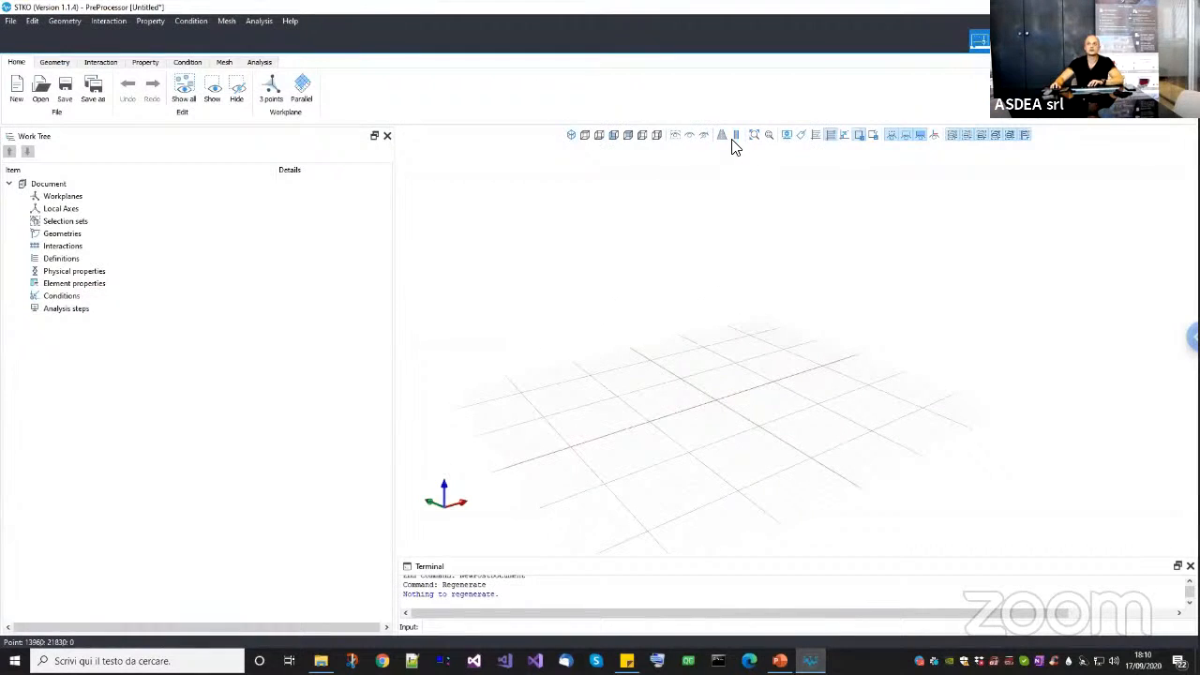
# Switch the viewport to the top view and accept the workplane grid settings.
pyautogui.click(584, 135)
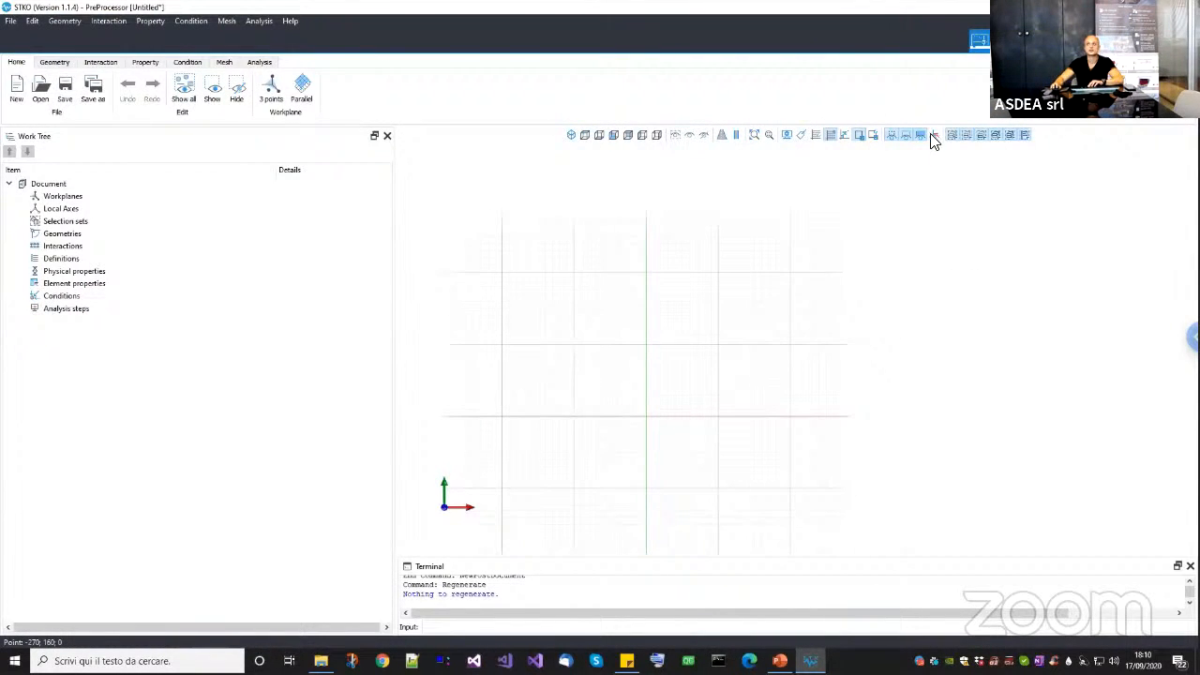
pyautogui.click(815, 135)
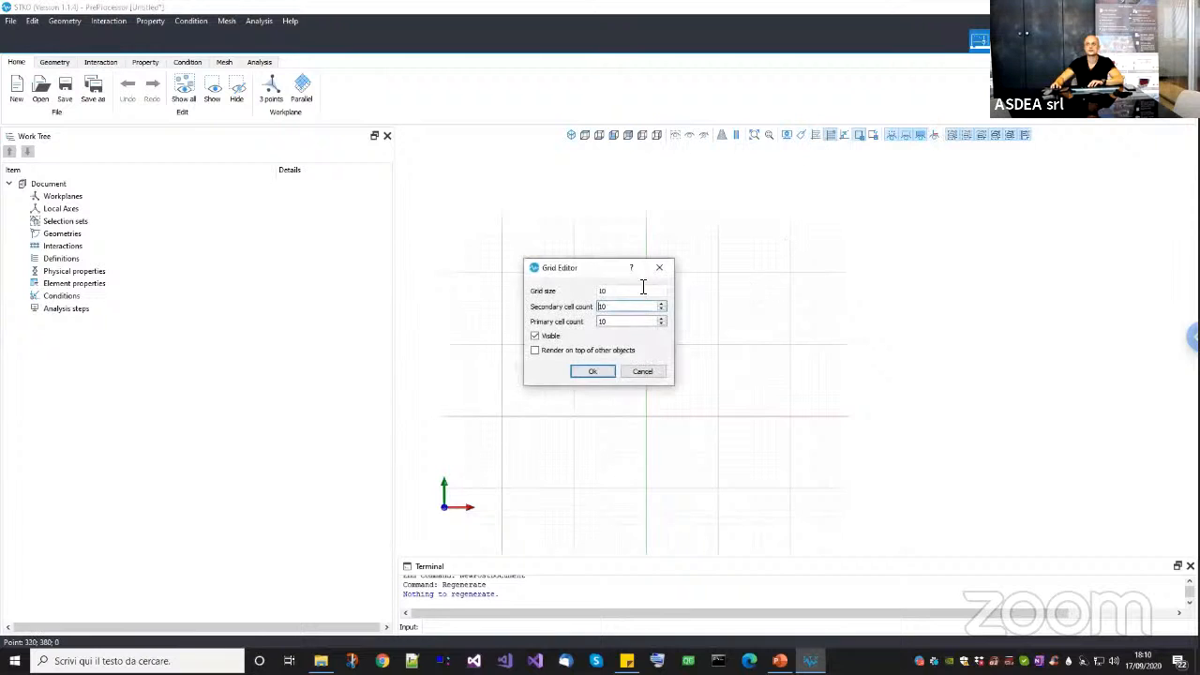
pyautogui.click(604, 371)
# Draw a four-point rectangular face 200 long and 20 high along the X axis, from -200, 0 to 0, 20.
pyautogui.click(54, 63)
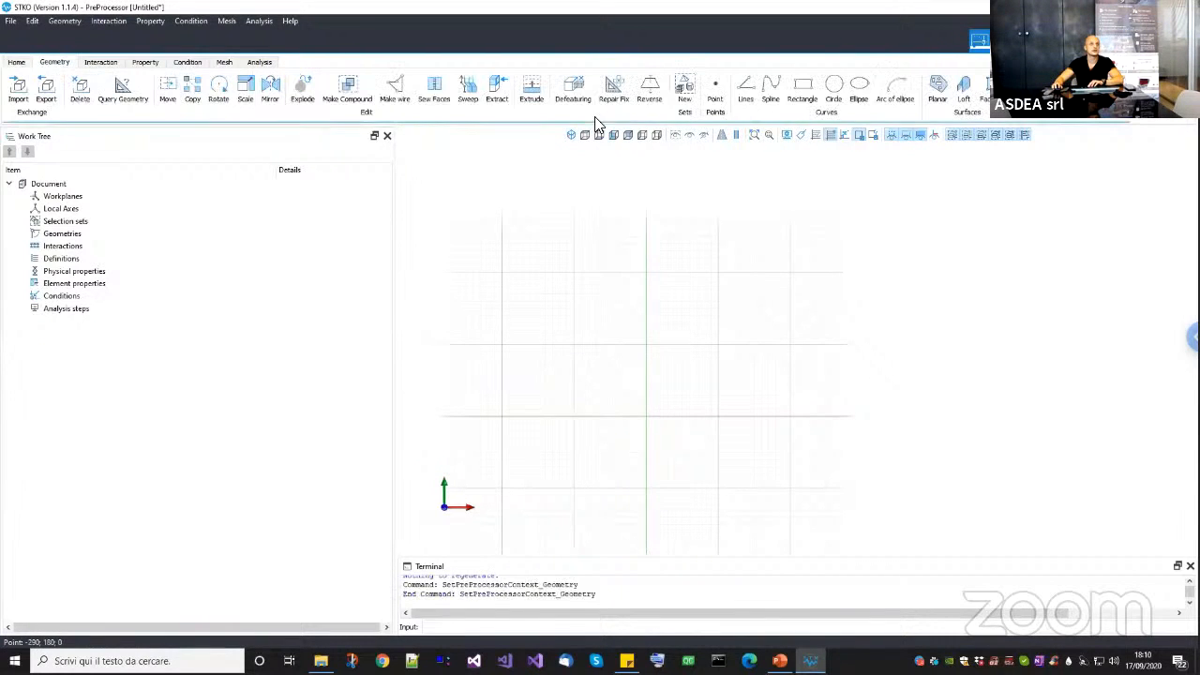
pyautogui.click(982, 92)
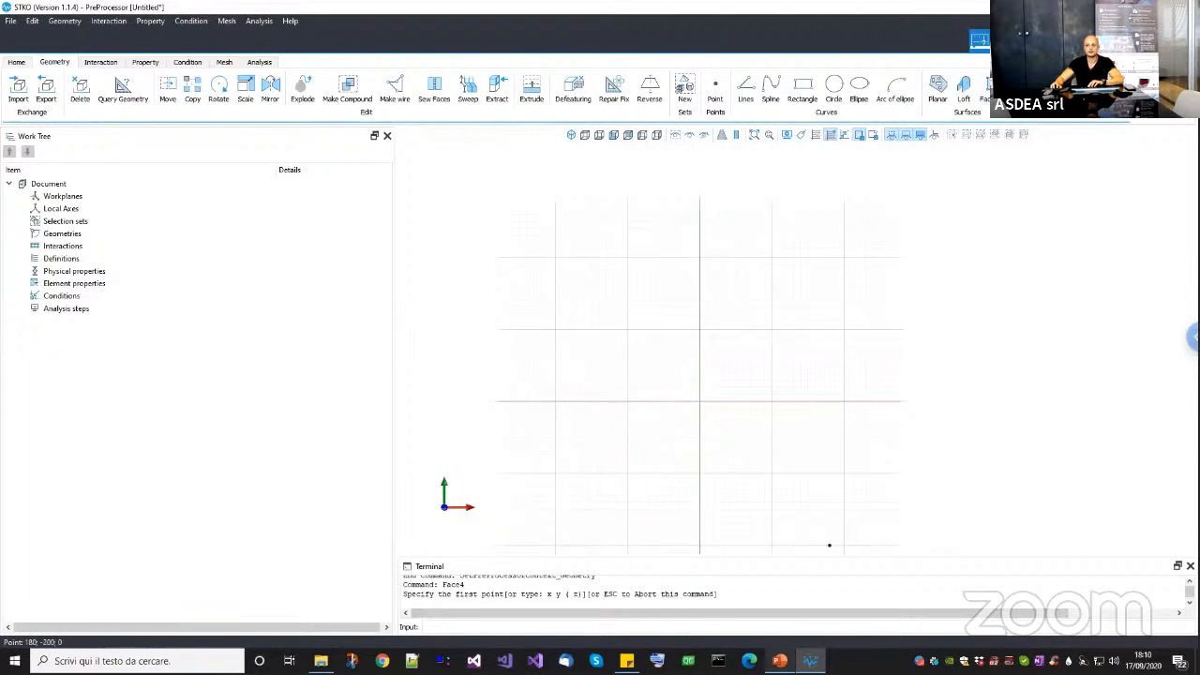
pyautogui.hotkey('alt', 'Tab')
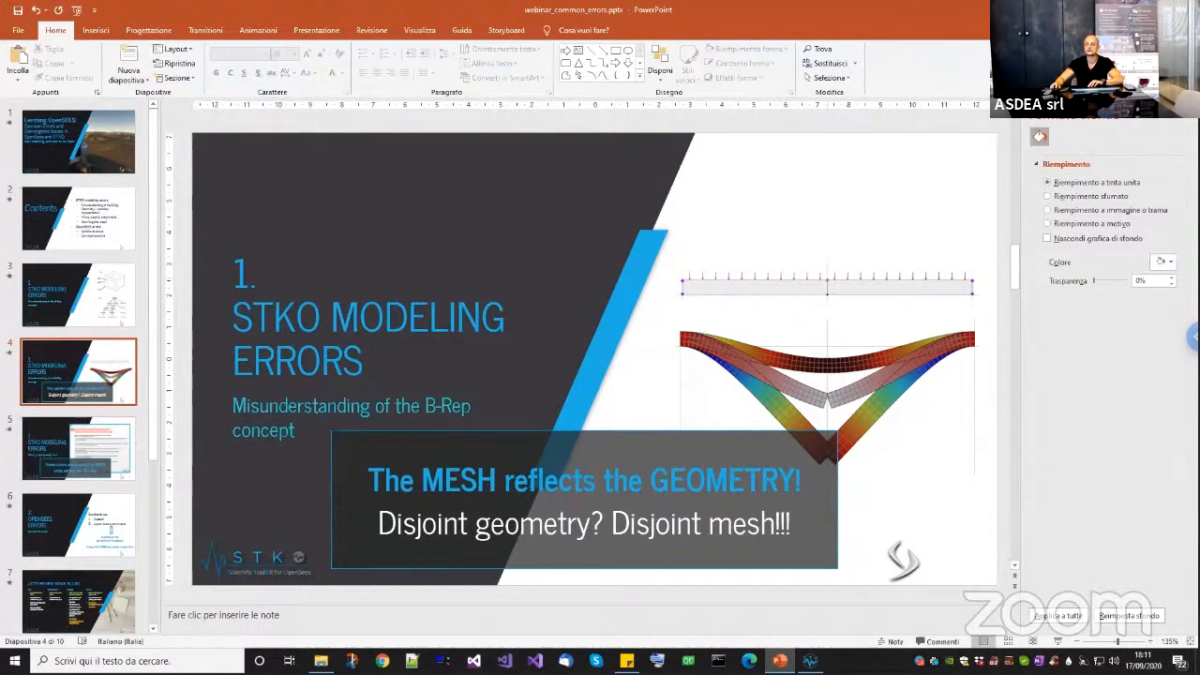
pyautogui.hotkey('alt', 'Tab')
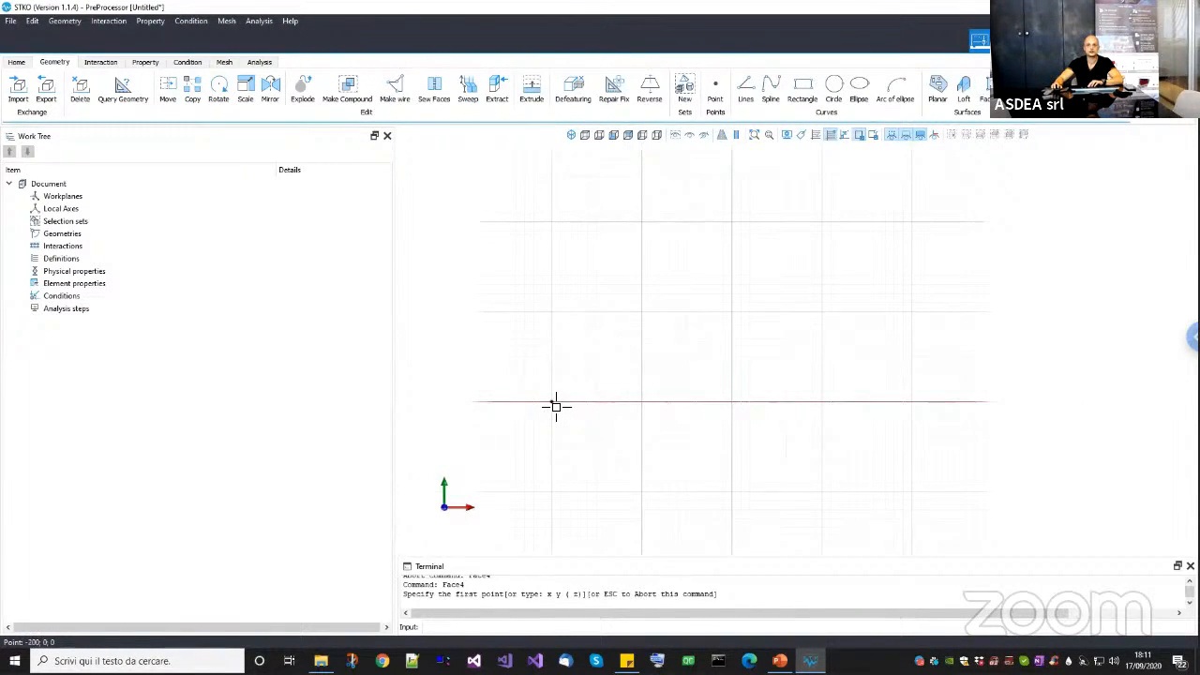
pyautogui.click(737, 402)
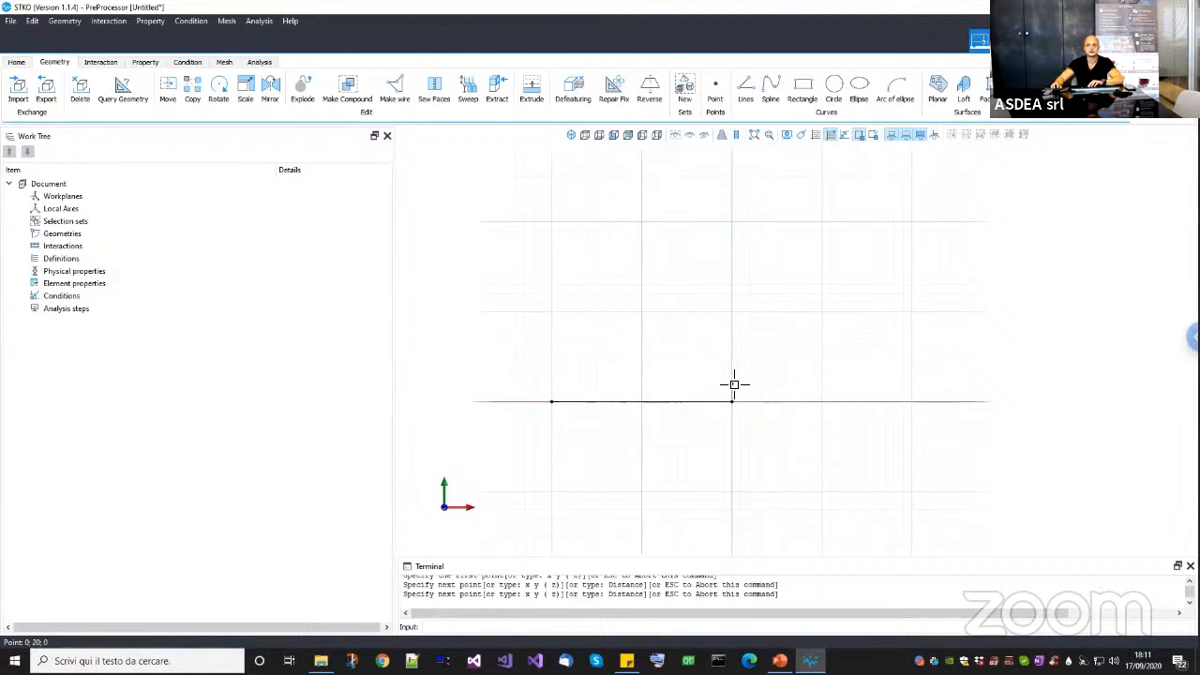
pyautogui.click(550, 384)
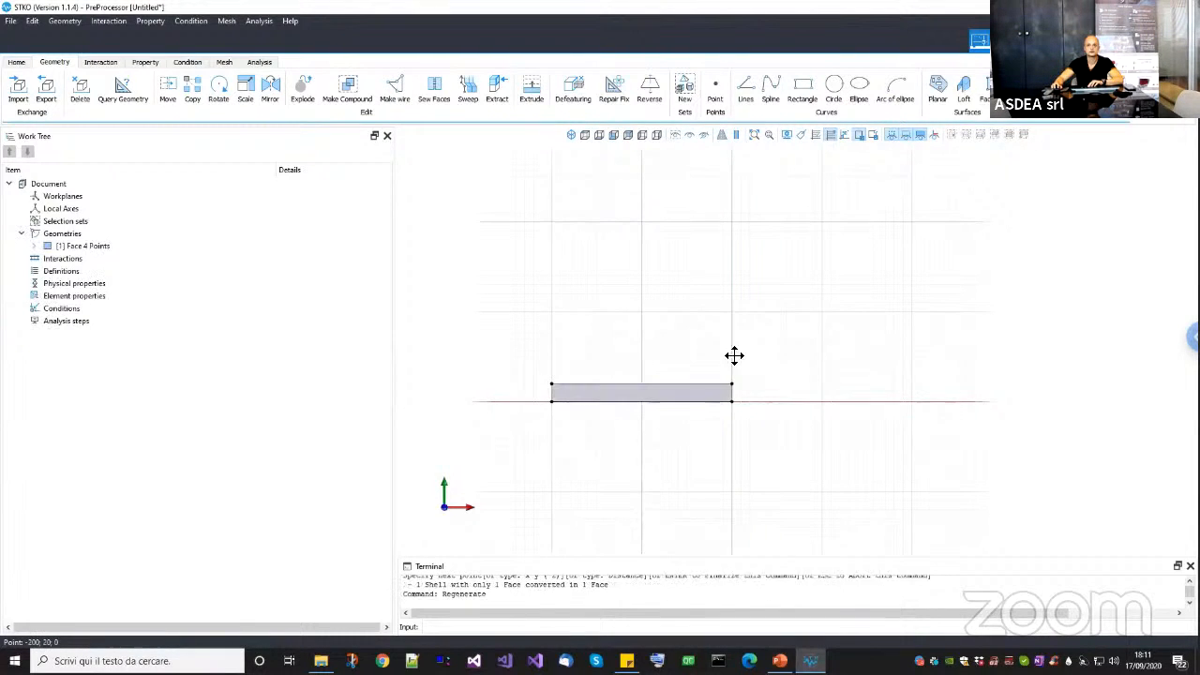
# Copy the rectangular face from its lower-left corner to the origin, so the copy adjoins the original end to end.
pyautogui.scroll(3, 684, 392)
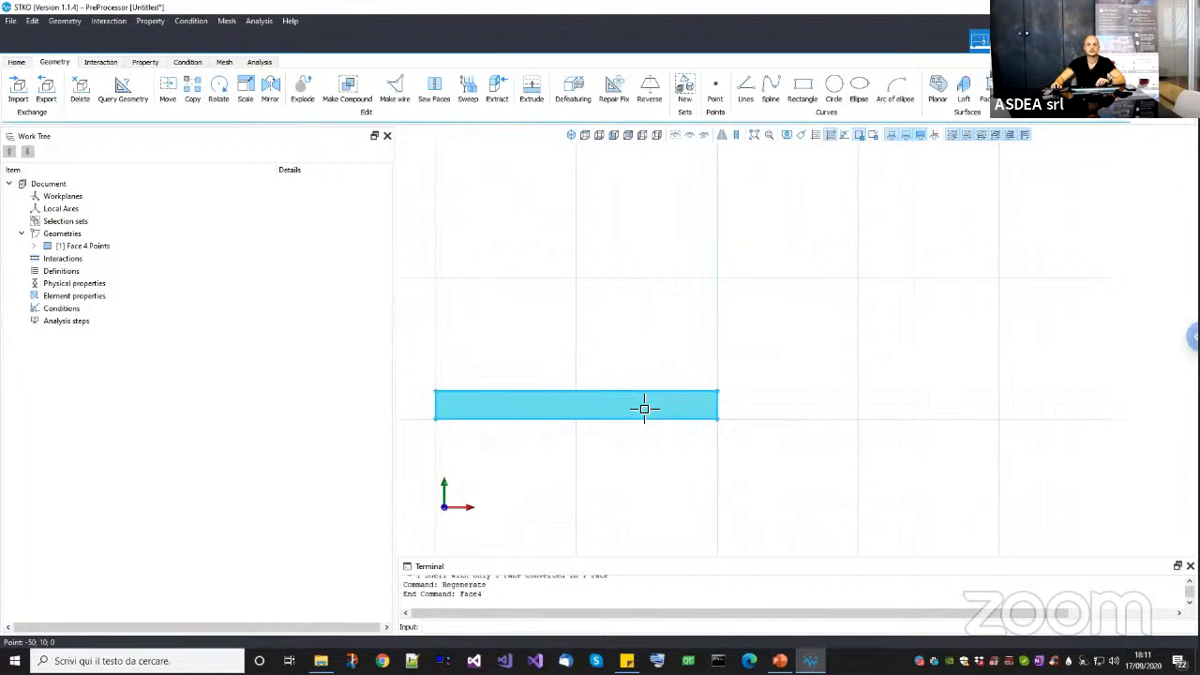
pyautogui.click(644, 409)
pyautogui.write('Copy')
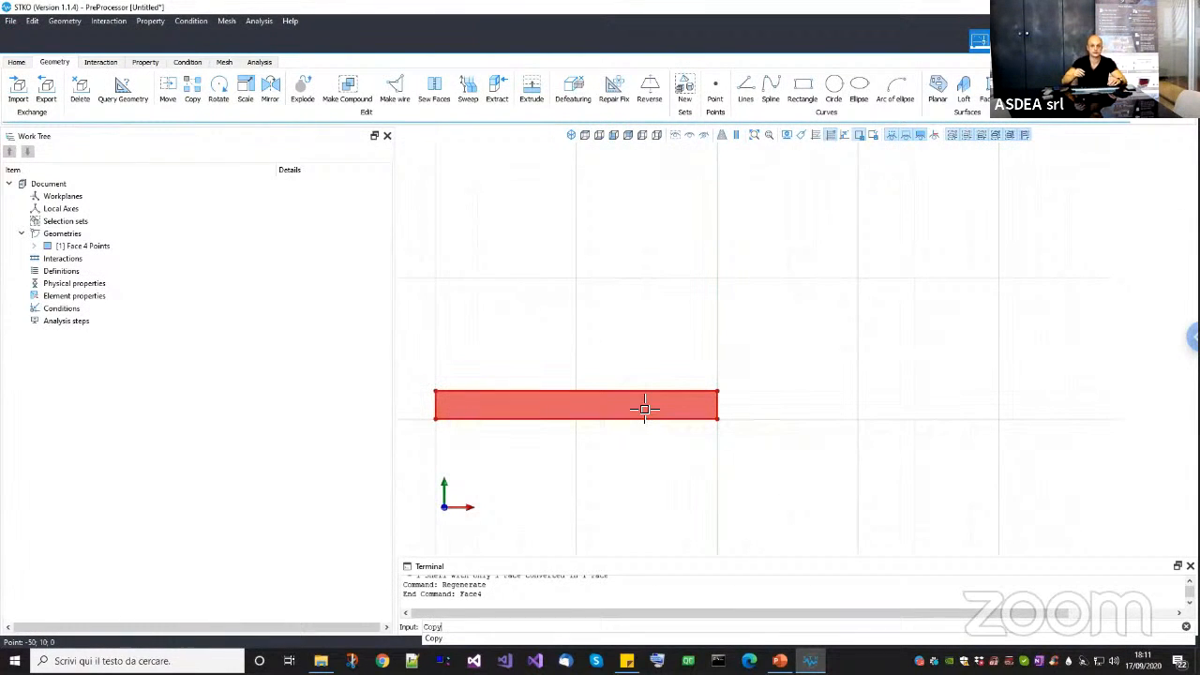
pyautogui.press('Return')
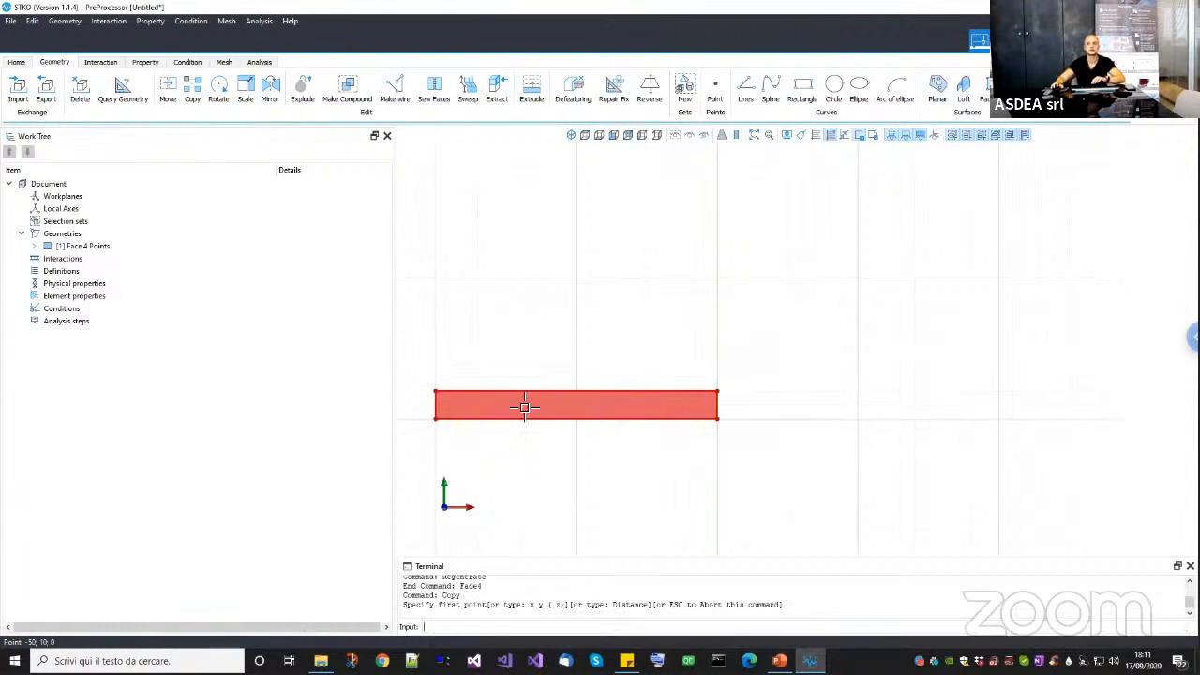
pyautogui.click(435, 419)
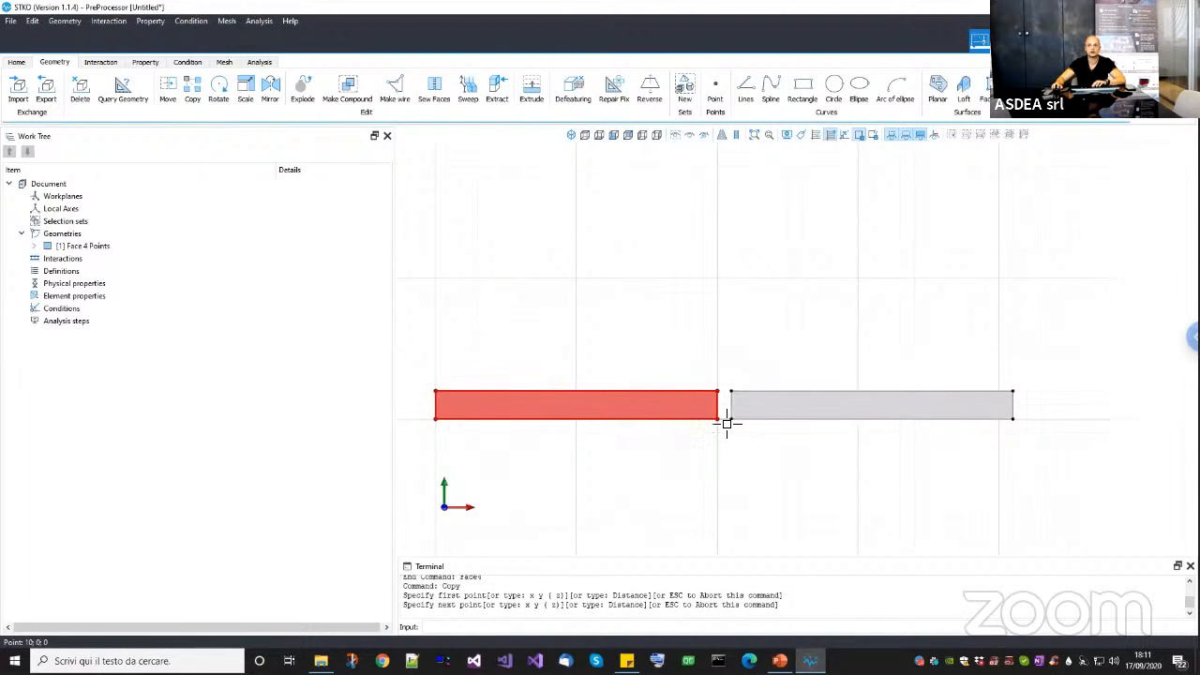
pyautogui.click(727, 424)
pyautogui.press('Return')
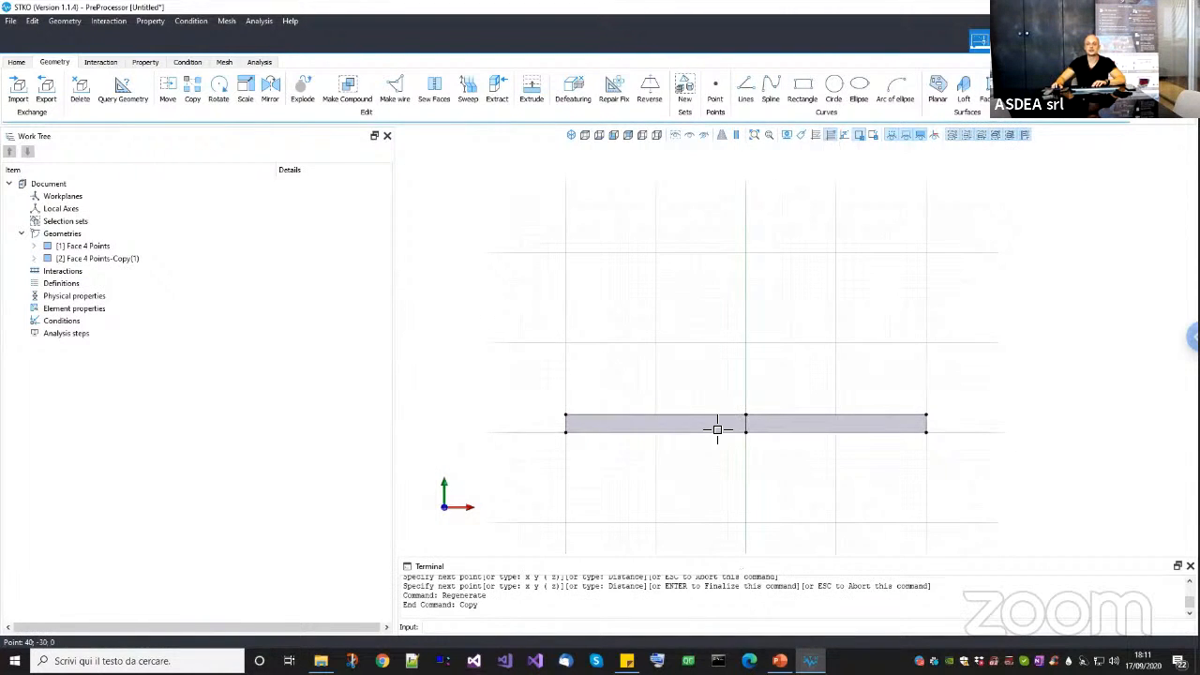
# Examine the junction at the origin where the original face and its copy meet, highlighting the copied geometry.
pyautogui.moveTo(780, 466); pyautogui.dragTo(783, 448, button='middle')
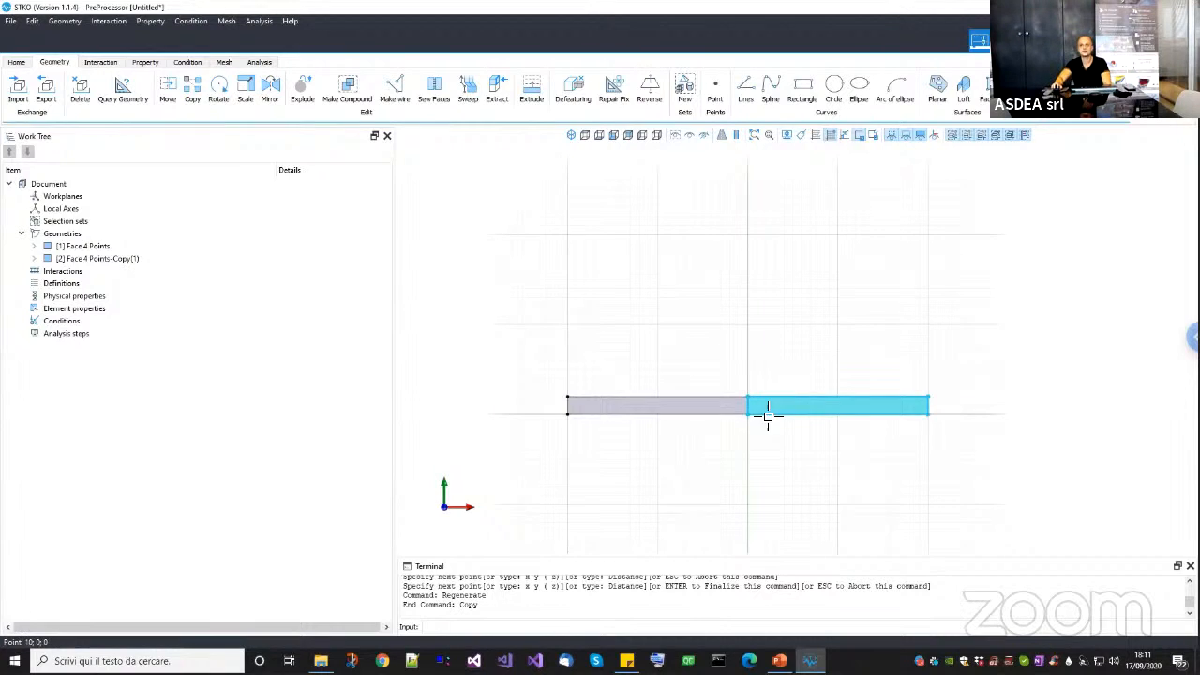
pyautogui.scroll(2, 750, 409)
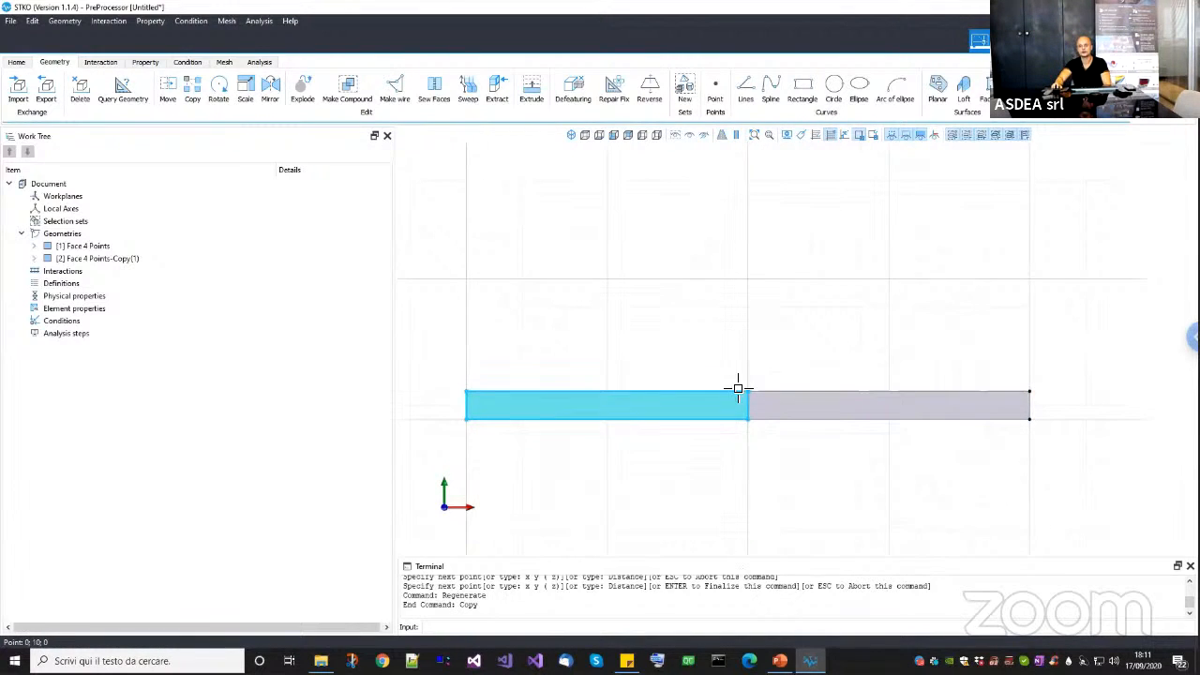
pyautogui.scroll(2, 755, 375)
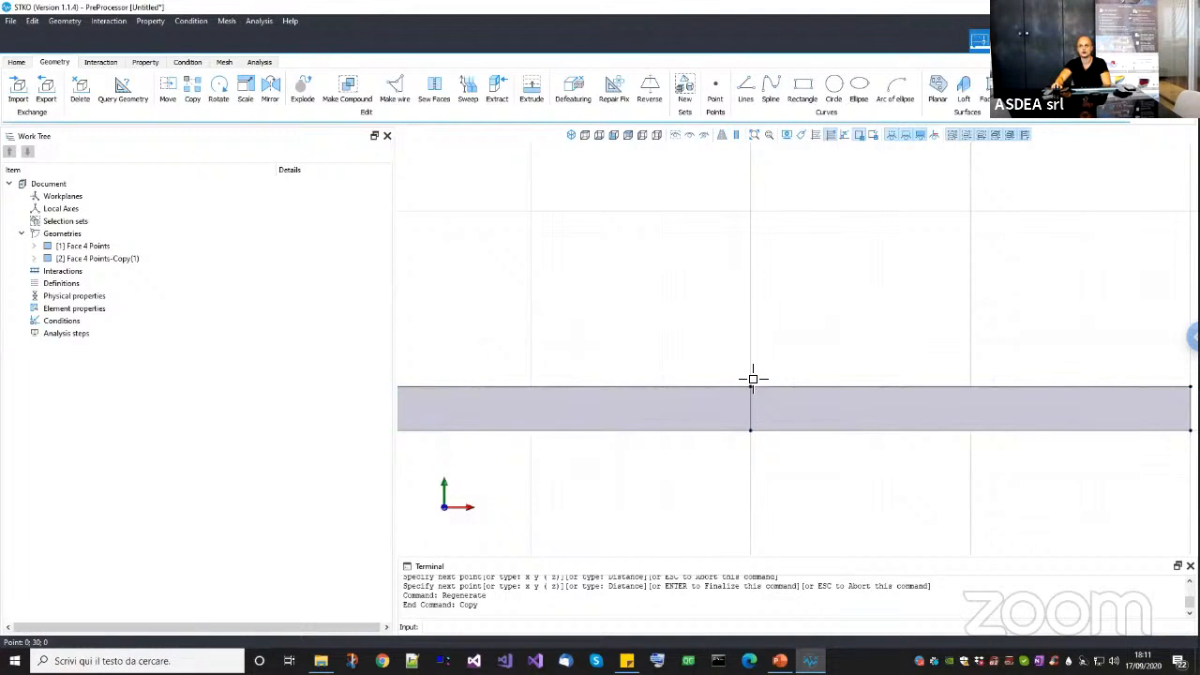
pyautogui.scroll(-3, 768, 485)
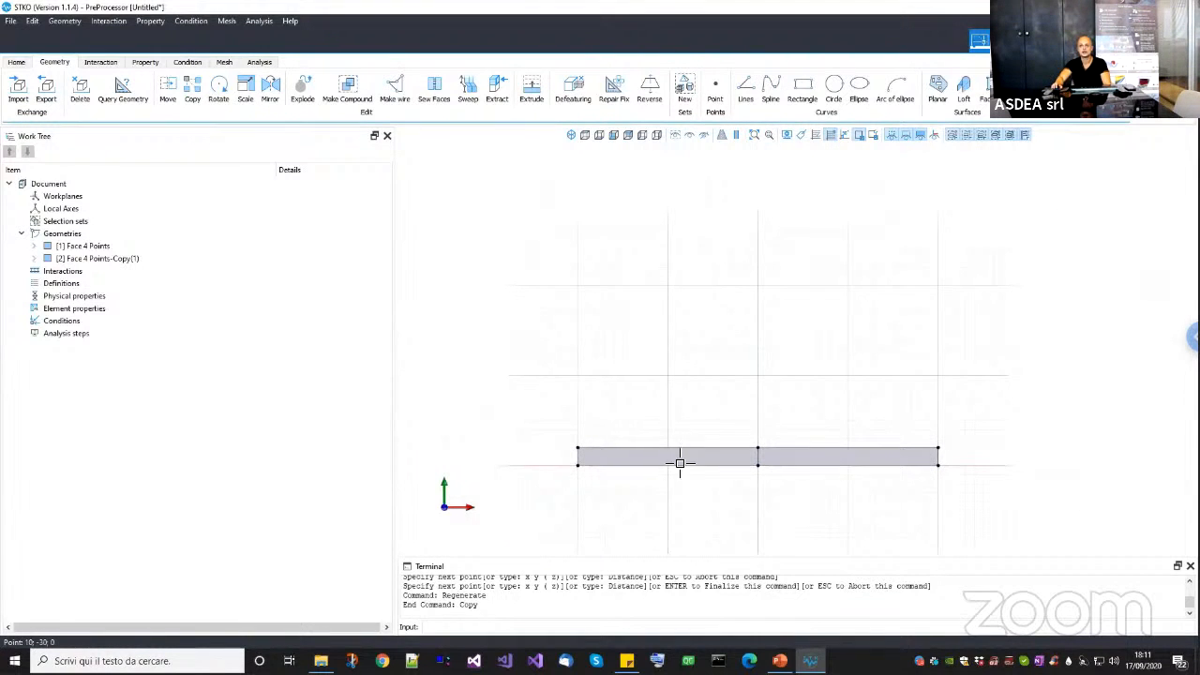
pyautogui.moveTo(733, 409); pyautogui.dragTo(734, 399, button='middle')
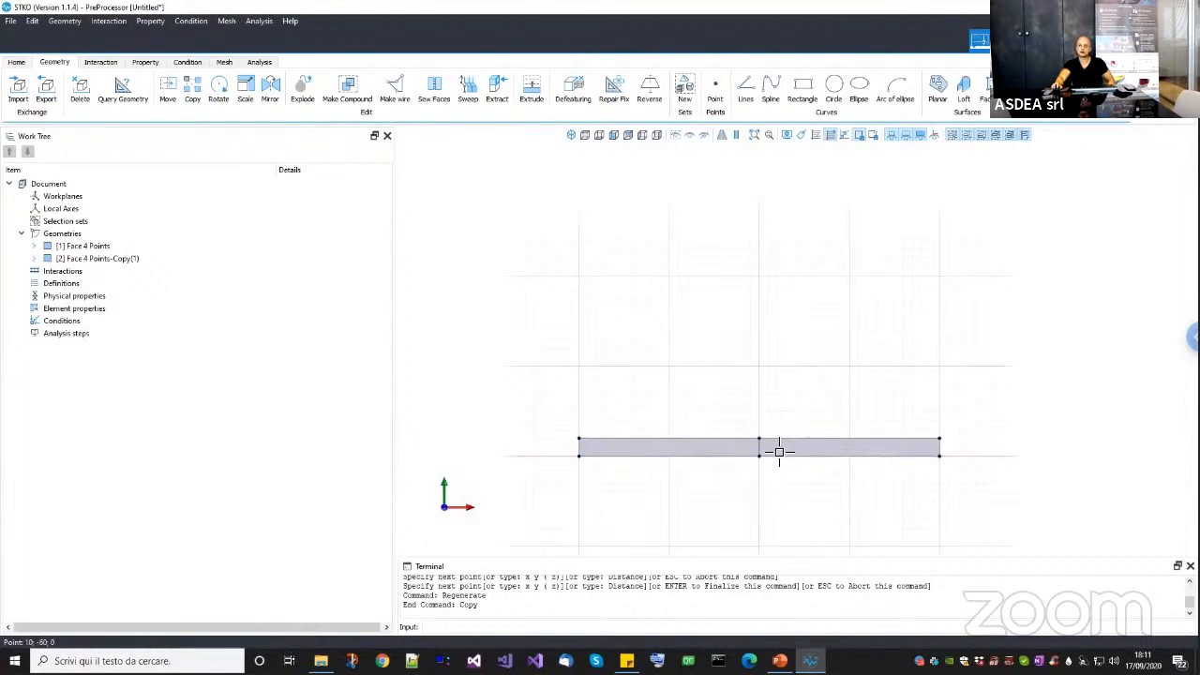
pyautogui.click(94, 266)
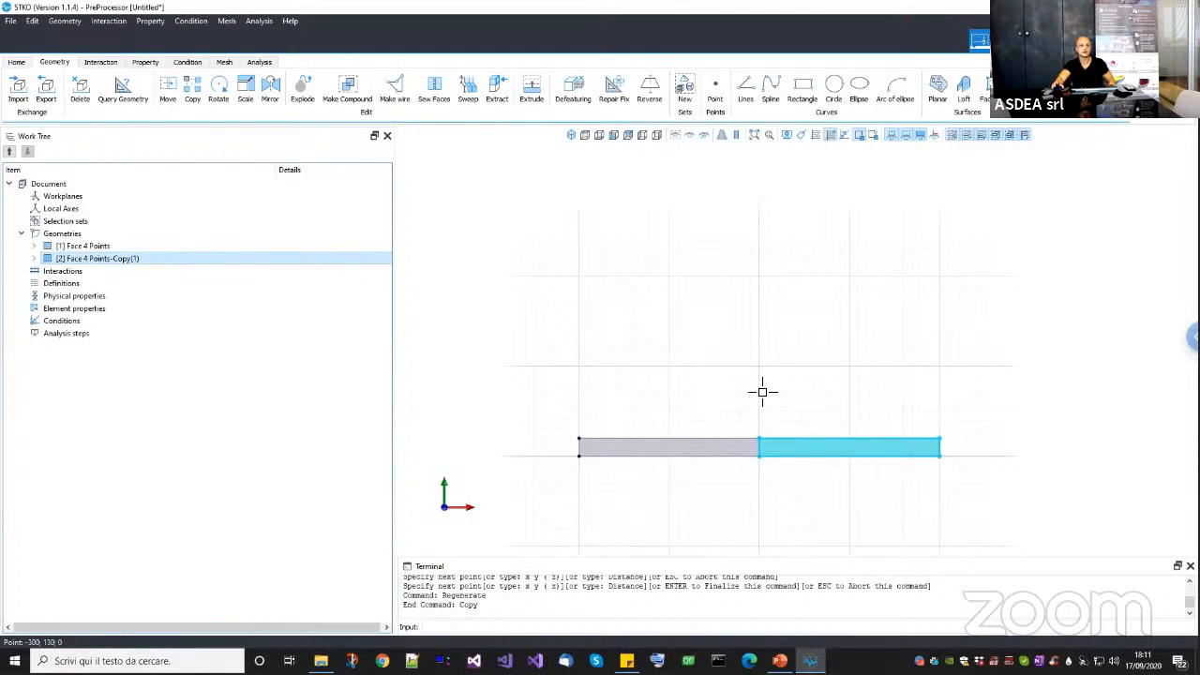
pyautogui.moveTo(762, 391); pyautogui.dragTo(769, 337, button='middle')
pyautogui.scroll(2, 763, 397)
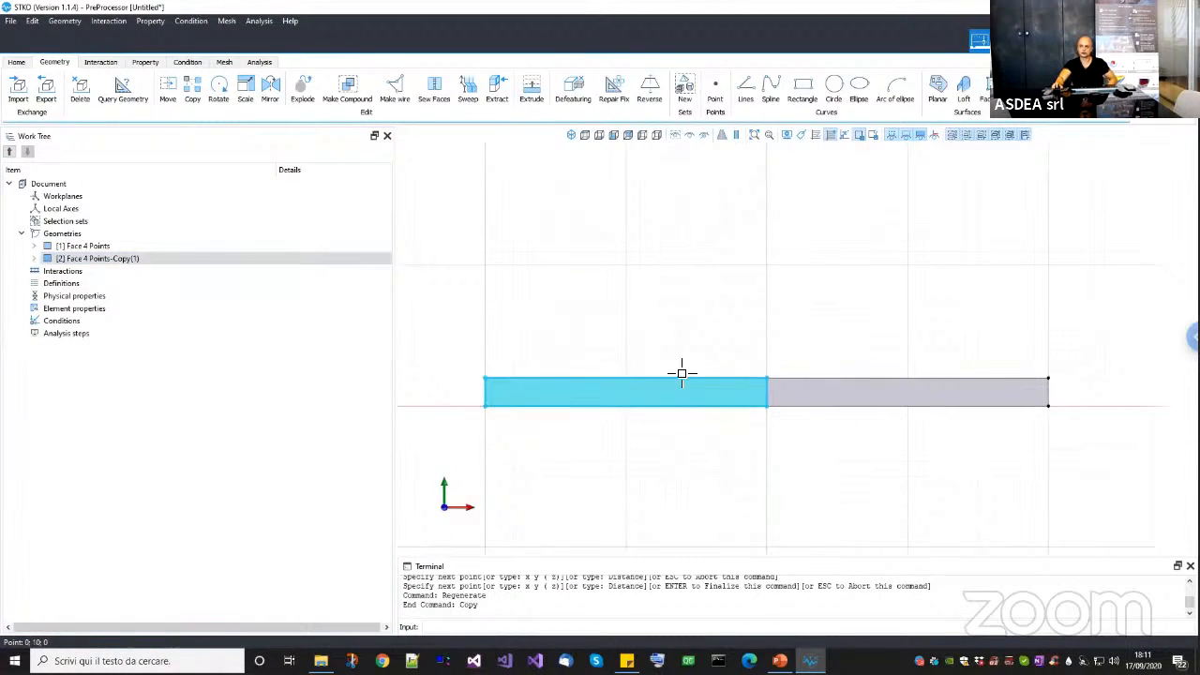
pyautogui.scroll(-1, 662, 440)
pyautogui.moveTo(662, 443); pyautogui.dragTo(665, 413, button='middle')
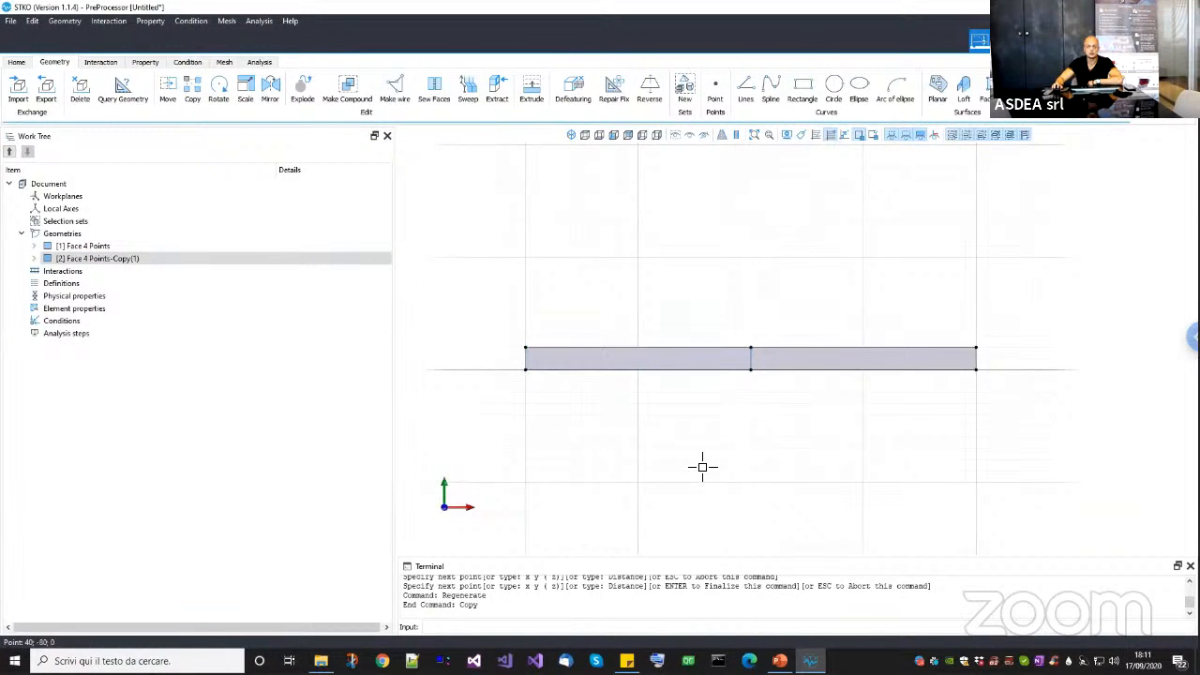
# Review the B-Rep concept slide in PowerPoint, return to STKO and highlight each of the two geometries.
pyautogui.click(779, 661)
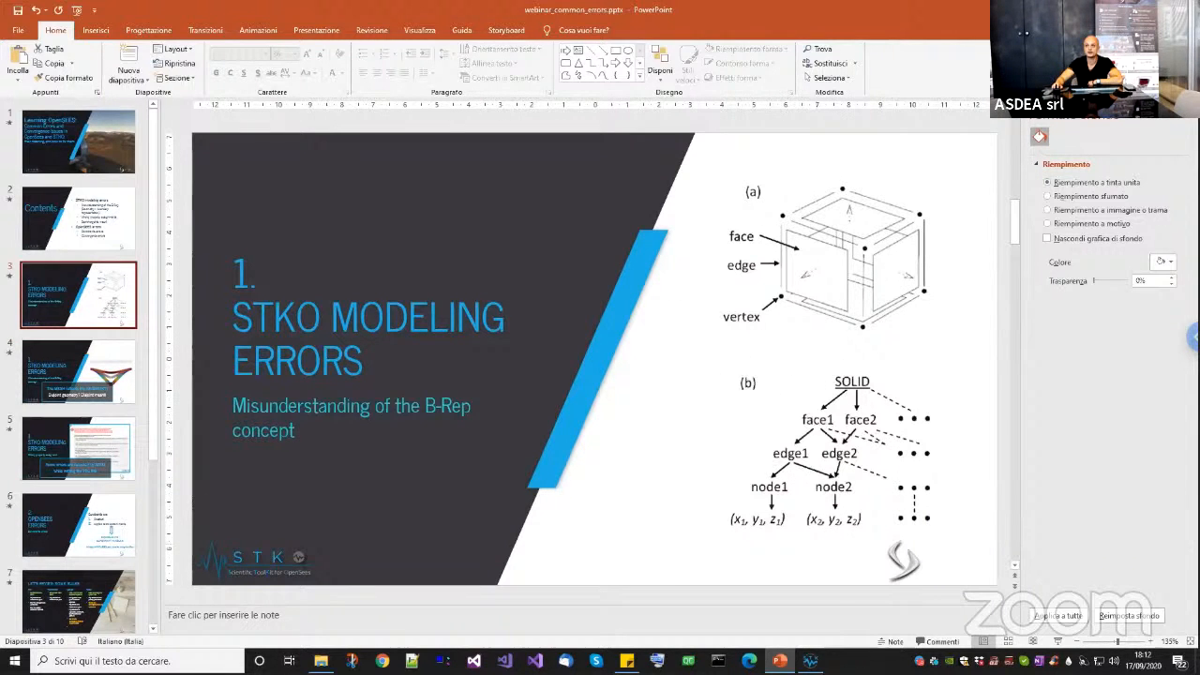
pyautogui.hotkey('alt', 'Tab')
pyautogui.click(78, 246)
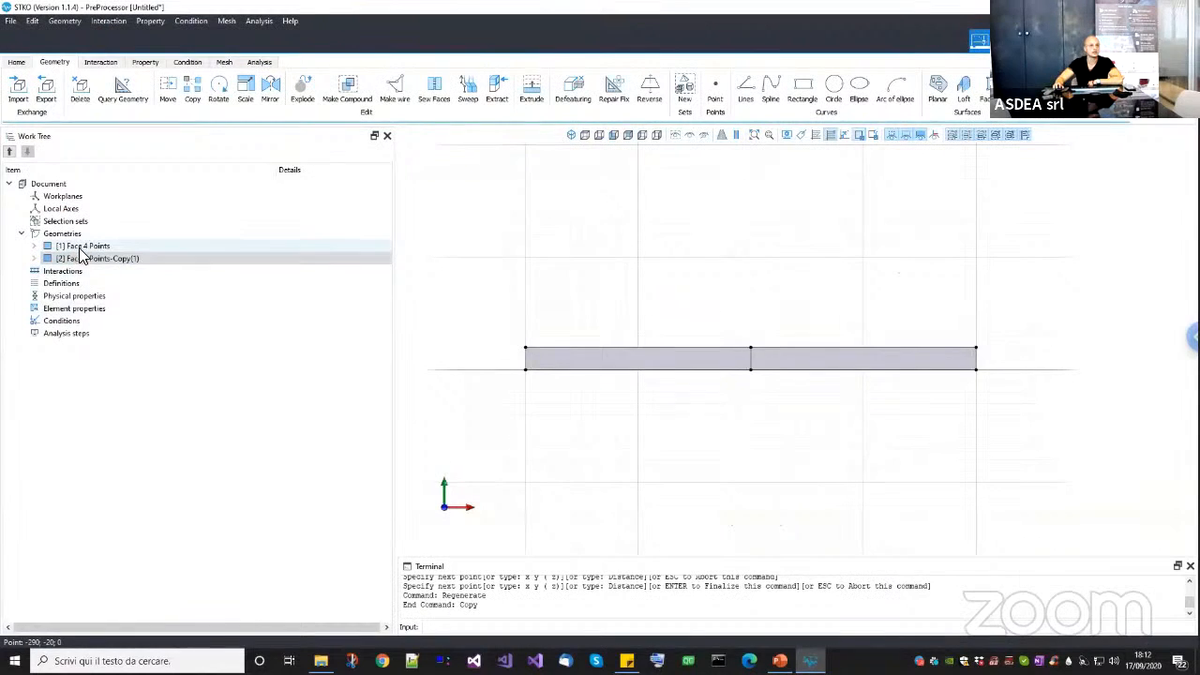
pyautogui.click(79, 259)
pyautogui.click(68, 246)
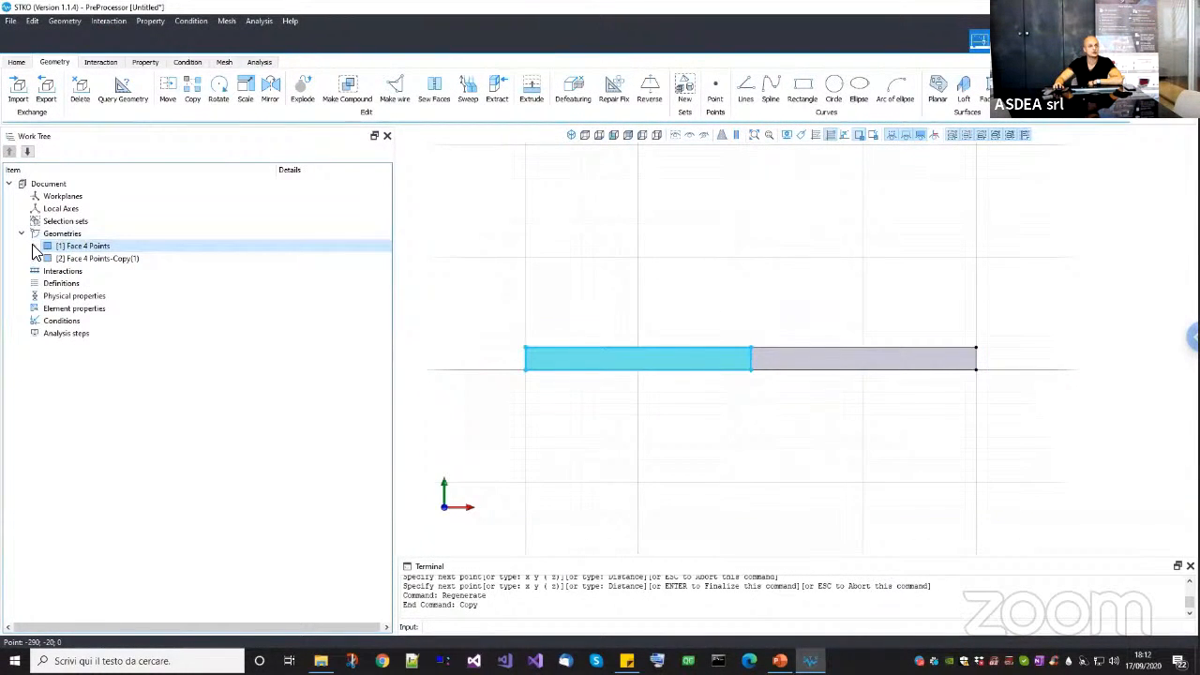
# Expand the topology of the original geometry and inspect its Face [1] in the model.
pyautogui.click(33, 246)
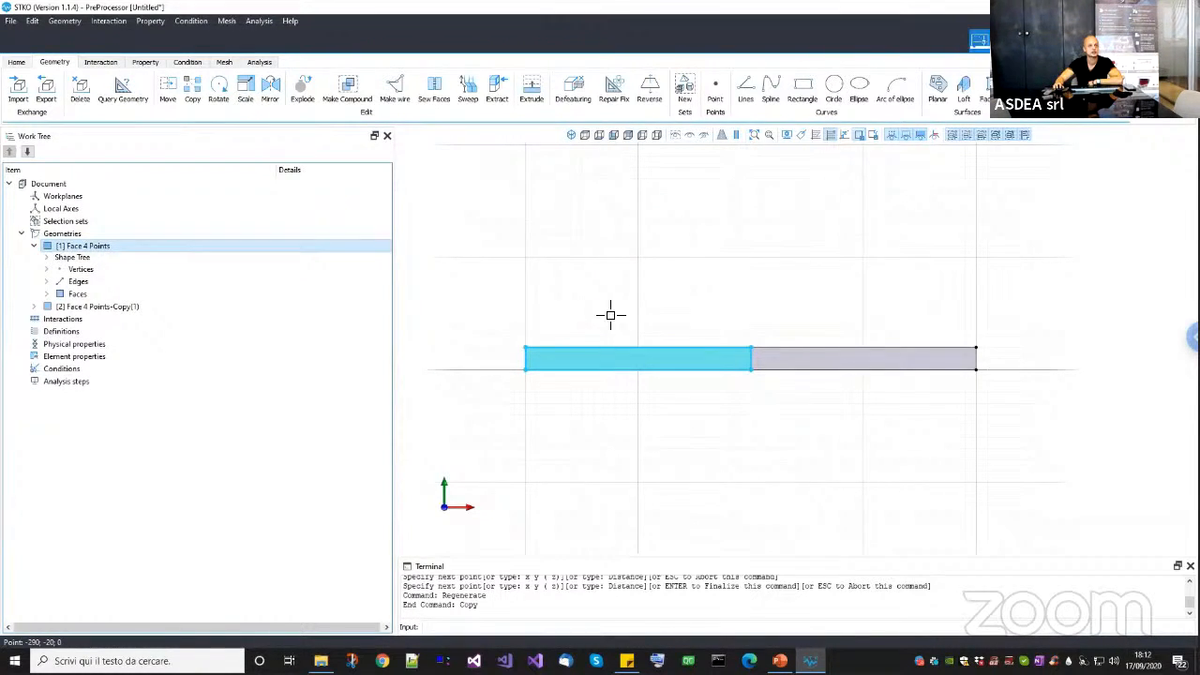
pyautogui.click(47, 295)
pyautogui.click(91, 307)
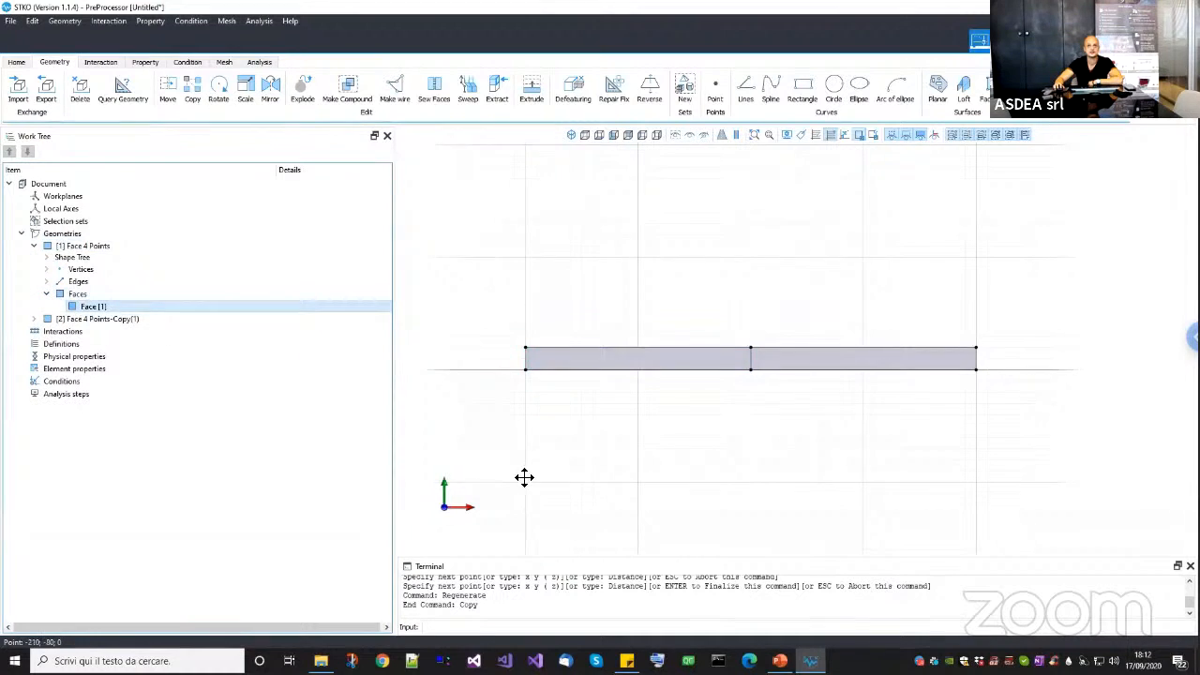
pyautogui.scroll(2, 521, 399)
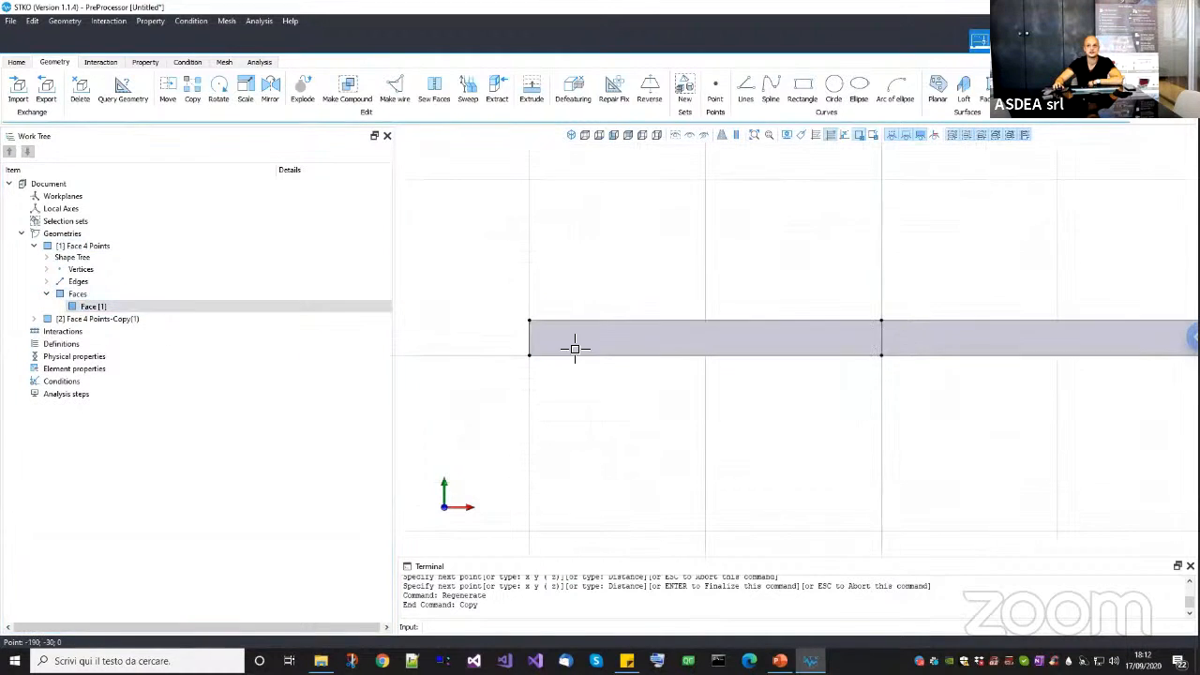
# Inspect Edge [1] to Edge [4] of the original geometry one by one.
pyautogui.click(47, 294)
pyautogui.click(47, 282)
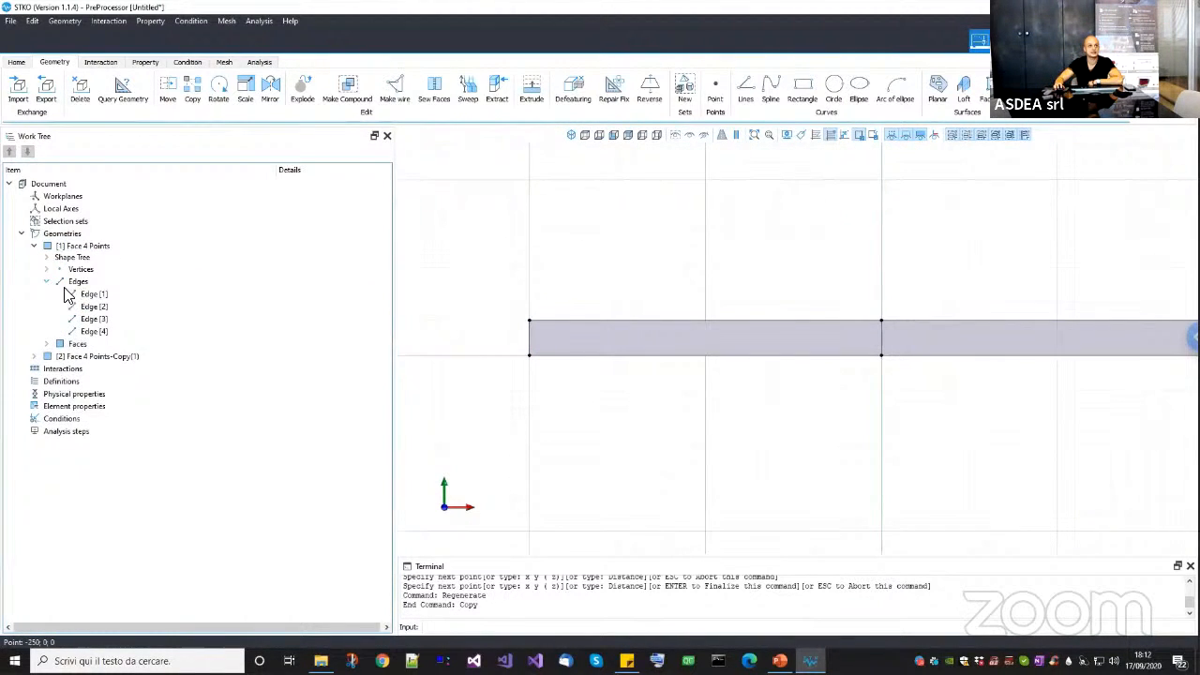
pyautogui.click(88, 294)
pyautogui.click(88, 307)
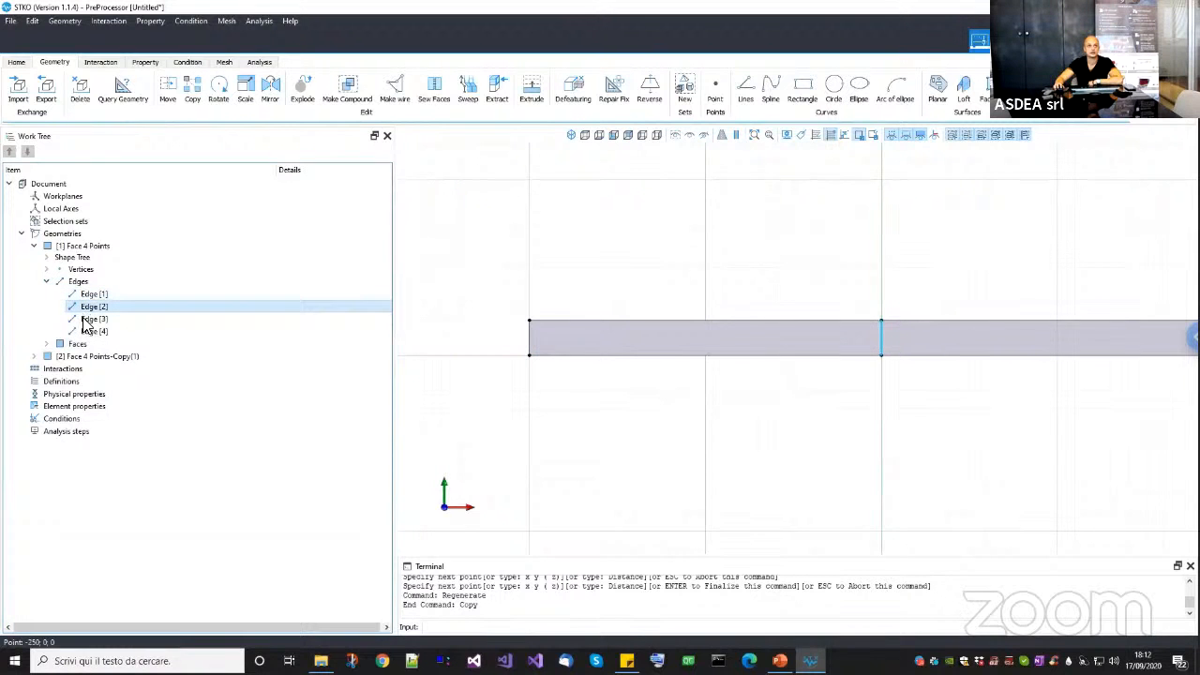
pyautogui.click(87, 320)
pyautogui.click(87, 332)
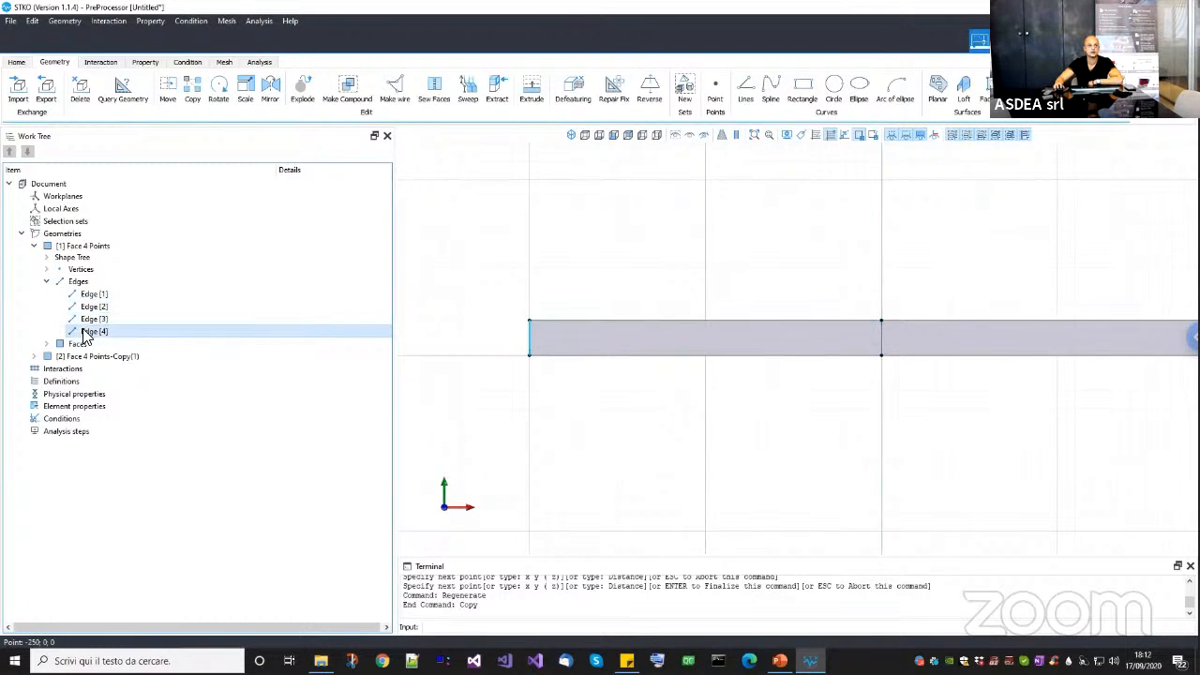
pyautogui.click(48, 282)
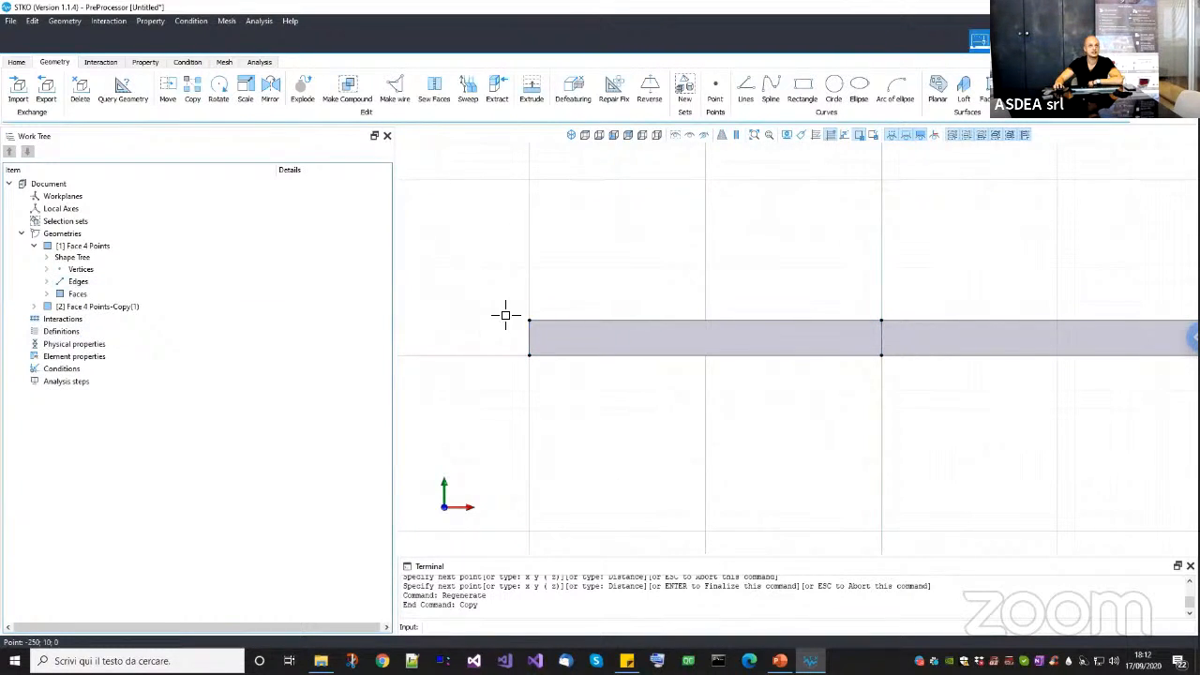
# List the vertices of the original geometry and highlight Vertex [2] and Vertex [3].
pyautogui.click(46, 269)
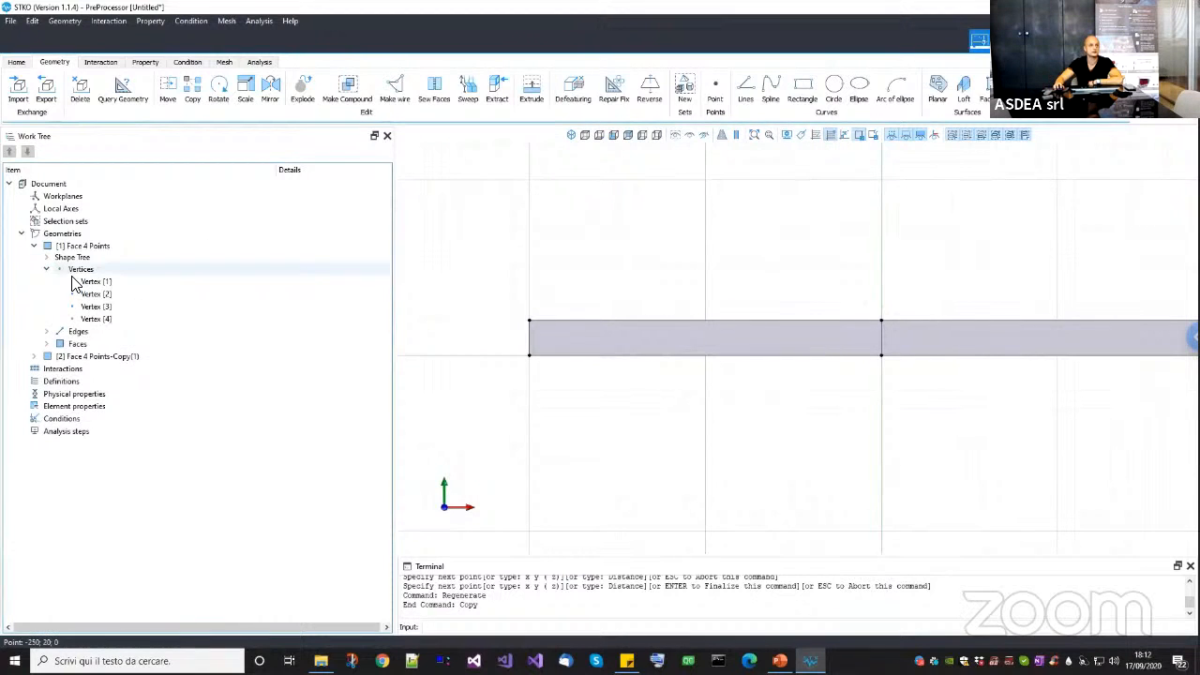
pyautogui.click(94, 294)
pyautogui.click(92, 308)
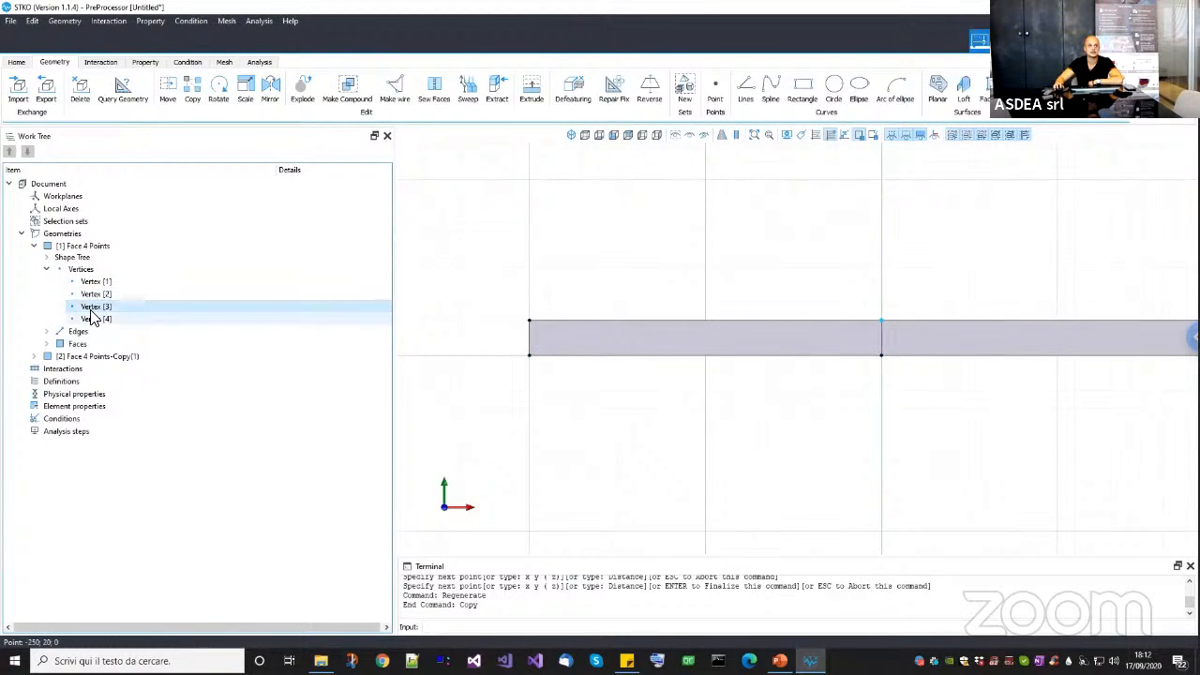
# Place two separate points above the original face, the first at -200, 200, 0 and the second level with it.
pyautogui.scroll(-3, 731, 272)
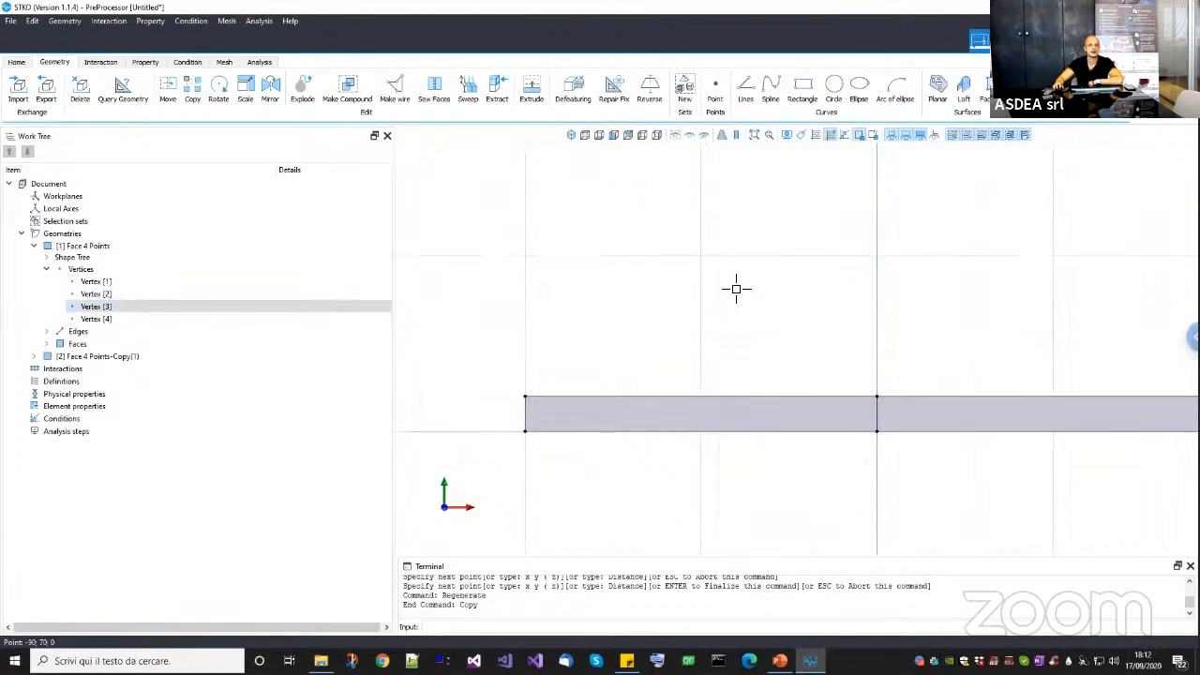
pyautogui.click(714, 89)
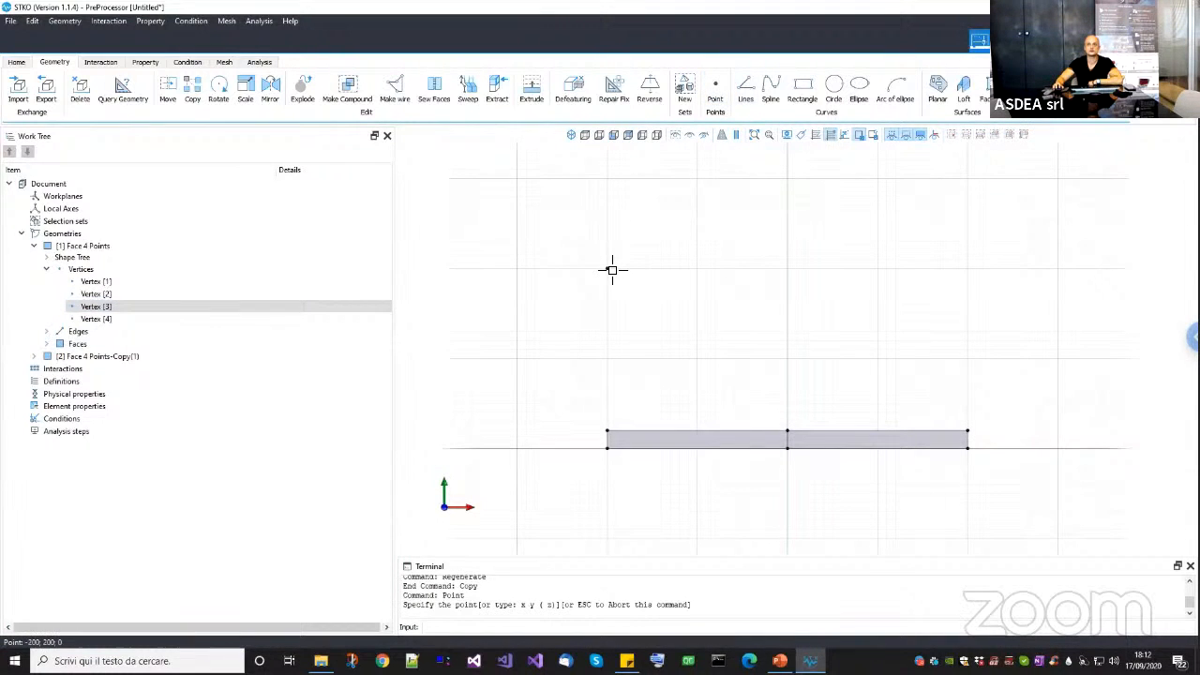
pyautogui.click(706, 233)
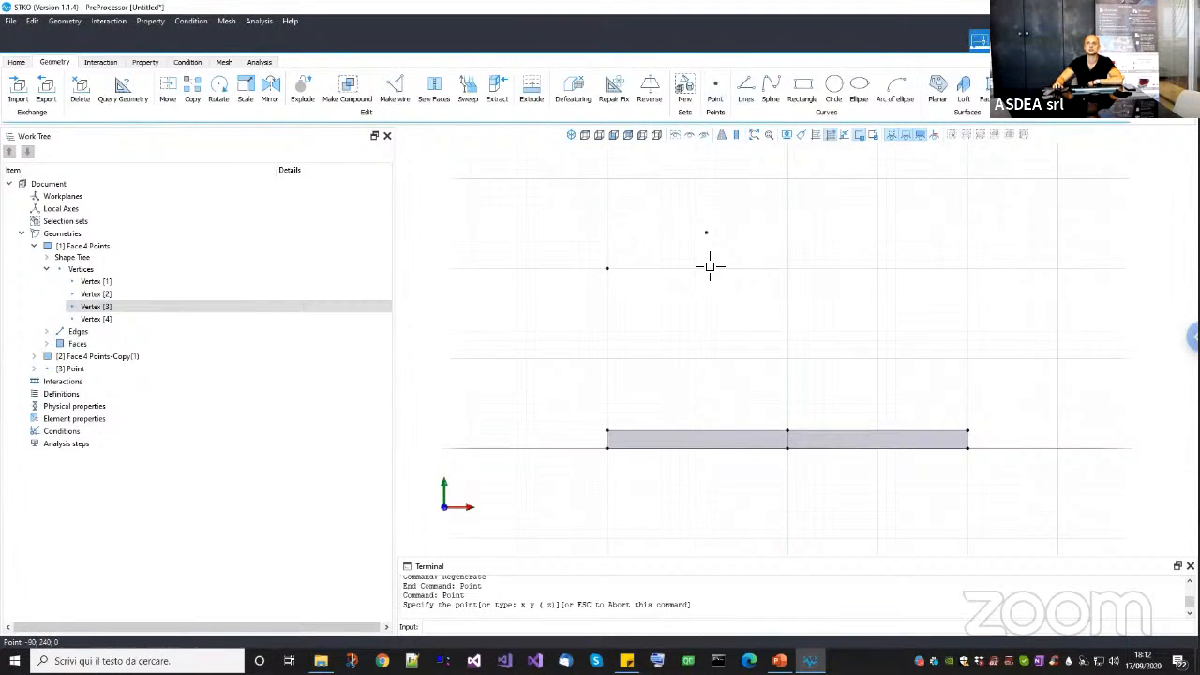
pyautogui.click(661, 332)
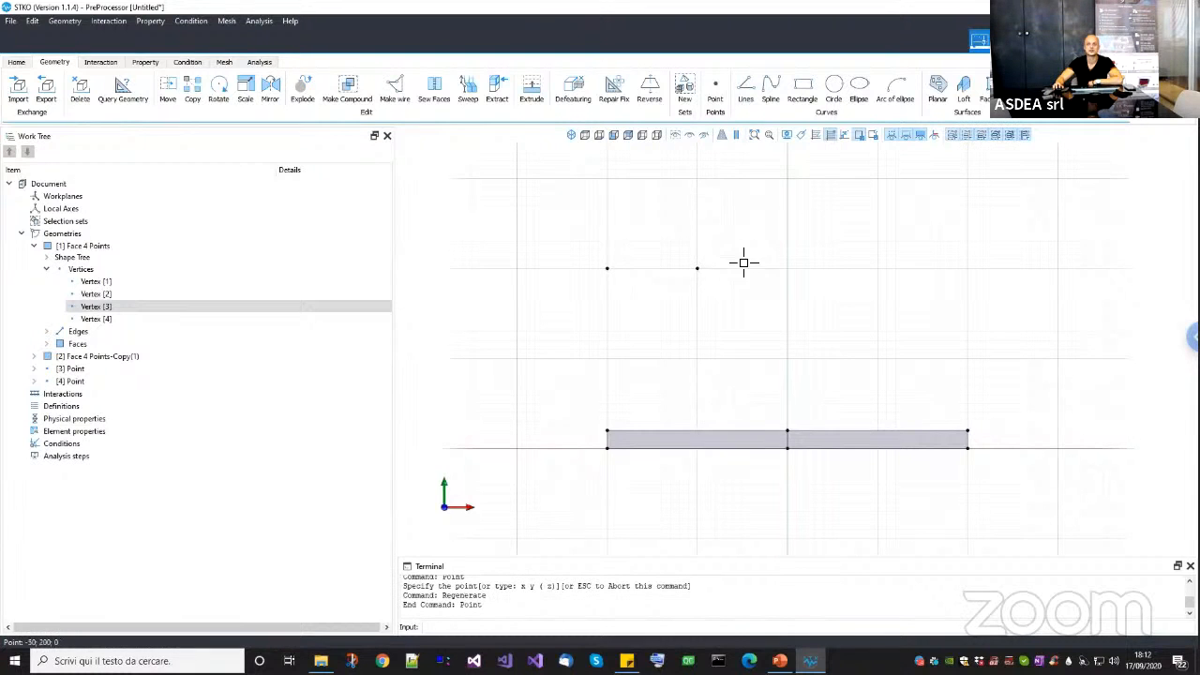
# Draw a single line connecting the two new points.
pyautogui.click(745, 94)
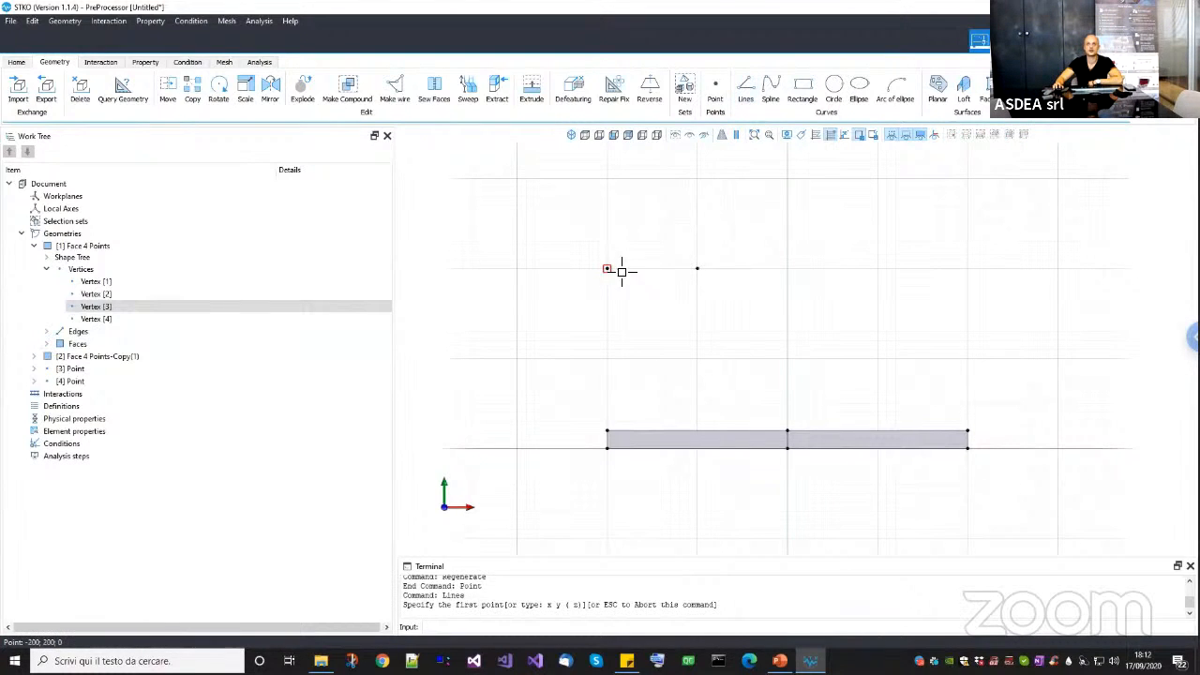
pyautogui.click(621, 271)
pyautogui.click(684, 291)
pyautogui.press('Return')
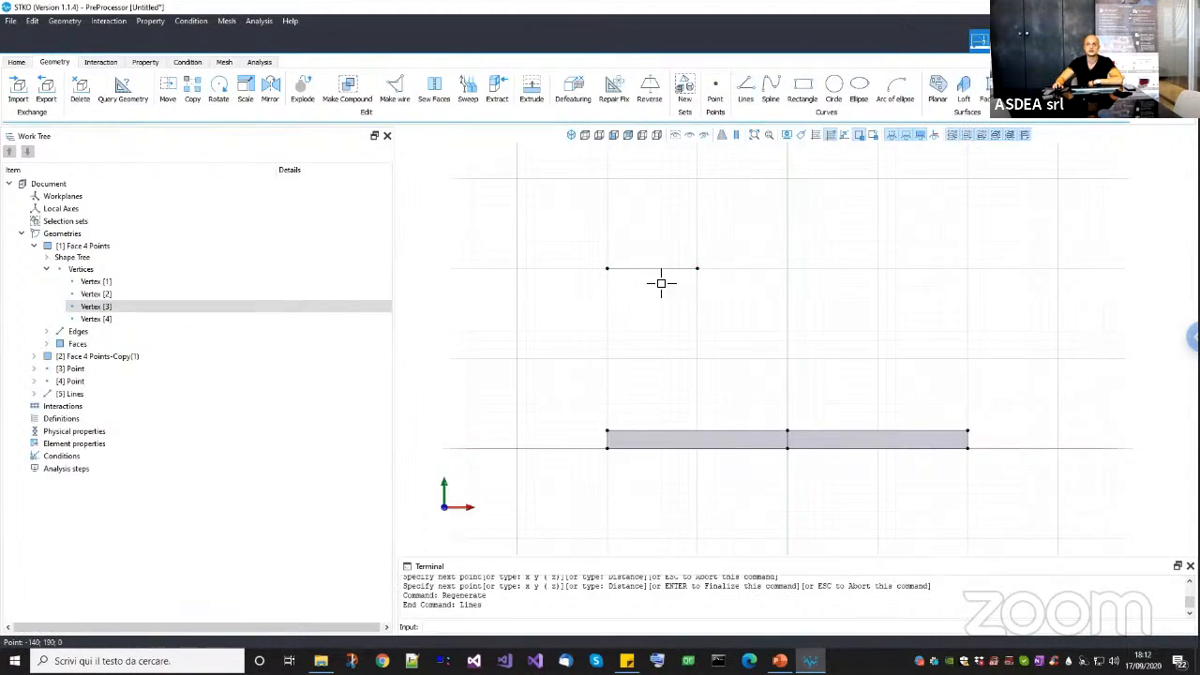
# Inspect the new line in the model, list its vertices and compare them with the separate point geometries.
pyautogui.scroll(2, 661, 283)
pyautogui.click(646, 270)
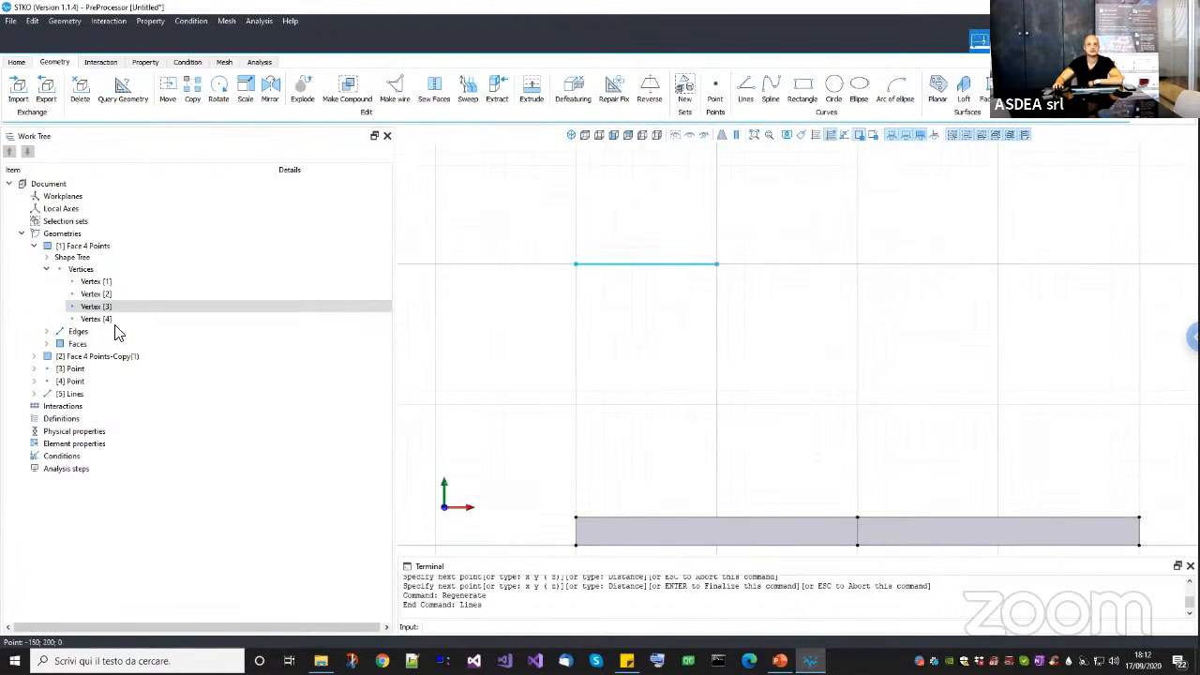
pyautogui.click(35, 394)
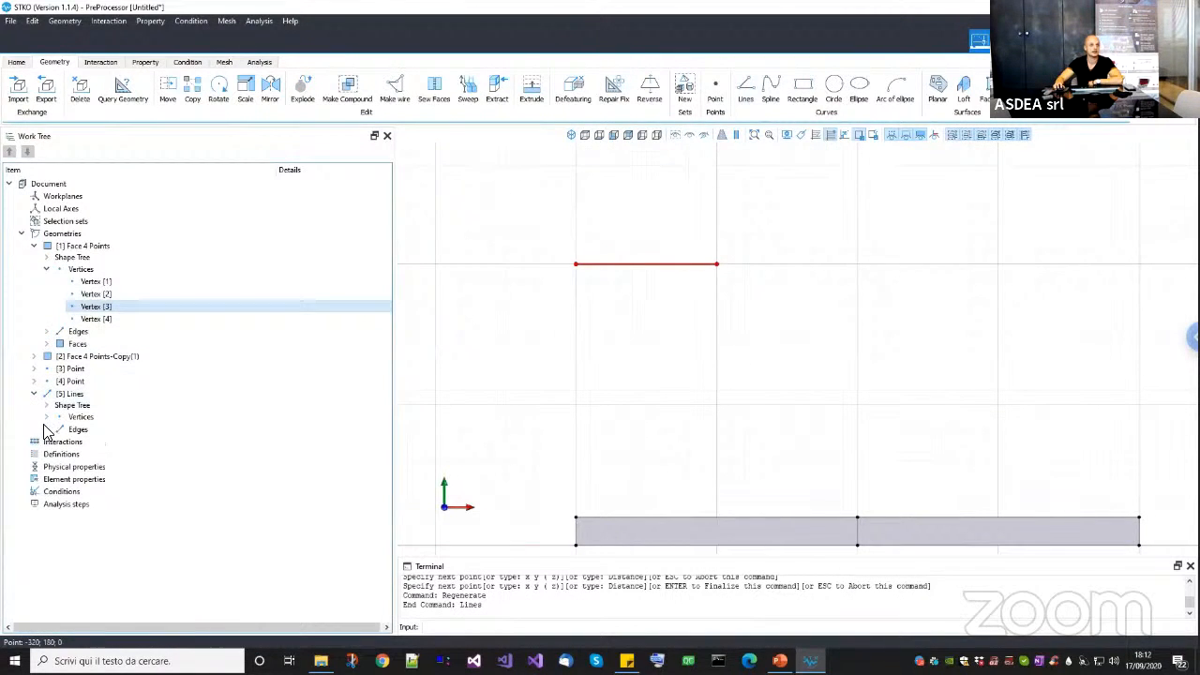
pyautogui.click(46, 418)
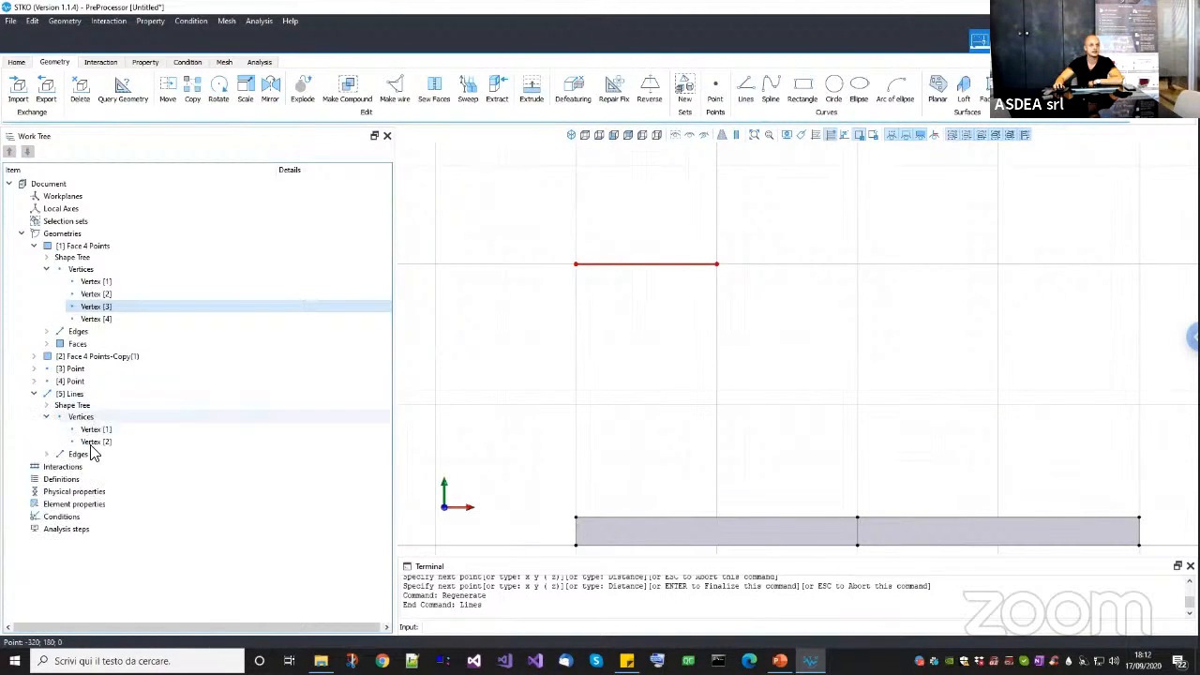
pyautogui.click(75, 385)
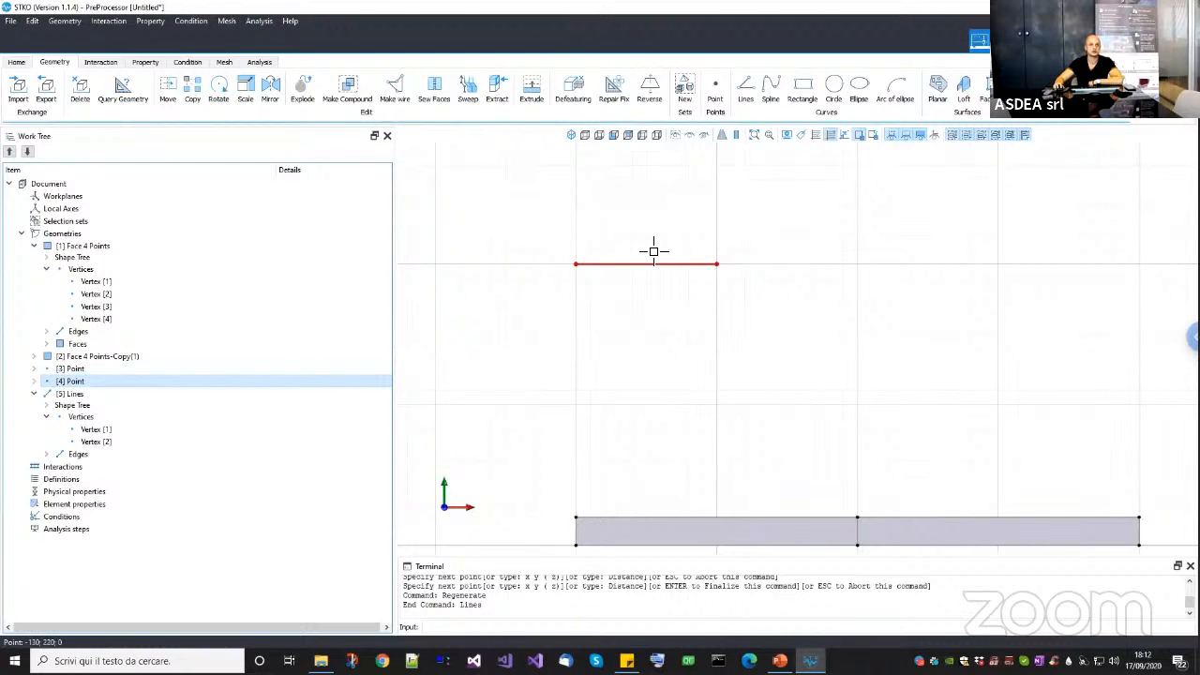
# Delete the line and its two separate points, and collapse the vertex list of the original face.
pyautogui.moveTo(538, 228); pyautogui.dragTo(814, 337)
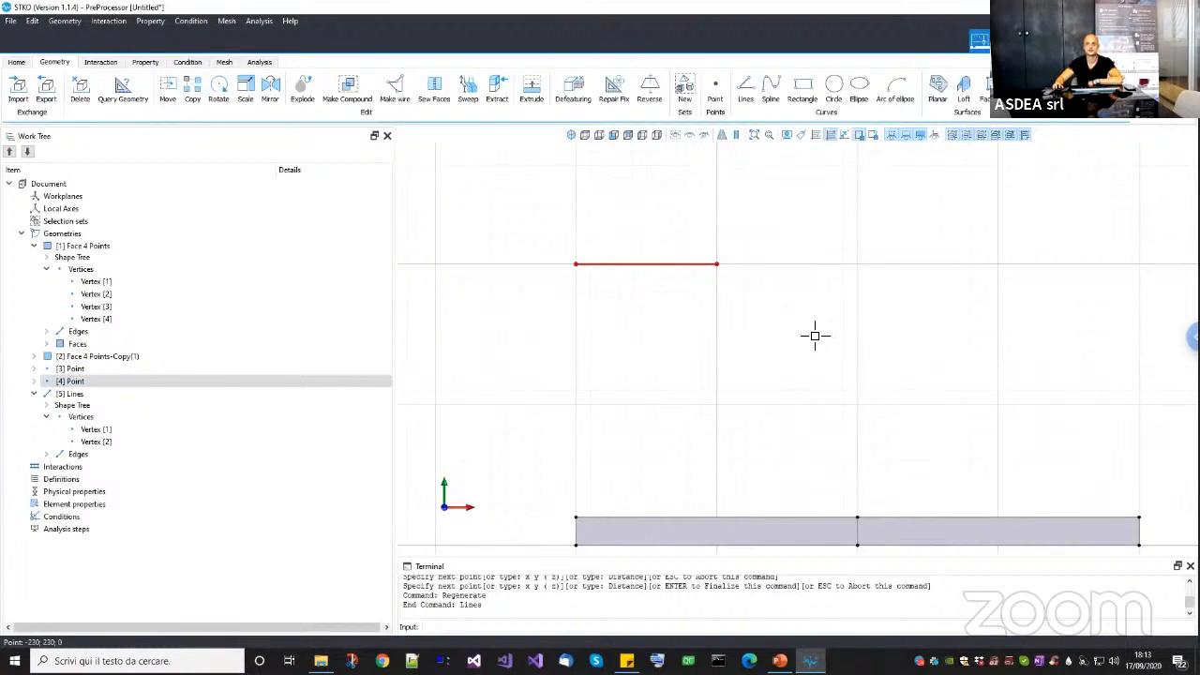
pyautogui.press('Delete')
pyautogui.press('Escape')
pyautogui.scroll(-3, 835, 328)
pyautogui.moveTo(850, 460); pyautogui.dragTo(806, 423, button='middle')
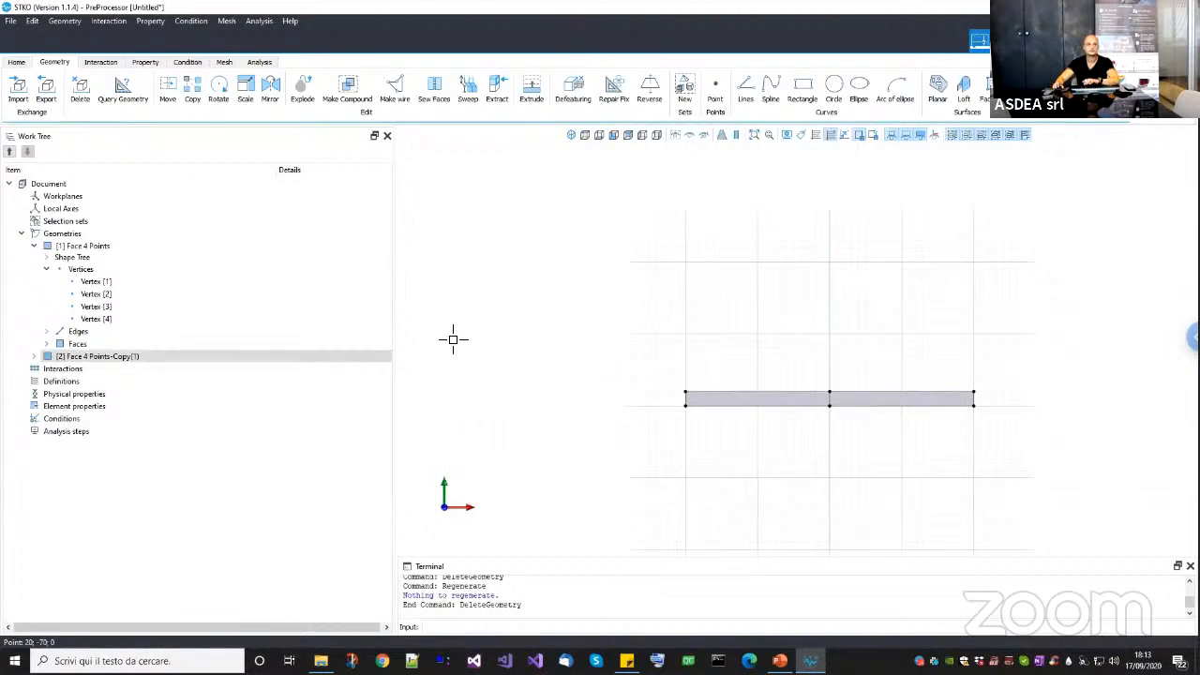
pyautogui.click(46, 269)
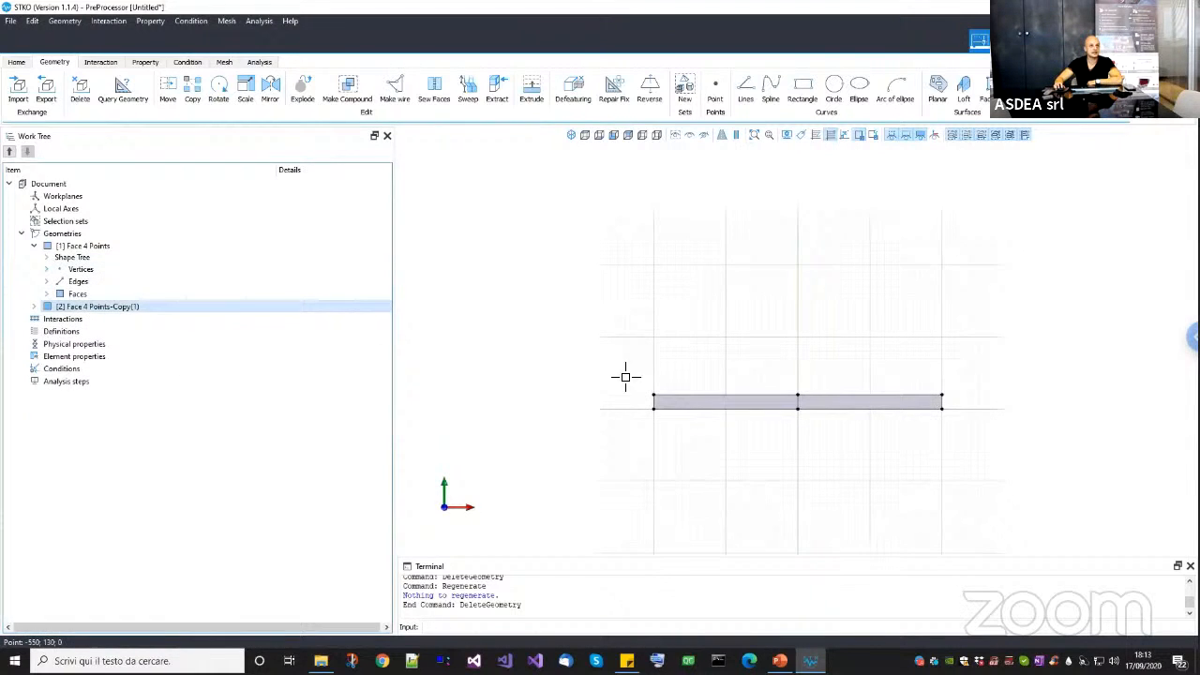
# Restrict model selection to edges, pick the upper edge of the original face and clear the selection.
pyautogui.scroll(2, 673, 407)
pyautogui.scroll(2, 731, 417)
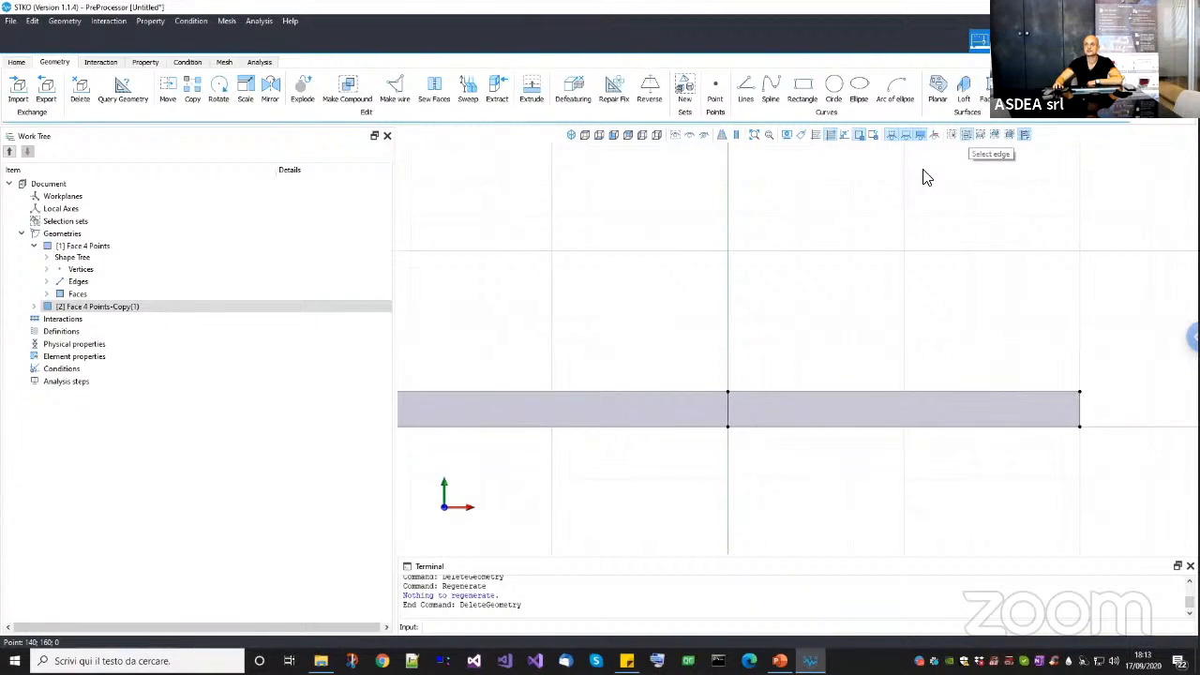
pyautogui.scroll(-2, 831, 391)
pyautogui.click(732, 388)
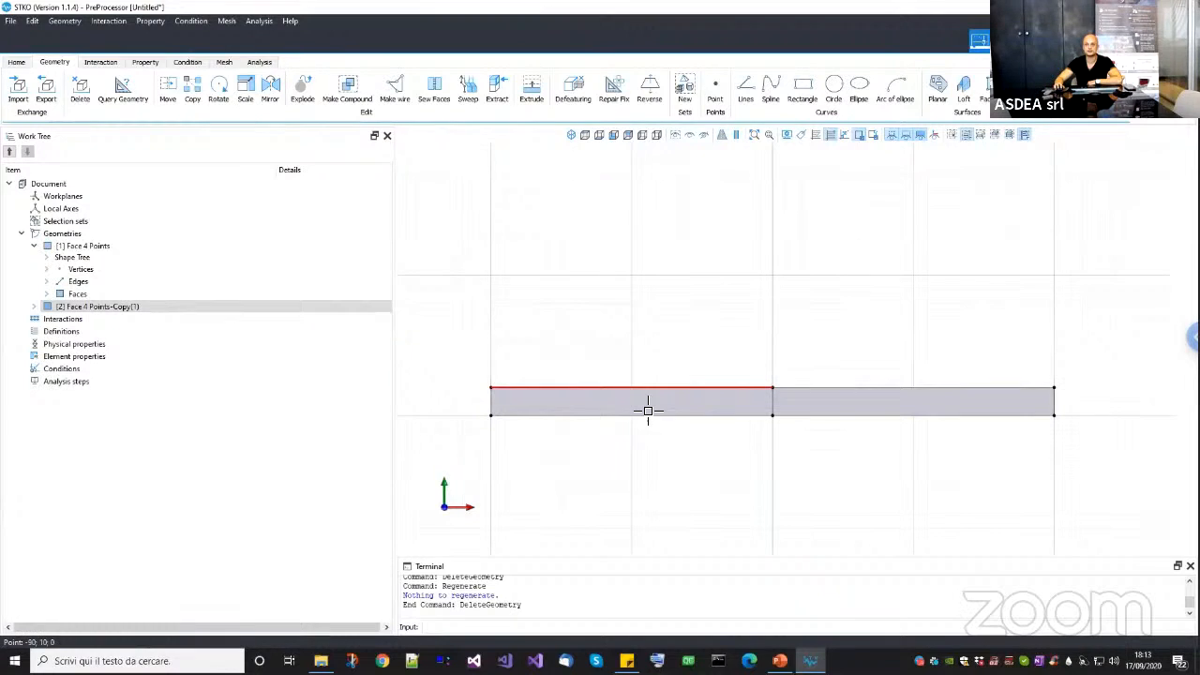
pyautogui.moveTo(714, 414); pyautogui.dragTo(711, 423, button='middle')
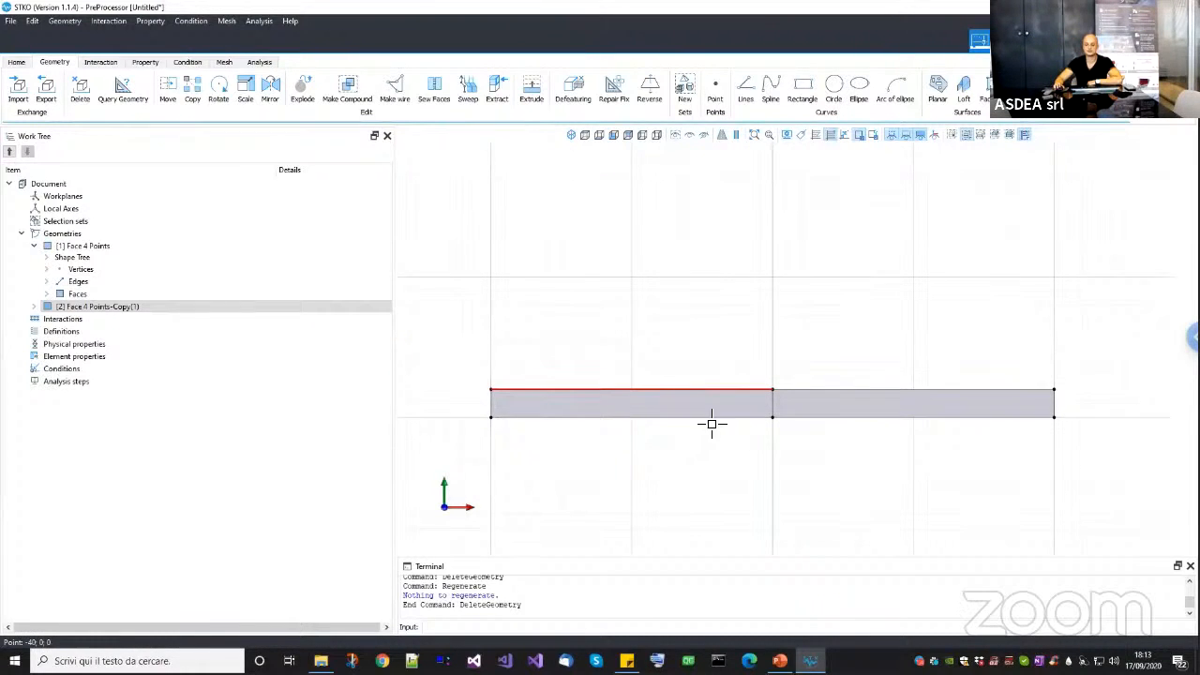
pyautogui.press('Escape')
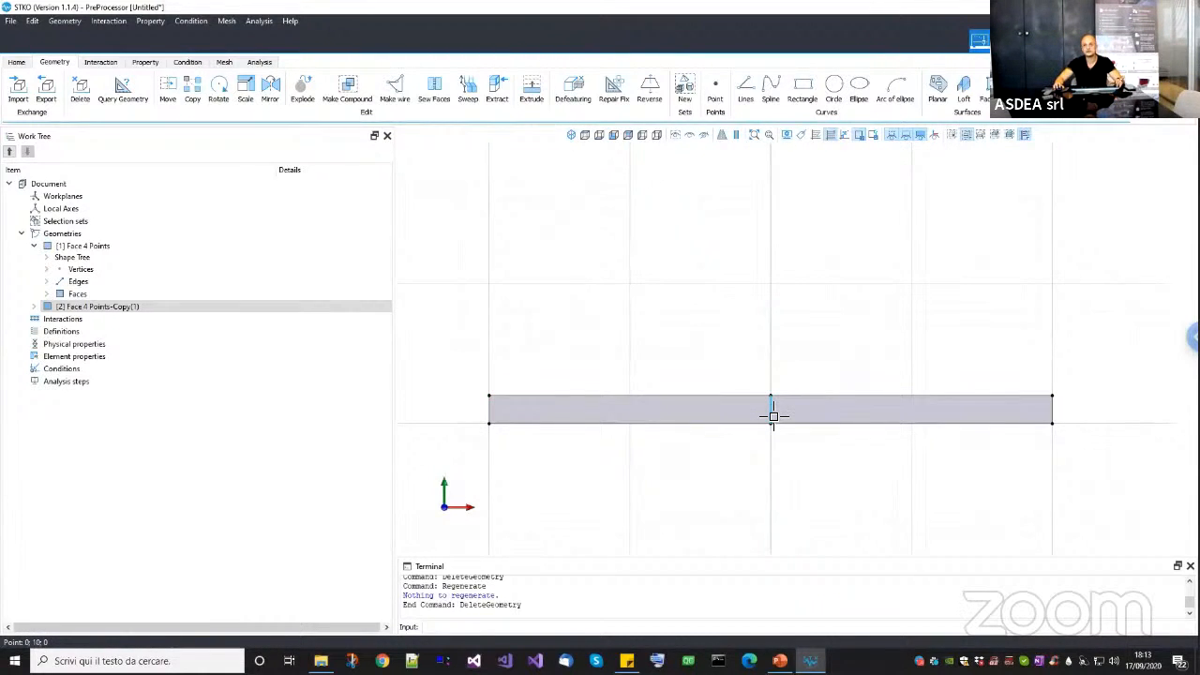
# Pick the edge where the two faces meet to view the overlapping candidates, without choosing one.
pyautogui.scroll(1, 771, 412)
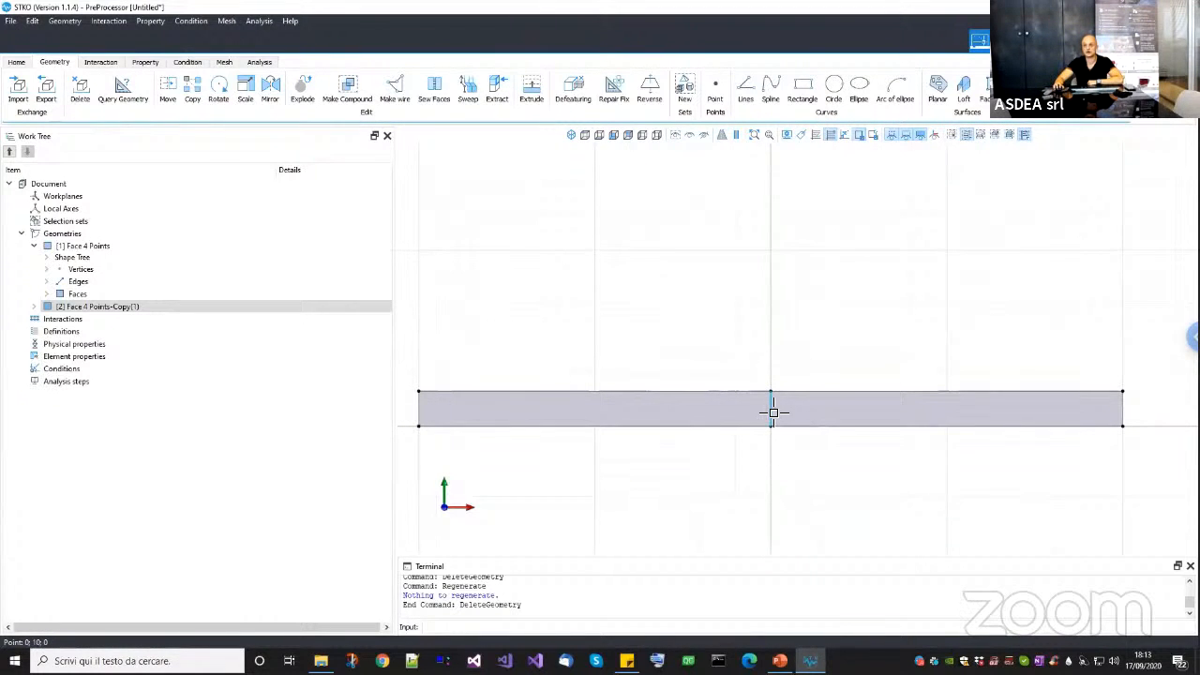
pyautogui.click(771, 417)
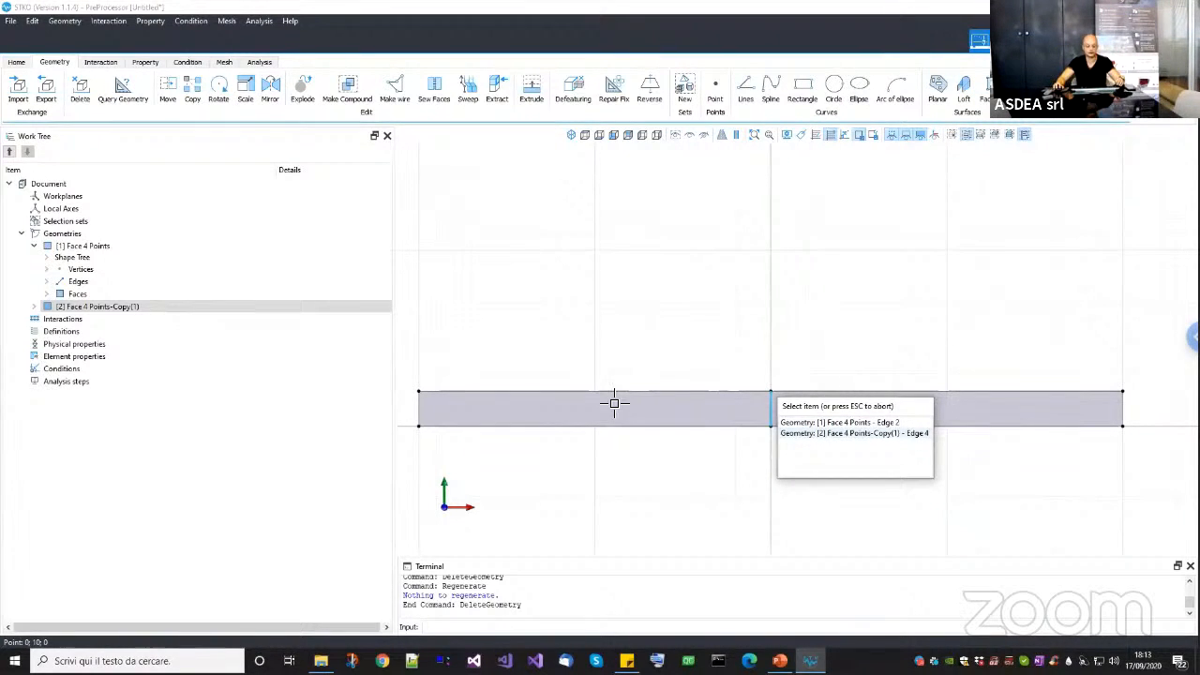
pyautogui.press('Escape')
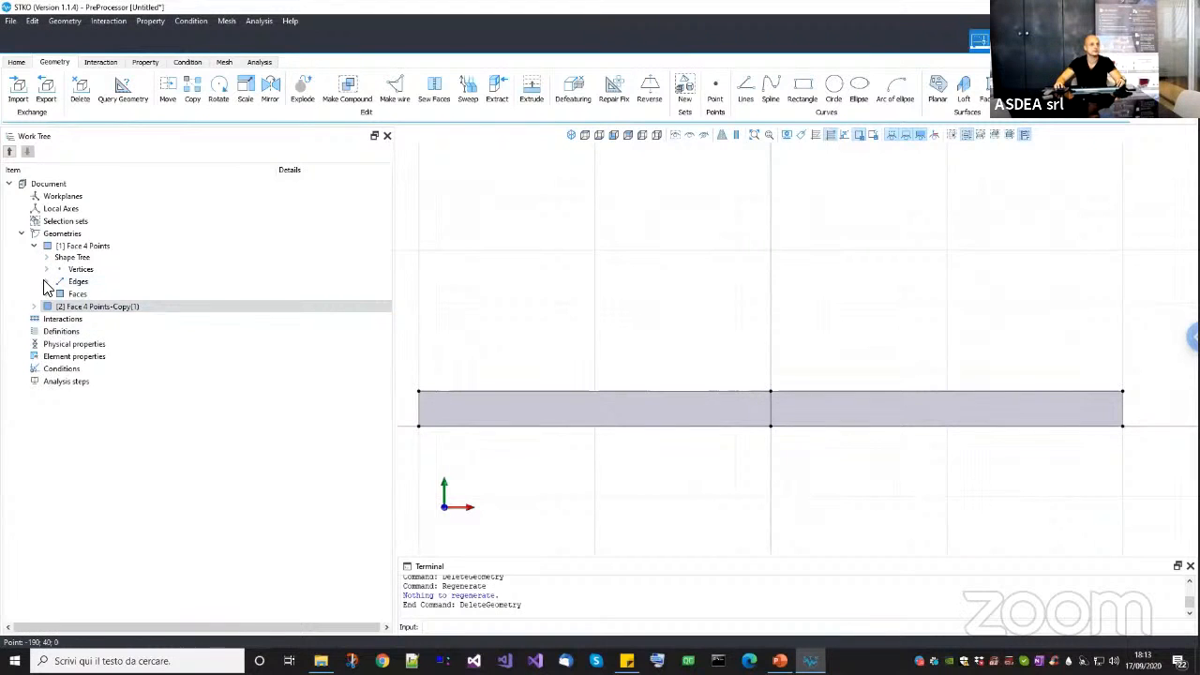
# Compare Edge [2] of the original face with Edge [4] of the copy, and collapse both geometries.
pyautogui.click(46, 281)
pyautogui.click(91, 308)
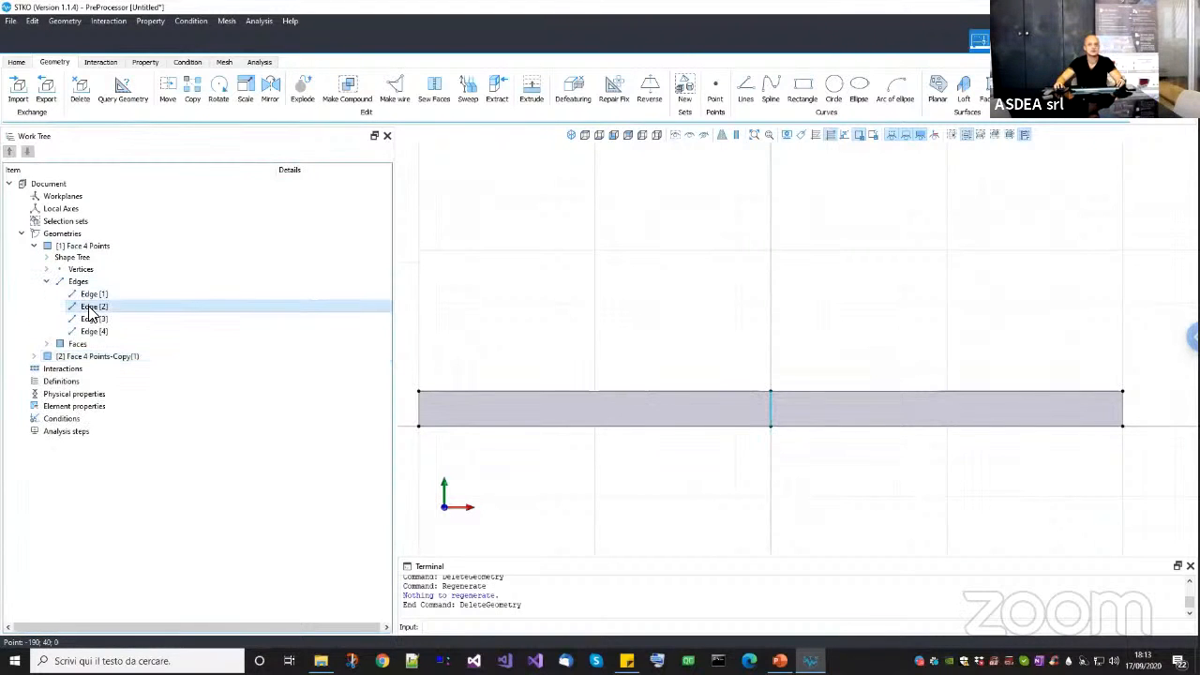
pyautogui.click(34, 356)
pyautogui.click(46, 391)
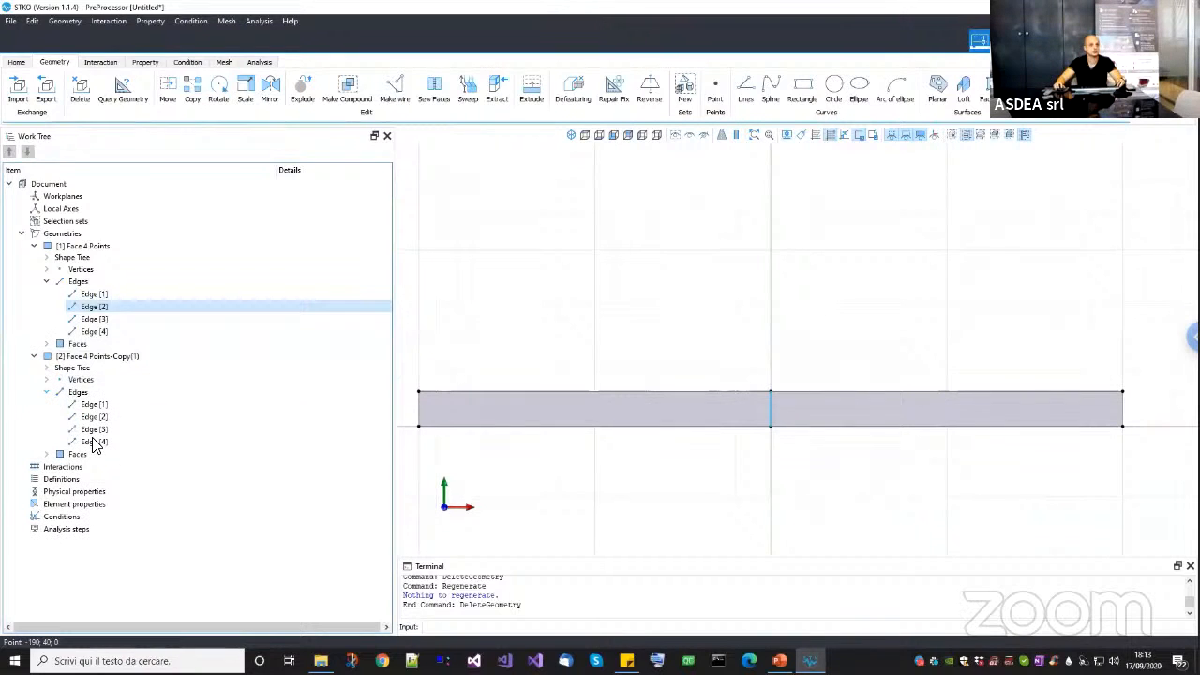
pyautogui.click(94, 442)
pyautogui.press('Escape')
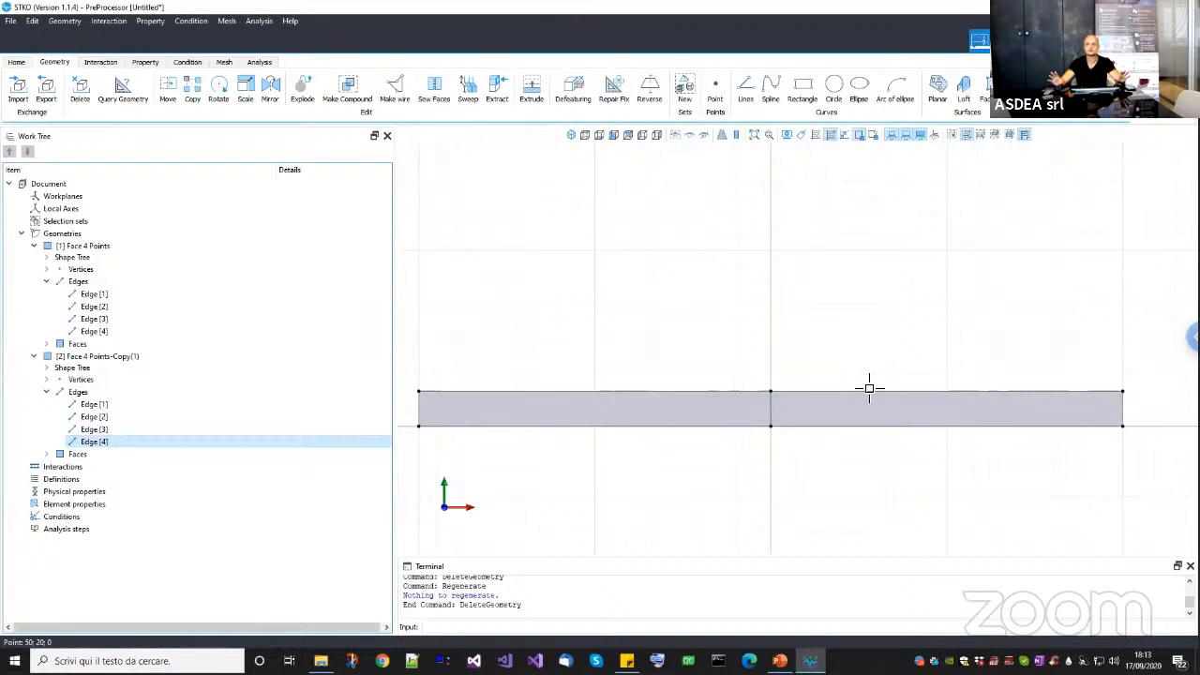
pyautogui.click(34, 246)
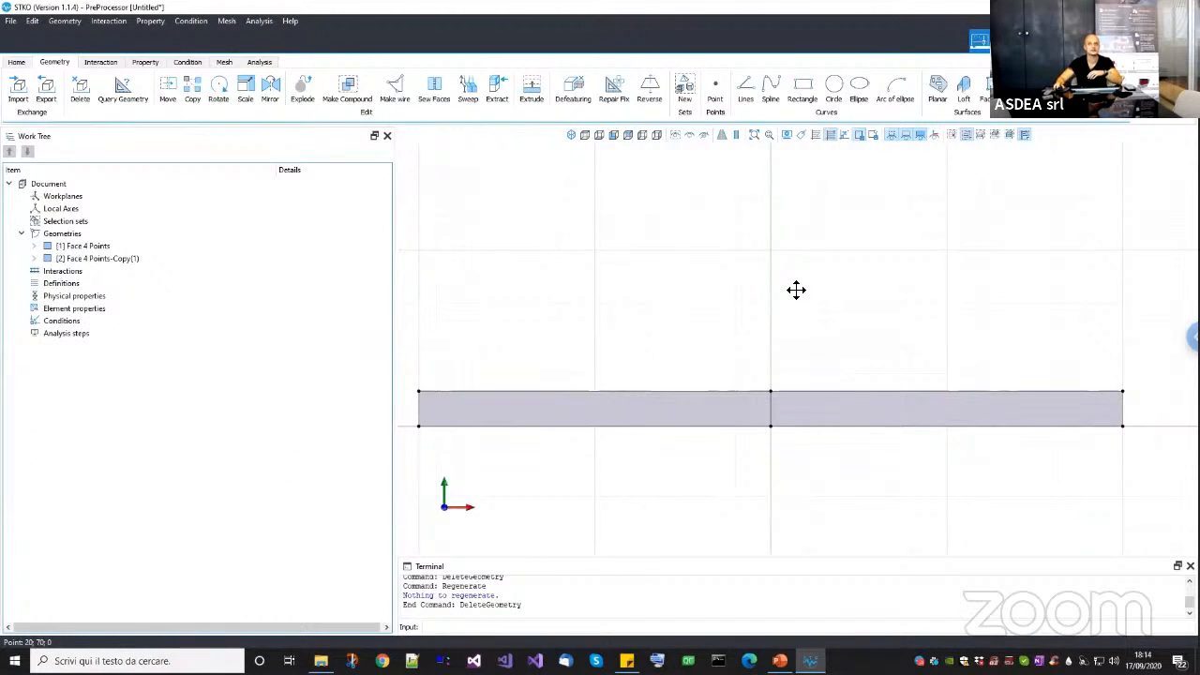
pyautogui.scroll(-3, 769, 322)
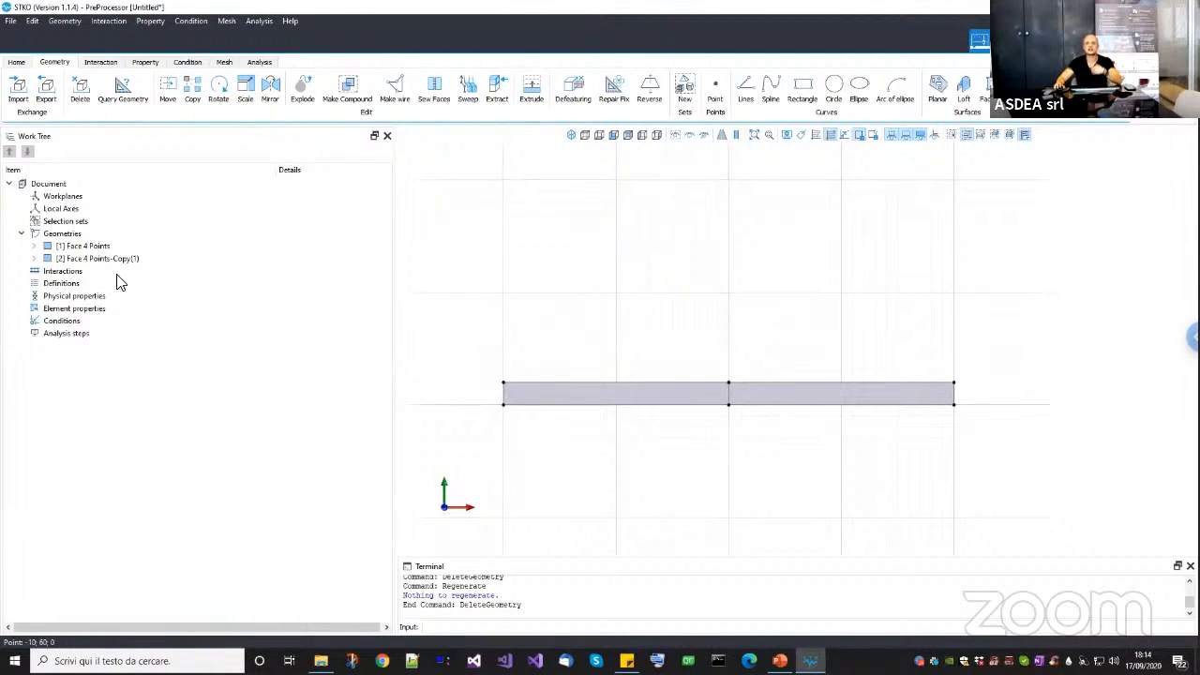
# Create a definition named ramp with the timeSeries Linear model.
pyautogui.doubleClick(66, 283)
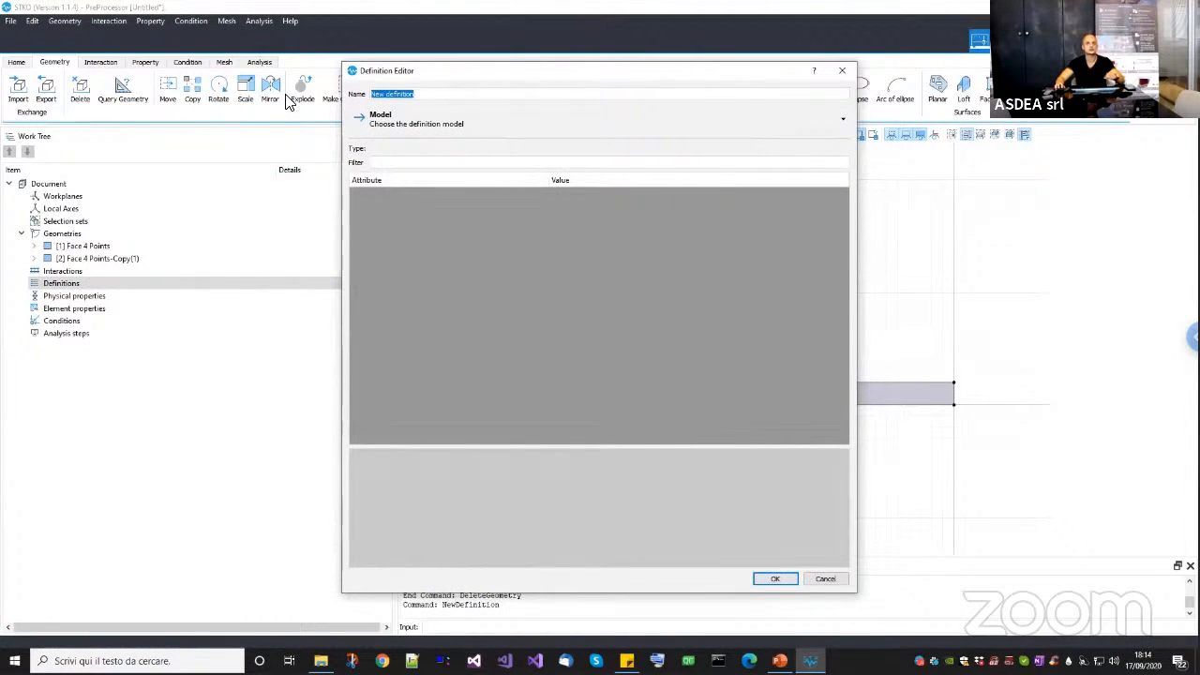
pyautogui.write('ramp')
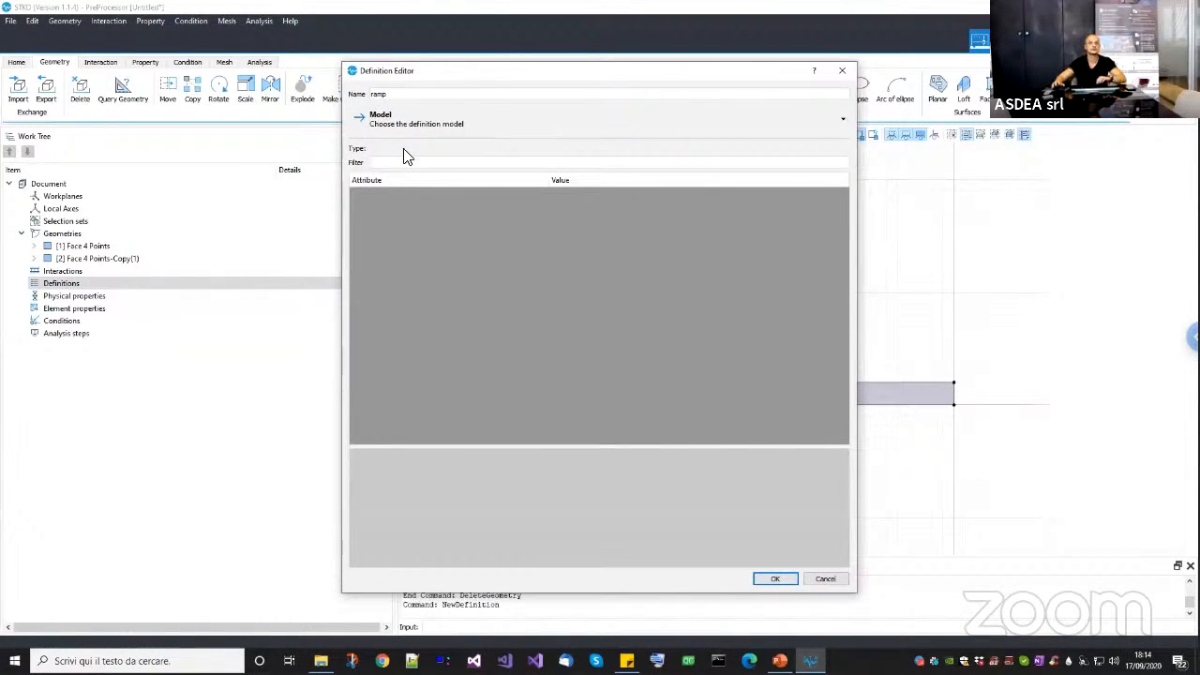
pyautogui.click(420, 124)
pyautogui.moveTo(431, 171)
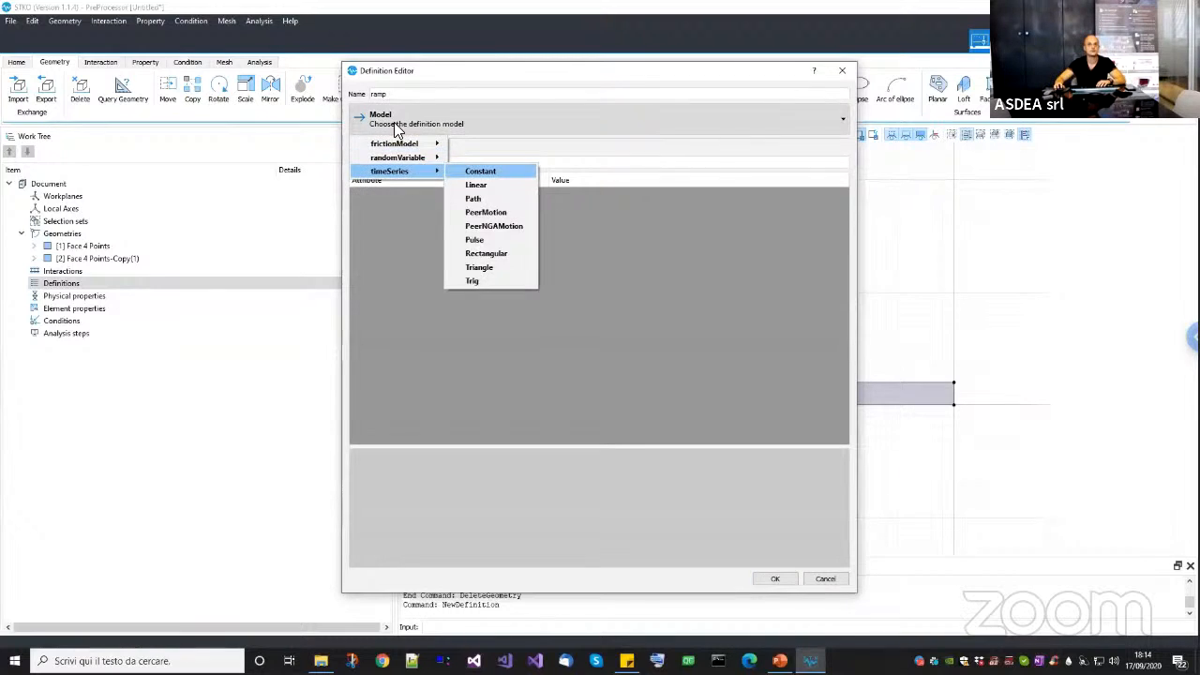
pyautogui.click(469, 171)
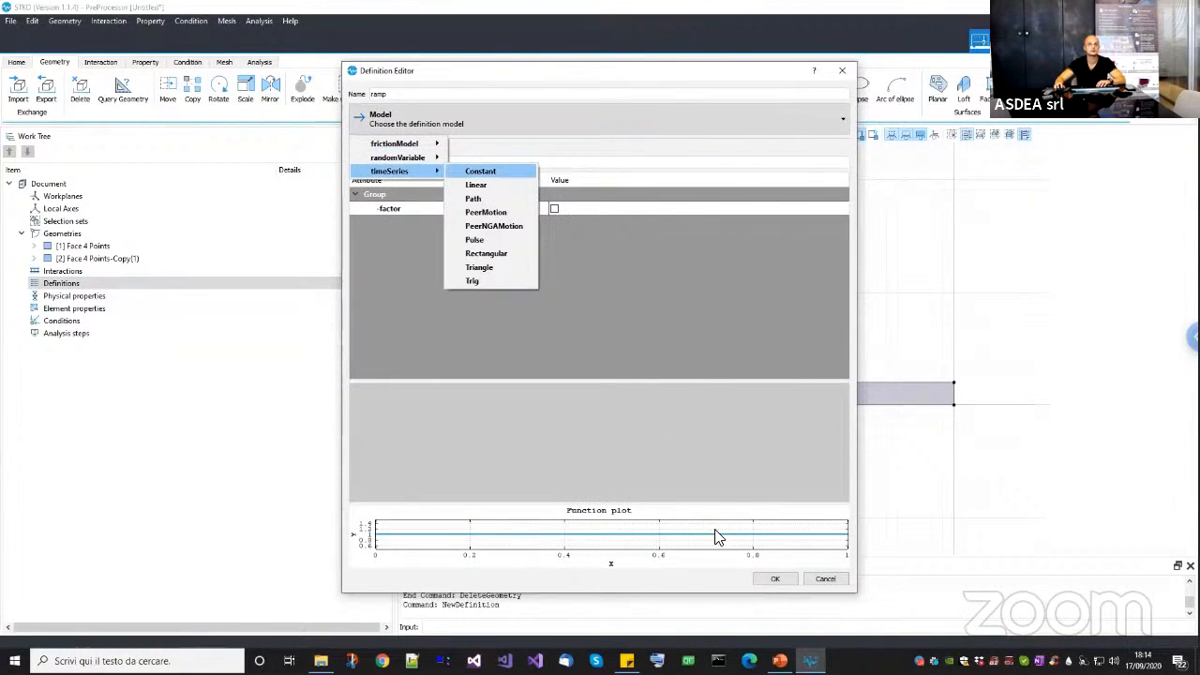
pyautogui.click(476, 186)
pyautogui.press('Return')
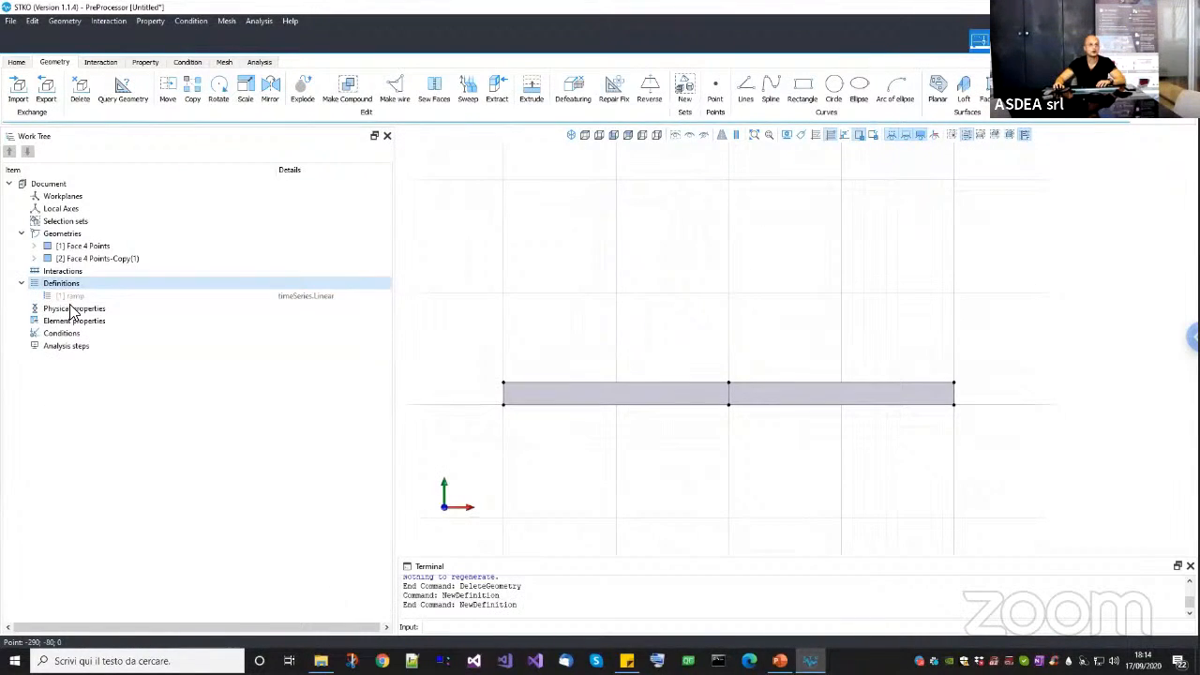
# Remove the ramp definition from the document.
pyautogui.rightClick(78, 313)
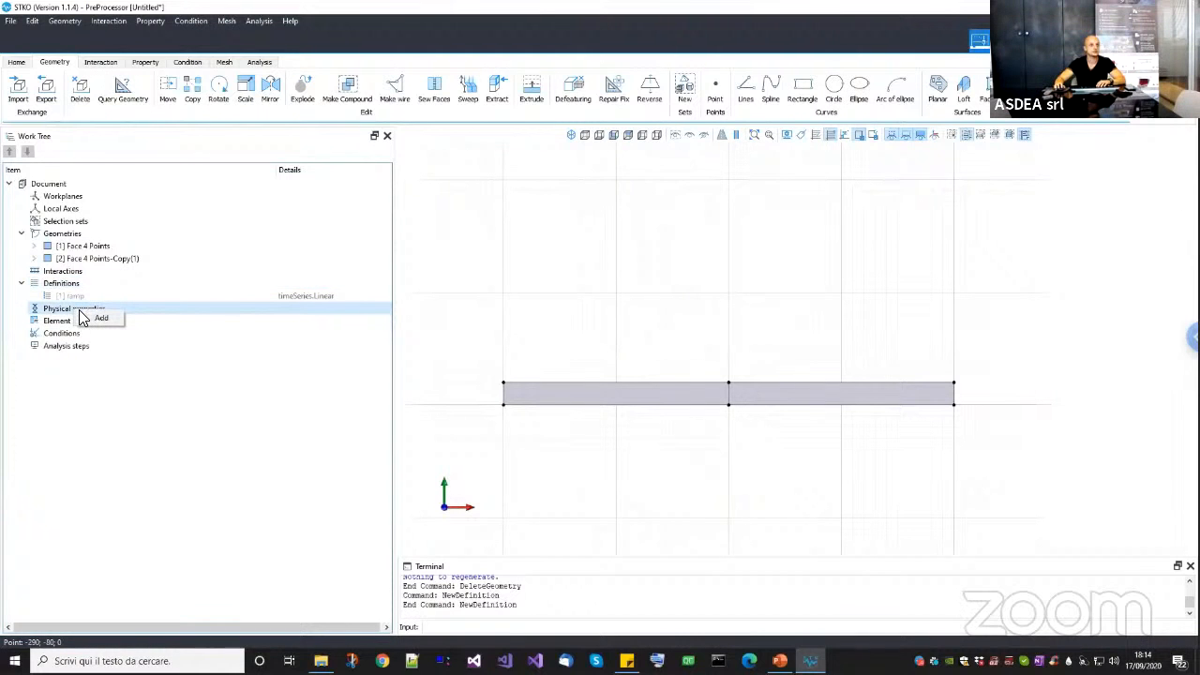
pyautogui.click(76, 295)
pyautogui.rightClick(82, 296)
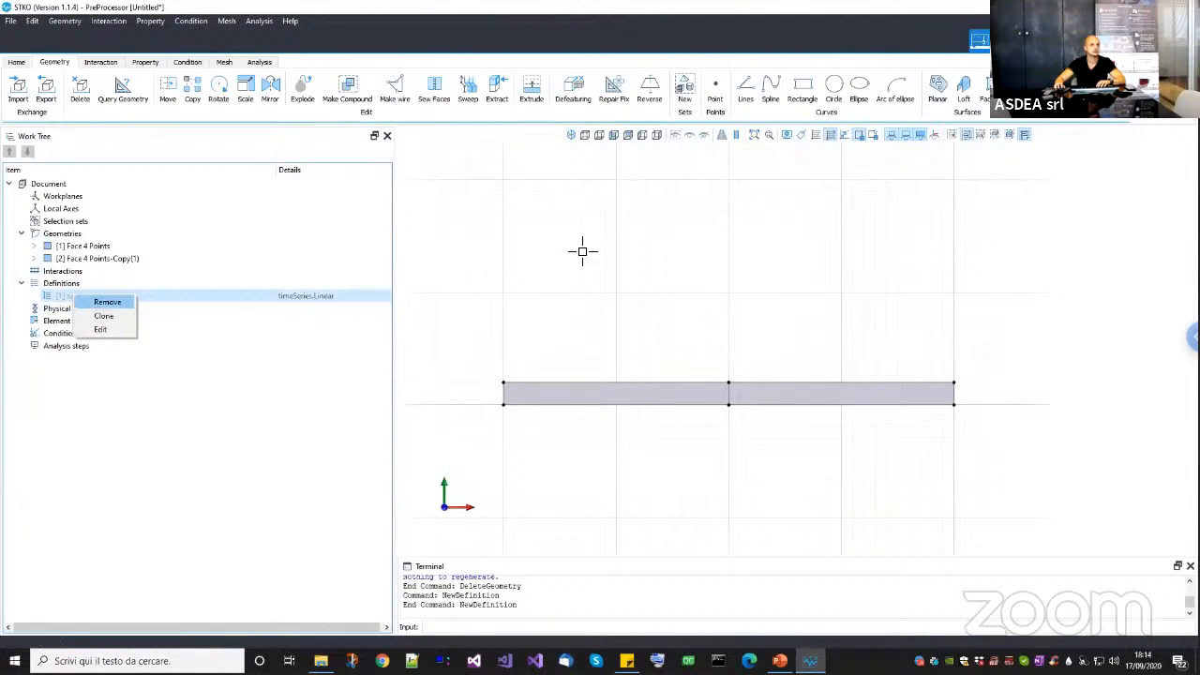
pyautogui.click(106, 300)
pyautogui.rightClick(89, 273)
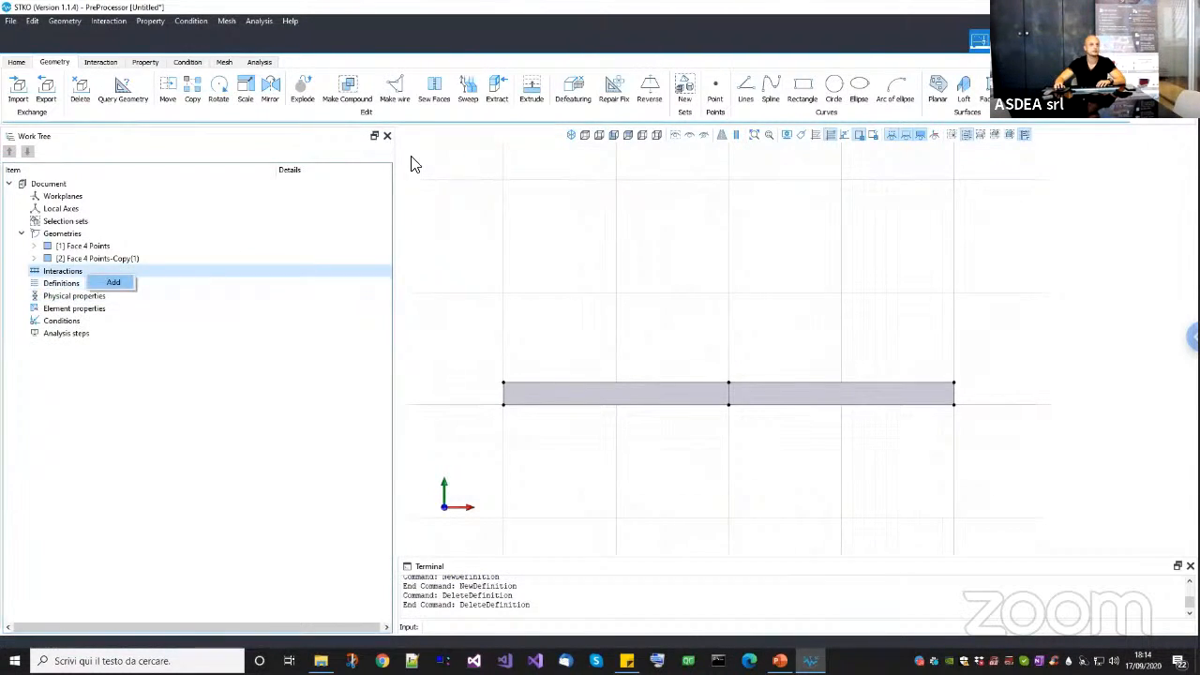
pyautogui.press('Return')
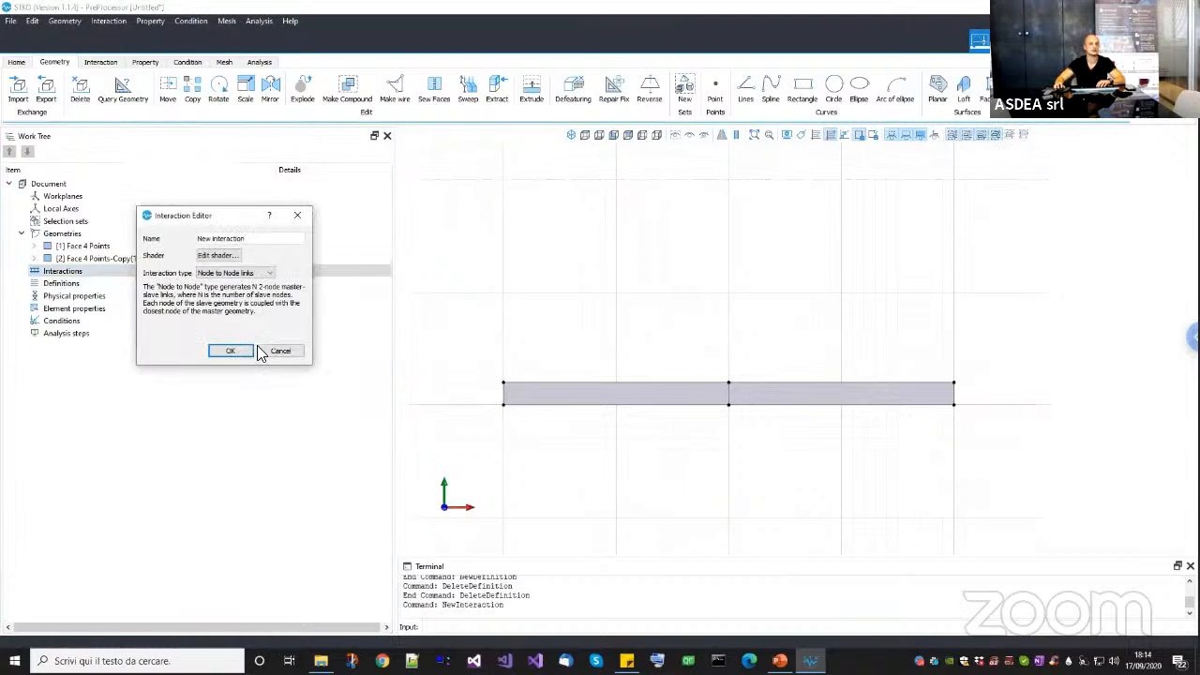
pyautogui.press('Escape')
# Create a new definition with the timeSeries Constant model, keeping the default name and factor setting.
pyautogui.rightClick(86, 284)
pyautogui.click(106, 288)
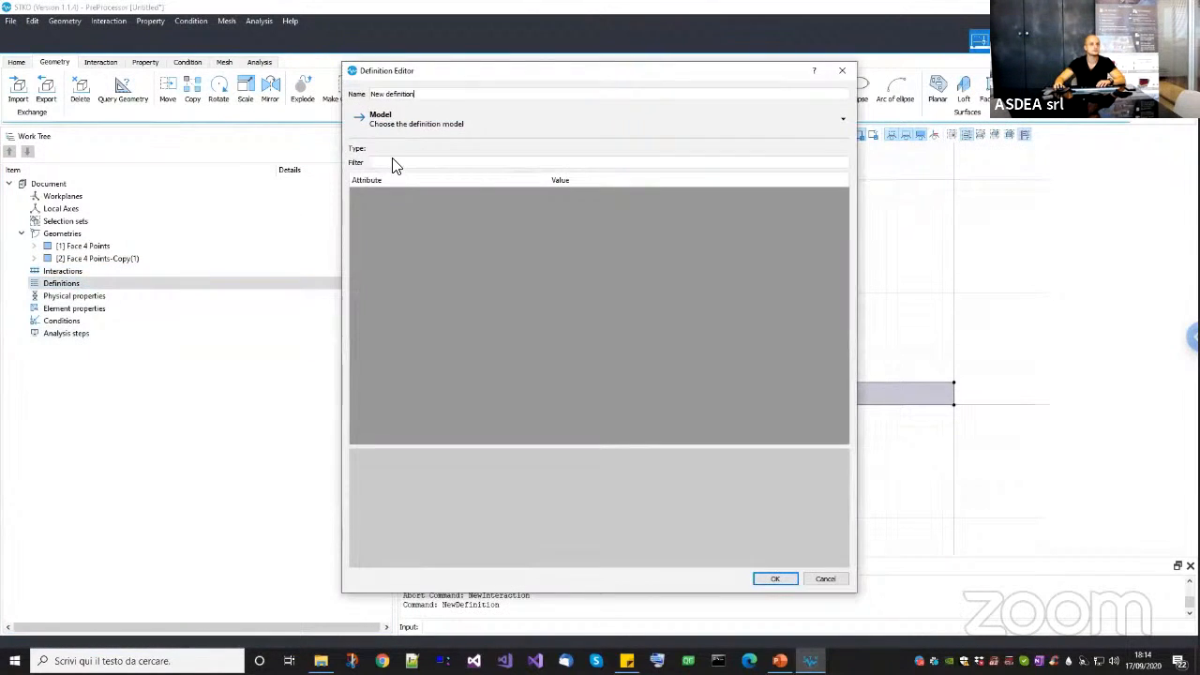
pyautogui.click(391, 126)
pyautogui.moveTo(395, 172)
pyautogui.press('Return')
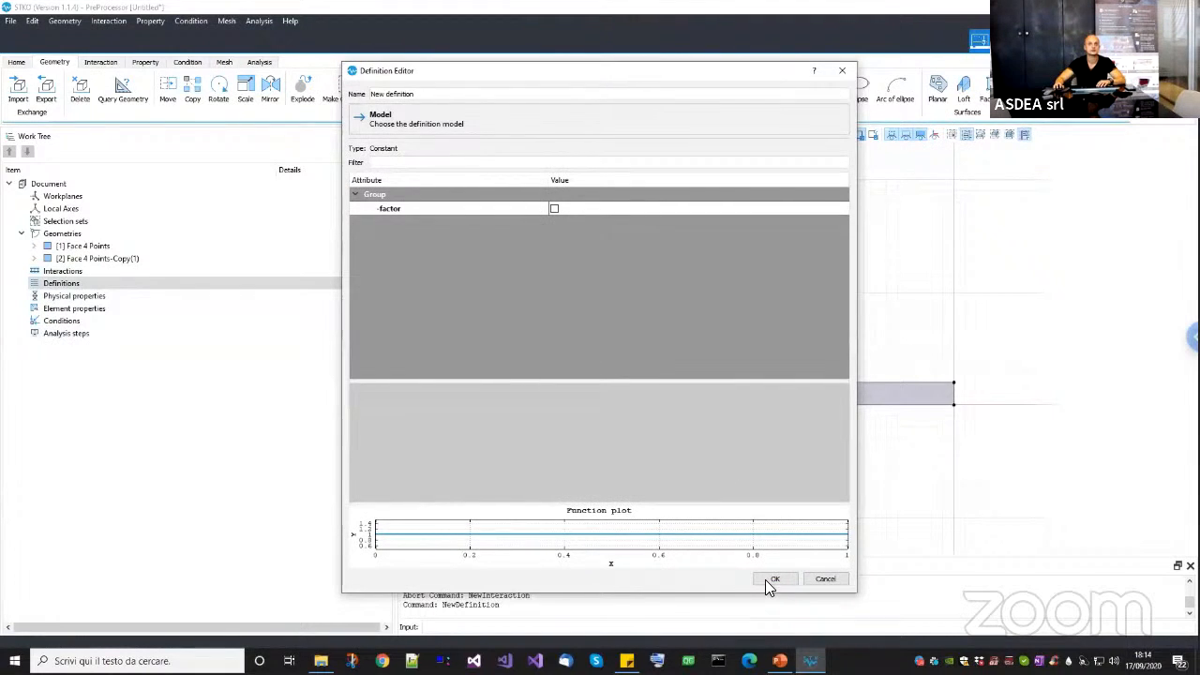
pyautogui.click(771, 579)
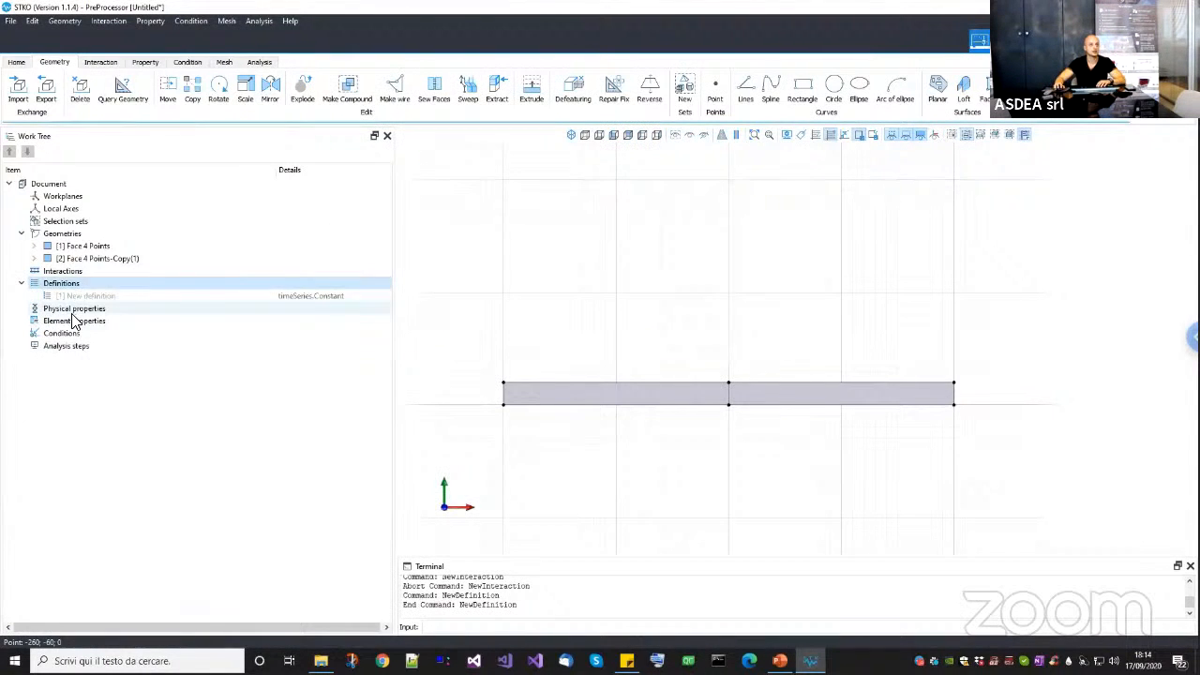
# Start a new physical property using the ElasticIsotropic model from the other nD materials.
pyautogui.rightClick(71, 312)
pyautogui.click(90, 317)
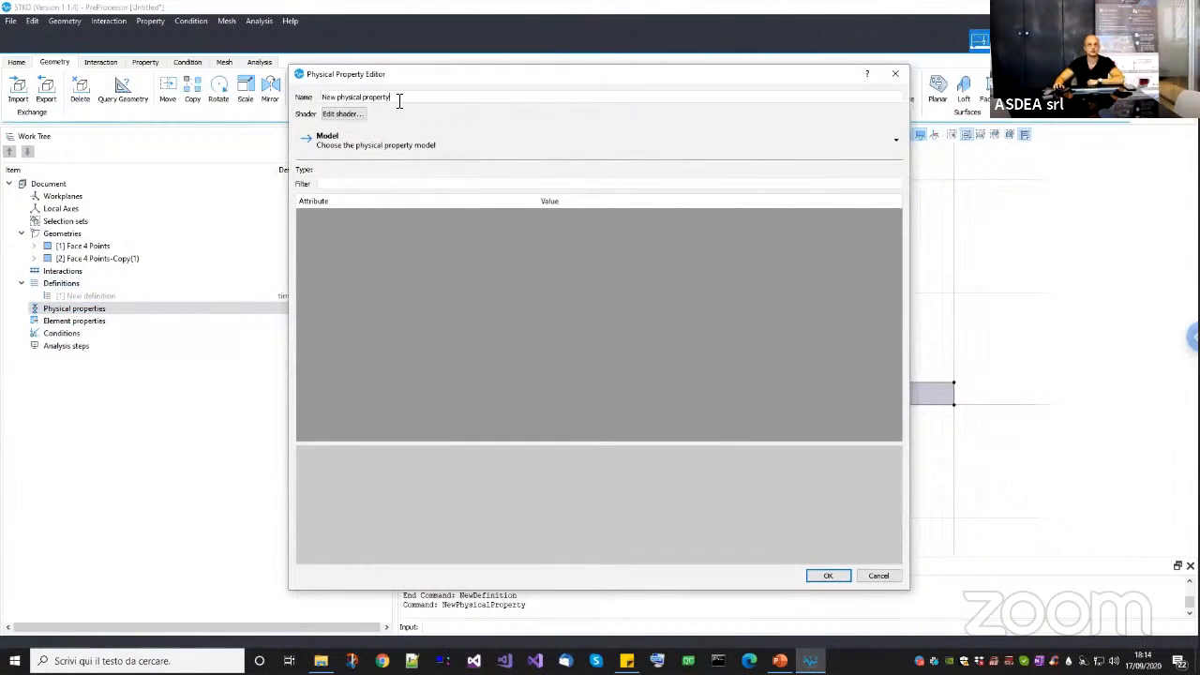
pyautogui.click(365, 148)
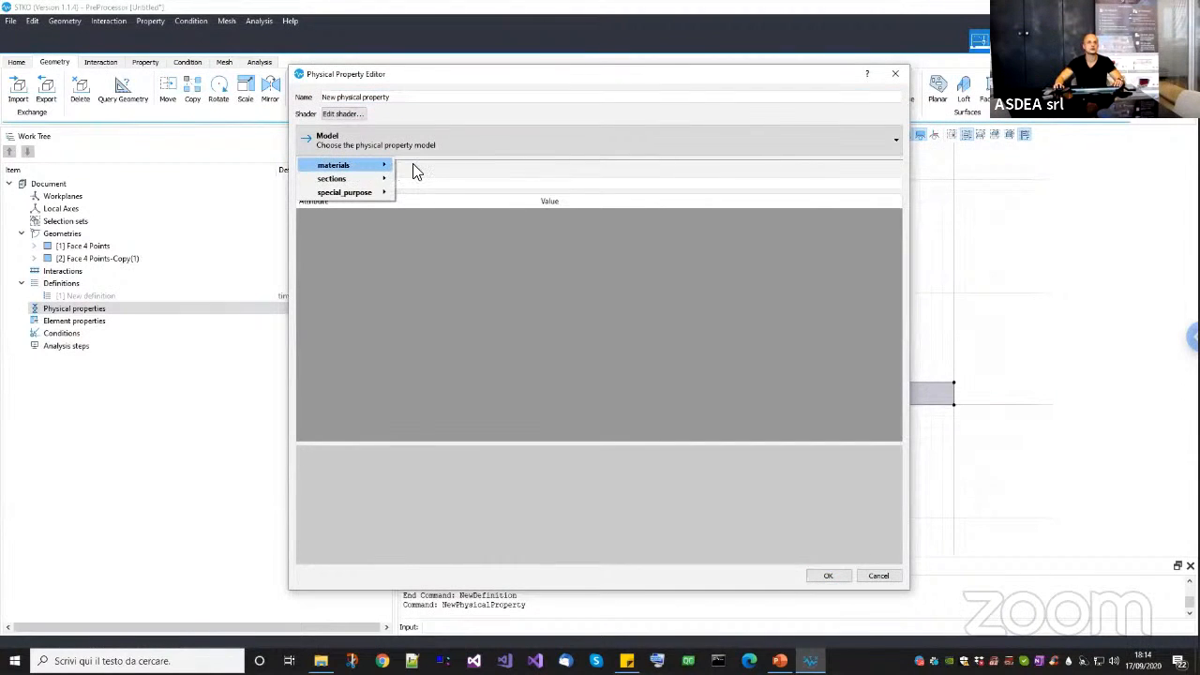
pyautogui.moveTo(350, 167)
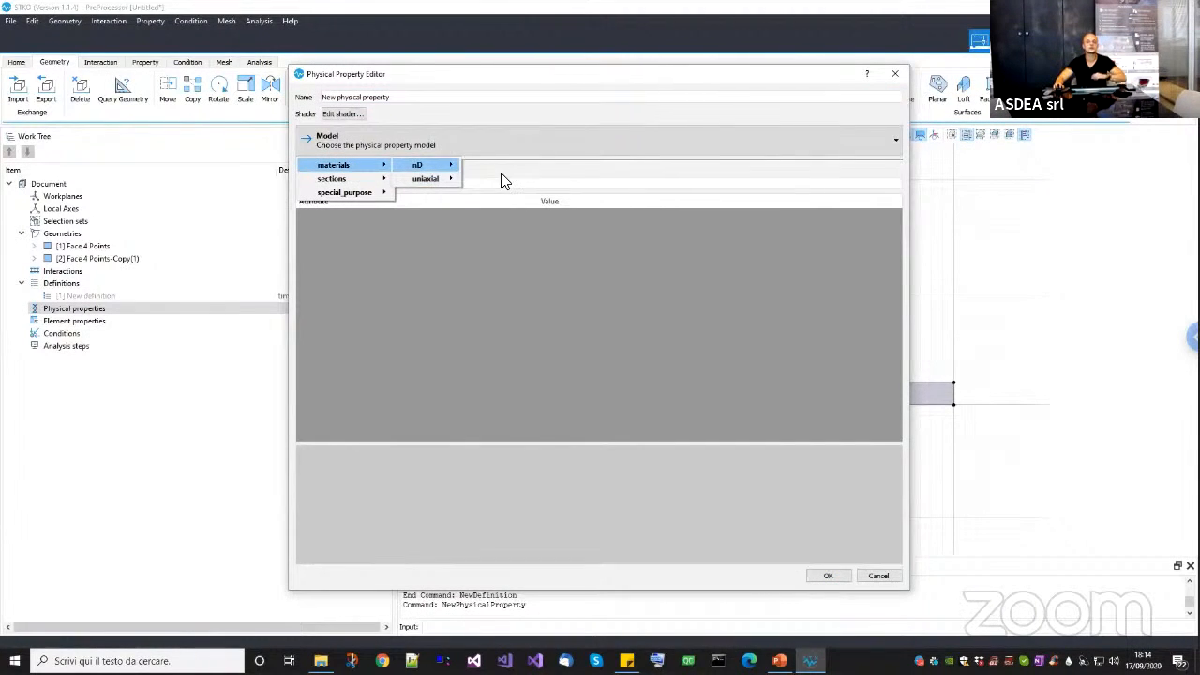
pyautogui.moveTo(443, 166)
pyautogui.moveTo(600, 179)
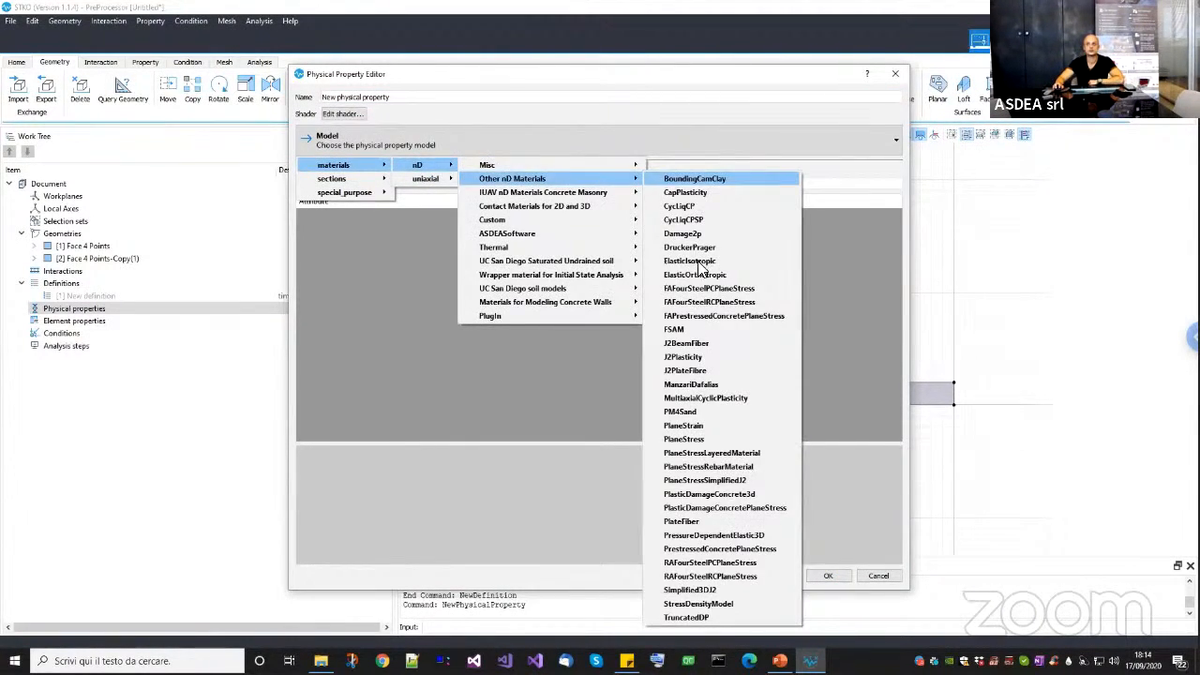
pyautogui.click(692, 260)
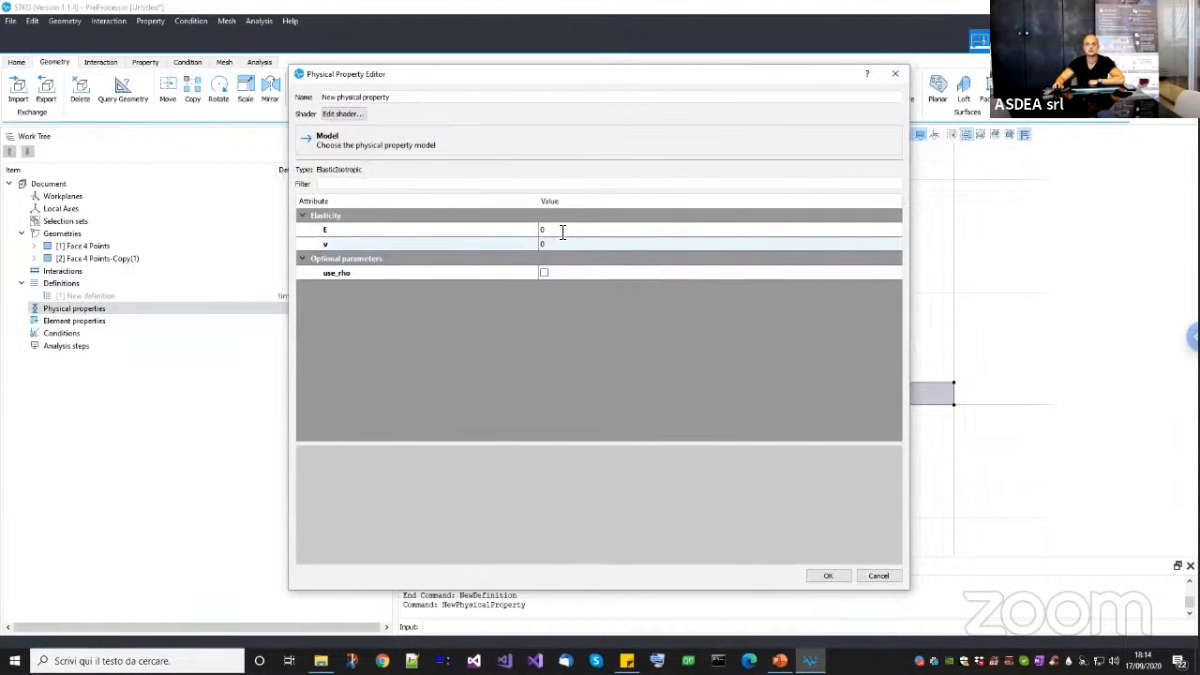
# Set the elastic modulus E to 30000, accept the physical property and assign it to both faces.
pyautogui.click(558, 233)
pyautogui.write('30000')
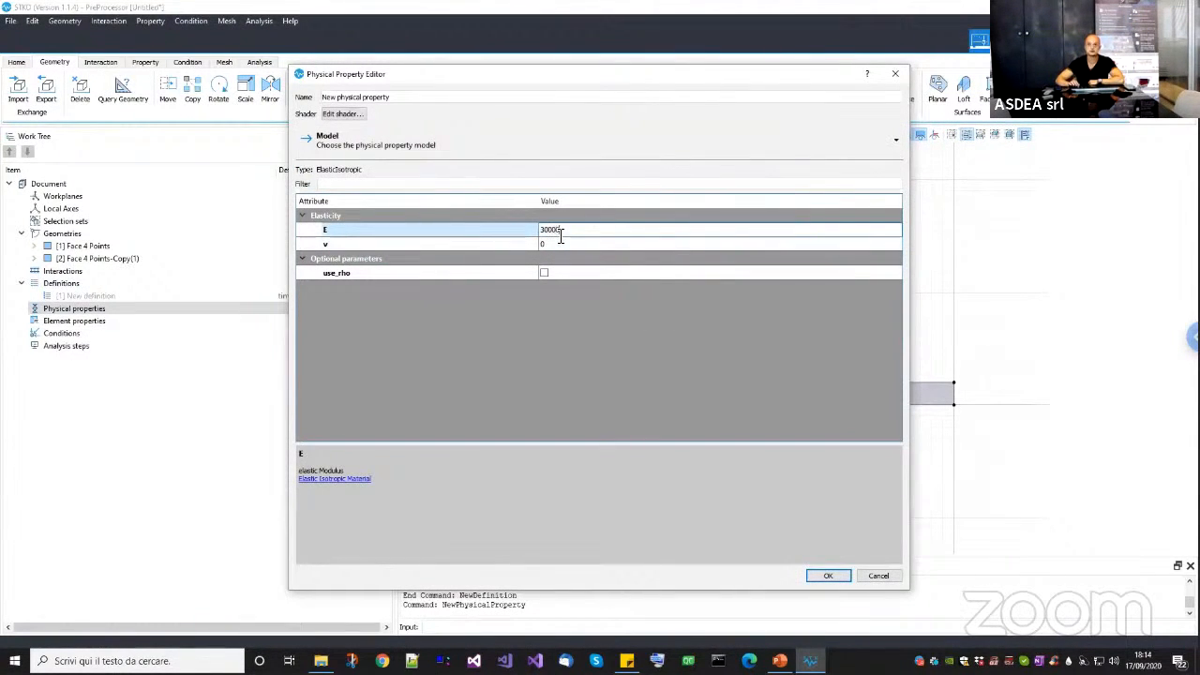
pyautogui.click(563, 247)
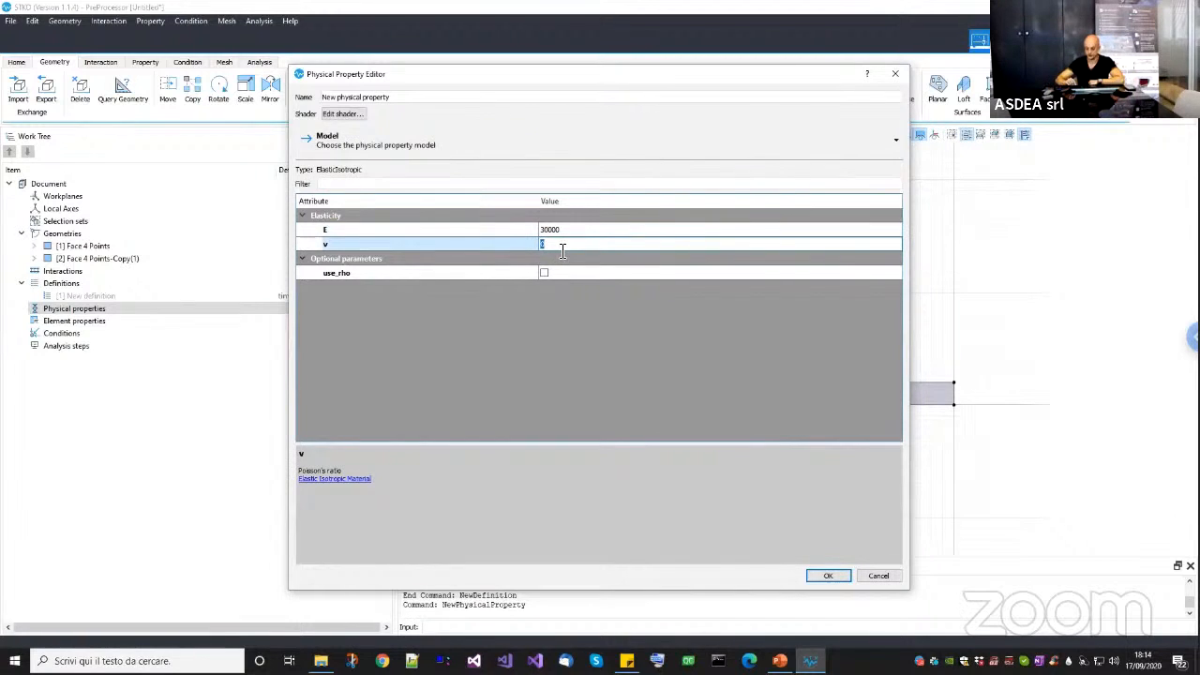
pyautogui.click(816, 576)
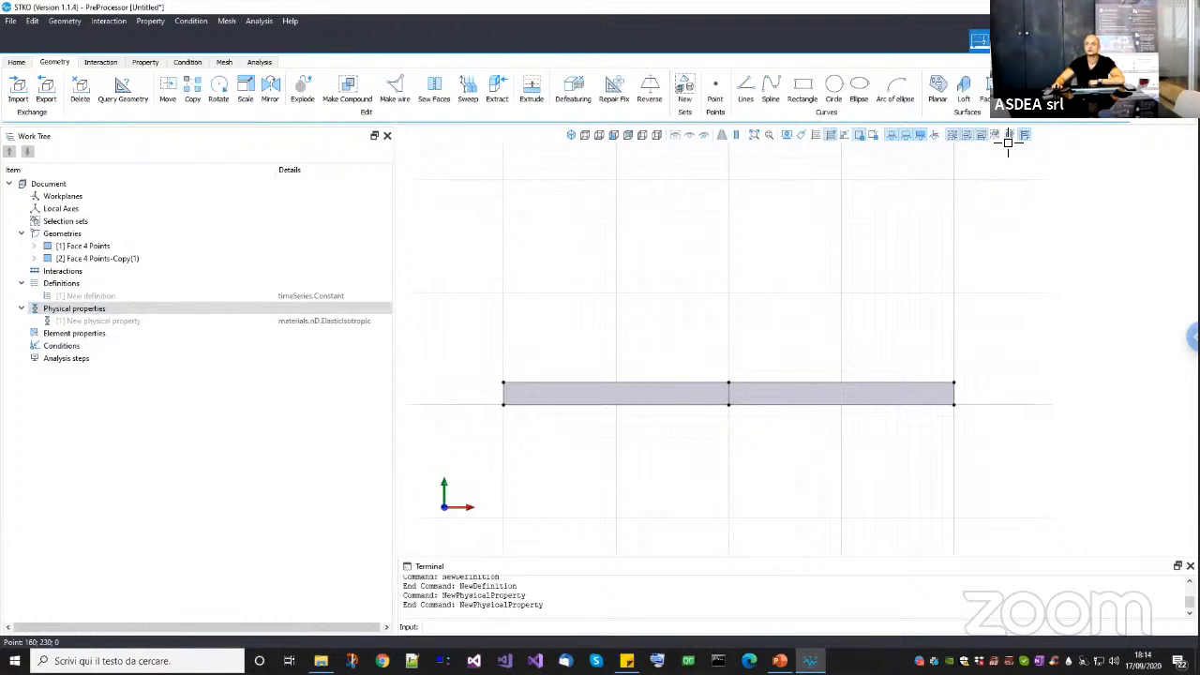
pyautogui.click(728, 397)
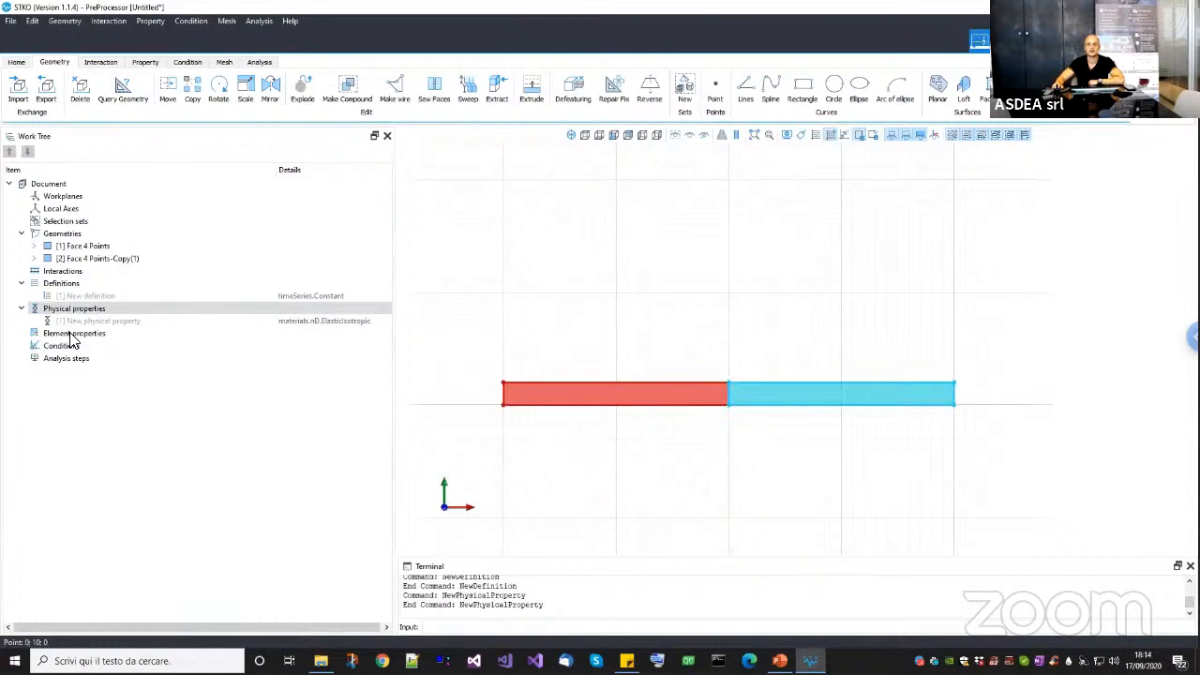
pyautogui.moveTo(126, 323); pyautogui.dragTo(535, 346)
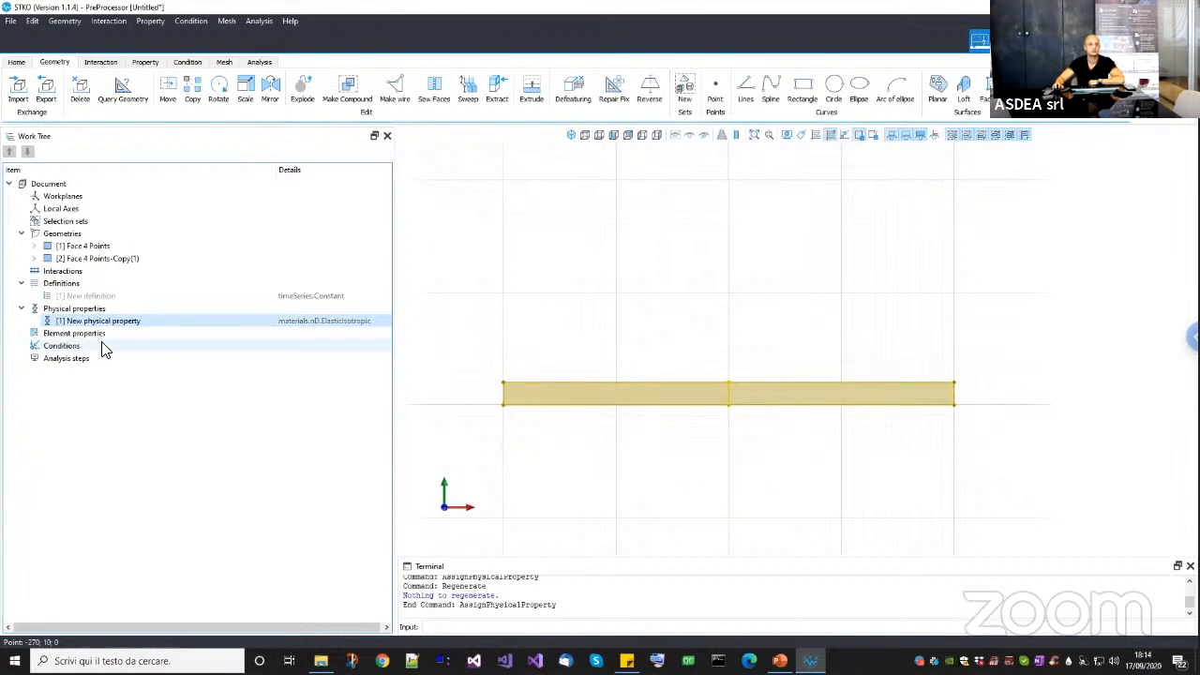
# Create an SSPquad quadrilateral element property with the PlaneStress type and a thickness of 1.
pyautogui.doubleClick(94, 333)
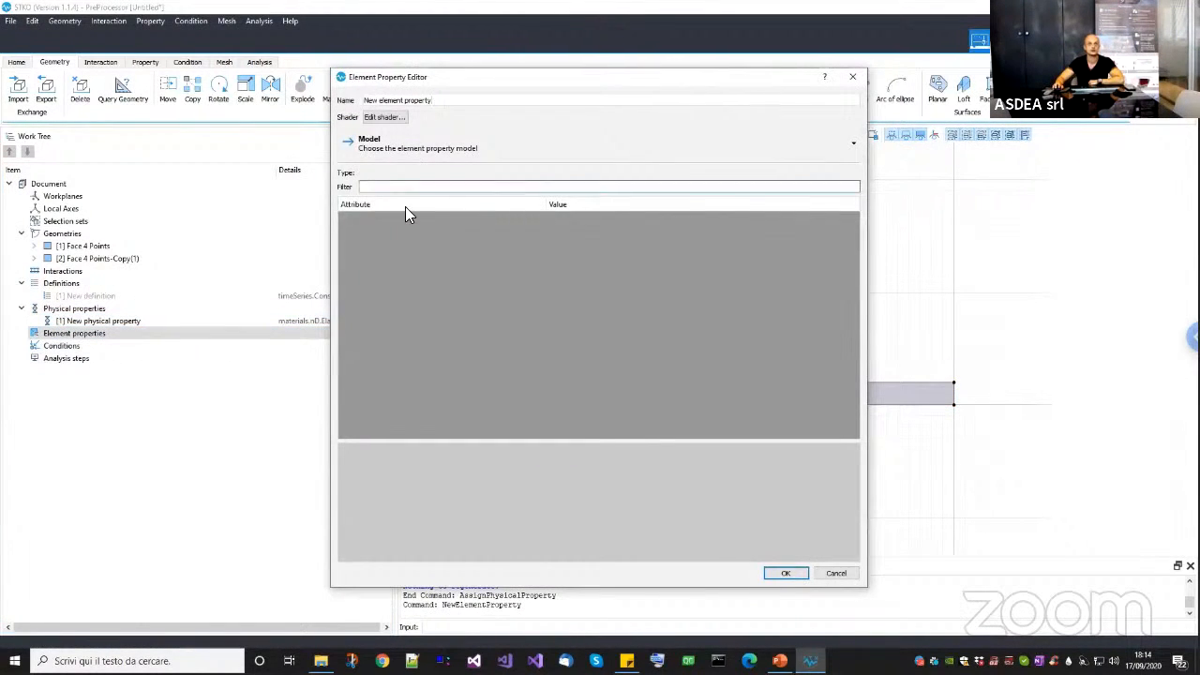
pyautogui.click(530, 304)
pyautogui.click(627, 239)
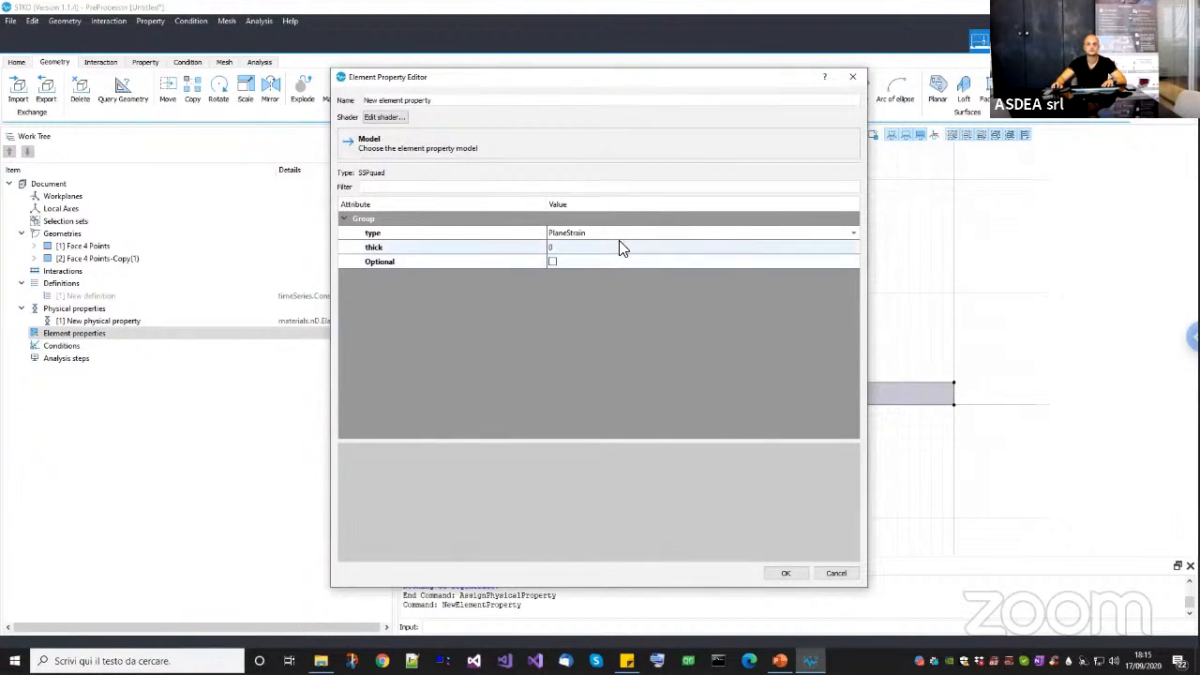
pyautogui.click(607, 248)
pyautogui.click(605, 247)
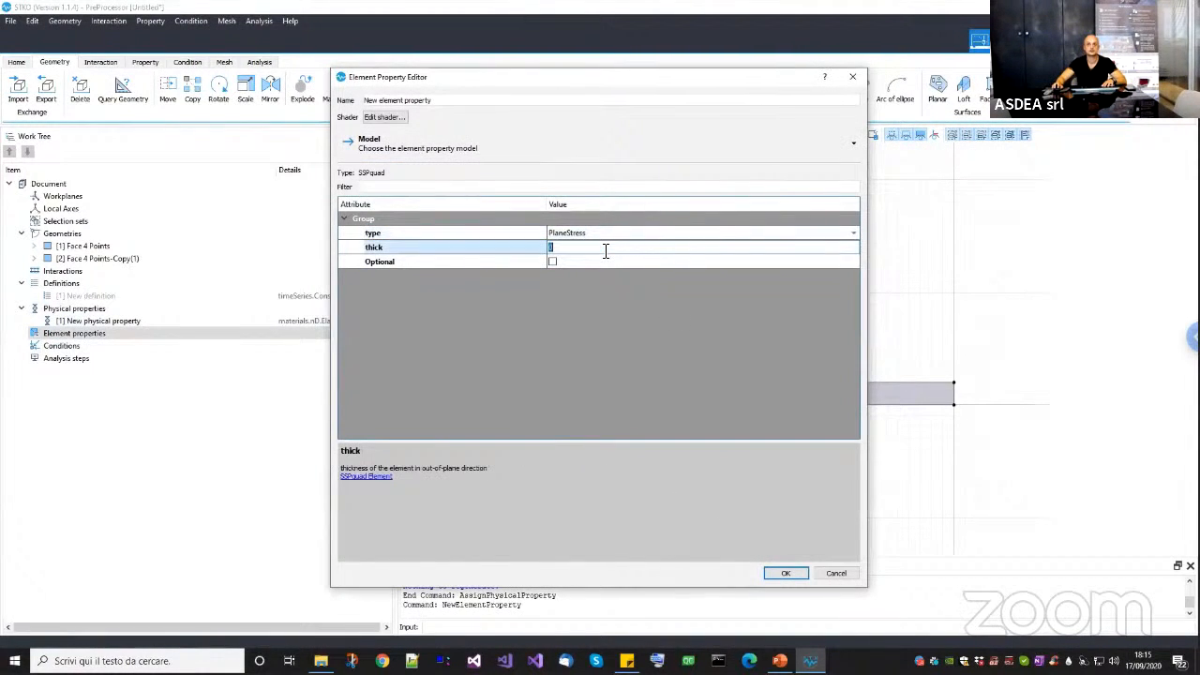
pyautogui.click(784, 573)
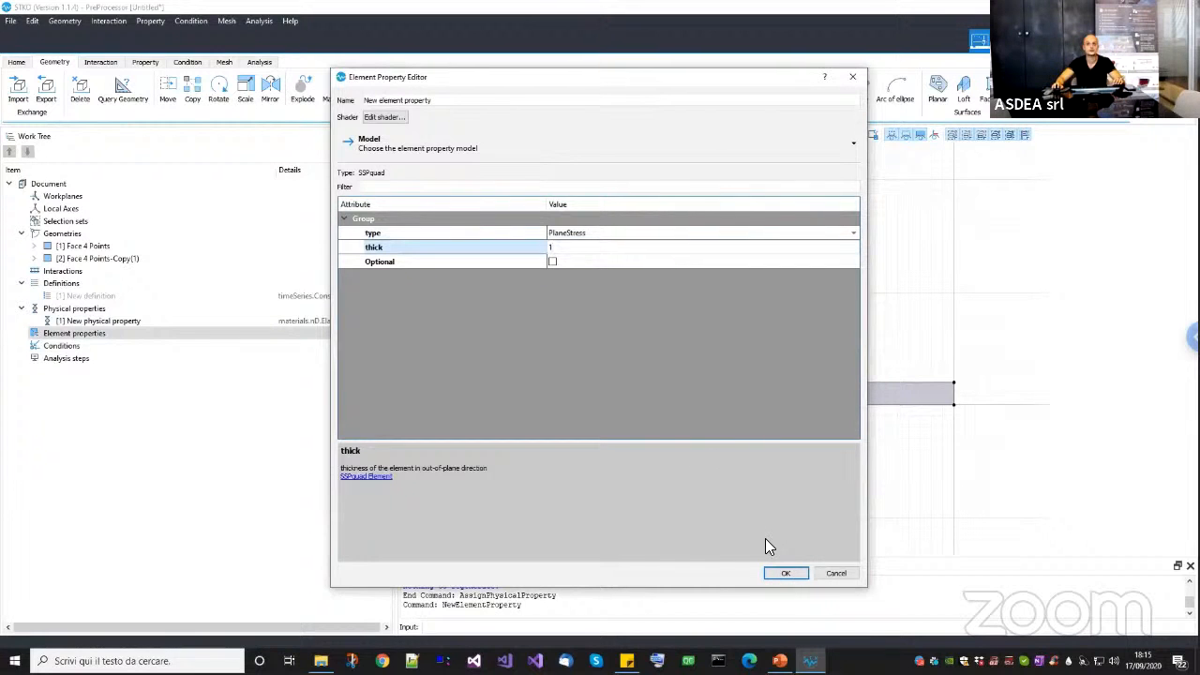
# Assign the SSPquad element property to both faces.
pyautogui.click(697, 403)
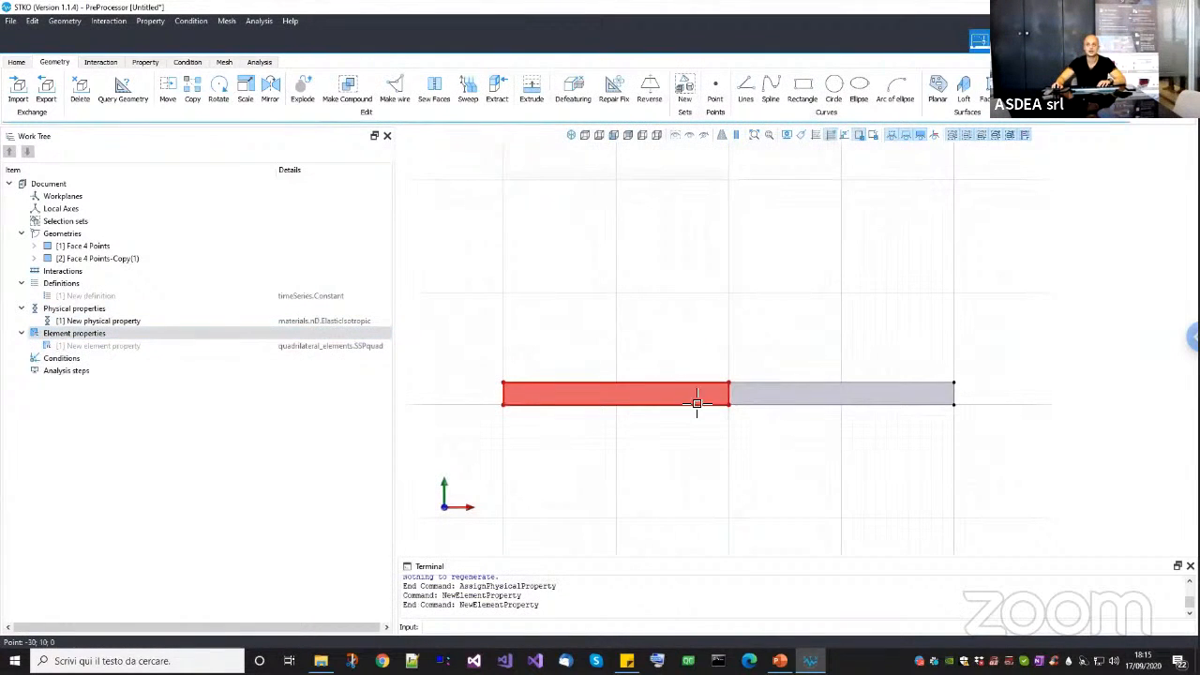
pyautogui.click(765, 399)
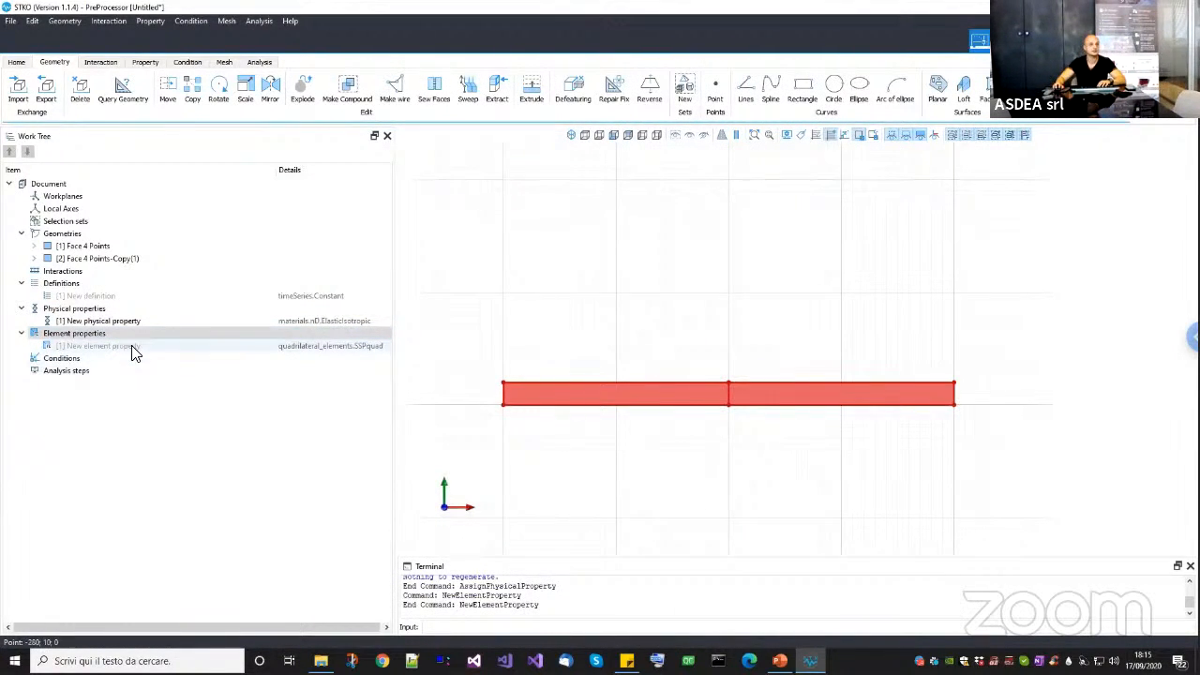
pyautogui.moveTo(98, 346); pyautogui.dragTo(629, 319)
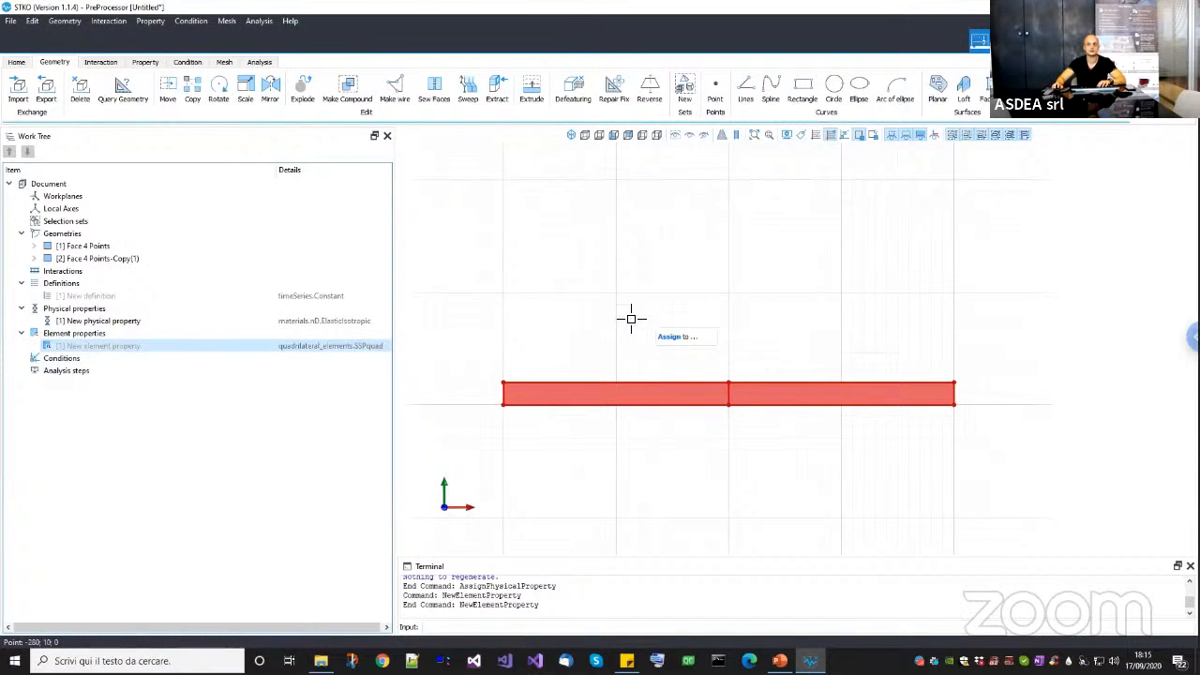
# Start a new condition in the document and name it fix.
pyautogui.click(134, 359)
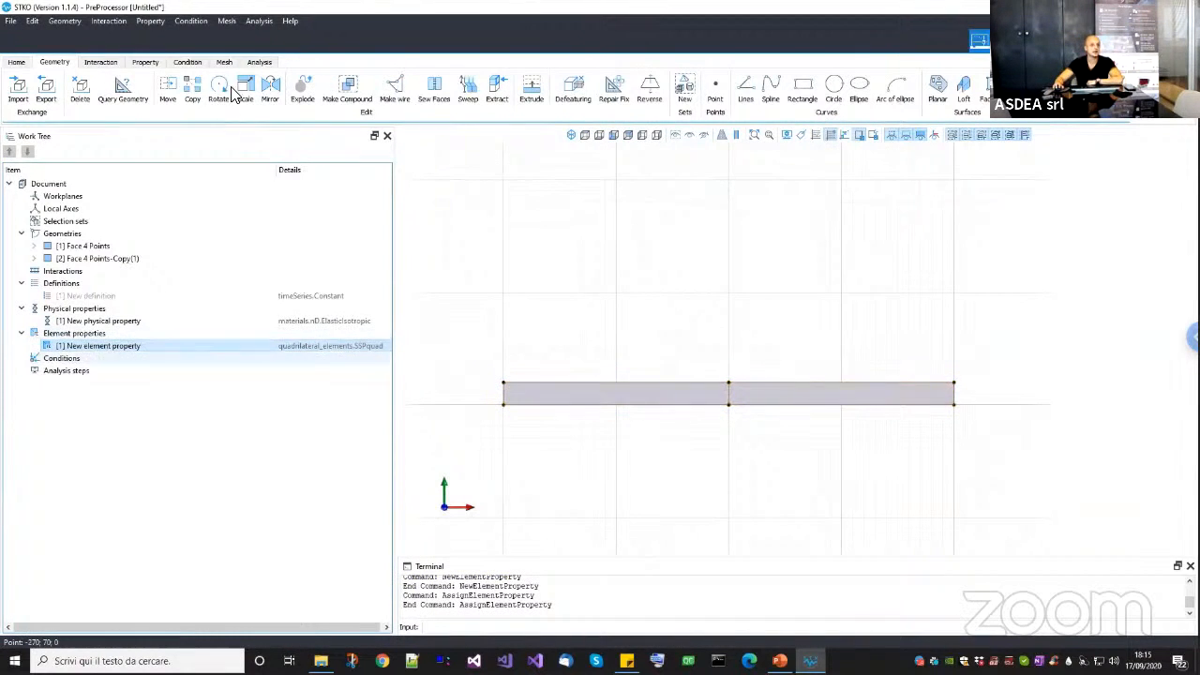
pyautogui.click(190, 63)
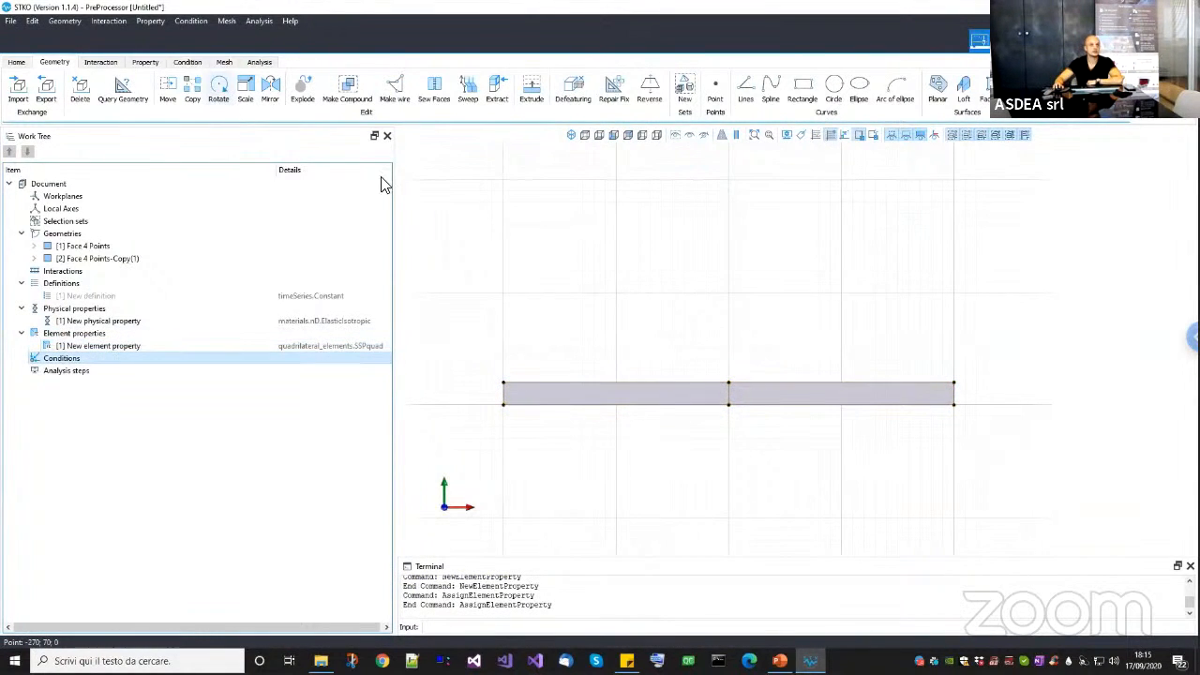
pyautogui.rightClick(96, 358)
pyautogui.click(112, 368)
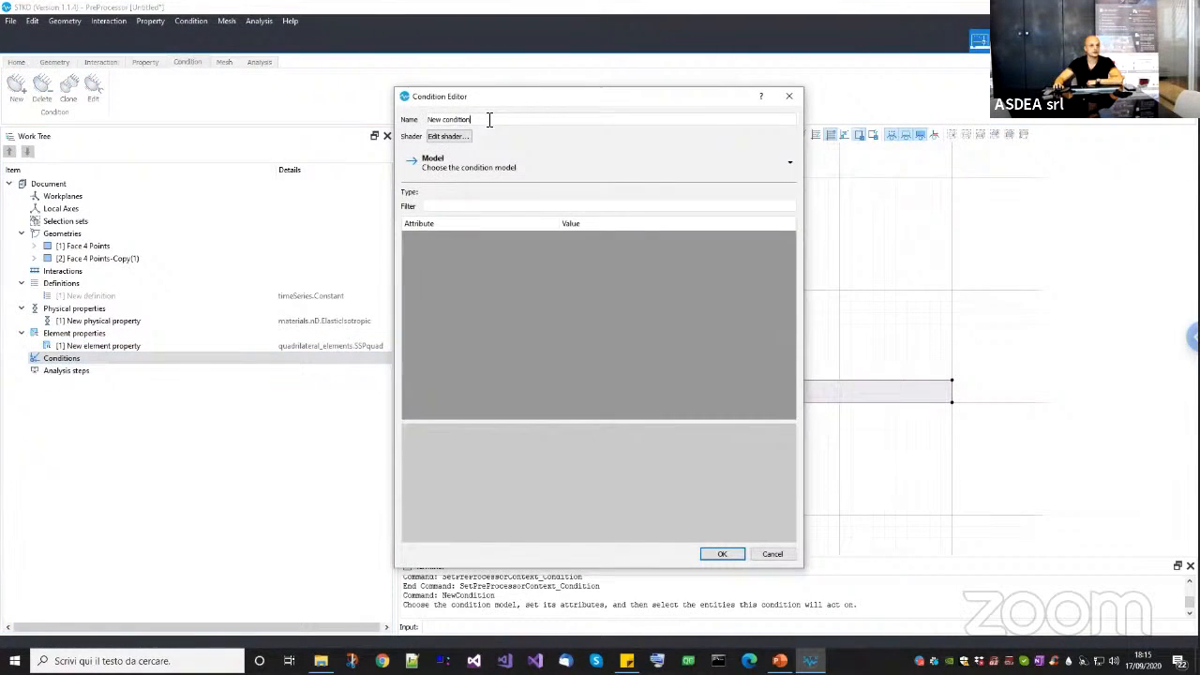
pyautogui.moveTo(490, 120); pyautogui.dragTo(334, 117)
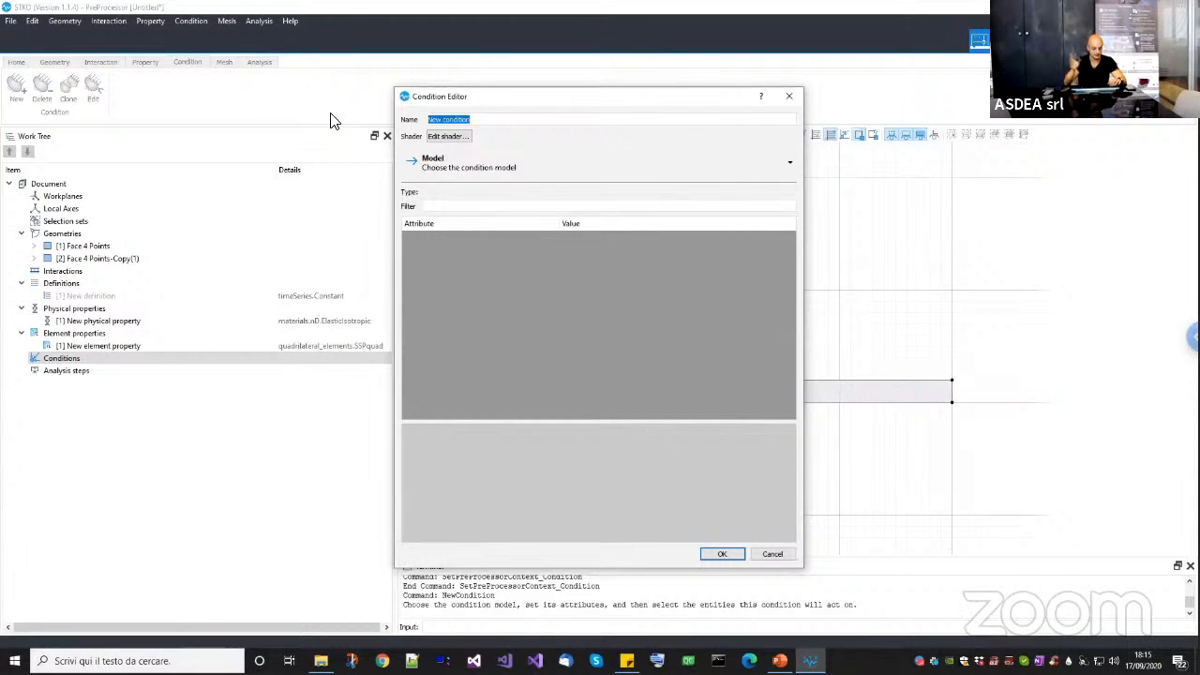
pyautogui.write('fix')
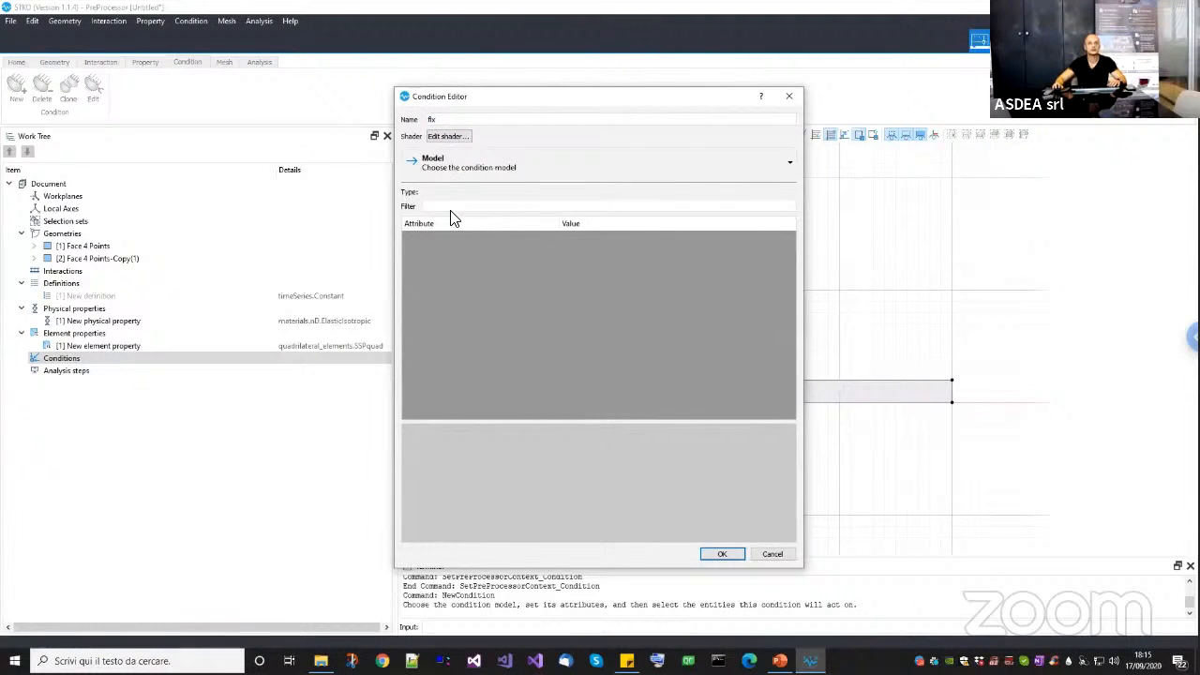
# Give the condition the single-point (sp) fix constraint model, restraining both Ux and Uy.
pyautogui.click(461, 169)
pyautogui.moveTo(445, 187)
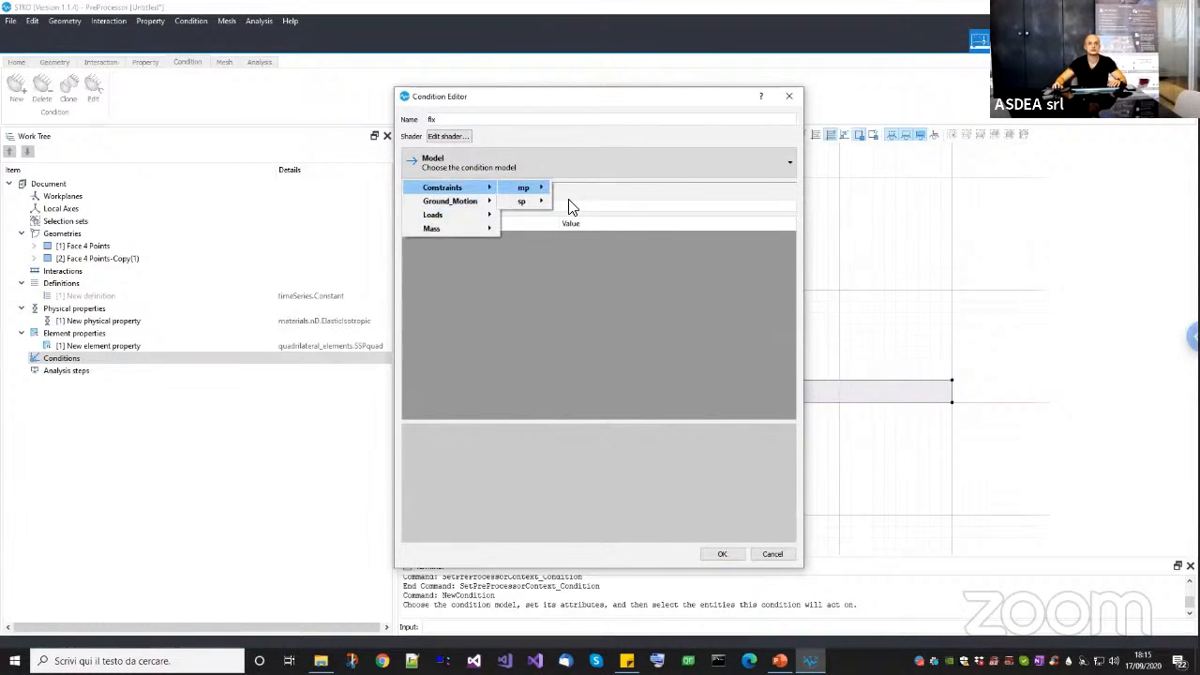
pyautogui.moveTo(532, 201)
pyautogui.click(574, 201)
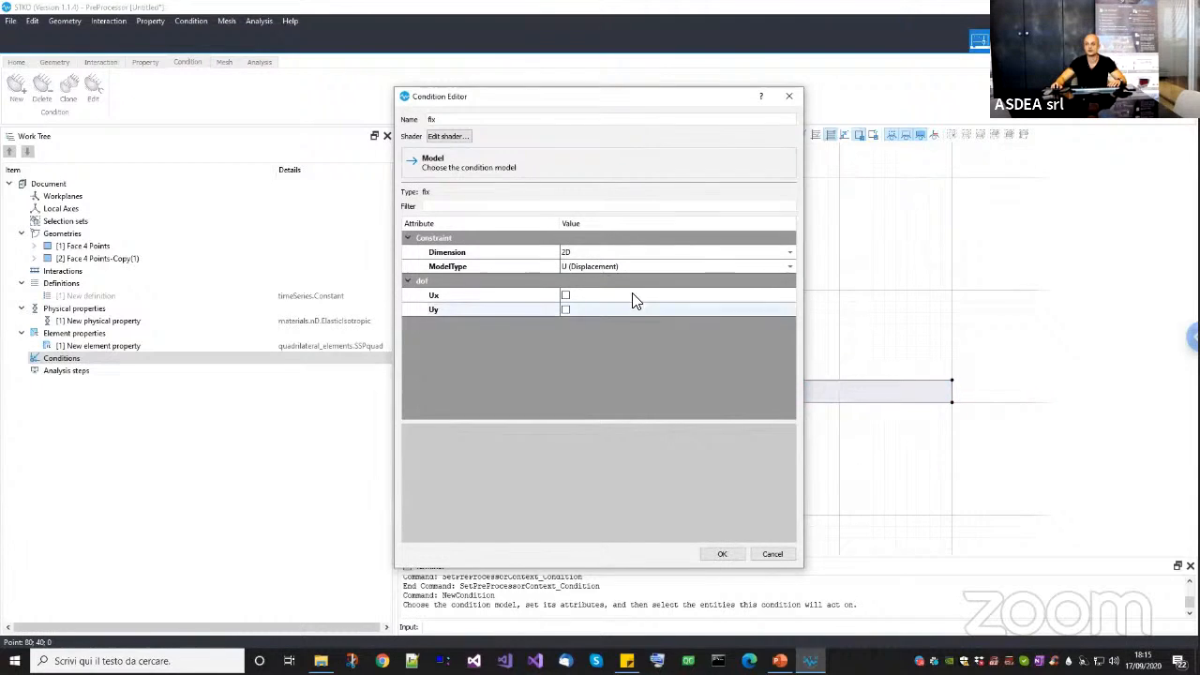
pyautogui.click(565, 295)
pyautogui.click(565, 309)
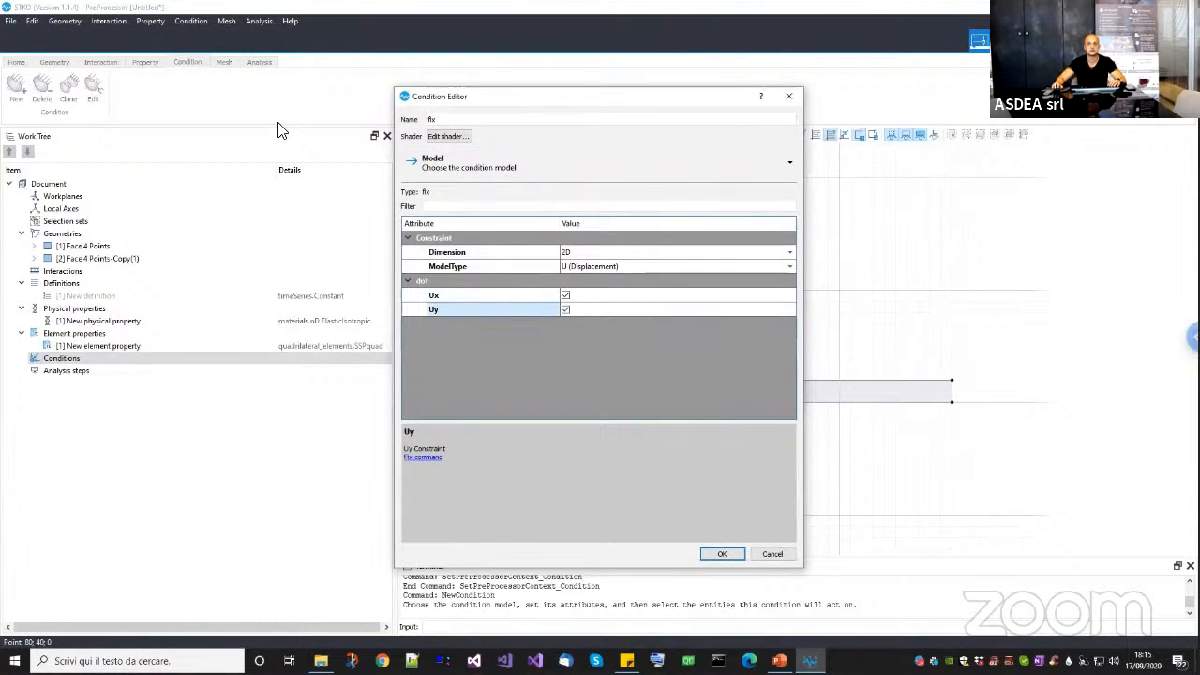
# Apply the fix condition to the outer end edges of the original face and the copied face, and accept it.
pyautogui.moveTo(581, 99); pyautogui.dragTo(248, 129)
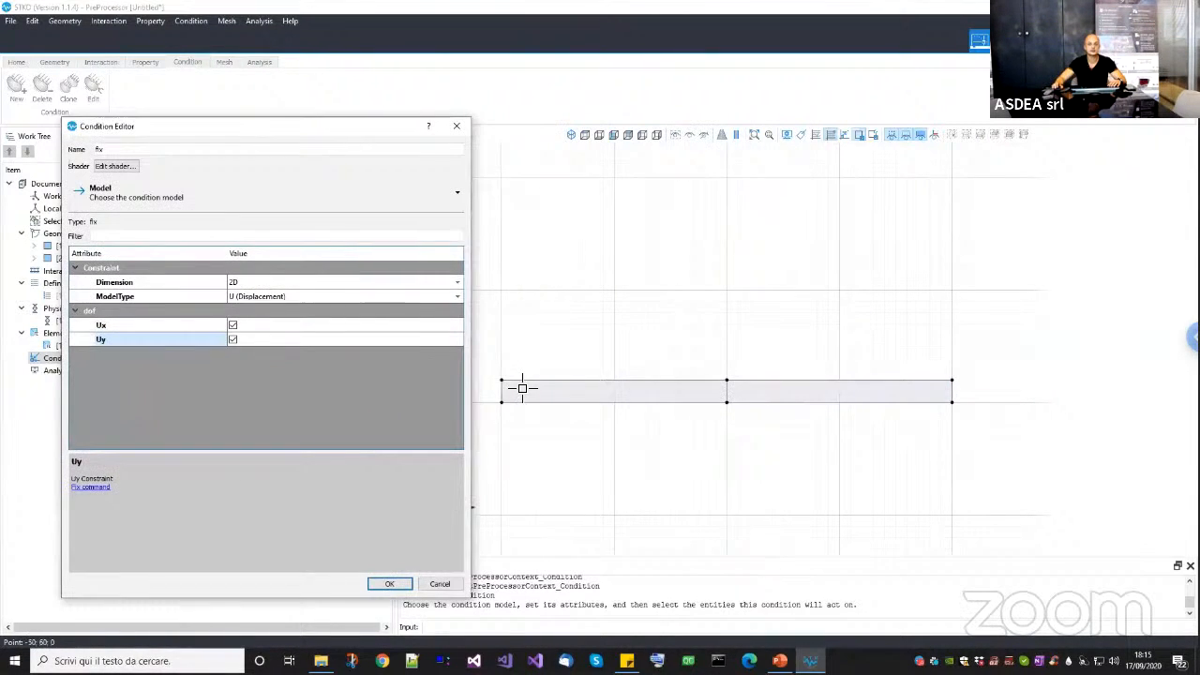
pyautogui.moveTo(522, 388); pyautogui.dragTo(542, 378, button='middle')
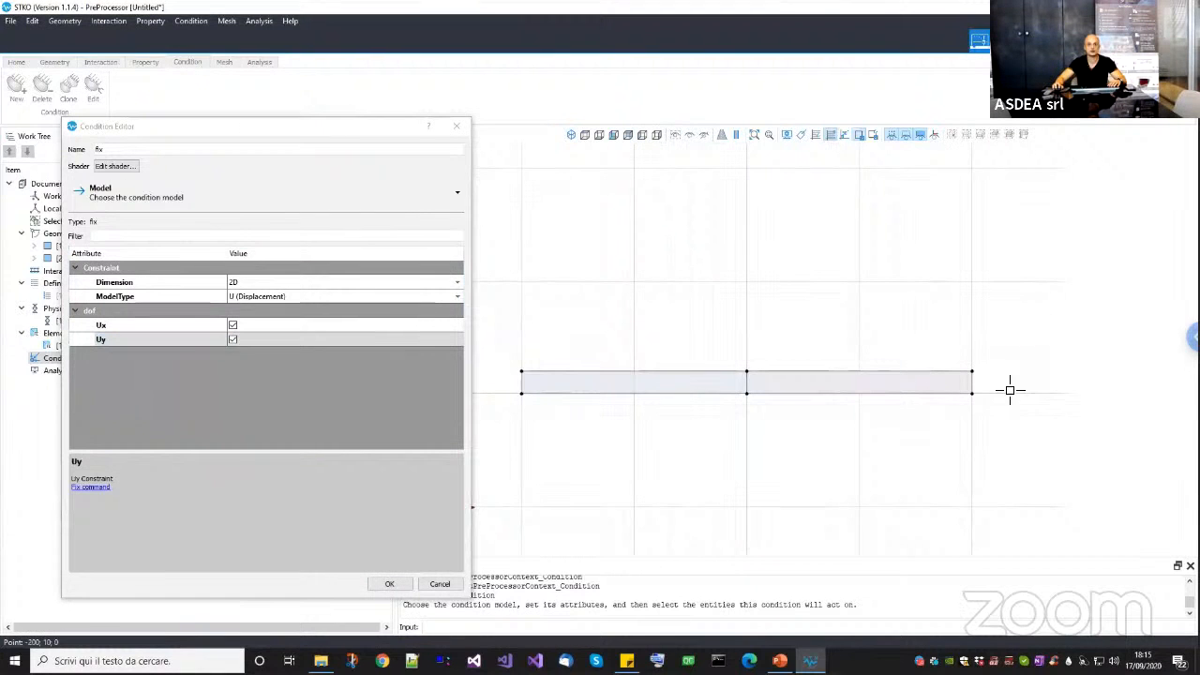
pyautogui.click(973, 377)
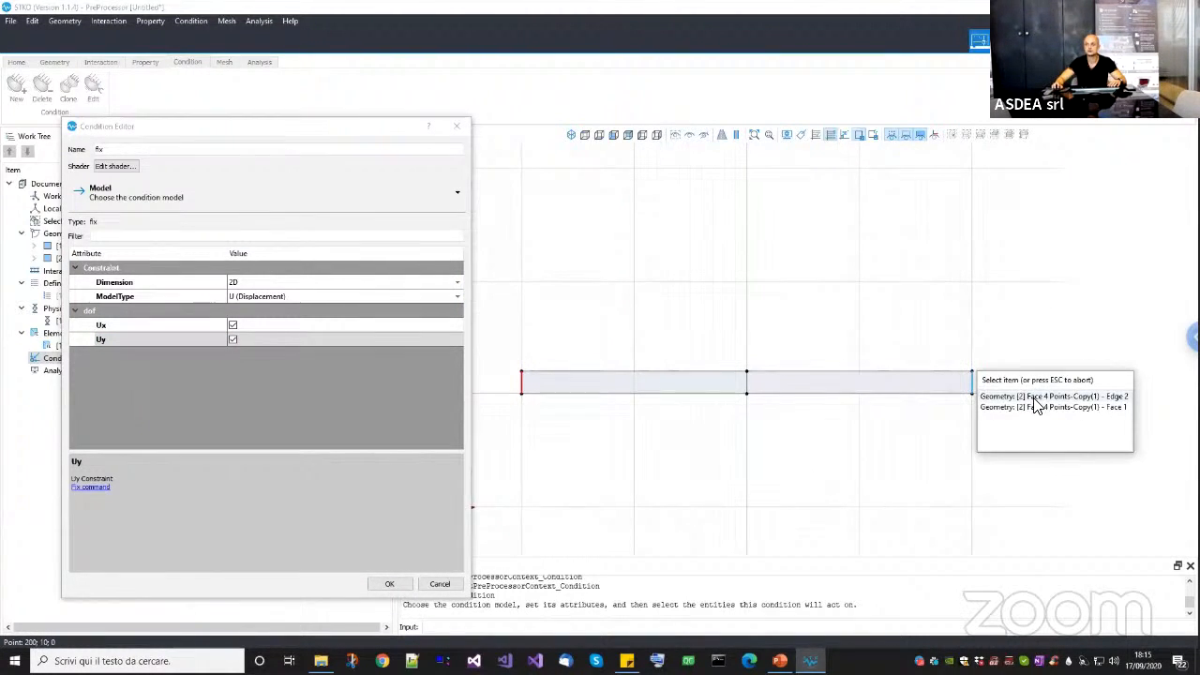
pyautogui.click(1035, 396)
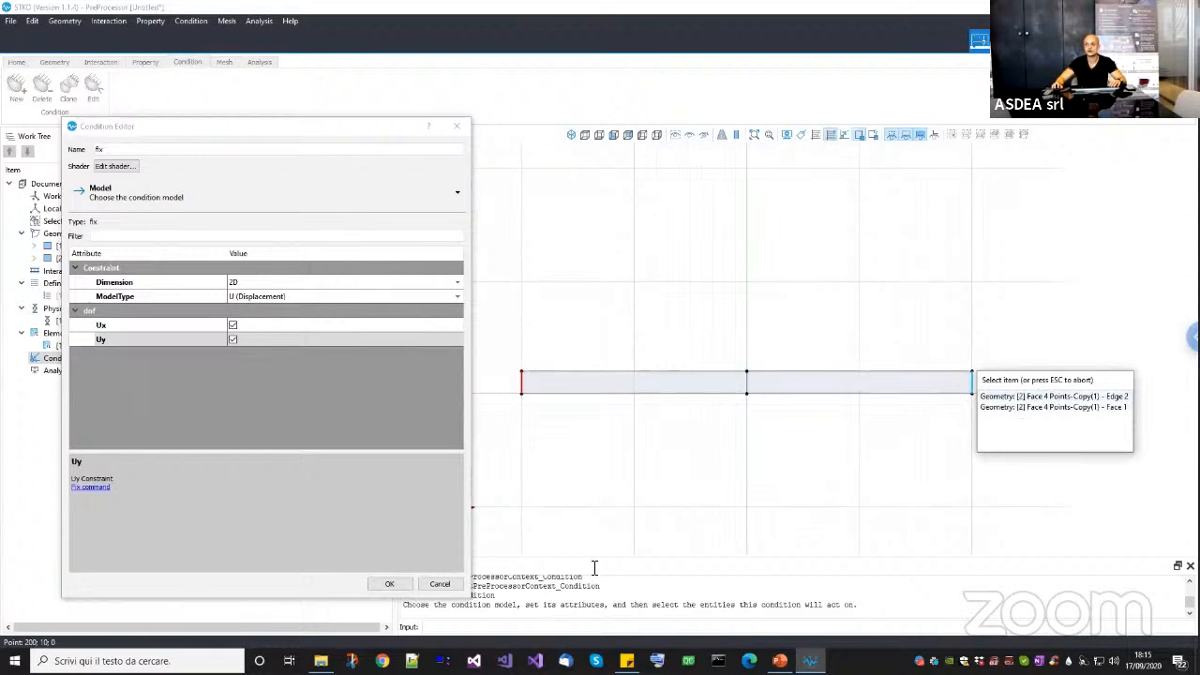
pyautogui.click(399, 578)
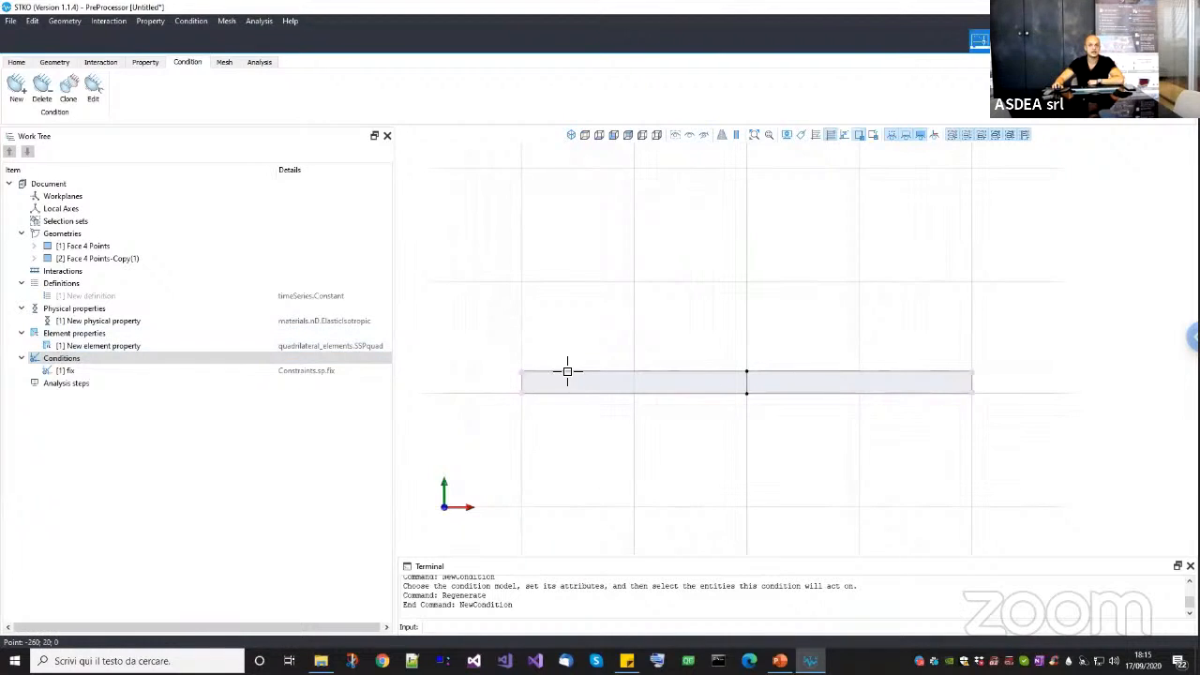
pyautogui.click(936, 375)
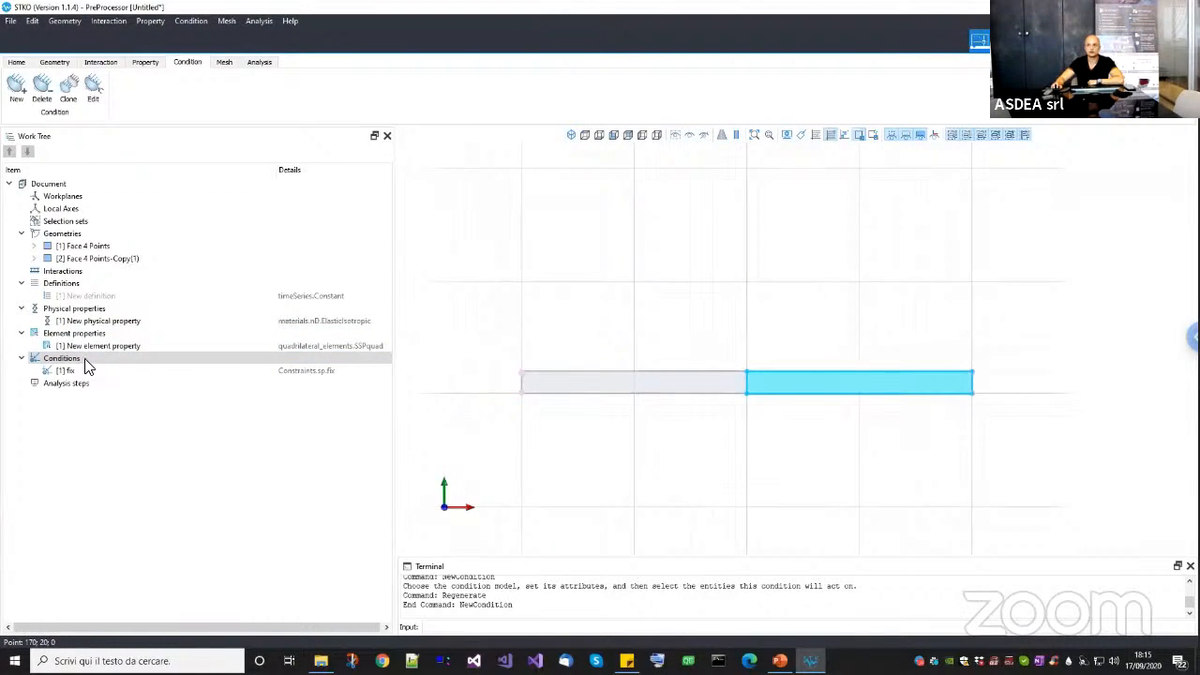
pyautogui.click(91, 361)
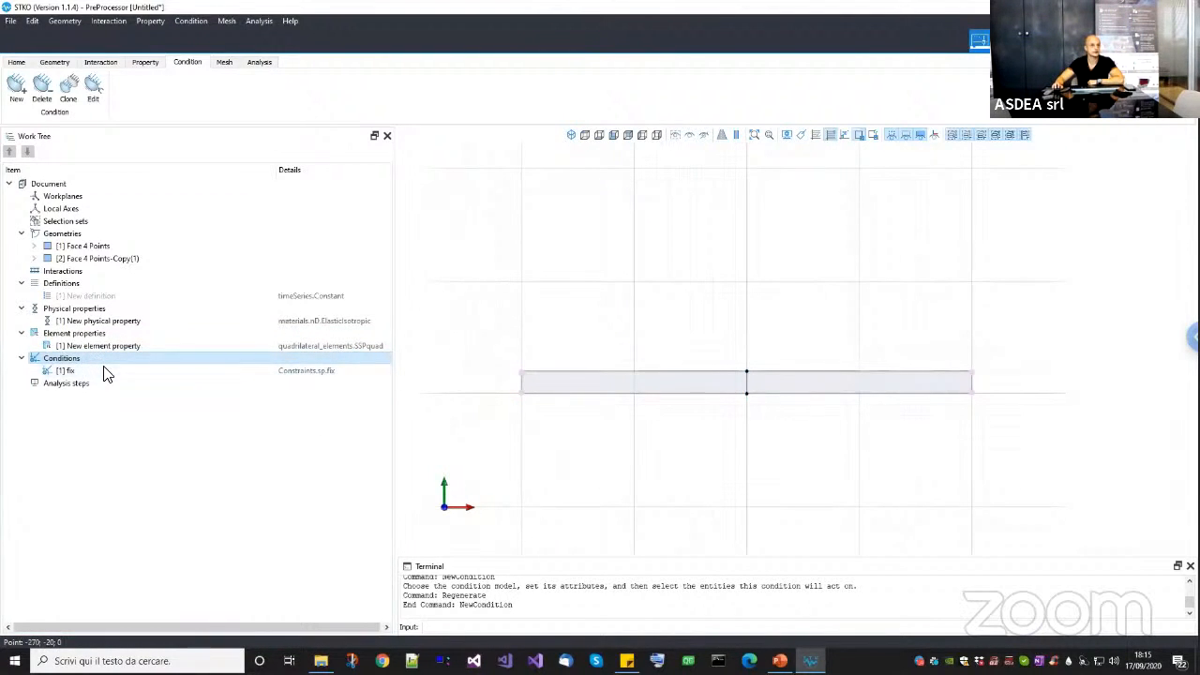
# Start a new condition named load and give it the EdgeForce load model.
pyautogui.moveTo(473, 120); pyautogui.dragTo(247, 122)
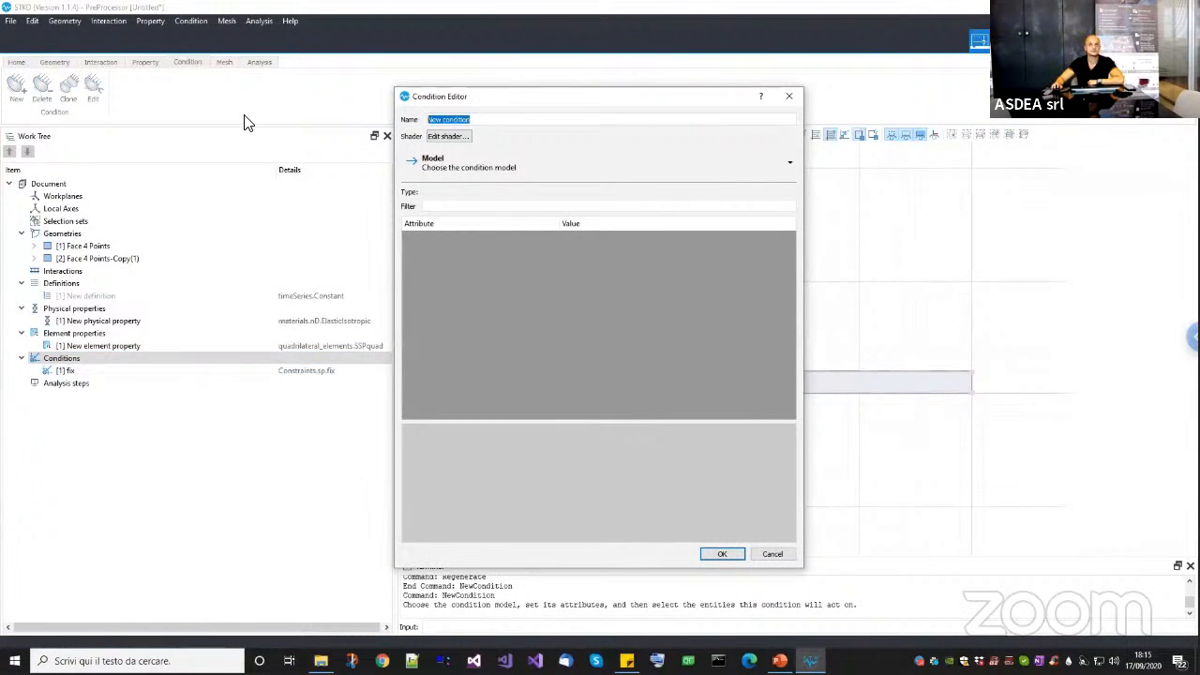
pyautogui.write('load')
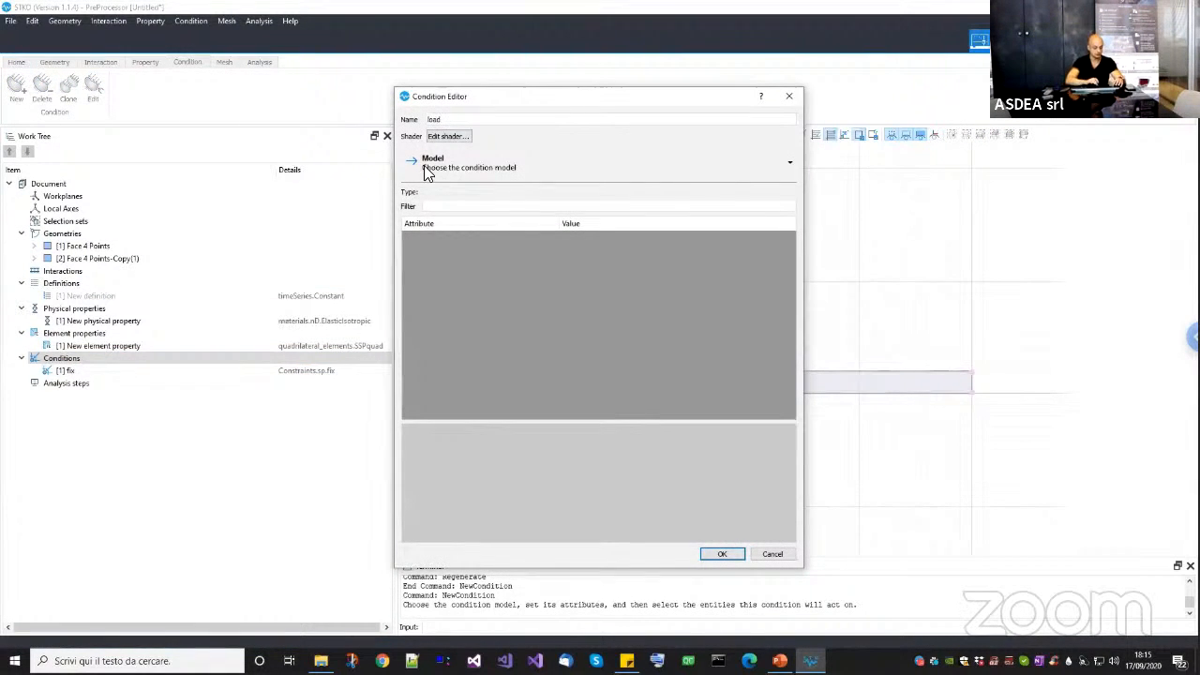
pyautogui.click(440, 167)
pyautogui.moveTo(446, 212)
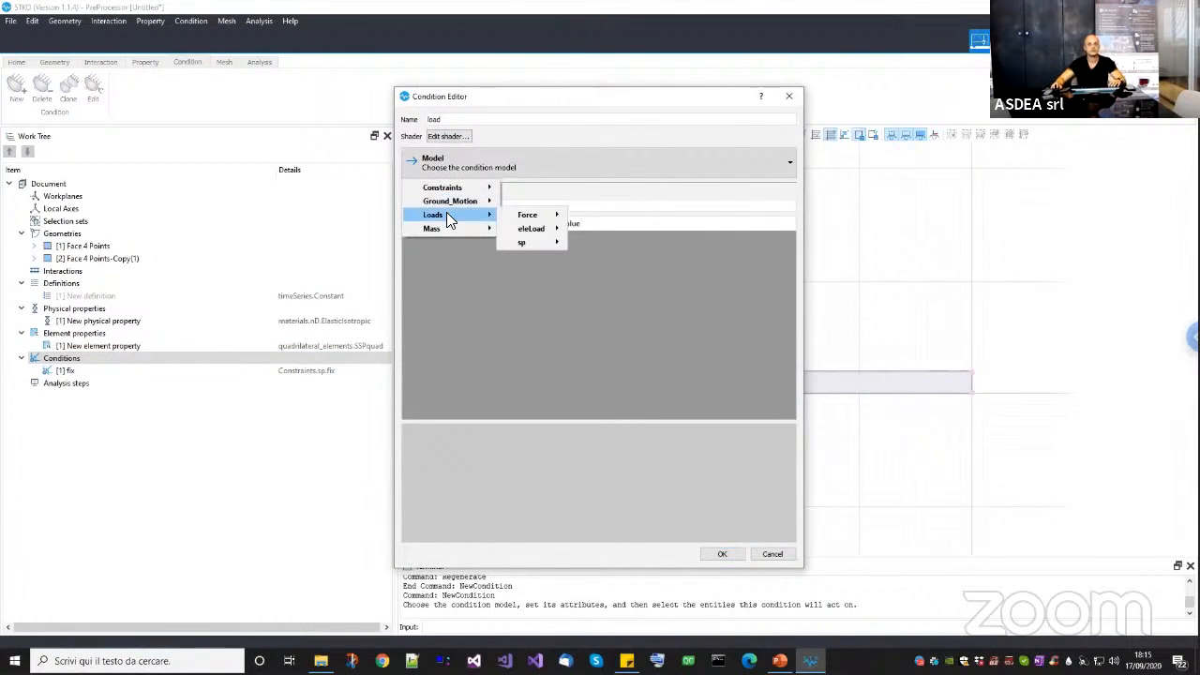
pyautogui.moveTo(552, 218)
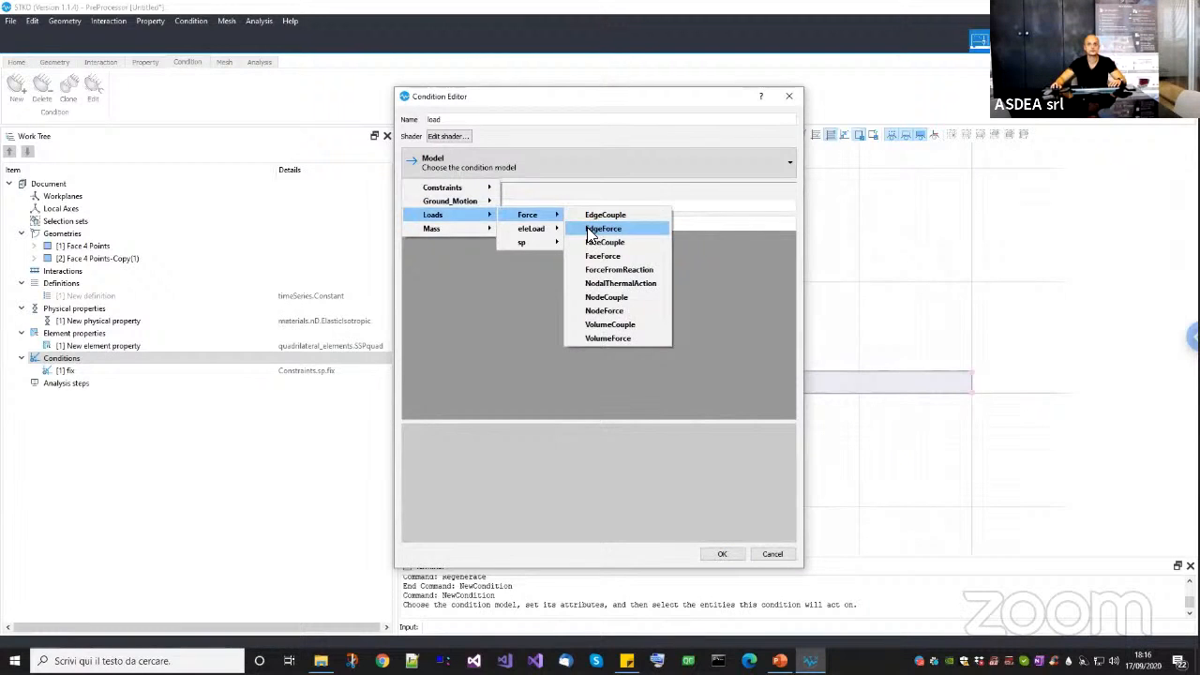
pyautogui.click(588, 231)
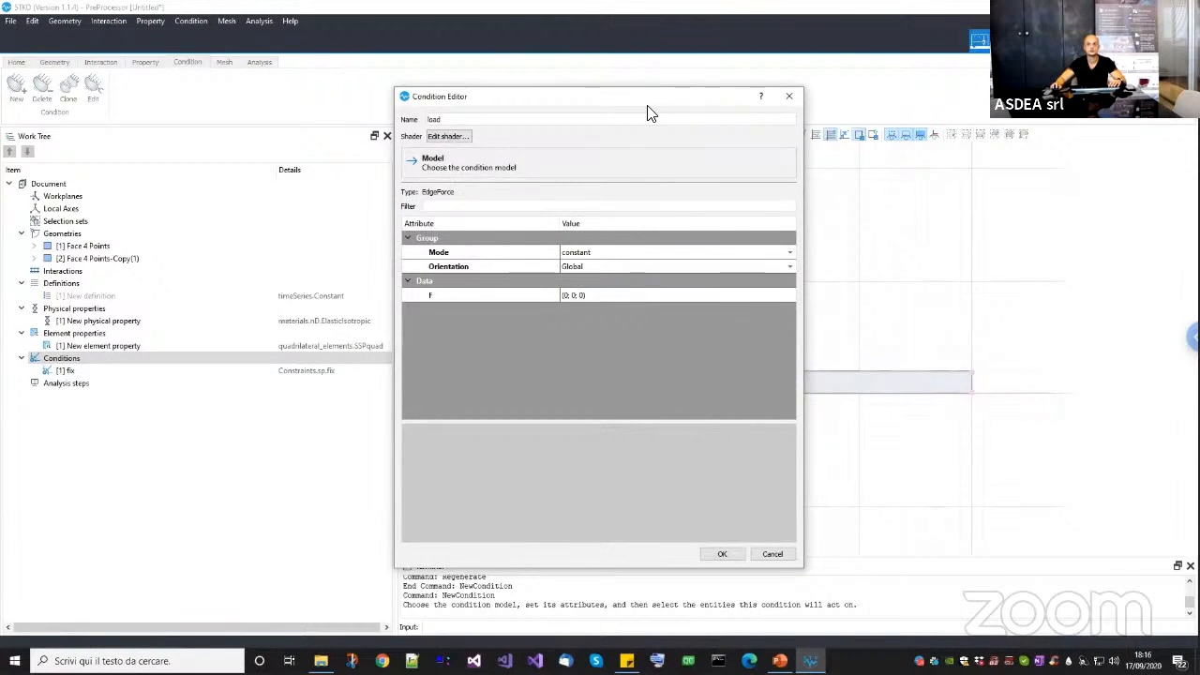
# Set the edge force vector F to (0; -10; 0), apply it to the upper edges of both faces, and accept the condition.
pyautogui.moveTo(647, 96); pyautogui.dragTo(359, 109)
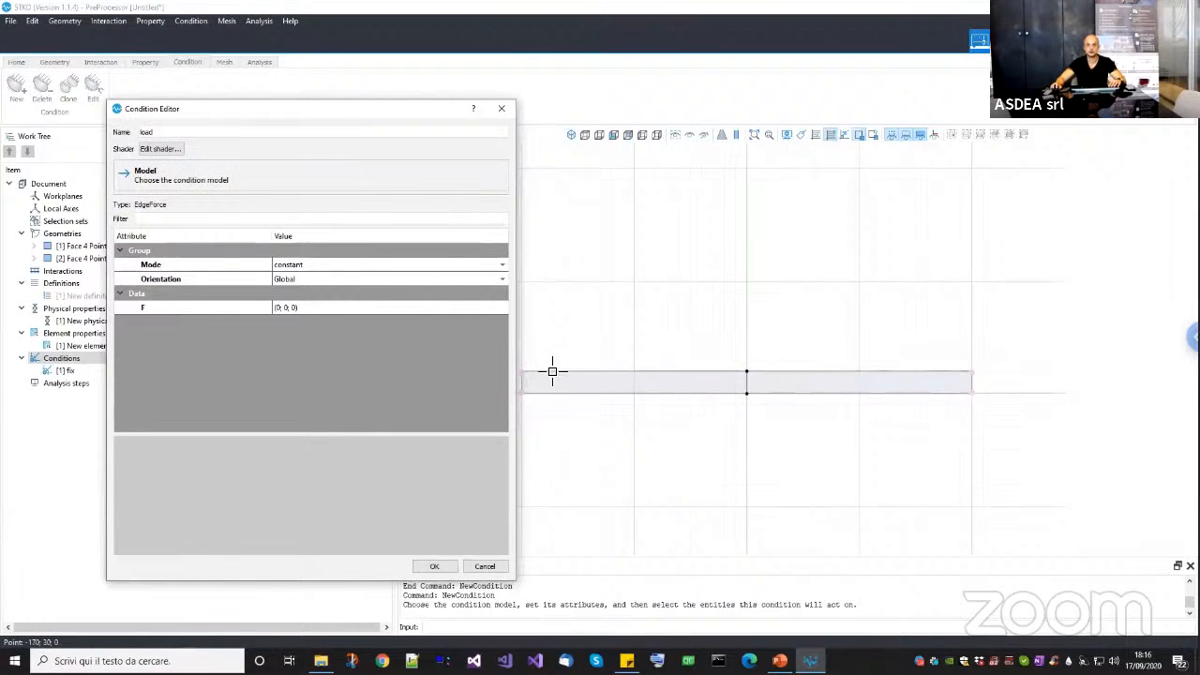
pyautogui.click(497, 307)
pyautogui.click(503, 308)
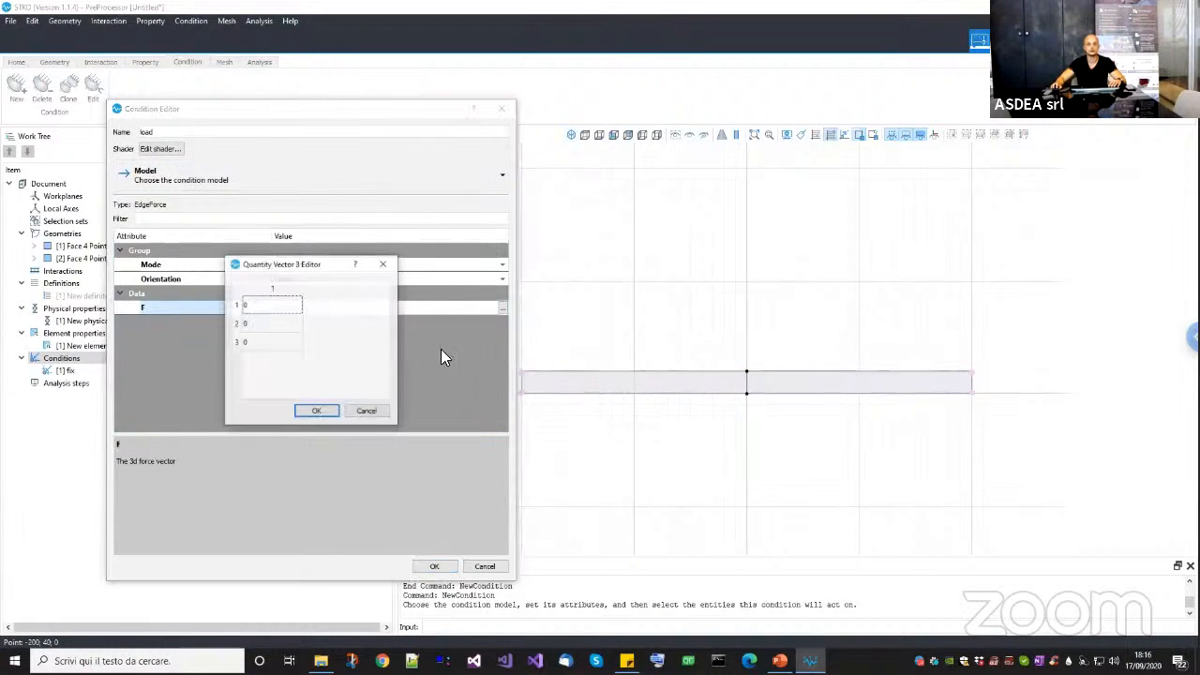
pyautogui.click(267, 323)
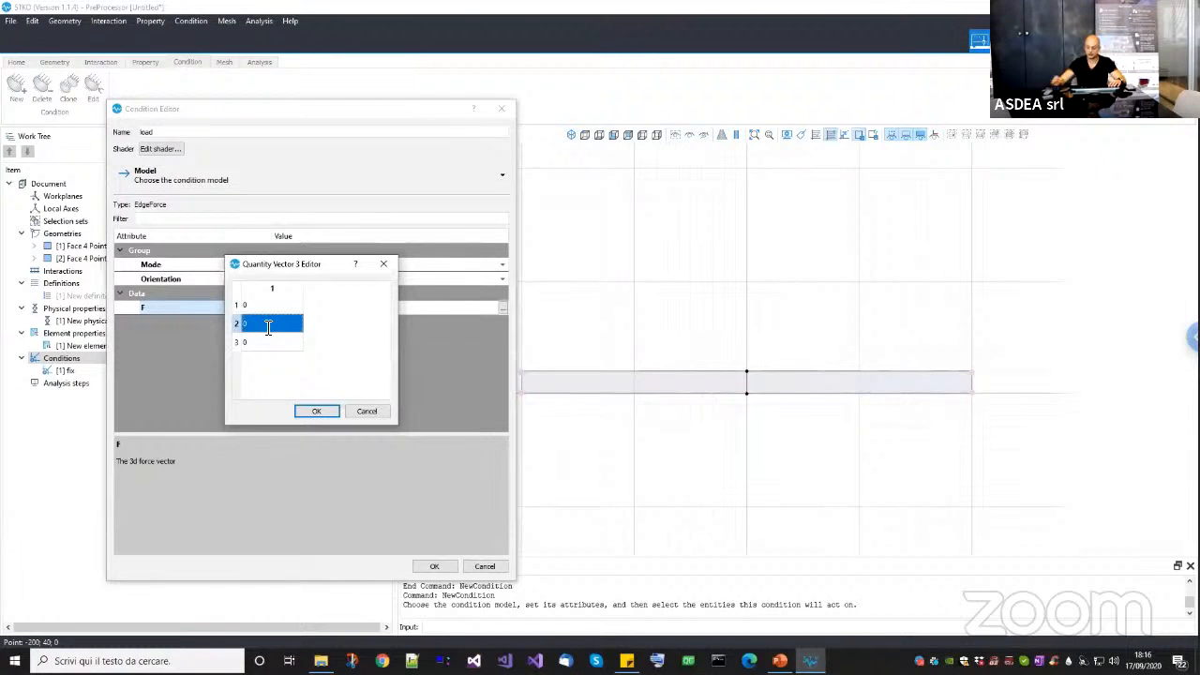
pyautogui.write('-10')
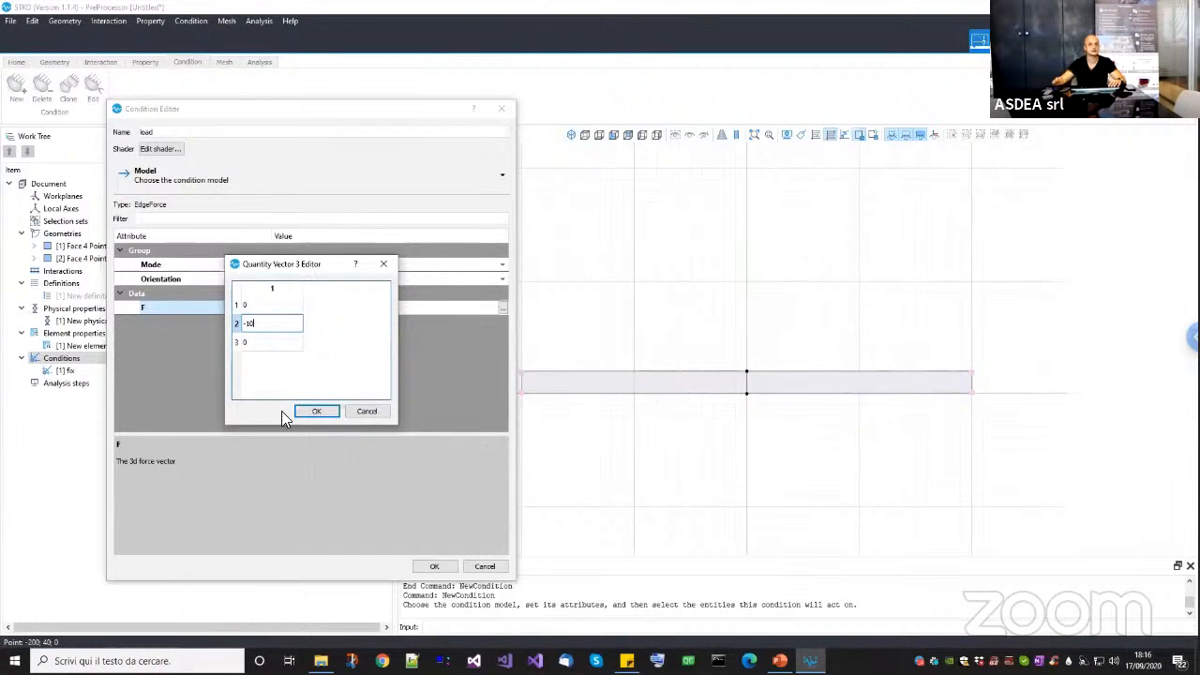
pyautogui.press('Return')
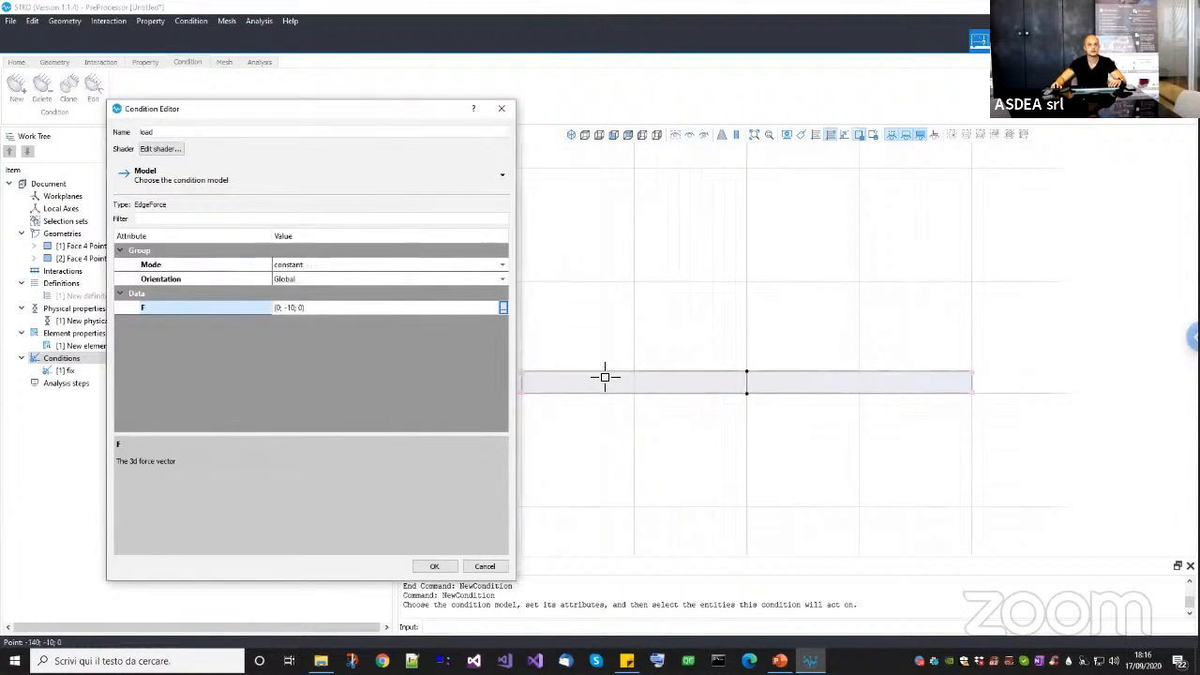
pyautogui.click(601, 371)
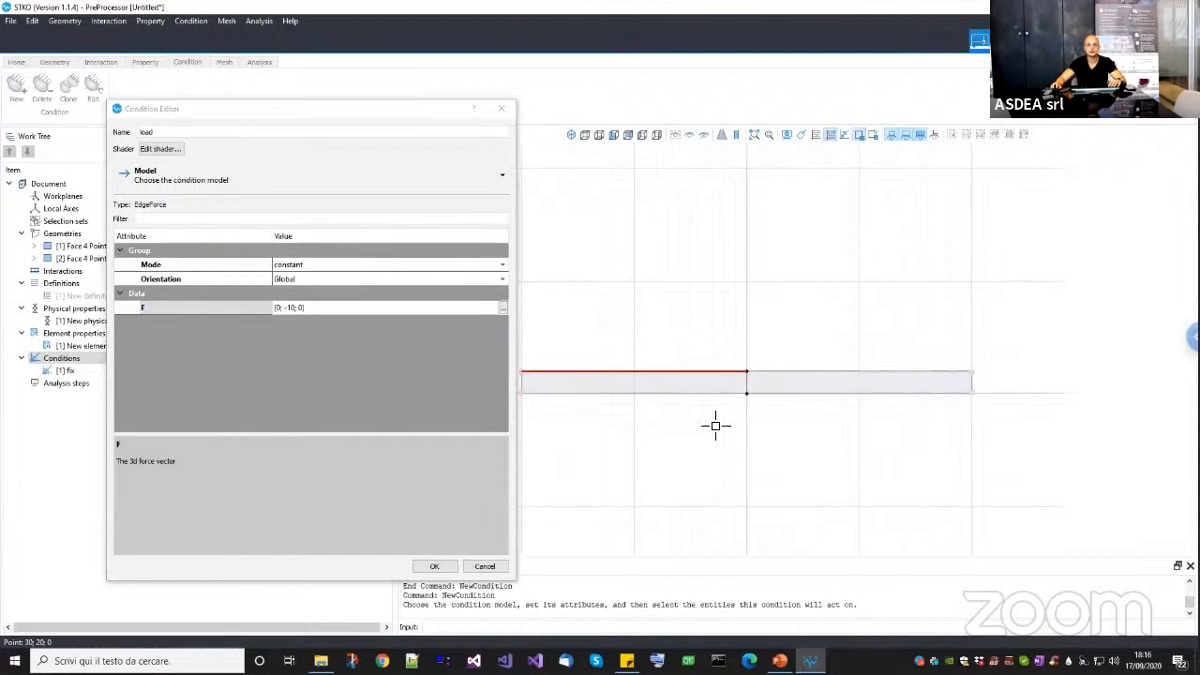
pyautogui.click(448, 562)
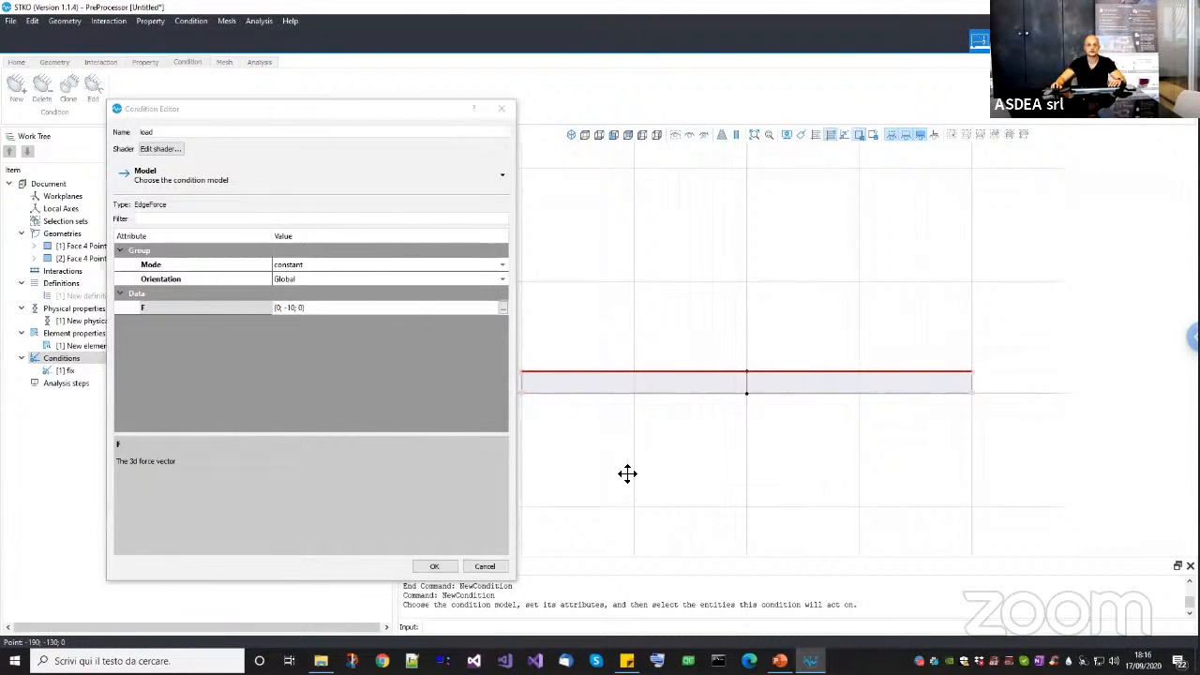
# Rename the elastic isotropic physical property as mayterial.
pyautogui.rightClick(101, 324)
pyautogui.click(128, 359)
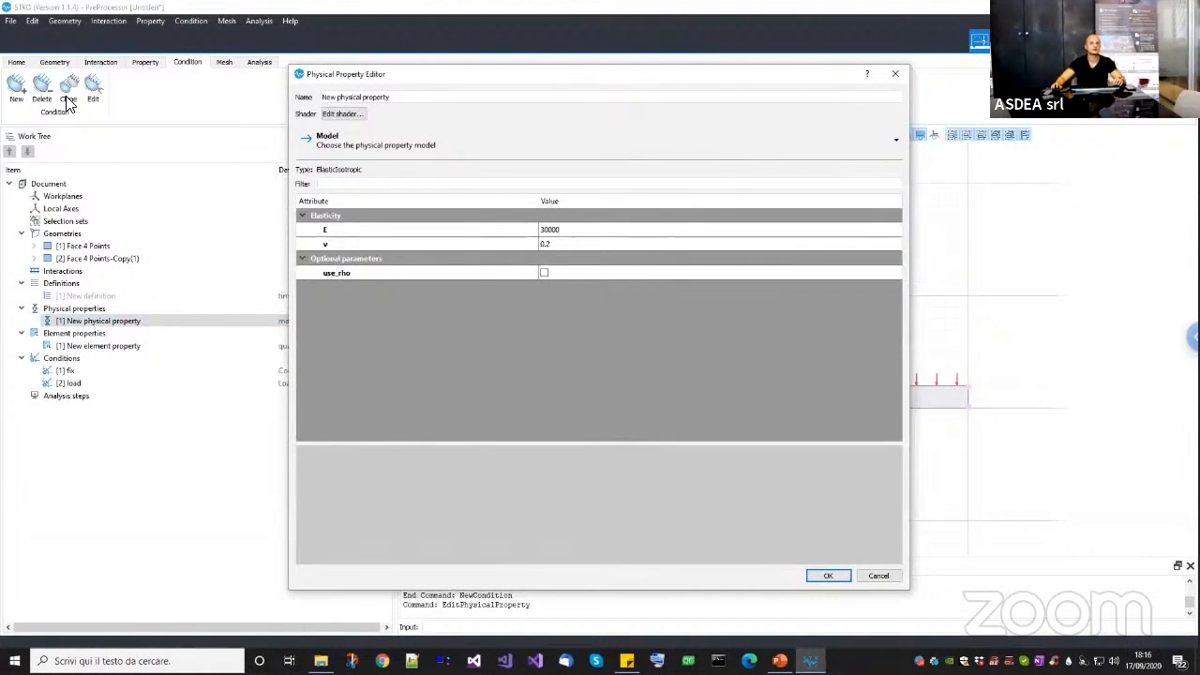
pyautogui.write('material')
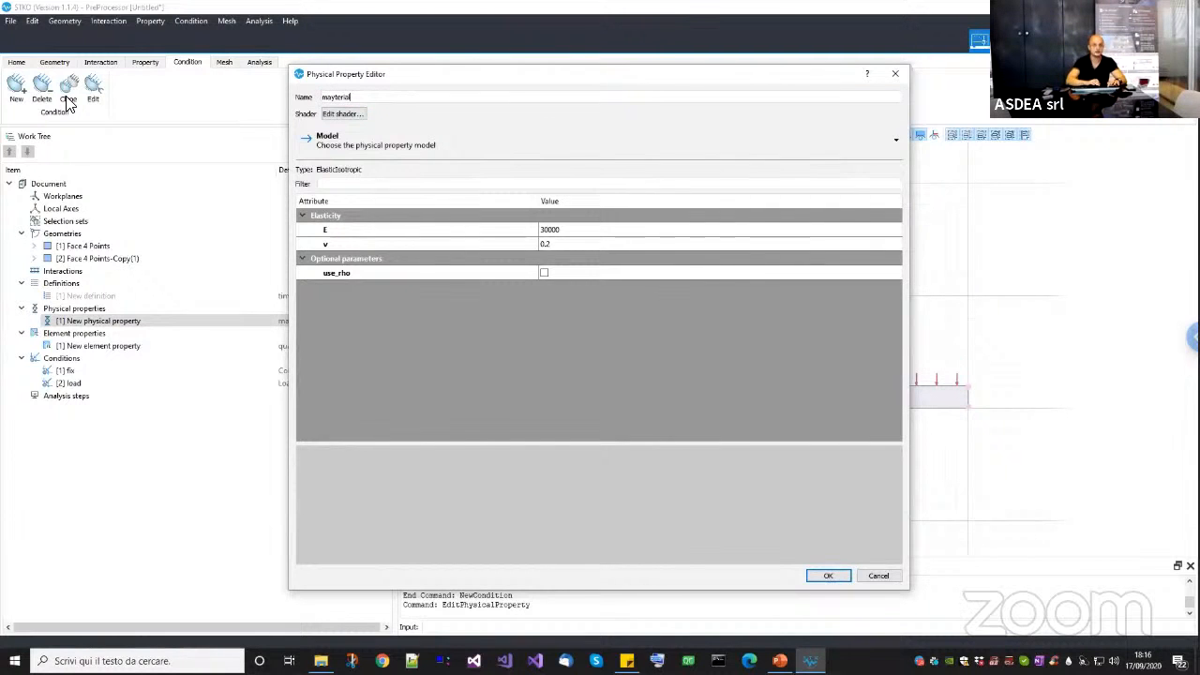
pyautogui.press('Return')
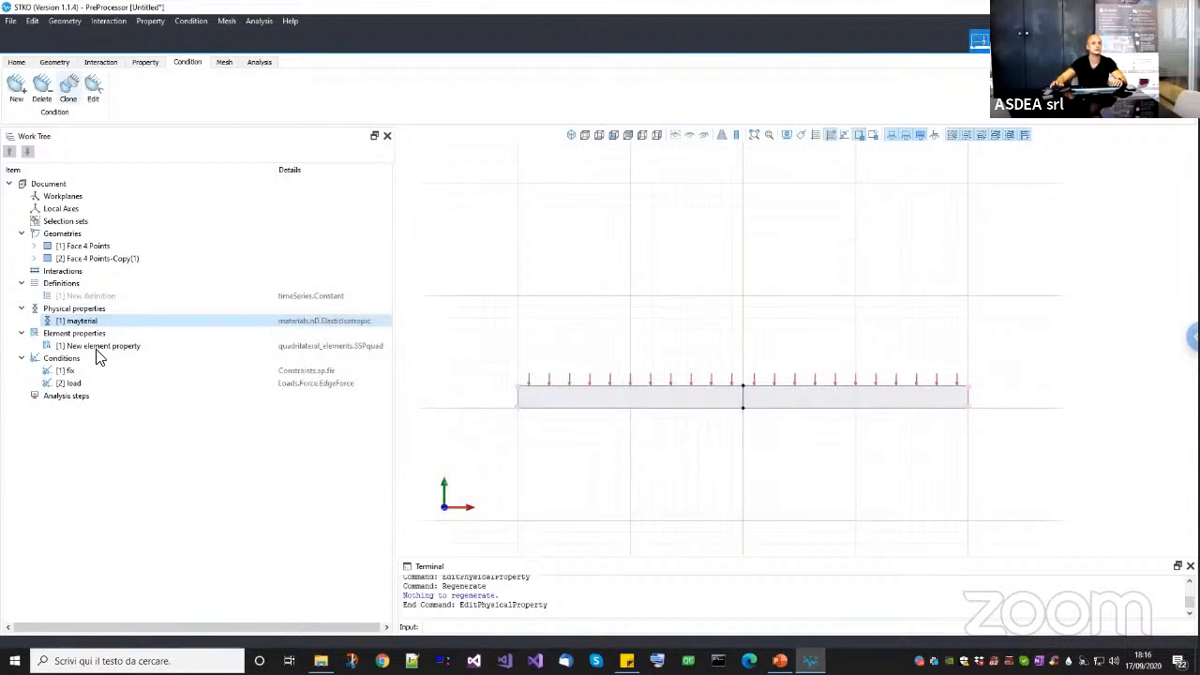
# Rename the SSPquad element property as element.
pyautogui.rightClick(103, 347)
pyautogui.click(124, 385)
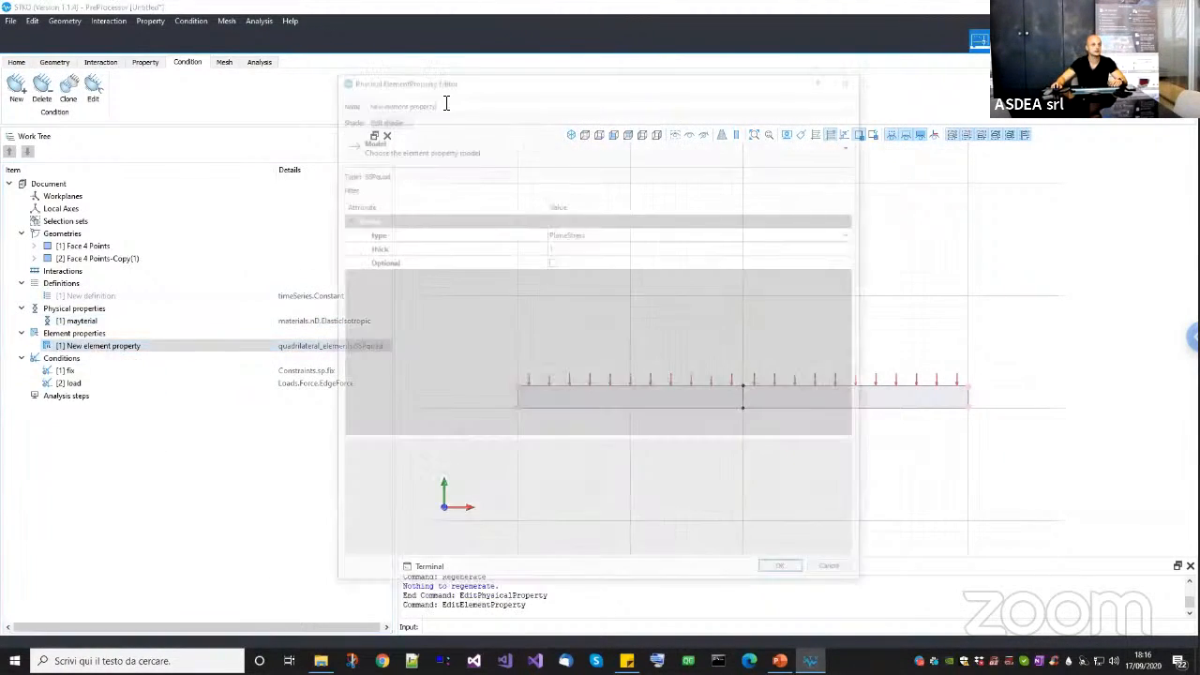
pyautogui.write('element')
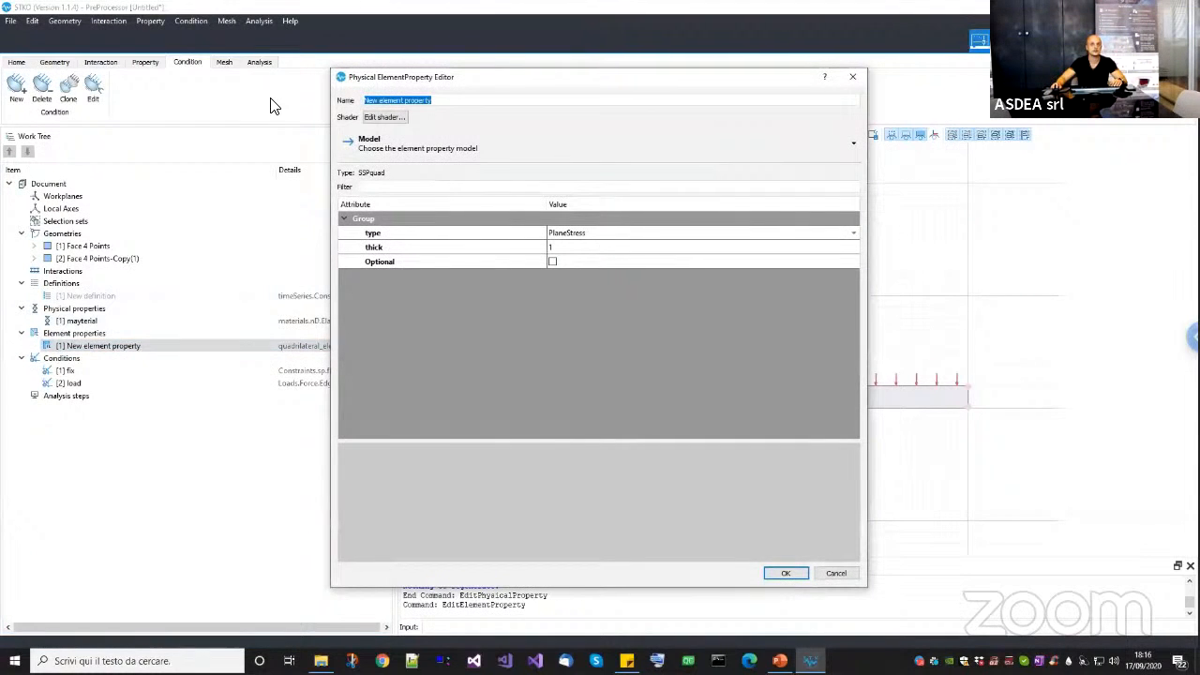
pyautogui.press('Return')
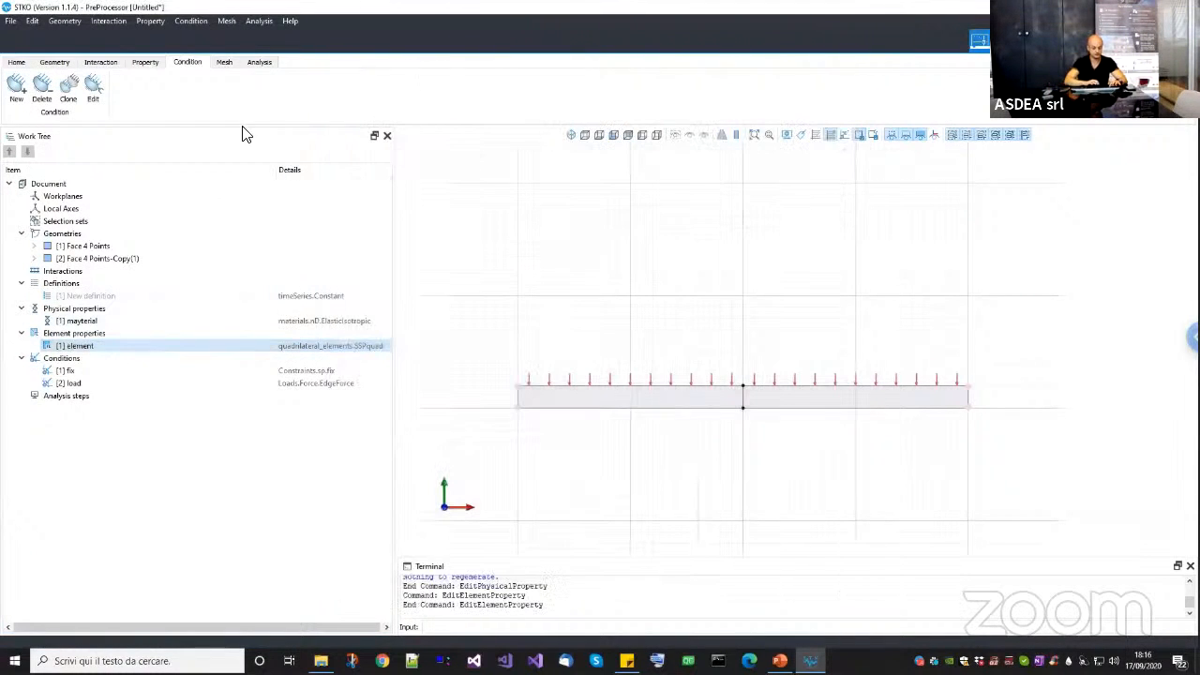
# Rename the constant time series definition as series.
pyautogui.rightClick(108, 295)
pyautogui.click(124, 331)
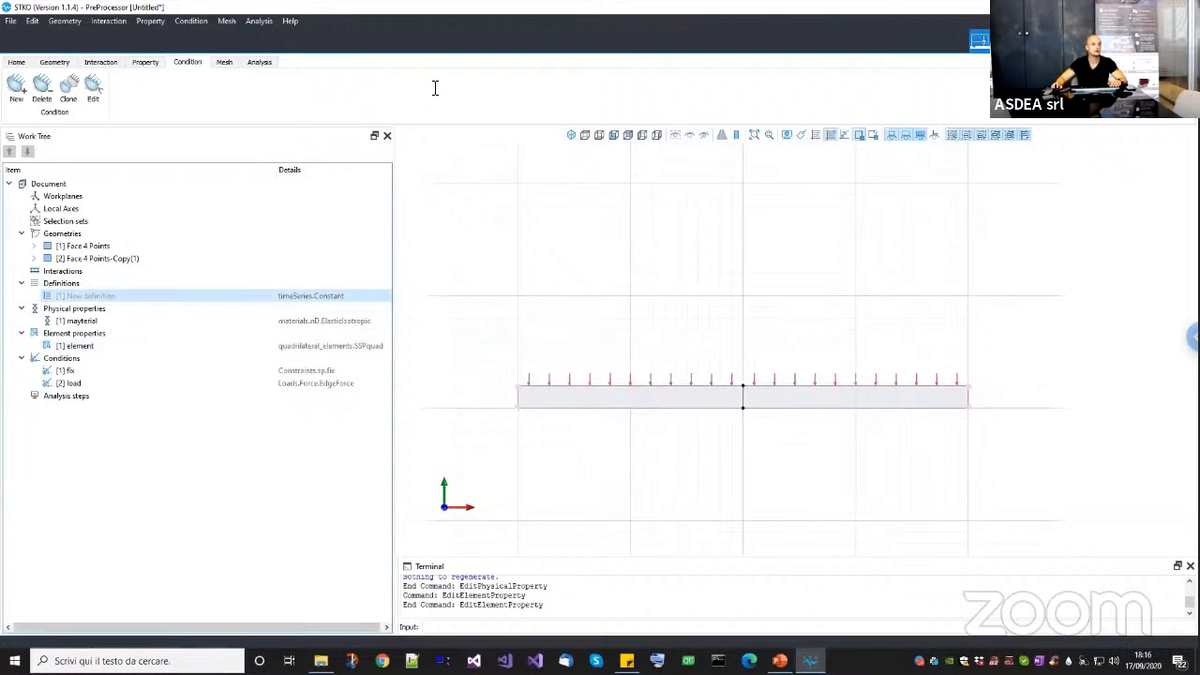
pyautogui.hotkey('ctrl', 'a')
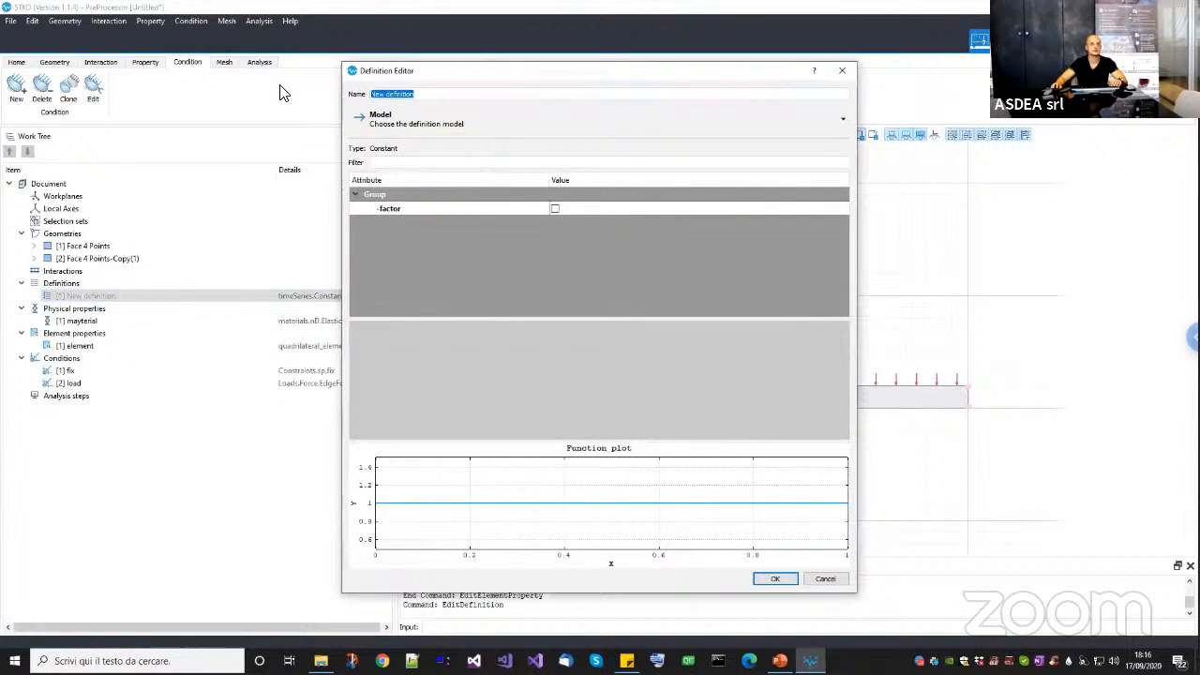
pyautogui.write('serie')
pyautogui.press('Return')
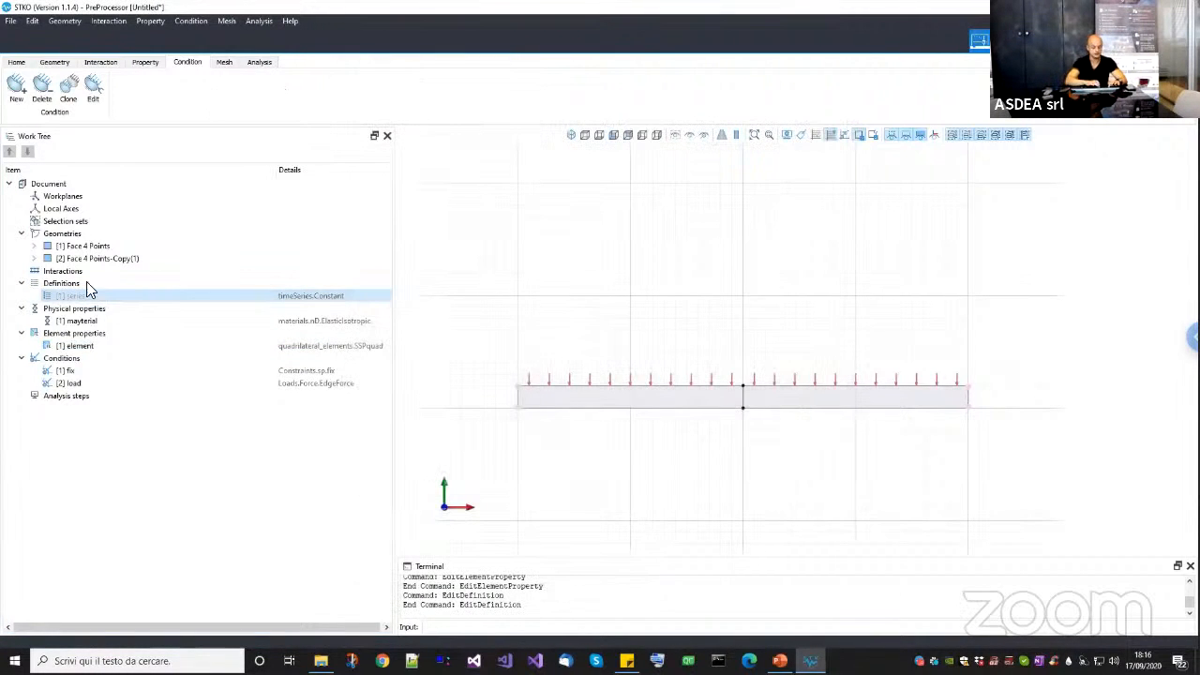
# Start a new analysis step named recorder and give it the MPCORecorder model.
pyautogui.click(77, 399)
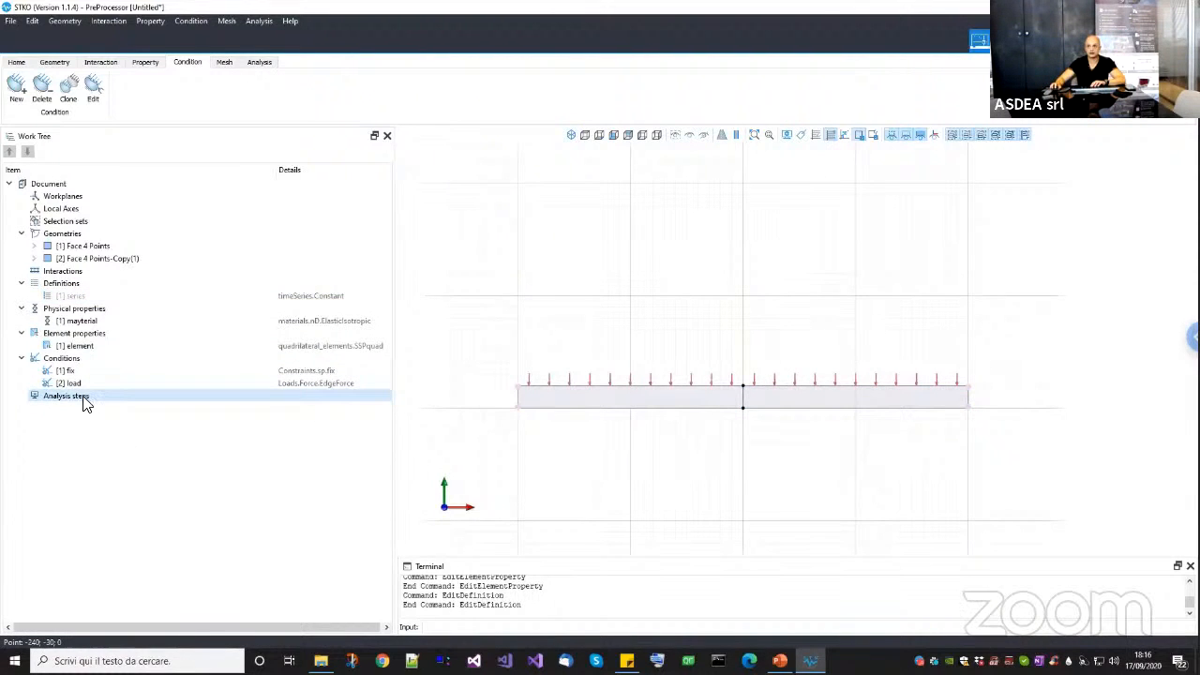
pyautogui.rightClick(78, 397)
pyautogui.click(103, 404)
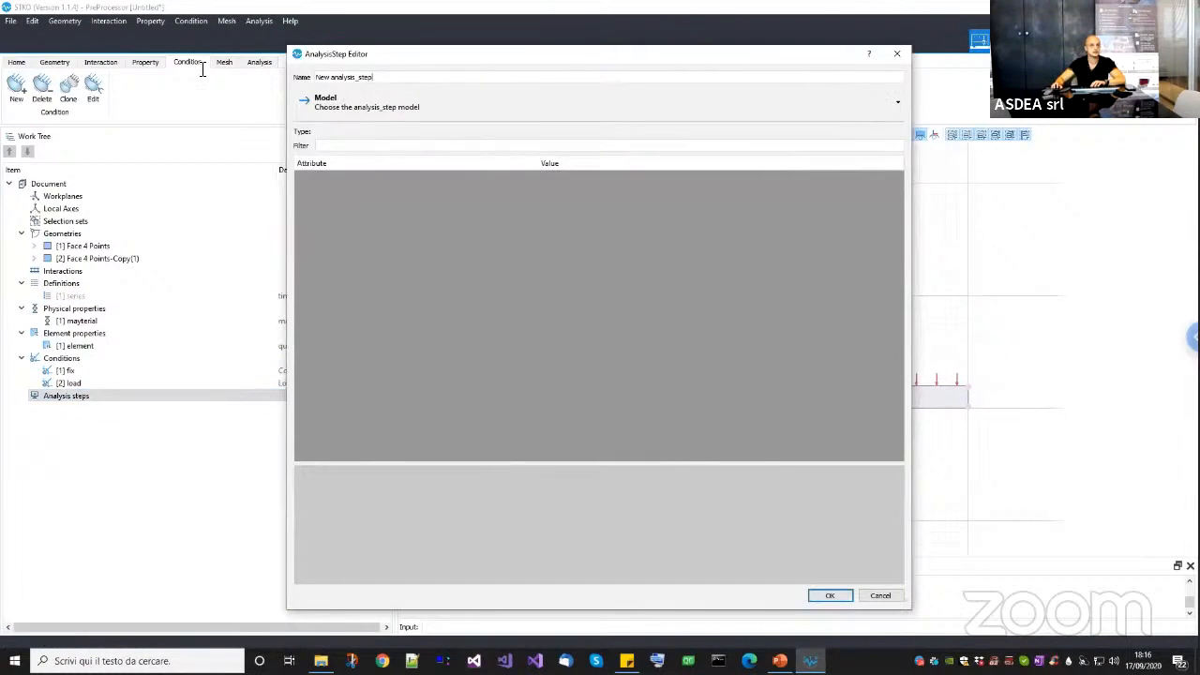
pyautogui.moveTo(377, 79); pyautogui.dragTo(201, 72)
pyautogui.write('recorder')
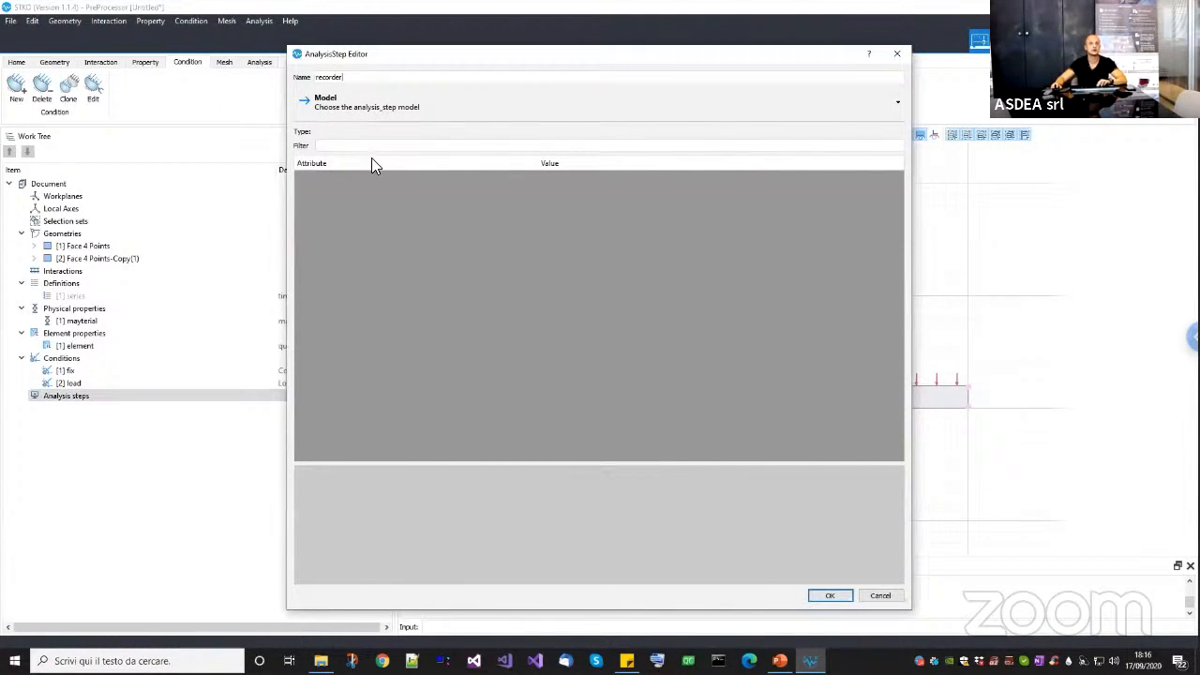
pyautogui.click(375, 114)
pyautogui.moveTo(356, 168)
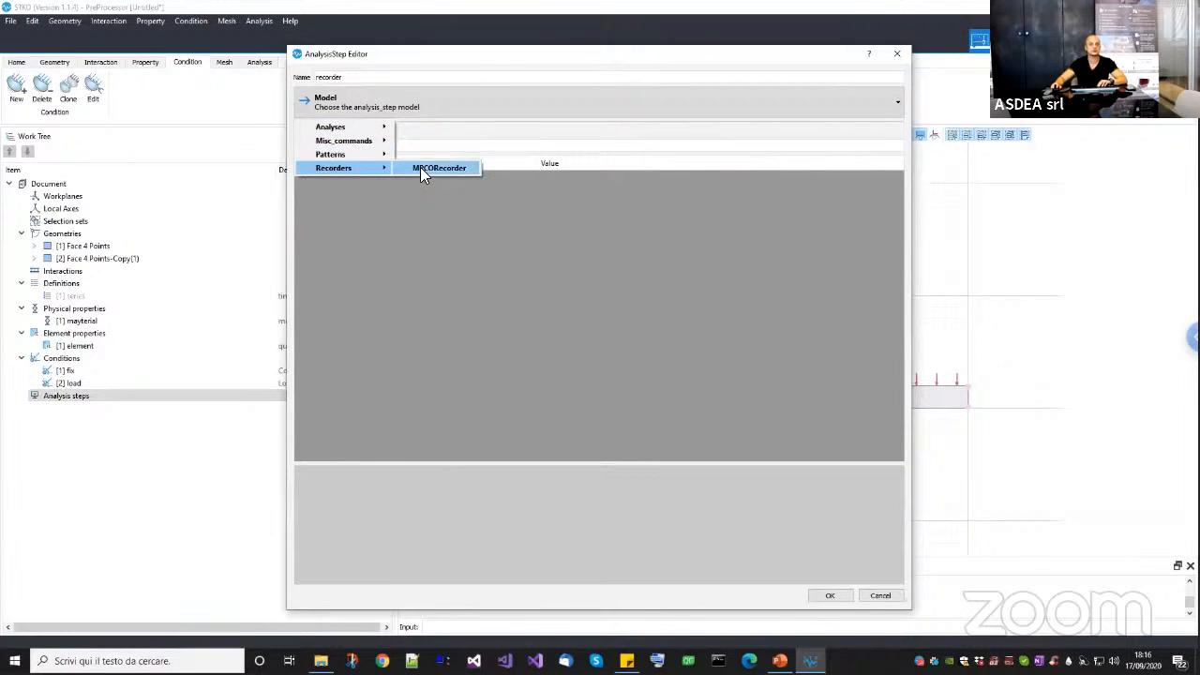
pyautogui.click(439, 168)
# Set the recorder's output name to result, enable the nodal displacement result, and accept the analysis step.
pyautogui.click(560, 193)
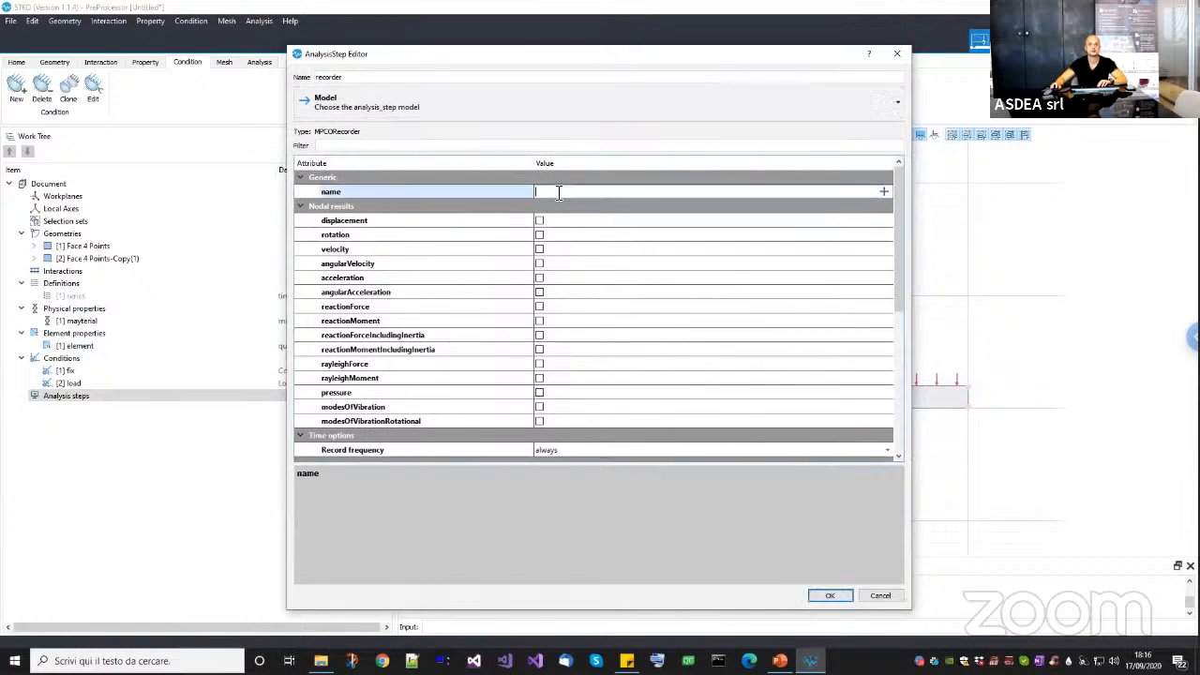
pyautogui.write('result')
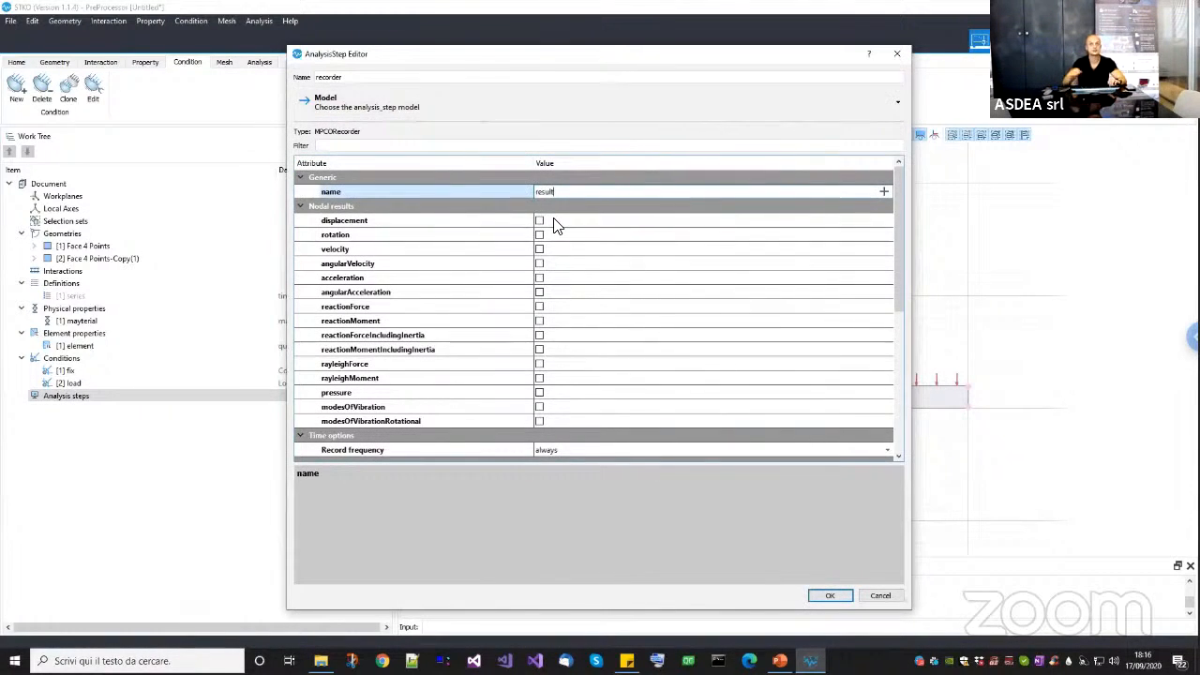
pyautogui.click(553, 223)
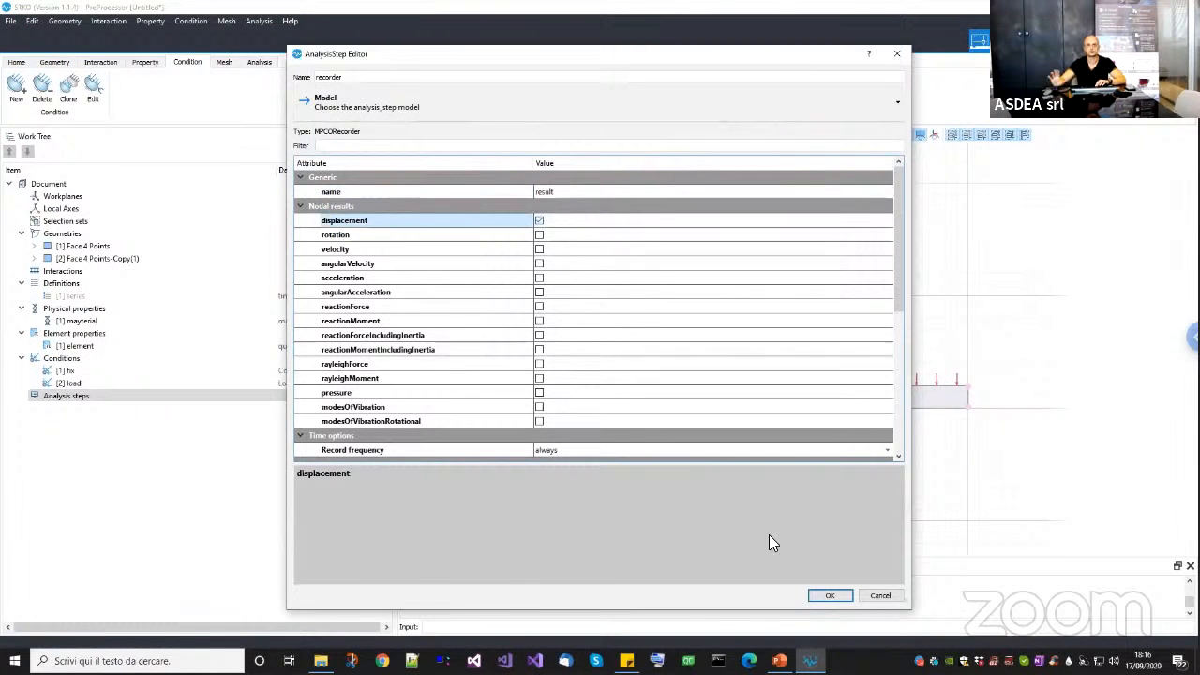
pyautogui.click(825, 595)
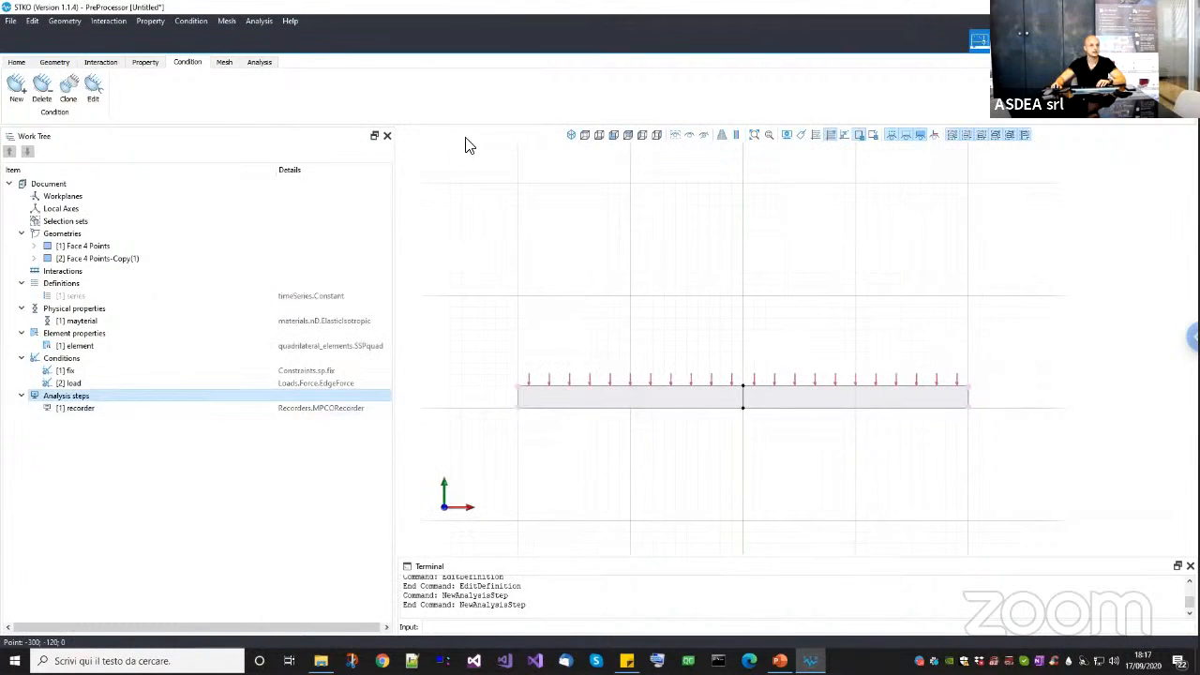
# Start another analysis step named add bc and give it the constraintPattern model from the add-pattern group.
pyautogui.rightClick(112, 398)
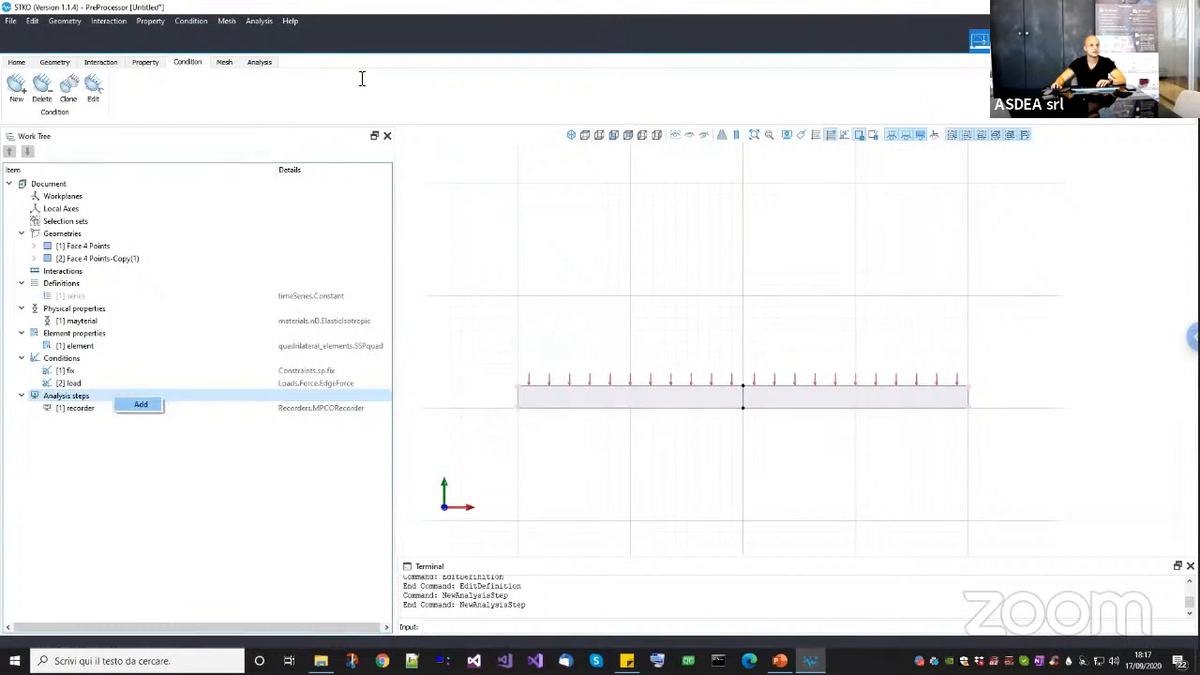
pyautogui.click(140, 405)
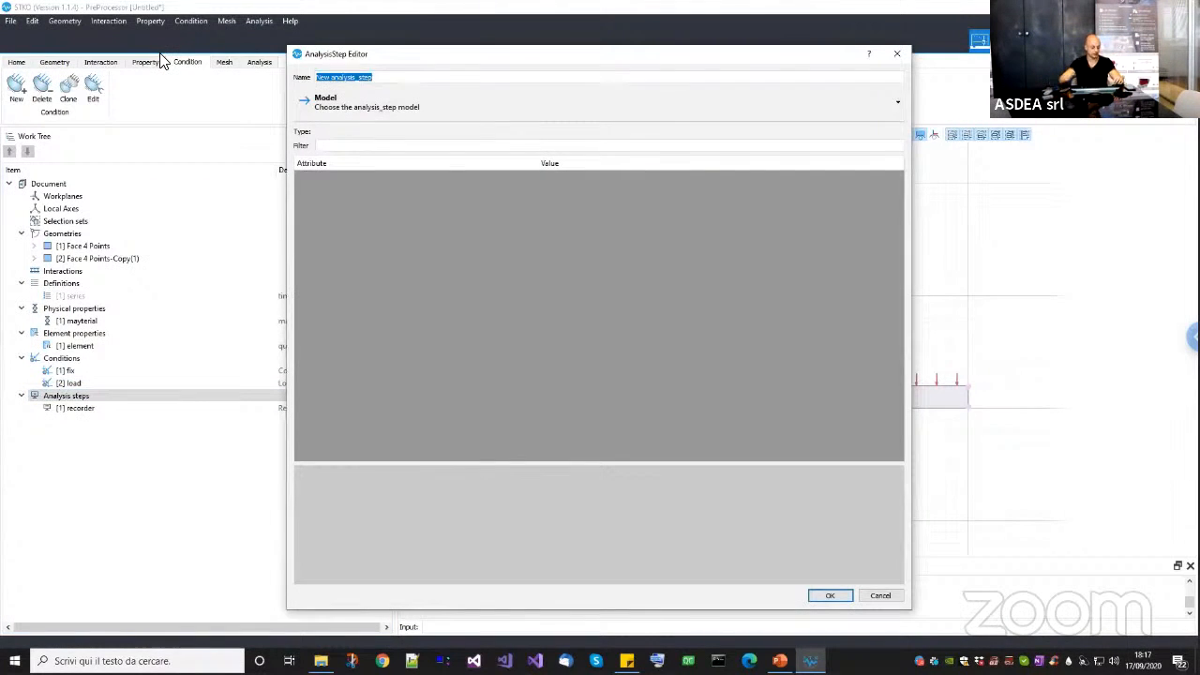
pyautogui.write('add bc')
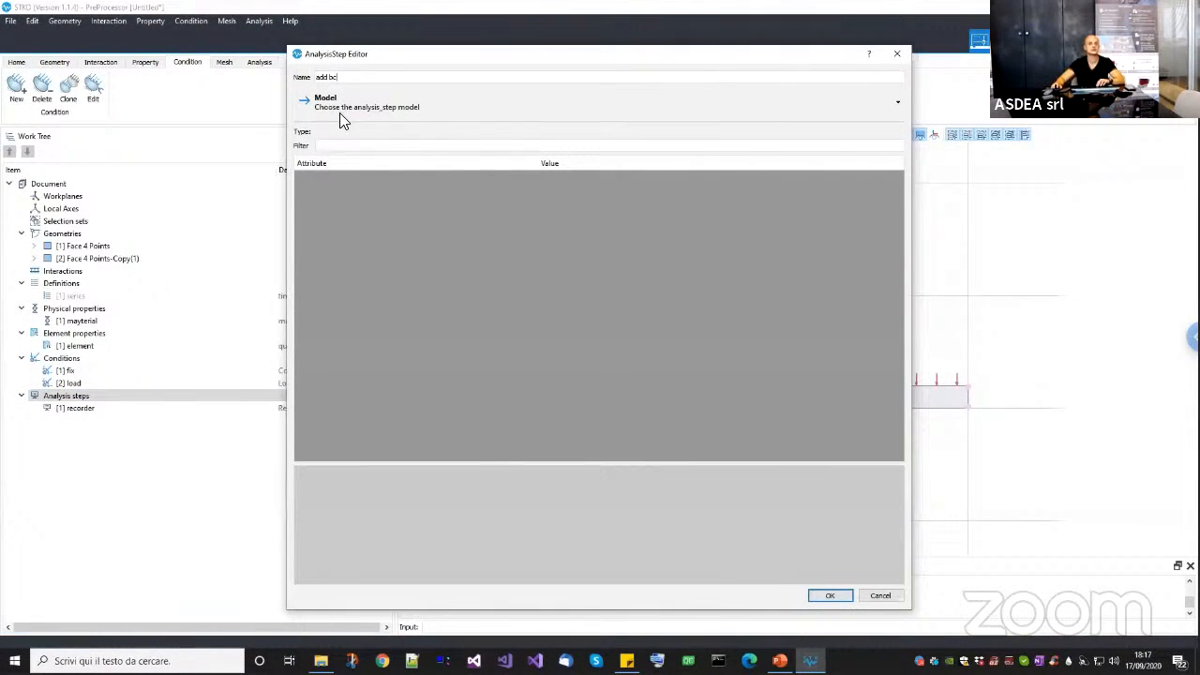
pyautogui.click(343, 103)
pyautogui.moveTo(357, 154)
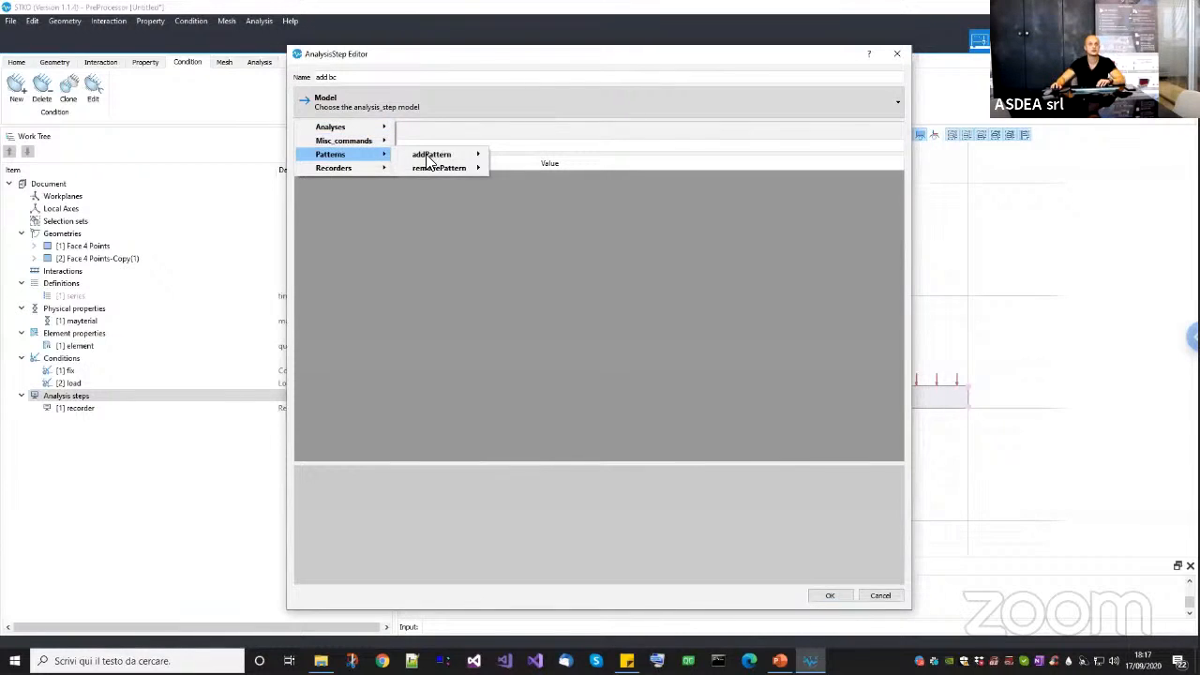
pyautogui.moveTo(441, 154)
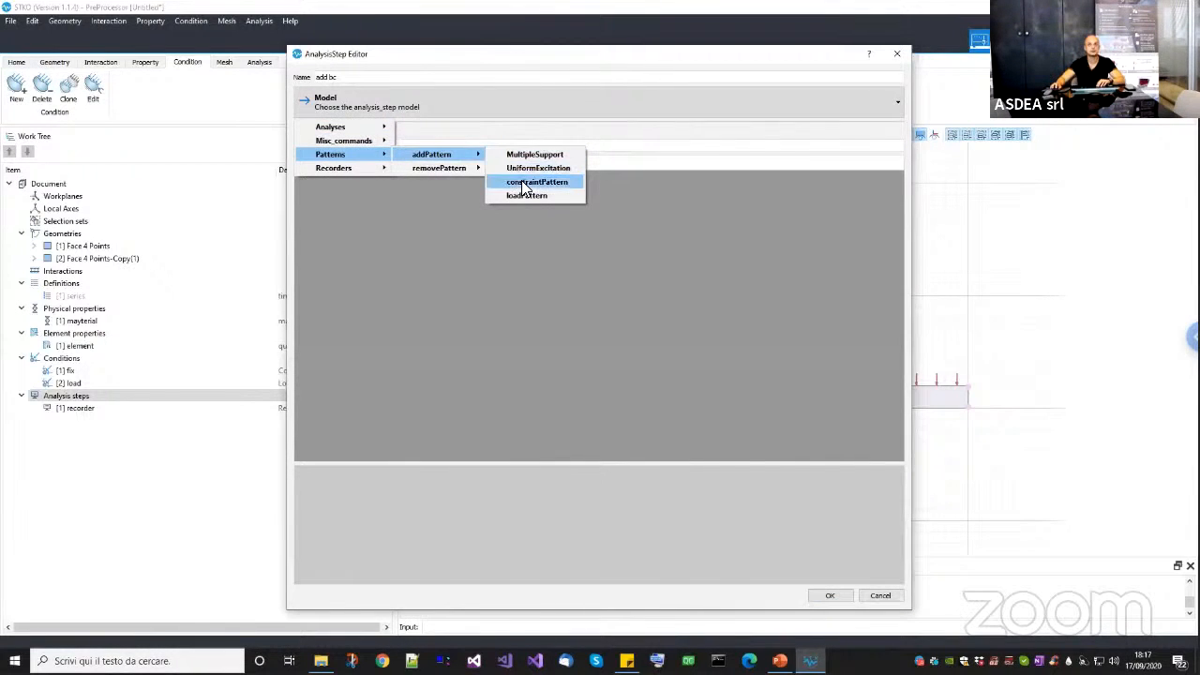
pyautogui.click(522, 183)
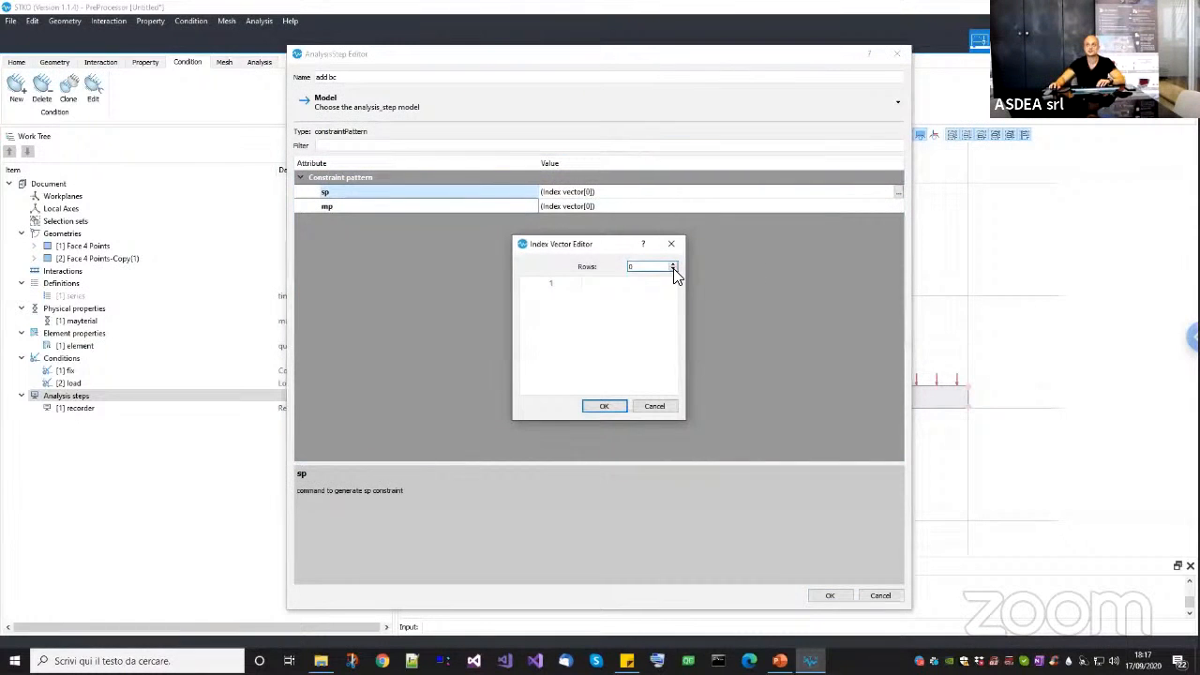
# Add one row to the constraint pattern's sp list, assign the fix condition to it, and accept the analysis step.
pyautogui.click(672, 264)
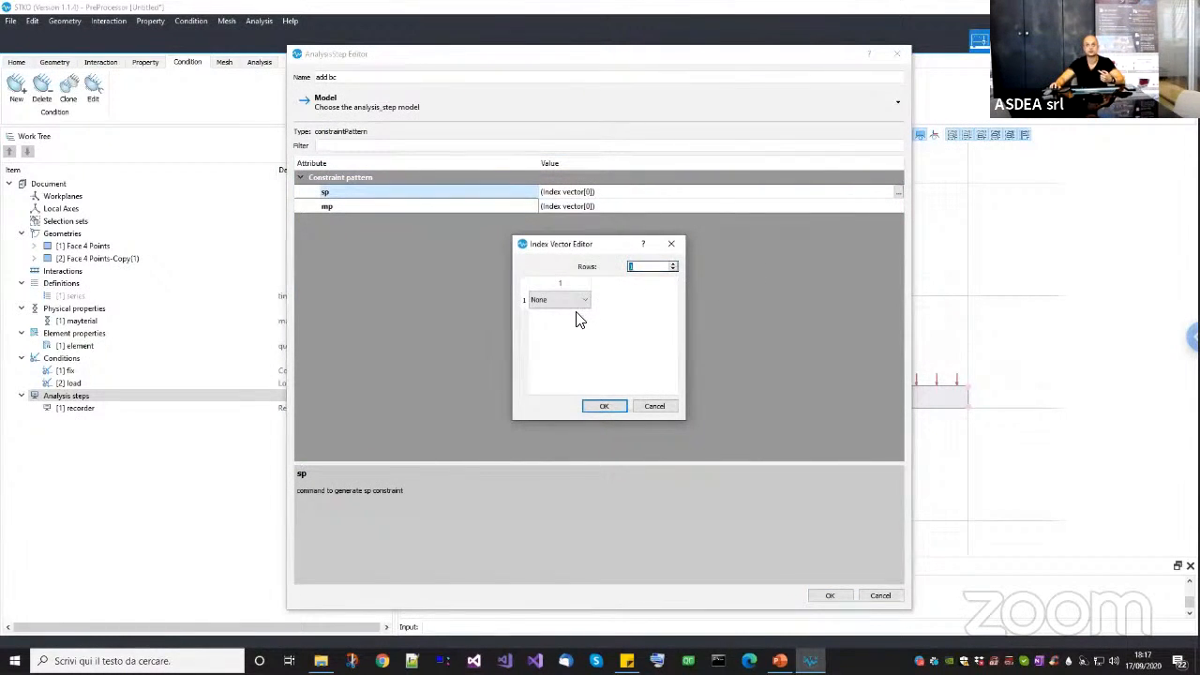
pyautogui.click(568, 301)
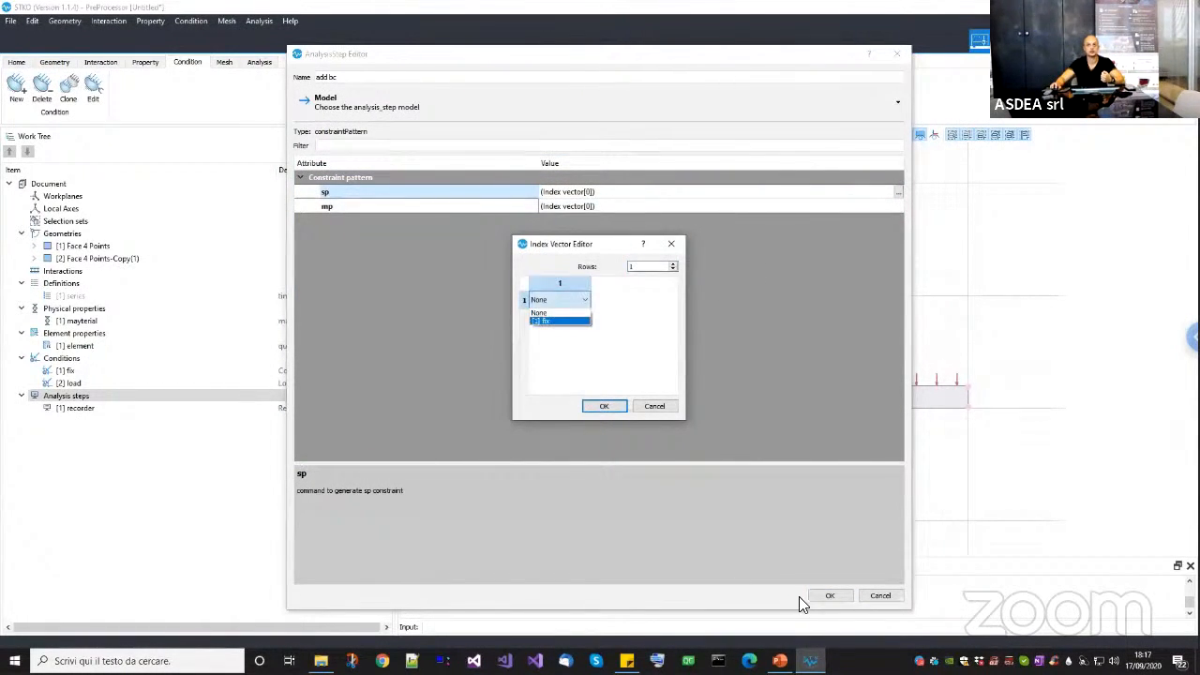
pyautogui.click(553, 322)
pyautogui.click(600, 406)
pyautogui.press('Return')
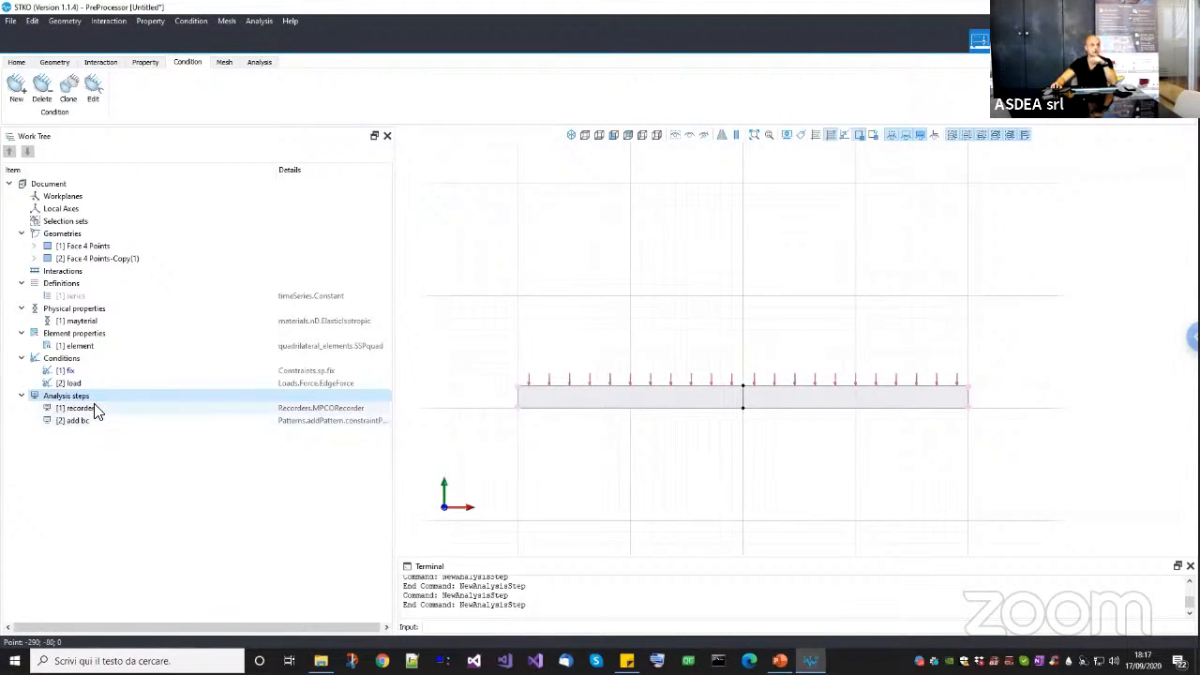
# Start a new analysis step named add load and give it the loadPattern model from the add-pattern group.
pyautogui.rightClick(90, 397)
pyautogui.click(107, 404)
pyautogui.hotkey('ctrl', 'a')
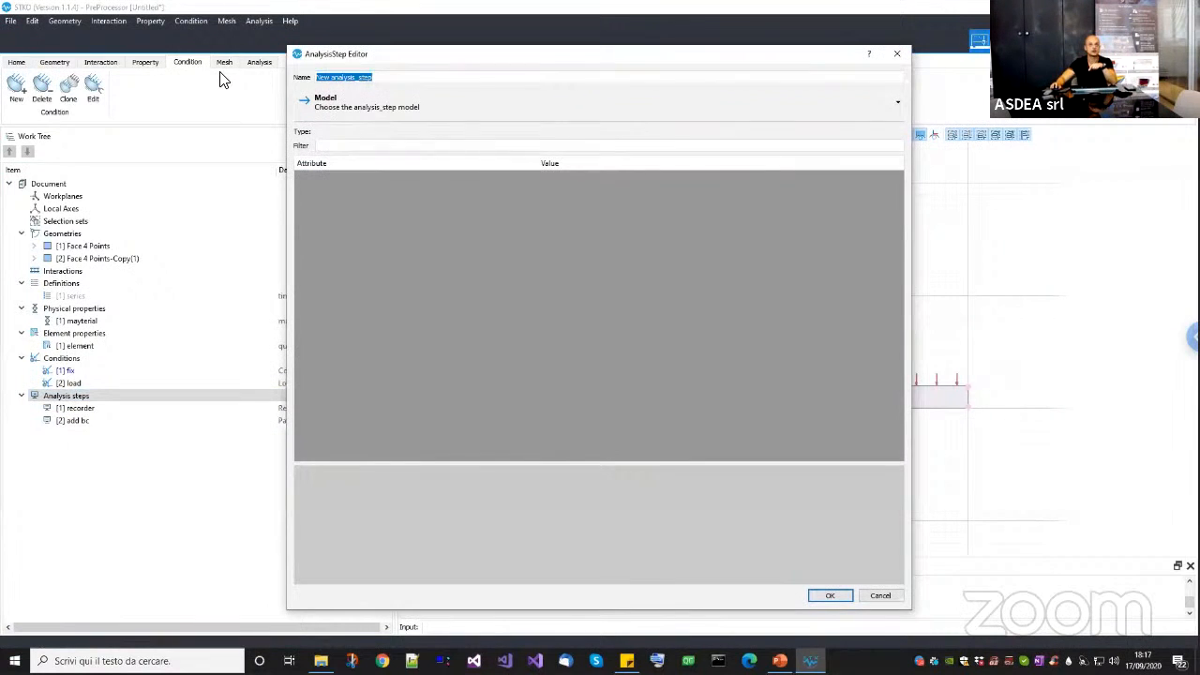
pyautogui.write('add load')
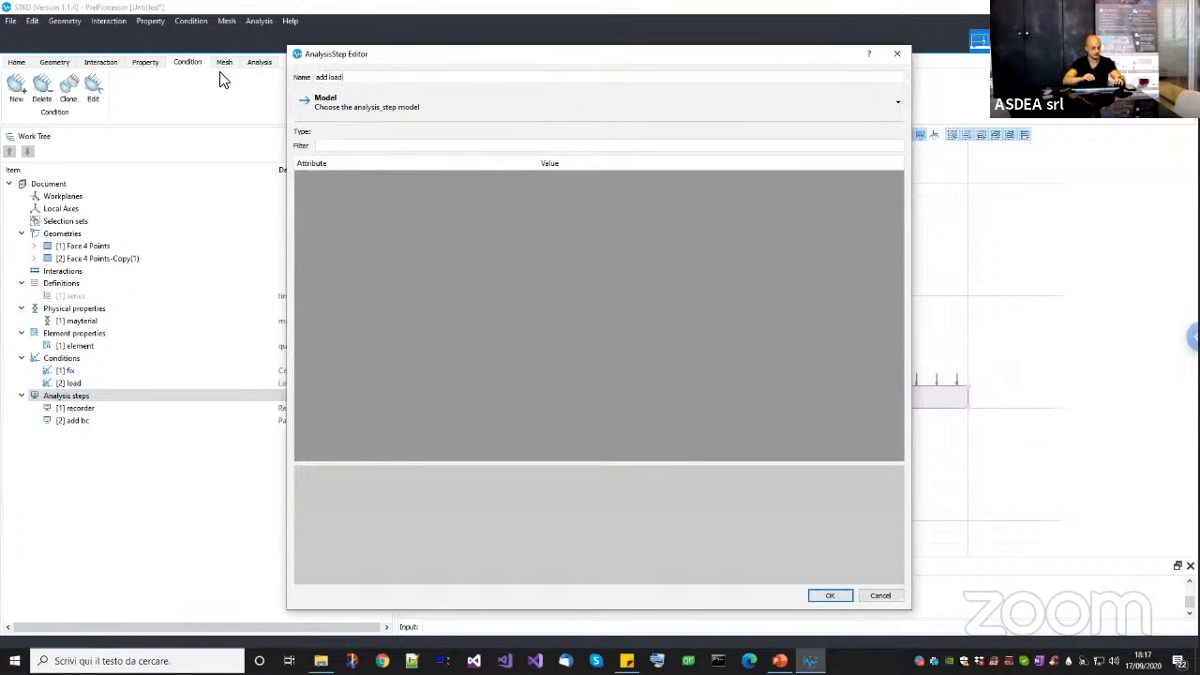
pyautogui.click(383, 106)
pyautogui.moveTo(360, 156)
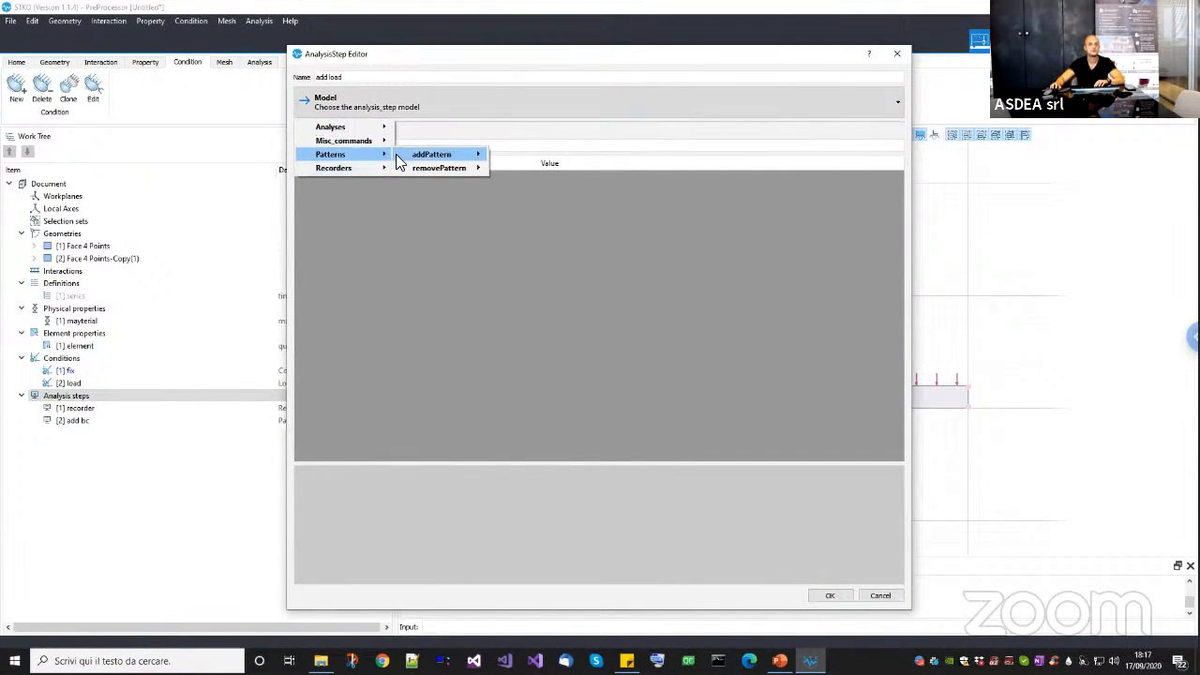
pyautogui.moveTo(457, 156)
pyautogui.click(511, 197)
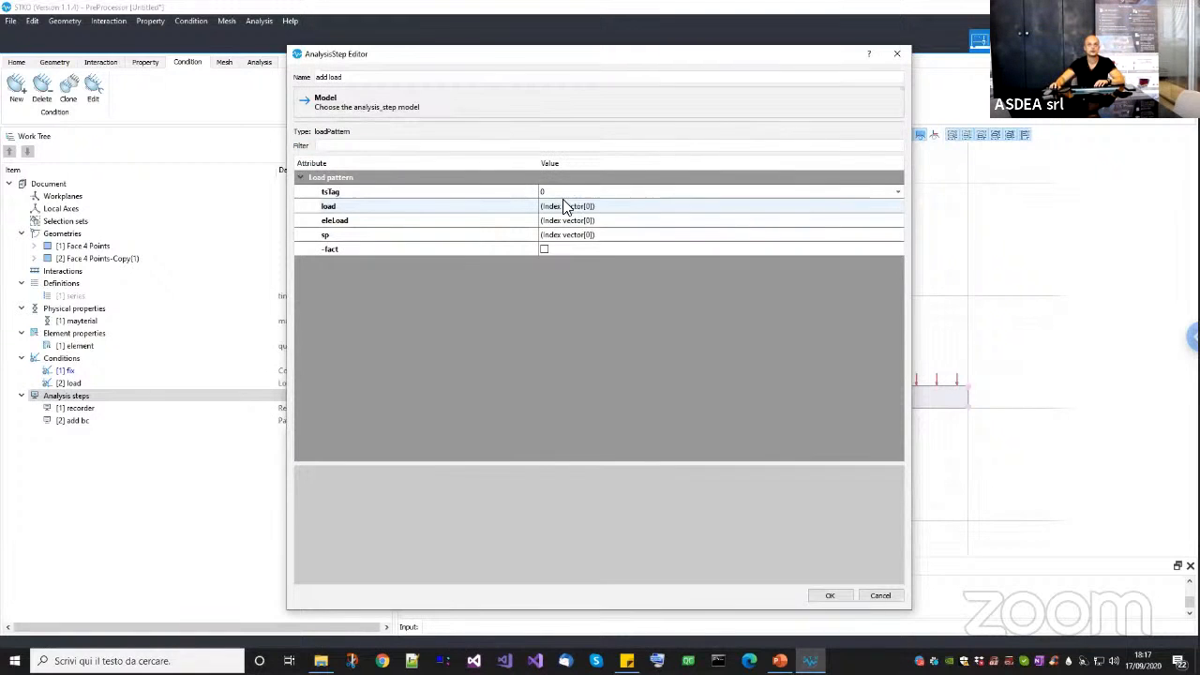
# Set the load pattern's time series to series, add the load condition as its single load entry, and accept the analysis step.
pyautogui.click(570, 193)
pyautogui.click(569, 203)
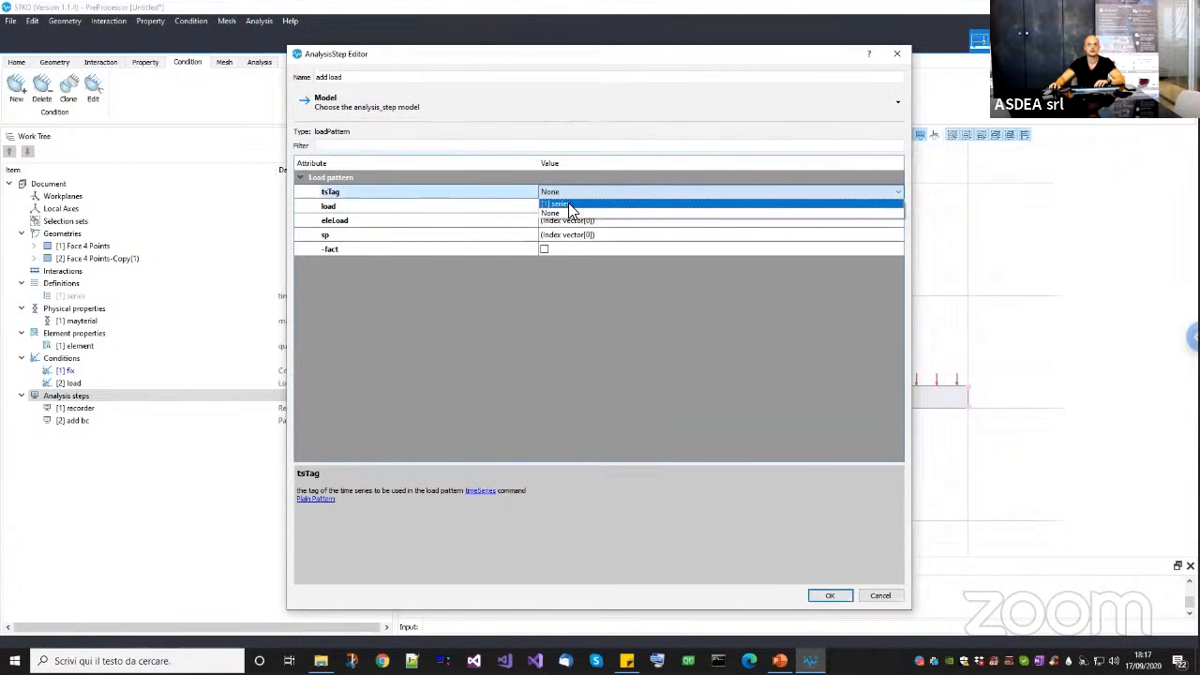
pyautogui.click(375, 207)
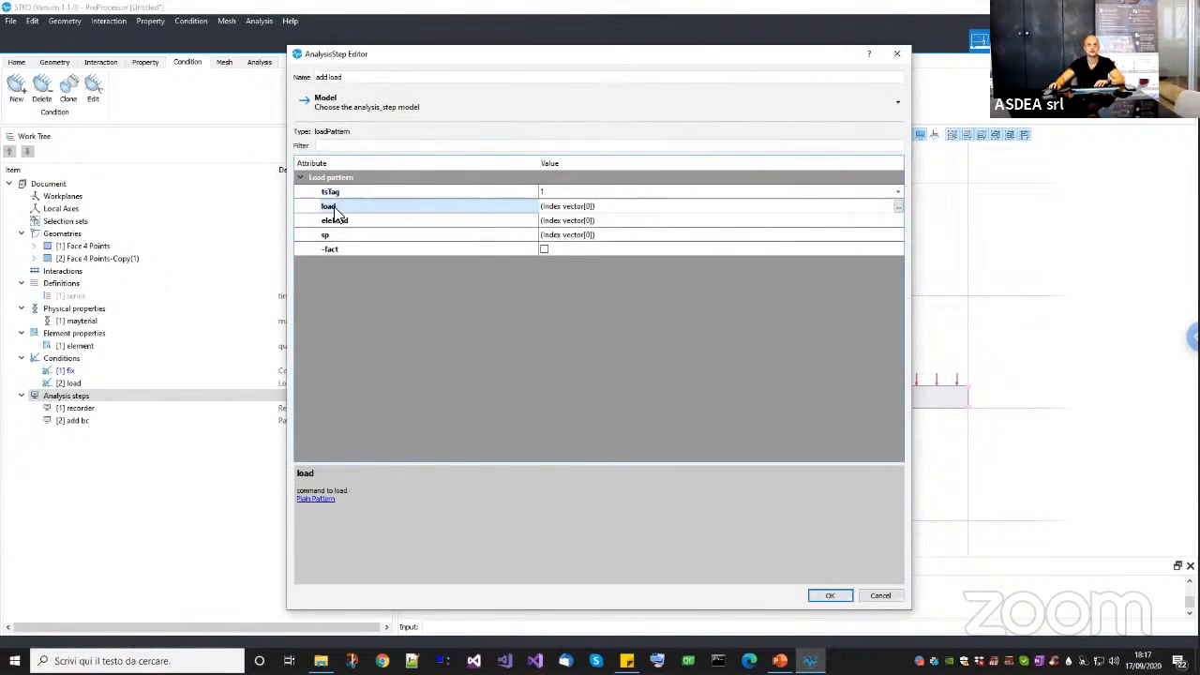
pyautogui.click(899, 207)
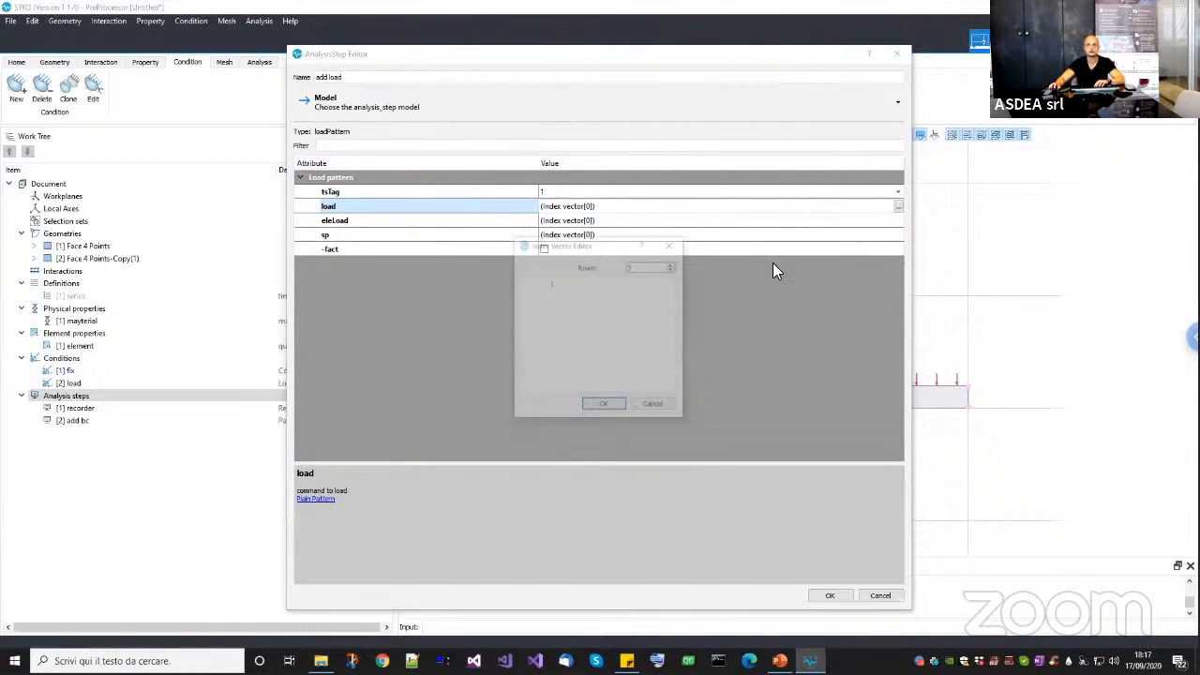
pyautogui.click(672, 263)
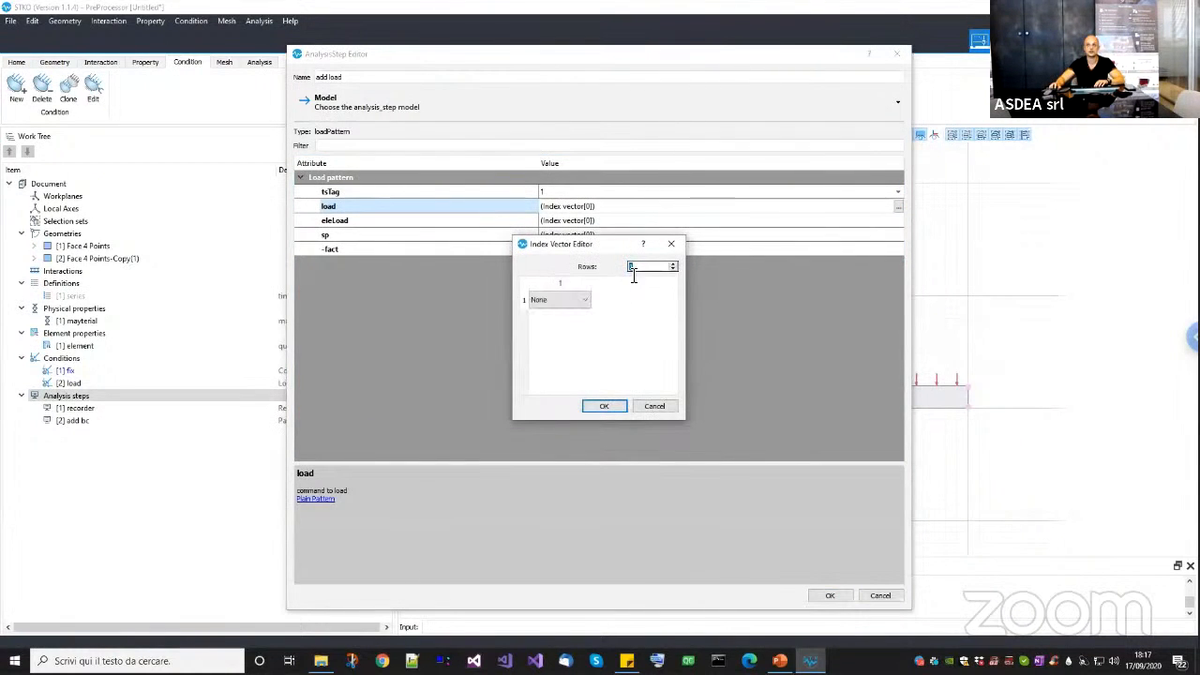
pyautogui.click(563, 301)
pyautogui.click(558, 323)
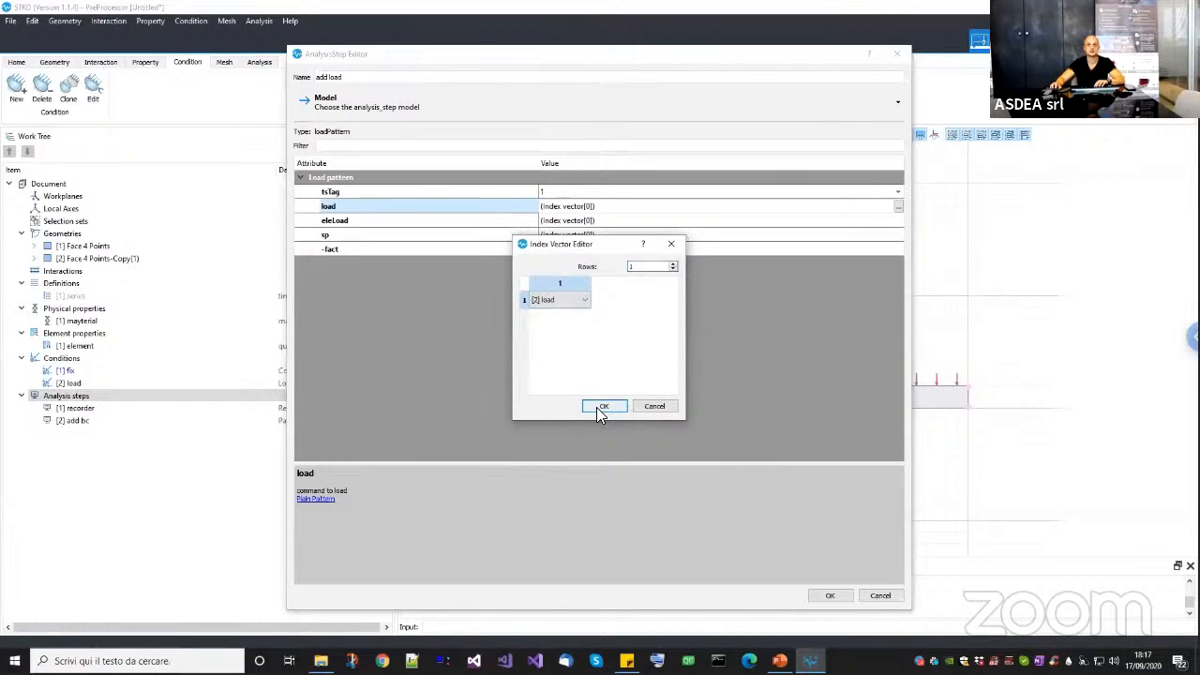
pyautogui.click(598, 407)
pyautogui.click(831, 596)
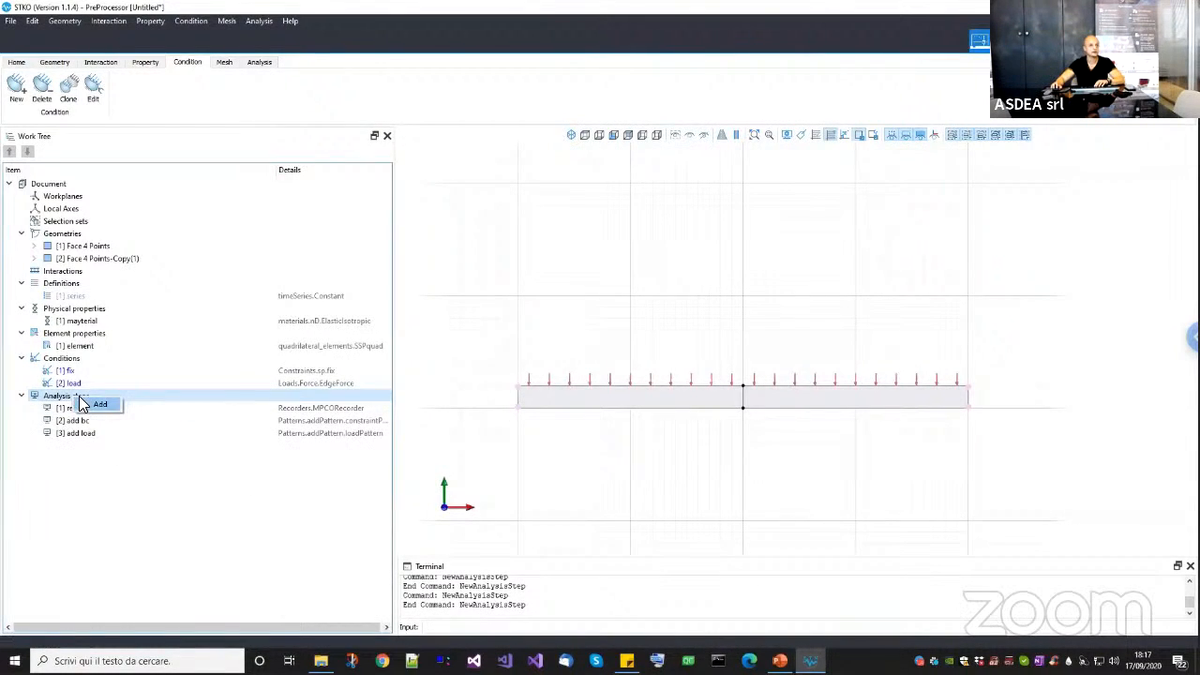
# Start a new analysis step named analysis and give it the AnalysesCommand model.
pyautogui.click(93, 405)
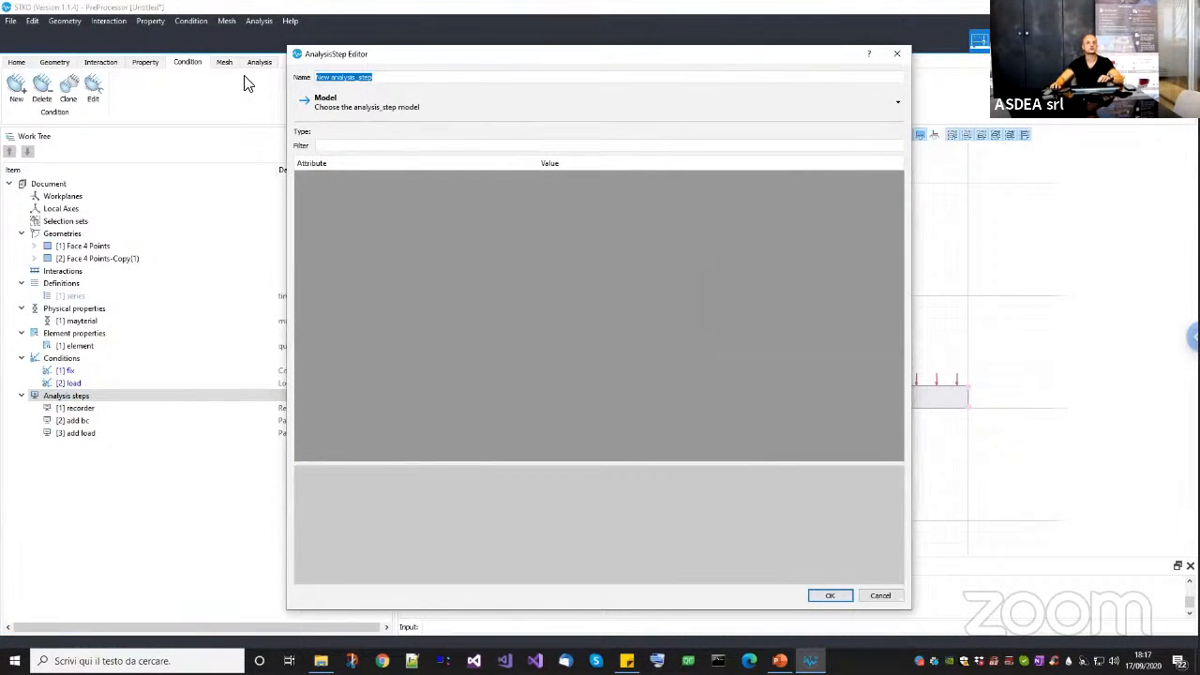
pyautogui.write('analysis')
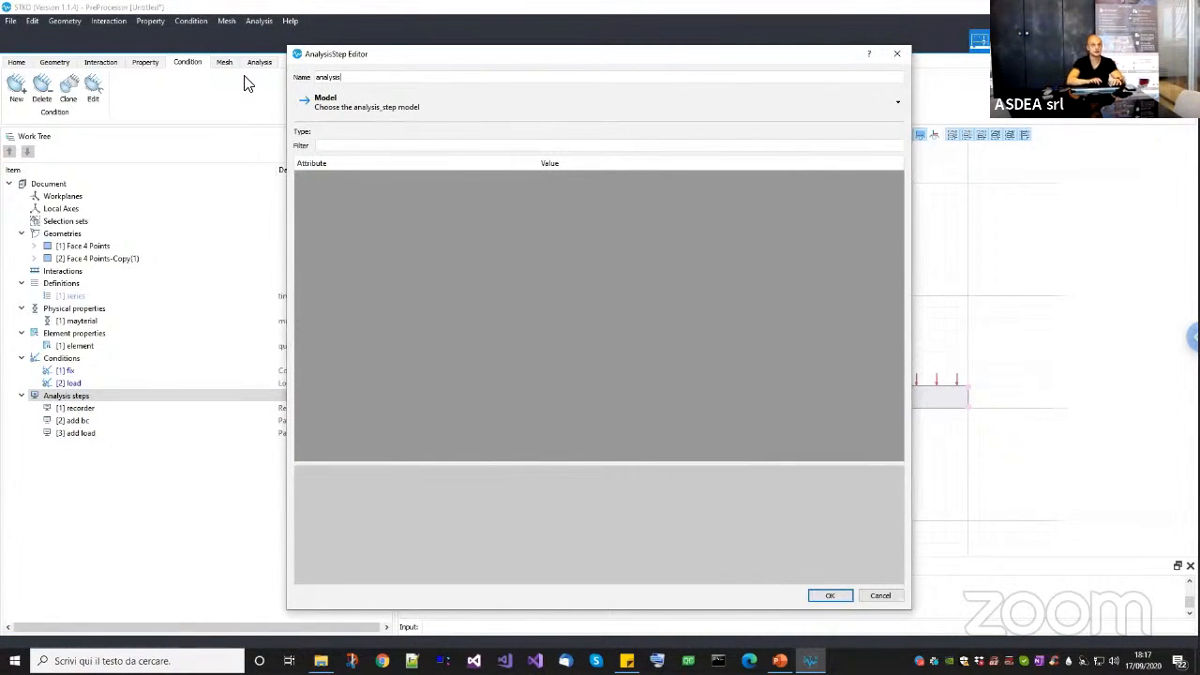
pyautogui.click(361, 105)
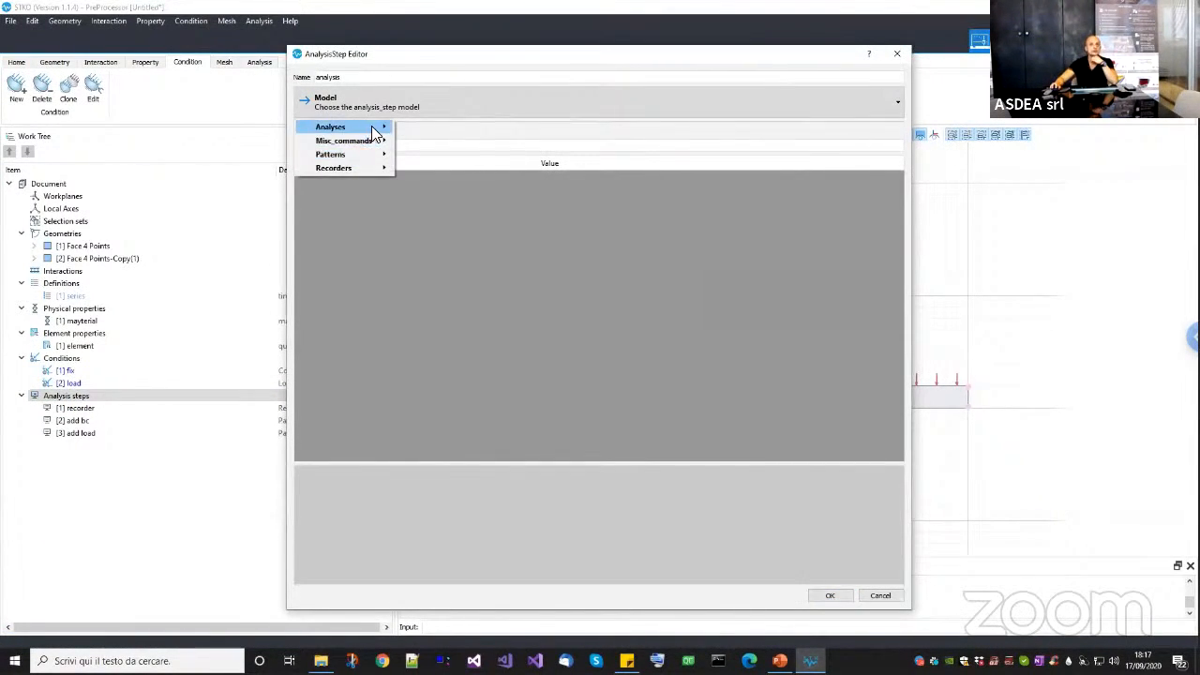
pyautogui.moveTo(375, 126)
pyautogui.click(433, 129)
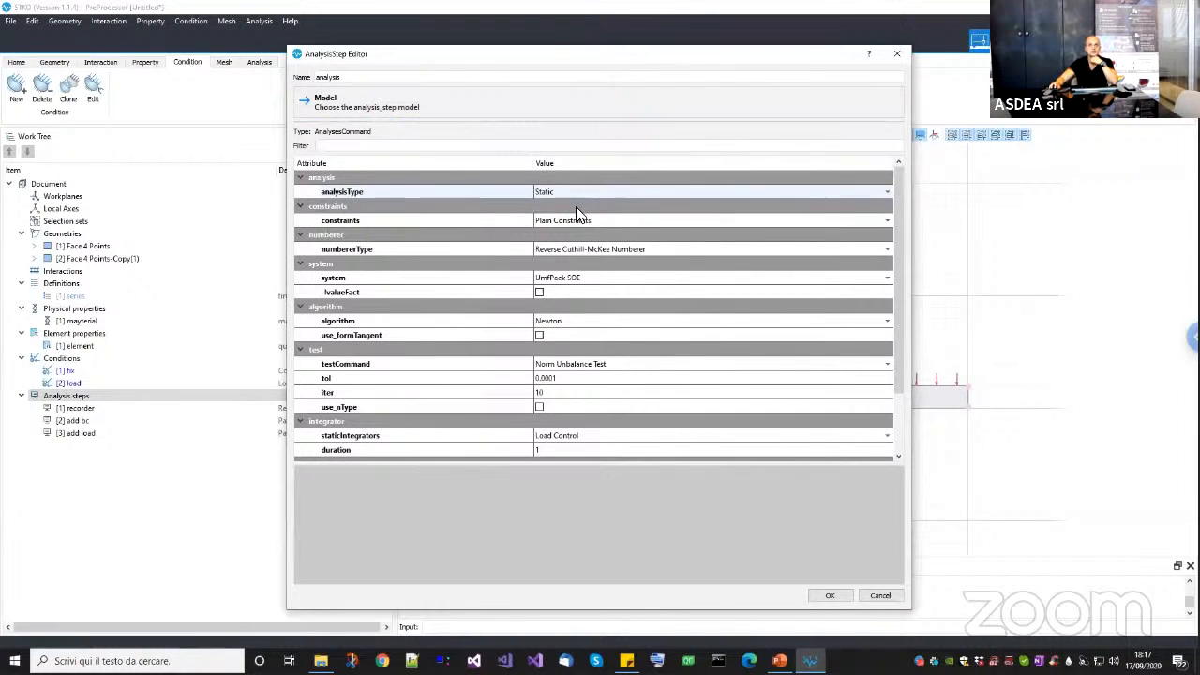
# Set the analysis algorithm to Linear and the number of increments to 1, and accept the analysis step.
pyautogui.click(574, 322)
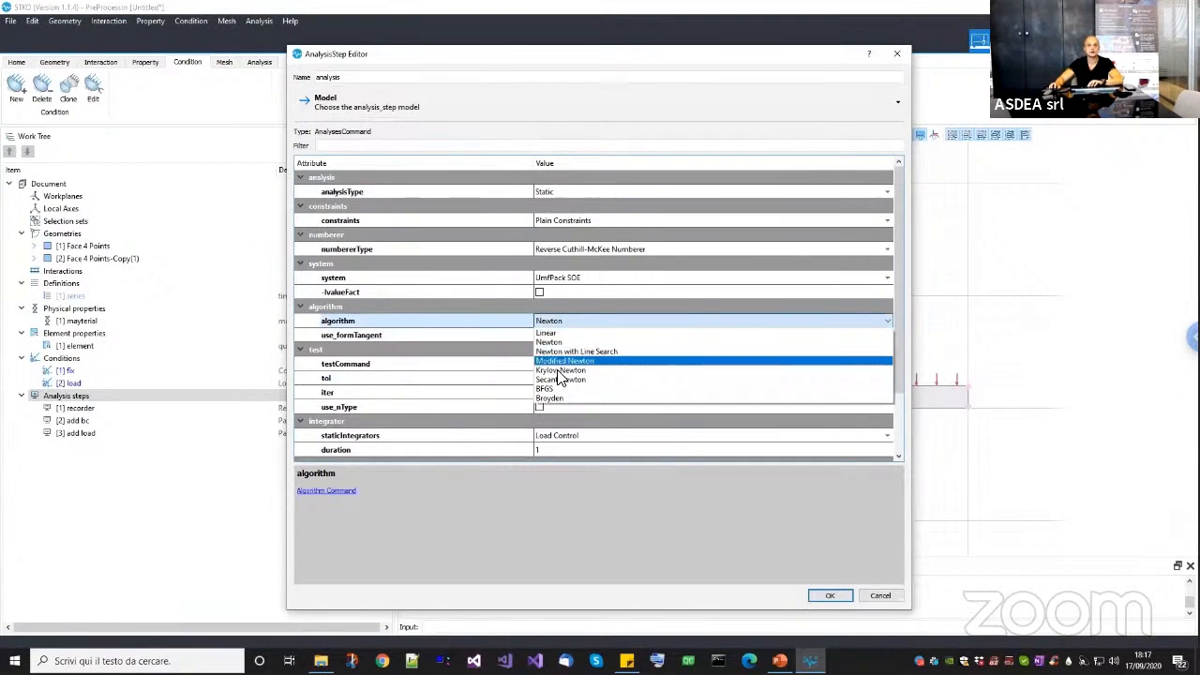
pyautogui.click(717, 333)
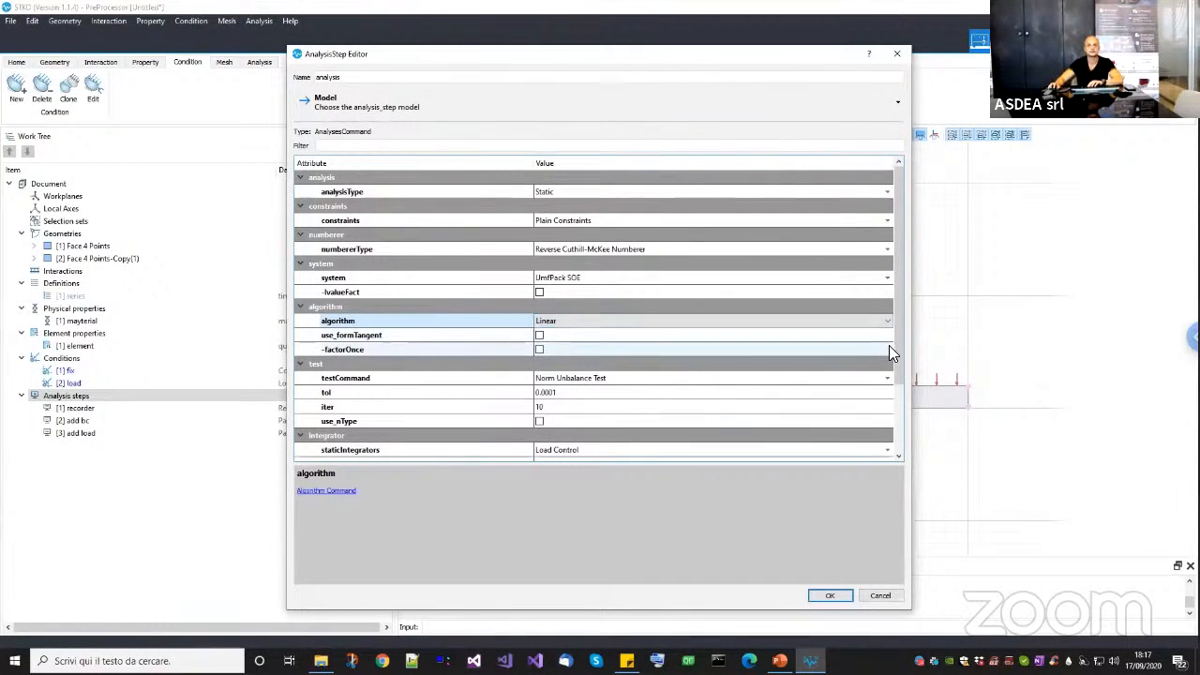
pyautogui.scroll(-2, 894, 399)
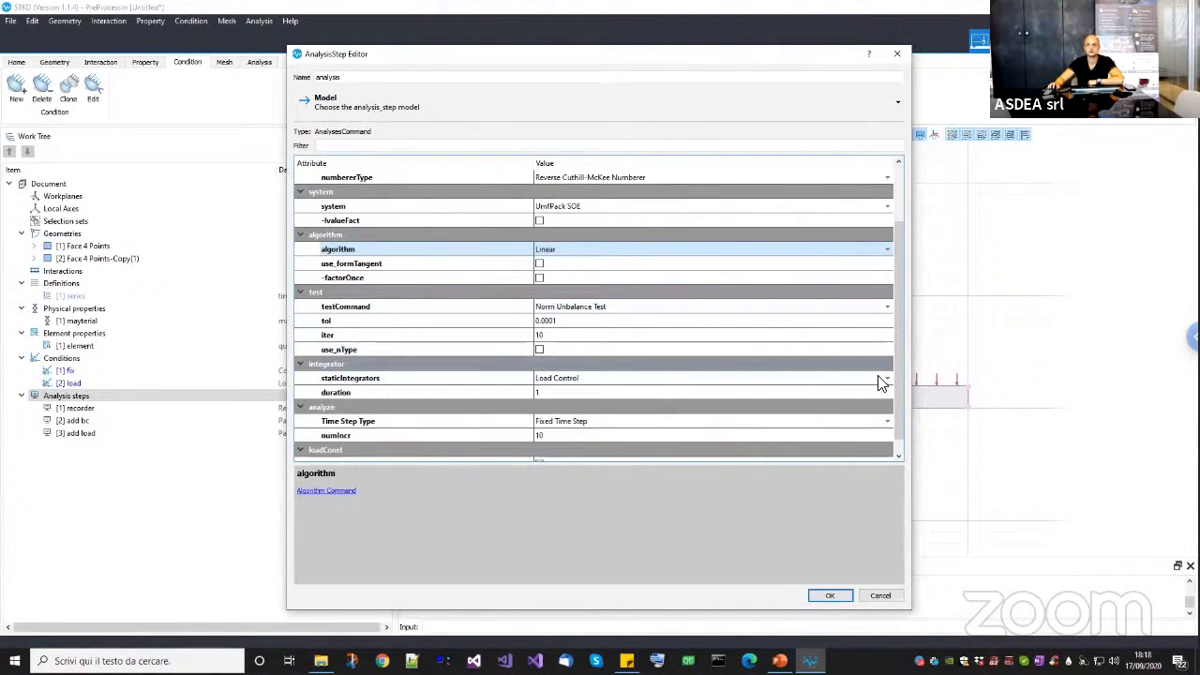
pyautogui.click(560, 435)
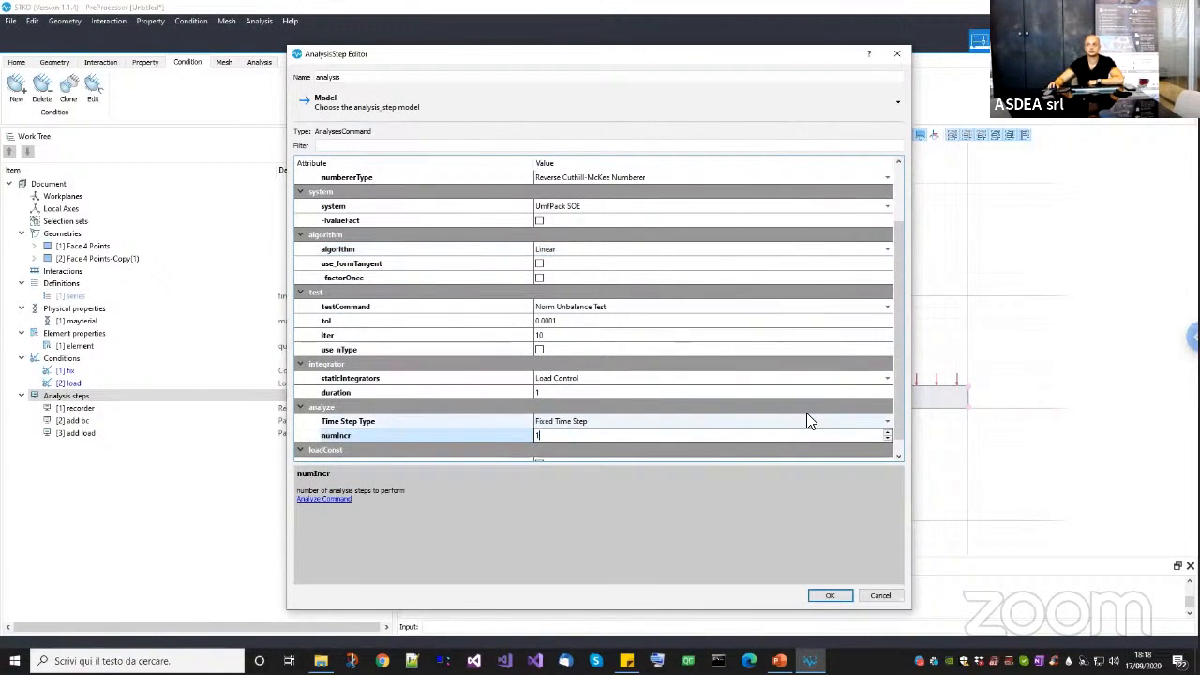
pyautogui.scroll(-1, 899, 405)
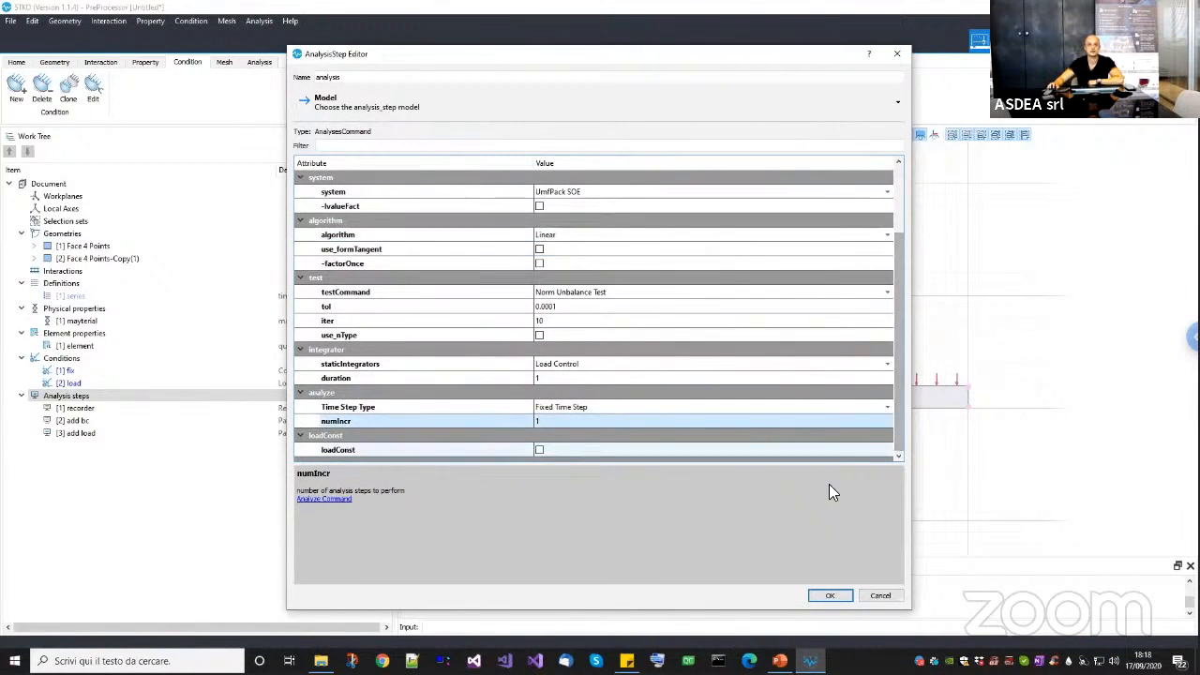
pyautogui.click(831, 595)
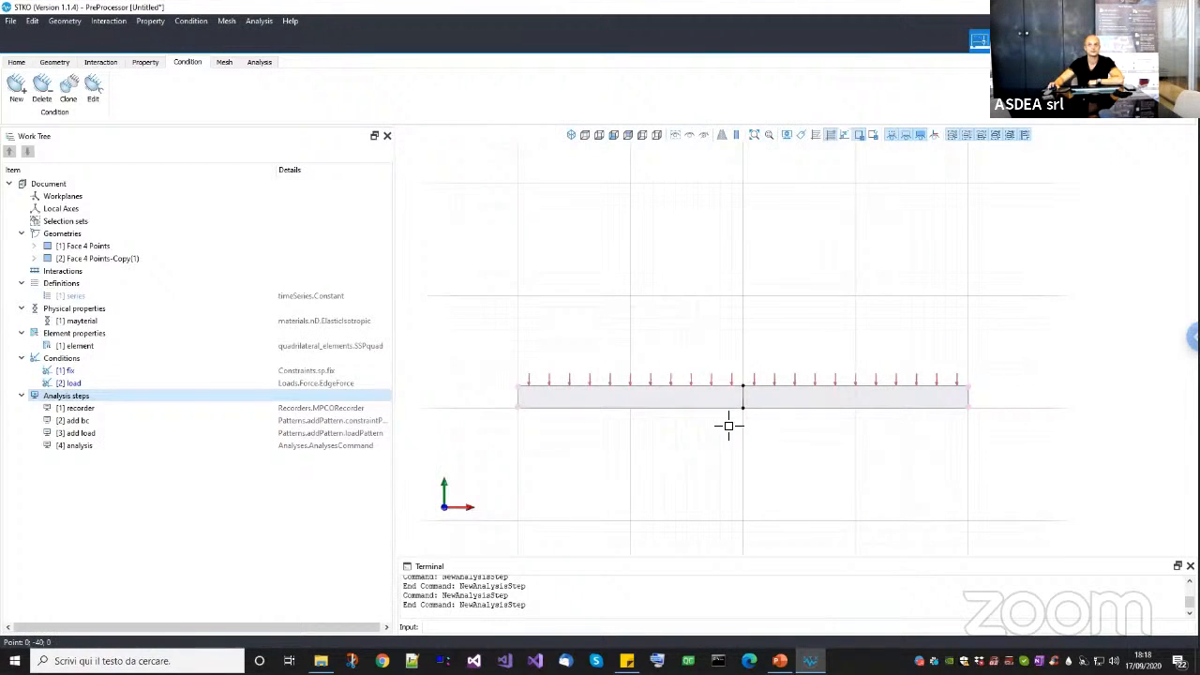
pyautogui.moveTo(727, 426); pyautogui.dragTo(711, 407, button='middle')
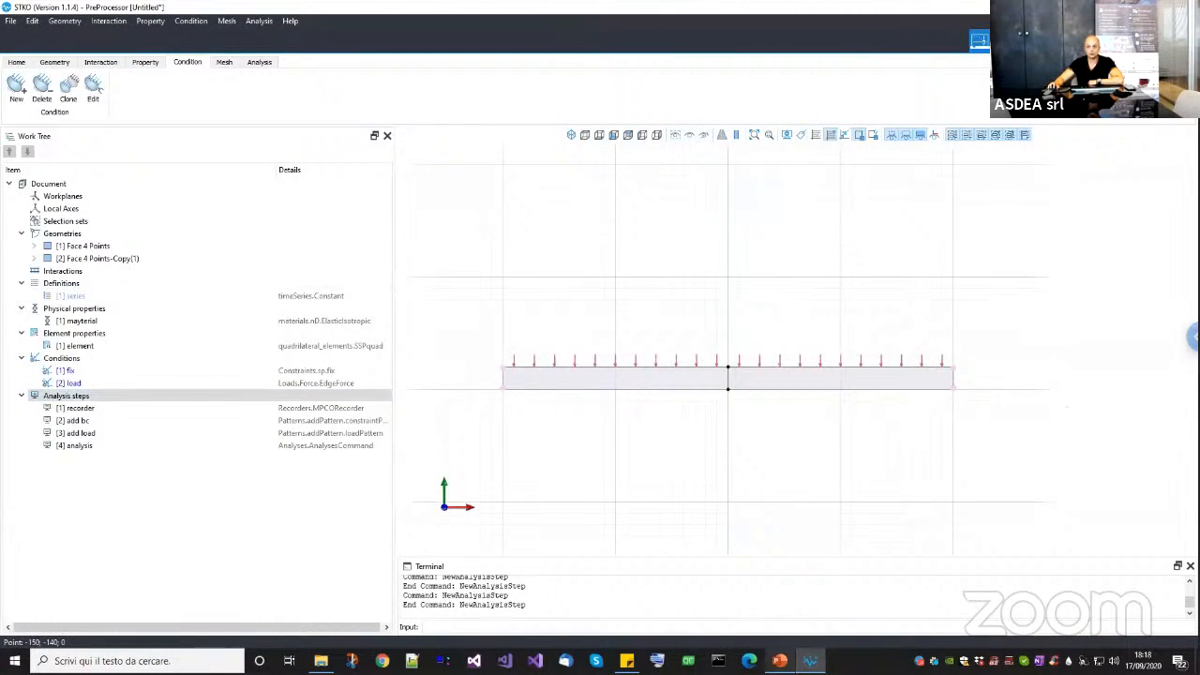
pyautogui.hotkey('alt', 'Tab')
pyautogui.scroll(1, 757, 356)
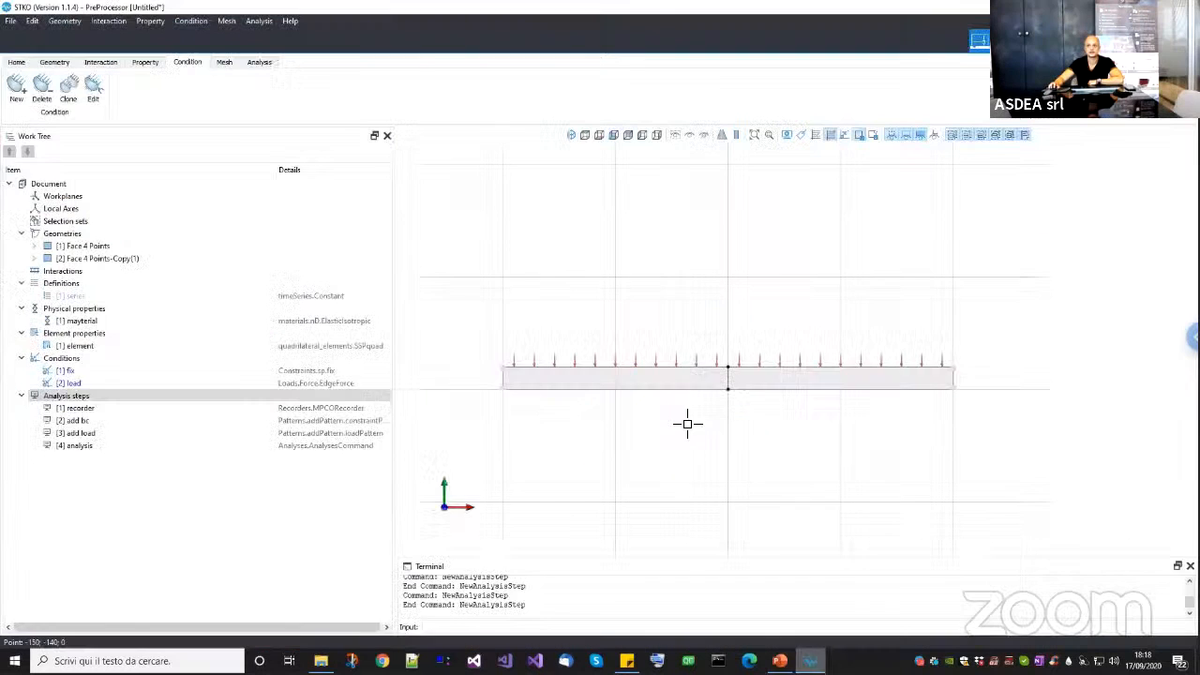
pyautogui.hotkey('alt', 'Tab')
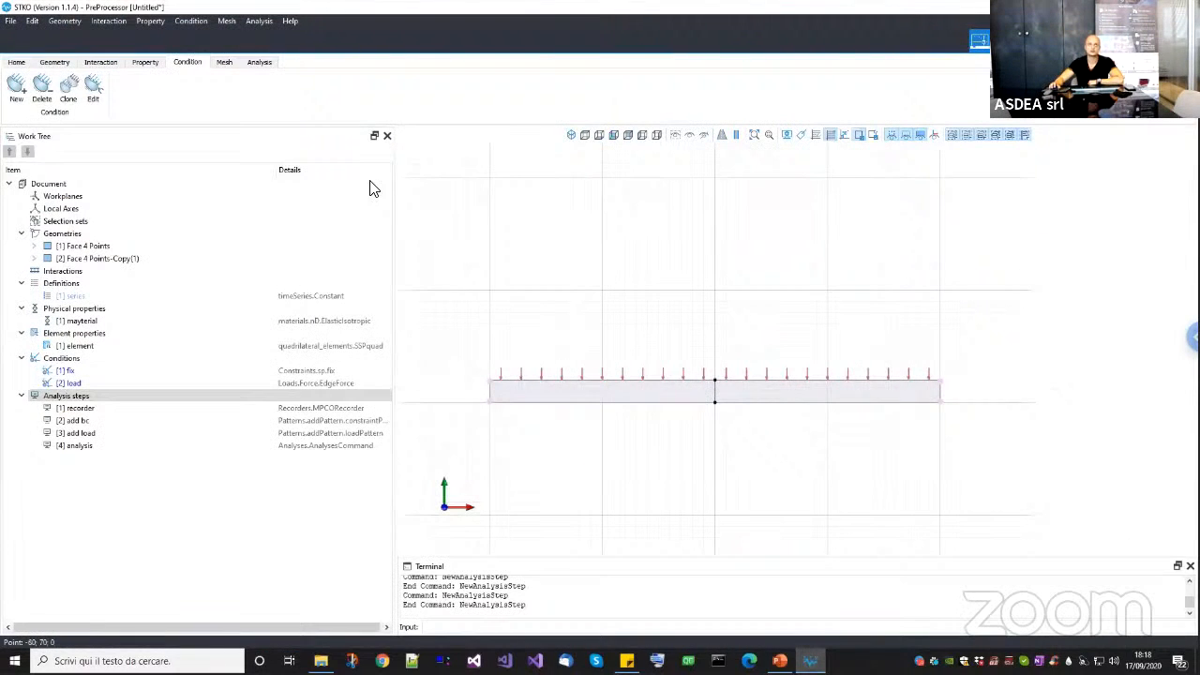
pyautogui.click(261, 63)
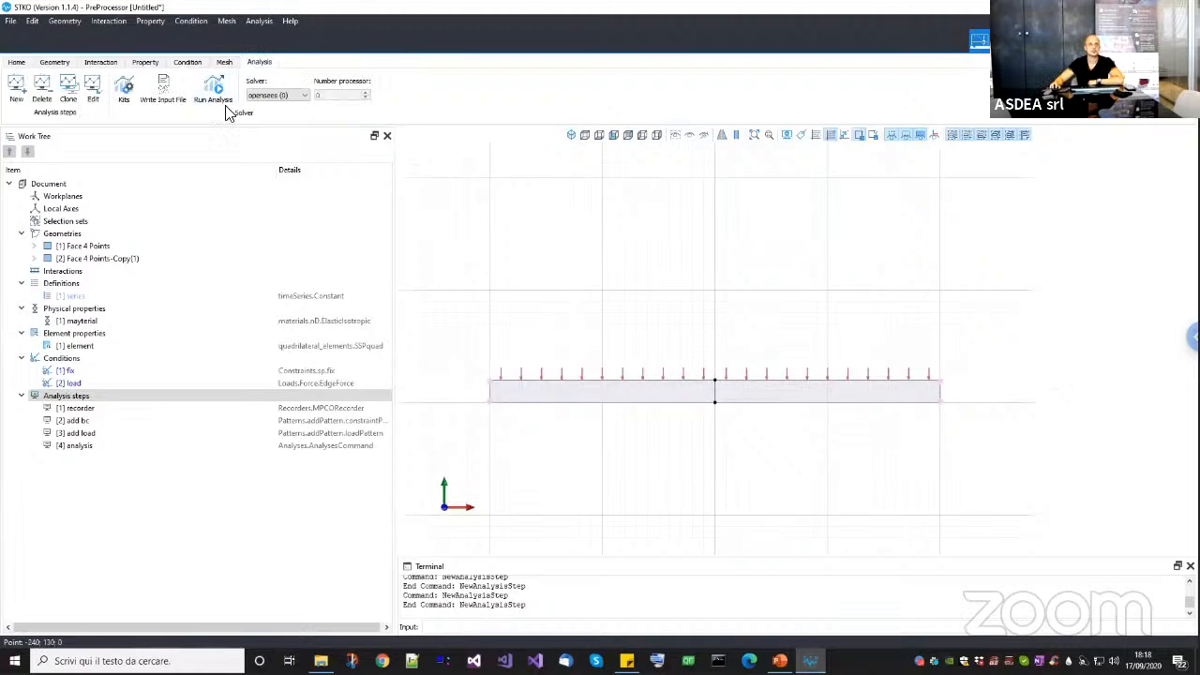
pyautogui.click(163, 89)
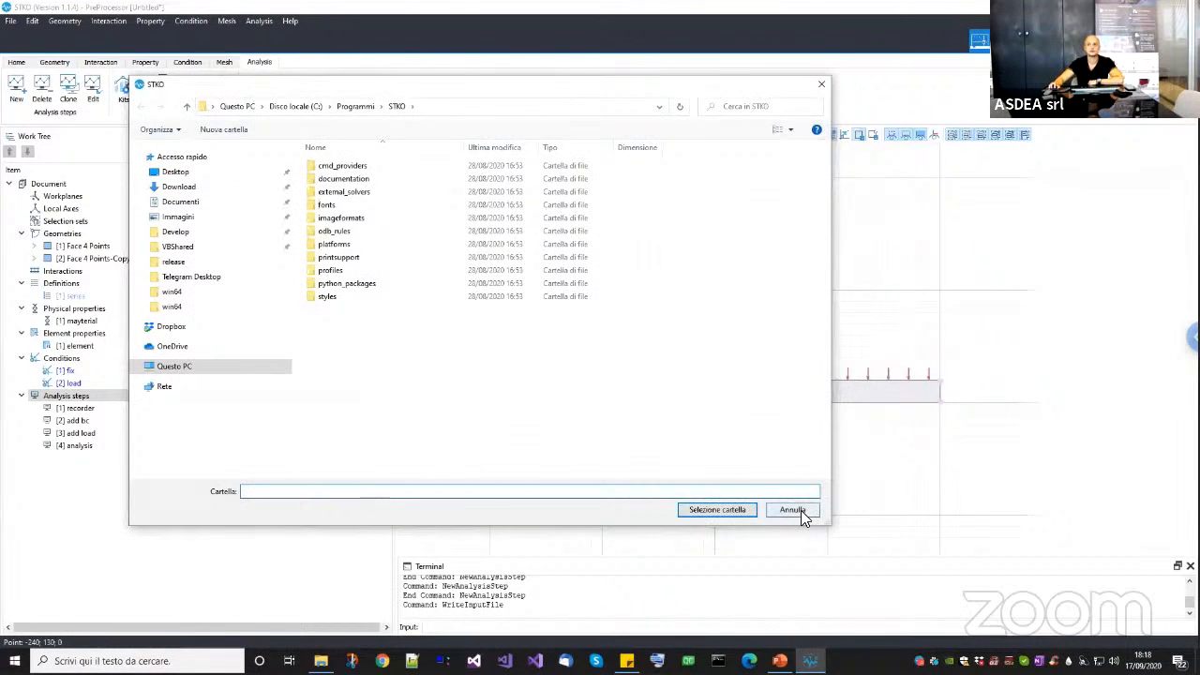
pyautogui.click(792, 509)
pyautogui.click(710, 421)
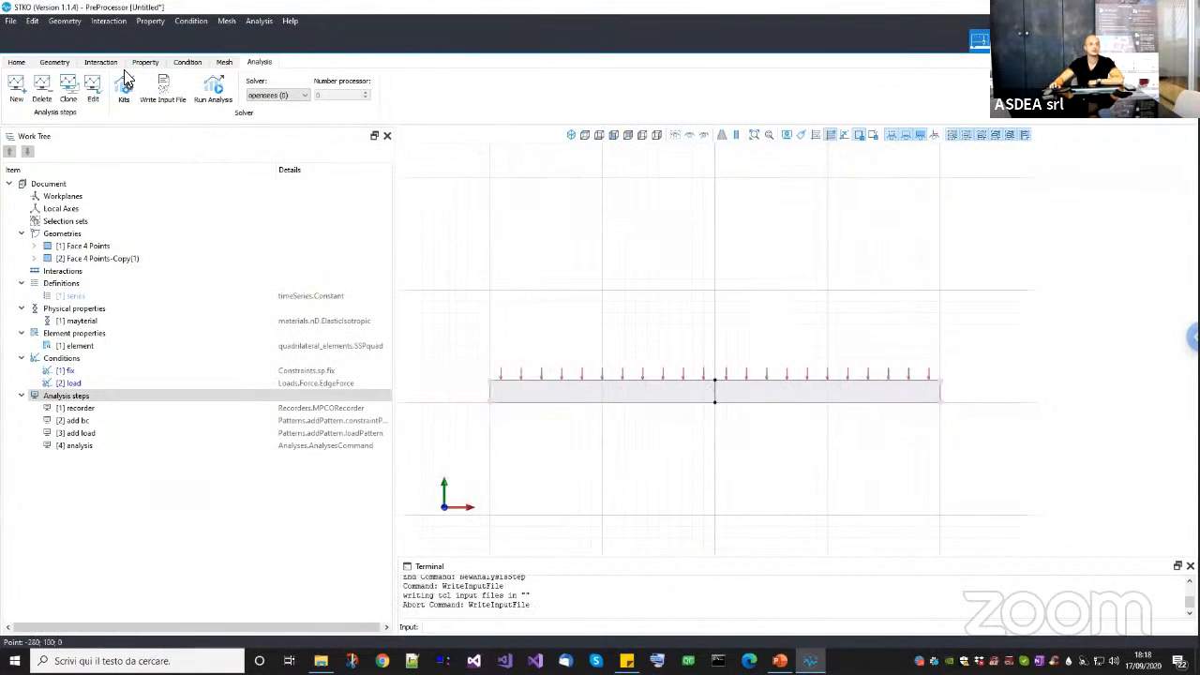
# Start saving the document, look into the stko_modelling_errors folder, and return to the webinar_september_common_errors folder as the save location.
pyautogui.click(17, 61)
pyautogui.click(65, 89)
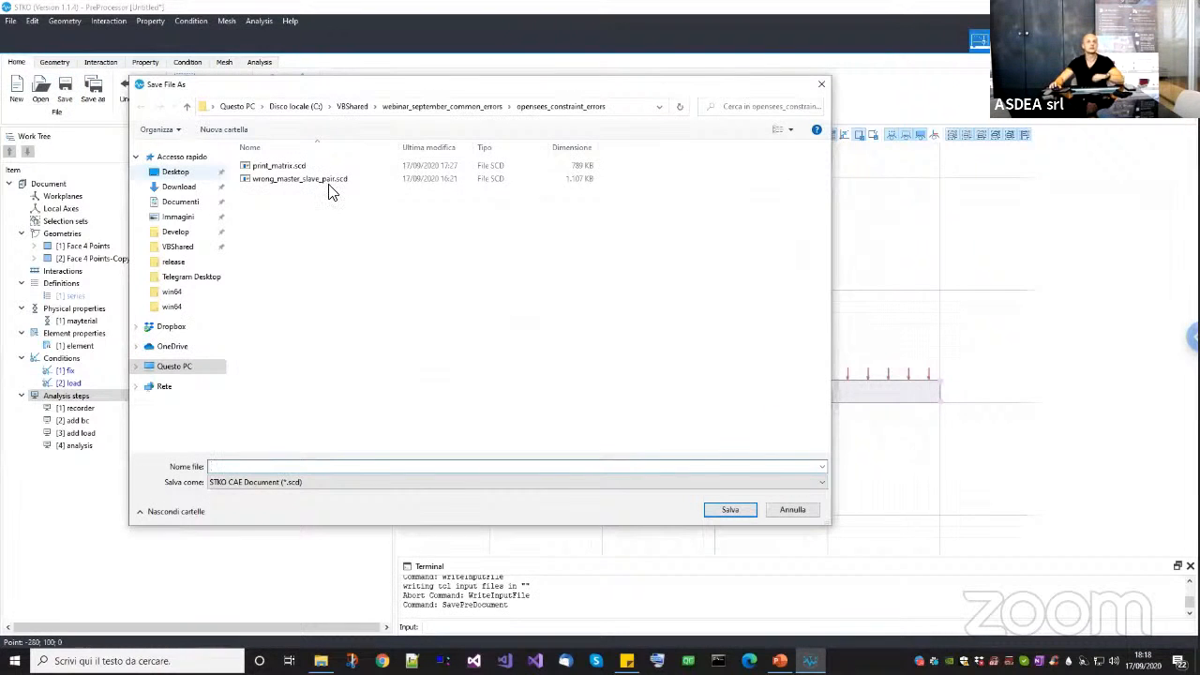
pyautogui.click(401, 106)
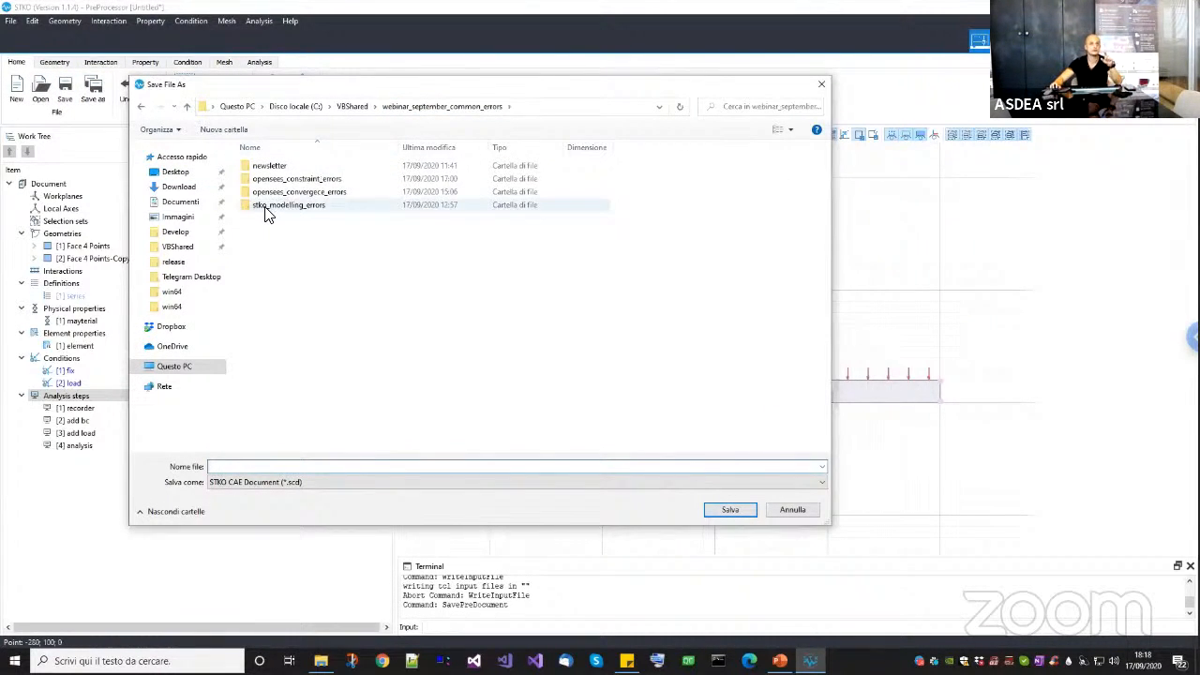
pyautogui.click(307, 214)
pyautogui.doubleClick(307, 213)
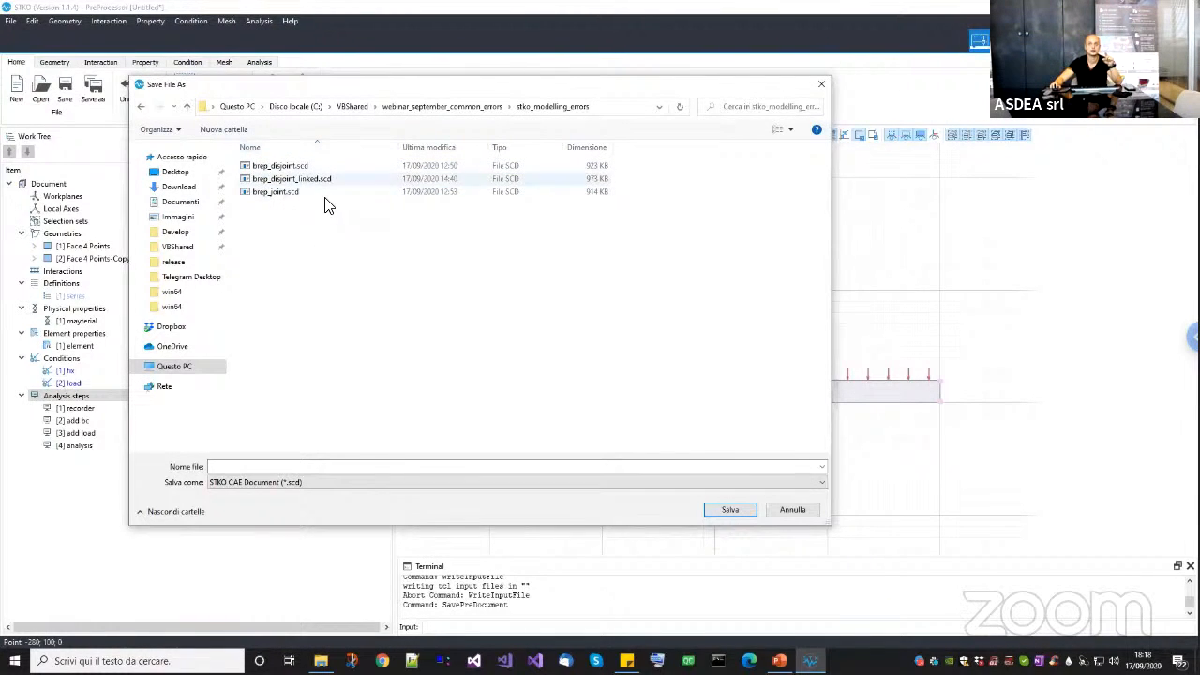
pyautogui.click(463, 109)
# Create a folder named example__model inside webinar_september_common_errors and save the document in it as disjoint.
pyautogui.rightClick(342, 356)
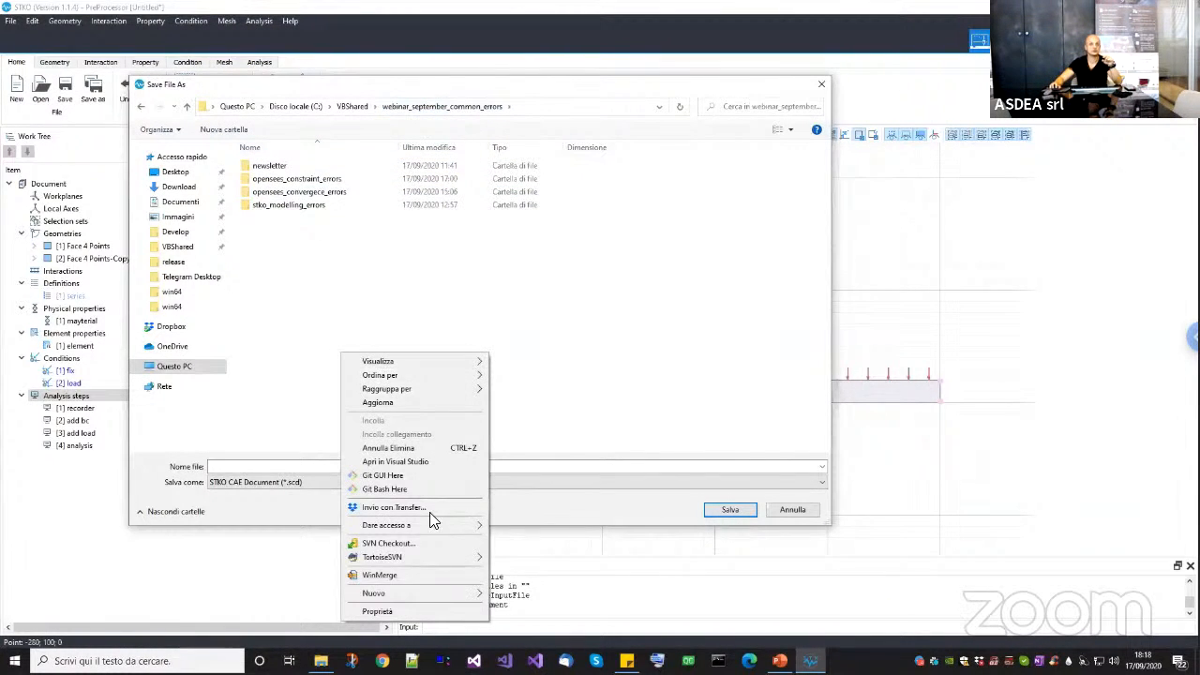
pyautogui.moveTo(493, 593)
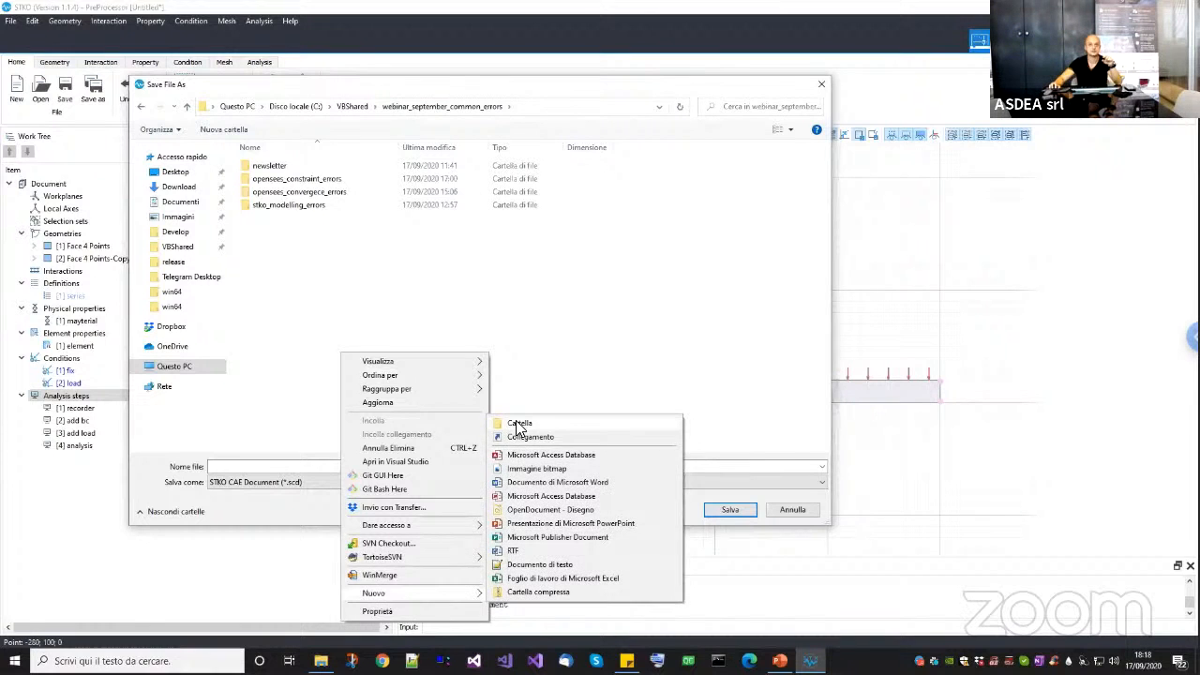
pyautogui.click(516, 425)
pyautogui.write('er')
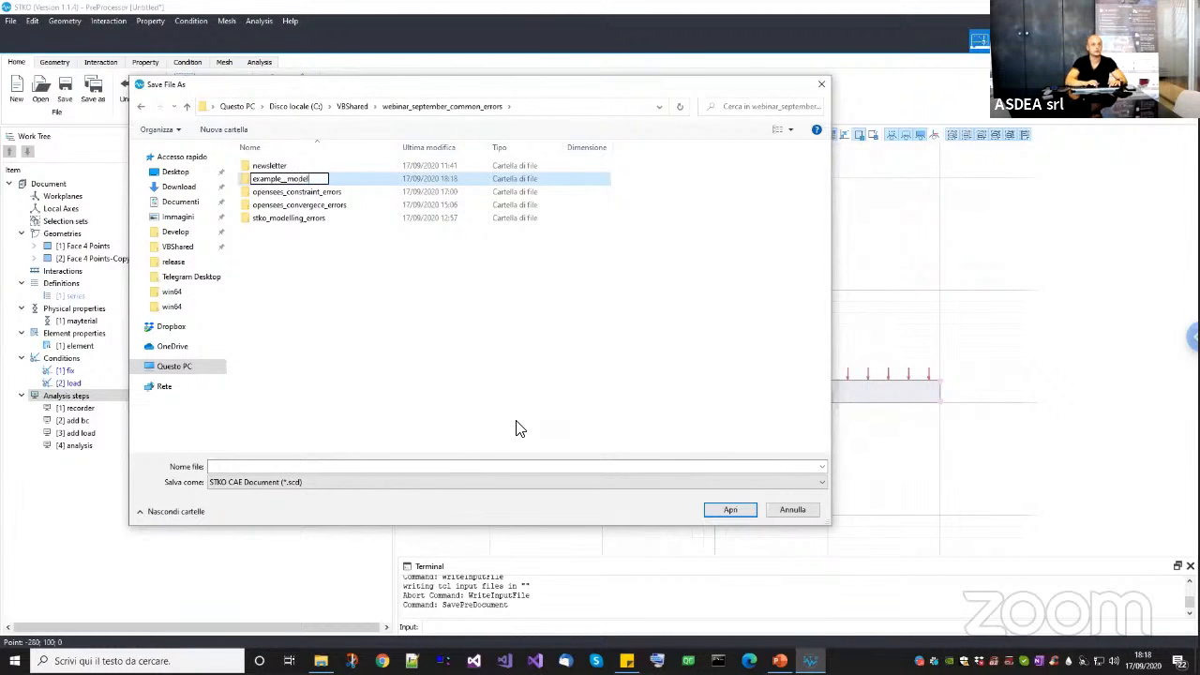
pyautogui.press('Return')
pyautogui.press('Return')
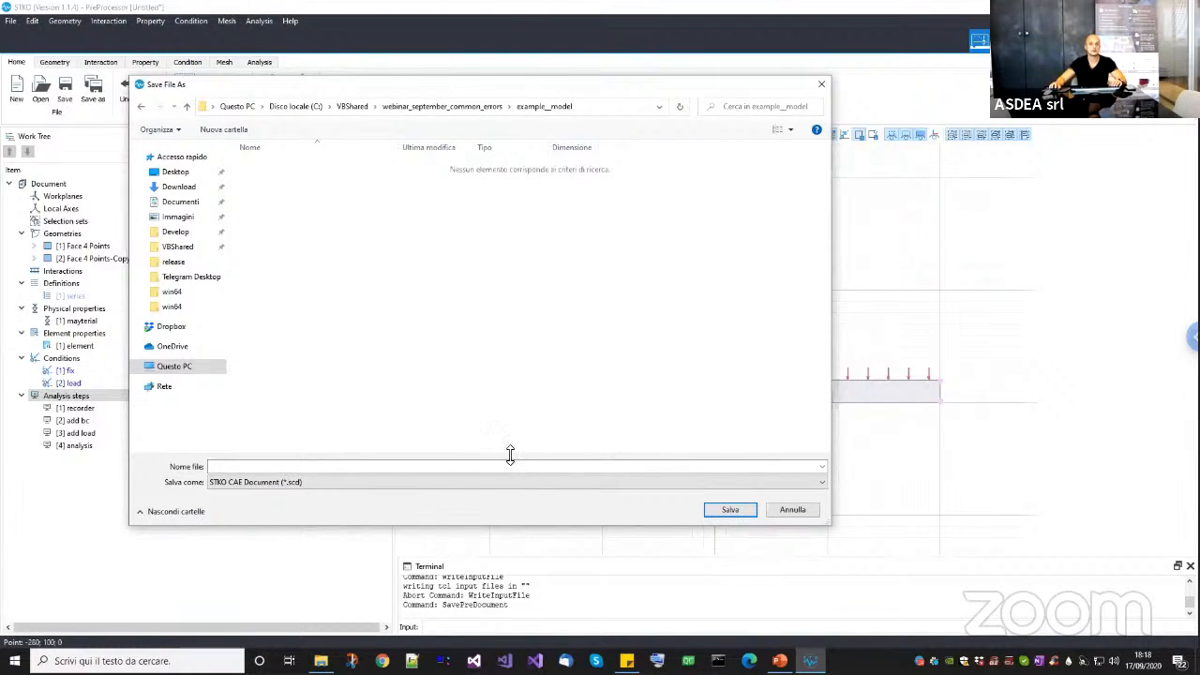
pyautogui.click(510, 466)
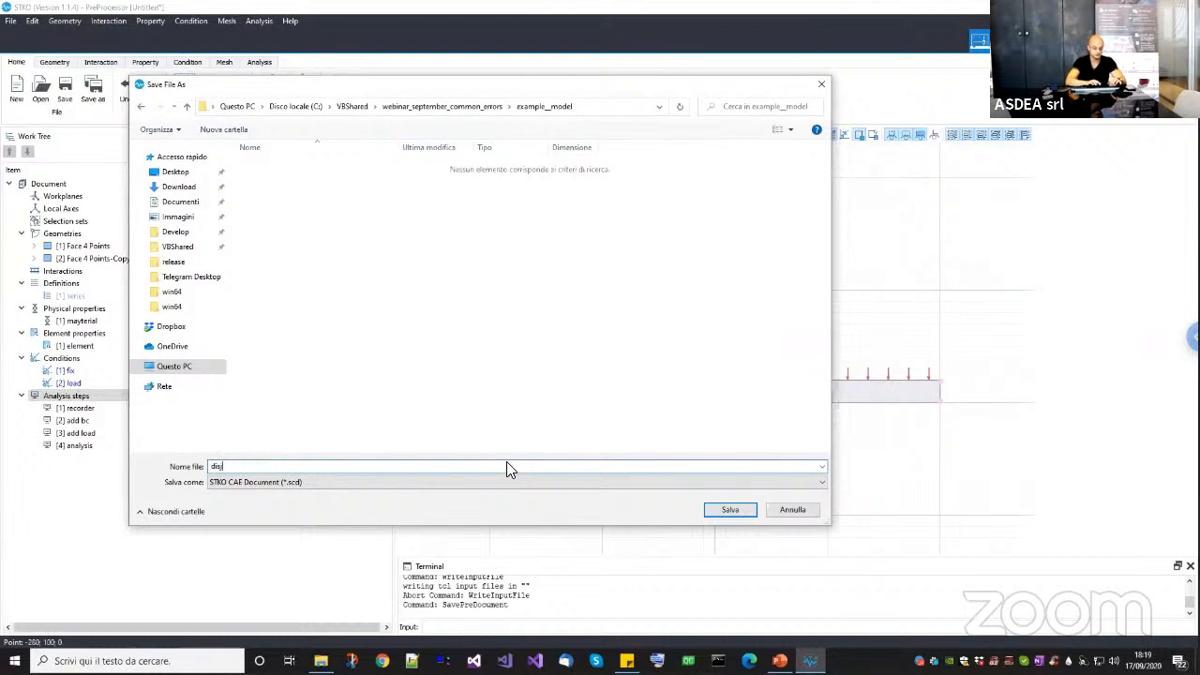
pyautogui.click(737, 509)
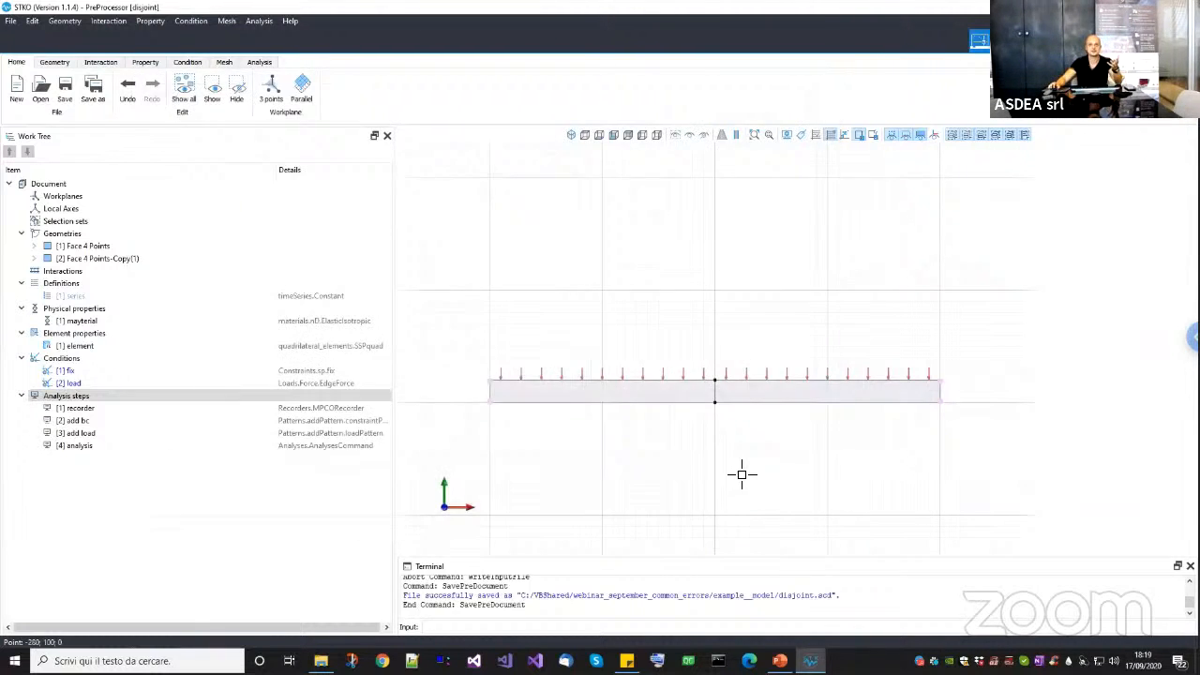
# Try to write the solver input files of the unmeshed model into the example__model folder.
pyautogui.scroll(2, 688, 403)
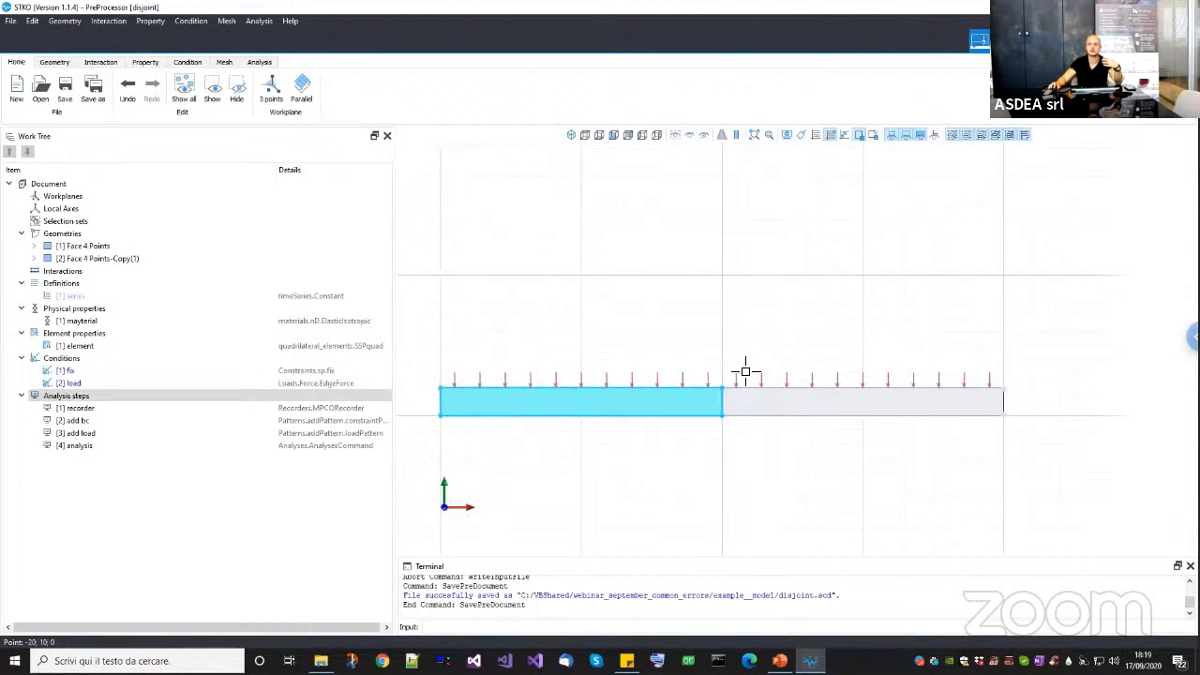
pyautogui.scroll(-1, 746, 375)
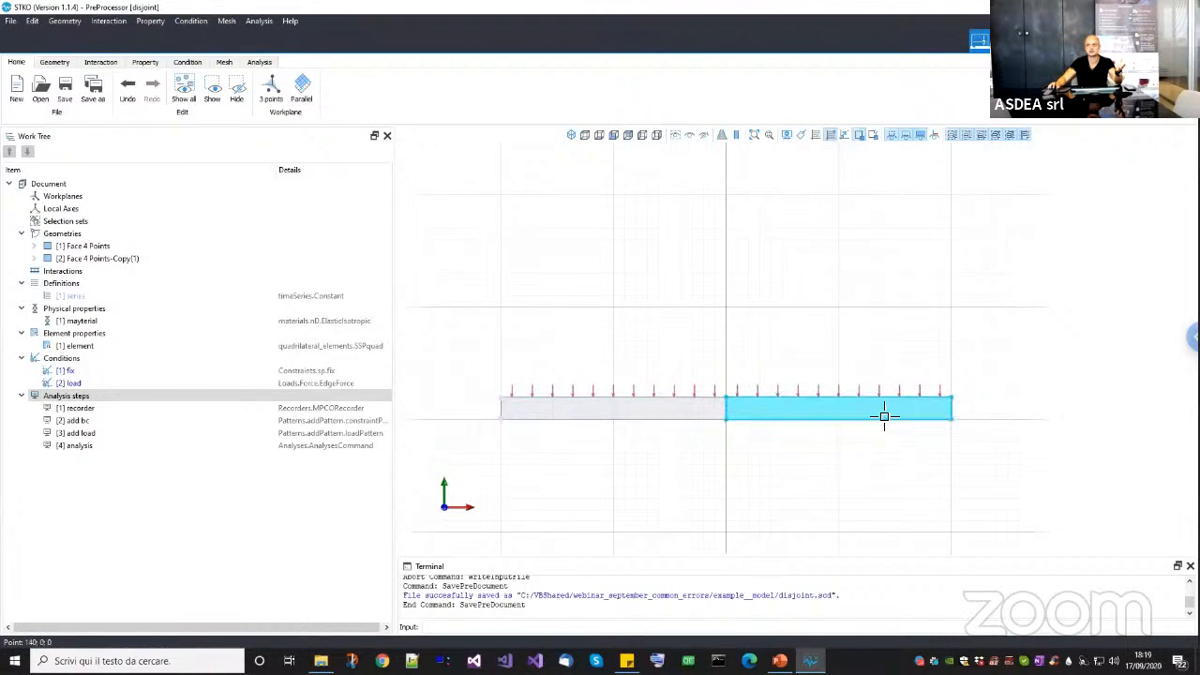
pyautogui.scroll(-1, 740, 460)
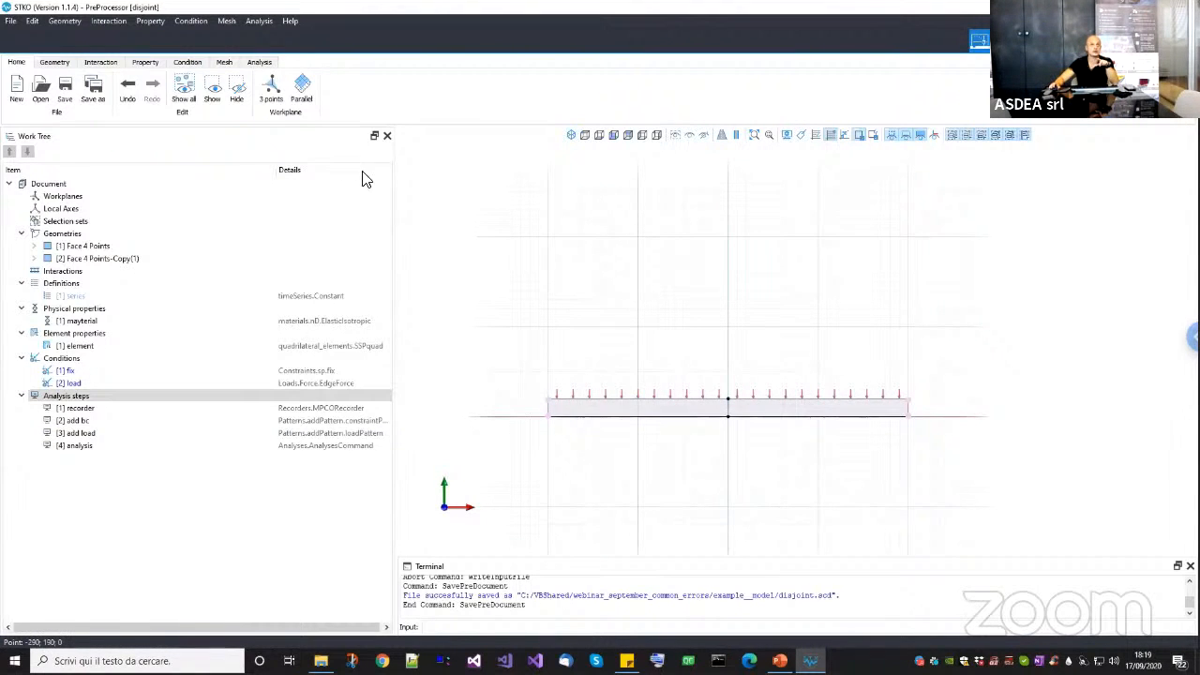
pyautogui.click(259, 62)
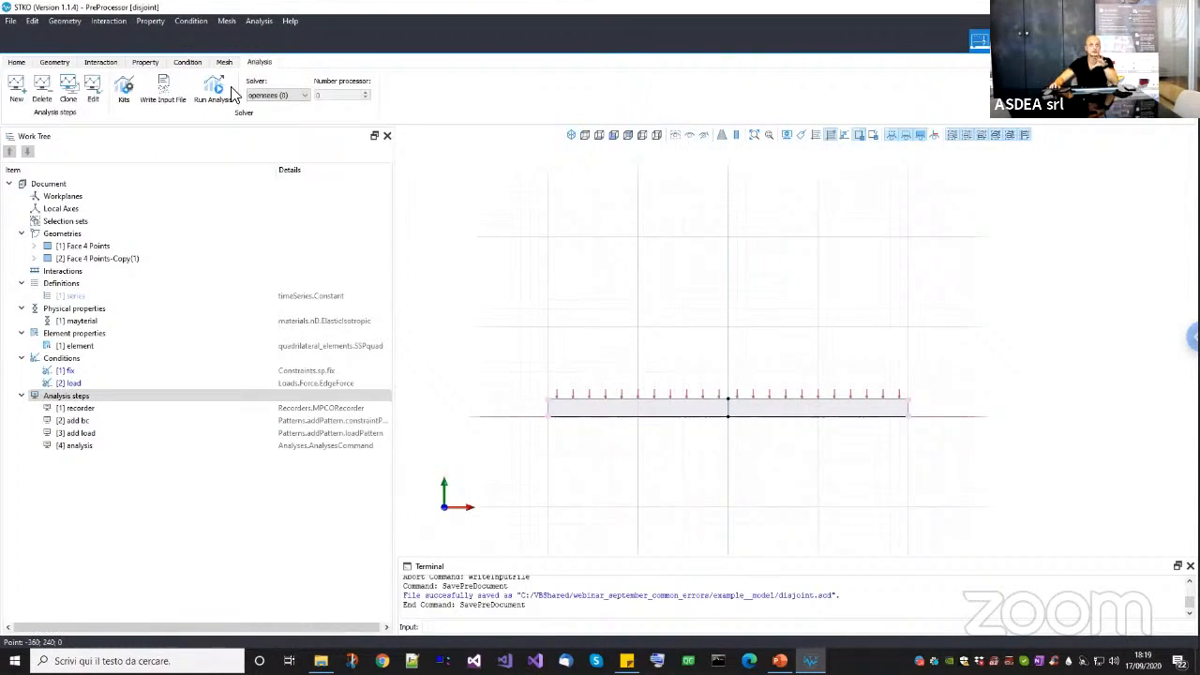
pyautogui.click(224, 62)
pyautogui.click(259, 62)
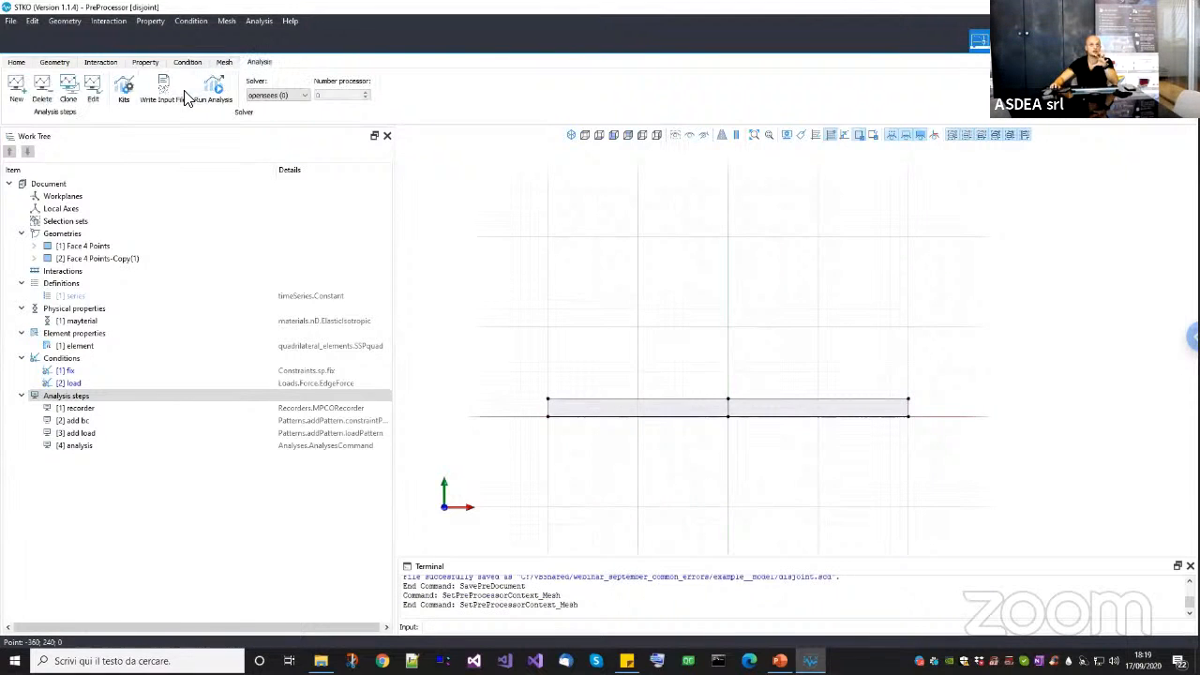
pyautogui.click(184, 97)
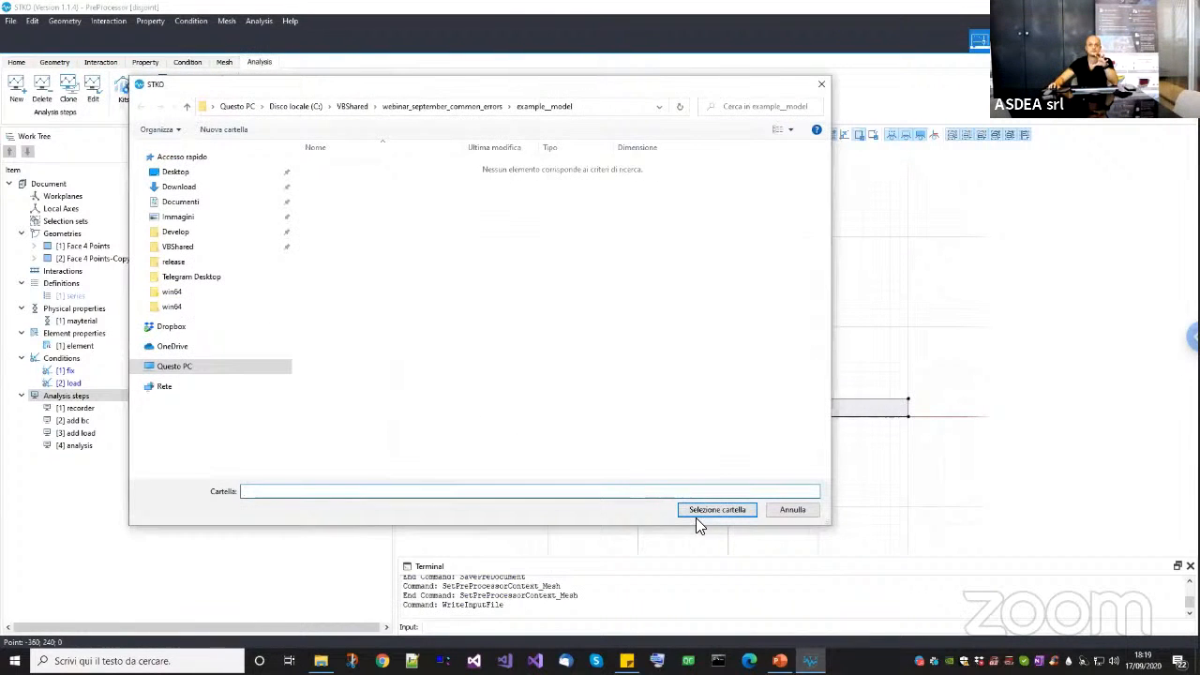
pyautogui.click(699, 509)
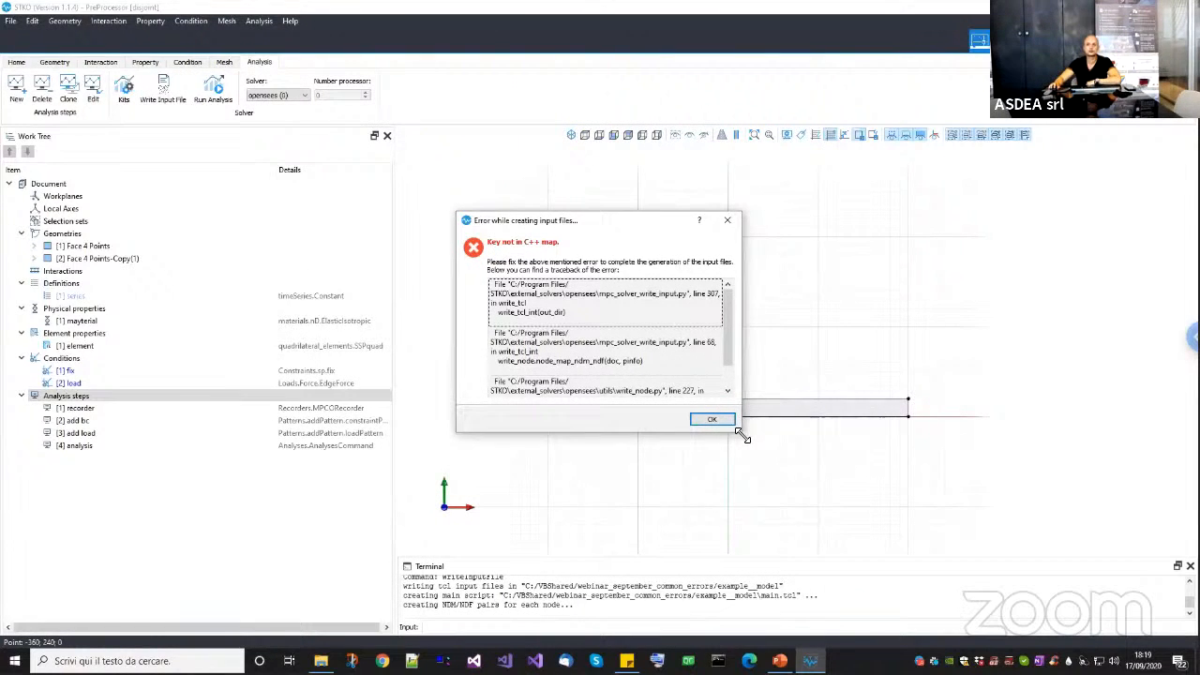
# Enlarge the input-file error dialog, examine each entry of its traceback, and dismiss it.
pyautogui.moveTo(740, 432); pyautogui.dragTo(803, 493)
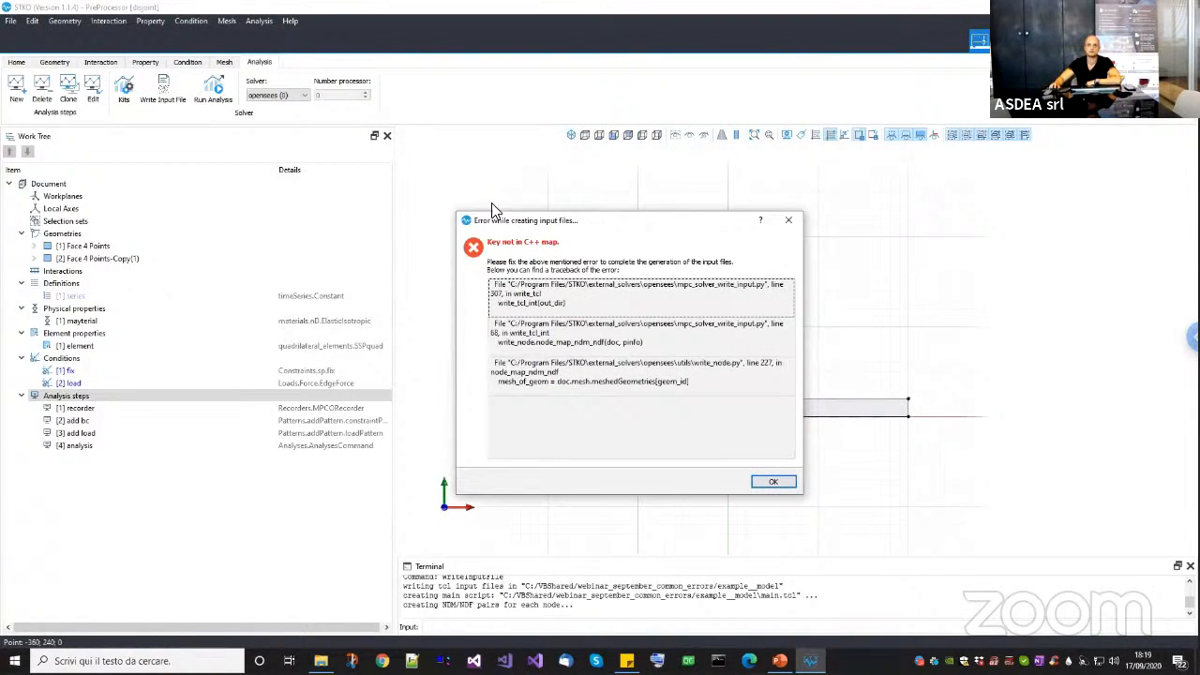
pyautogui.moveTo(665, 231); pyautogui.dragTo(685, 231)
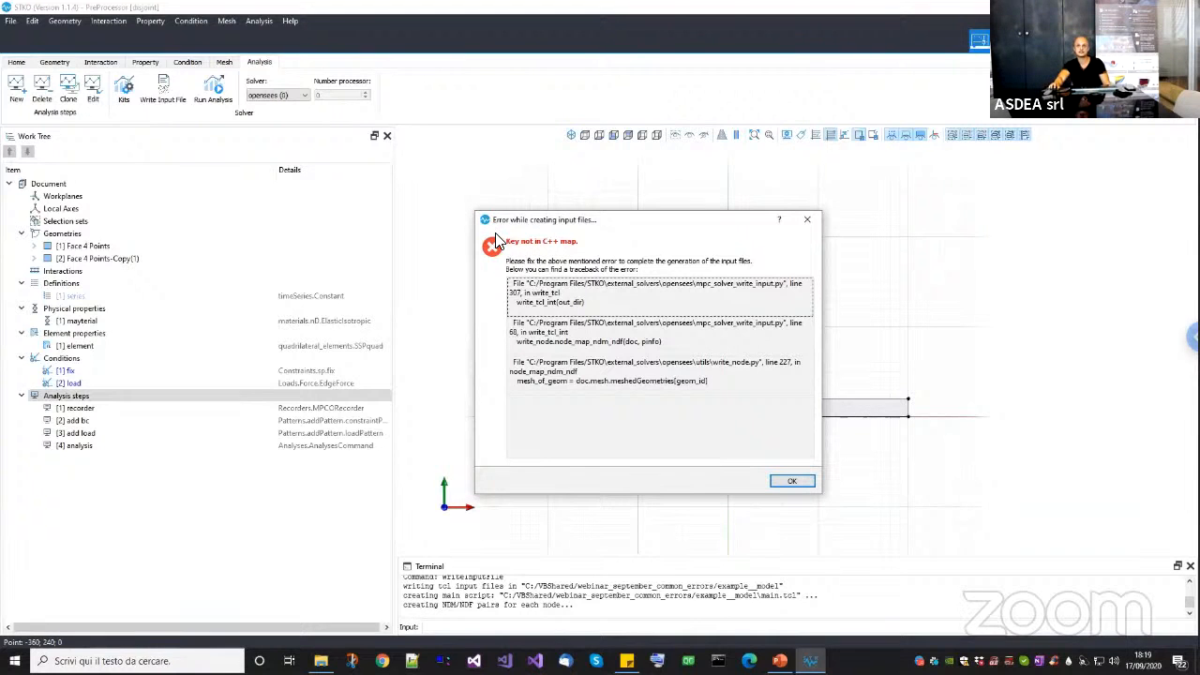
pyautogui.click(540, 301)
pyautogui.click(551, 338)
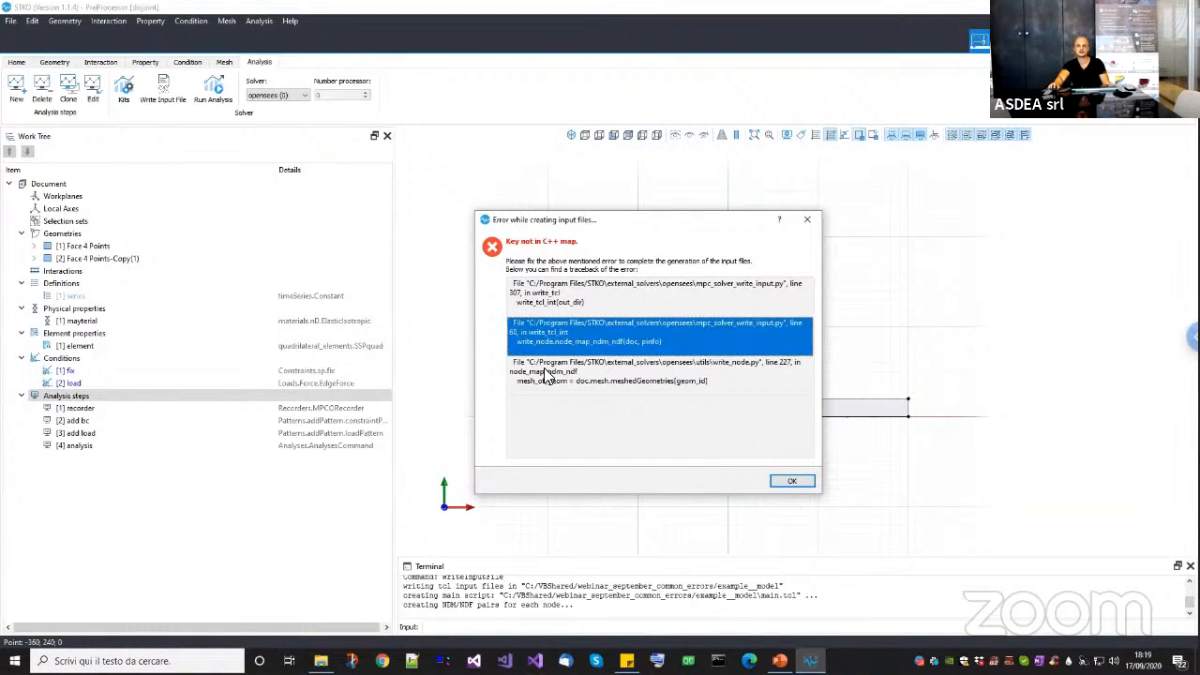
pyautogui.click(548, 375)
pyautogui.click(565, 302)
pyautogui.click(564, 332)
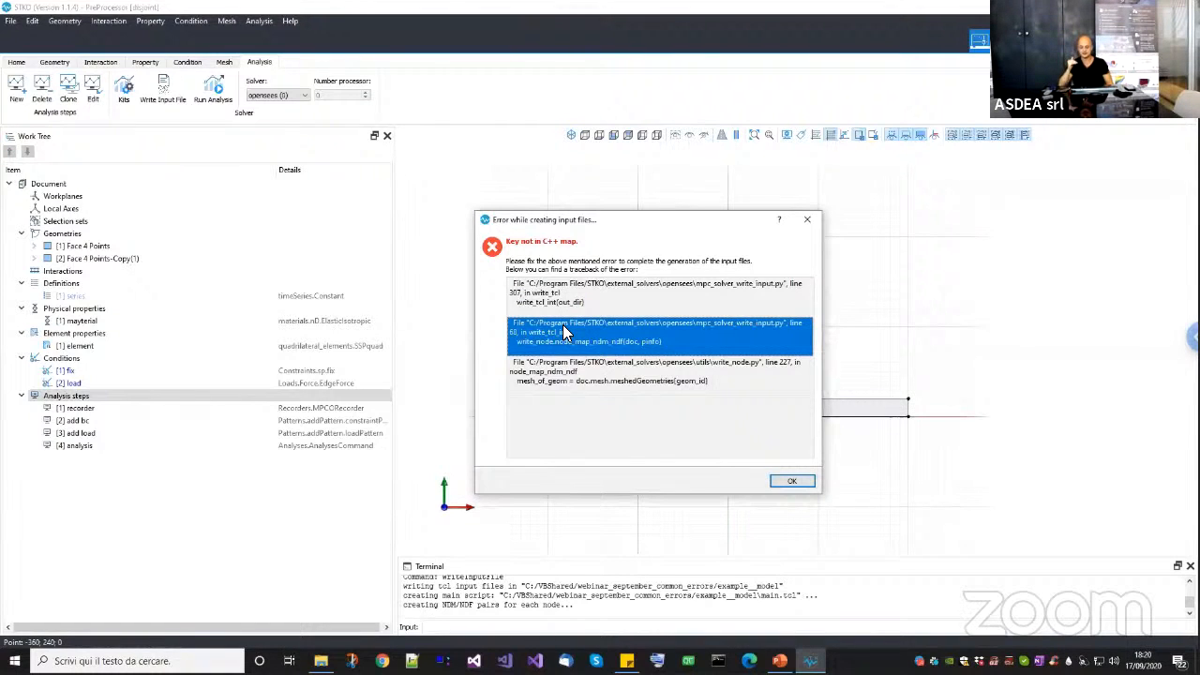
pyautogui.click(568, 379)
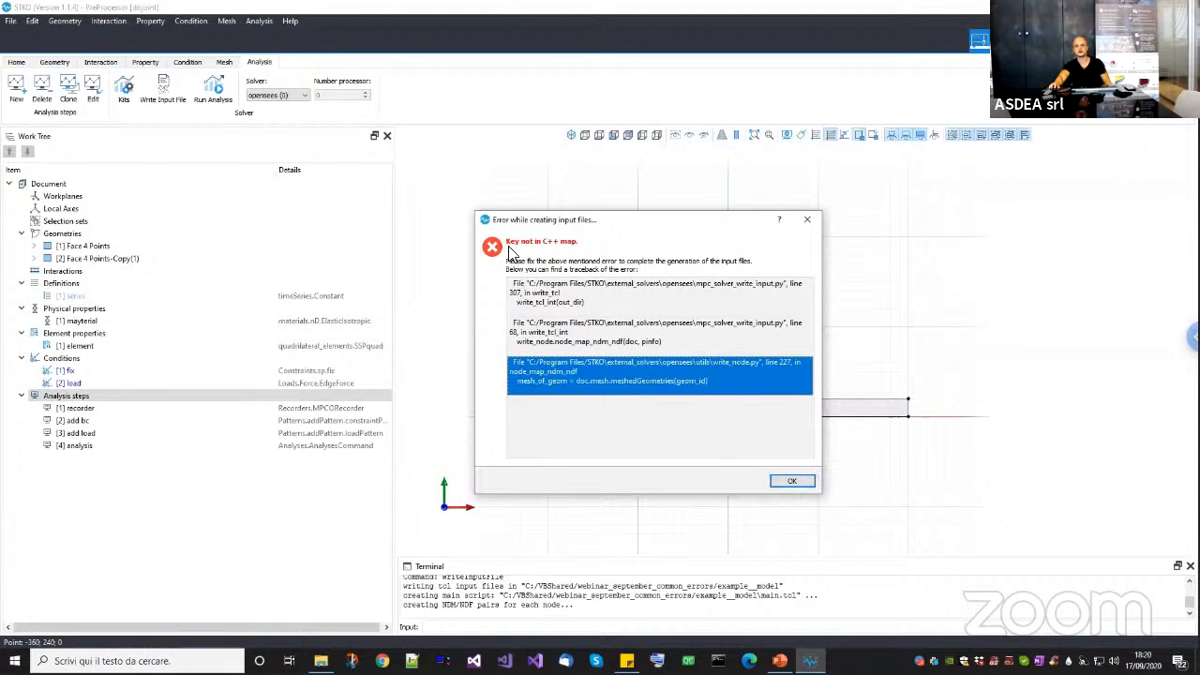
pyautogui.click(792, 482)
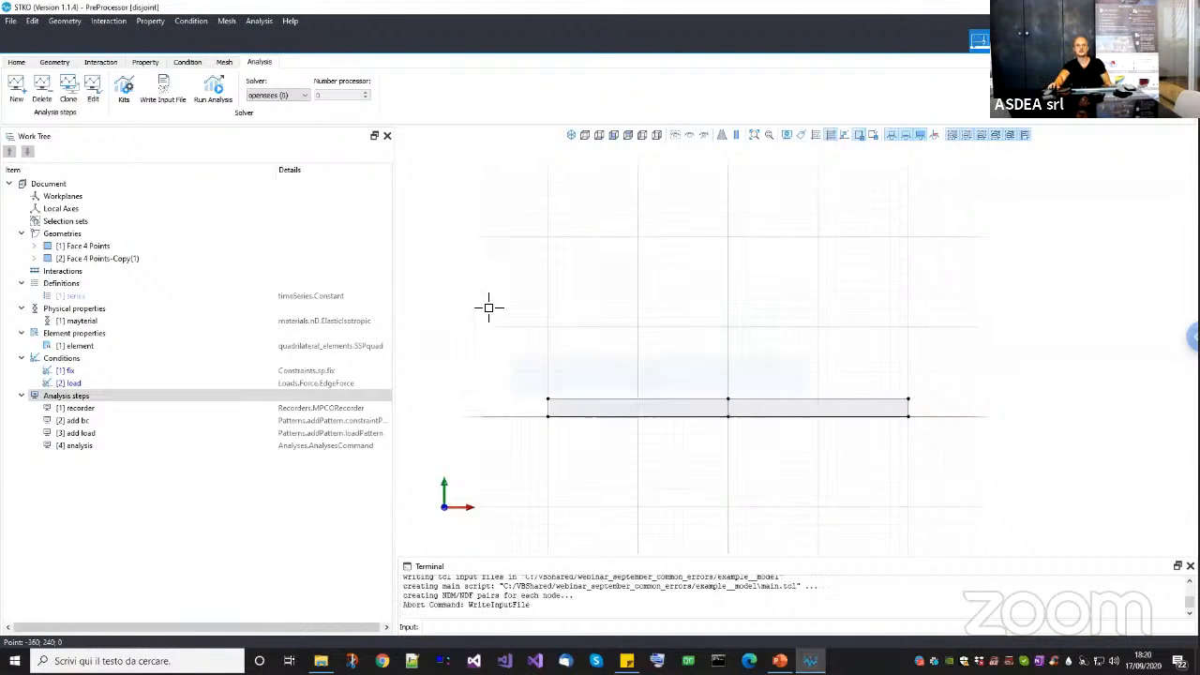
# Set the global edge seed of the whole geometry to Uniform by size with a size of 5.
pyautogui.click(225, 63)
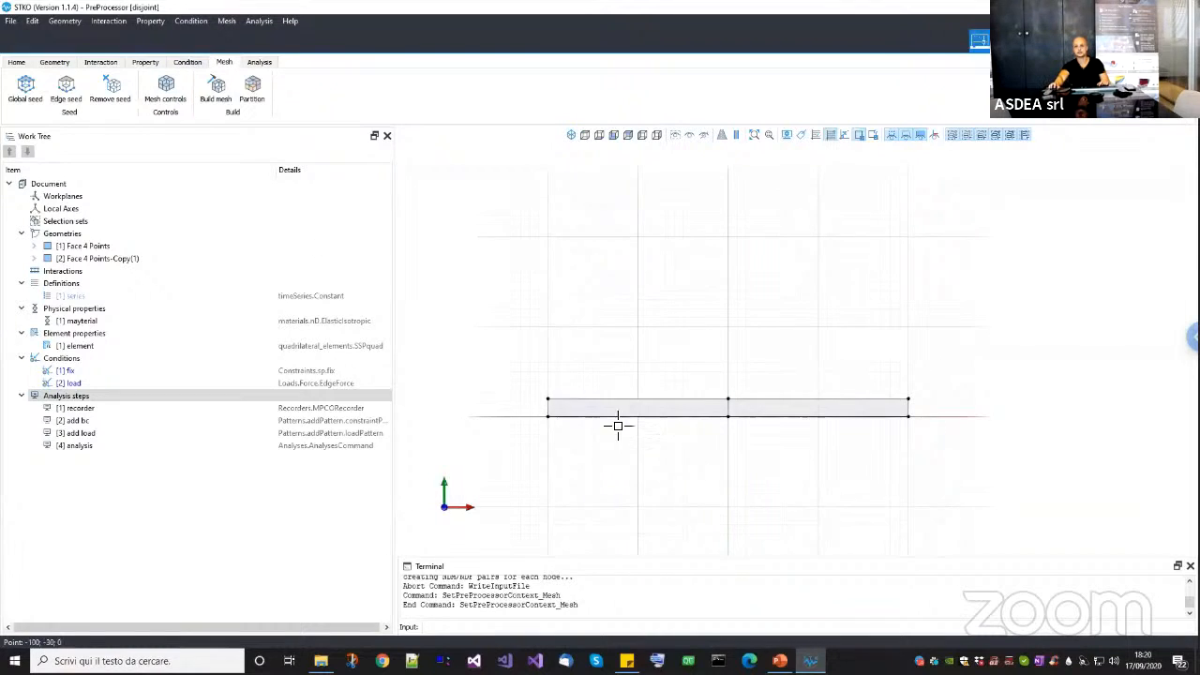
pyautogui.scroll(3, 615, 422)
pyautogui.scroll(-3, 880, 425)
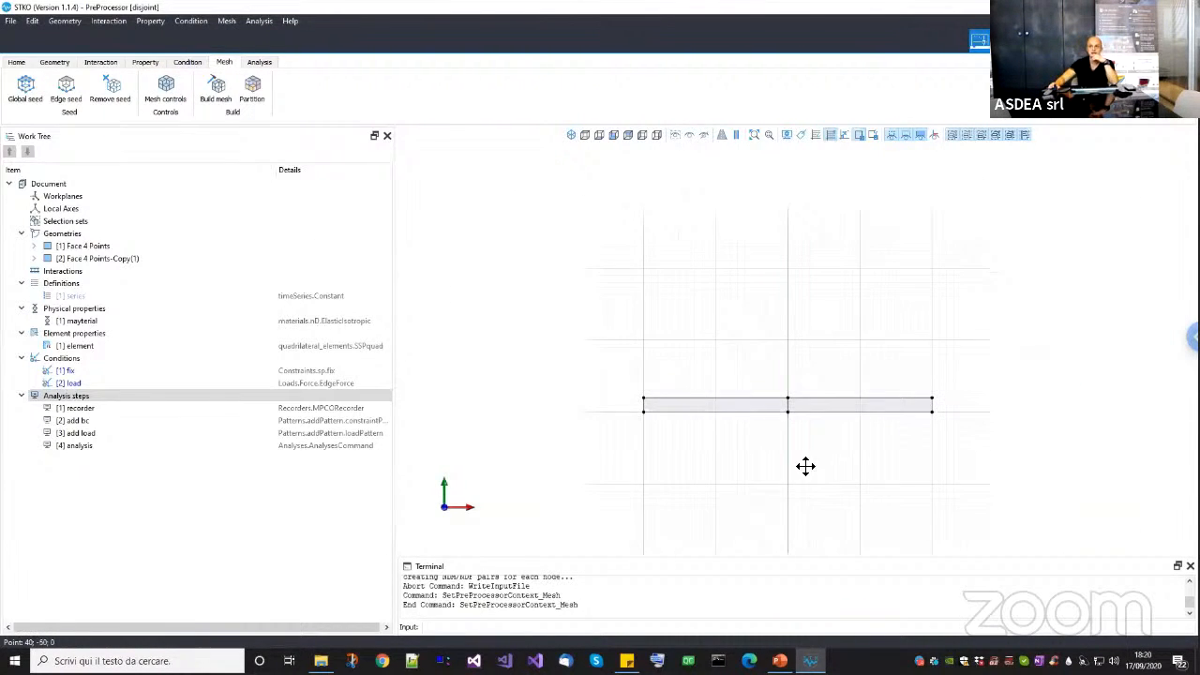
pyautogui.moveTo(806, 466); pyautogui.dragTo(796, 469, button='middle')
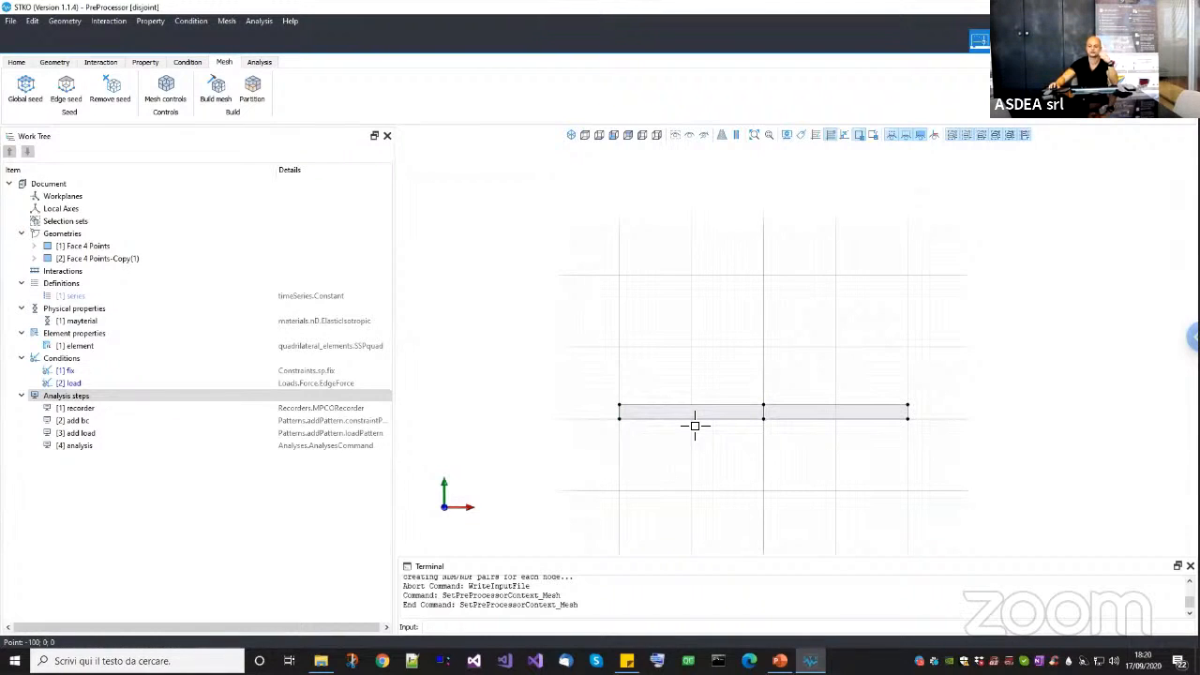
pyautogui.click(25, 86)
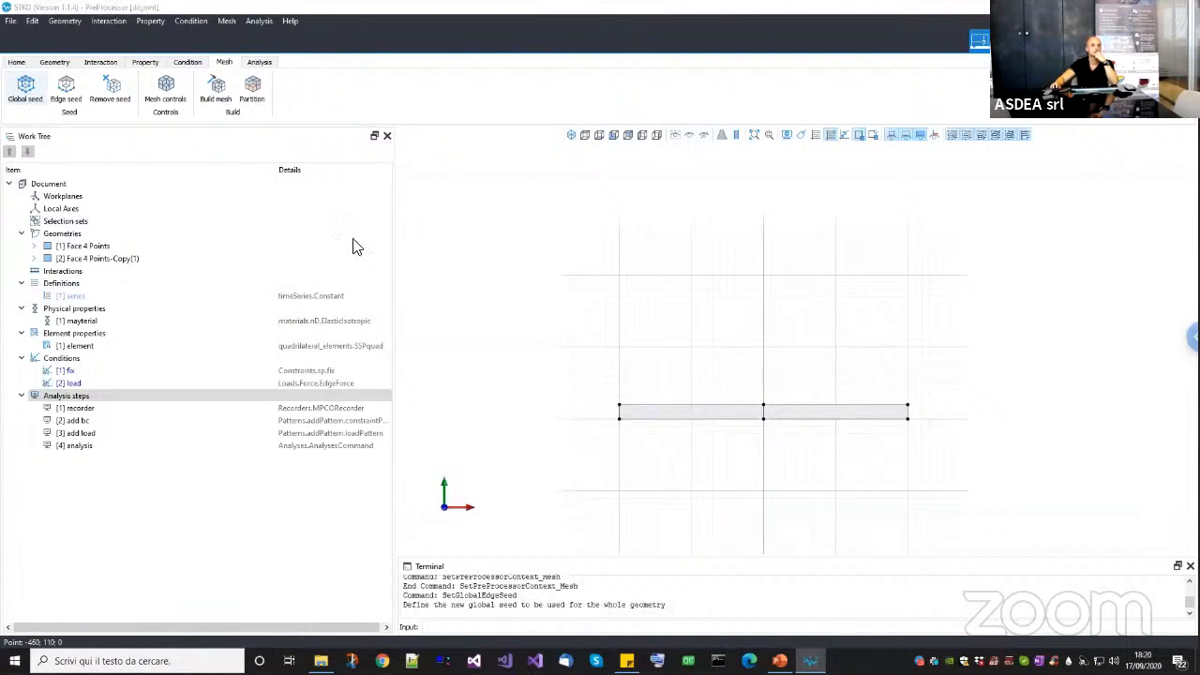
pyautogui.click(623, 315)
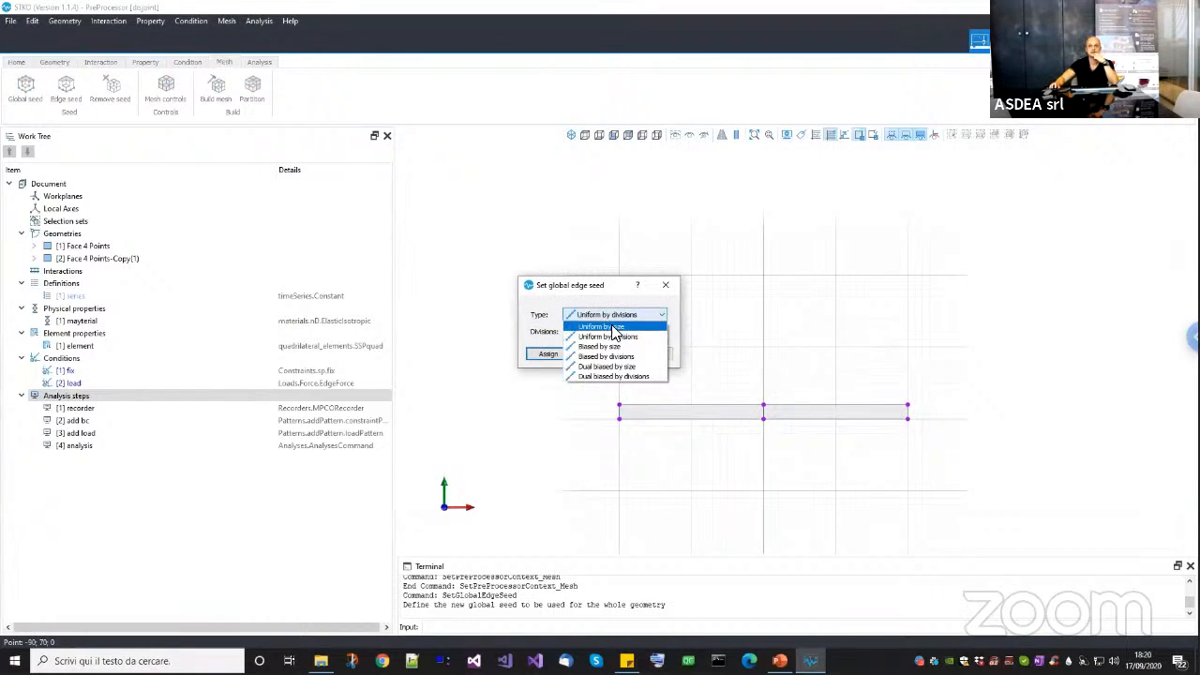
pyautogui.click(614, 328)
pyautogui.moveTo(499, 332); pyautogui.dragTo(490, 336)
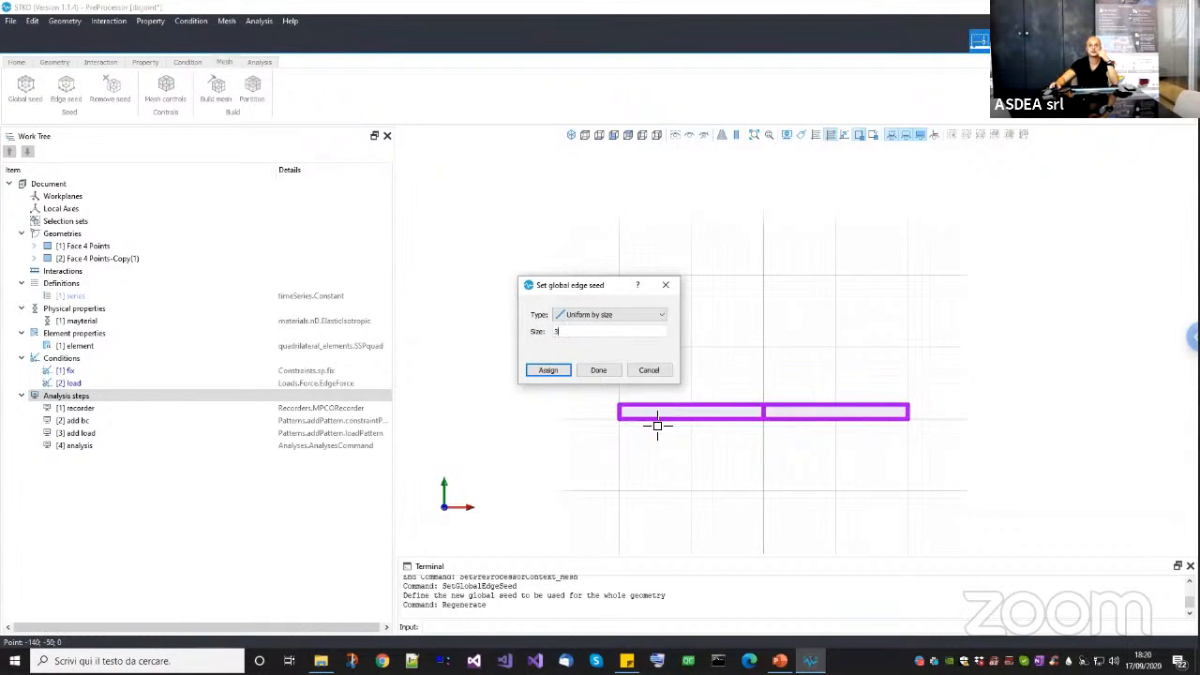
pyautogui.scroll(3, 667, 482)
pyautogui.click(517, 332)
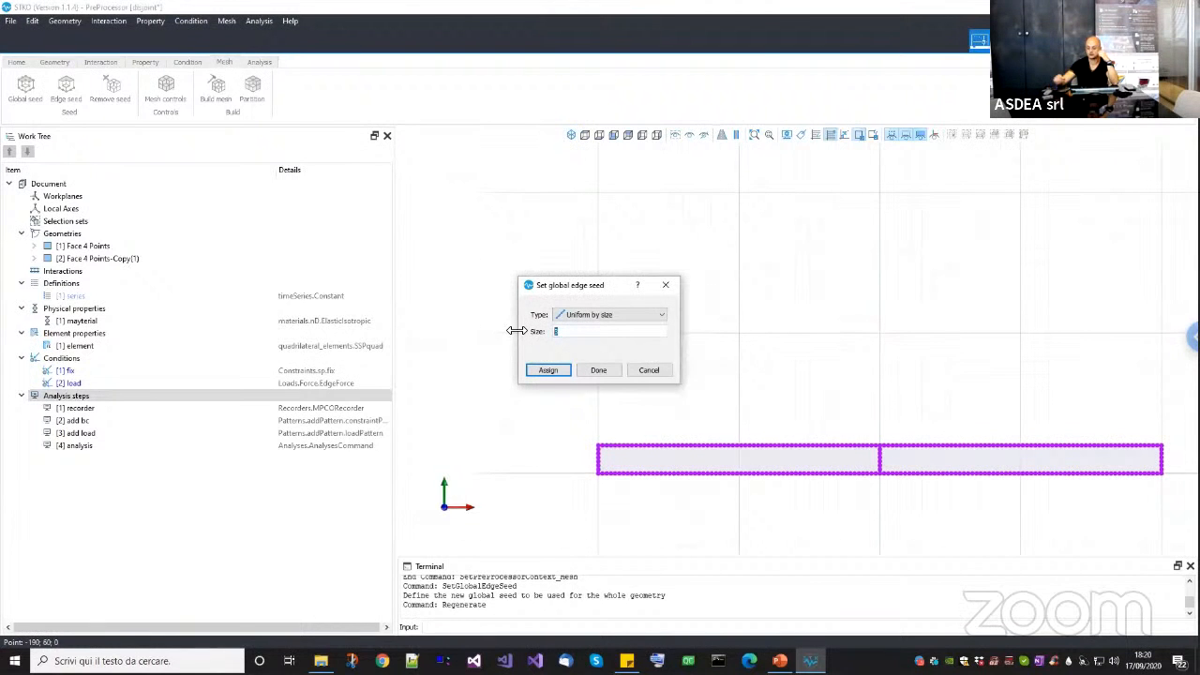
pyautogui.write('5')
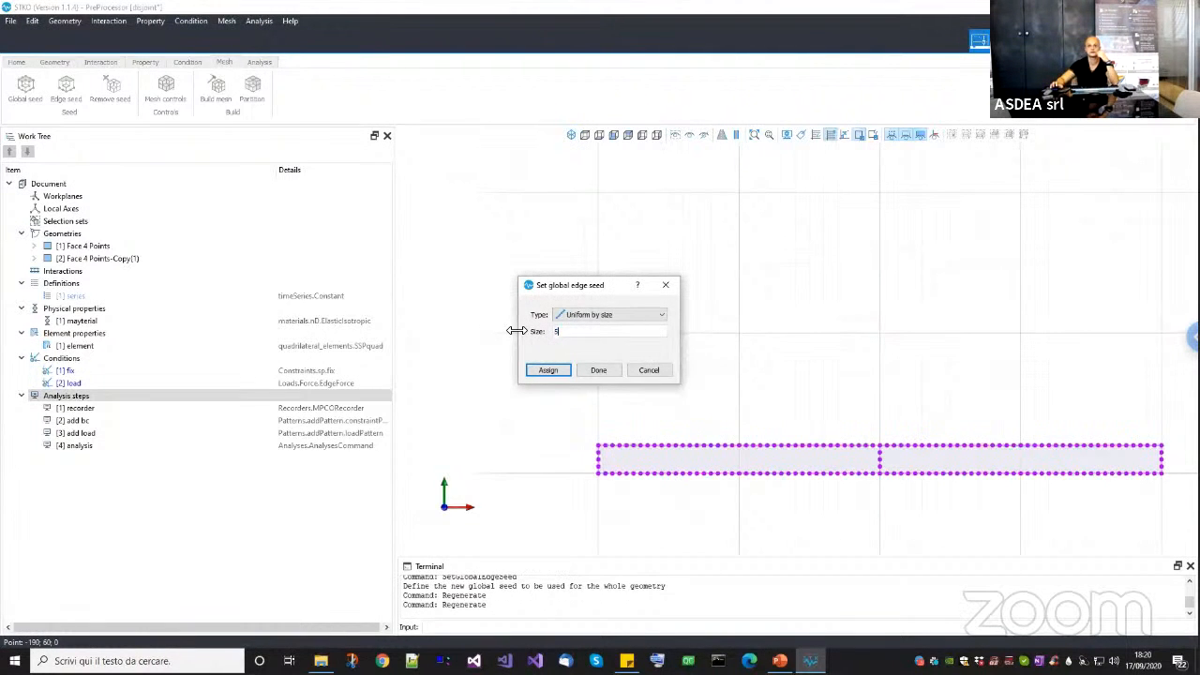
pyautogui.click(597, 370)
# Assign structured quad mesh controls to both faces and finish the mesh controls.
pyautogui.click(165, 99)
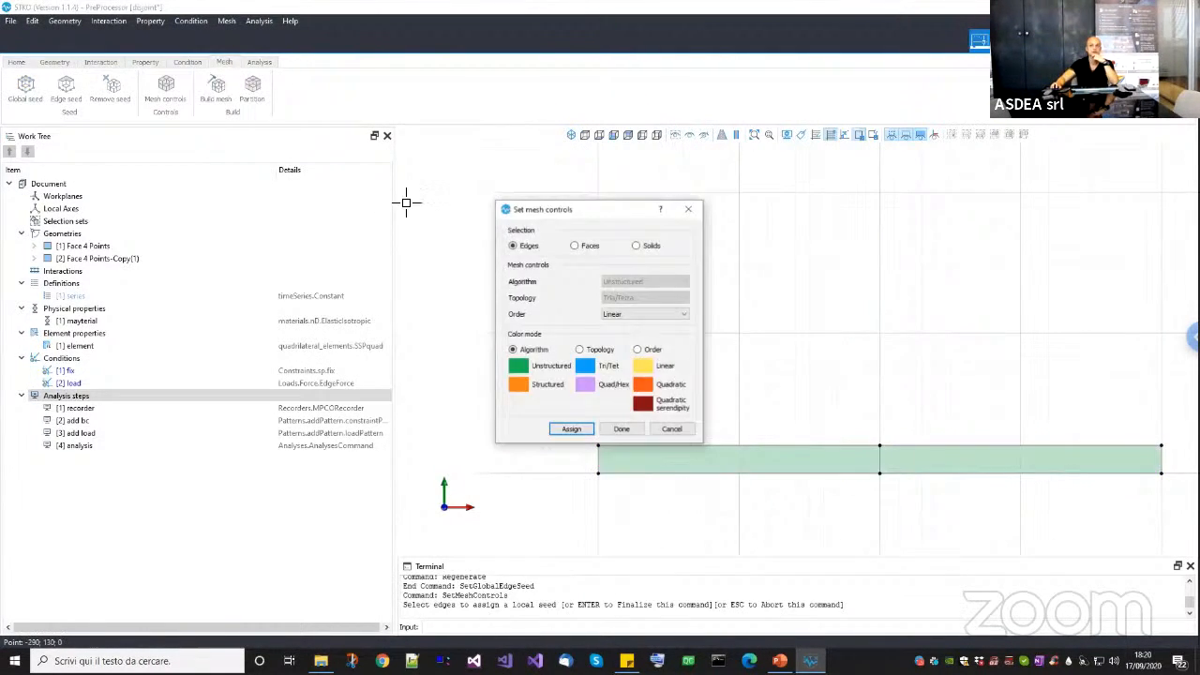
pyautogui.click(575, 246)
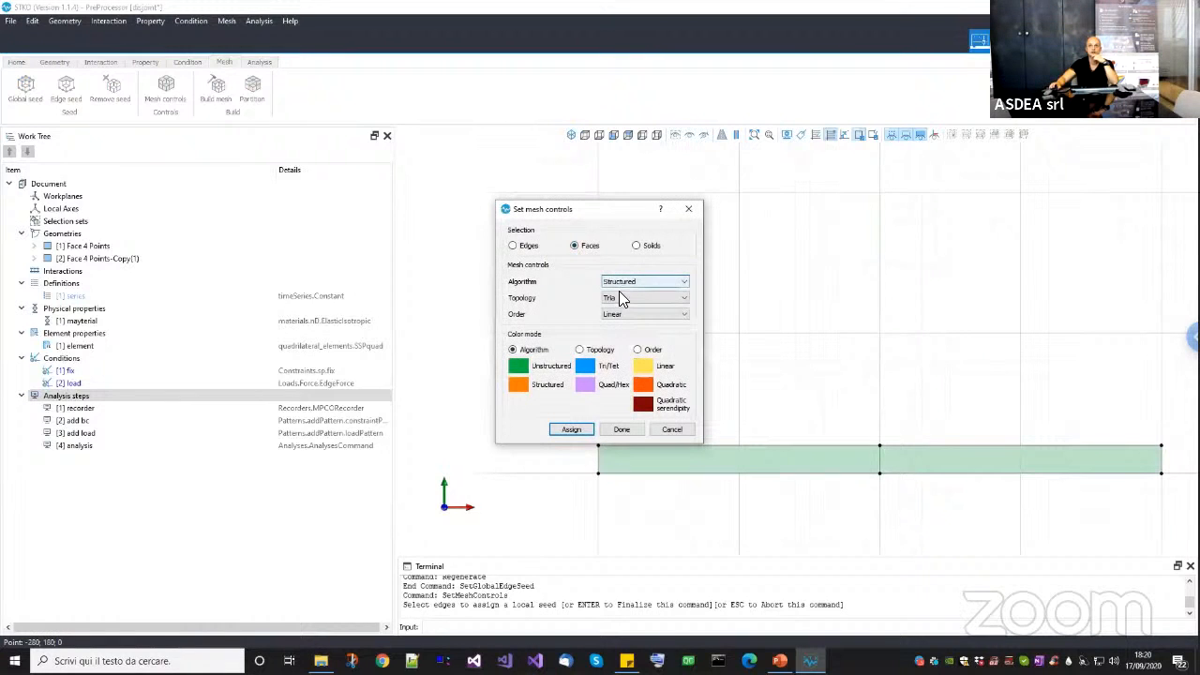
pyautogui.scroll(-1, 620, 294)
pyautogui.scroll(-1, 625, 278)
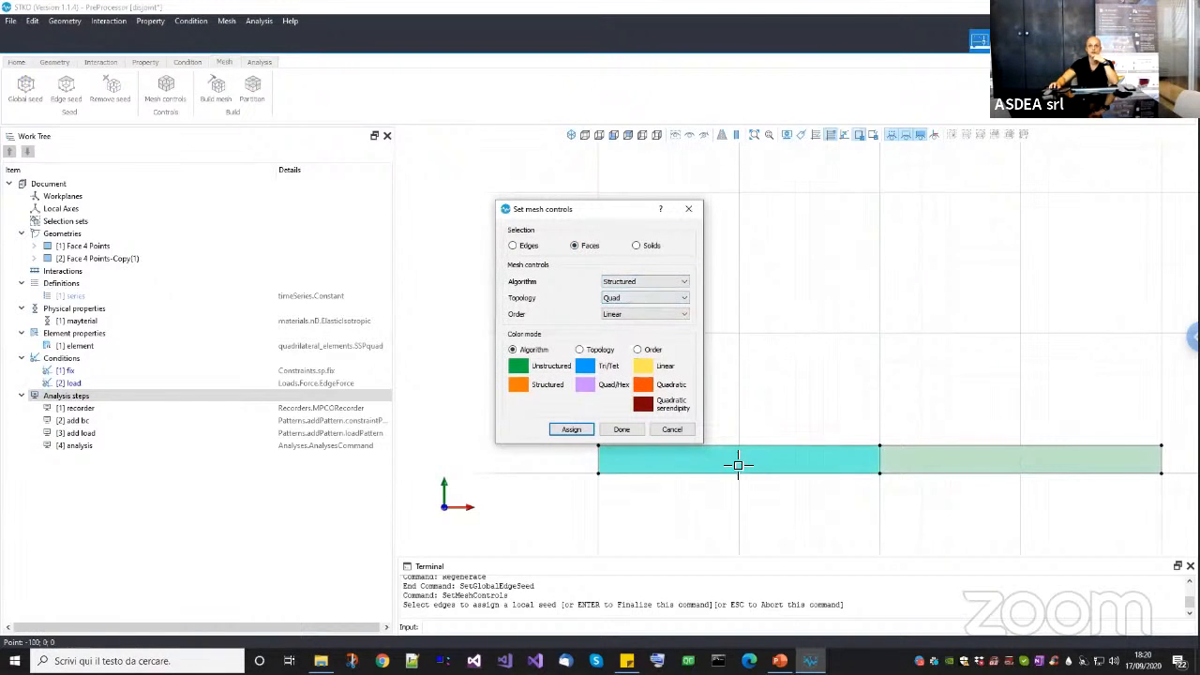
pyautogui.click(848, 471)
pyautogui.click(907, 471)
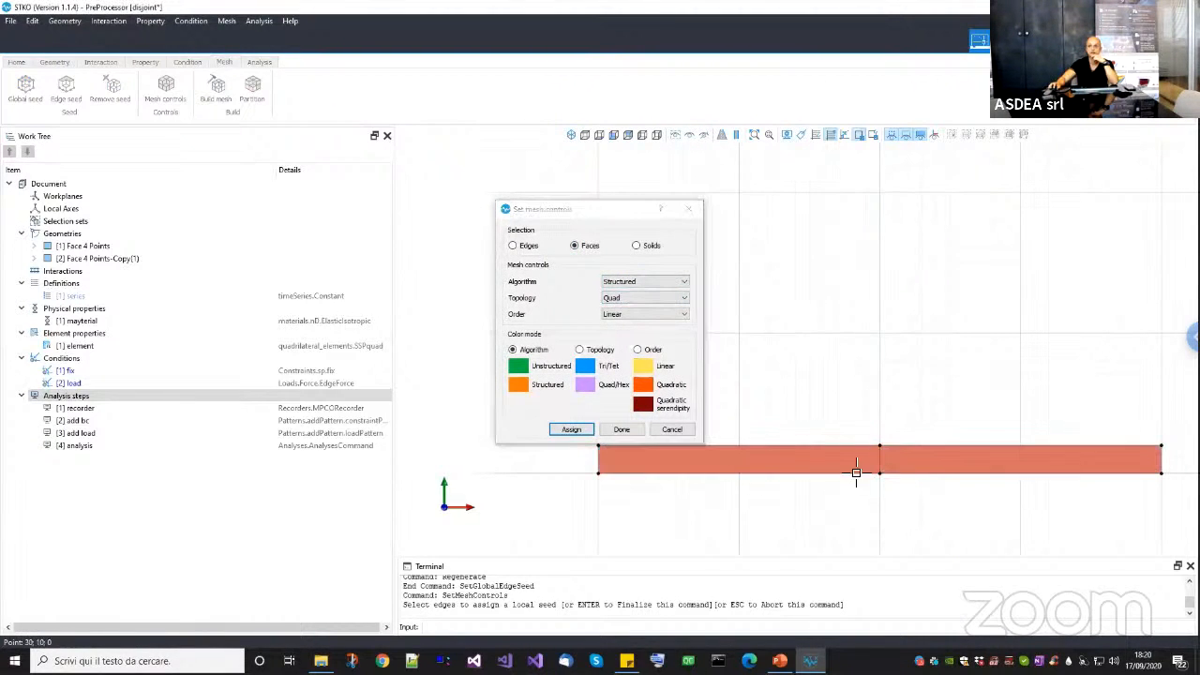
pyautogui.click(572, 429)
pyautogui.click(621, 430)
# Build the mesh of the two faces and save the document.
pyautogui.click(218, 94)
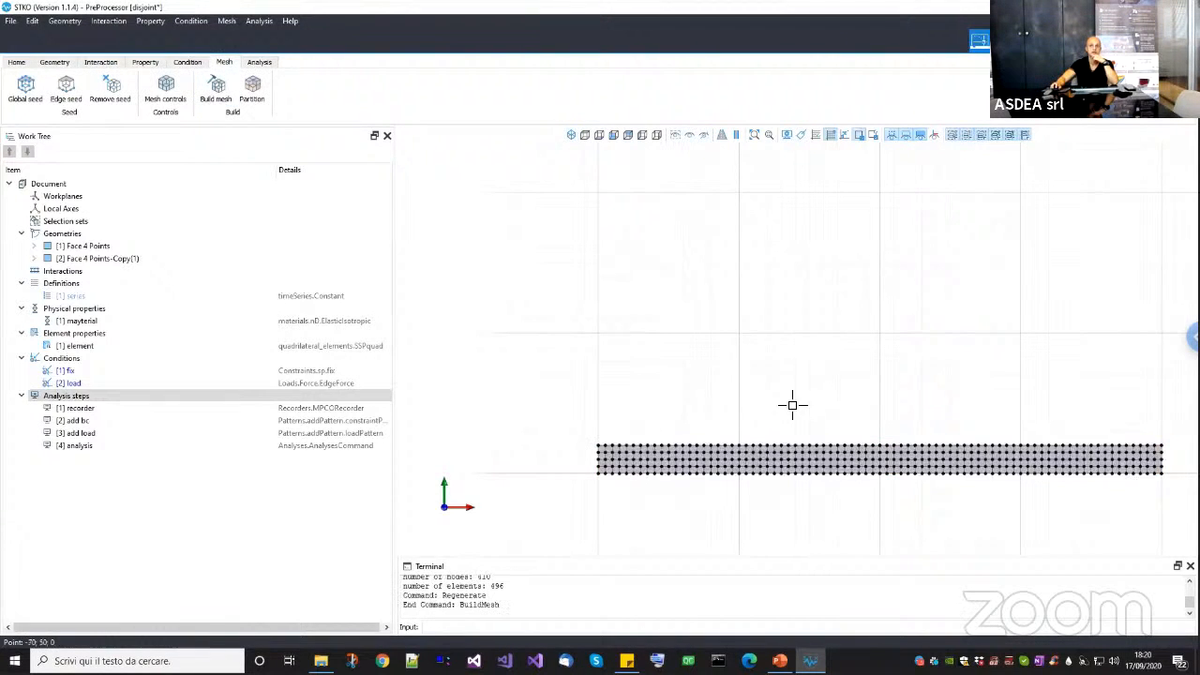
pyautogui.scroll(-2, 678, 357)
pyautogui.scroll(1, 696, 380)
pyautogui.hotkey('ctrl', 's')
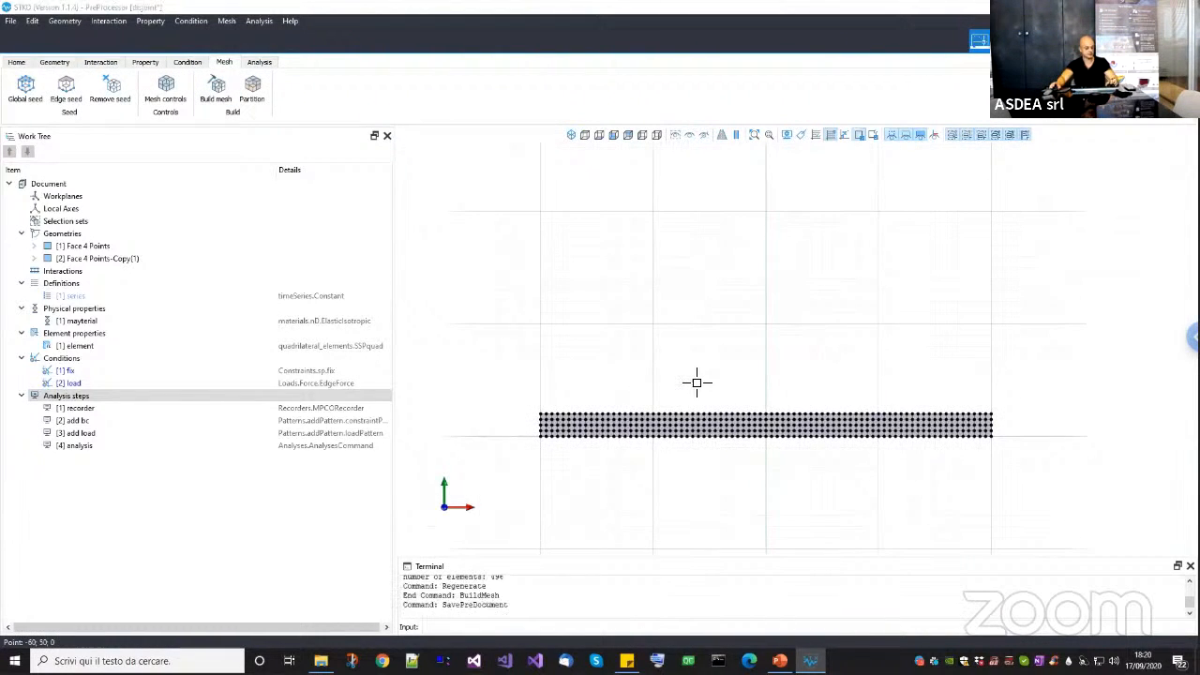
# Run the analysis with the opensees solver, using the example__model folder for its files.
pyautogui.click(260, 62)
pyautogui.click(216, 90)
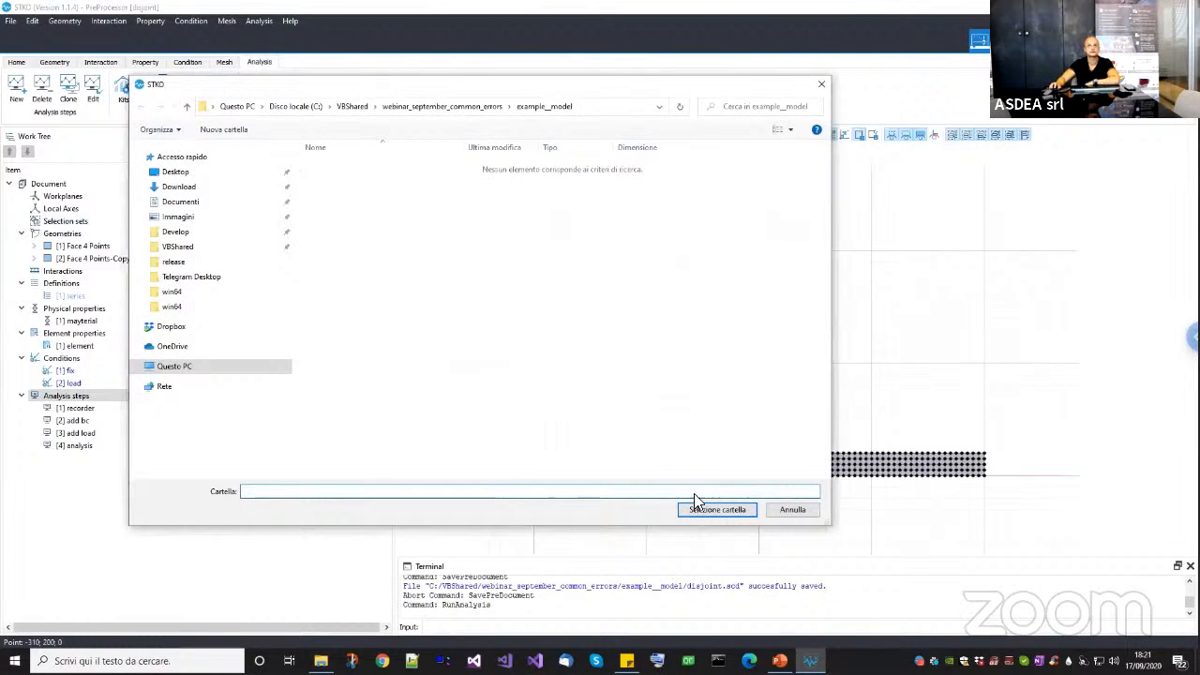
pyautogui.click(699, 506)
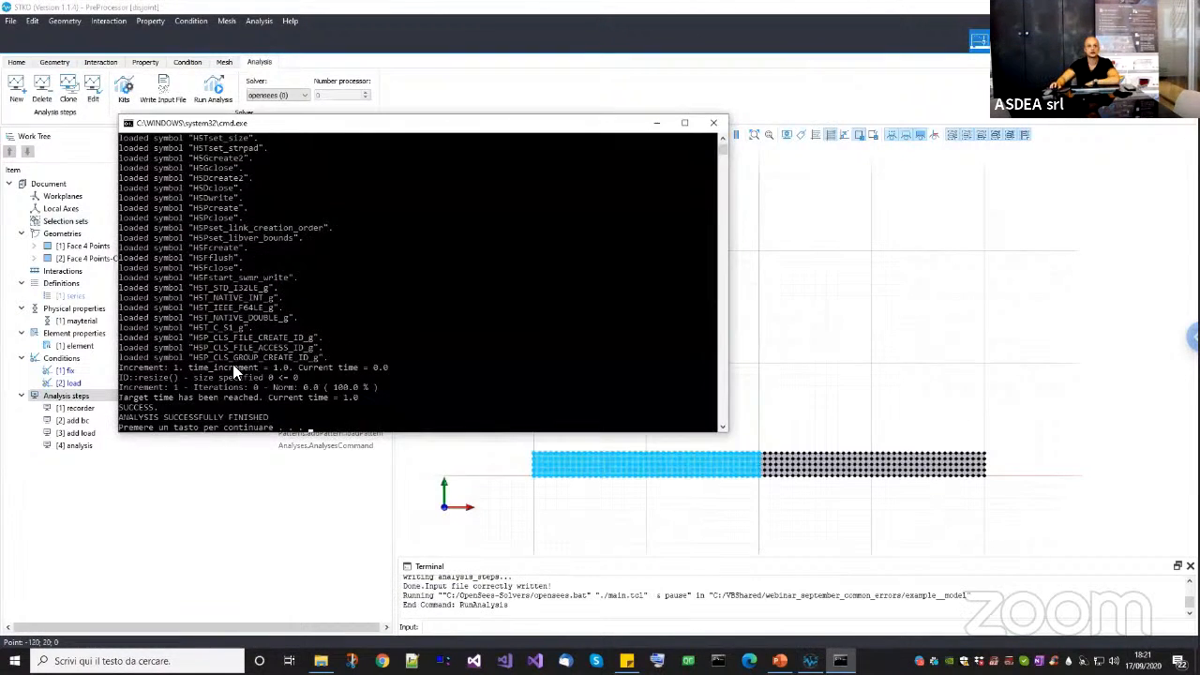
# Close the solver console, switch to the post-processor and open the result.mpco database from the example__model folder.
pyautogui.click(715, 124)
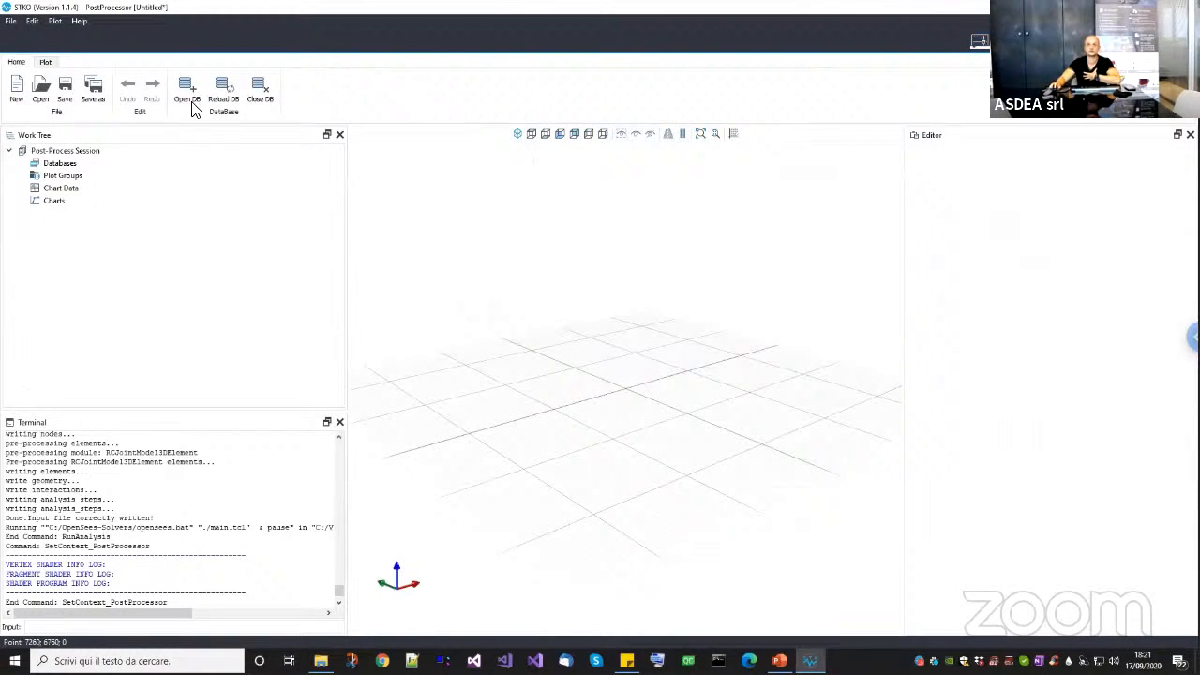
pyautogui.click(190, 103)
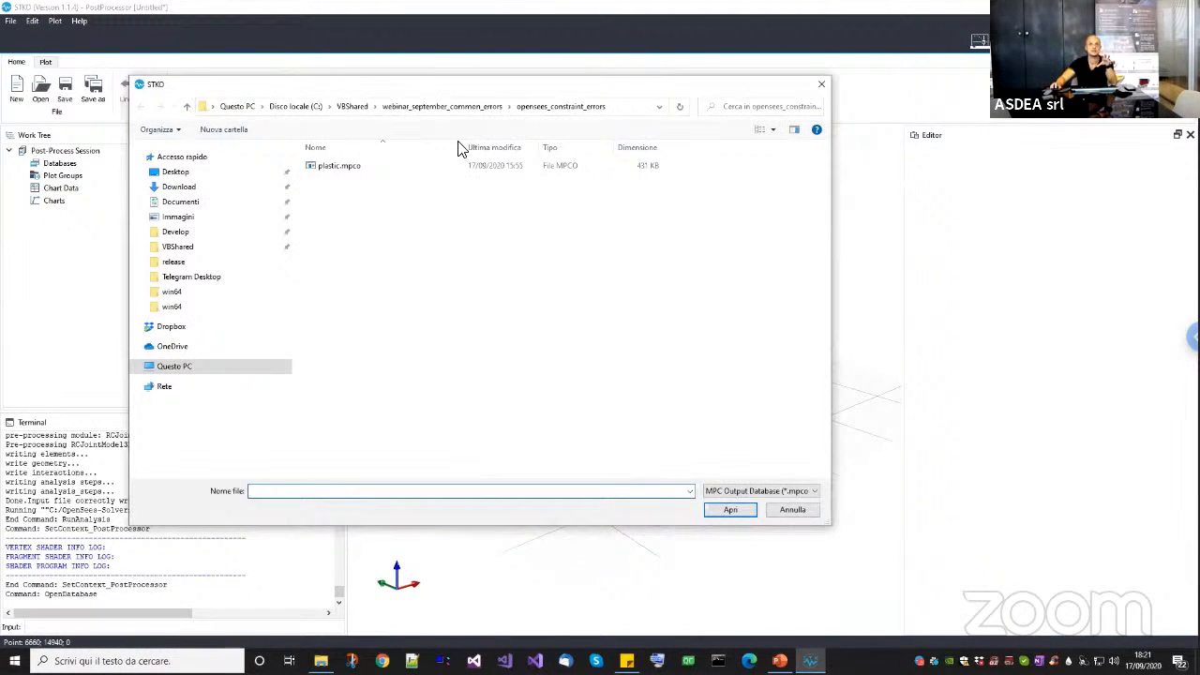
pyautogui.click(403, 108)
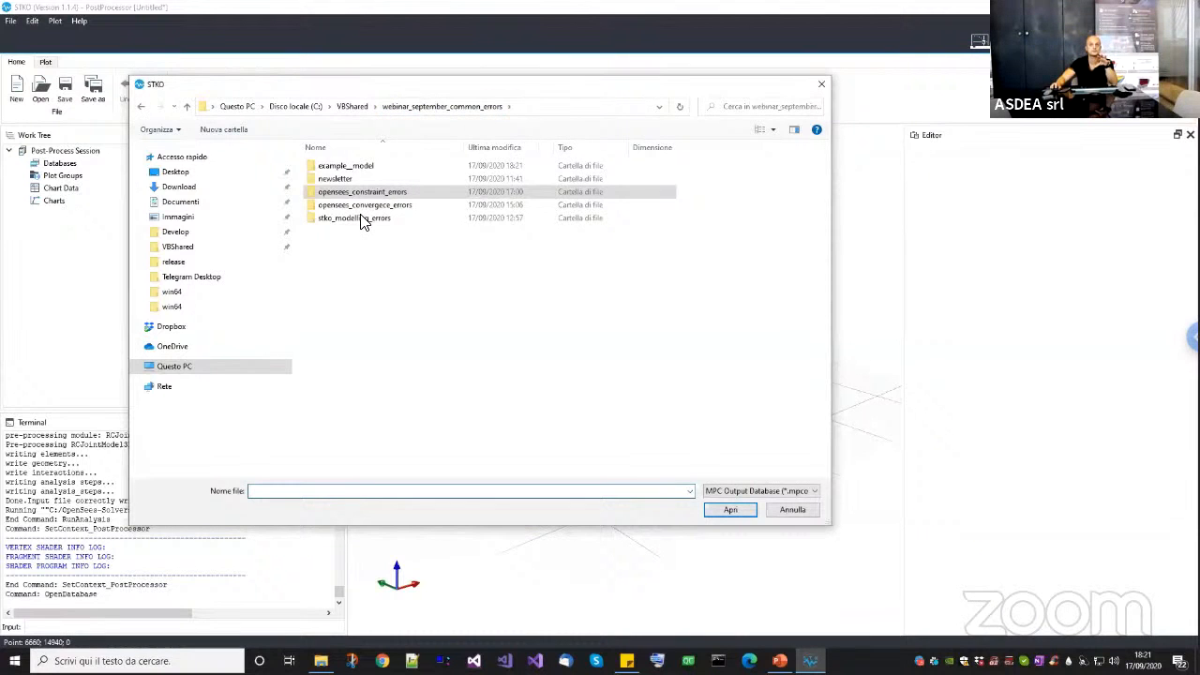
pyautogui.doubleClick(359, 167)
pyautogui.doubleClick(338, 166)
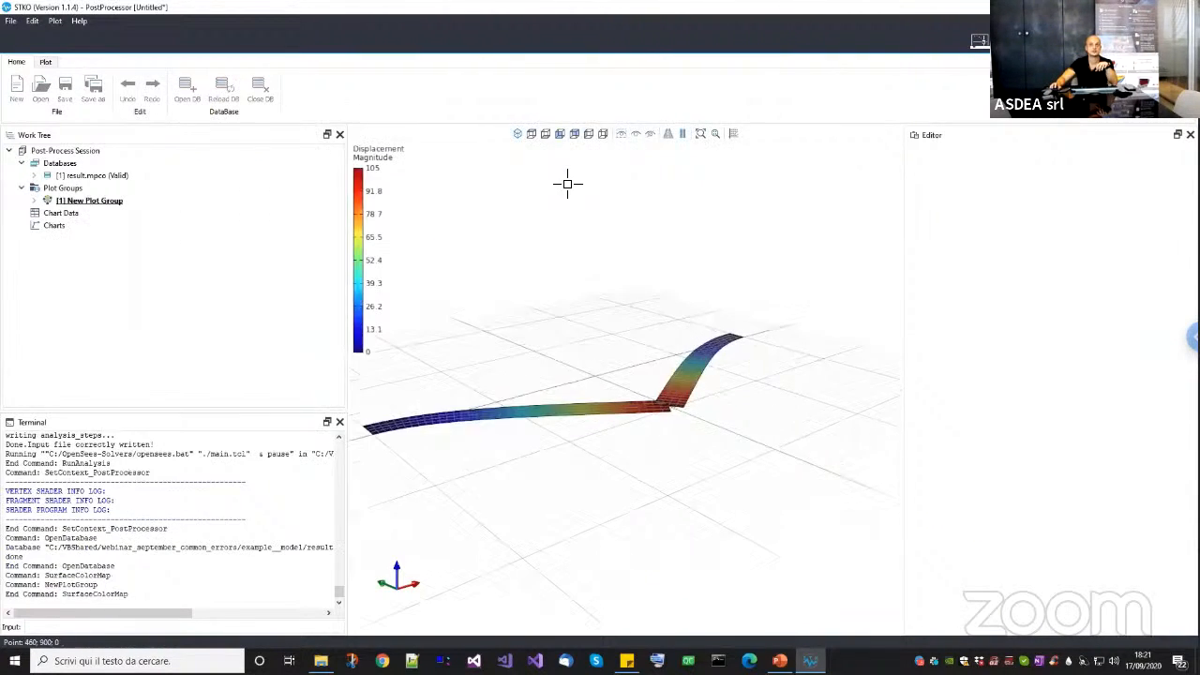
# Examine the displacement plot from above where the two faces meet, and compare it with the separate faces in the pre-processor.
pyautogui.click(532, 134)
pyautogui.moveTo(621, 338); pyautogui.dragTo(606, 333, button='middle')
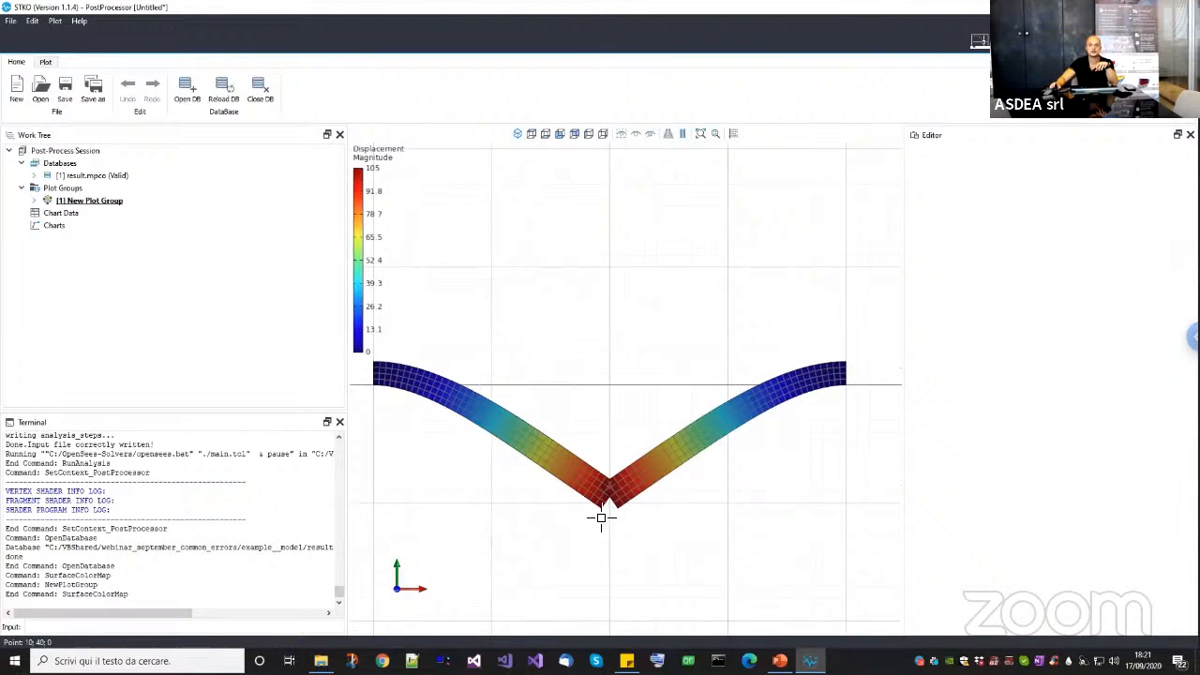
pyautogui.scroll(6, 613, 488)
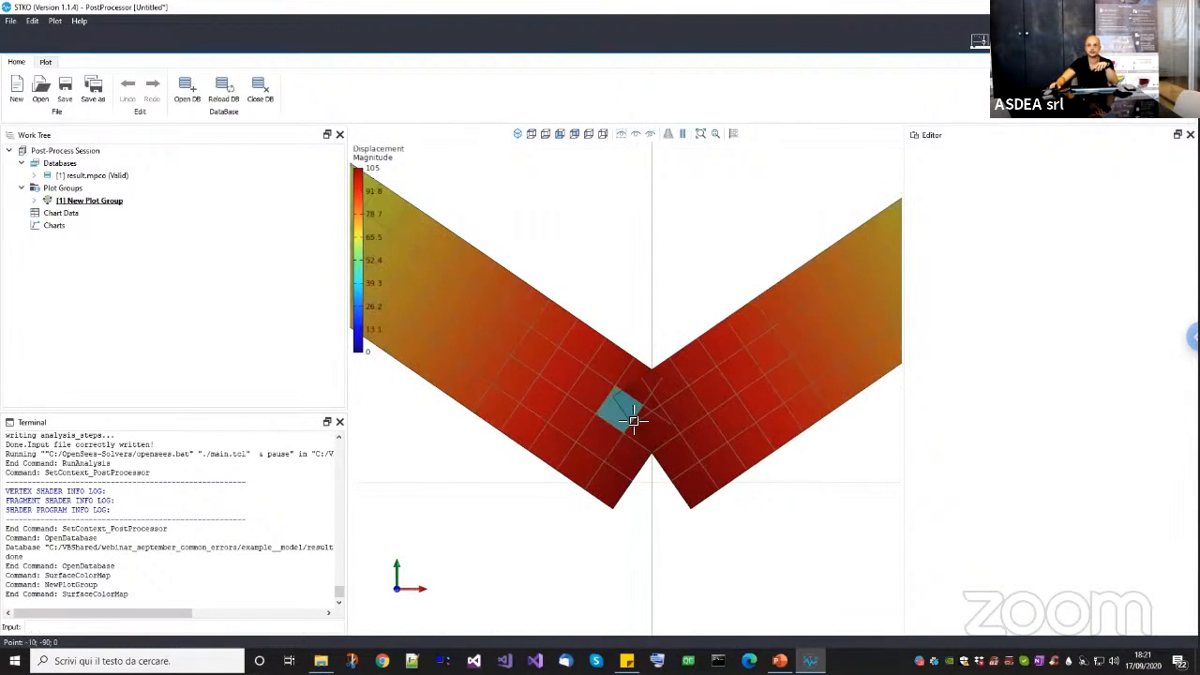
pyautogui.scroll(-5, 629, 415)
pyautogui.moveTo(632, 416); pyautogui.dragTo(628, 482, button='middle')
pyautogui.scroll(-1, 626, 482)
pyautogui.click(979, 42)
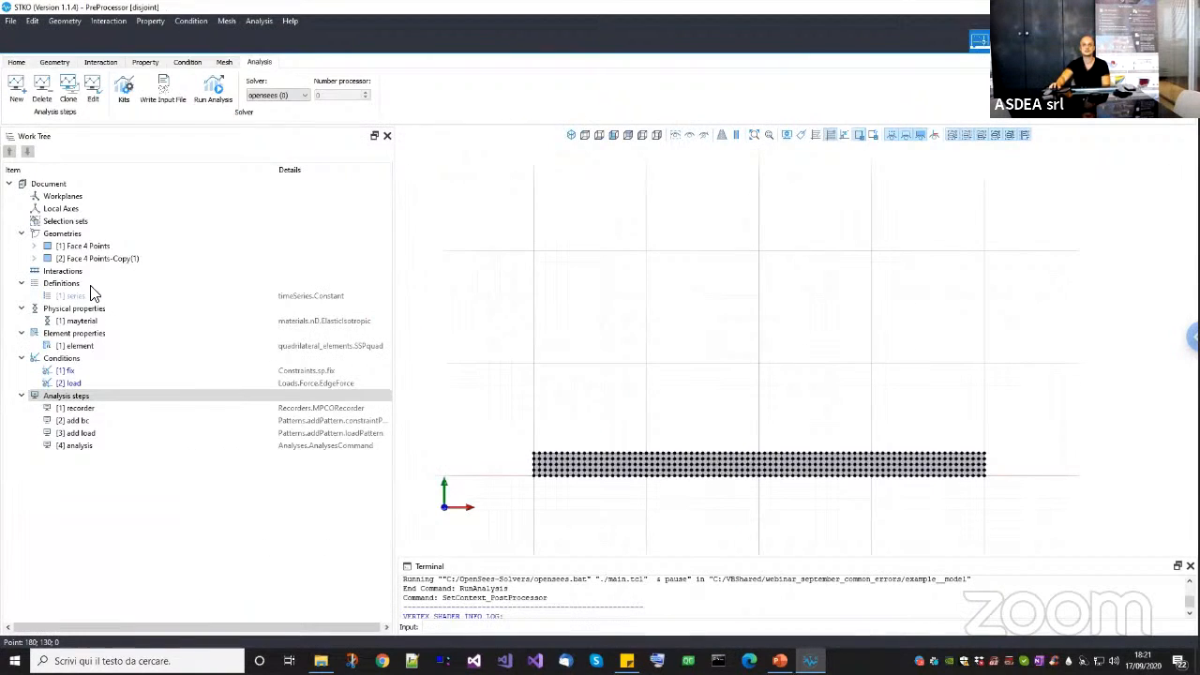
pyautogui.click(93, 259)
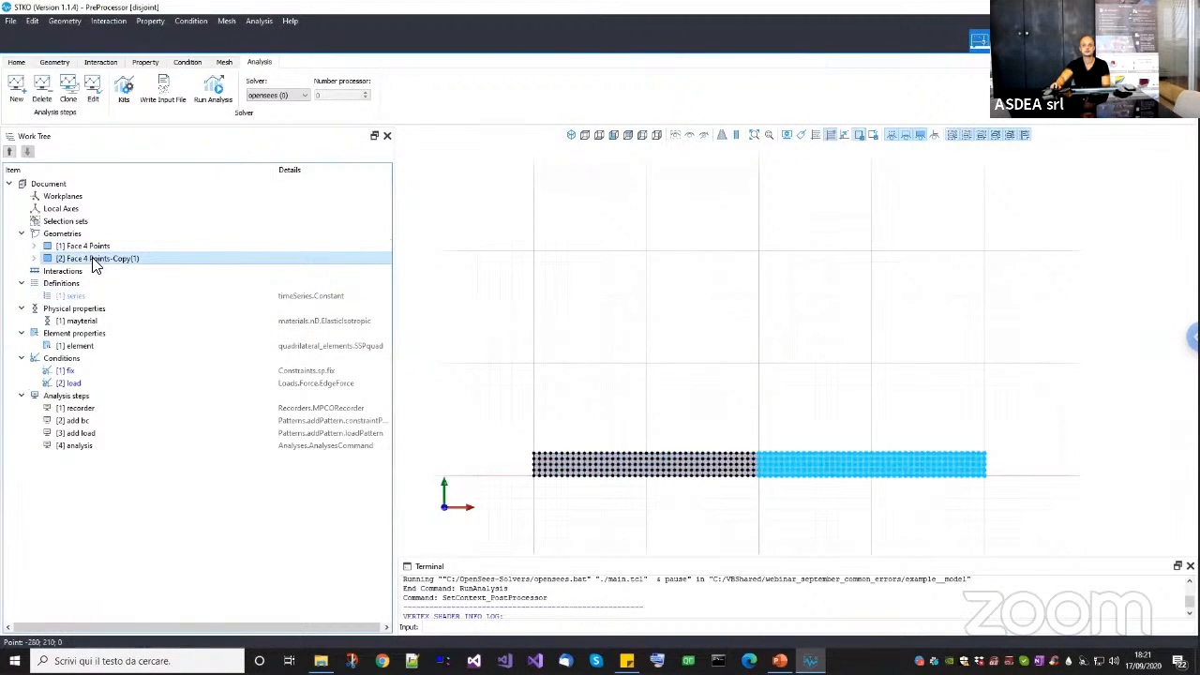
pyautogui.click(849, 487)
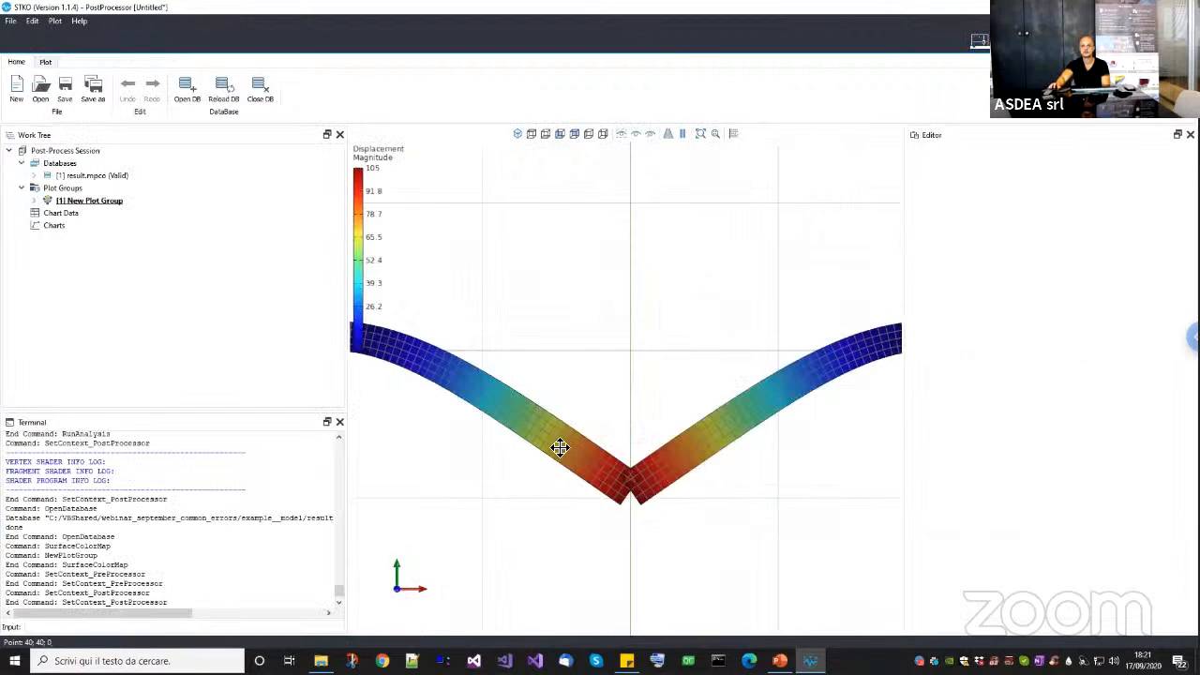
pyautogui.scroll(-3, 509, 393)
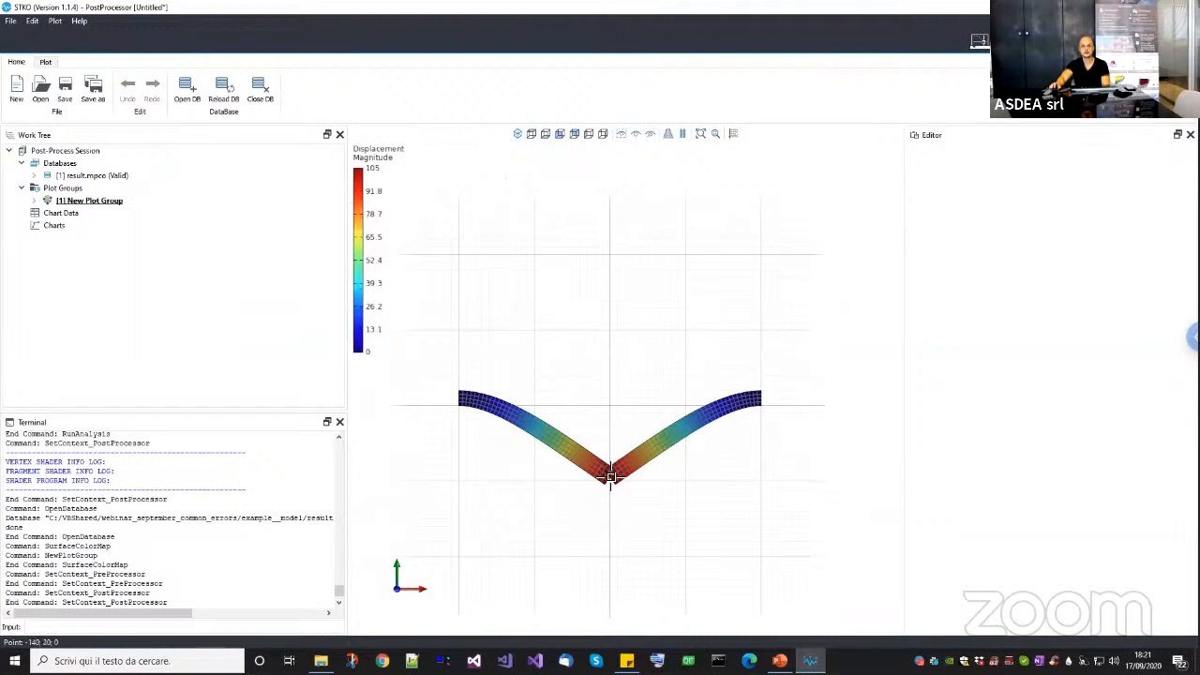
pyautogui.scroll(1, 511, 401)
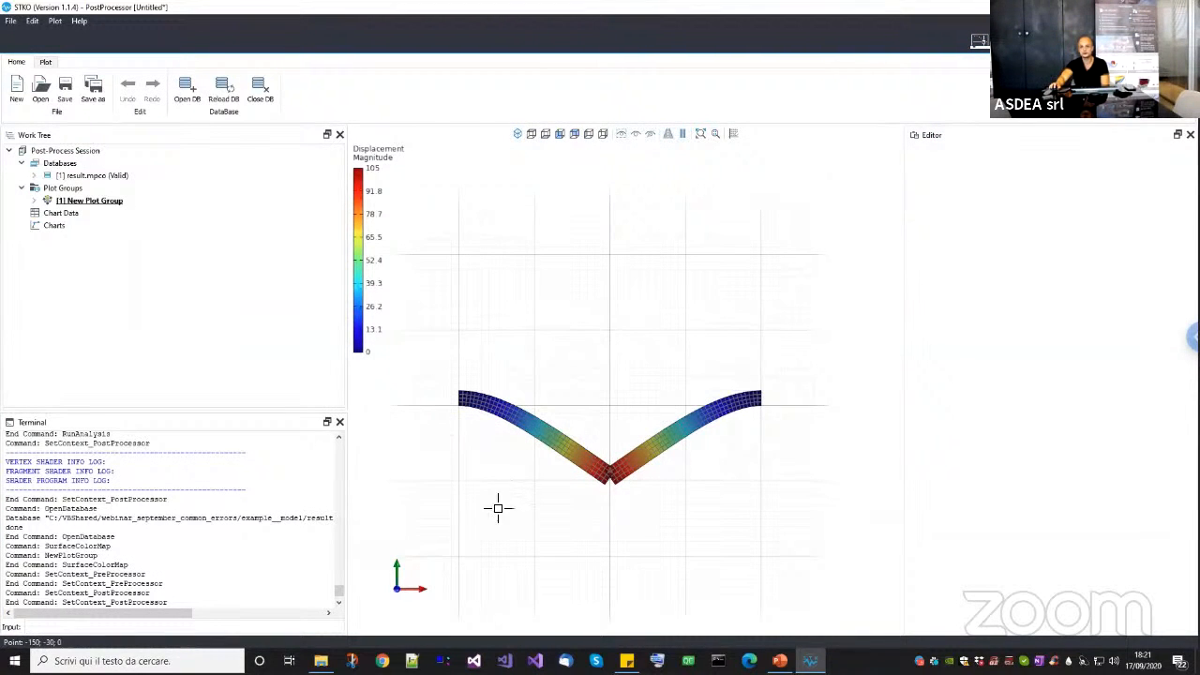
pyautogui.moveTo(727, 460); pyautogui.dragTo(725, 481, button='middle')
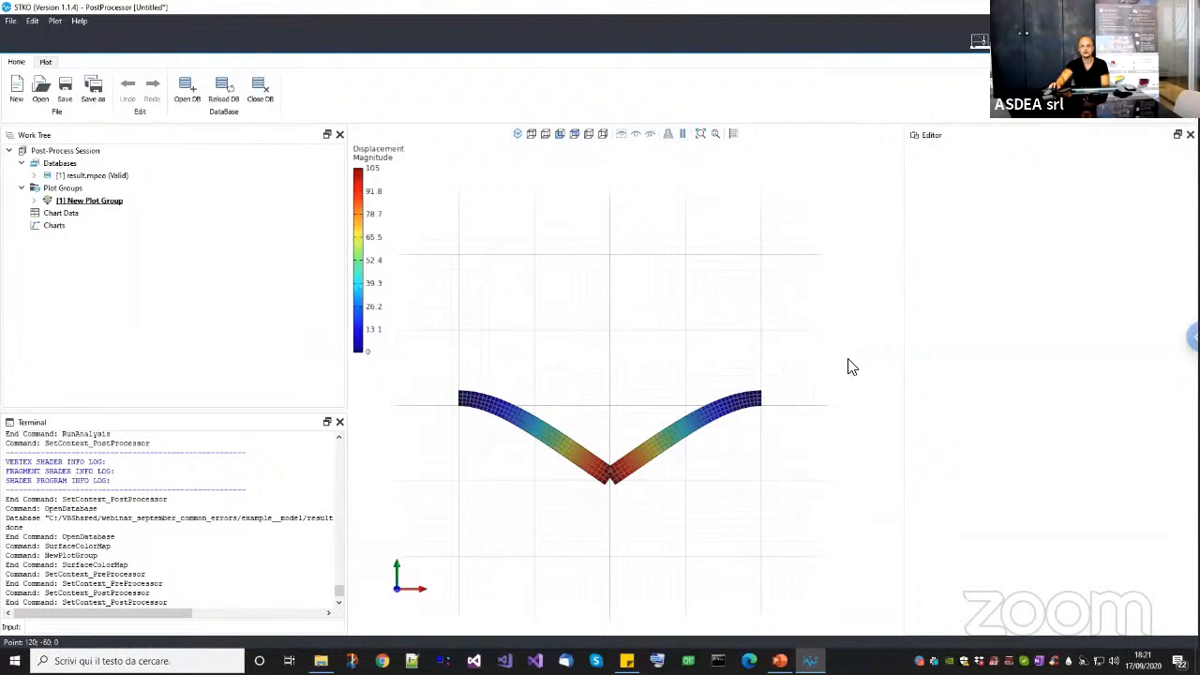
# Return to the pre-processor and sew the two adjacent faces with a 0.001 sewing tolerance, allowing non-manifold geometry and leaving free edges uncut.
pyautogui.click(980, 41)
pyautogui.moveTo(633, 393); pyautogui.dragTo(582, 337, button='middle')
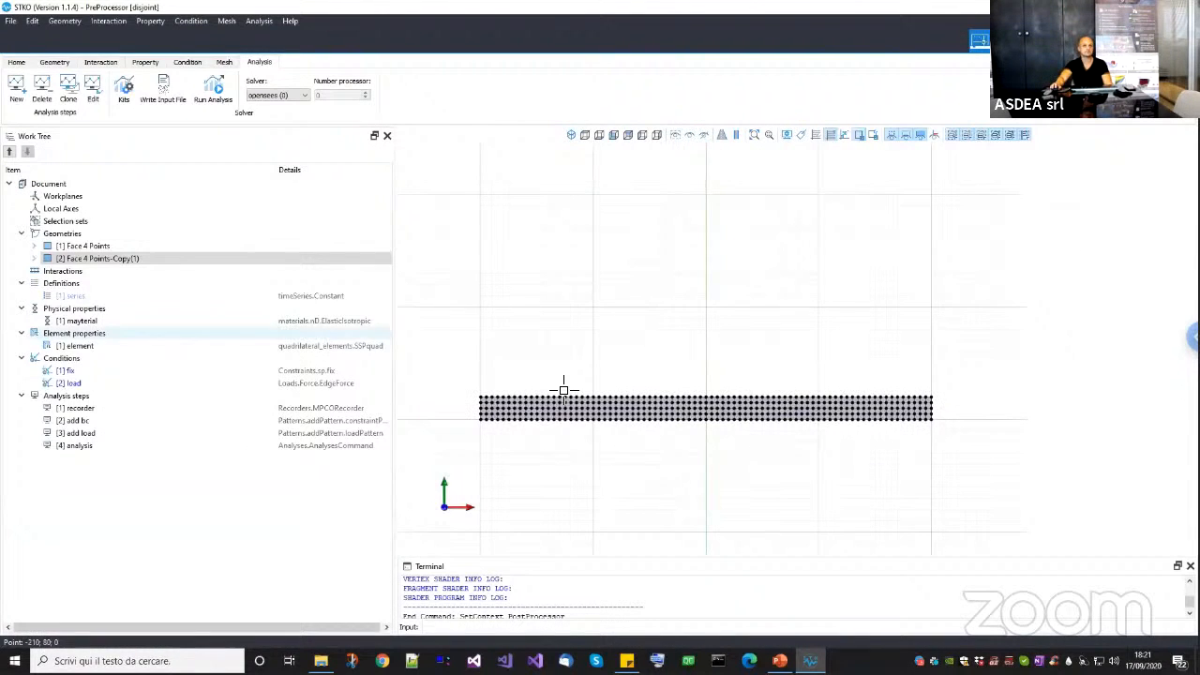
pyautogui.click(53, 62)
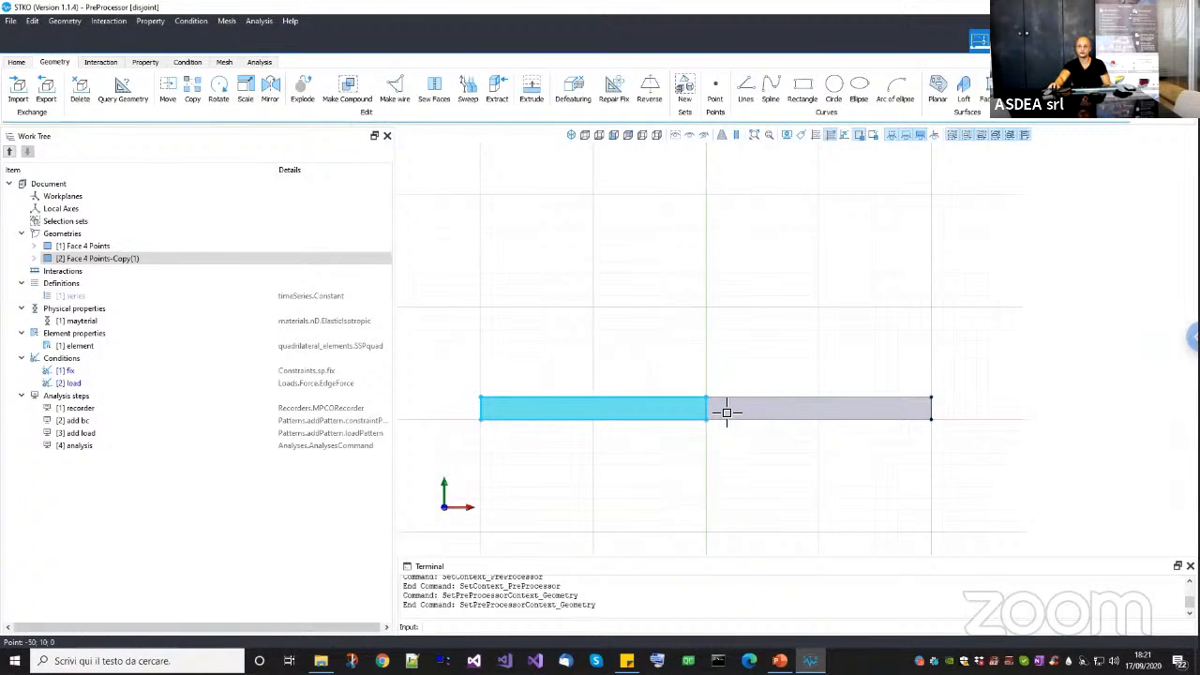
pyautogui.click(651, 411)
pyautogui.click(727, 413)
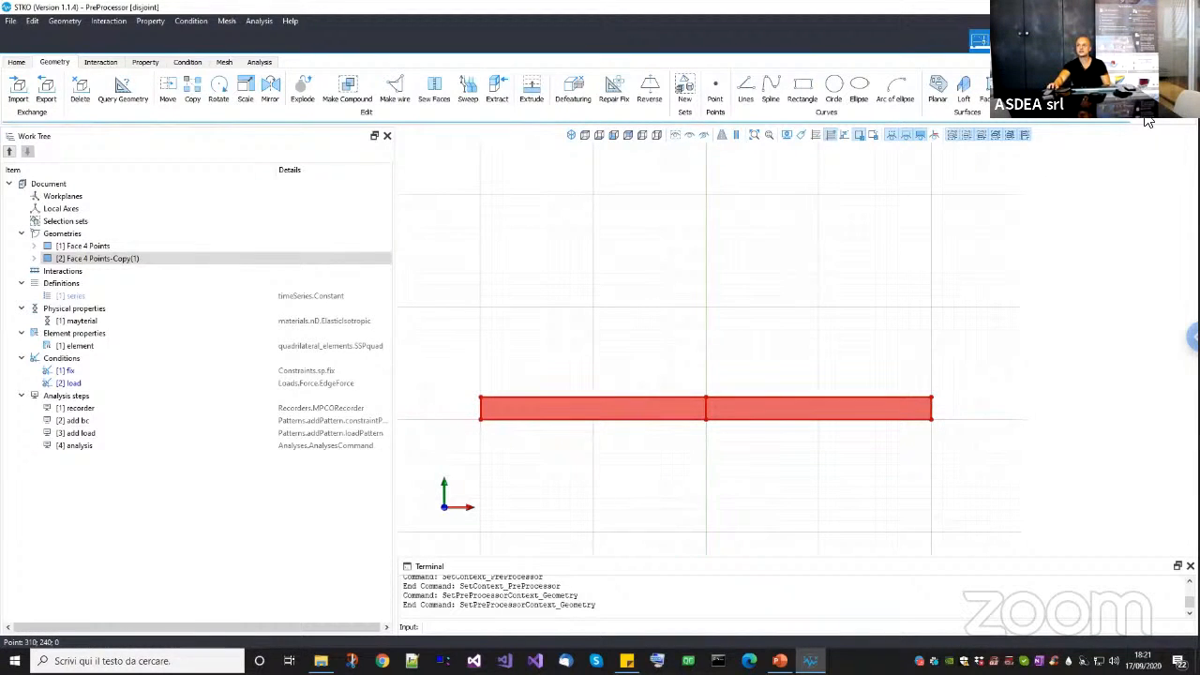
pyautogui.hscroll(2, 1062, 113)
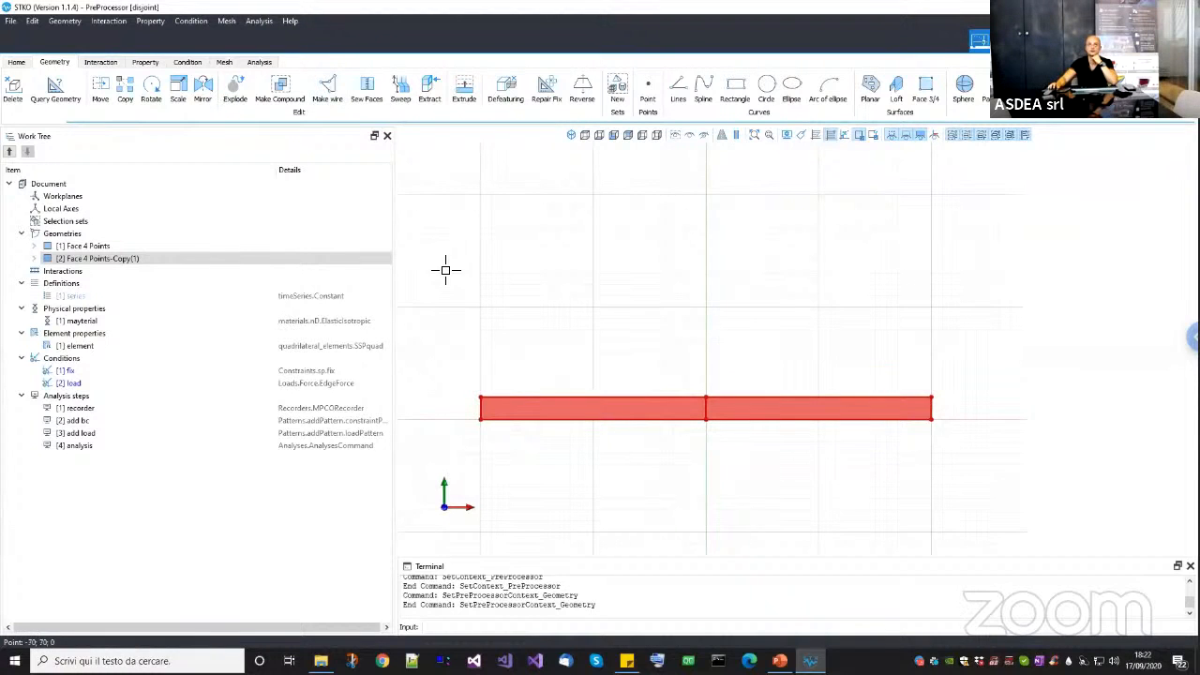
pyautogui.click(372, 100)
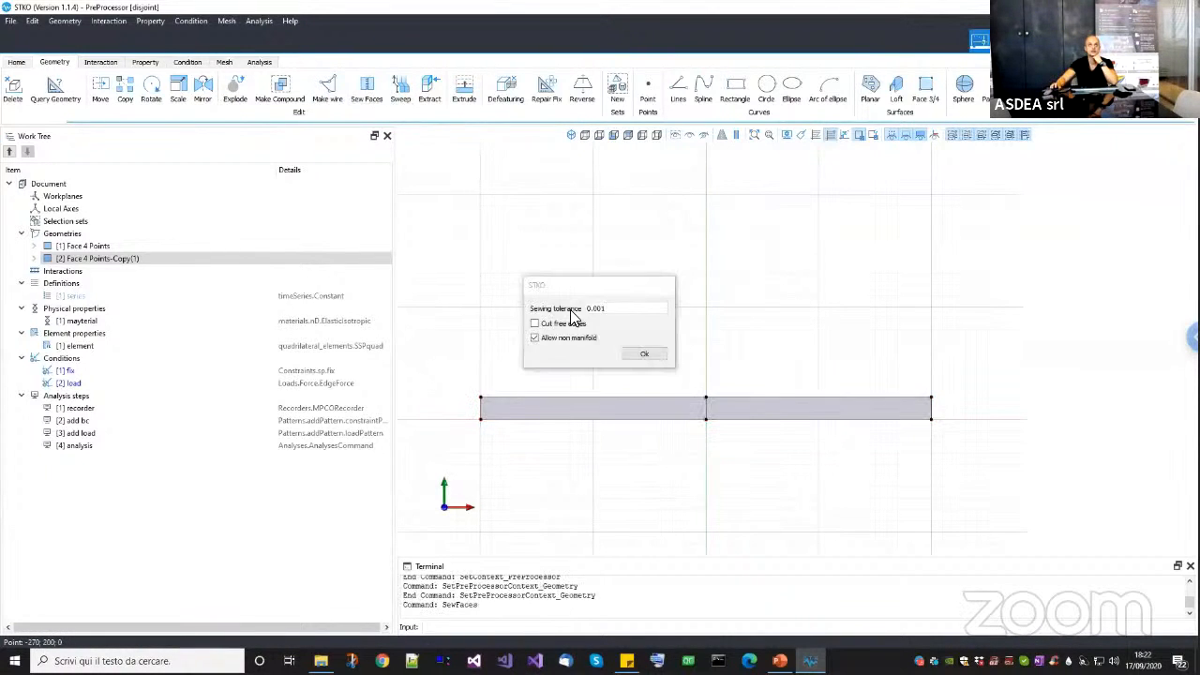
pyautogui.click(636, 354)
# Examine the edges of the sewn geometry, highlighting Edge [7] and the shared middle edge, and clear the selection.
pyautogui.click(63, 246)
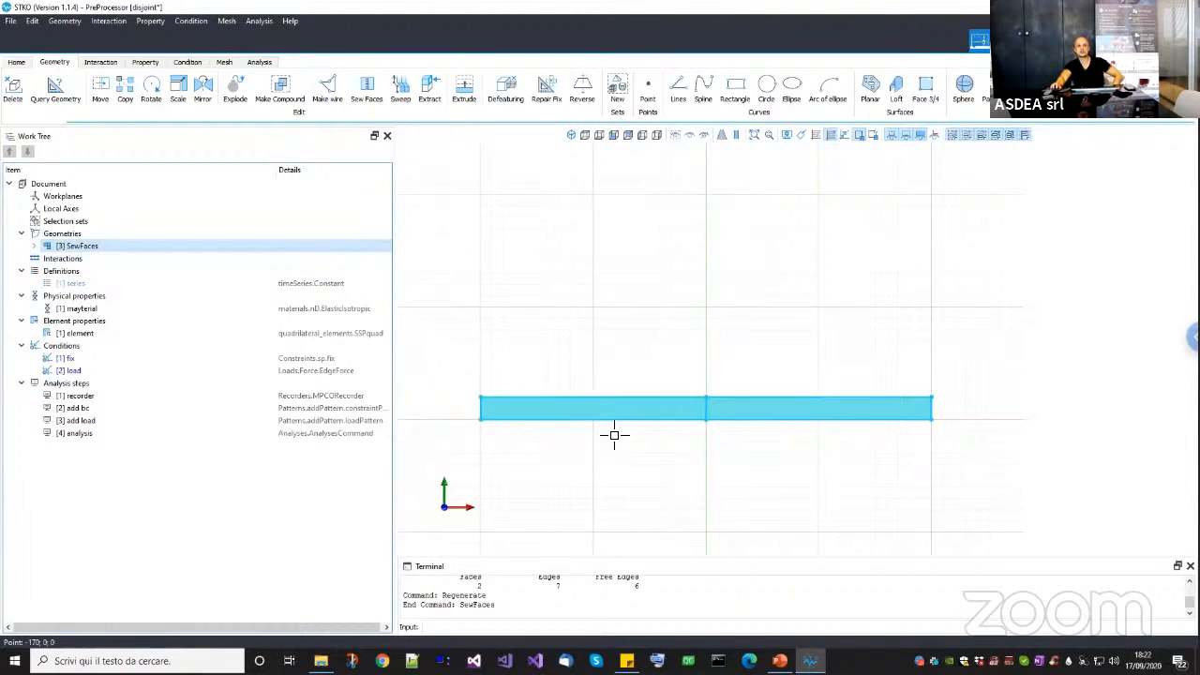
pyautogui.click(34, 247)
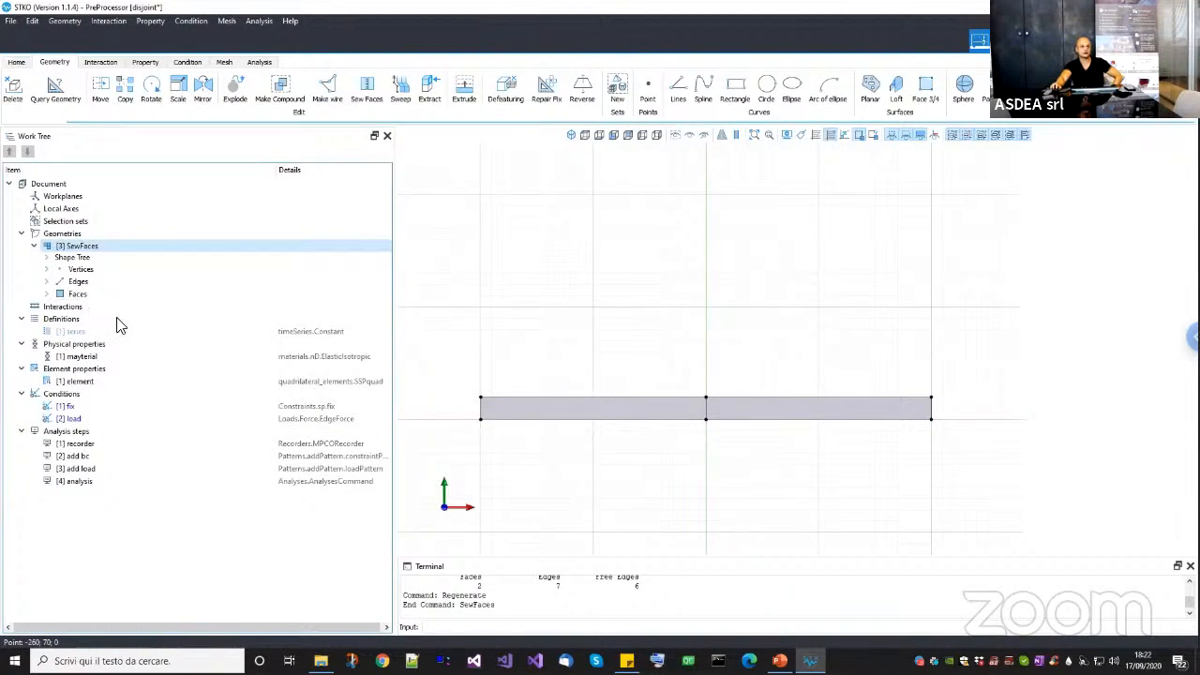
pyautogui.click(47, 282)
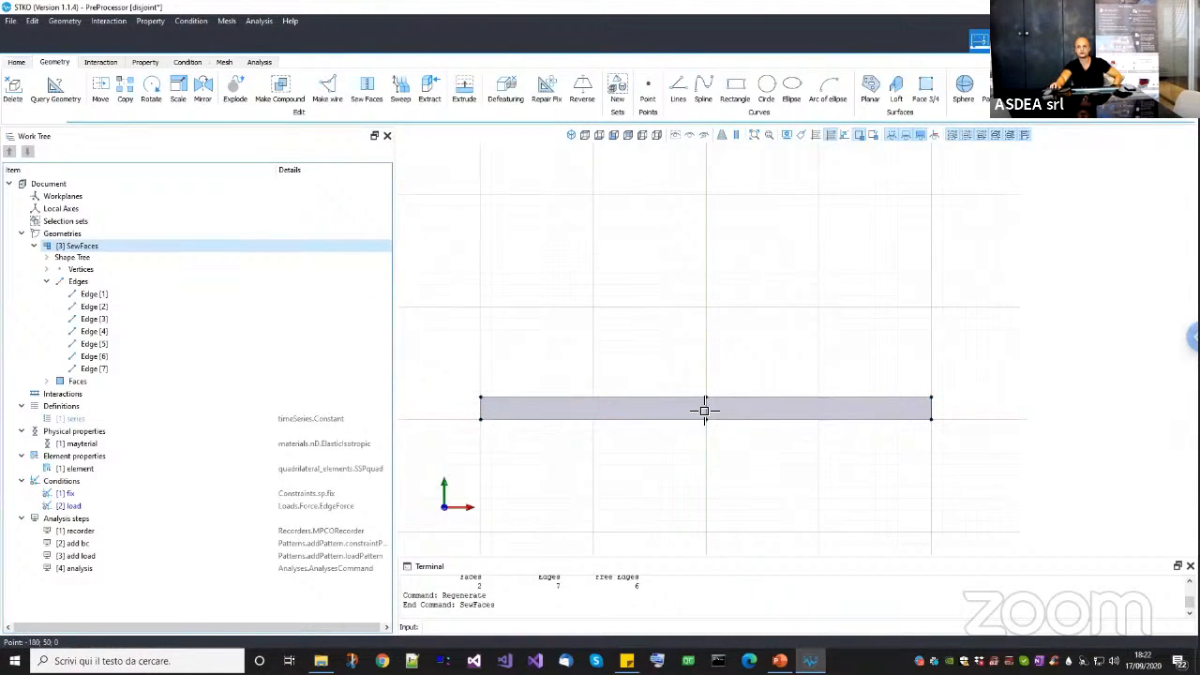
pyautogui.click(126, 367)
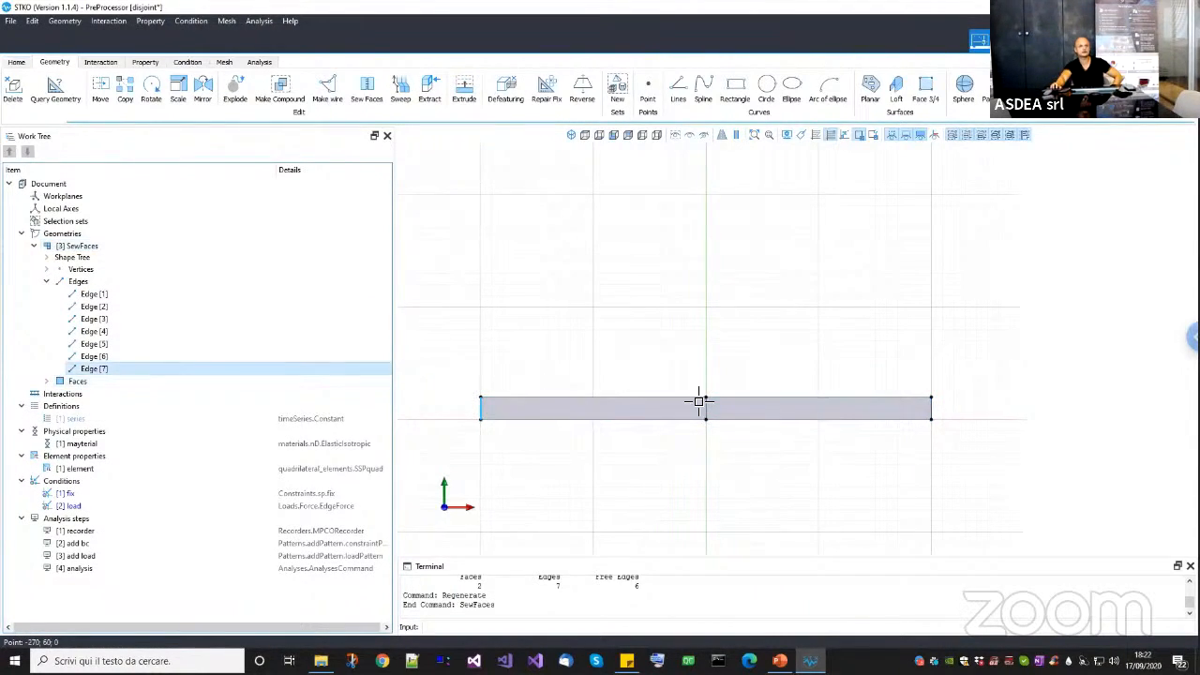
pyautogui.scroll(2, 701, 403)
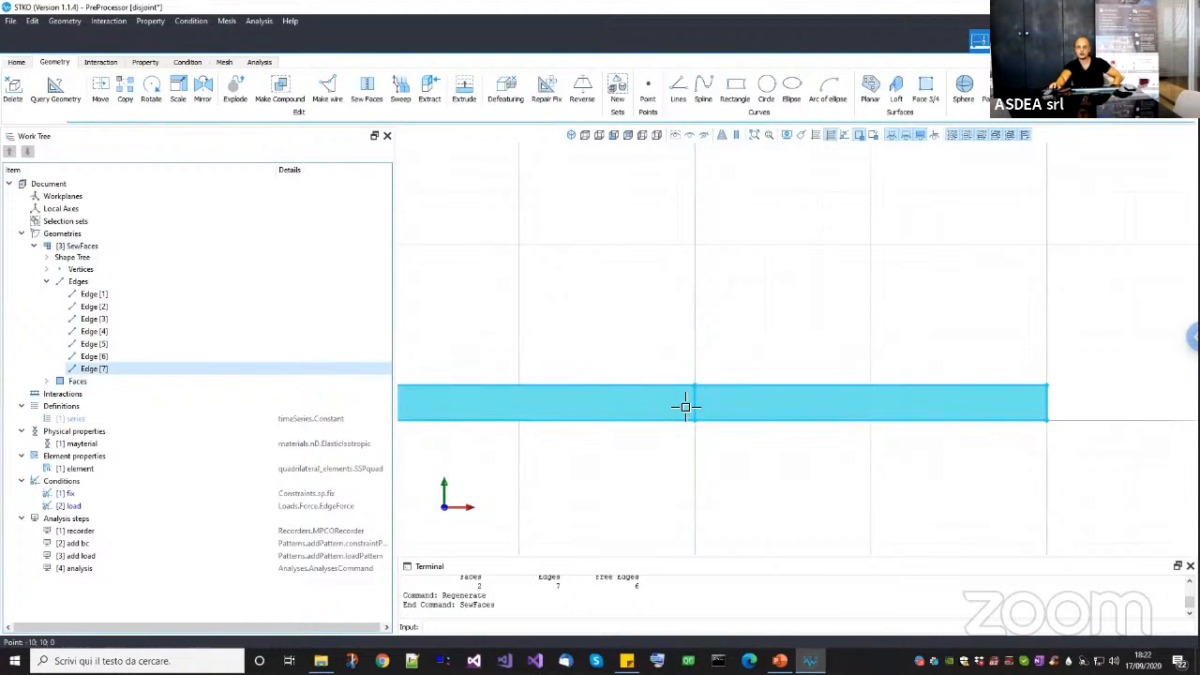
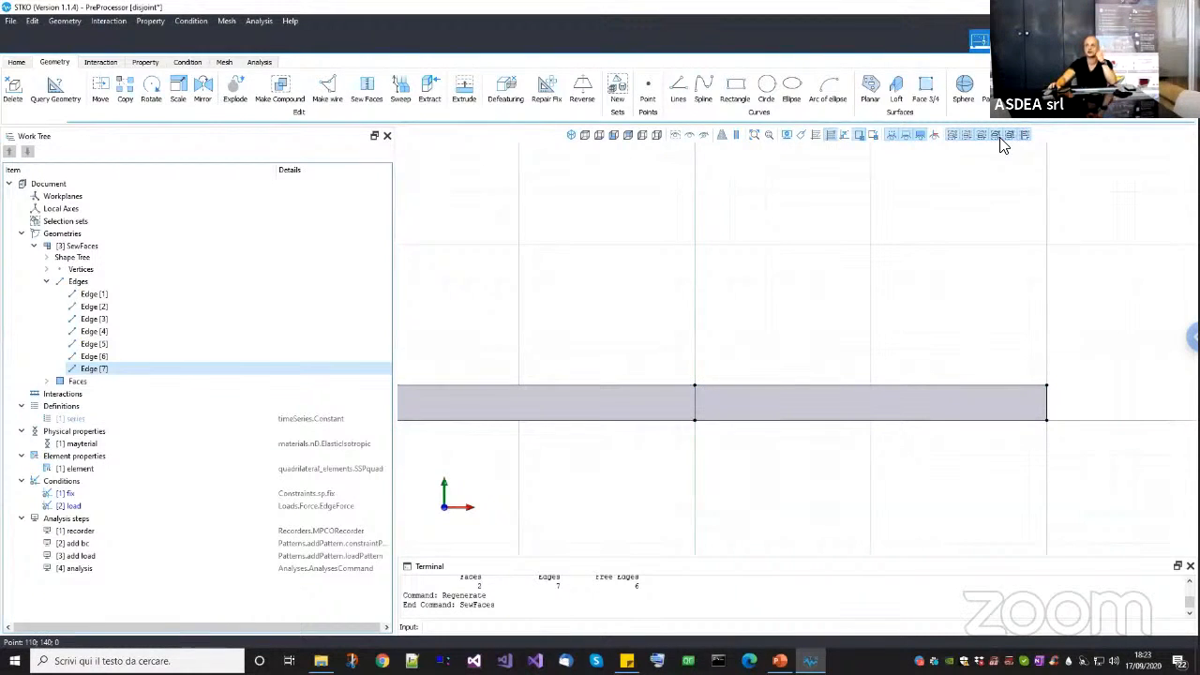
pyautogui.click(697, 409)
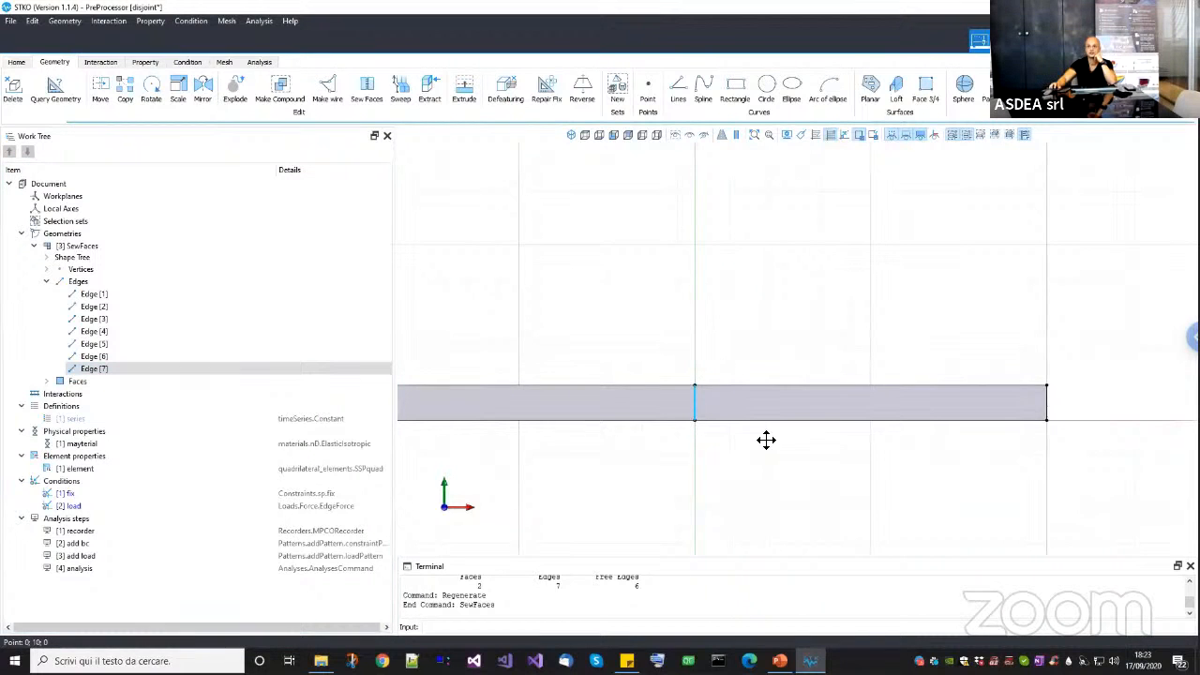
pyautogui.scroll(-2, 789, 478)
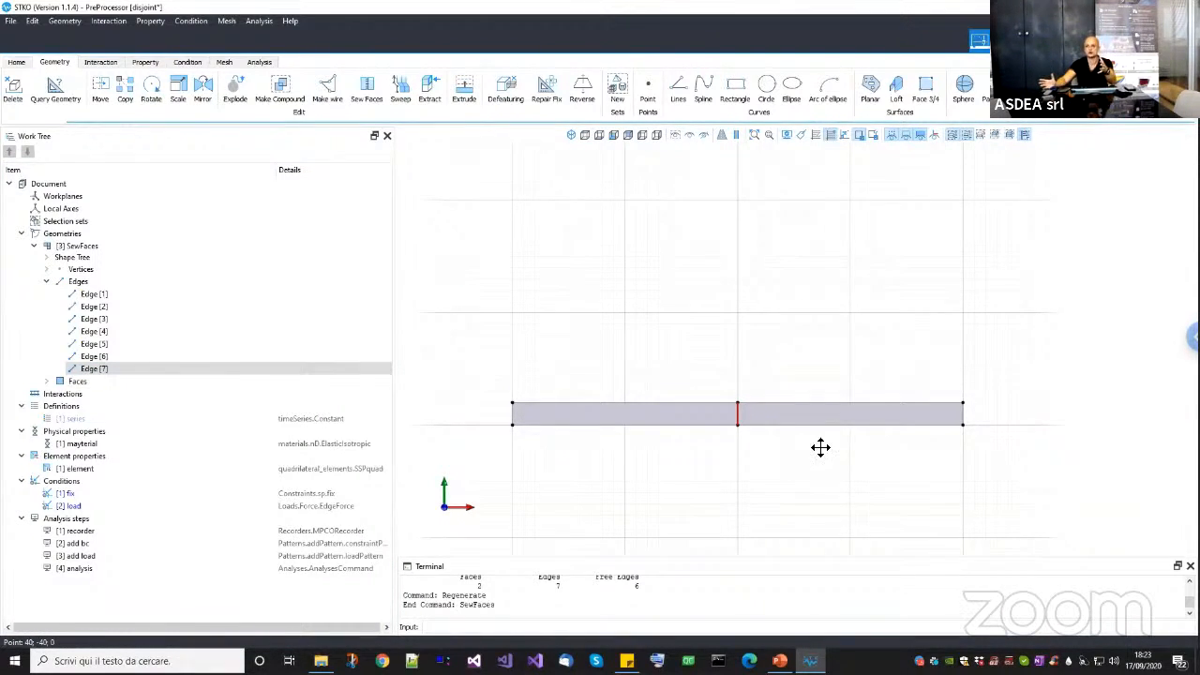
pyautogui.moveTo(820, 447); pyautogui.dragTo(839, 428, button='middle')
pyautogui.press('Escape')
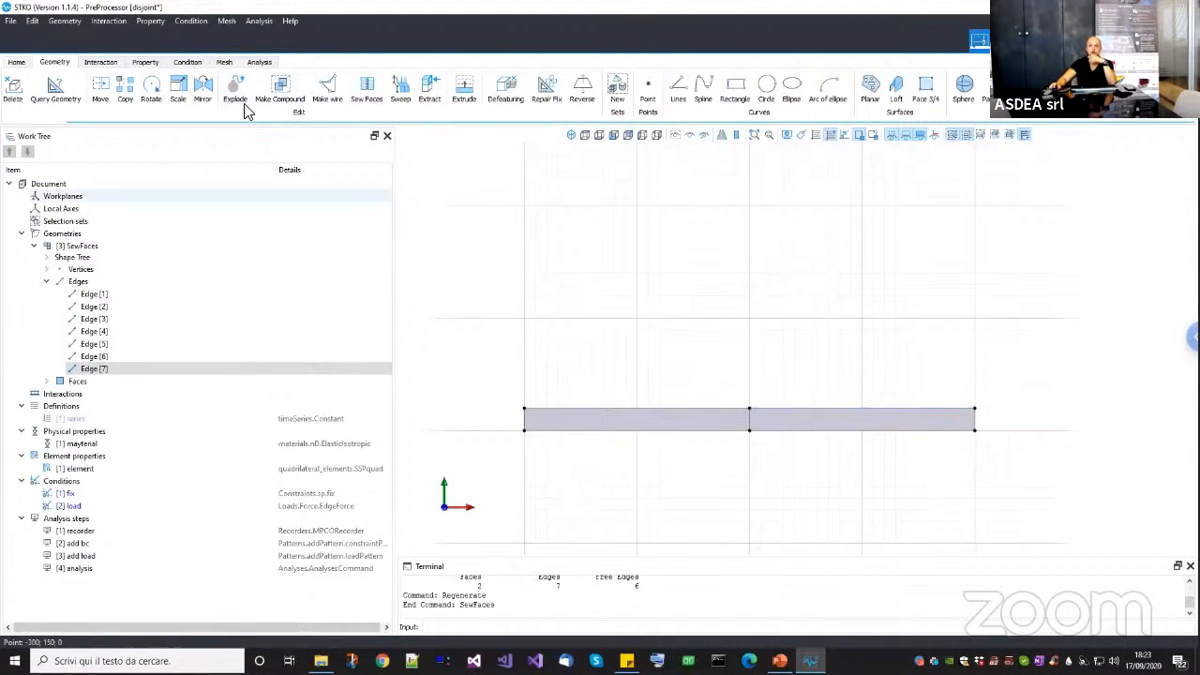
# Build the mesh of the sewn faces.
pyautogui.click(225, 62)
pyautogui.moveTo(817, 401); pyautogui.dragTo(813, 380, button='middle')
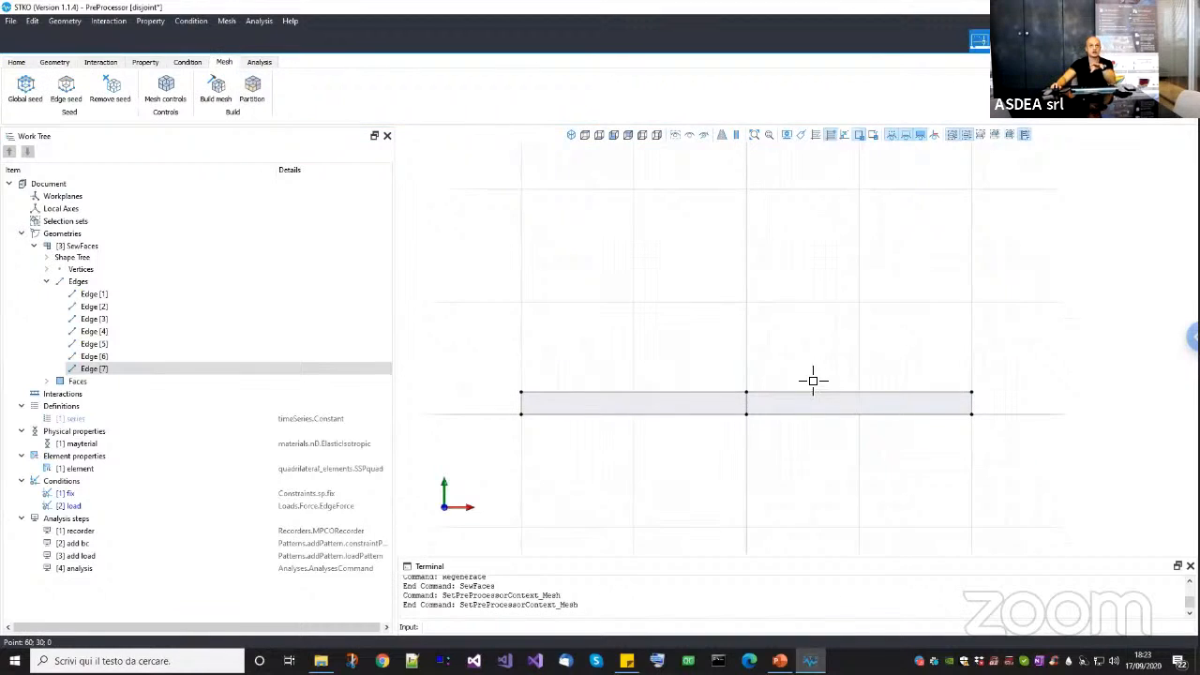
pyautogui.click(218, 99)
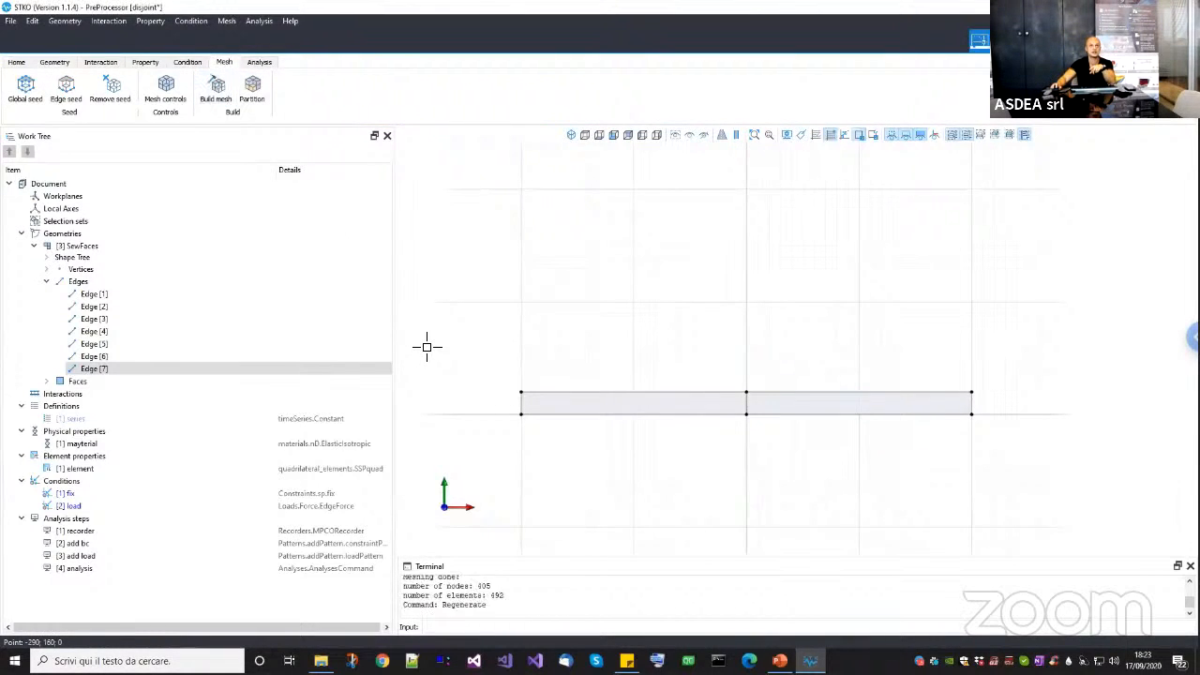
# Run the analysis of the sewn model with the opensees solver, using the example__model folder for its files.
pyautogui.click(260, 62)
pyautogui.click(219, 97)
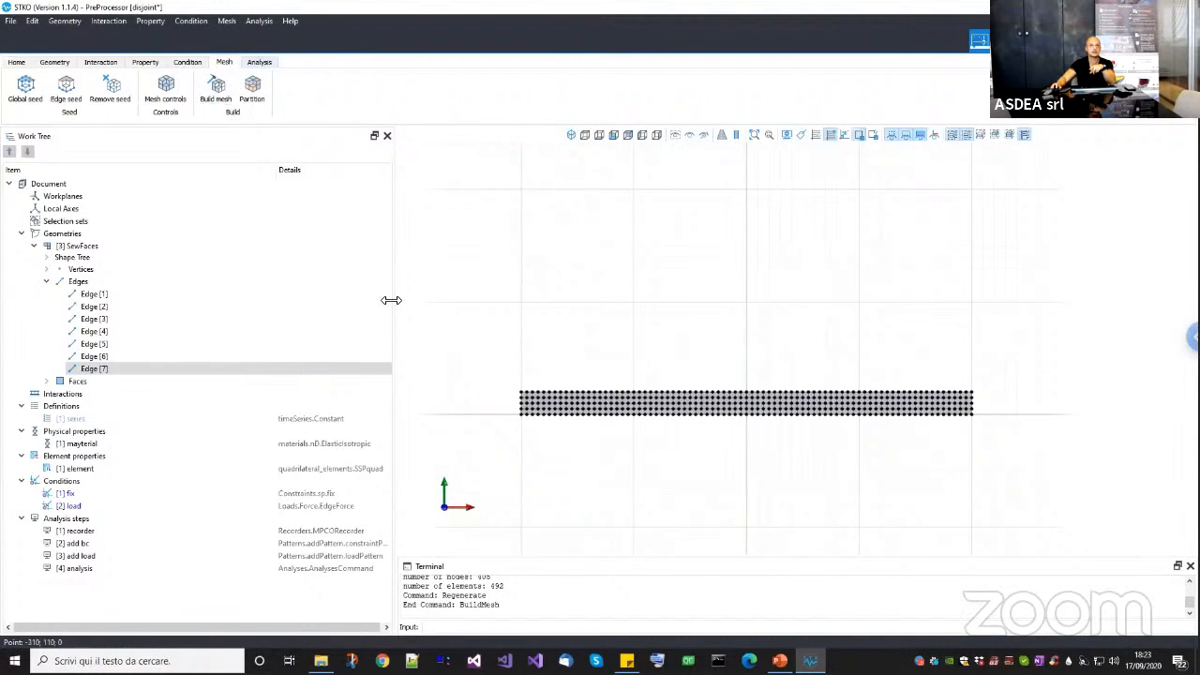
pyautogui.click(736, 510)
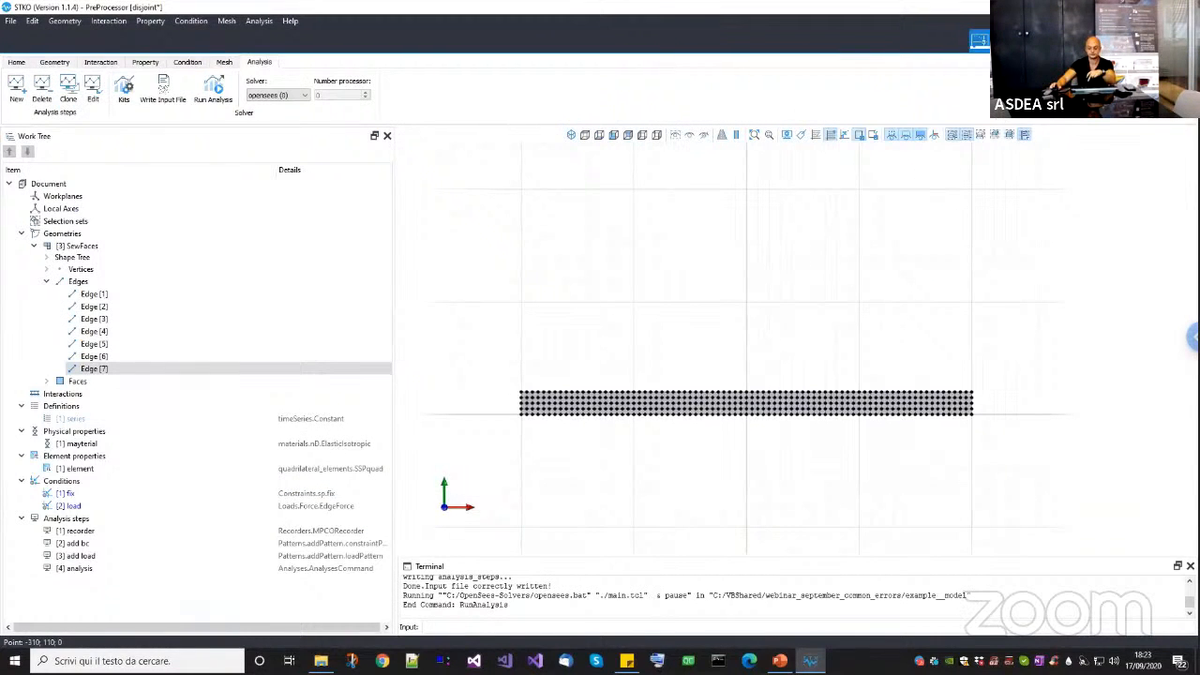
# Reload the result.mpco database in the post-processor and inspect the deformed shape around the shared edge.
pyautogui.click(1004, 40)
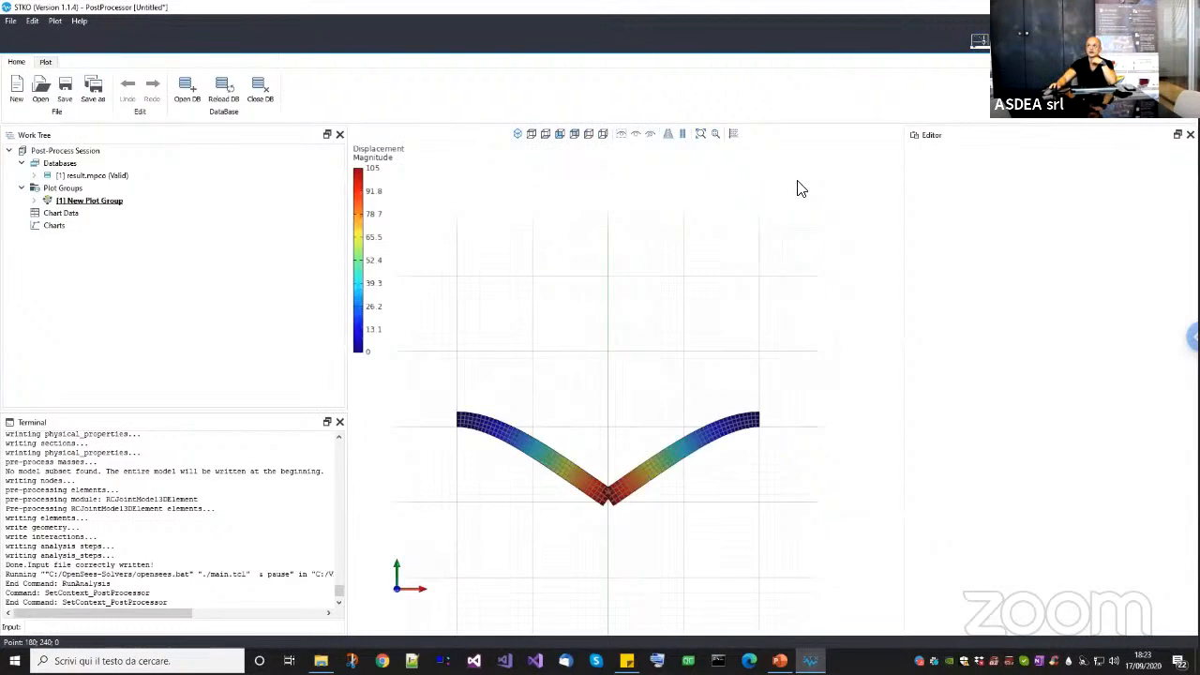
pyautogui.rightClick(122, 175)
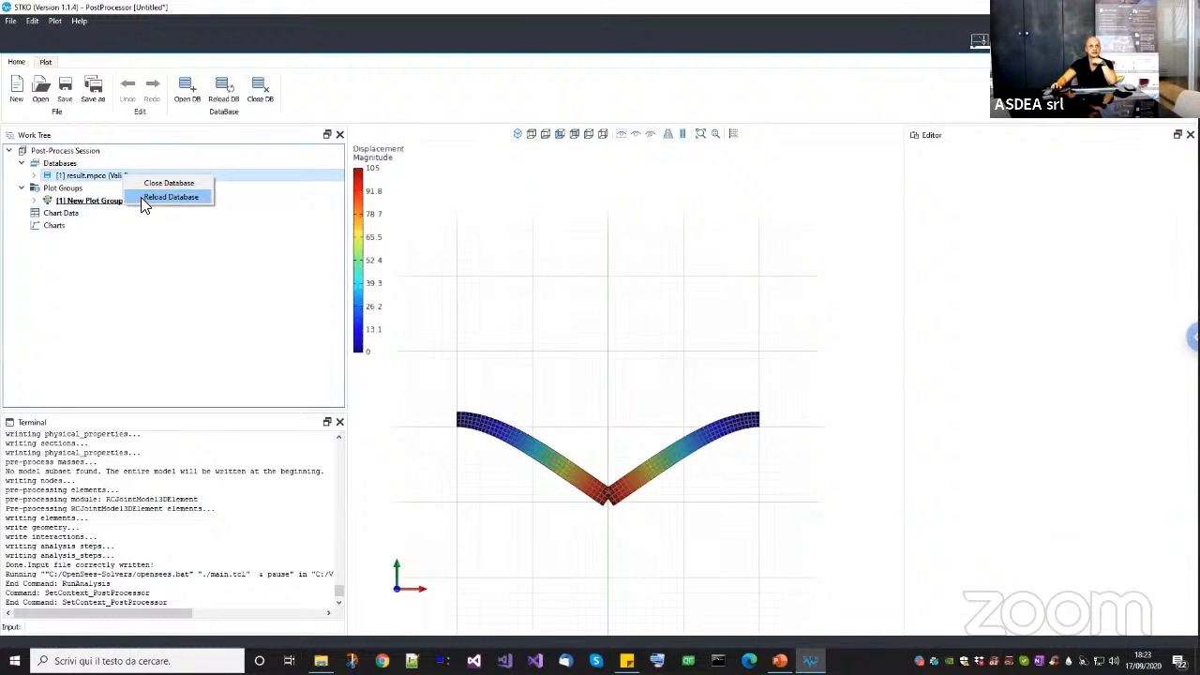
pyautogui.click(145, 198)
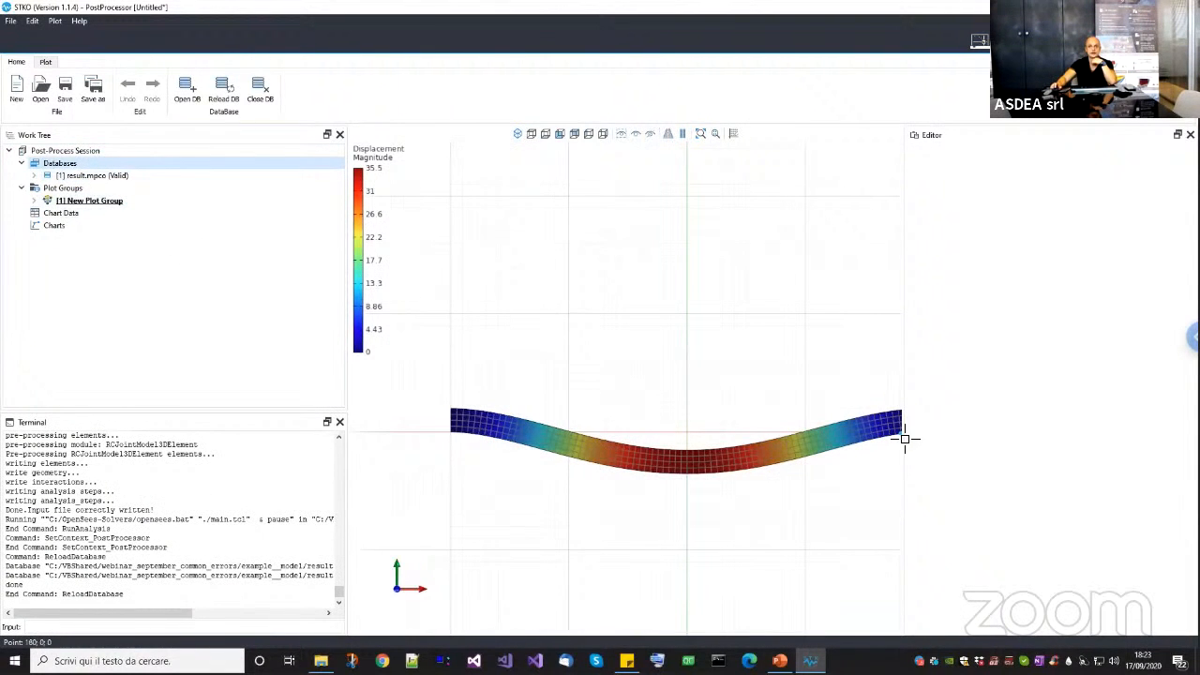
pyautogui.scroll(4, 661, 457)
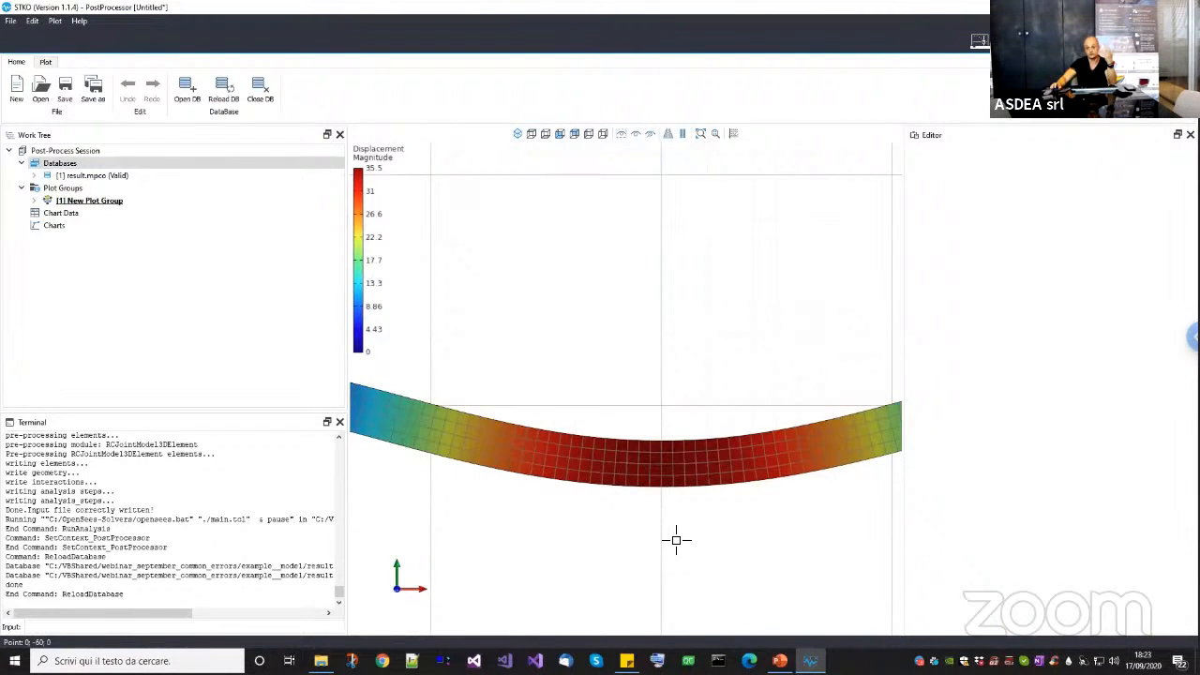
pyautogui.scroll(-3, 676, 540)
pyautogui.moveTo(676, 540); pyautogui.dragTo(665, 528, button='middle')
pyautogui.scroll(-1, 841, 472)
pyautogui.moveTo(841, 472); pyautogui.dragTo(805, 472, button='middle')
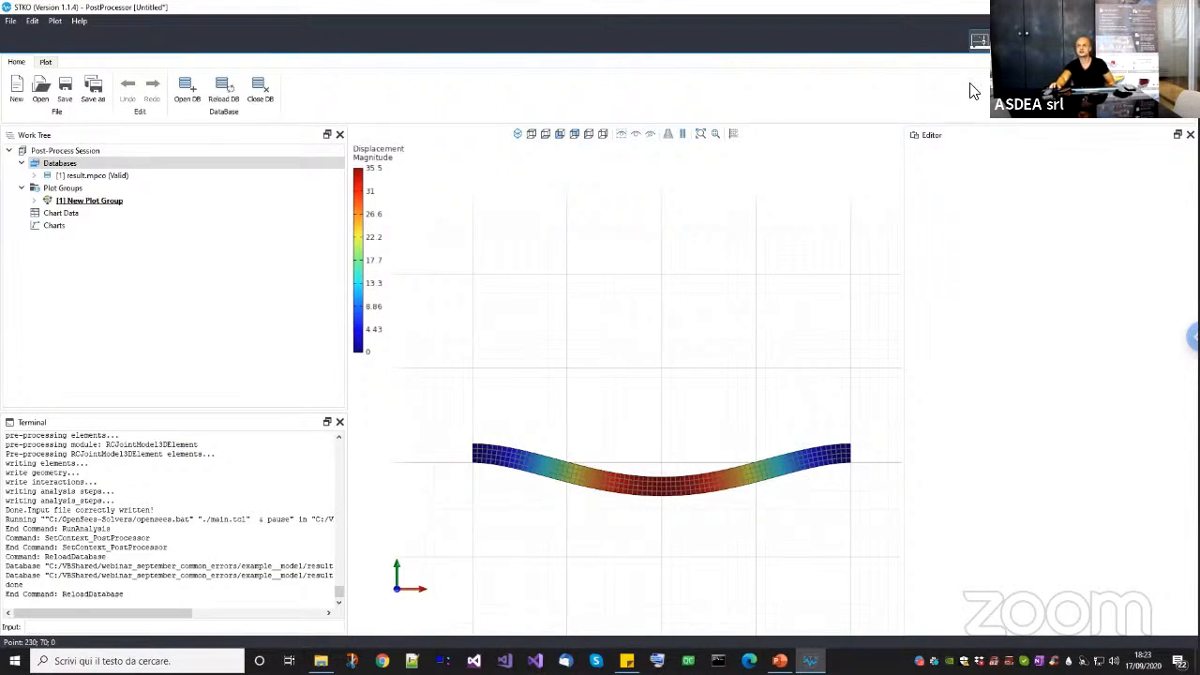
# Return to the pre-processor and explode the sewn geometry into its two separate faces.
pyautogui.click(978, 40)
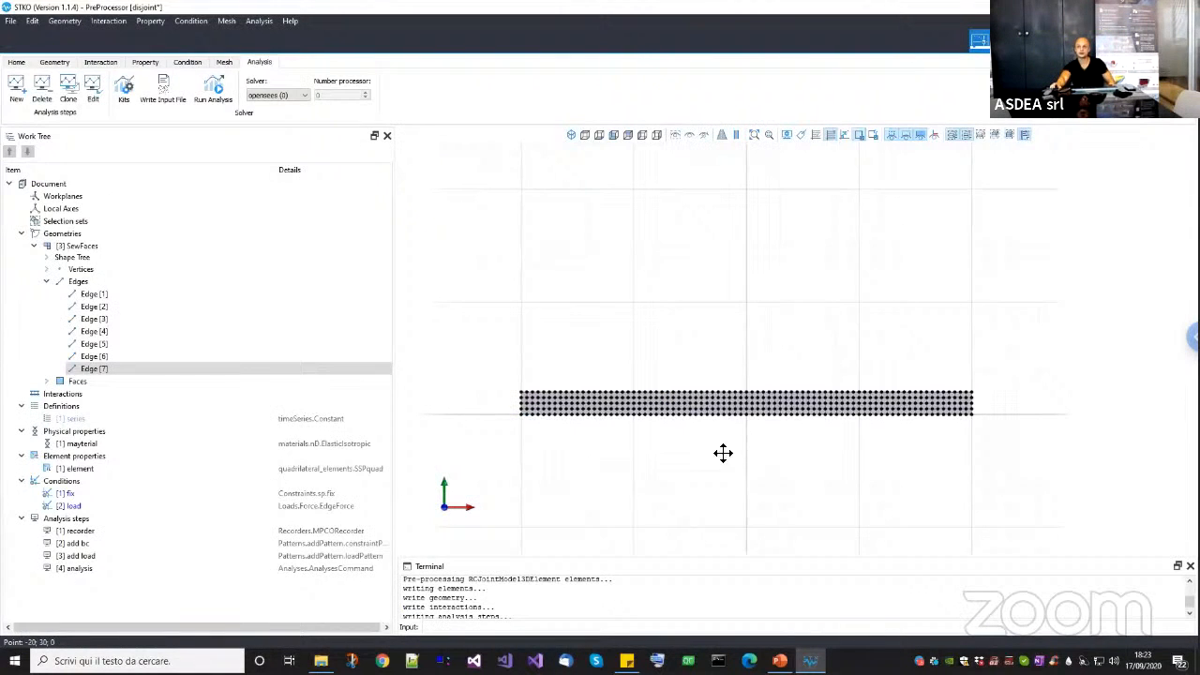
pyautogui.moveTo(694, 335); pyautogui.dragTo(665, 344, button='middle')
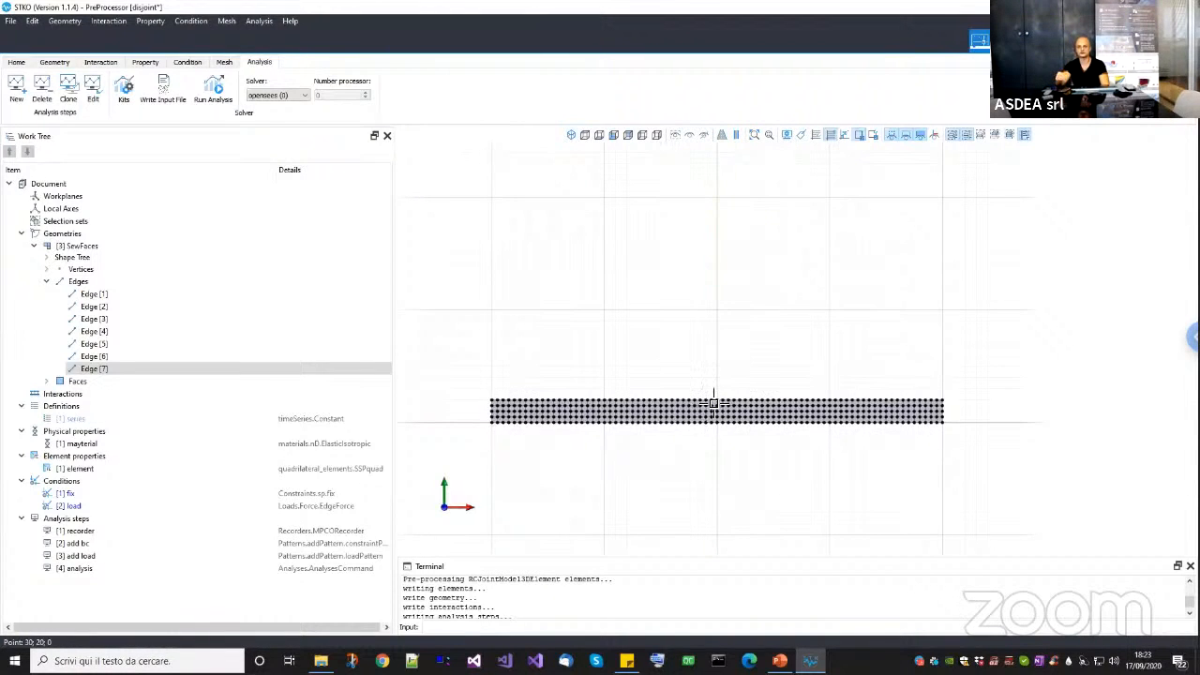
pyautogui.scroll(1, 722, 400)
pyautogui.scroll(1, 724, 401)
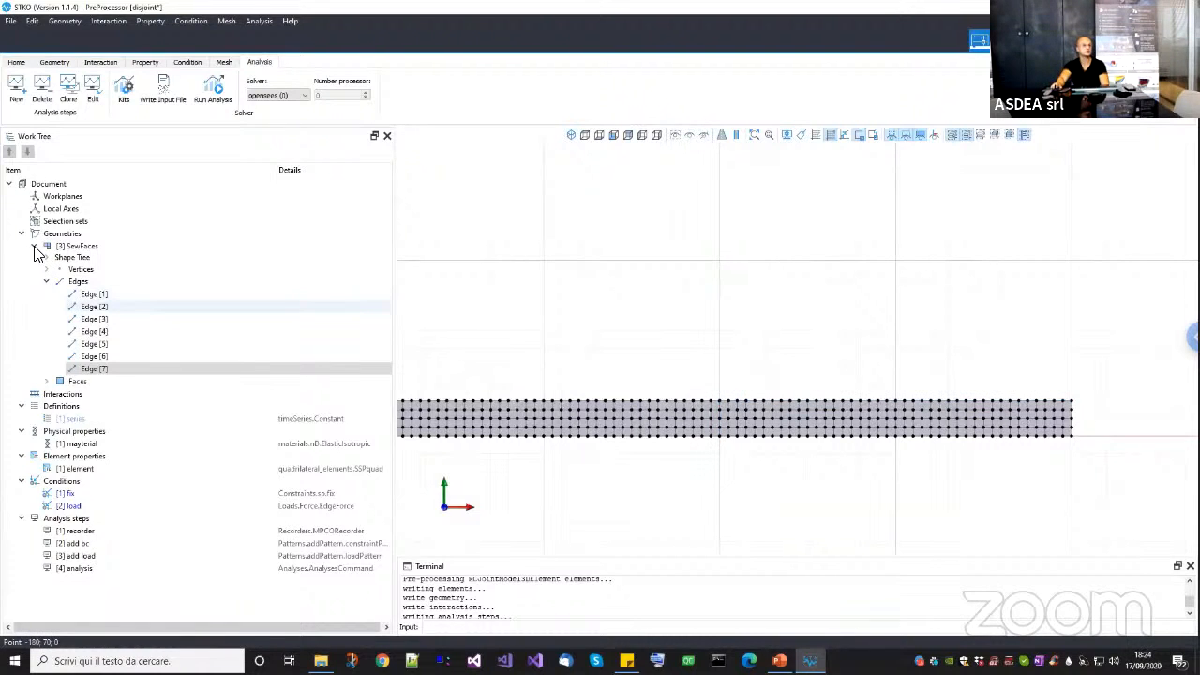
pyautogui.click(812, 369)
pyautogui.click(54, 61)
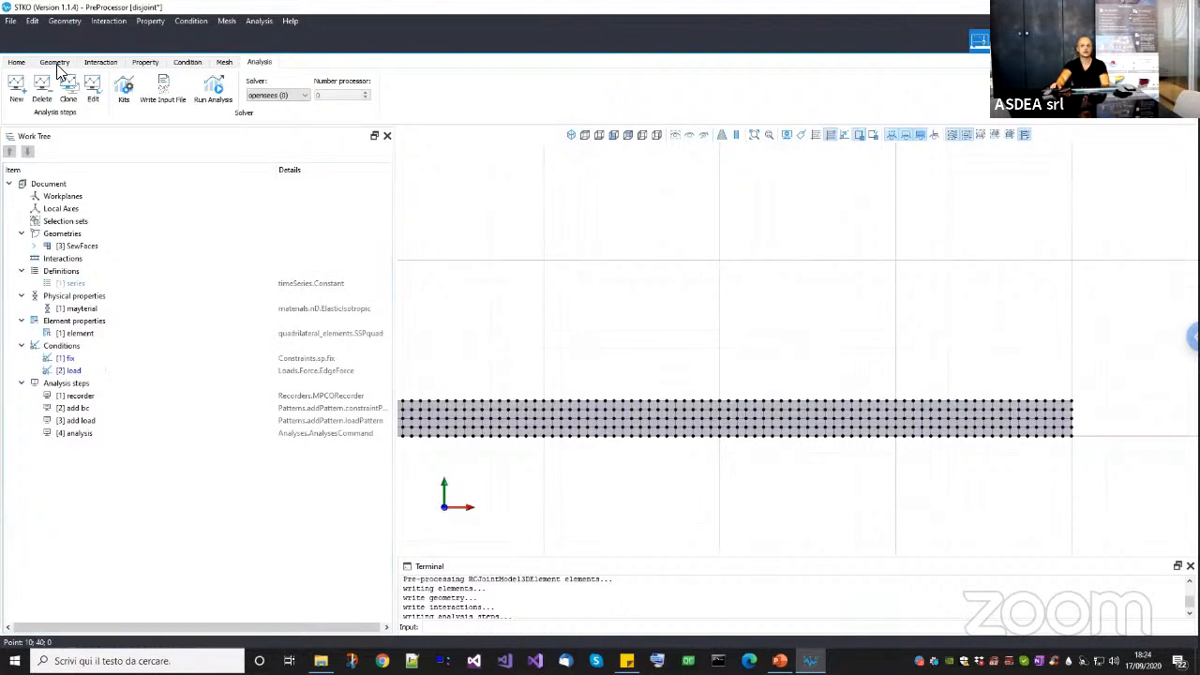
pyautogui.scroll(-1, 698, 431)
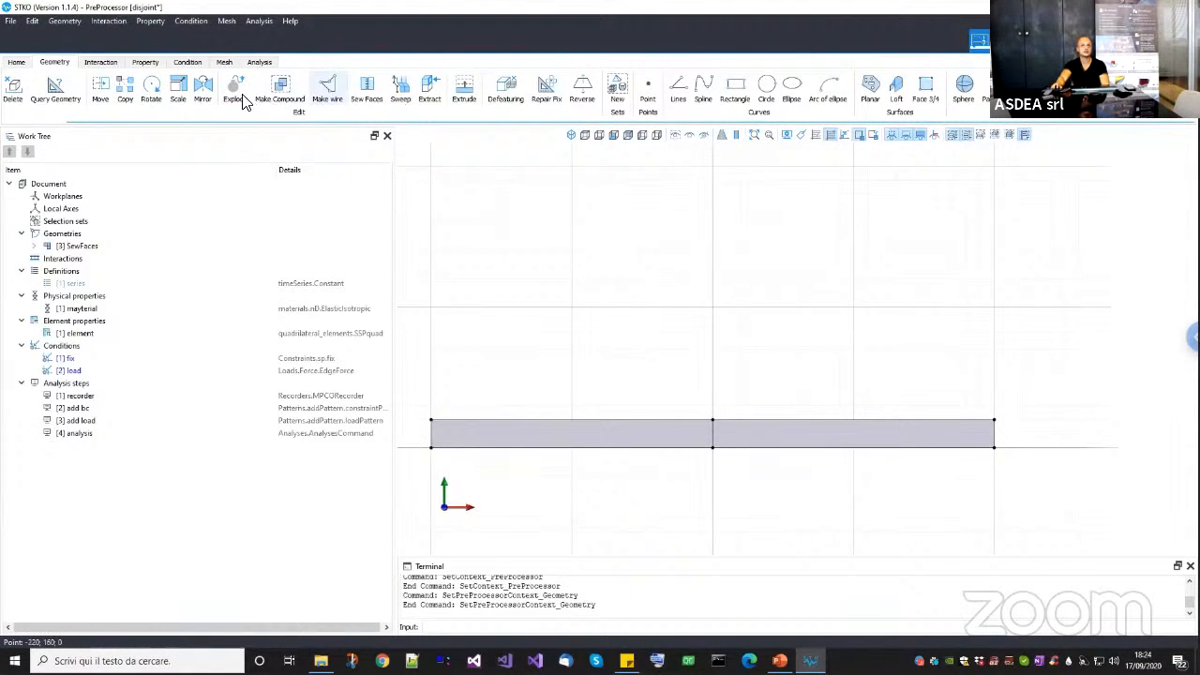
pyautogui.click(236, 89)
pyautogui.click(662, 444)
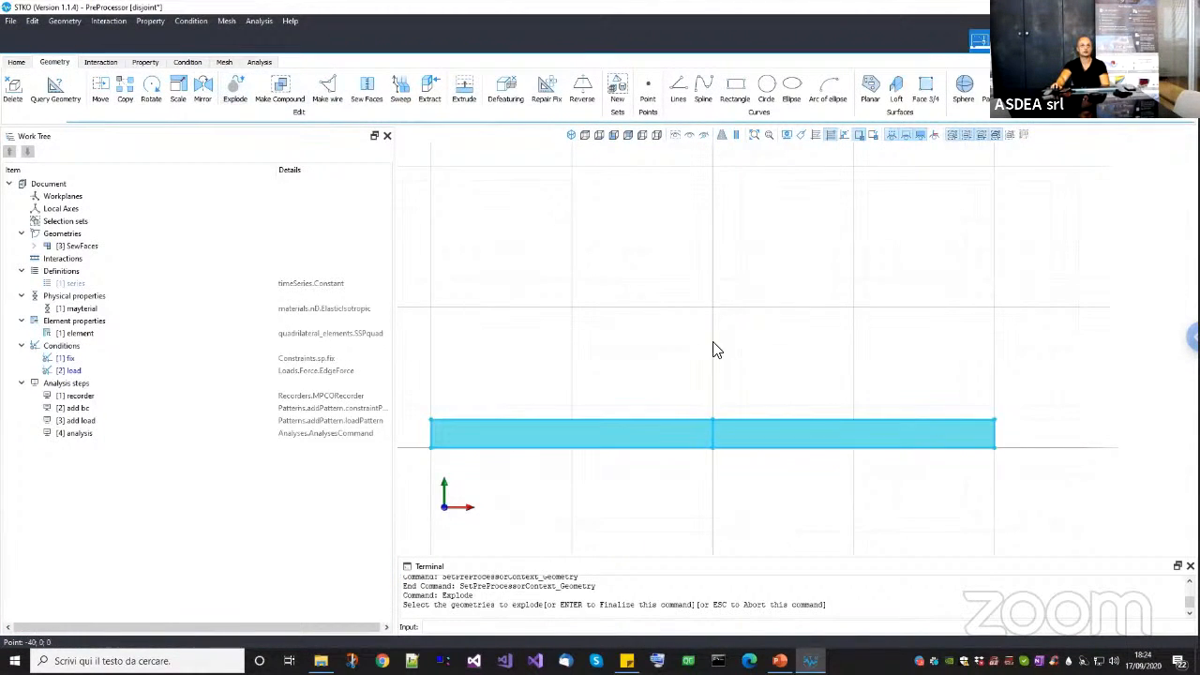
pyautogui.press('Return')
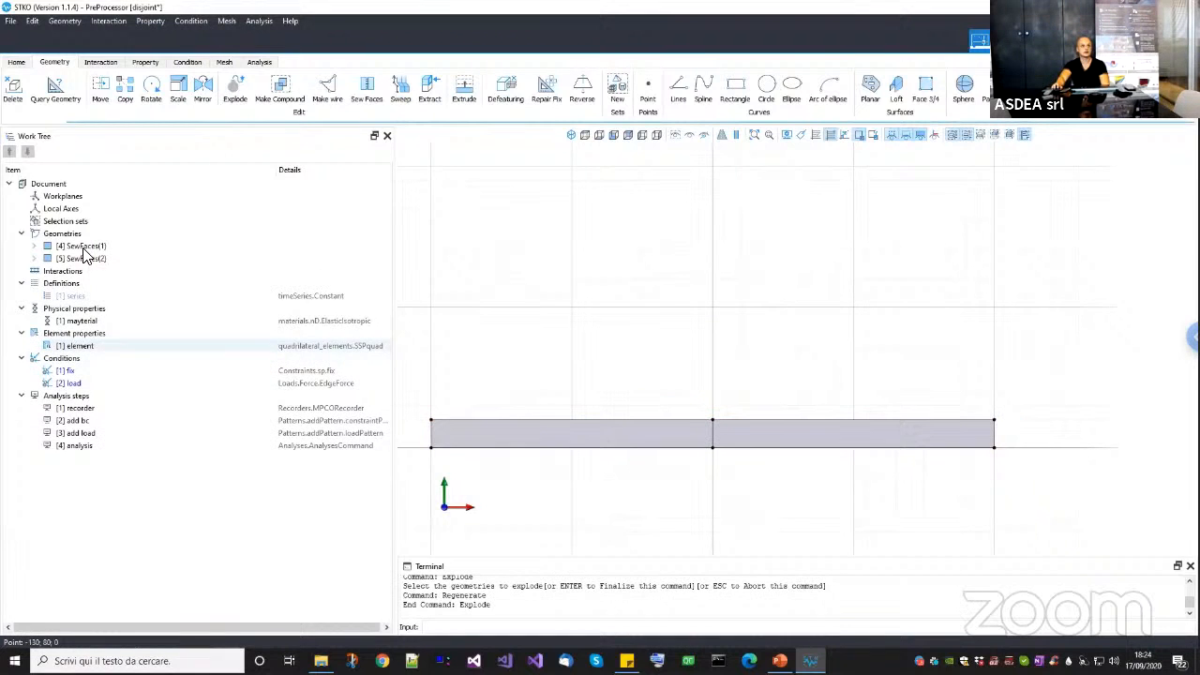
# Highlight SewFaces(2), clear the selection, and examine the boundary where the two exploded faces meet.
pyautogui.click(82, 271)
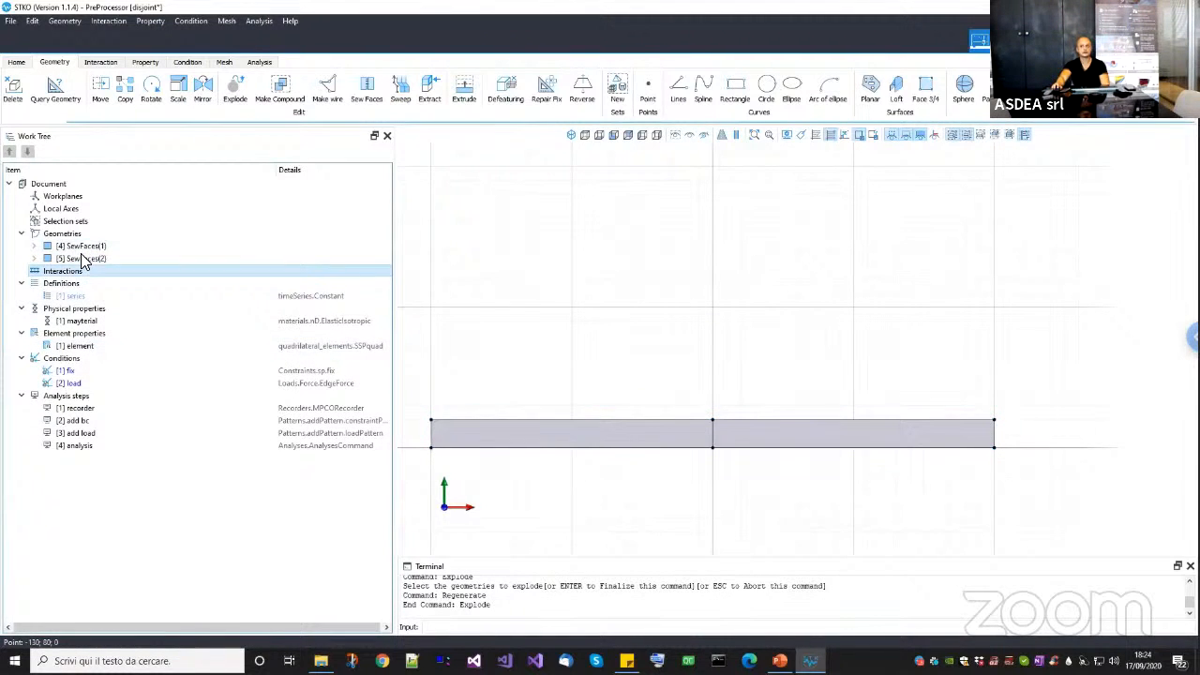
pyautogui.click(83, 259)
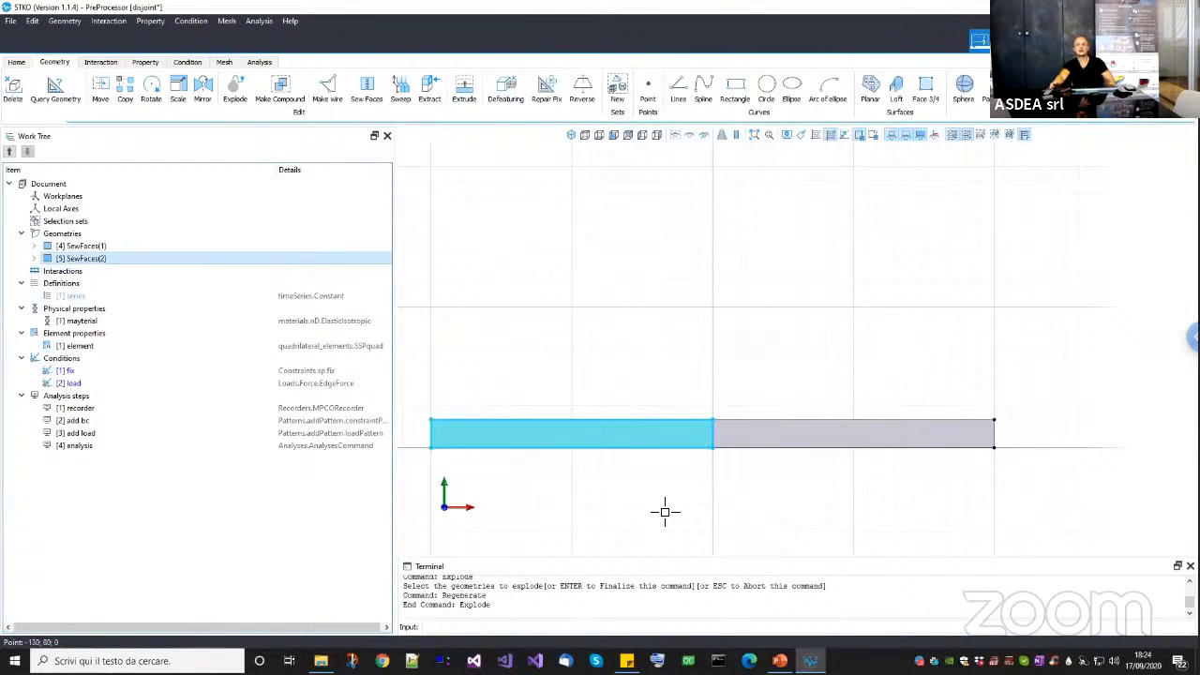
pyautogui.press('Escape')
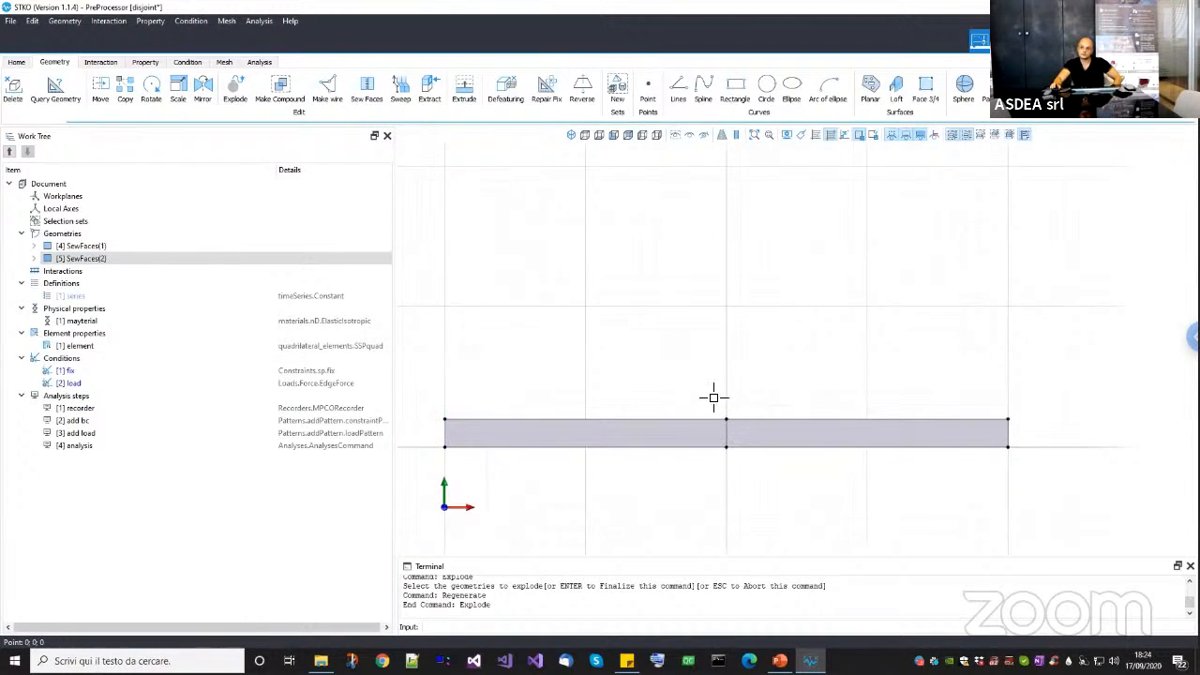
pyautogui.scroll(1, 722, 440)
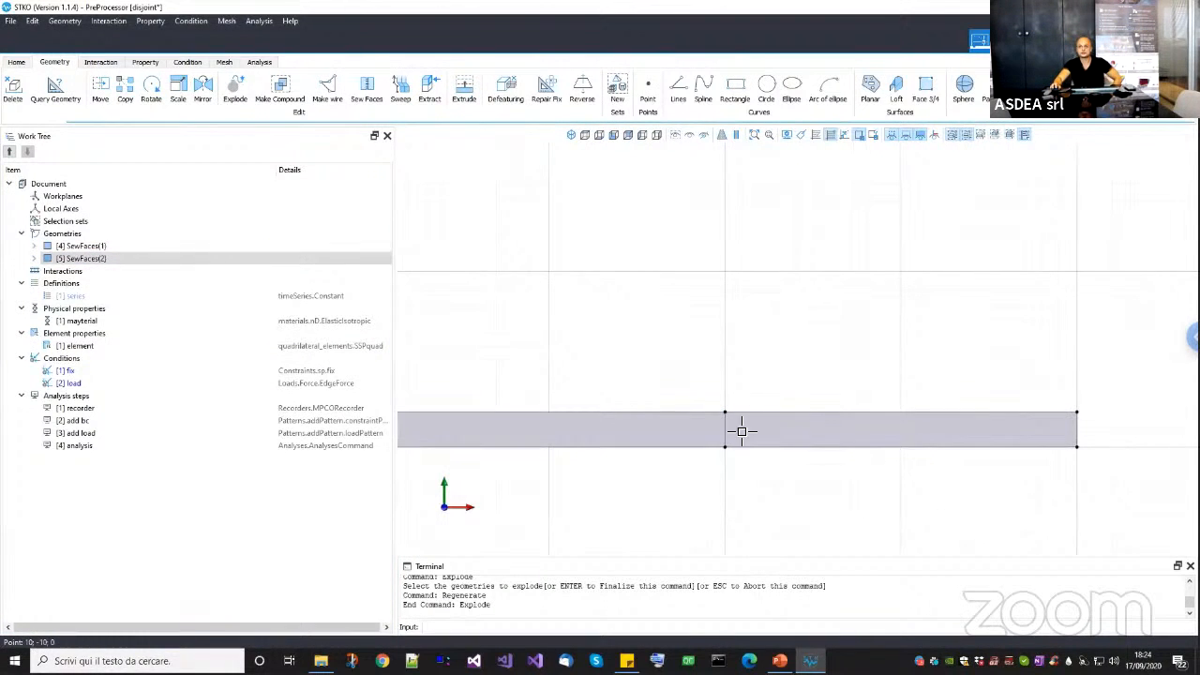
pyautogui.scroll(-1, 743, 487)
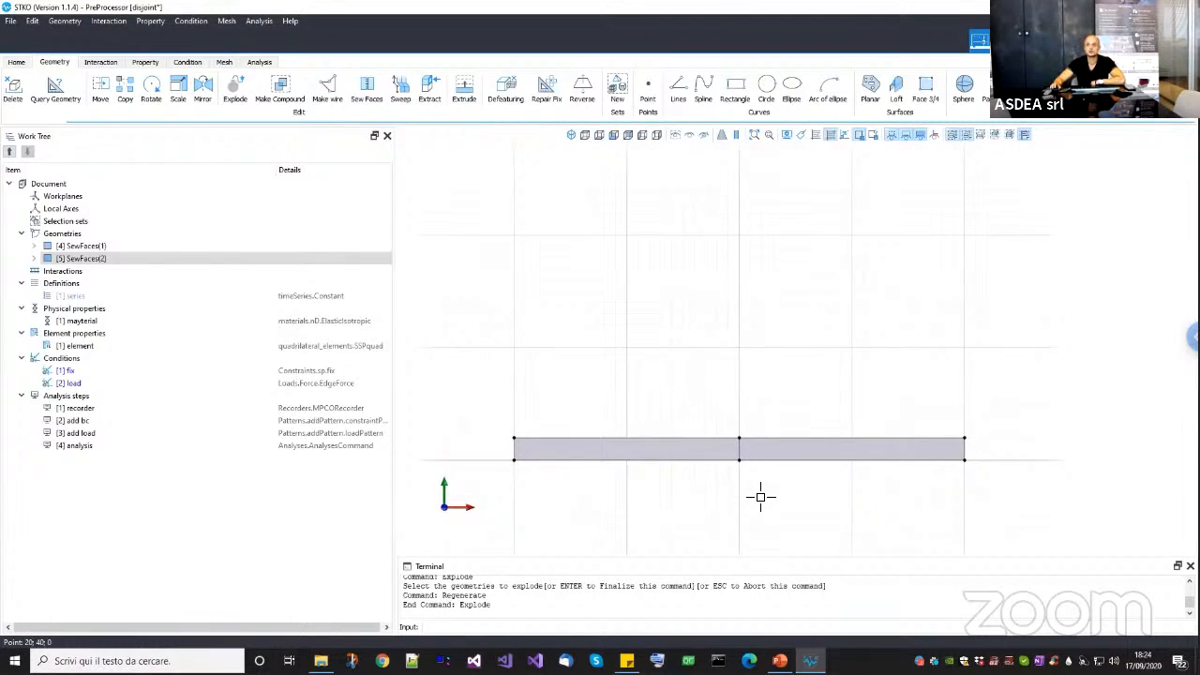
pyautogui.scroll(2, 741, 413)
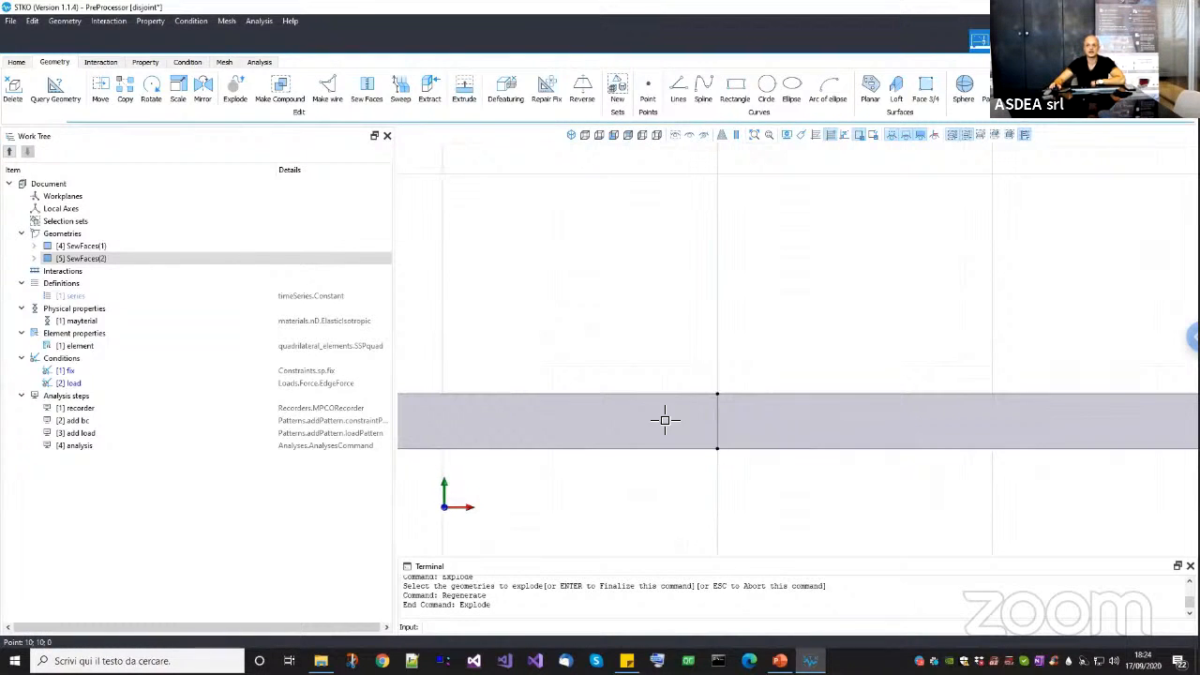
pyautogui.scroll(1, 734, 394)
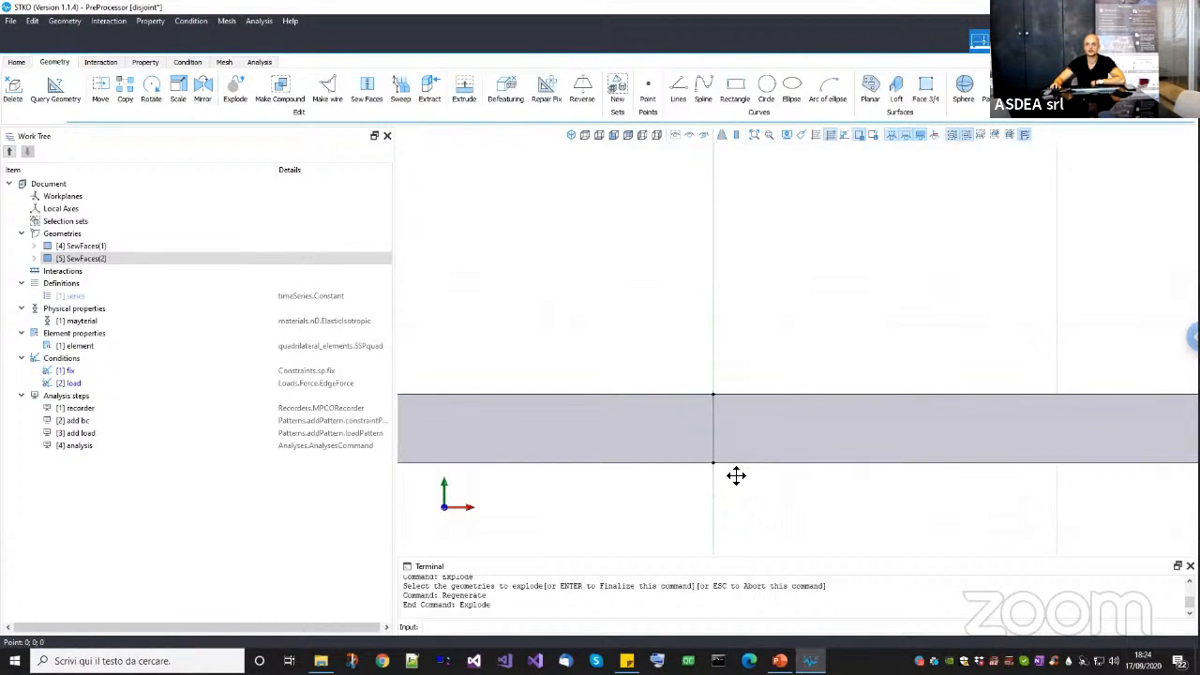
pyautogui.scroll(-3, 738, 476)
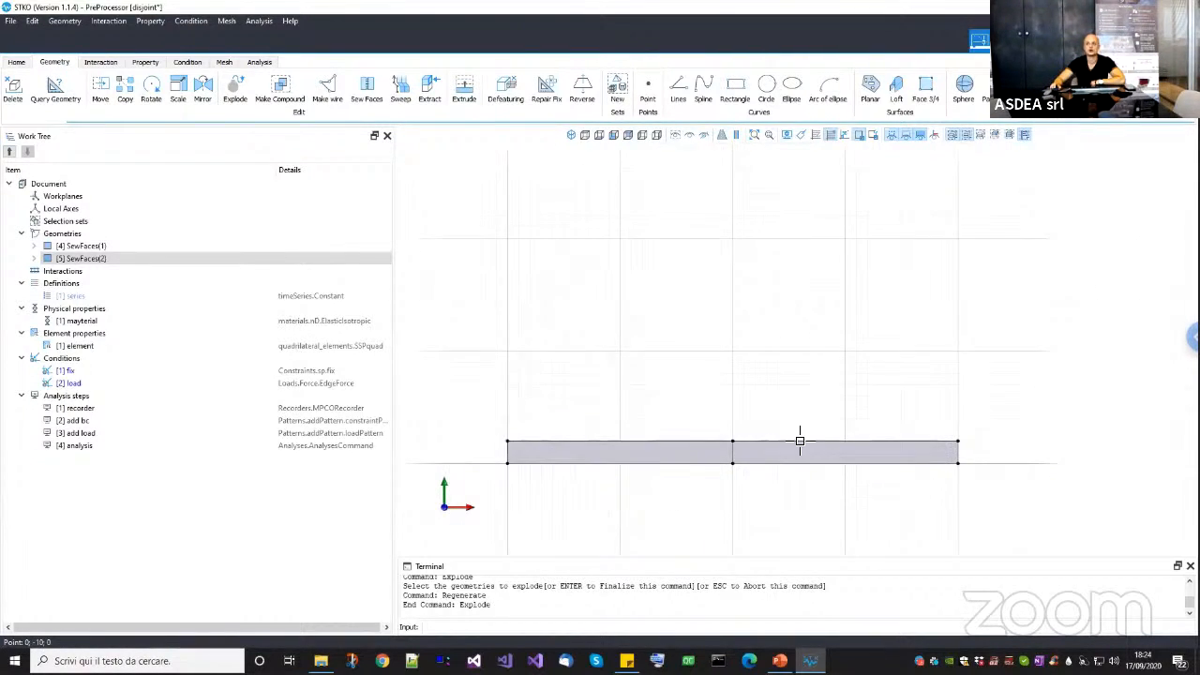
pyautogui.scroll(2, 736, 455)
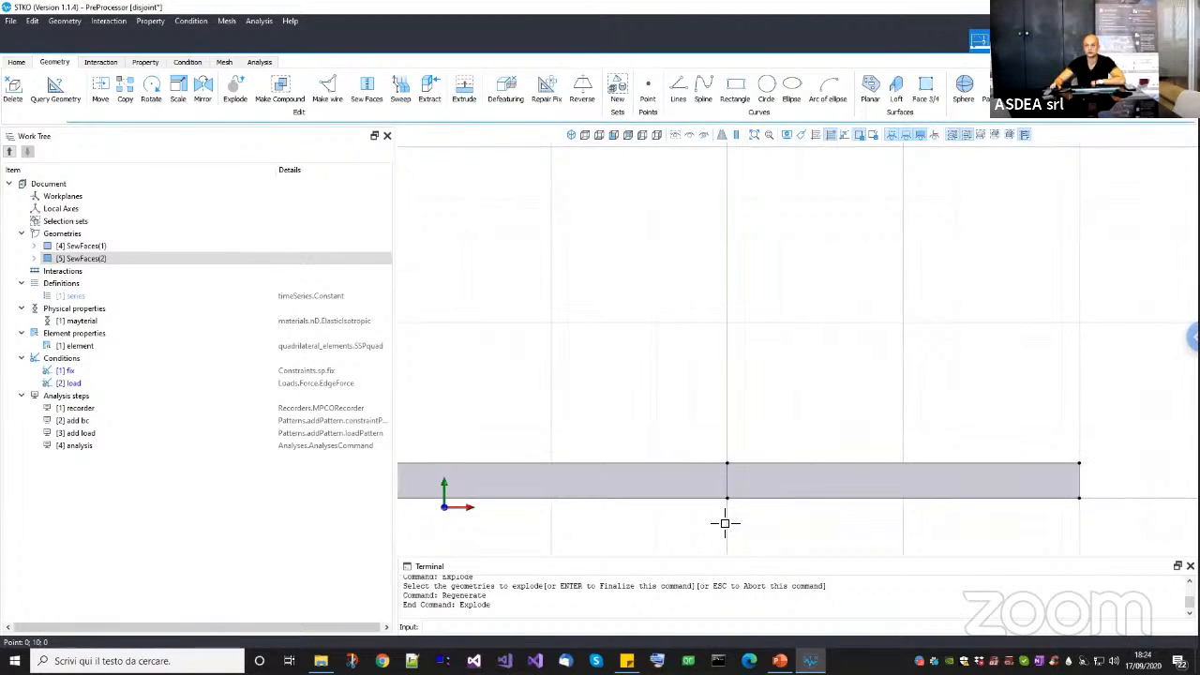
pyautogui.scroll(2, 724, 522)
pyautogui.scroll(-2, 731, 413)
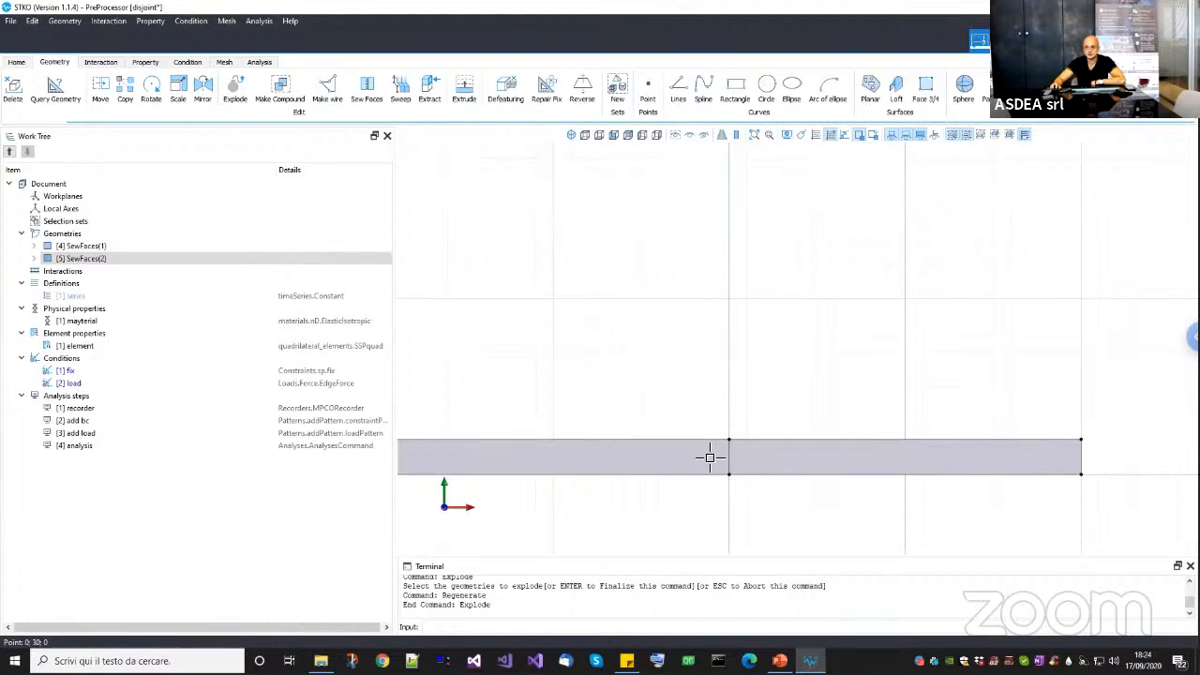
# Start a new interaction named link with the Node to Node links type.
pyautogui.rightClick(91, 274)
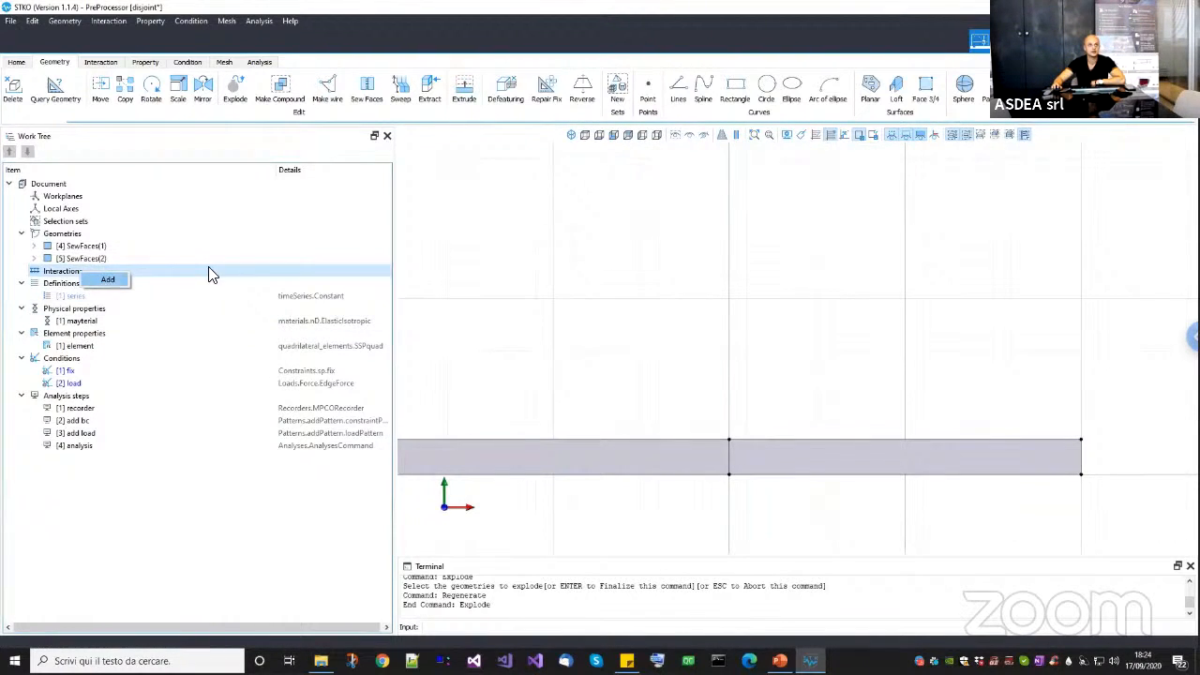
pyautogui.click(107, 280)
pyautogui.press('Tab')
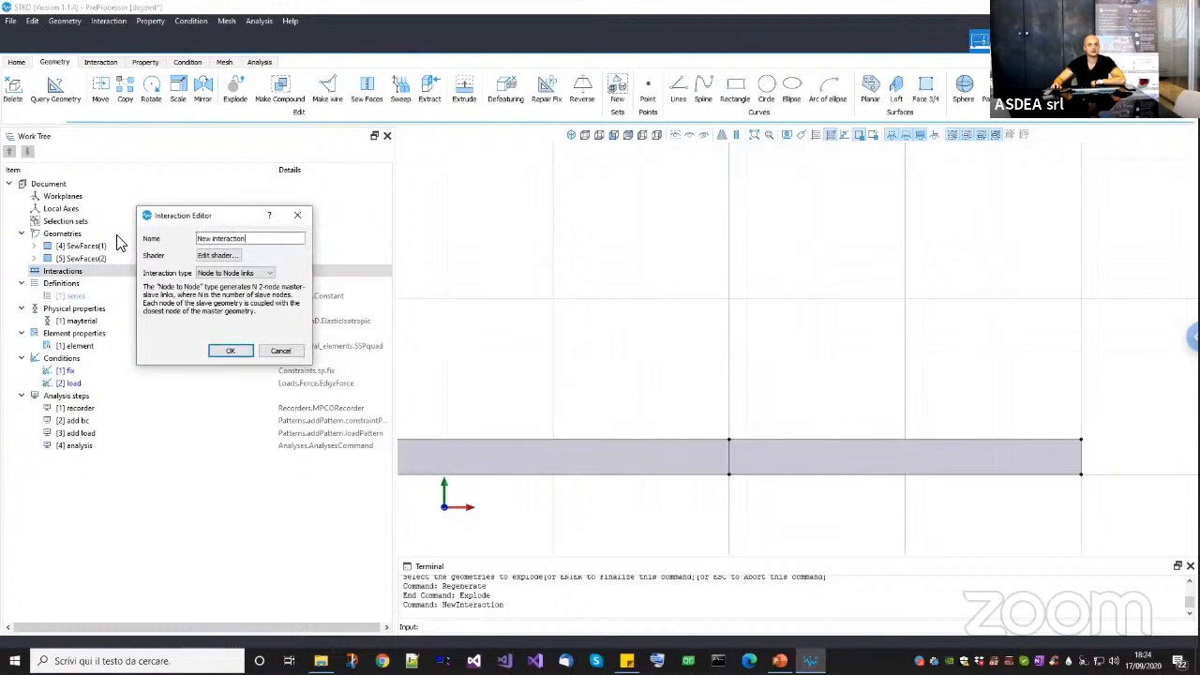
pyautogui.write('link')
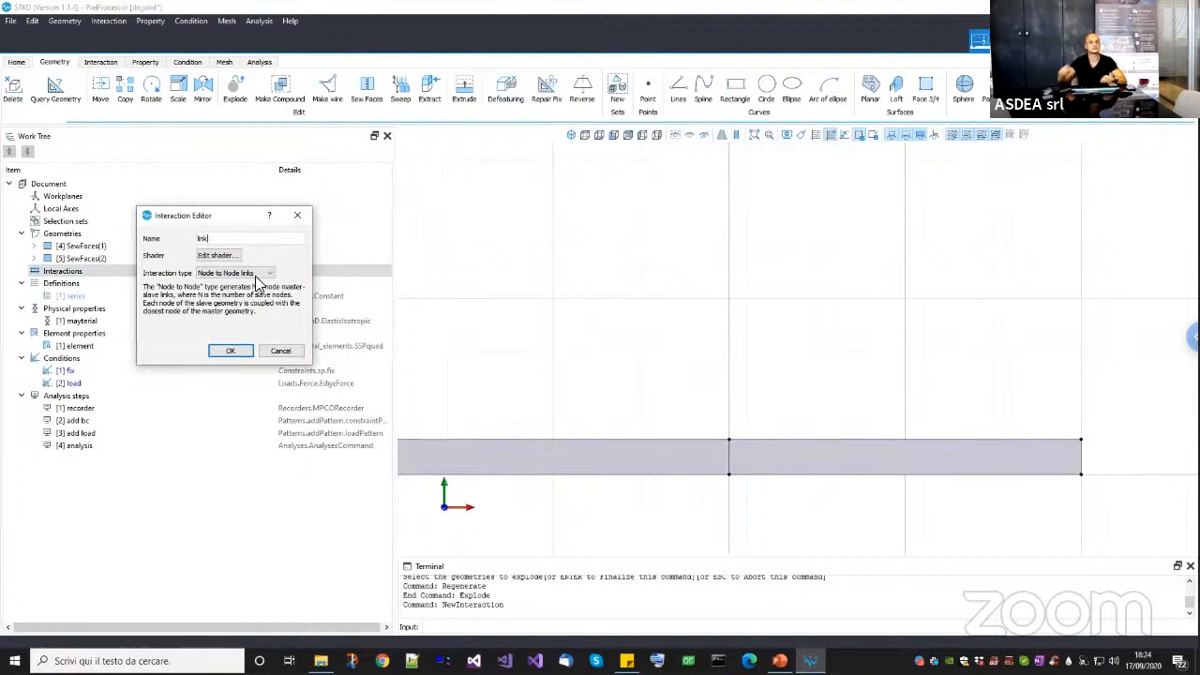
pyautogui.click(232, 352)
# Restrict picking to vertices and link the upper middle vertices, with Vertex 4 of SewFaces(1) as master and the other face's coincident vertex as slave.
pyautogui.click(966, 133)
pyautogui.click(982, 135)
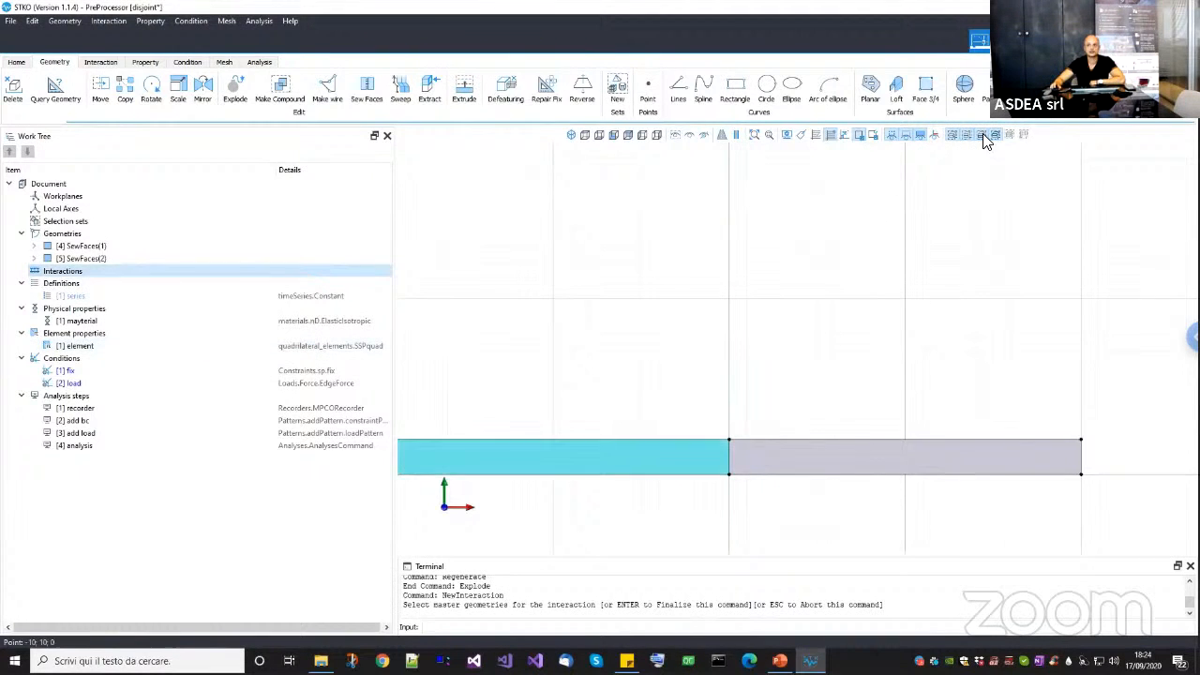
pyautogui.click(995, 135)
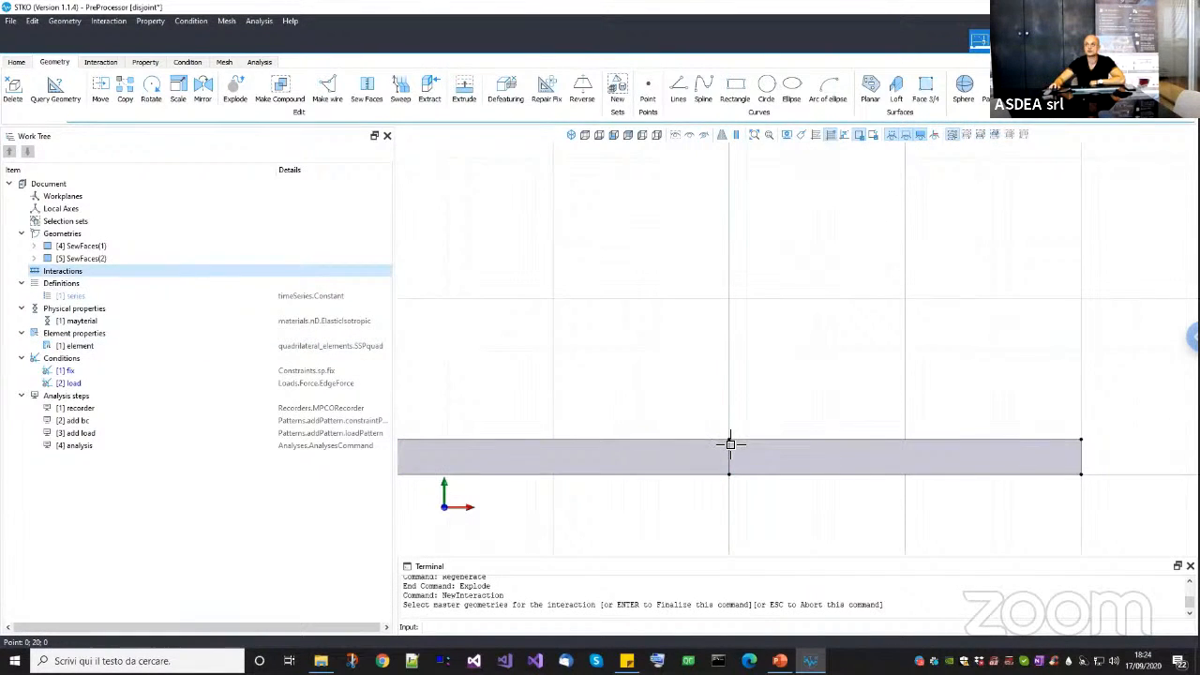
pyautogui.scroll(2, 730, 438)
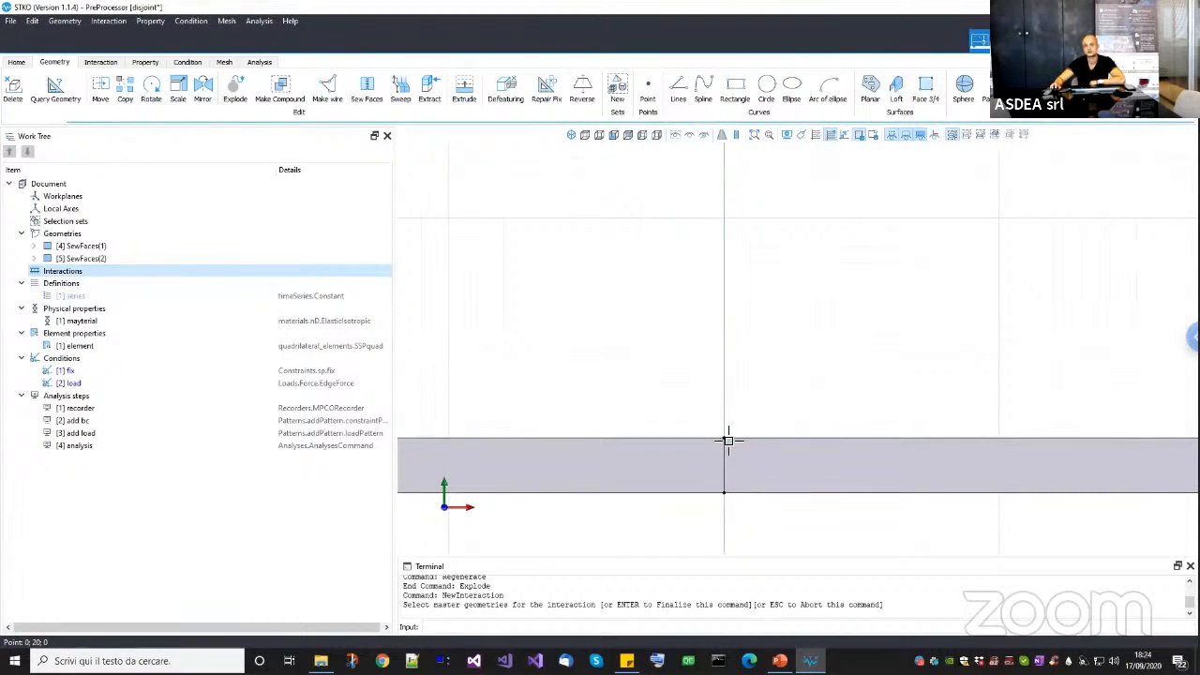
pyautogui.click(724, 439)
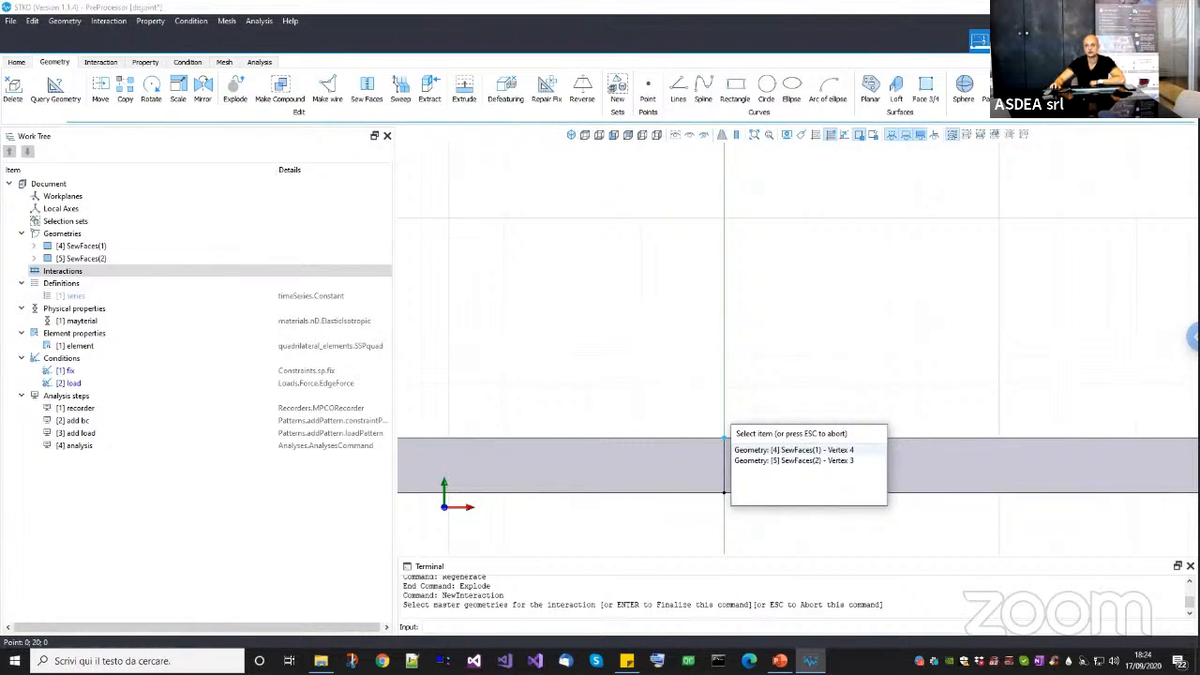
pyautogui.click(793, 450)
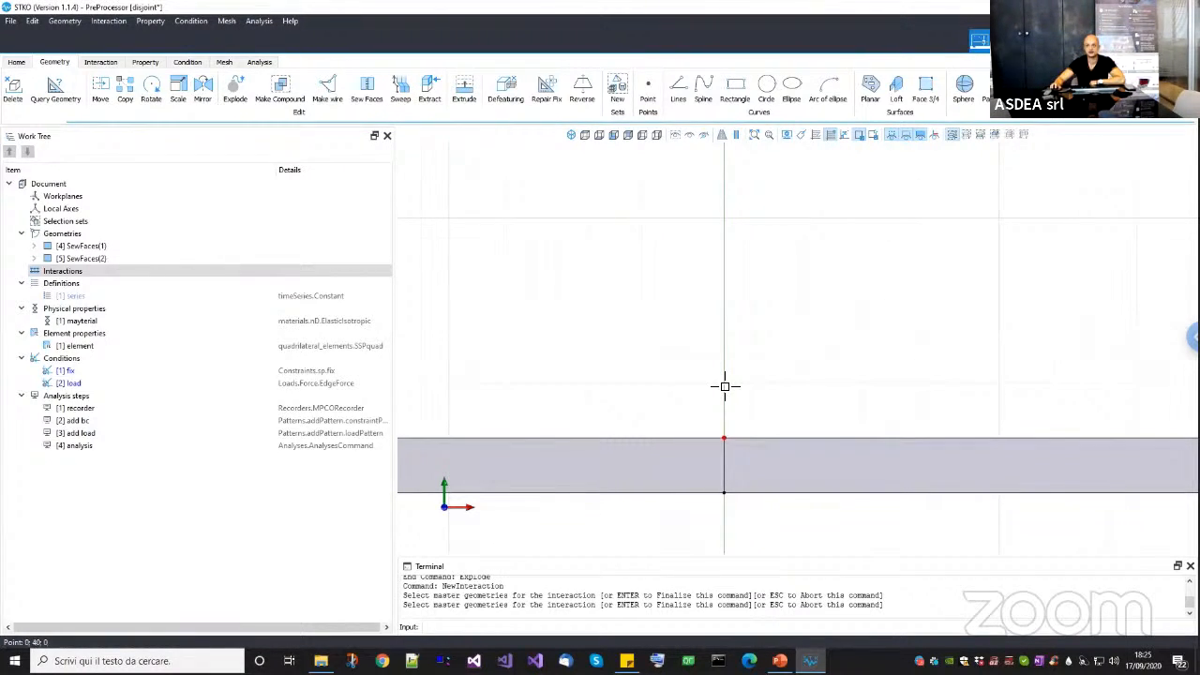
pyautogui.press('Return')
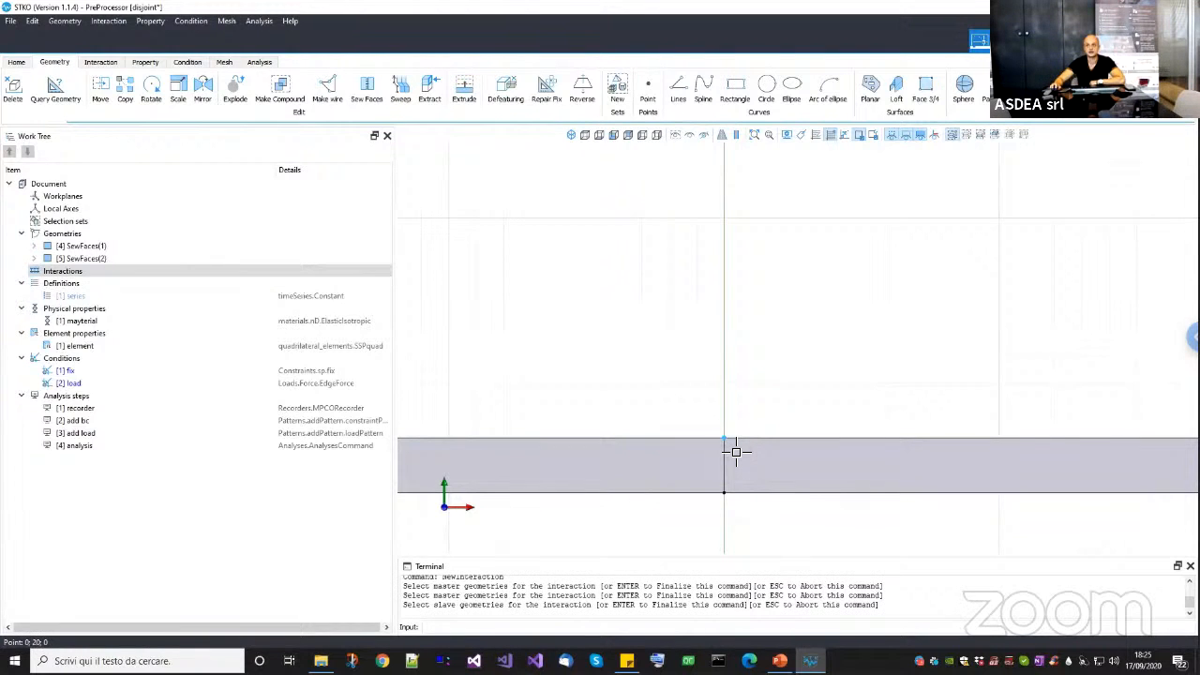
pyautogui.click(736, 452)
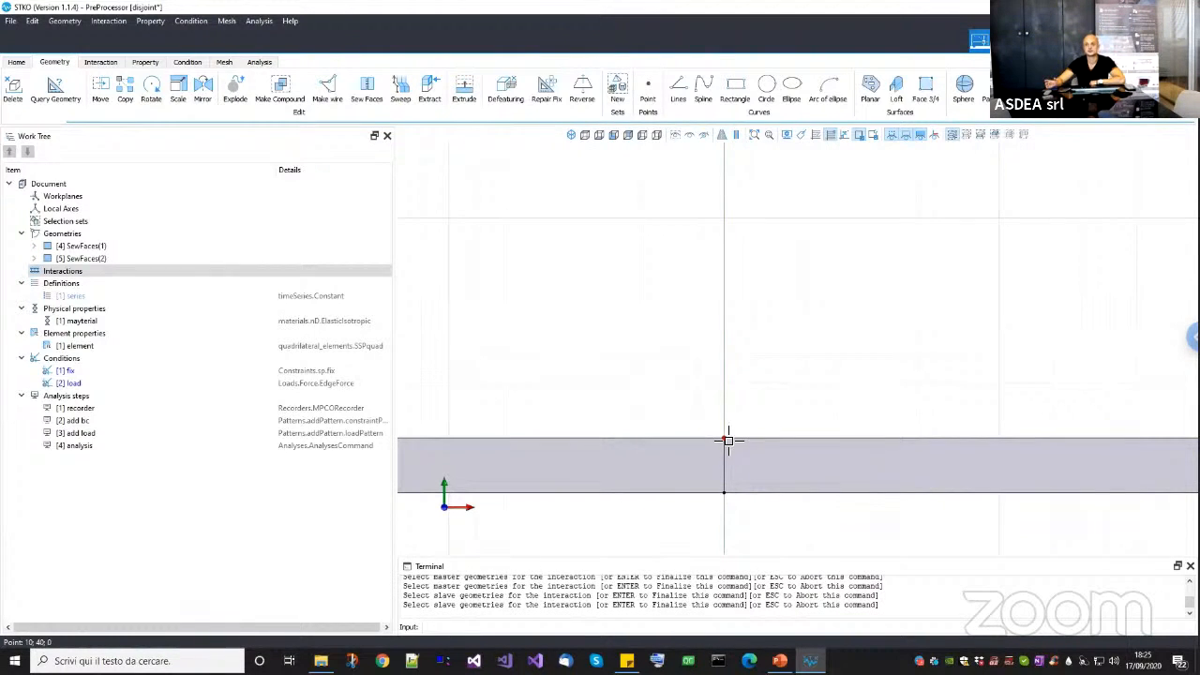
pyautogui.press('Return')
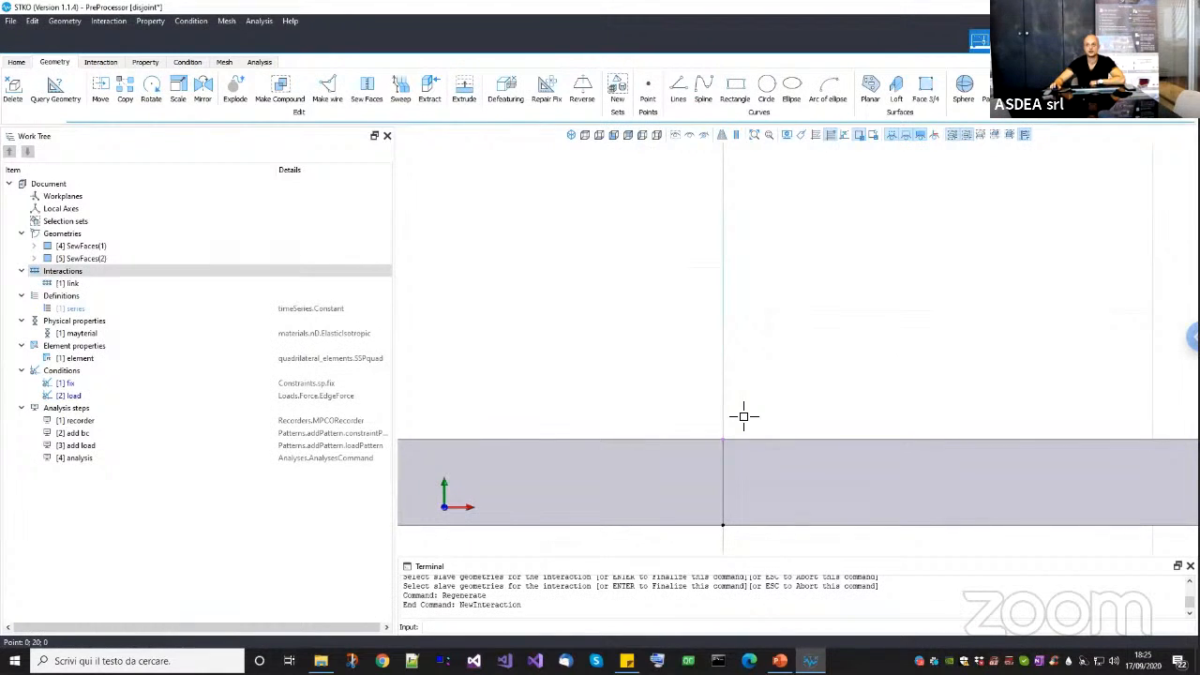
# Move the right-hand face about 20 units along X away from the other face and inspect the link between their upper vertices.
pyautogui.scroll(-5, 687, 409)
pyautogui.moveTo(687, 410); pyautogui.dragTo(656, 416, button='middle')
pyautogui.click(108, 93)
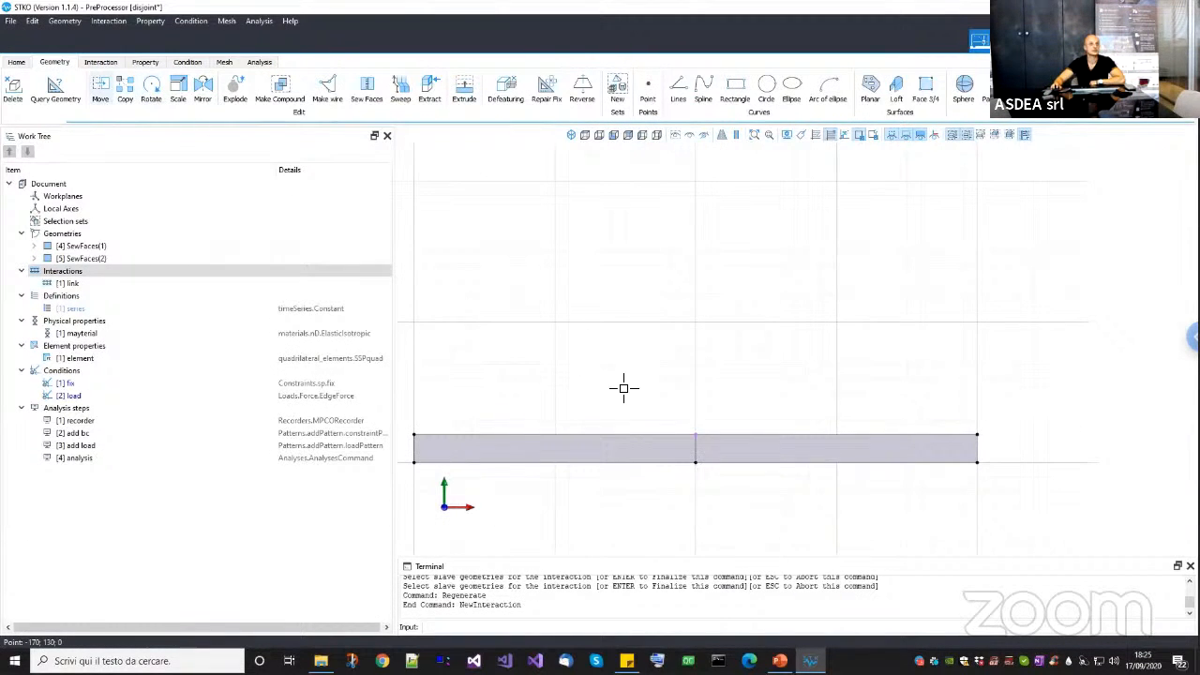
pyautogui.click(736, 461)
pyautogui.press('Return')
pyautogui.click(696, 352)
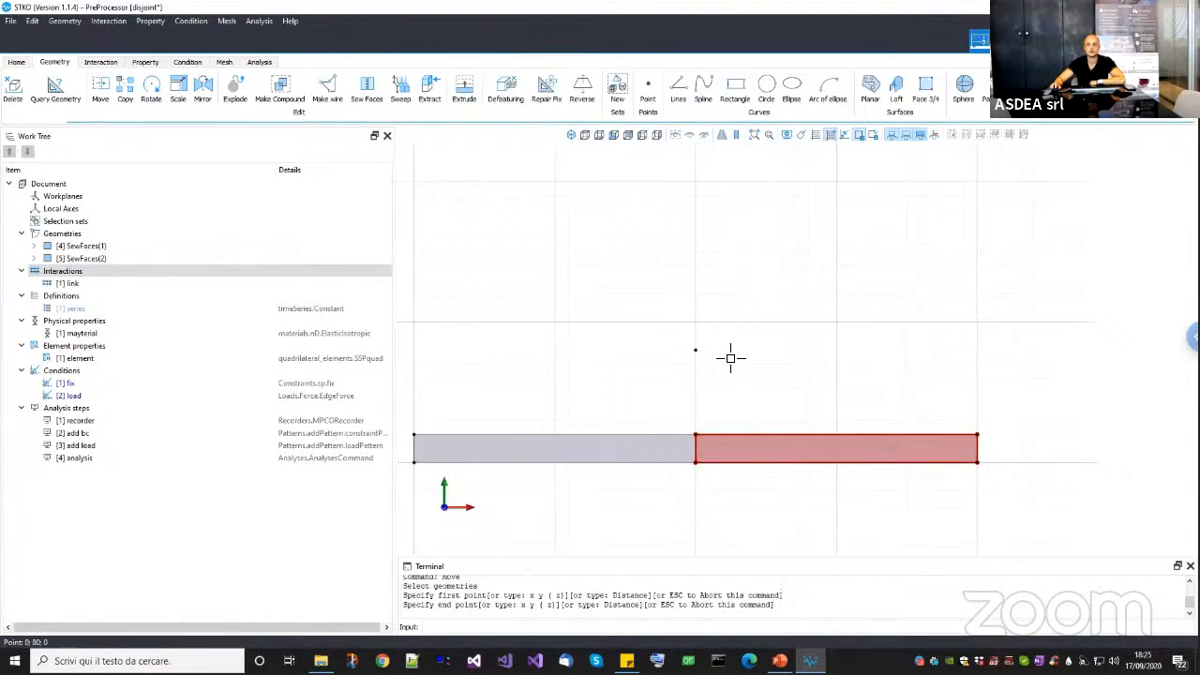
pyautogui.click(728, 354)
pyautogui.scroll(3, 693, 440)
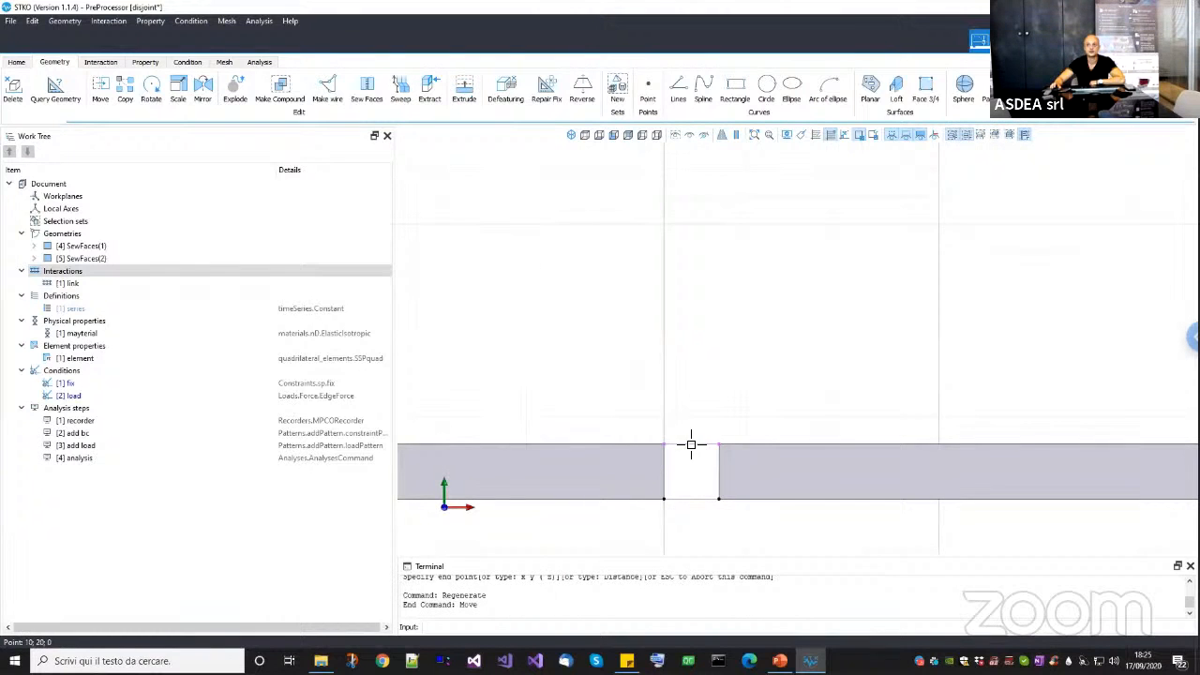
pyautogui.scroll(-3, 687, 448)
# Undo the move of the right-hand face and check the joint between the two faces.
pyautogui.hotkey('ctrl', 'z')
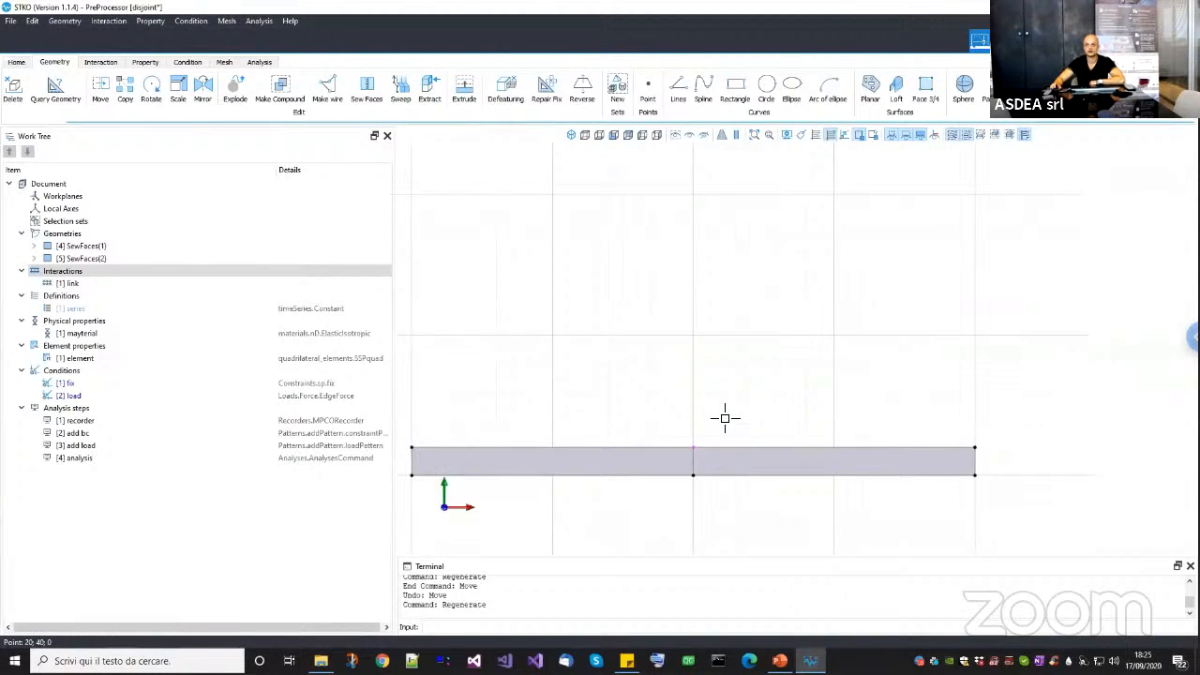
pyautogui.scroll(-2, 723, 396)
pyautogui.scroll(3, 718, 480)
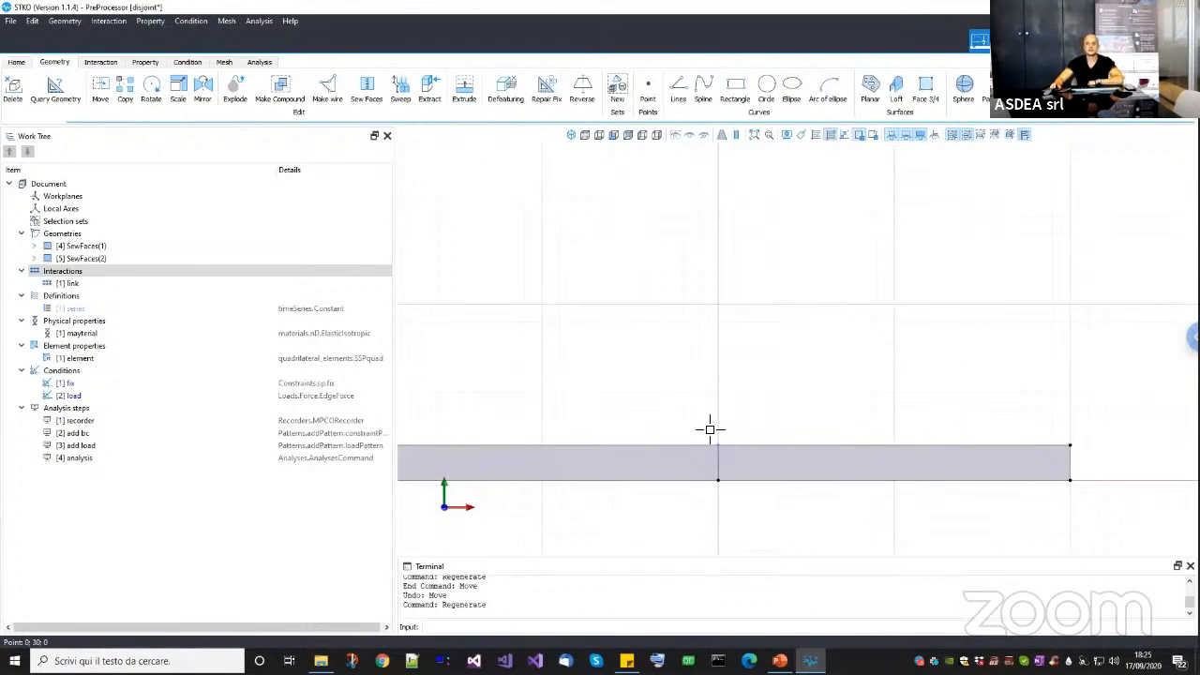
pyautogui.scroll(-2, 713, 455)
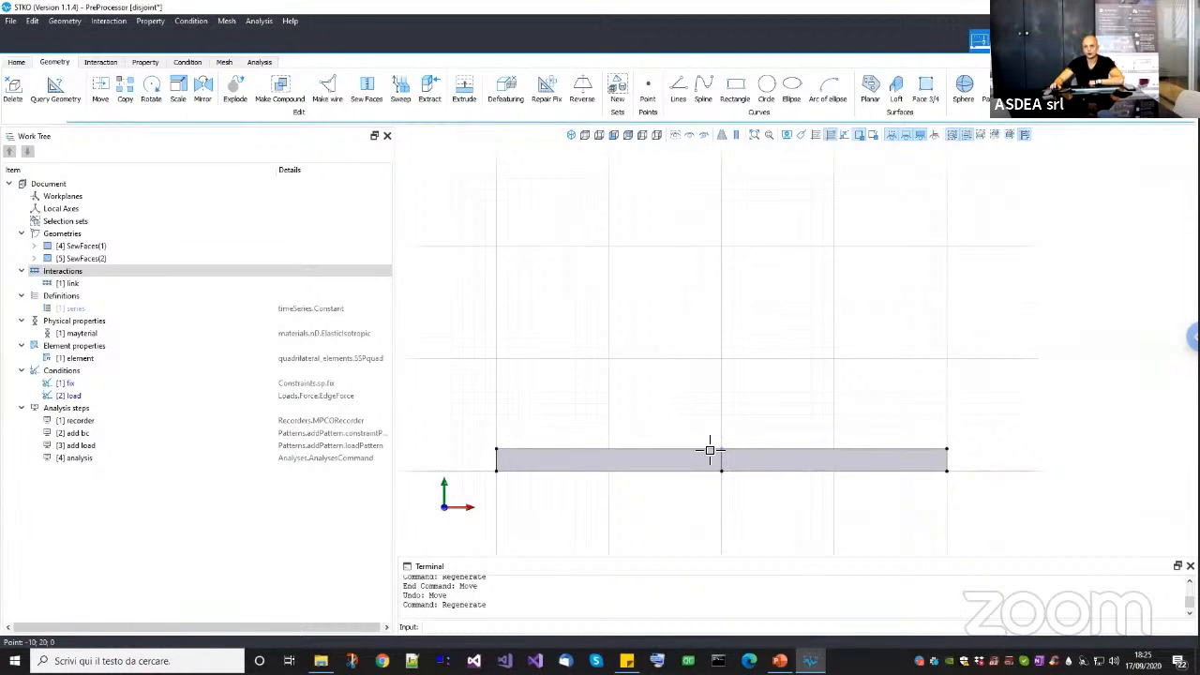
pyautogui.scroll(-1, 694, 361)
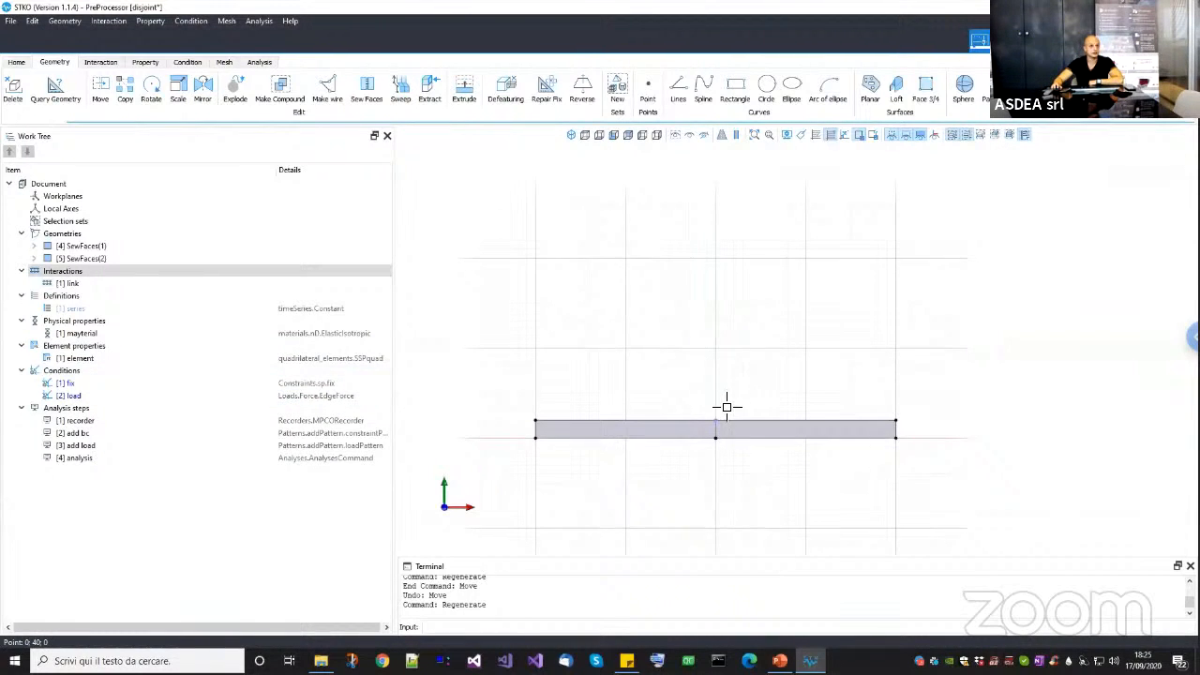
# Start a new condition named edof with the equalDOF multi-point constraint model.
pyautogui.scroll(1, 726, 406)
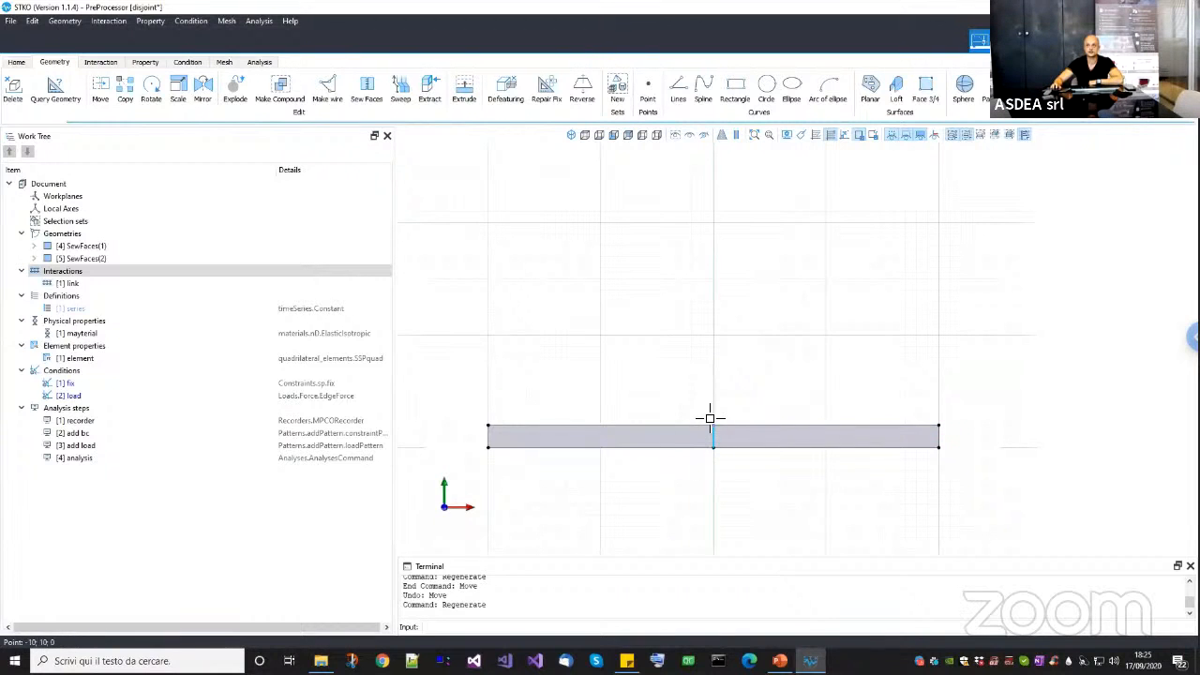
pyautogui.rightClick(91, 371)
pyautogui.click(106, 379)
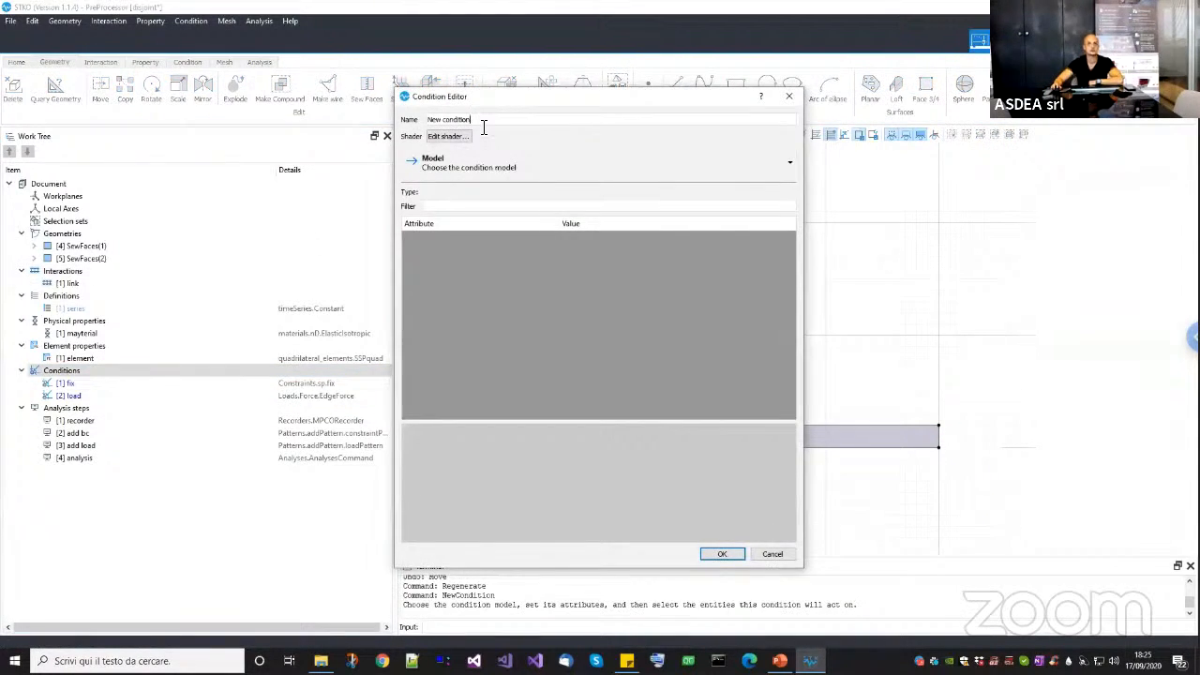
pyautogui.moveTo(484, 123); pyautogui.dragTo(383, 120)
pyautogui.write('edof')
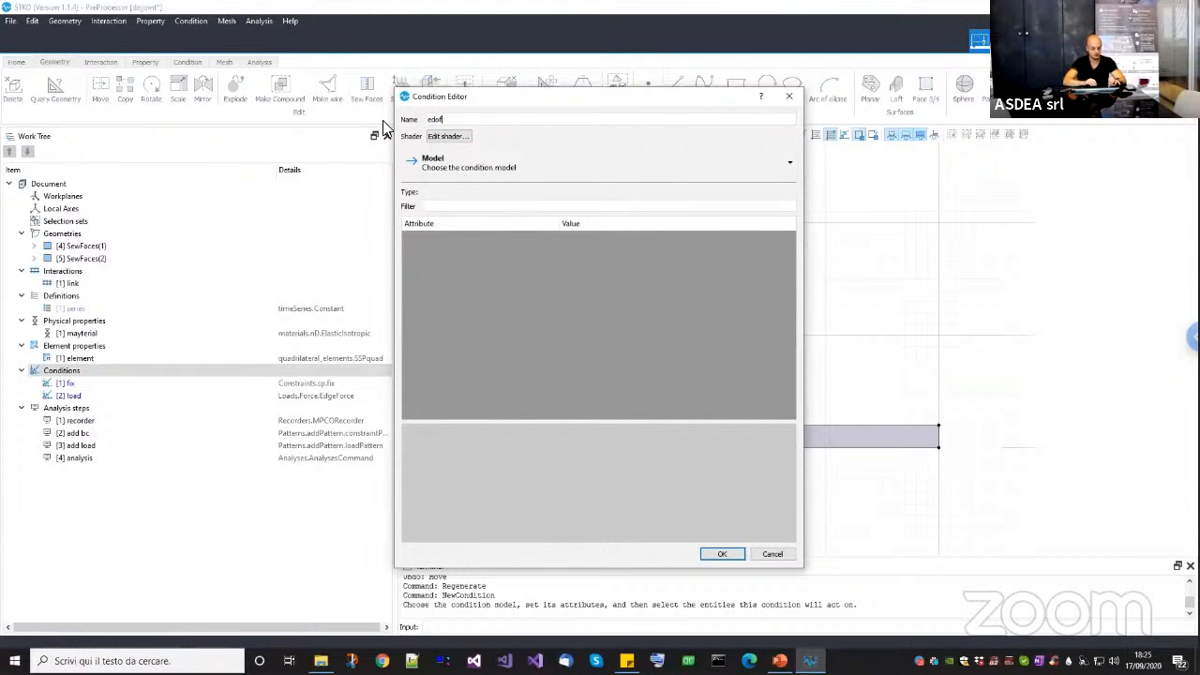
pyautogui.click(480, 169)
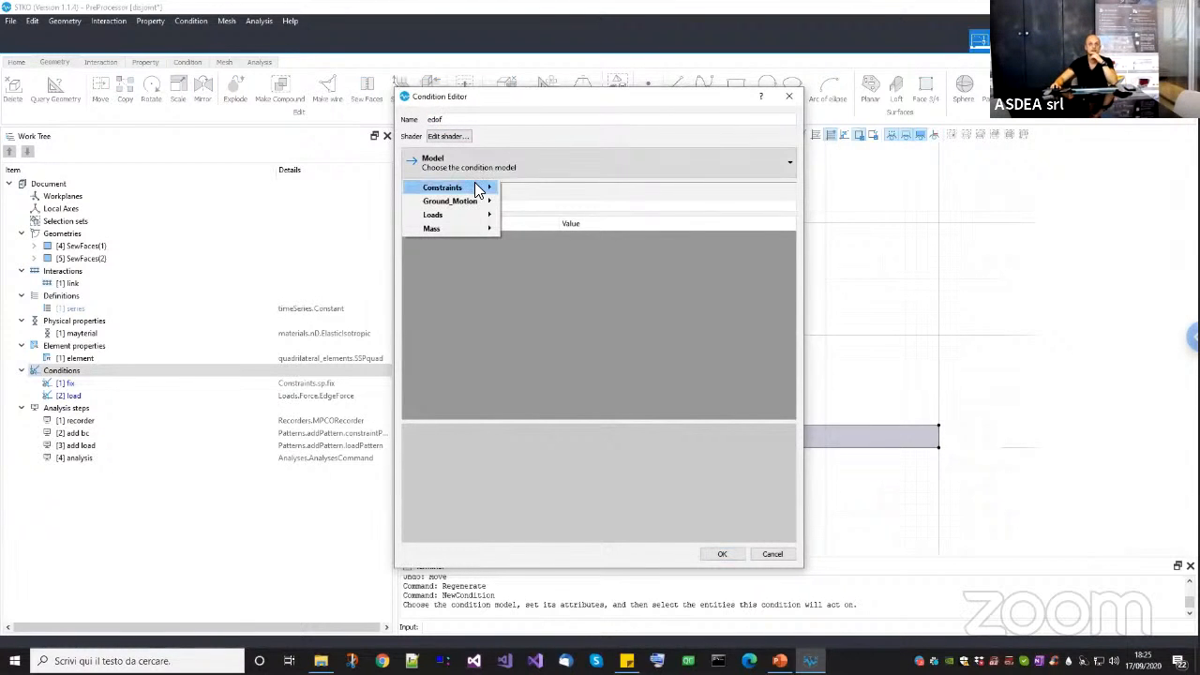
pyautogui.moveTo(478, 189)
pyautogui.moveTo(521, 188)
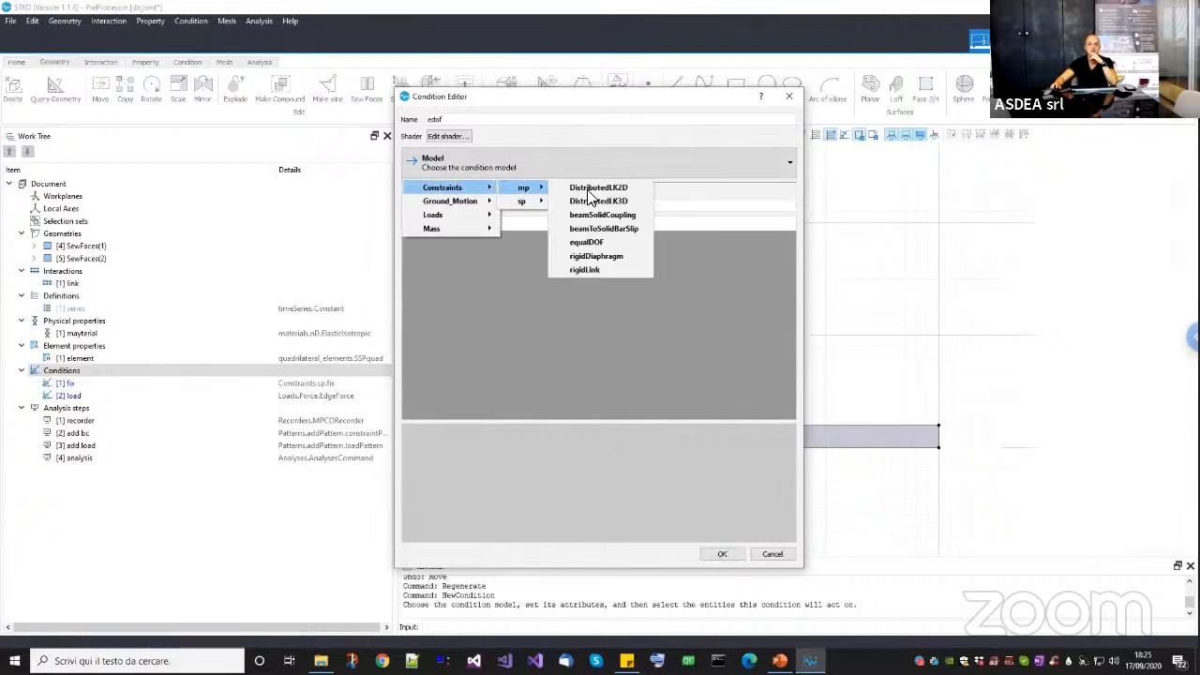
pyautogui.click(593, 243)
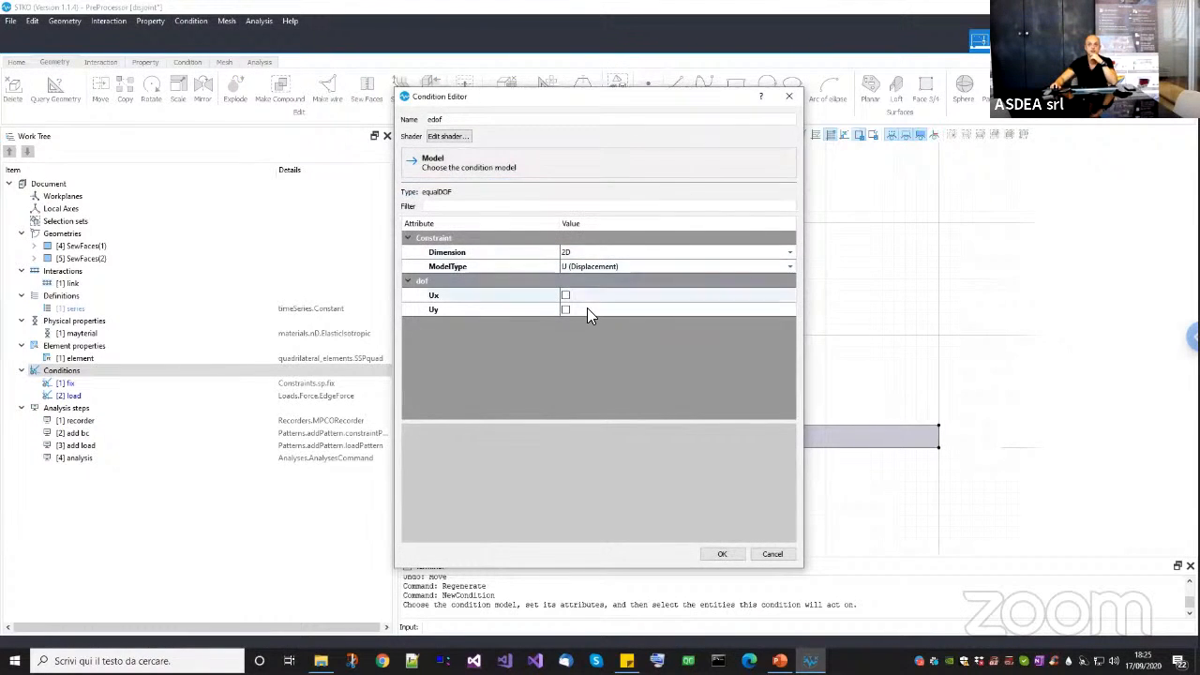
# Constrain both Ux and Uy in the edof condition and assign it to the link at the upper middle vertices.
pyautogui.click(587, 296)
pyautogui.click(587, 309)
pyautogui.moveTo(590, 108); pyautogui.dragTo(352, 150)
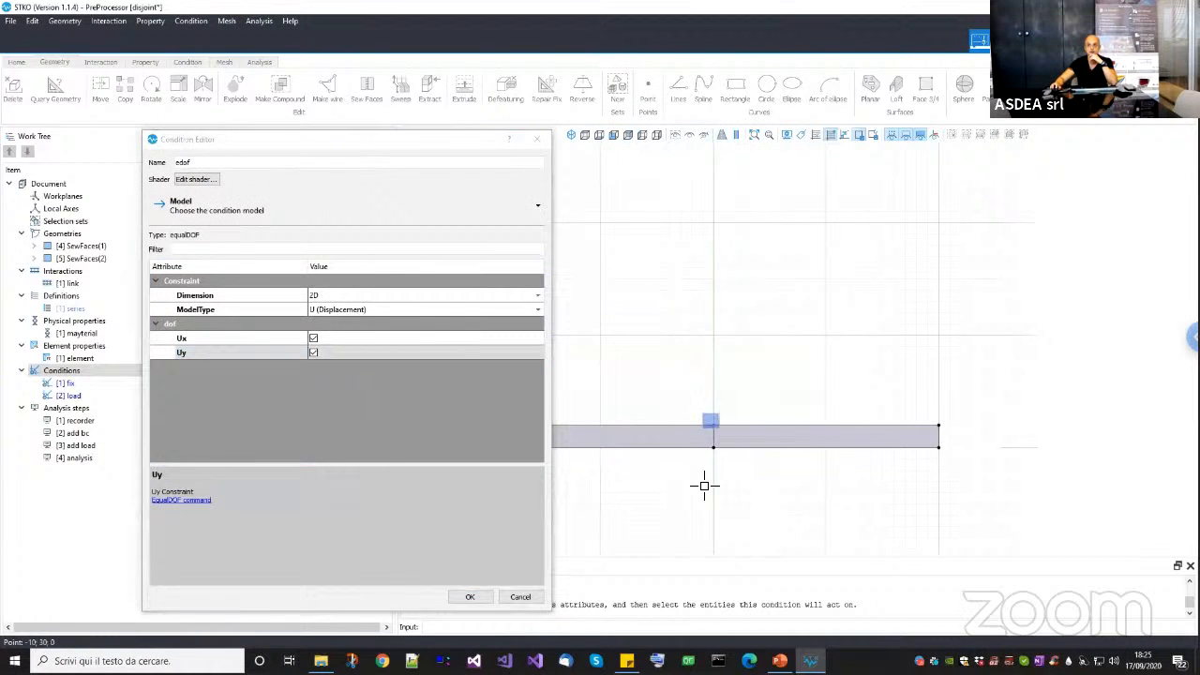
pyautogui.click(470, 596)
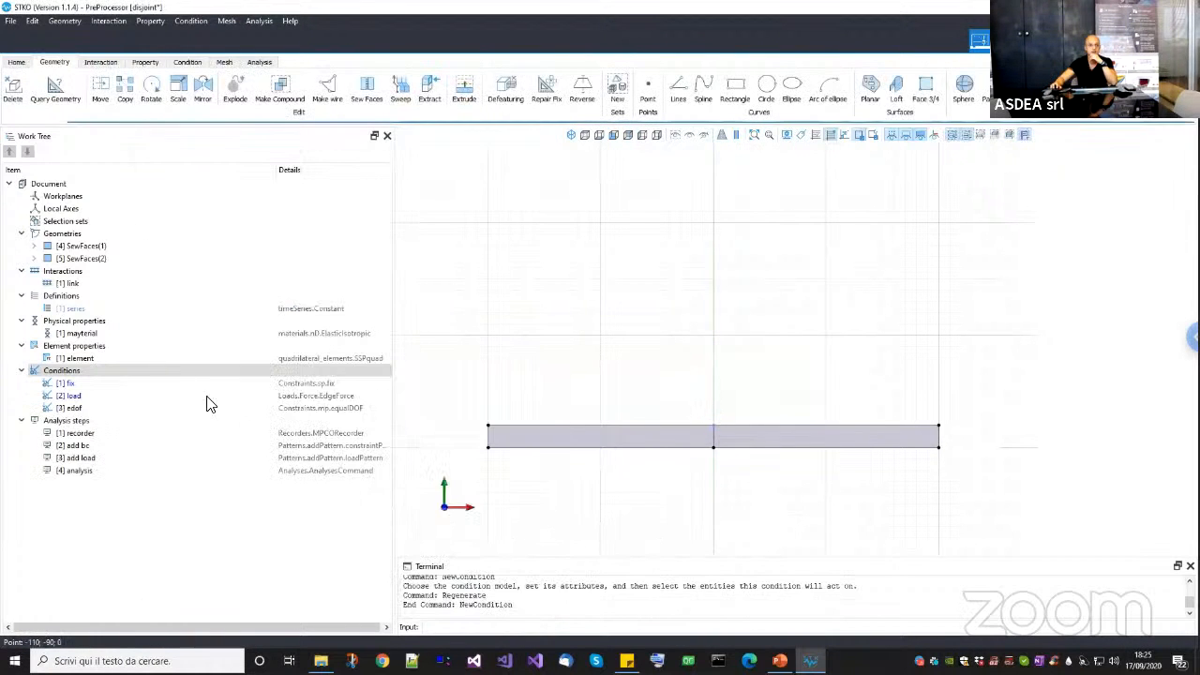
pyautogui.click(122, 410)
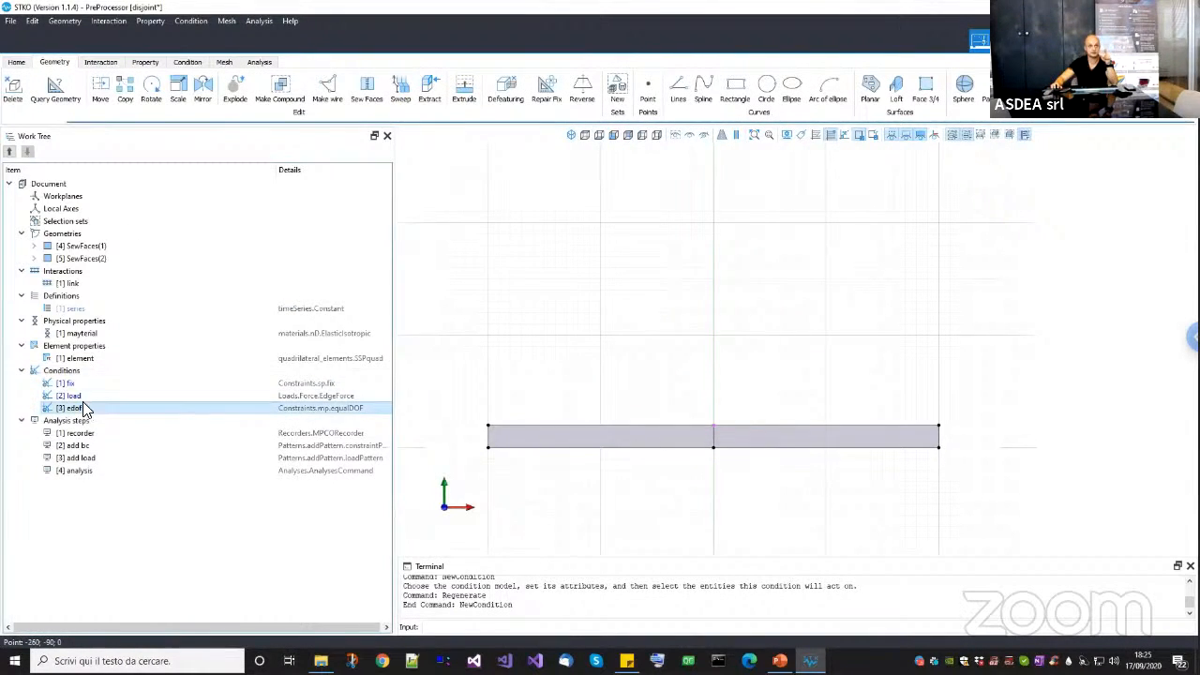
pyautogui.click(82, 394)
pyautogui.click(78, 408)
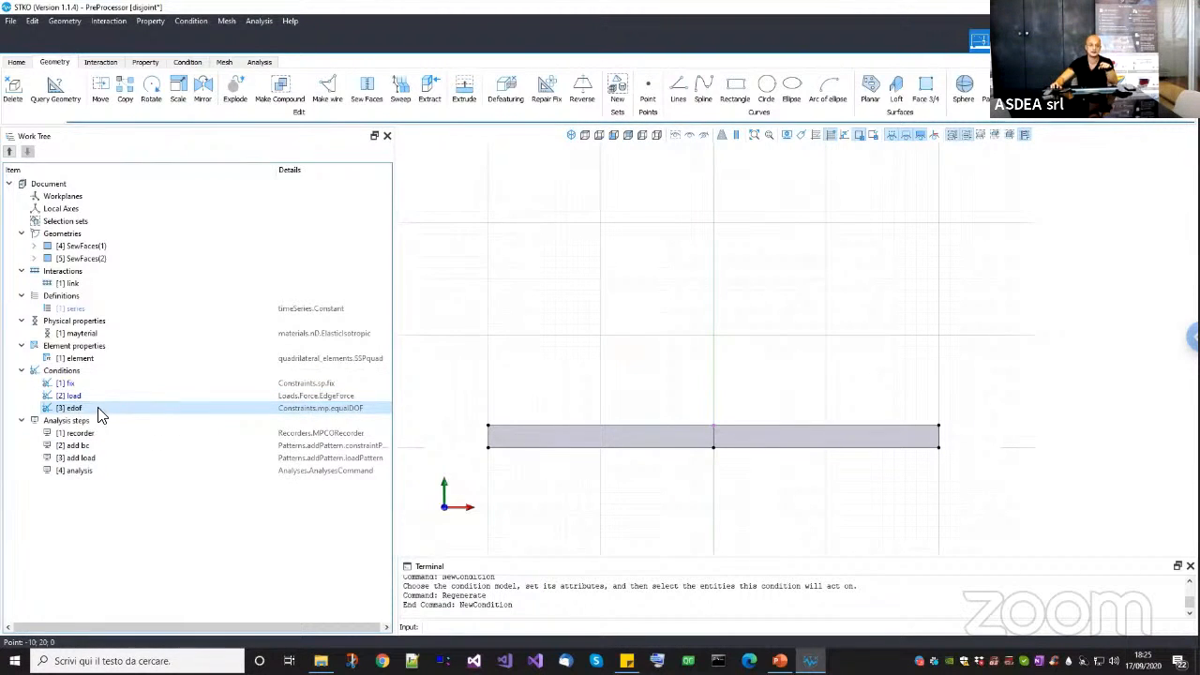
pyautogui.click(79, 396)
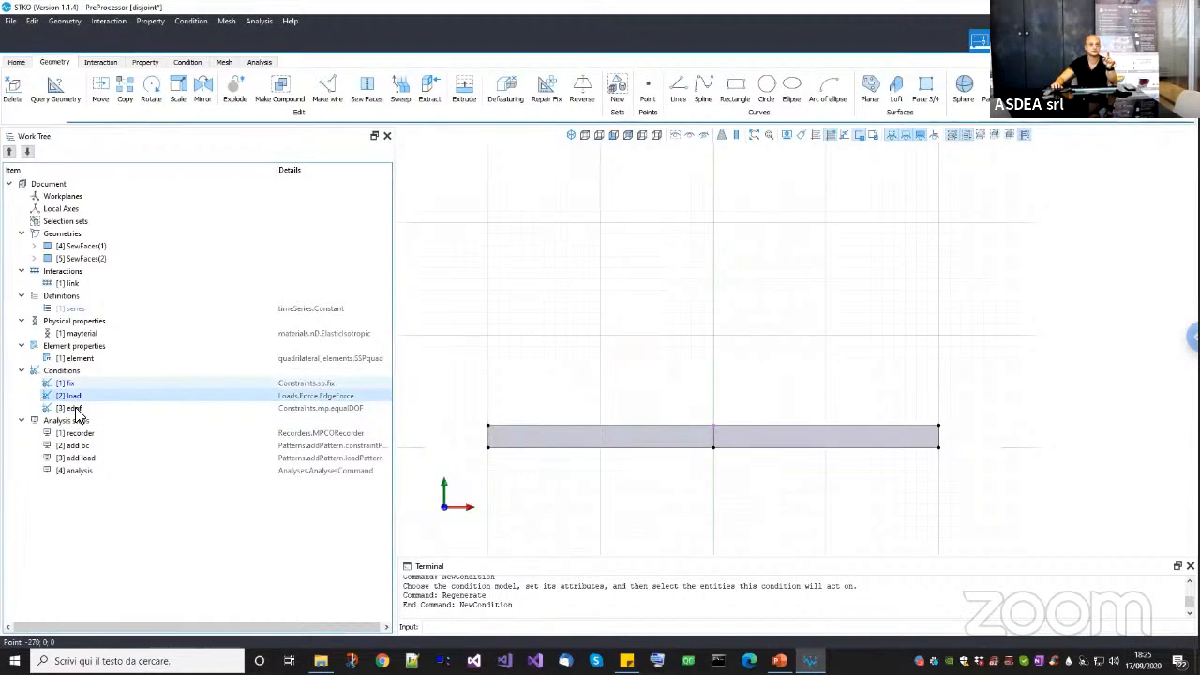
pyautogui.click(79, 409)
# Add one mp entry referencing edof to the add bc analysis step and save the document.
pyautogui.click(83, 446)
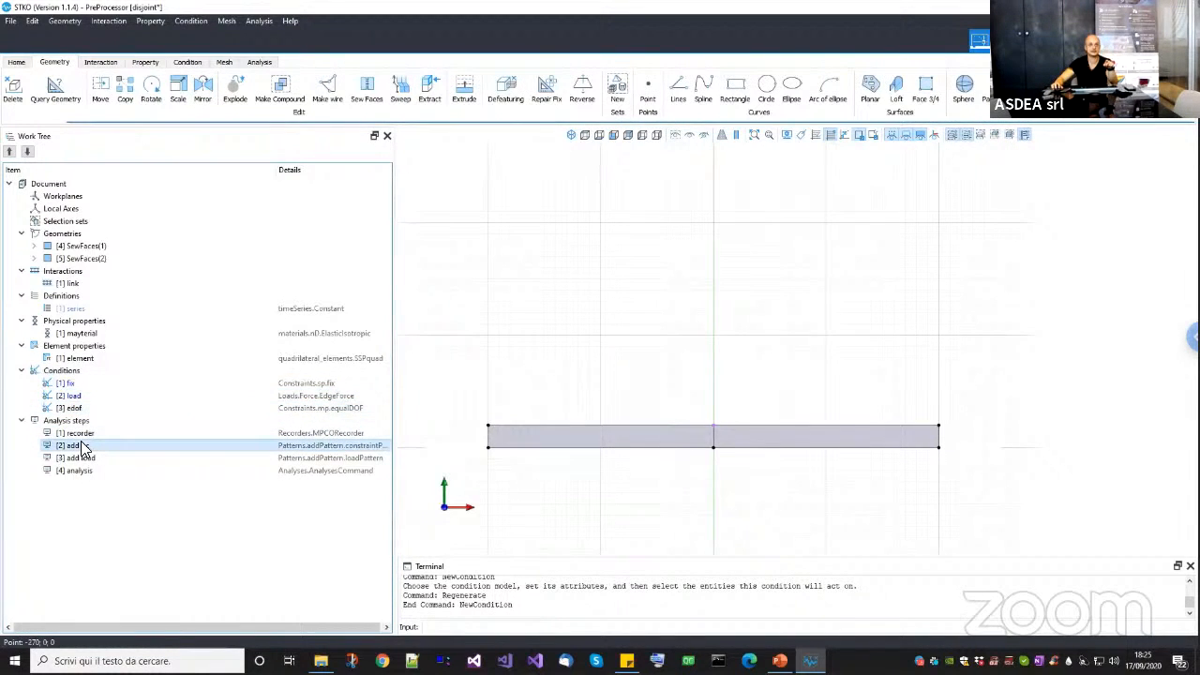
pyautogui.rightClick(87, 455)
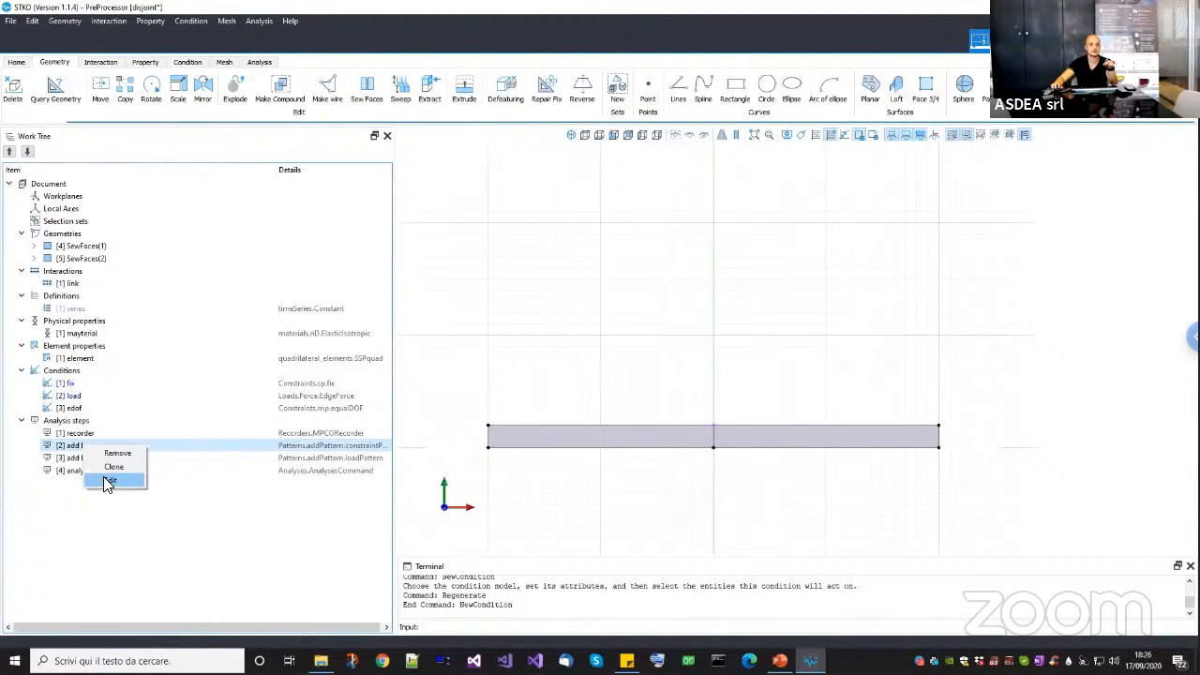
pyautogui.click(120, 469)
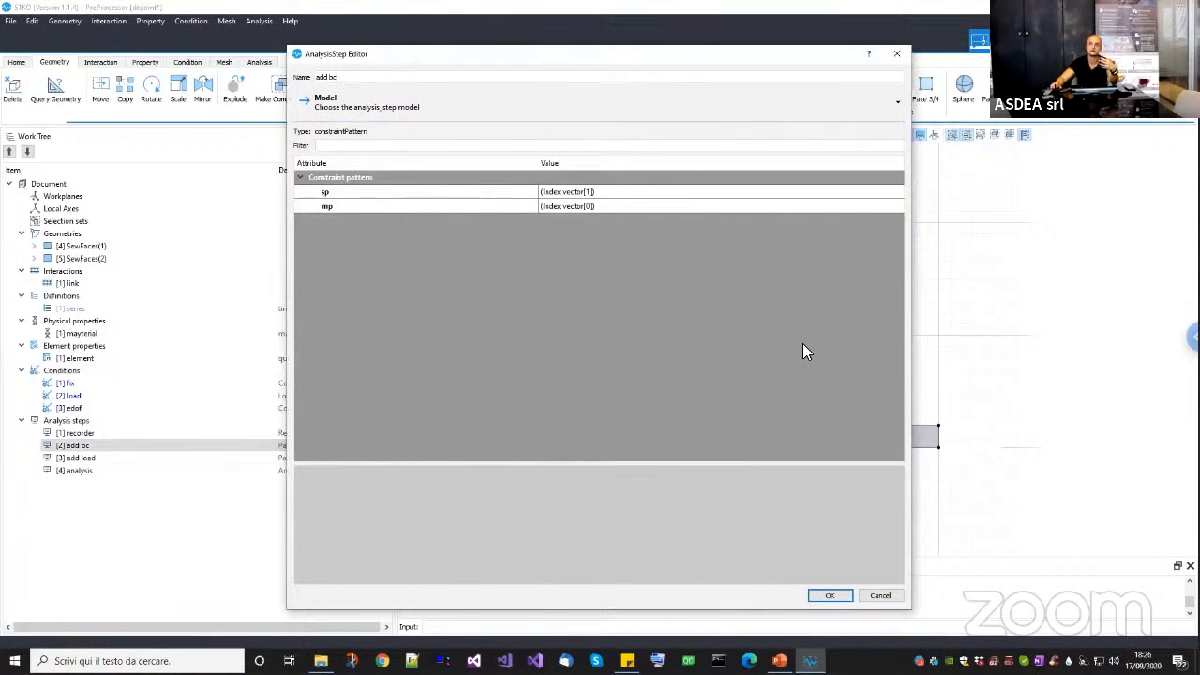
pyautogui.click(898, 210)
pyautogui.click(899, 207)
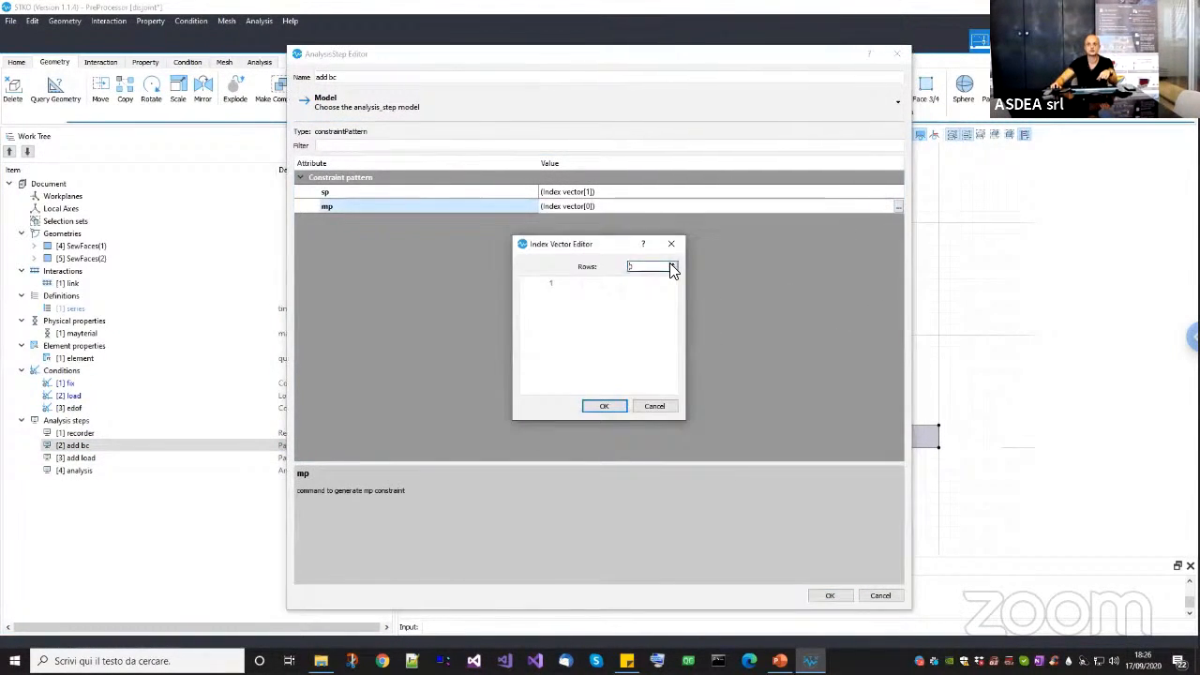
pyautogui.click(575, 302)
pyautogui.click(569, 322)
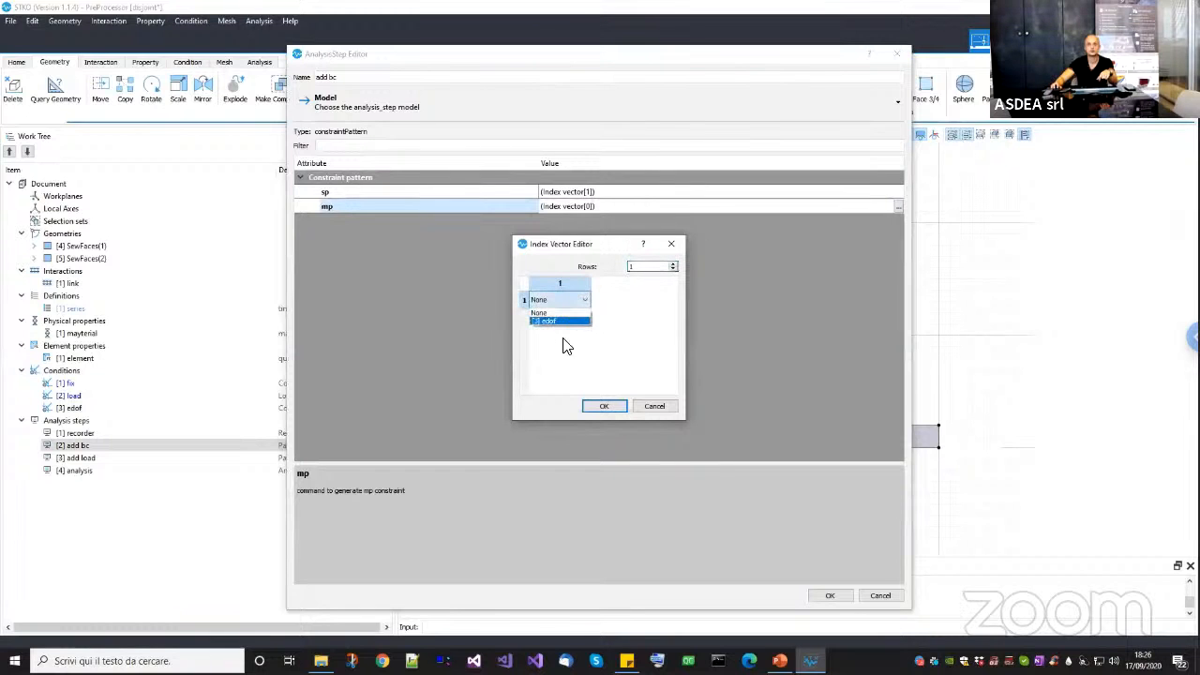
pyautogui.click(604, 406)
pyautogui.moveTo(713, 433); pyautogui.dragTo(726, 454, button='middle')
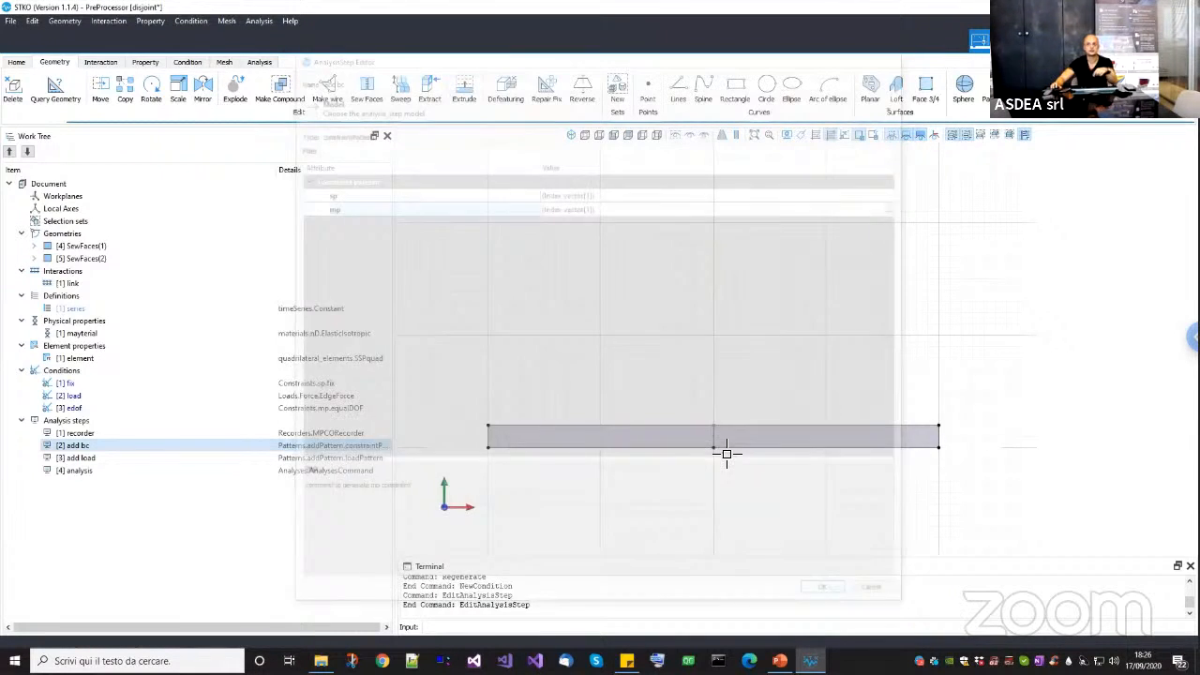
pyautogui.hotkey('ctrl', 's')
pyautogui.moveTo(690, 418); pyautogui.dragTo(682, 449, button='middle')
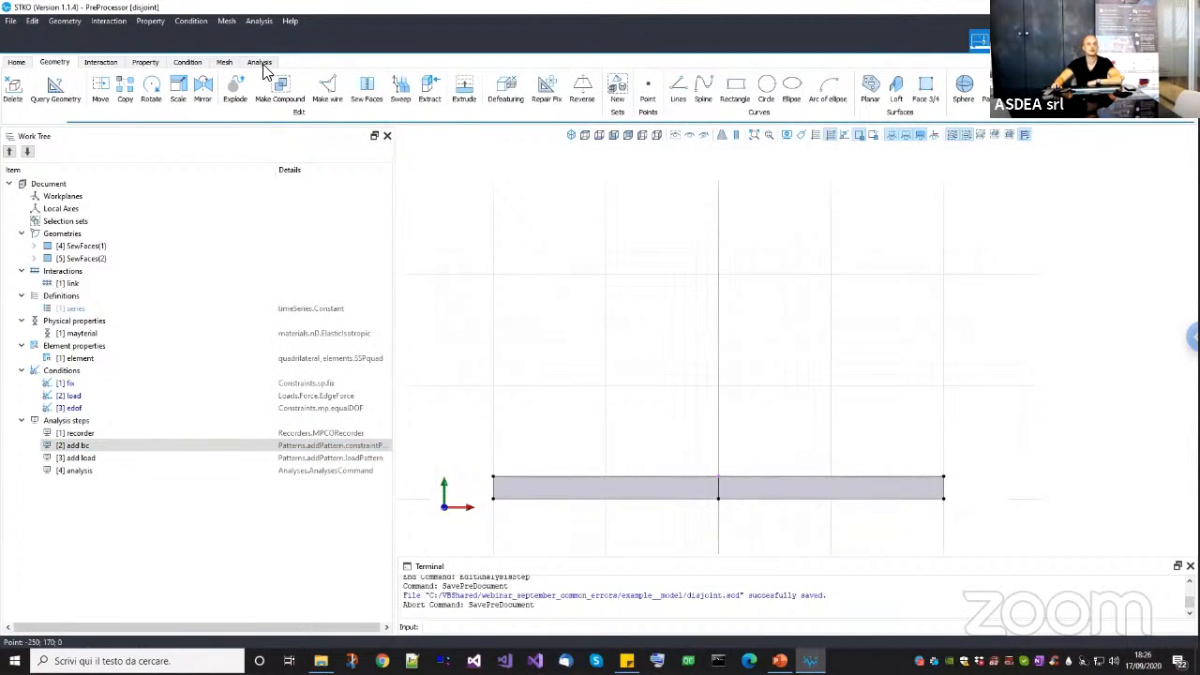
pyautogui.click(260, 62)
pyautogui.click(224, 97)
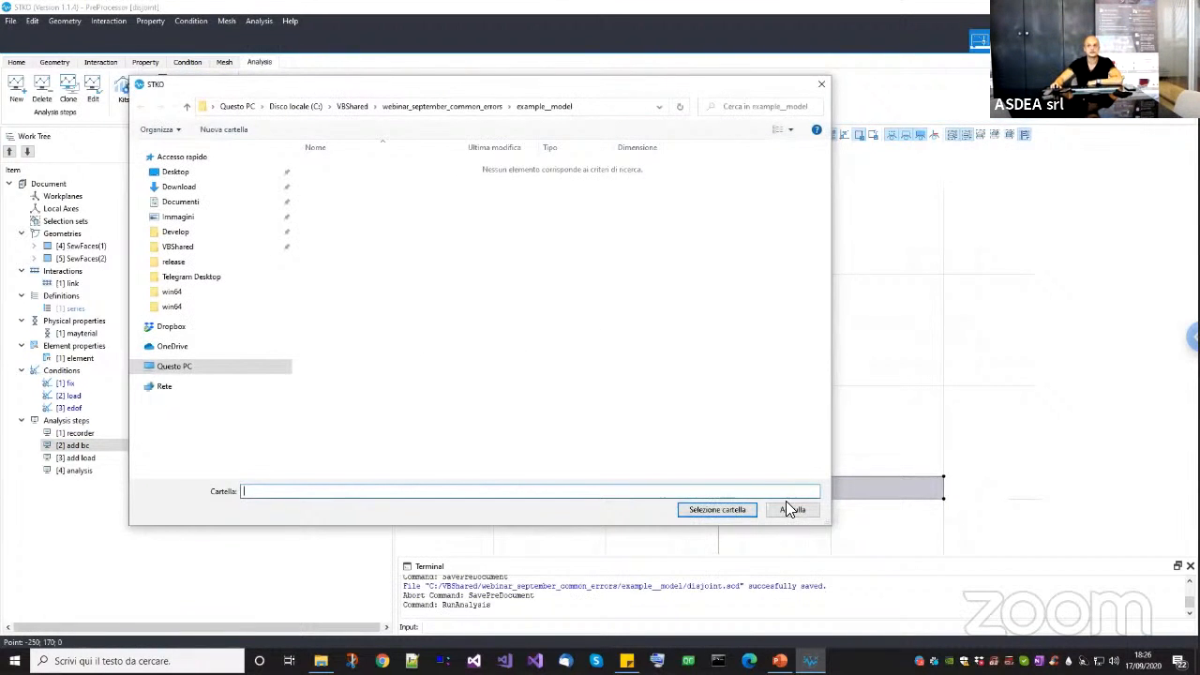
pyautogui.click(787, 507)
pyautogui.click(711, 419)
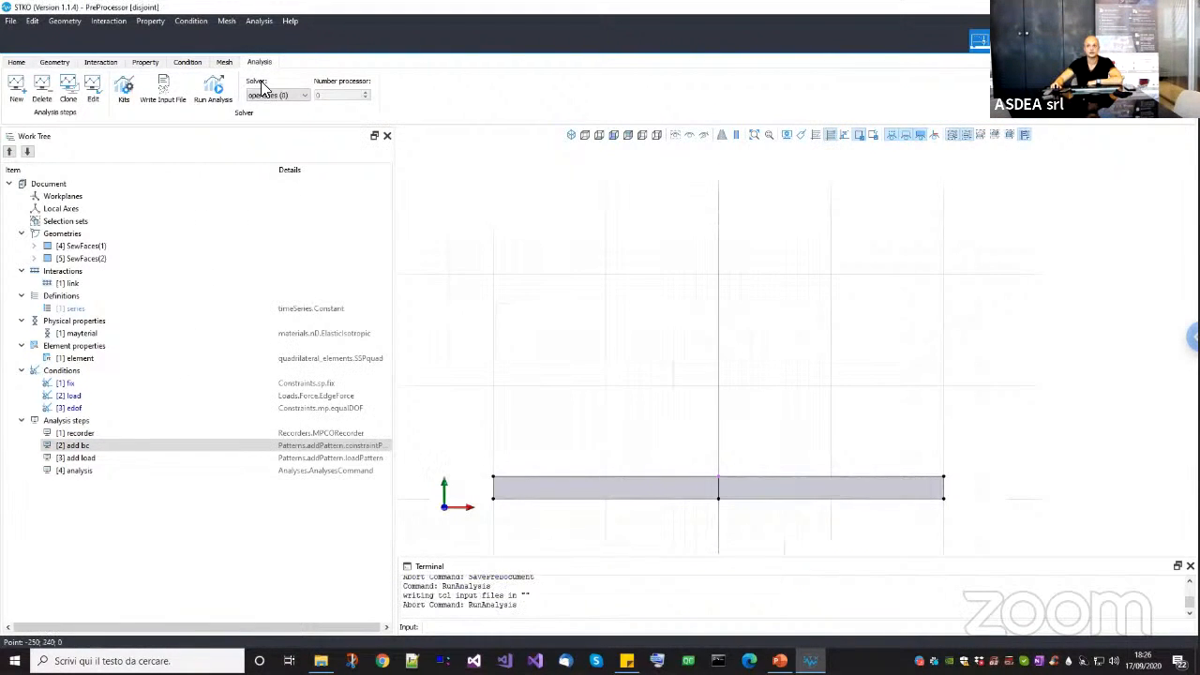
# Build the mesh, run the analysis with its files in the example__model folder, and dismiss the solver console.
pyautogui.click(225, 62)
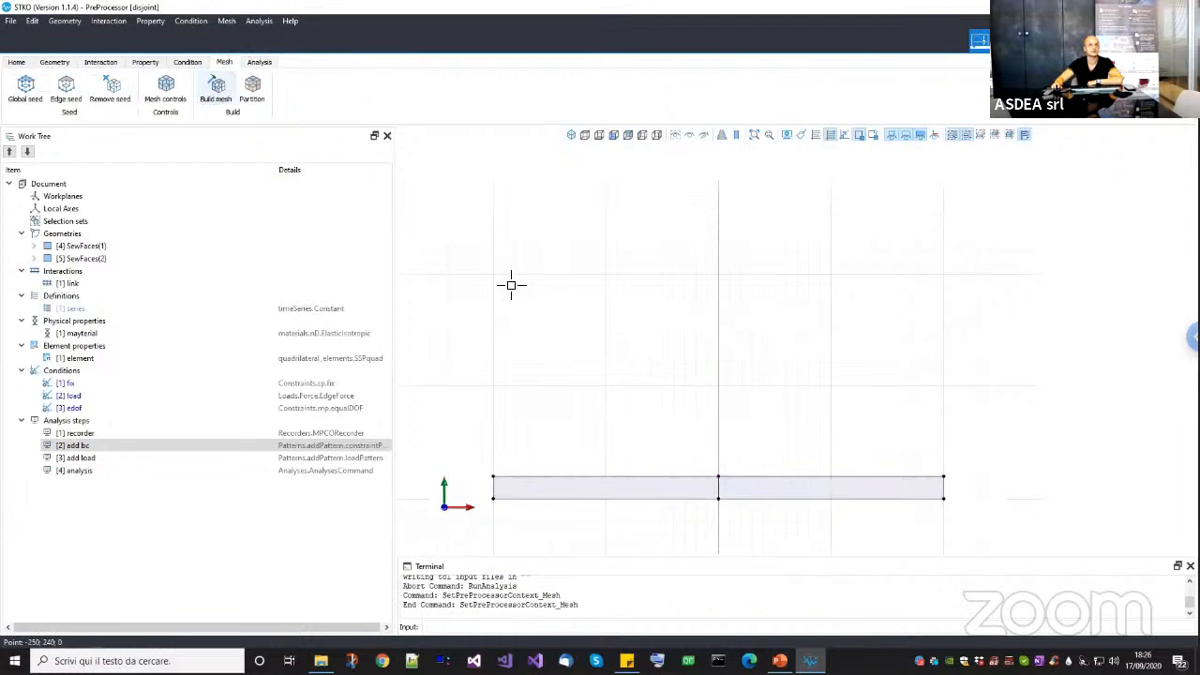
pyautogui.click(216, 90)
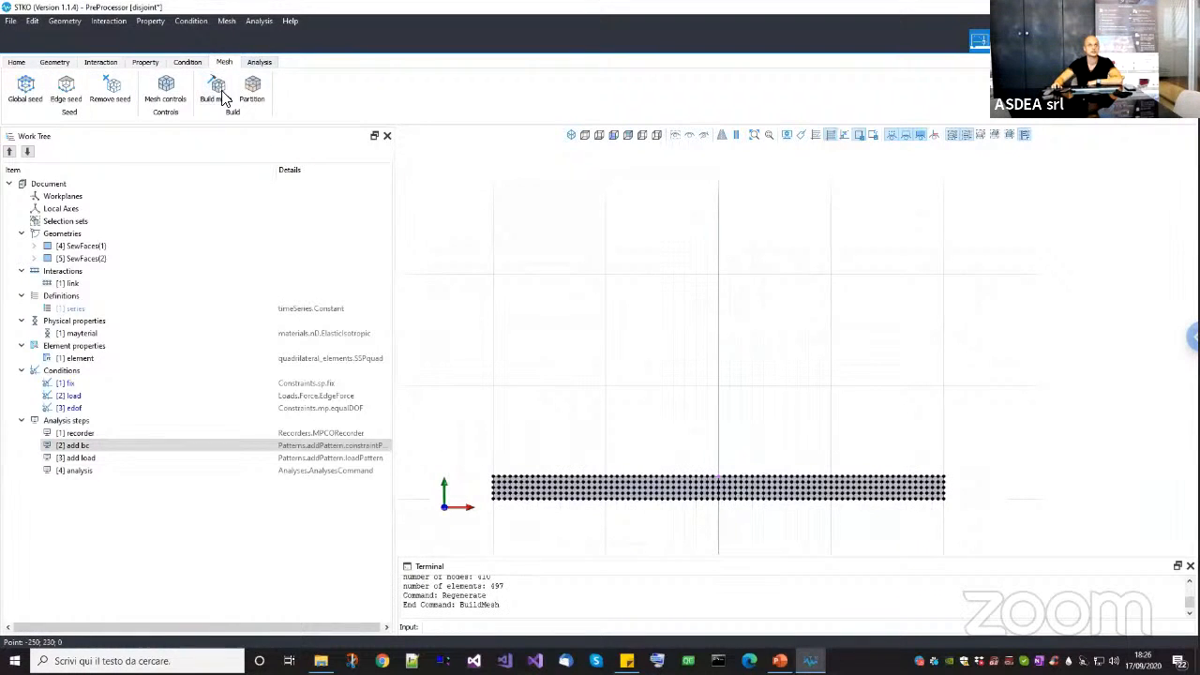
pyautogui.click(259, 62)
pyautogui.click(215, 89)
pyautogui.click(689, 511)
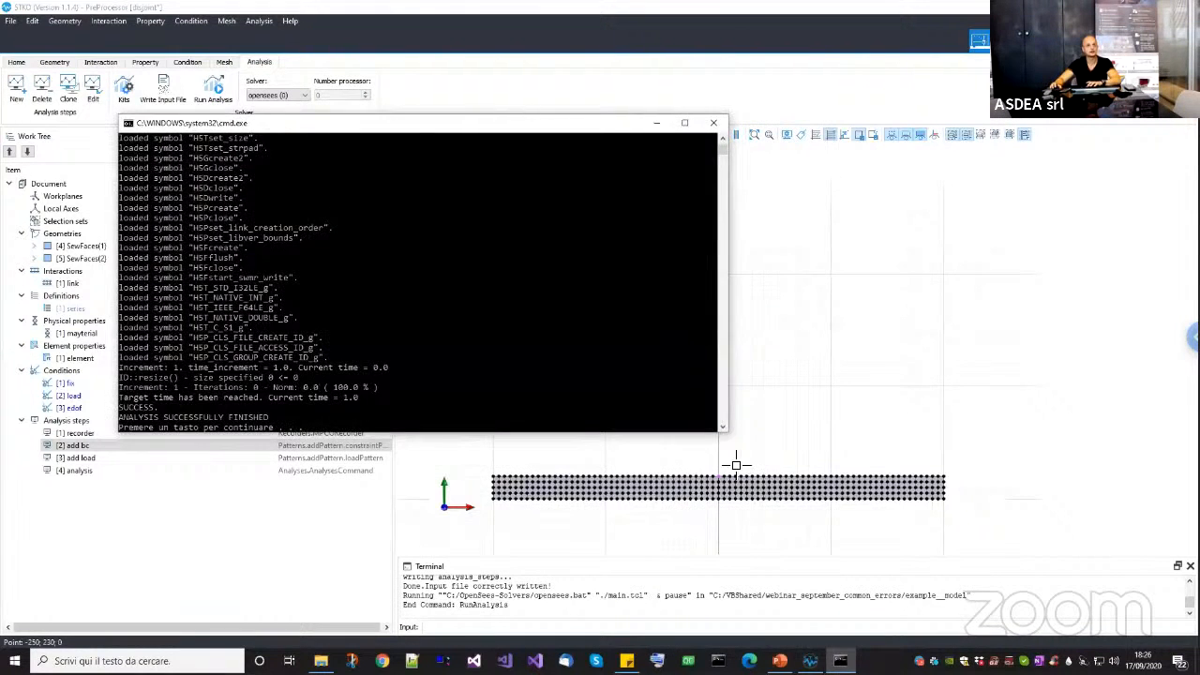
pyautogui.press('Return')
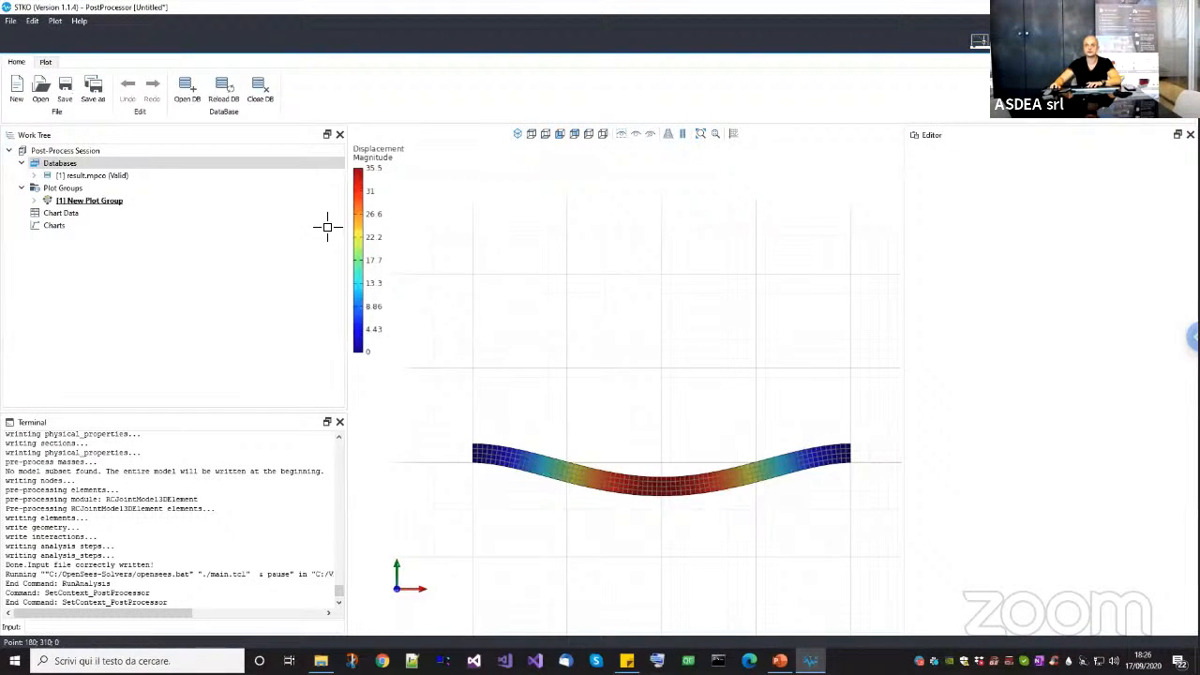
# Reload the result.mpco database in the post-processor and examine the deformed shape at the joint between the two faces.
pyautogui.rightClick(121, 180)
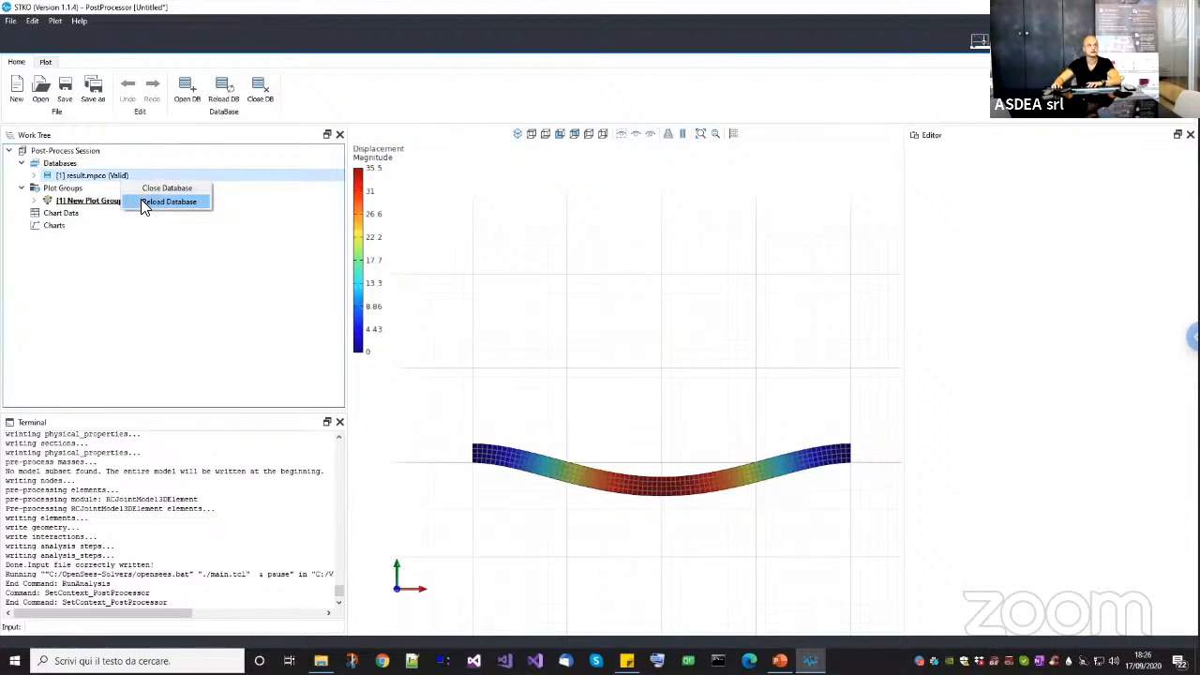
pyautogui.click(142, 201)
pyautogui.scroll(4, 656, 469)
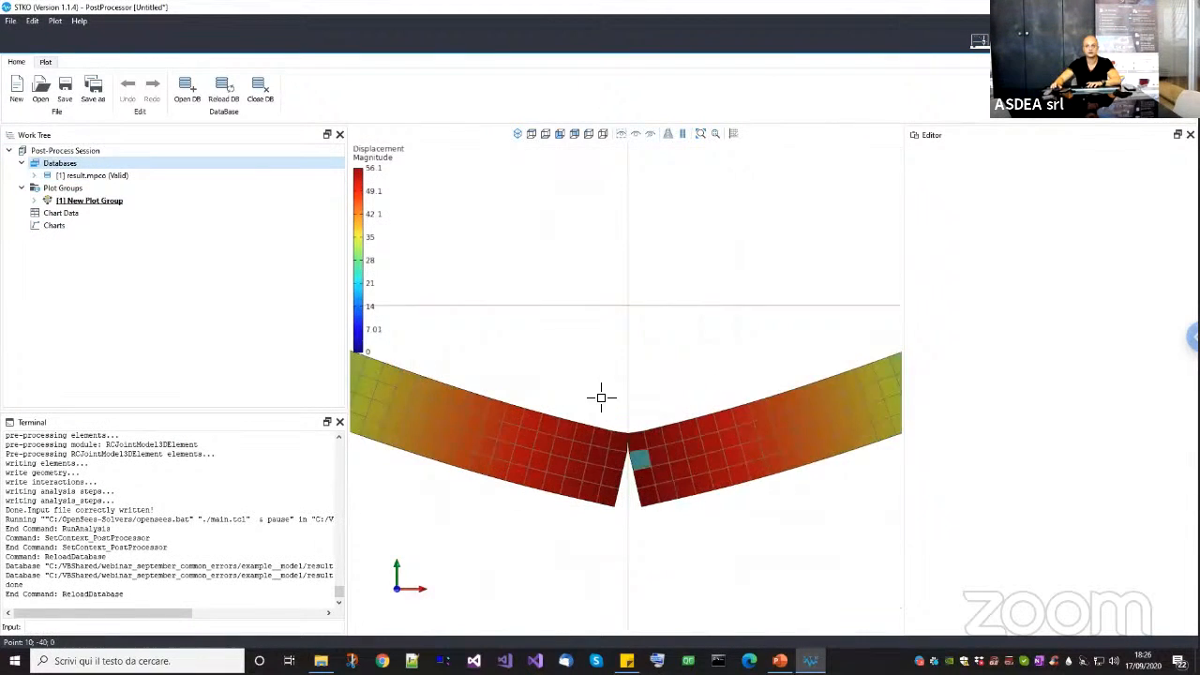
pyautogui.scroll(5, 601, 398)
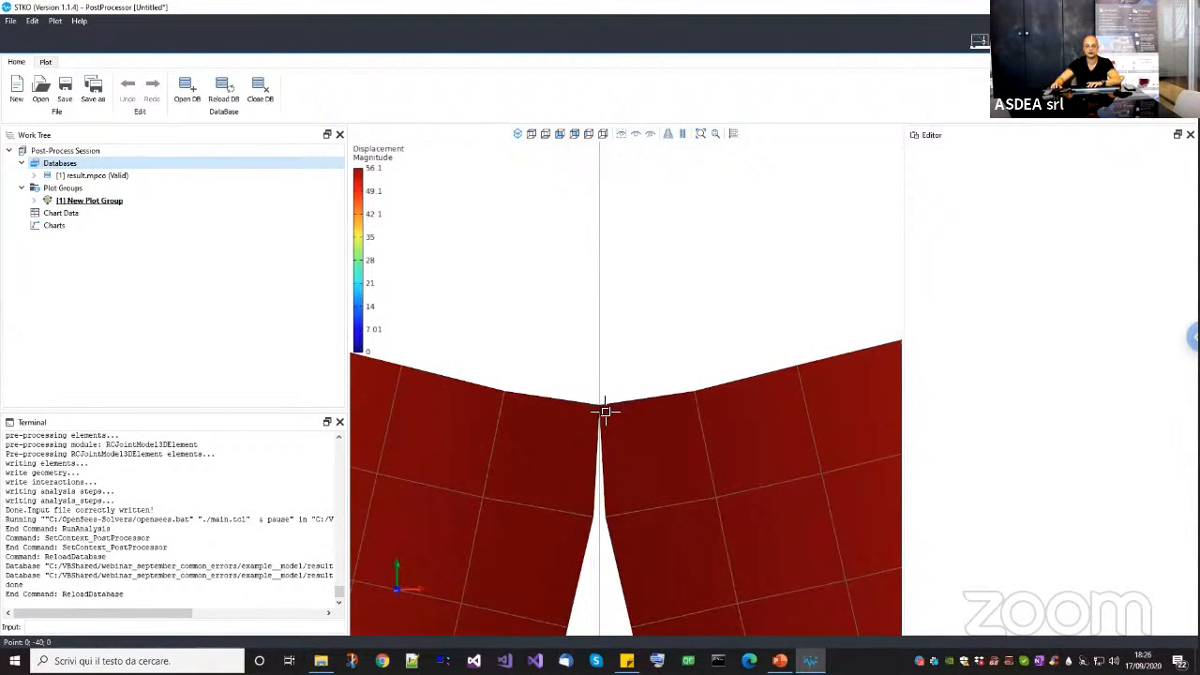
pyautogui.scroll(-2, 604, 410)
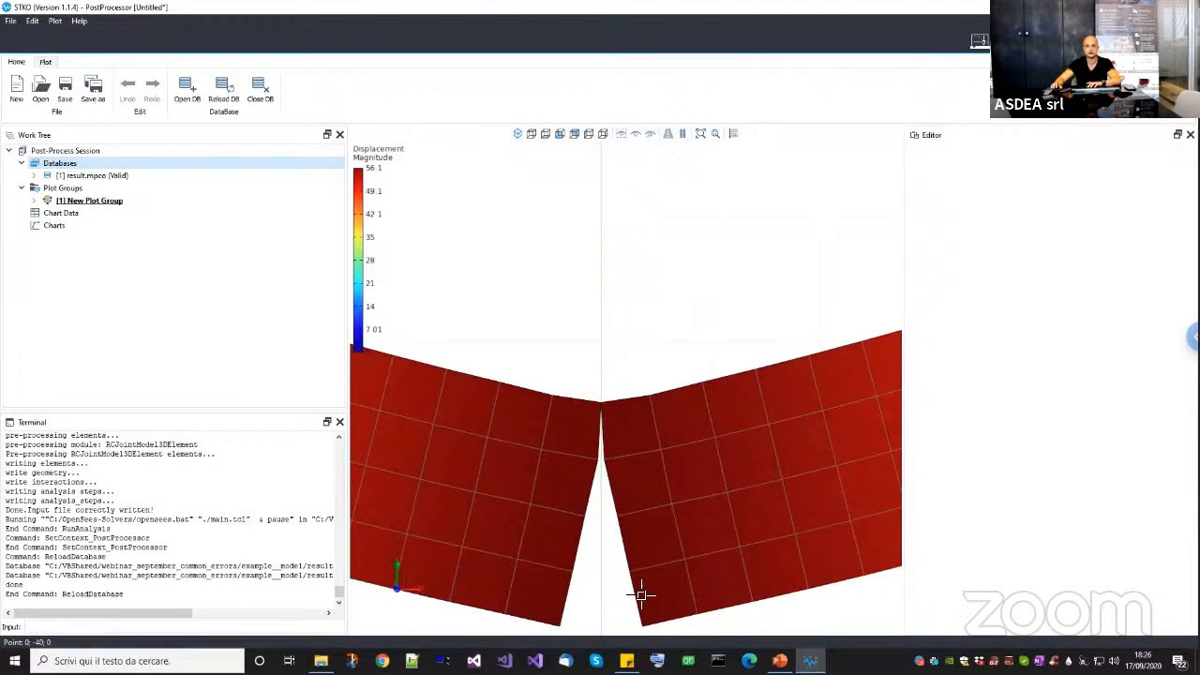
pyautogui.scroll(-3, 637, 584)
pyautogui.scroll(-6, 663, 531)
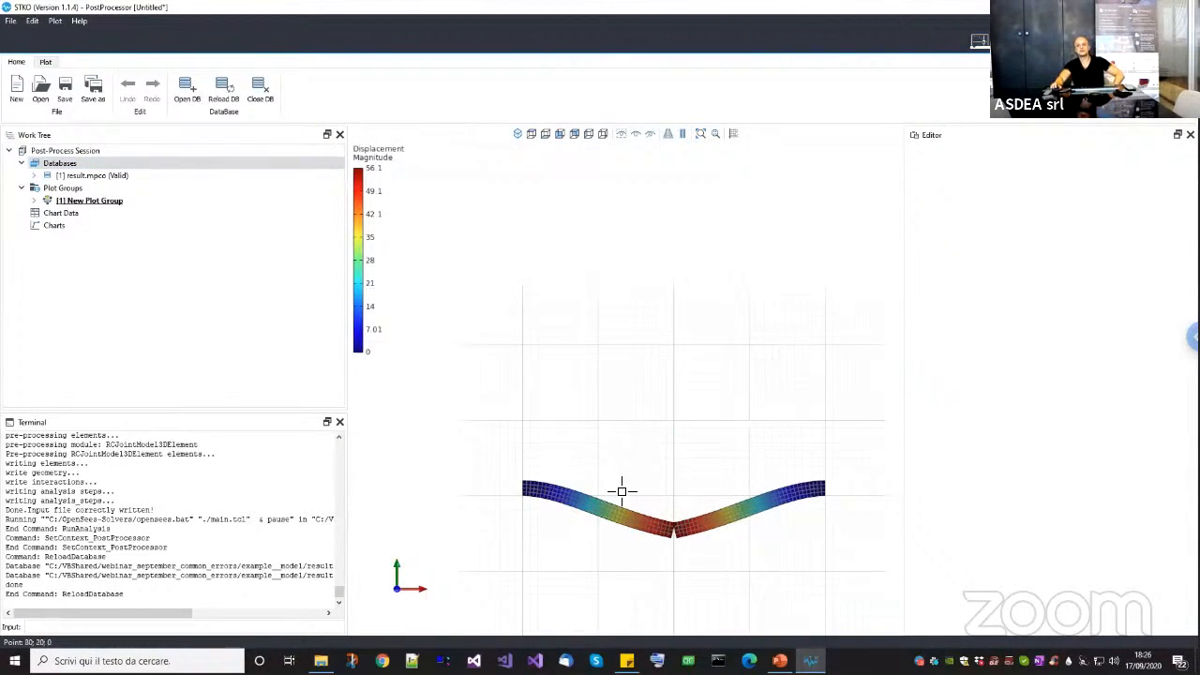
pyautogui.scroll(1, 659, 456)
pyautogui.scroll(2, 631, 562)
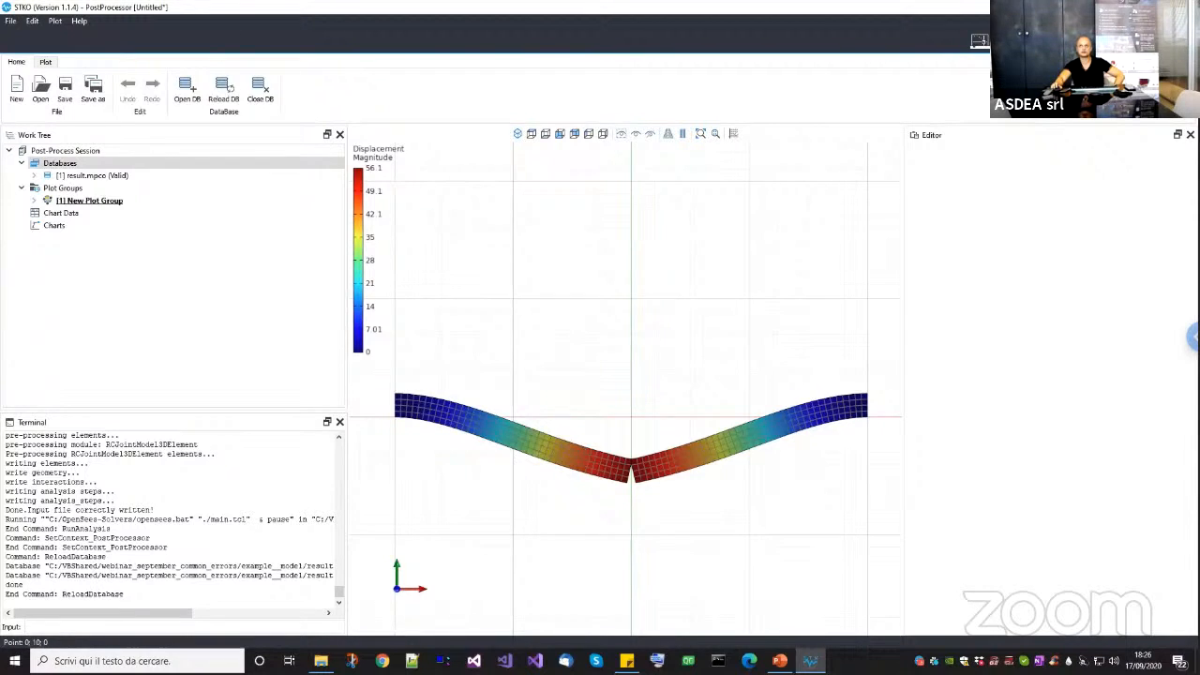
# Return to the pre-processor's geometry context and create two separate points above the left-hand face.
pyautogui.click(980, 40)
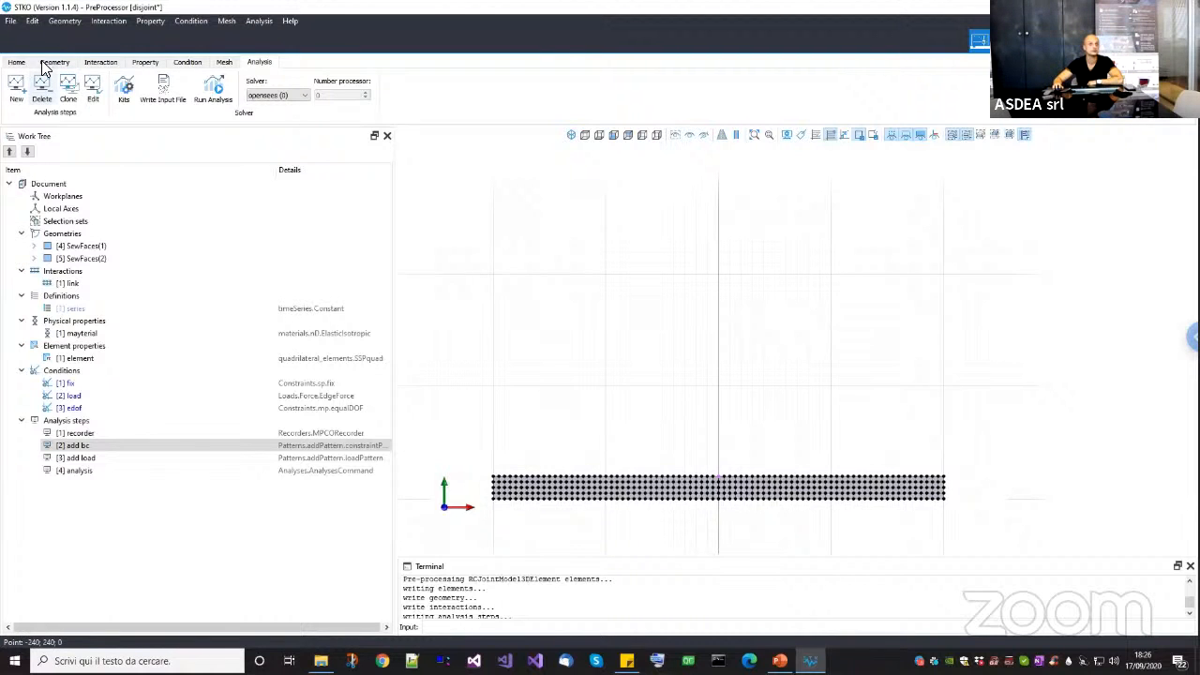
pyautogui.click(648, 90)
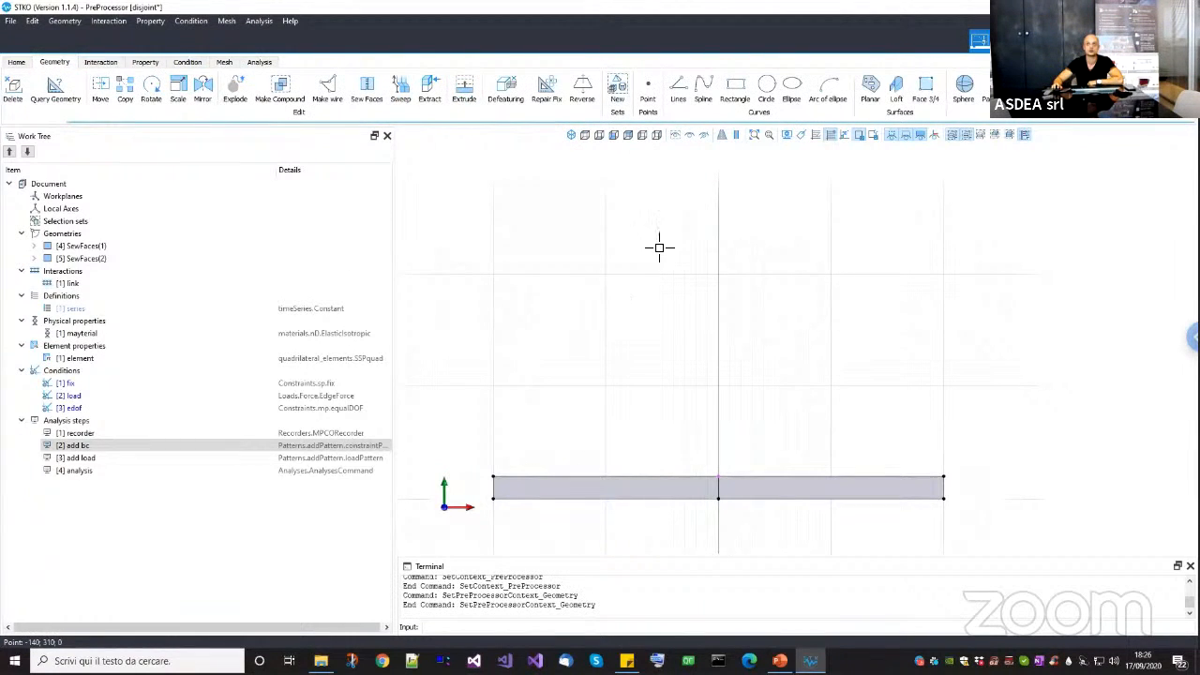
pyautogui.click(693, 203)
pyautogui.click(634, 240)
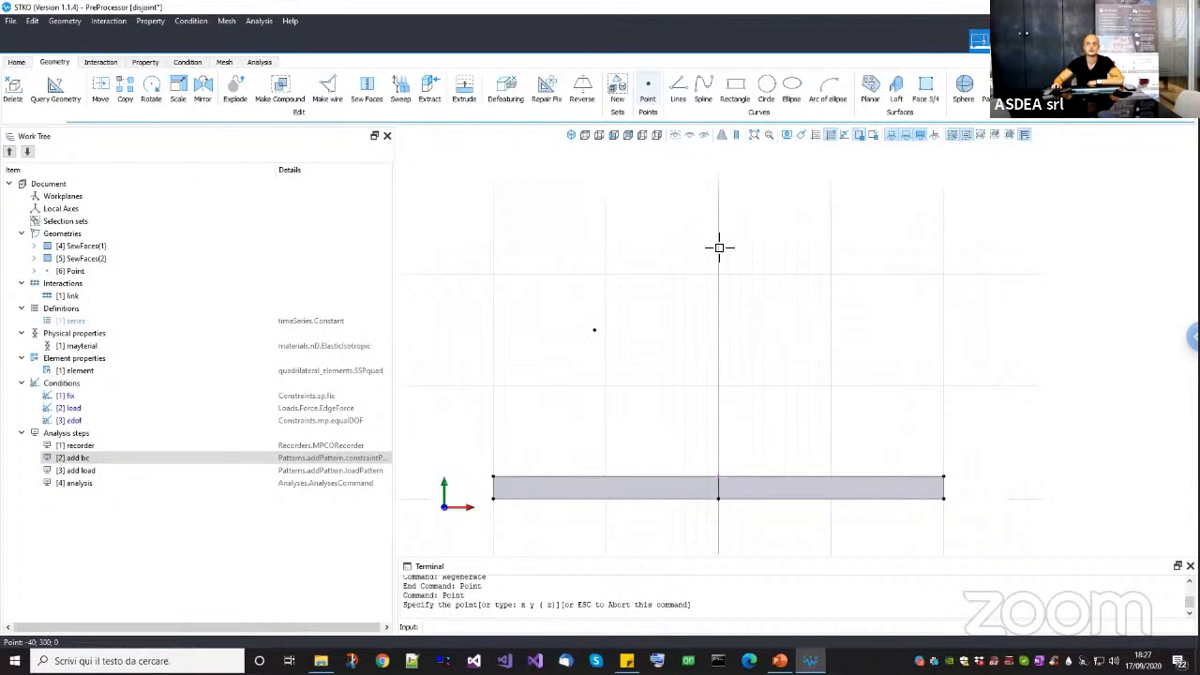
# Draw a single straight line from the lower new point to the upper one.
pyautogui.click(678, 90)
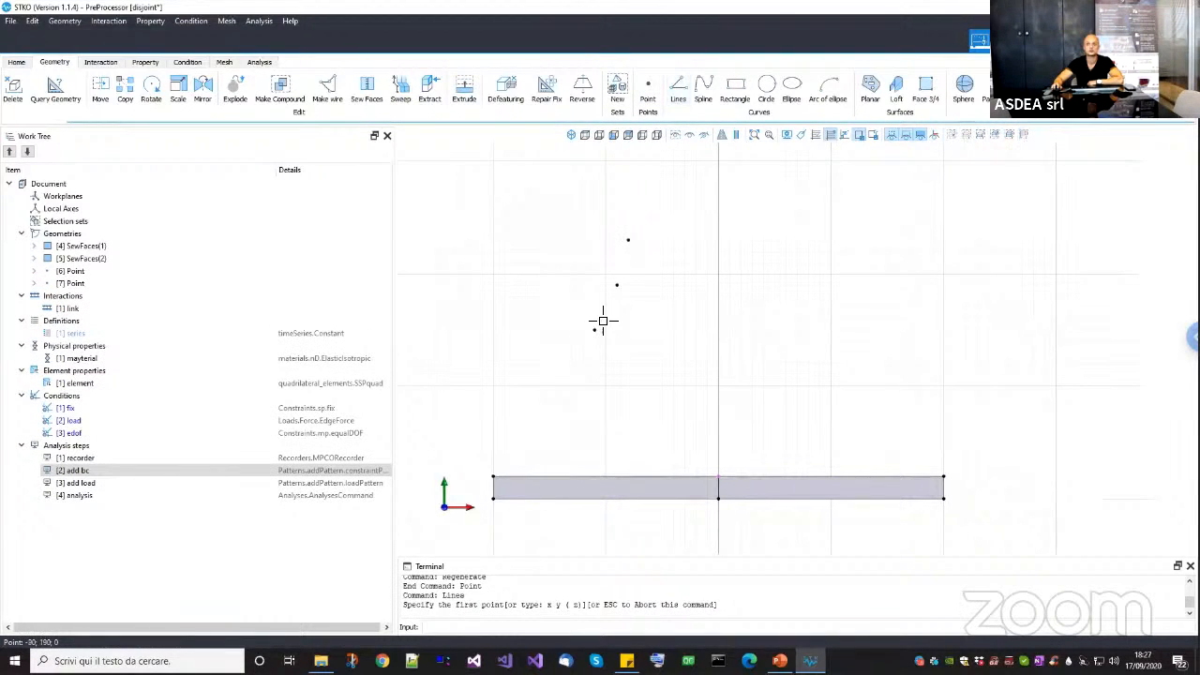
pyautogui.click(594, 330)
pyautogui.click(628, 240)
pyautogui.press('Return')
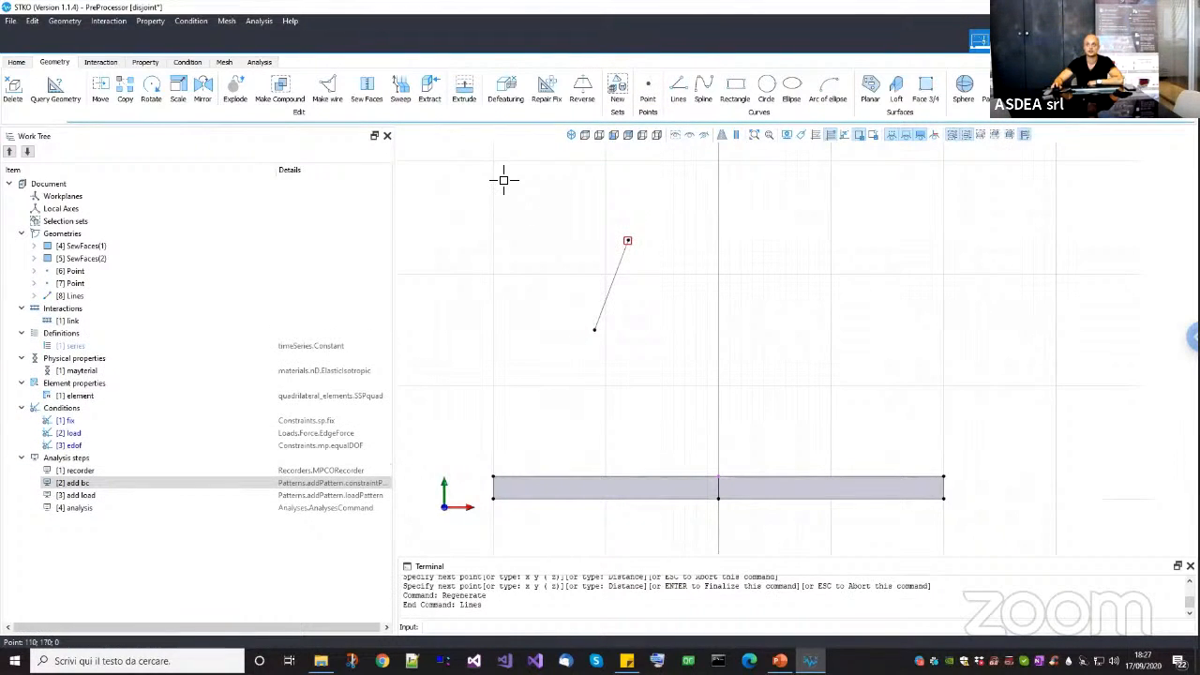
# Delete the two points and the line above the faces and draw a two-segment polyline in their place.
pyautogui.moveTo(727, 395); pyautogui.dragTo(501, 178)
pyautogui.press('Delete')
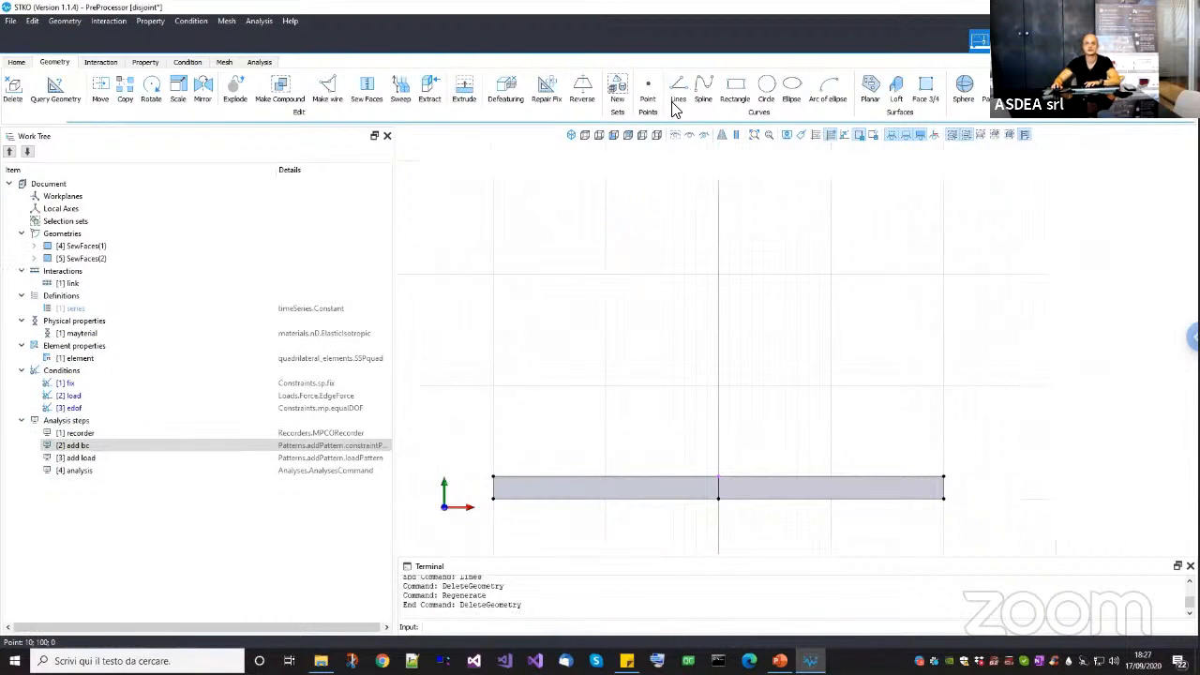
pyautogui.click(678, 90)
pyautogui.click(650, 208)
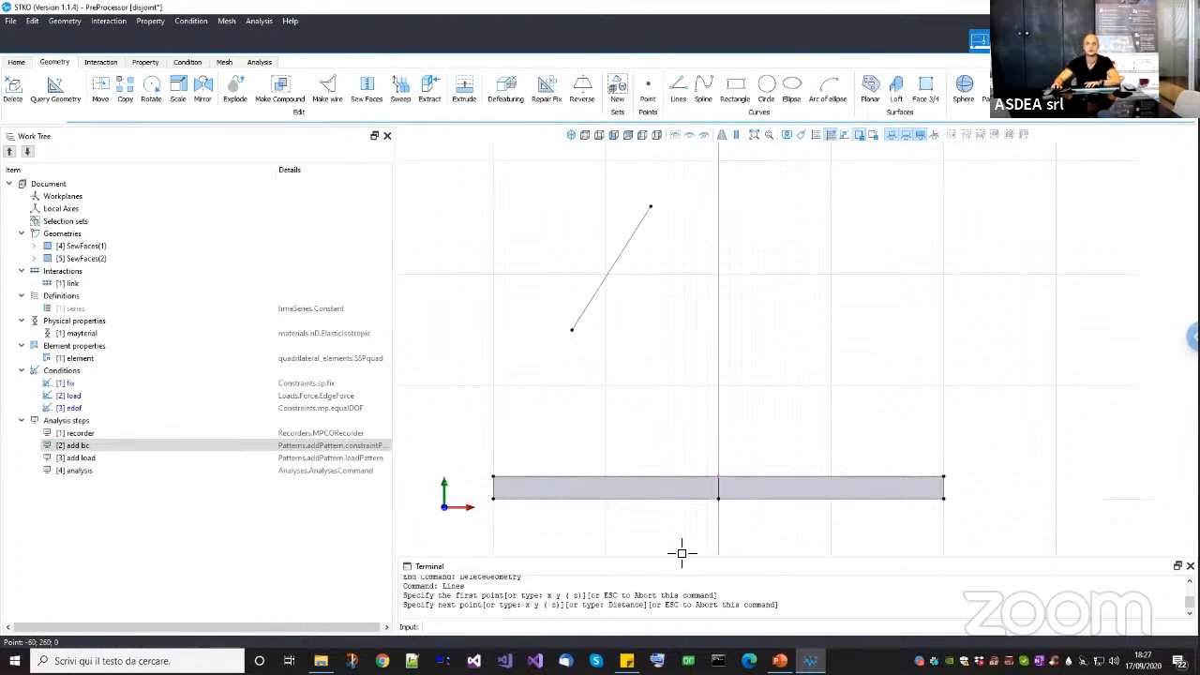
pyautogui.click(753, 228)
pyautogui.press('Return')
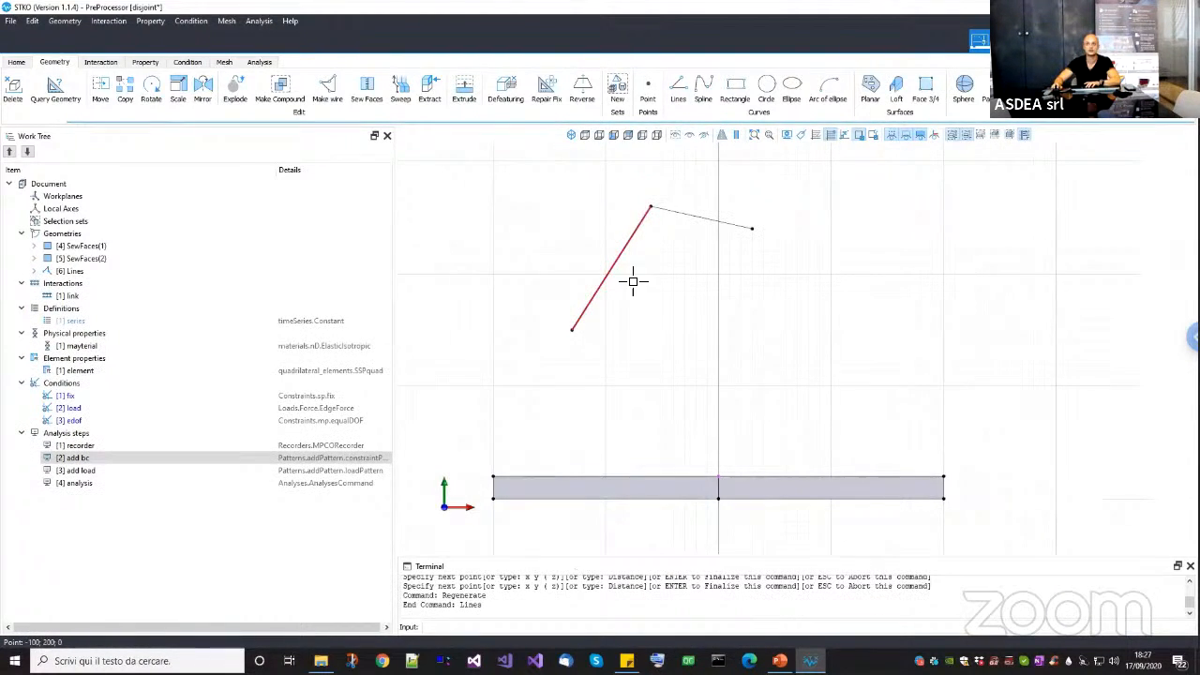
# Select the two-segment polyline as one geometry and delete it from the model.
pyautogui.click(73, 271)
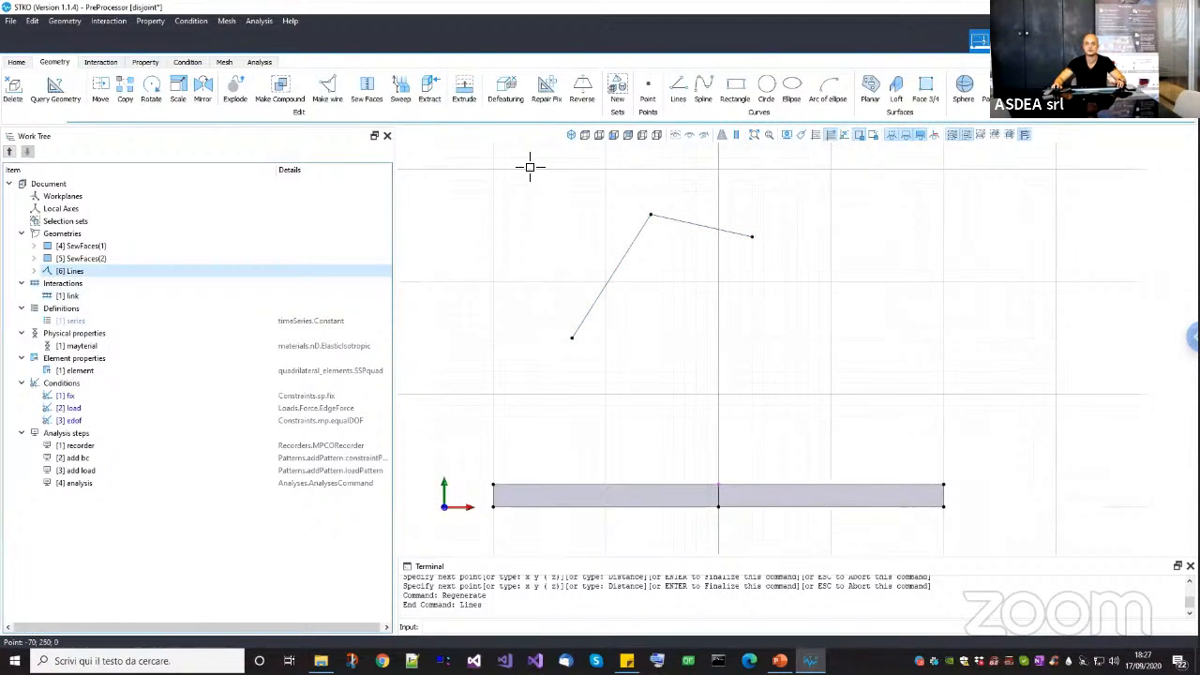
pyautogui.moveTo(737, 320); pyautogui.dragTo(530, 168)
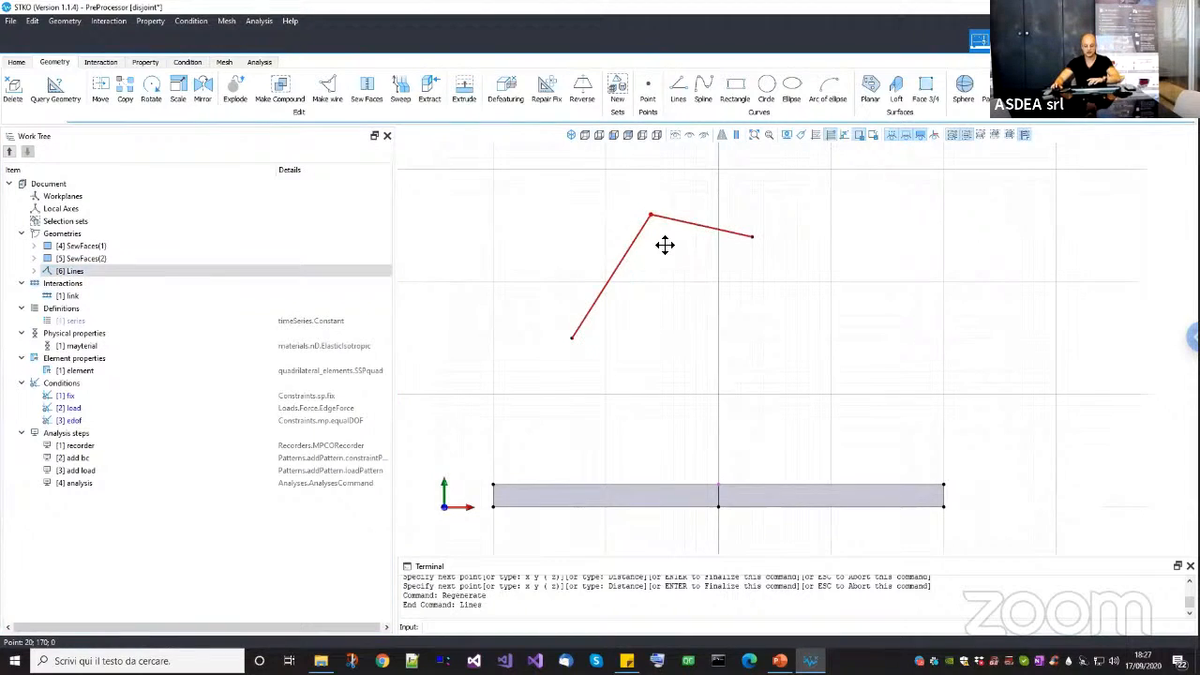
pyautogui.press('Delete')
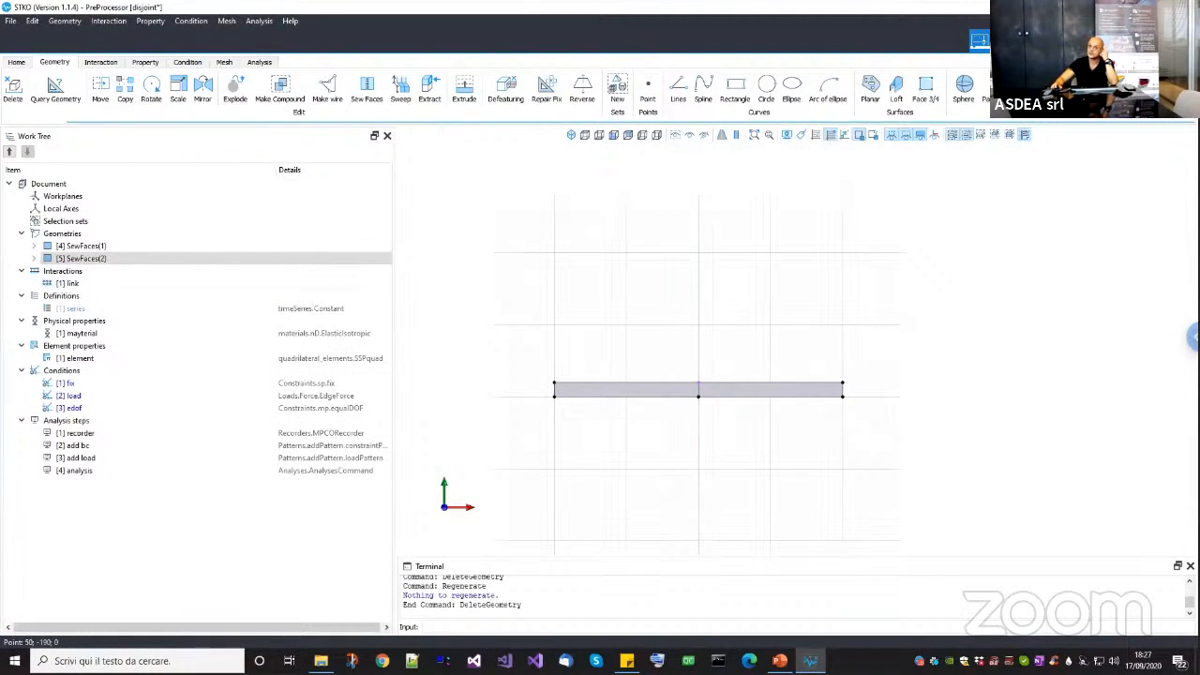
# Switch to the Contents slide in PowerPoint and highlight the bullets on B-Rep misunderstanding, the mesh reminder and wrong property assignments in turn.
pyautogui.click(780, 661)
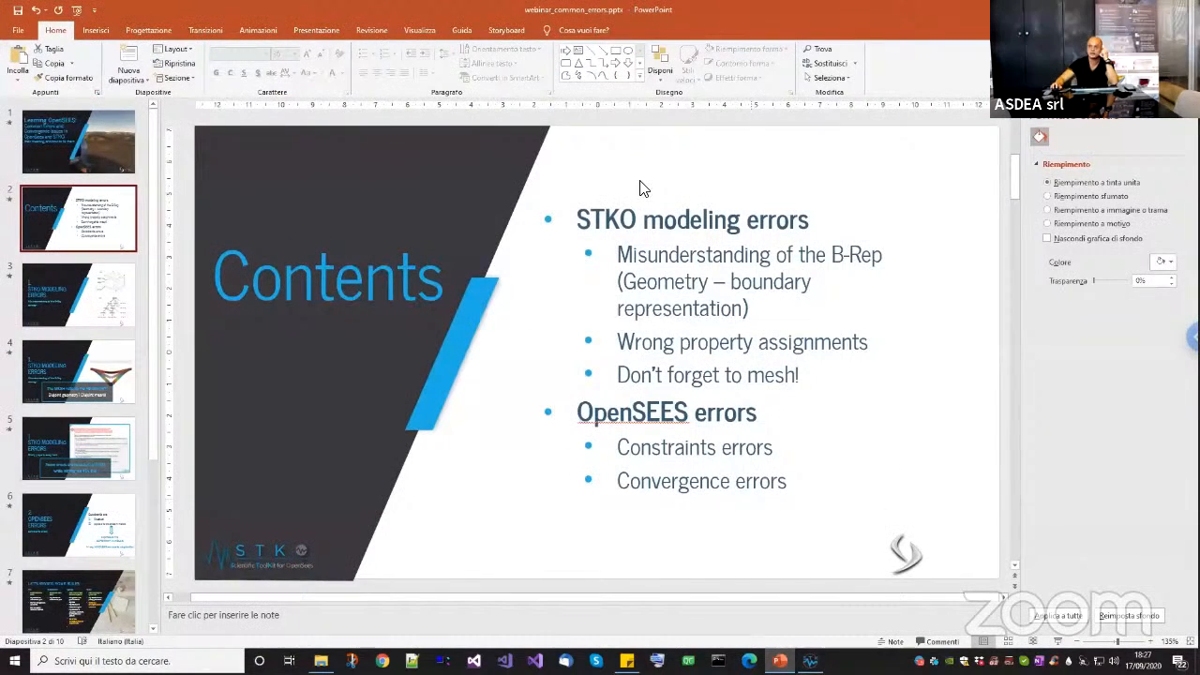
pyautogui.moveTo(619, 257); pyautogui.dragTo(743, 307)
pyautogui.moveTo(747, 309); pyautogui.dragTo(753, 311)
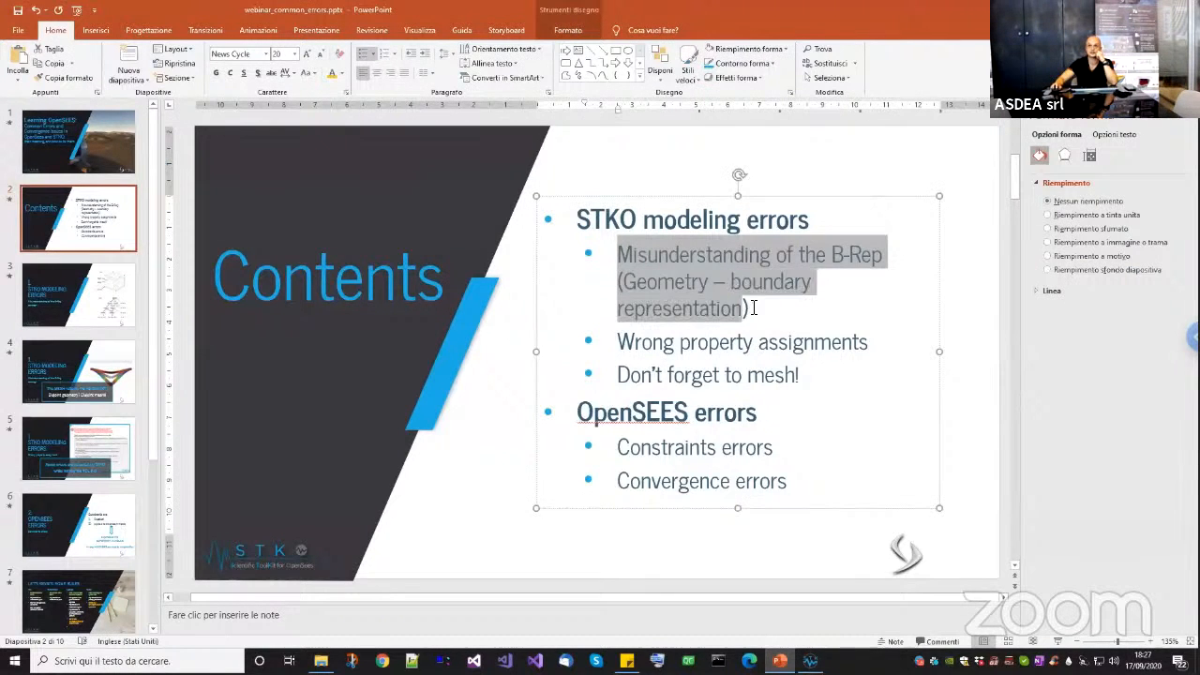
pyautogui.click(750, 327)
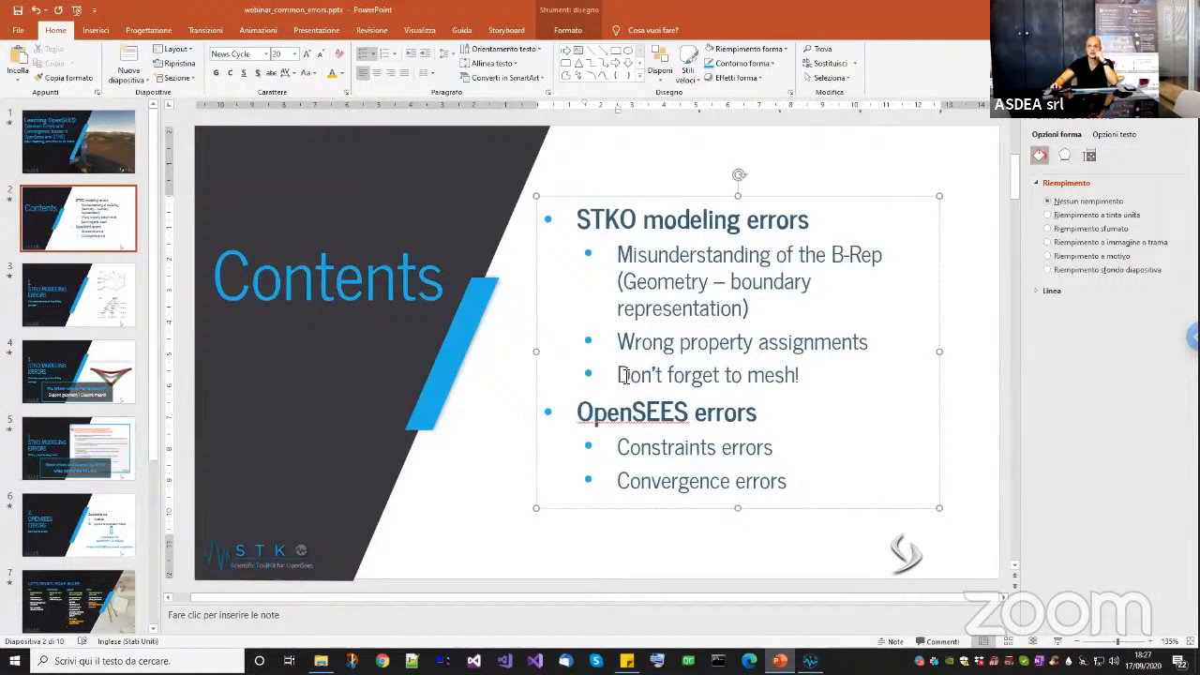
pyautogui.moveTo(728, 377); pyautogui.dragTo(800, 382)
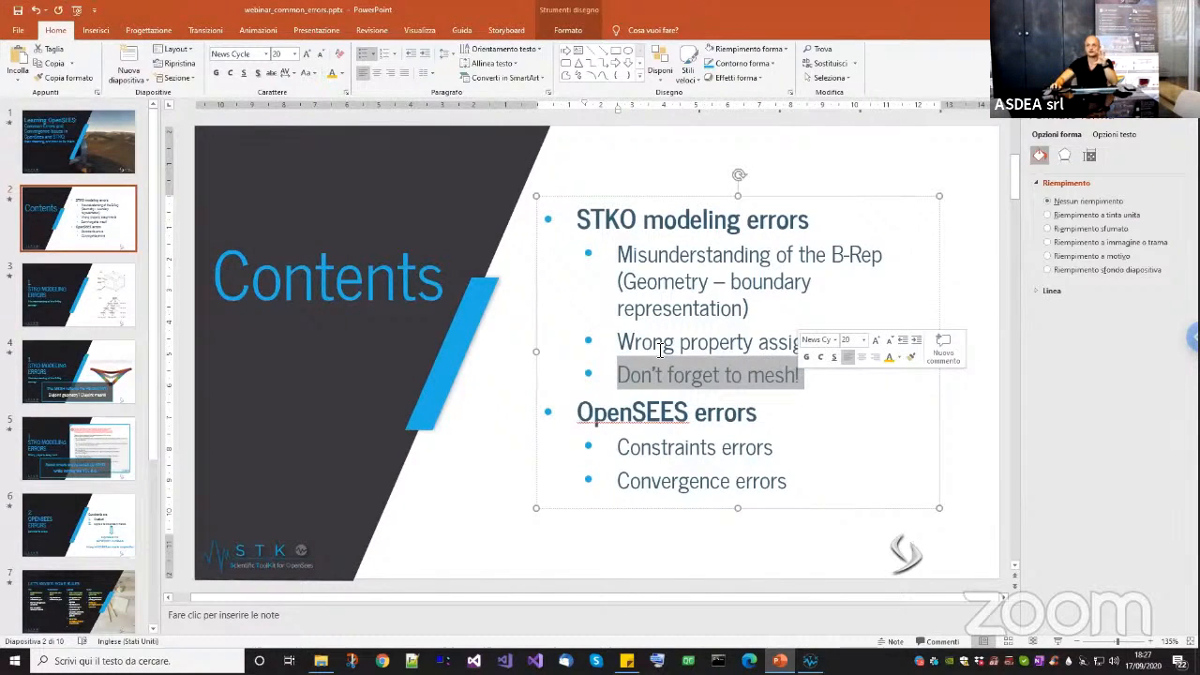
pyautogui.press('End')
pyautogui.moveTo(617, 343); pyautogui.dragTo(812, 358)
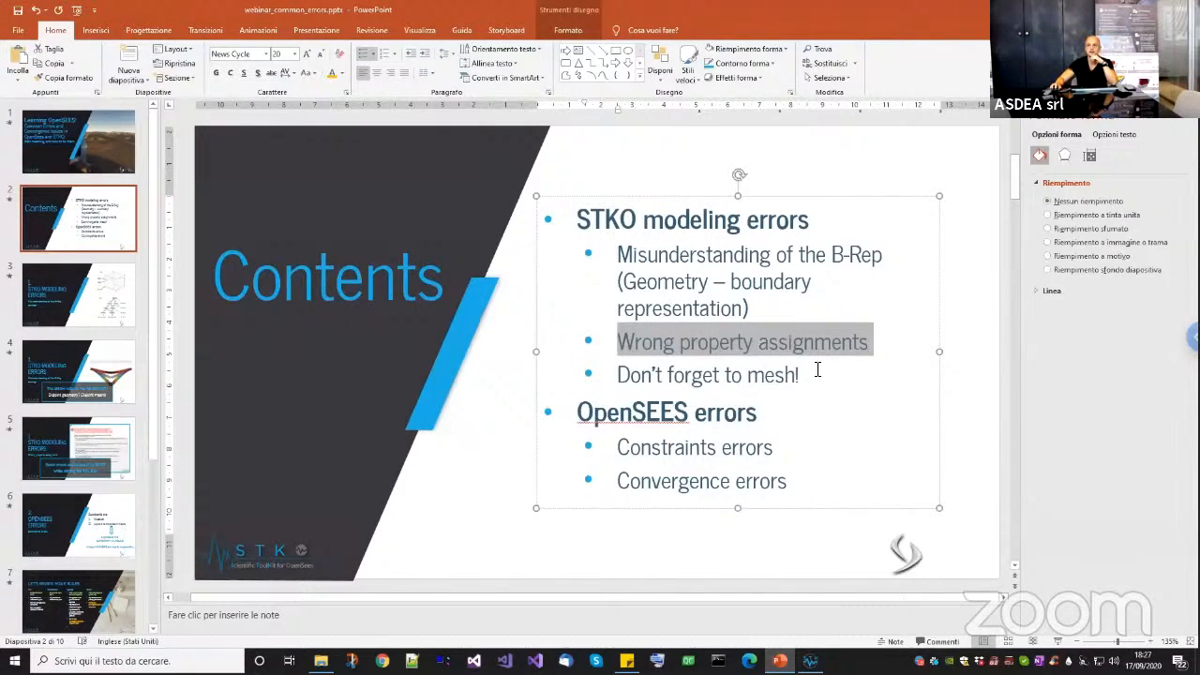
pyautogui.click(818, 369)
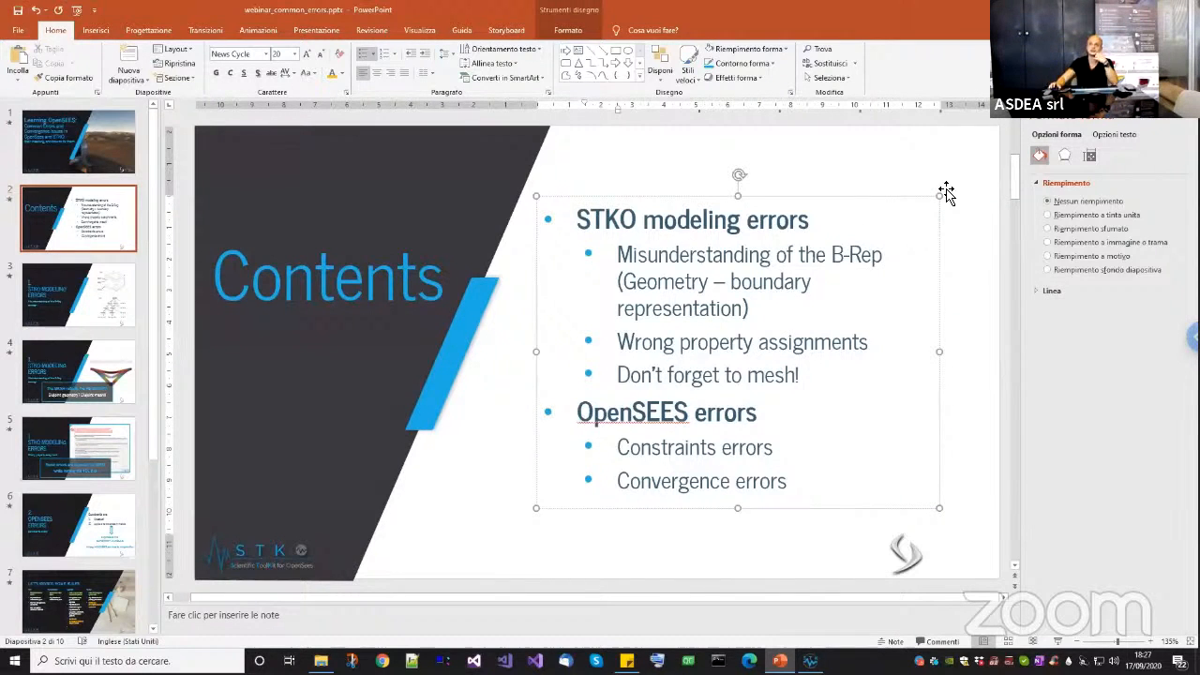
# Return to the STKO pre-processor's property context and assign the SSPquad element property to the whole left-hand geometry.
pyautogui.moveTo(720, 372); pyautogui.dragTo(693, 338, button='middle')
pyautogui.click(145, 64)
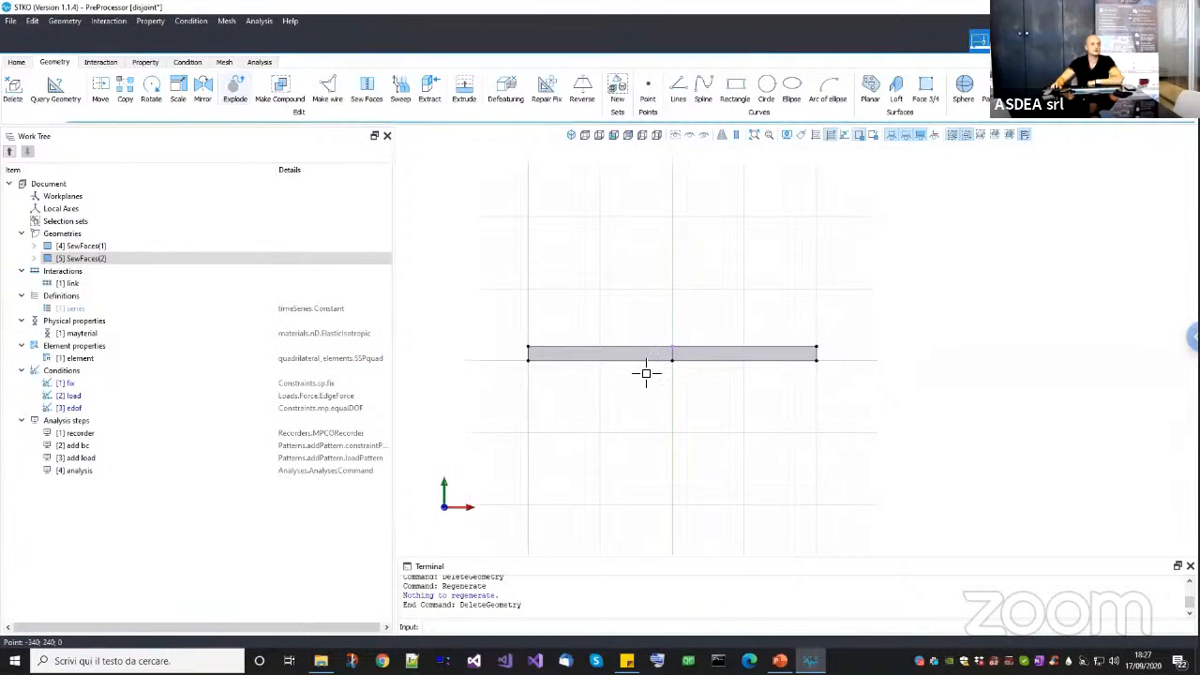
pyautogui.scroll(2, 691, 372)
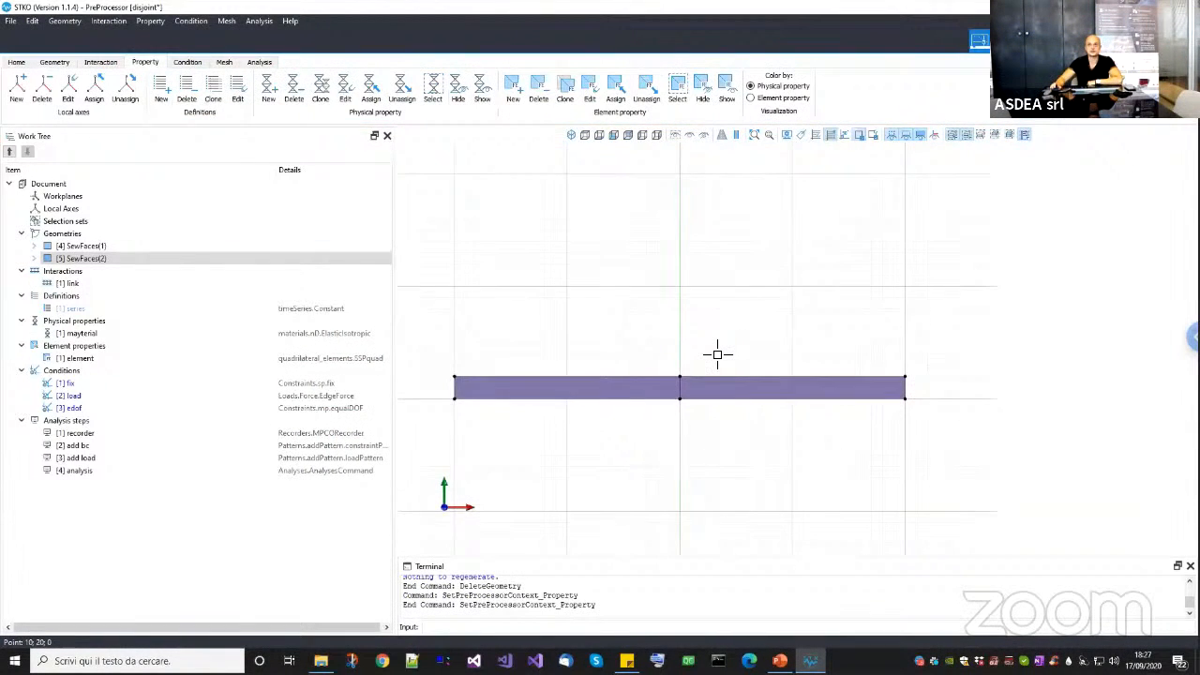
pyautogui.moveTo(660, 368); pyautogui.dragTo(717, 355, button='middle')
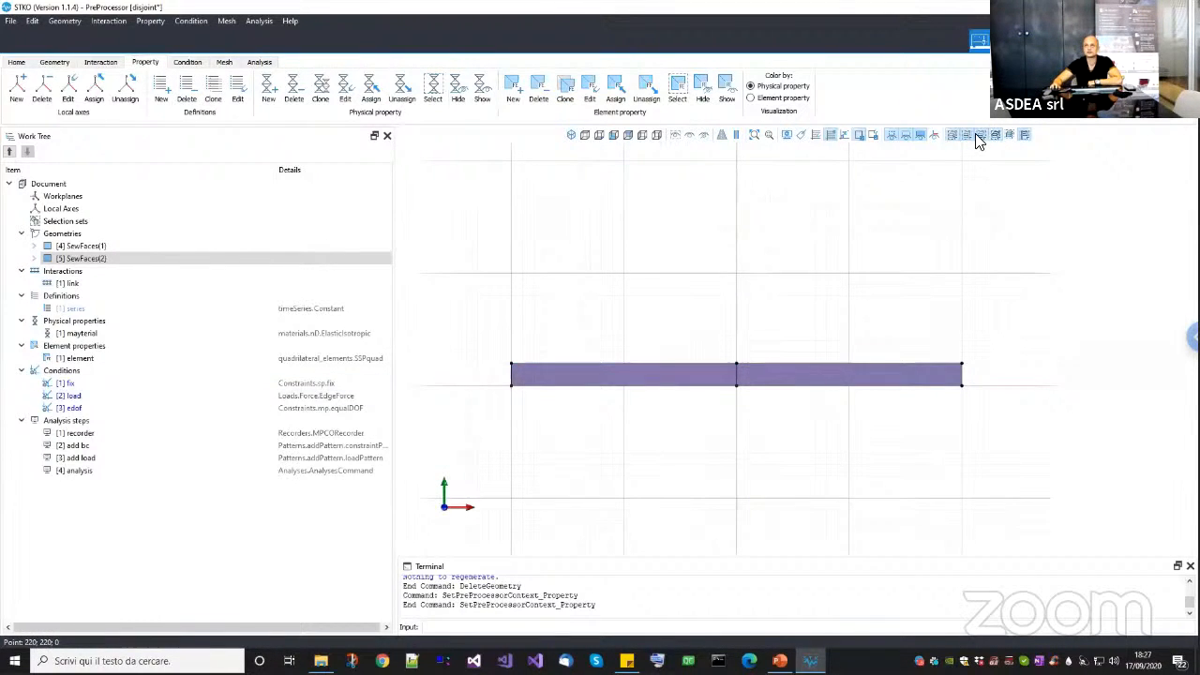
pyautogui.click(603, 375)
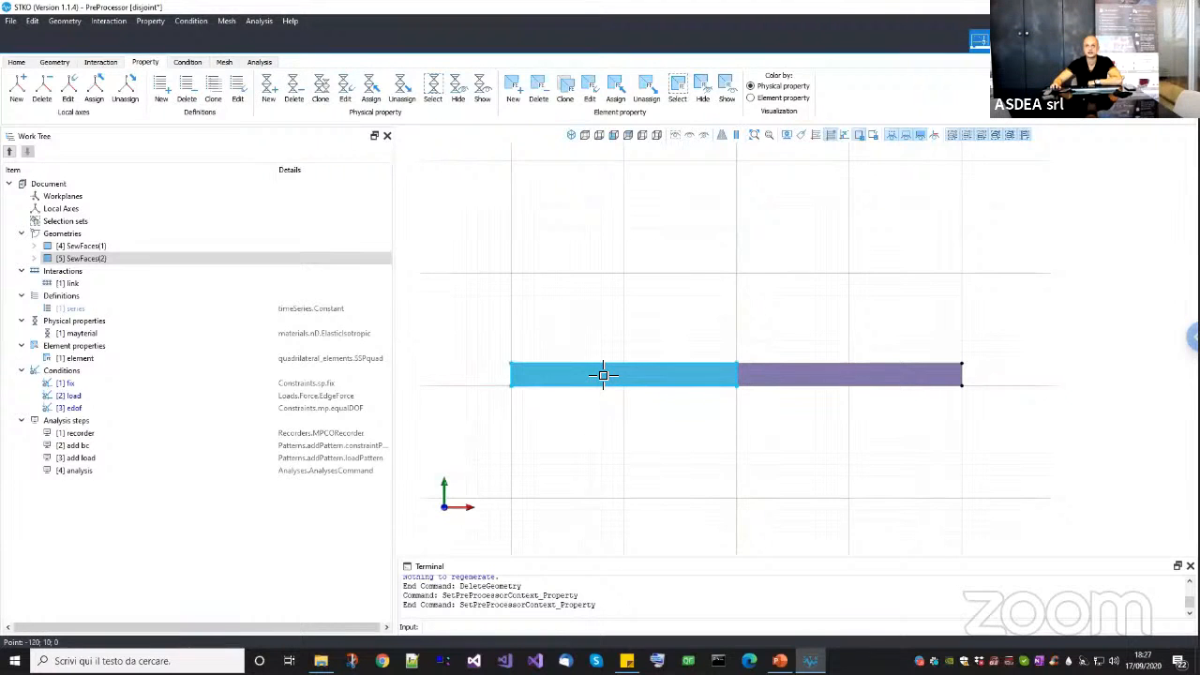
pyautogui.click(113, 360)
pyautogui.moveTo(97, 362); pyautogui.dragTo(509, 329)
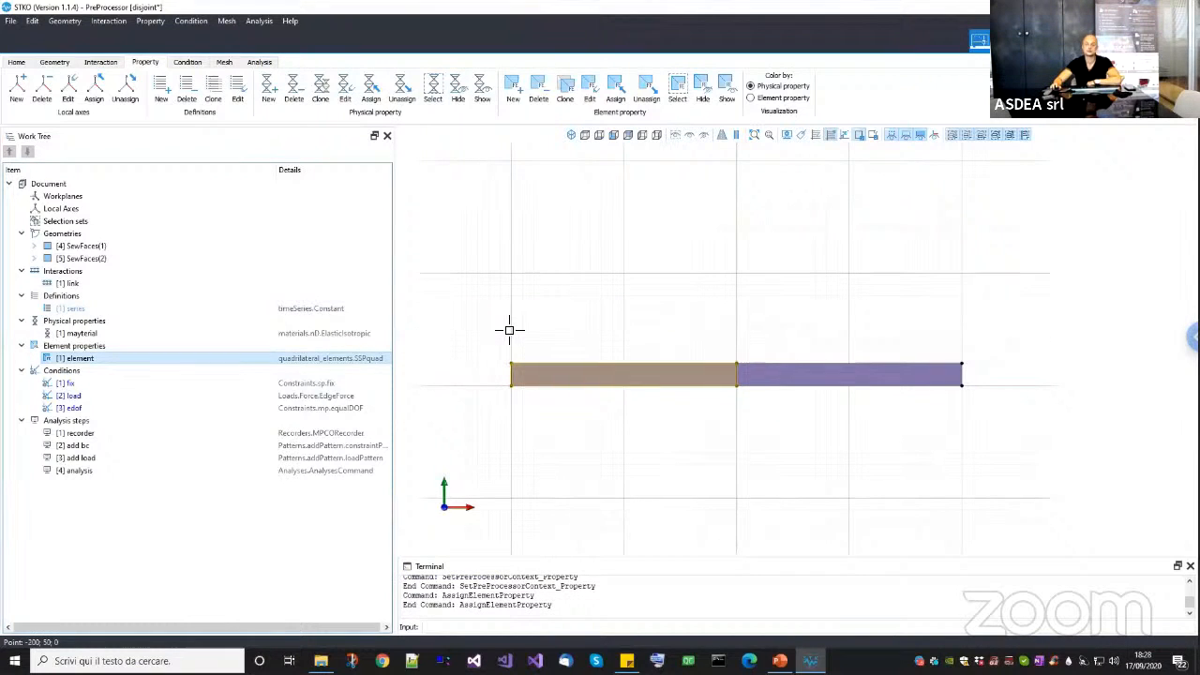
# Examine the left-hand geometry as a whole and its sub-shapes down to Face [1], then clear the selection.
pyautogui.click(617, 383)
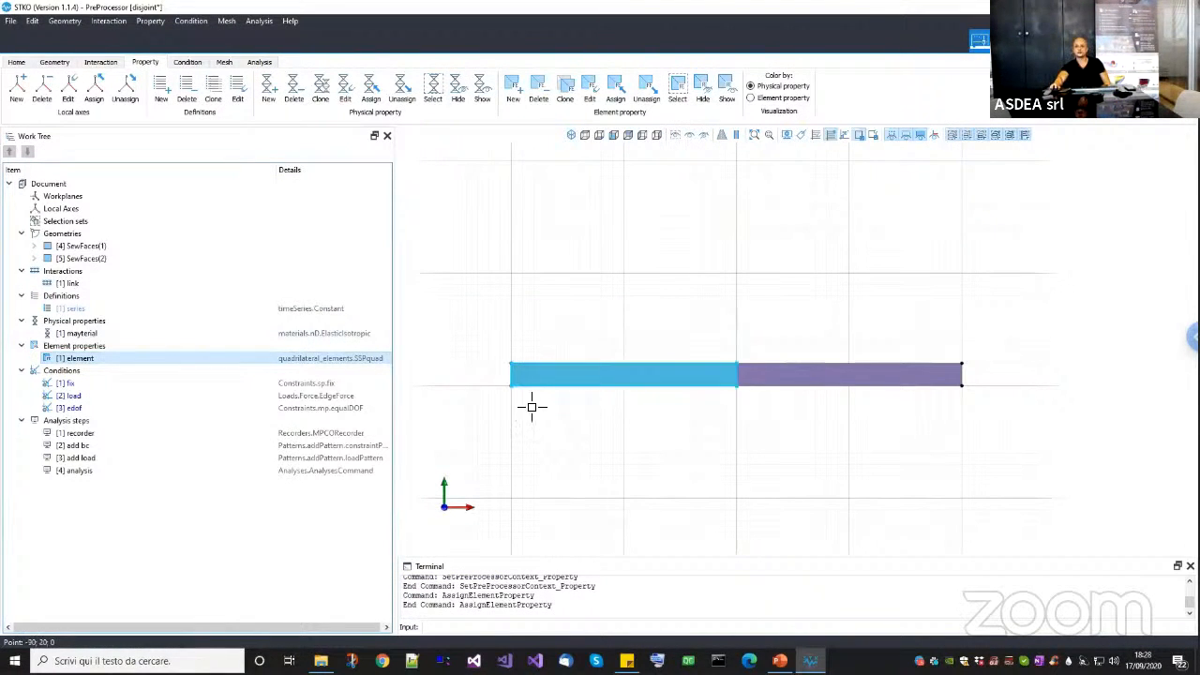
pyautogui.click(107, 362)
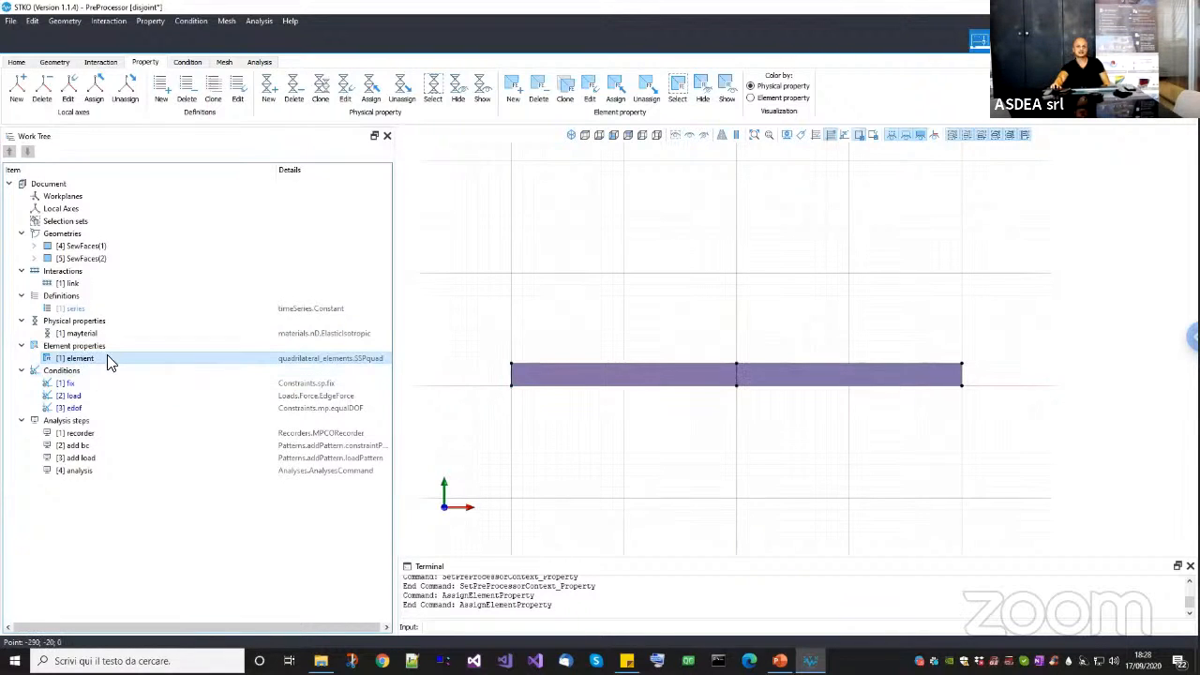
pyautogui.click(34, 259)
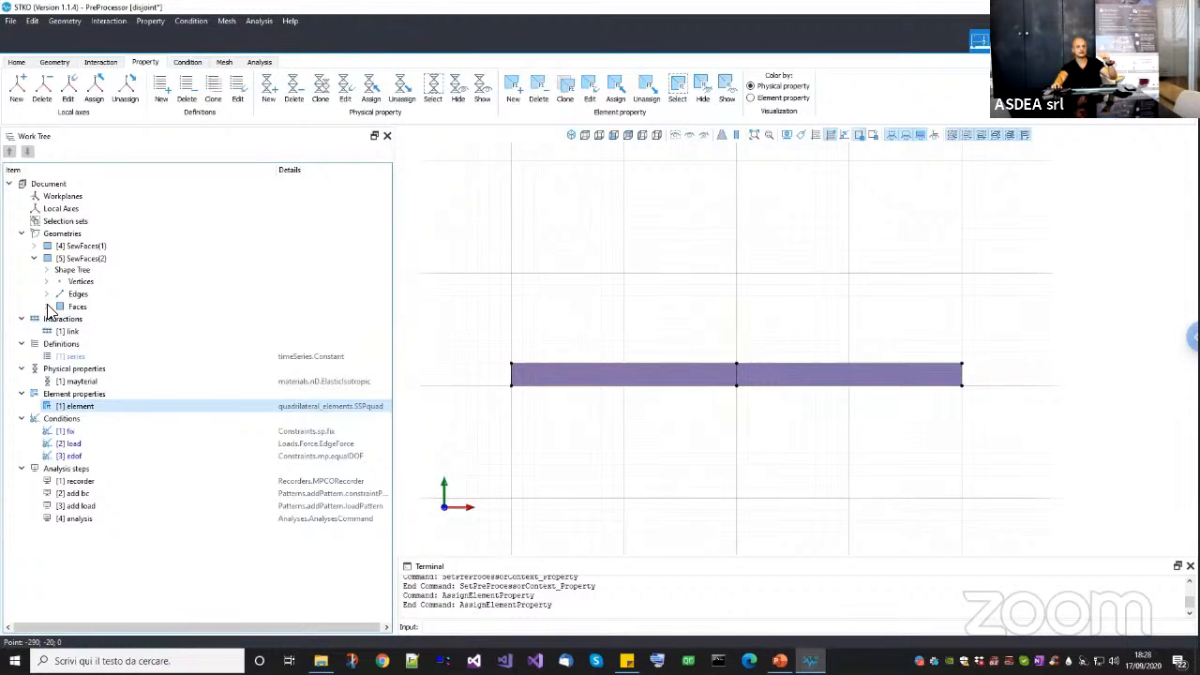
pyautogui.click(79, 258)
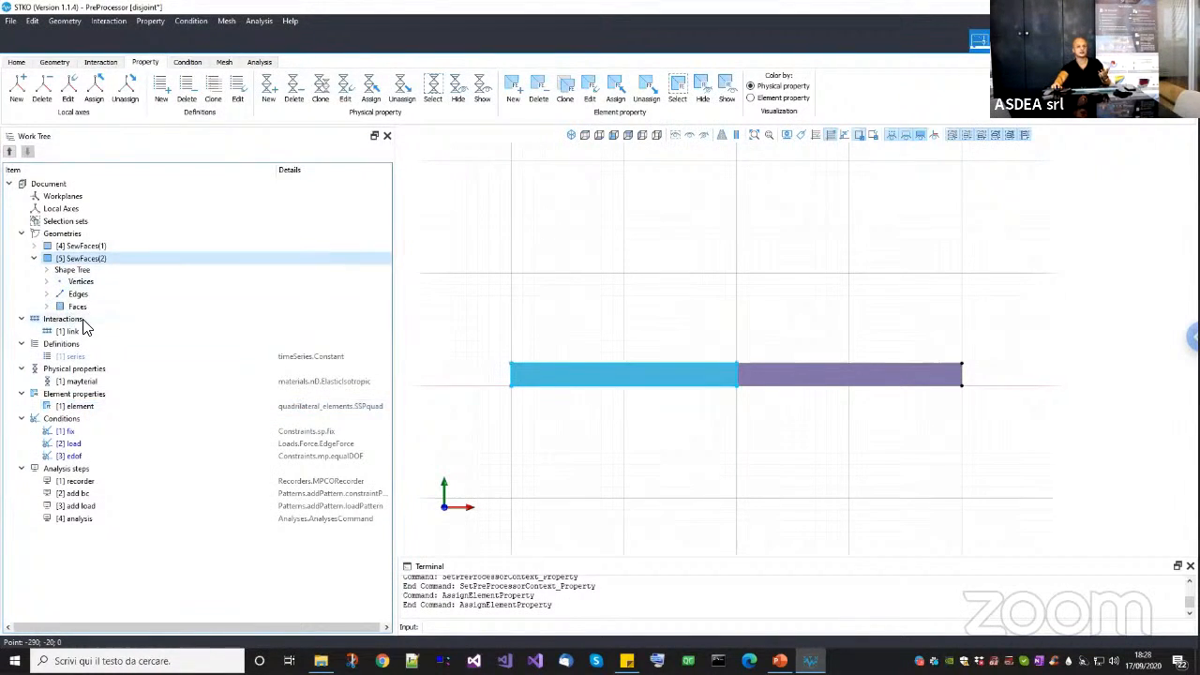
pyautogui.click(47, 306)
pyautogui.click(86, 320)
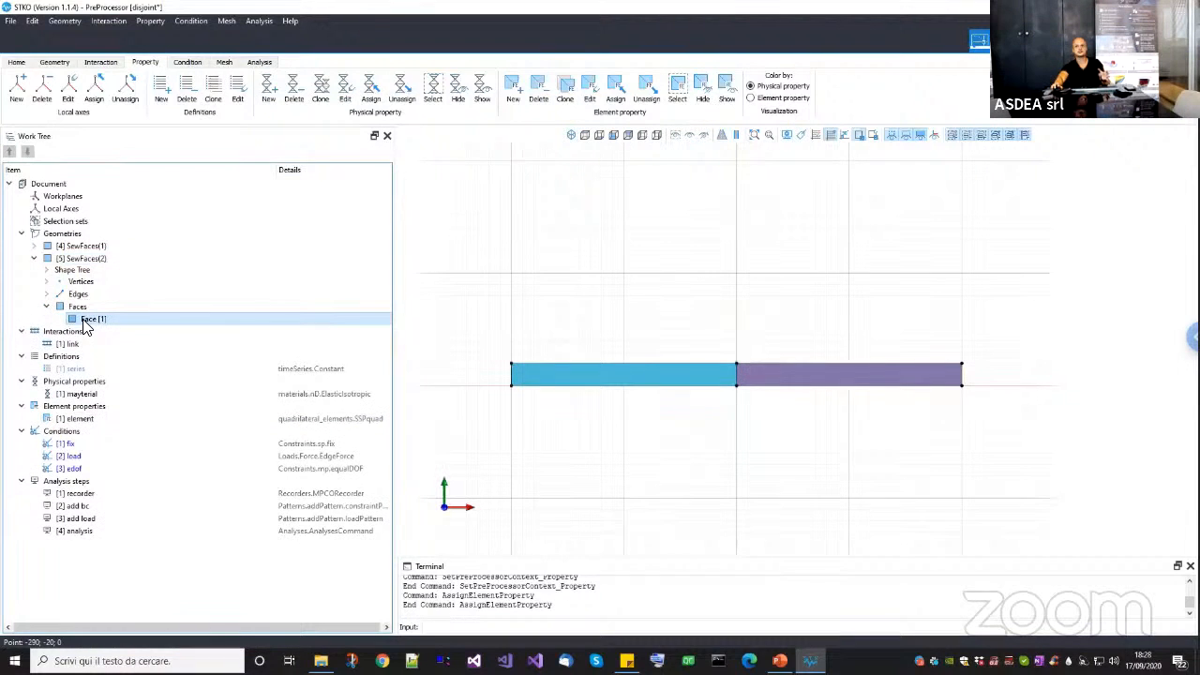
pyautogui.click(731, 445)
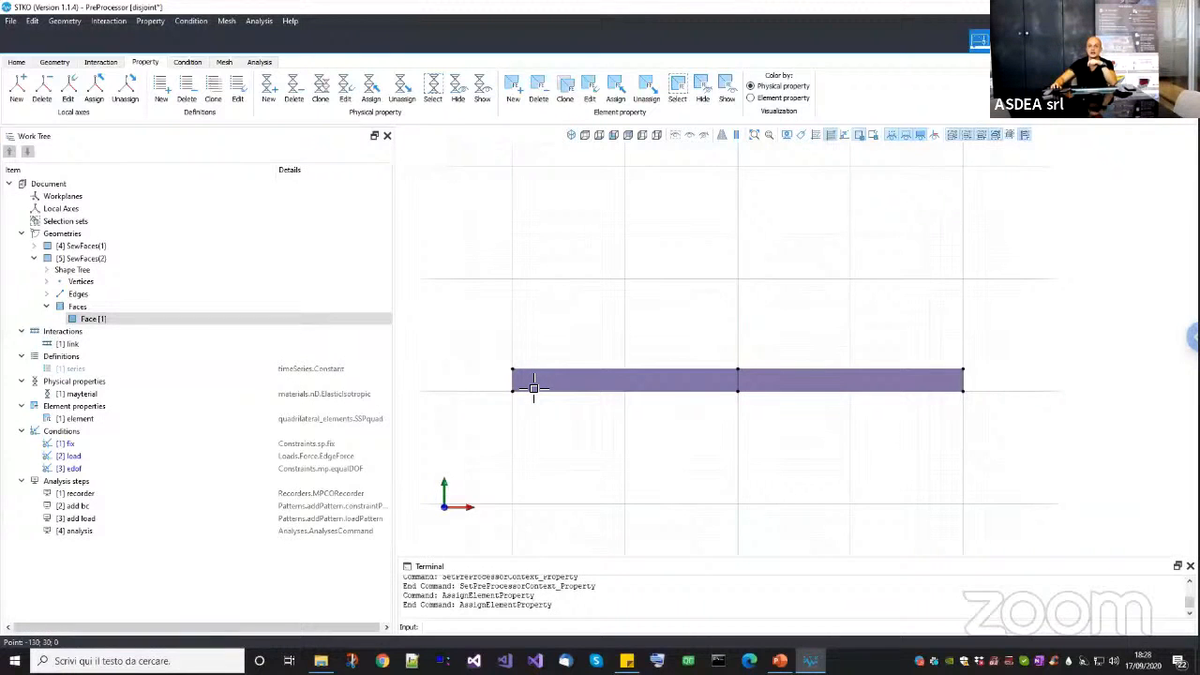
# Assign the SSPquad element property to the left-hand face together with its upper edge.
pyautogui.scroll(2, 534, 387)
pyautogui.click(562, 389)
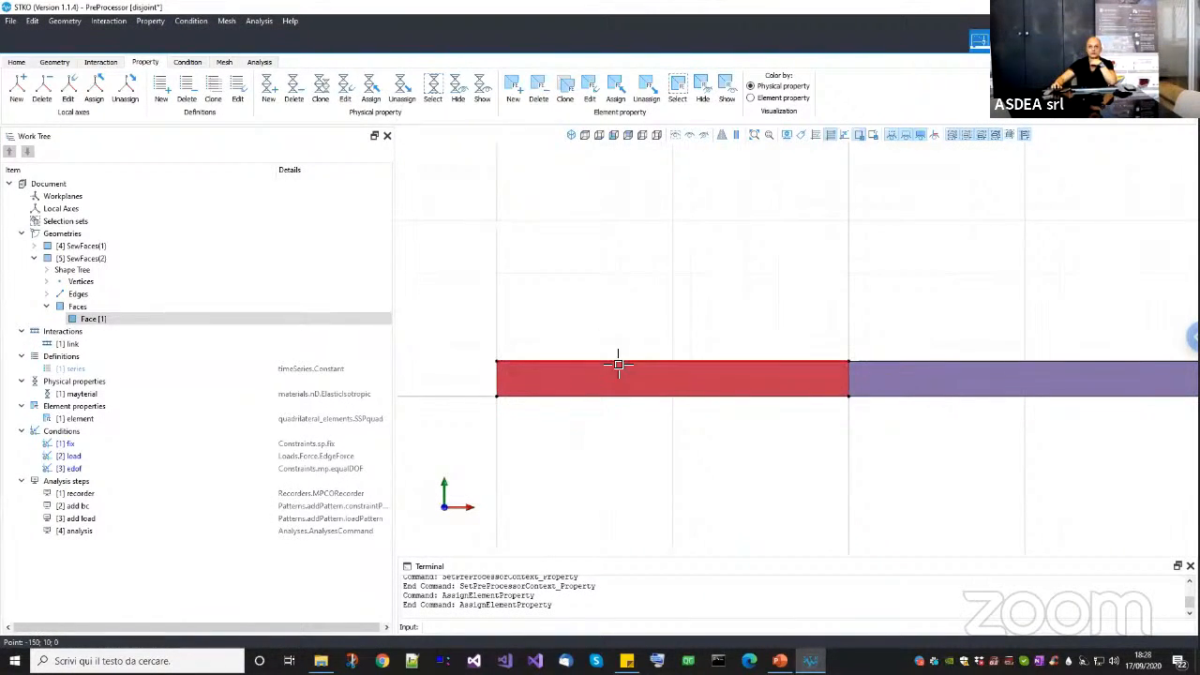
pyautogui.scroll(1, 614, 364)
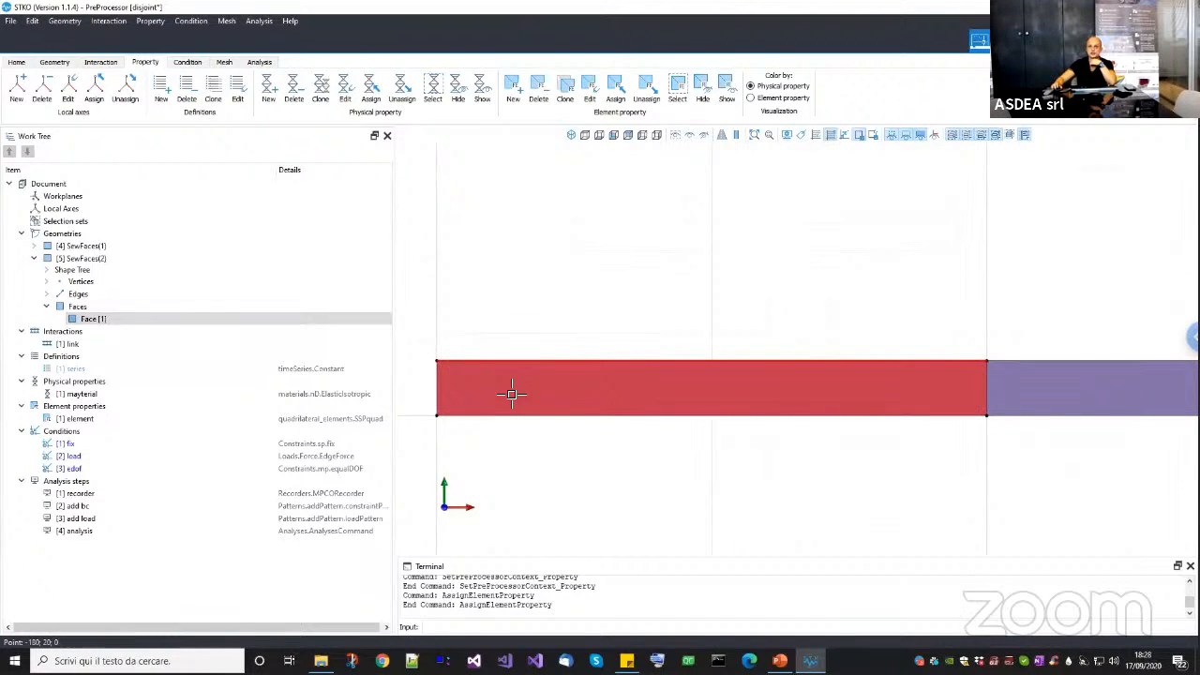
pyautogui.moveTo(738, 357); pyautogui.dragTo(685, 363, button='middle')
pyautogui.scroll(-3, 762, 380)
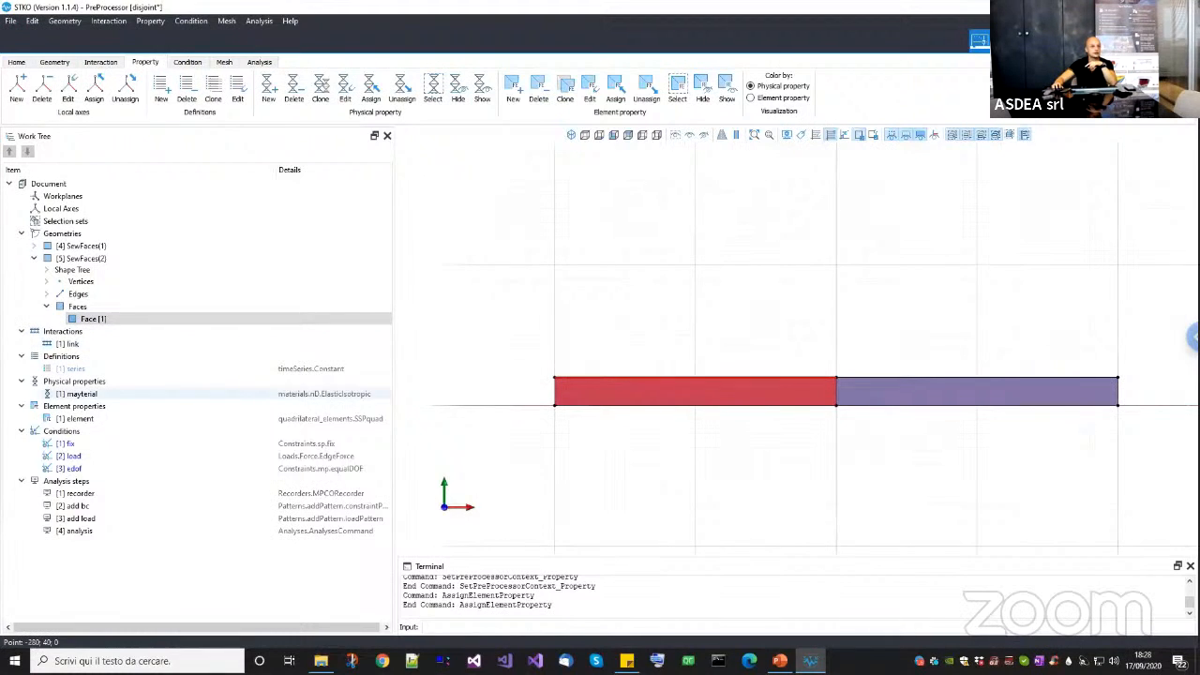
pyautogui.moveTo(82, 417); pyautogui.dragTo(247, 397)
pyautogui.moveTo(629, 411); pyautogui.dragTo(485, 394)
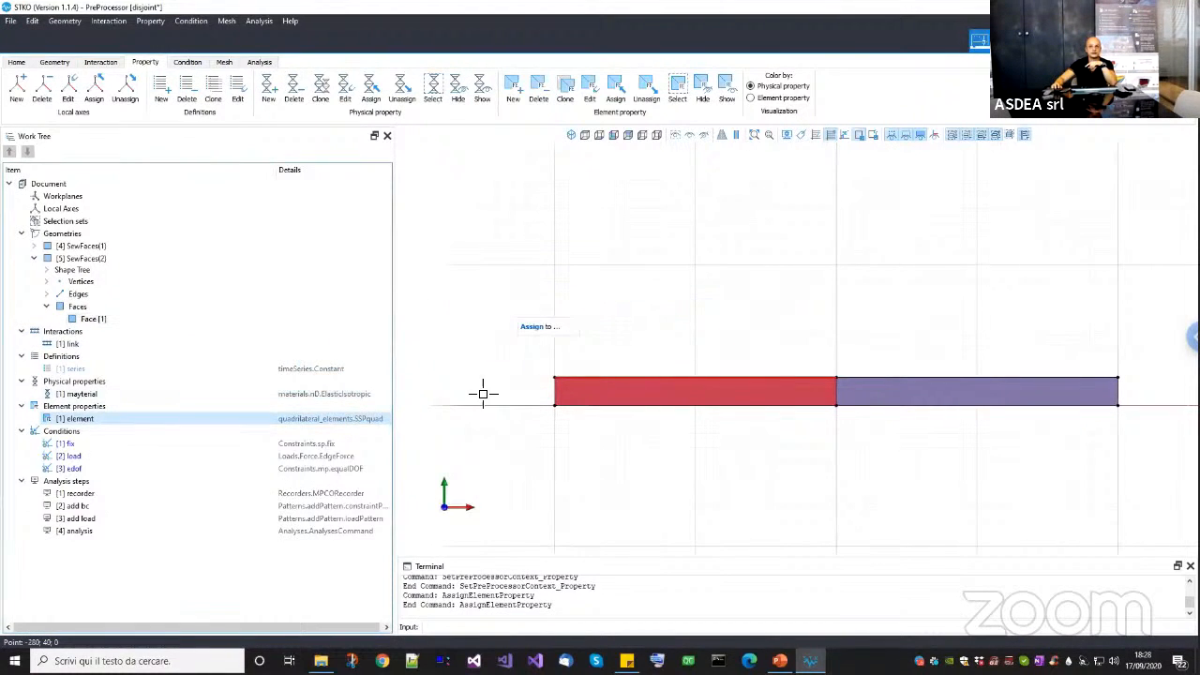
pyautogui.moveTo(662, 544); pyautogui.dragTo(625, 550, button='middle')
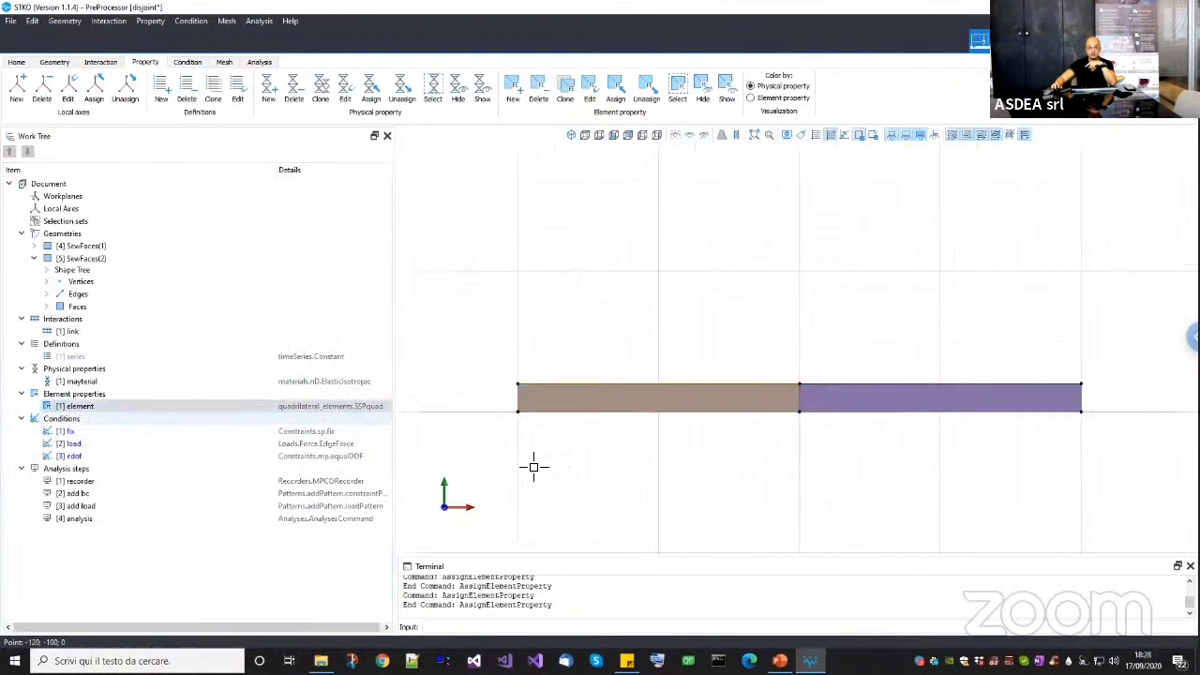
# Select all sub-shapes that carry the SSPquad element property, examine them around the joint, and clear the selection.
pyautogui.rightClick(82, 411)
pyautogui.click(94, 472)
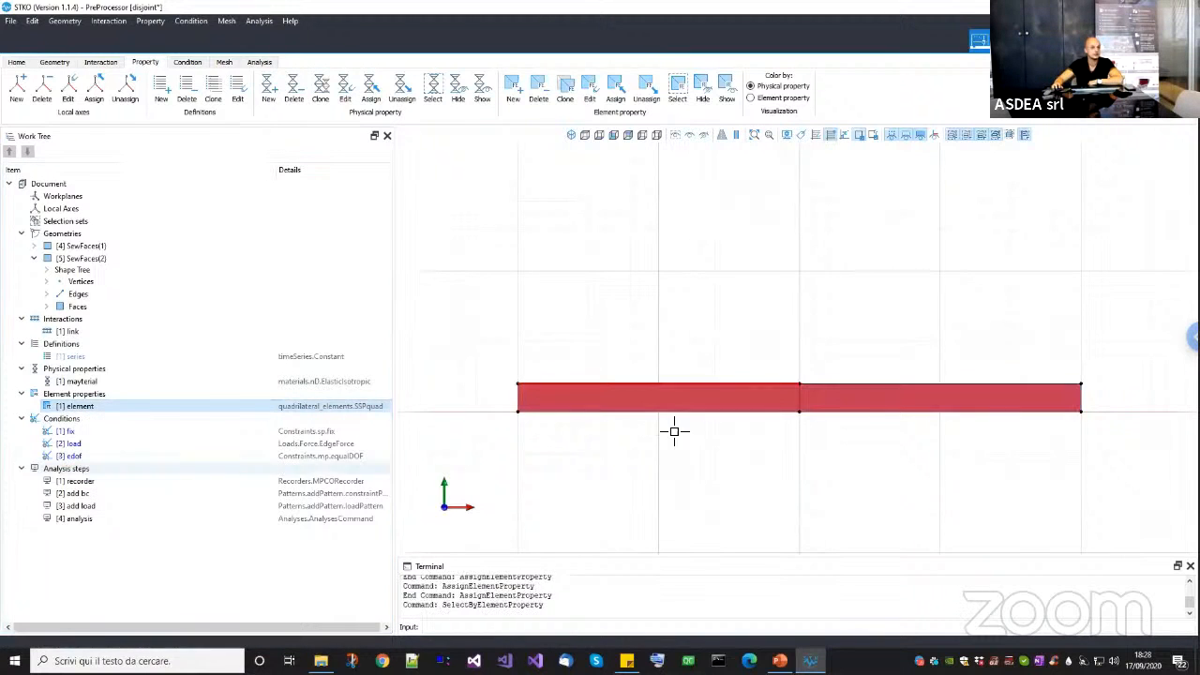
pyautogui.scroll(2, 618, 385)
pyautogui.scroll(-1, 611, 387)
pyautogui.moveTo(610, 388); pyautogui.dragTo(585, 395, button='middle')
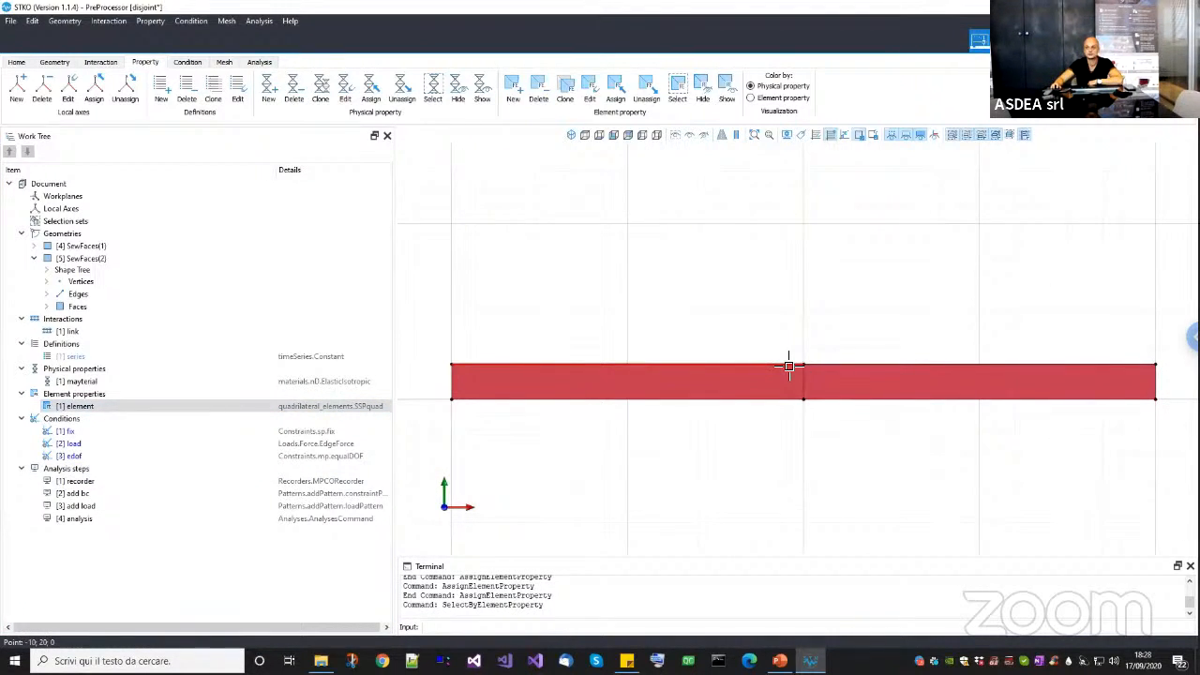
pyautogui.scroll(-2, 774, 486)
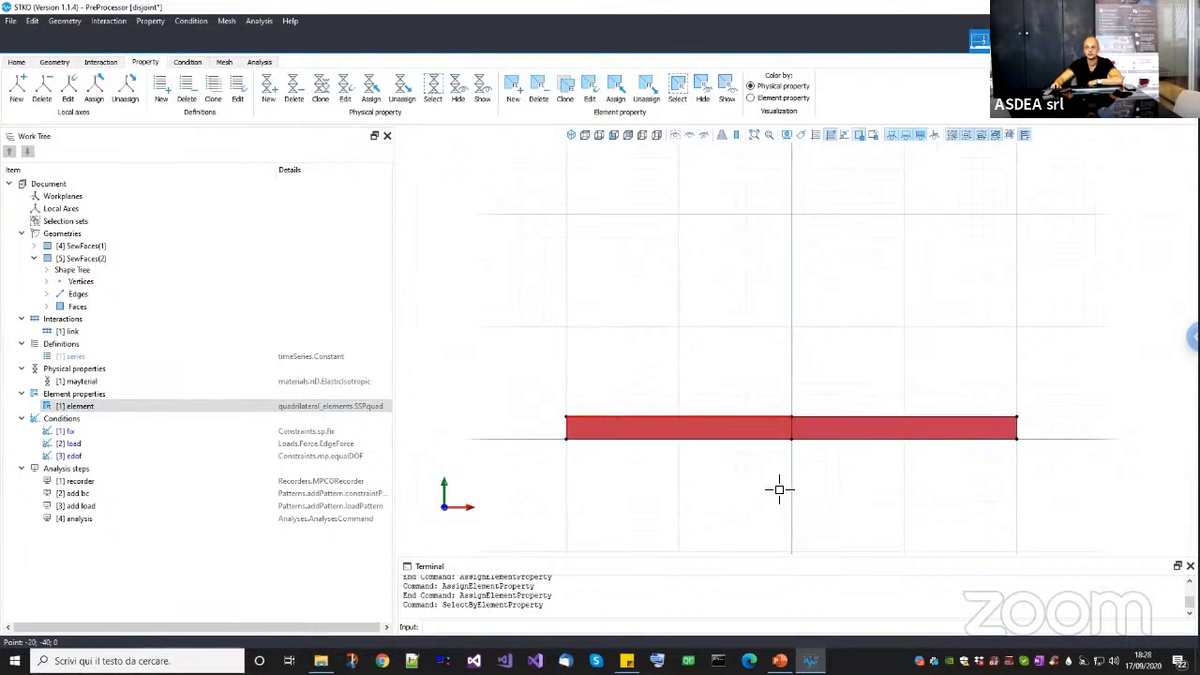
pyautogui.click(779, 488)
pyautogui.scroll(-1, 774, 469)
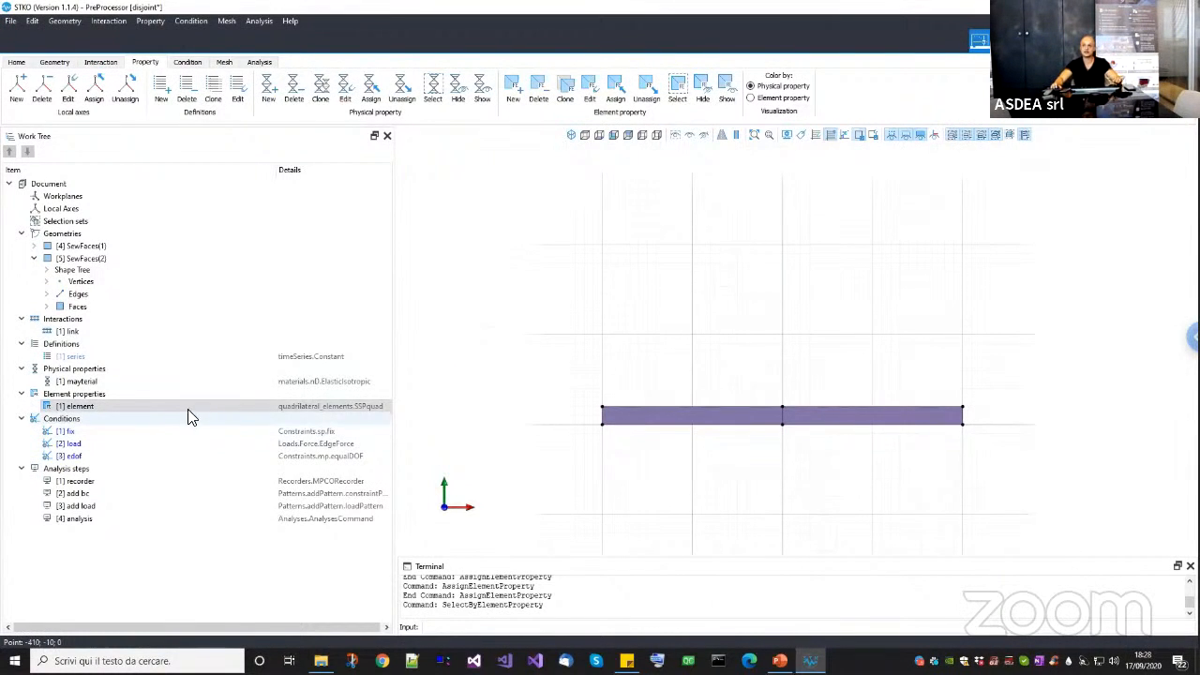
pyautogui.click(160, 410)
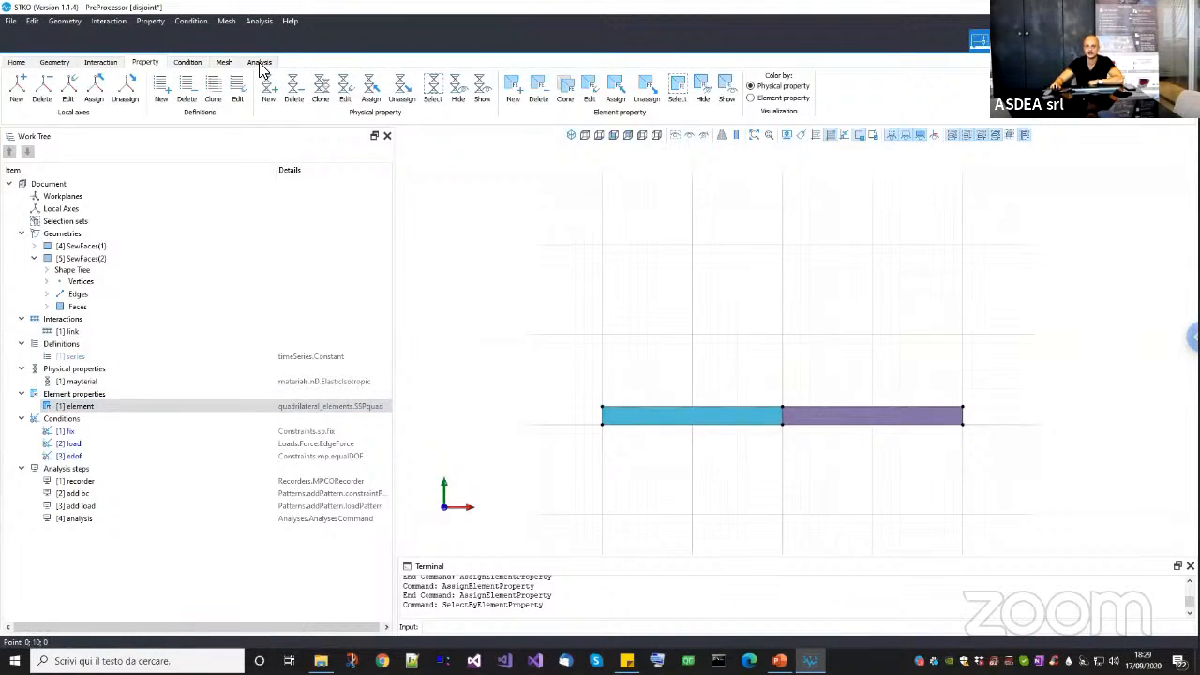
# Try to write the solver input files into the example__model folder and dismiss the message dialog.
pyautogui.scroll(-3, 167, 101)
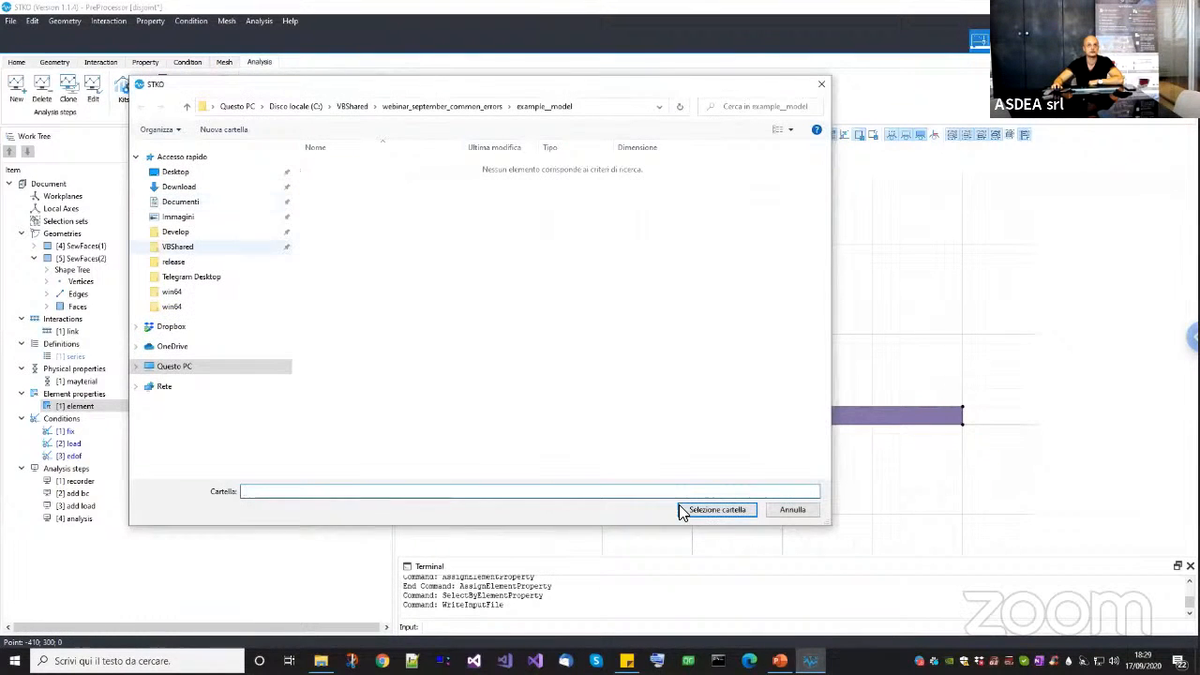
pyautogui.click(716, 509)
pyautogui.click(711, 418)
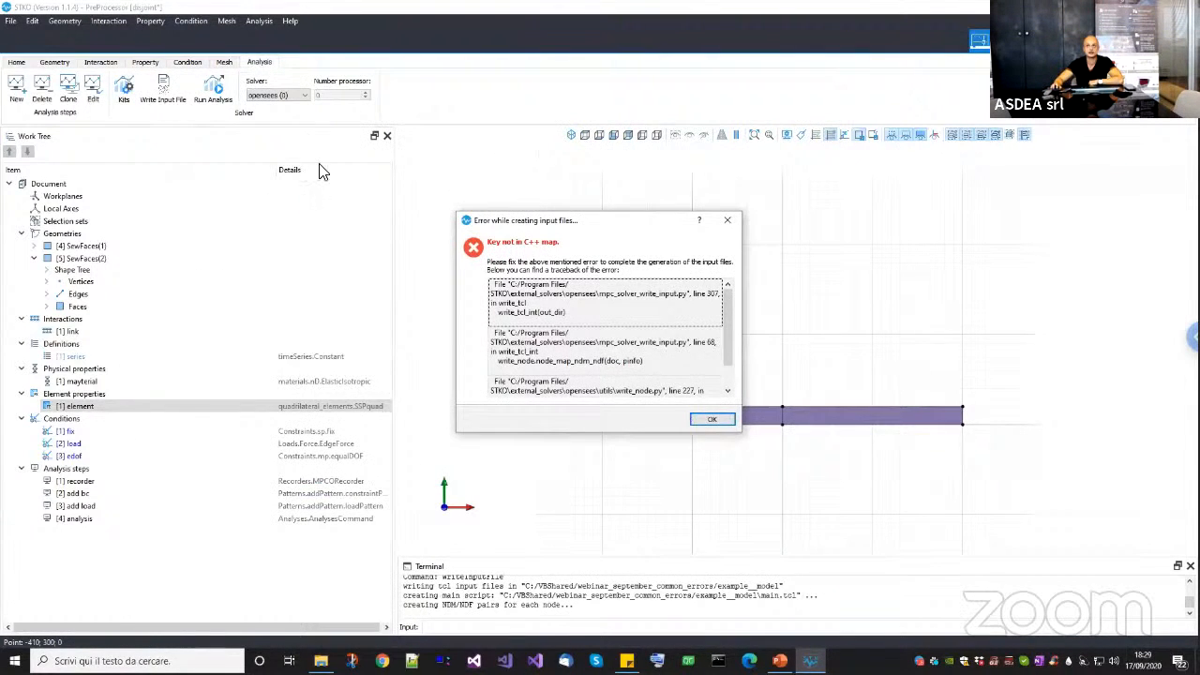
# Build the mesh of both geometries and try again to write the solver input files into the example__model folder.
pyautogui.scroll(1, 215, 90)
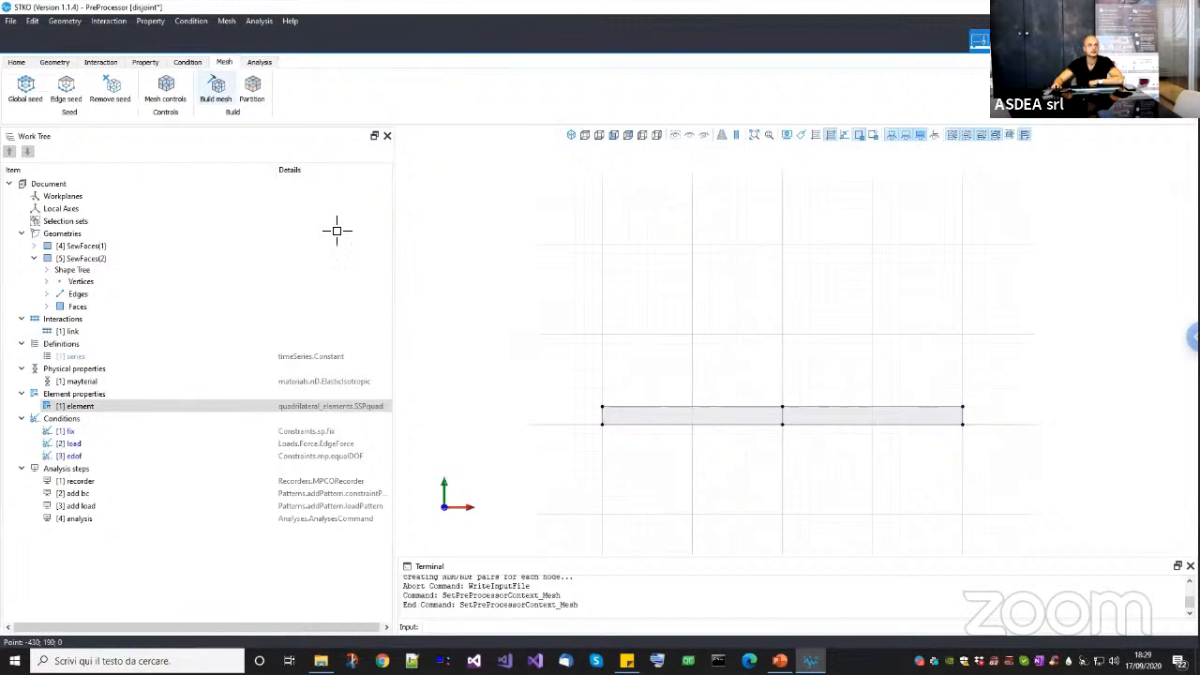
pyautogui.click(255, 65)
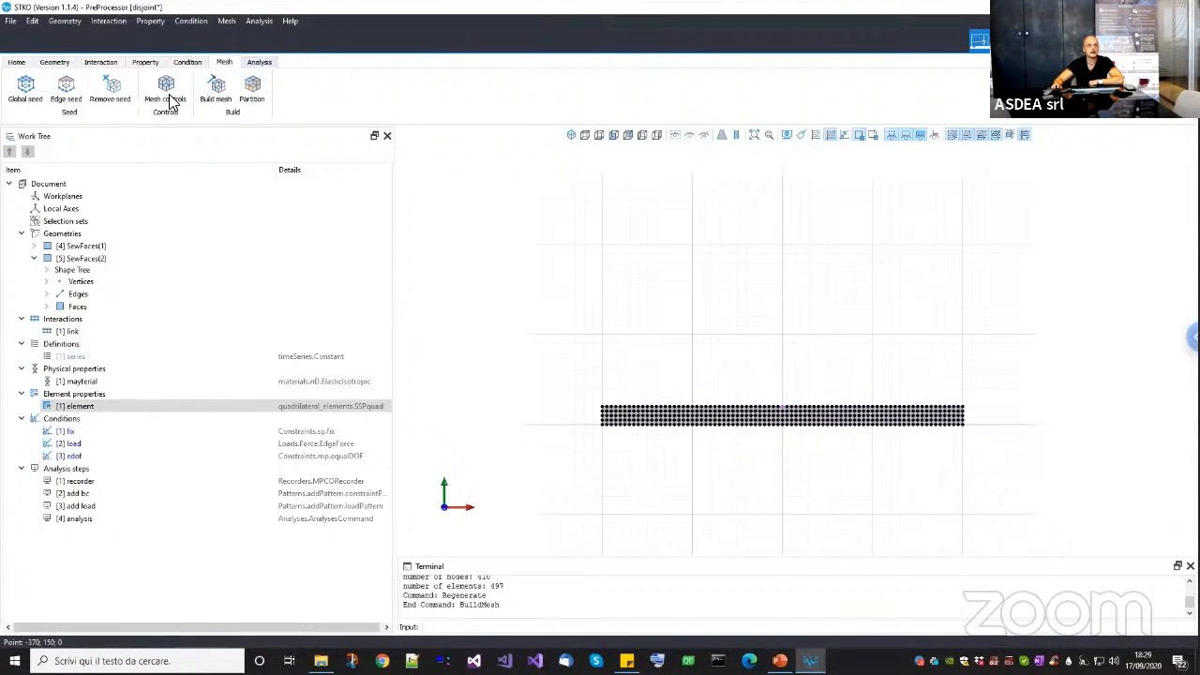
pyautogui.click(691, 511)
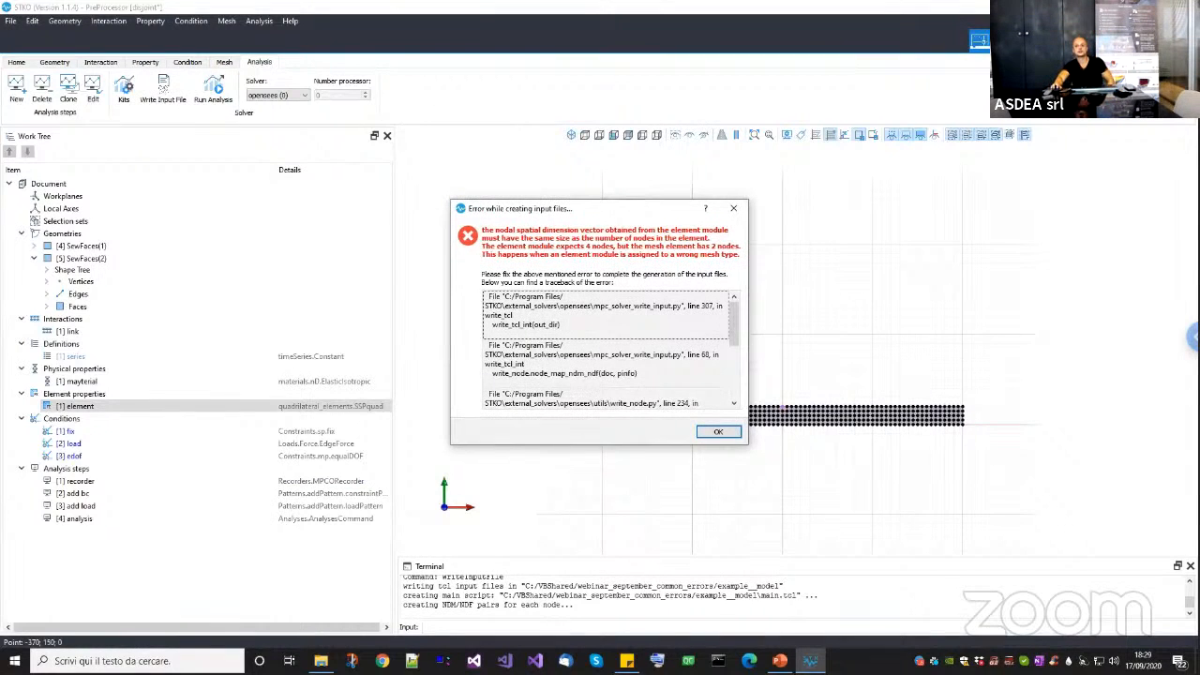
# Switch to PowerPoint to examine slide 5 on wrong property assignment, then return to STKO and dismiss the error dialog.
pyautogui.hotkey('alt', 'Tab')
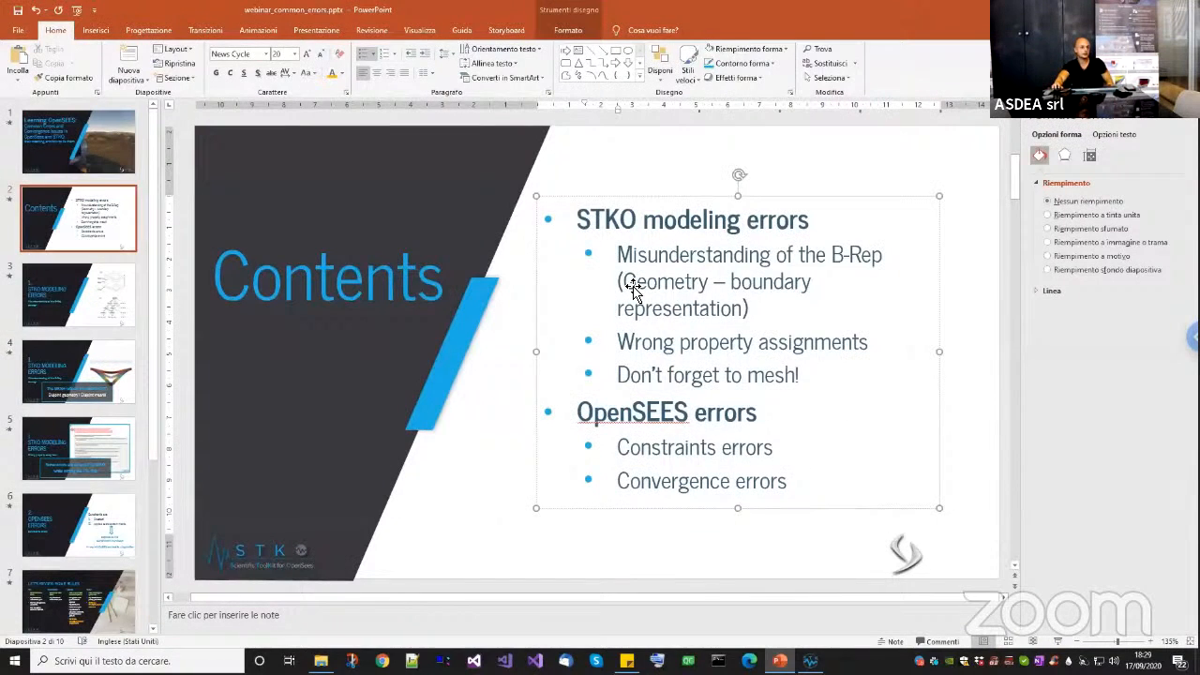
pyautogui.click(94, 448)
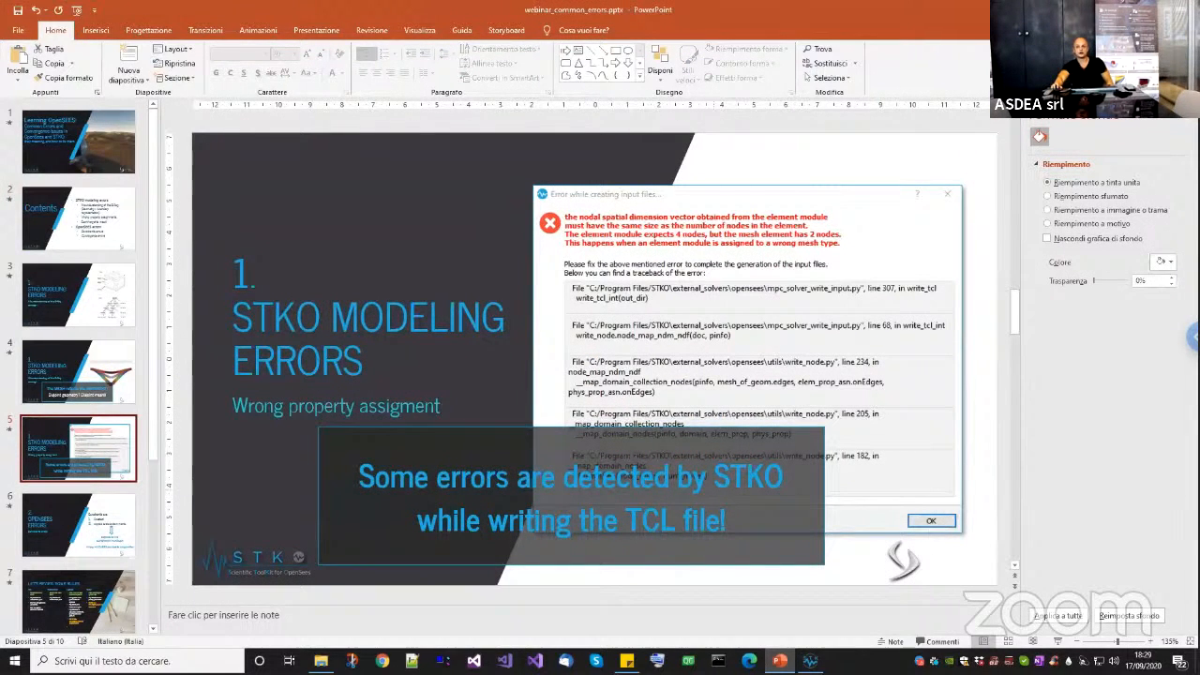
pyautogui.hotkey('alt', 'Tab')
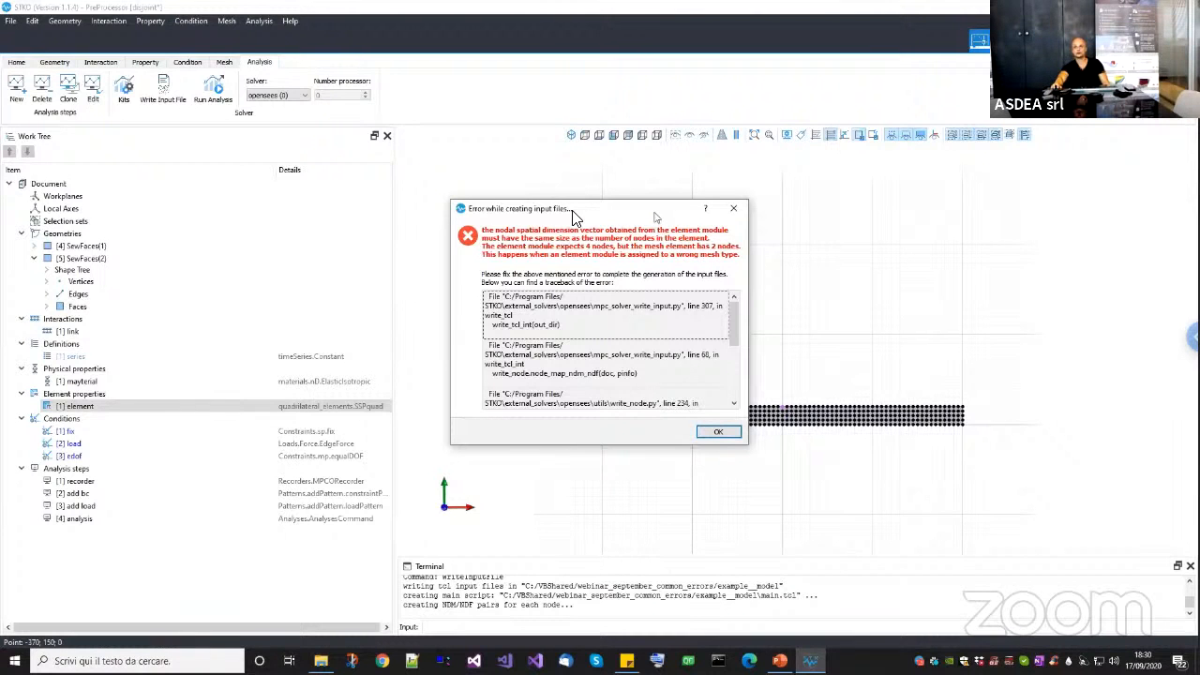
pyautogui.moveTo(656, 216); pyautogui.dragTo(489, 123)
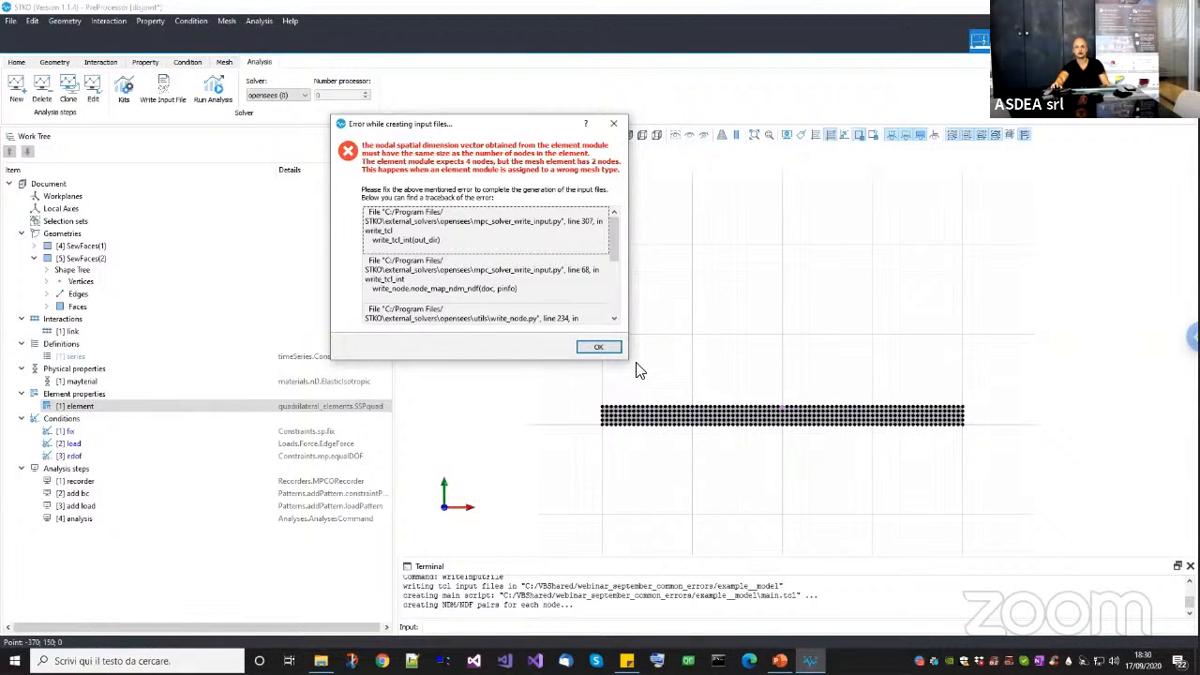
pyautogui.click(598, 348)
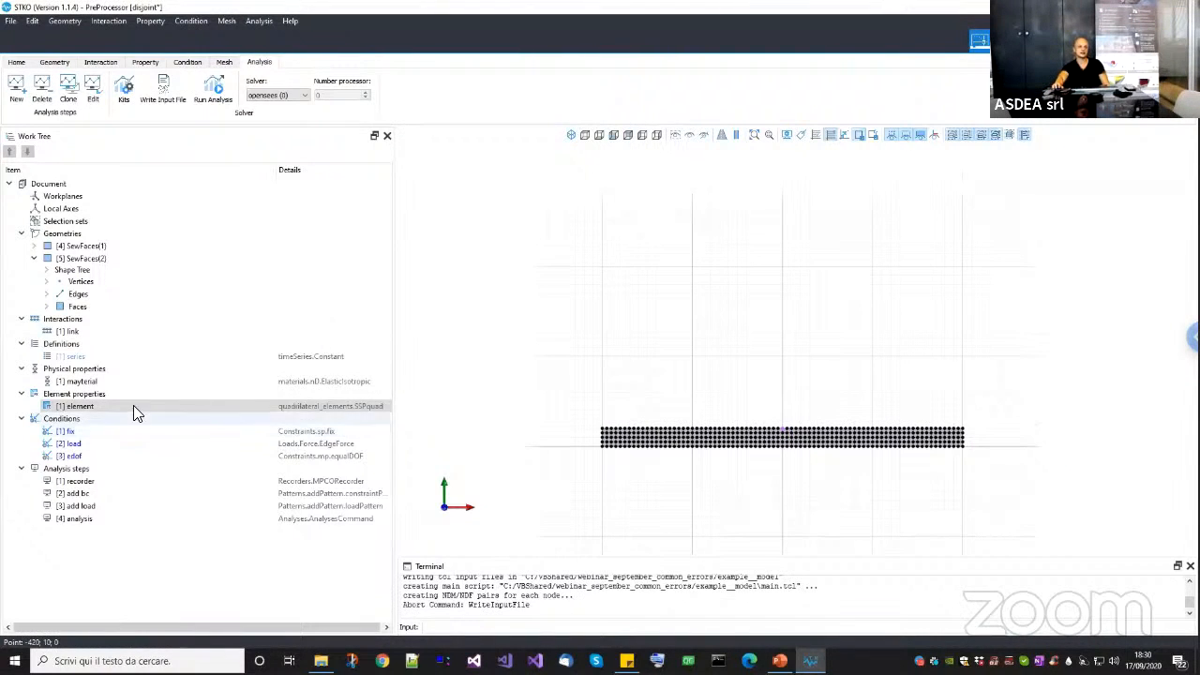
# Select everything in the mesh that carries the SSPquad element property and examine the upper edge of the left-hand face.
pyautogui.rightClick(98, 413)
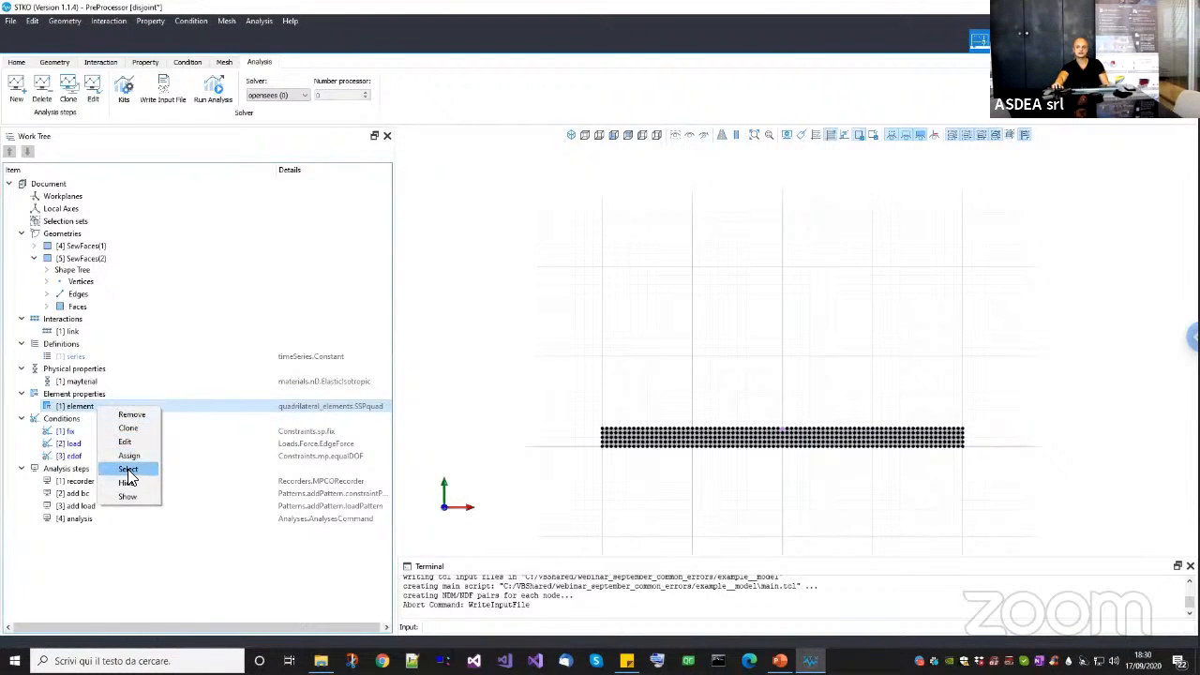
pyautogui.click(128, 470)
pyautogui.scroll(5, 568, 415)
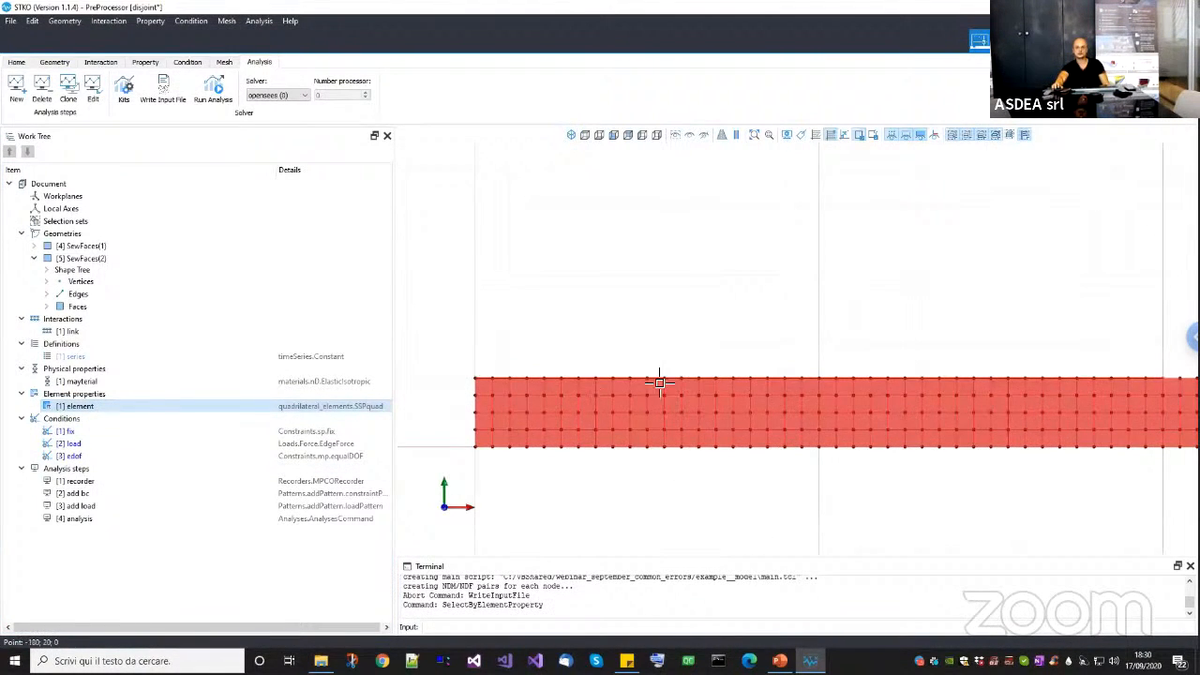
# Examine the meshed quadrilateral elements assigned the SSPquad element property across the strip model, and clear the selection.
pyautogui.scroll(-3, 501, 388)
pyautogui.scroll(-2, 806, 433)
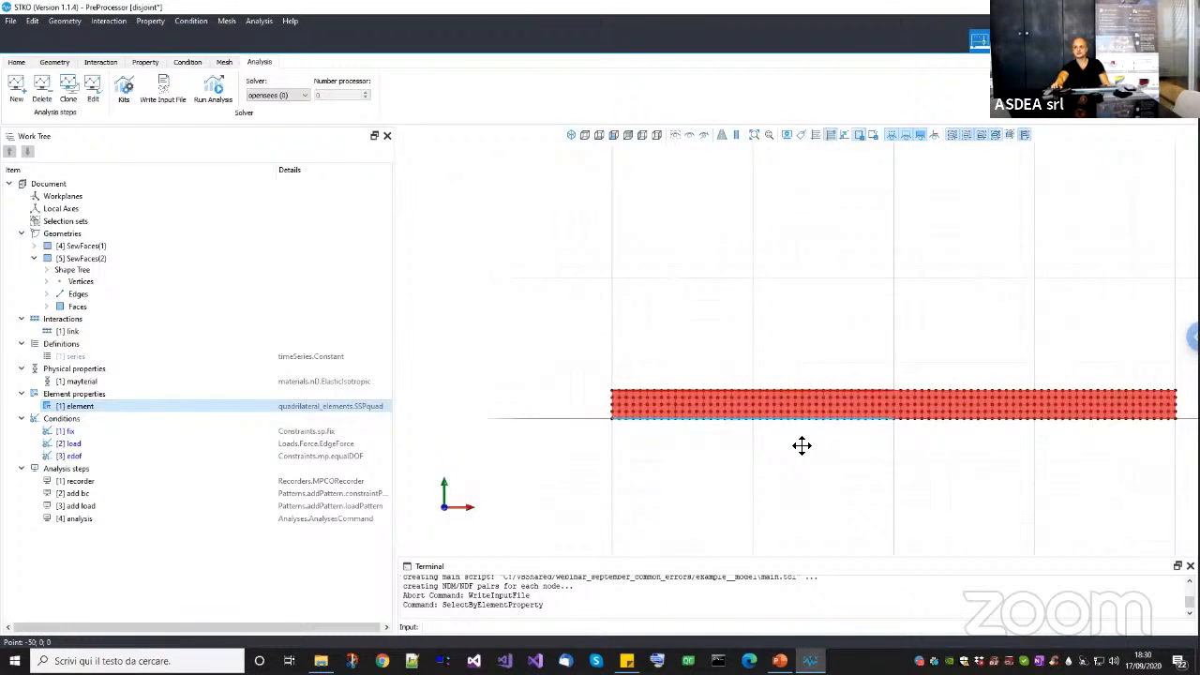
pyautogui.scroll(1, 802, 445)
pyautogui.scroll(3, 624, 434)
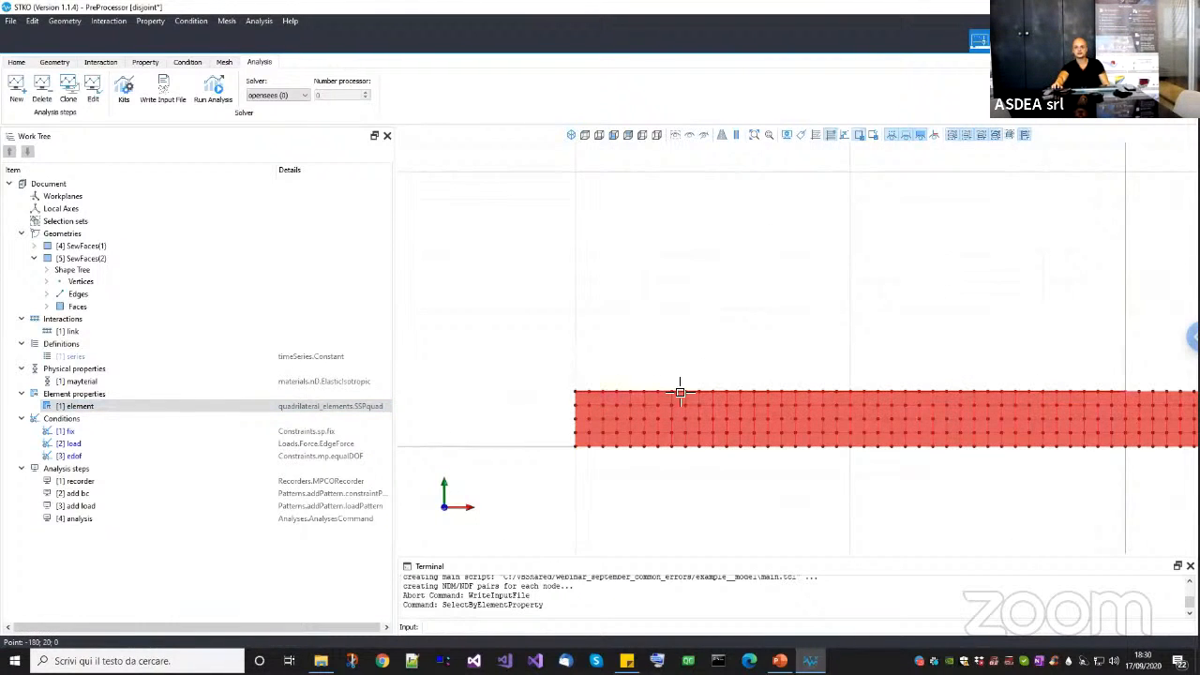
pyautogui.scroll(-2, 693, 391)
pyautogui.scroll(-1, 546, 493)
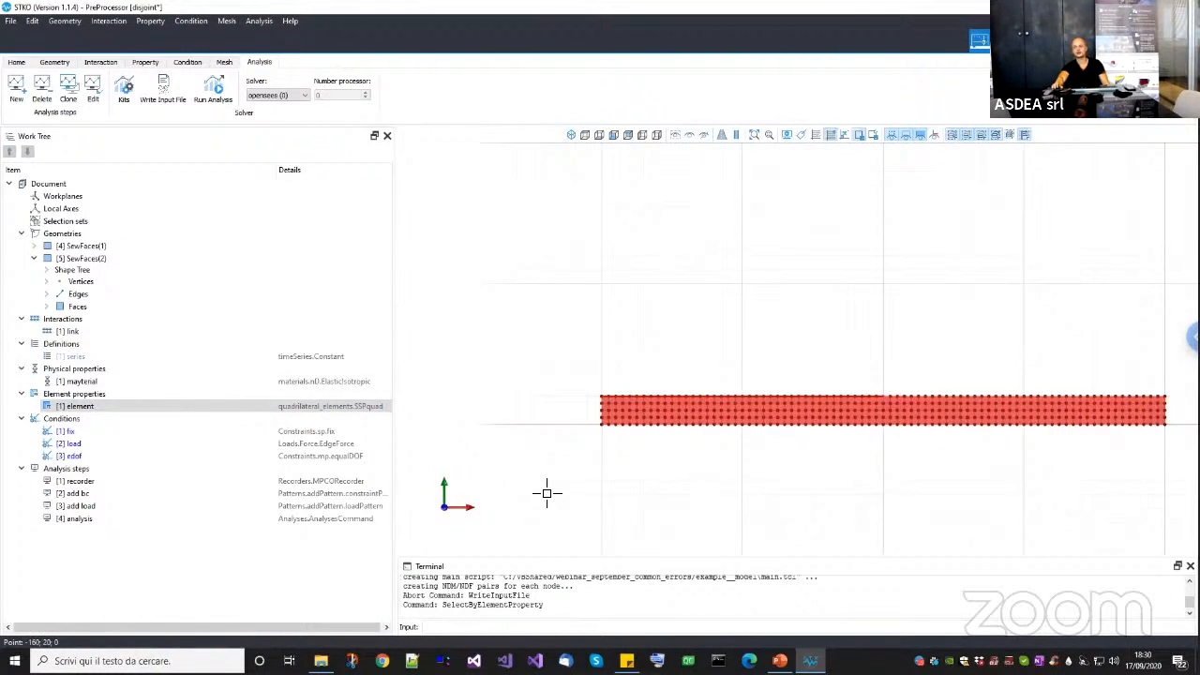
pyautogui.scroll(-2, 741, 430)
pyautogui.press('Escape')
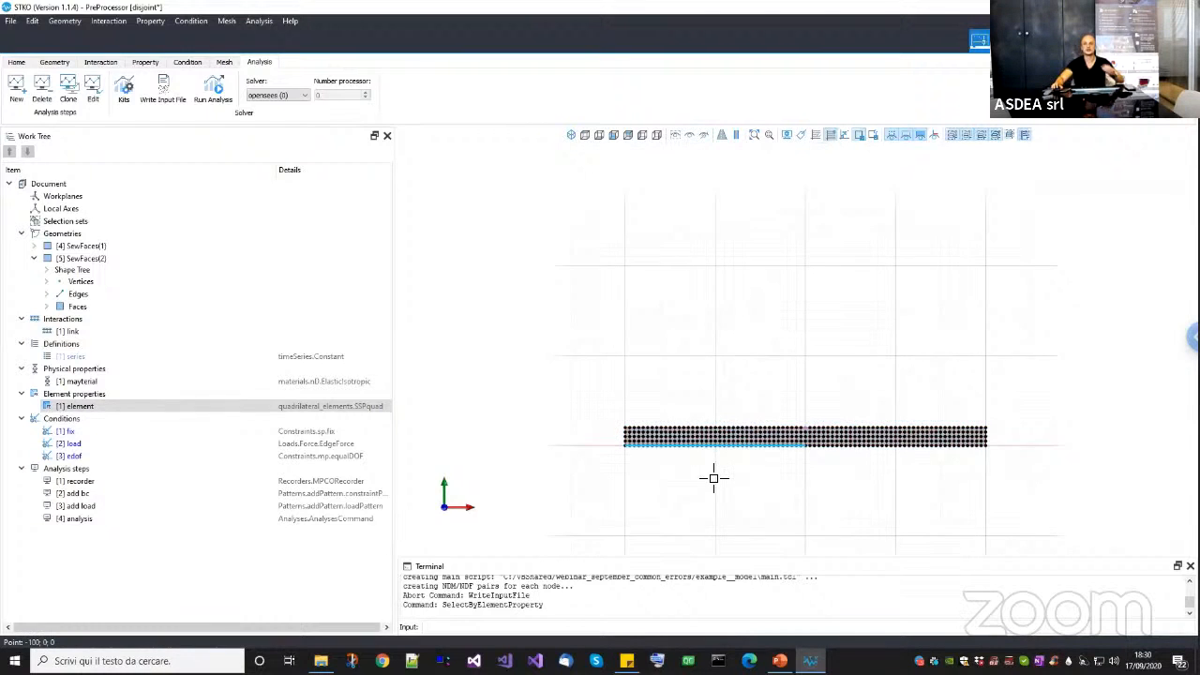
pyautogui.scroll(-1, 709, 477)
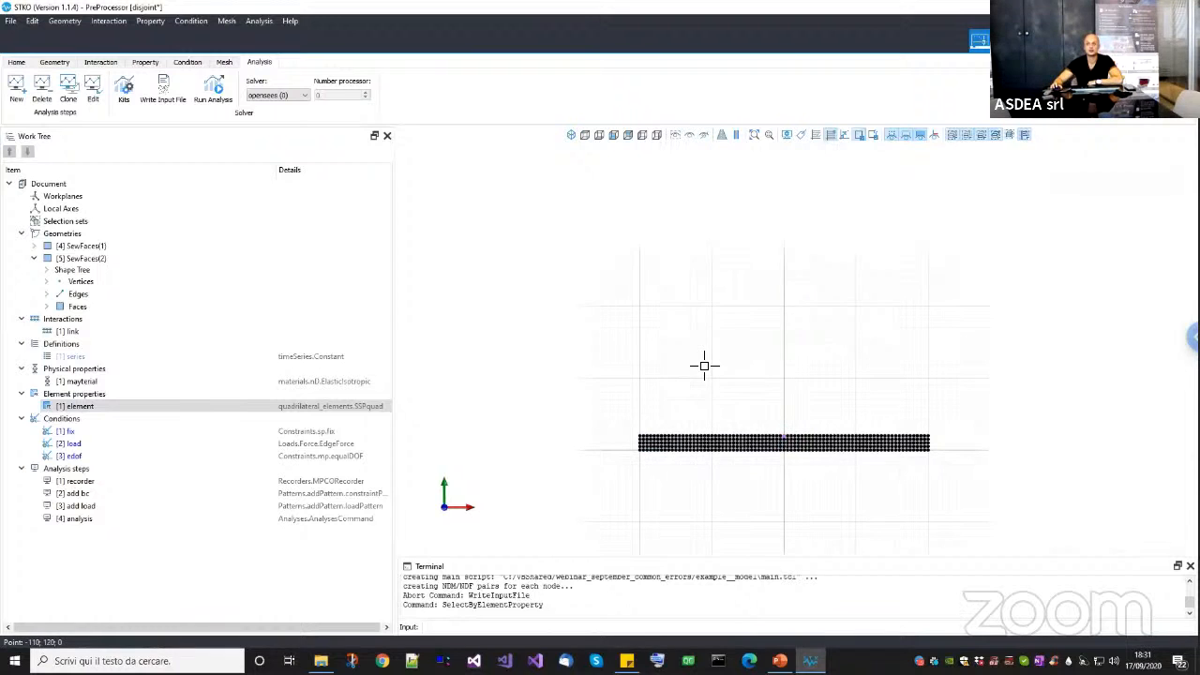
pyautogui.moveTo(699, 384); pyautogui.dragTo(695, 377, button='middle')
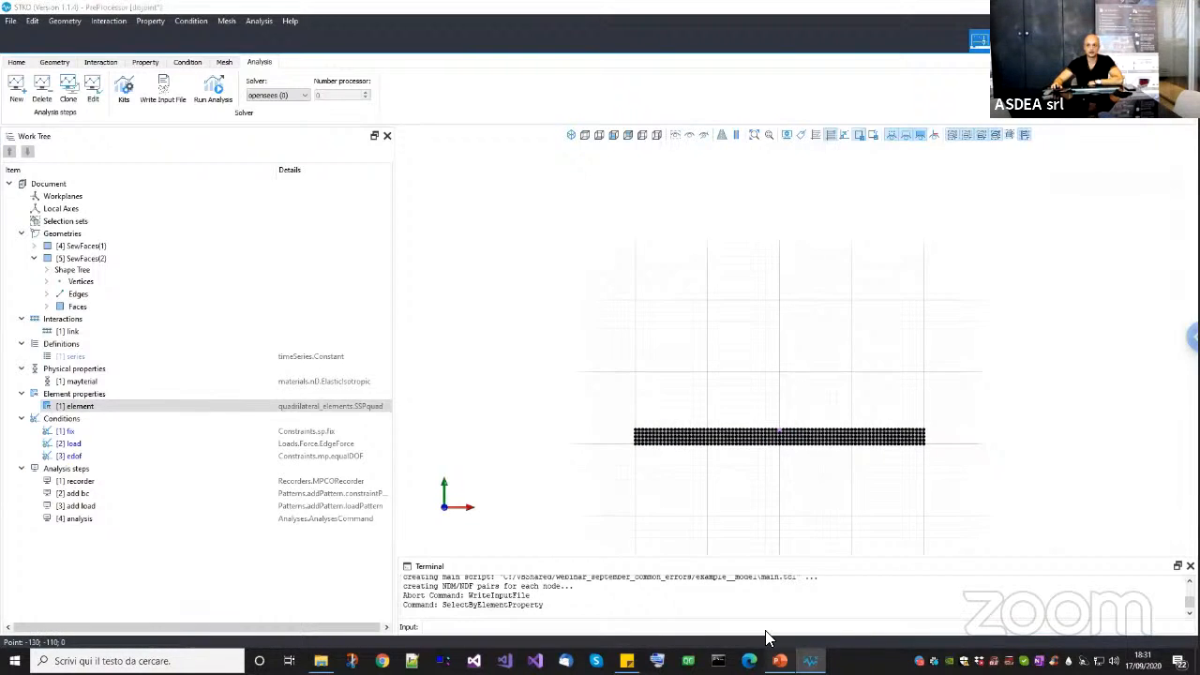
# Switch to PowerPoint to show the constraints errors slide, then return to STKO and select the load condition.
pyautogui.click(779, 661)
pyautogui.click(110, 523)
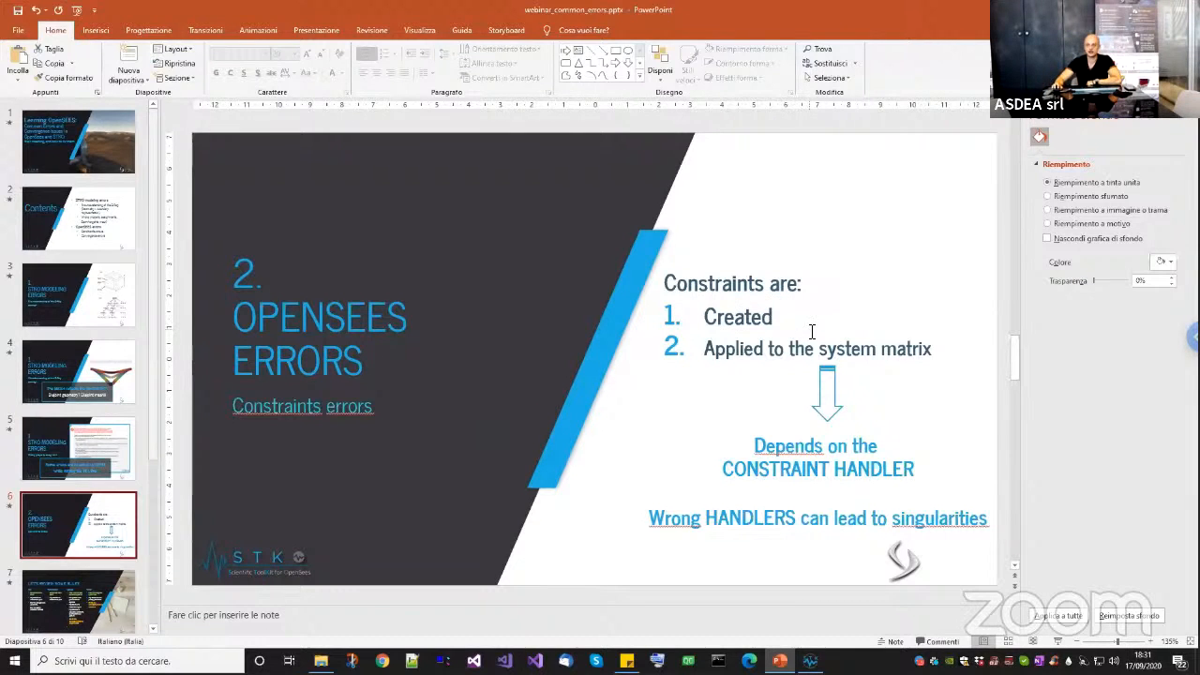
pyautogui.click(810, 661)
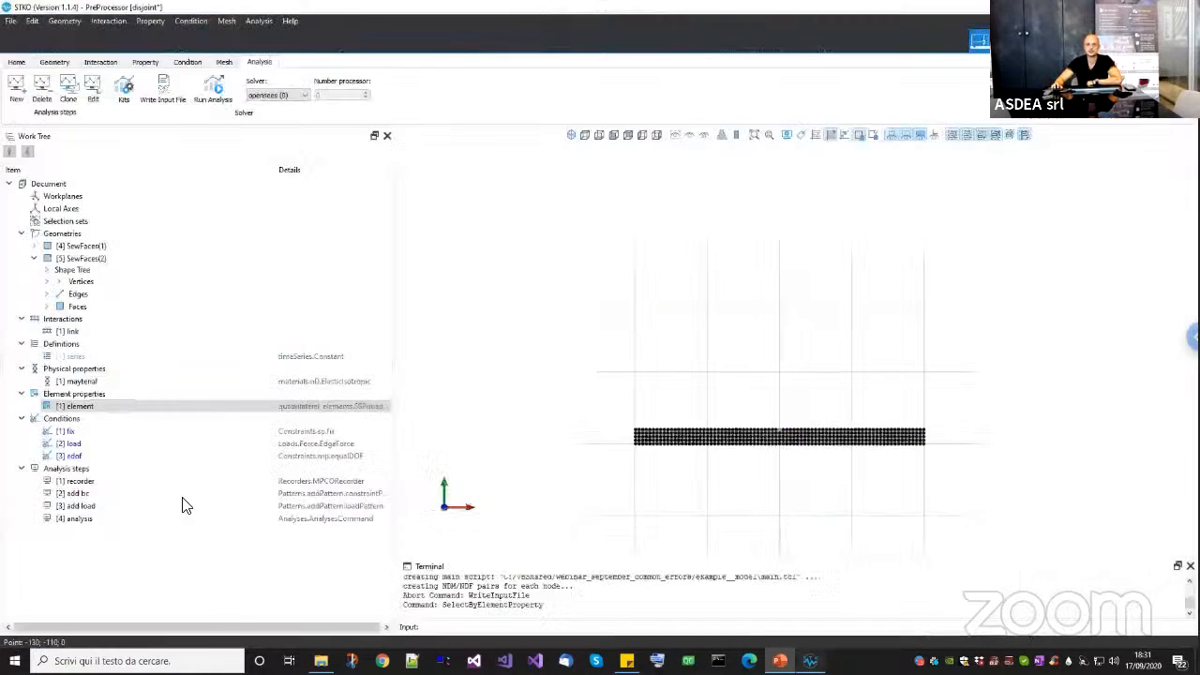
pyautogui.click(75, 446)
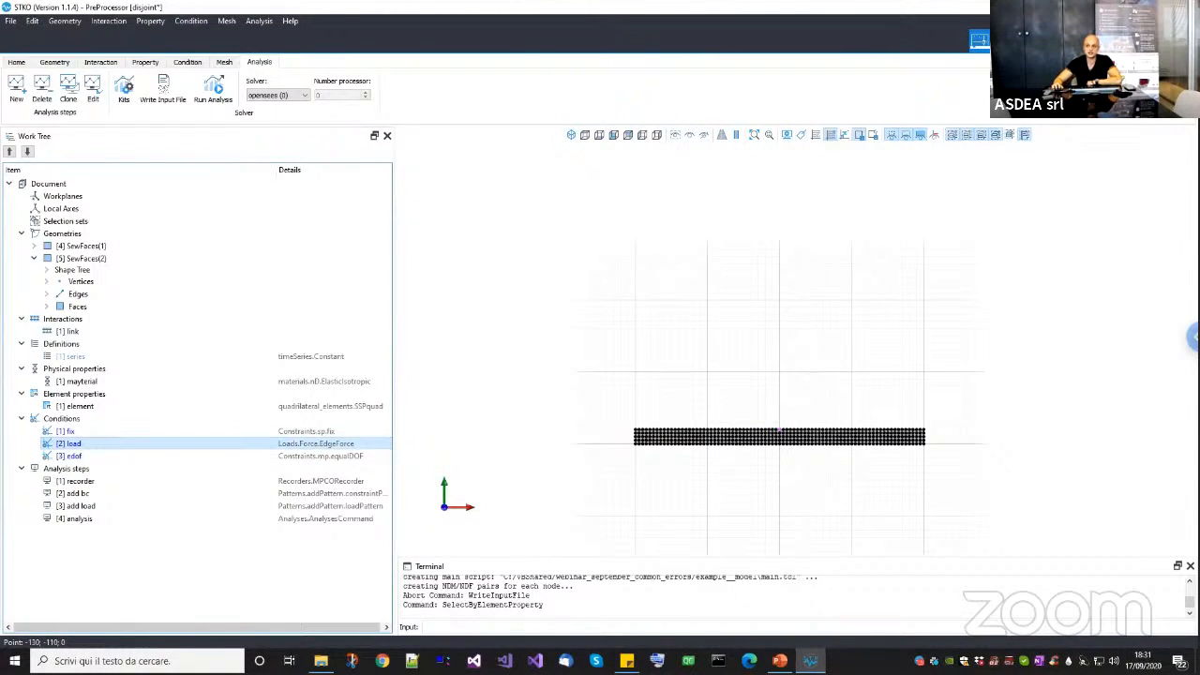
# Switch to PowerPoint and highlight the words "CONSTRAINT HANDLER" on the constraints errors slide.
pyautogui.click(777, 658)
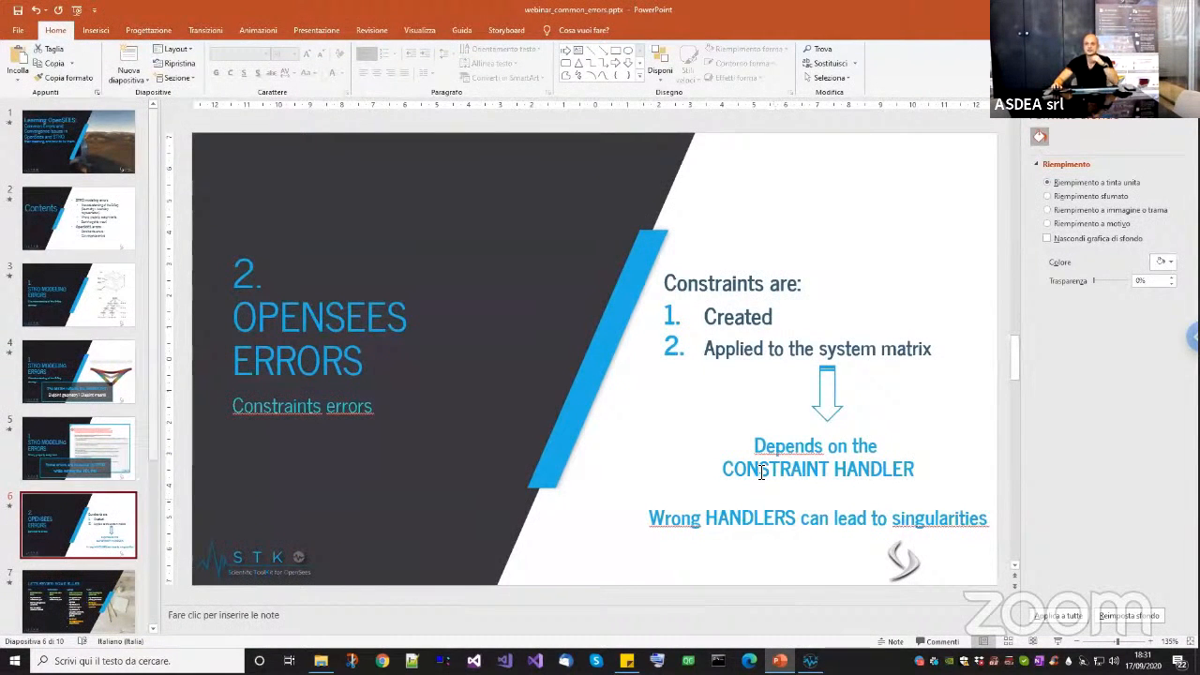
pyautogui.click(711, 349)
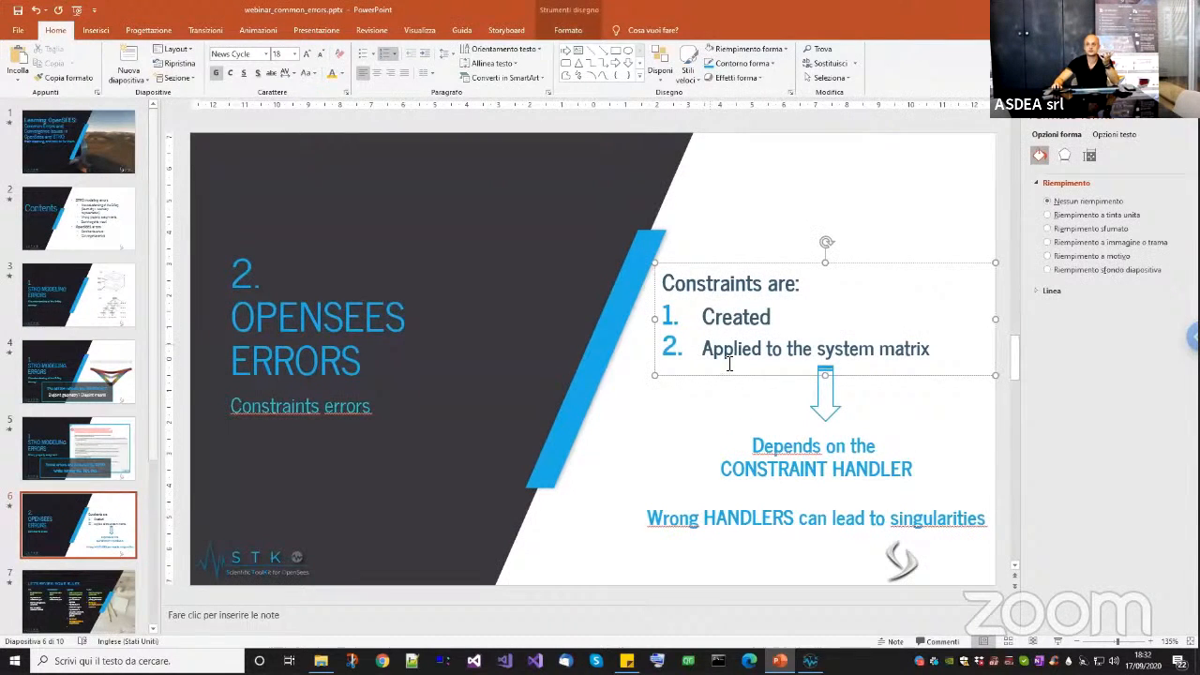
pyautogui.click(724, 398)
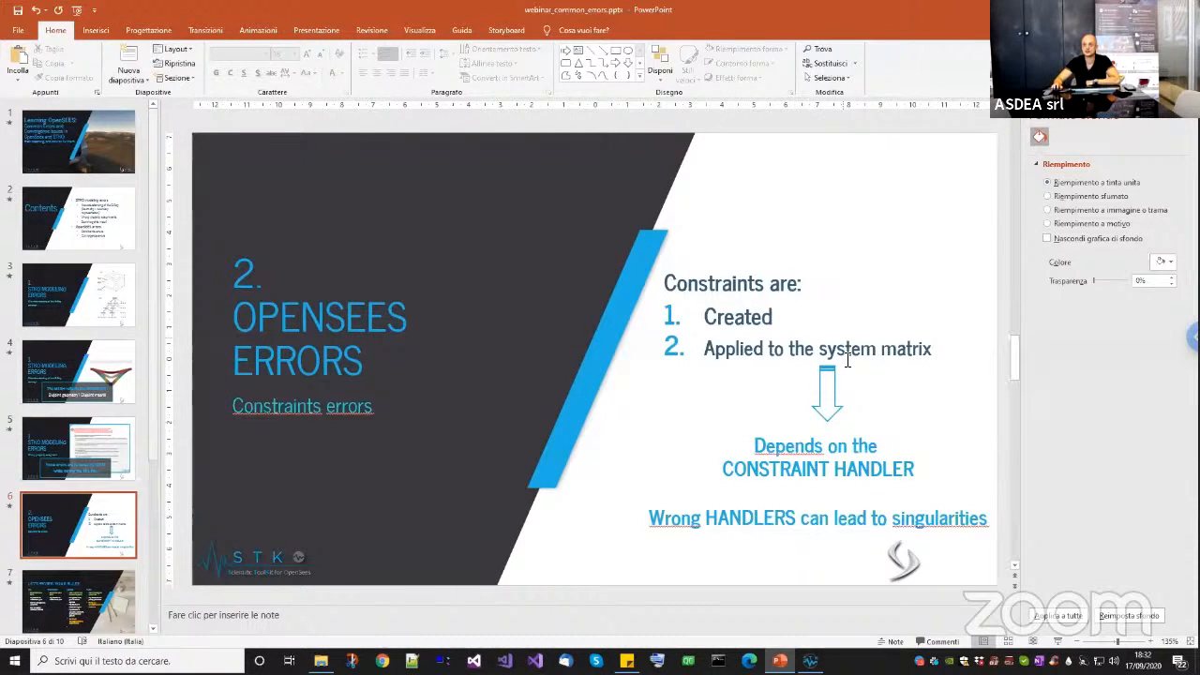
pyautogui.click(722, 470)
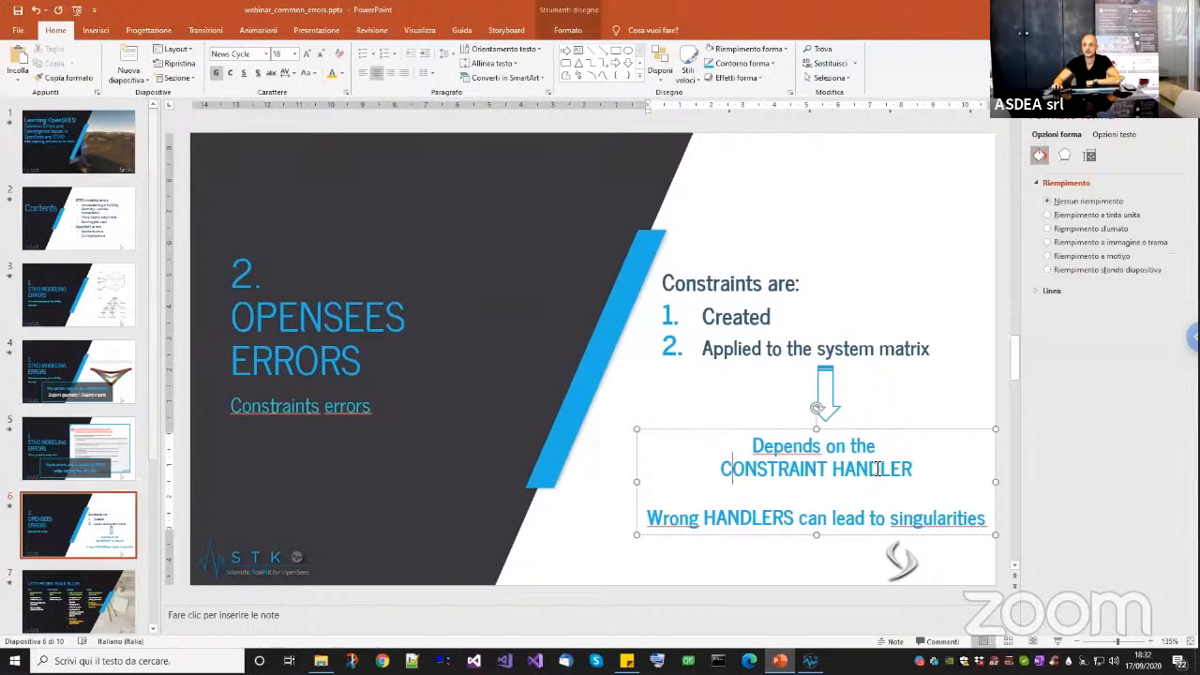
pyautogui.moveTo(722, 470); pyautogui.dragTo(889, 467)
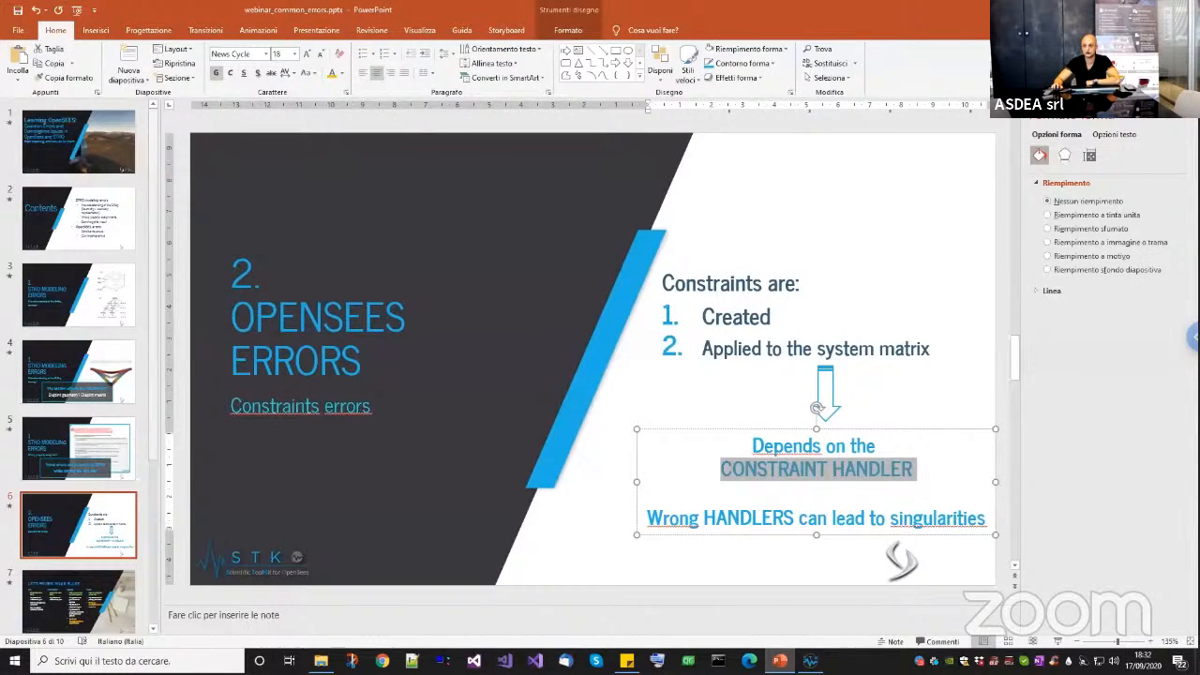
# Return to STKO, inspect the available constraint handler options in the analysis step, and close the editor without changes.
pyautogui.click(810, 661)
pyautogui.rightClick(86, 521)
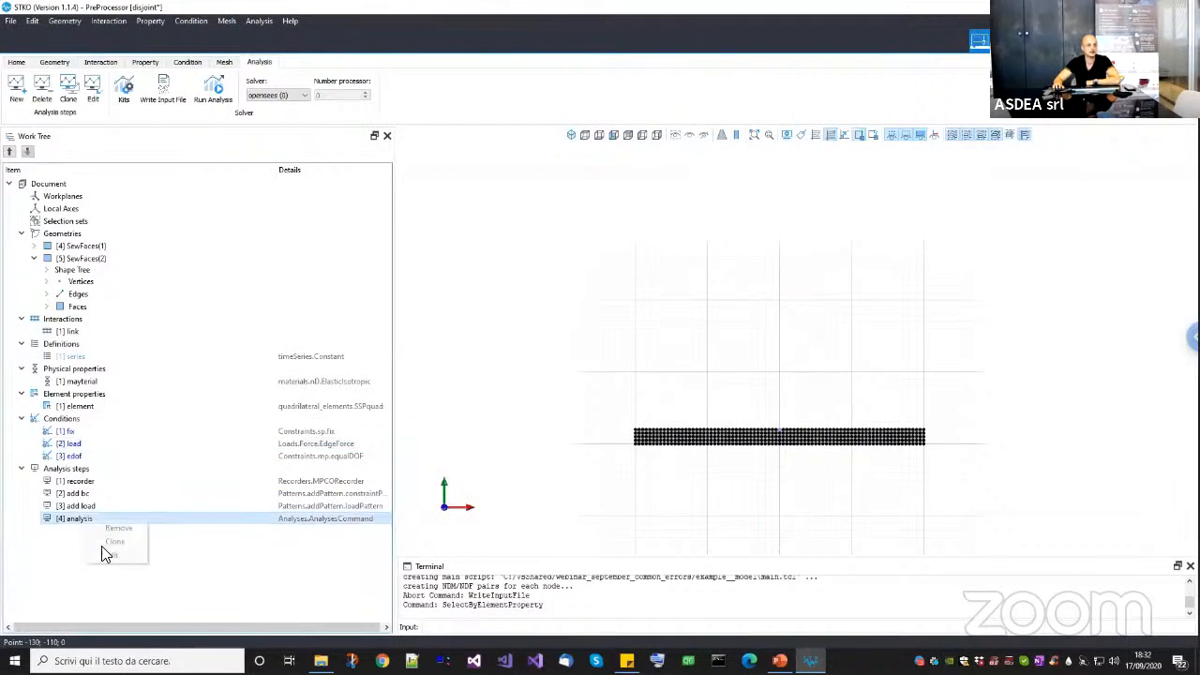
pyautogui.click(107, 554)
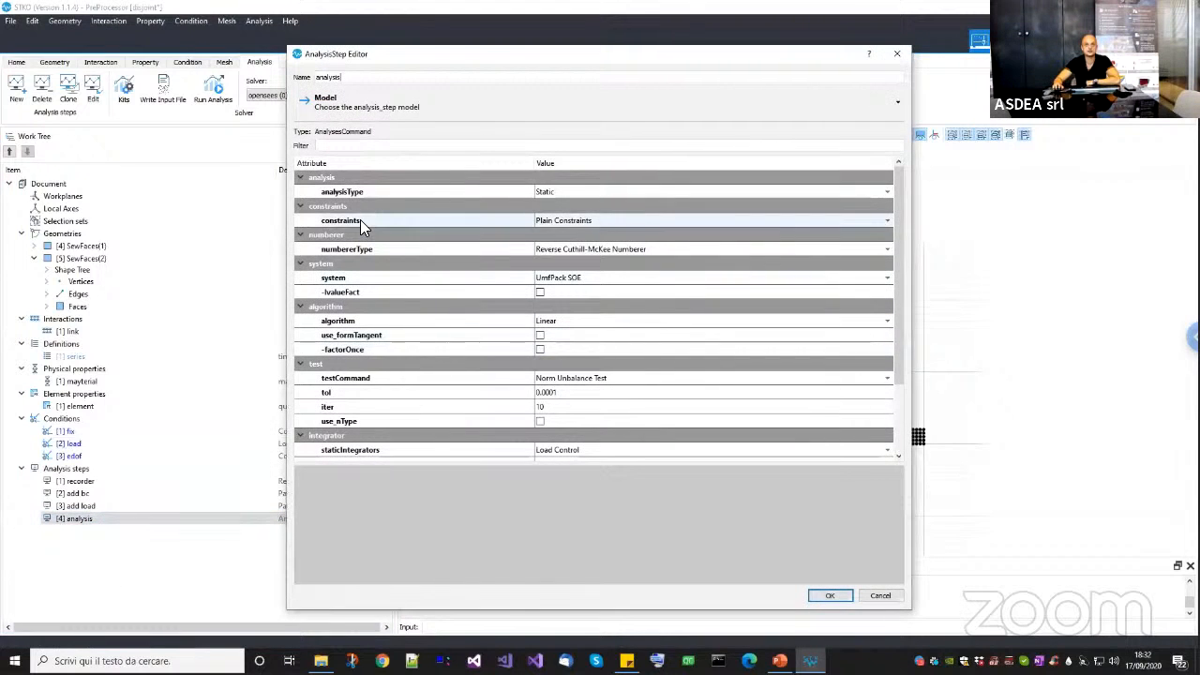
pyautogui.click(441, 223)
pyautogui.click(592, 218)
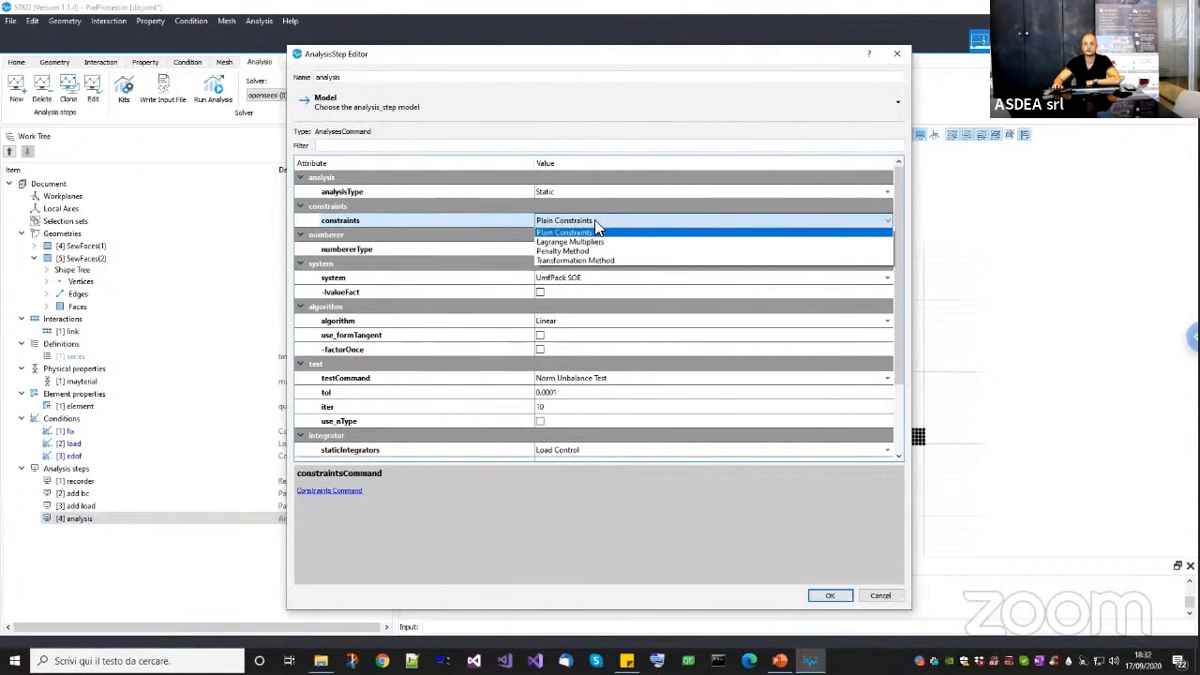
pyautogui.click(594, 217)
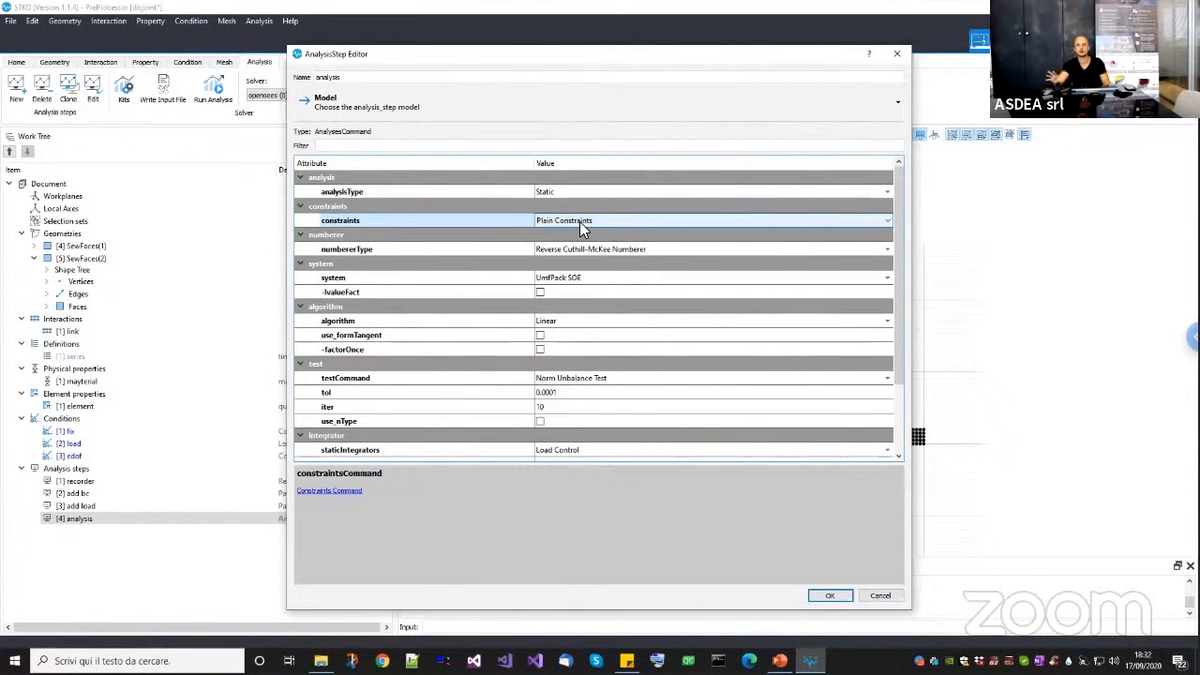
pyautogui.click(879, 597)
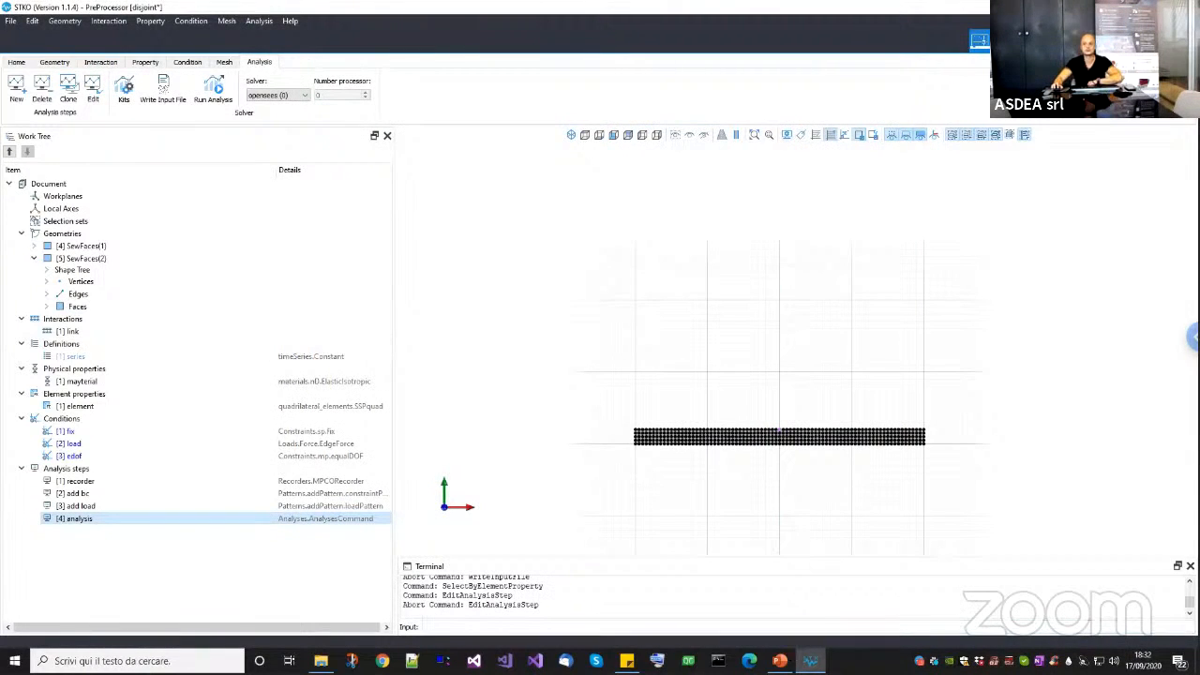
# Switch to PowerPoint and review the constraint handler text and the "Created" item on the constraints errors slide.
pyautogui.click(780, 661)
pyautogui.click(800, 472)
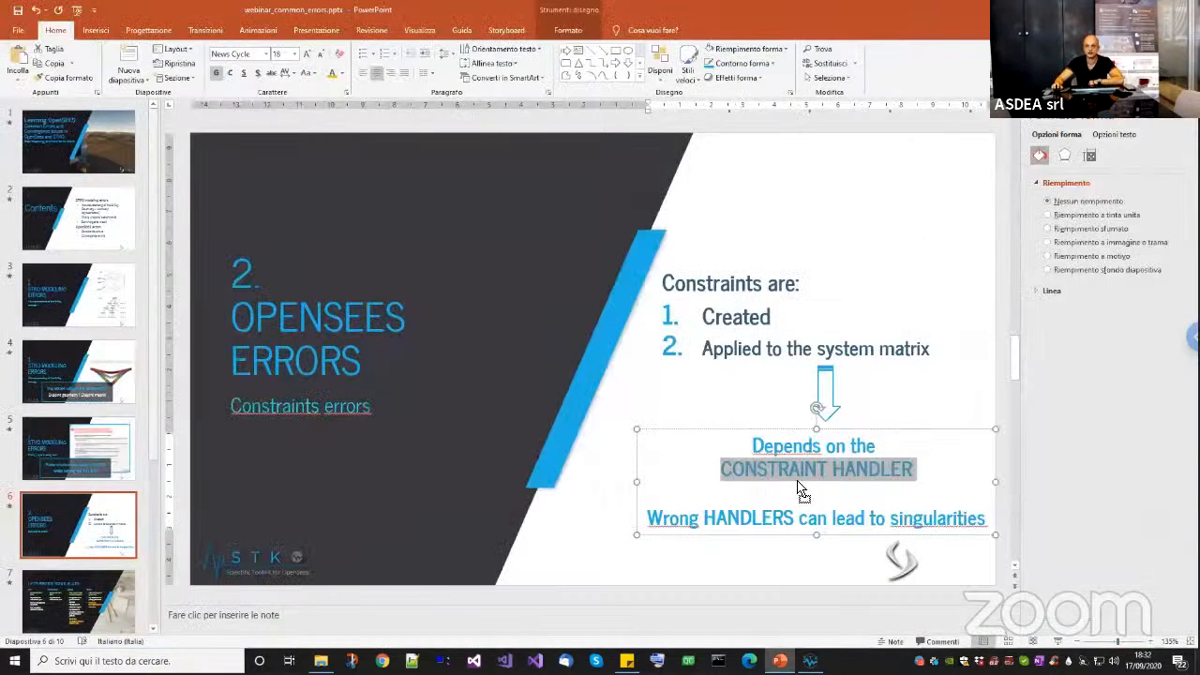
pyautogui.tripleClick(739, 469)
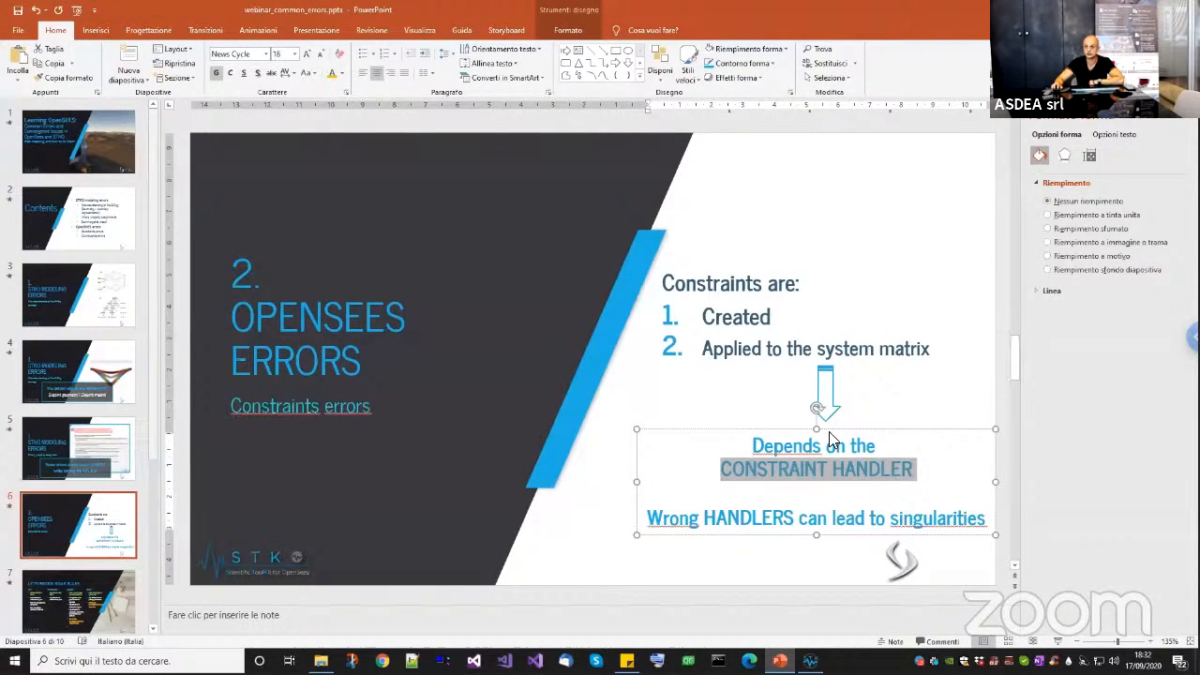
pyautogui.click(724, 317)
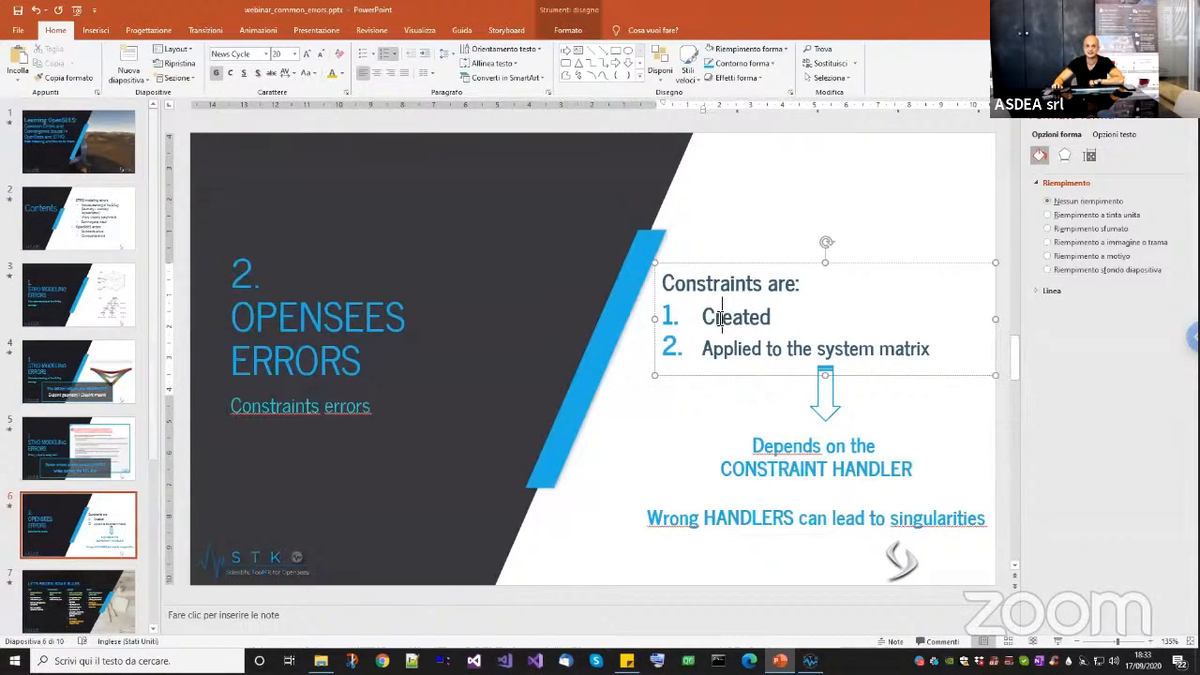
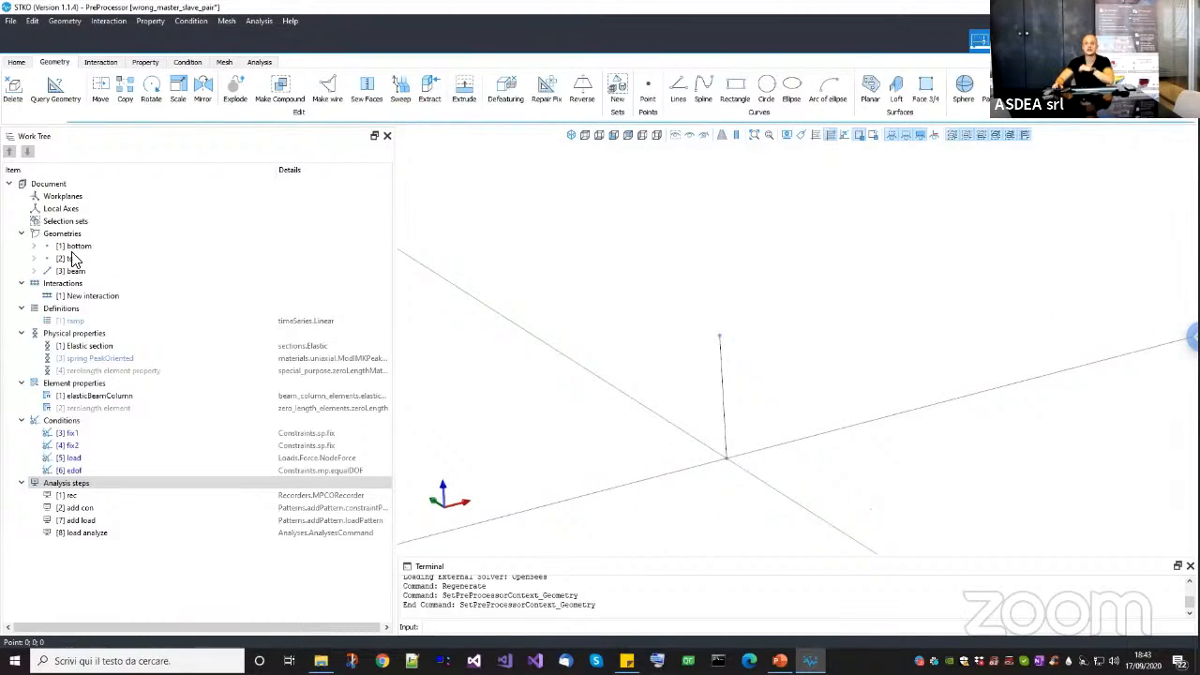
# Inspect where the beam, bottom and top geometries lie in the wrong_master_slave_pair model.
pyautogui.click(73, 271)
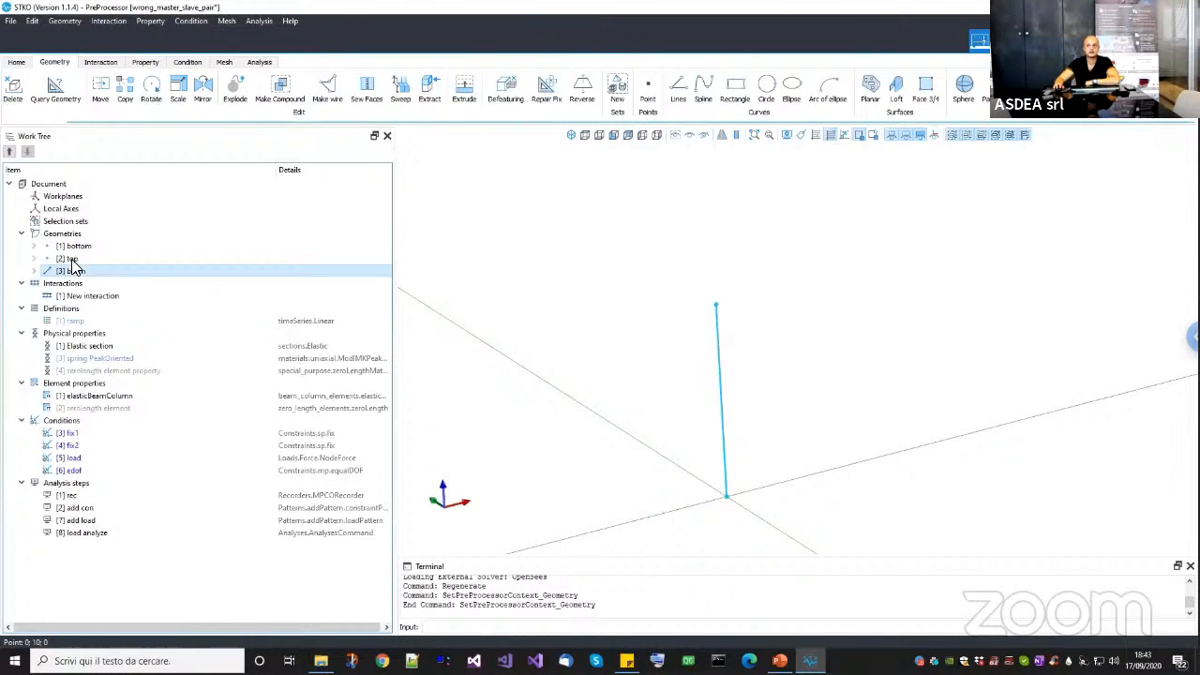
pyautogui.click(74, 259)
pyautogui.click(73, 250)
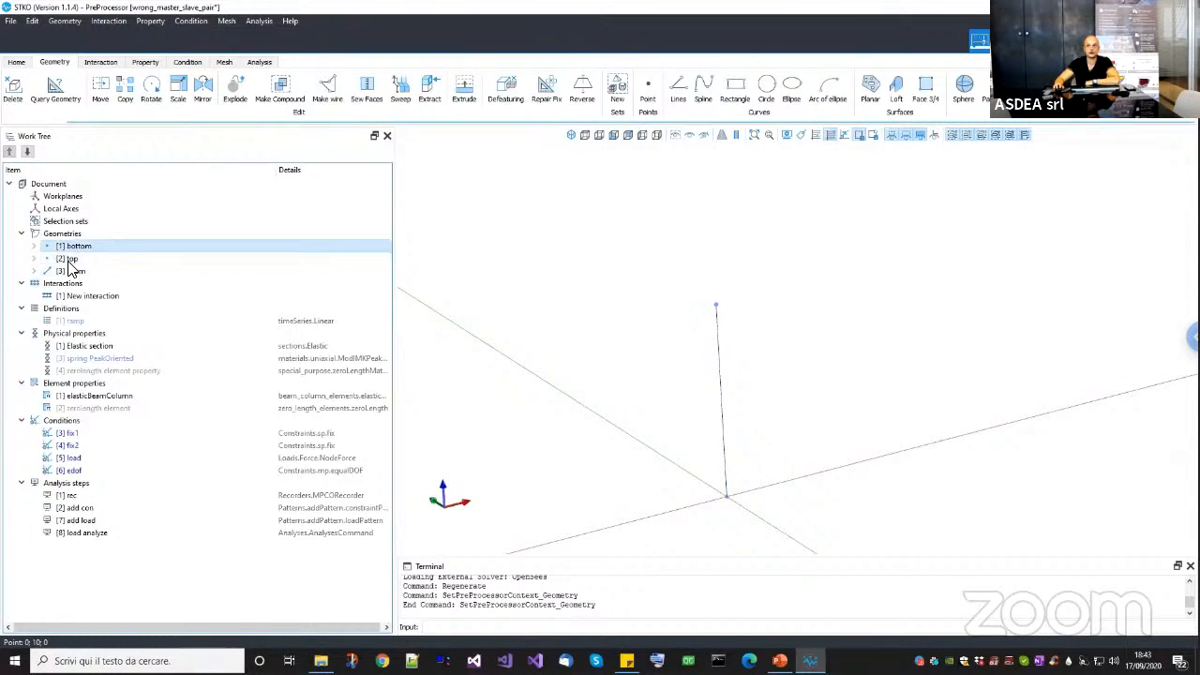
pyautogui.click(72, 258)
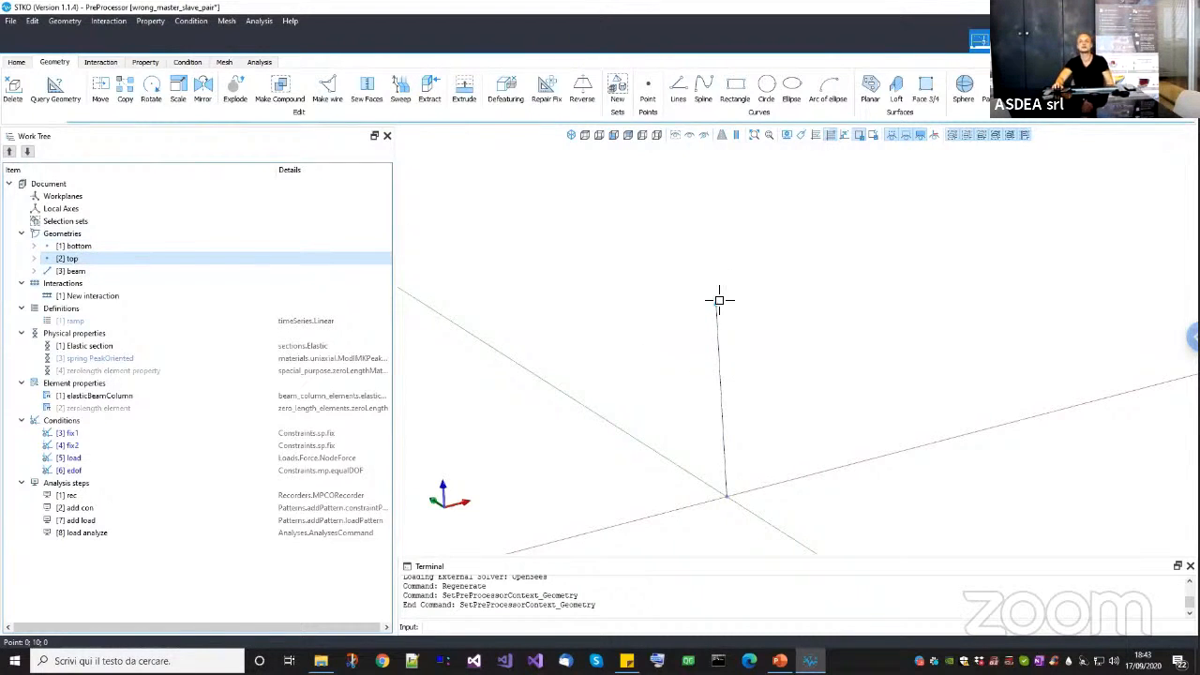
pyautogui.scroll(2, 719, 301)
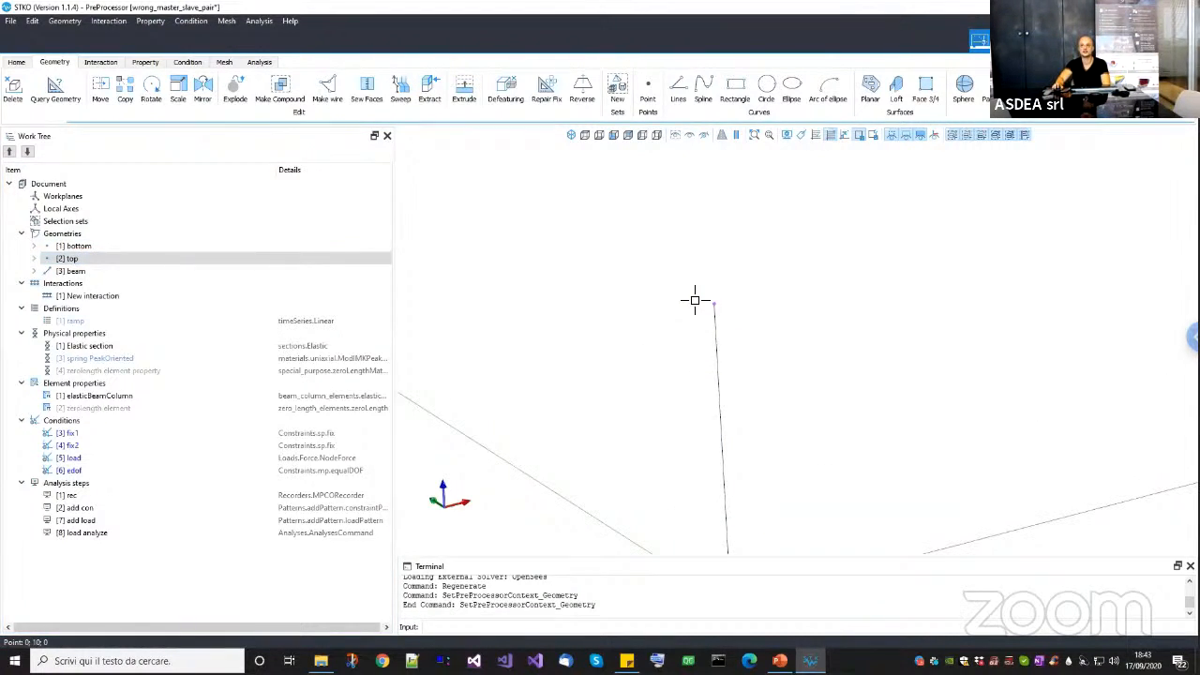
pyautogui.scroll(-2, 701, 297)
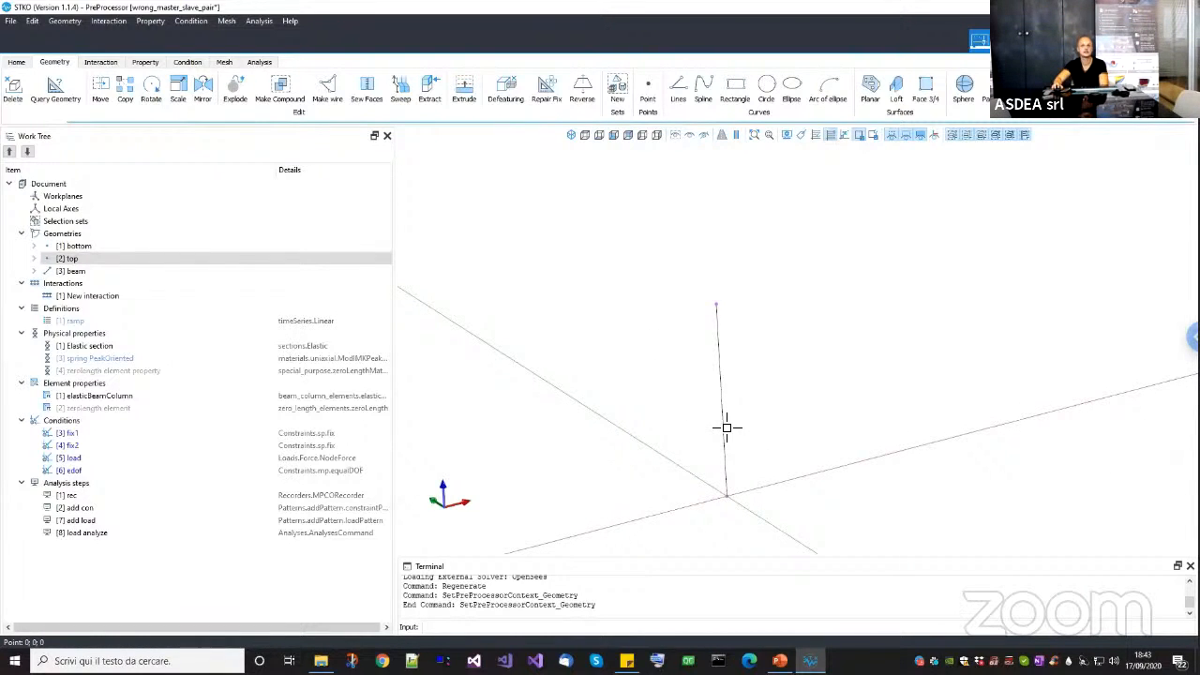
# Set the grid size to 1.
pyautogui.click(816, 136)
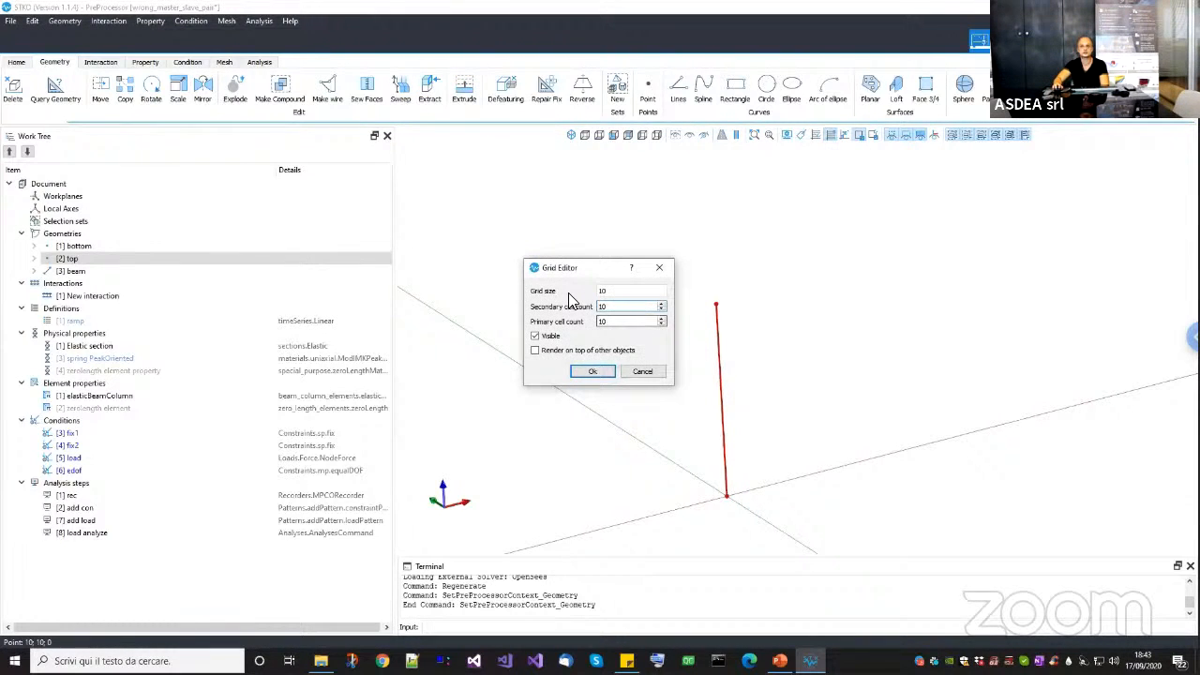
pyautogui.hotkey('shift', 'Tab')
pyautogui.write('1')
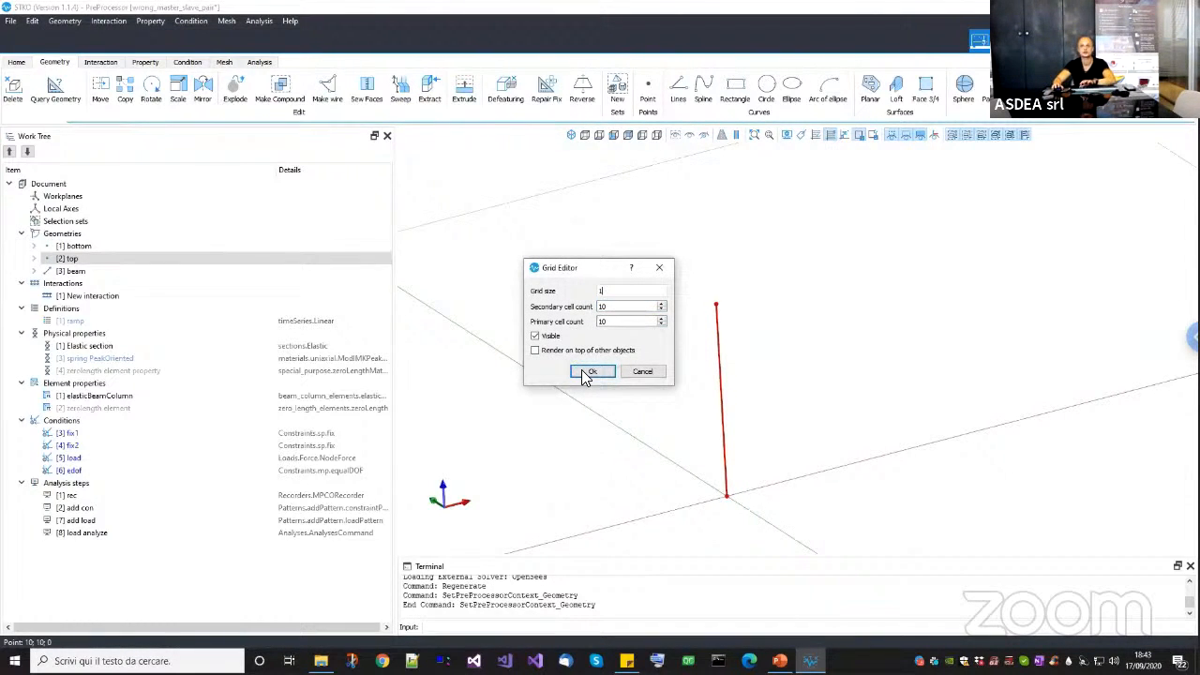
pyautogui.click(585, 376)
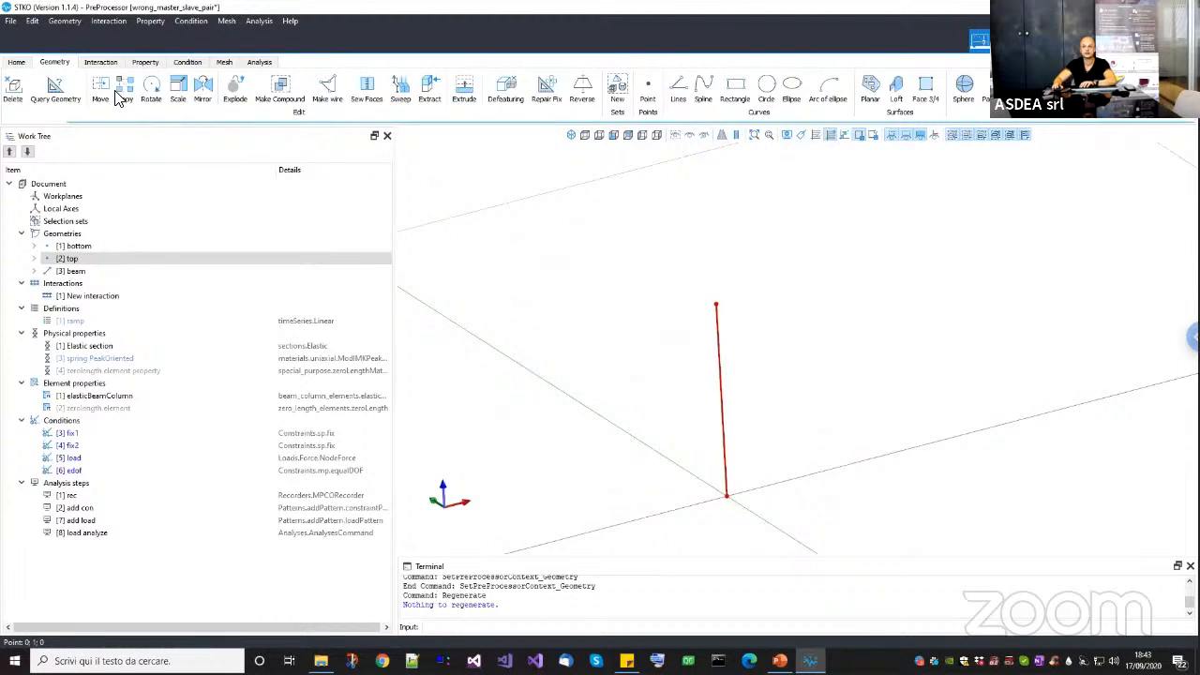
# Move the beam along the X axis away from the bottom and top points, and inspect the separated geometry.
pyautogui.click(757, 477)
pyautogui.click(801, 421)
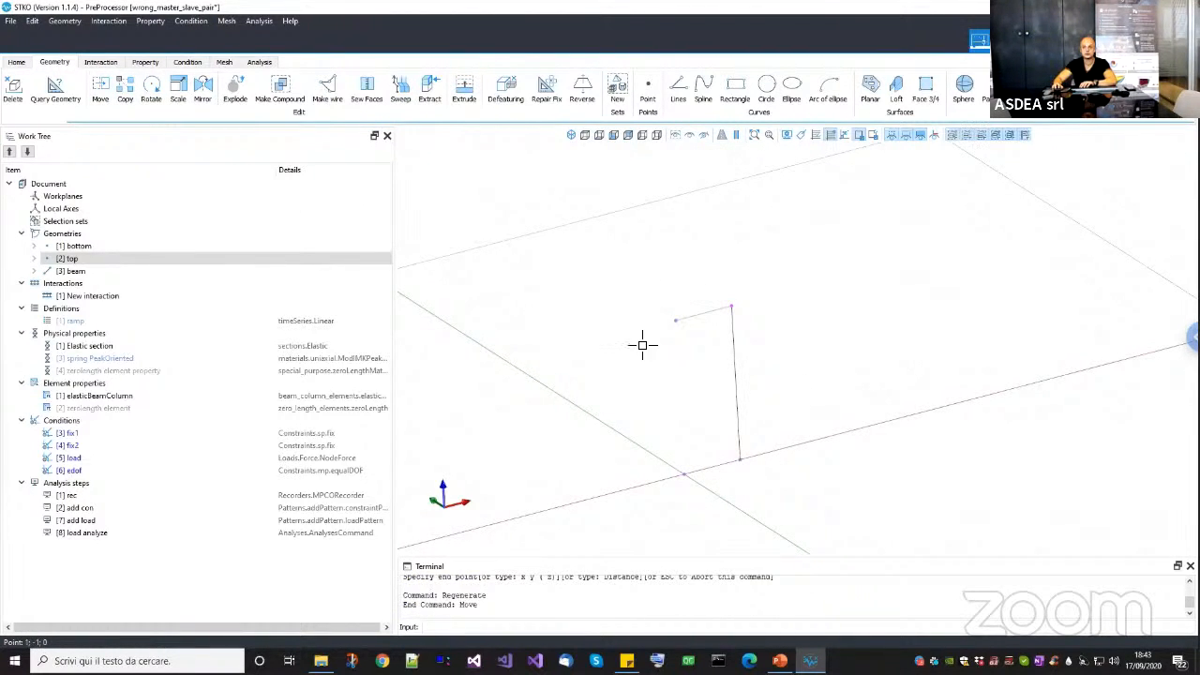
pyautogui.scroll(2, 720, 367)
pyautogui.click(720, 371)
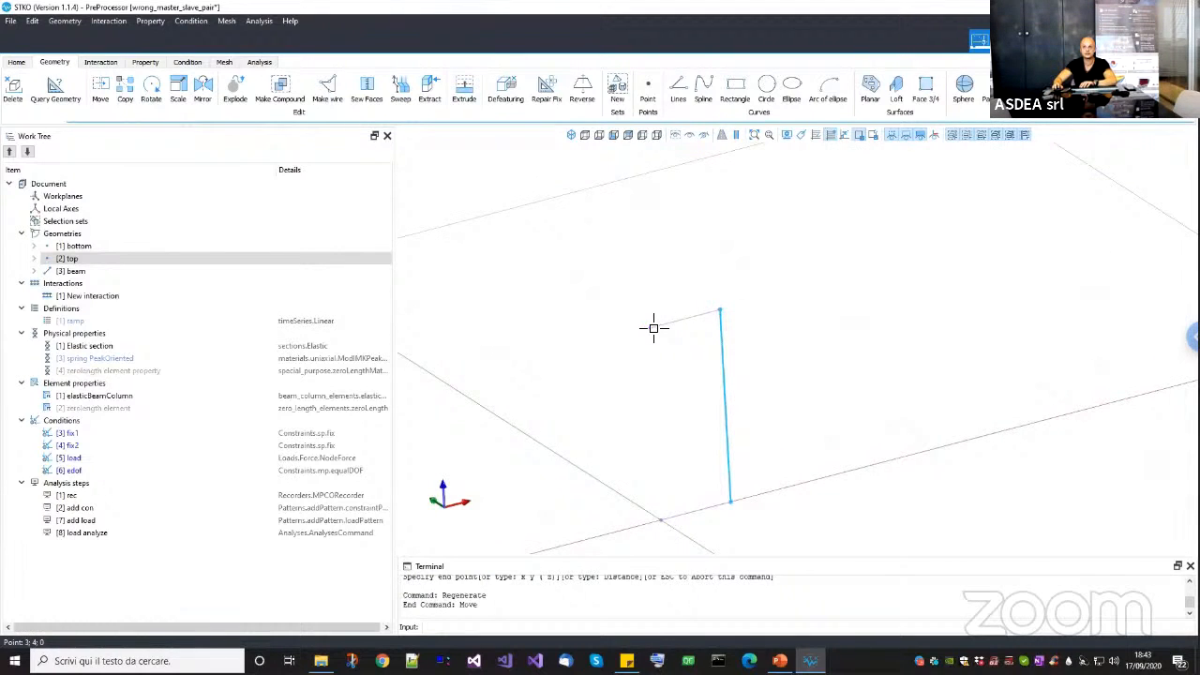
pyautogui.press('Escape')
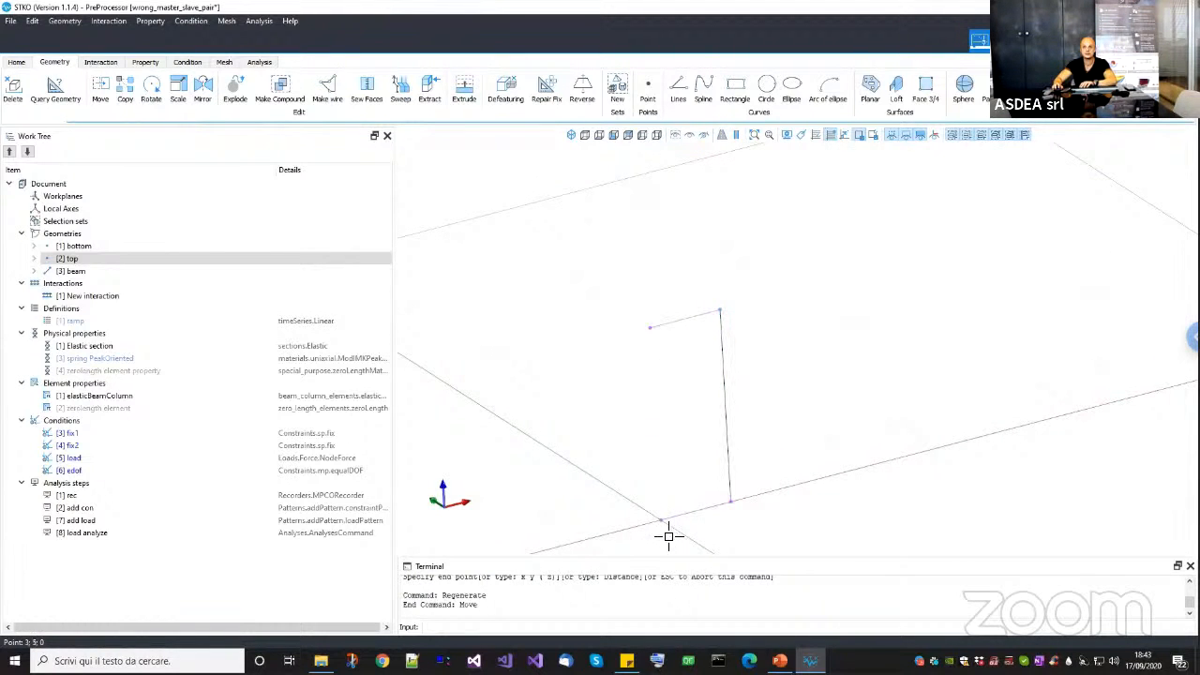
pyautogui.click(651, 329)
pyautogui.scroll(-1, 699, 478)
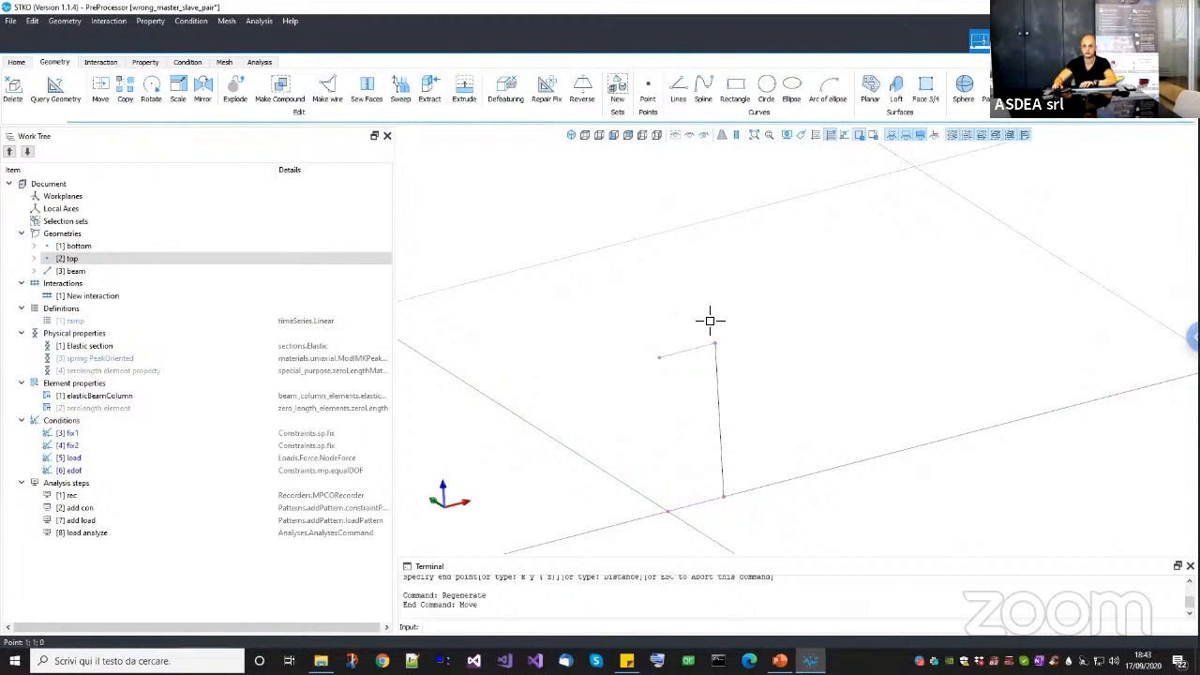
# Inspect the links of the existing interaction, and review the constraint rules slide in PowerPoint before returning to STKO.
pyautogui.scroll(-1, 709, 318)
pyautogui.scroll(1, 709, 324)
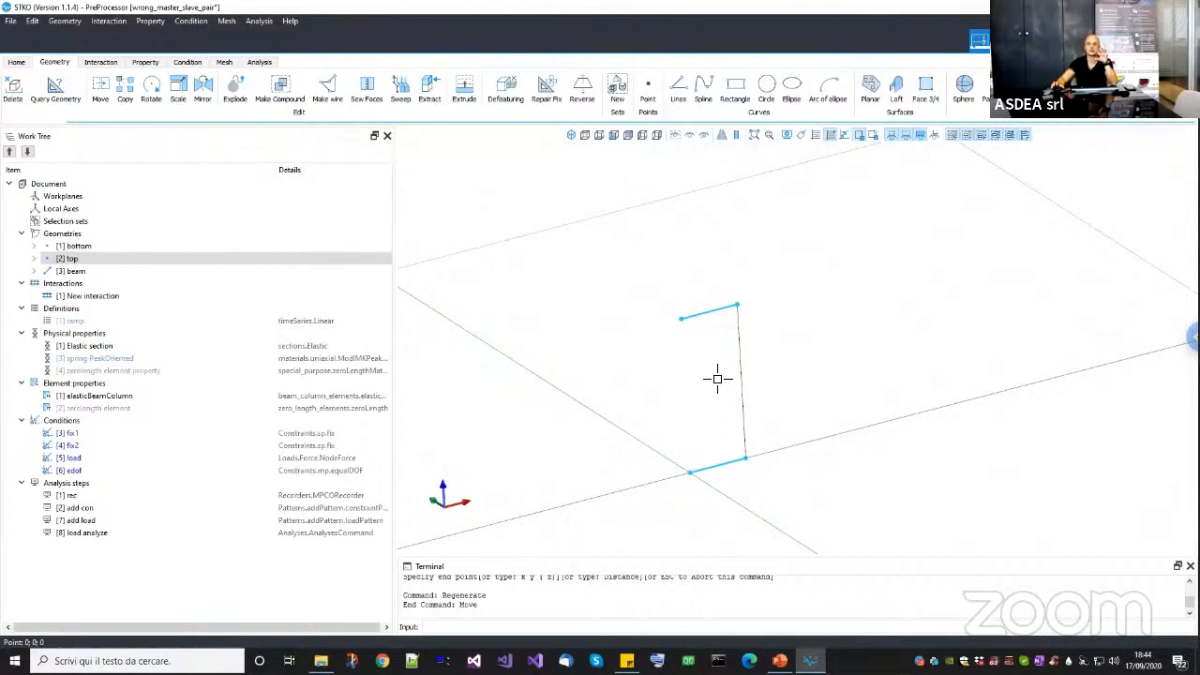
pyautogui.press('Escape')
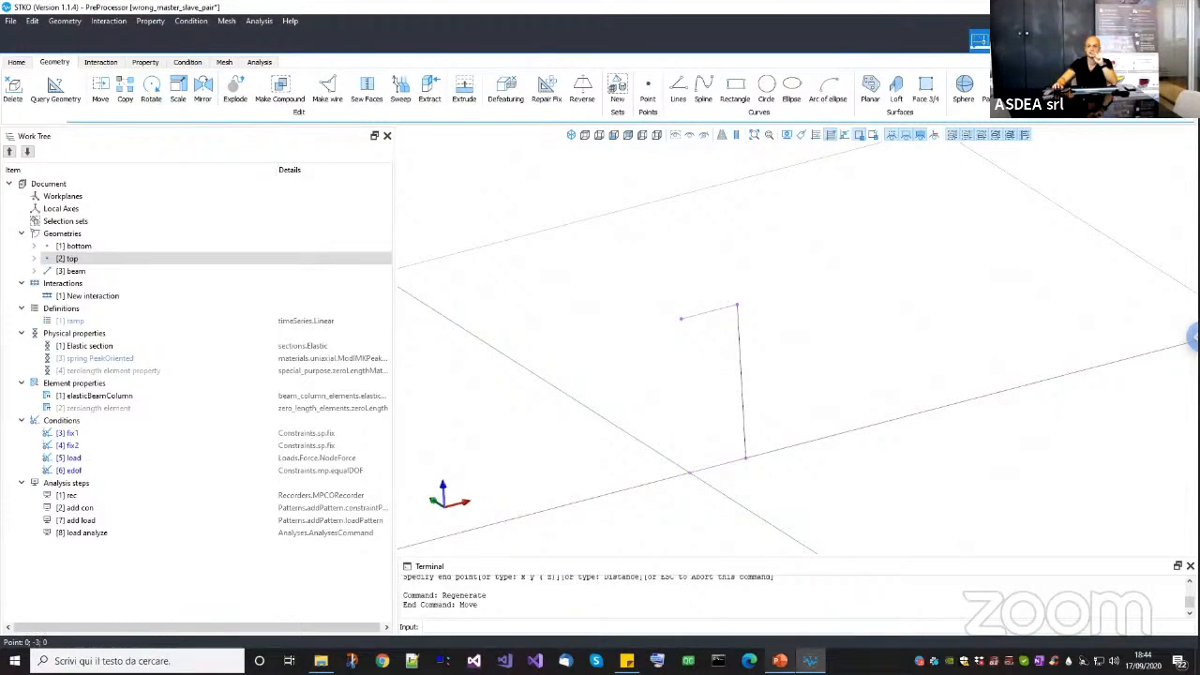
pyautogui.click(779, 661)
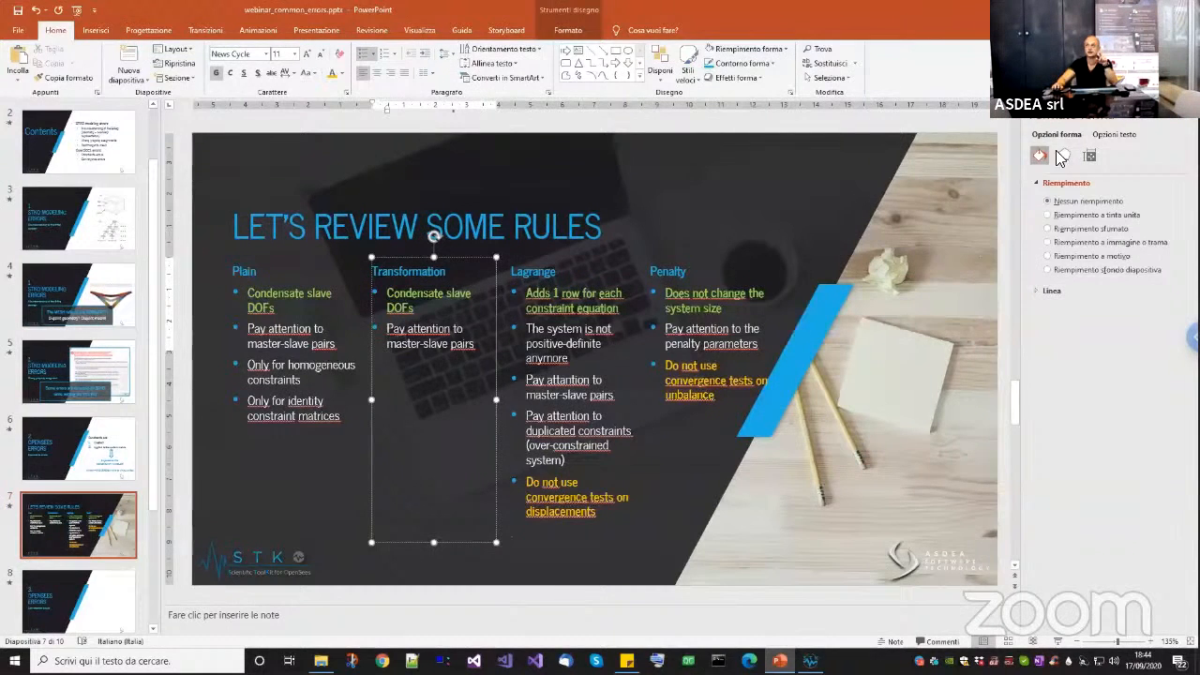
pyautogui.hotkey('alt', 'Tab')
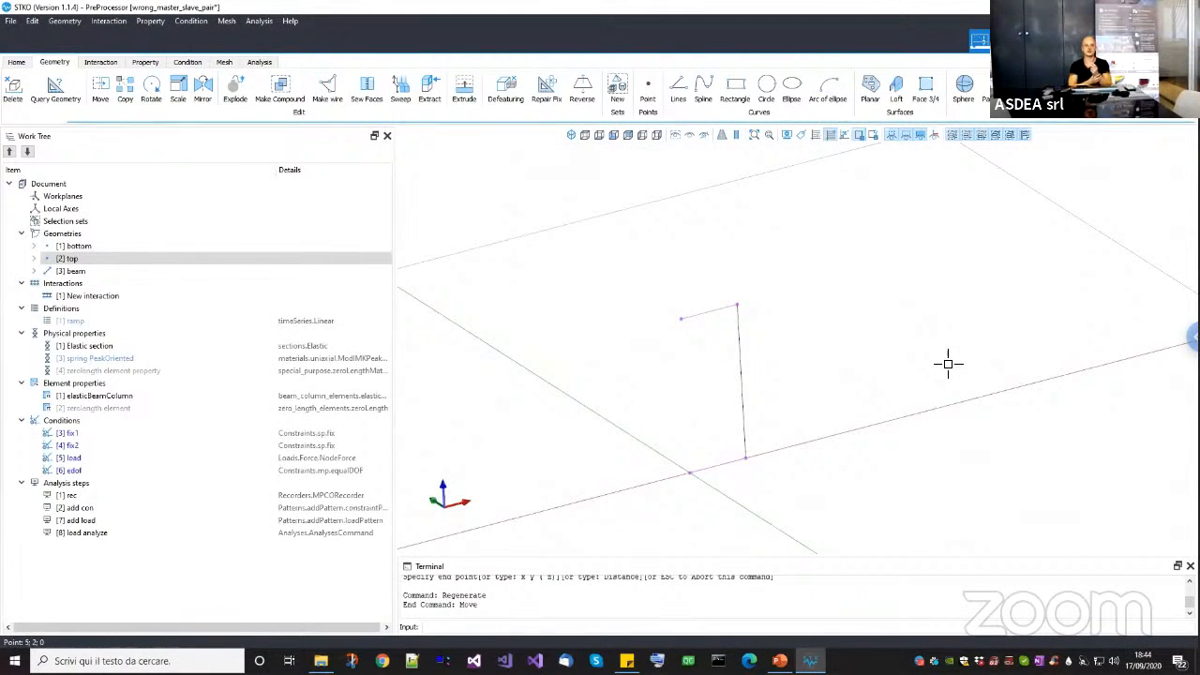
# Delete the existing interaction between the beam and the bottom and top points.
pyautogui.rightClick(99, 305)
pyautogui.click(109, 305)
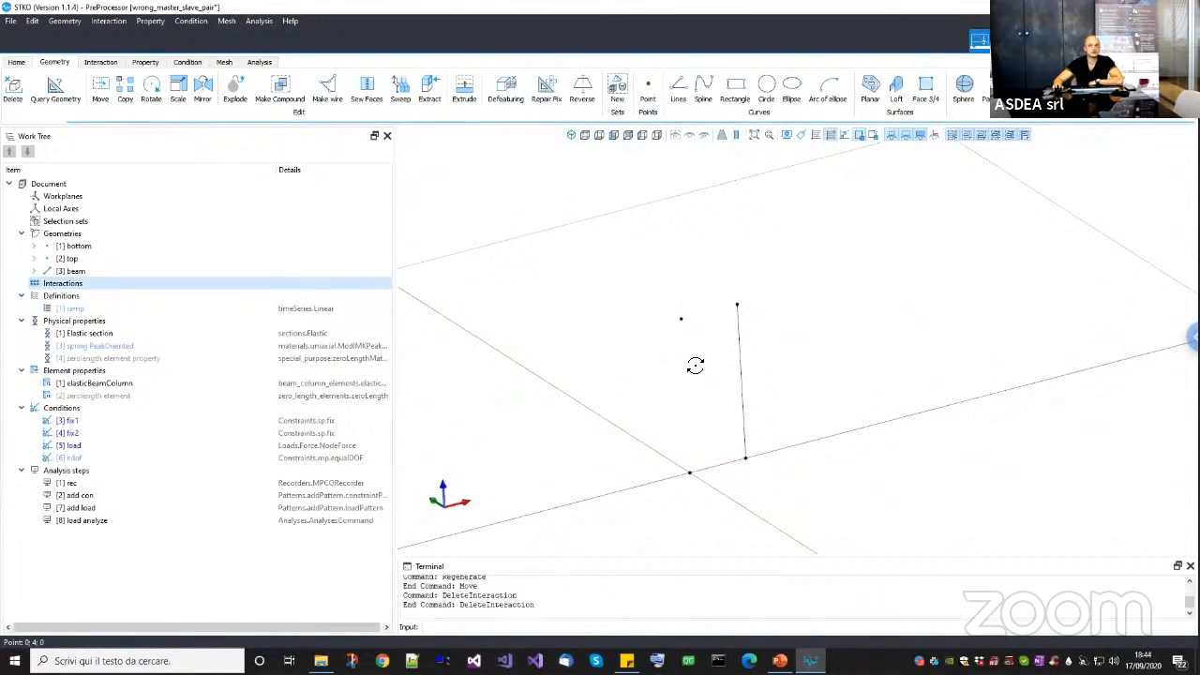
pyautogui.moveTo(771, 300); pyautogui.dragTo(772, 346, button='middle')
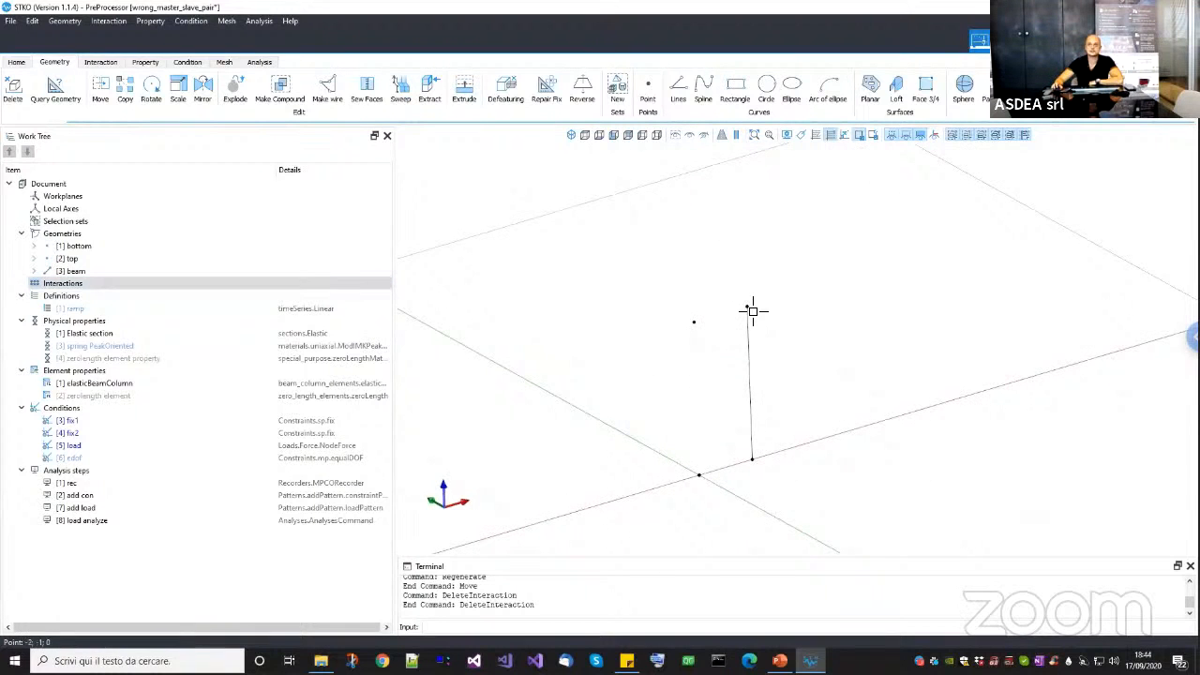
# Open the spring PeakOriented physical property and run its cyclic material test.
pyautogui.click(143, 62)
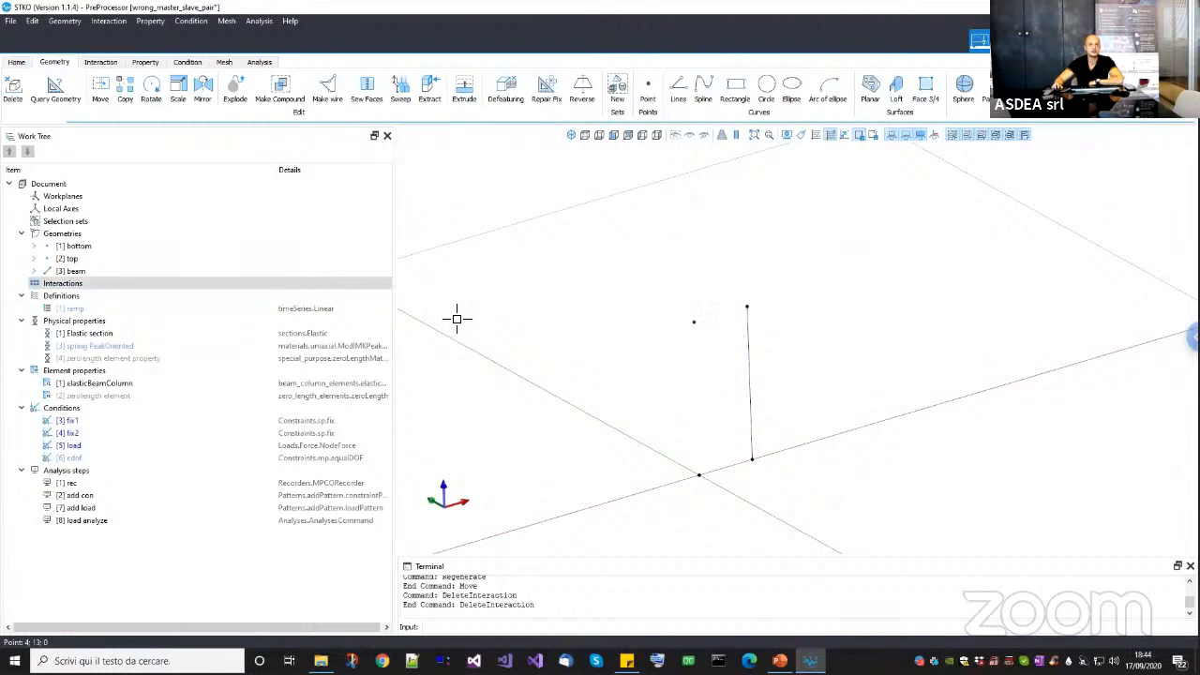
pyautogui.rightClick(90, 347)
pyautogui.click(116, 382)
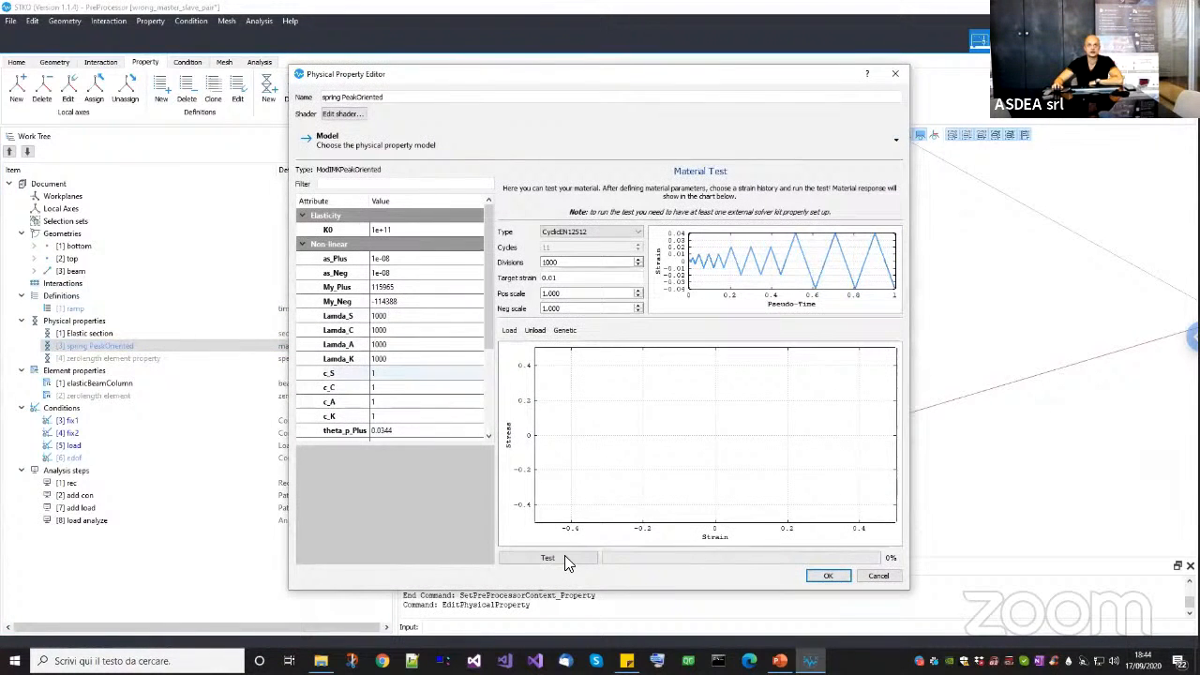
pyautogui.click(564, 559)
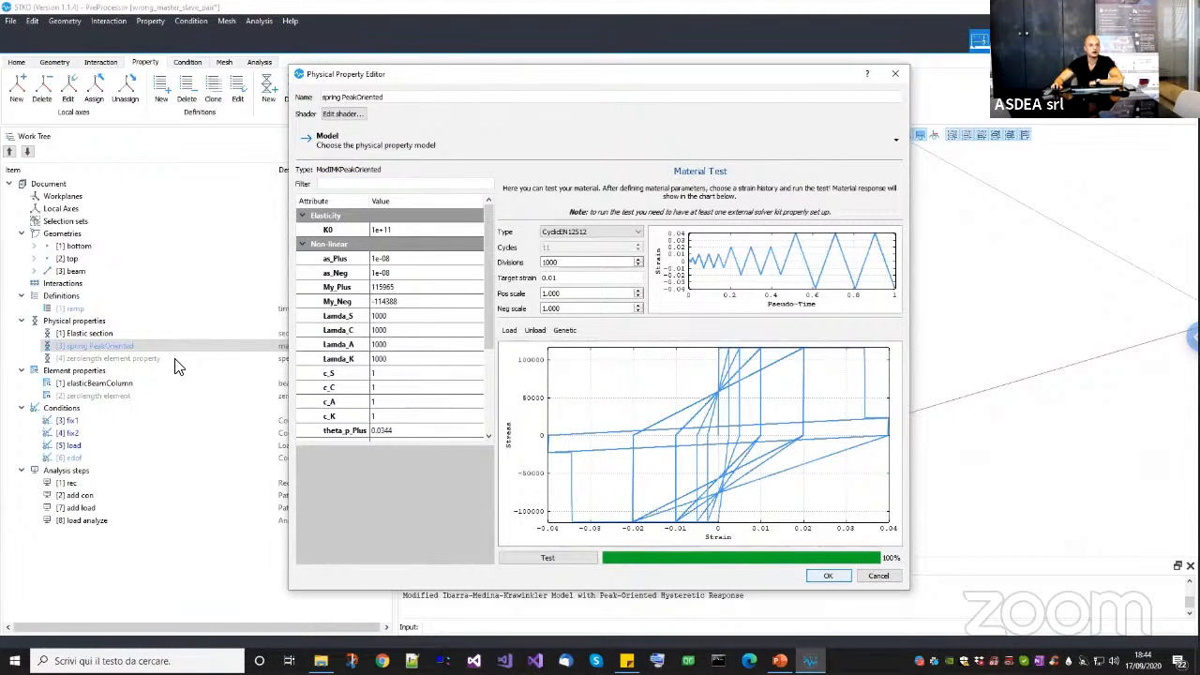
# Examine the dir5 setting of the zerolength element property against the model, and where the elasticBeamColumn and zerolength element properties are assigned.
pyautogui.click(150, 360)
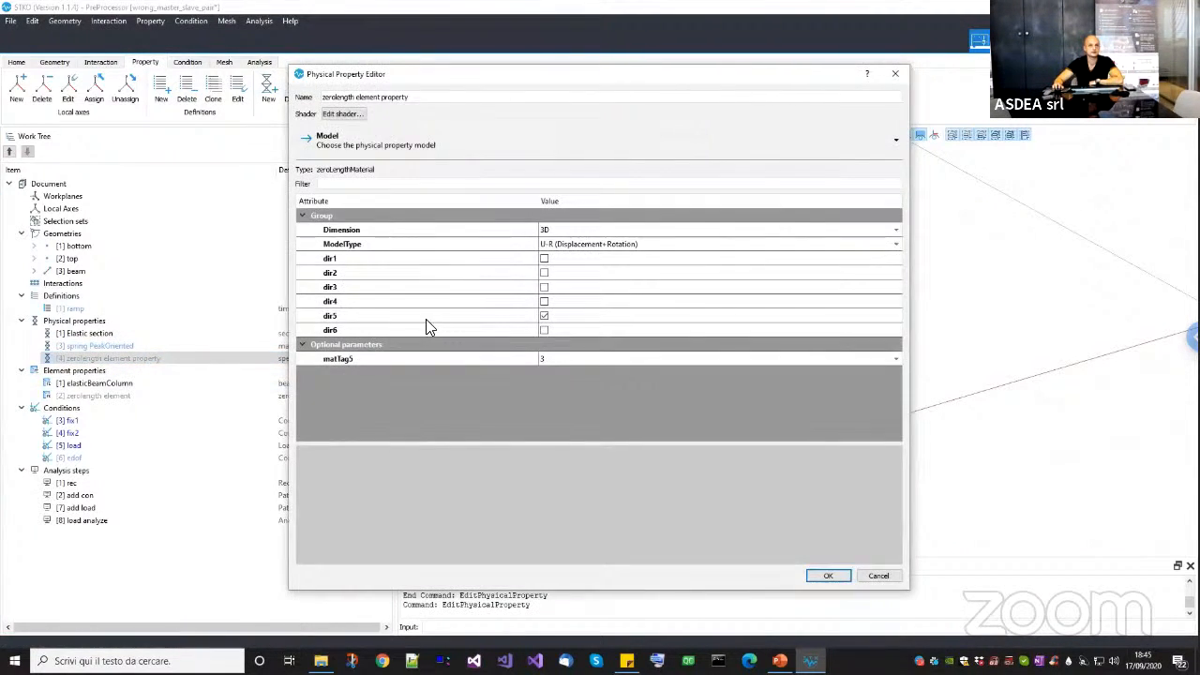
pyautogui.click(427, 320)
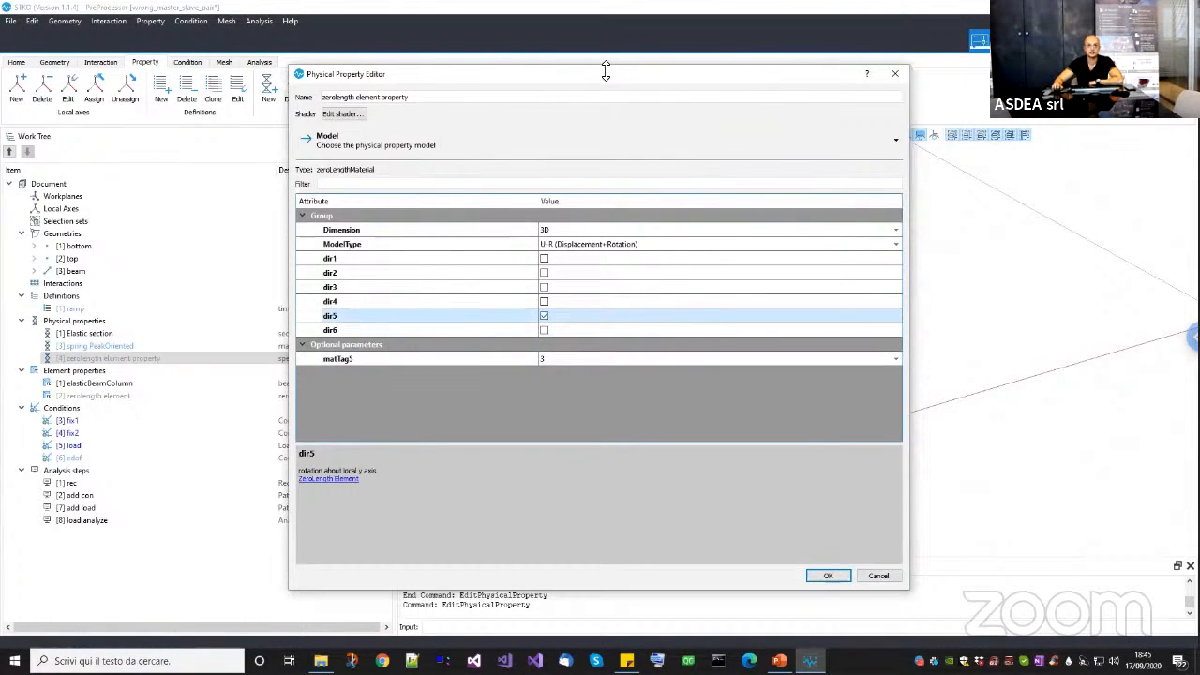
pyautogui.moveTo(606, 71); pyautogui.dragTo(592, 141)
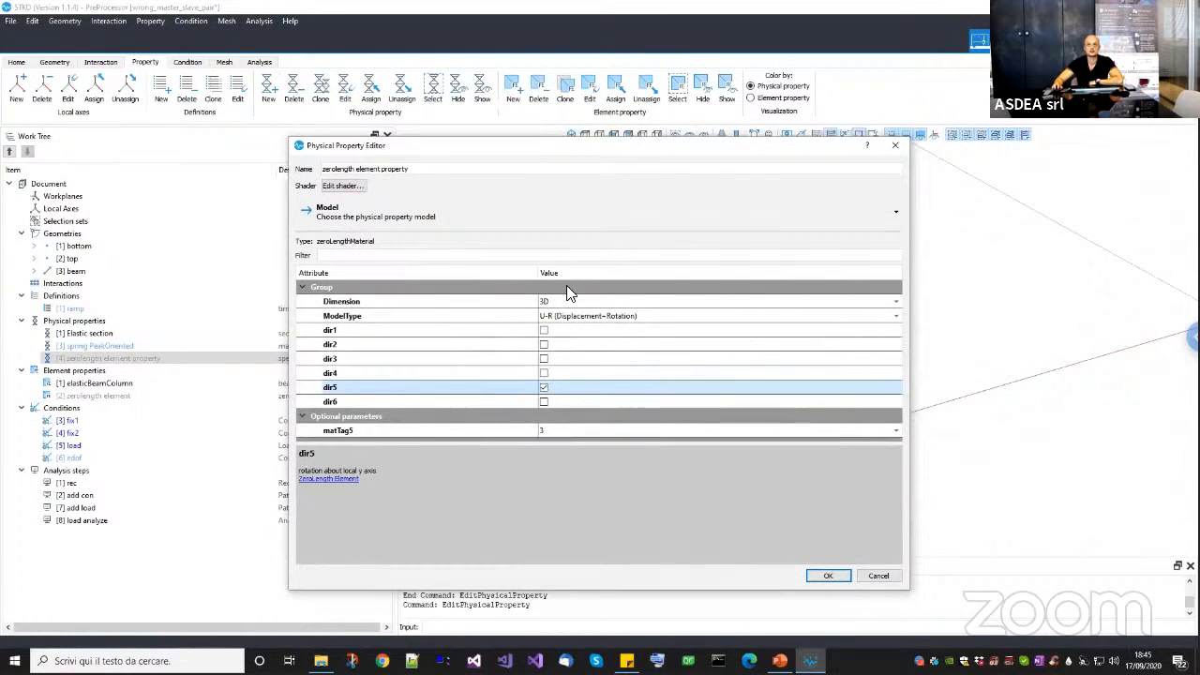
pyautogui.moveTo(765, 143); pyautogui.dragTo(737, 428)
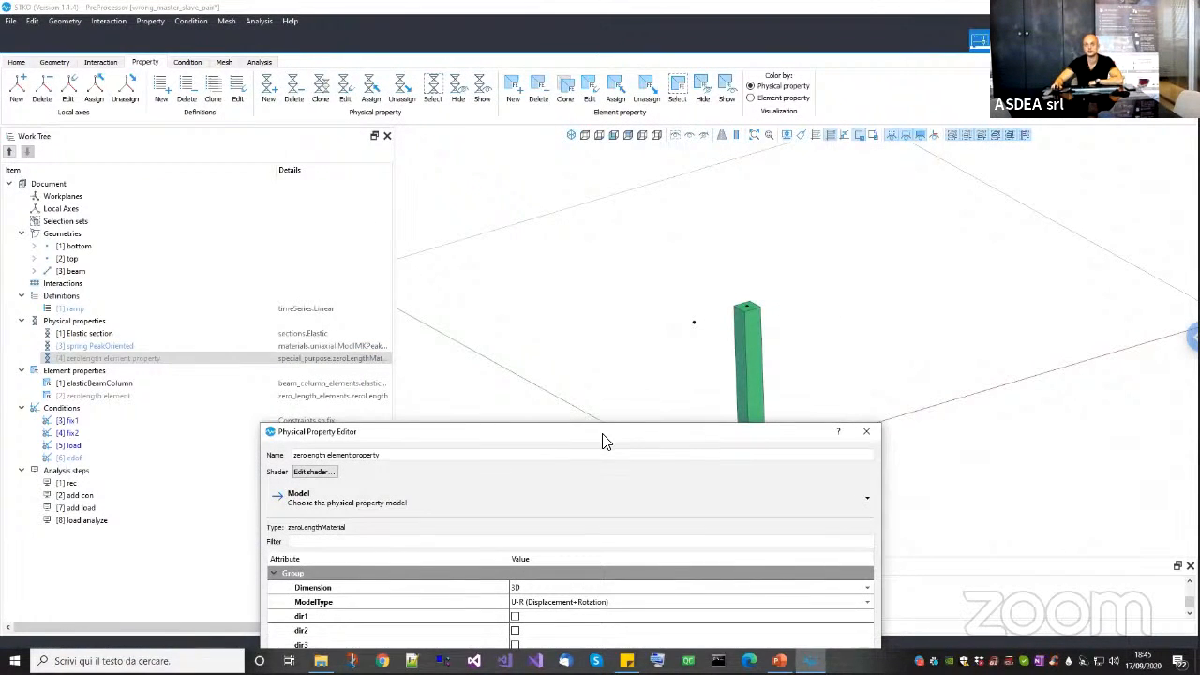
pyautogui.moveTo(603, 441); pyautogui.dragTo(616, 145)
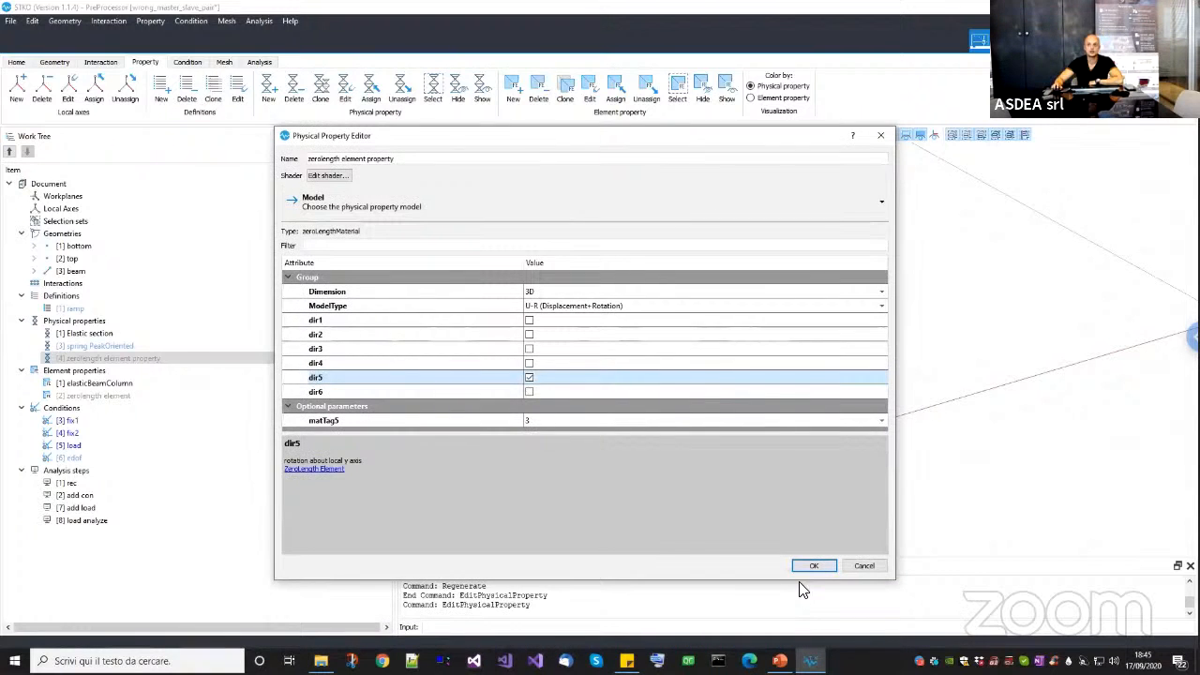
pyautogui.click(813, 565)
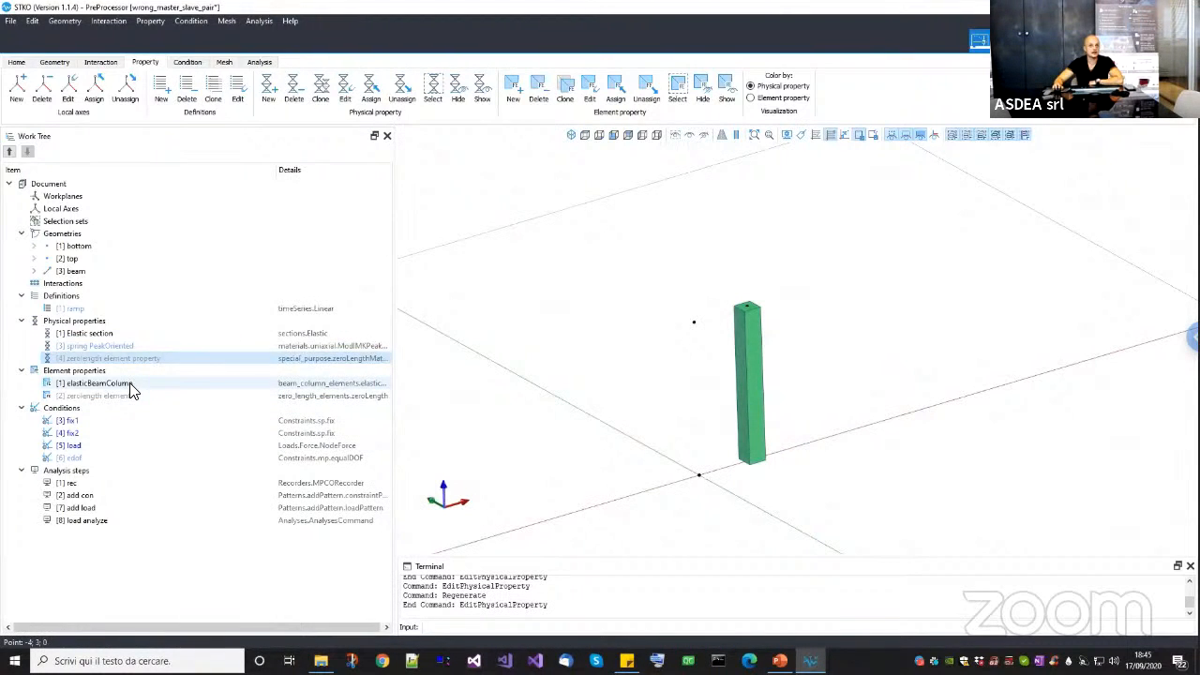
pyautogui.click(351, 383)
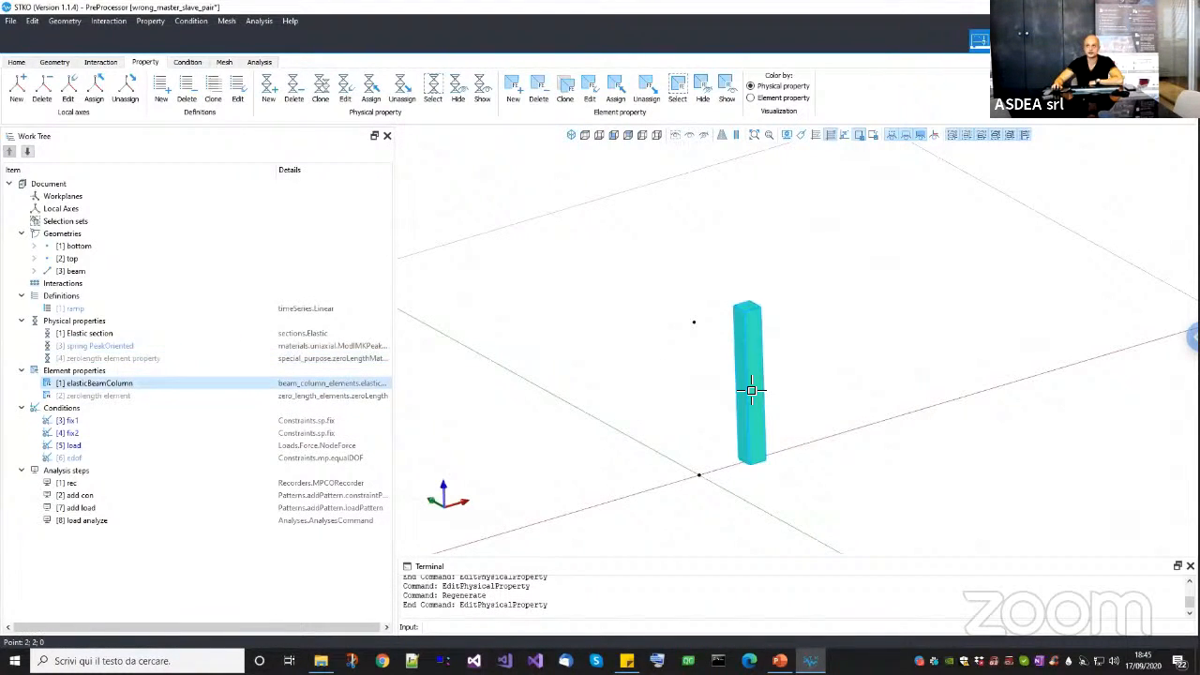
pyautogui.click(141, 395)
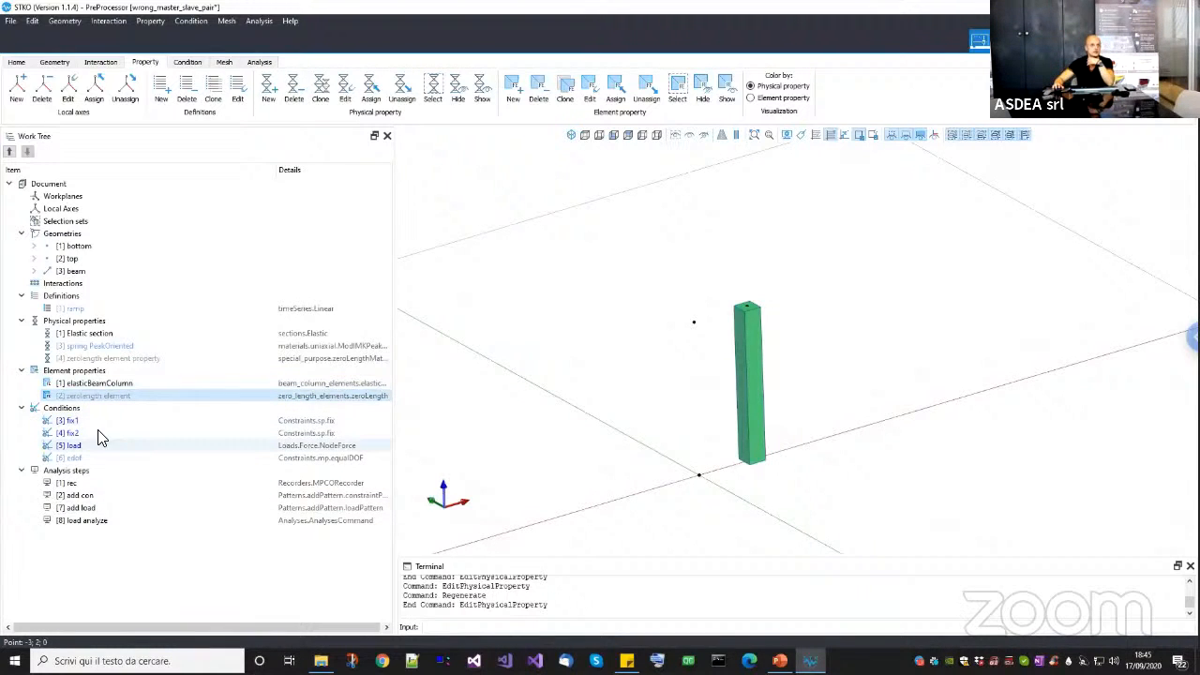
# Start a new interaction named hinges with the Node to Node links type.
pyautogui.rightClick(81, 285)
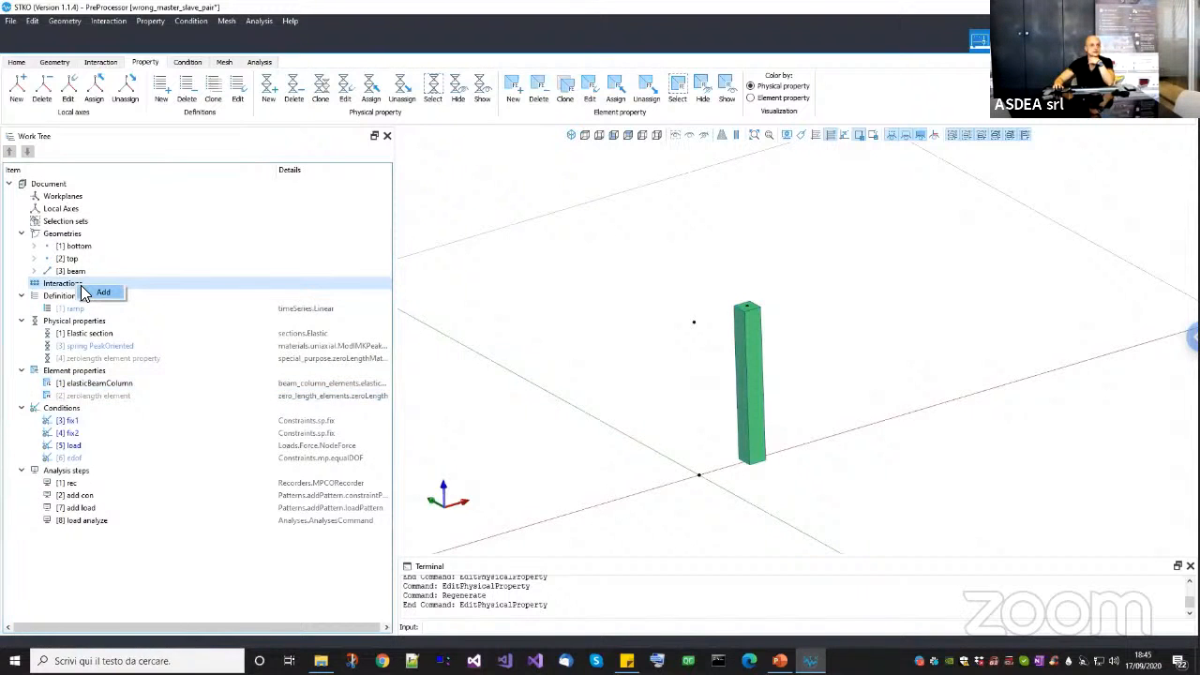
pyautogui.click(98, 293)
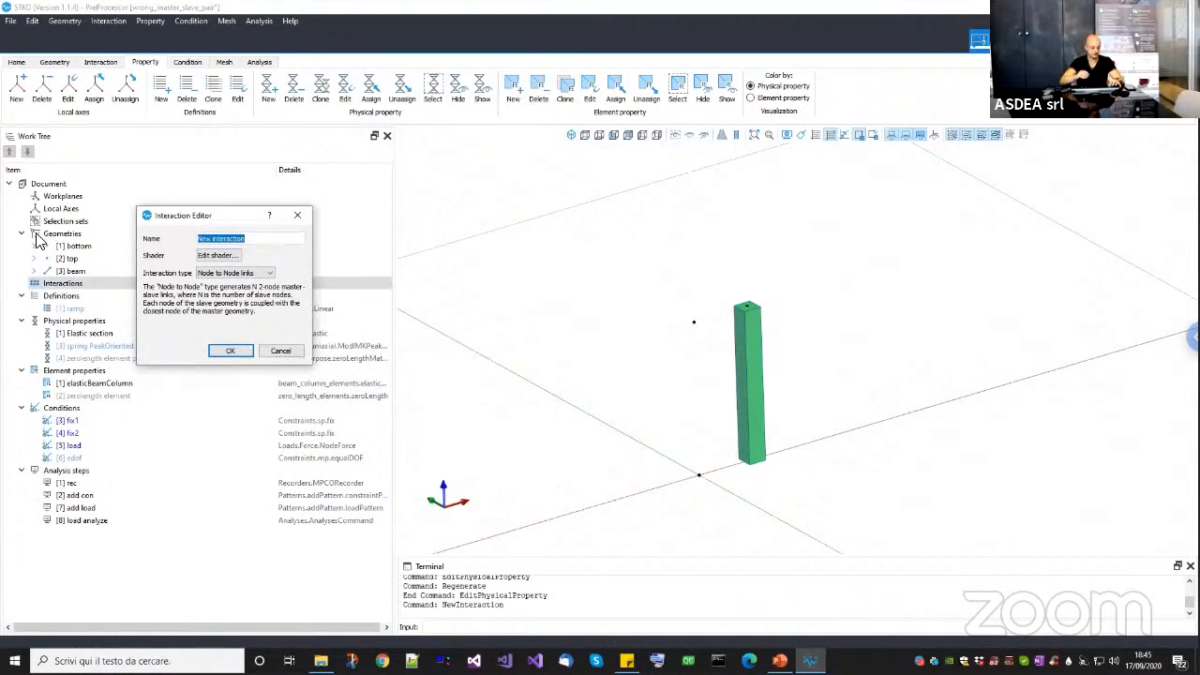
pyautogui.write('hin')
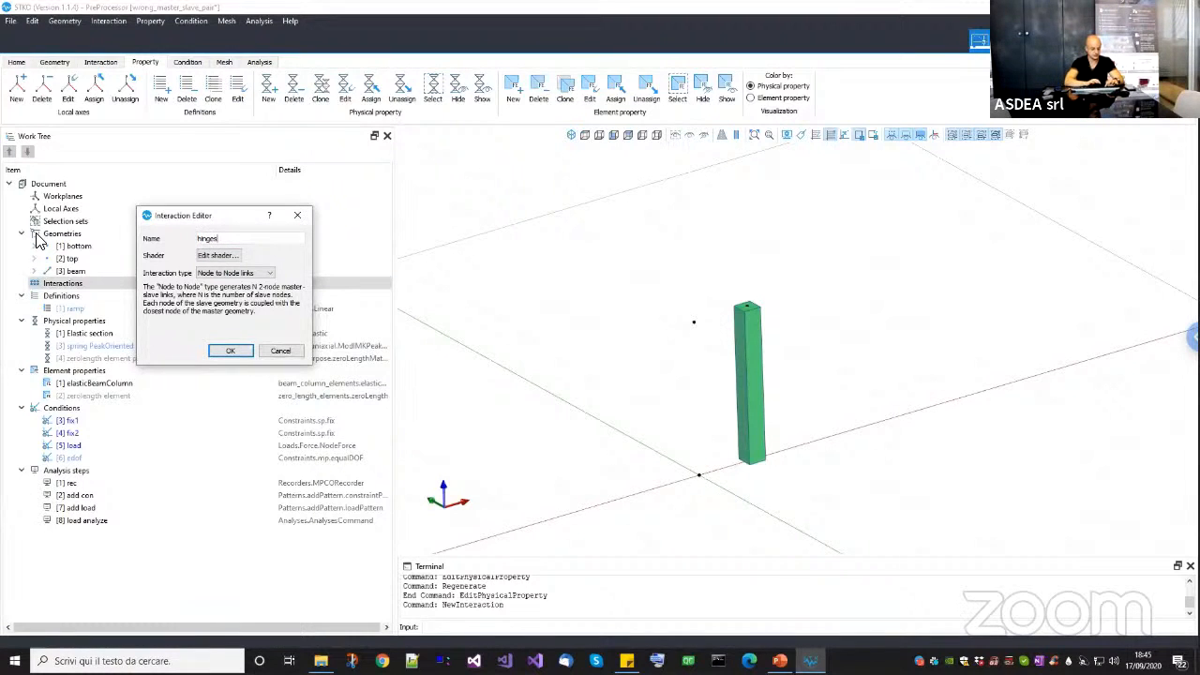
pyautogui.write('ges')
pyautogui.click(230, 350)
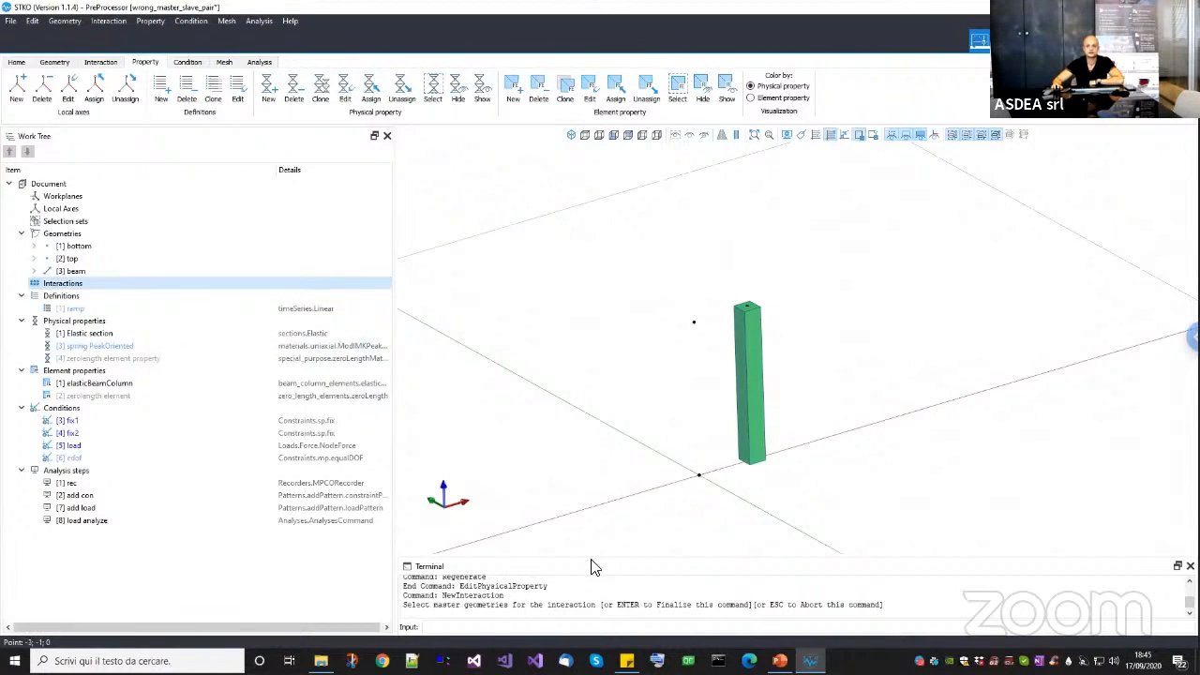
# Select the beam's top and bottom end vertices as the master geometries of the hinges interaction.
pyautogui.moveTo(723, 485); pyautogui.dragTo(805, 403, button='middle')
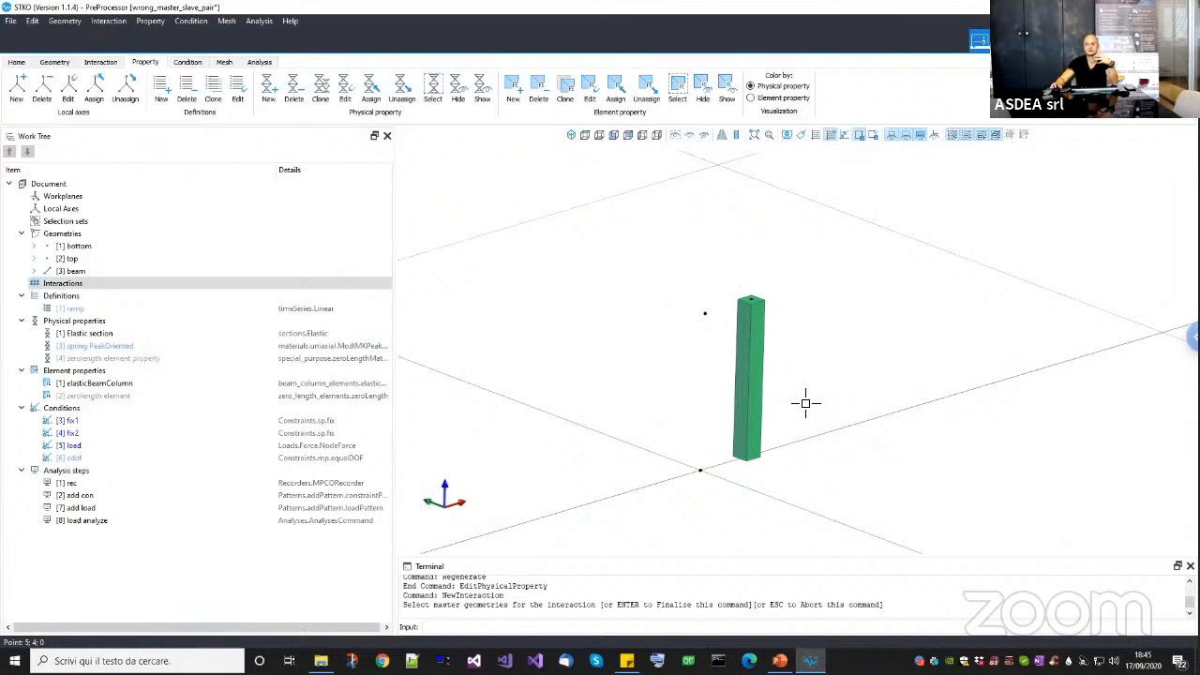
pyautogui.moveTo(806, 403); pyautogui.dragTo(796, 431, button='middle')
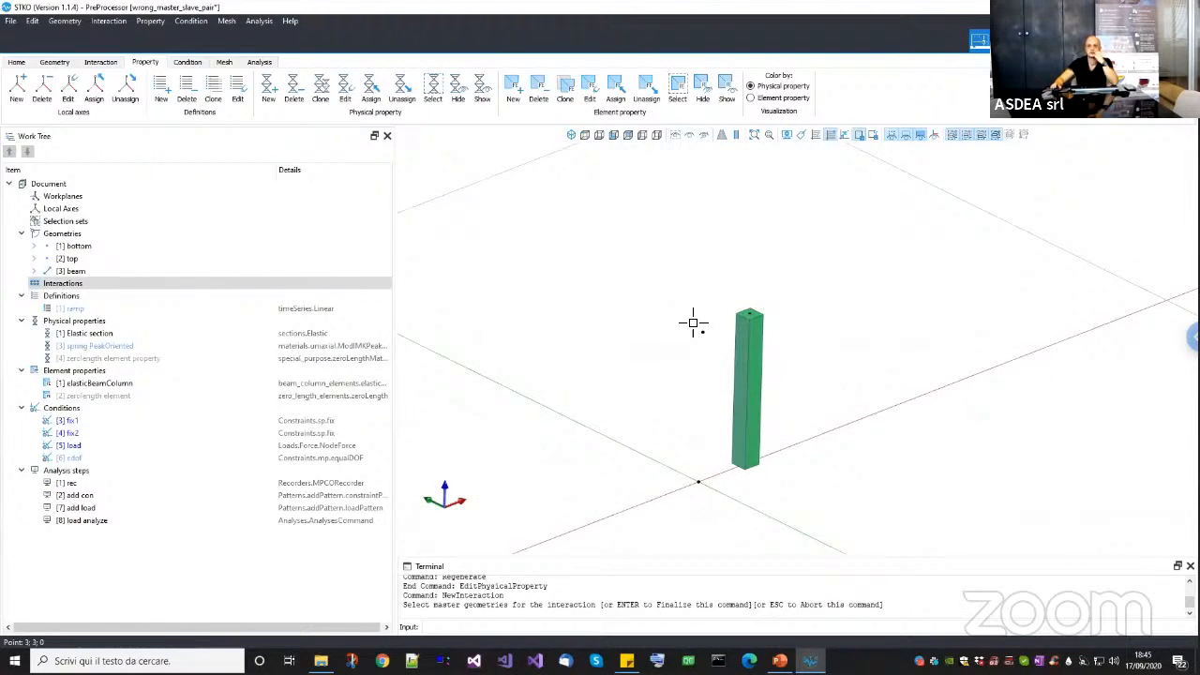
pyautogui.scroll(2, 693, 322)
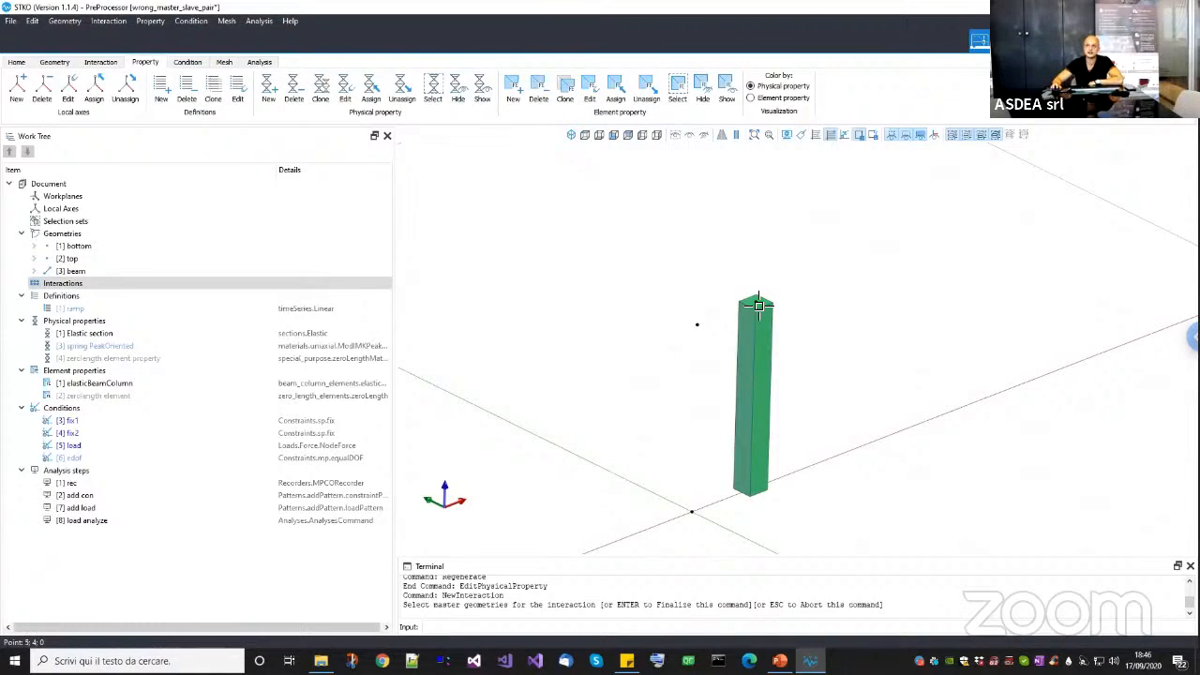
pyautogui.moveTo(736, 284); pyautogui.dragTo(780, 326)
pyautogui.moveTo(775, 491)
pyautogui.mouseDown(button='middle')
pyautogui.moveTo(777, 403)
pyautogui.moveTo(733, 384)
pyautogui.mouseUp(button='middle')
pyautogui.moveTo(731, 382); pyautogui.dragTo(793, 452)
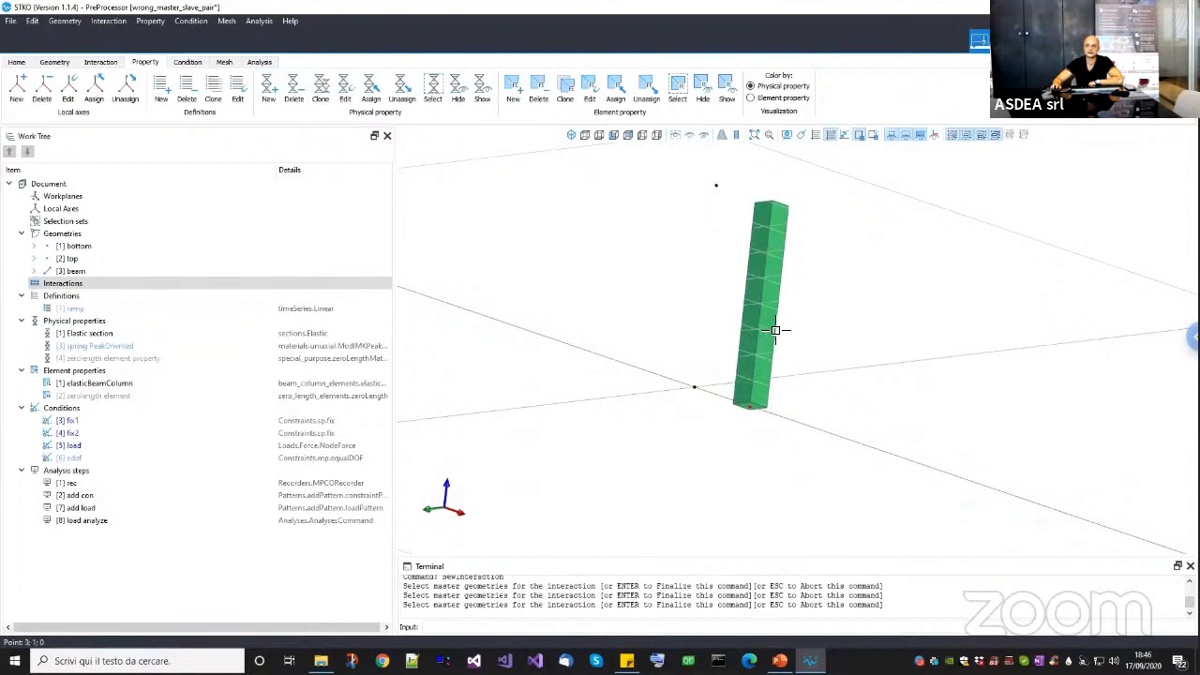
pyautogui.moveTo(689, 415); pyautogui.dragTo(675, 414, button='middle')
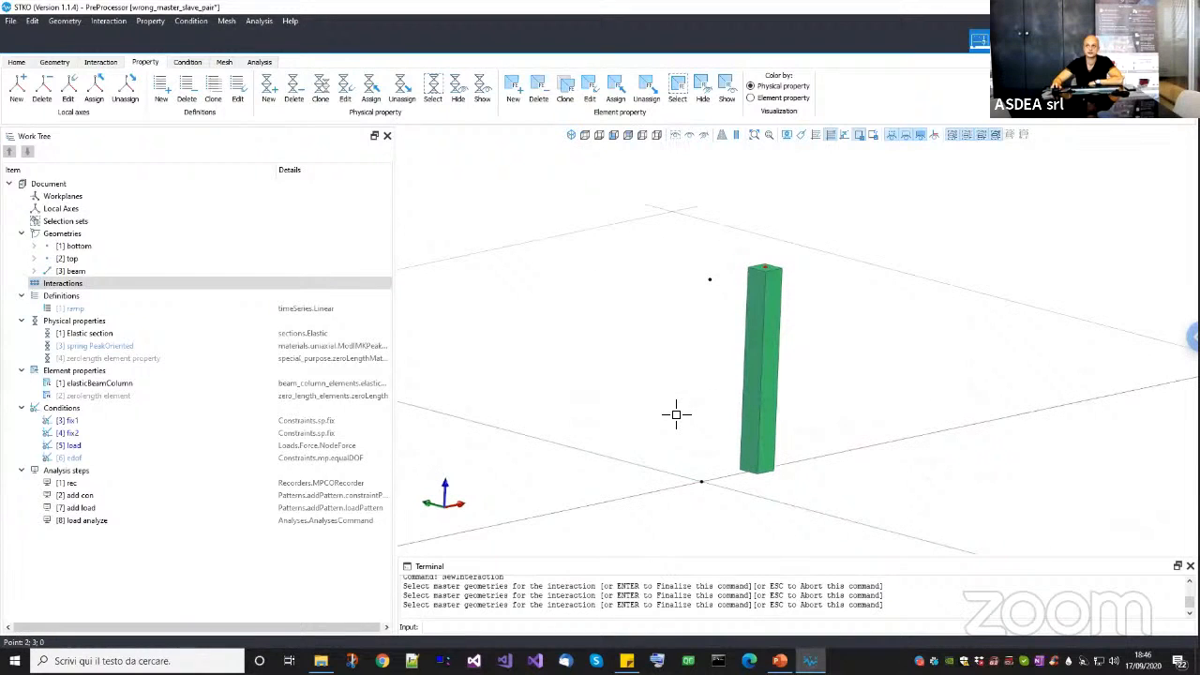
pyautogui.press('Return')
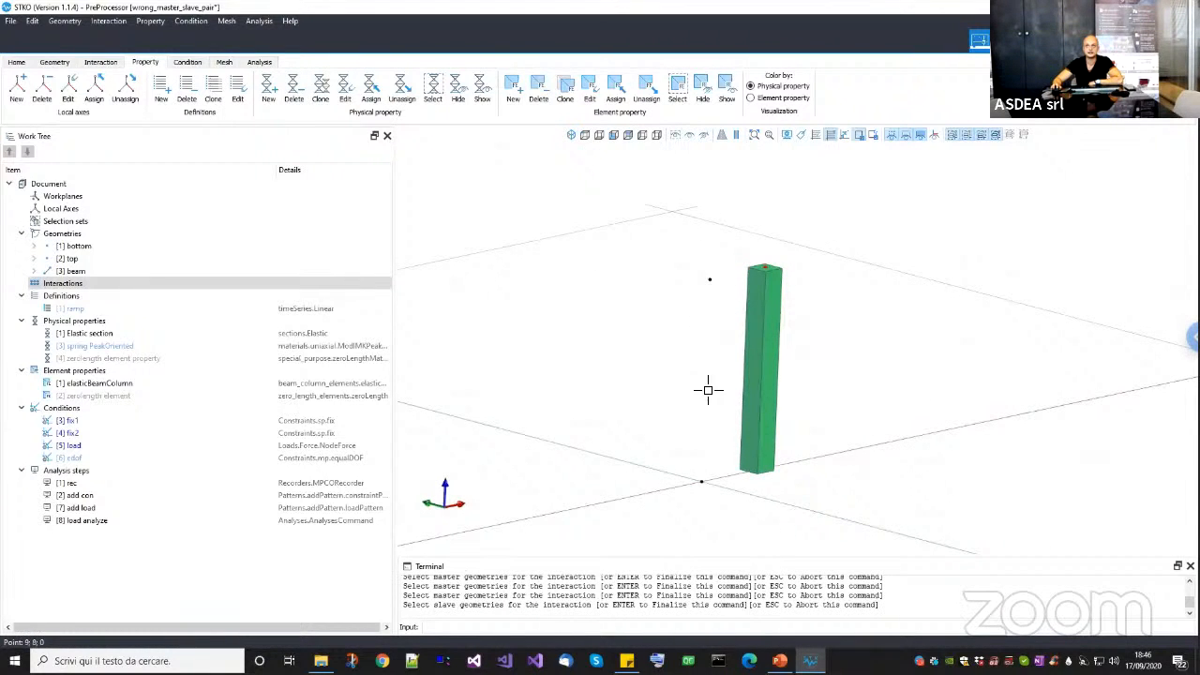
# Select the separate top and bottom points as the slave geometries and finalize the hinges interaction.
pyautogui.click(710, 279)
pyautogui.press('Return')
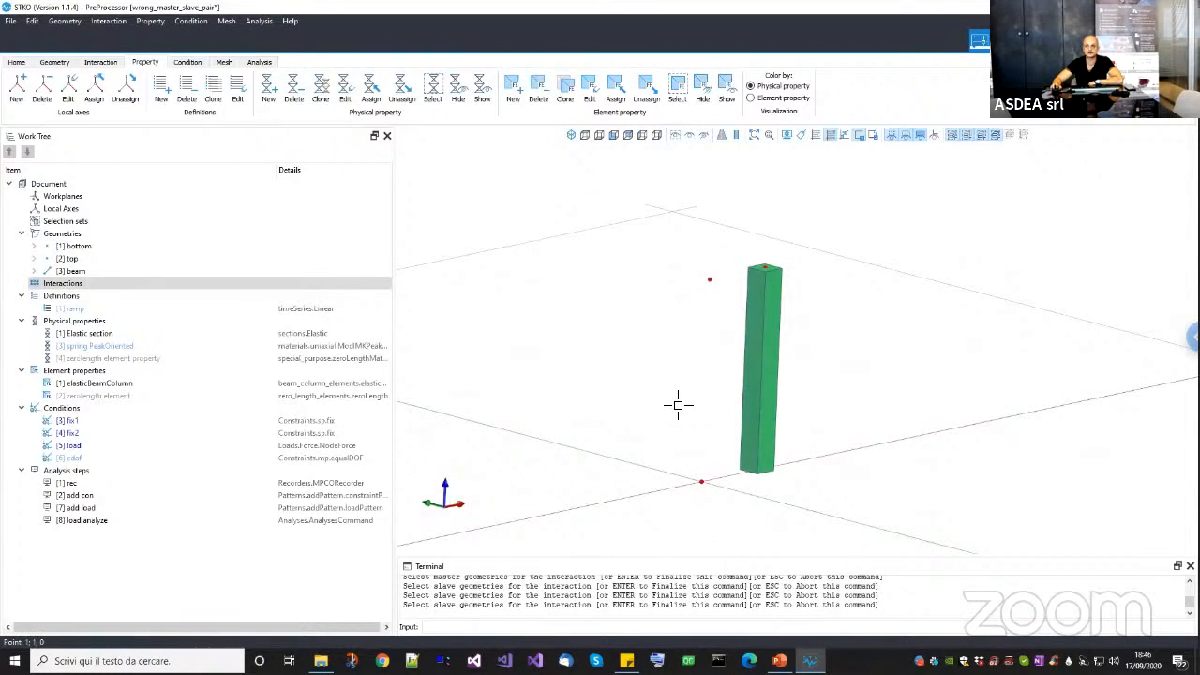
pyautogui.moveTo(743, 392); pyautogui.dragTo(775, 435, button='middle')
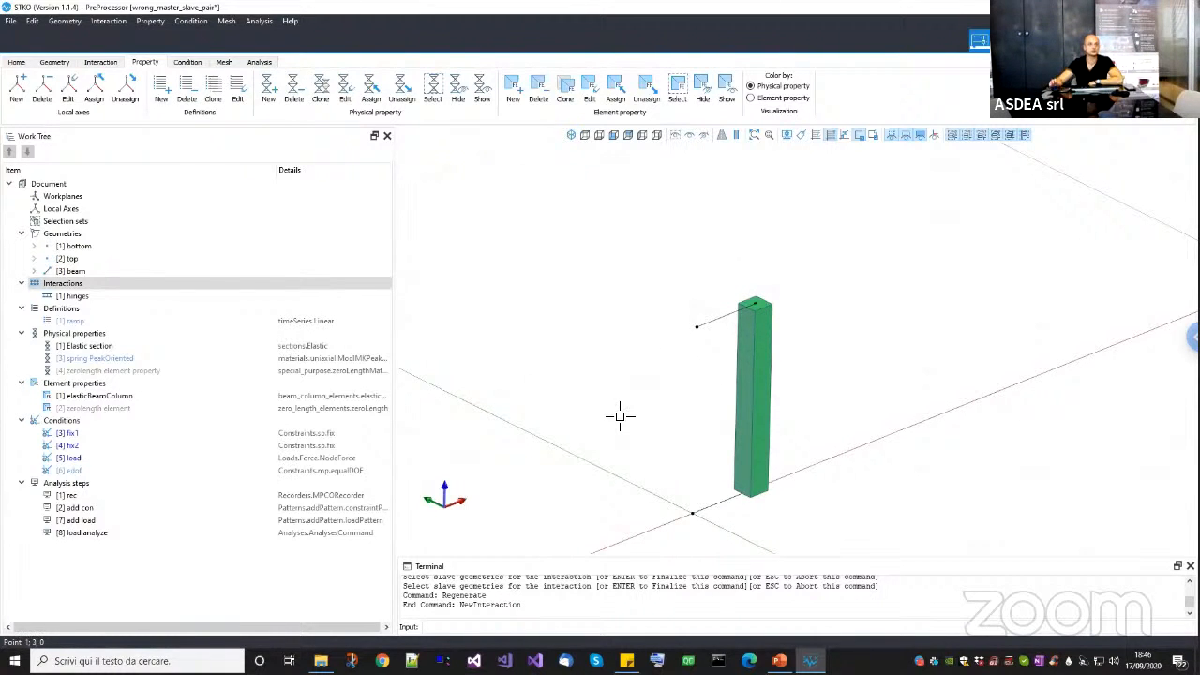
# Assign the zerolength element property and the zerolength element to the two hinges interaction links.
pyautogui.click(97, 348)
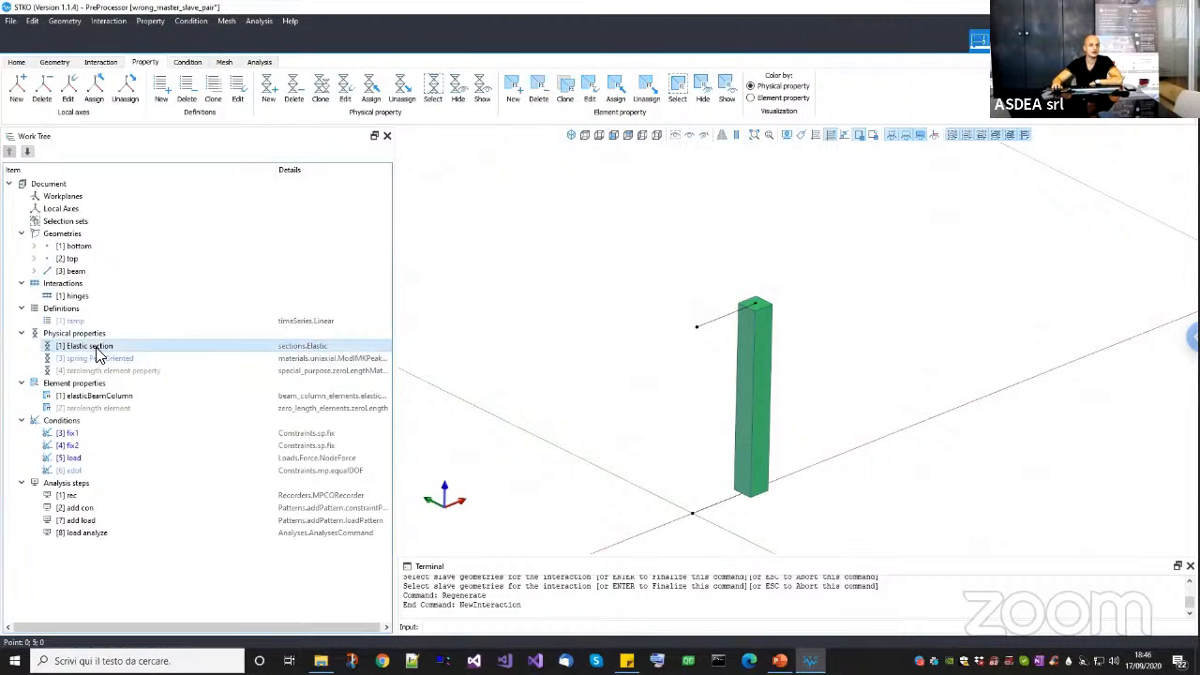
pyautogui.click(98, 358)
pyautogui.click(100, 370)
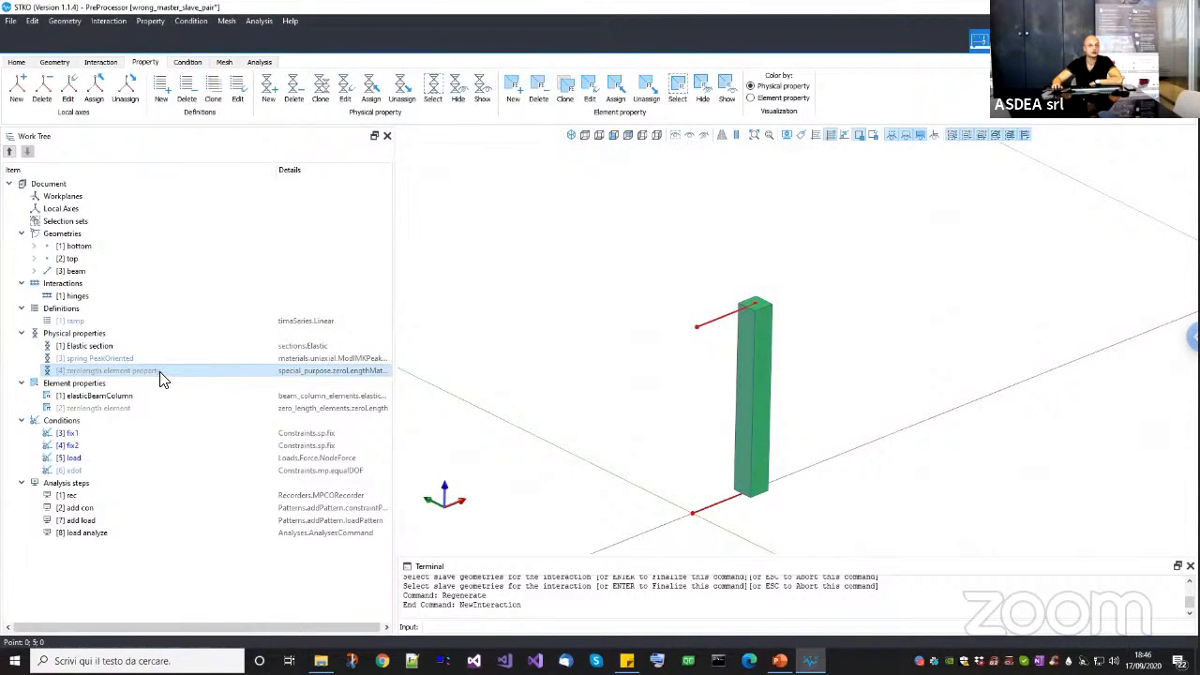
pyautogui.moveTo(120, 366); pyautogui.dragTo(676, 498)
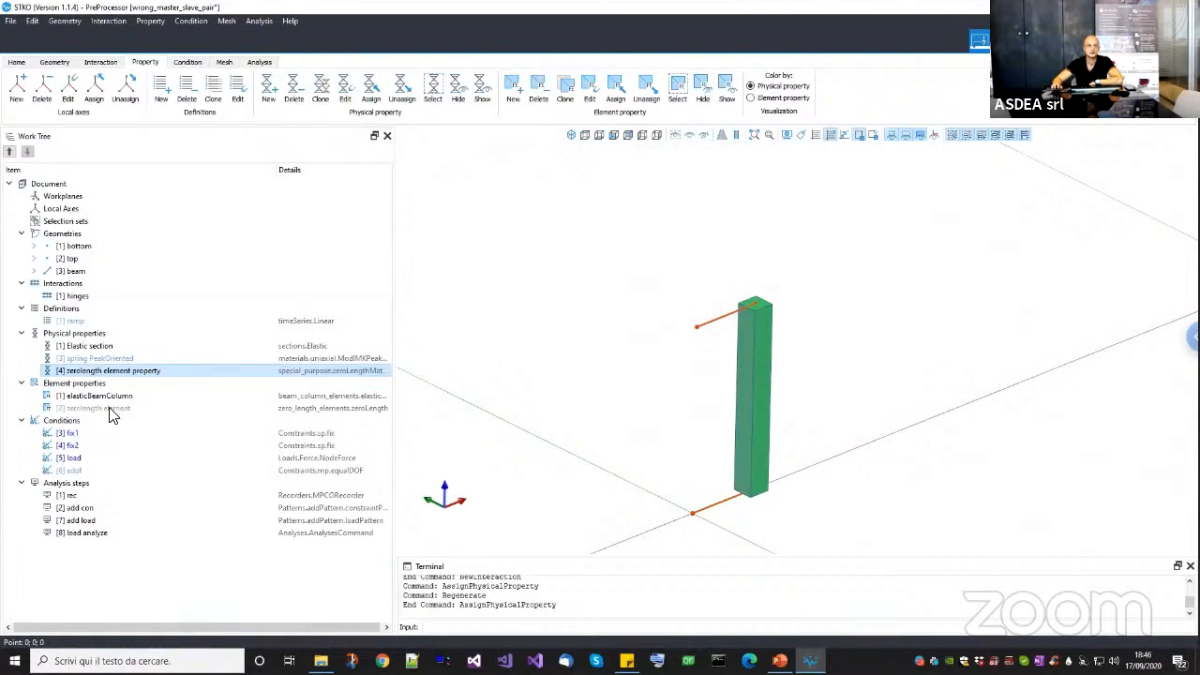
pyautogui.moveTo(111, 410); pyautogui.dragTo(554, 415)
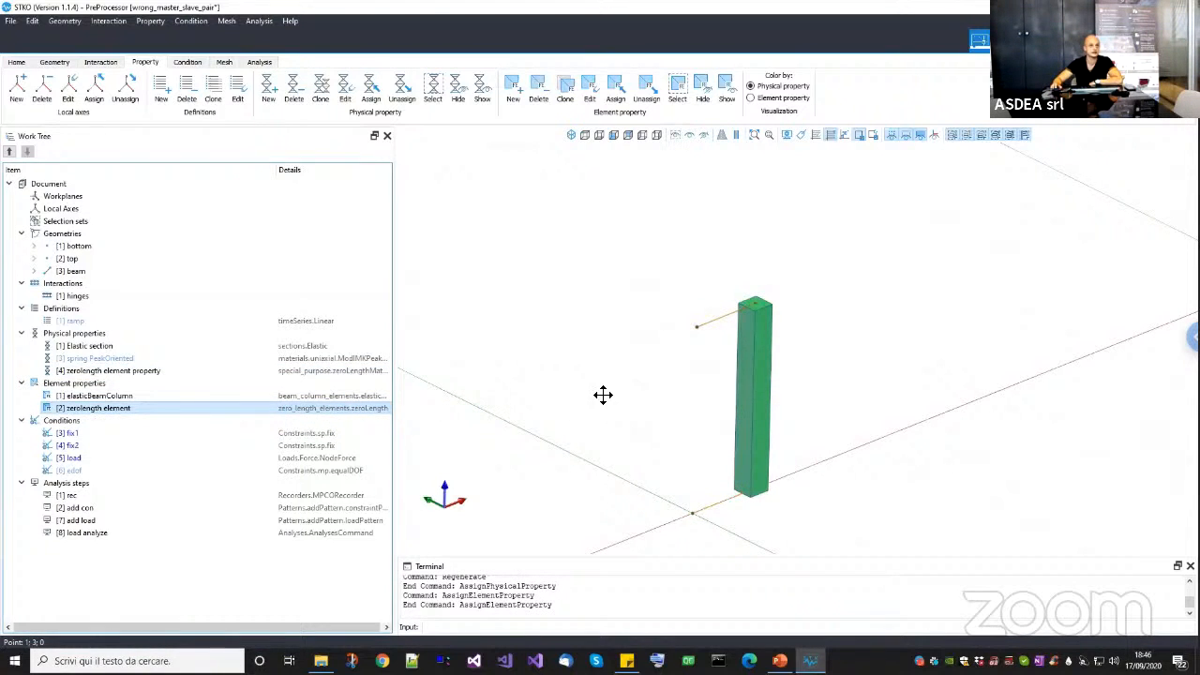
# Review the active directions and assigned material of the zerolength element property without changing them.
pyautogui.rightClick(155, 372)
pyautogui.click(199, 410)
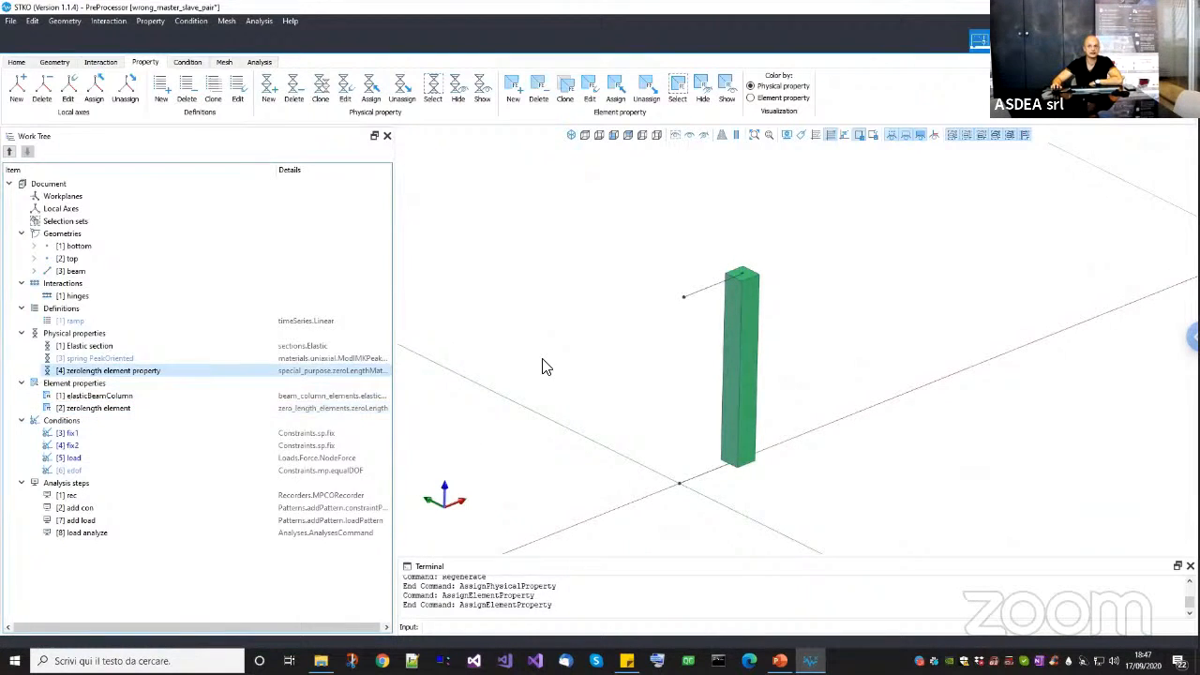
pyautogui.click(544, 352)
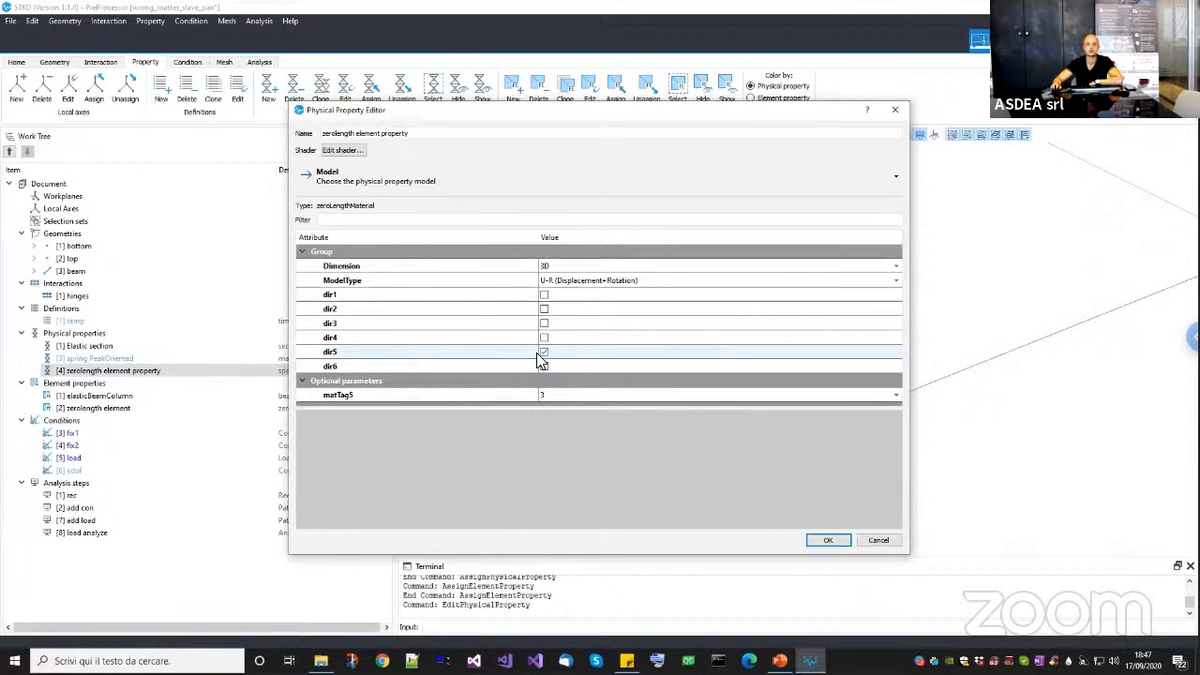
pyautogui.click(863, 541)
# Review the constrained degrees of freedom in the edof equalDOF condition and leave it unedited.
pyautogui.click(128, 473)
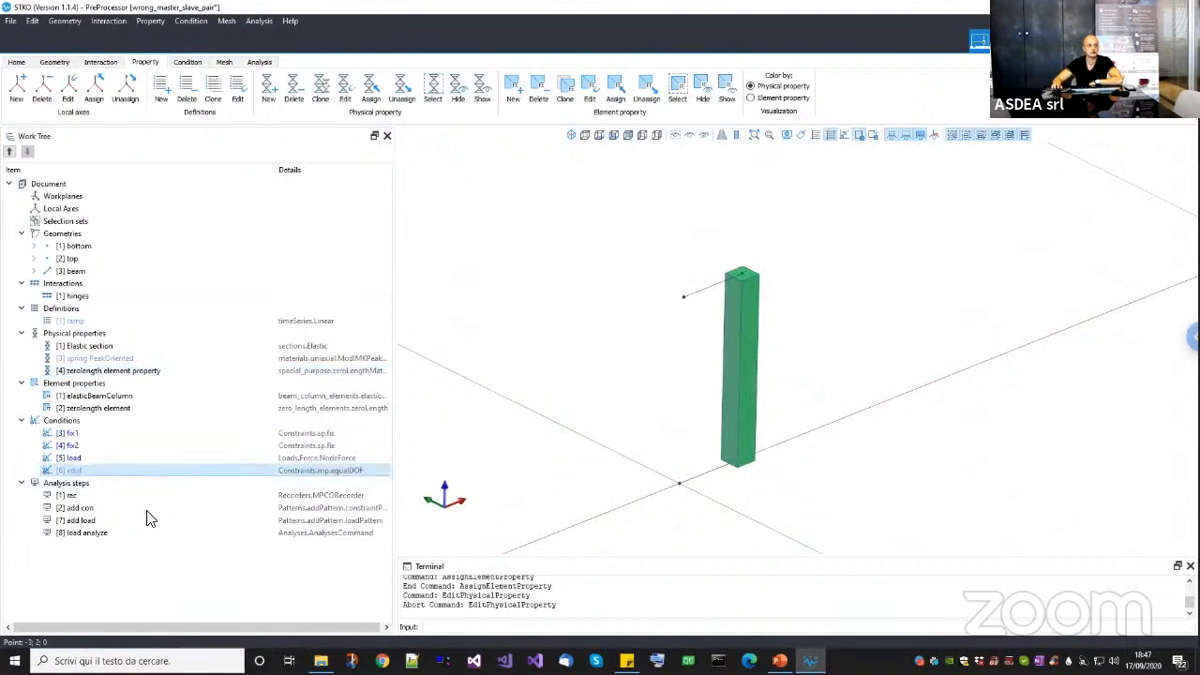
pyautogui.rightClick(150, 472)
pyautogui.click(161, 509)
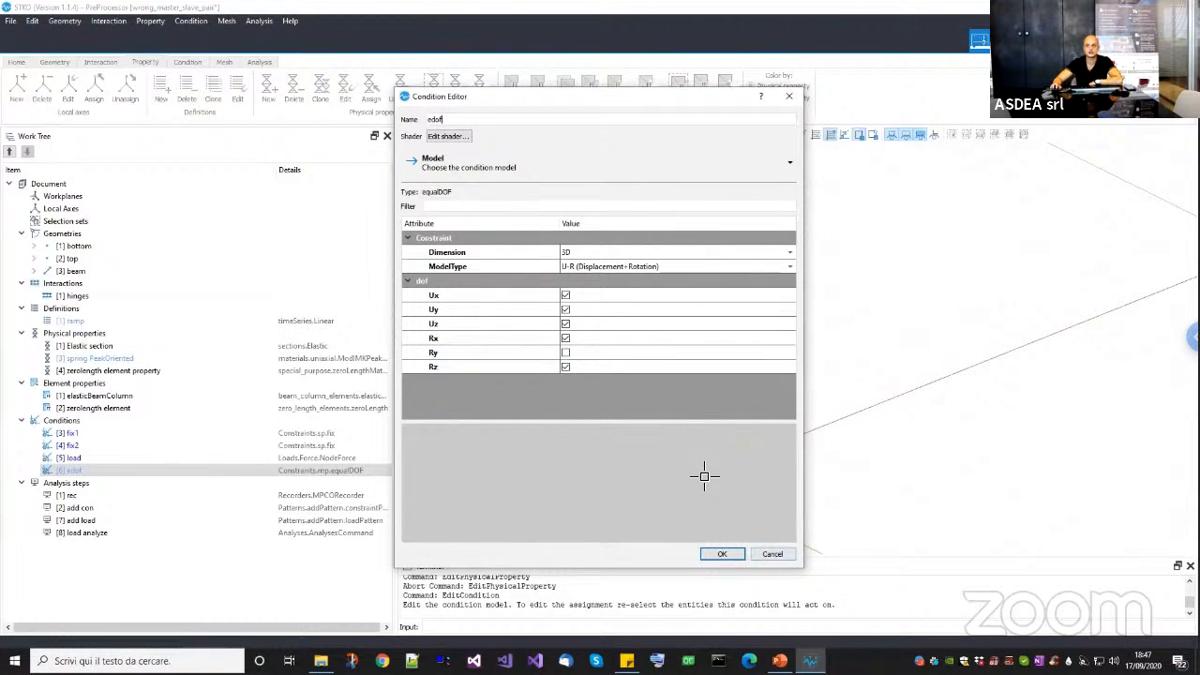
pyautogui.press('Escape')
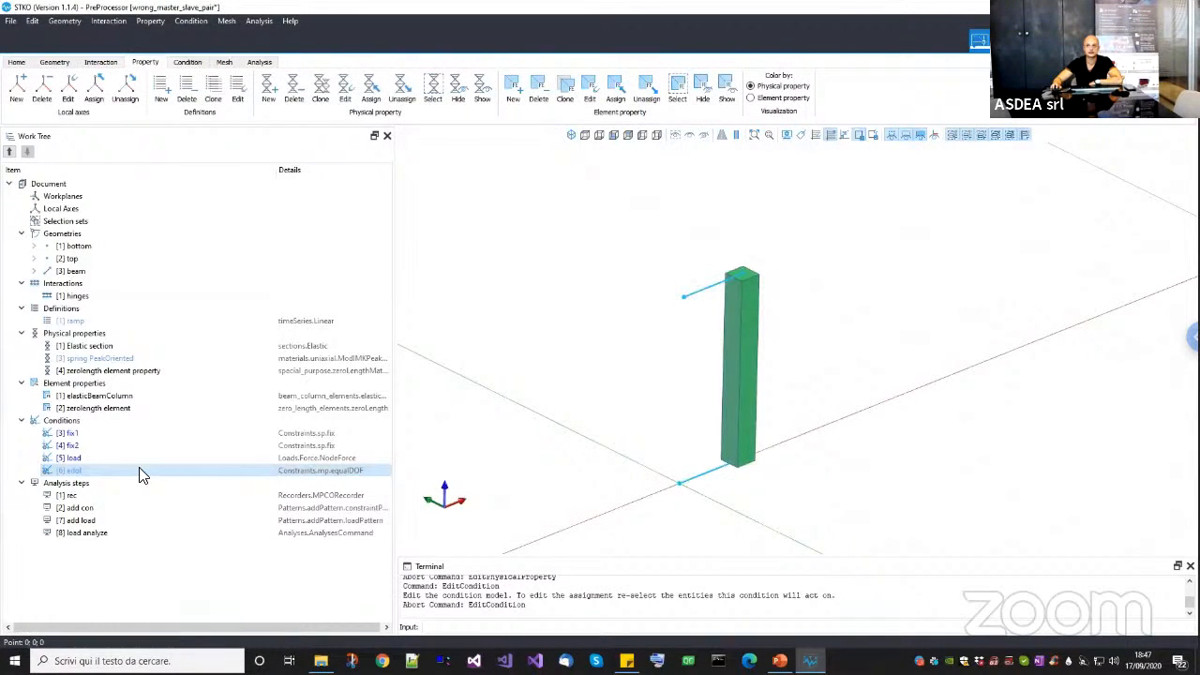
pyautogui.press('Escape')
# Assign the edof equalDOF condition to the two hinges interaction links.
pyautogui.click(378, 430)
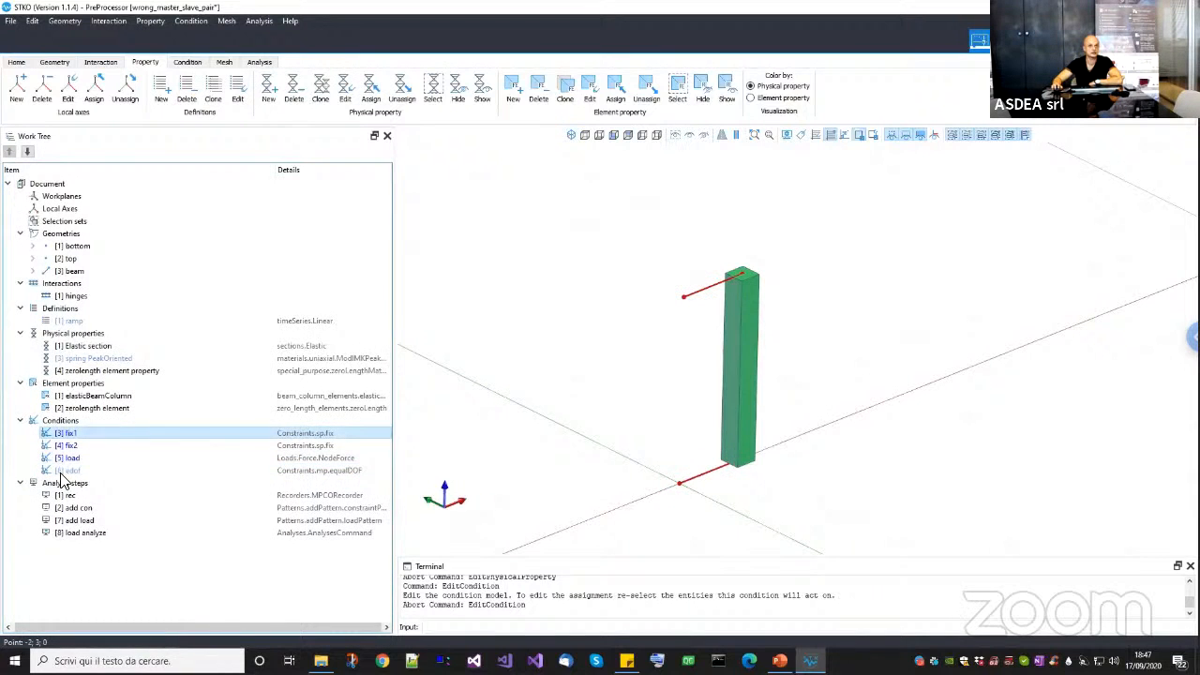
pyautogui.click(129, 474)
pyautogui.moveTo(550, 438); pyautogui.dragTo(556, 448, button='middle')
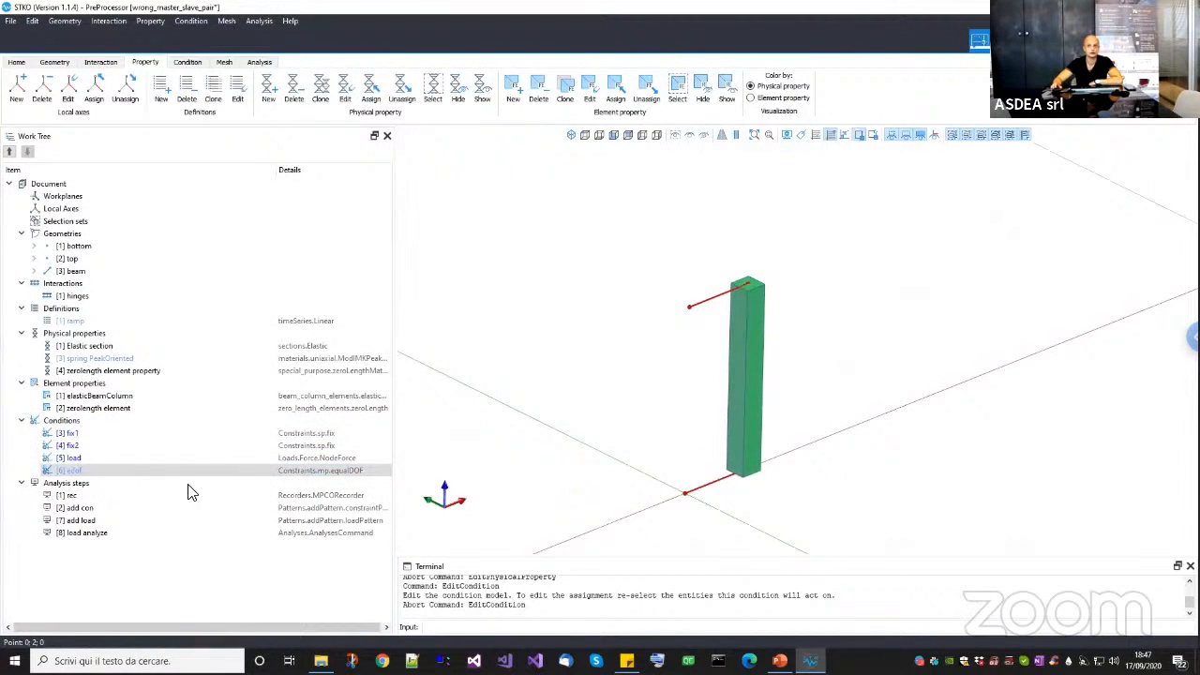
pyautogui.click(113, 473)
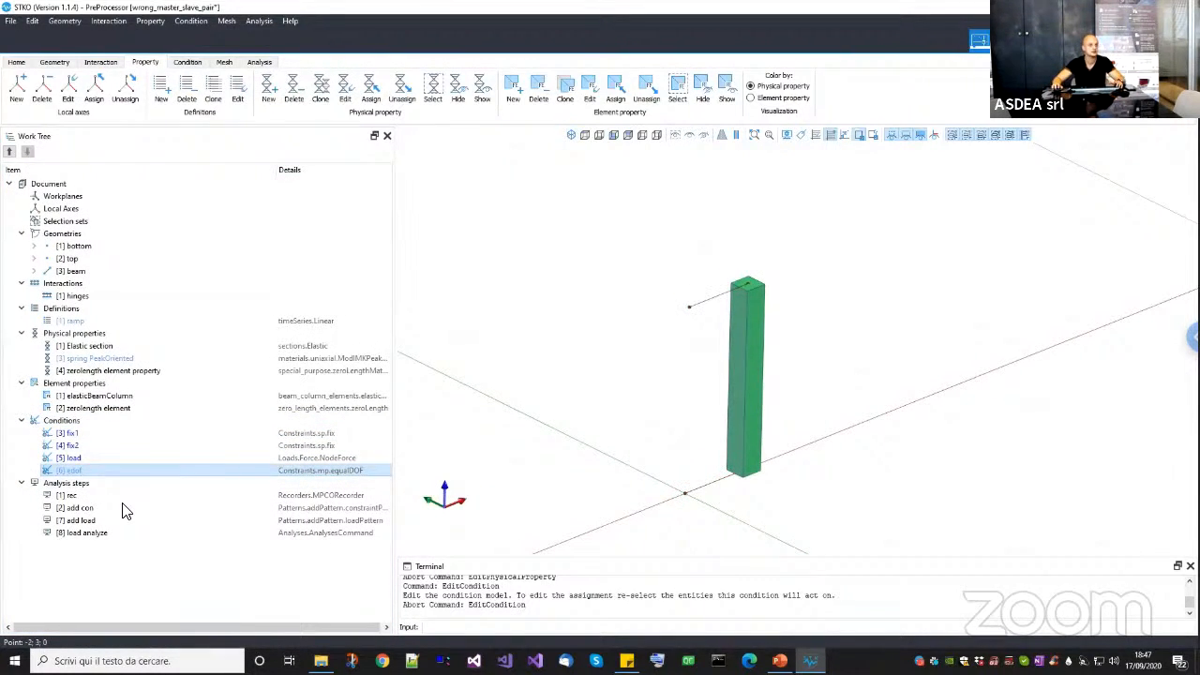
pyautogui.rightClick(126, 511)
pyautogui.click(171, 510)
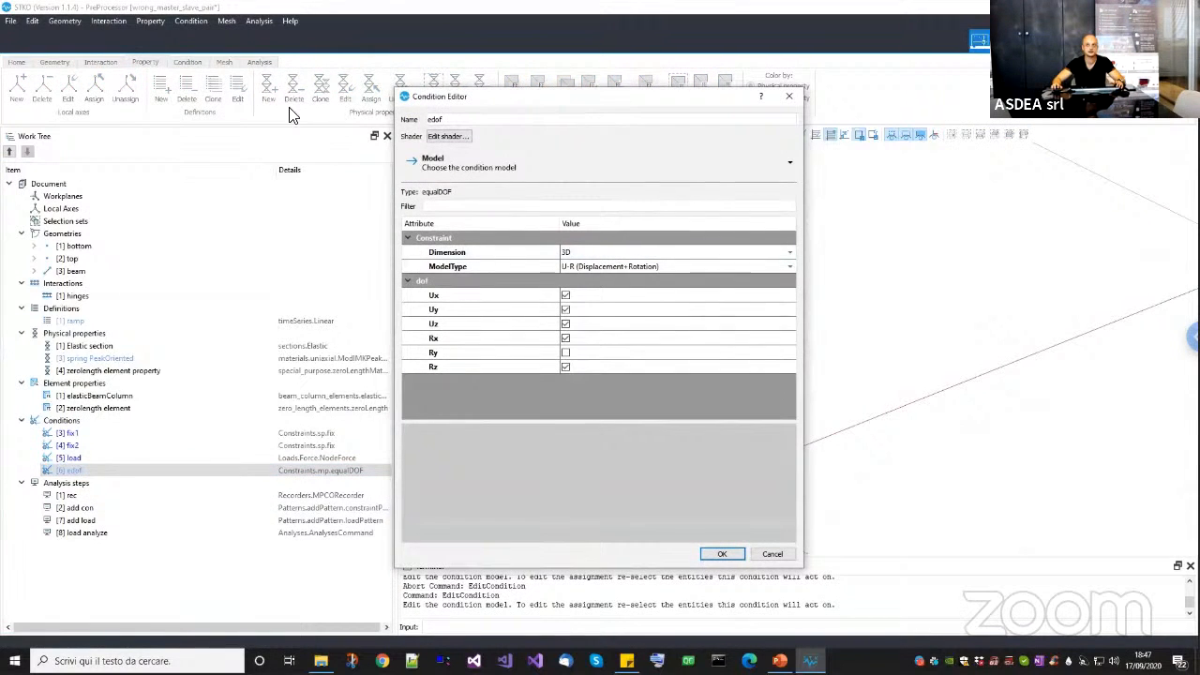
pyautogui.moveTo(581, 96); pyautogui.dragTo(324, 102)
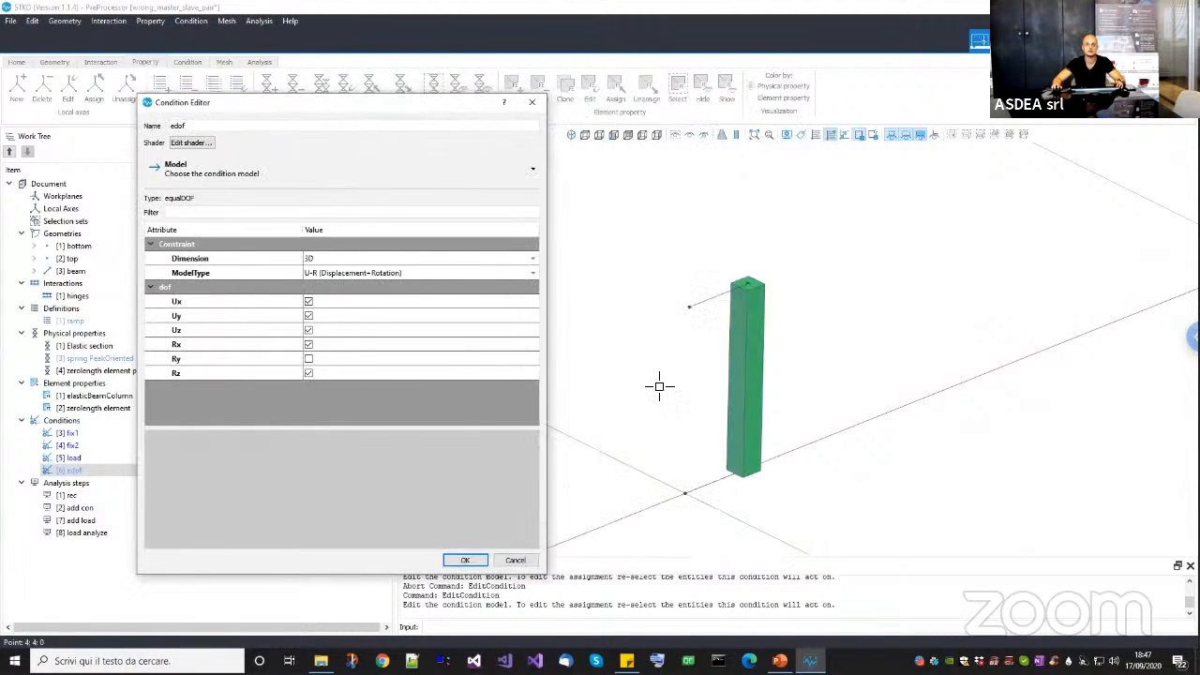
pyautogui.click(469, 560)
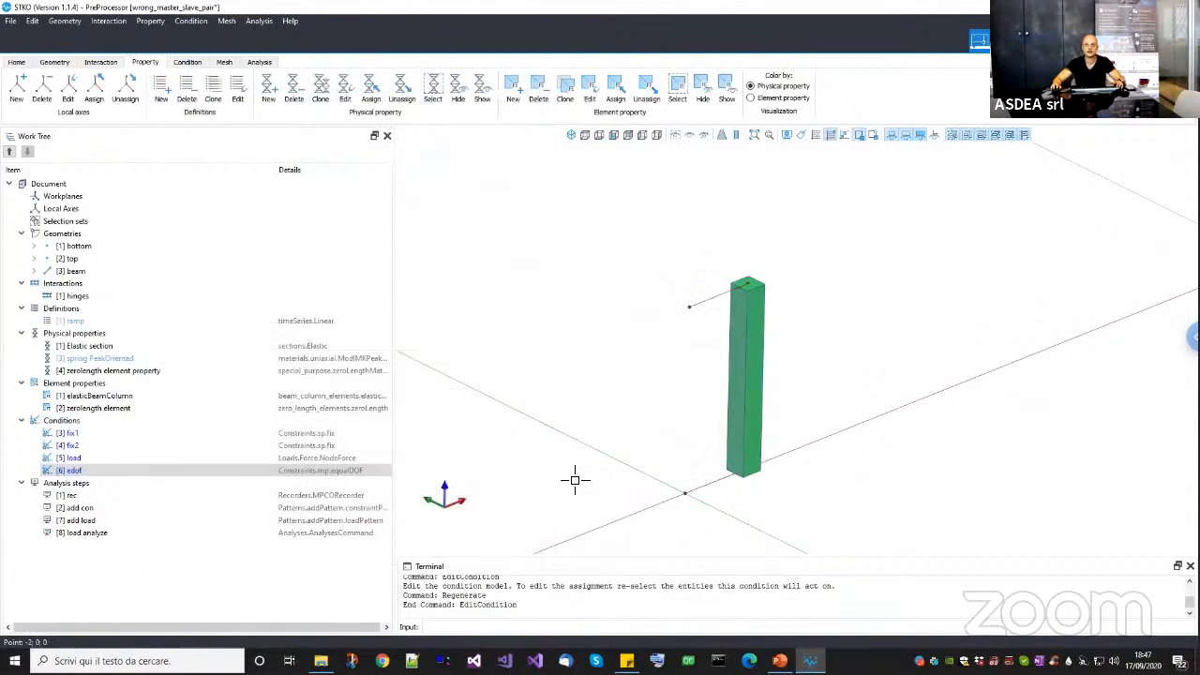
# Review the restrained degrees of freedom and assigned points of the fix1 and fix2 conditions.
pyautogui.click(199, 64)
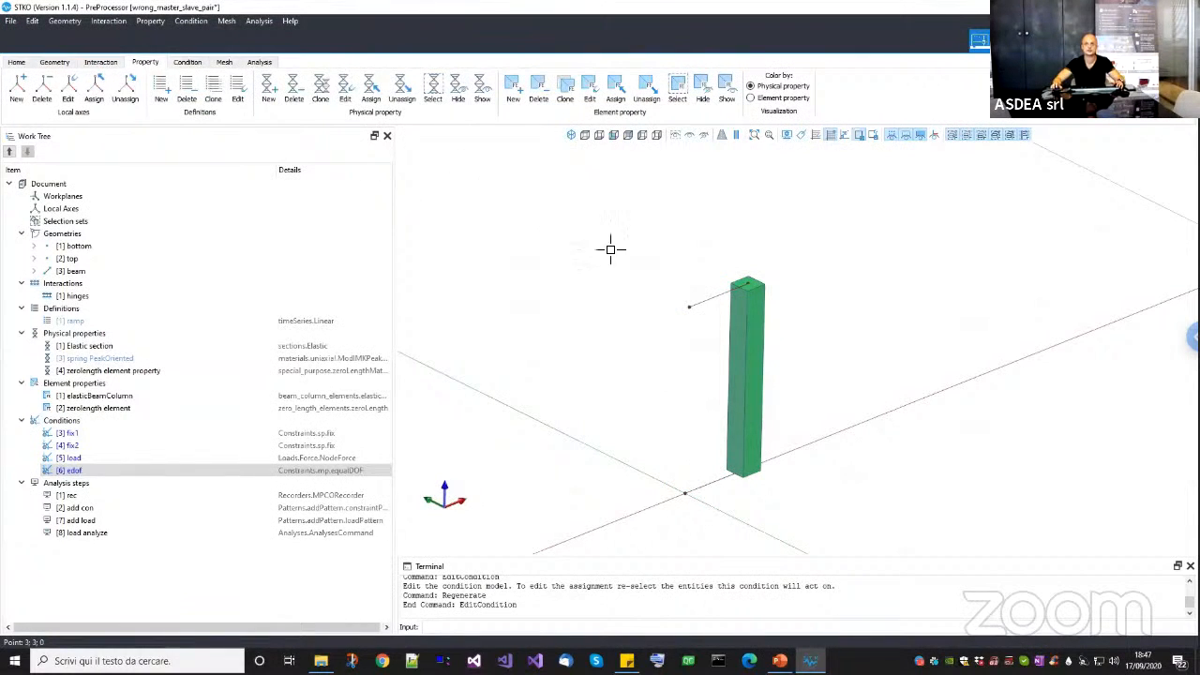
pyautogui.click(85, 434)
pyautogui.rightClick(86, 437)
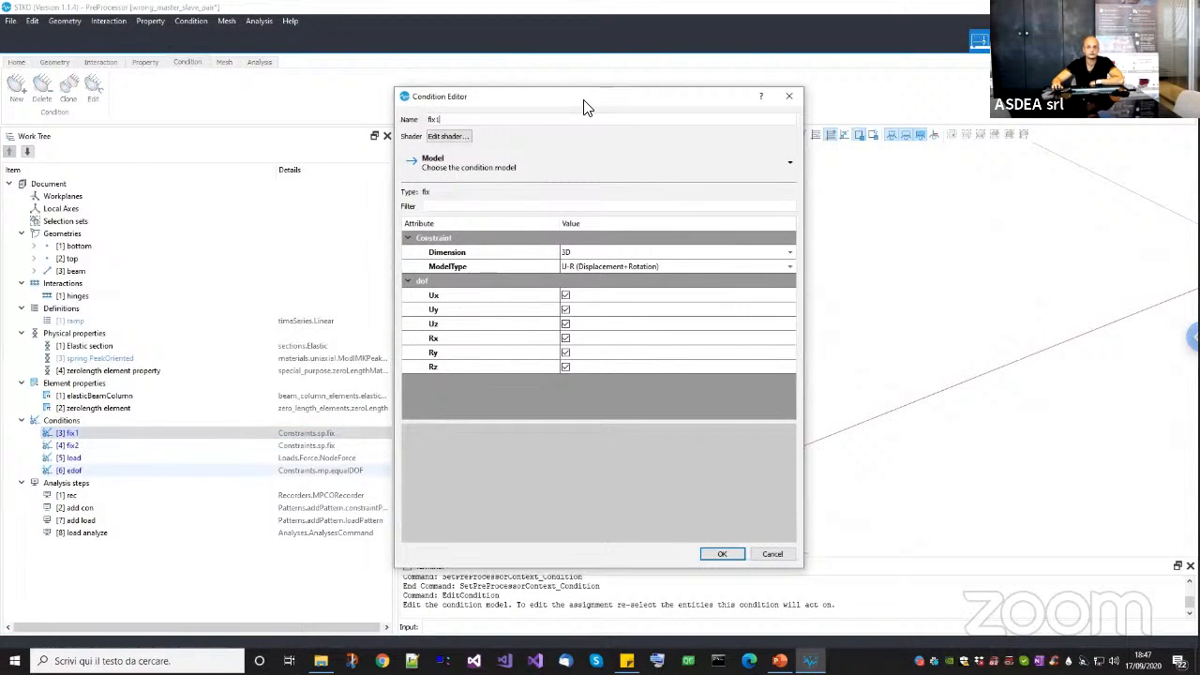
pyautogui.moveTo(584, 101); pyautogui.dragTo(349, 109)
pyautogui.scroll(3, 683, 485)
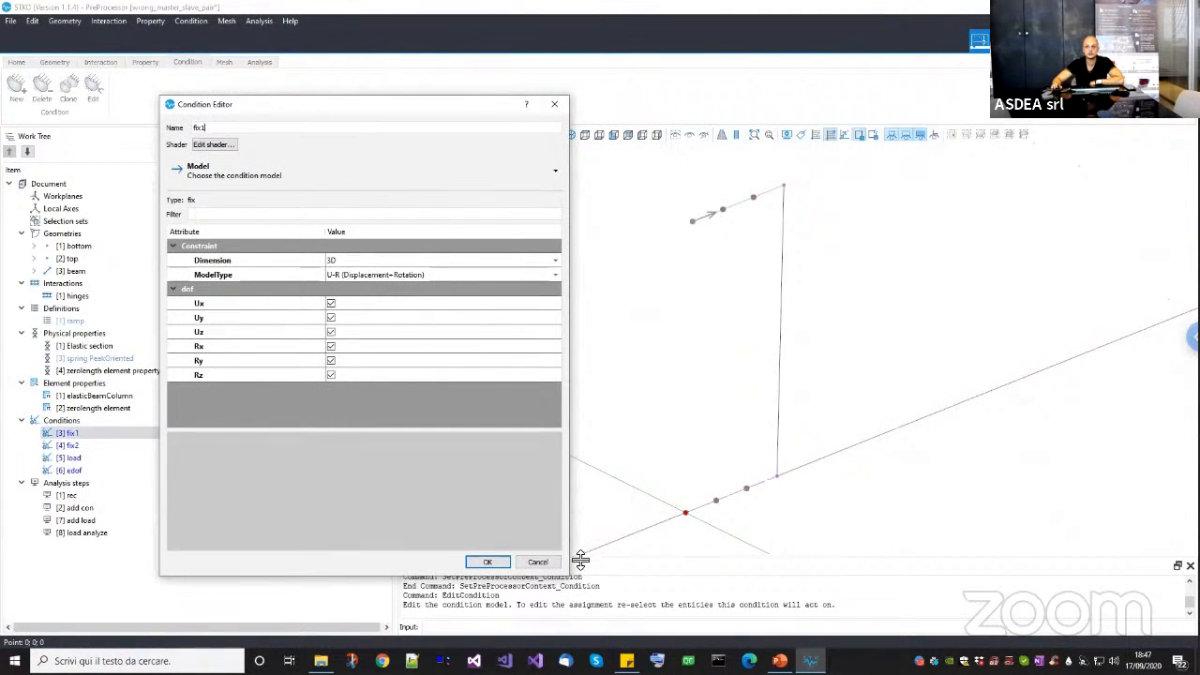
pyautogui.rightClick(108, 447)
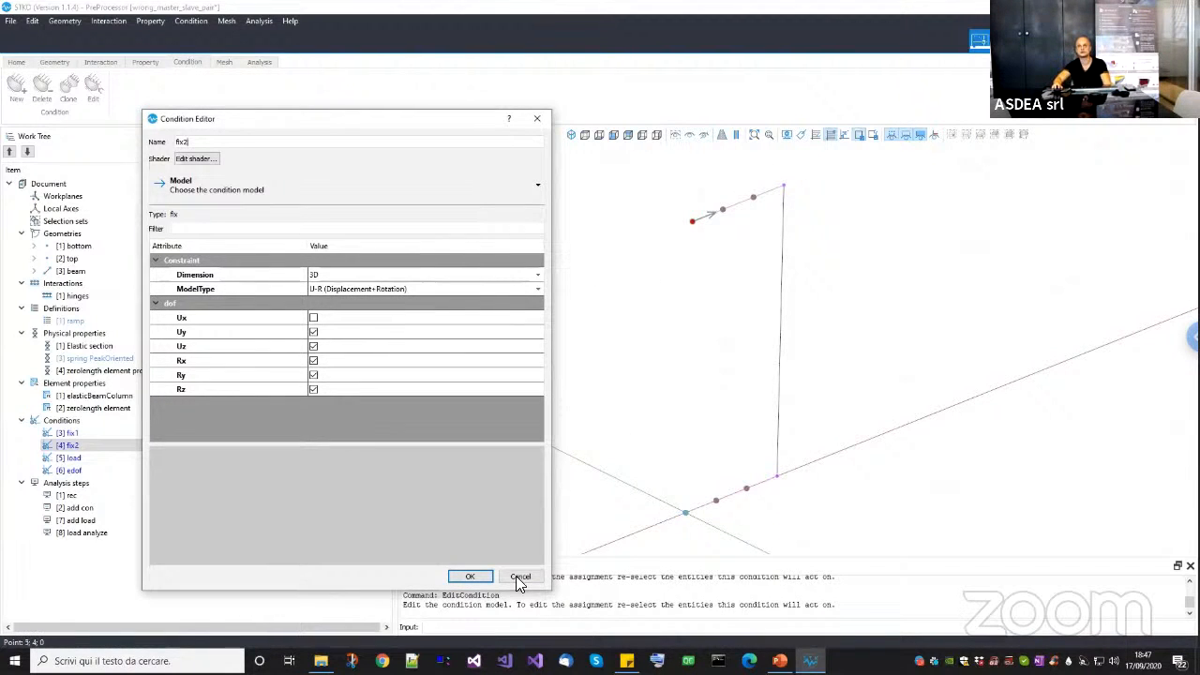
# Review the force vector and the assigned point of the load condition.
pyautogui.rightClick(92, 459)
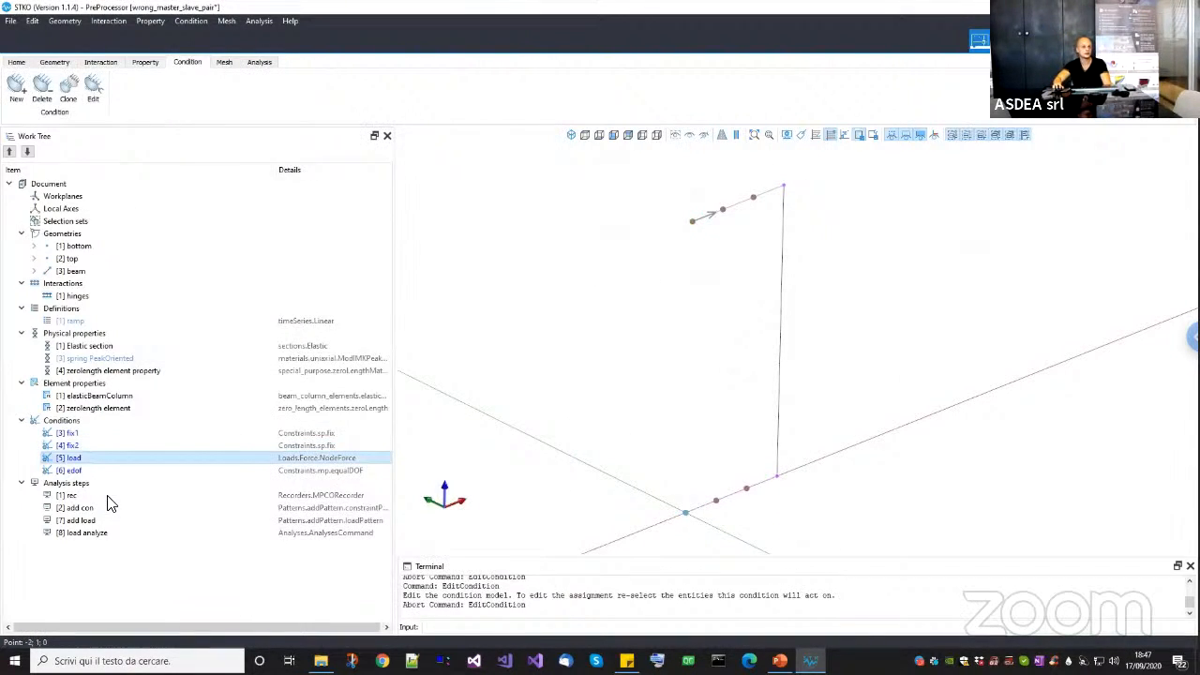
pyautogui.press('Return')
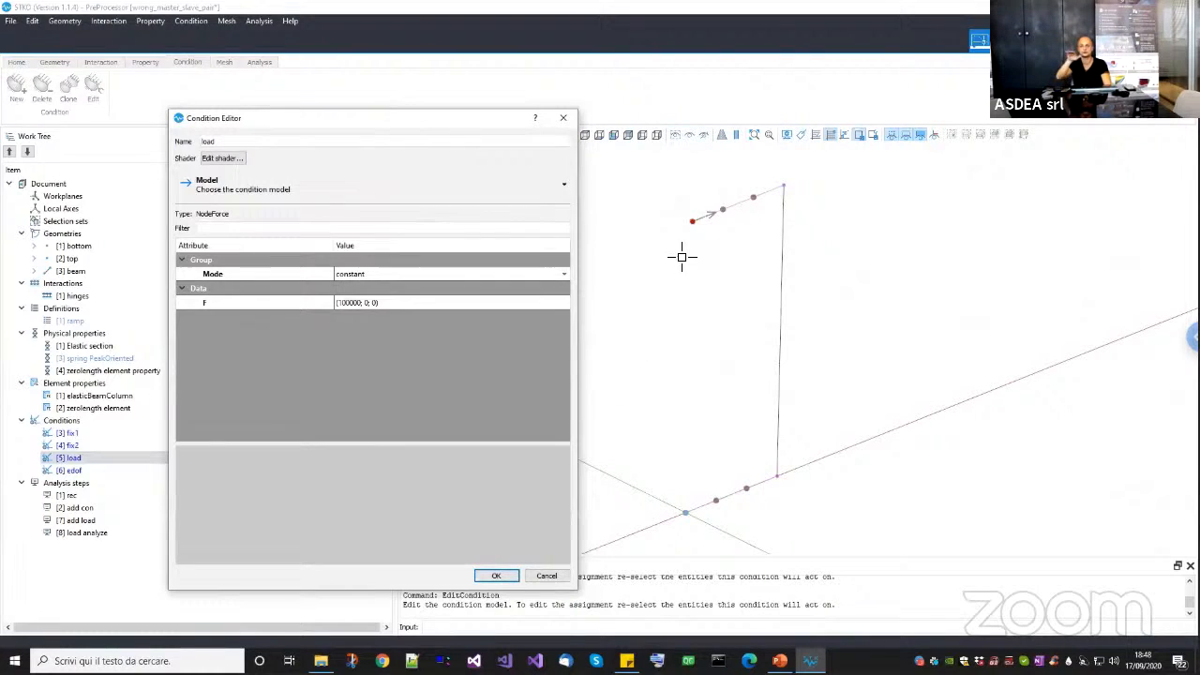
pyautogui.click(547, 576)
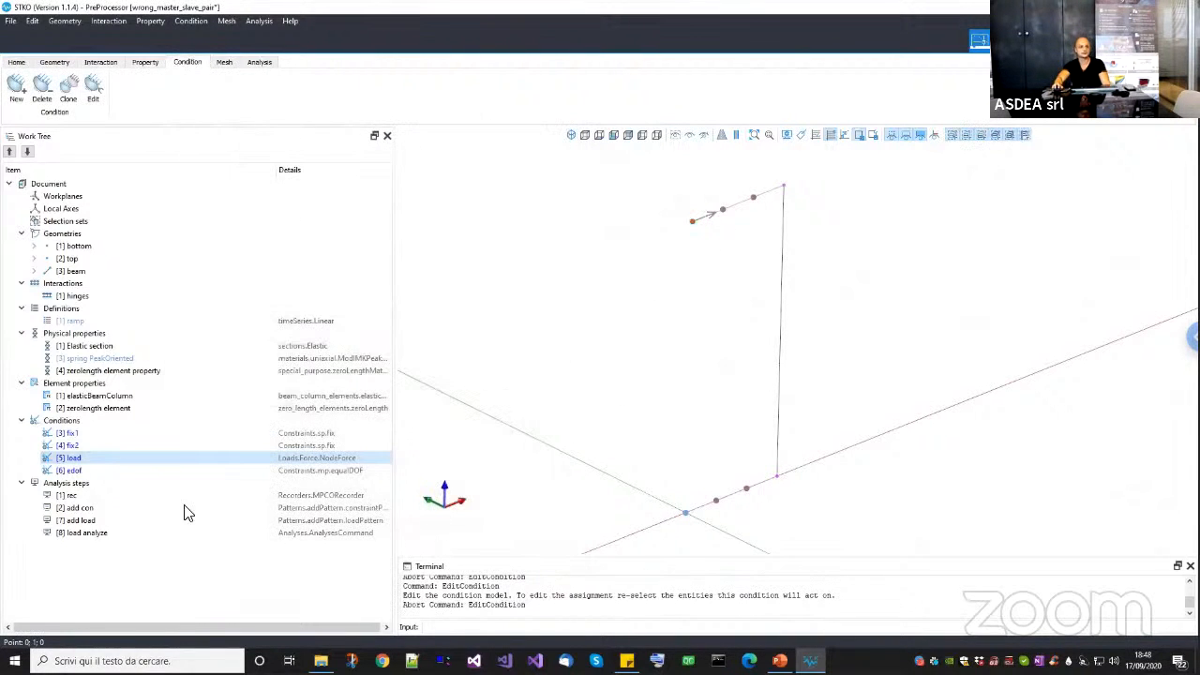
# Check which interaction links carry the edof condition in the model, and clear the selection.
pyautogui.click(80, 471)
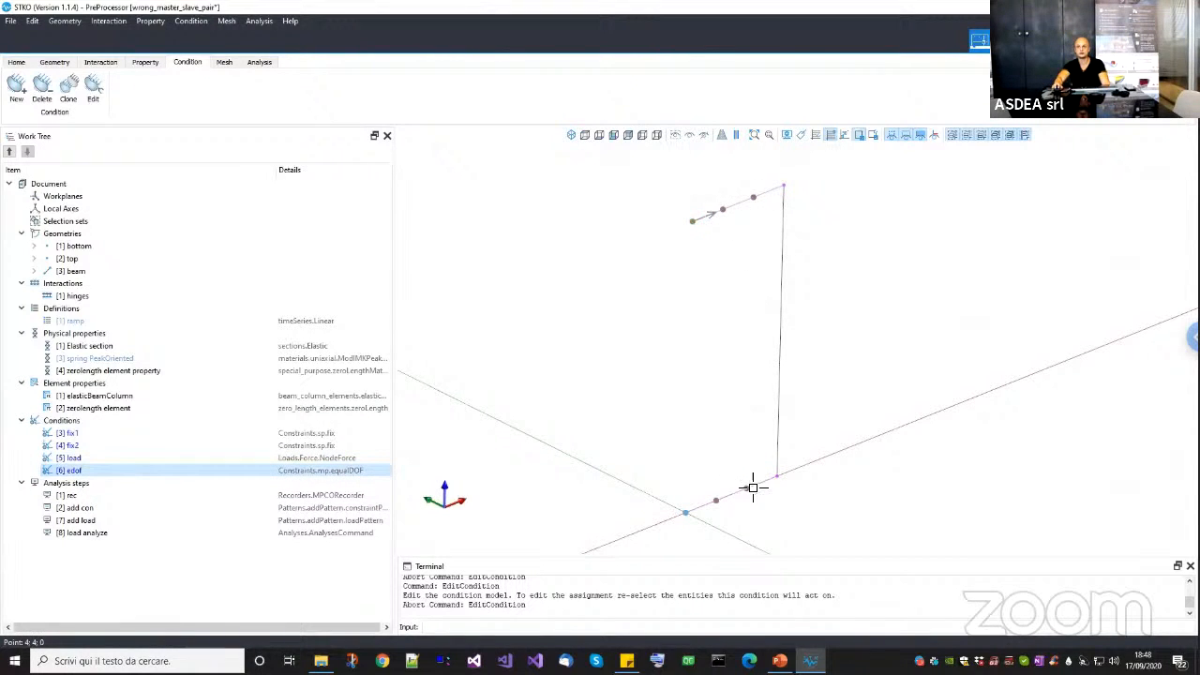
pyautogui.click(753, 487)
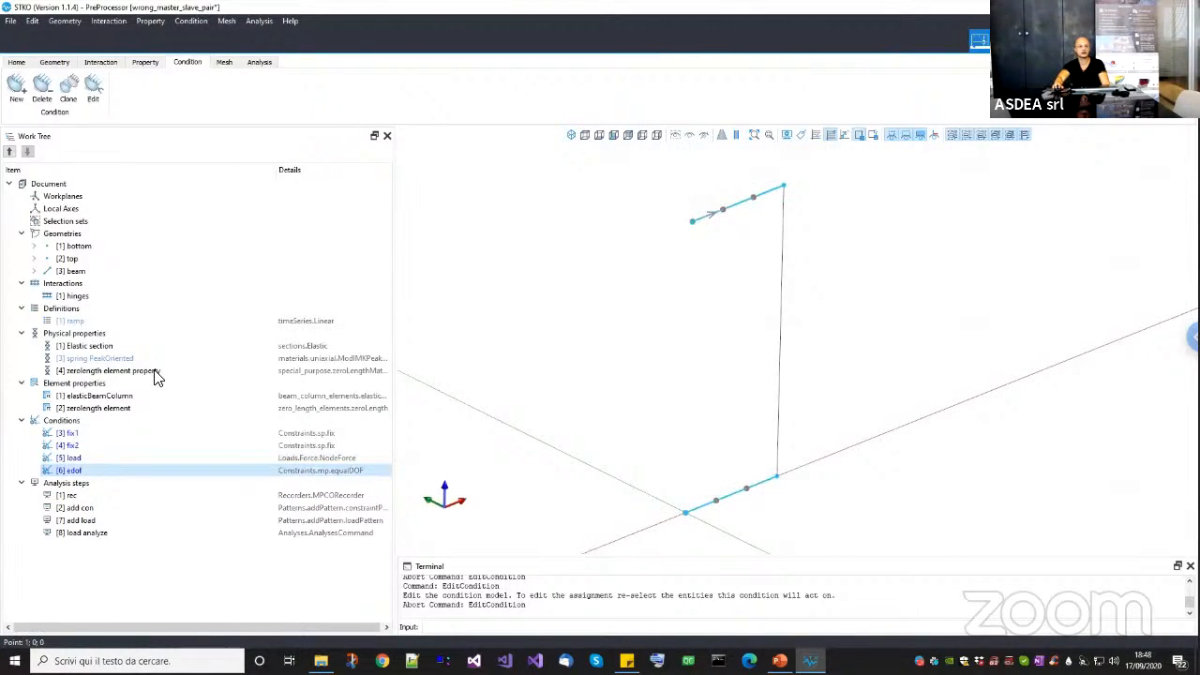
pyautogui.press('Escape')
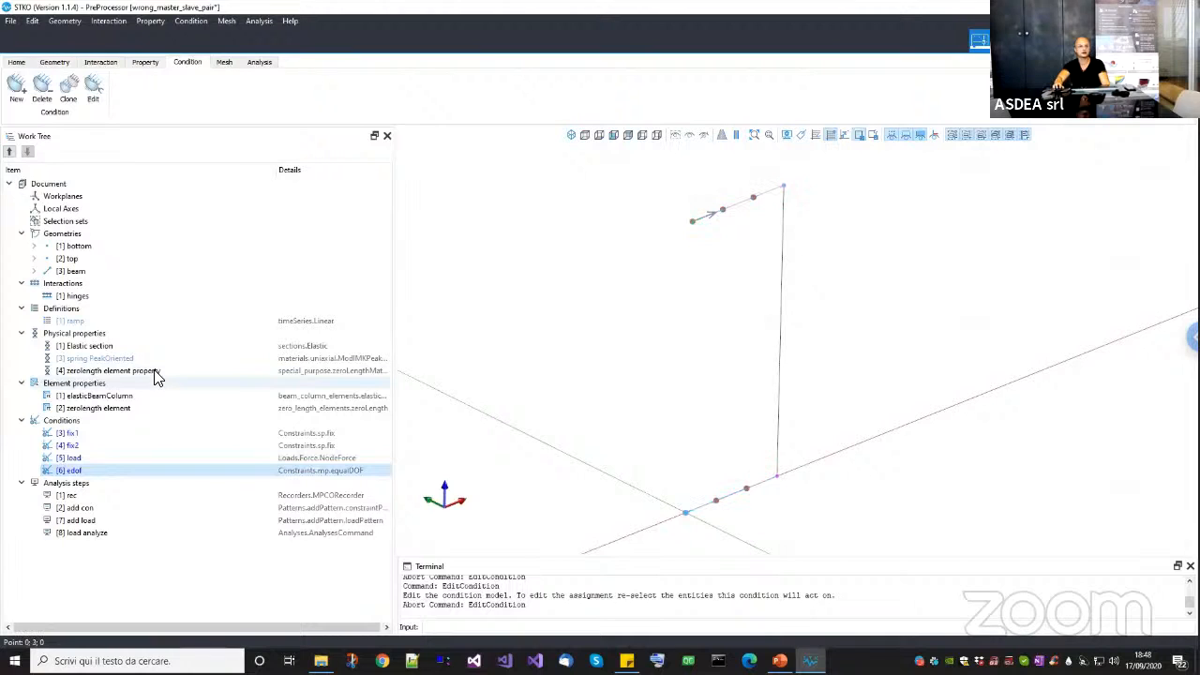
# Review the recorded results in the rec analysis step's MPCO recorder settings.
pyautogui.click(84, 495)
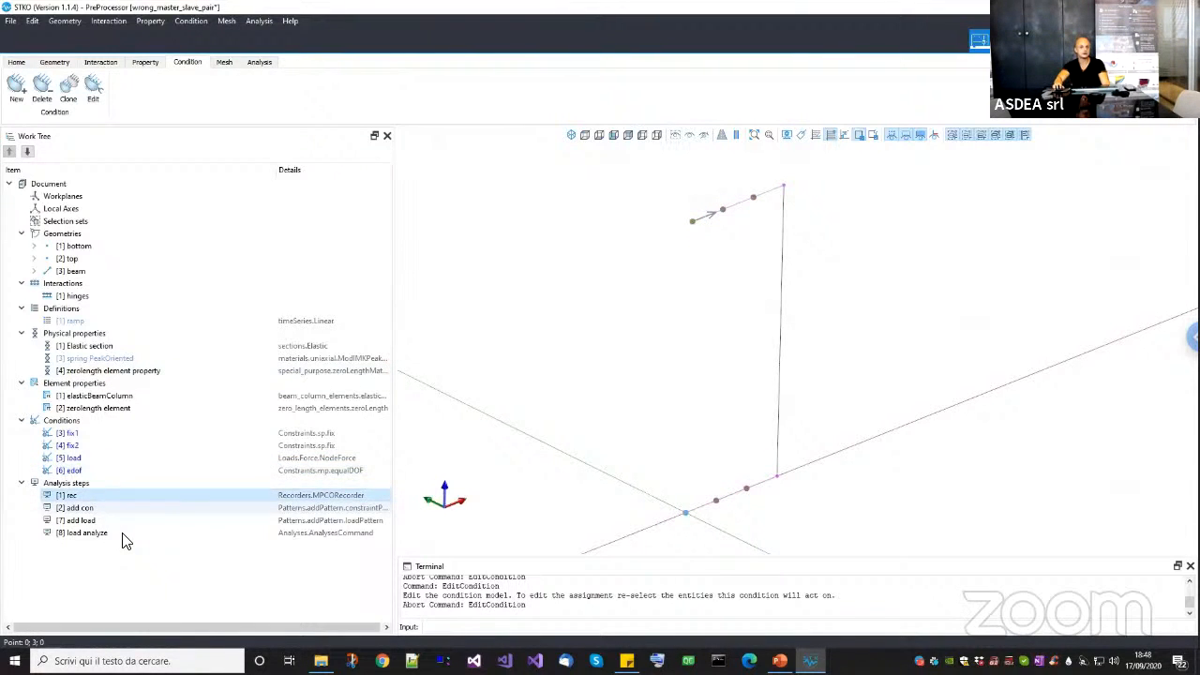
pyautogui.rightClick(94, 497)
pyautogui.click(117, 530)
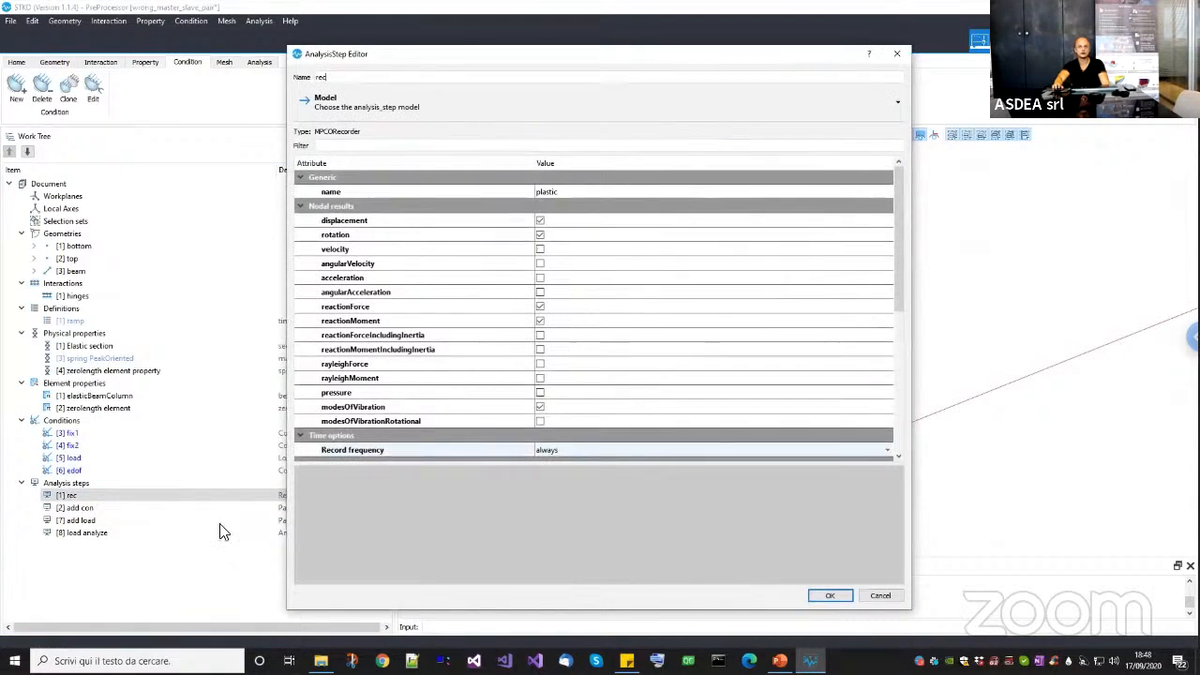
pyautogui.press('Escape')
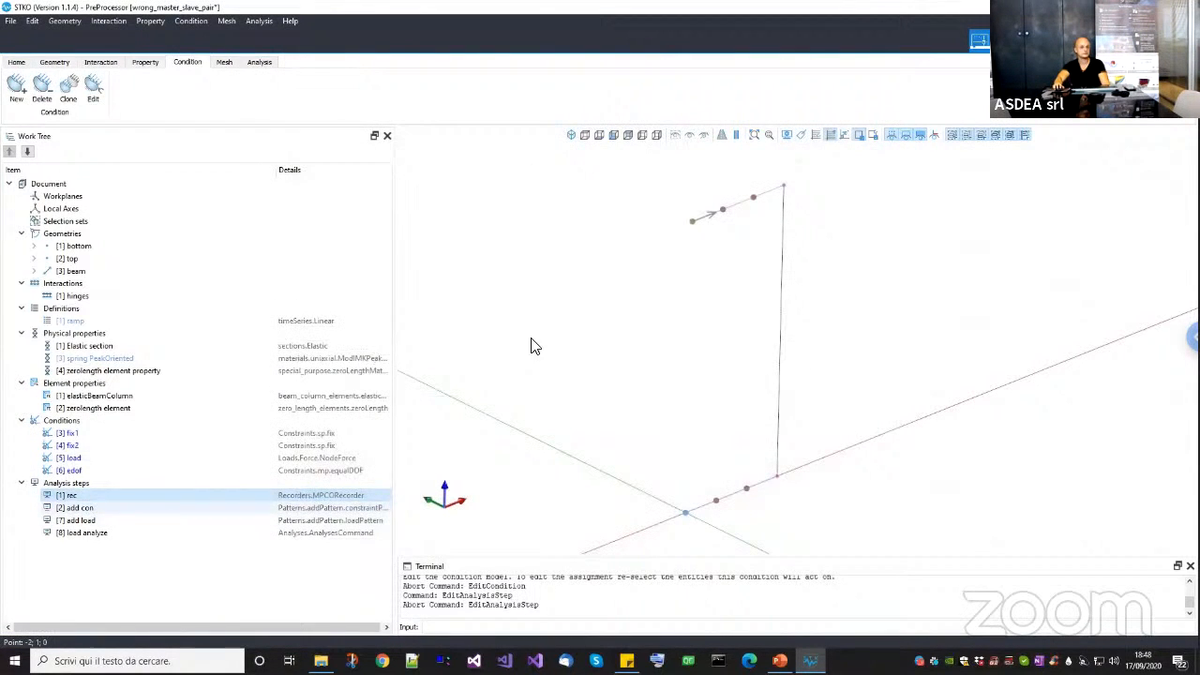
# Review the sp and mp constraint lists of the add con analysis step without changing them.
pyautogui.rightClick(127, 507)
pyautogui.click(153, 541)
pyautogui.click(898, 192)
pyautogui.click(899, 192)
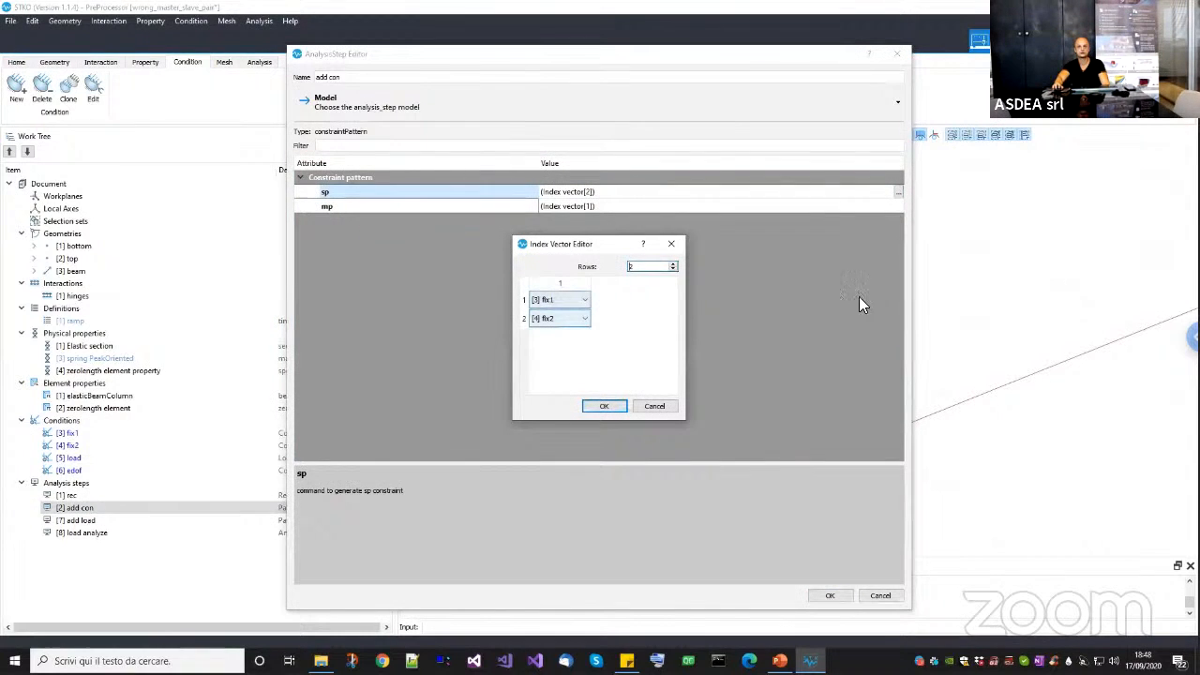
pyautogui.click(900, 205)
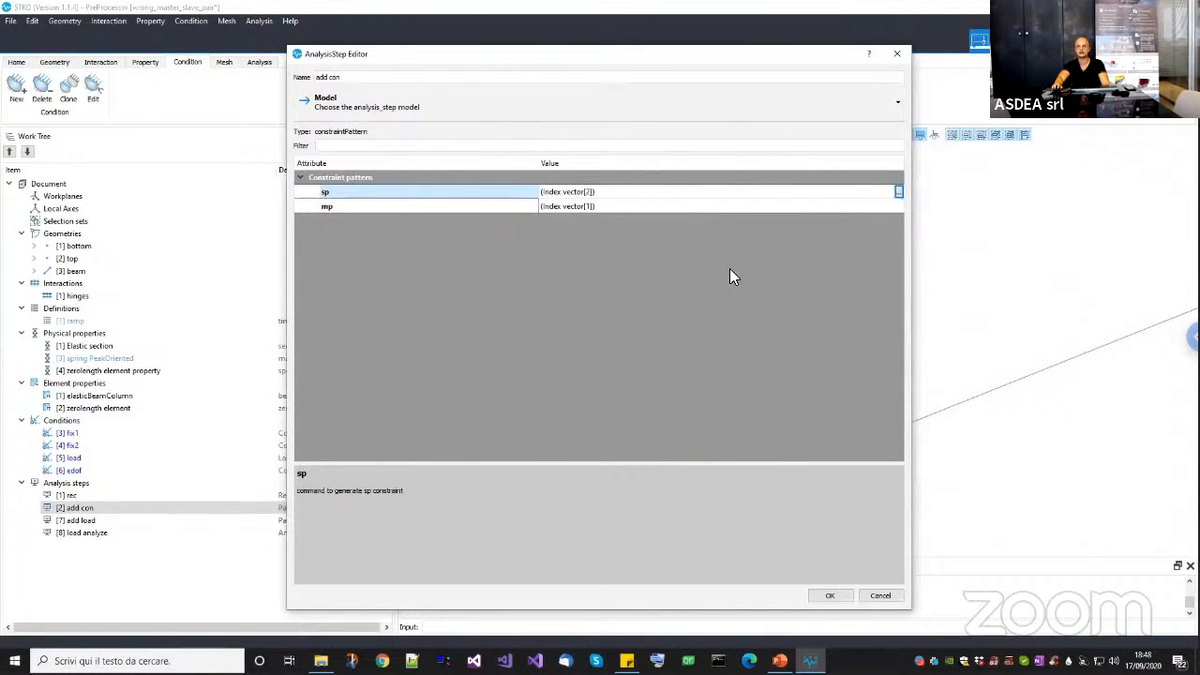
pyautogui.click(896, 204)
pyautogui.click(897, 207)
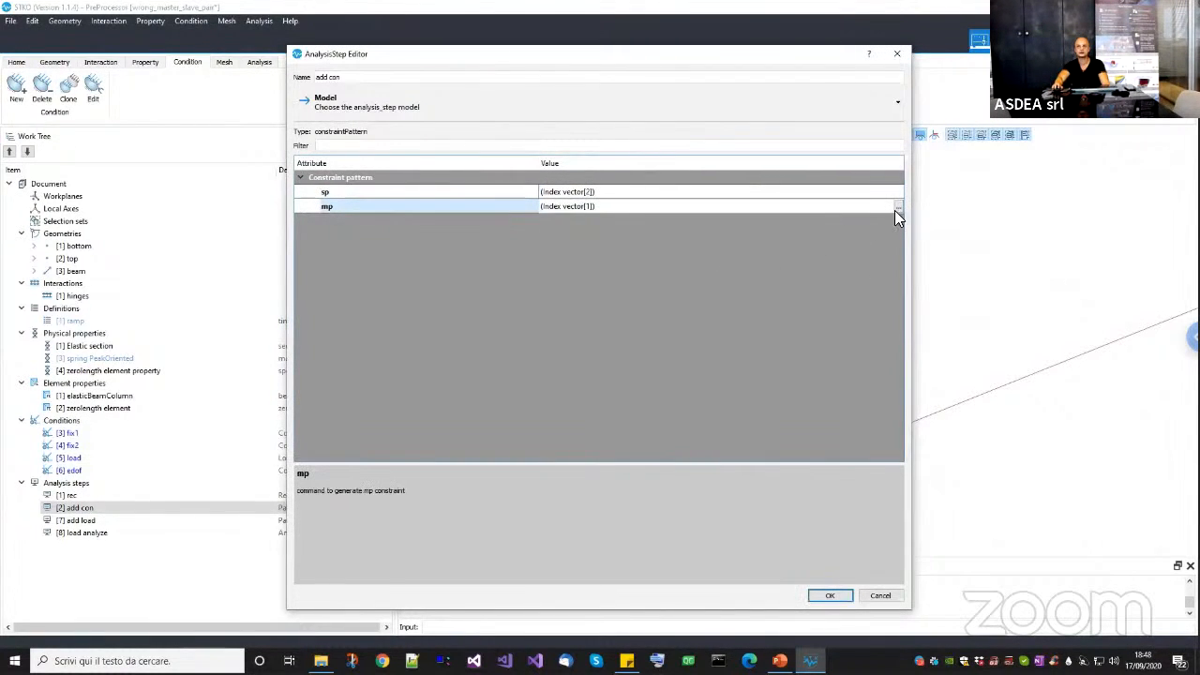
pyautogui.click(655, 405)
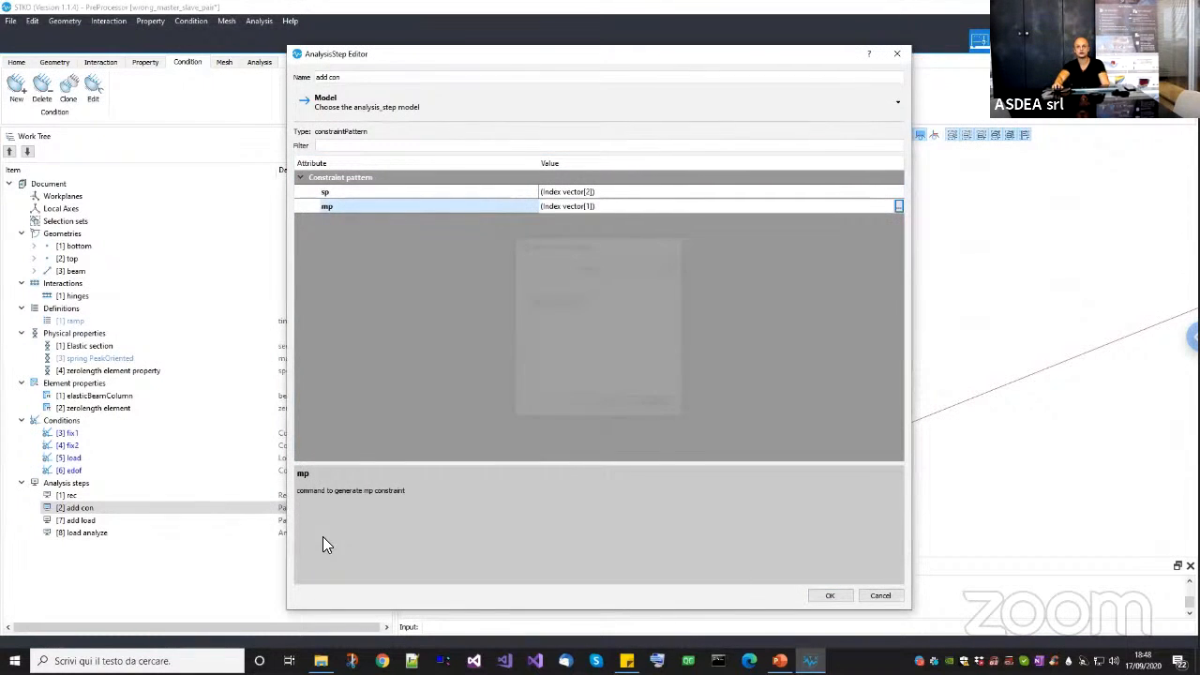
pyautogui.click(880, 595)
# Review the add load pattern settings and the constraint handler of the load analyze step.
pyautogui.rightClick(142, 525)
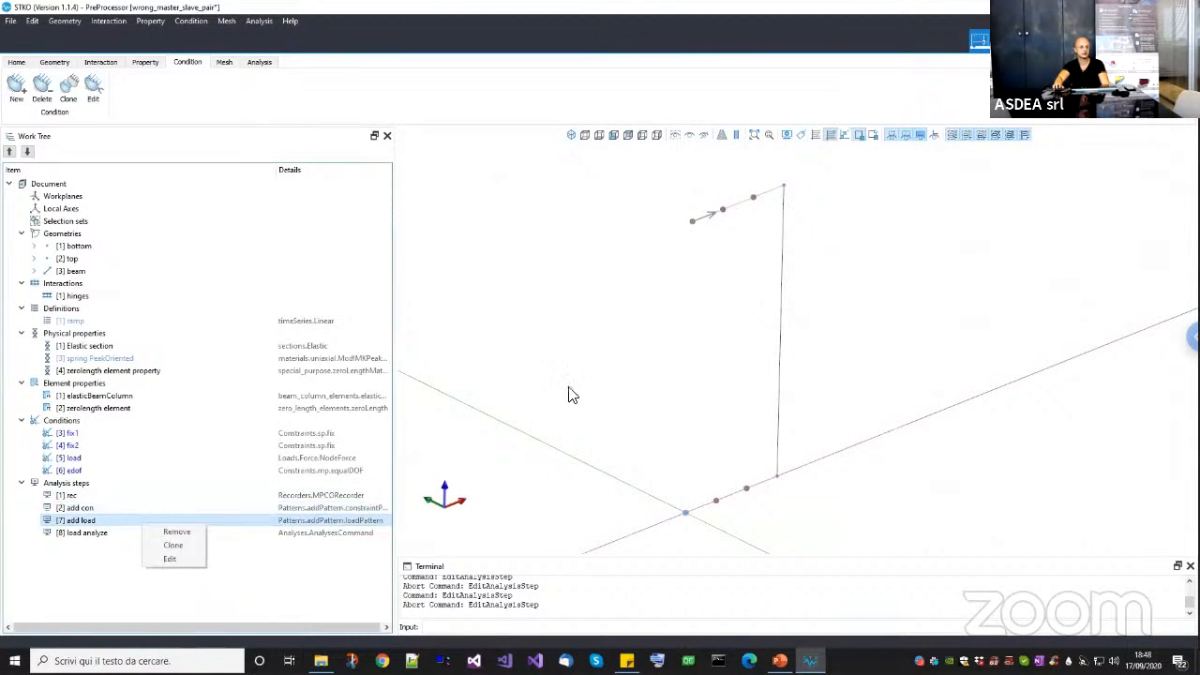
pyautogui.press('Return')
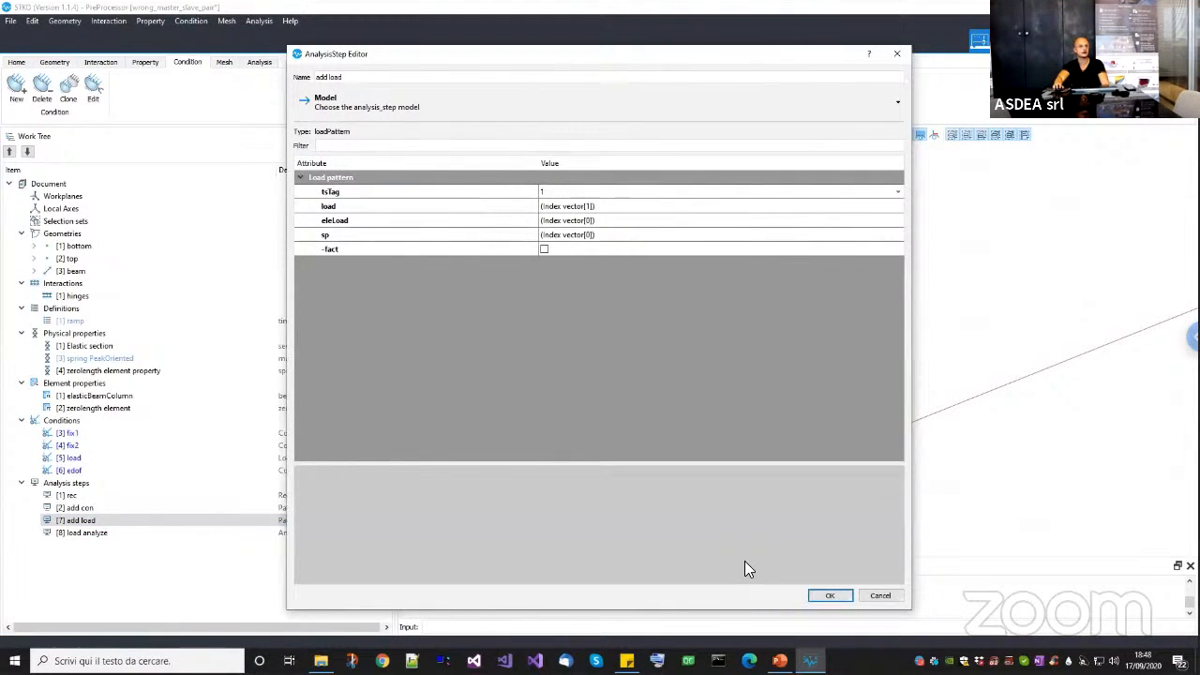
pyautogui.click(877, 598)
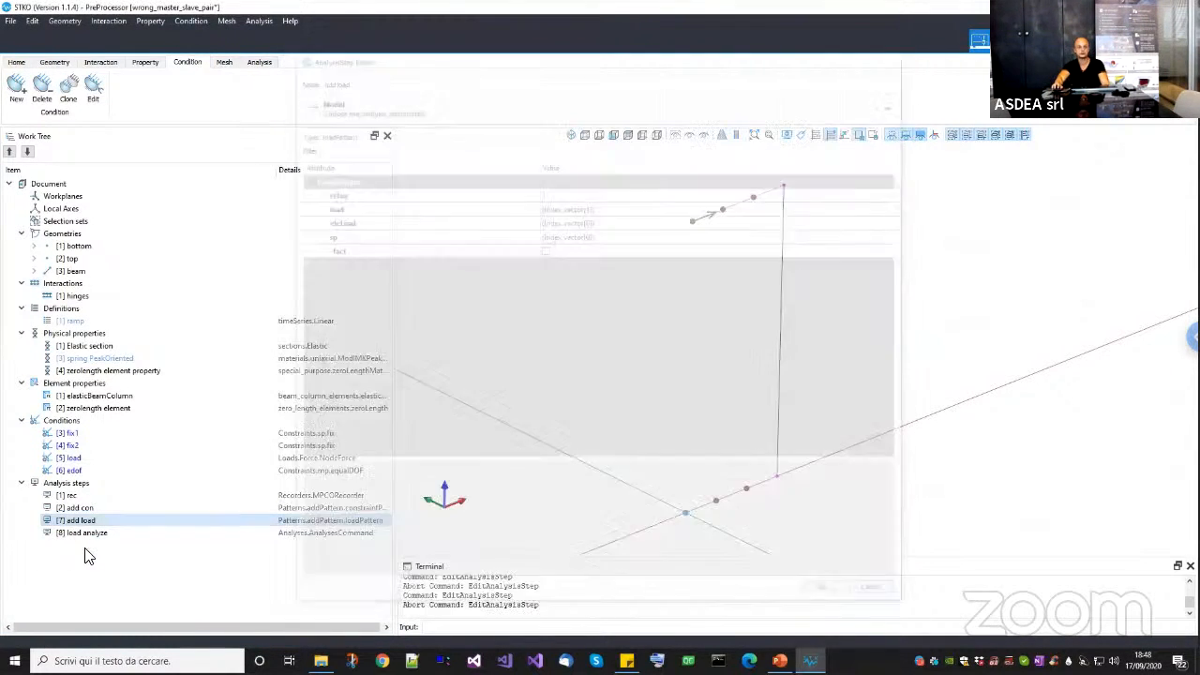
pyautogui.rightClick(79, 533)
pyautogui.click(106, 567)
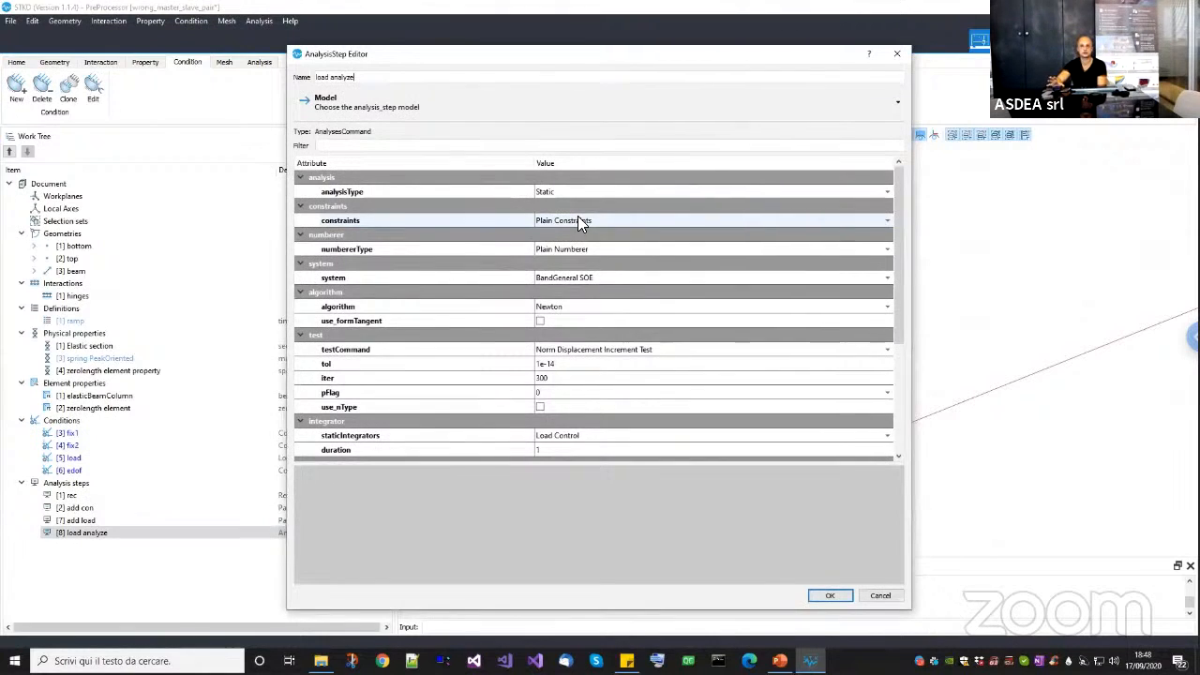
# Switch to the PowerPoint rules slide and point out the Plain handler's identity-matrix and homogeneous-constraint rules.
pyautogui.click(780, 660)
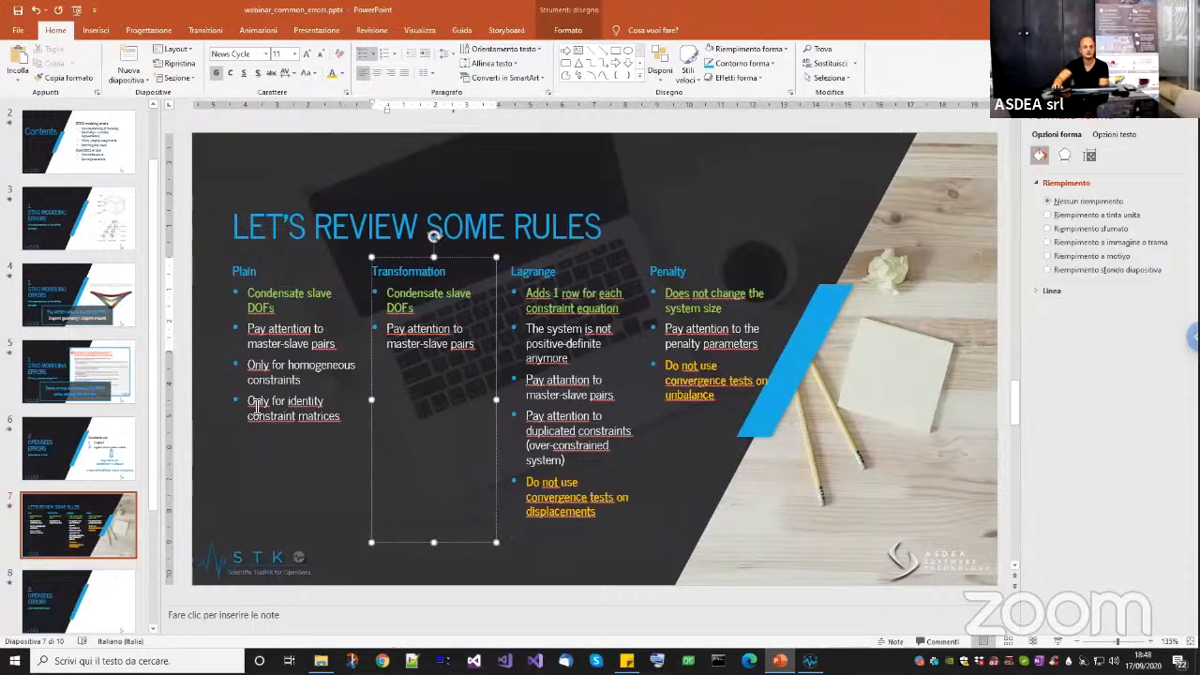
pyautogui.tripleClick(327, 415)
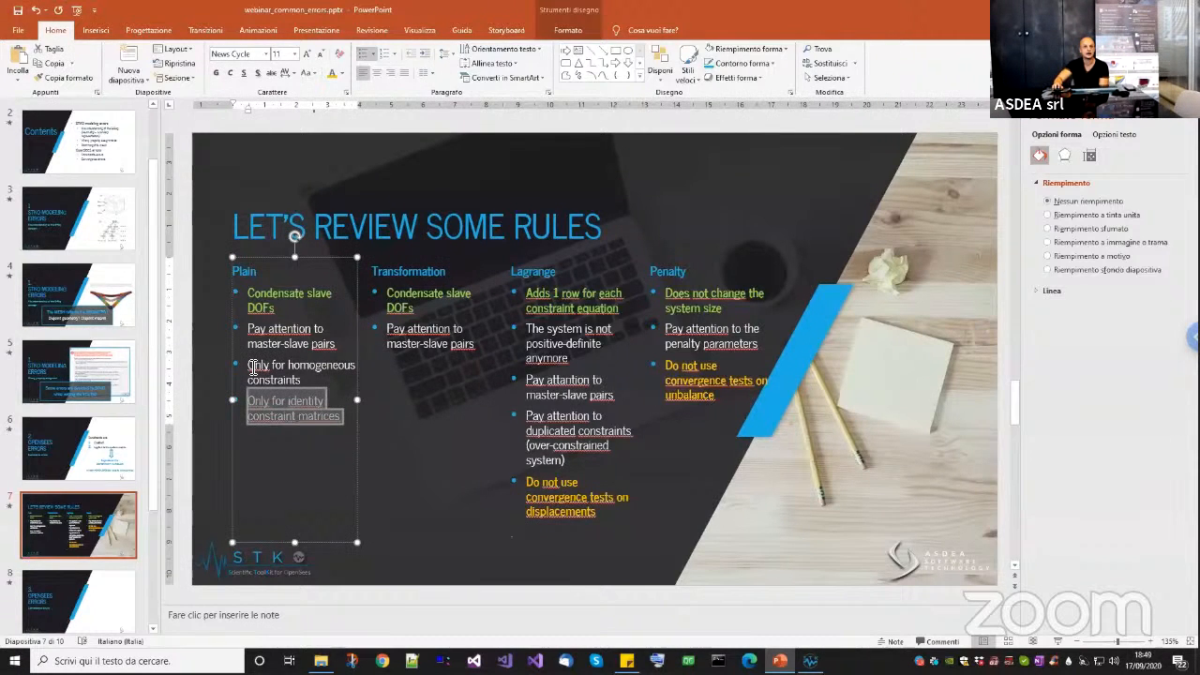
pyautogui.click(295, 379)
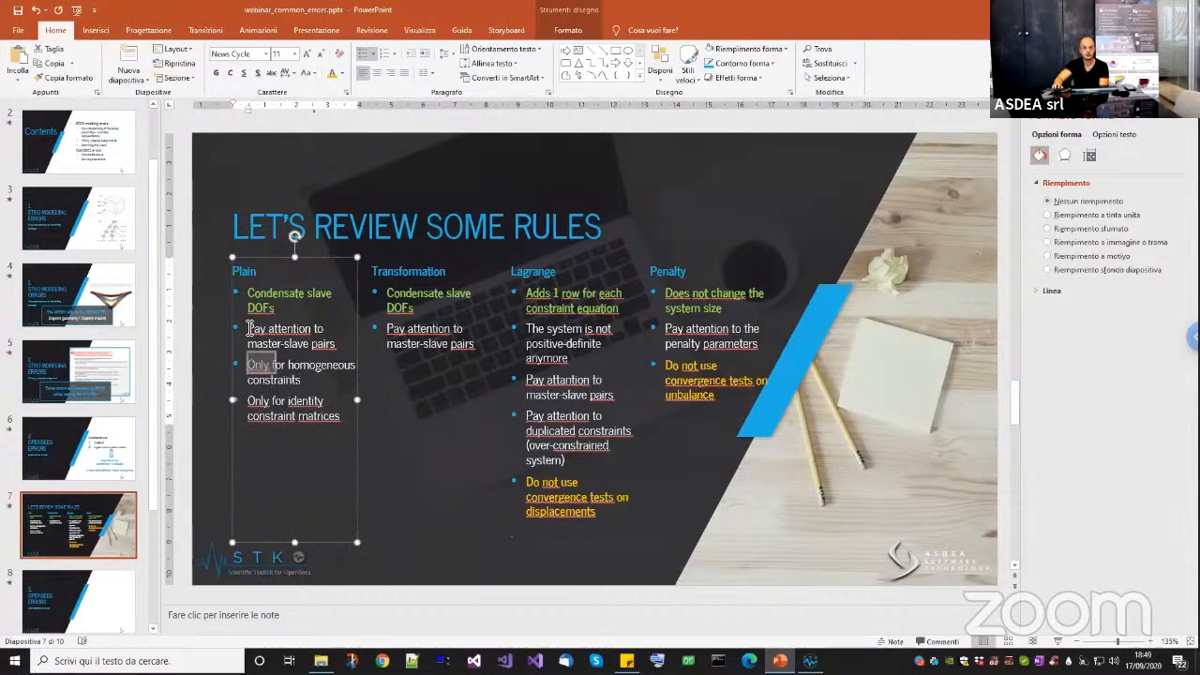
# Point out the Plain handler's rule about master-slave pairs on the rules slide.
pyautogui.tripleClick(266, 363)
pyautogui.click(321, 343)
pyautogui.tripleClick(320, 343)
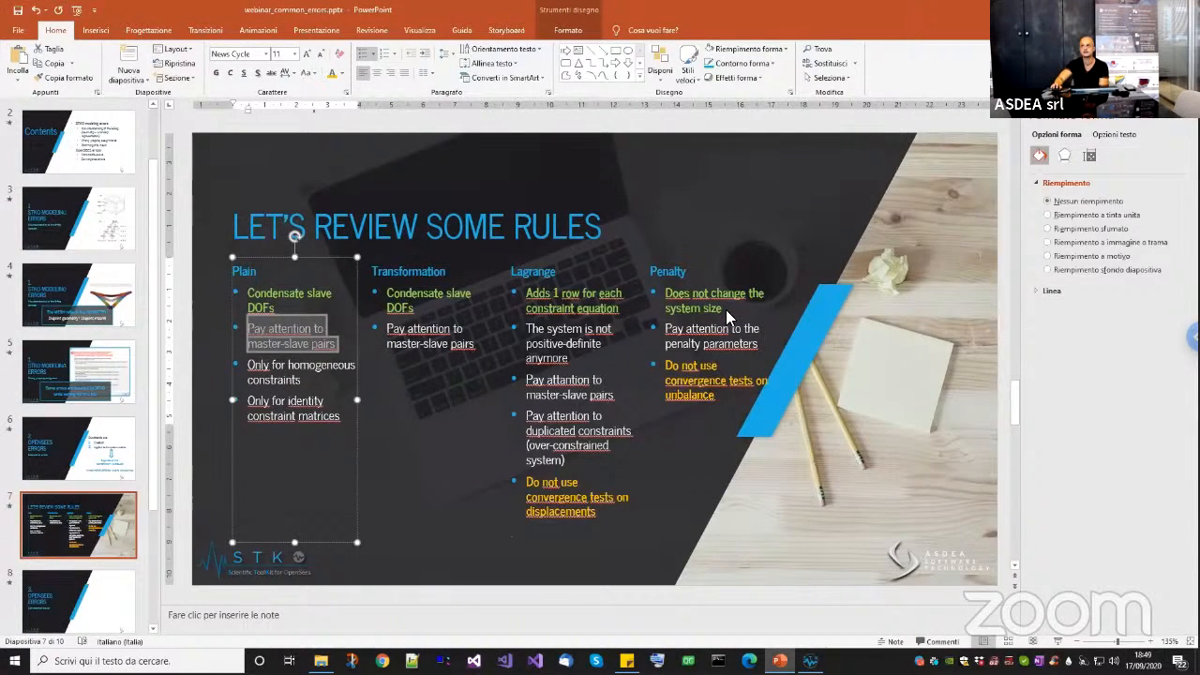
# Switch back to STKO and review the remaining test, integrator, adaptive time step and loadConst settings of the load analyze step.
pyautogui.hotkey('alt', 'Tab')
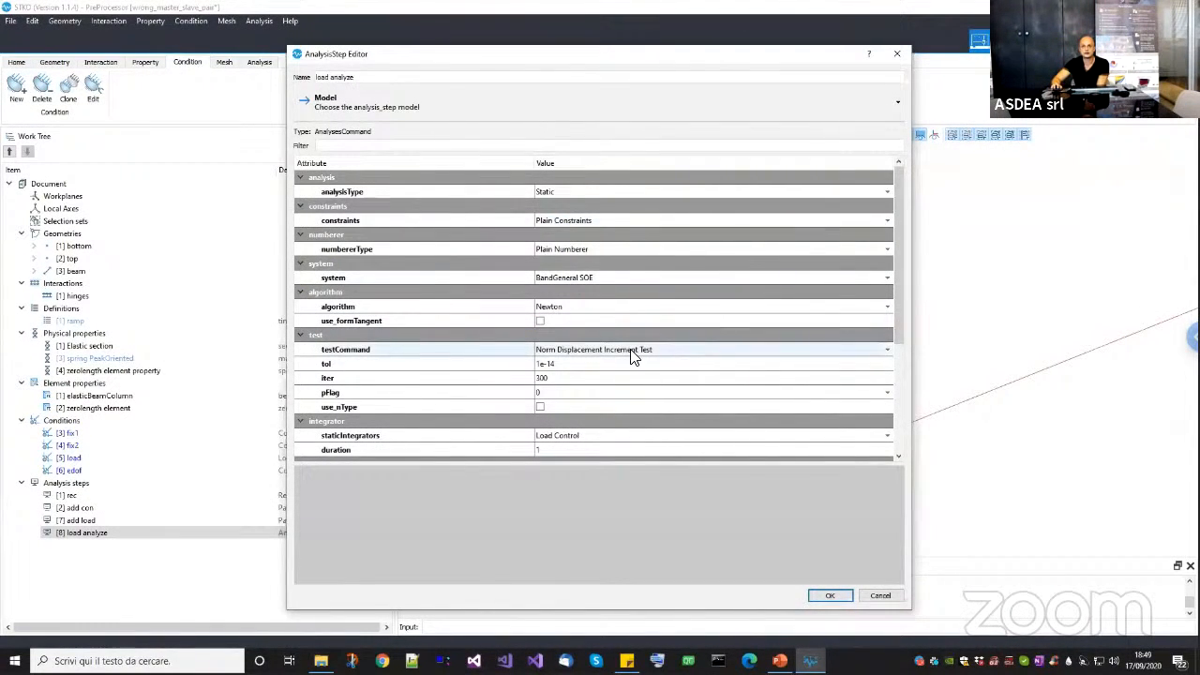
pyautogui.moveTo(900, 343); pyautogui.dragTo(755, 428)
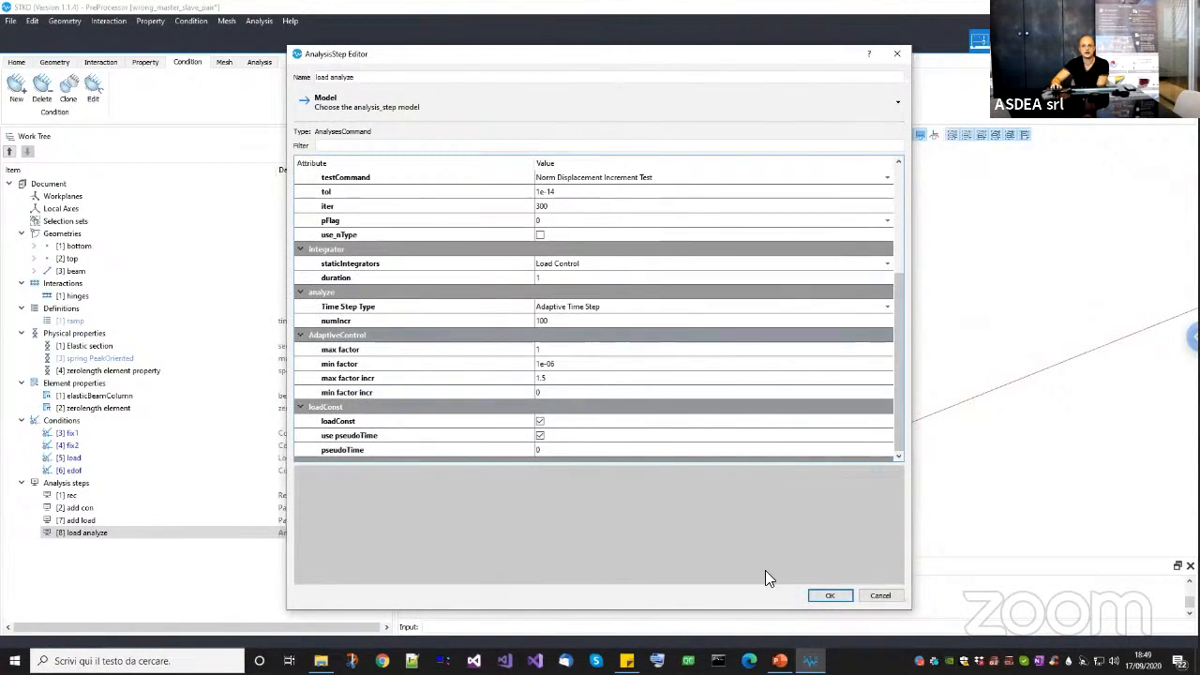
pyautogui.click(829, 596)
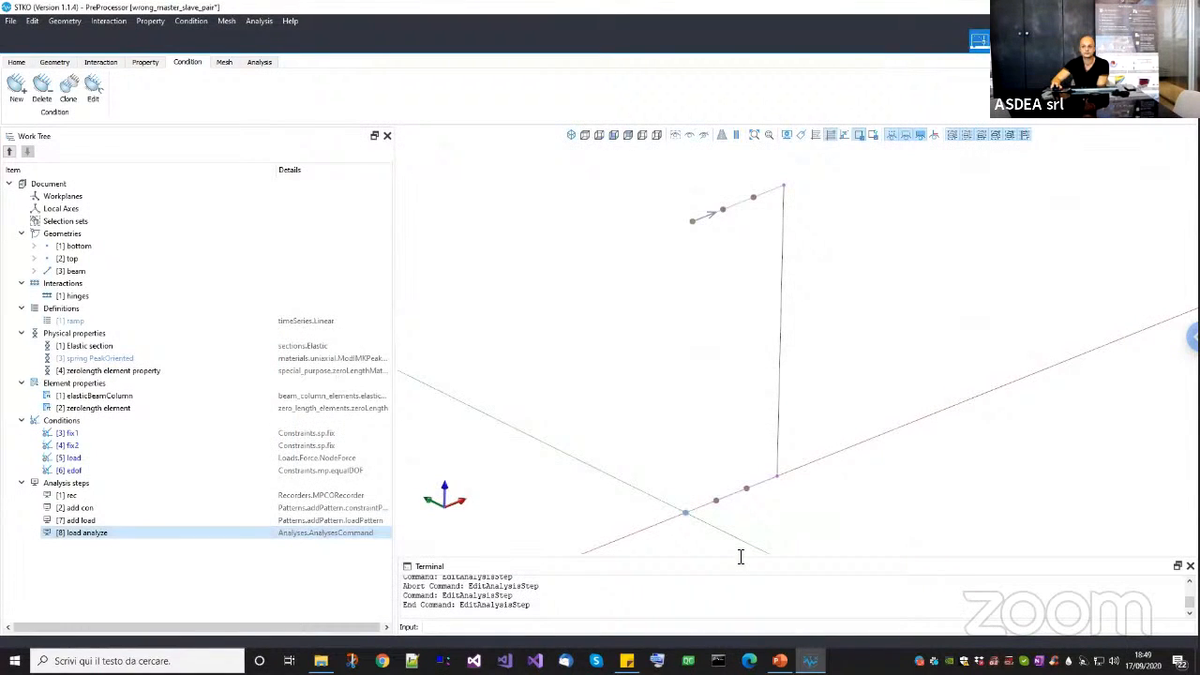
# Move the beam back along X so its lower end coincides with the bottom hinge point at the origin.
pyautogui.click(786, 348)
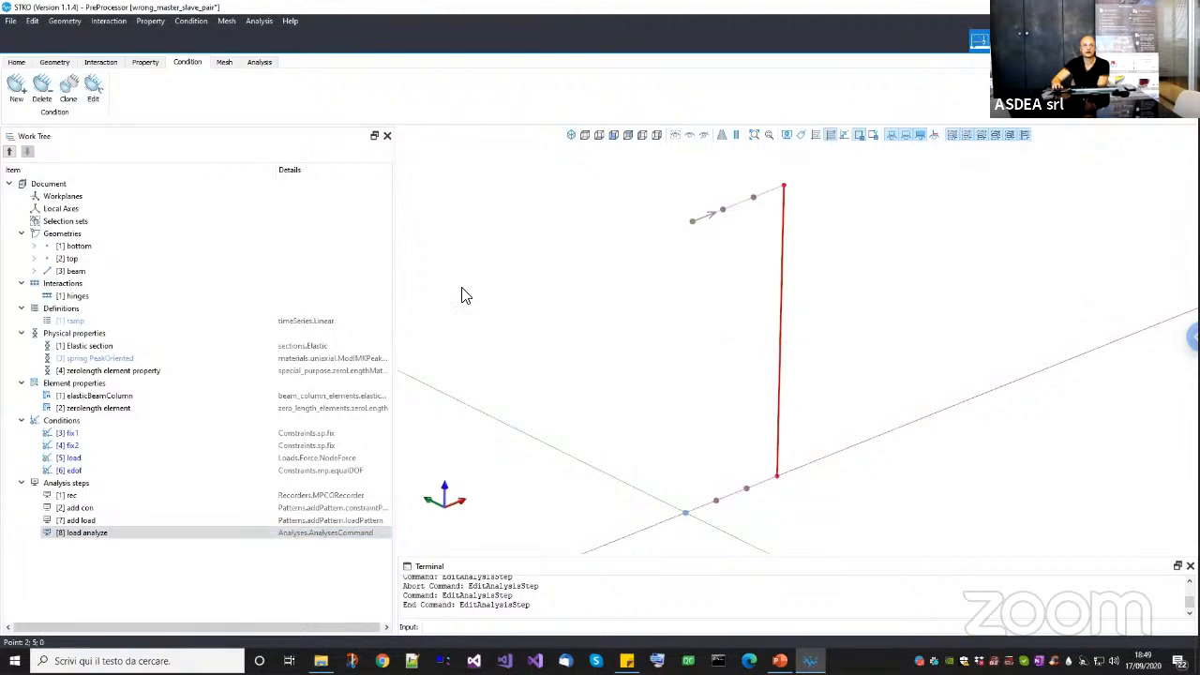
pyautogui.moveTo(654, 388); pyautogui.dragTo(661, 395, button='middle')
pyautogui.write('Move')
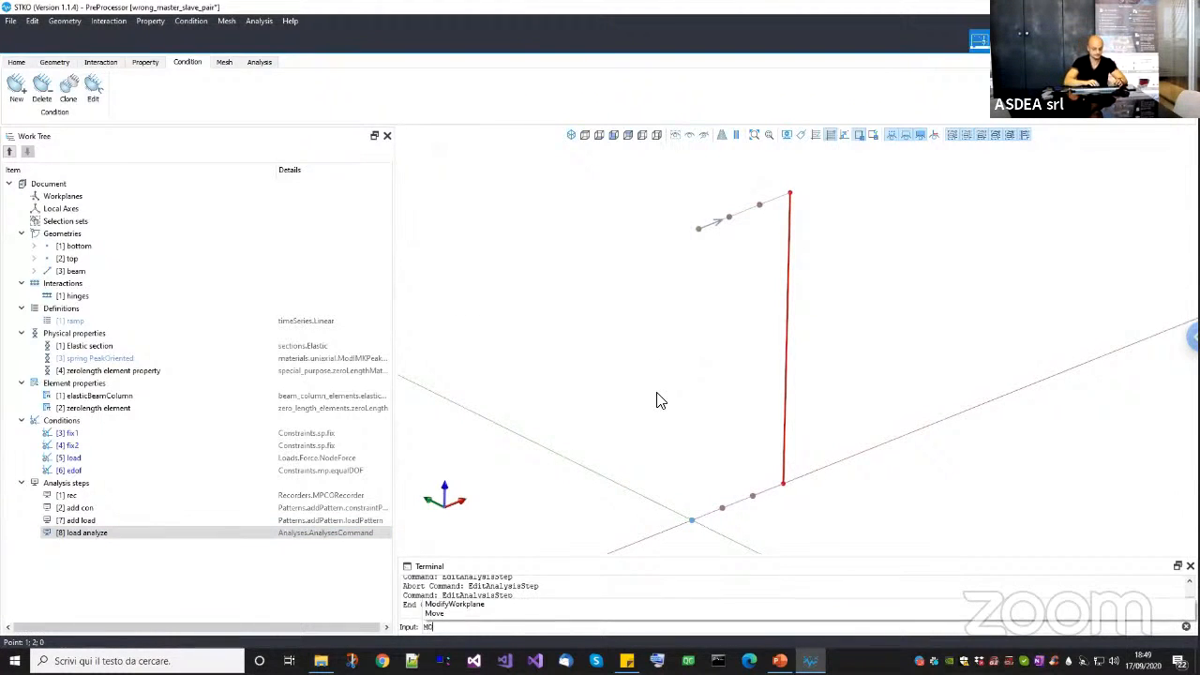
pyautogui.press('BackSpace')
pyautogui.press('BackSpace')
pyautogui.press('BackSpace')
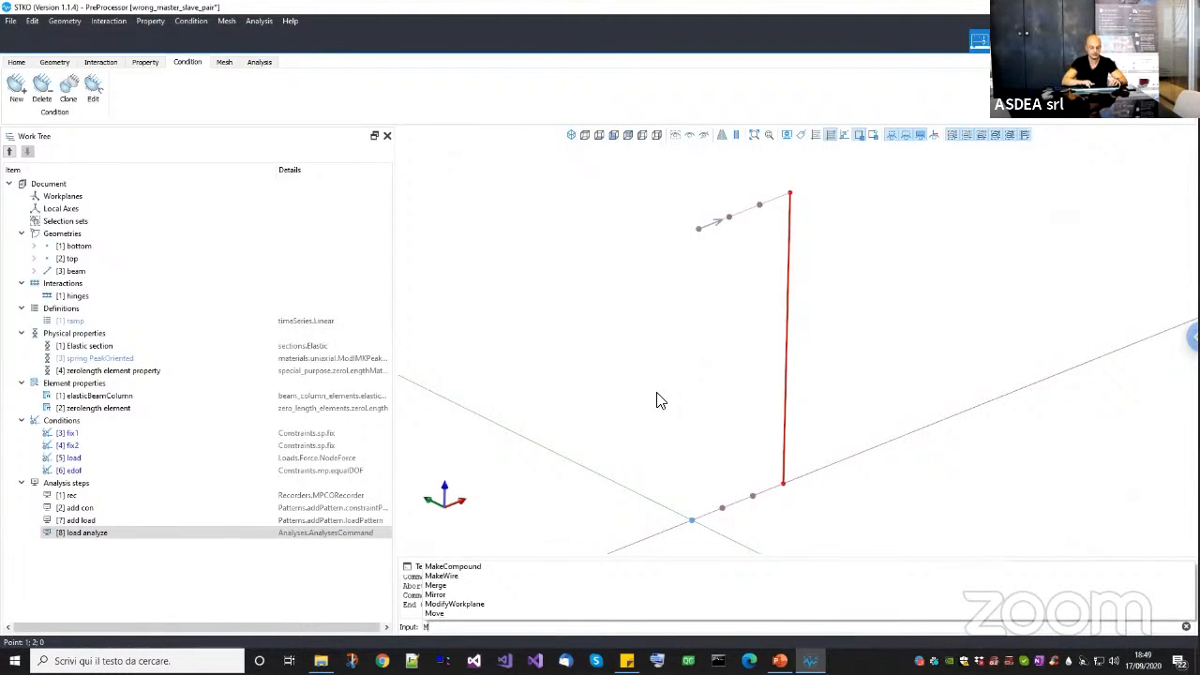
pyautogui.write('ove')
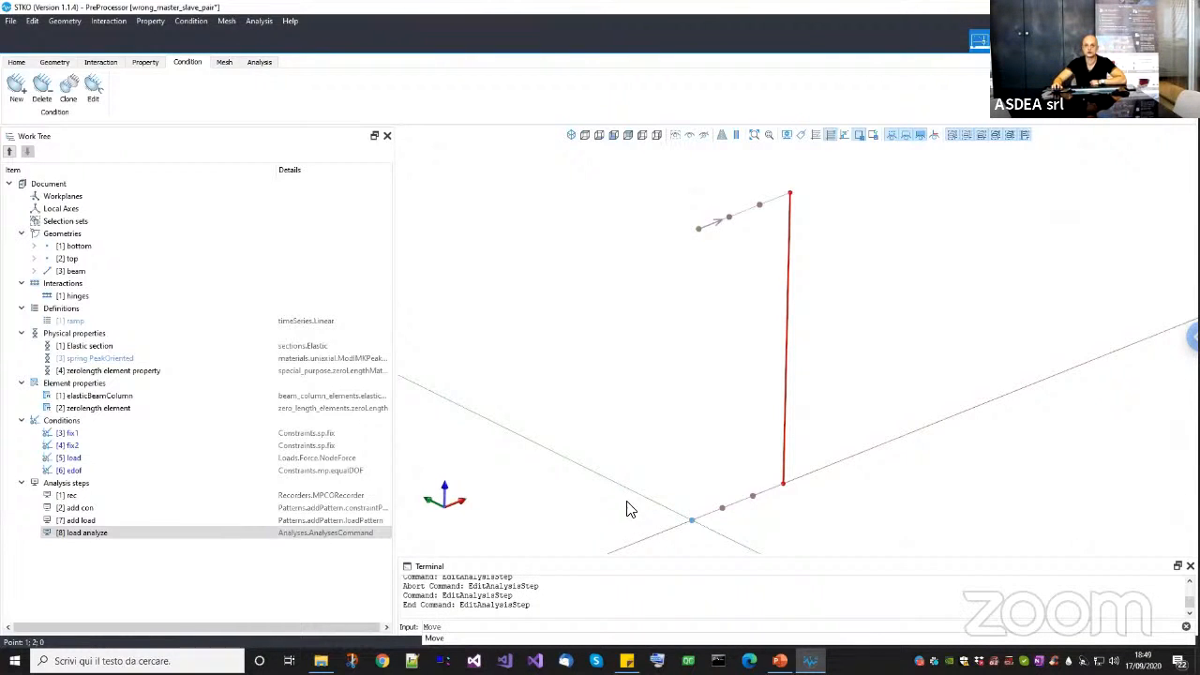
pyautogui.press('Return')
pyautogui.moveTo(803, 500); pyautogui.dragTo(801, 471, button='middle')
pyautogui.click(817, 468)
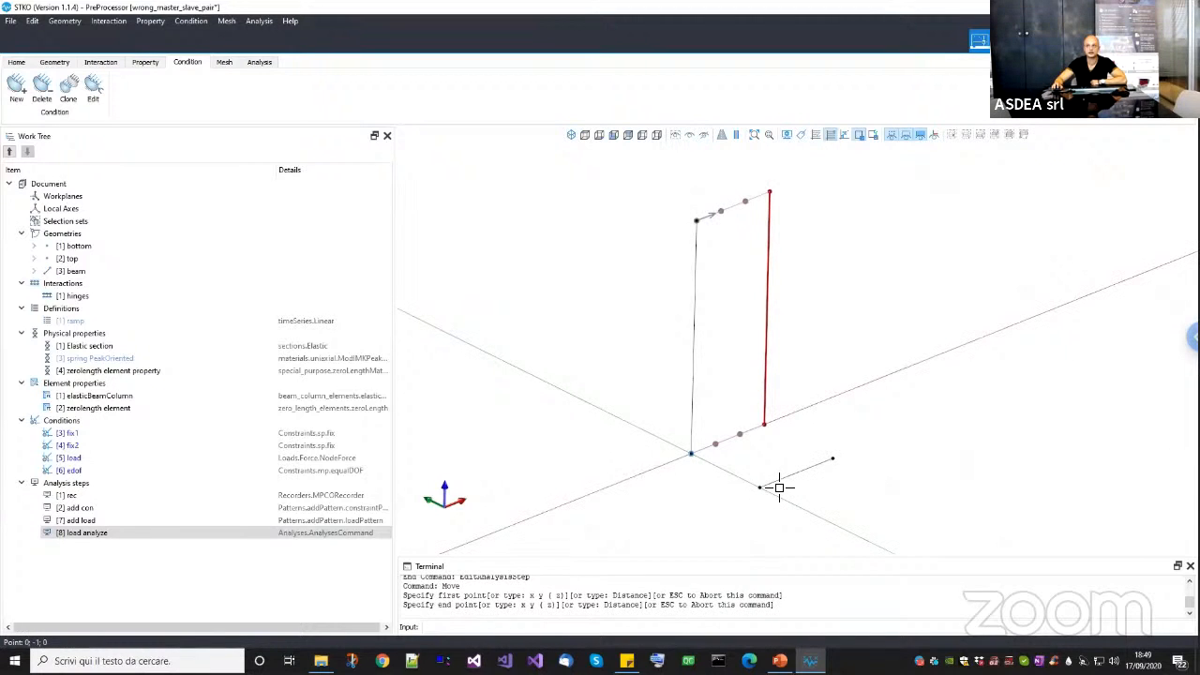
pyautogui.click(783, 484)
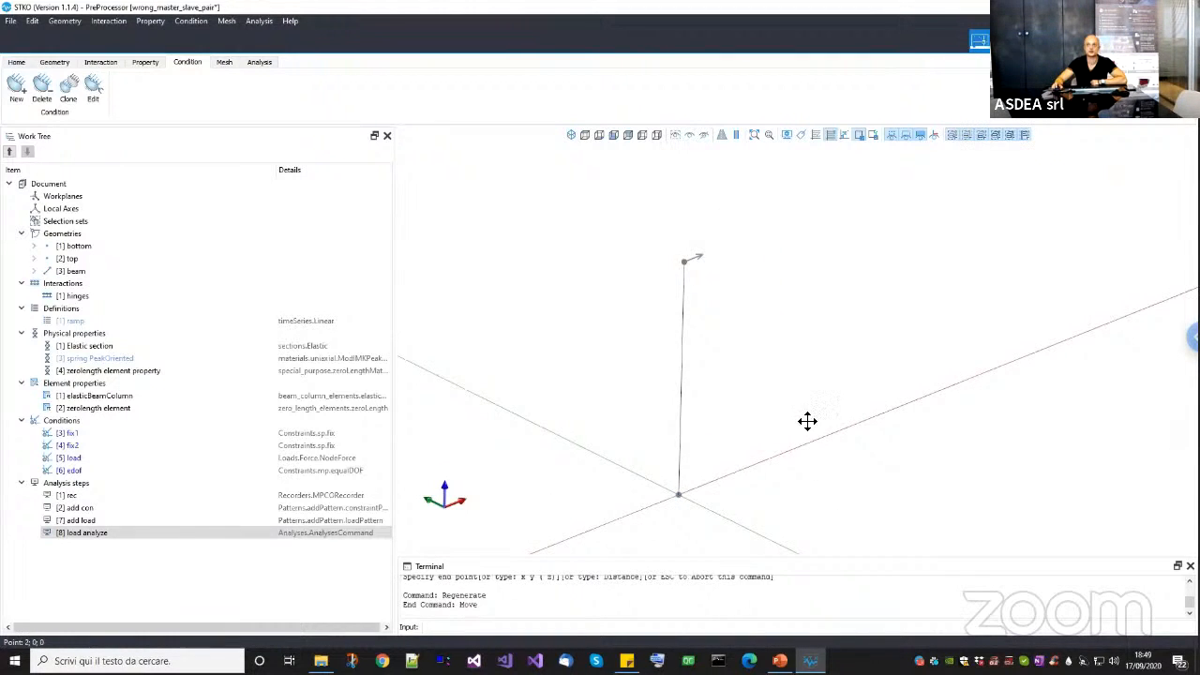
# Build the mesh and run the OpenSees analysis, using opensees_constraint_errors as the output folder.
pyautogui.click(227, 64)
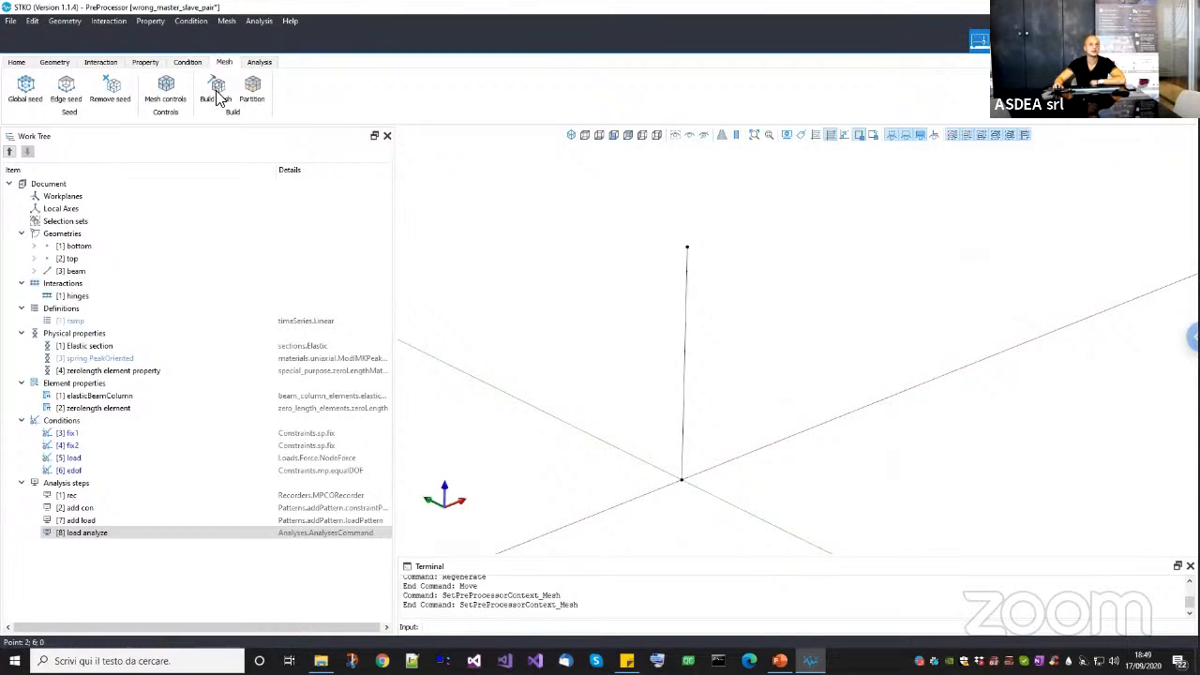
pyautogui.click(228, 92)
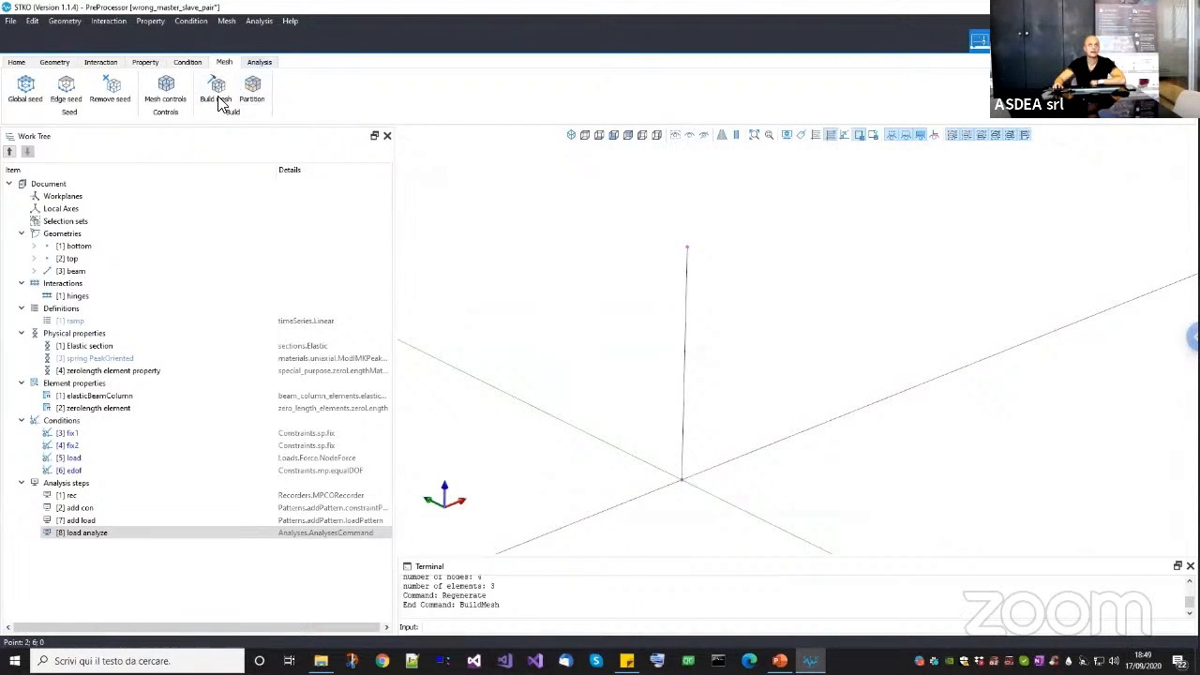
pyautogui.click(260, 63)
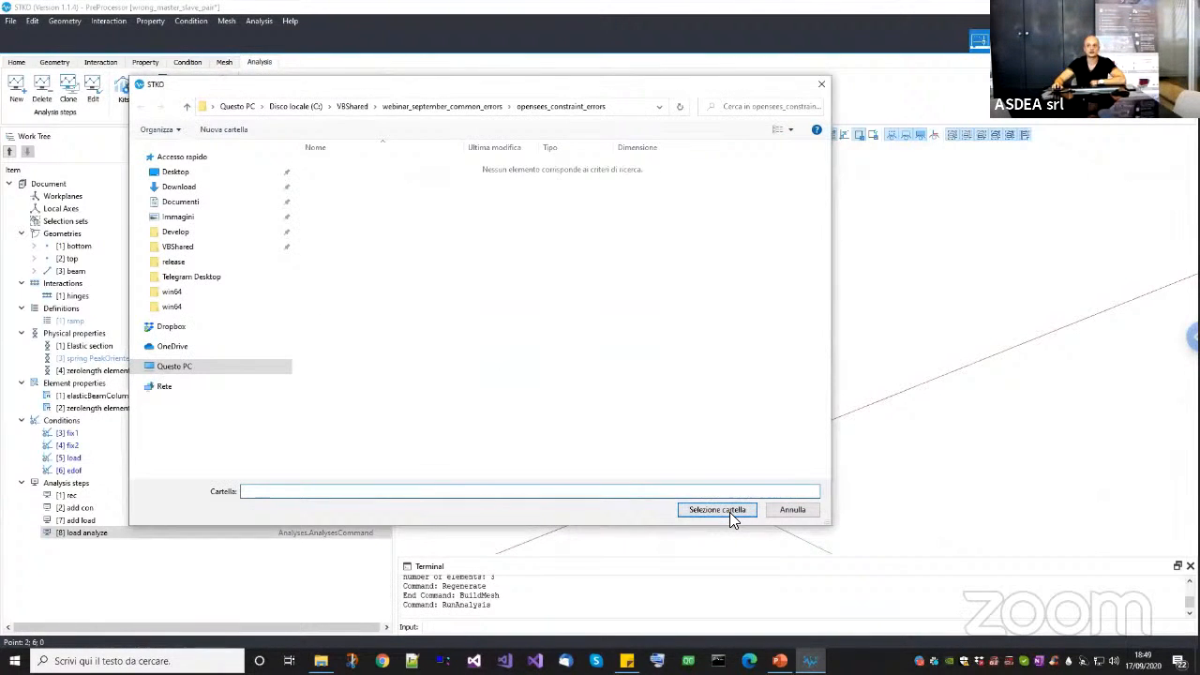
pyautogui.click(731, 515)
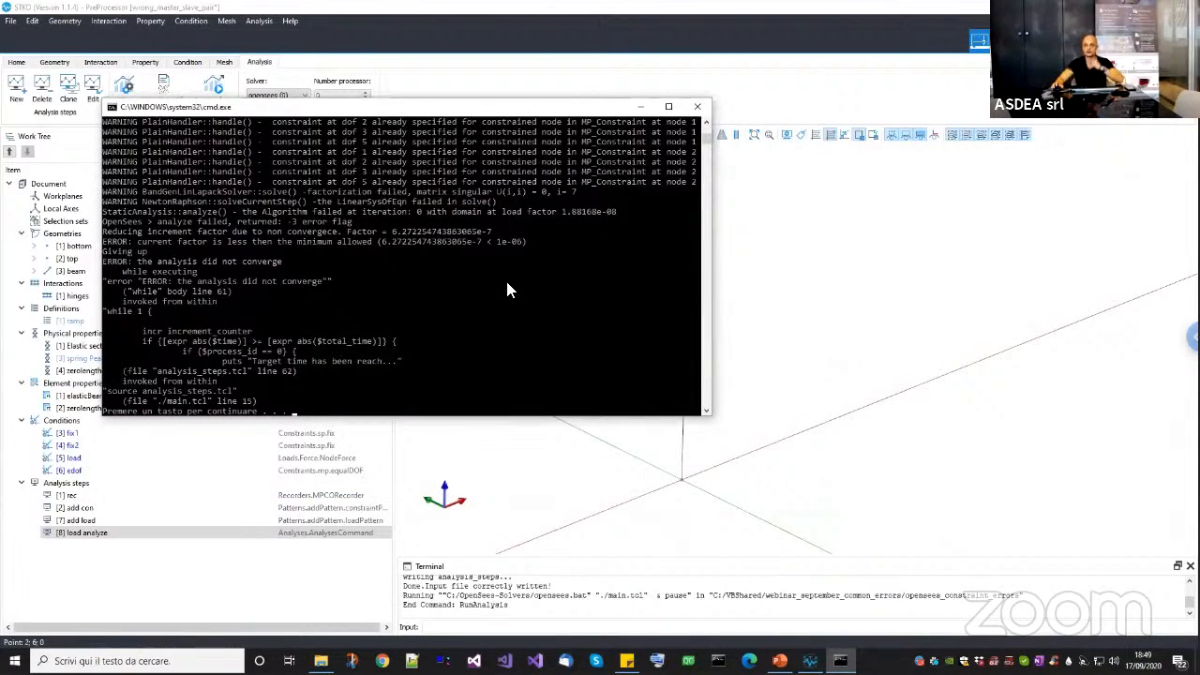
# Examine the solver console output back to the first increment, reading the PlainHandler warnings and solver errors.
pyautogui.scroll(3, 506, 290)
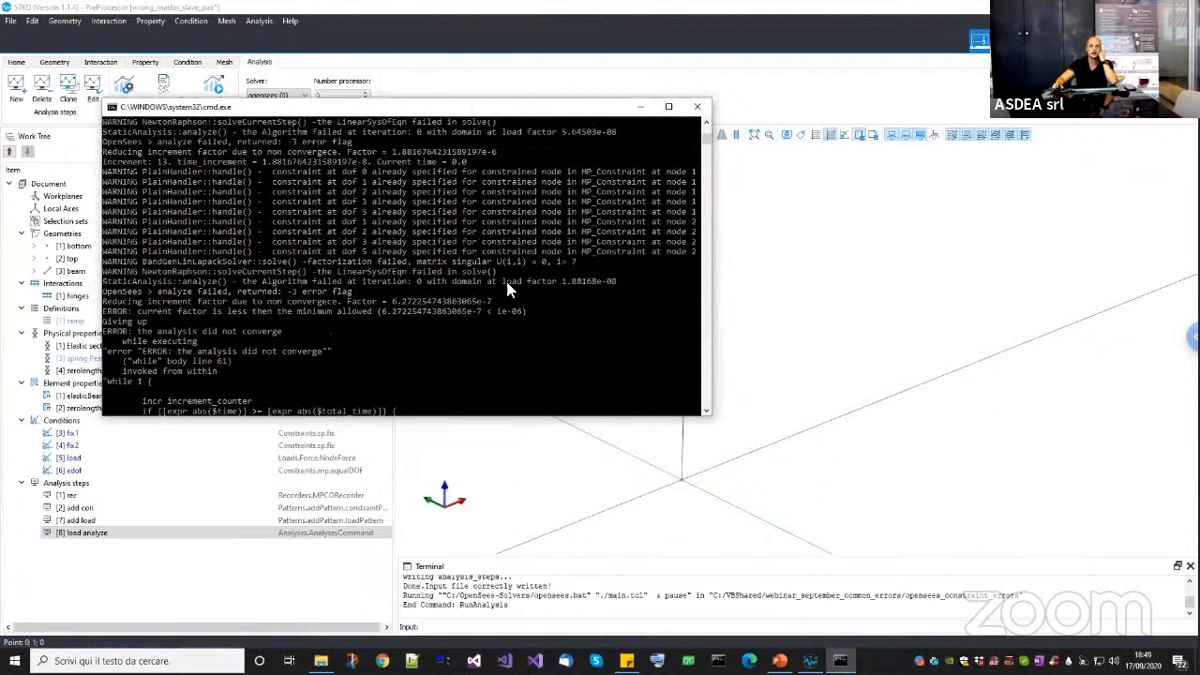
pyautogui.moveTo(517, 112); pyautogui.dragTo(741, 223)
pyautogui.scroll(3, 667, 365)
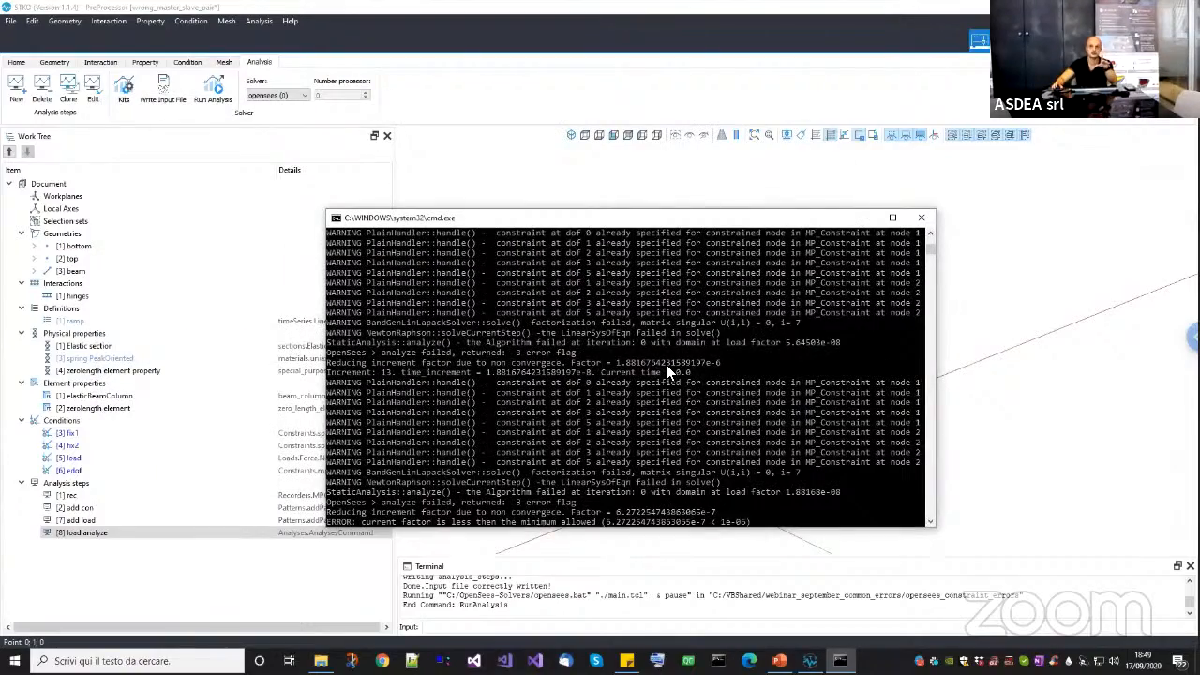
pyautogui.scroll(10, 666, 368)
pyautogui.scroll(4, 705, 375)
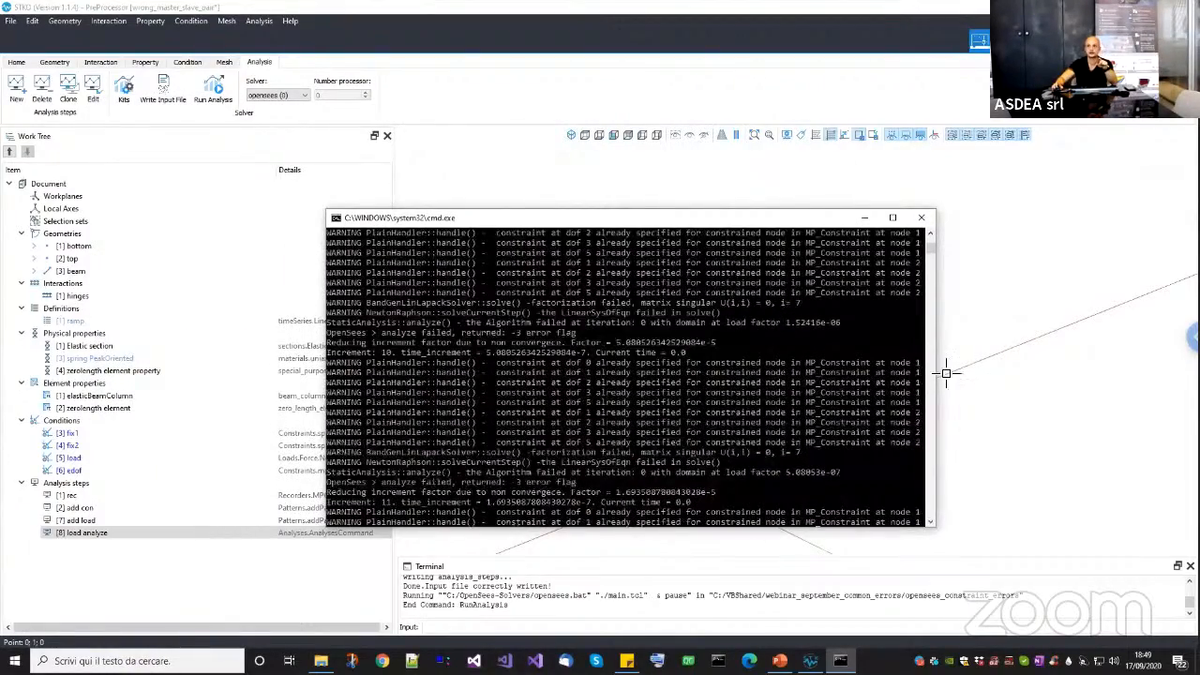
pyautogui.moveTo(938, 375); pyautogui.dragTo(1080, 375)
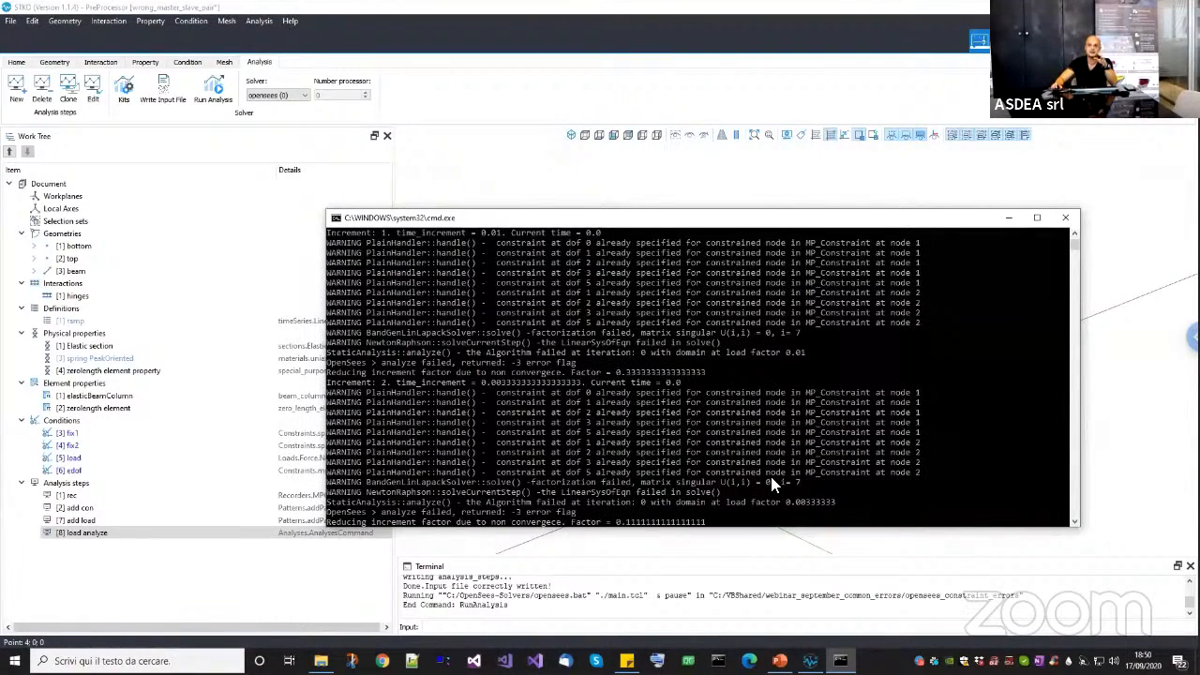
pyautogui.scroll(4, 688, 411)
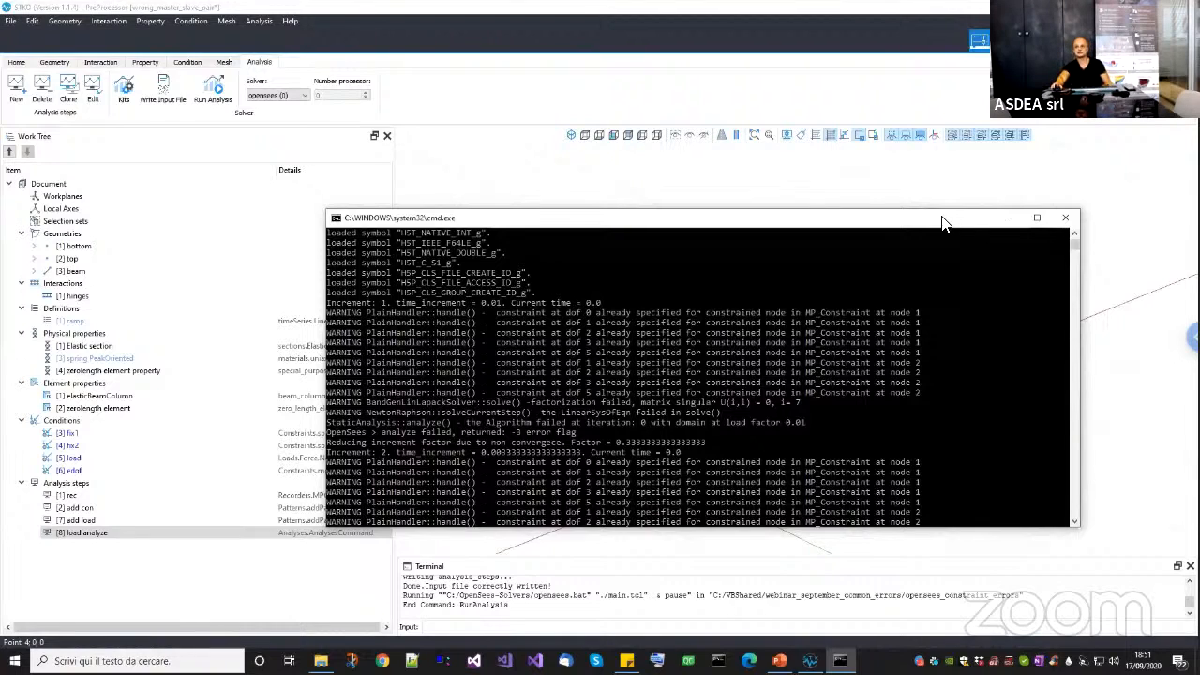
# Bring the model into view and move the beam one unit along X to separate it from the hinge points.
pyautogui.moveTo(946, 221); pyautogui.dragTo(692, 122)
pyautogui.click(672, 465)
pyautogui.scroll(-3, 671, 479)
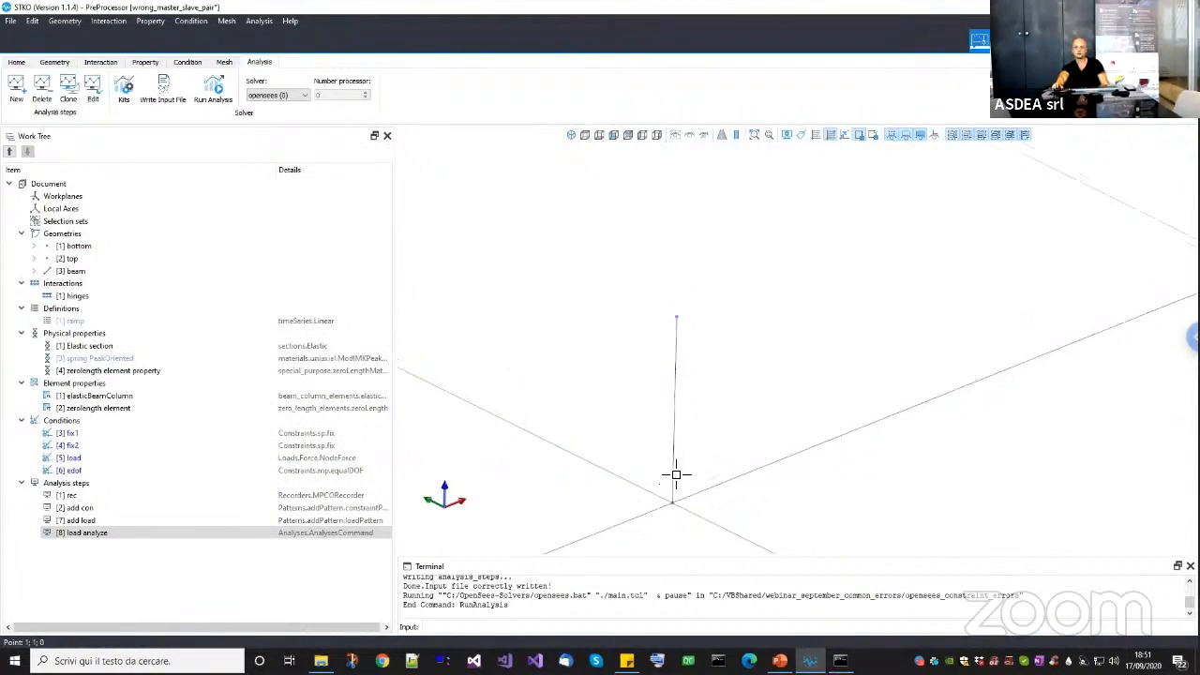
pyautogui.click(673, 476)
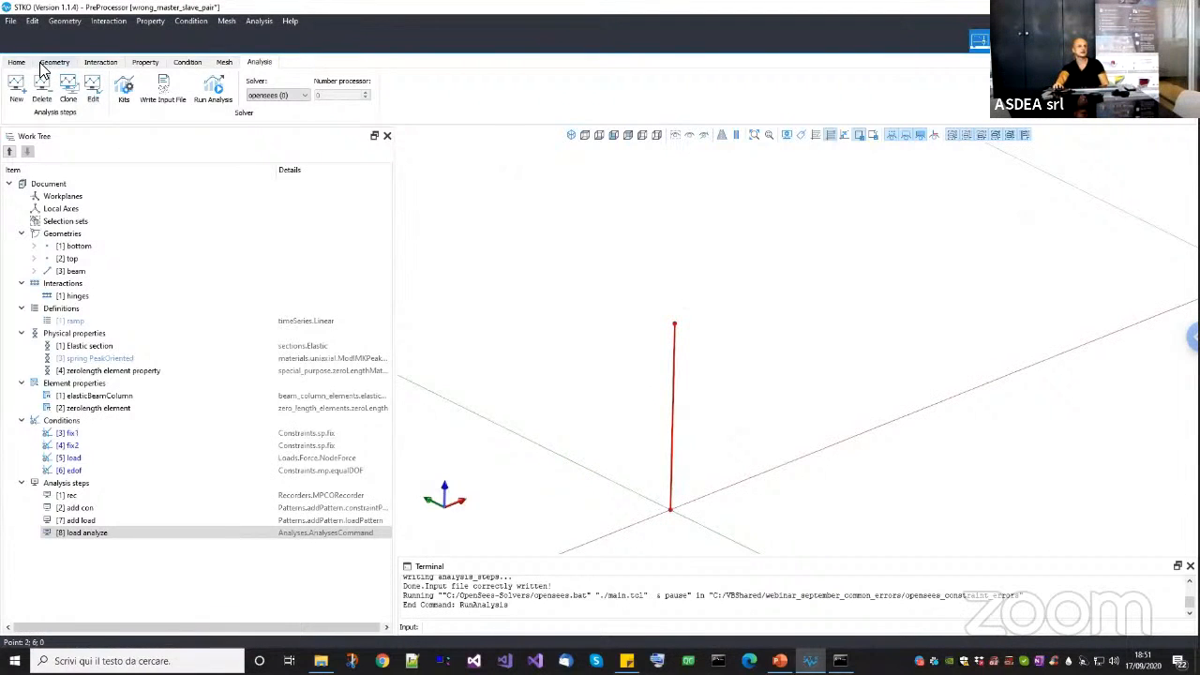
pyautogui.click(102, 94)
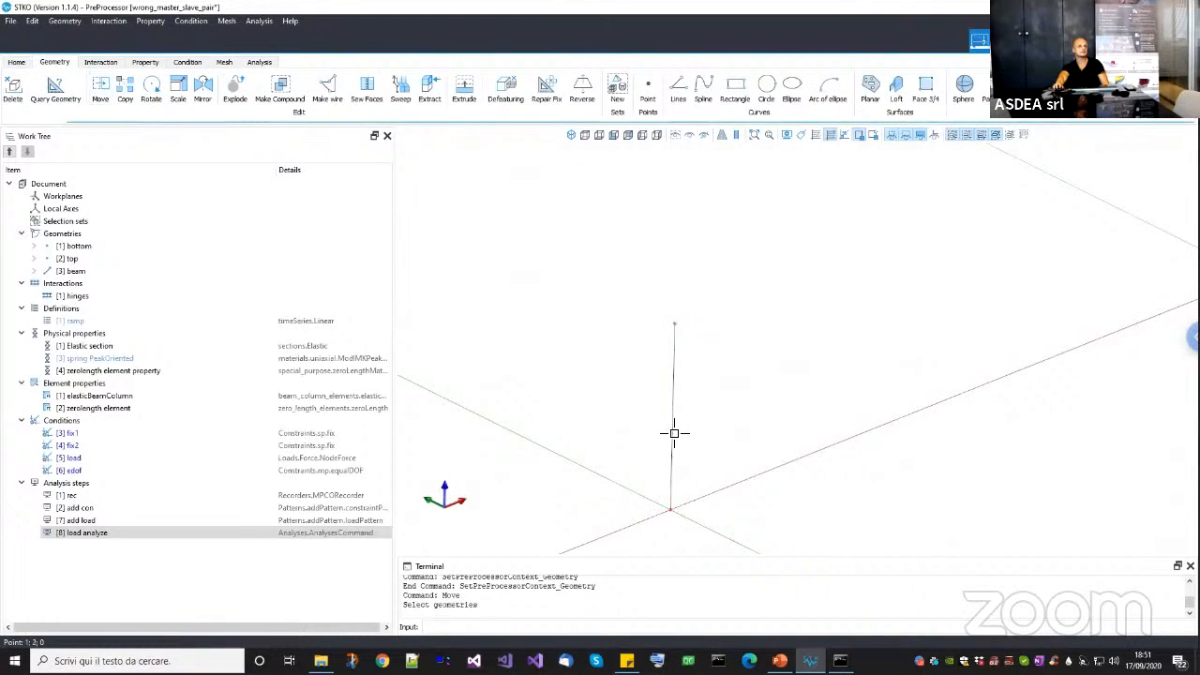
pyautogui.scroll(-2, 697, 497)
pyautogui.rightClick(696, 497)
pyautogui.click(697, 497)
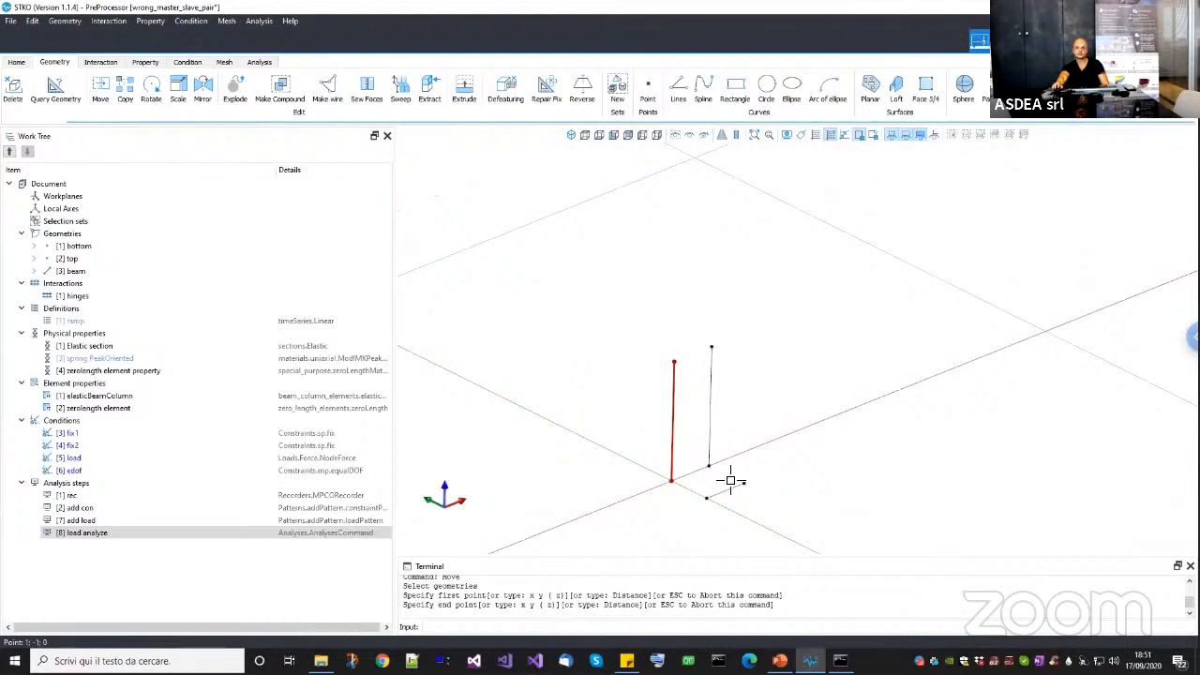
pyautogui.click(729, 482)
pyautogui.scroll(3, 707, 466)
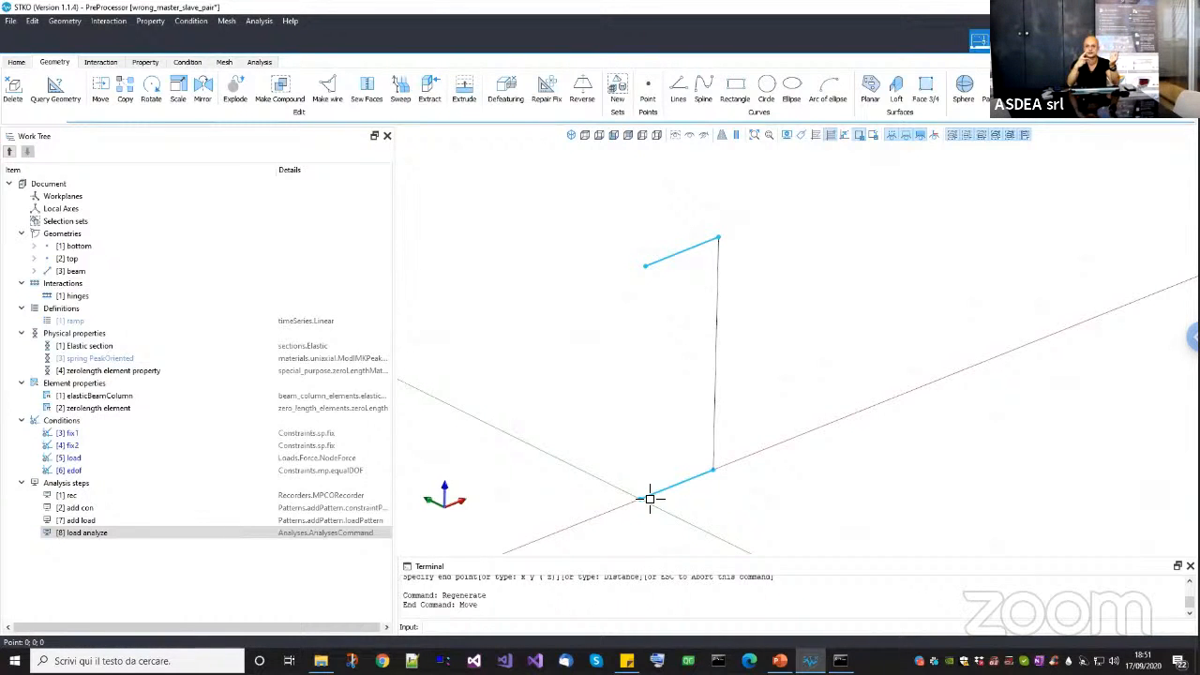
# Close the solver console and set the load analyze step's constraints to Transformation Method.
pyautogui.click(840, 661)
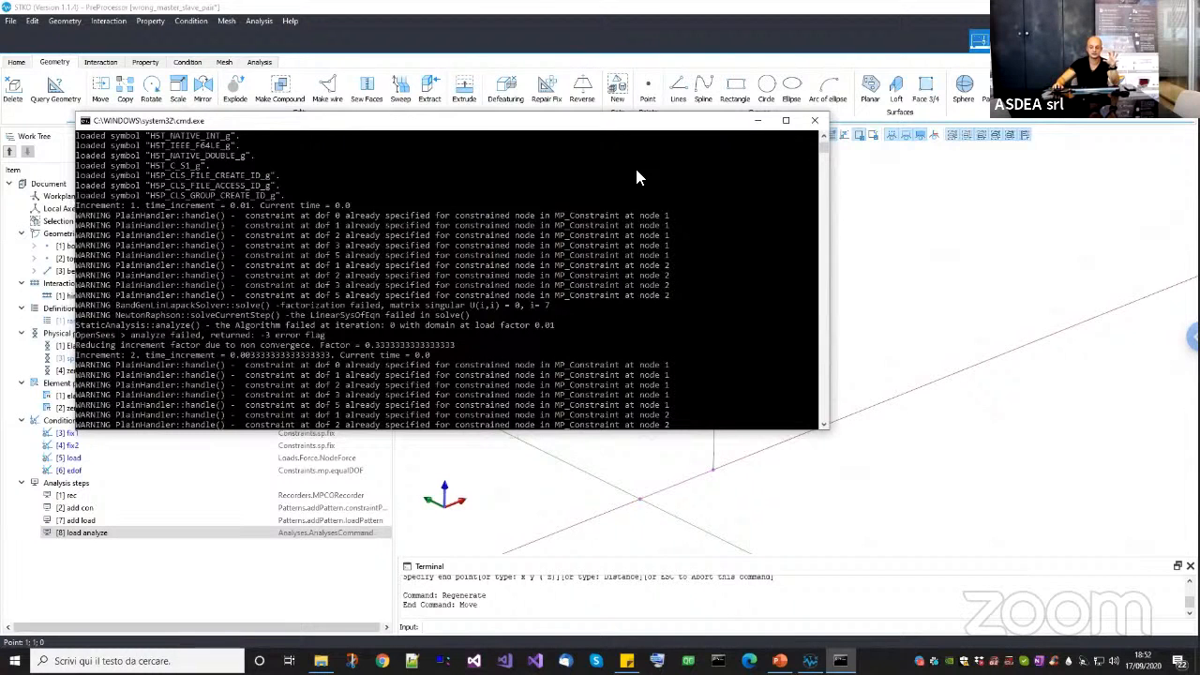
pyautogui.click(814, 120)
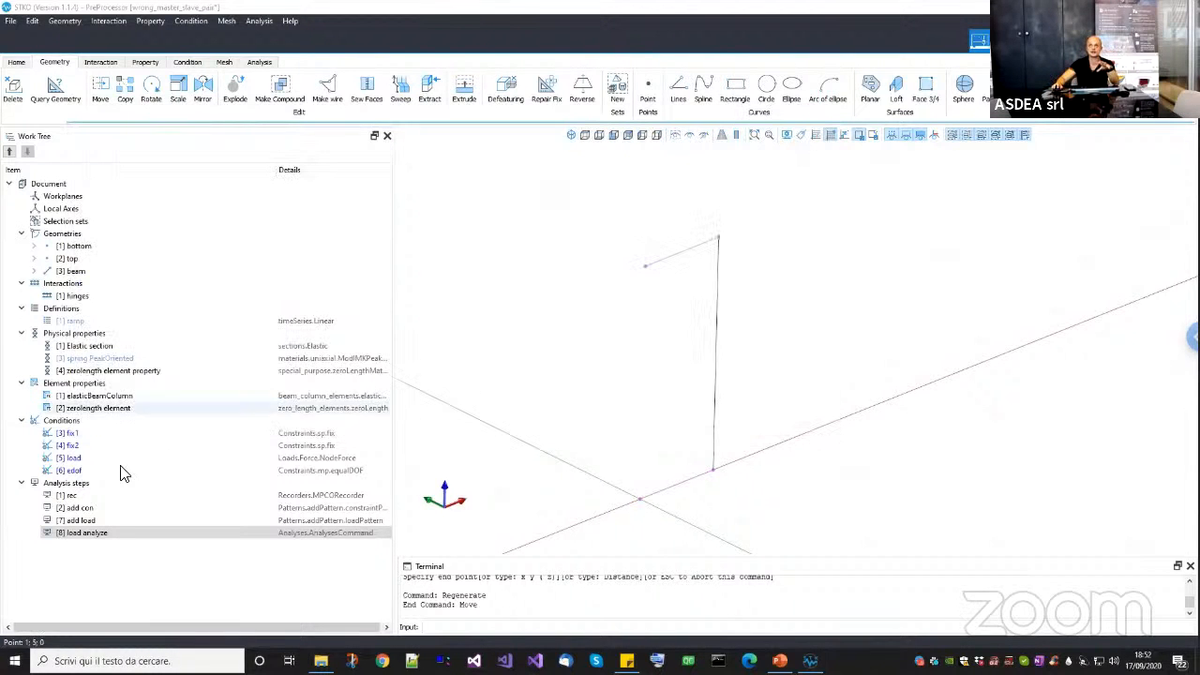
pyautogui.rightClick(103, 541)
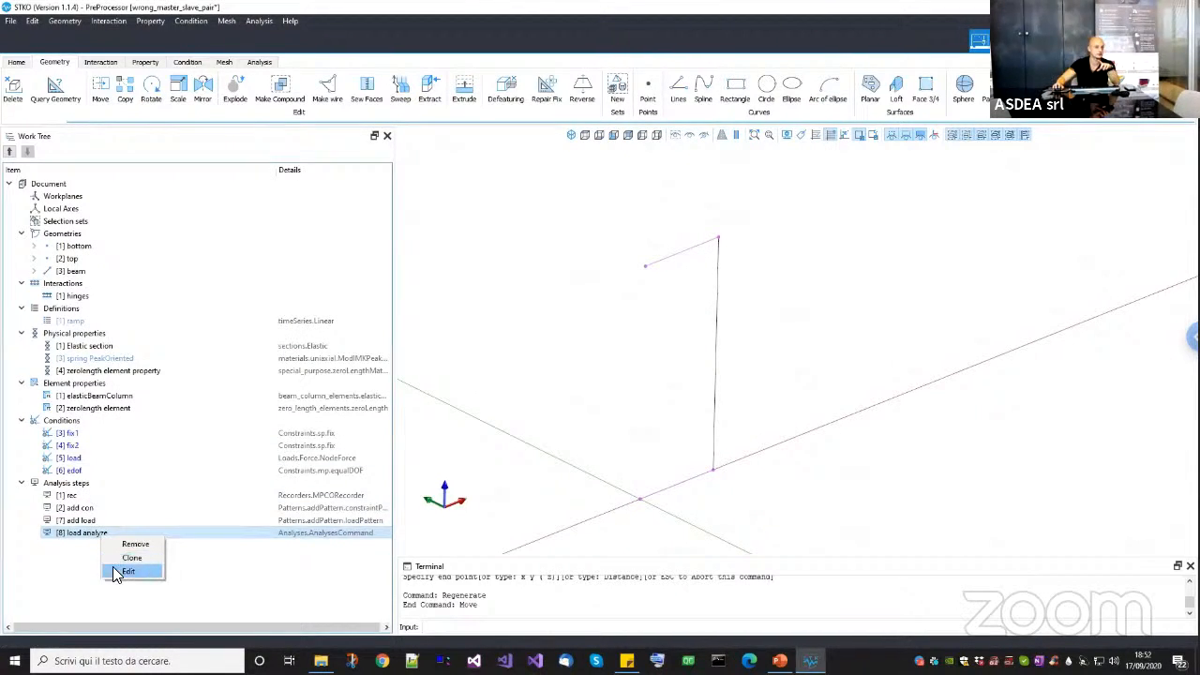
pyautogui.click(123, 571)
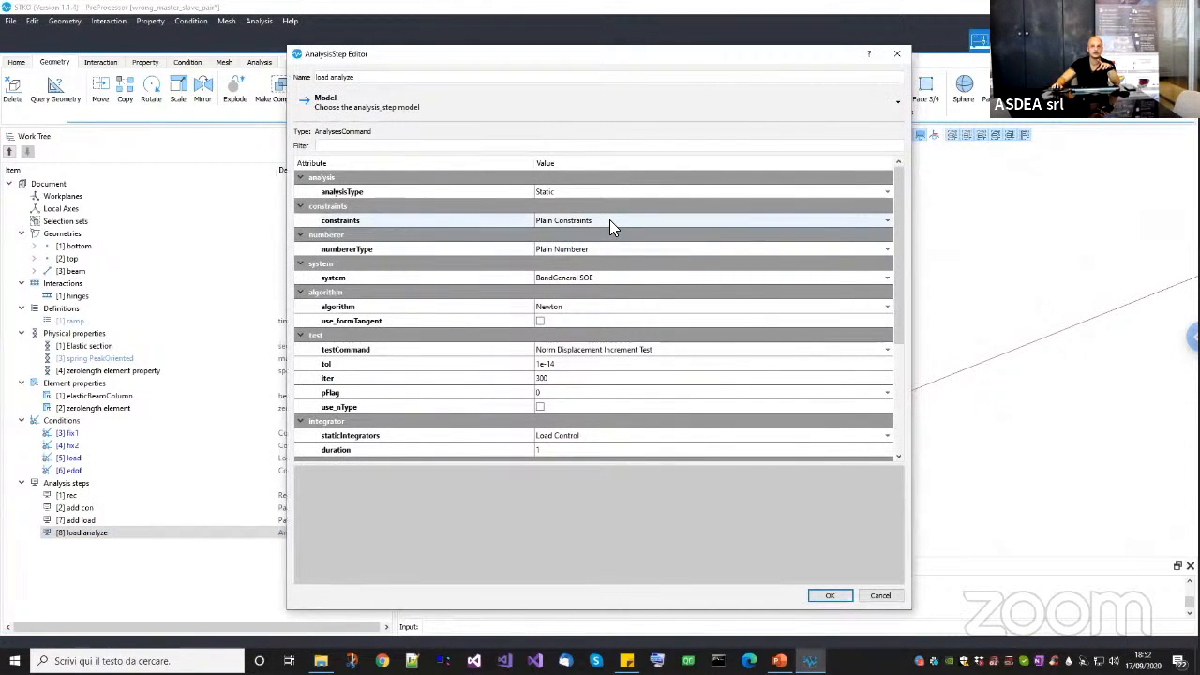
pyautogui.click(609, 220)
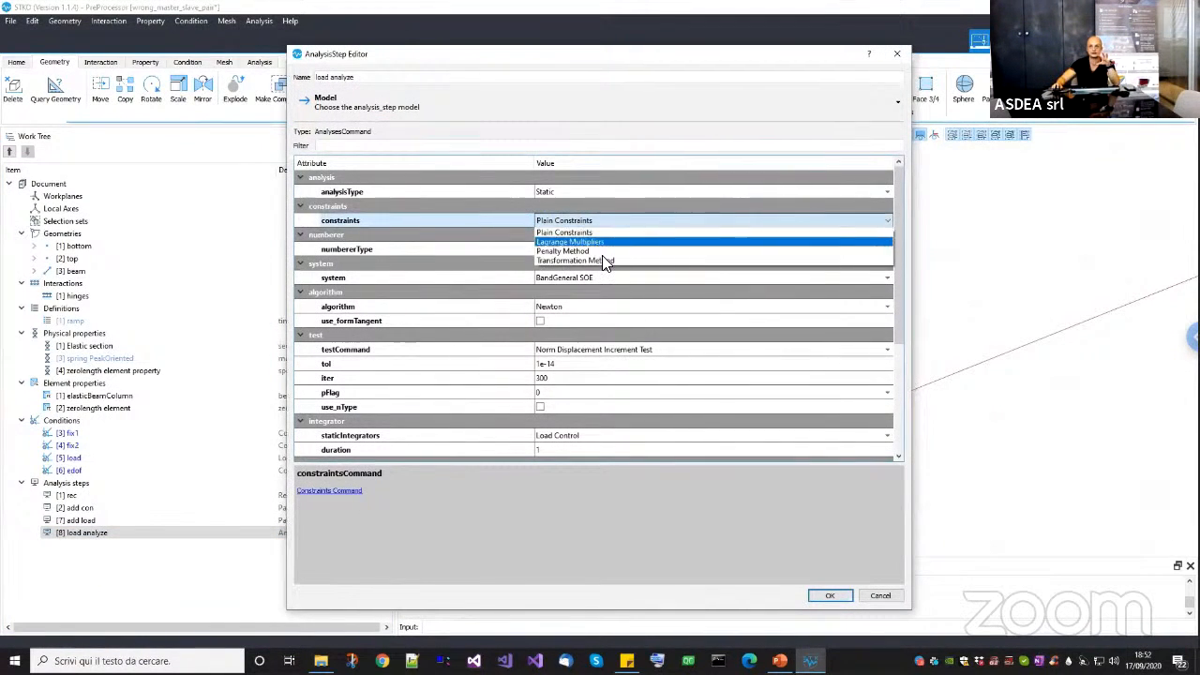
pyautogui.click(602, 261)
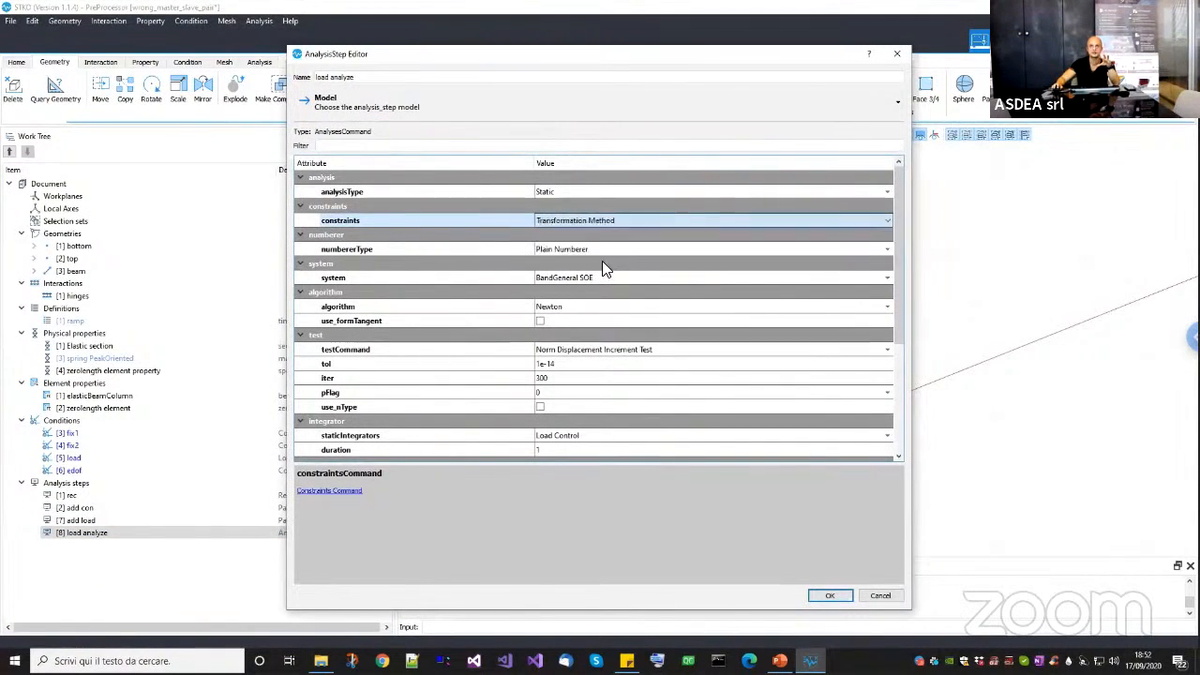
pyautogui.click(825, 596)
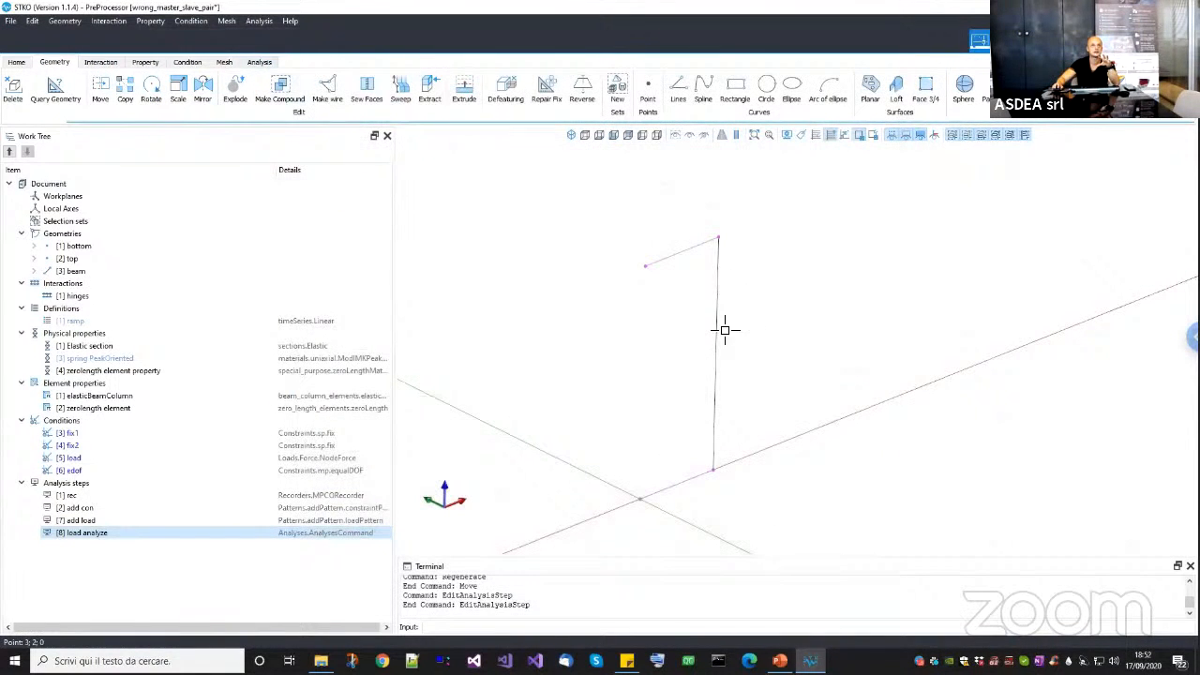
# Return the separated beam to the origin so both its ends meet the hinge points.
pyautogui.click(718, 329)
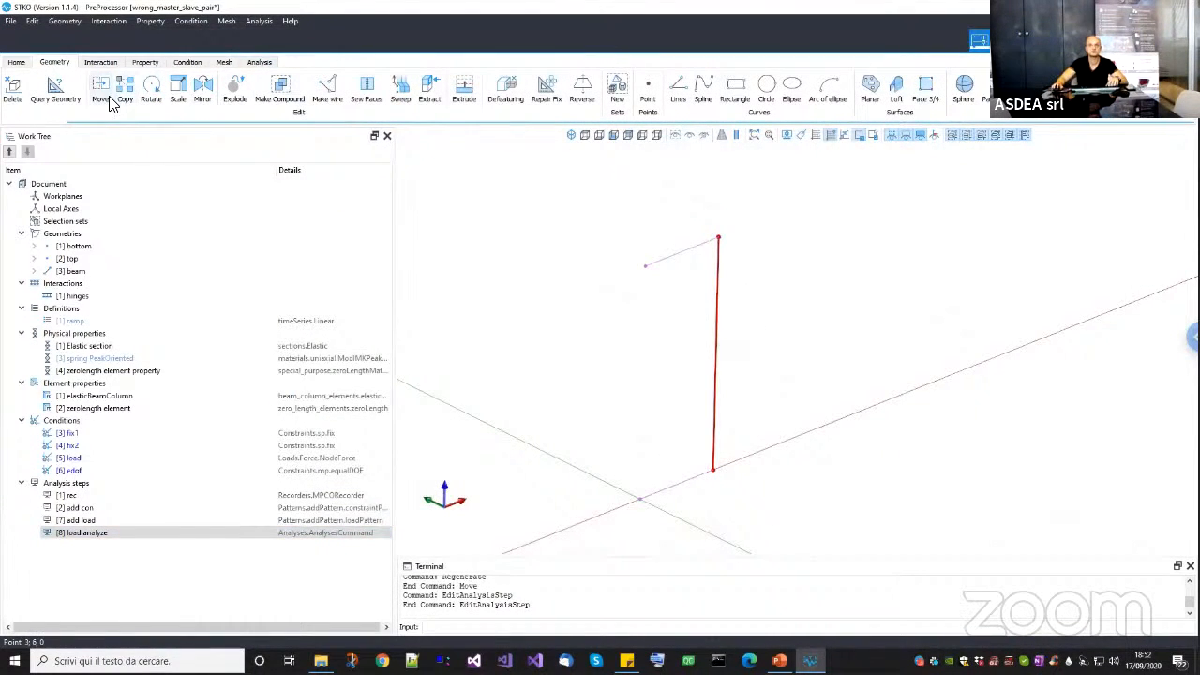
pyautogui.click(100, 89)
pyautogui.click(716, 521)
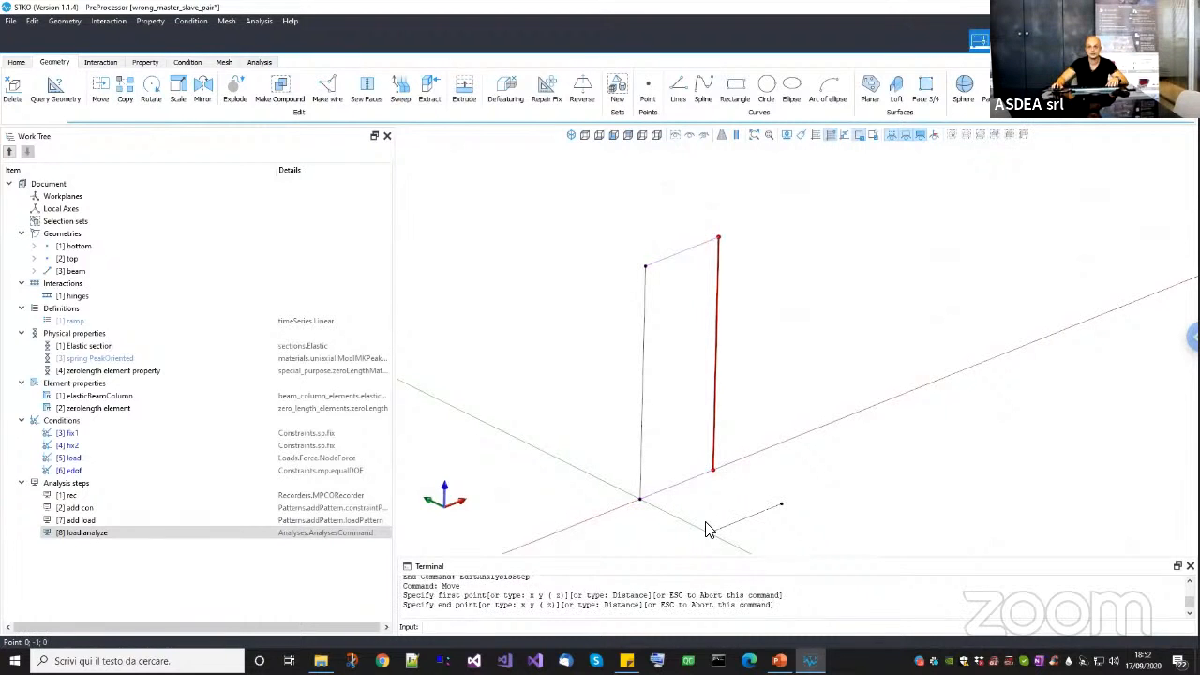
pyautogui.click(708, 527)
# Rebuild the mesh and run the analysis in the opensees_constraint_errors folder.
pyautogui.click(224, 62)
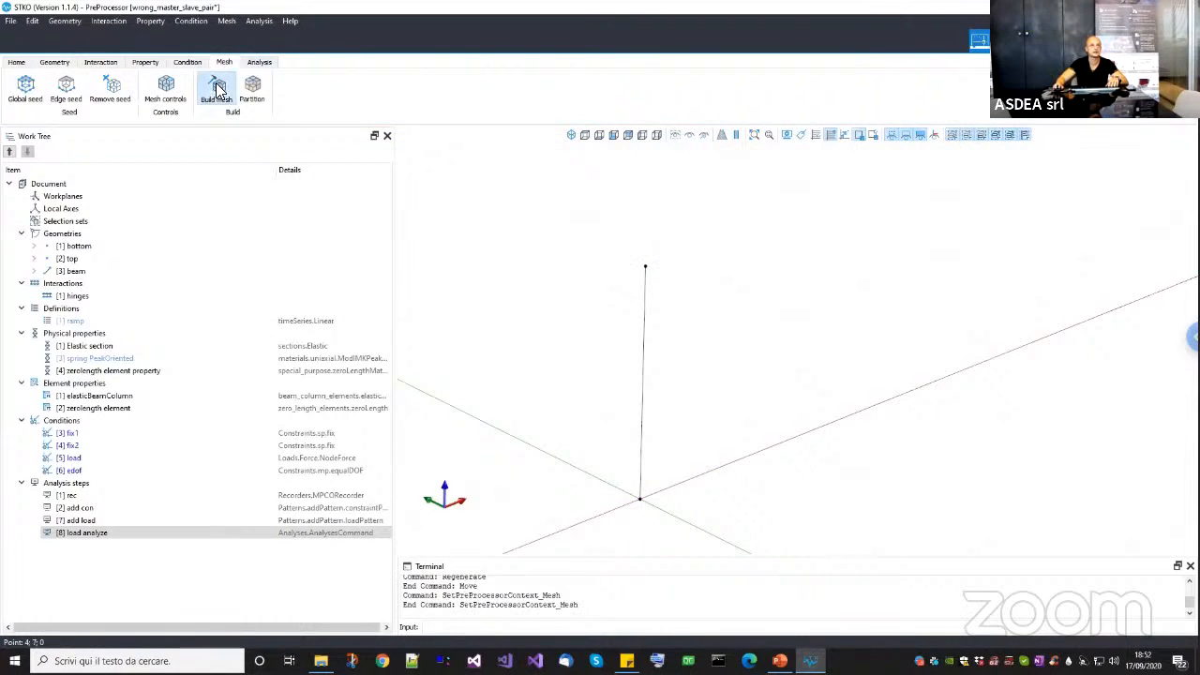
pyautogui.click(216, 87)
pyautogui.click(259, 62)
pyautogui.click(214, 89)
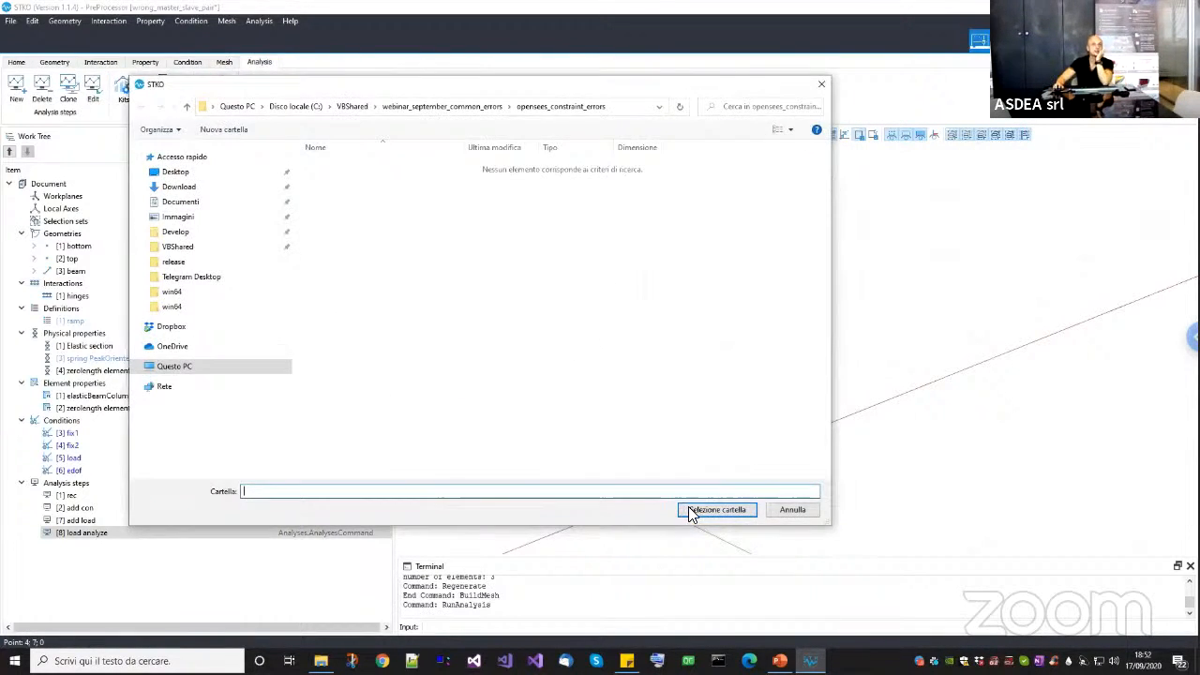
pyautogui.click(692, 511)
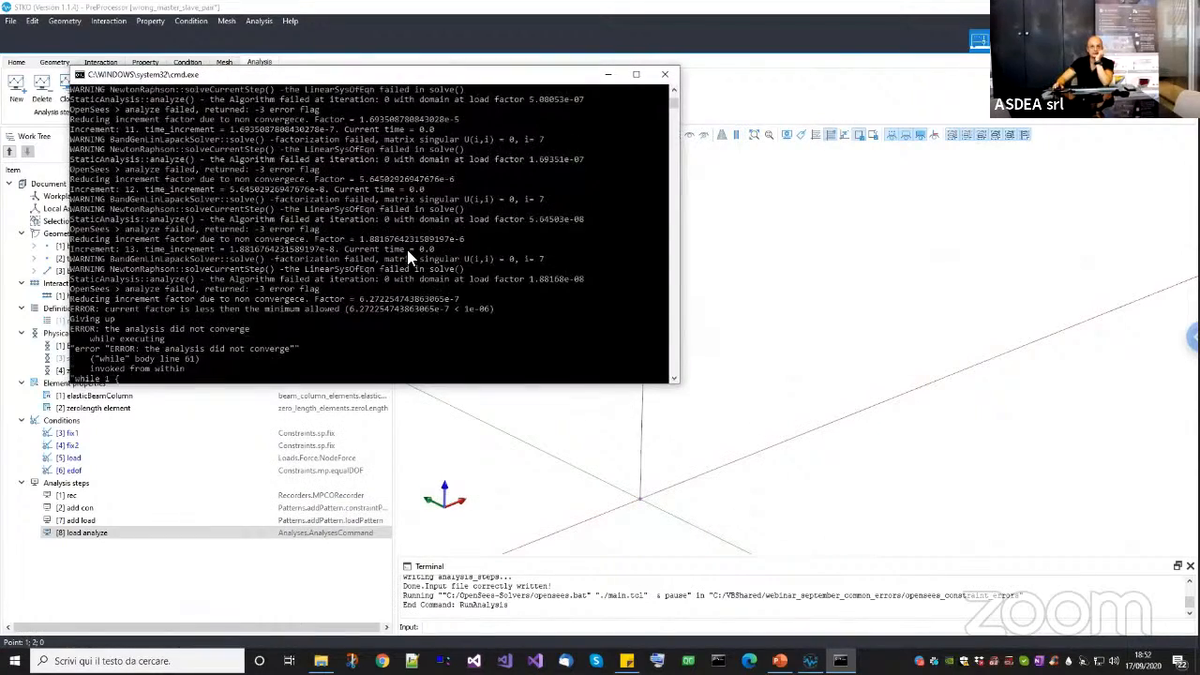
# Examine the first increments in the solver console and review the Plain and Transformation rules on the PowerPoint slide.
pyautogui.scroll(10, 407, 246)
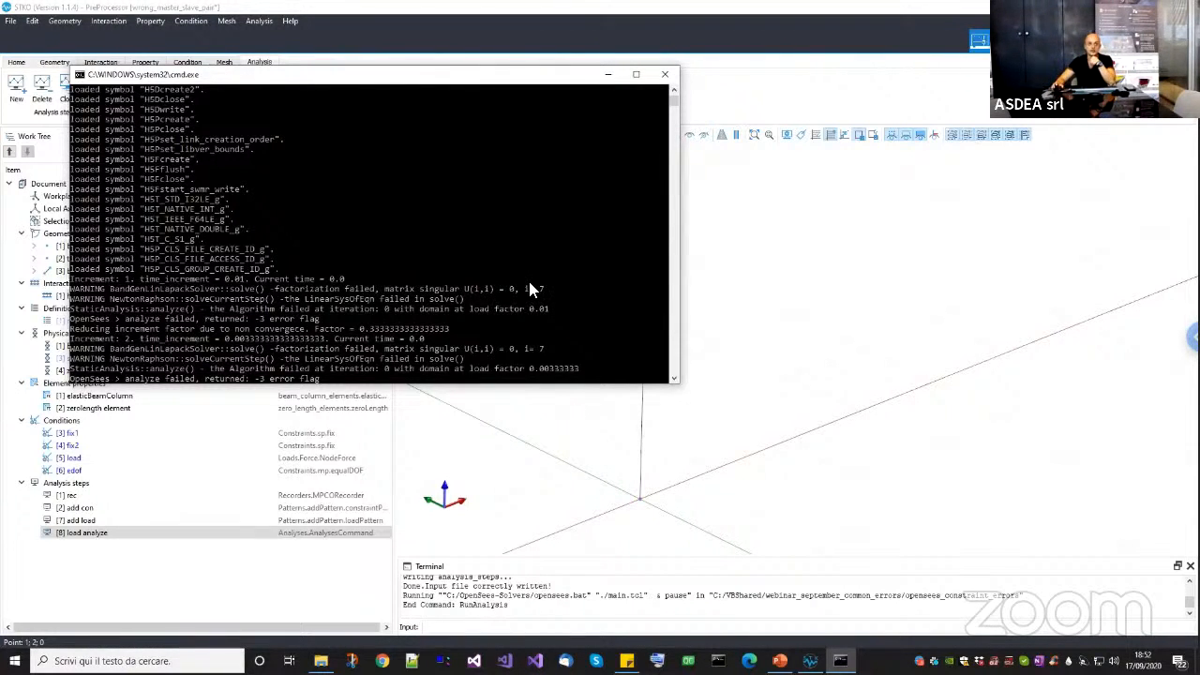
pyautogui.click(779, 661)
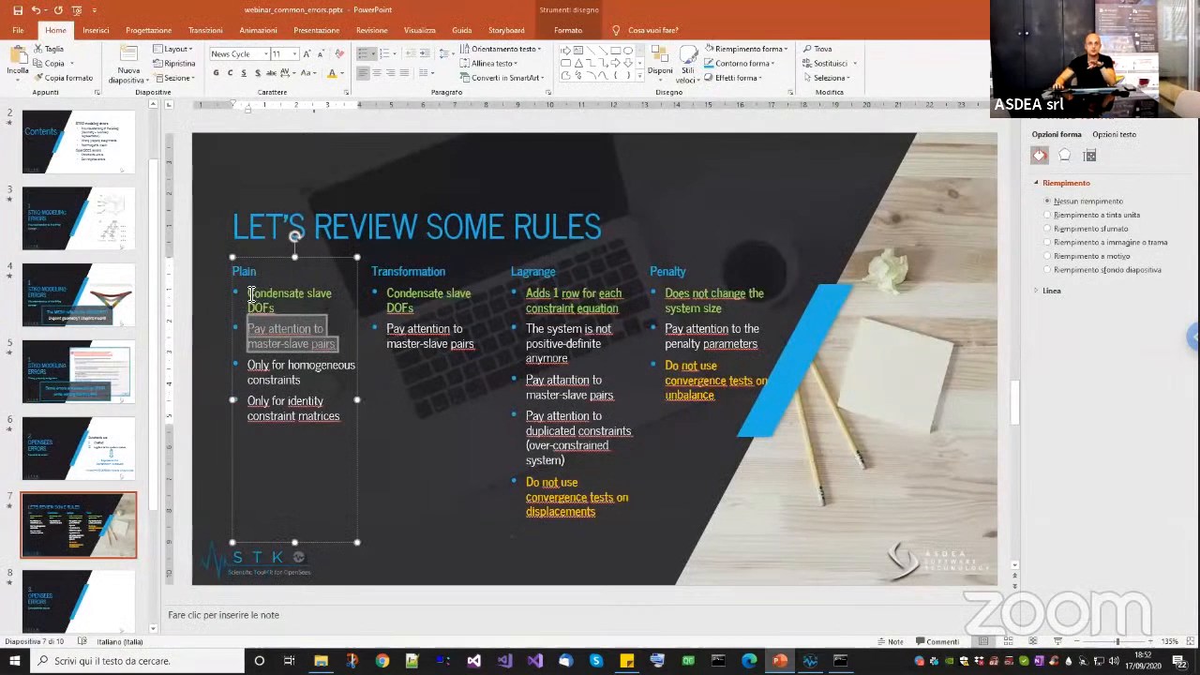
pyautogui.click(289, 296)
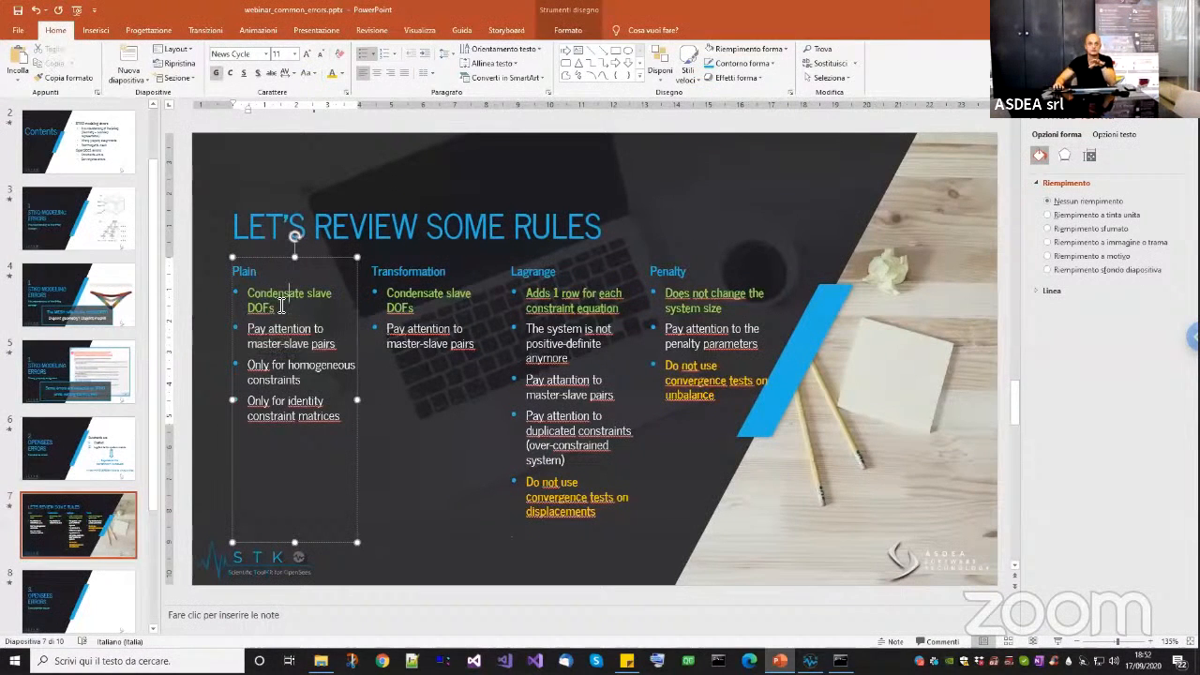
pyautogui.click(418, 312)
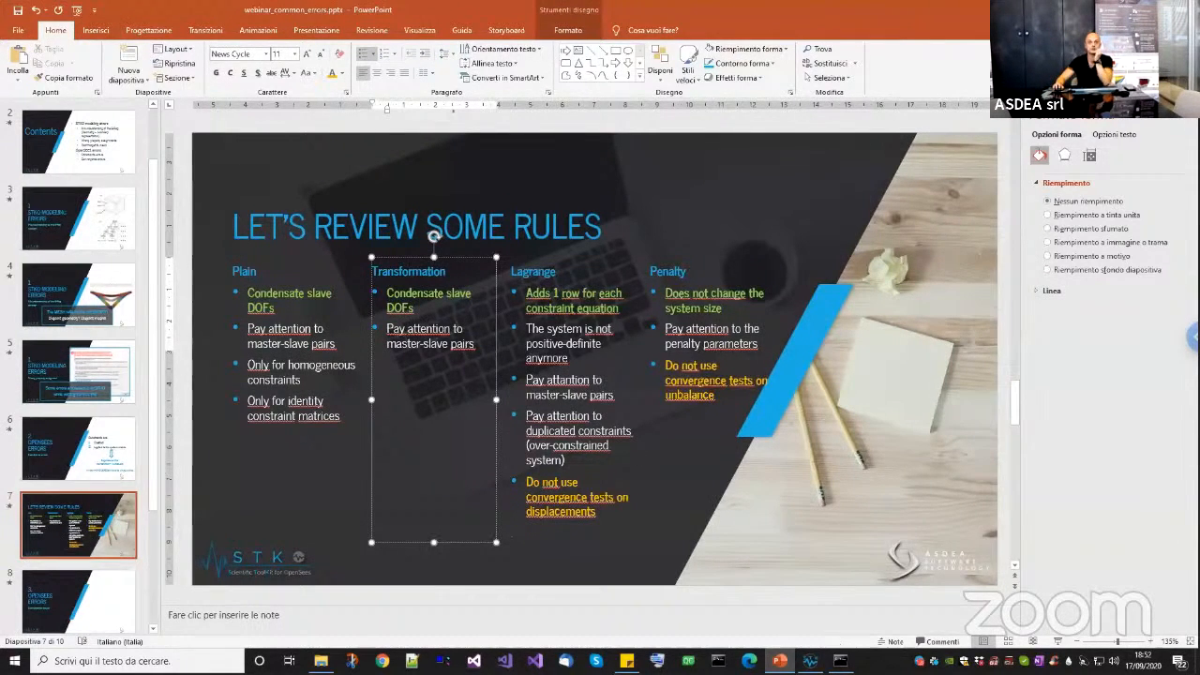
pyautogui.click(840, 661)
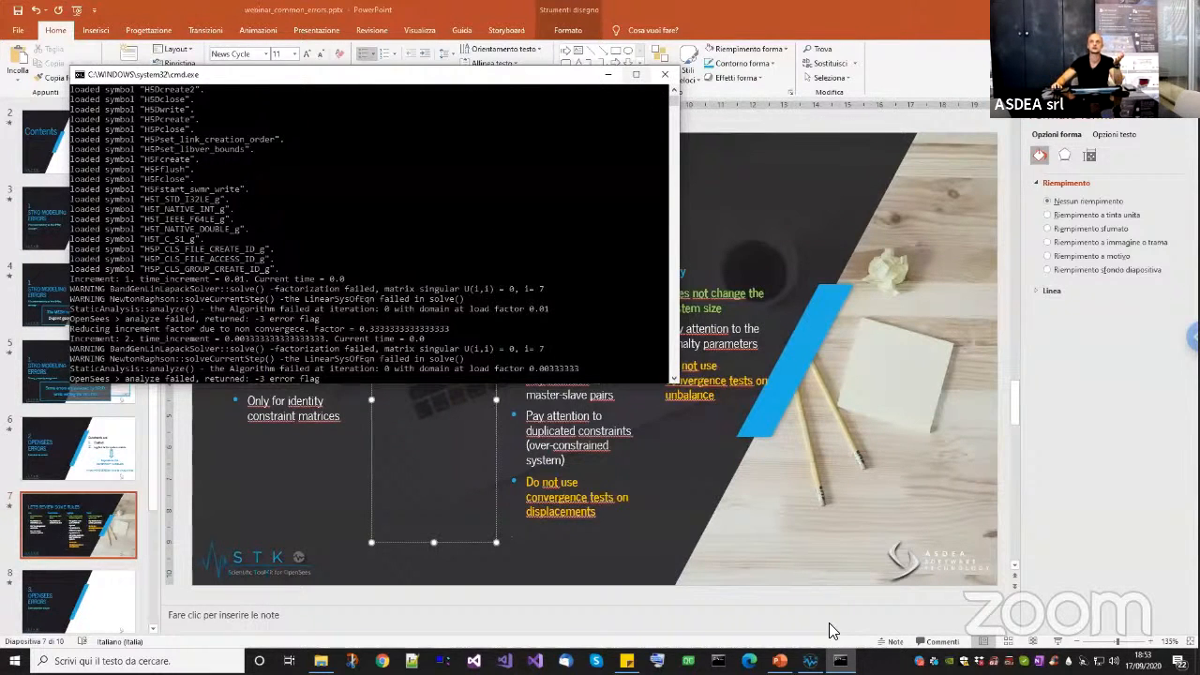
# Close the solver console and move the beam one unit along X, away from the bottom and top points.
pyautogui.click(664, 74)
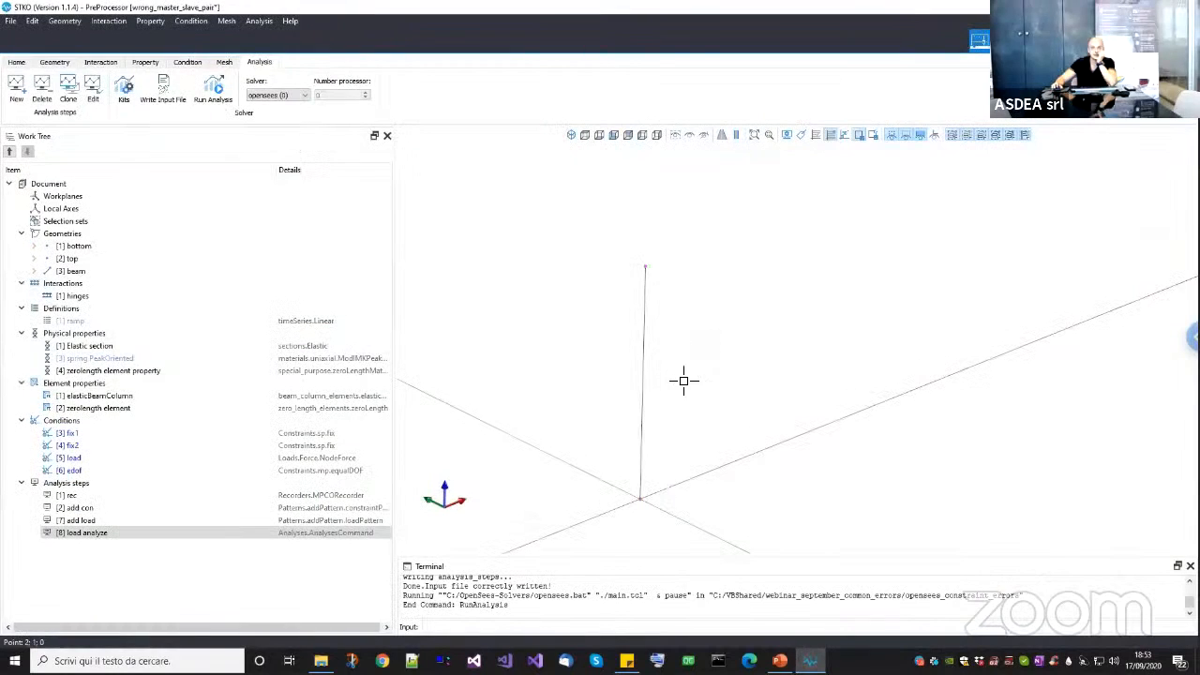
pyautogui.moveTo(658, 375); pyautogui.dragTo(635, 350, button='middle')
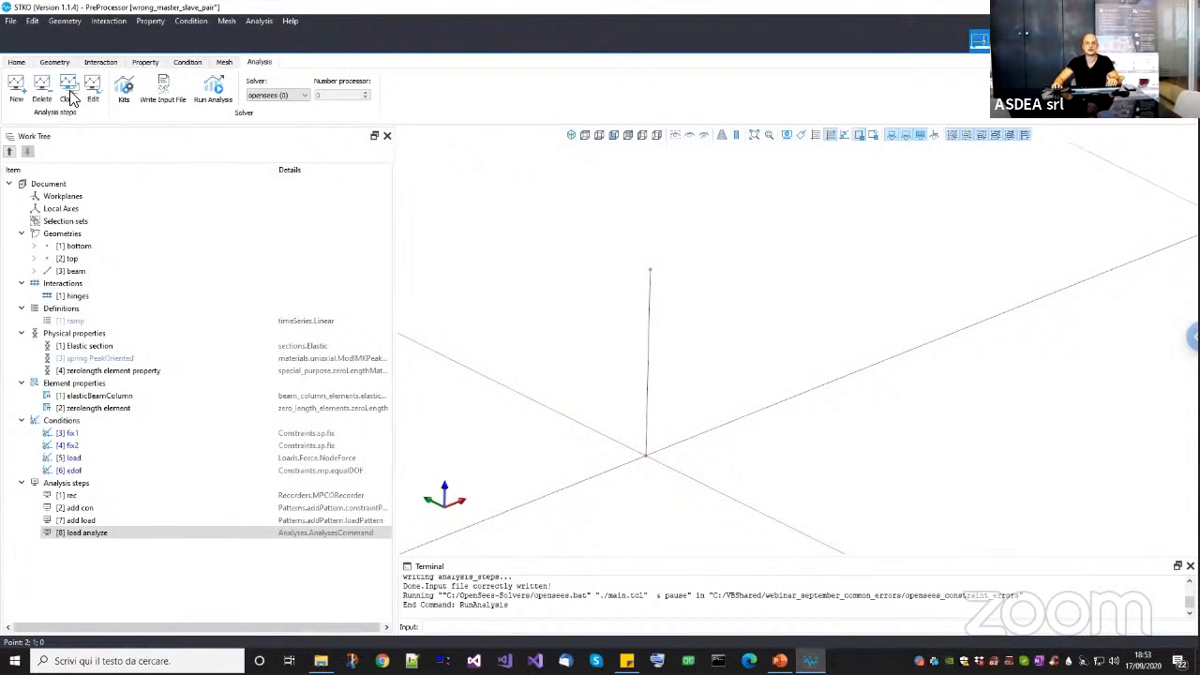
pyautogui.hotkey('ctrl', 'a')
pyautogui.click(55, 62)
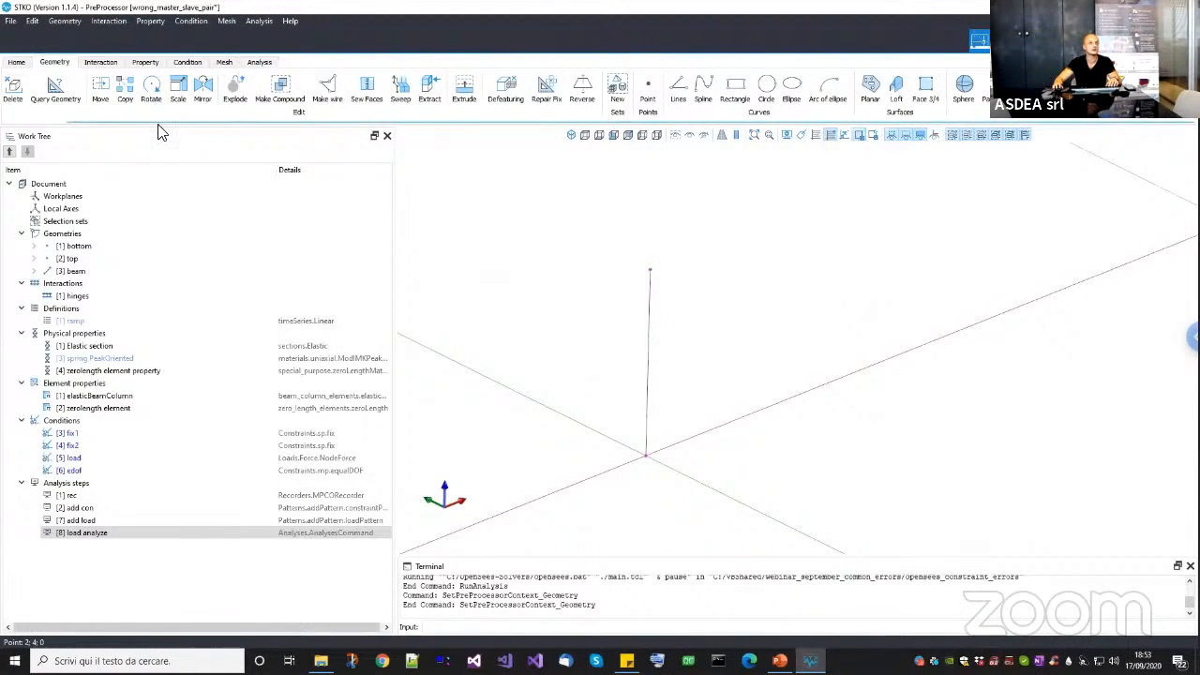
pyautogui.click(102, 88)
pyautogui.hotkey('ctrl', 'a')
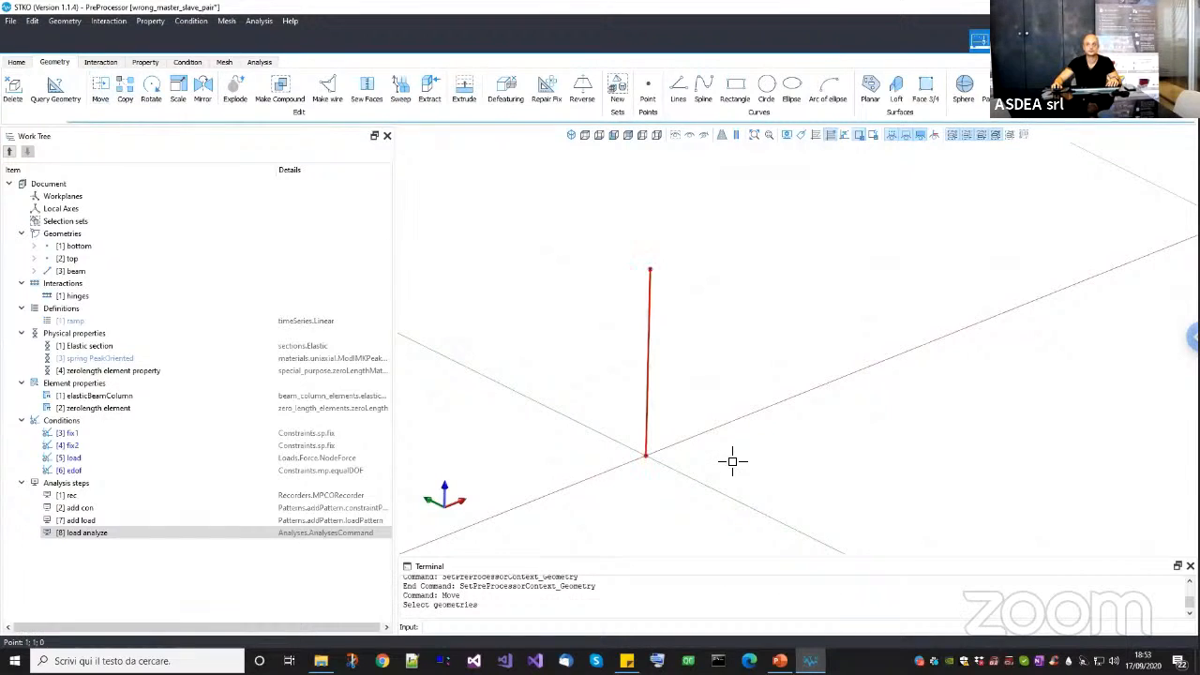
pyautogui.press('Return')
pyautogui.click(701, 482)
pyautogui.click(755, 458)
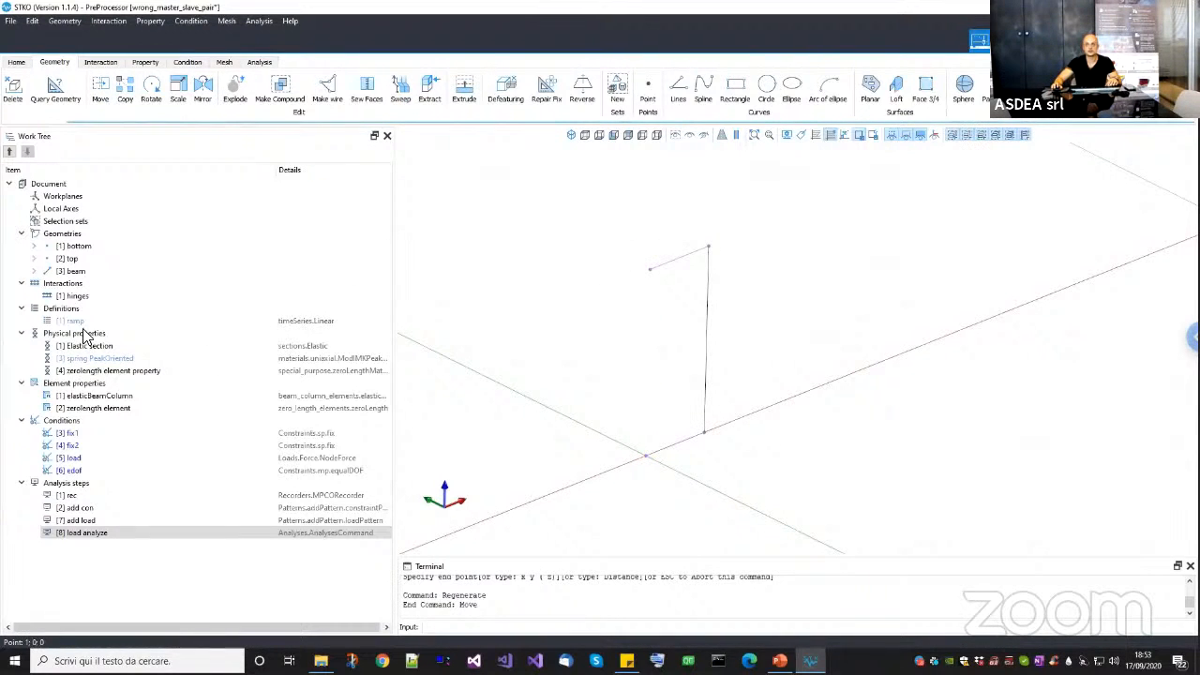
# Delete the hinges interaction.
pyautogui.click(99, 298)
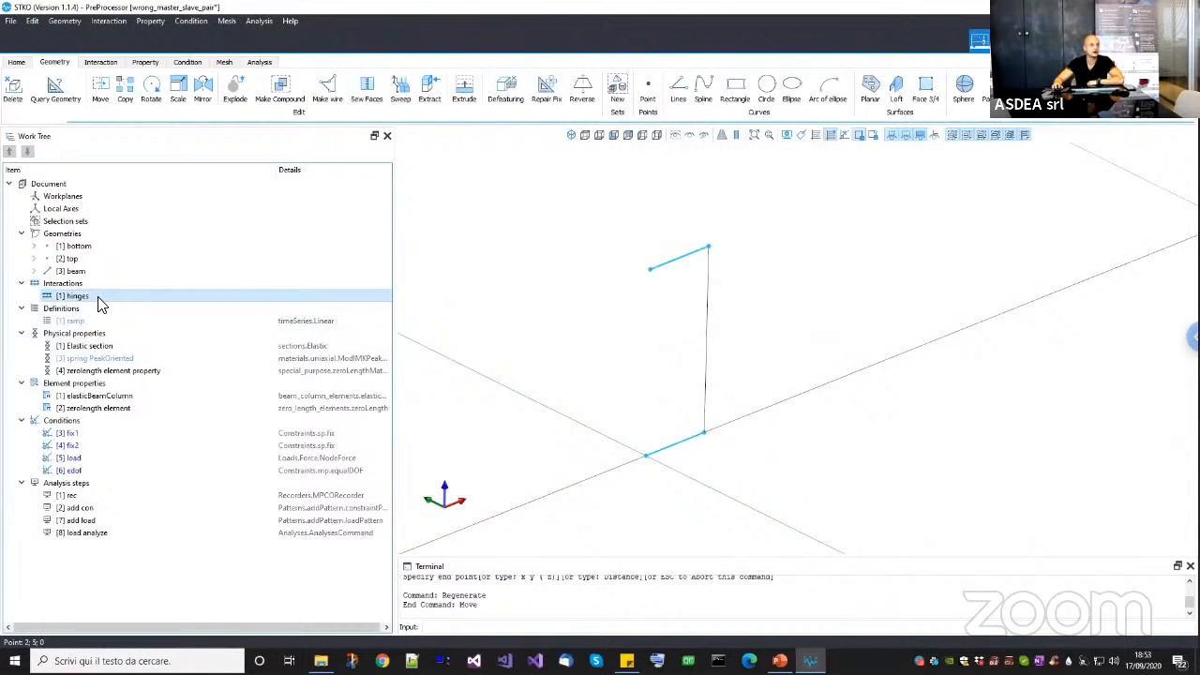
pyautogui.rightClick(100, 300)
pyautogui.click(112, 301)
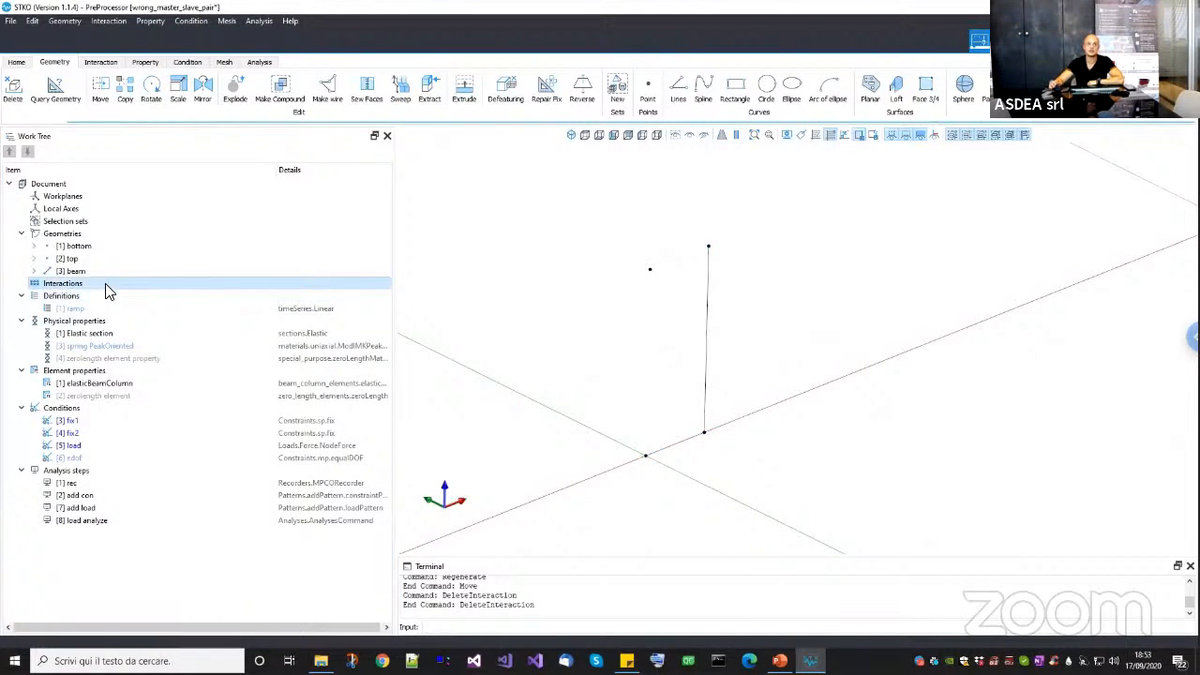
# Create a new interaction with the bottom and top points as masters and the beam's two end vertices as slaves.
pyautogui.rightClick(109, 285)
pyautogui.click(128, 293)
pyautogui.click(234, 352)
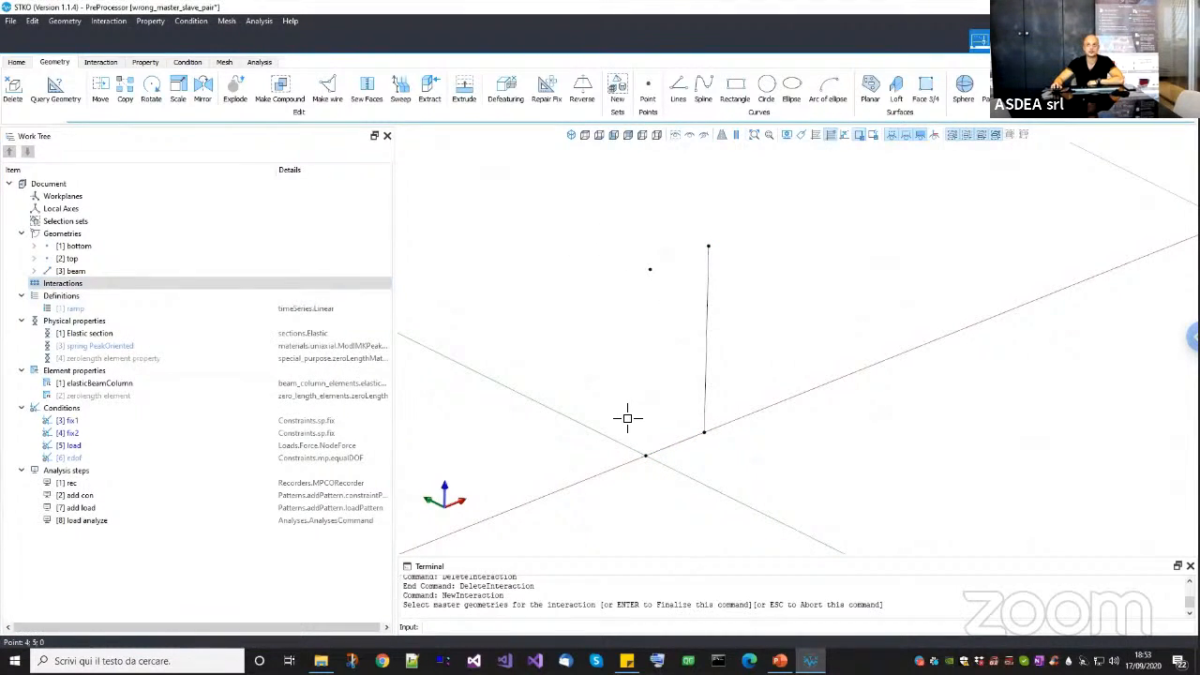
pyautogui.moveTo(623, 433); pyautogui.dragTo(678, 505)
pyautogui.moveTo(618, 310); pyautogui.dragTo(694, 219)
pyautogui.press('Return')
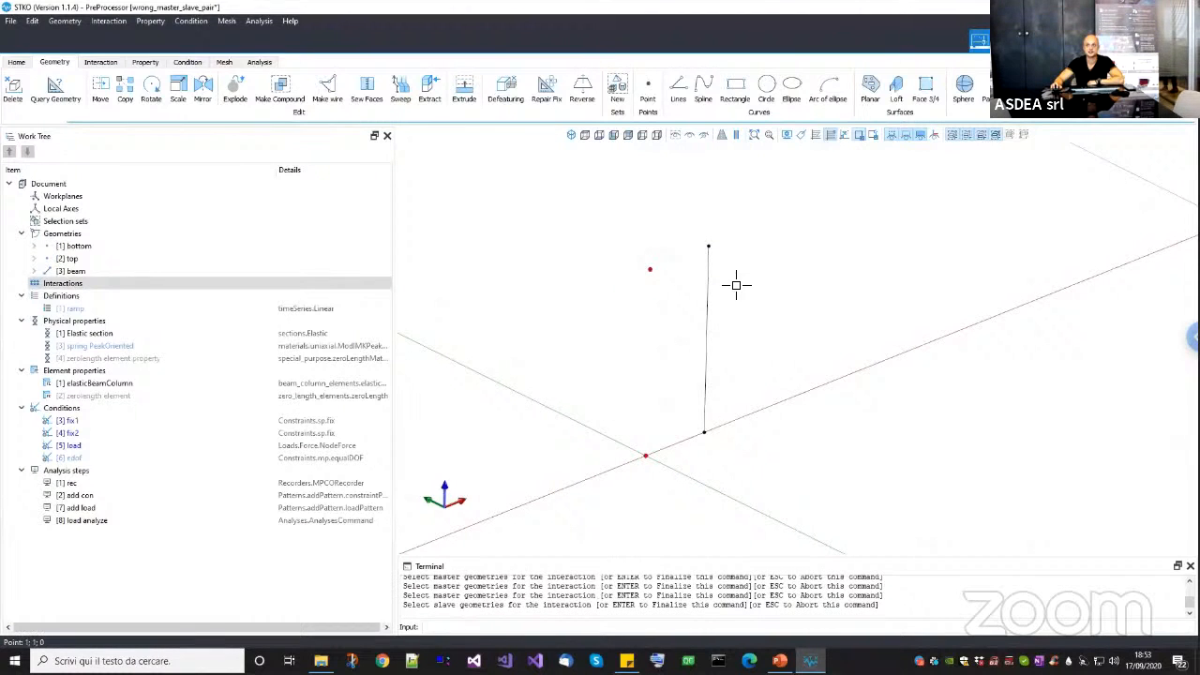
pyautogui.moveTo(696, 409); pyautogui.dragTo(732, 454)
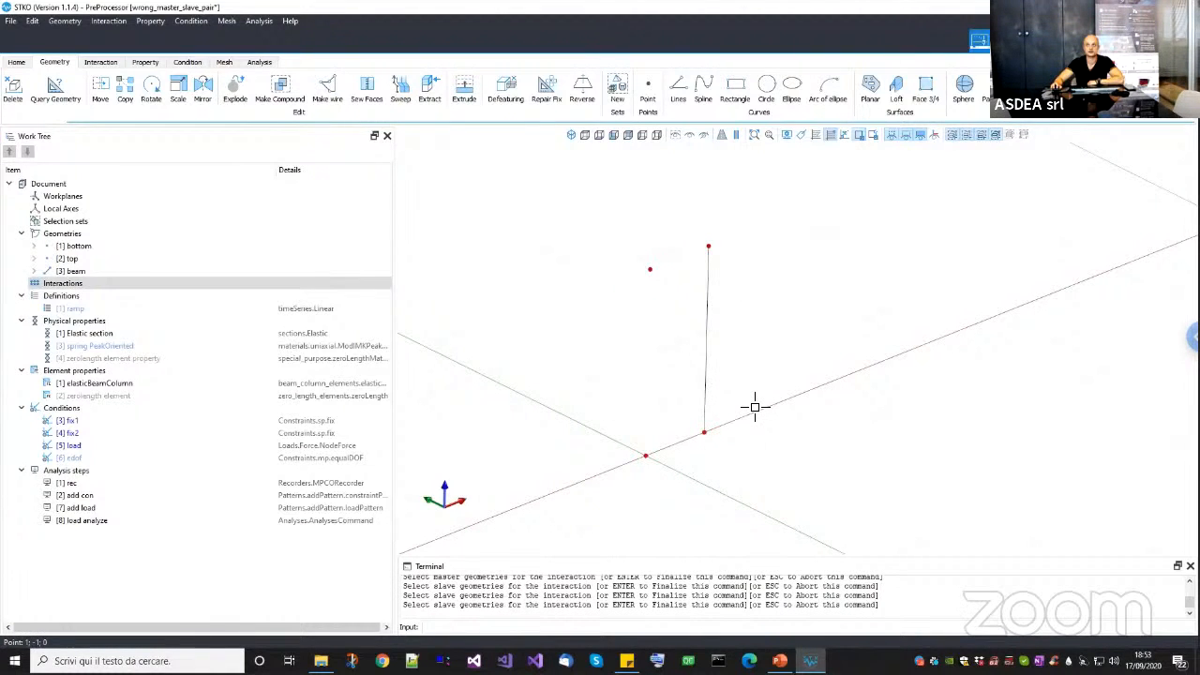
pyautogui.press('Return')
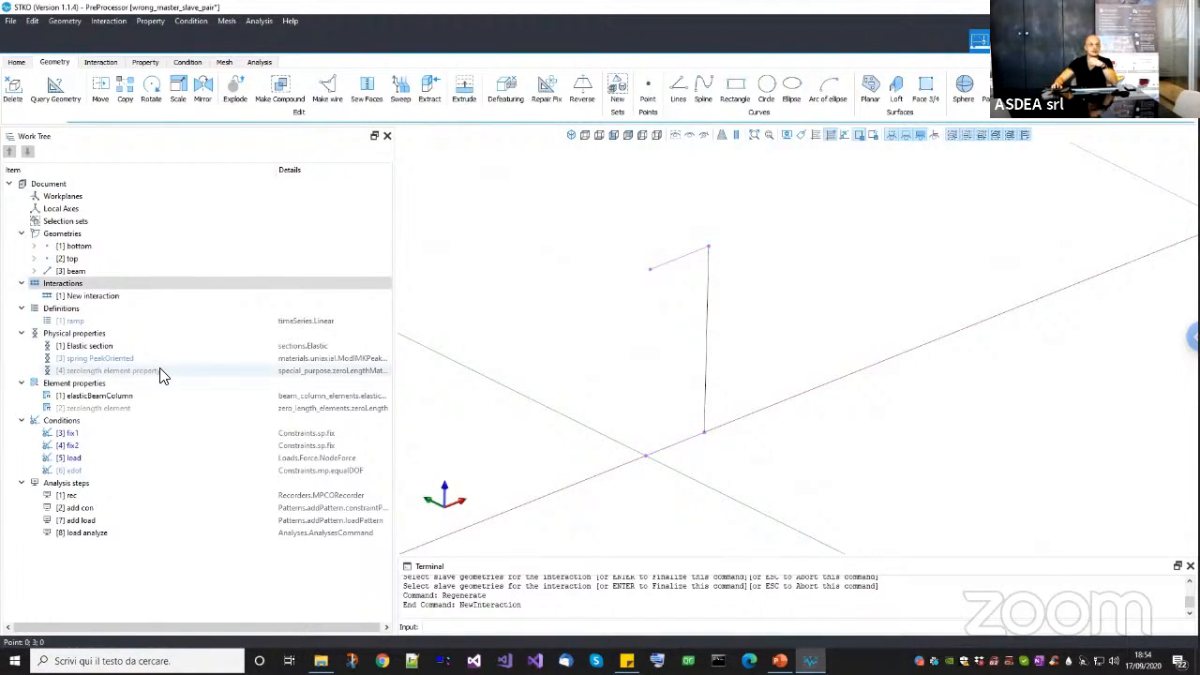
# Assign the zerolength element property and the zerolength element to the new interaction.
pyautogui.click(660, 268)
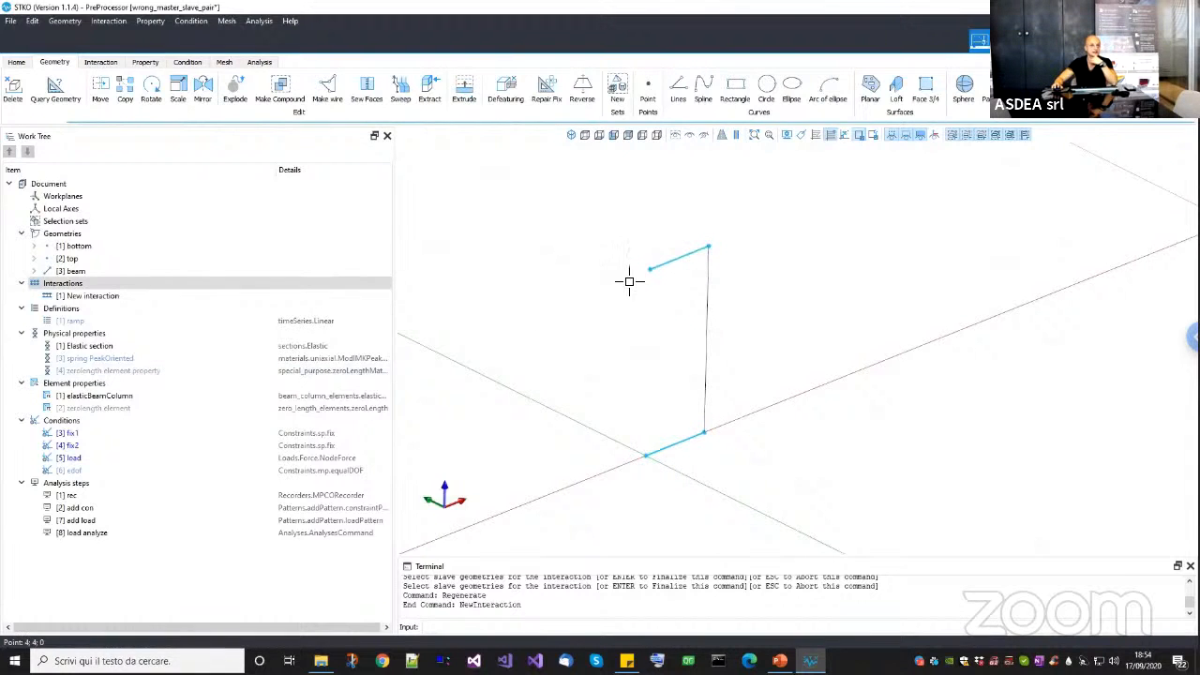
pyautogui.moveTo(145, 371); pyautogui.dragTo(602, 343)
pyautogui.click(661, 414)
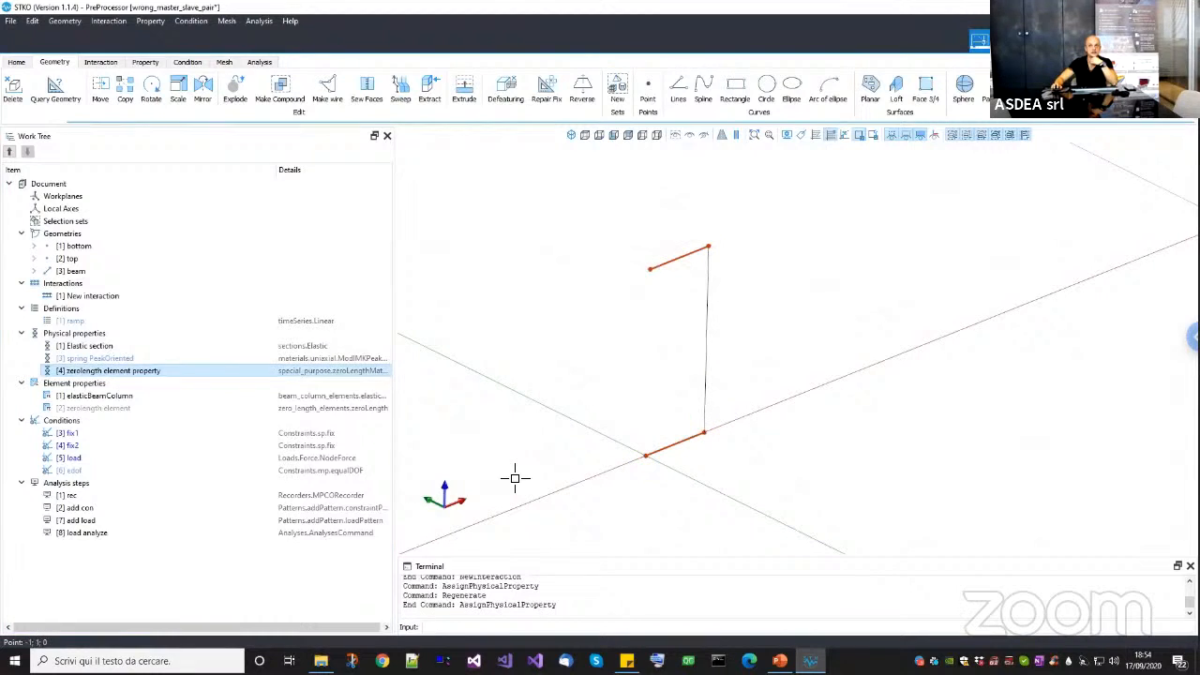
pyautogui.moveTo(94, 408); pyautogui.dragTo(586, 394)
pyautogui.click(683, 439)
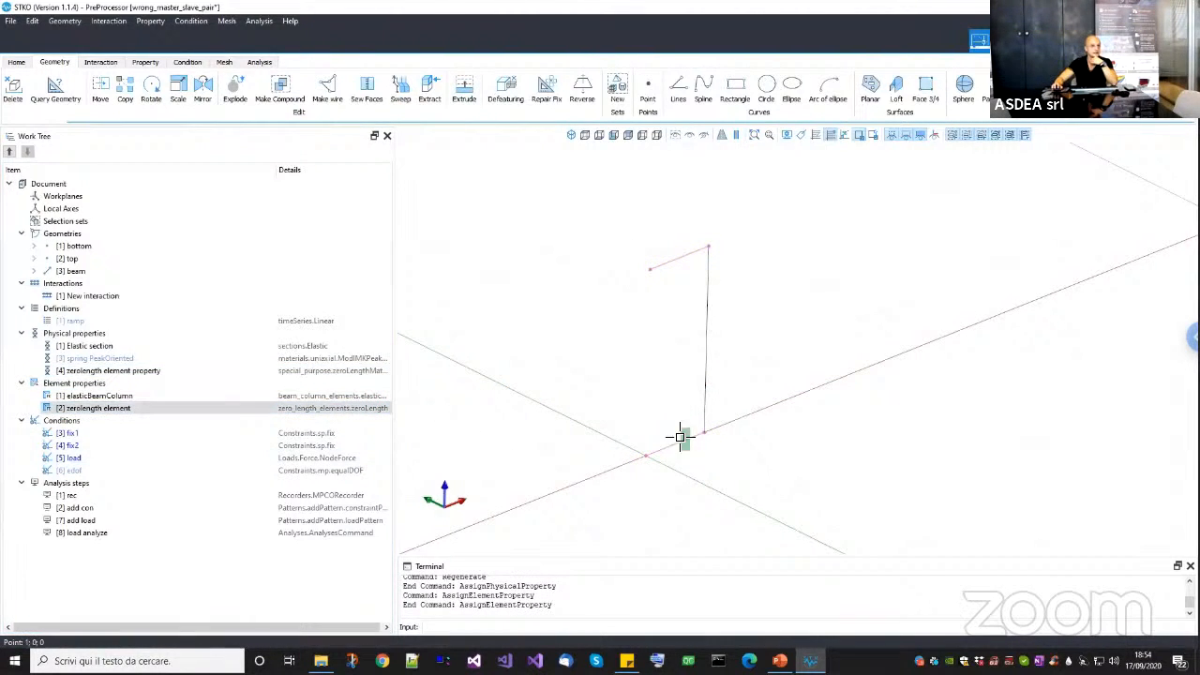
# Edit the edof equalDOF condition so it acts on the new interaction.
pyautogui.rightClick(94, 471)
pyautogui.click(118, 506)
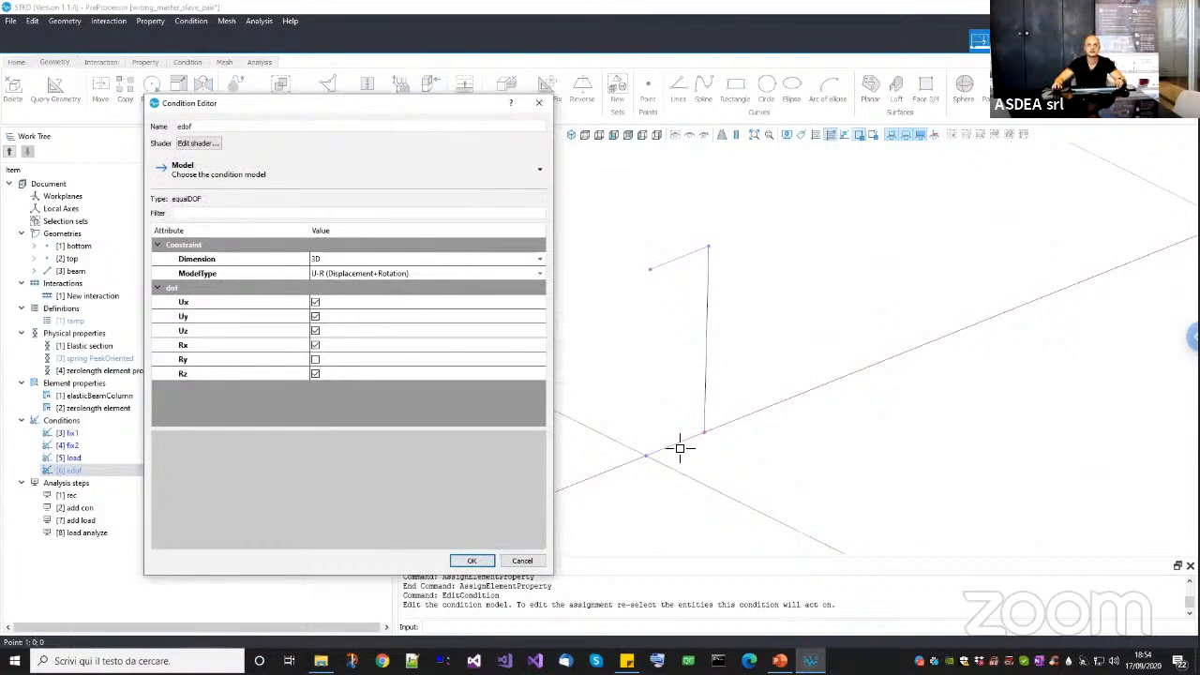
pyautogui.click(680, 448)
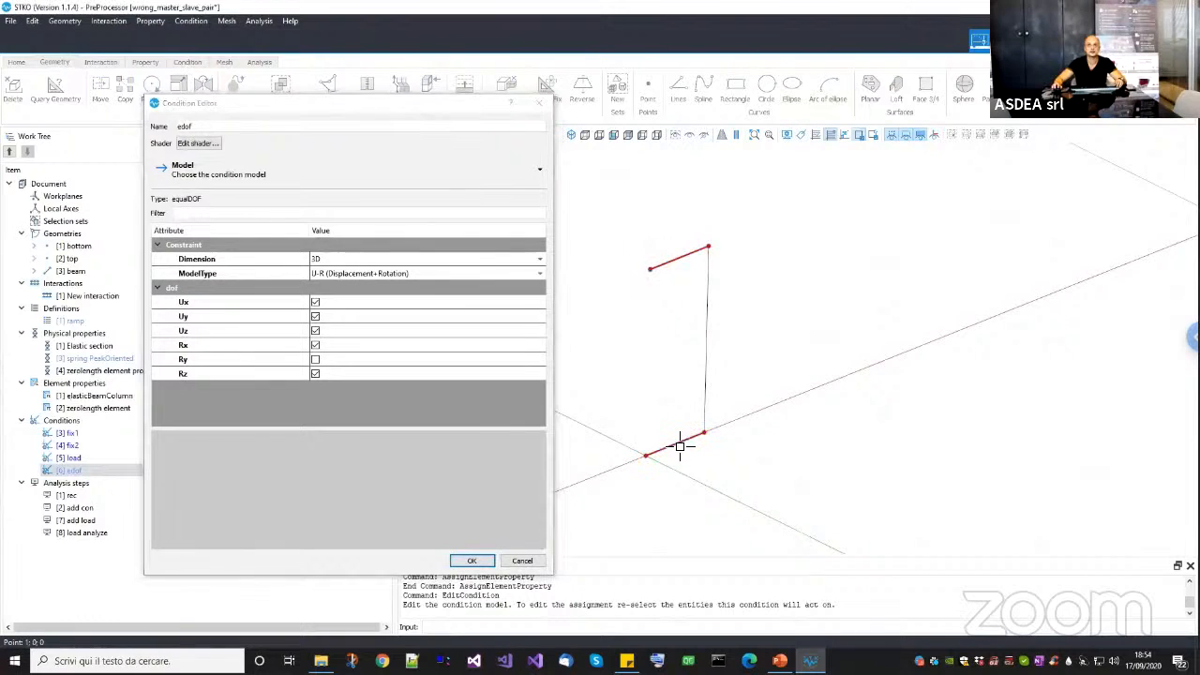
pyautogui.click(472, 560)
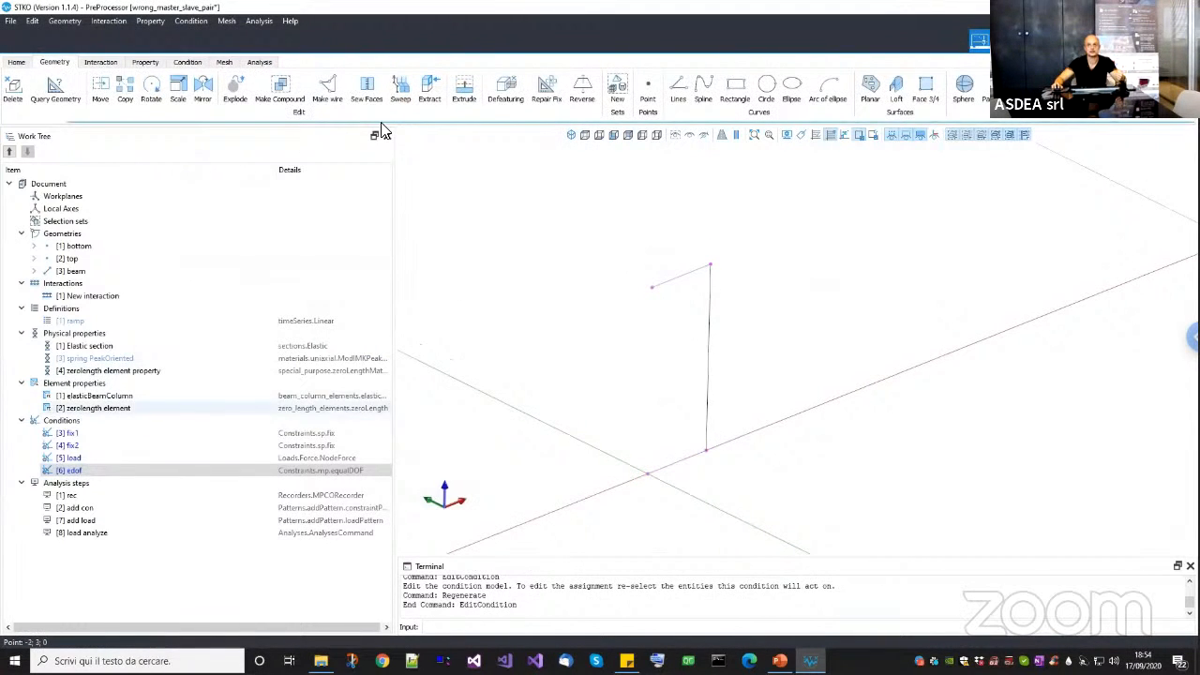
# Show the conditions on the model and move the beam one unit back along X onto the bottom and top points.
pyautogui.click(188, 61)
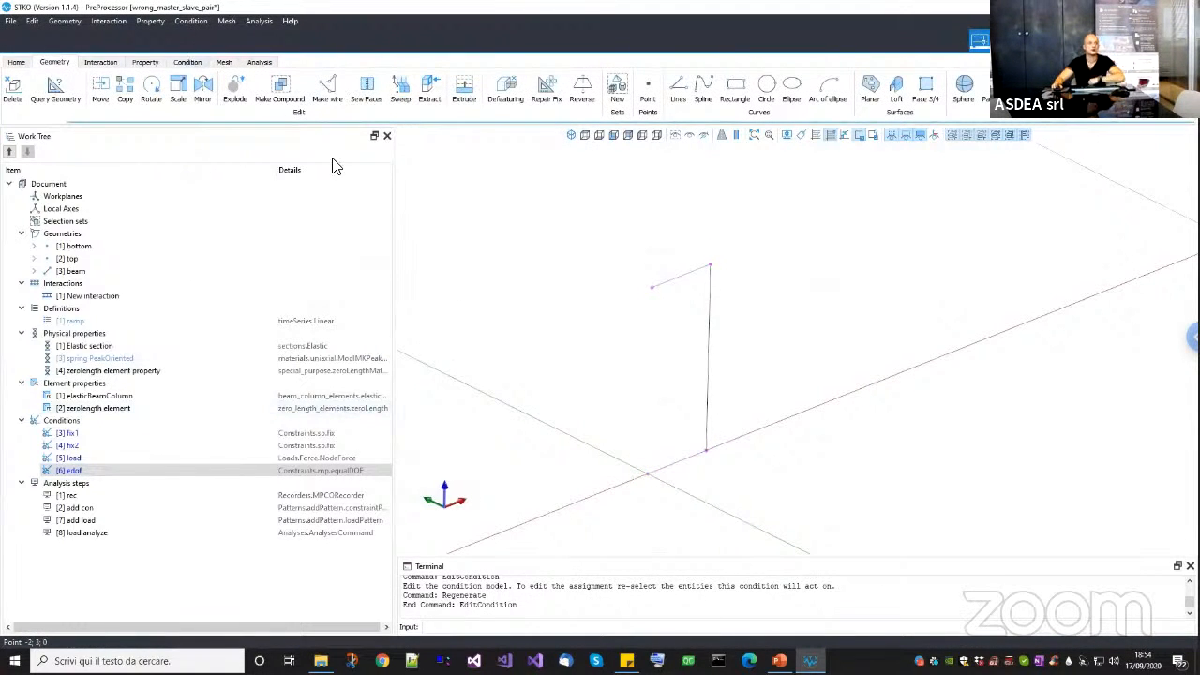
pyautogui.click(709, 328)
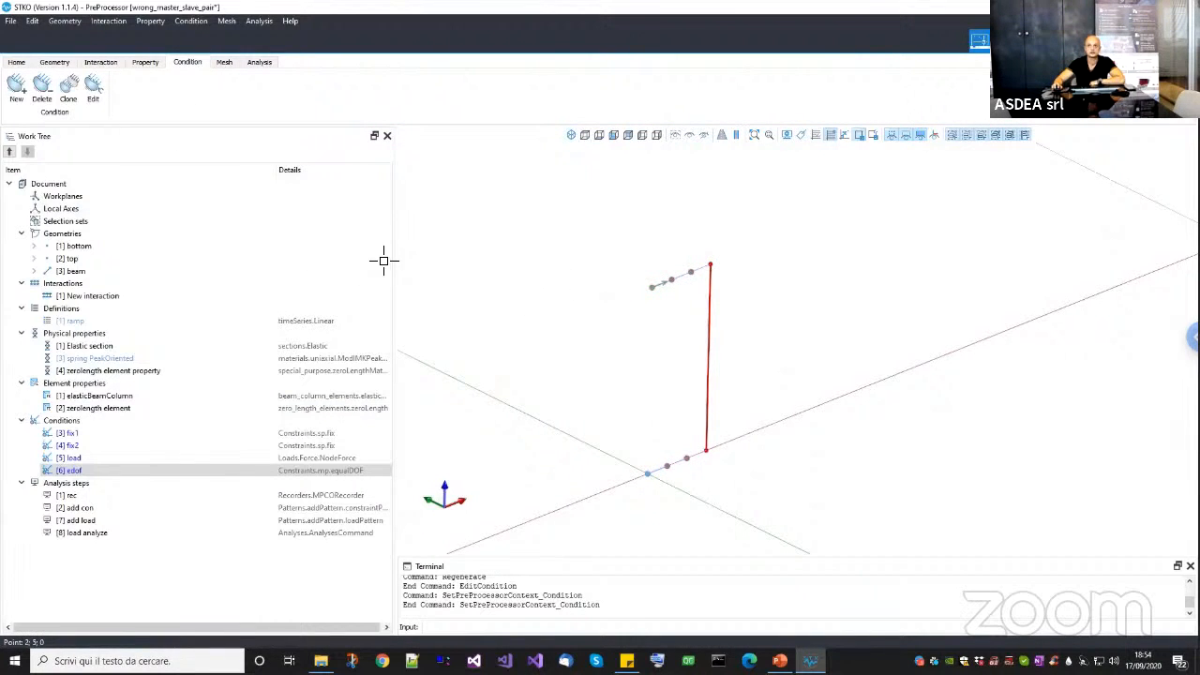
pyautogui.write('MOve')
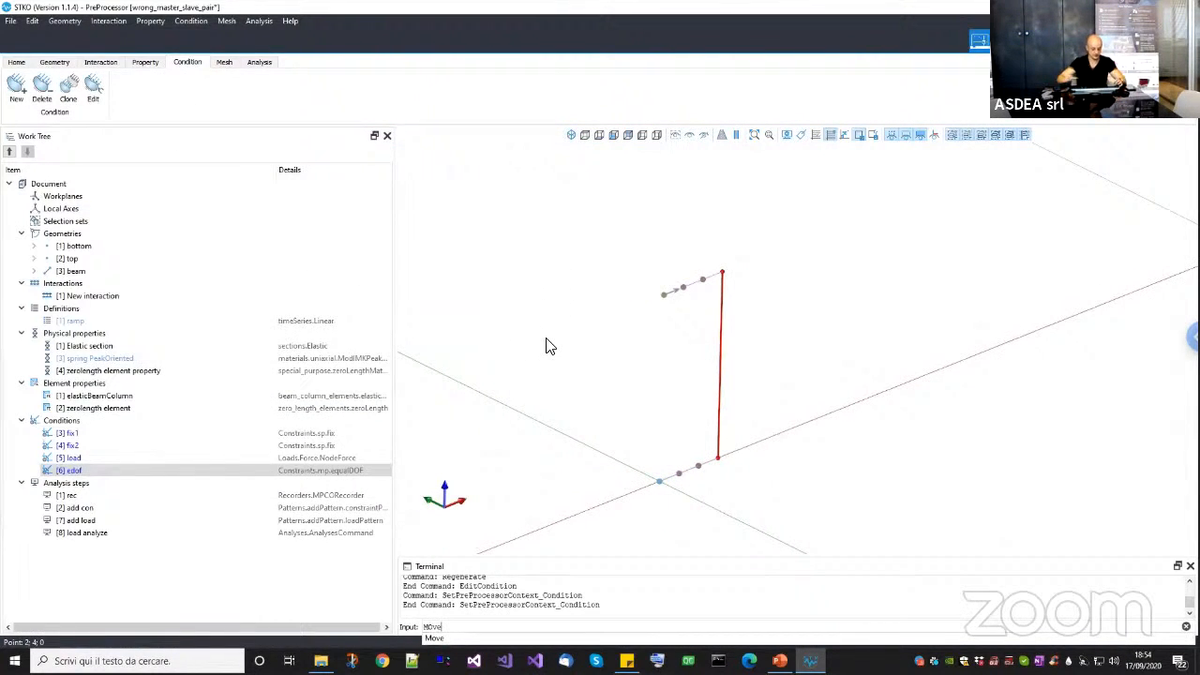
pyautogui.press('BackSpace')
pyautogui.press('BackSpace')
pyautogui.press('BackSpace')
pyautogui.write('ov')
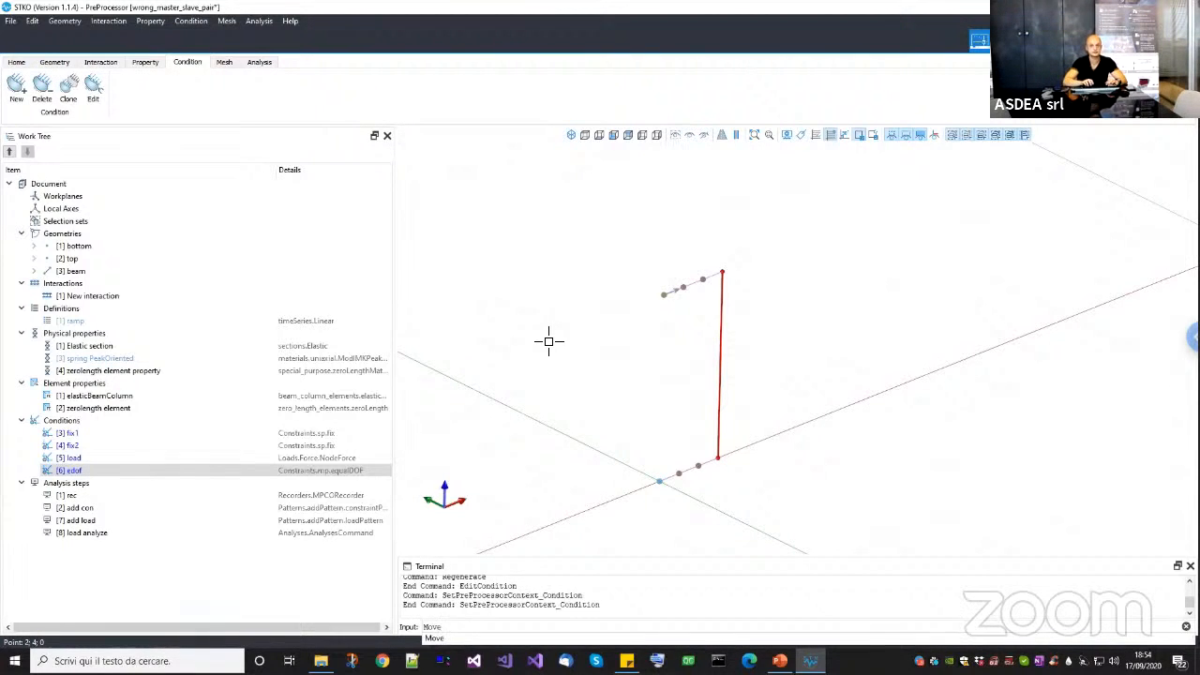
pyautogui.press('Return')
pyautogui.click(772, 485)
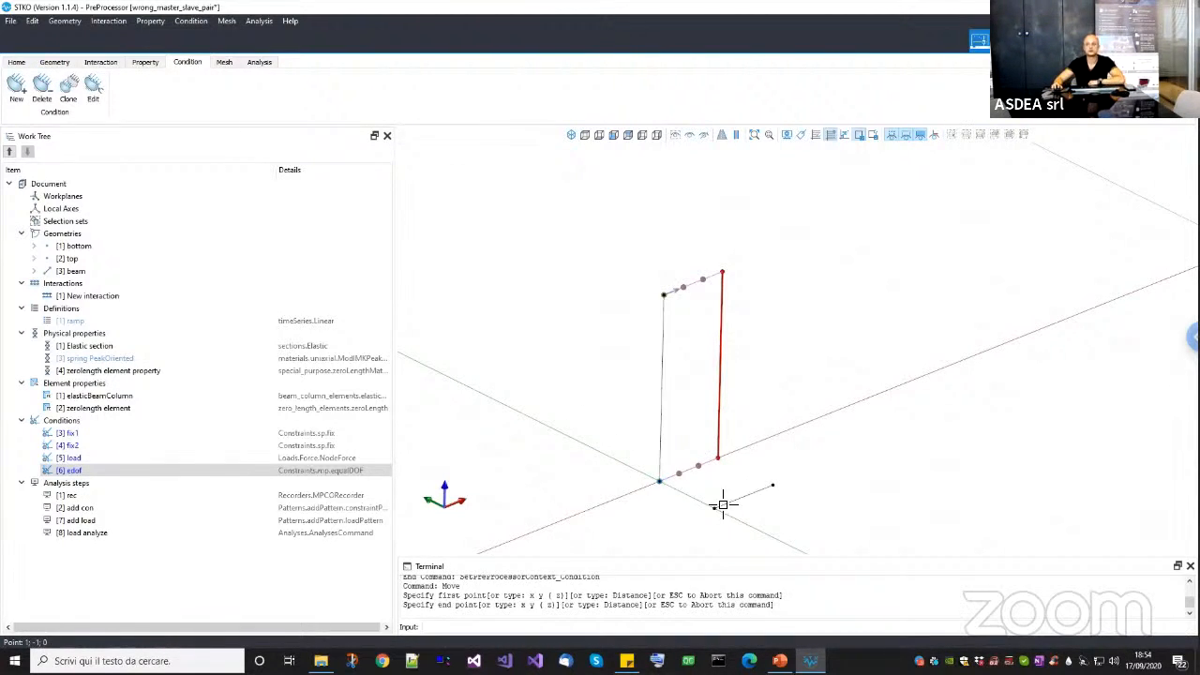
pyautogui.click(595, 490)
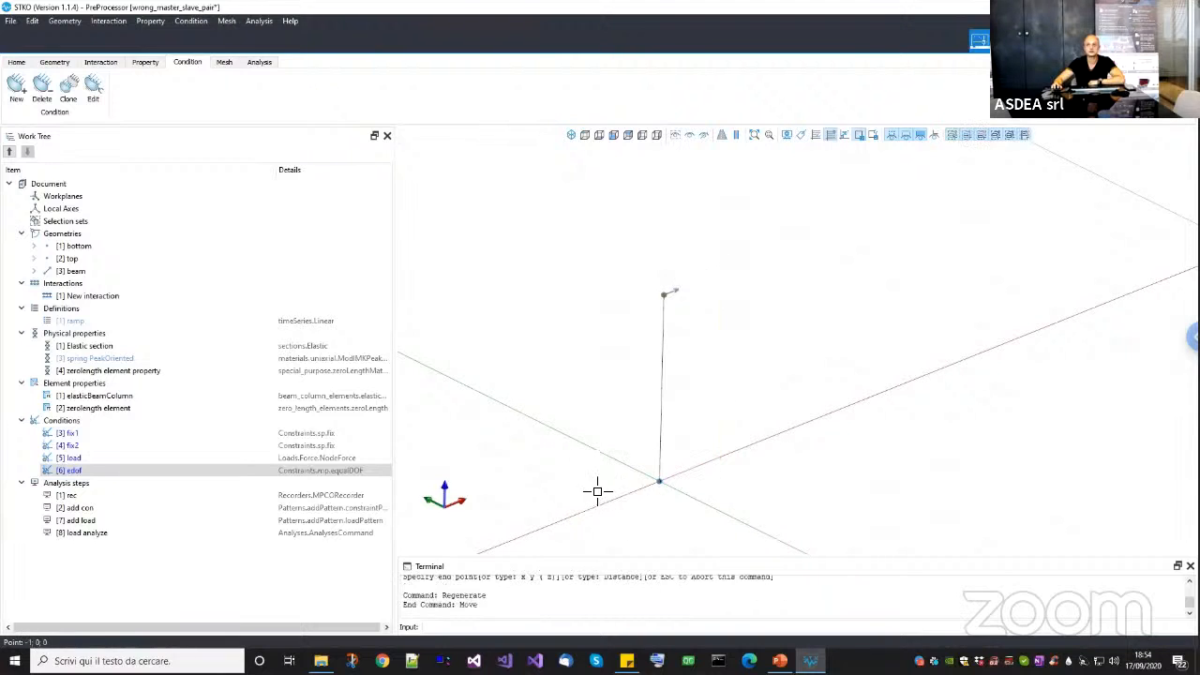
# Build the mesh for the reversed master-slave pairs, rerun the analysis in opensees_constraint_errors and check the solver output.
pyautogui.click(224, 62)
pyautogui.click(218, 89)
pyautogui.click(257, 62)
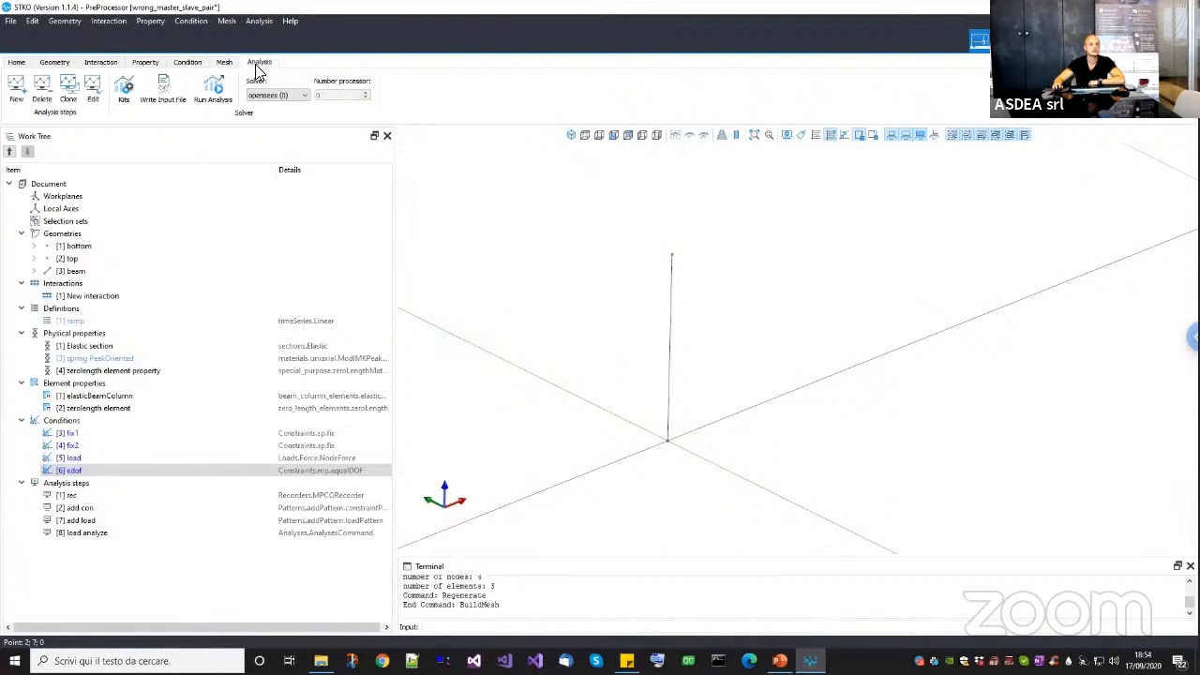
pyautogui.click(219, 101)
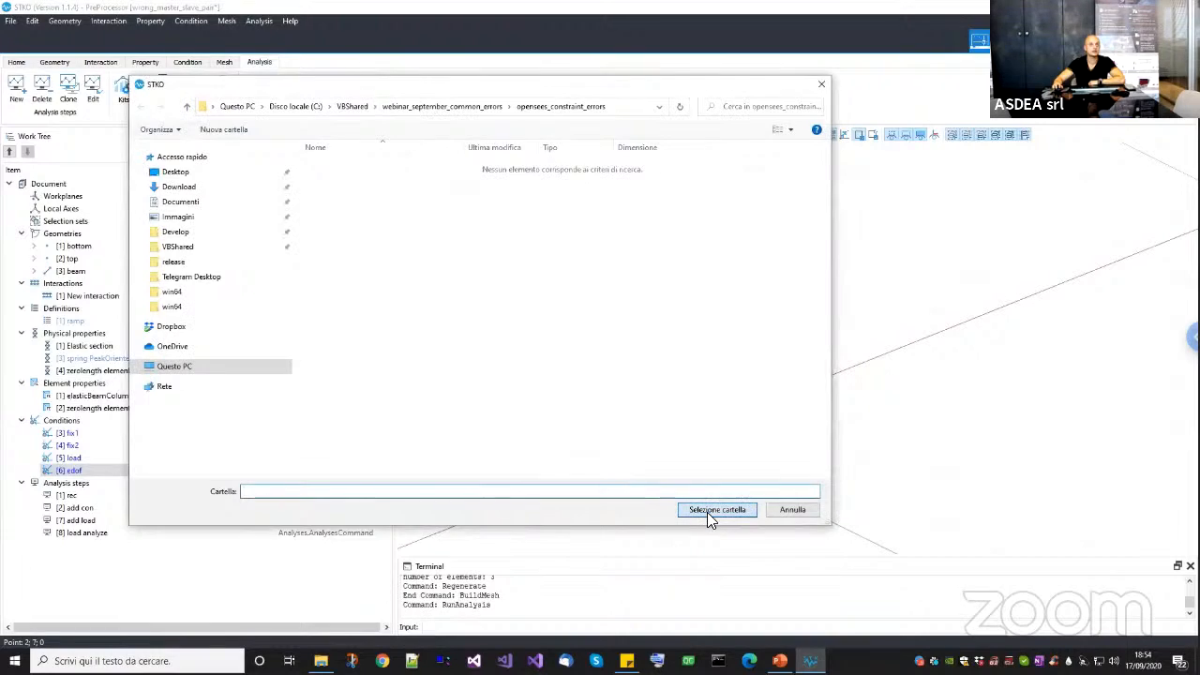
pyautogui.click(707, 512)
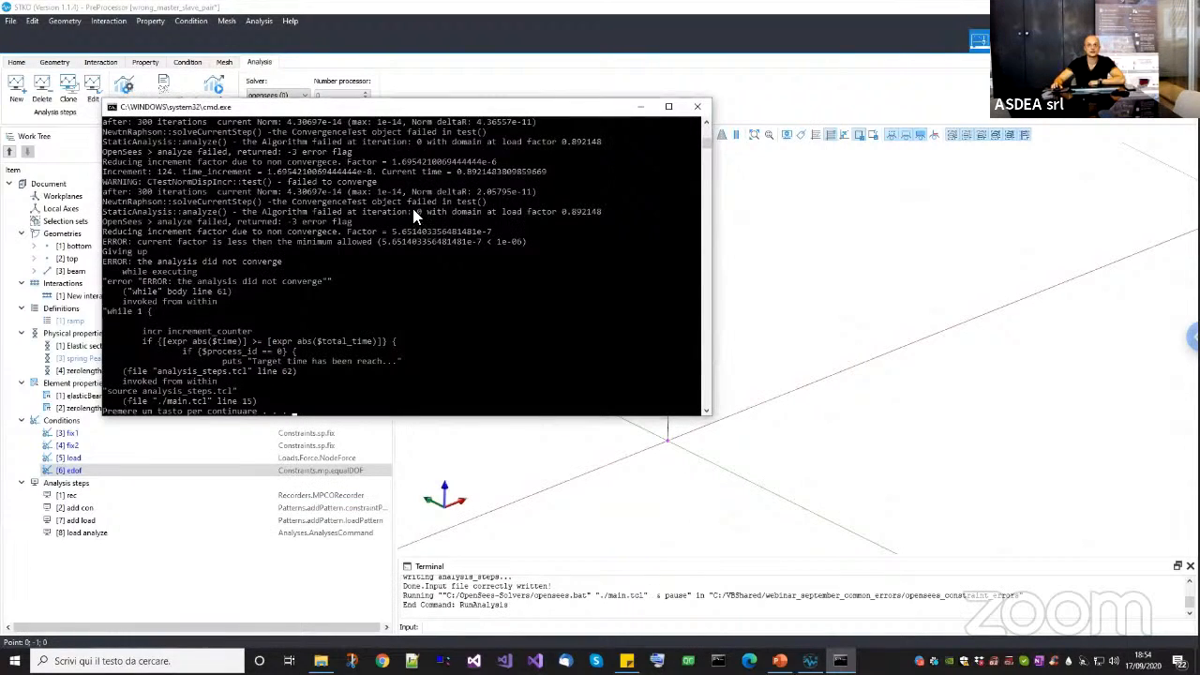
pyautogui.scroll(7, 417, 208)
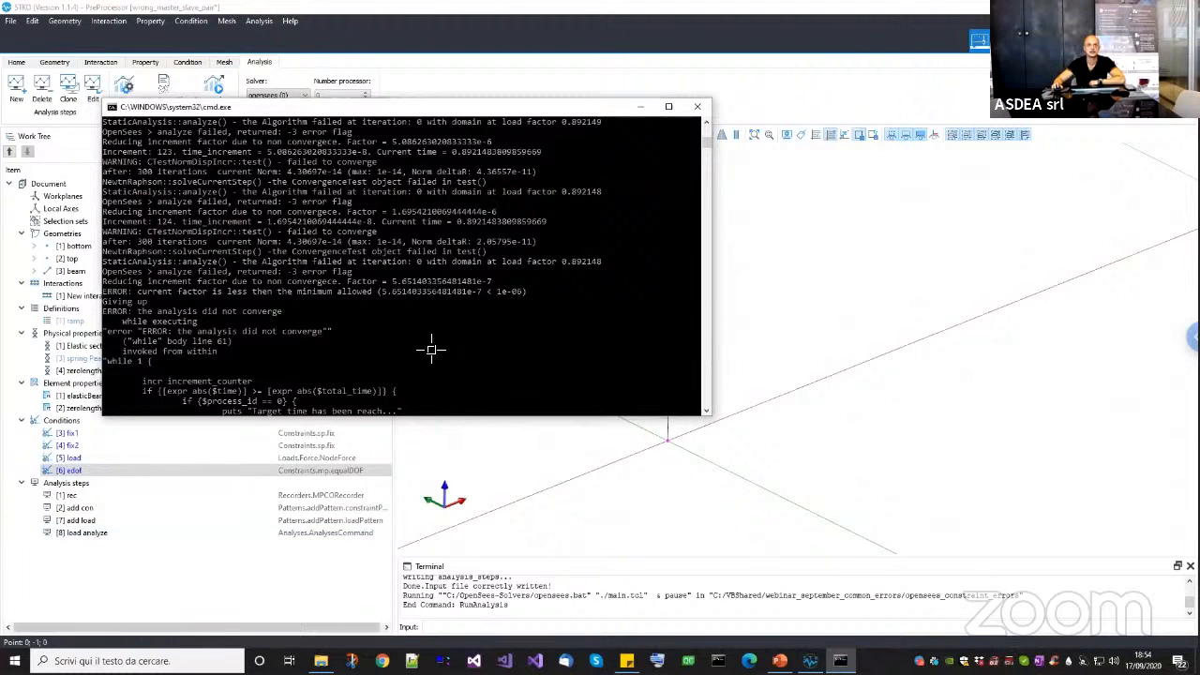
# Set the constraints of the load analyze step to Plain Constraints.
pyautogui.rightClick(95, 529)
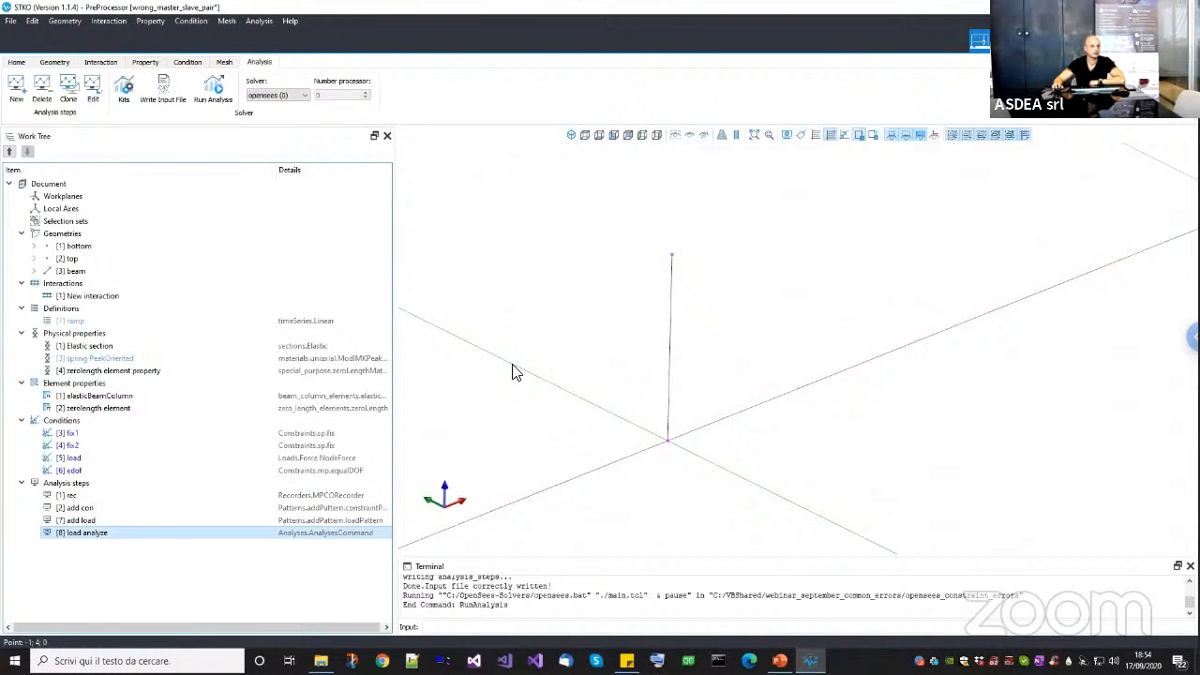
pyautogui.click(122, 565)
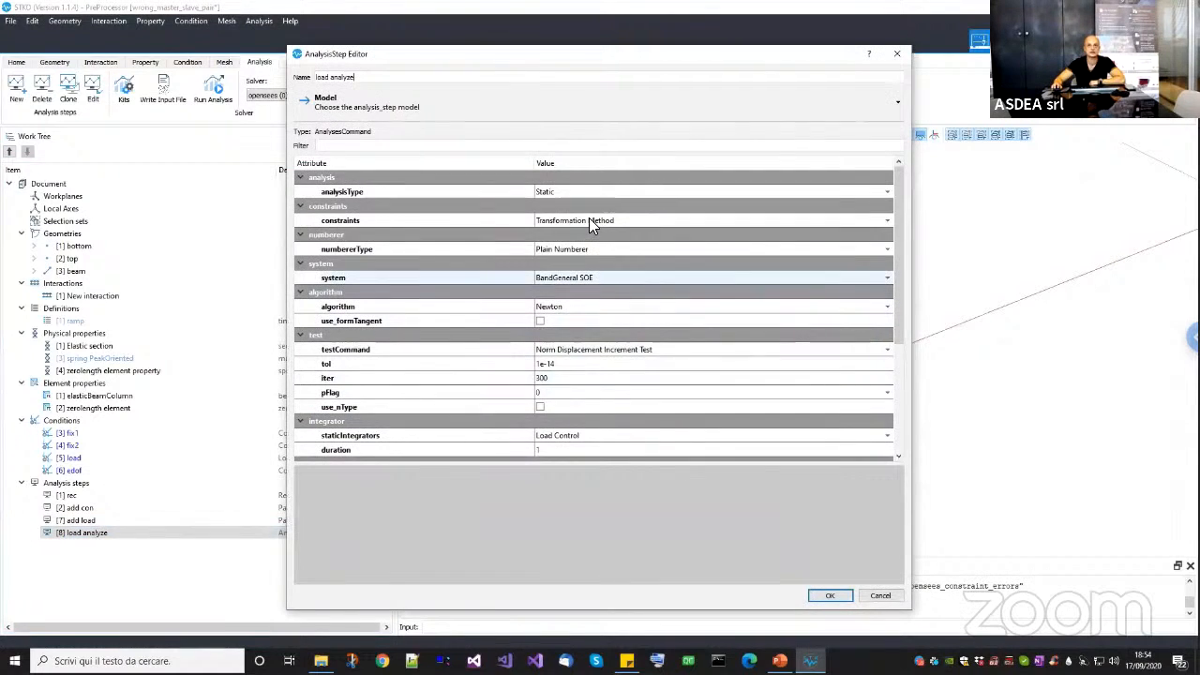
pyautogui.click(585, 225)
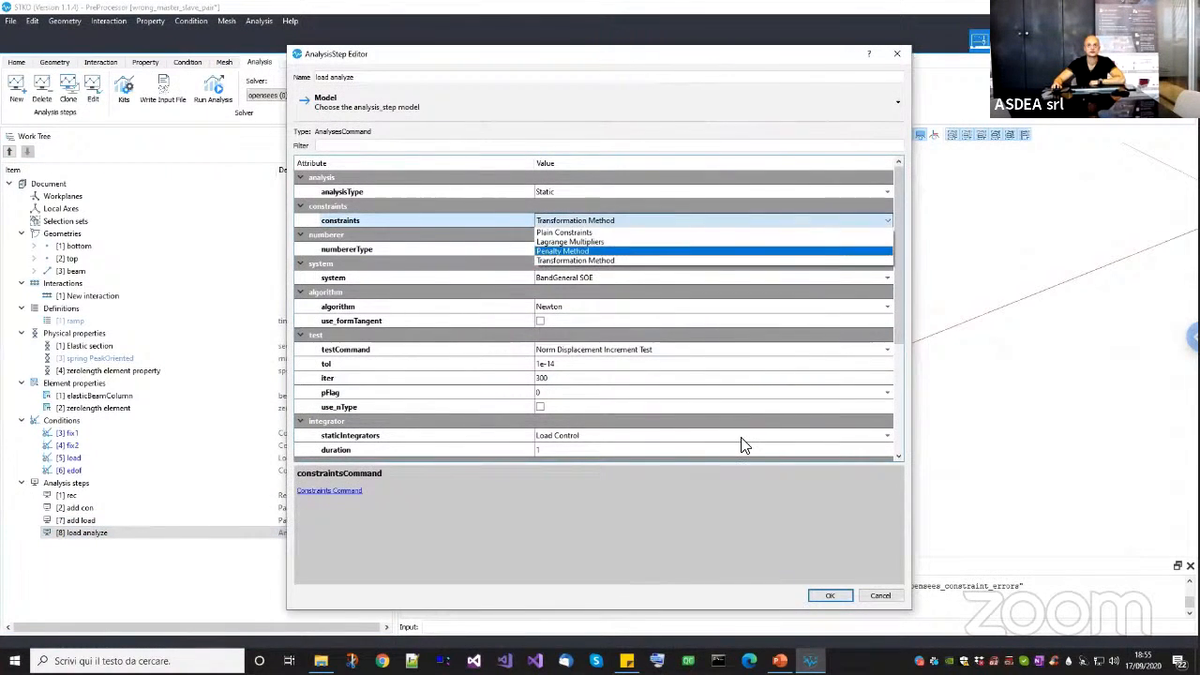
pyautogui.click(565, 233)
pyautogui.click(828, 595)
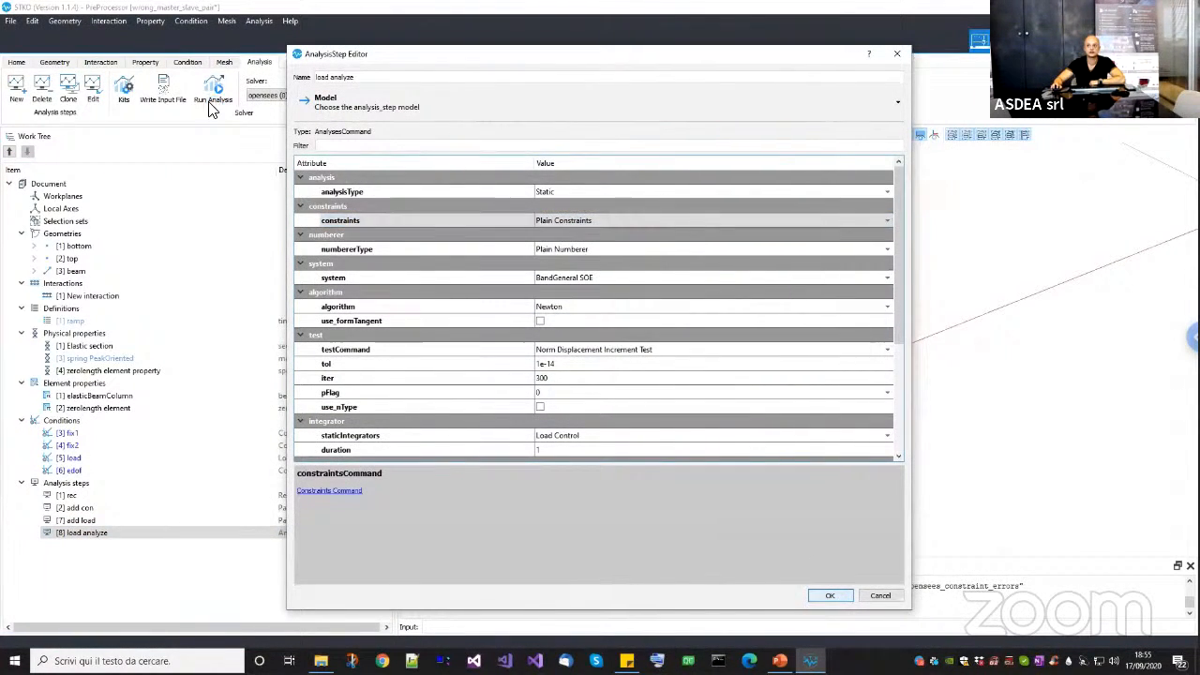
# Rerun the analysis with plain constraints, check the solver output and close the solver console.
pyautogui.click(214, 88)
pyautogui.click(705, 510)
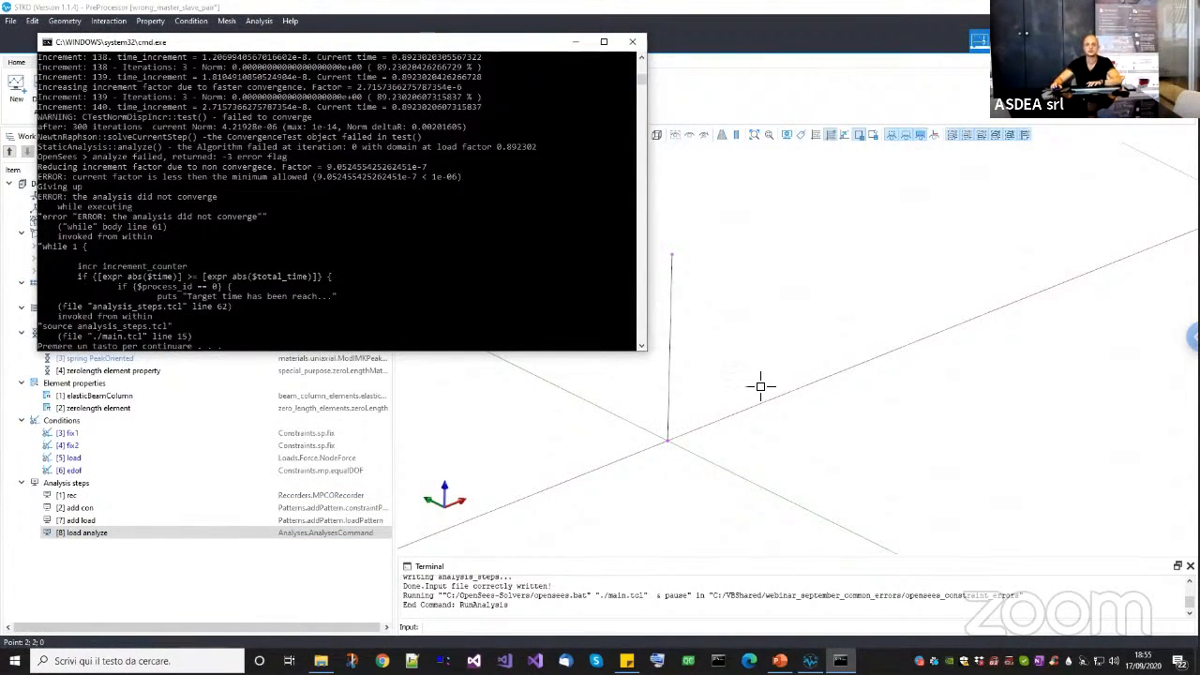
pyautogui.press('Return')
pyautogui.scroll(-1, 760, 386)
pyautogui.scroll(-2, 708, 367)
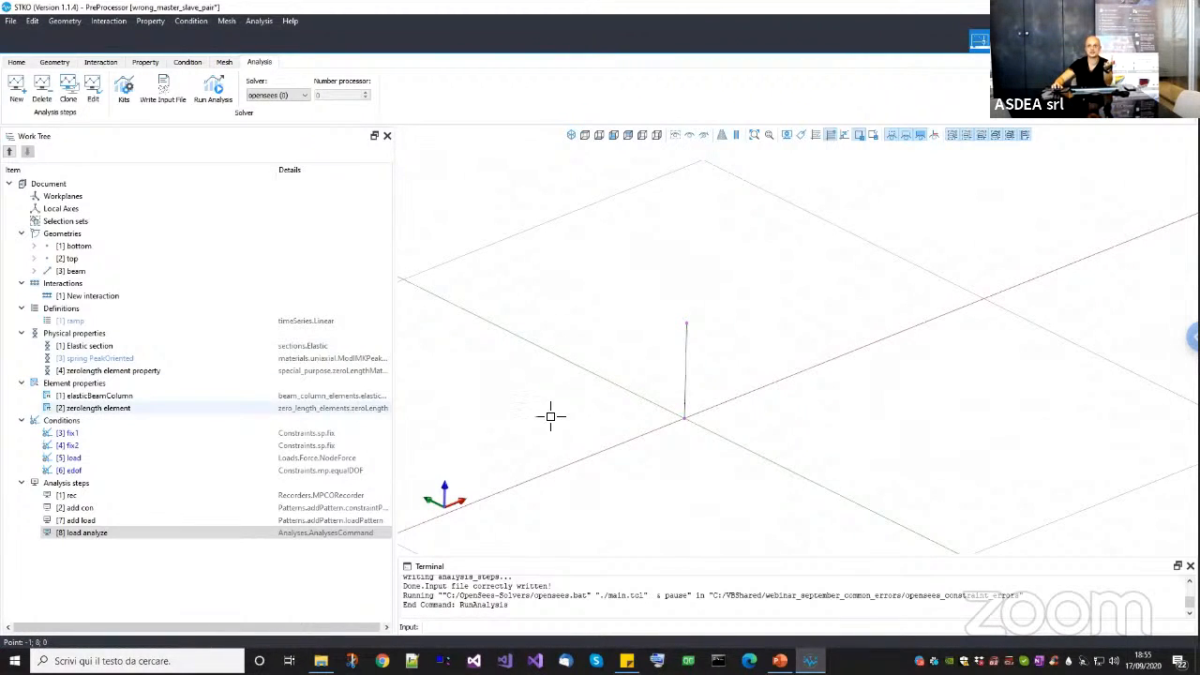
pyautogui.moveTo(768, 421); pyautogui.dragTo(754, 450, button='middle')
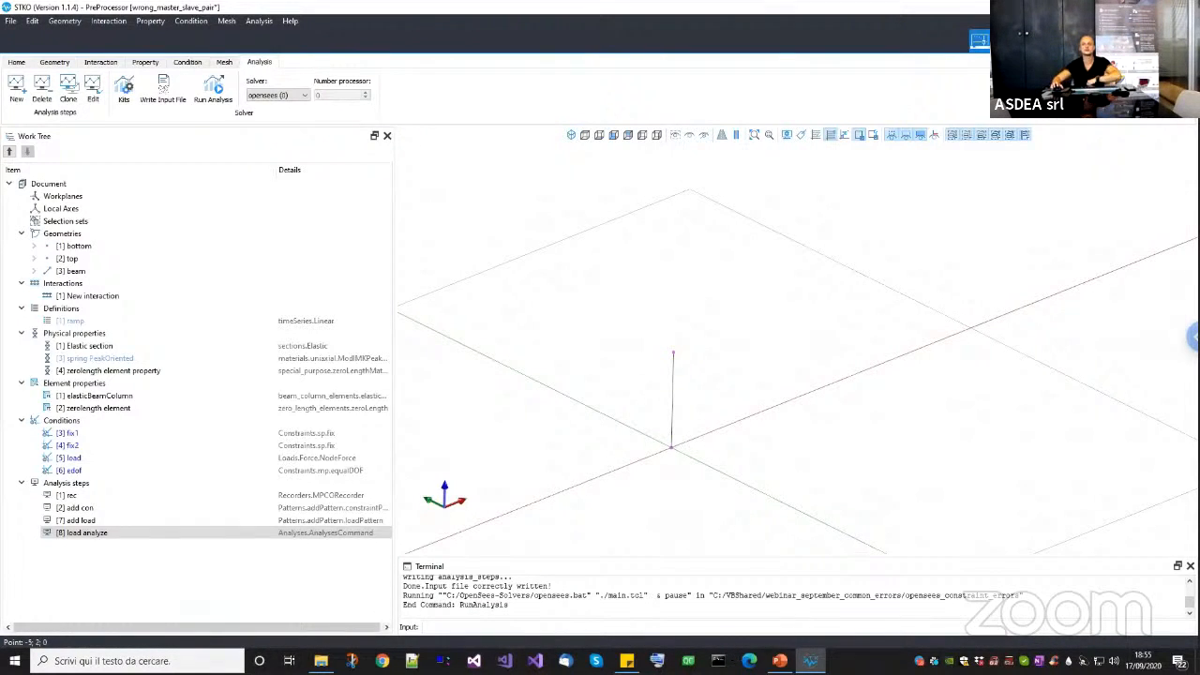
# Switch to the PowerPoint slide on constraint rules and review the master-slave pair rule for the Plain method.
pyautogui.hotkey('alt', 'Tab')
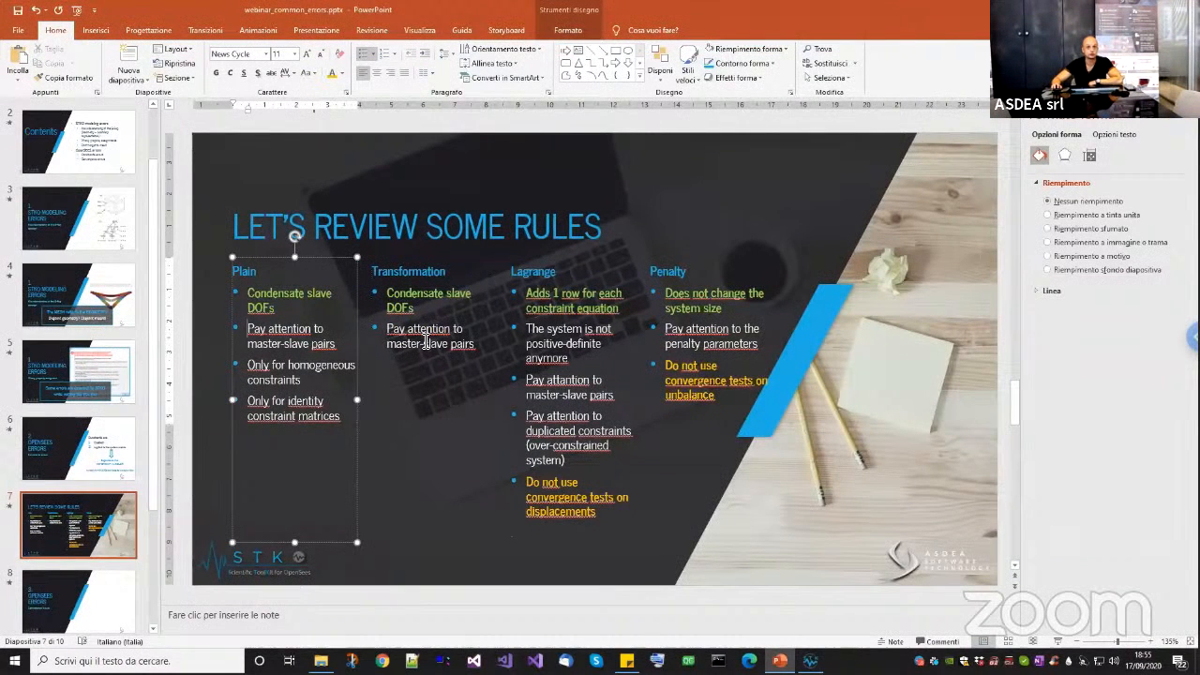
pyautogui.hotkey('shift', 'Down')
pyautogui.hotkey('shift', 'Down')
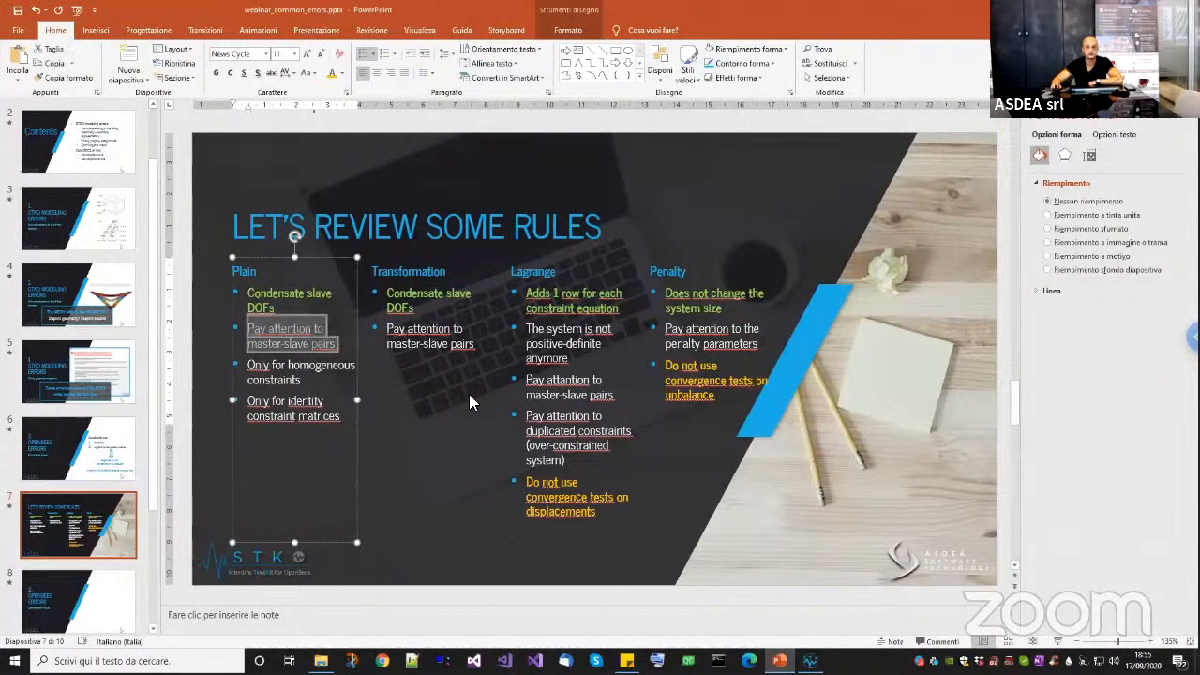
pyautogui.click(271, 375)
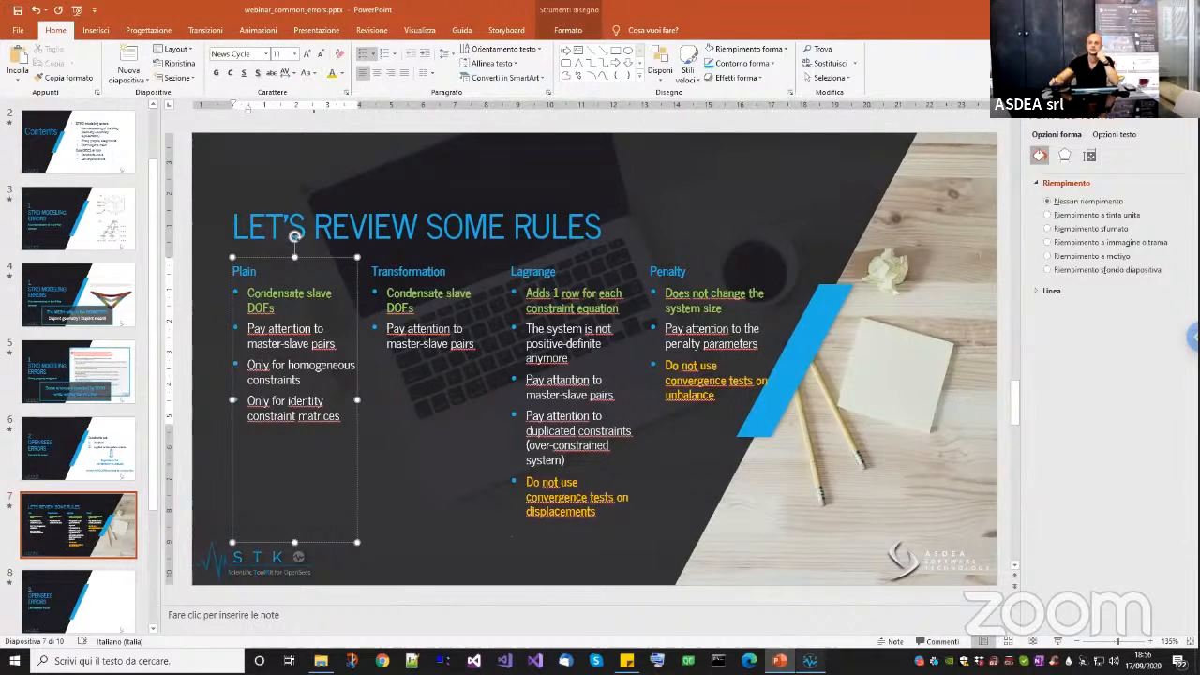
# Return to STKO, save wrong_master_slave_pair and close it by starting a new document.
pyautogui.click(810, 660)
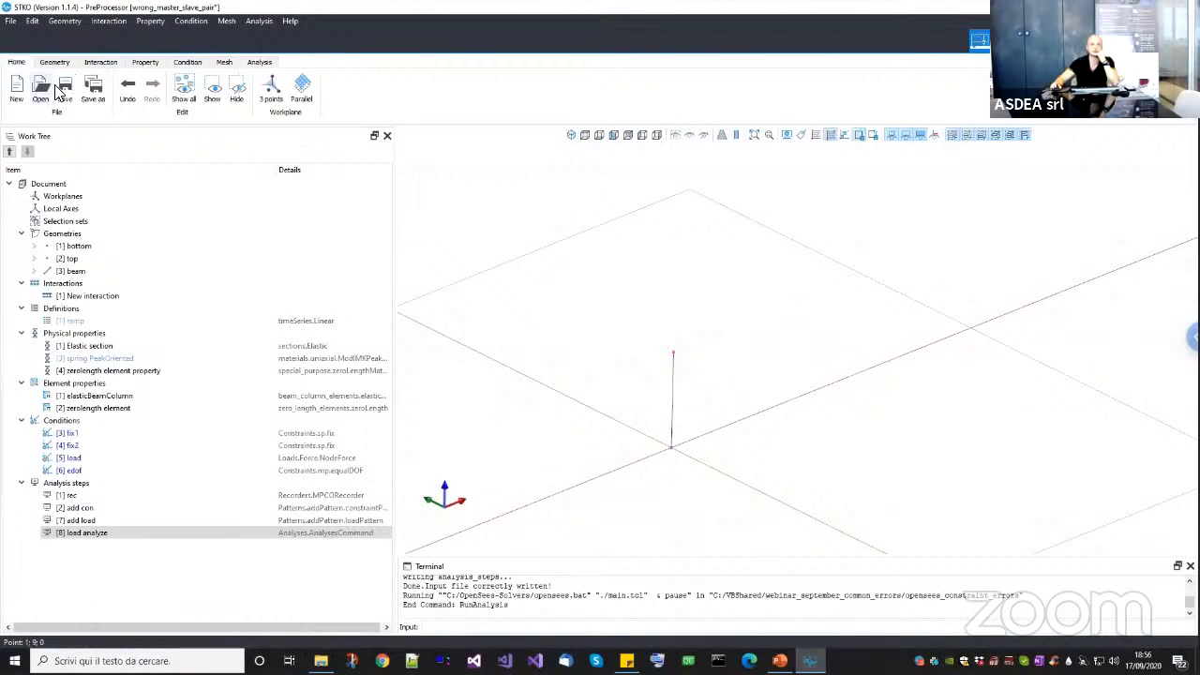
pyautogui.click(62, 89)
pyautogui.click(18, 90)
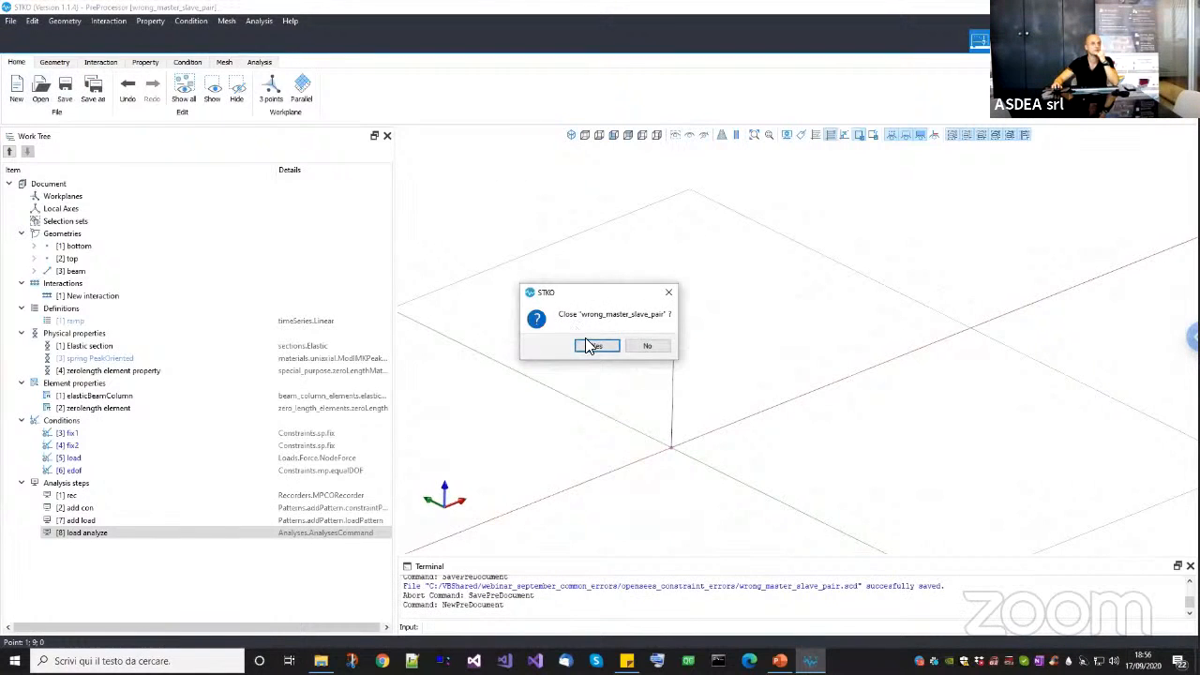
pyautogui.click(597, 346)
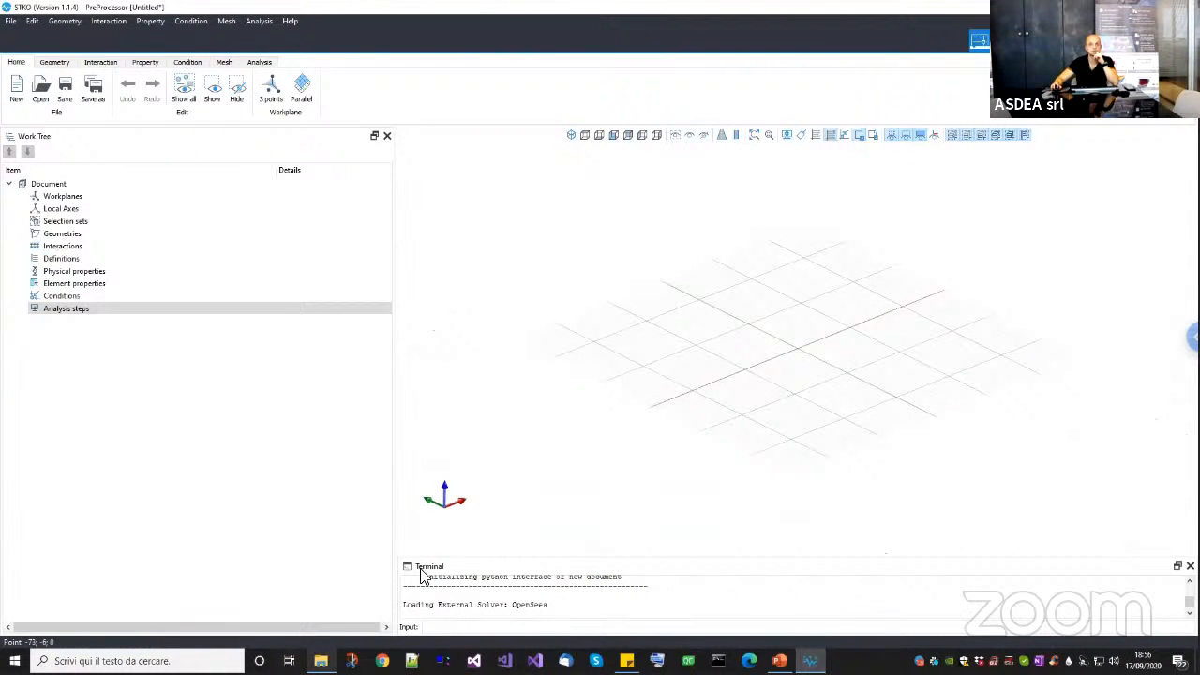
# Locate print_matrix.scd in the opensees_constraint_errors folder and open it in STKO.
pyautogui.hotkey('alt', 'Tab')
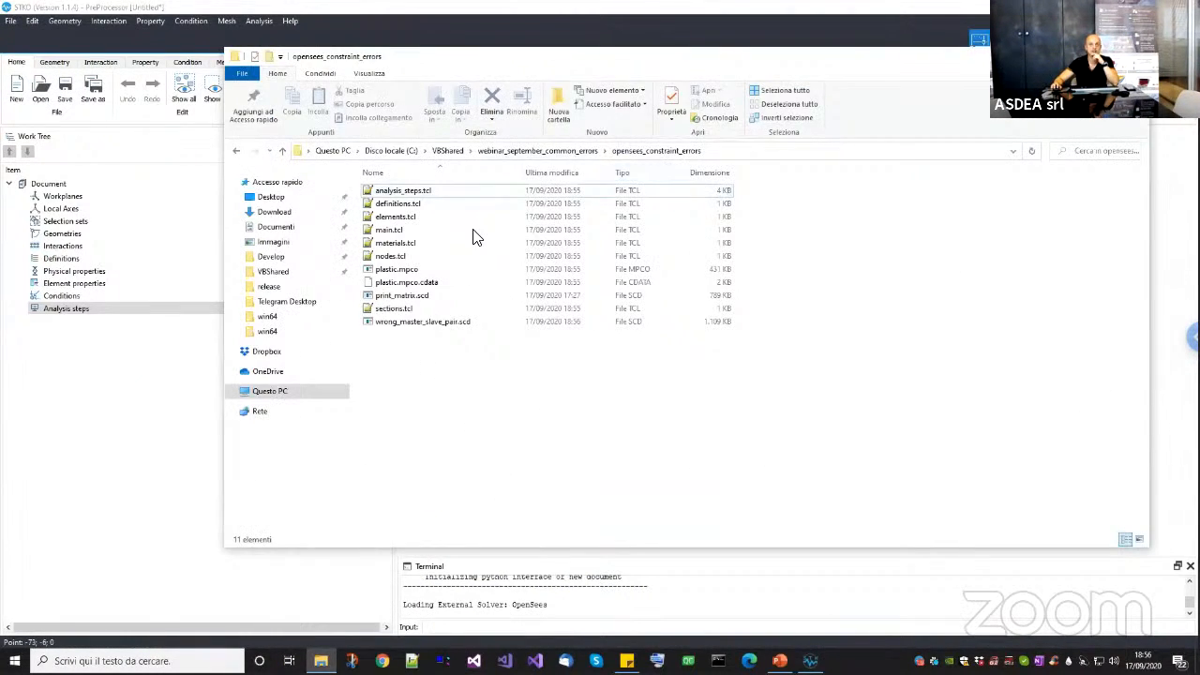
pyautogui.click(427, 219)
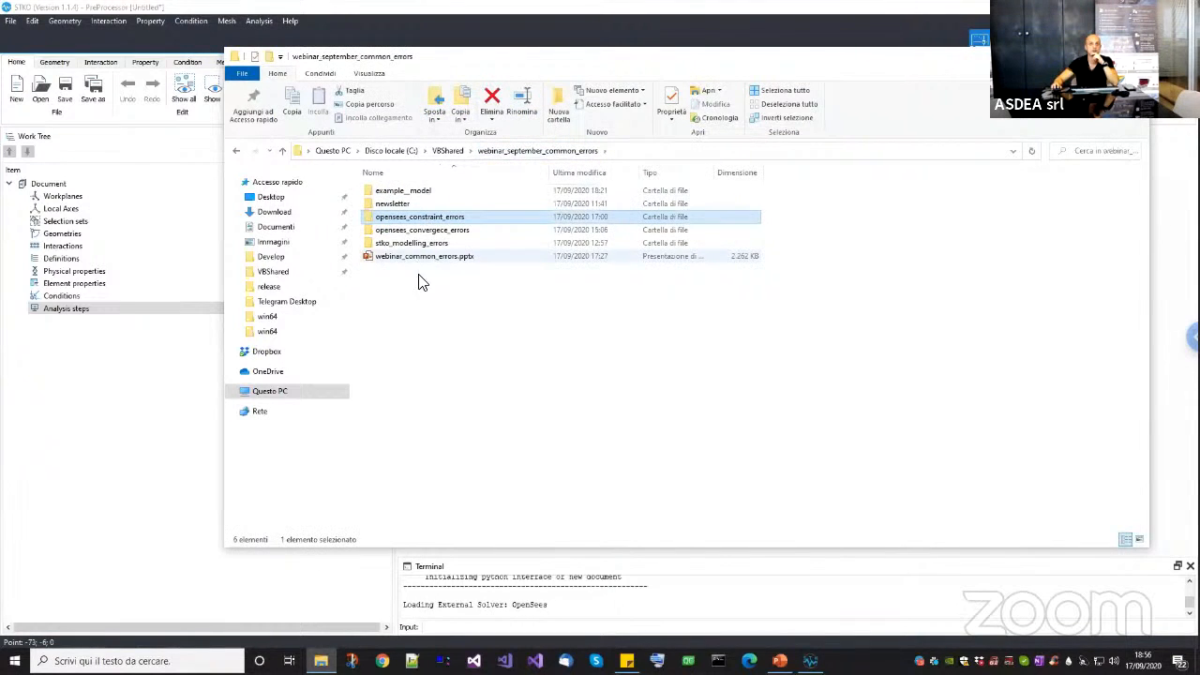
pyautogui.press('Return')
pyautogui.click(388, 298)
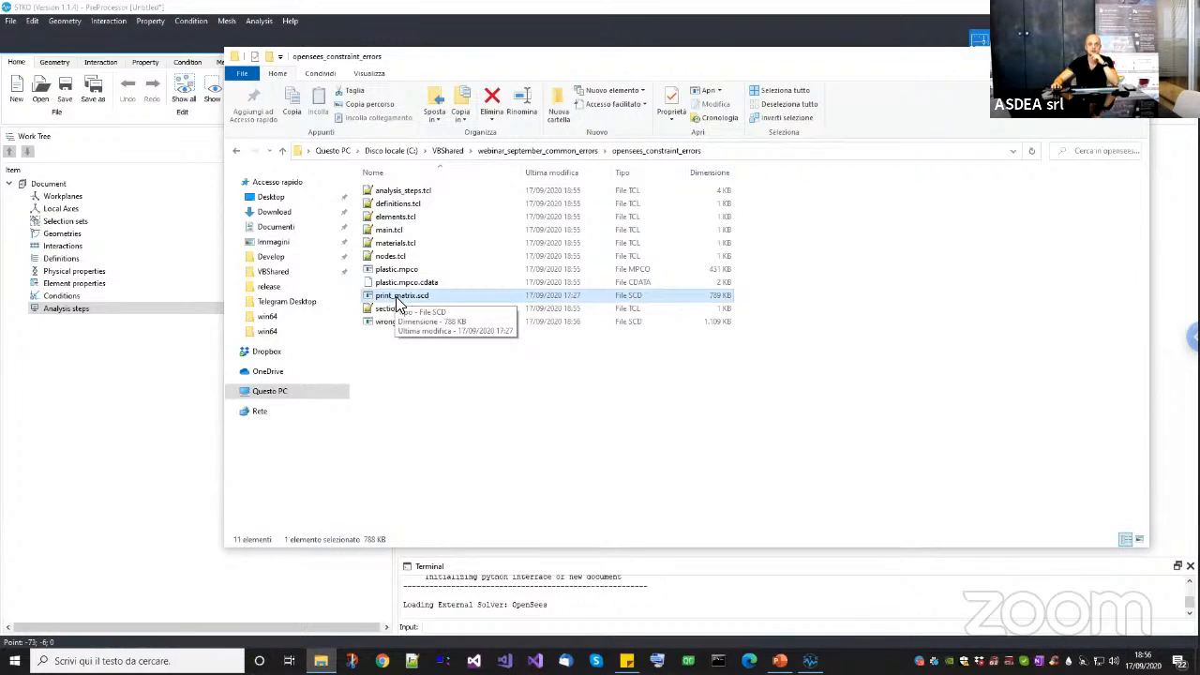
pyautogui.click(155, 413)
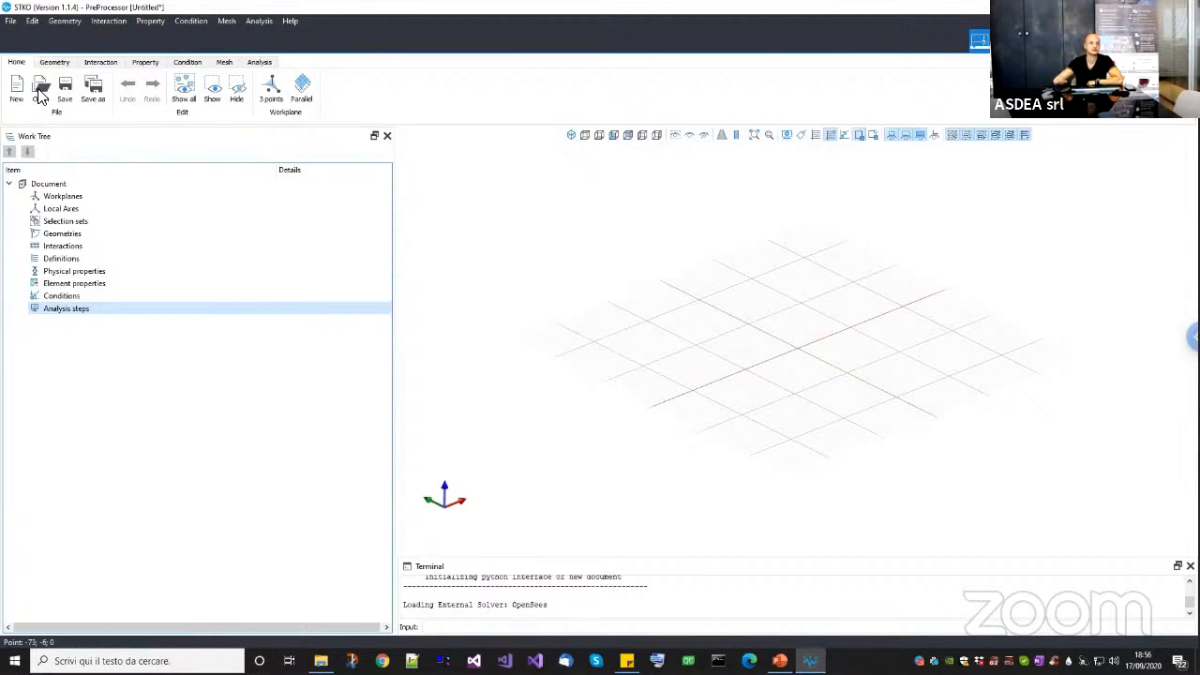
pyautogui.click(587, 353)
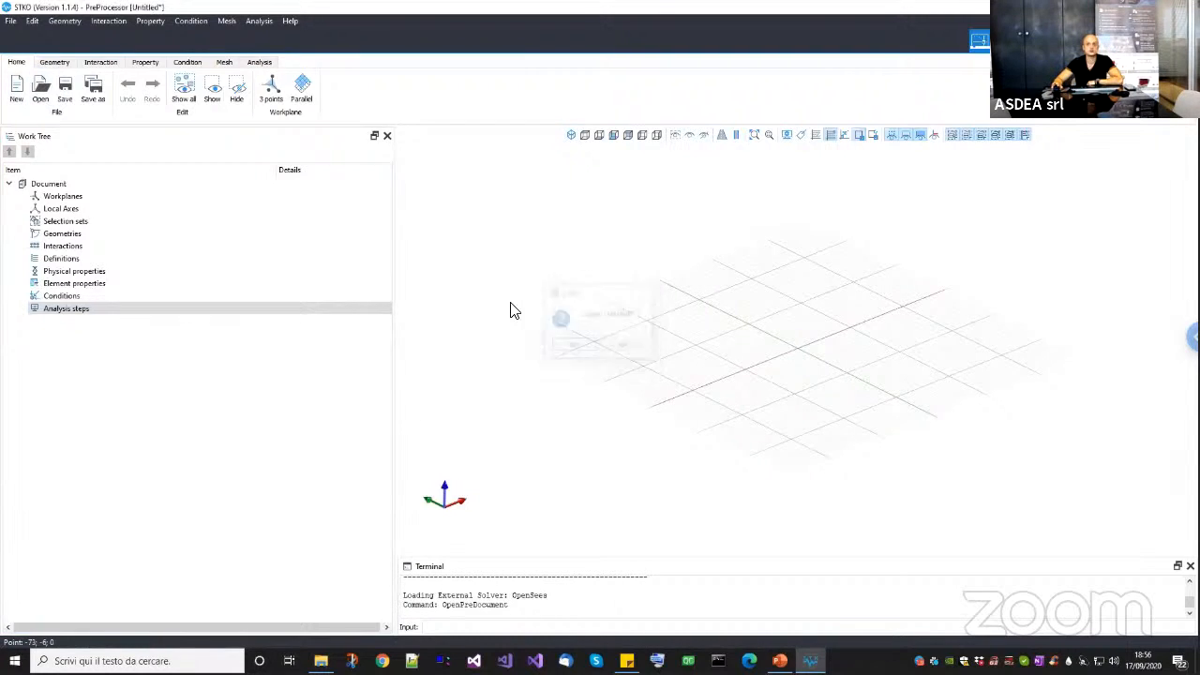
pyautogui.click(356, 168)
pyautogui.doubleClick(356, 169)
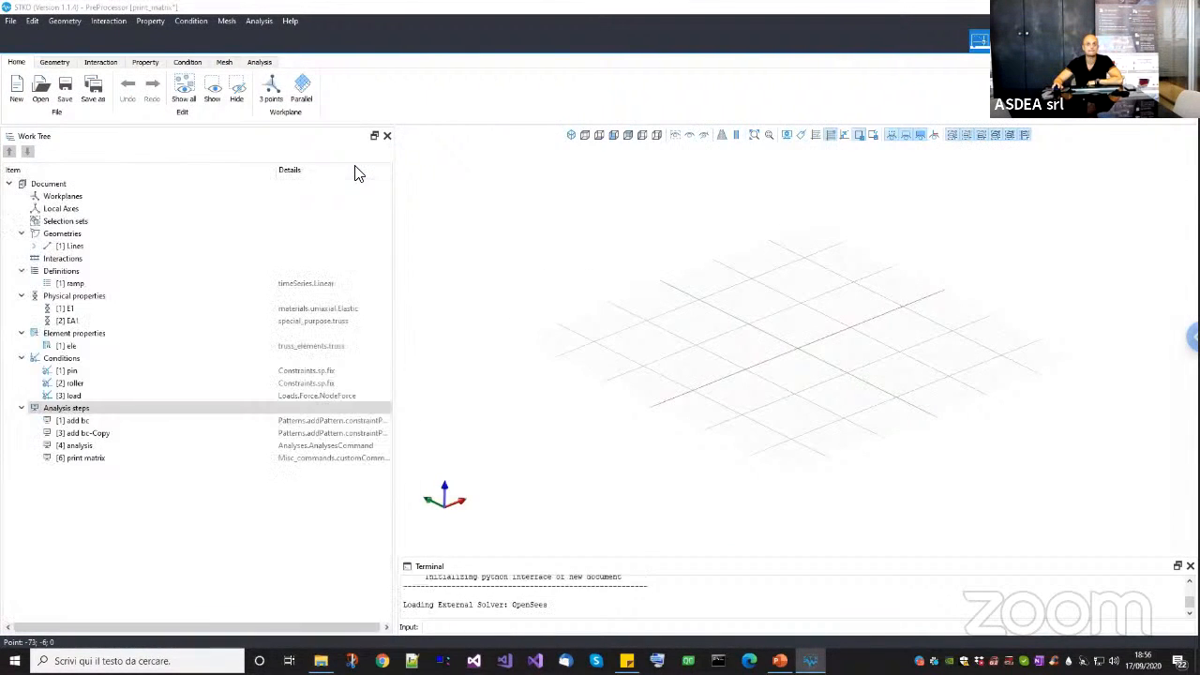
# Show the truss model in top view and look over its line geometry and ramp time series.
pyautogui.click(584, 136)
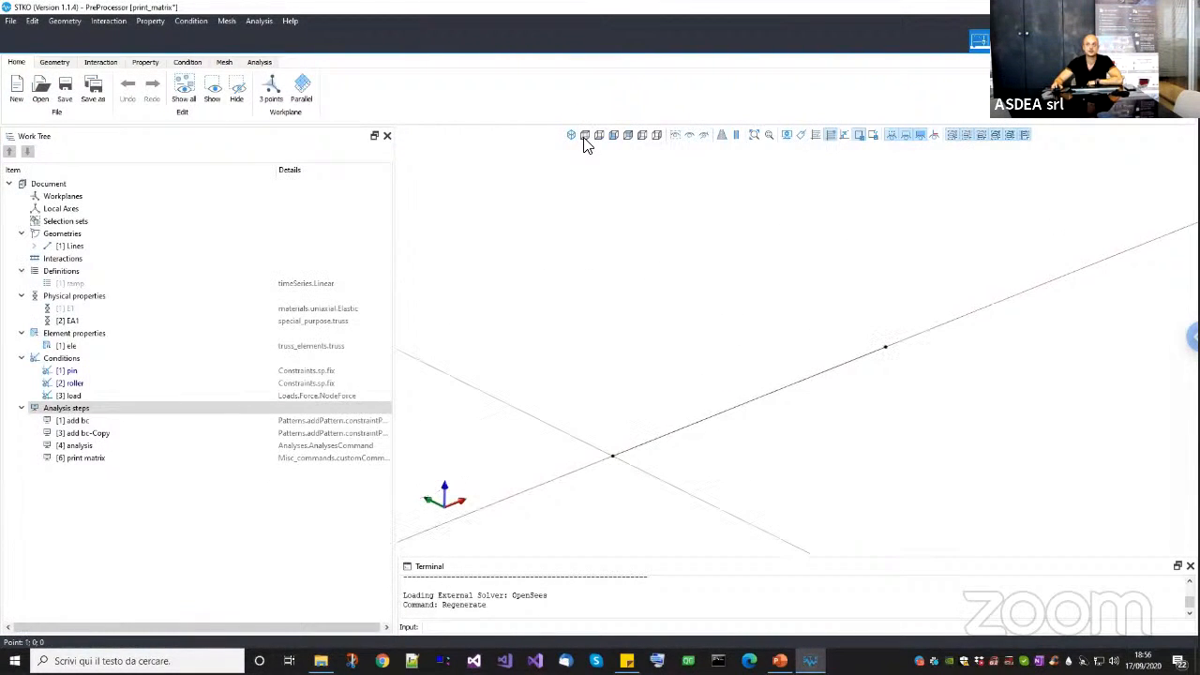
pyautogui.click(585, 136)
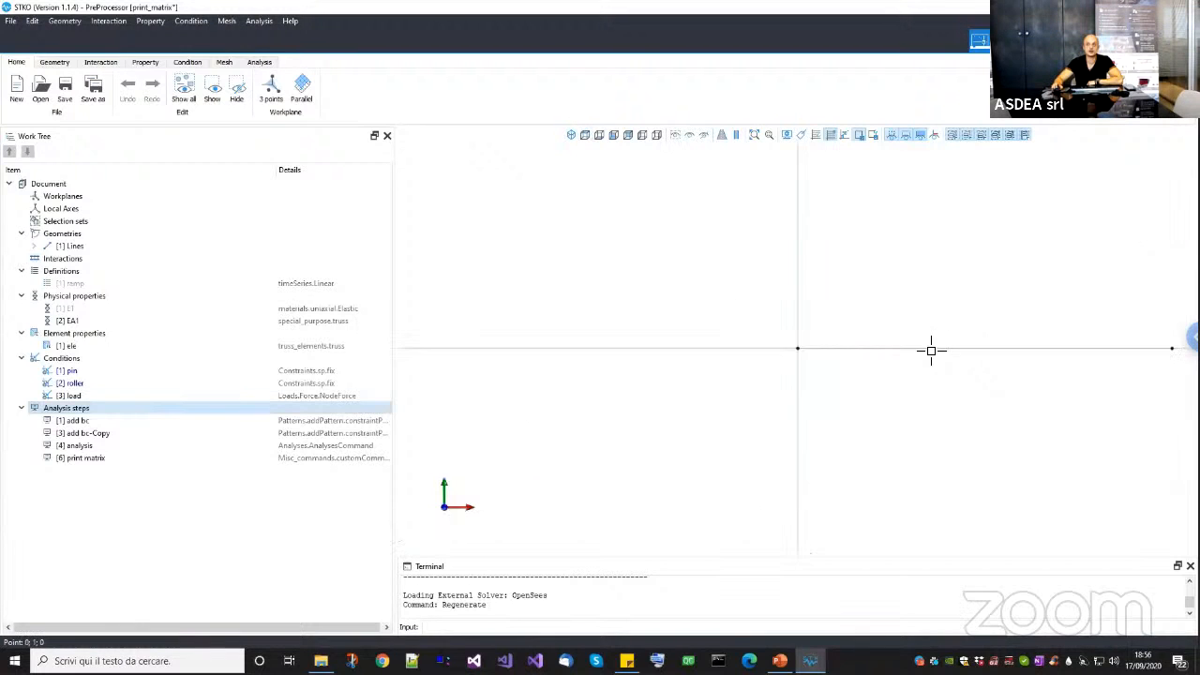
pyautogui.scroll(-2, 932, 350)
pyautogui.moveTo(932, 351); pyautogui.dragTo(745, 388, button='middle')
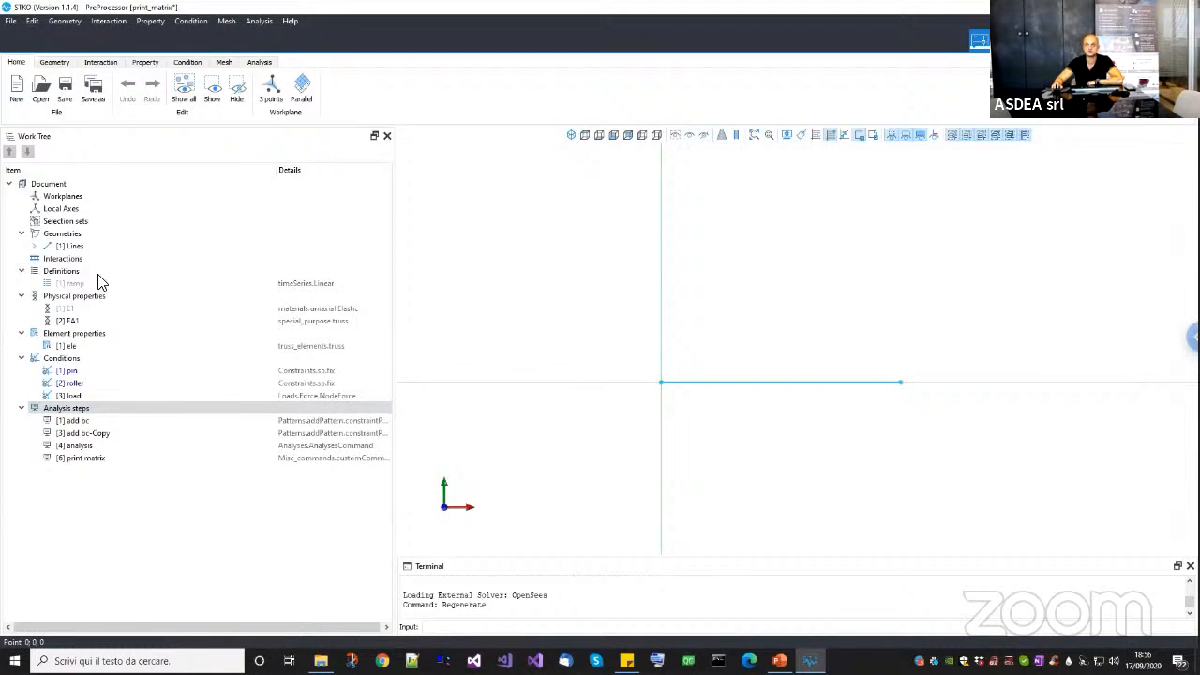
pyautogui.click(75, 246)
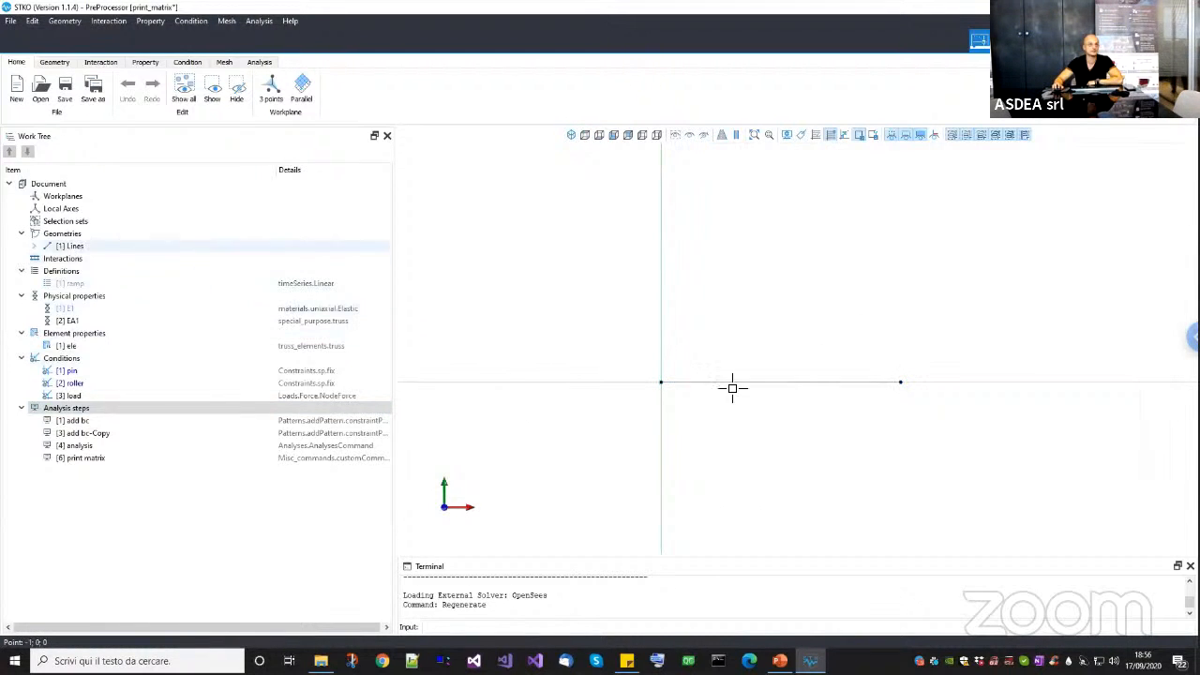
pyautogui.click(80, 283)
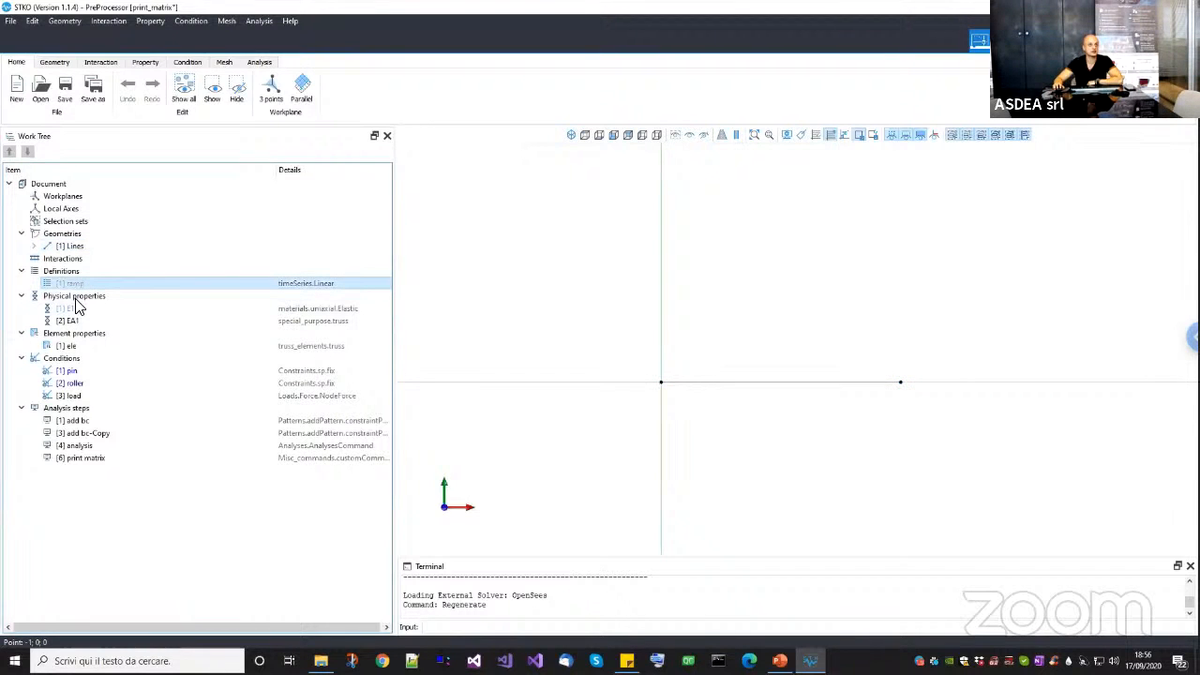
# Inspect the elastic modulus of the E1 material and the section of the EA1 truss property without changing them.
pyautogui.click(75, 309)
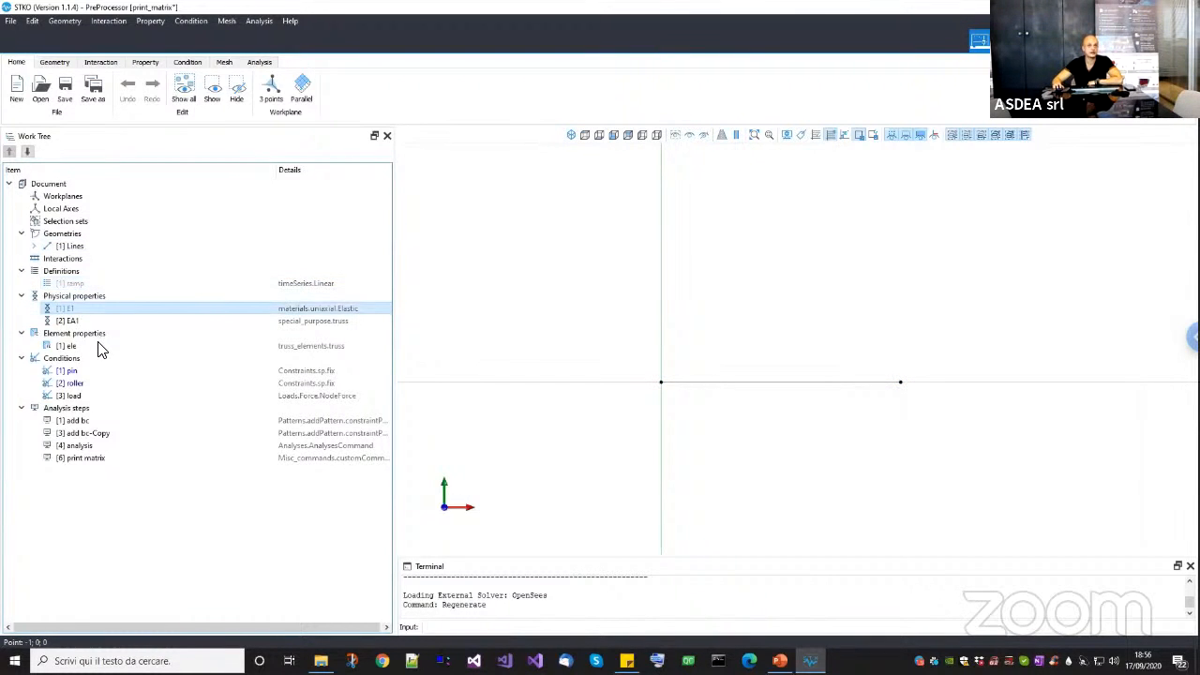
pyautogui.rightClick(98, 310)
pyautogui.click(112, 343)
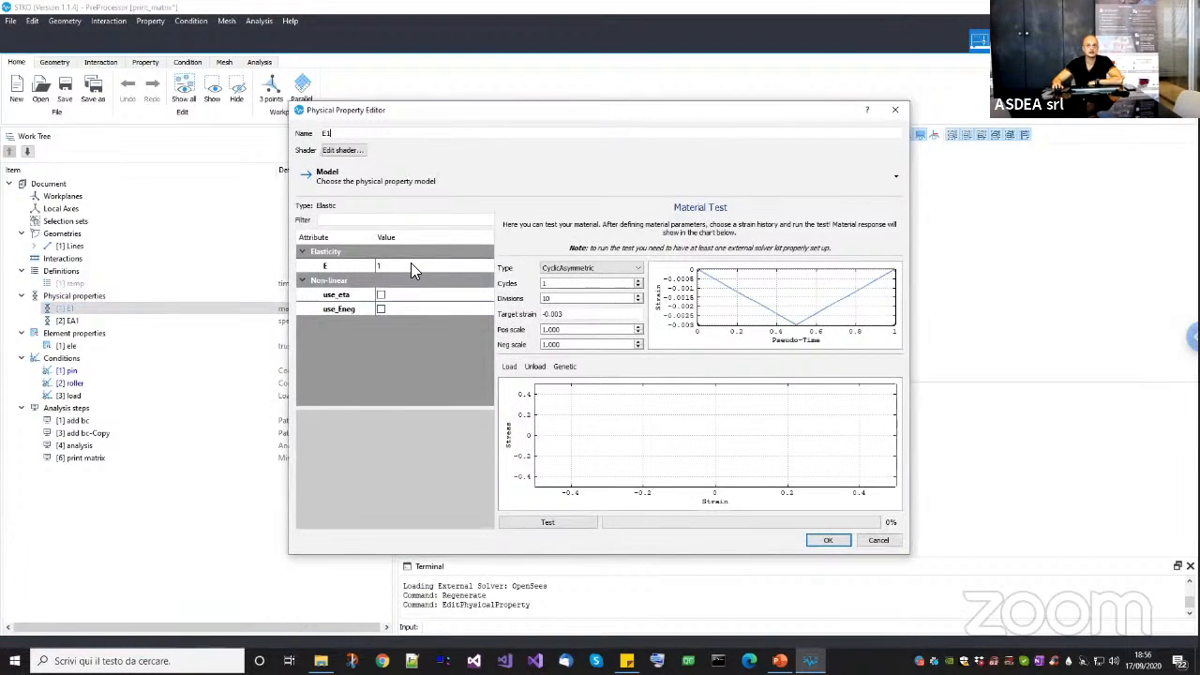
pyautogui.doubleClick(411, 267)
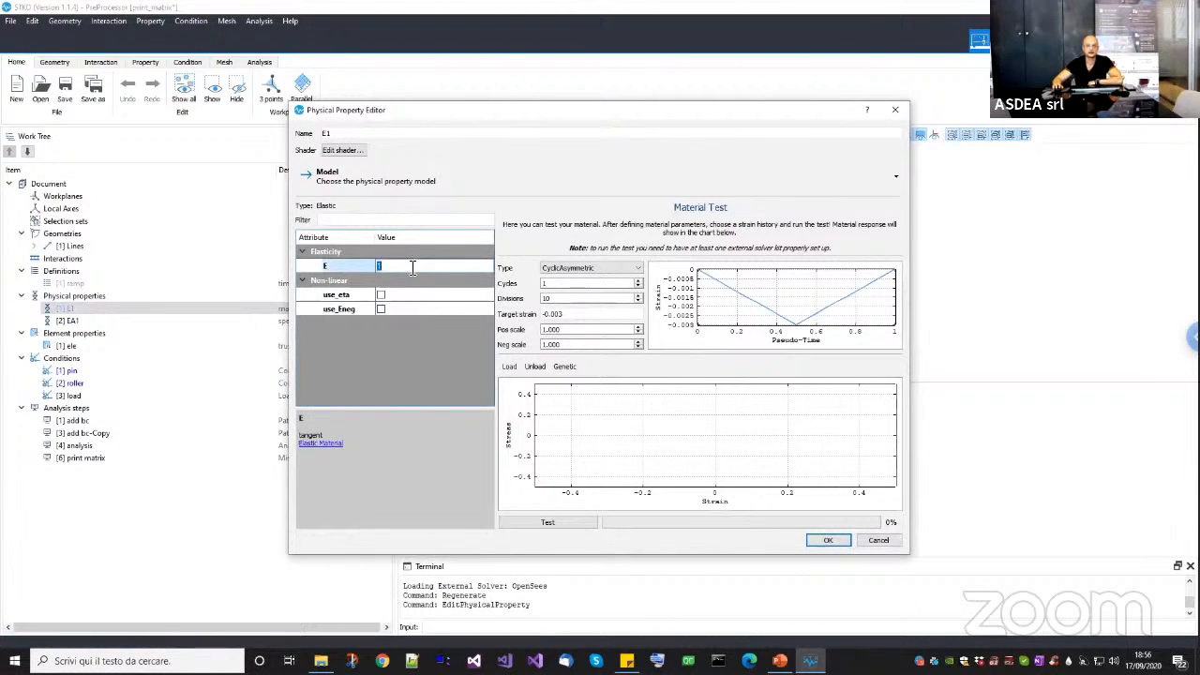
pyautogui.press('Escape')
pyautogui.rightClick(164, 321)
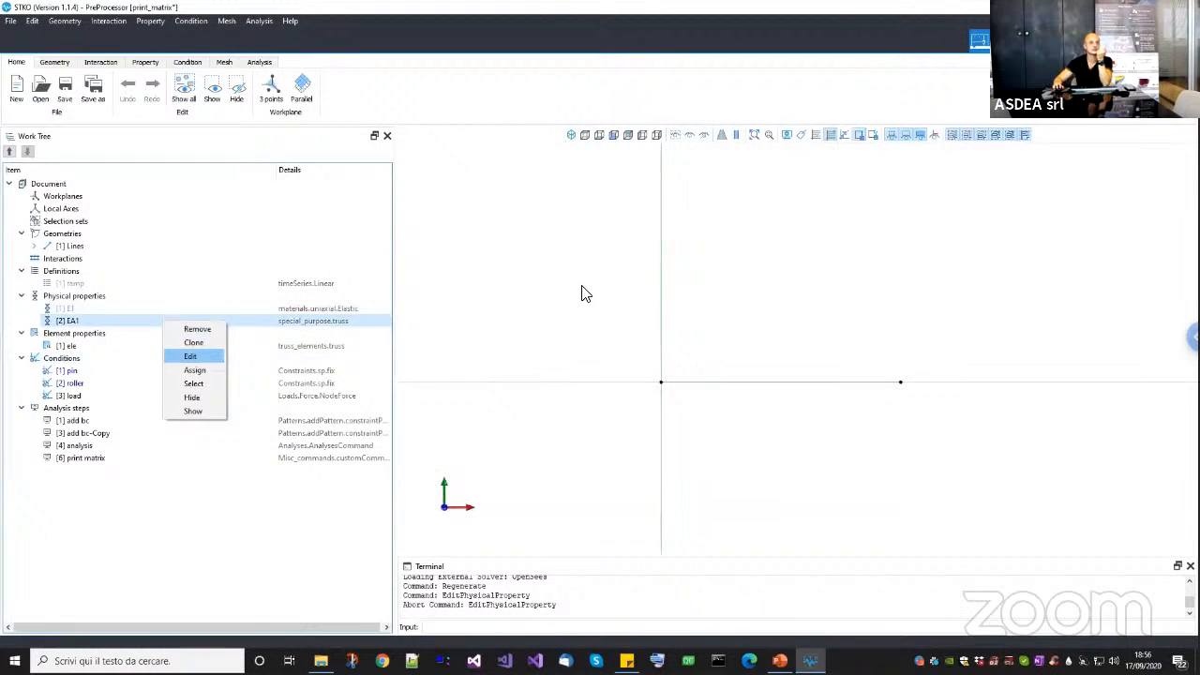
pyautogui.click(193, 356)
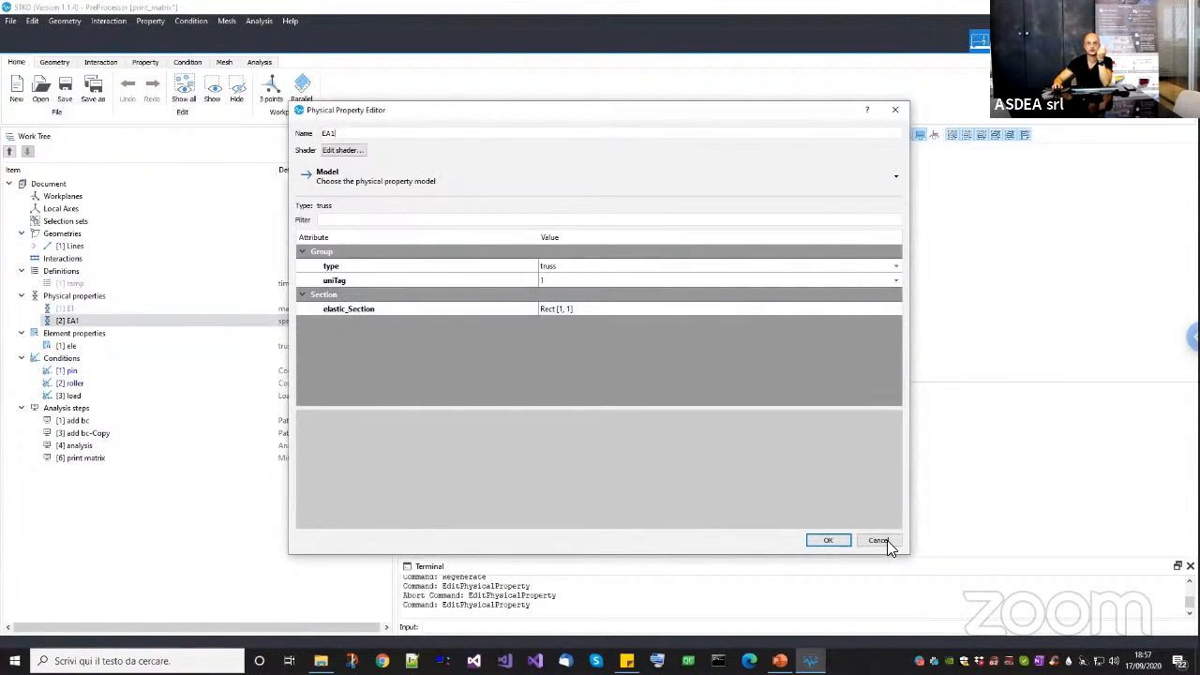
pyautogui.press('Escape')
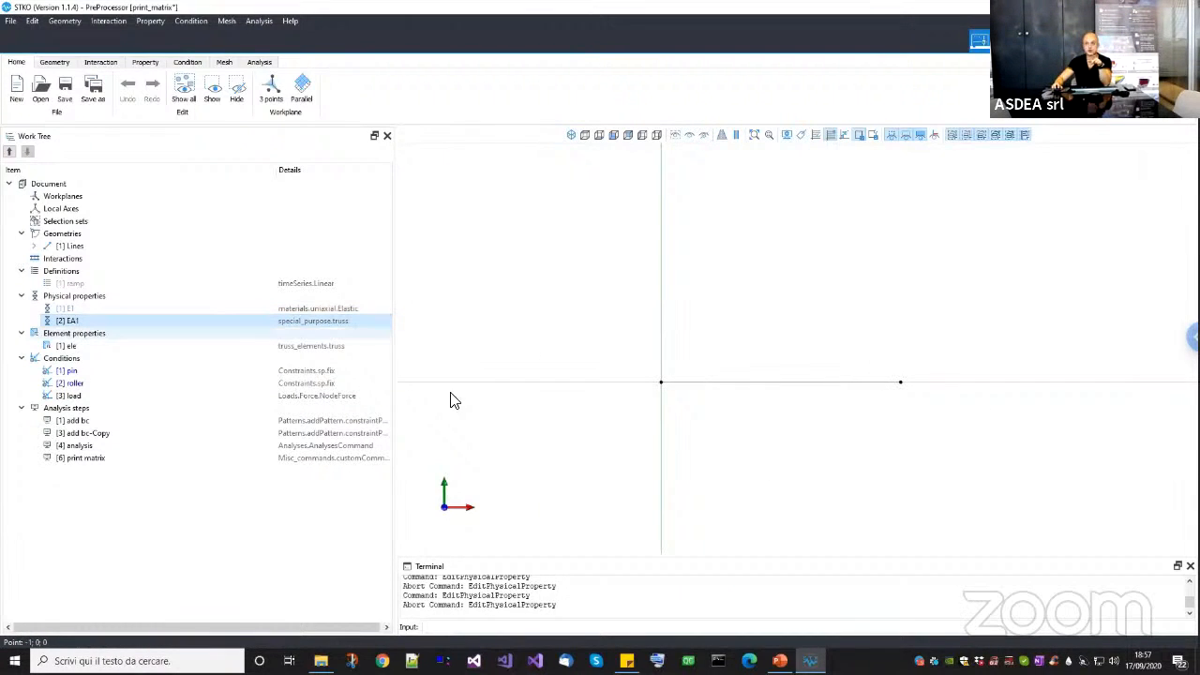
# Look at the ele truss element property and examine the constrained degrees of freedom in the pin condition.
pyautogui.moveTo(795, 414); pyautogui.dragTo(767, 410, button='middle')
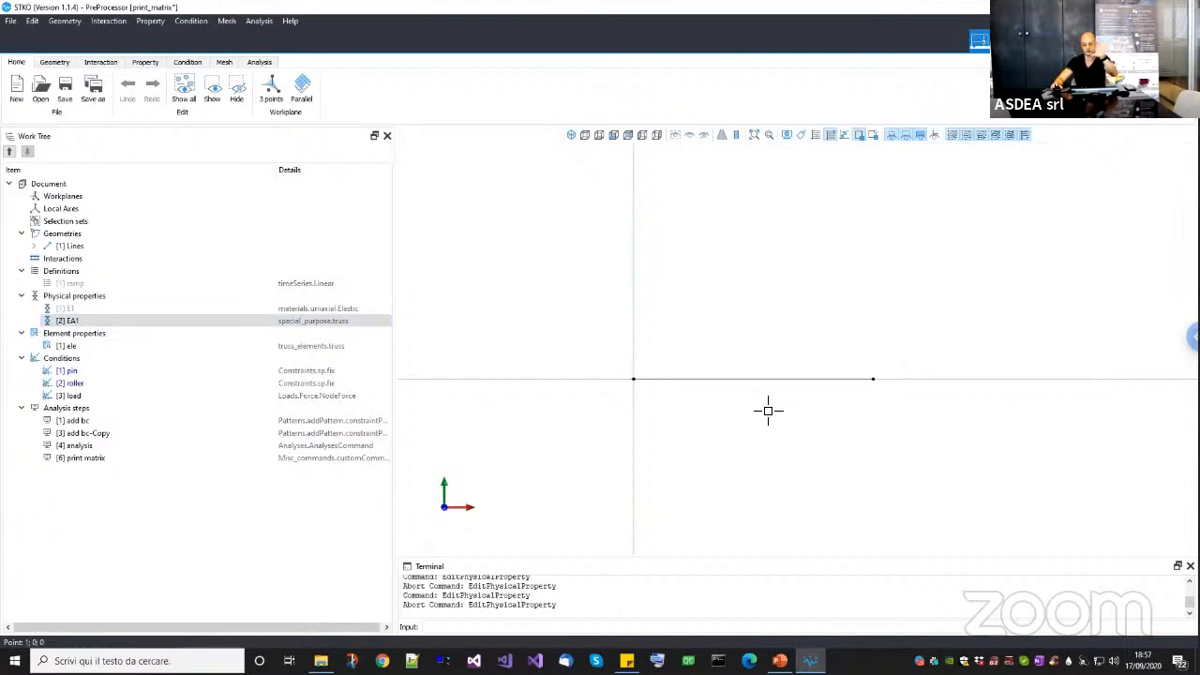
pyautogui.click(252, 349)
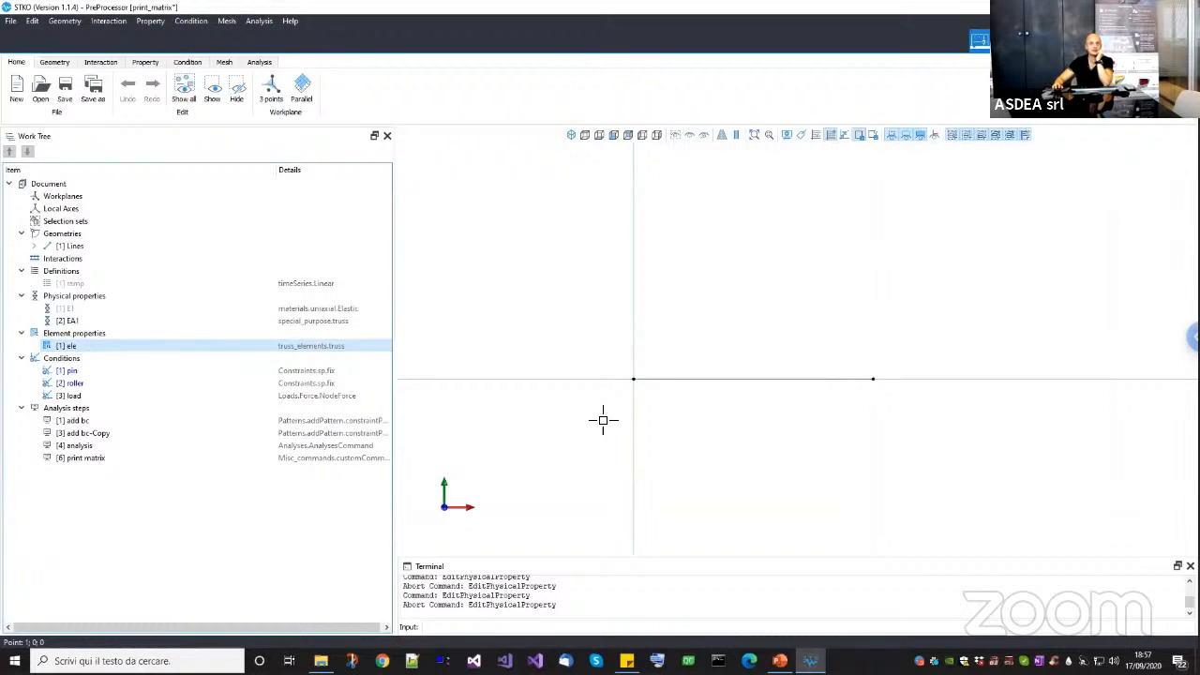
pyautogui.rightClick(94, 373)
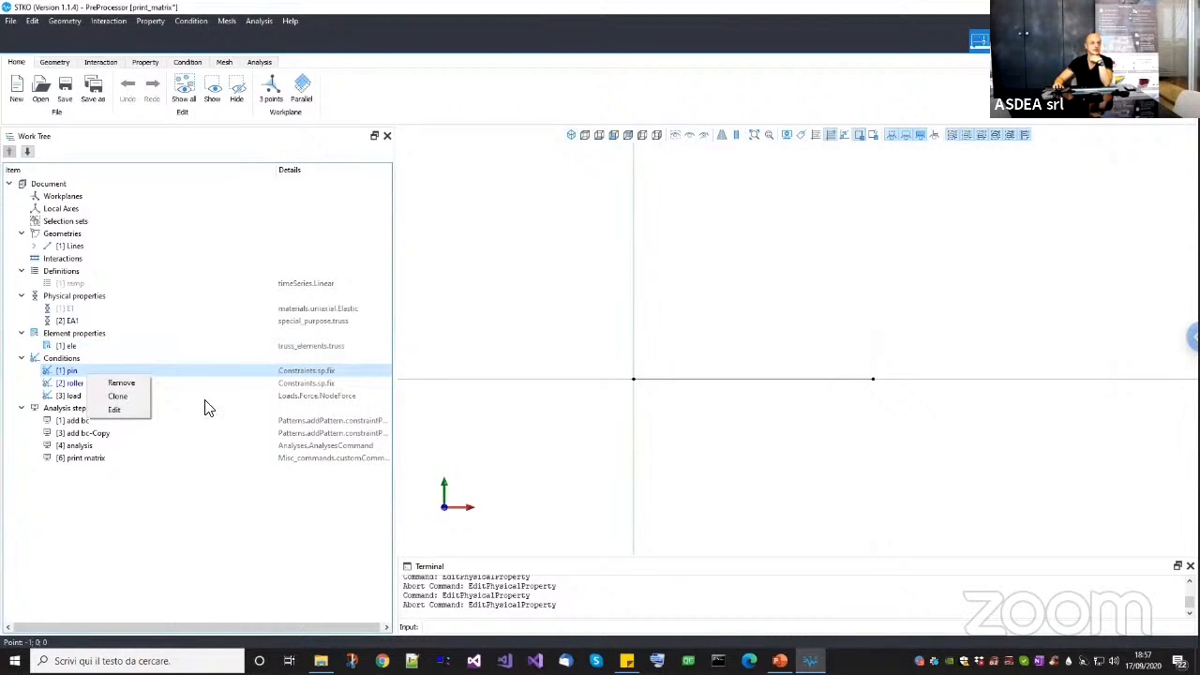
pyautogui.click(122, 405)
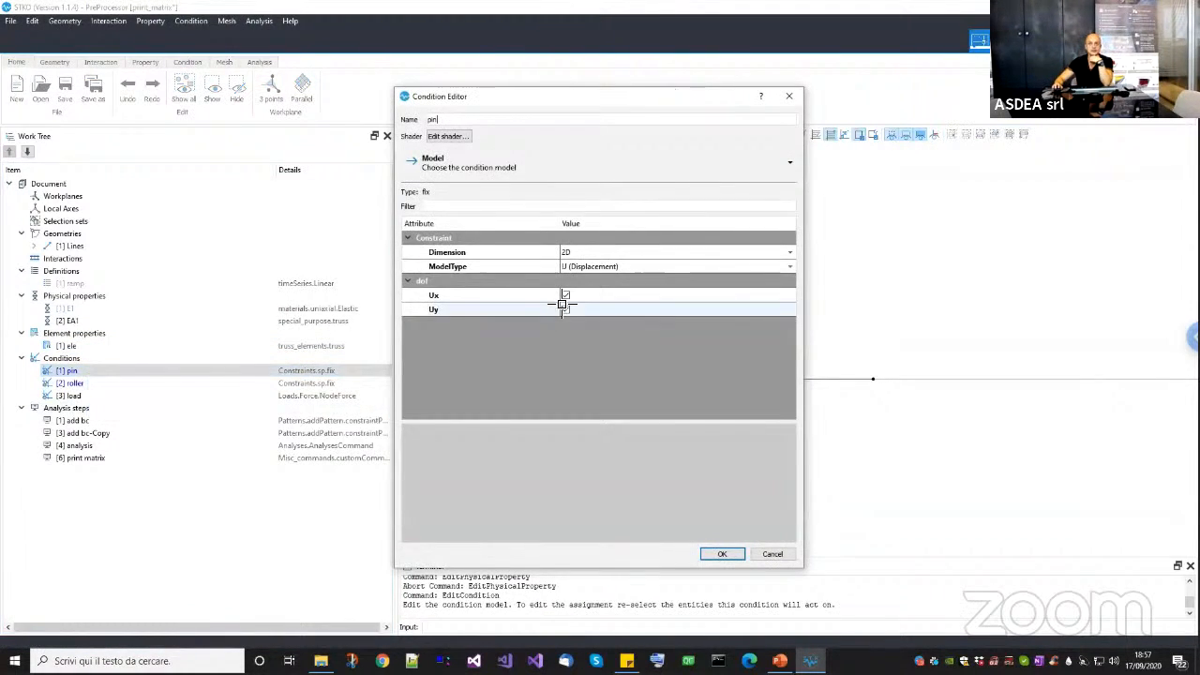
pyautogui.click(576, 586)
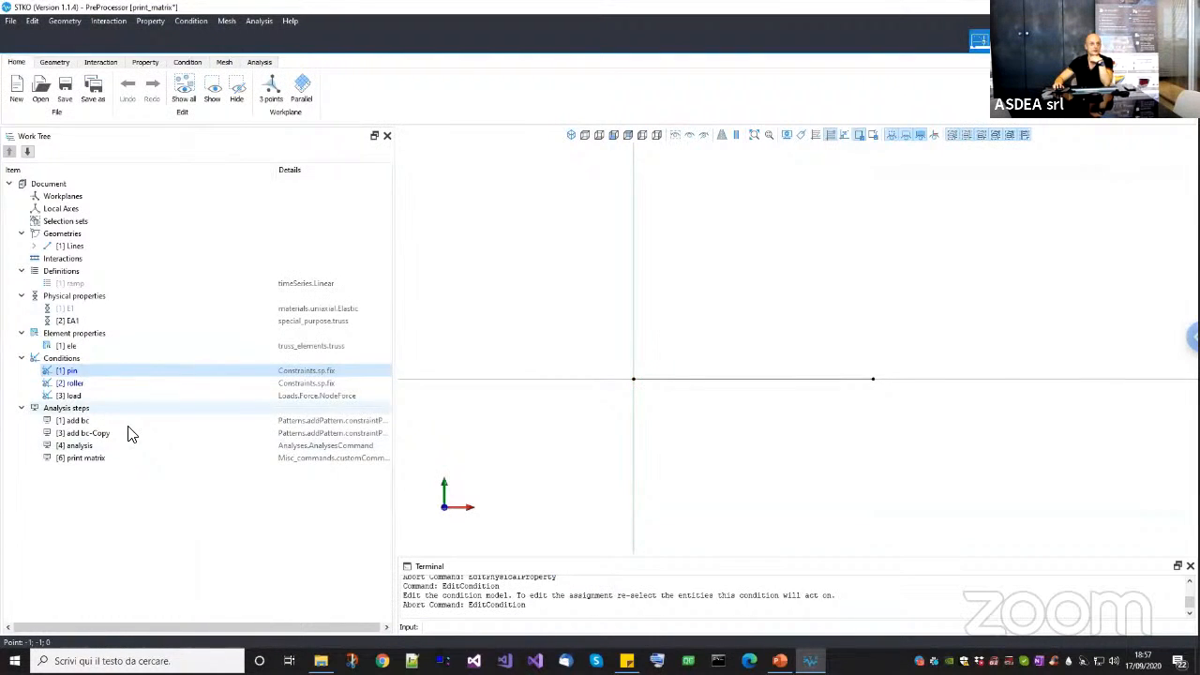
# Inspect the constrained degrees of freedom of the roller condition and the force vector of the load condition without changing them.
pyautogui.rightClick(90, 383)
pyautogui.click(118, 416)
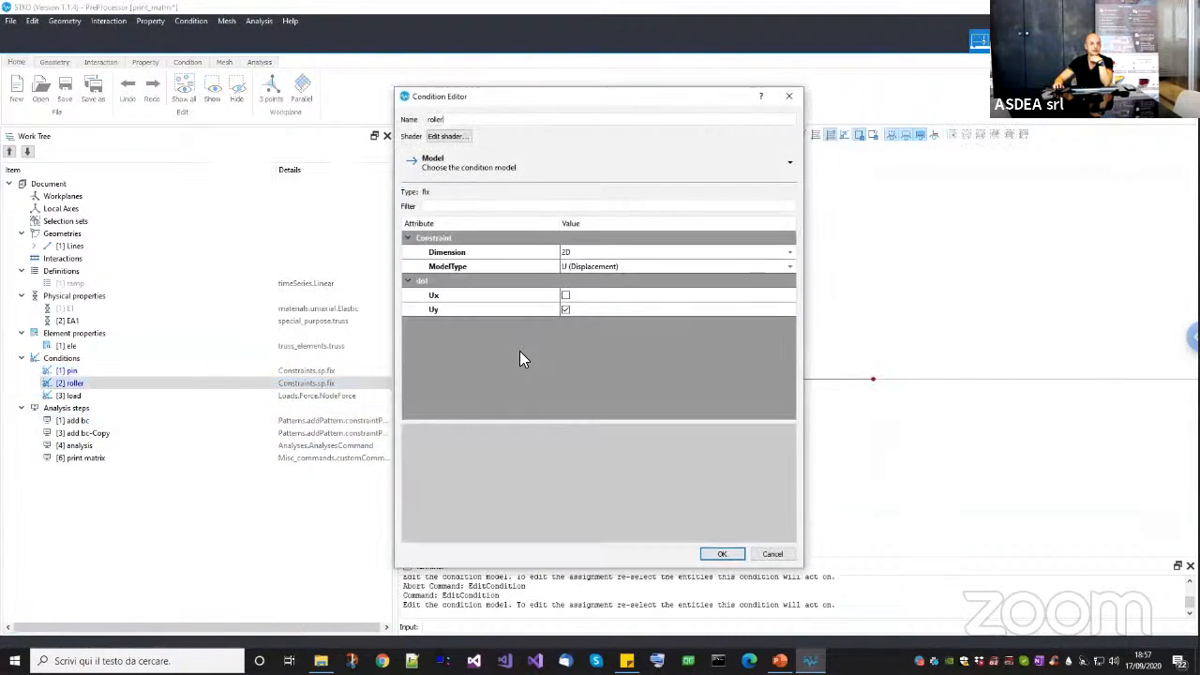
pyautogui.click(770, 555)
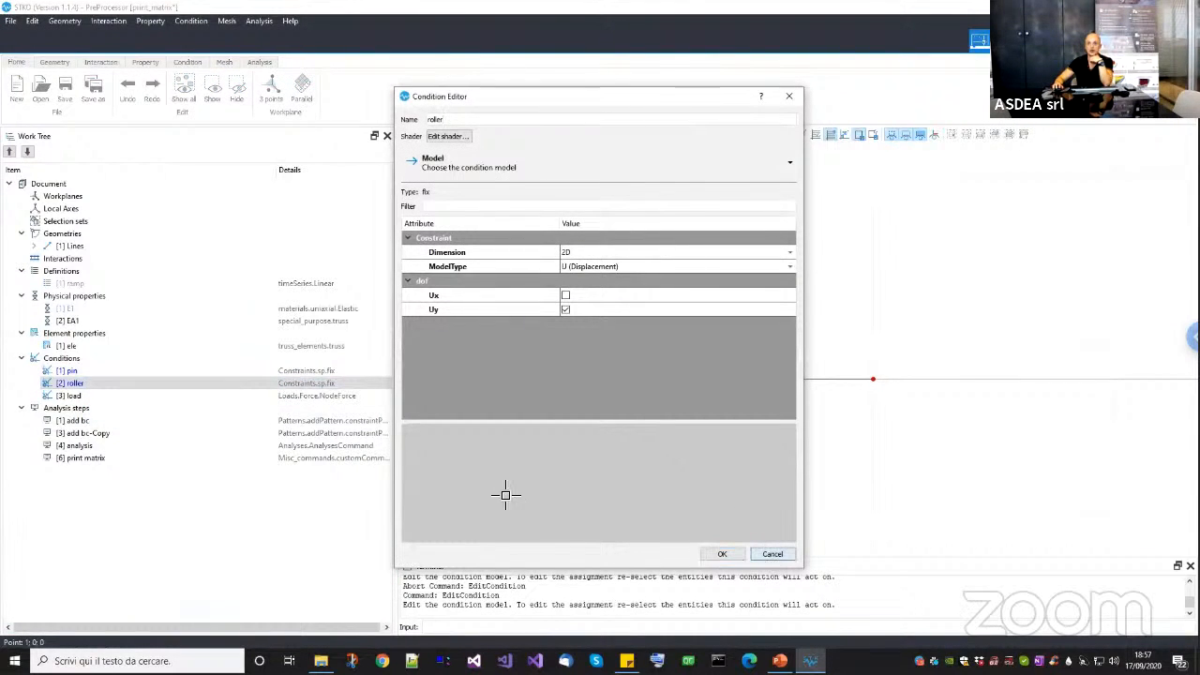
pyautogui.rightClick(142, 397)
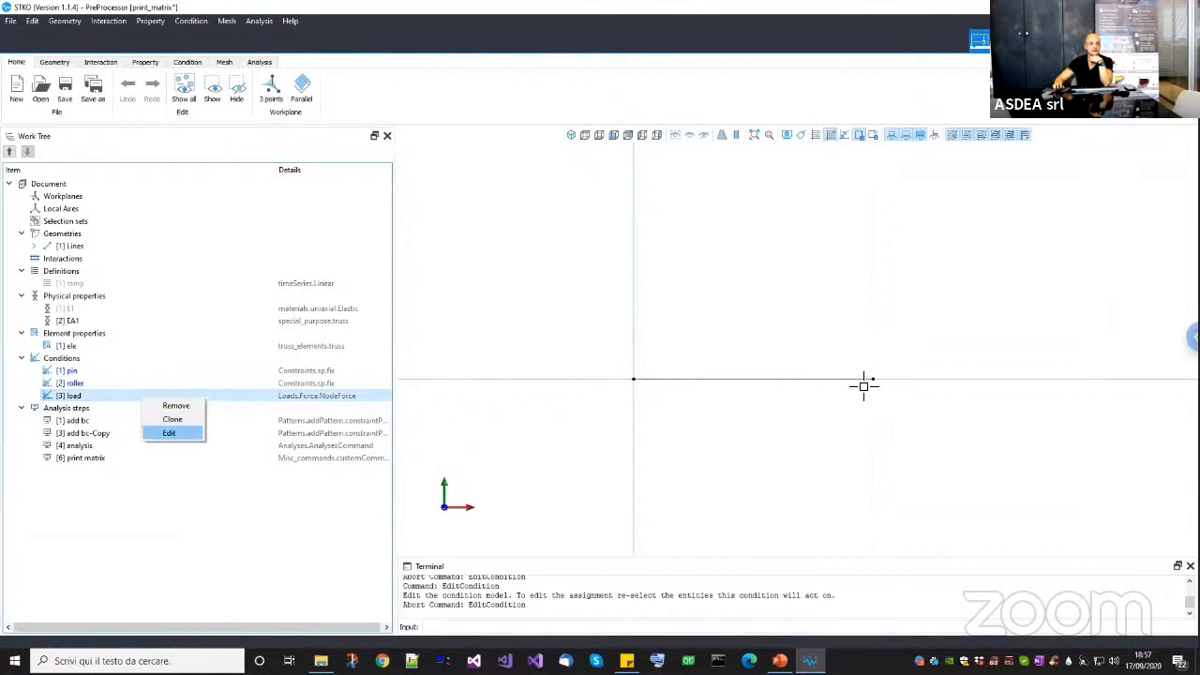
pyautogui.click(168, 432)
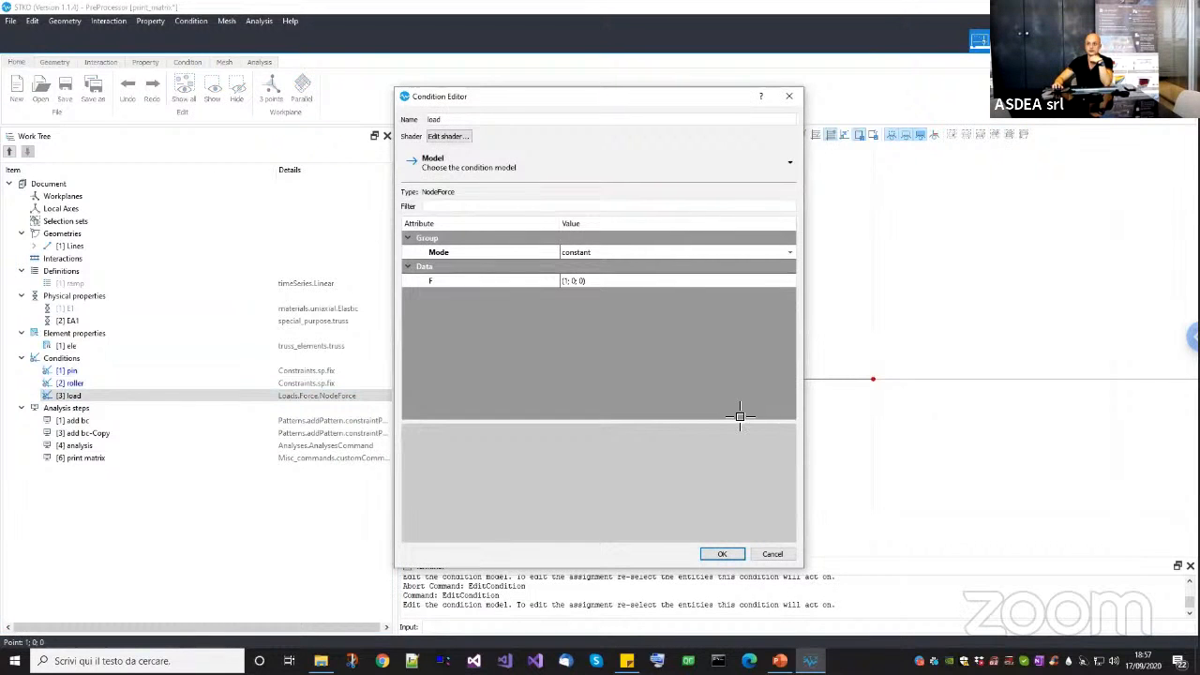
pyautogui.press('Escape')
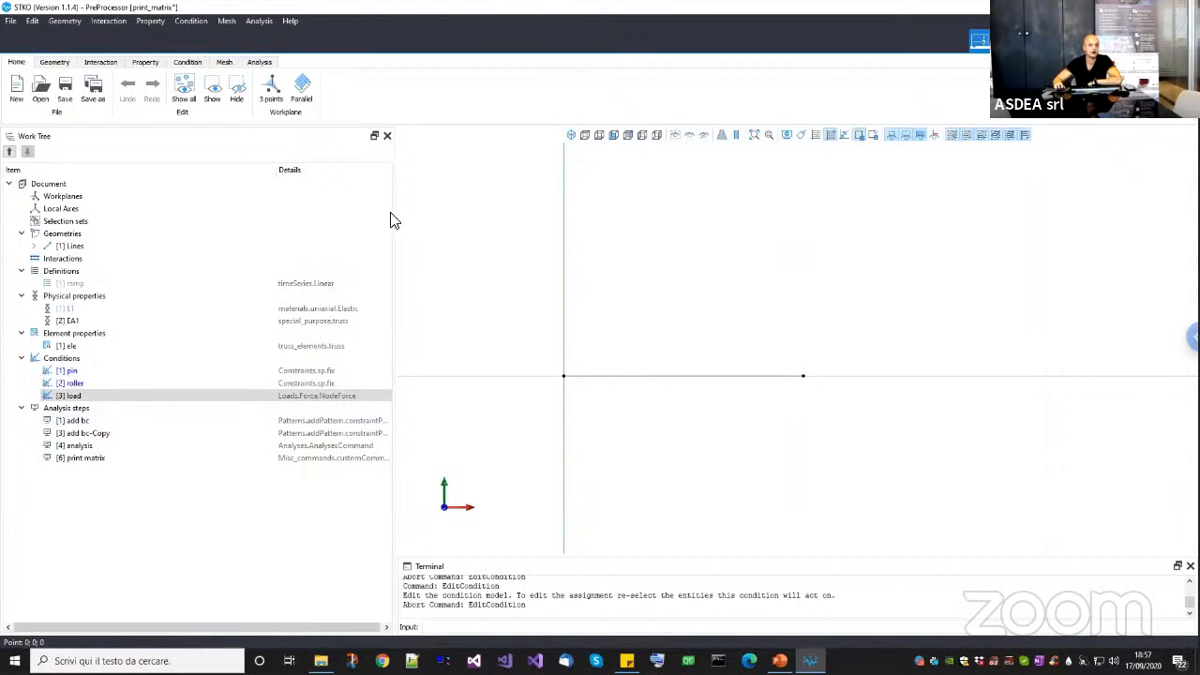
pyautogui.moveTo(390, 219); pyautogui.dragTo(413, 219)
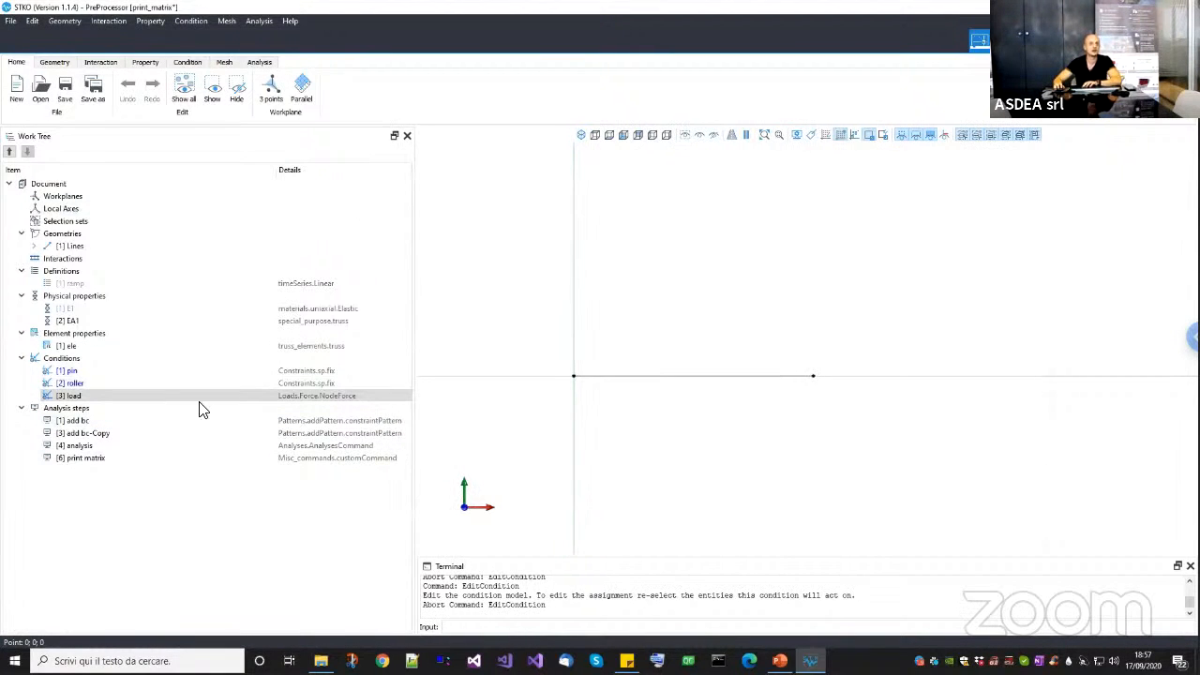
# Change the constraint handler of the analysis step to Plain Constraints.
pyautogui.rightClick(92, 448)
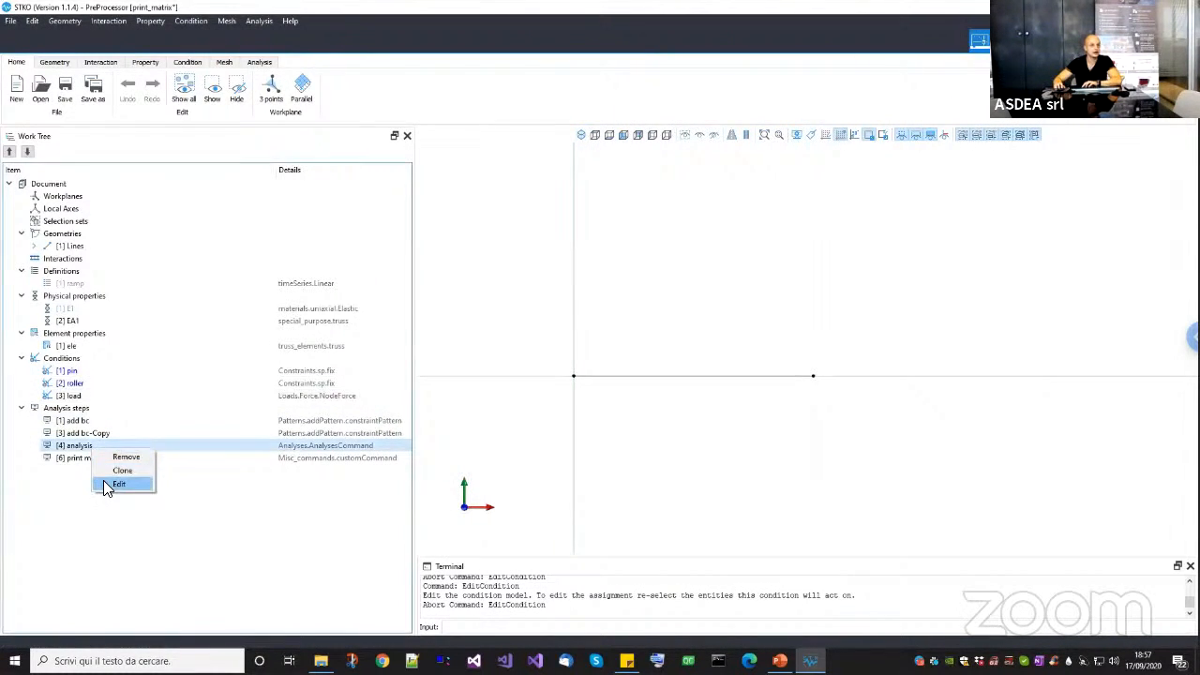
pyautogui.click(103, 480)
pyautogui.click(562, 225)
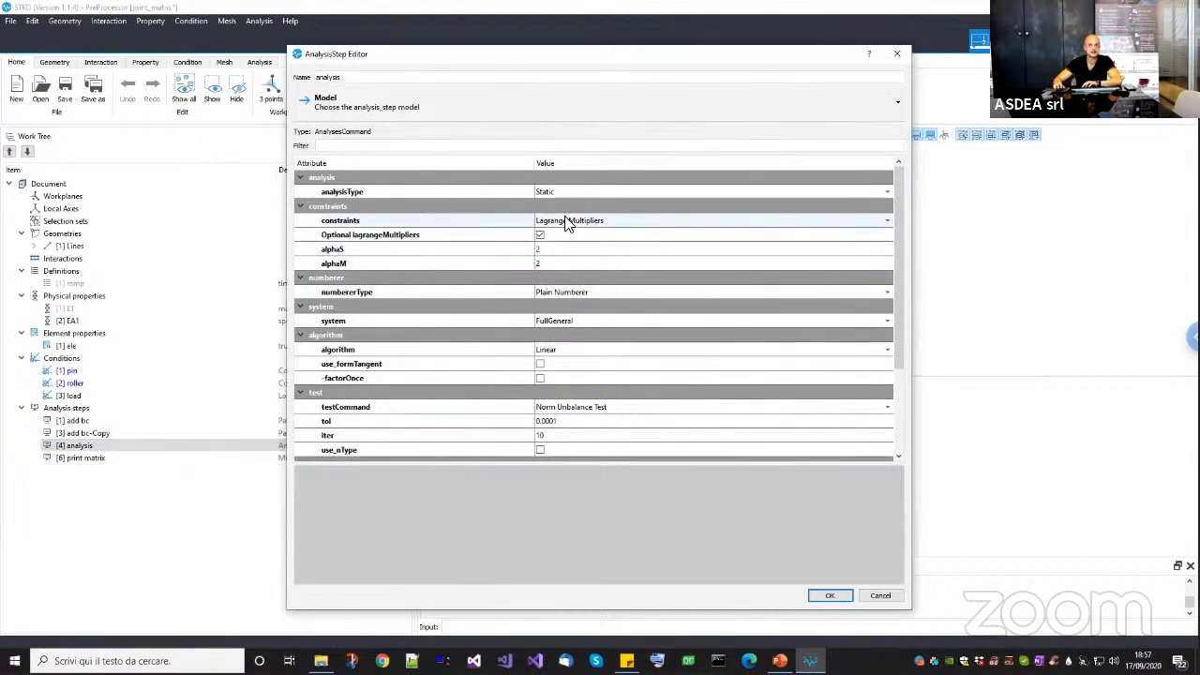
pyautogui.click(568, 223)
pyautogui.click(568, 233)
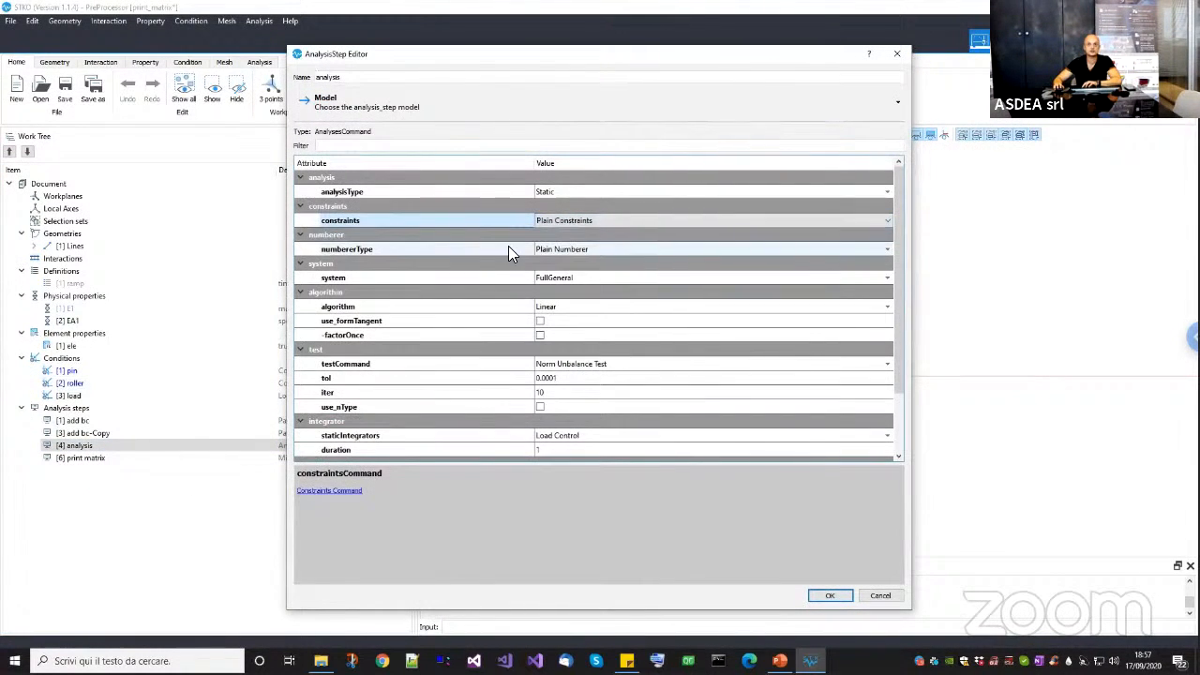
# Review the analysis step's system type and number of increments, and accept the edited step.
pyautogui.click(441, 279)
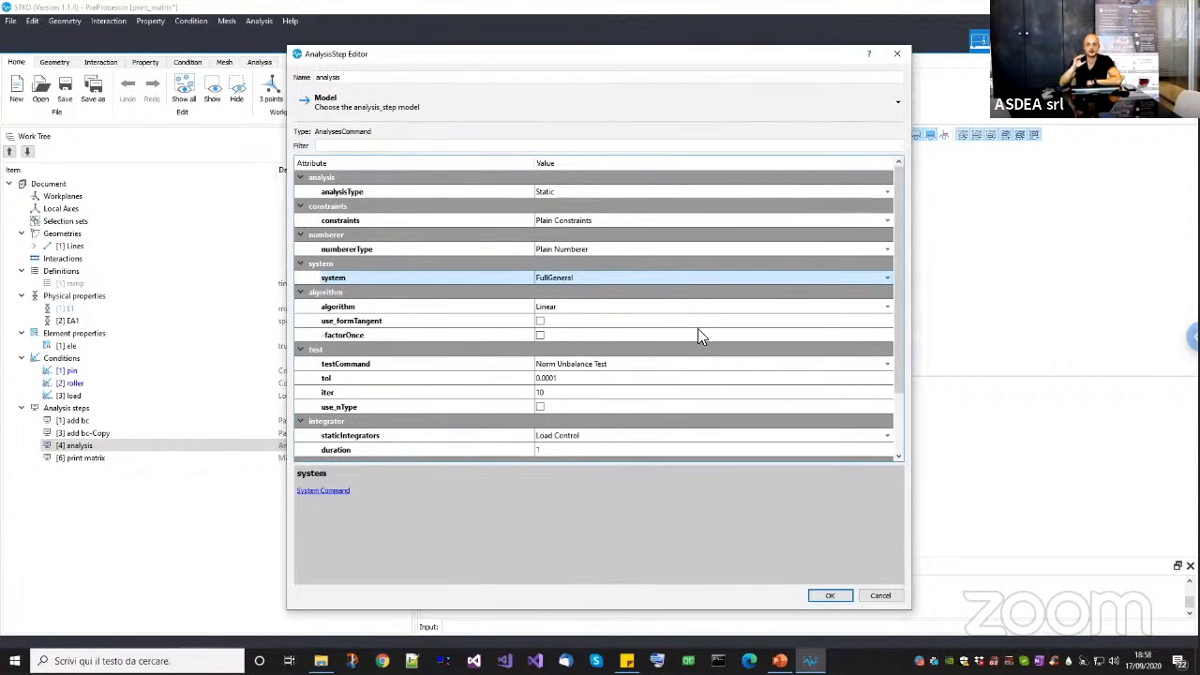
pyautogui.moveTo(896, 364); pyautogui.dragTo(898, 437)
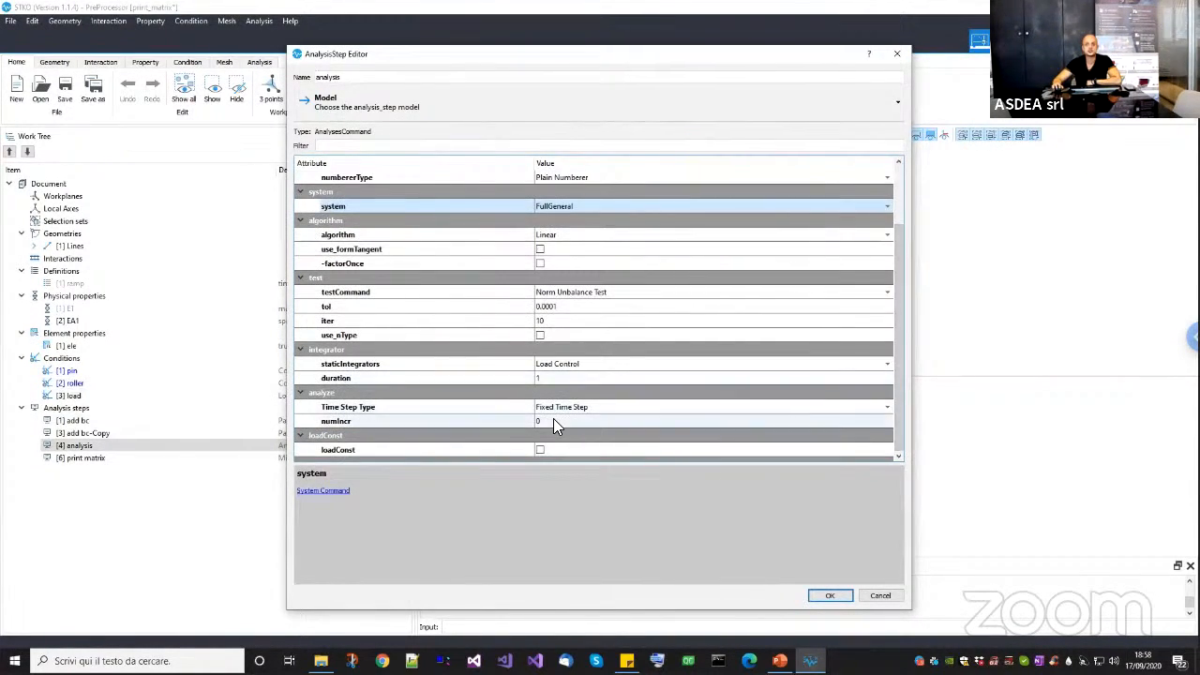
pyautogui.click(551, 420)
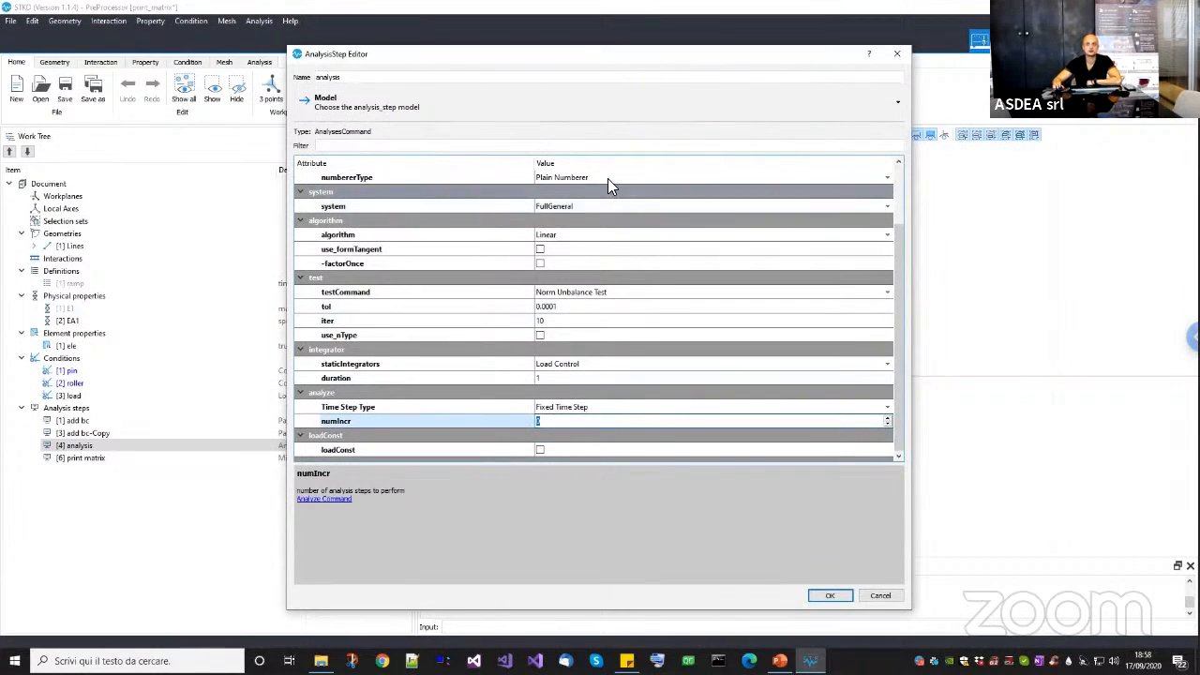
pyautogui.moveTo(900, 281); pyautogui.dragTo(903, 256)
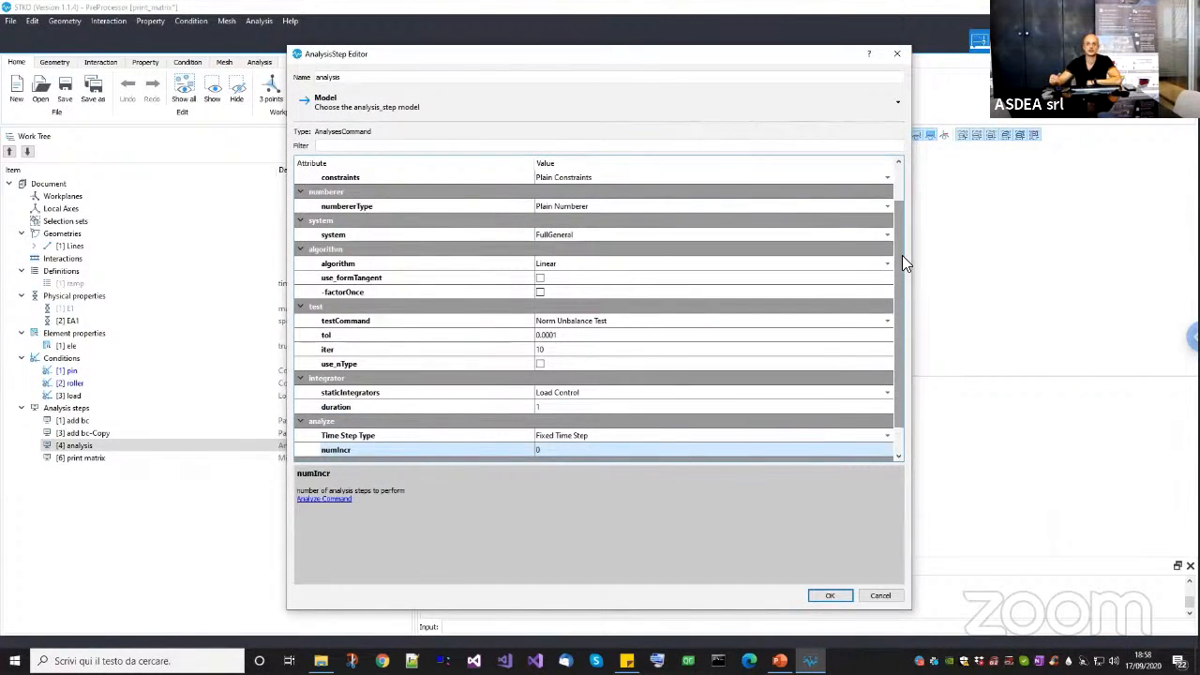
pyautogui.moveTo(902, 255); pyautogui.dragTo(902, 302)
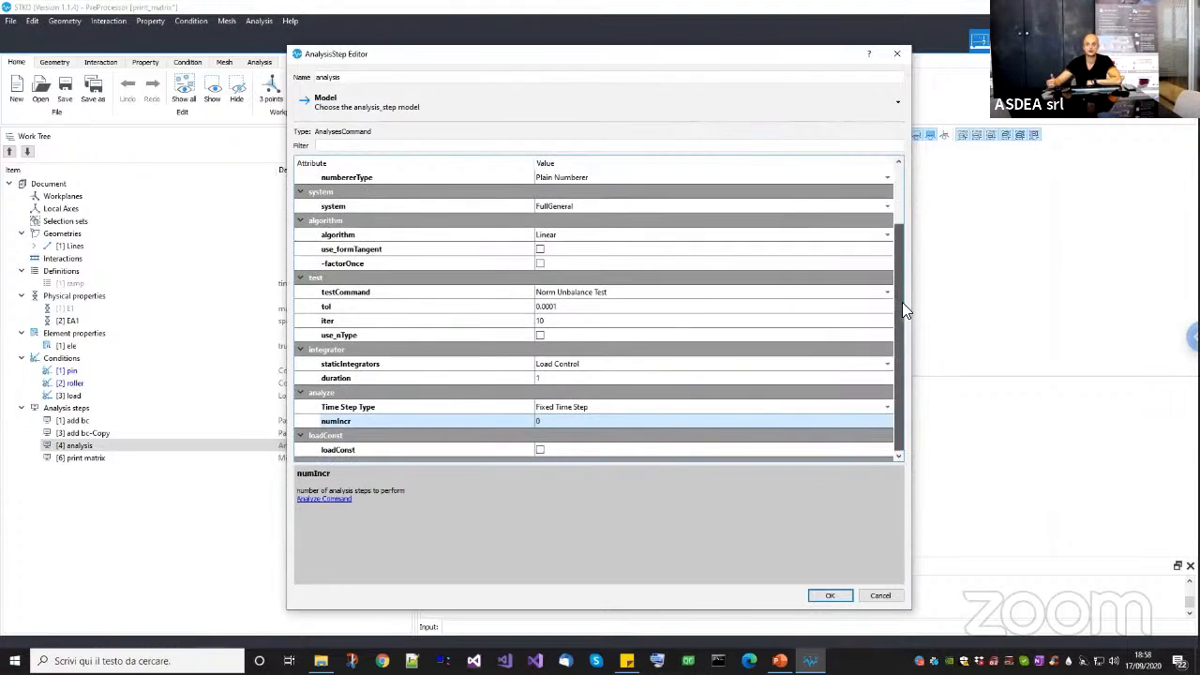
pyautogui.click(552, 420)
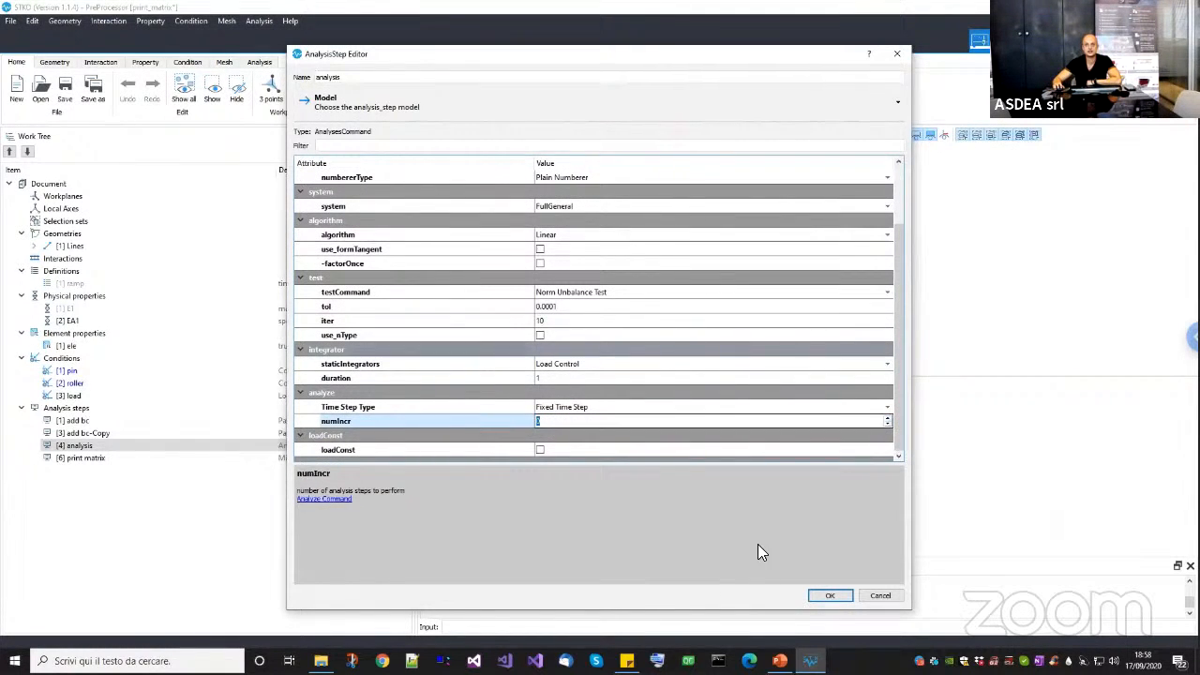
pyautogui.click(829, 597)
# Examine the print matrix step's TCL script, including its try block, error message and final analyze command.
pyautogui.click(91, 459)
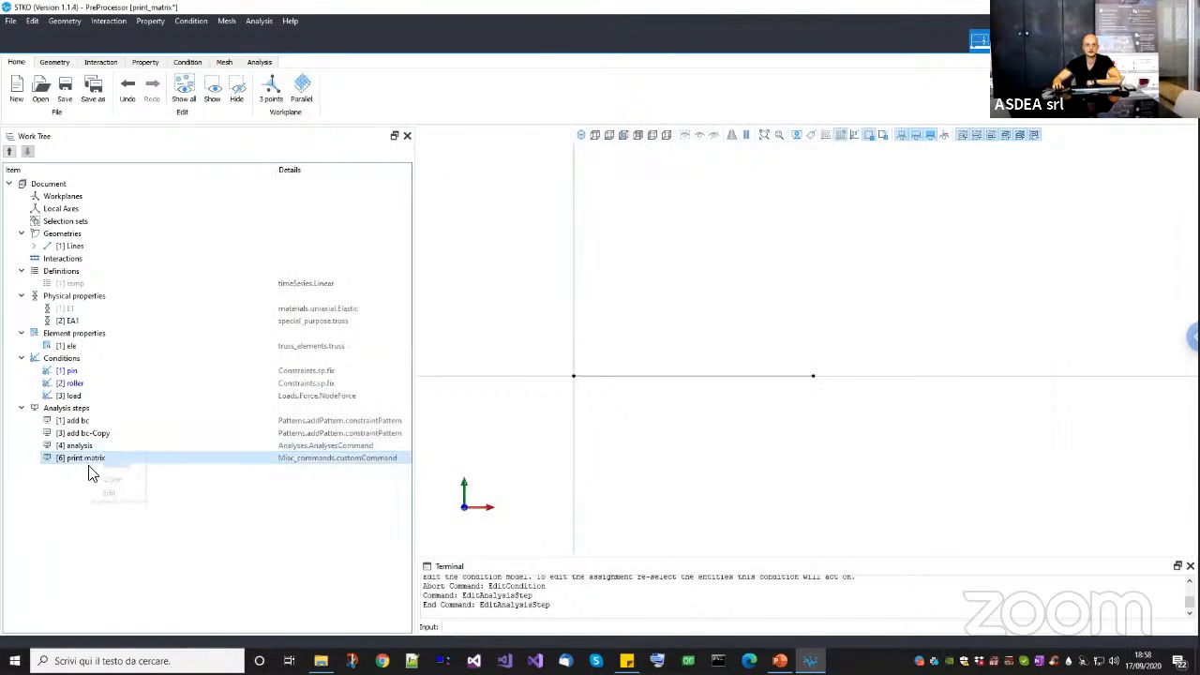
pyautogui.click(103, 493)
pyautogui.click(881, 193)
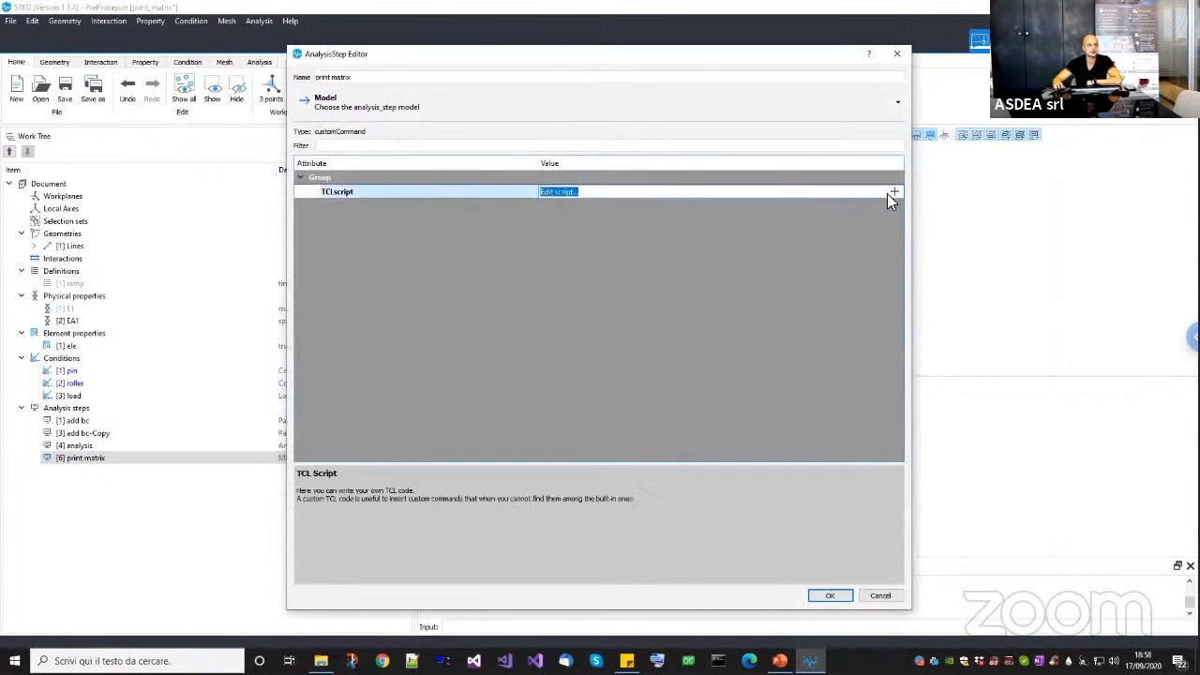
pyautogui.click(894, 193)
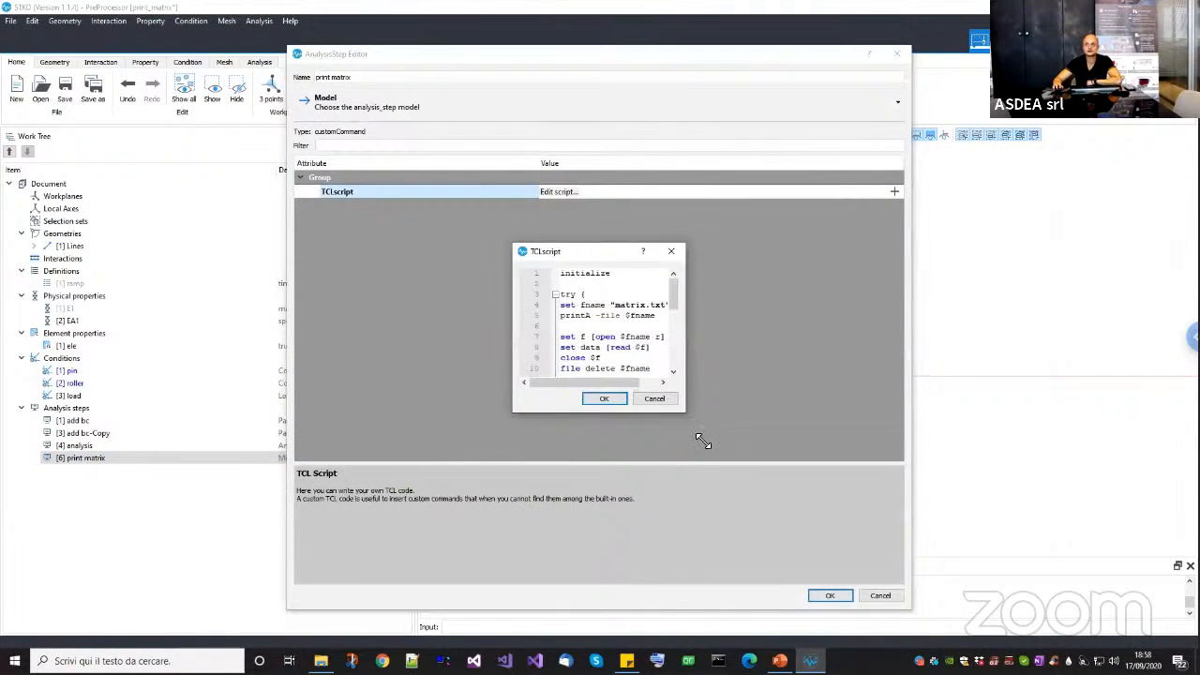
pyautogui.moveTo(704, 440); pyautogui.dragTo(898, 608)
pyautogui.click(789, 559)
pyautogui.moveTo(566, 548); pyautogui.dragTo(560, 295)
pyautogui.moveTo(605, 562); pyautogui.dragTo(547, 567)
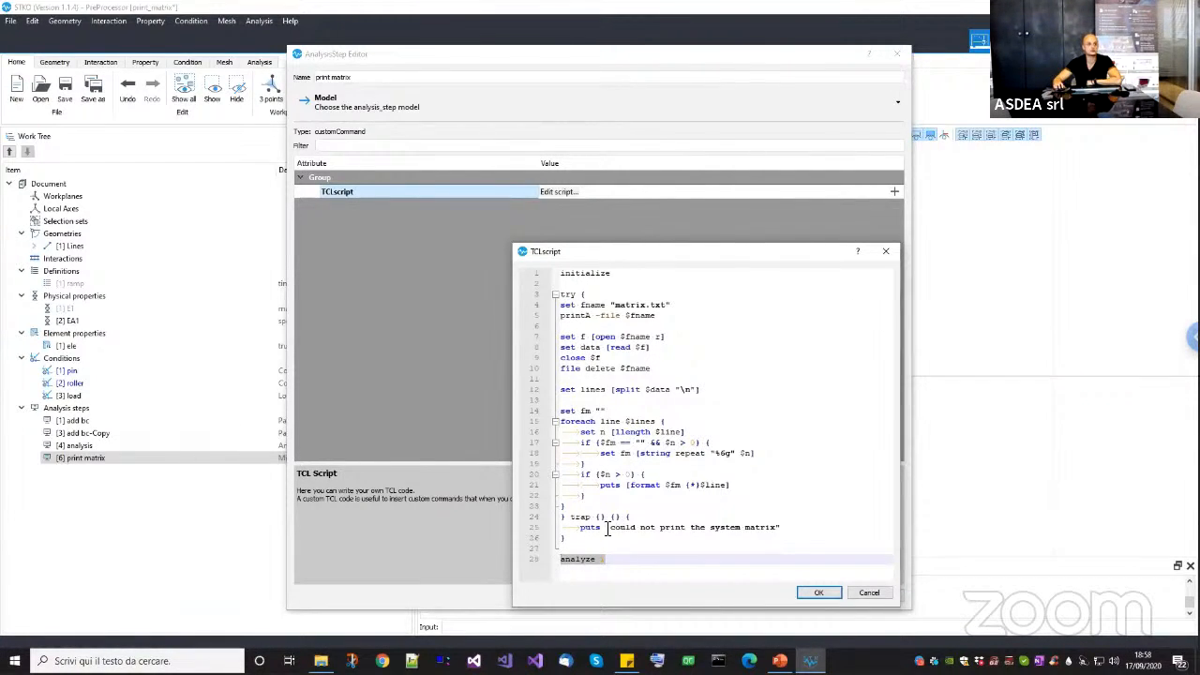
pyautogui.moveTo(581, 529); pyautogui.dragTo(798, 526)
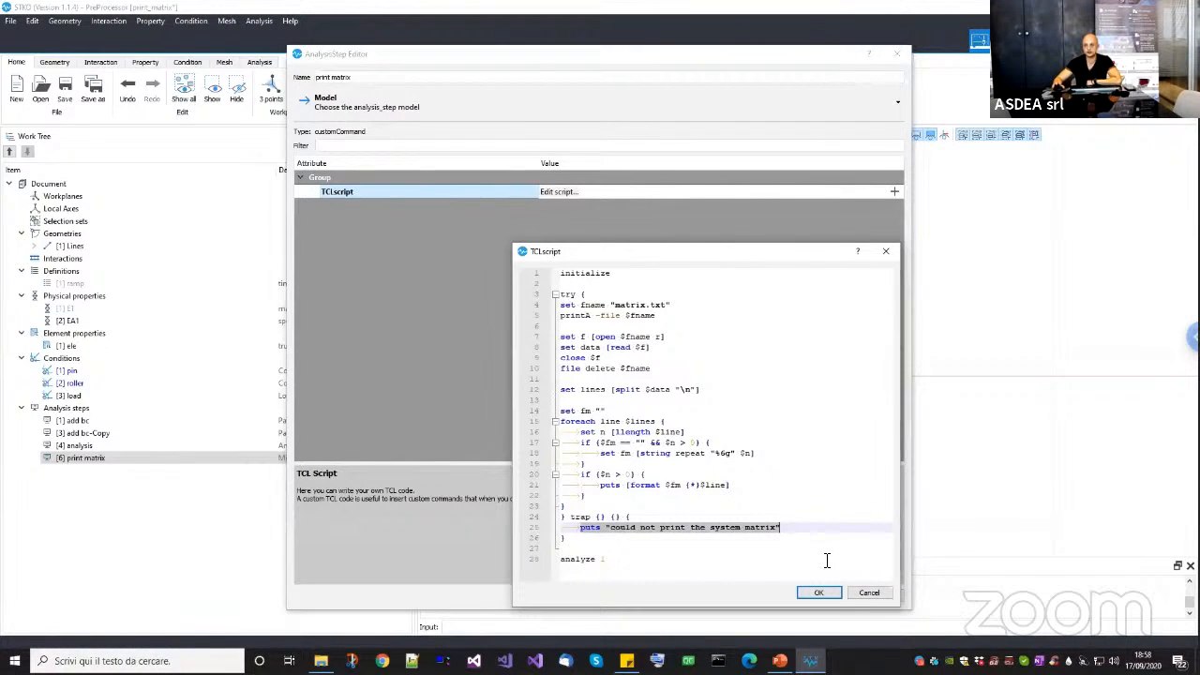
pyautogui.click(819, 592)
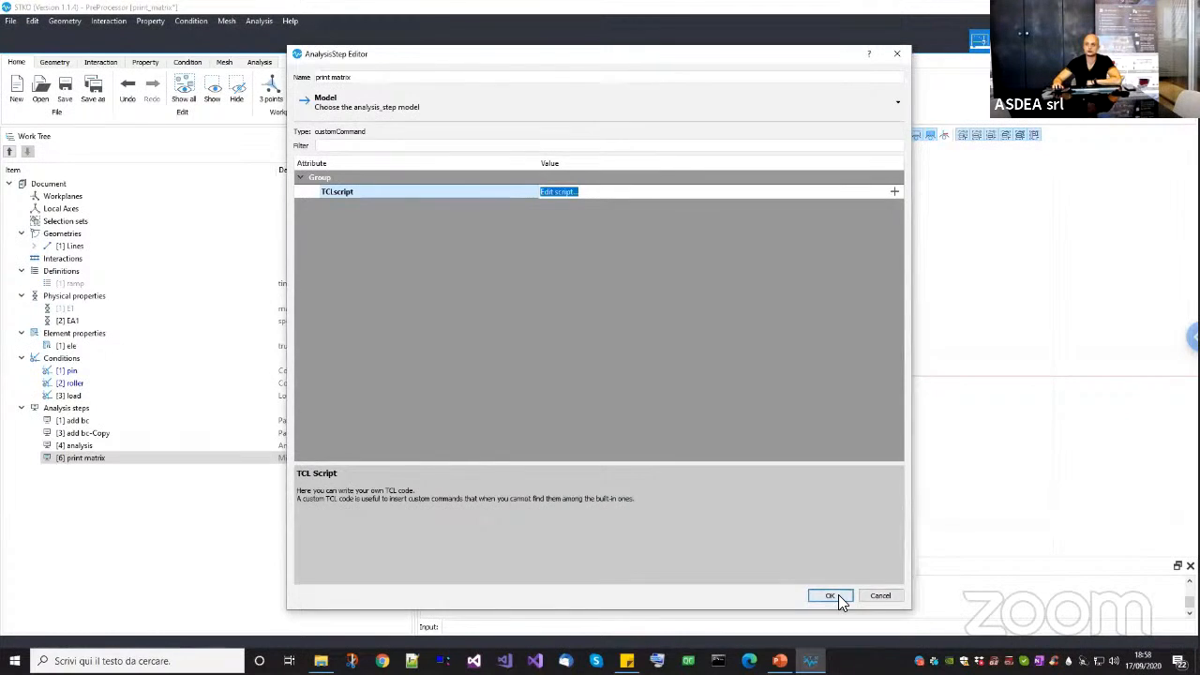
pyautogui.click(831, 594)
# Move the add bc analysis step below the print matrix step.
pyautogui.click(88, 433)
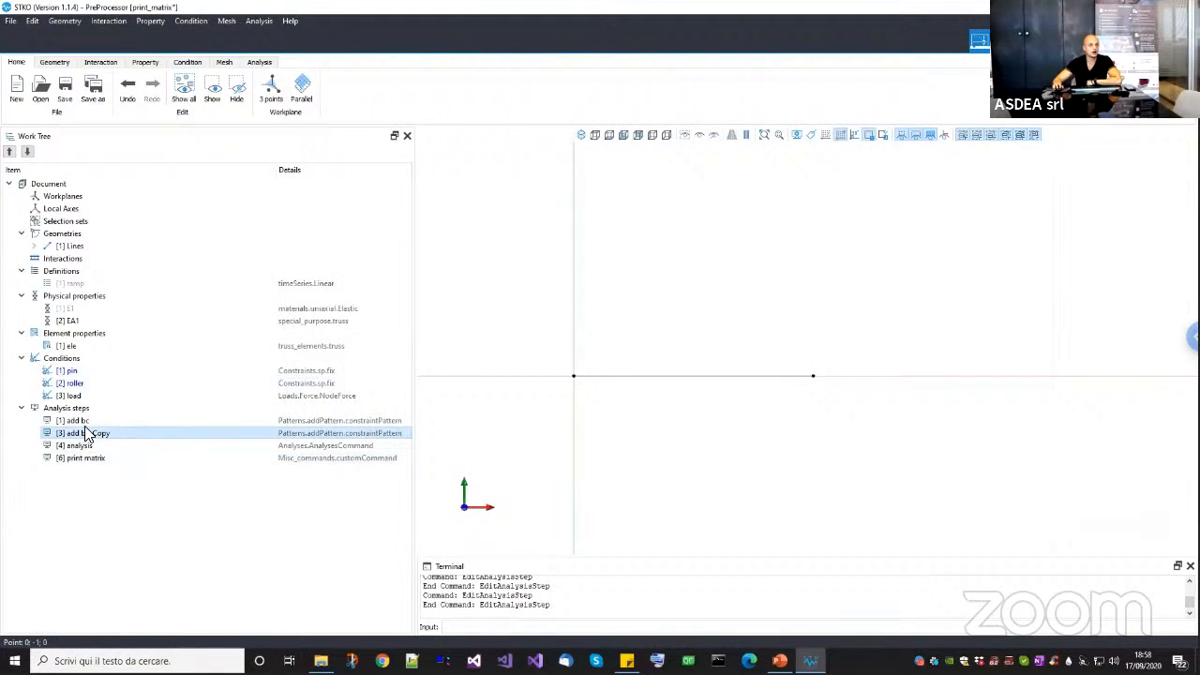
pyautogui.click(82, 421)
pyautogui.click(86, 434)
pyautogui.click(80, 421)
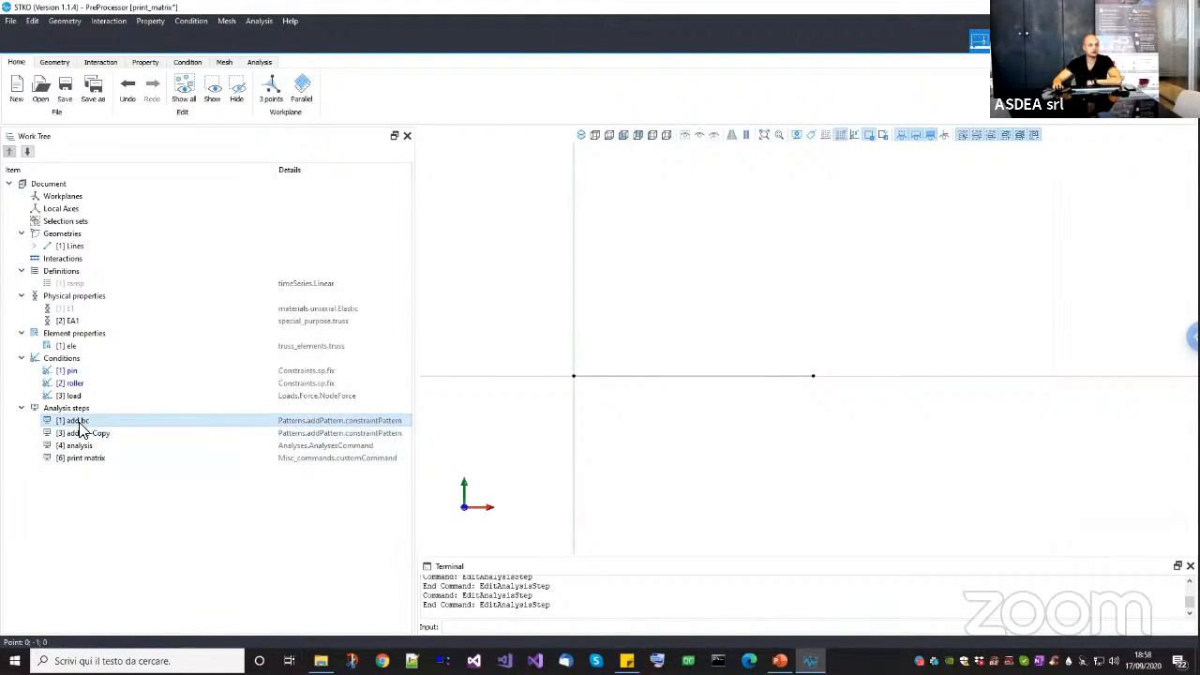
pyautogui.click(85, 433)
pyautogui.click(82, 421)
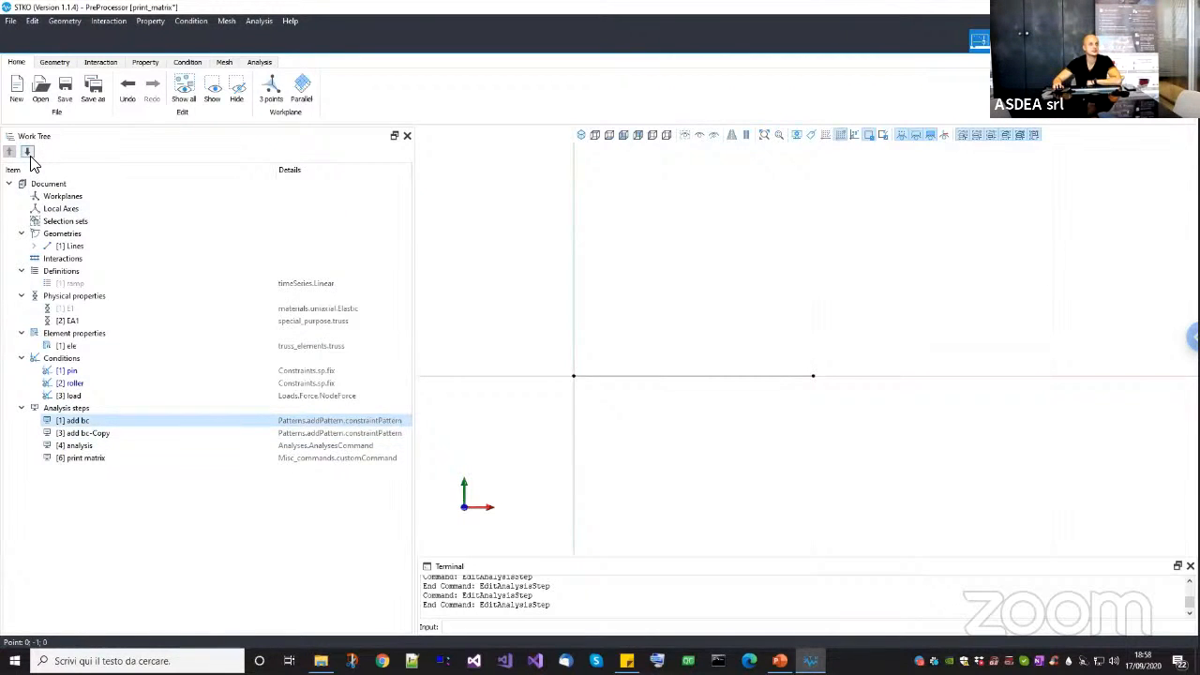
pyautogui.click(27, 152)
pyautogui.click(27, 152)
pyautogui.click(27, 151)
# Move the add bc-Copy step to the end so that analysis and print matrix run before any boundary conditions.
pyautogui.click(83, 420)
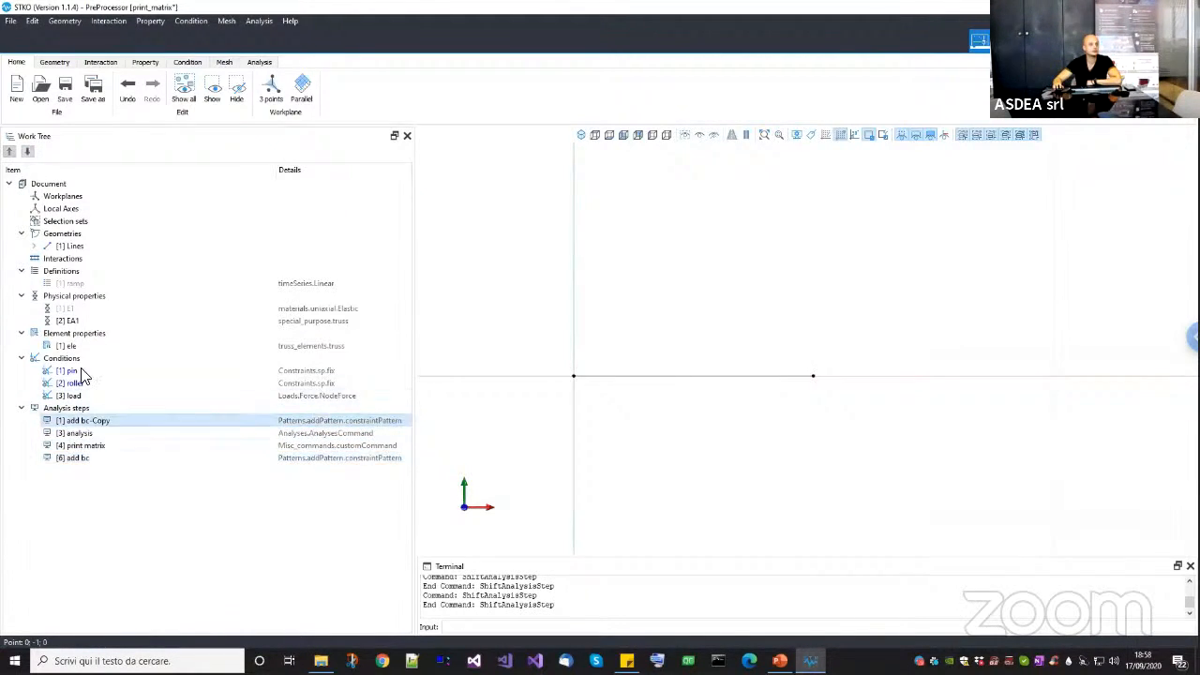
pyautogui.click(27, 152)
pyautogui.click(27, 152)
pyautogui.click(27, 152)
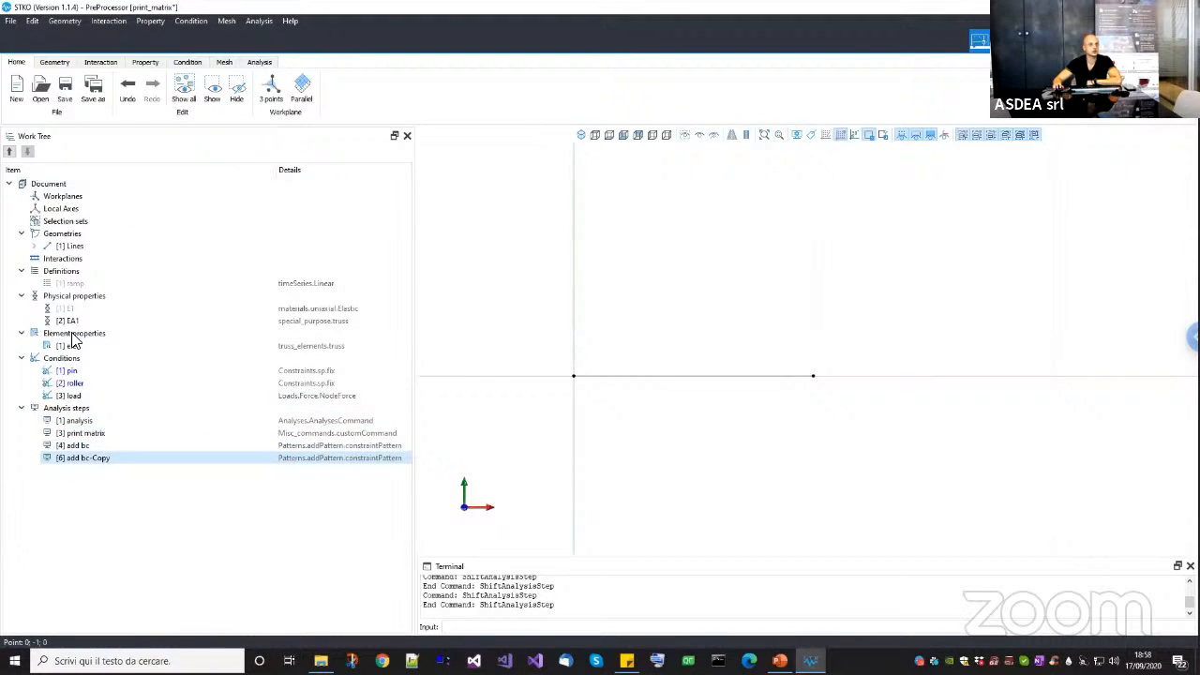
pyautogui.click(77, 421)
pyautogui.click(97, 434)
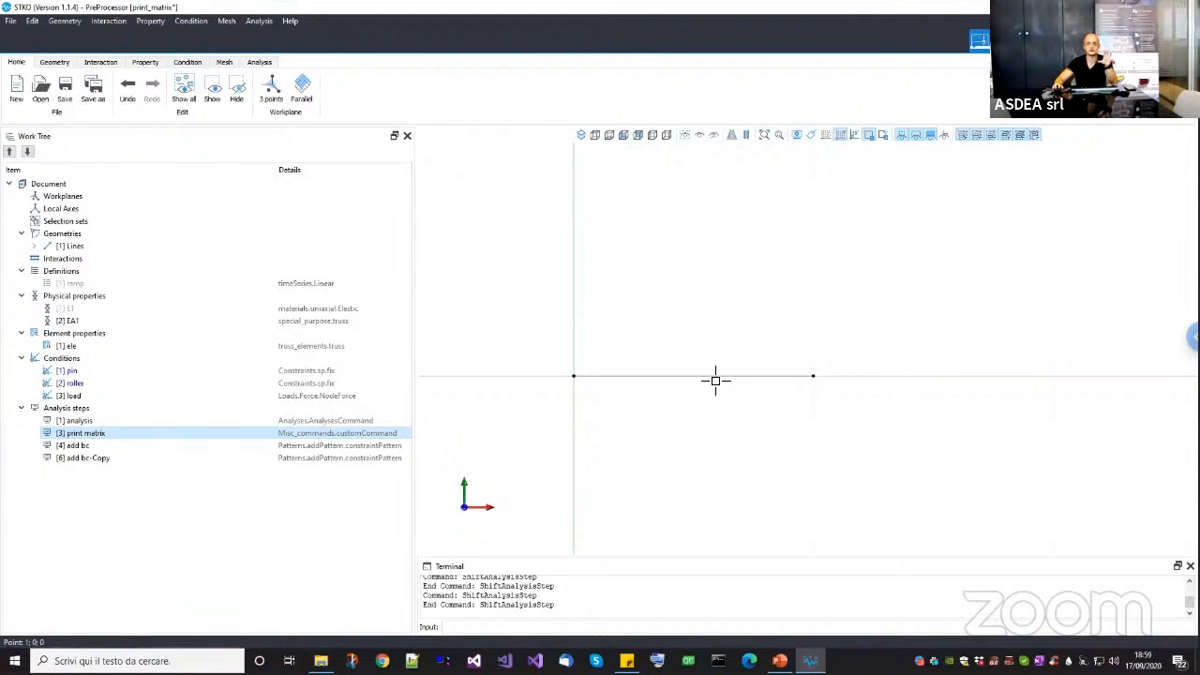
# Run the analysis without prior boundary conditions, examine the printed system matrix and solver messages, and close the console.
pyautogui.click(261, 63)
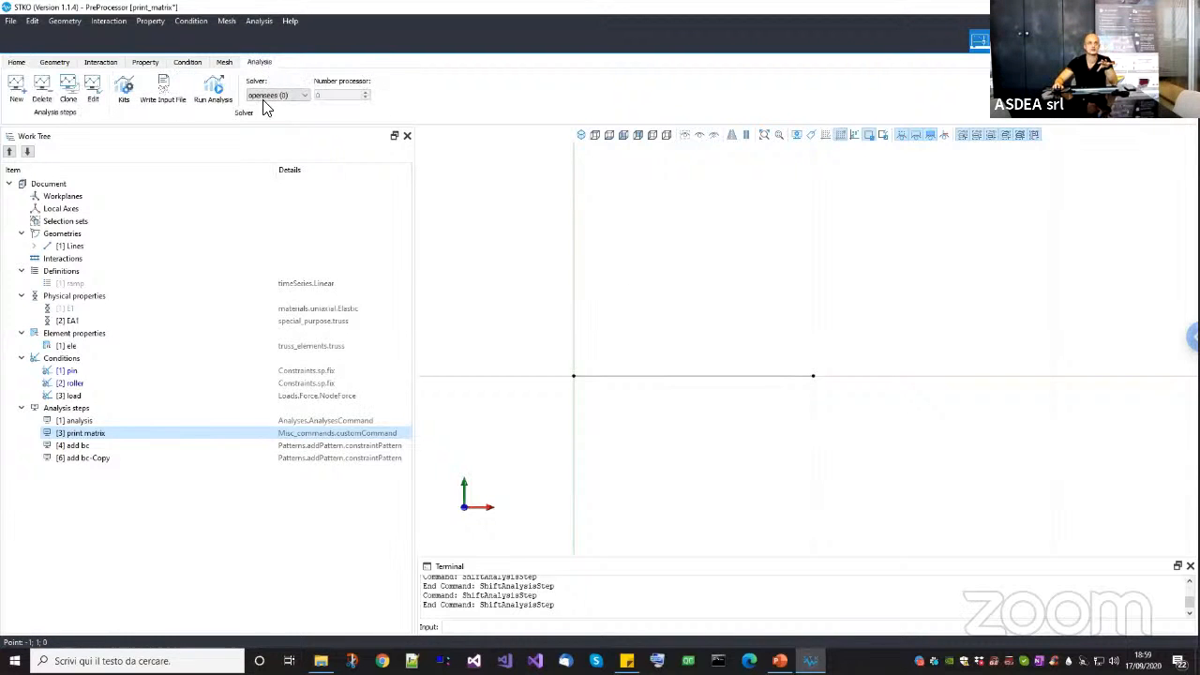
pyautogui.click(214, 94)
pyautogui.click(728, 512)
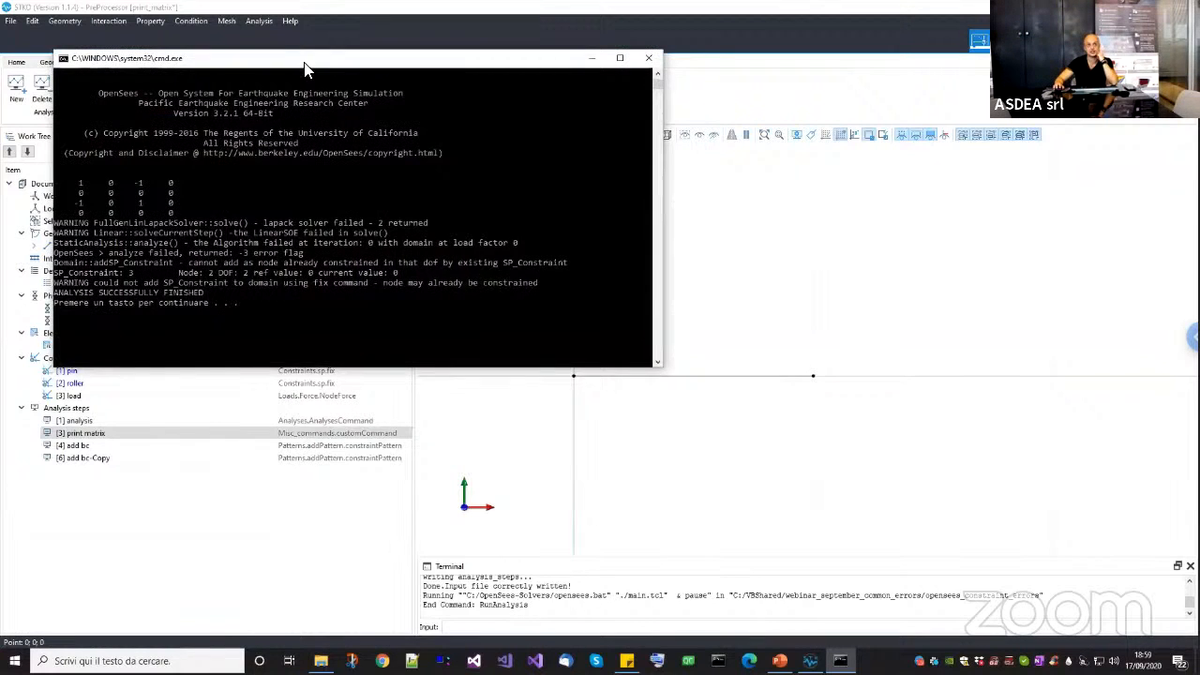
pyautogui.moveTo(304, 69); pyautogui.dragTo(404, 156)
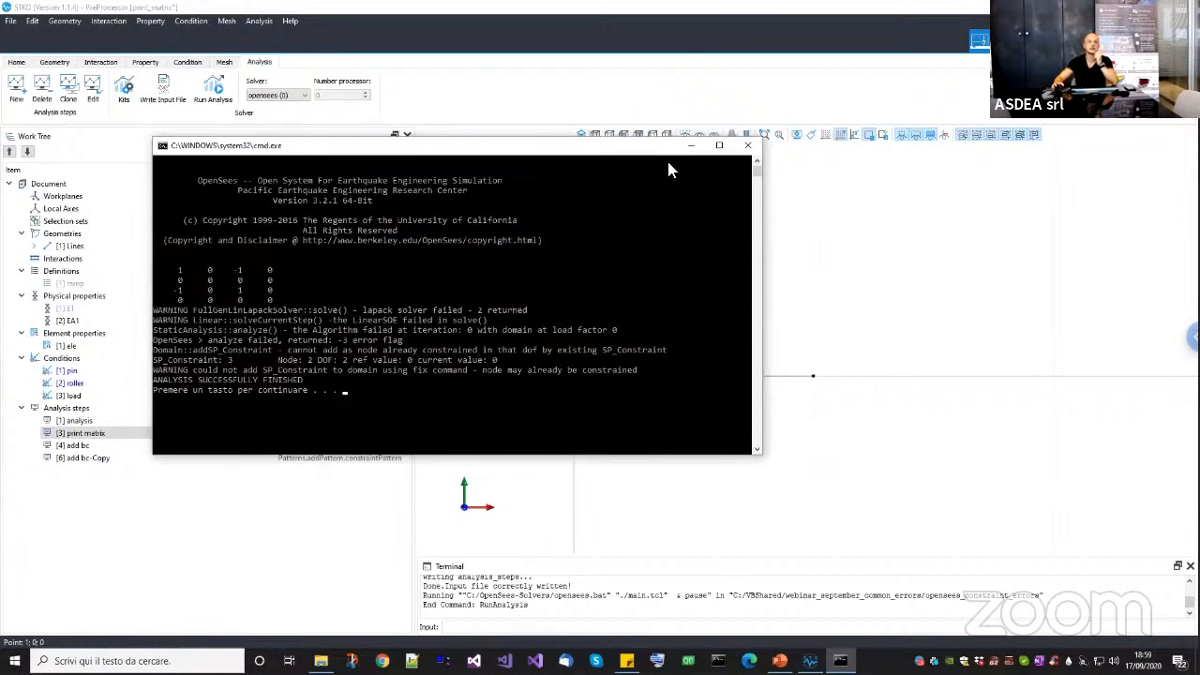
pyautogui.moveTo(641, 150); pyautogui.dragTo(633, 242)
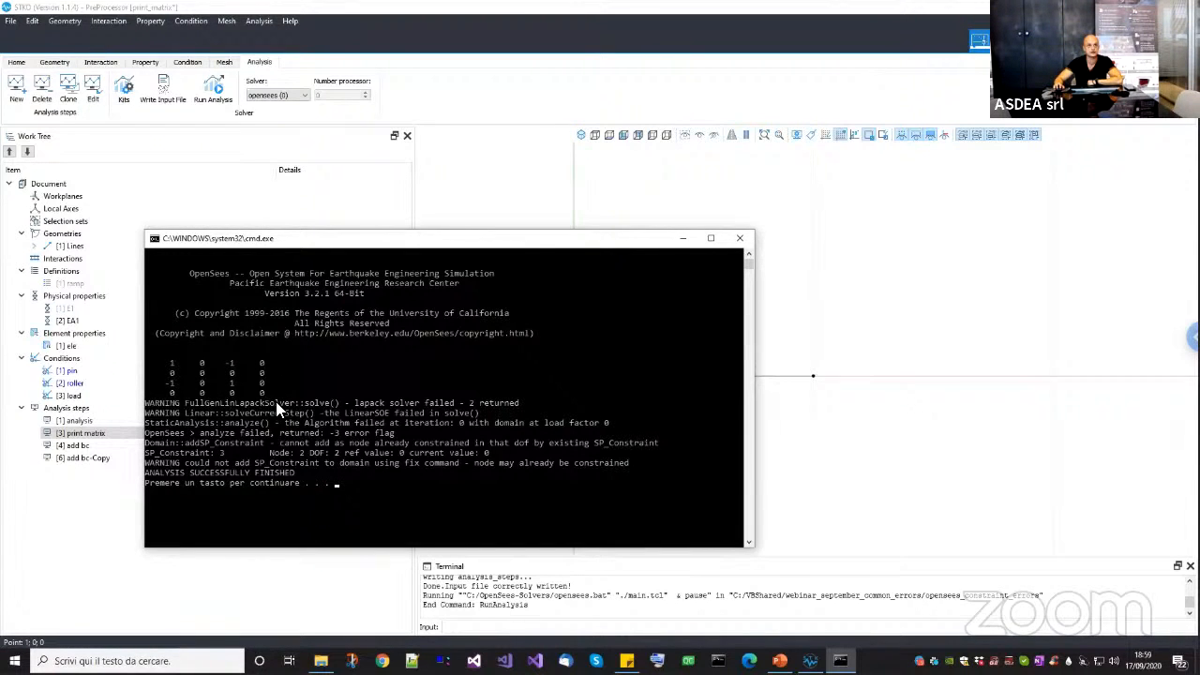
pyautogui.press('Return')
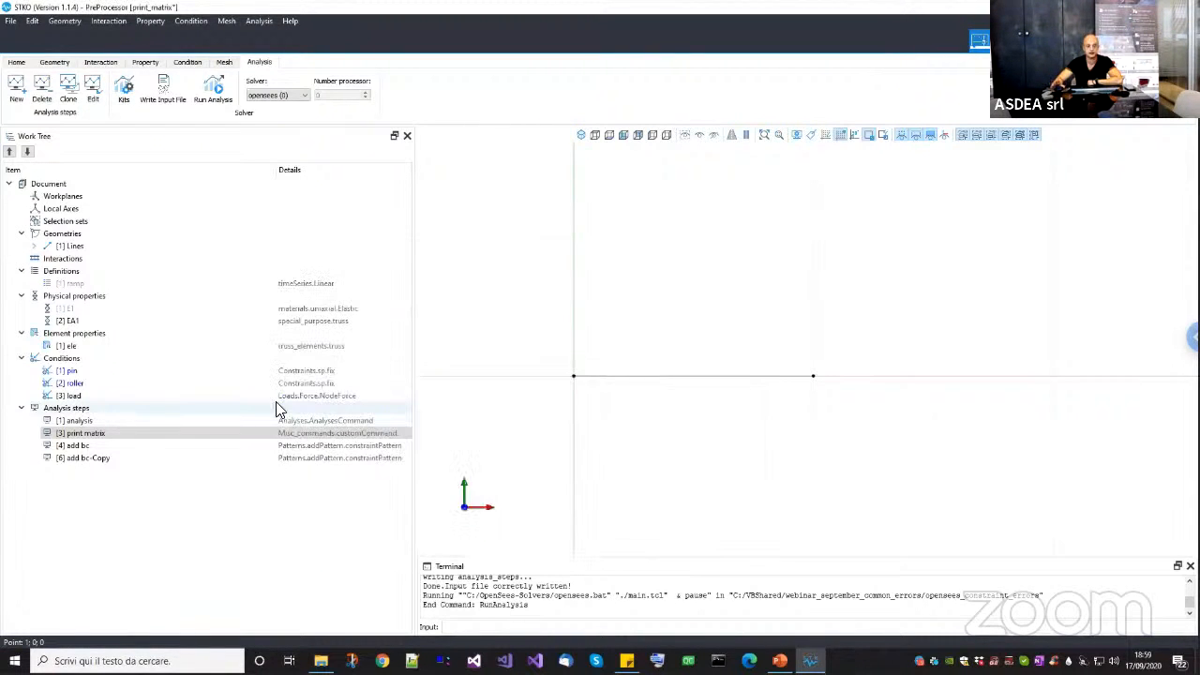
# Move the add bc step back to the start of the analysis steps and remove add bc-Copy.
pyautogui.click(126, 446)
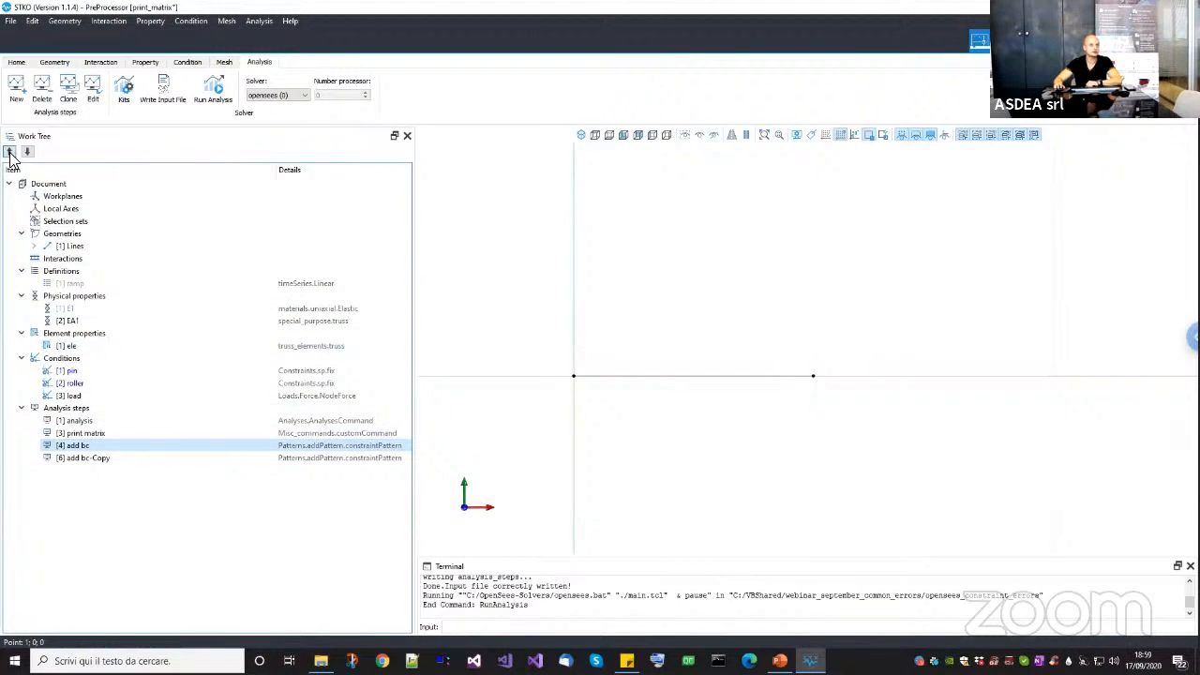
pyautogui.click(10, 152)
pyautogui.click(10, 152)
pyautogui.rightClick(112, 462)
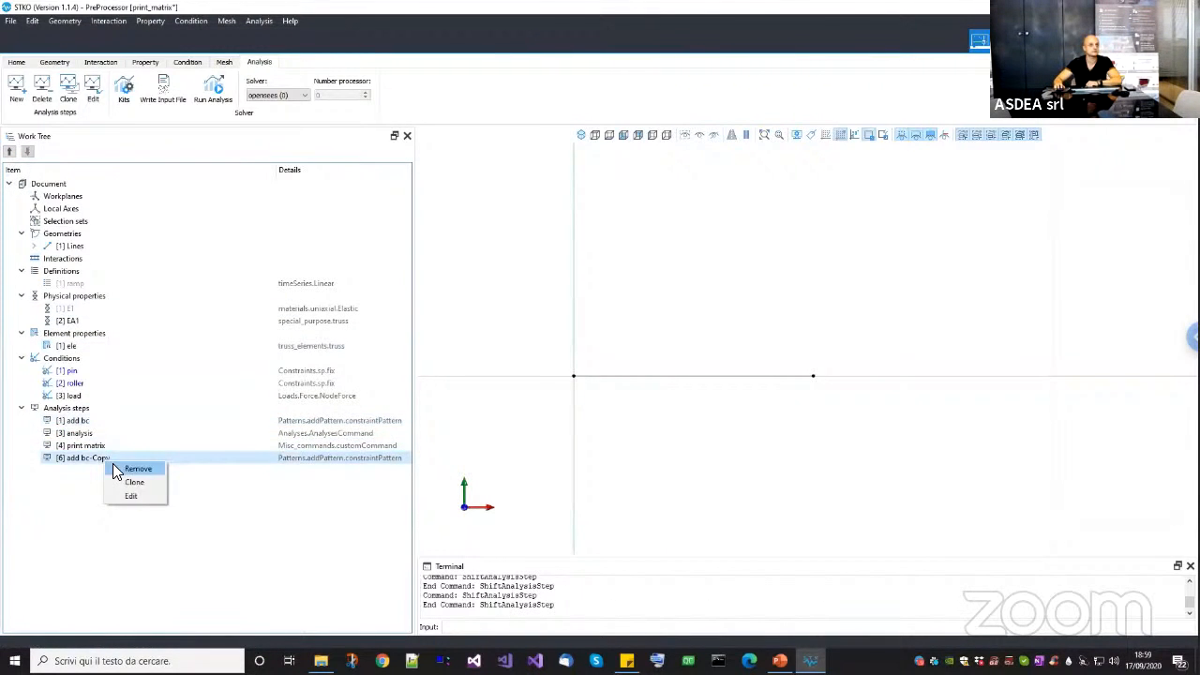
pyautogui.click(114, 468)
# Review the sp constraint list of the add bc analysis step, which applies the pin and roller conditions, and keep its settings.
pyautogui.click(96, 427)
pyautogui.rightClick(96, 428)
pyautogui.click(116, 459)
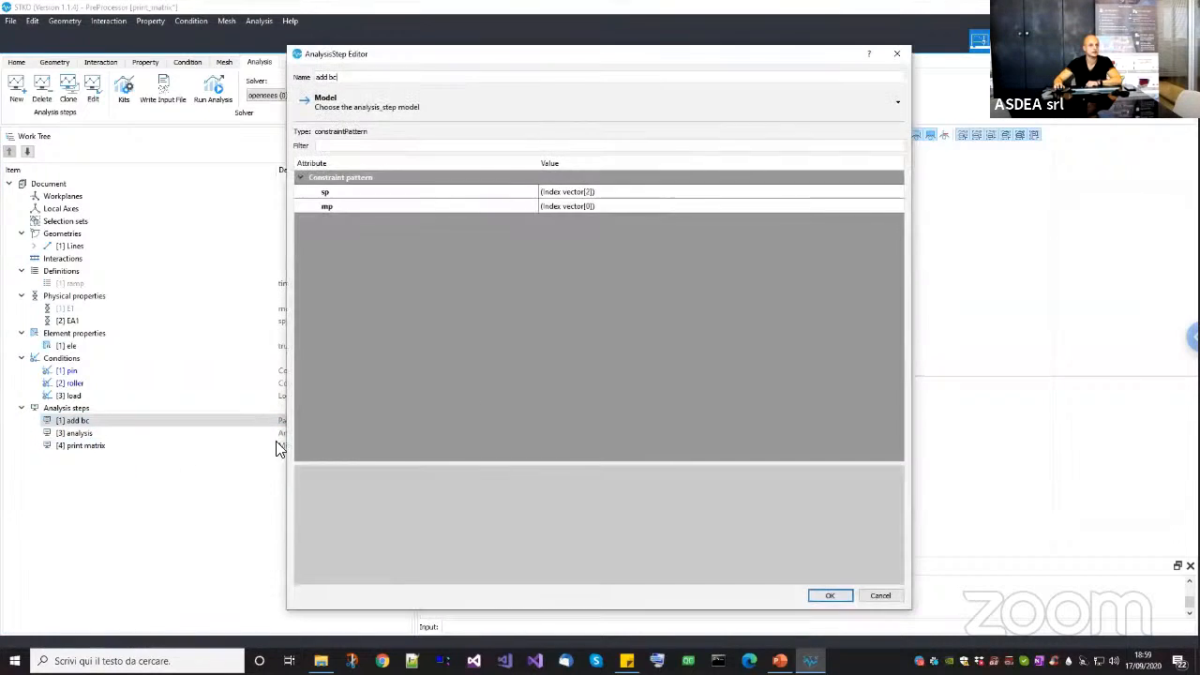
pyautogui.click(894, 193)
pyautogui.click(899, 191)
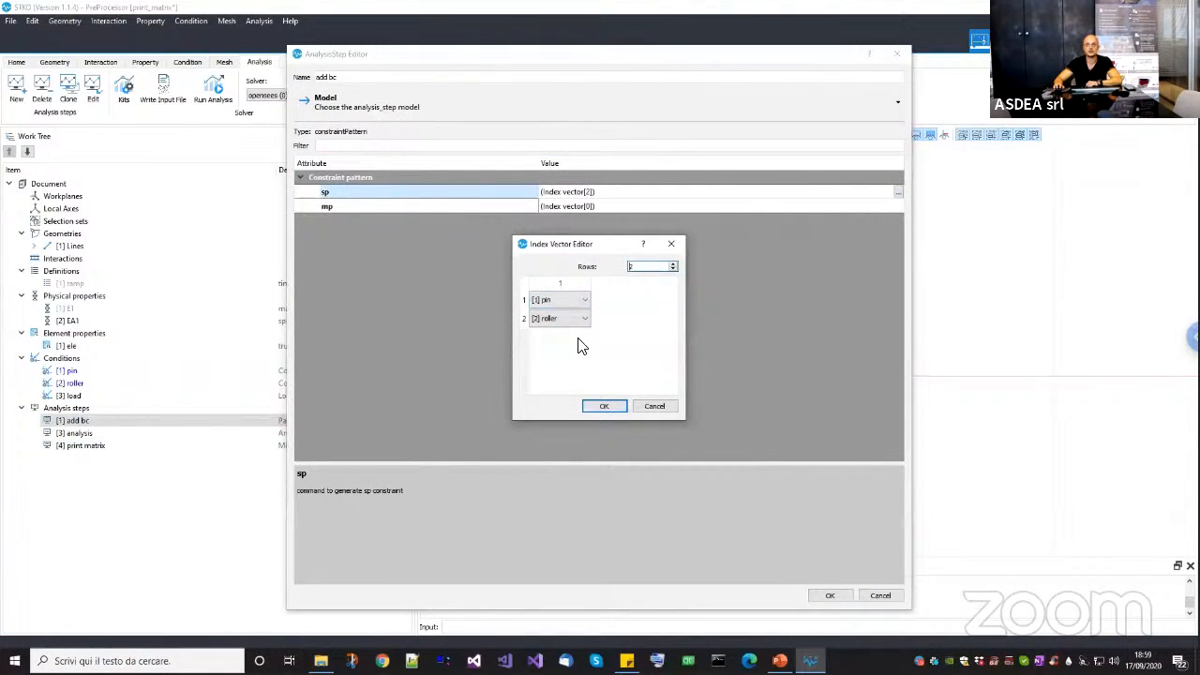
pyautogui.click(604, 409)
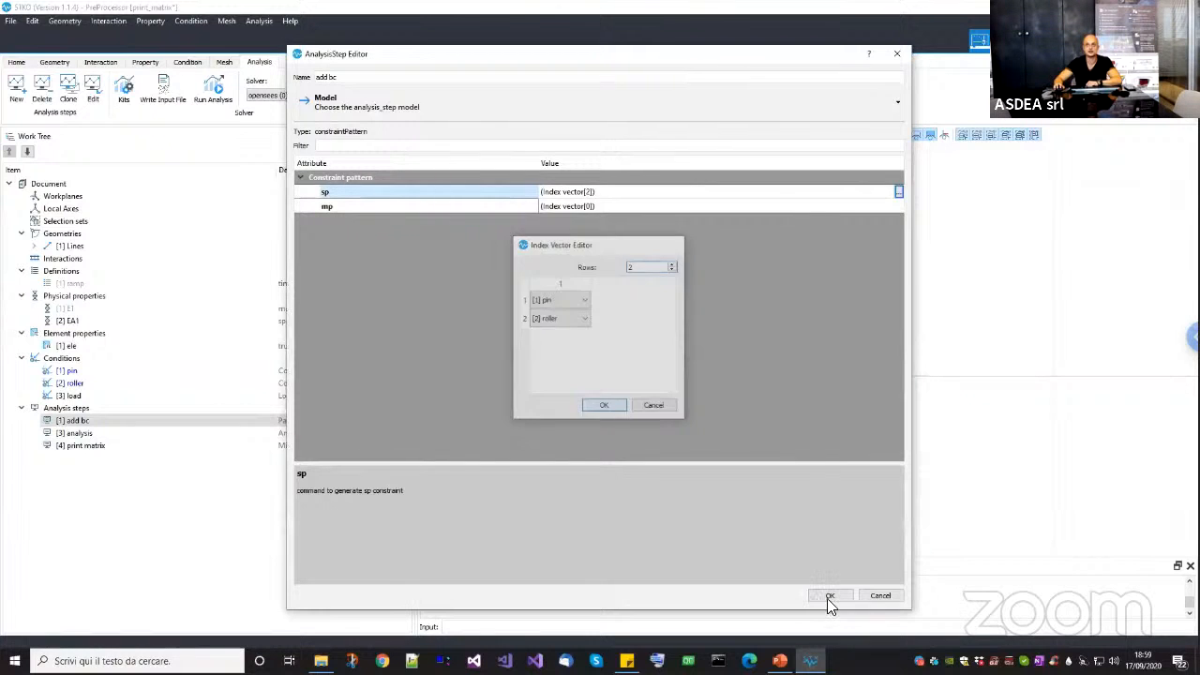
pyautogui.click(833, 596)
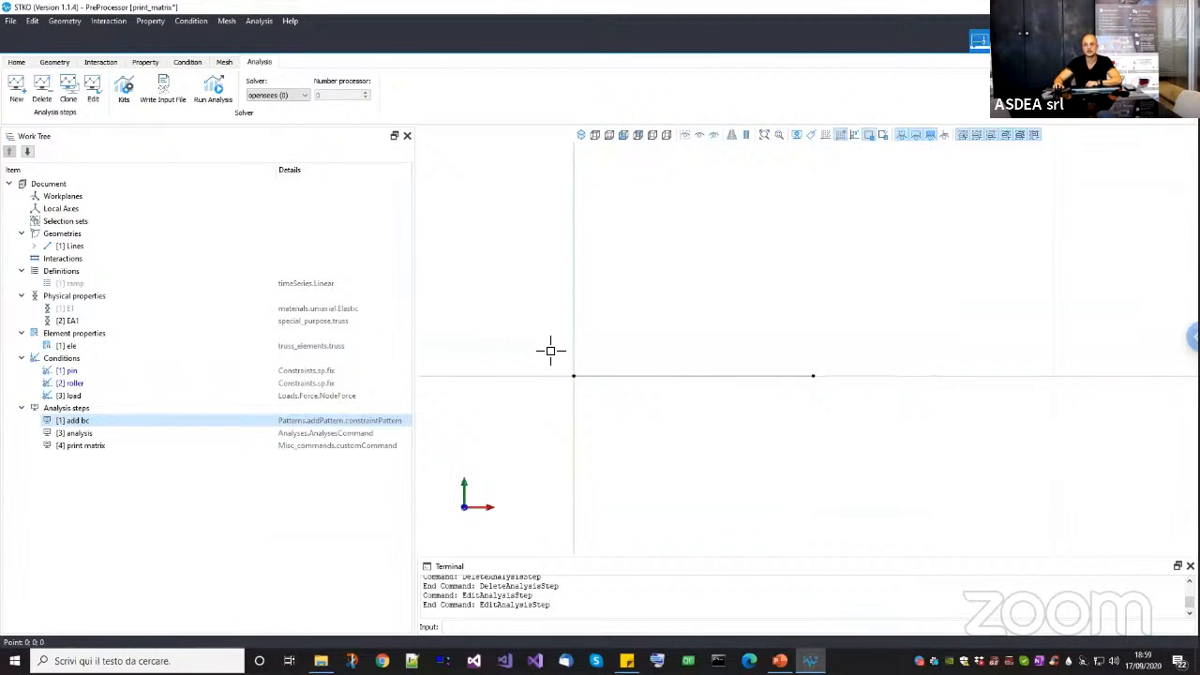
pyautogui.moveTo(547, 343); pyautogui.dragTo(562, 367)
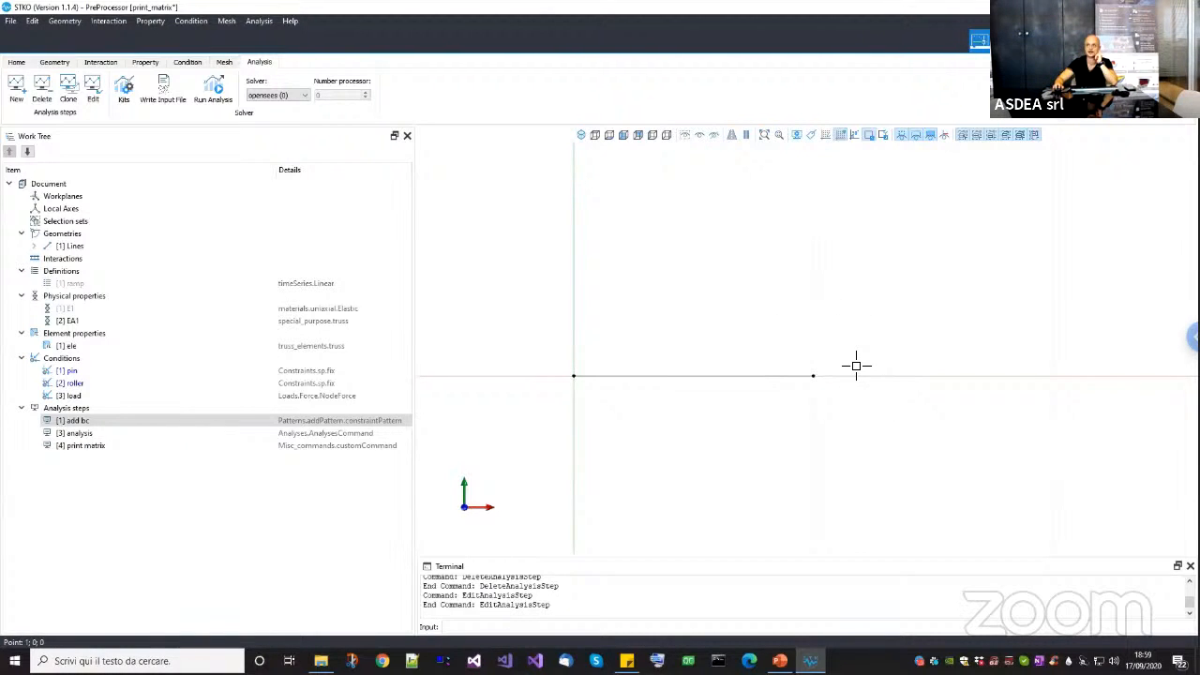
# Check the constraint, system and algorithm settings of the analysis step and keep them as they are.
pyautogui.rightClick(82, 446)
pyautogui.rightClick(83, 434)
pyautogui.click(103, 467)
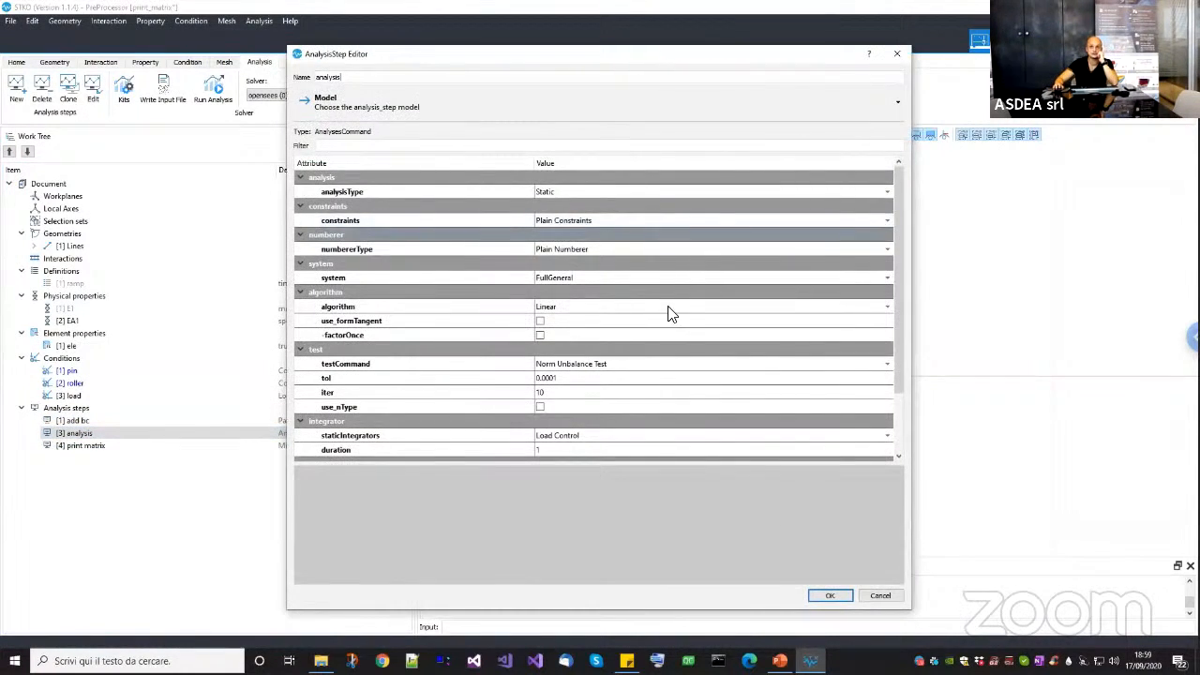
pyautogui.click(825, 596)
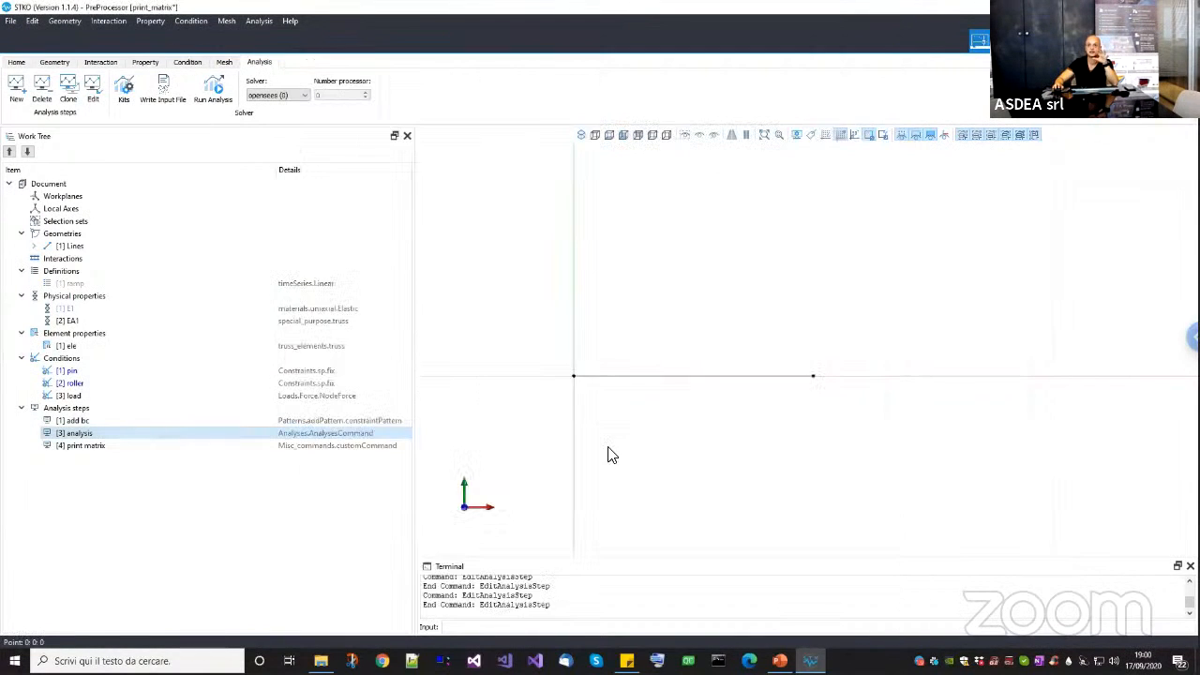
# Run the analysis with Plain Constraints, examine the printed system matrix, and close the console.
pyautogui.click(215, 91)
pyautogui.click(698, 510)
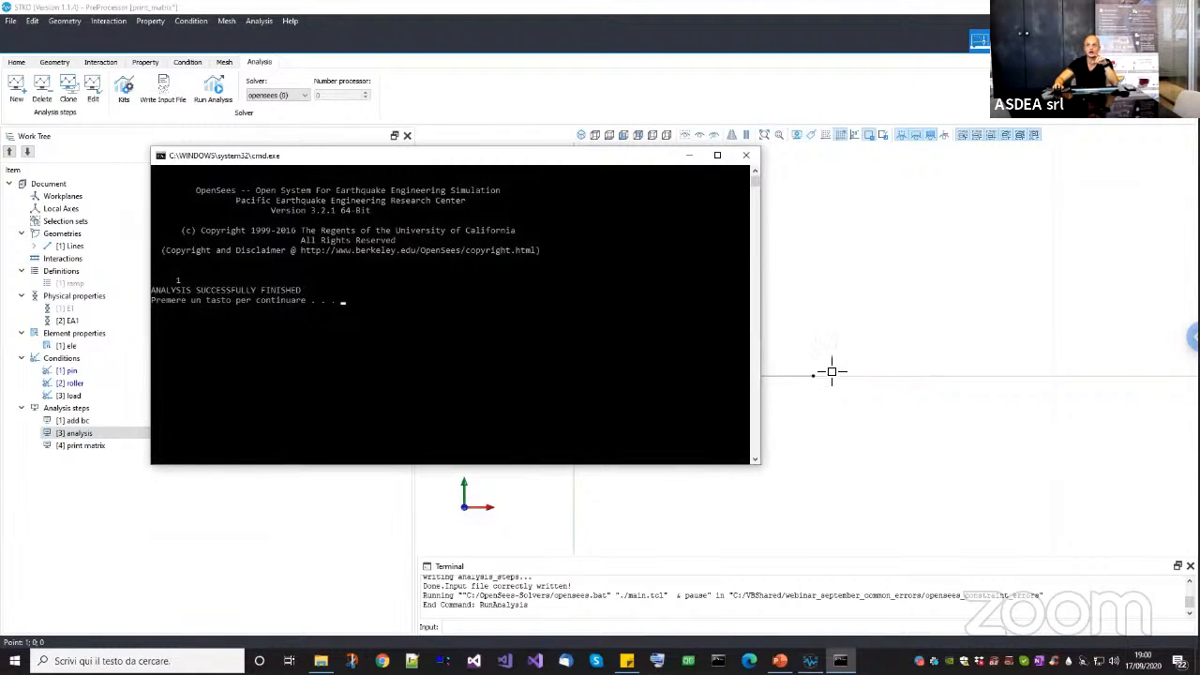
pyautogui.click(747, 156)
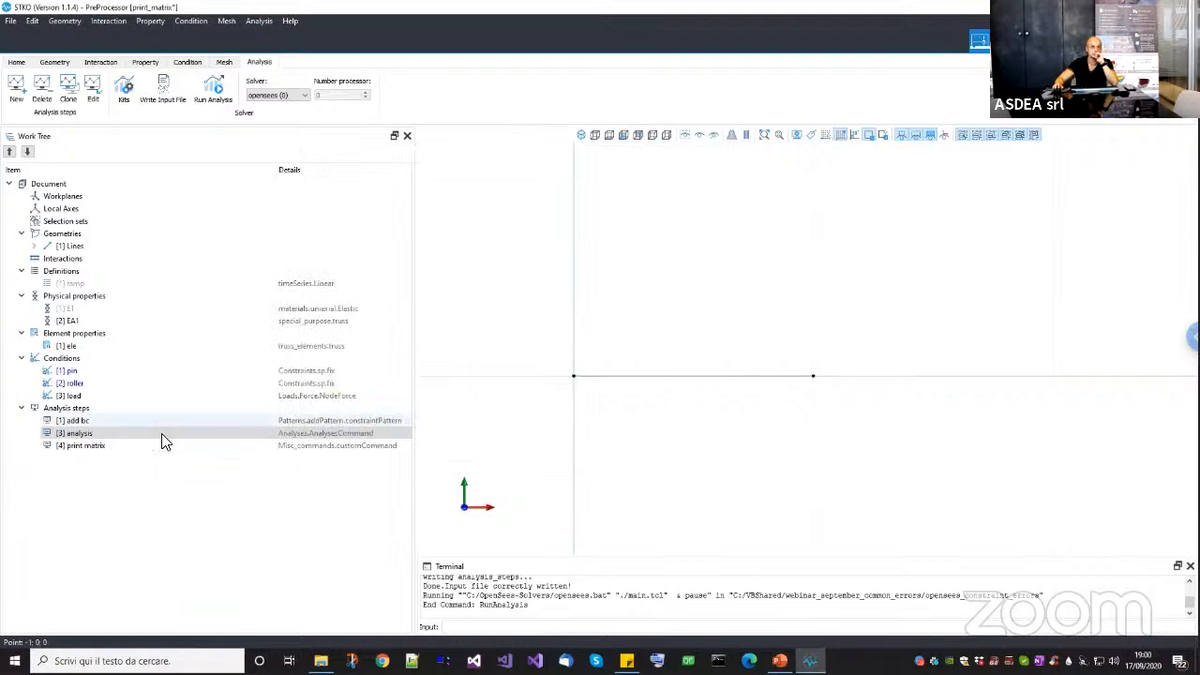
pyautogui.rightClick(95, 447)
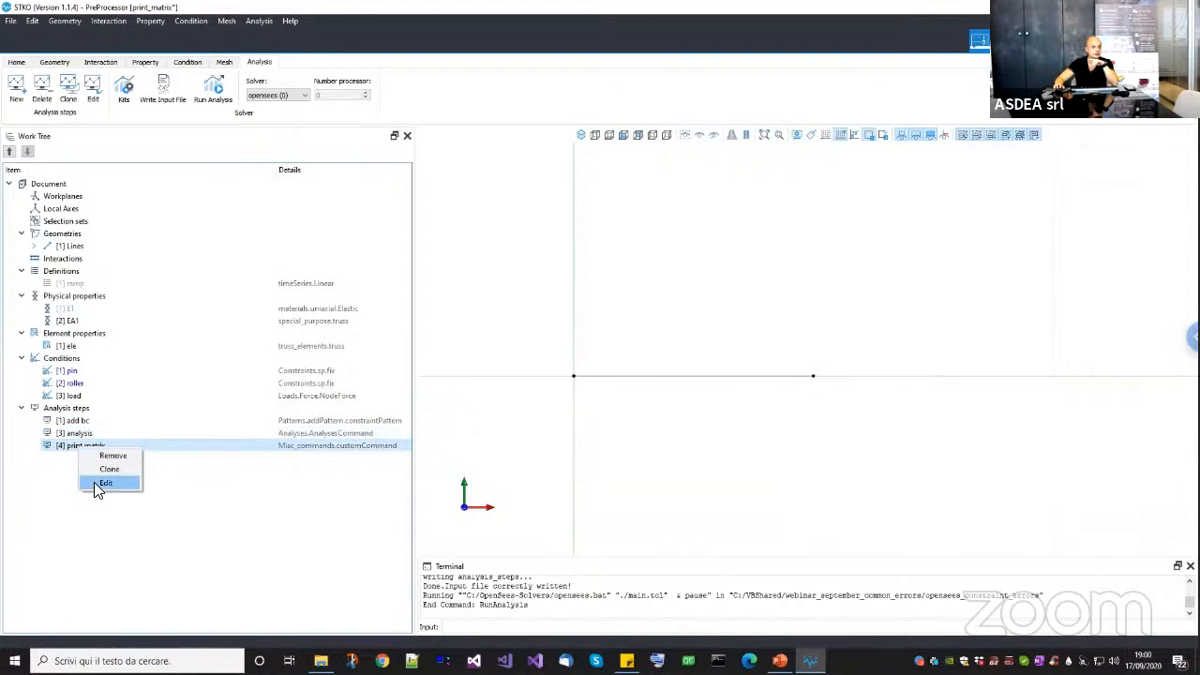
pyautogui.click(93, 482)
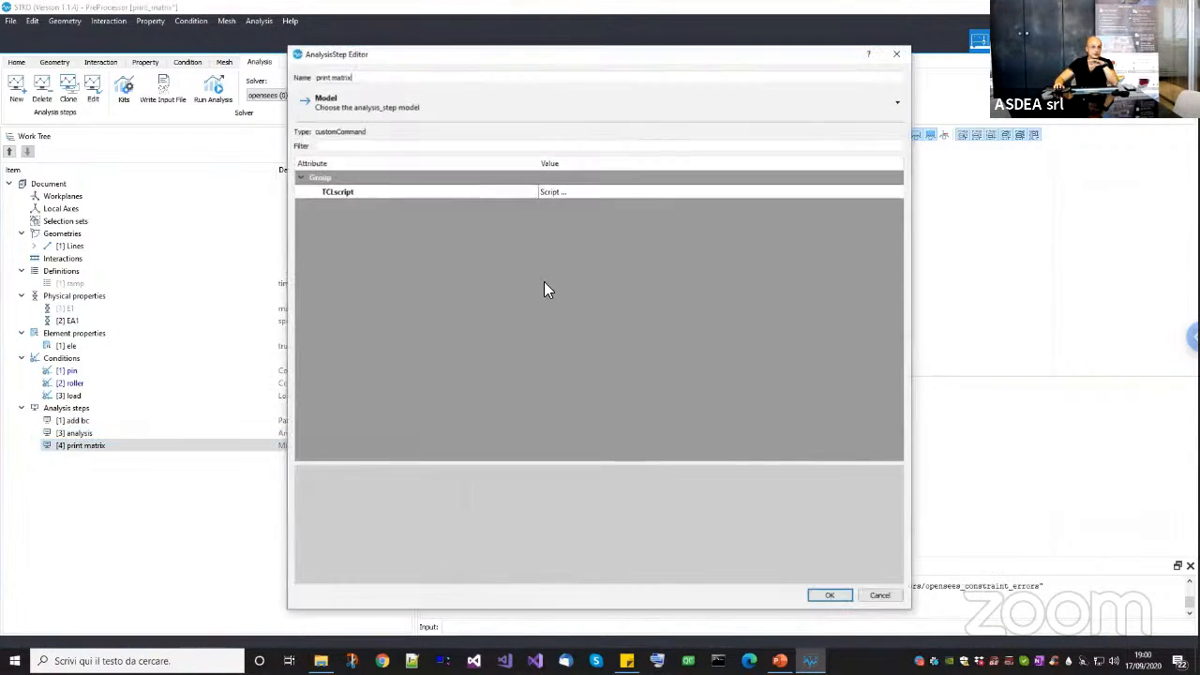
pyautogui.click(897, 54)
# Set the constraints of the analysis step to Transformation Method.
pyautogui.rightClick(100, 433)
pyautogui.click(128, 472)
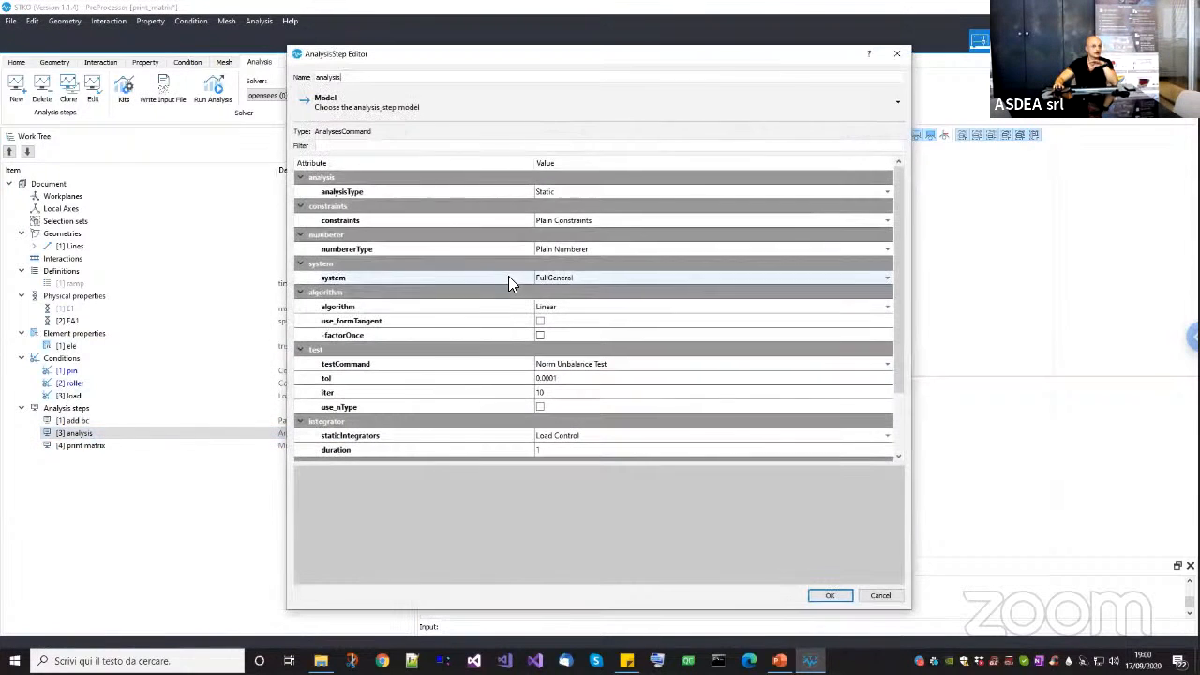
pyautogui.click(581, 218)
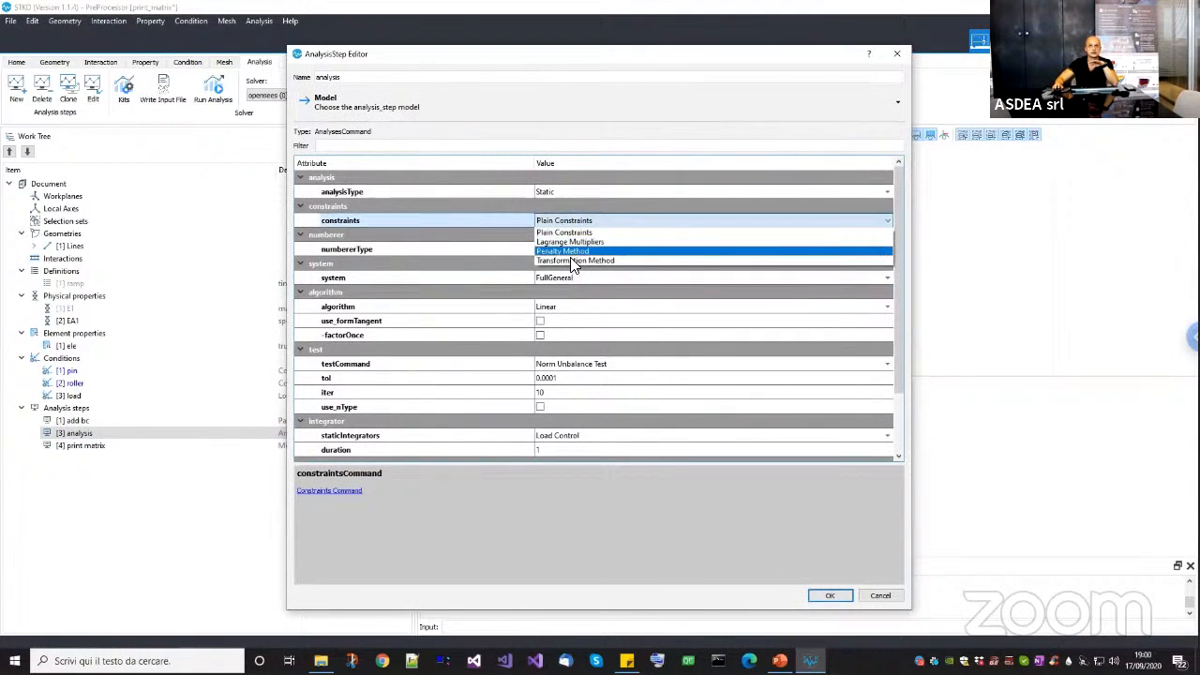
pyautogui.click(574, 260)
pyautogui.click(825, 596)
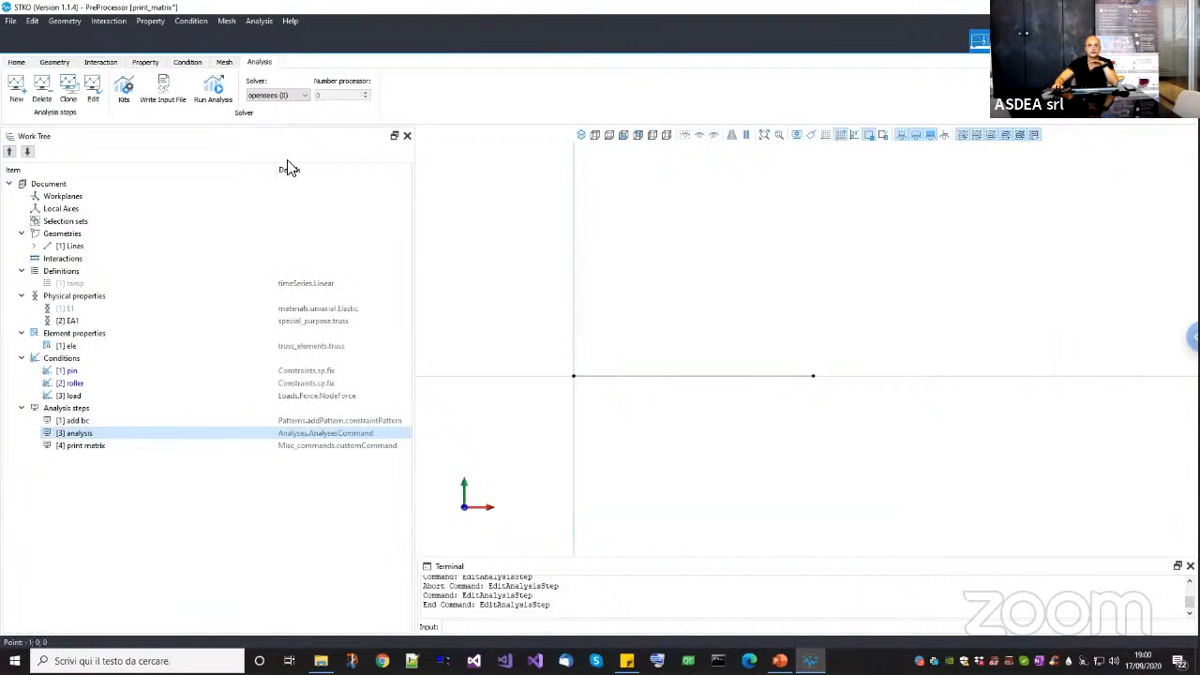
# Run the analysis with the Transformation Method, examine the printed system matrix, and dismiss the console.
pyautogui.click(214, 88)
pyautogui.click(695, 511)
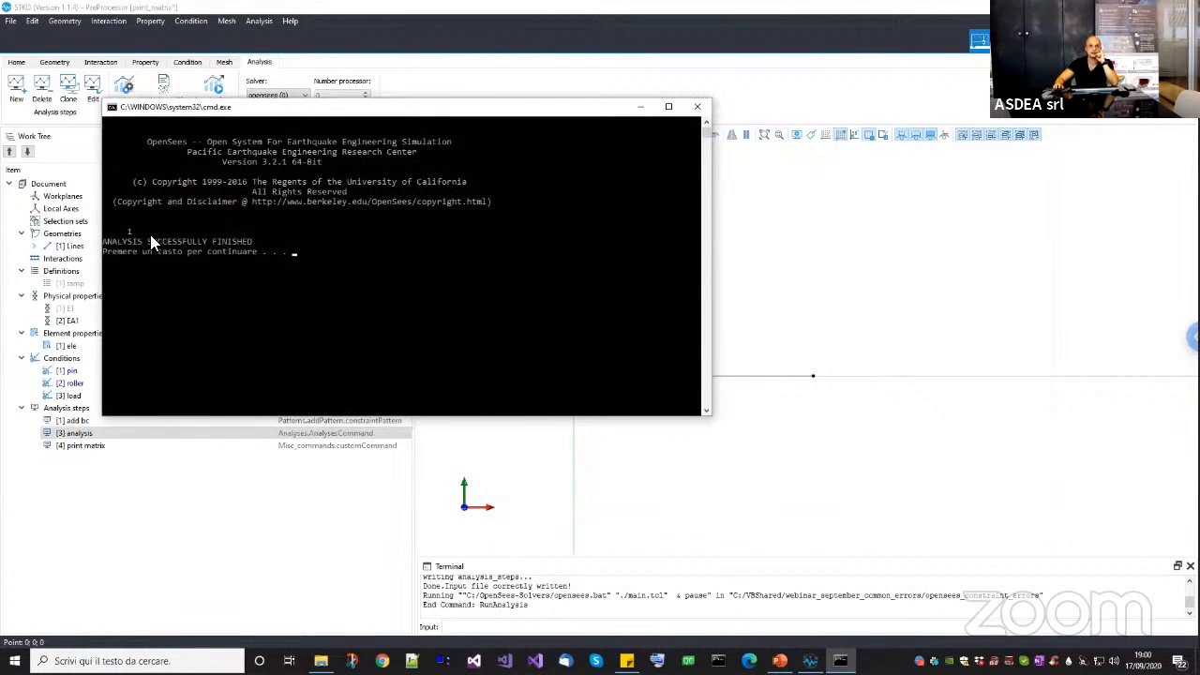
pyautogui.press('Return')
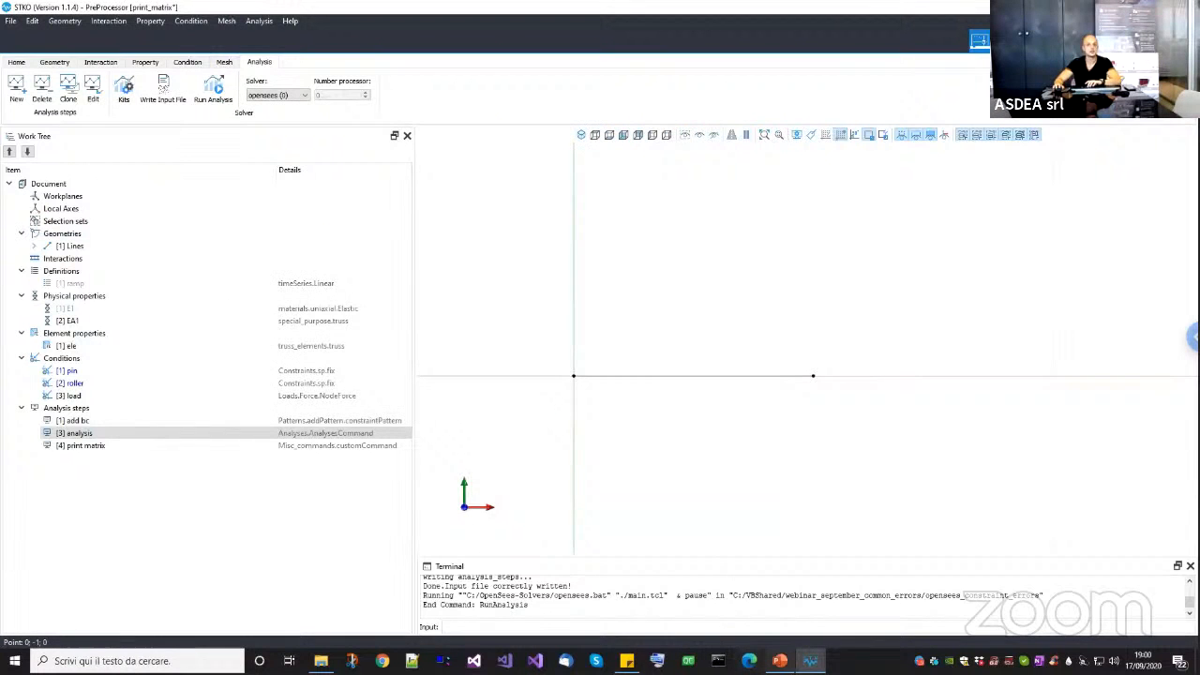
# Switch to the PowerPoint rules slide and review the Plain, Transformation and Penalty notes on slave DOFs, system size and penalty parameters.
pyautogui.hotkey('alt', 'Tab')
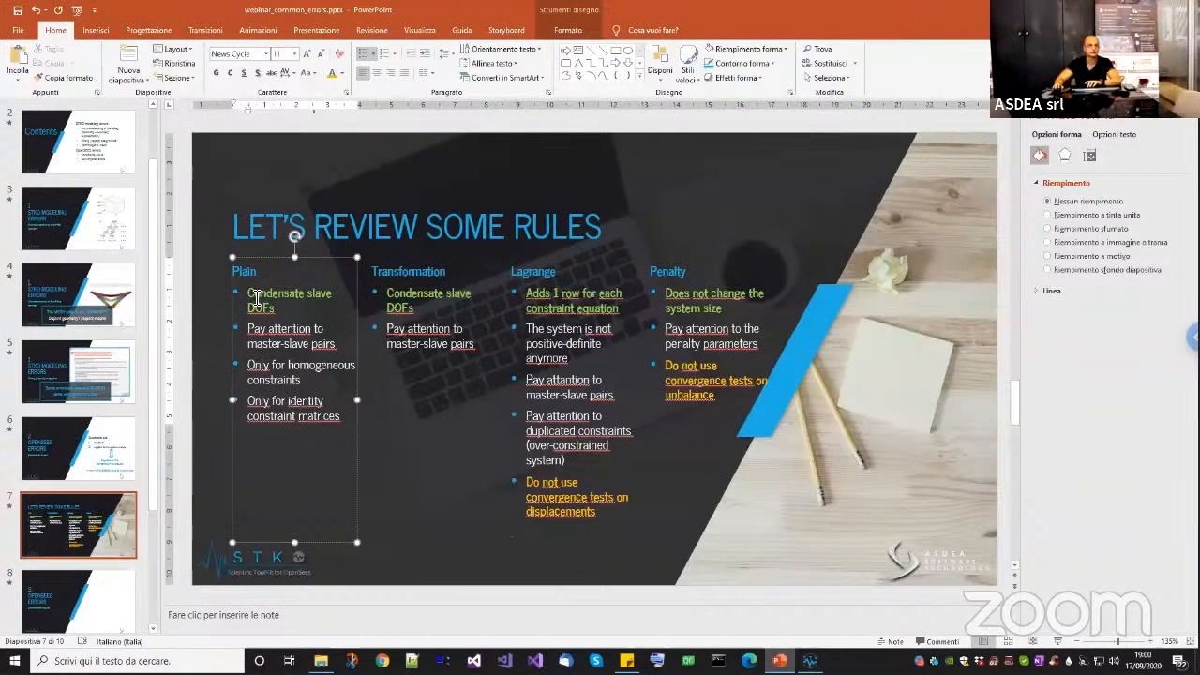
pyautogui.tripleClick(273, 295)
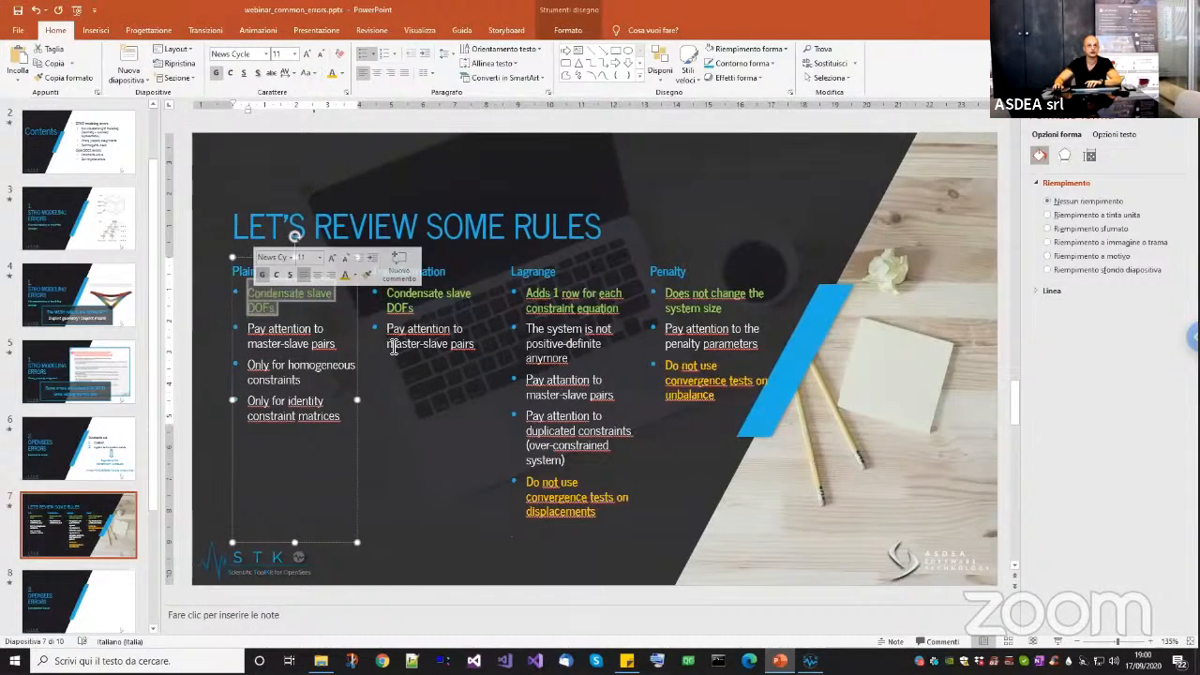
pyautogui.tripleClick(392, 295)
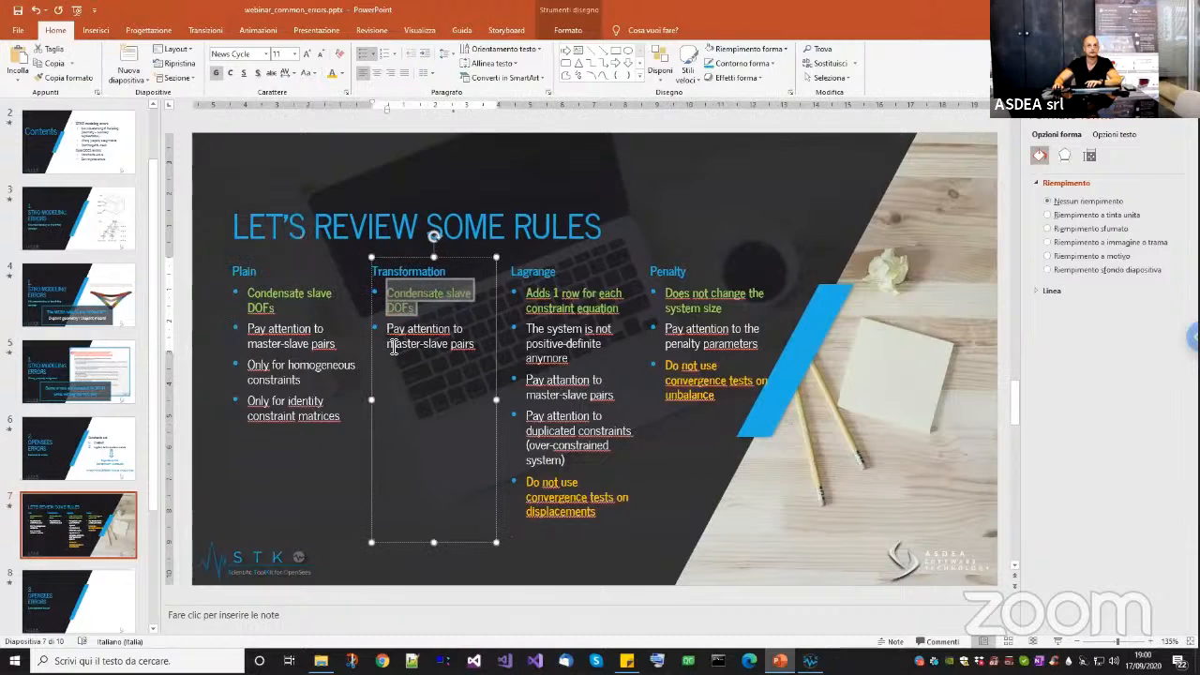
pyautogui.click(318, 385)
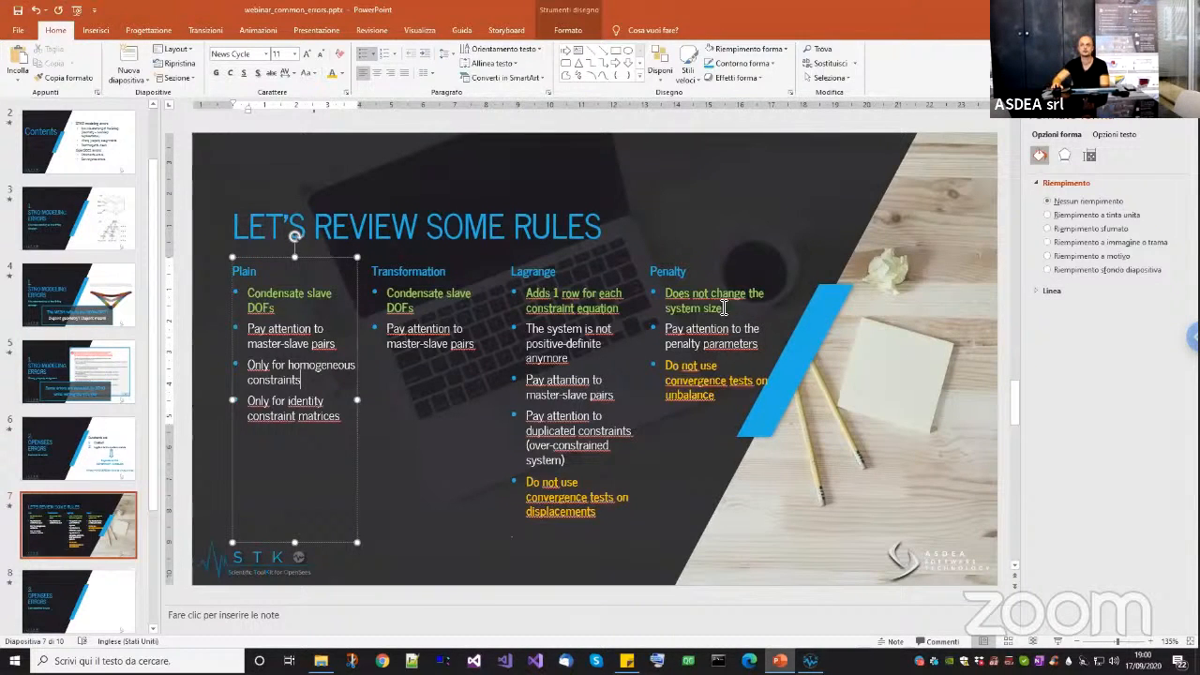
pyautogui.moveTo(677, 300); pyautogui.dragTo(733, 309)
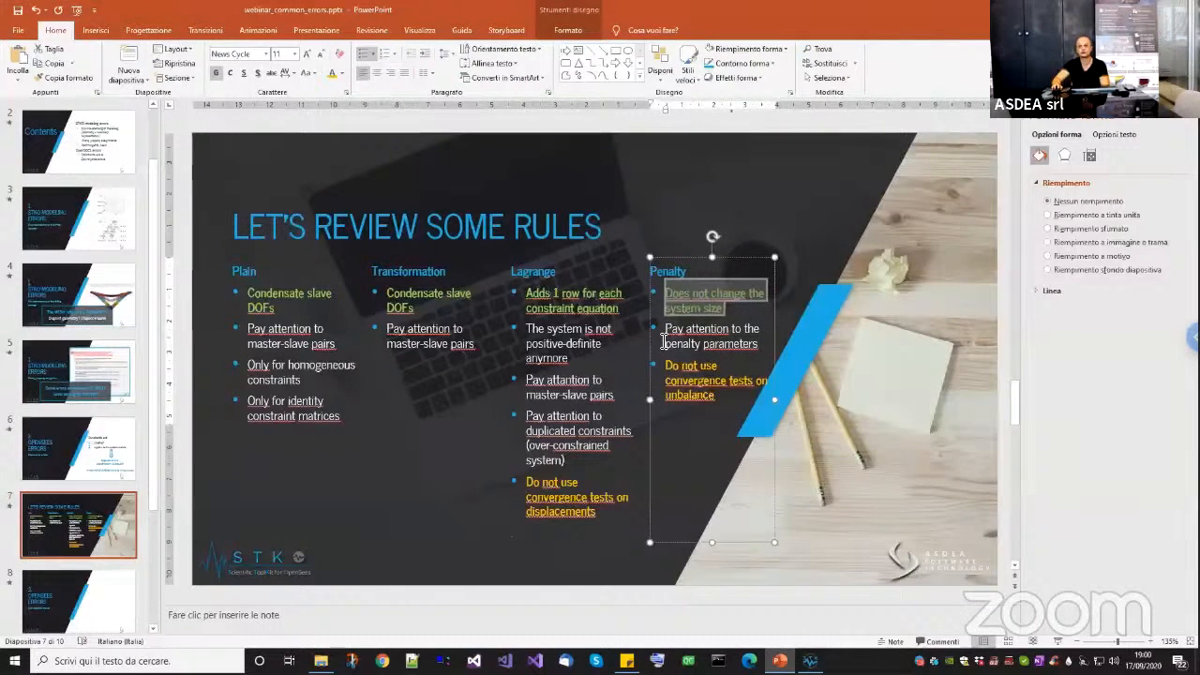
pyautogui.tripleClick(689, 343)
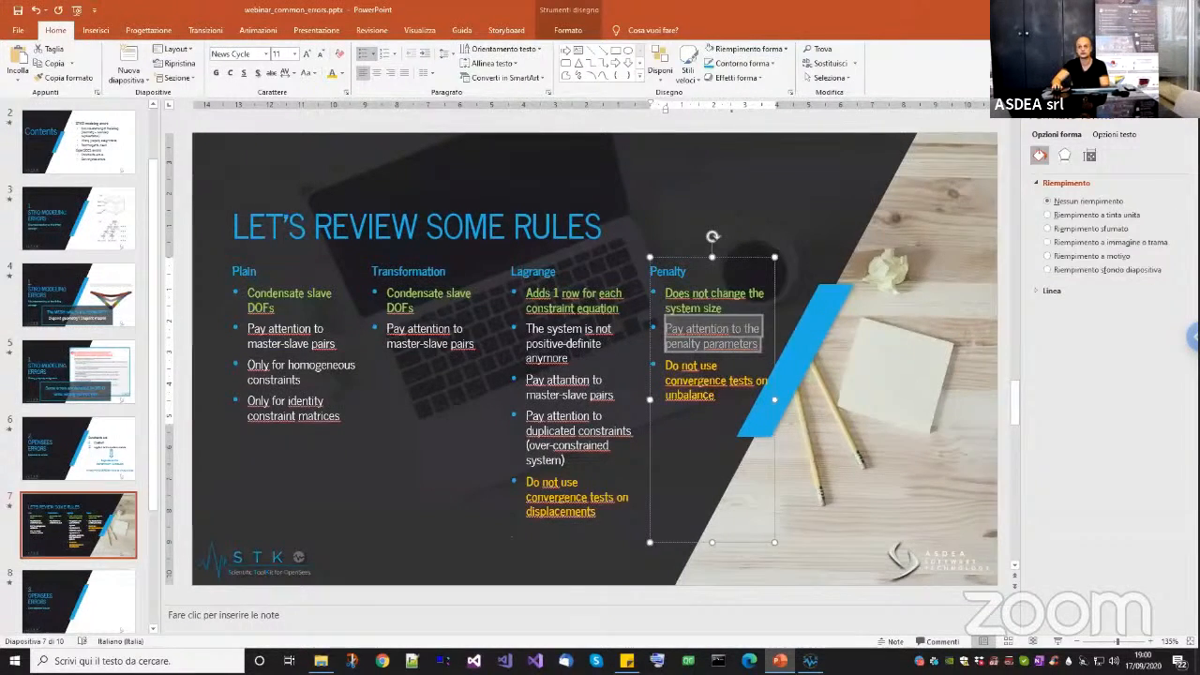
# Return to STKO and set the constraints of the analysis step to Penalty Method.
pyautogui.hotkey('alt', 'Tab')
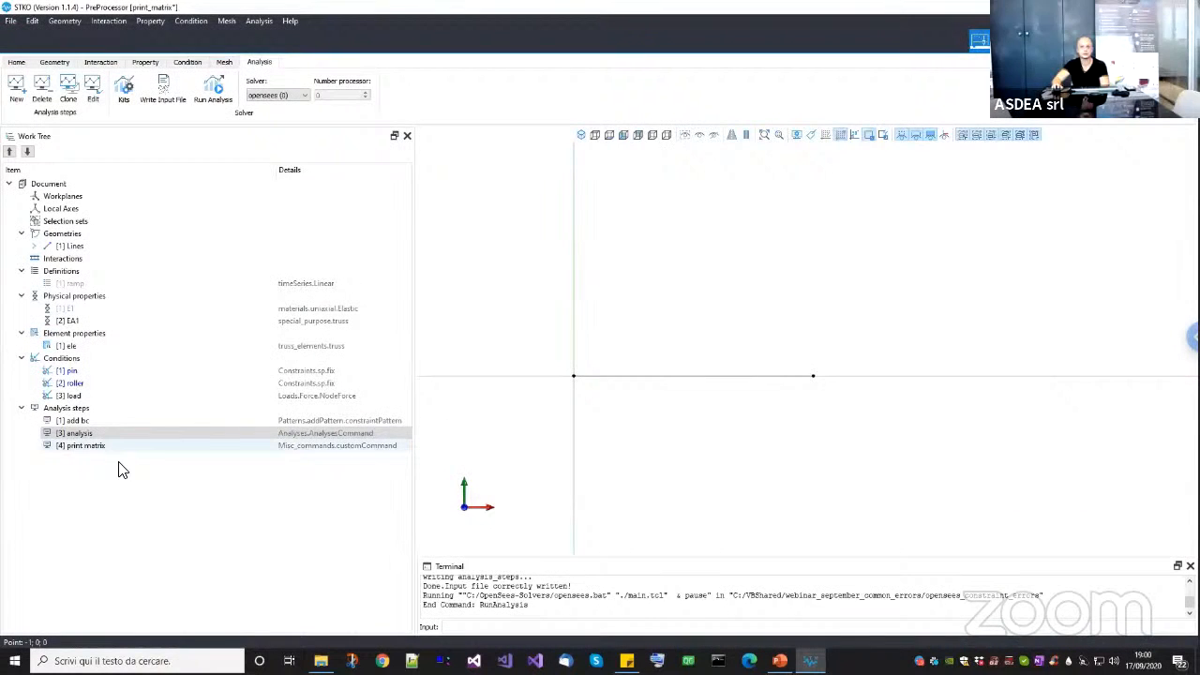
pyautogui.rightClick(105, 437)
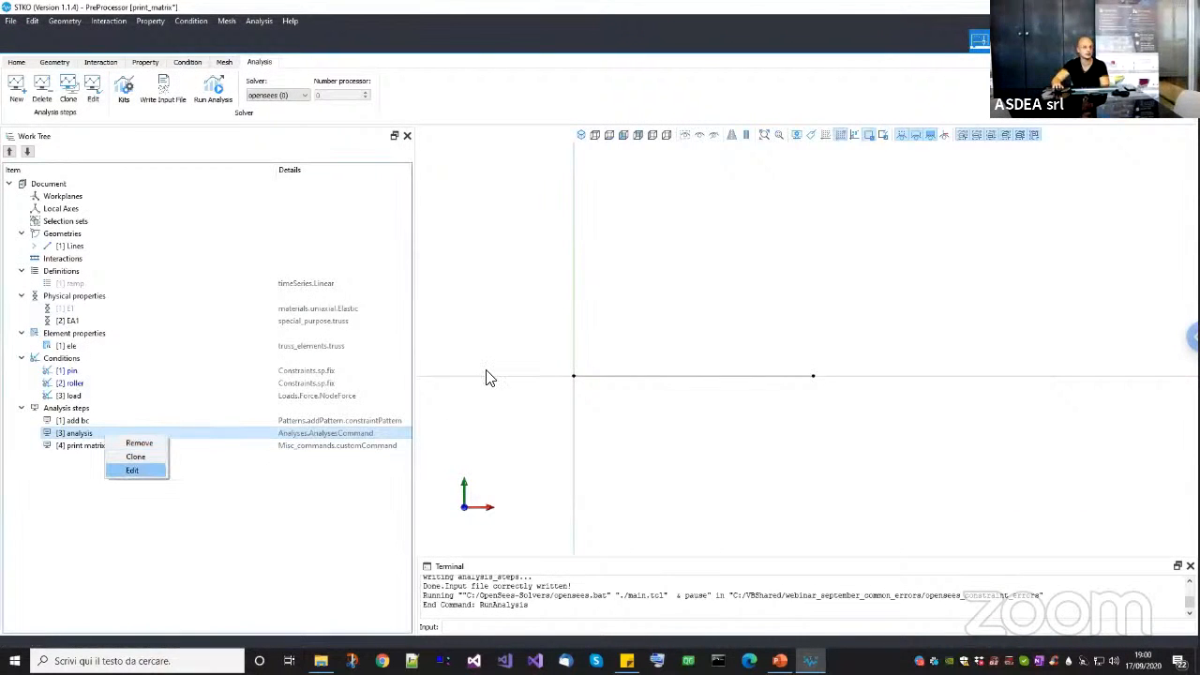
pyautogui.press('Return')
pyautogui.click(606, 224)
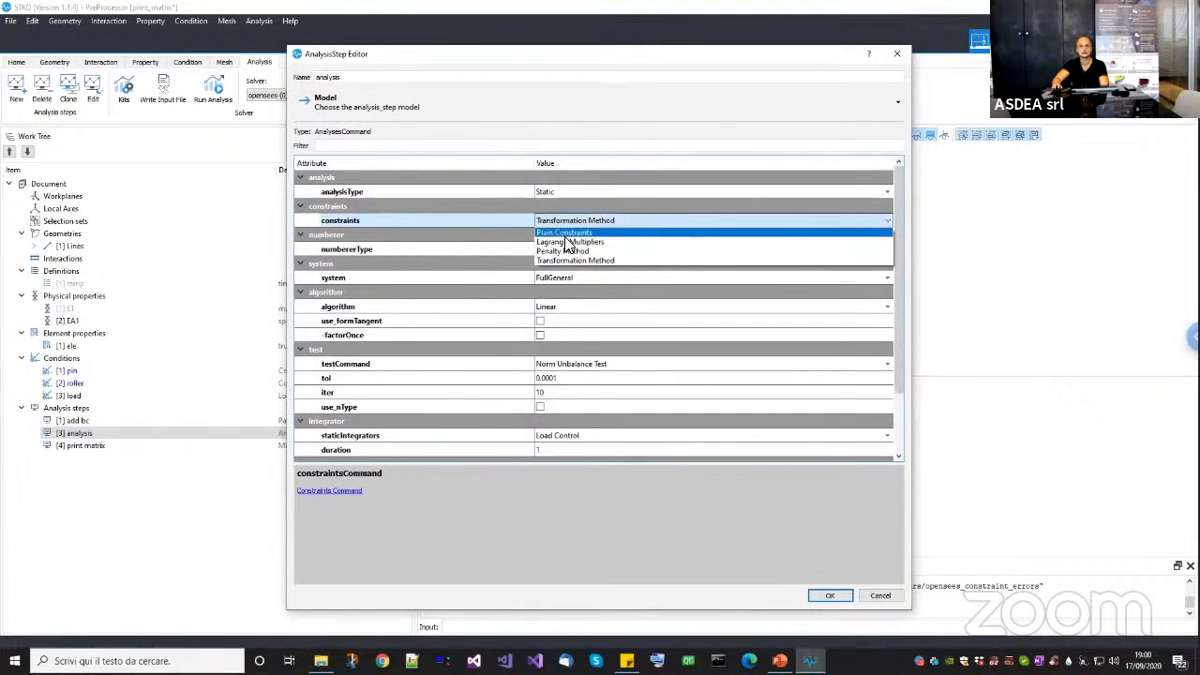
pyautogui.click(572, 256)
# Examine the alphaS and alphaM penalty parameters, keep both at 1e+18, and apply the analysis step settings.
pyautogui.click(568, 236)
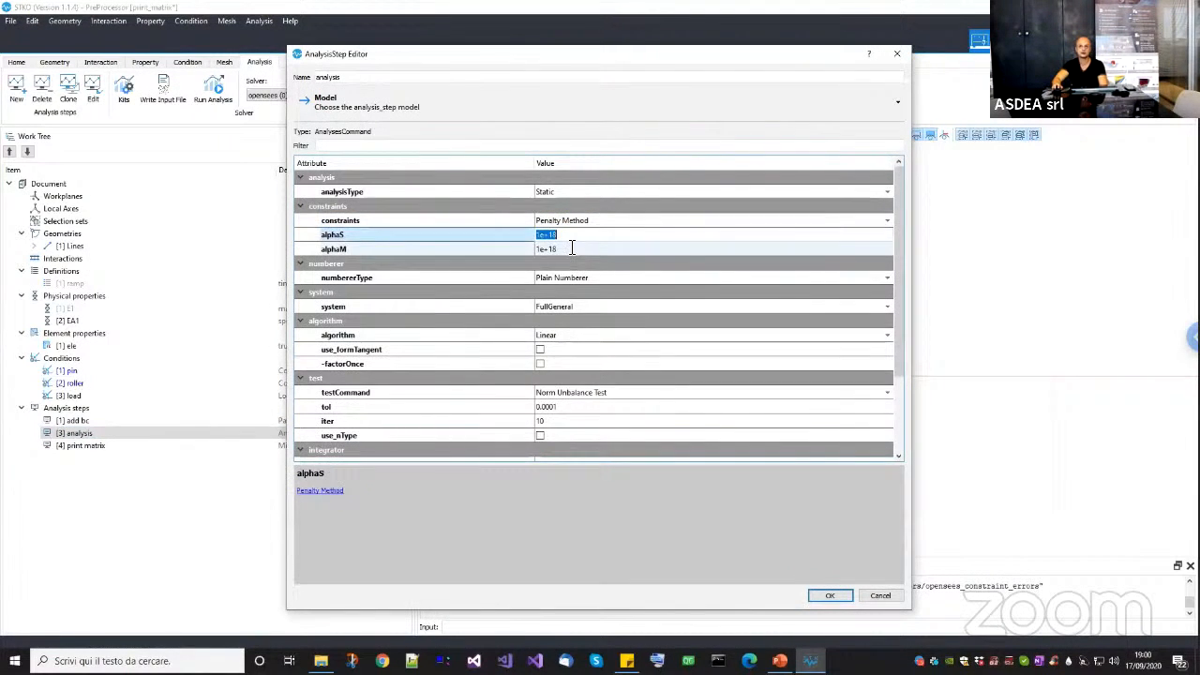
pyautogui.click(572, 248)
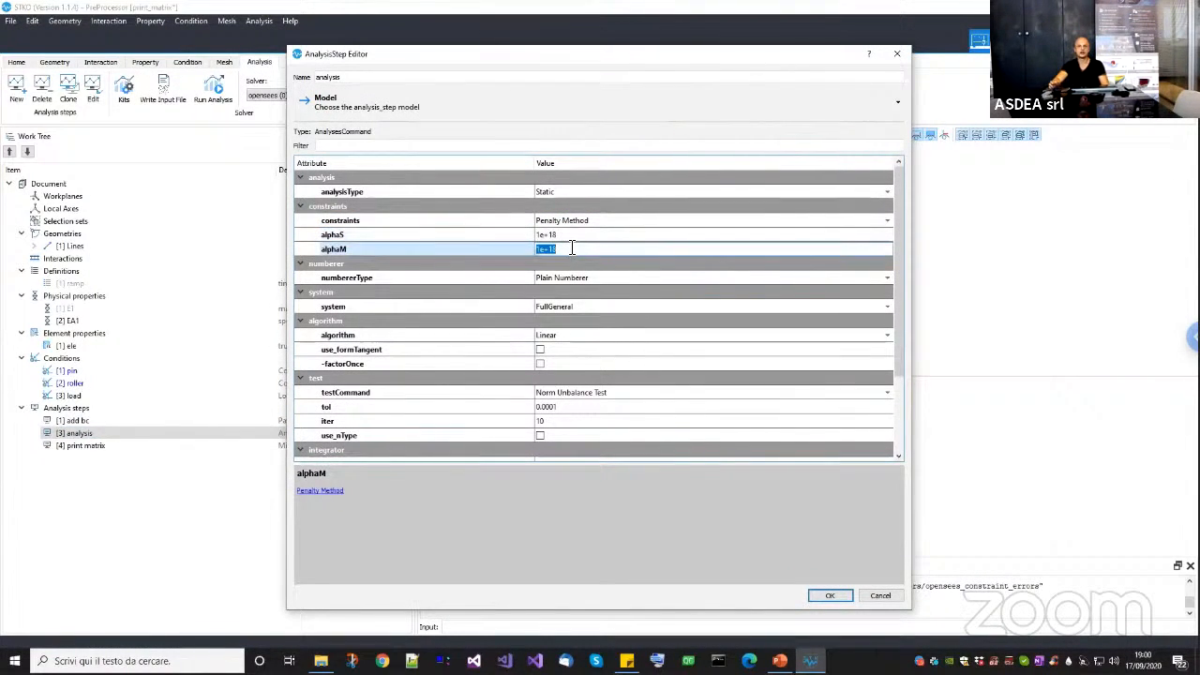
pyautogui.click(571, 237)
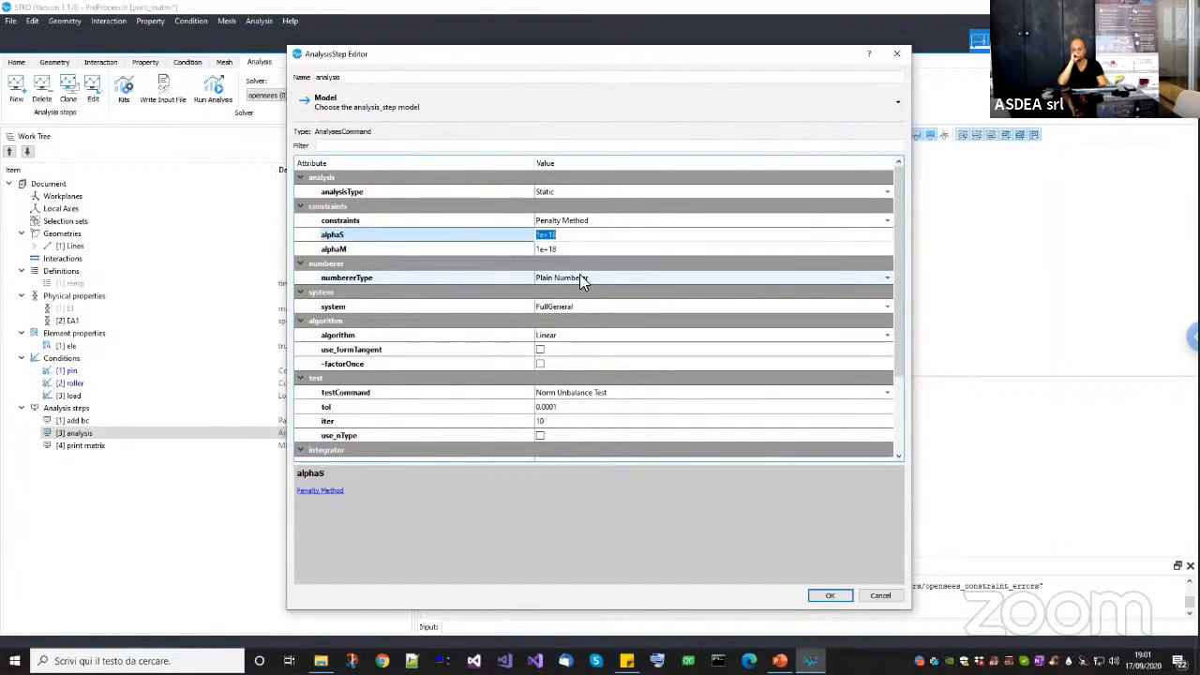
pyautogui.click(555, 236)
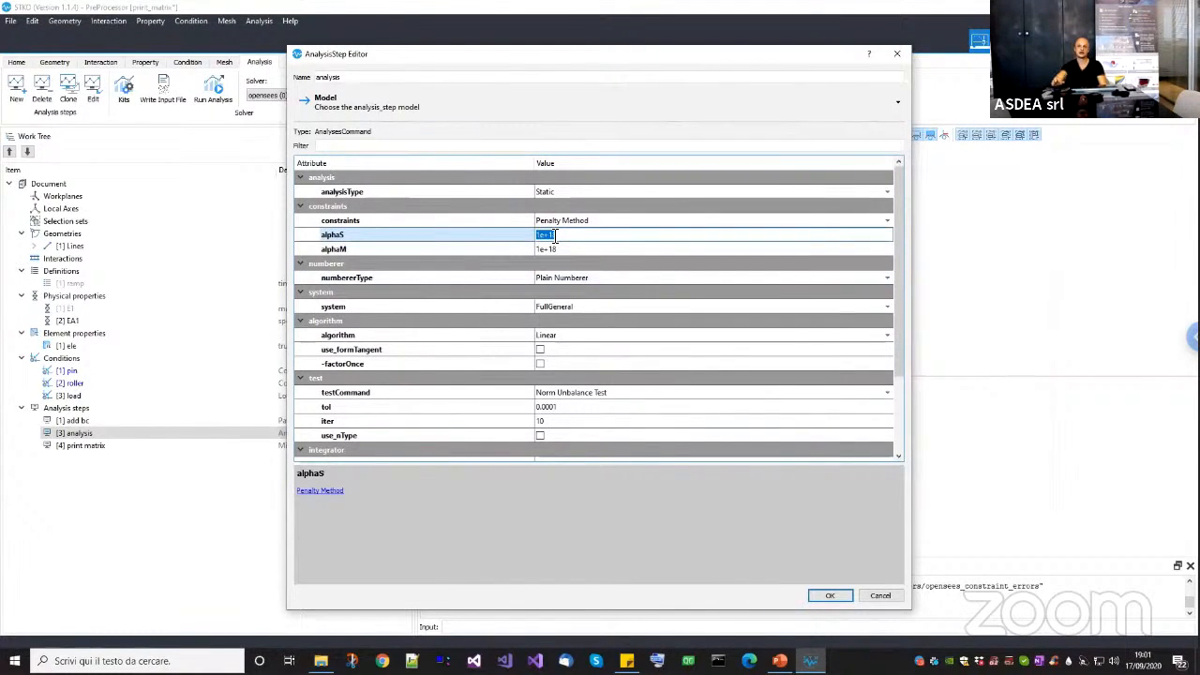
pyautogui.doubleClick(555, 236)
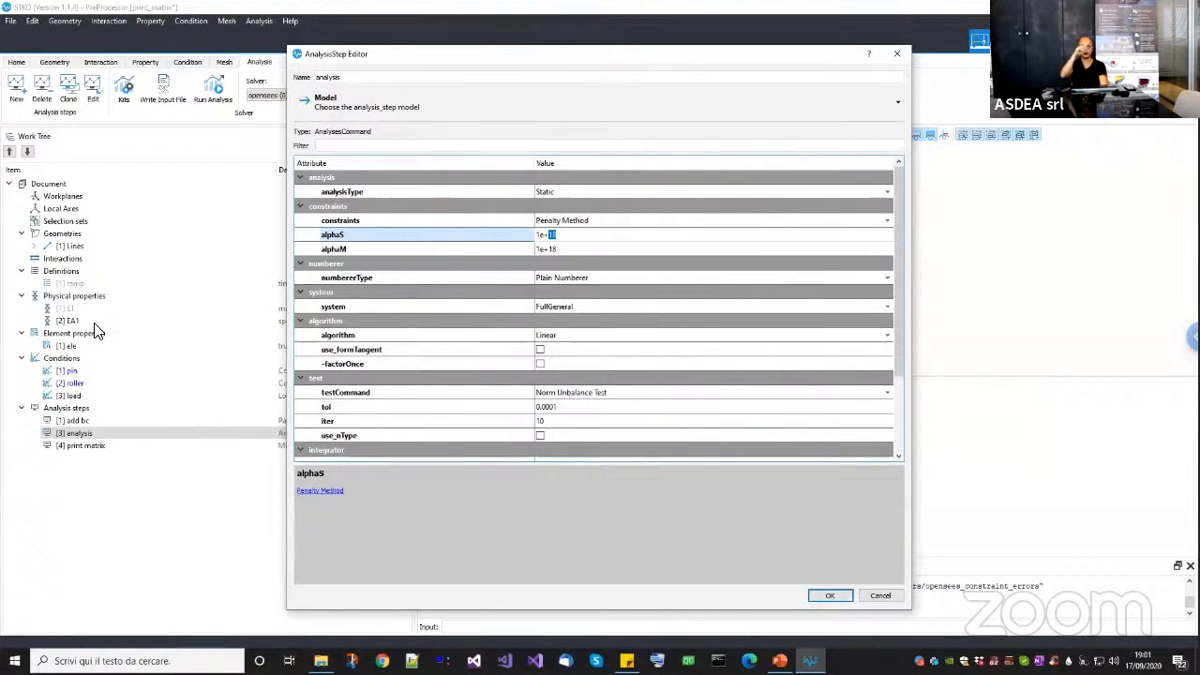
pyautogui.click(554, 235)
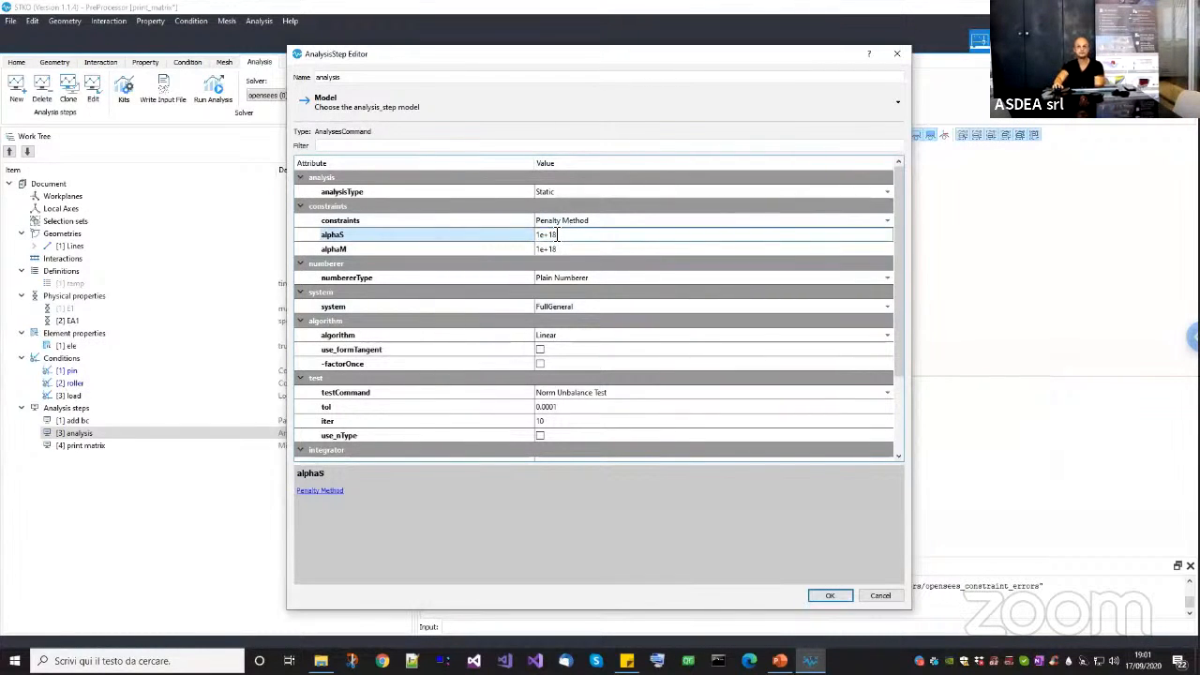
pyautogui.doubleClick(555, 234)
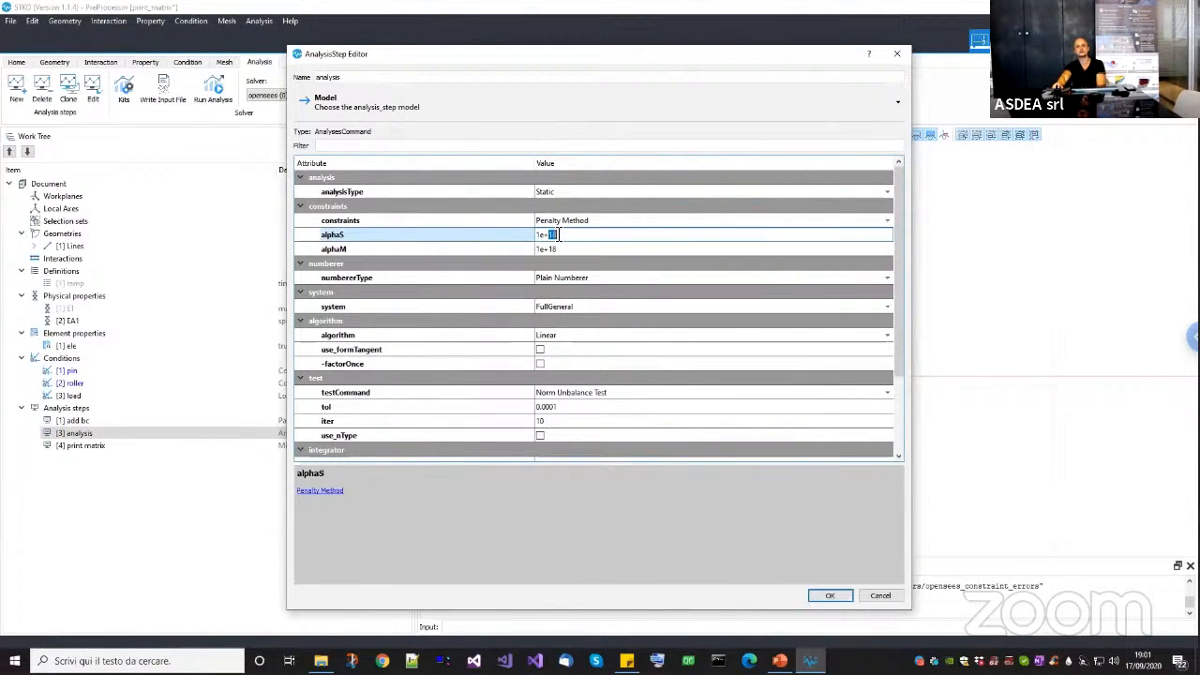
pyautogui.click(561, 248)
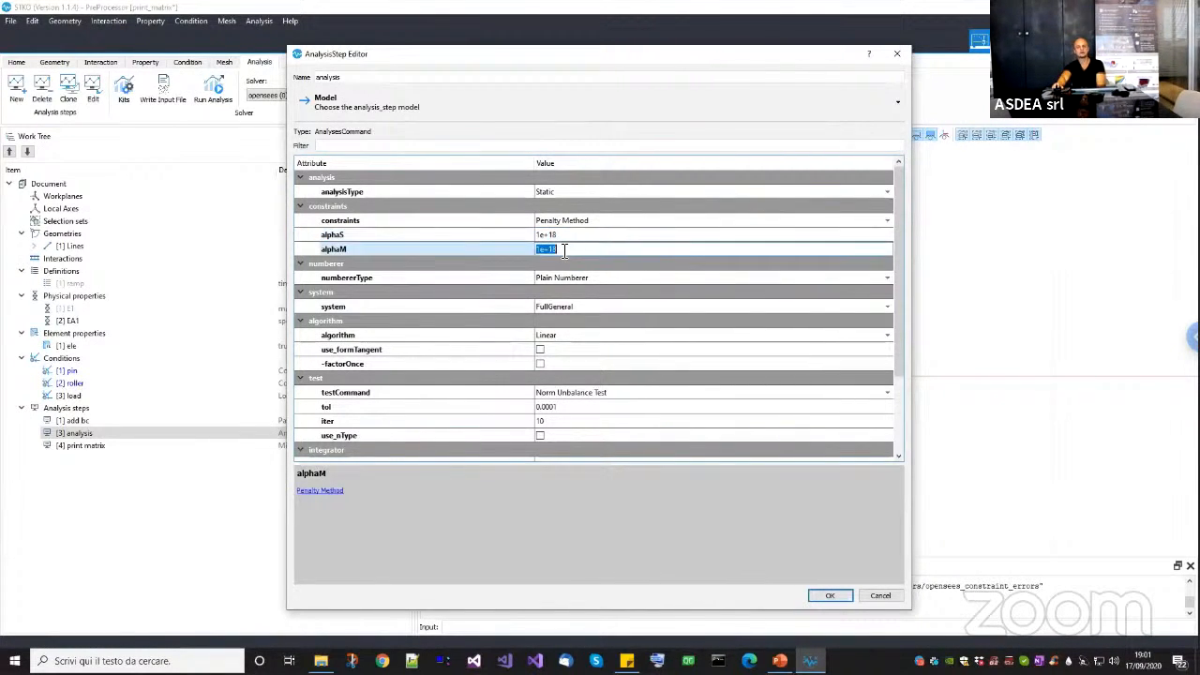
pyautogui.click(568, 235)
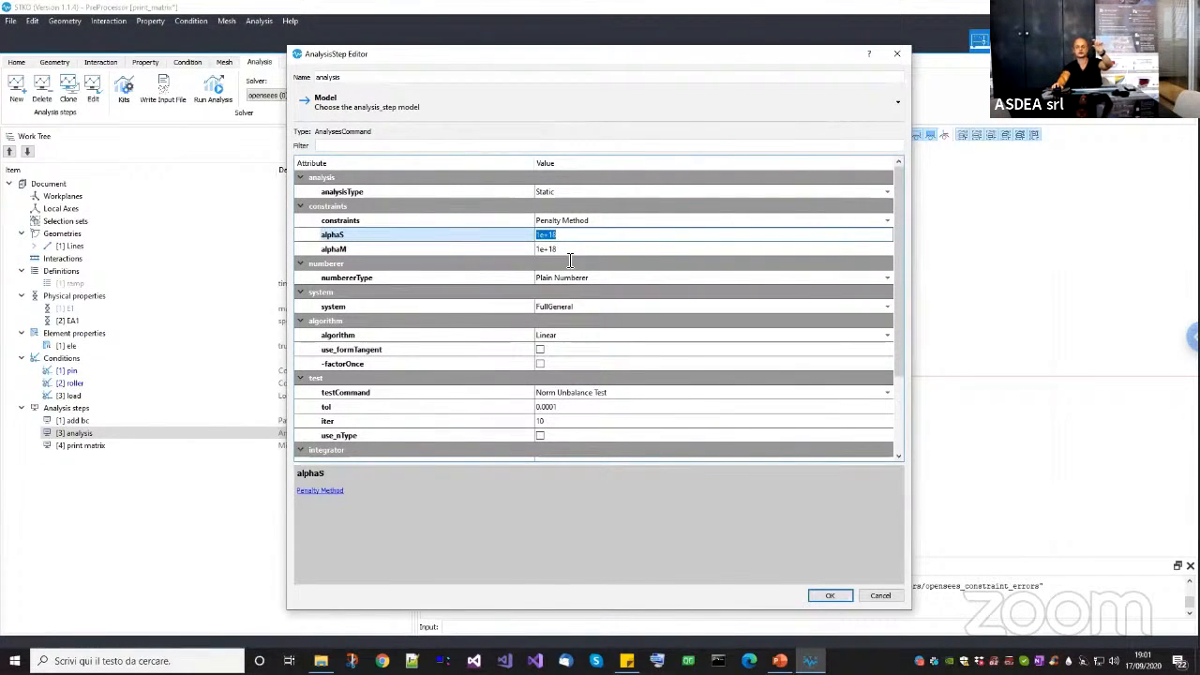
pyautogui.click(825, 596)
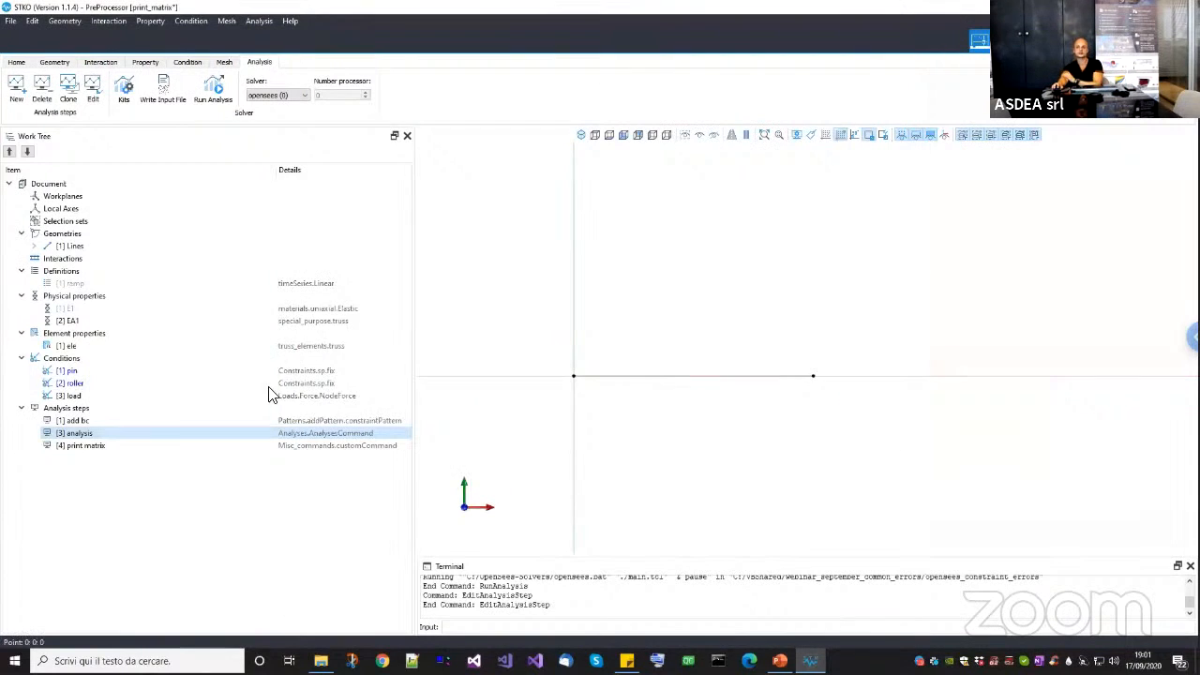
# Run the analysis with the Penalty Method in the opensees_constraint_errors folder and examine the printed system matrix.
pyautogui.click(216, 89)
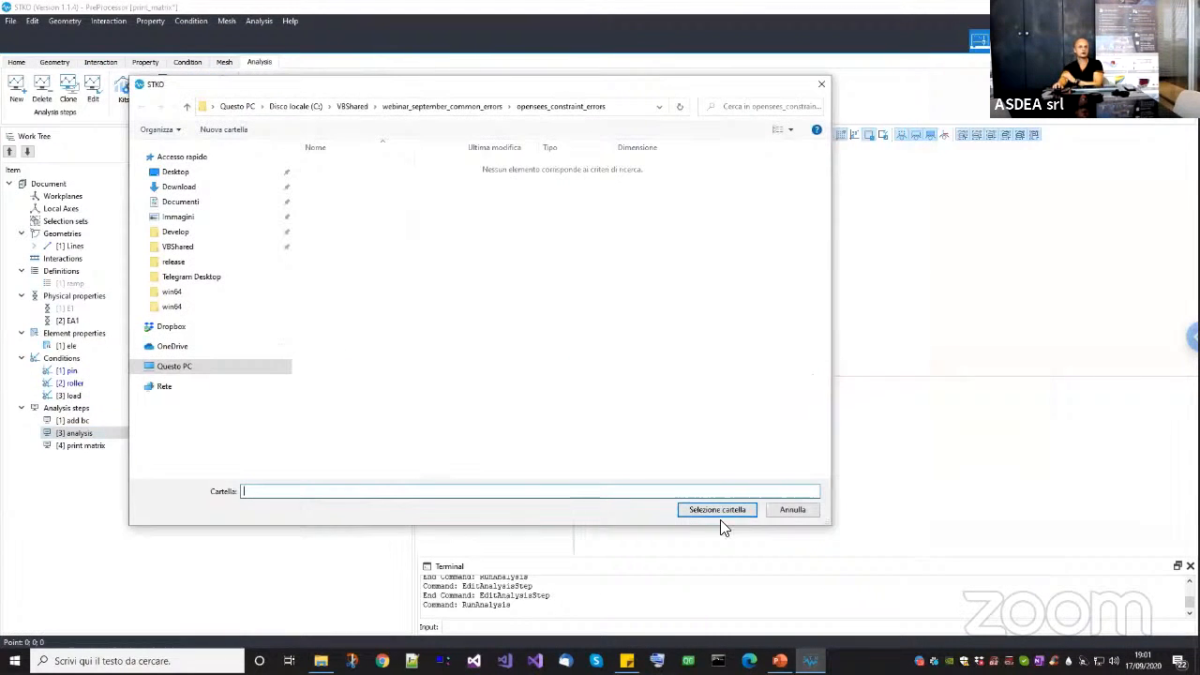
pyautogui.click(737, 508)
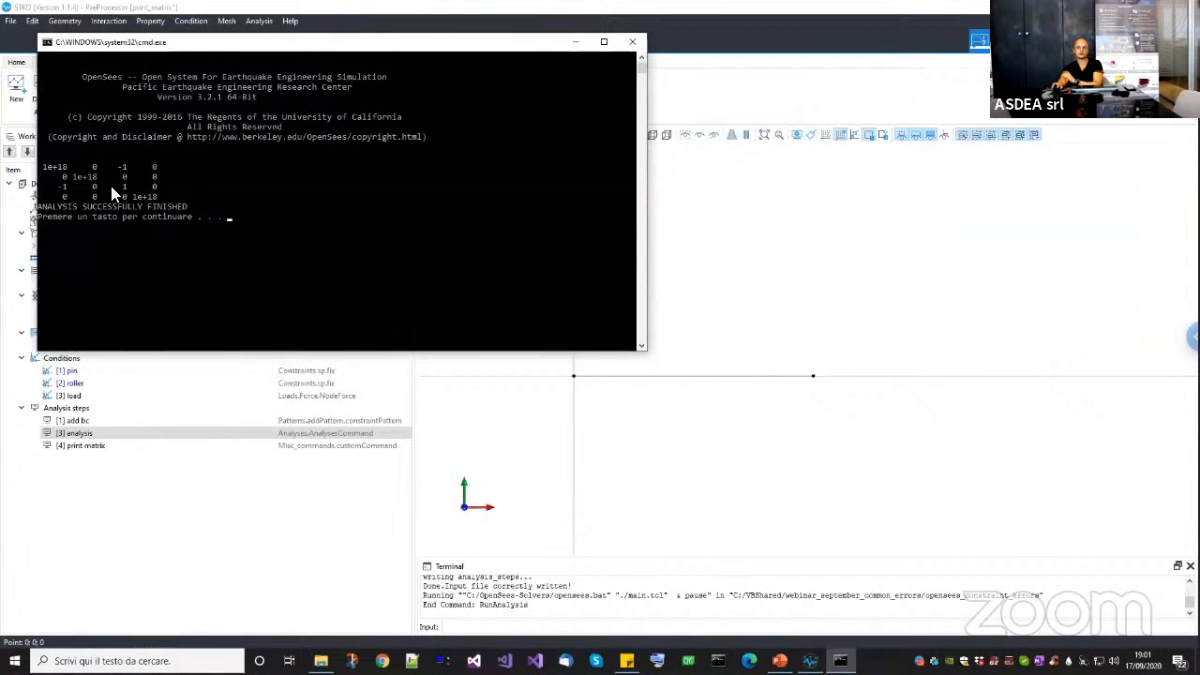
pyautogui.moveTo(201, 48); pyautogui.dragTo(566, 174)
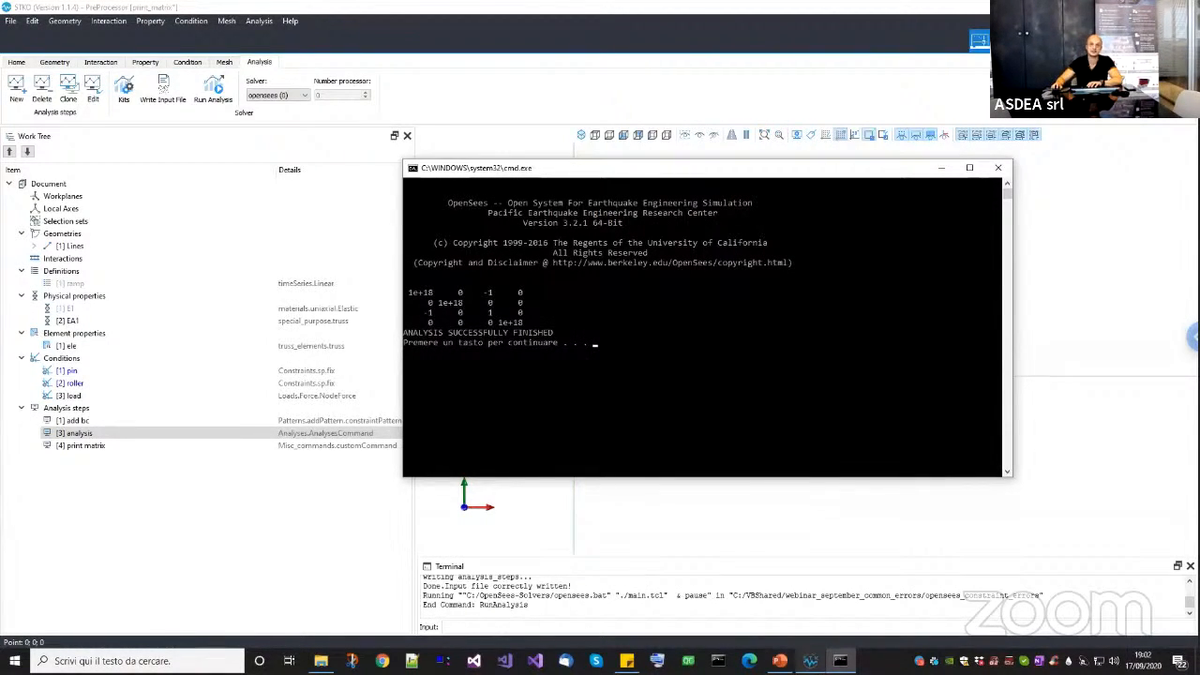
# Switch to the PowerPoint rules slide, review the Penalty note on unbalance convergence tests, and dismiss the OpenSees console.
pyautogui.click(780, 661)
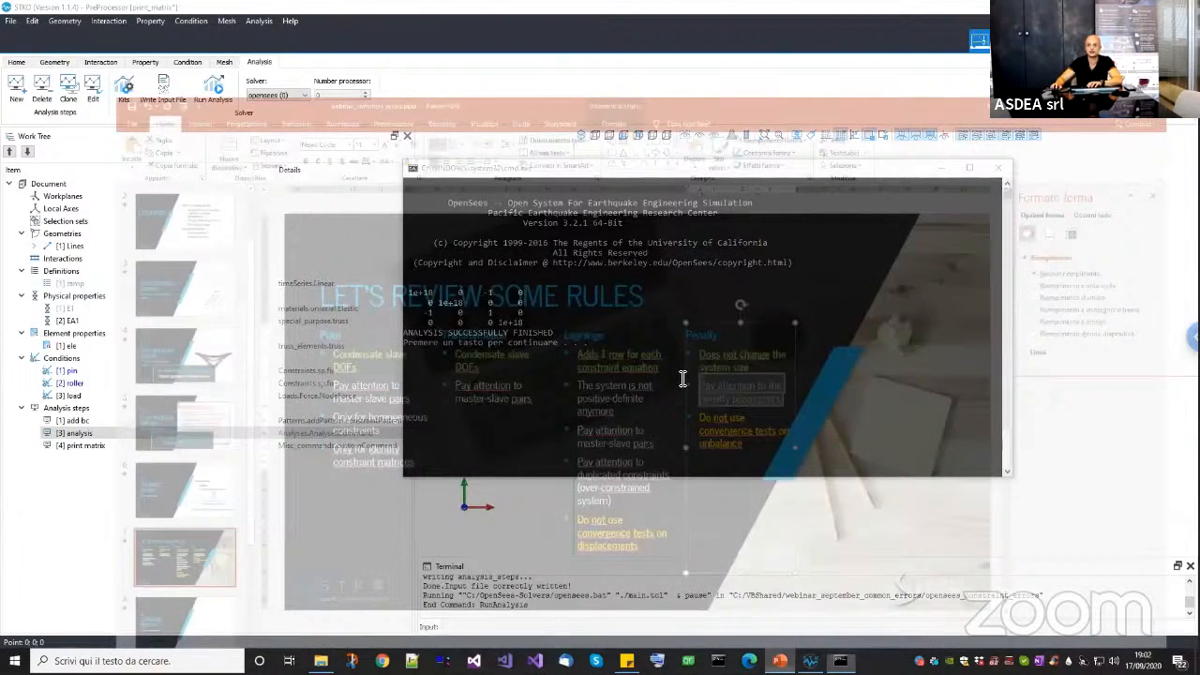
pyautogui.click(722, 397)
pyautogui.moveTo(723, 397); pyautogui.dragTo(668, 380)
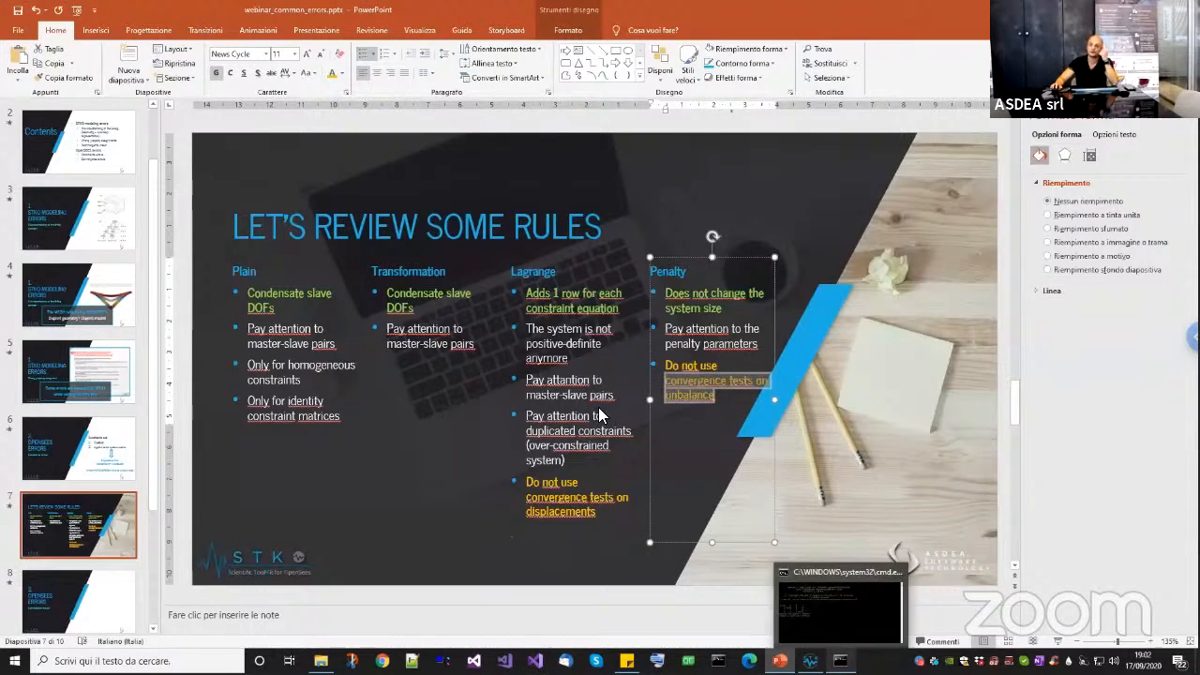
pyautogui.click(840, 661)
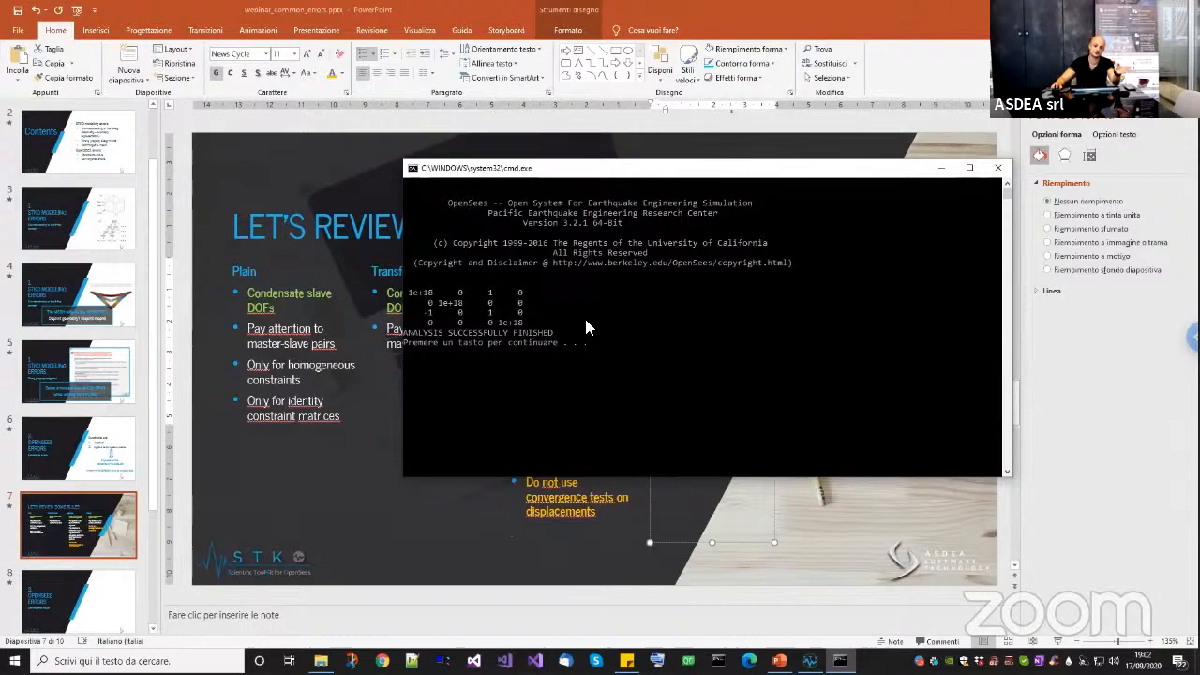
pyautogui.press('Return')
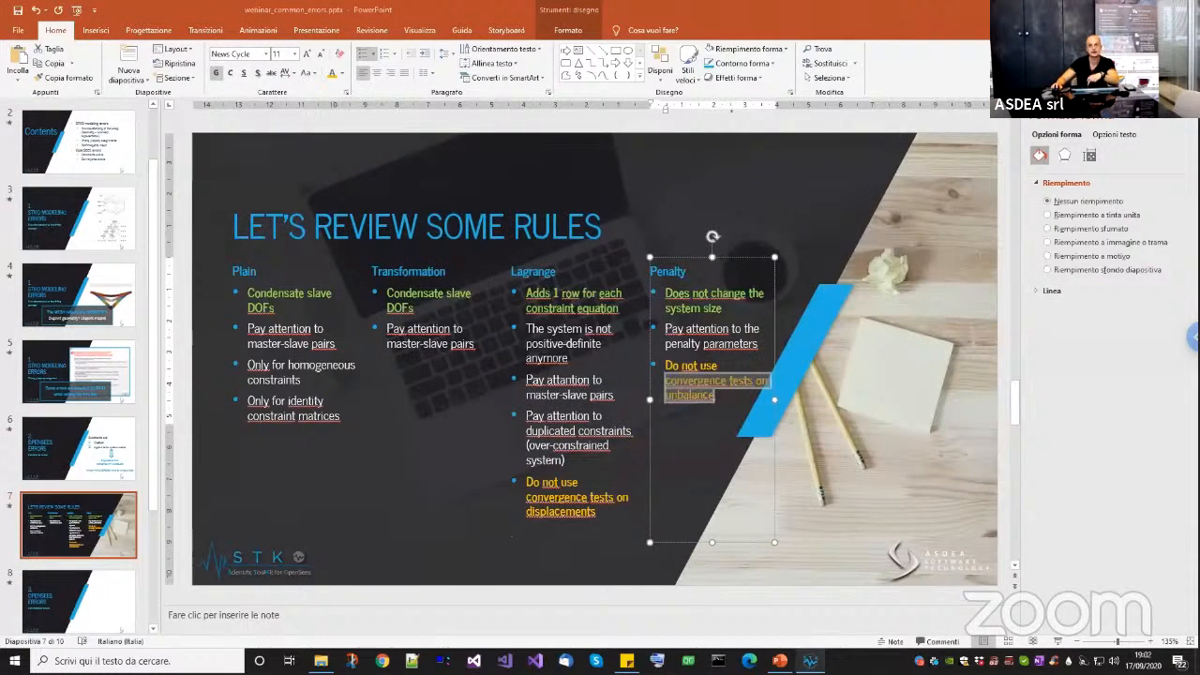
# Return to STKO and set the constraints of the analysis step to Lagrange Multipliers.
pyautogui.click(810, 661)
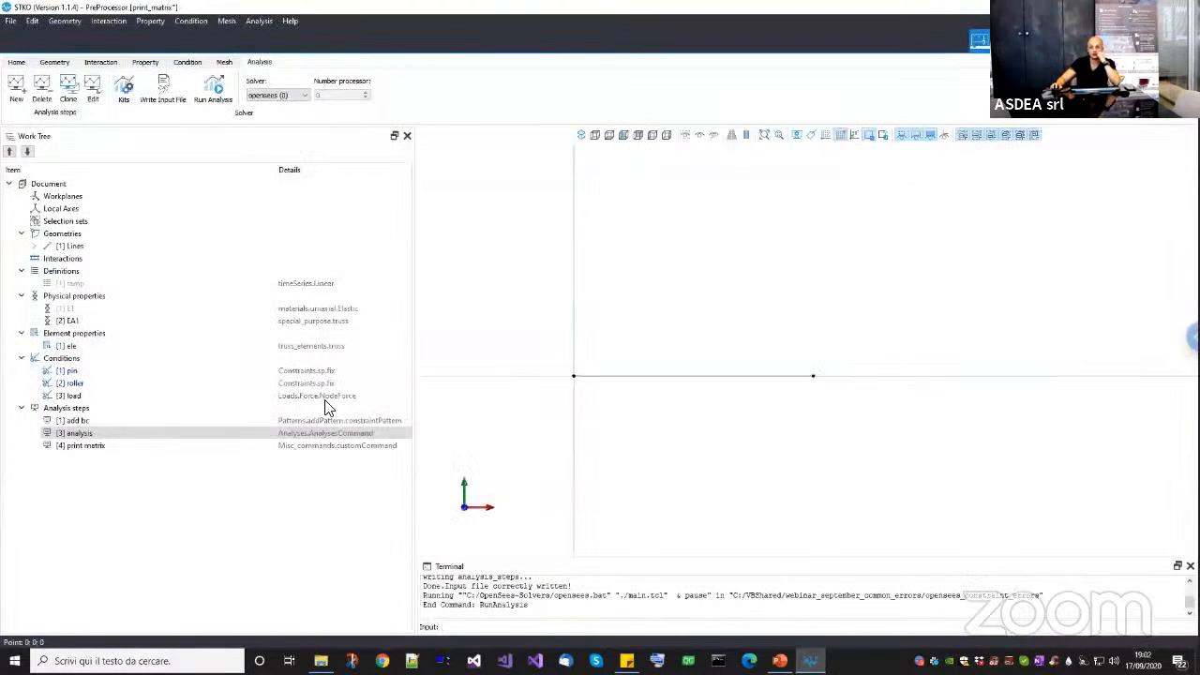
pyautogui.rightClick(197, 436)
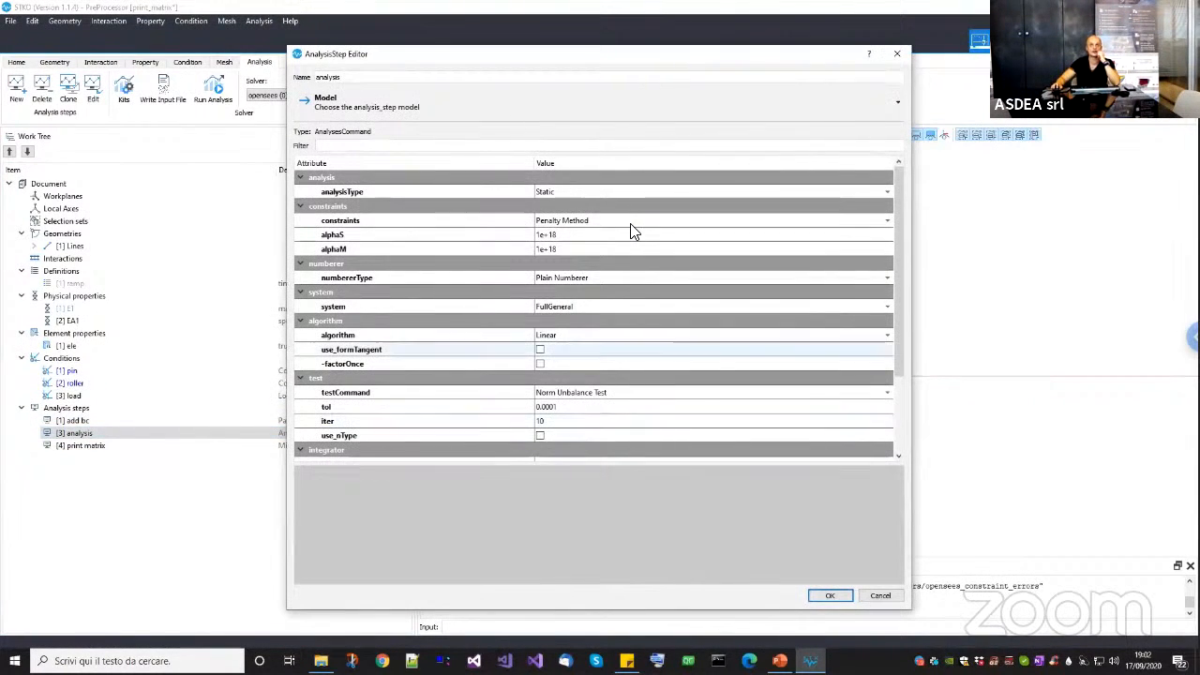
pyautogui.click(581, 222)
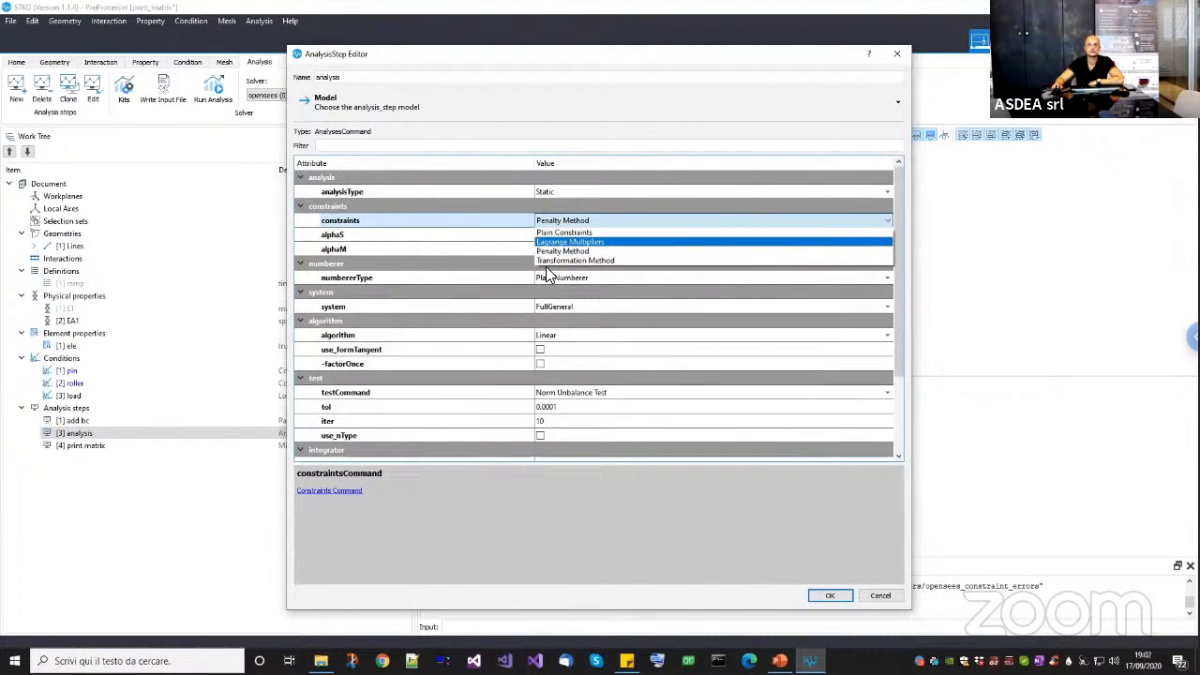
pyautogui.click(578, 243)
# Enable the optional lagrangeMultipliers parameters, set alphaS and alphaM to 2, and apply the analysis step settings.
pyautogui.click(541, 235)
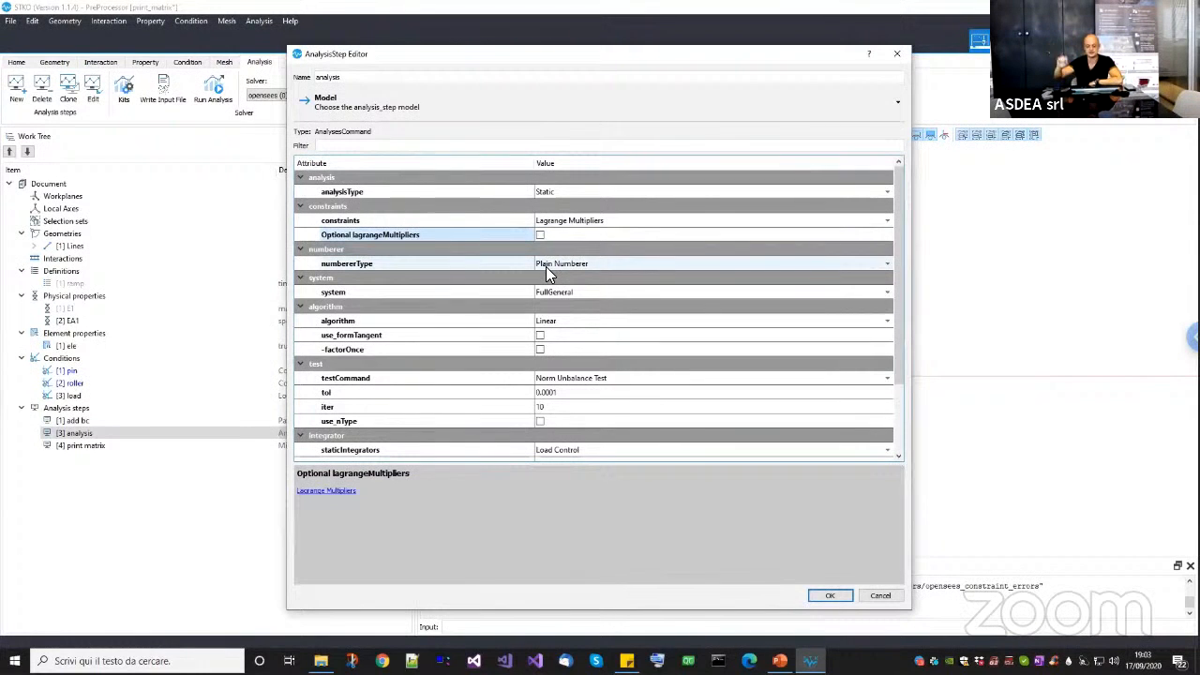
pyautogui.click(551, 240)
pyautogui.click(556, 249)
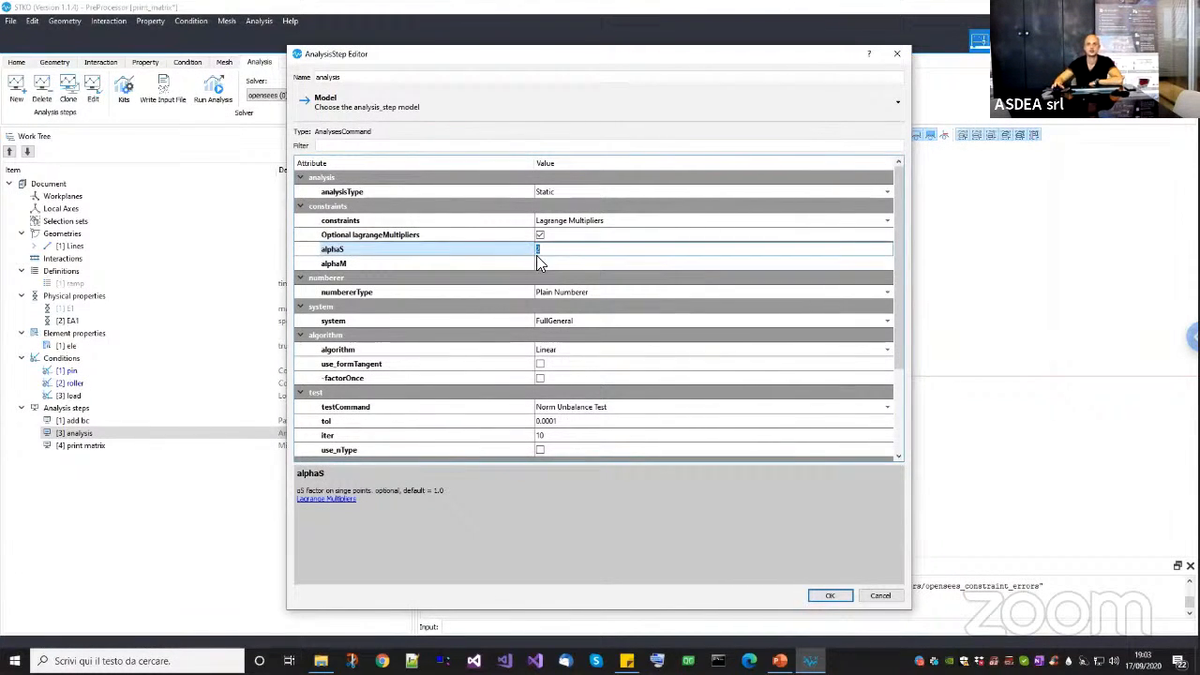
pyautogui.write('2')
pyautogui.press('Tab')
pyautogui.click(829, 596)
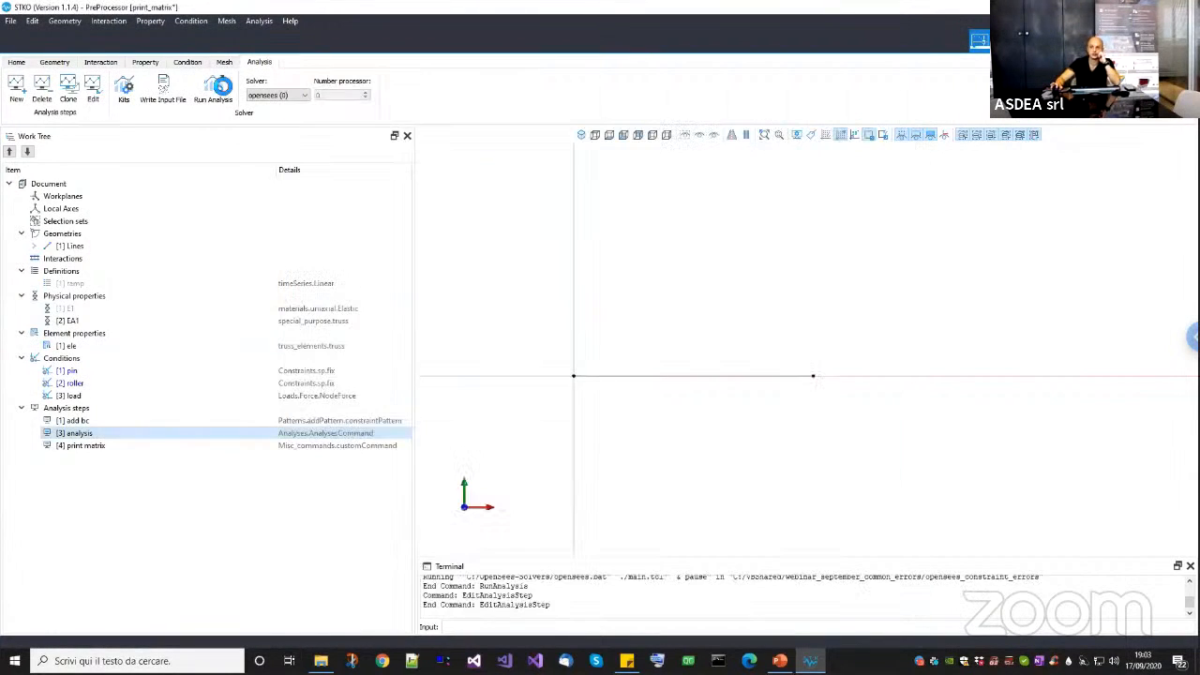
# Run the analysis with Lagrange Multipliers in the opensees_constraint_errors folder and move the console clear of the work tree.
pyautogui.click(212, 89)
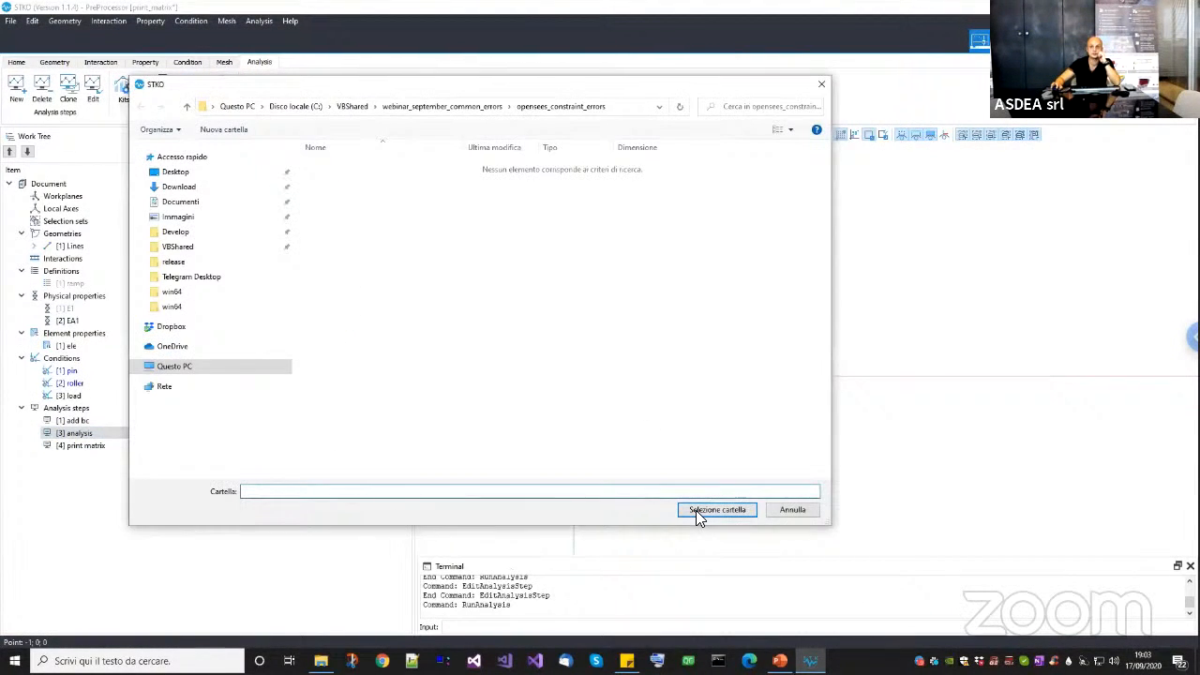
pyautogui.click(694, 511)
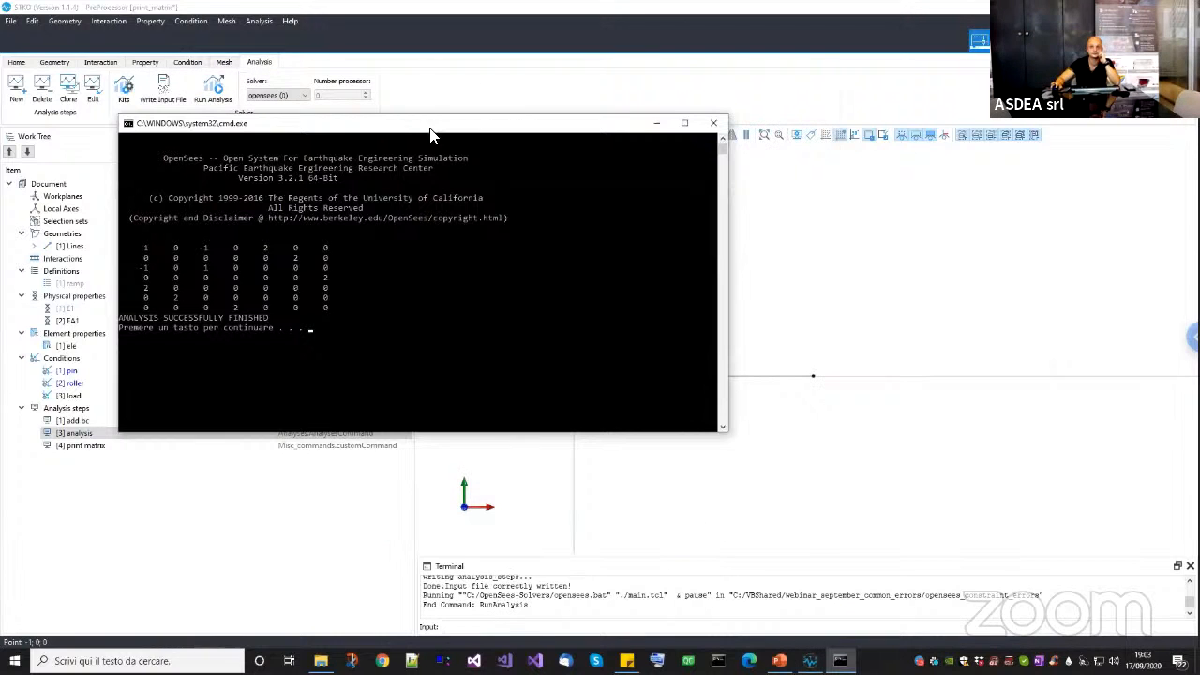
pyautogui.moveTo(431, 134); pyautogui.dragTo(688, 231)
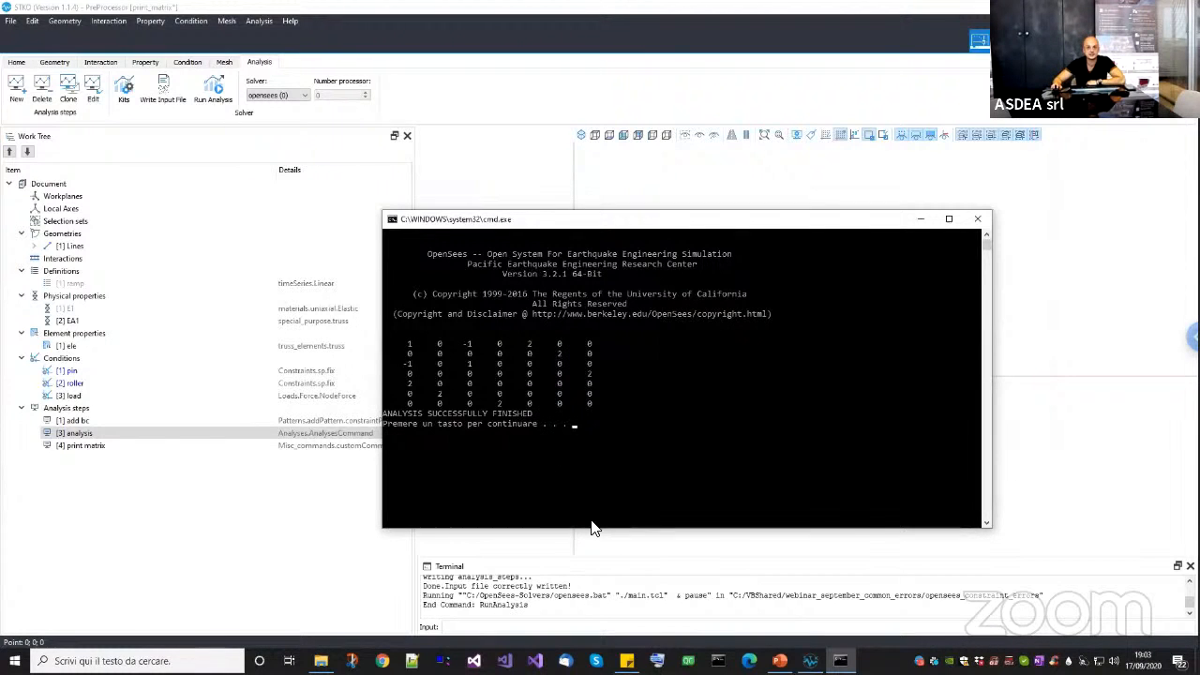
# Switch to the PowerPoint slide, highlight the Lagrange rule "Adds 1 row for each constraint equation", and return to STKO's analysis console.
pyautogui.hotkey('alt', 'Tab')
pyautogui.tripleClick(570, 300)
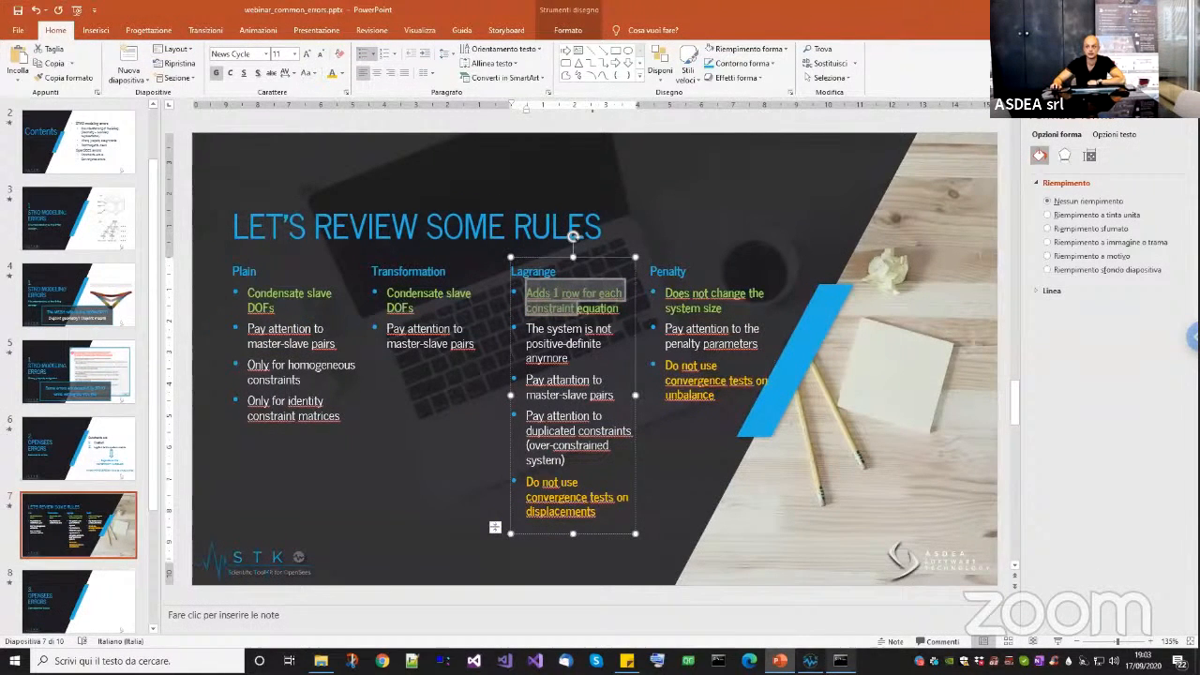
pyautogui.moveTo(810, 661)
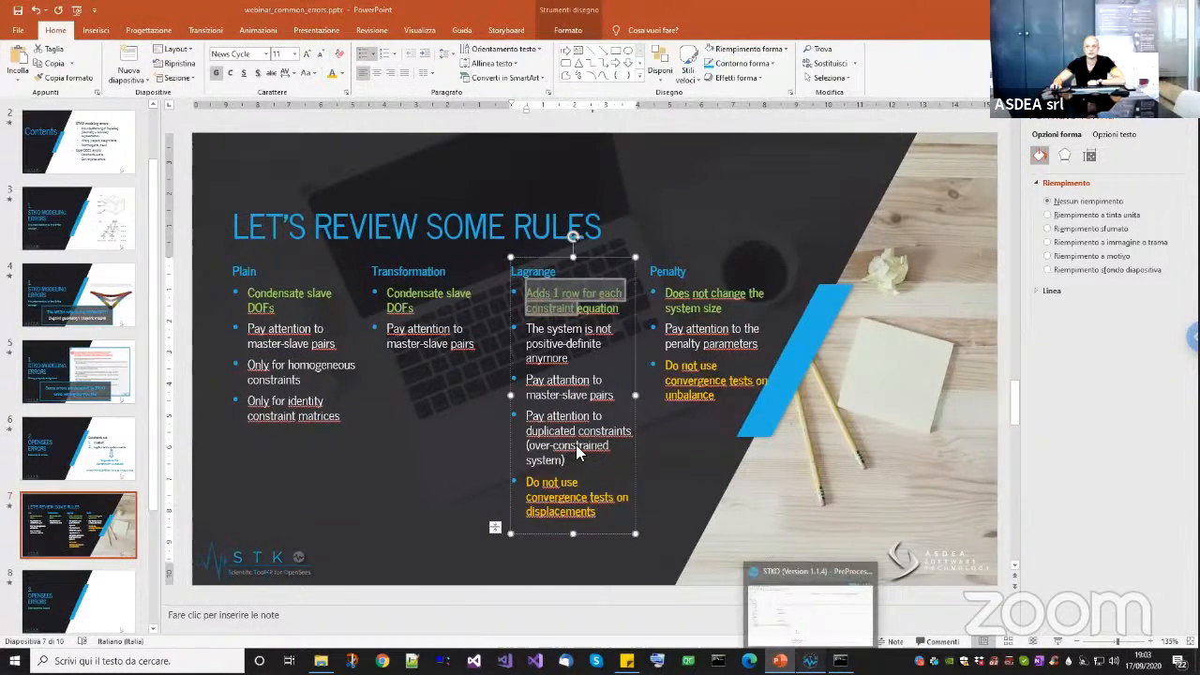
pyautogui.click(810, 610)
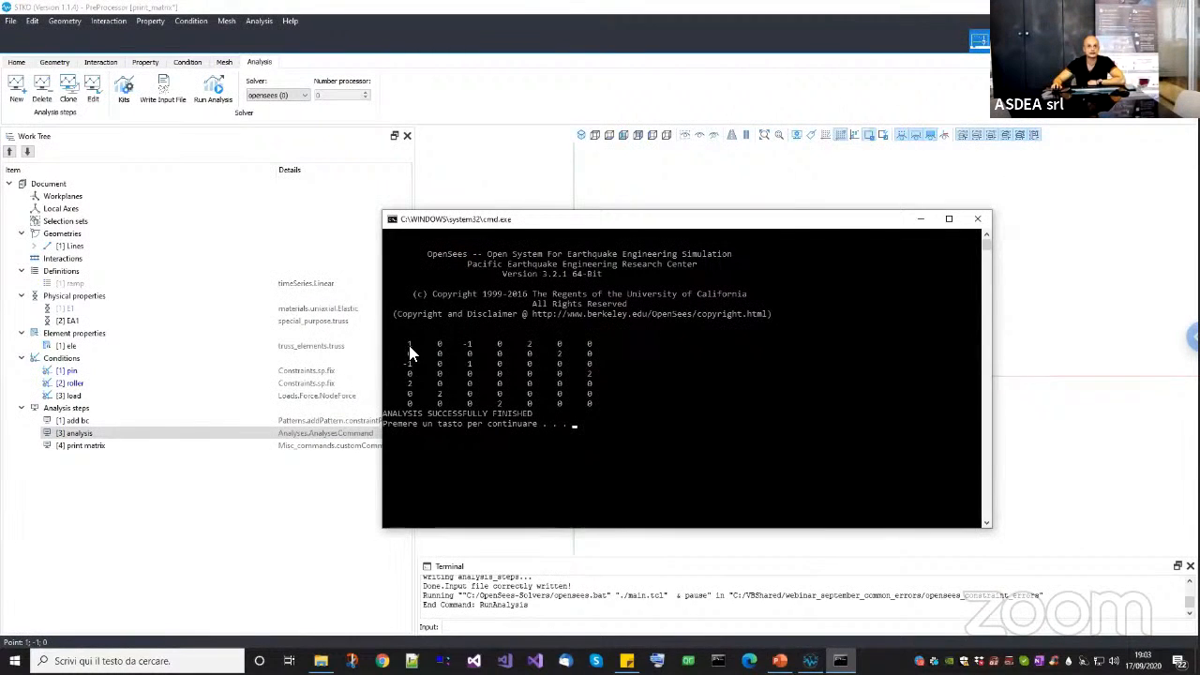
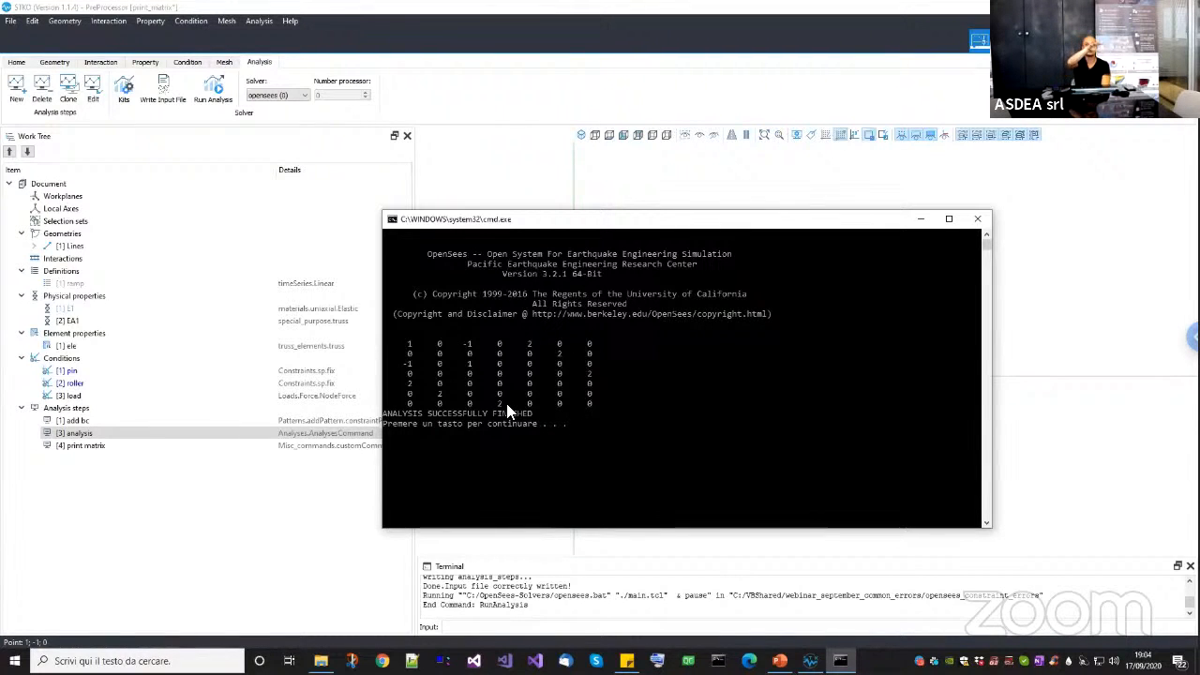
# Examine the added Lagrange multiplier rows and their diagonal terms in the printed matrix, and close the console.
pyautogui.moveTo(513, 390); pyautogui.dragTo(538, 413)
pyautogui.click(577, 406)
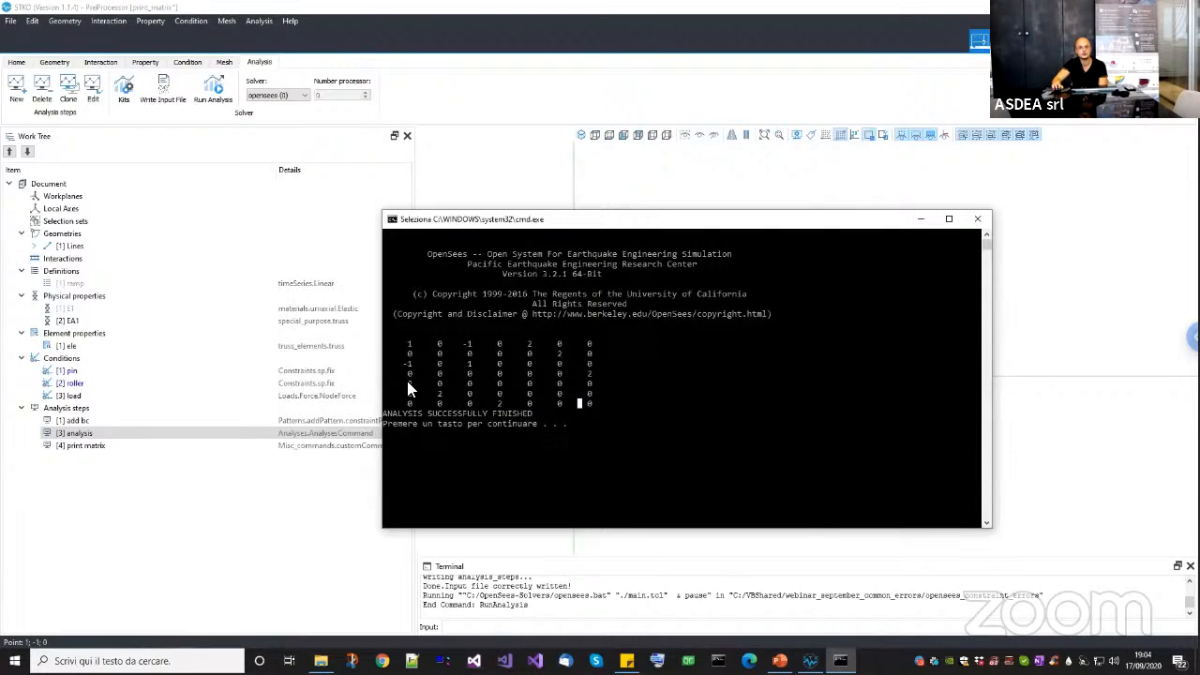
pyautogui.moveTo(414, 383)
pyautogui.mouseDown()
pyautogui.moveTo(503, 407)
pyautogui.moveTo(423, 386)
pyautogui.mouseUp()
pyautogui.click(500, 405)
pyautogui.click(550, 395)
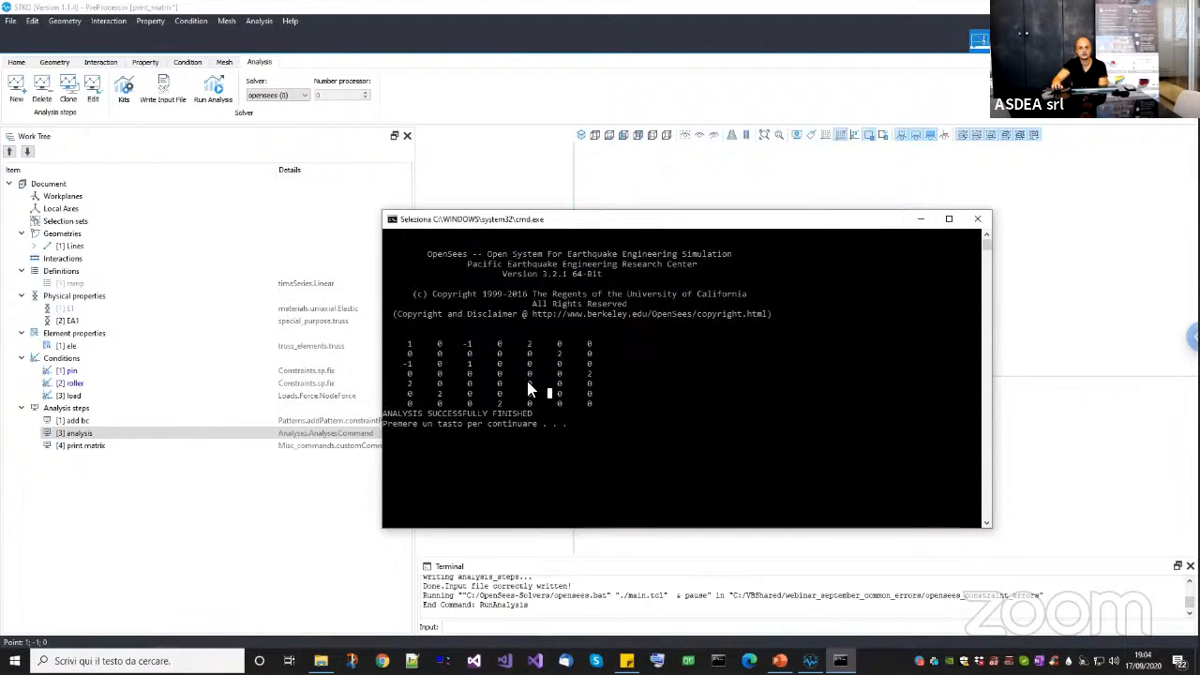
pyautogui.moveTo(528, 382)
pyautogui.mouseDown()
pyautogui.moveTo(589, 404)
pyautogui.moveTo(536, 405)
pyautogui.mouseUp()
pyautogui.click(539, 386)
pyautogui.click(535, 404)
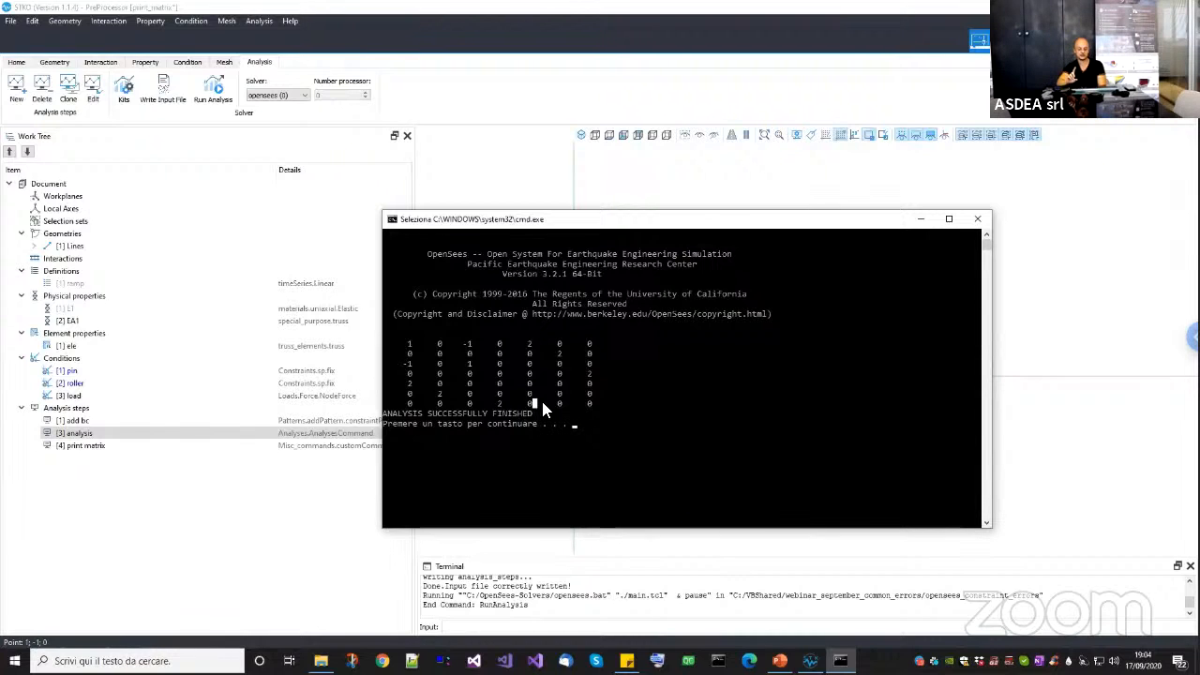
pyautogui.rightClick(542, 403)
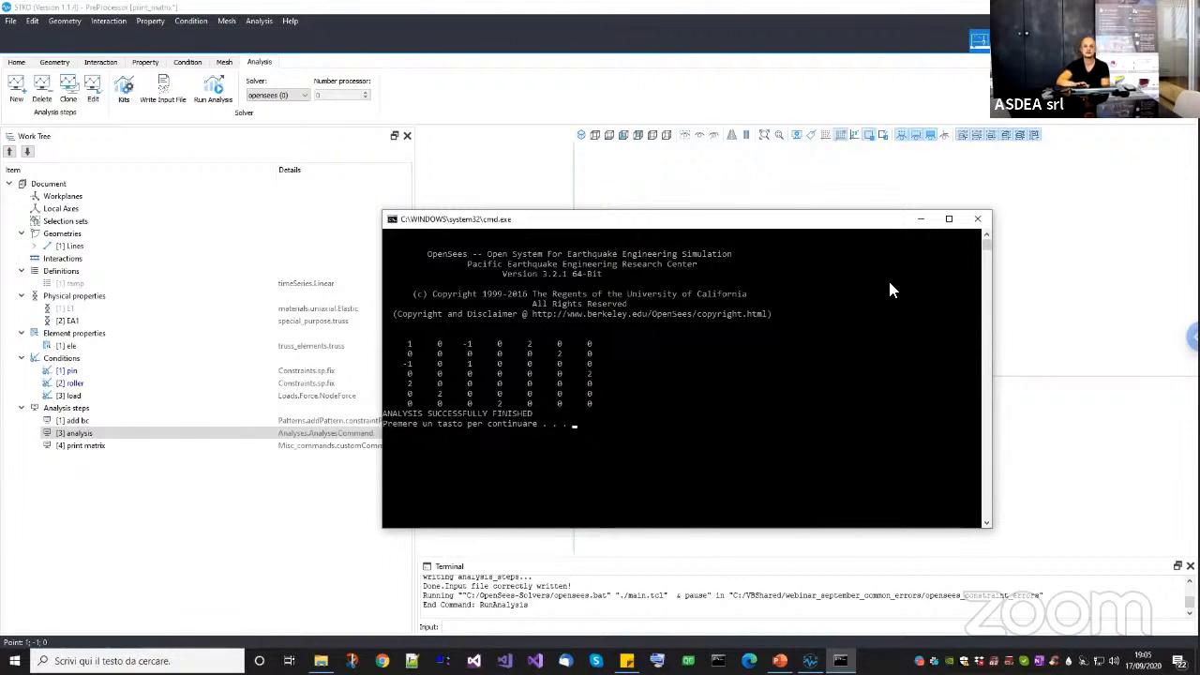
pyautogui.click(978, 223)
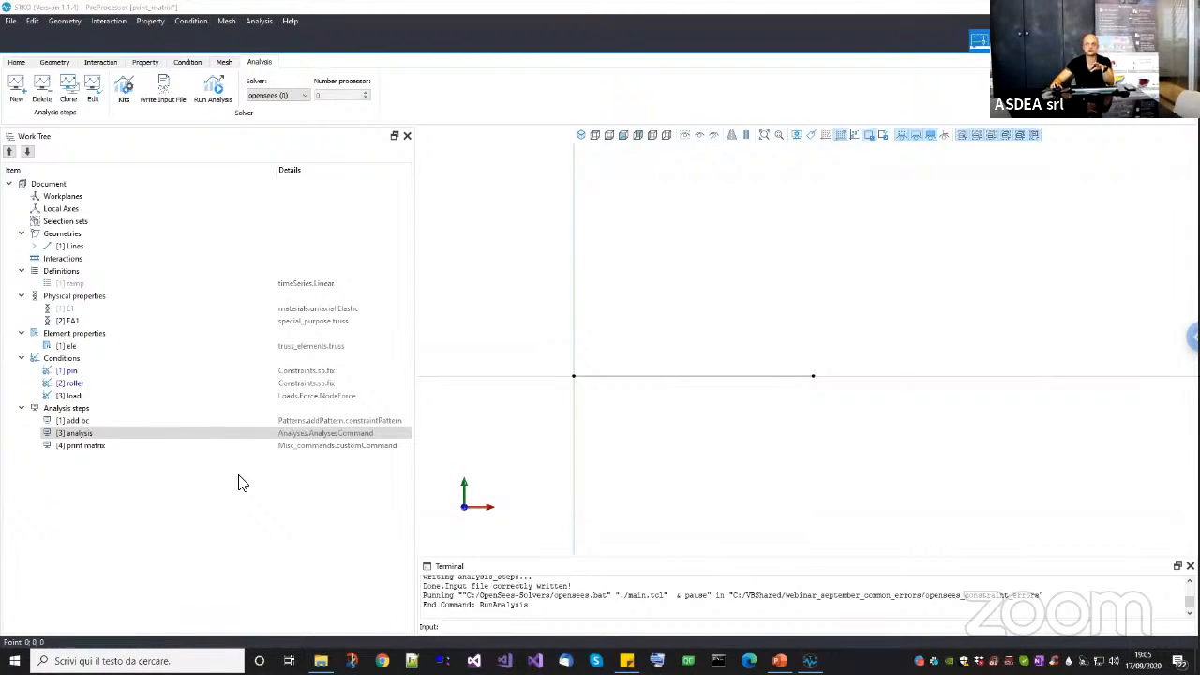
# Switch to the PowerPoint slide and highlight the Lagrange rule "The system is not positive-definite anymore".
pyautogui.click(95, 436)
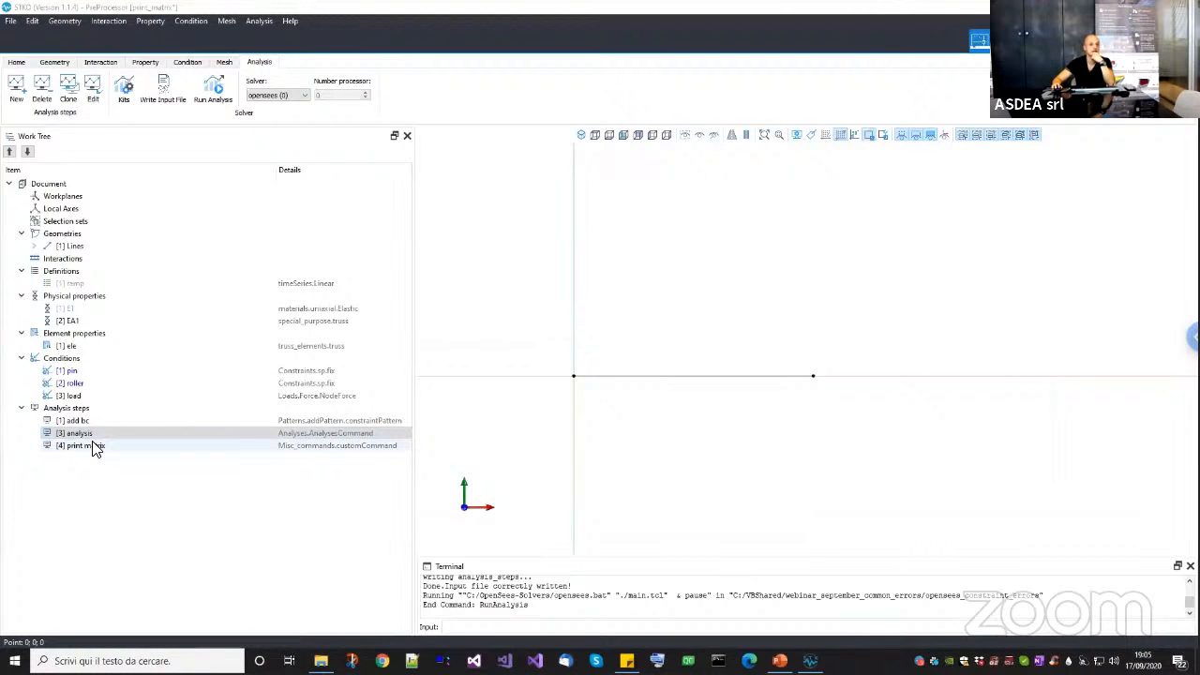
pyautogui.rightClick(94, 446)
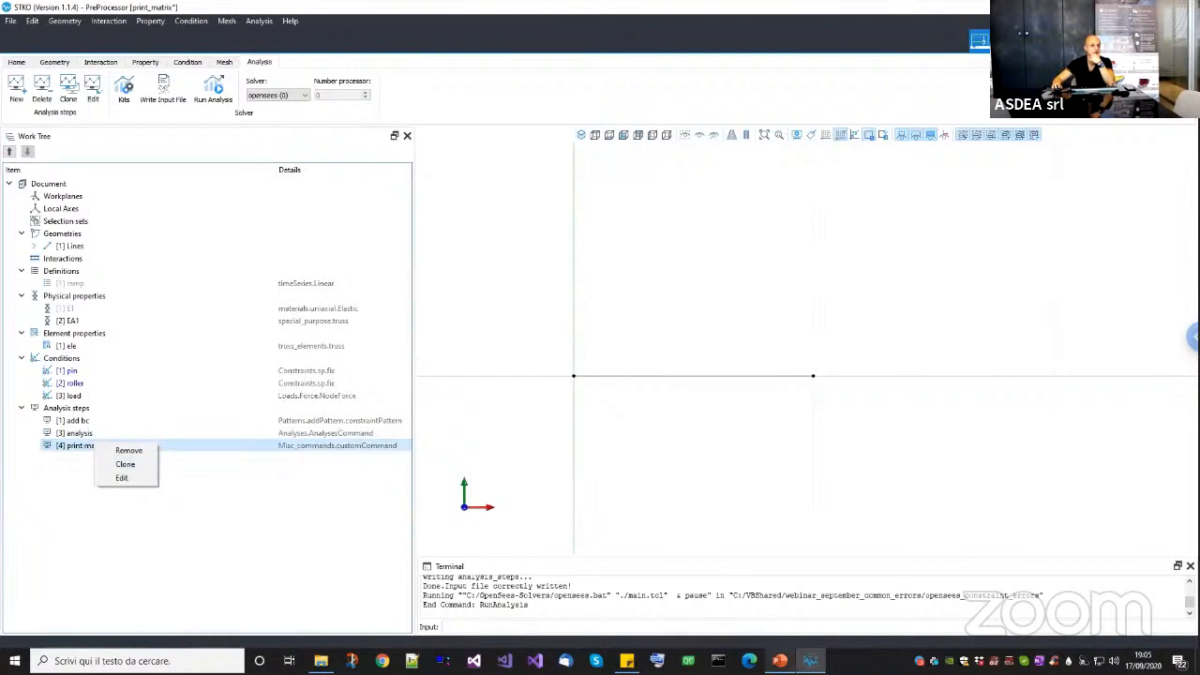
pyautogui.click(779, 661)
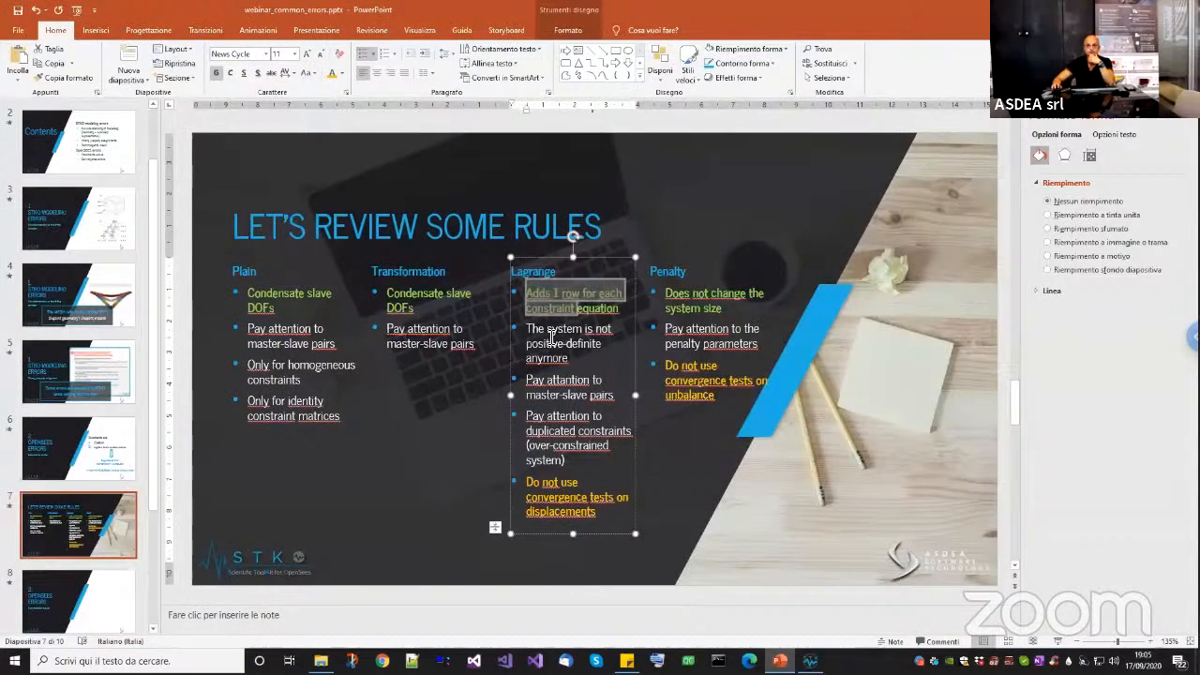
pyautogui.moveTo(527, 329); pyautogui.dragTo(569, 360)
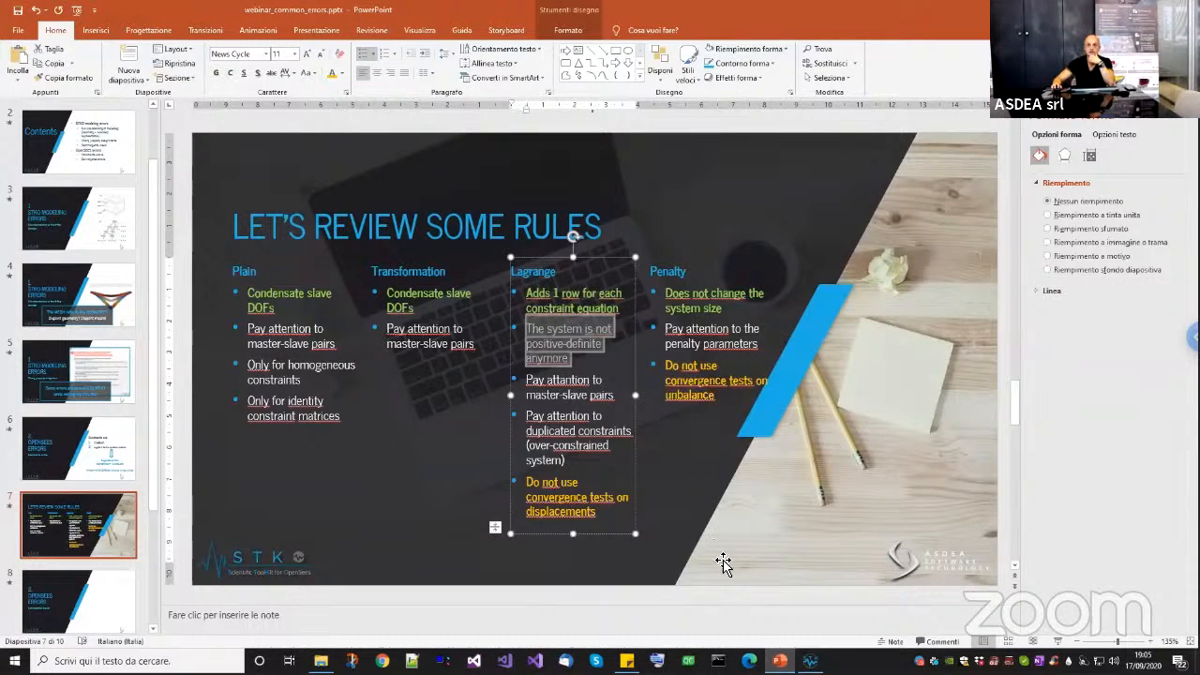
# Return to STKO, set the system of the analysis step to ProfileSPD SOE, and apply the settings.
pyautogui.click(810, 661)
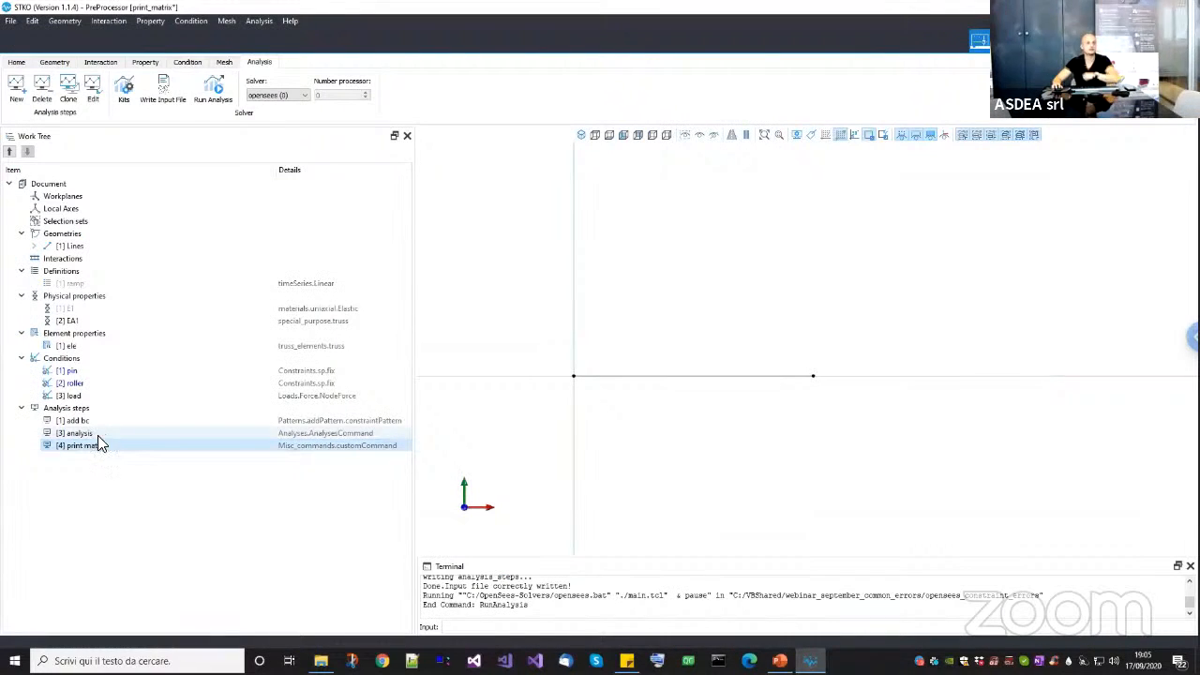
pyautogui.rightClick(100, 447)
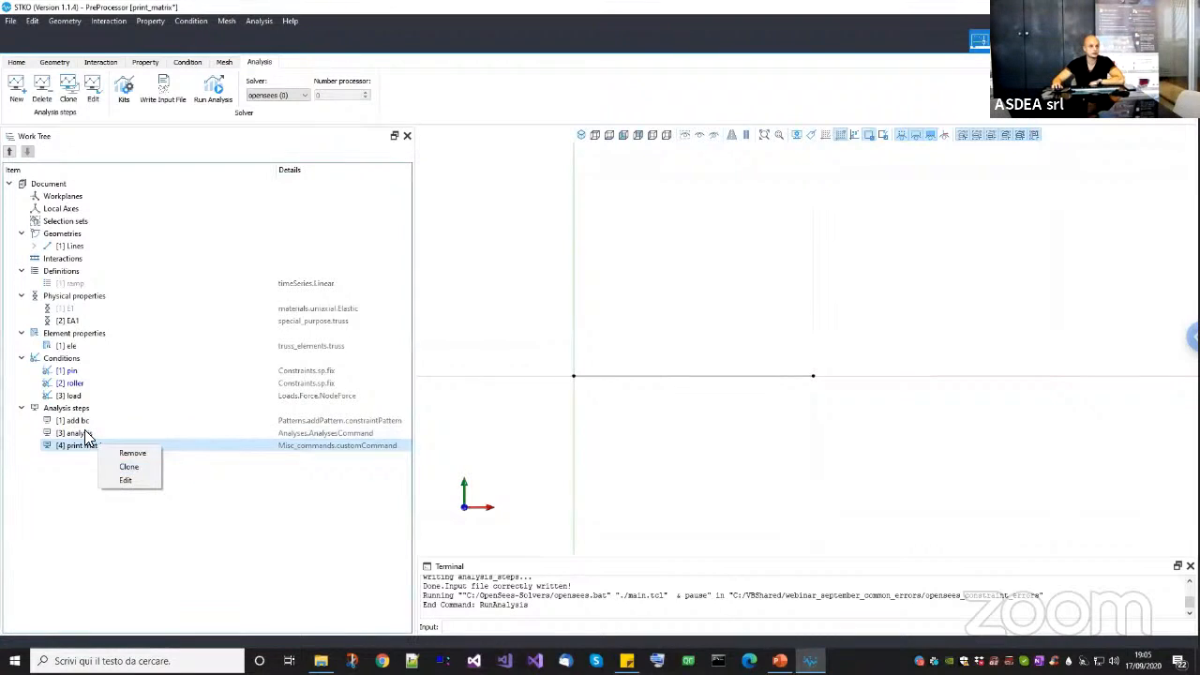
pyautogui.rightClick(94, 433)
pyautogui.click(140, 465)
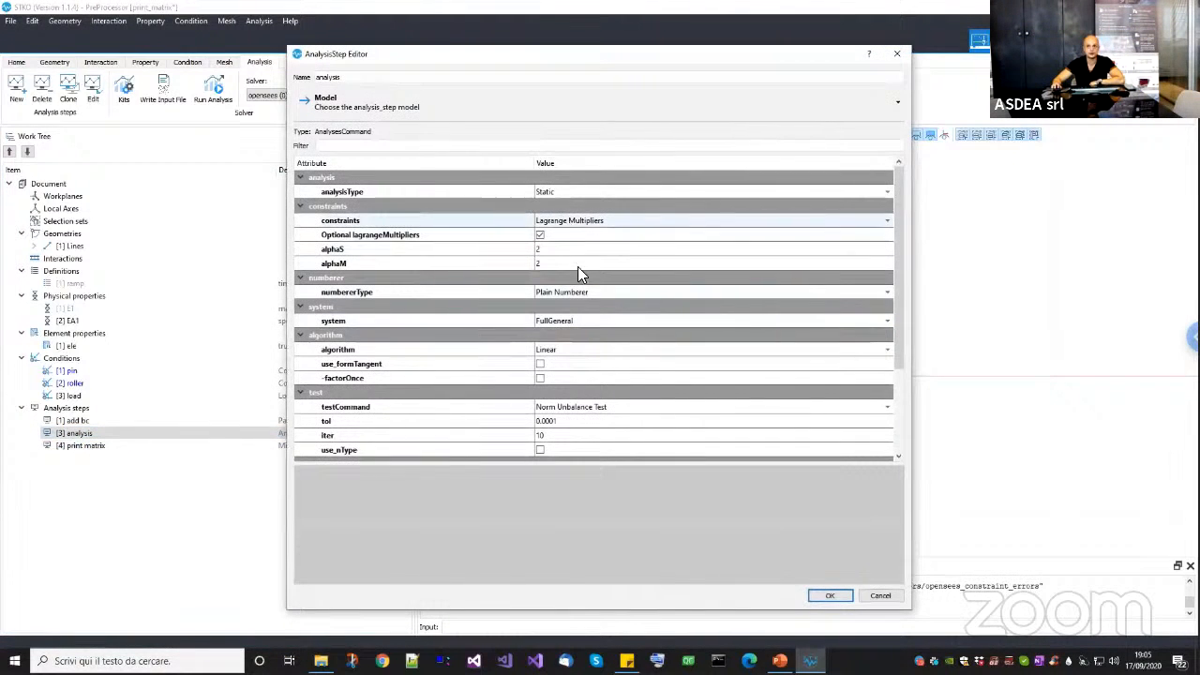
pyautogui.click(570, 320)
pyautogui.click(567, 320)
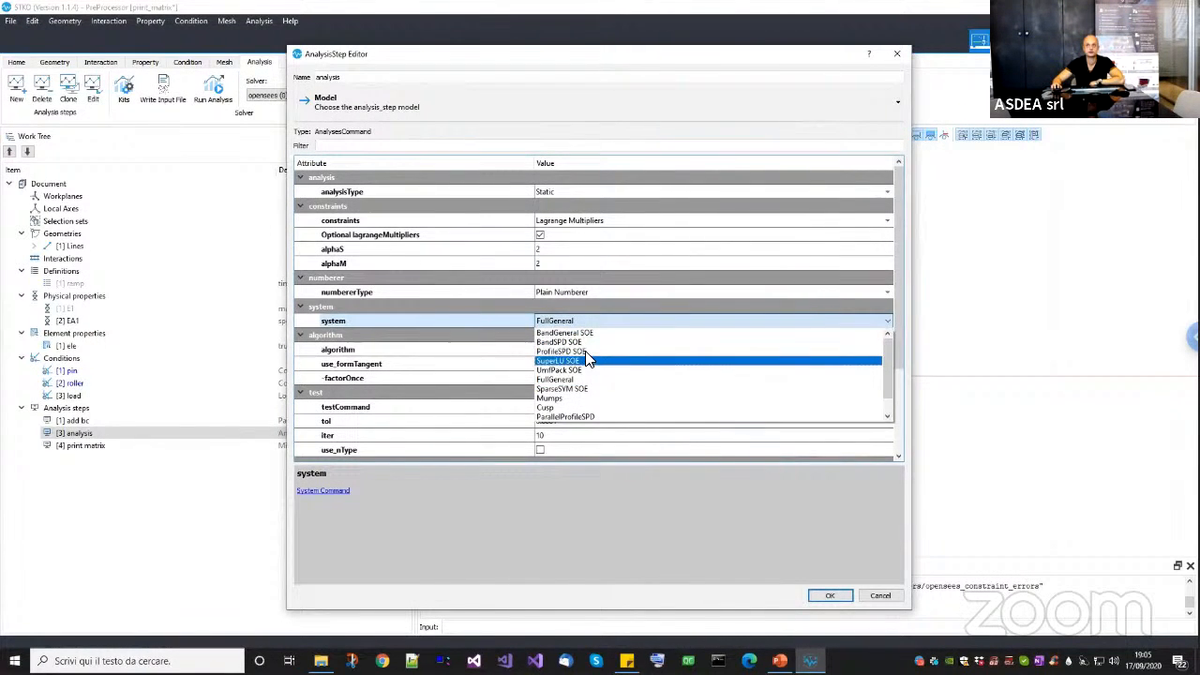
pyautogui.click(551, 351)
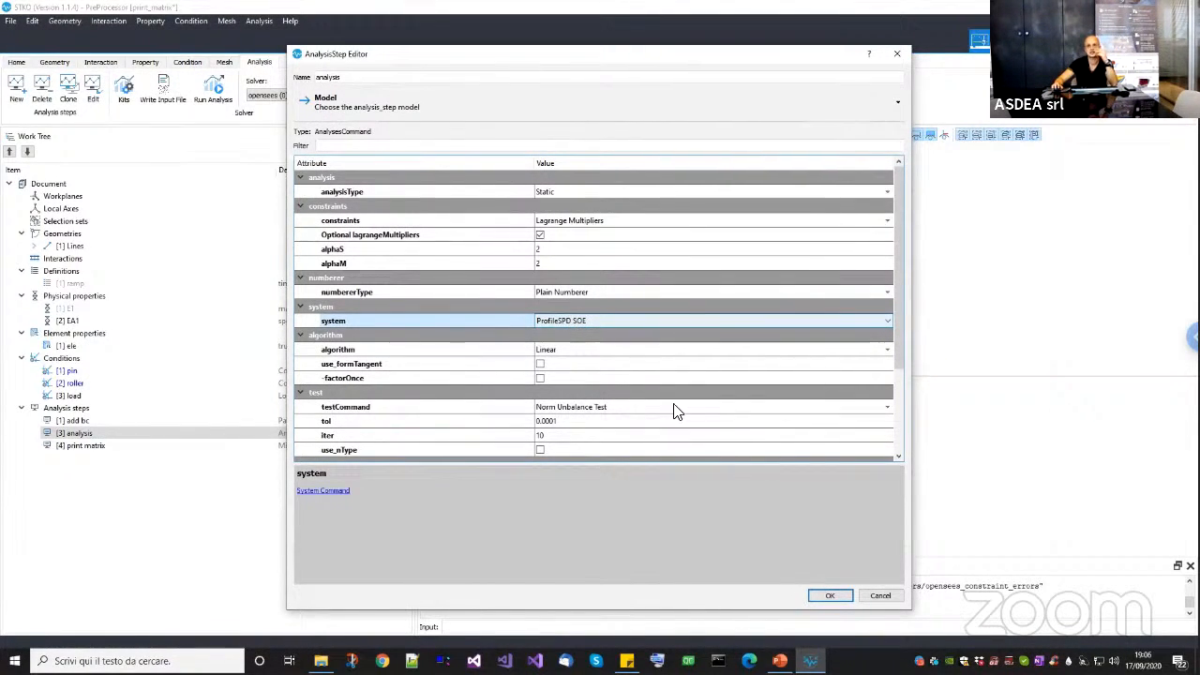
pyautogui.click(830, 596)
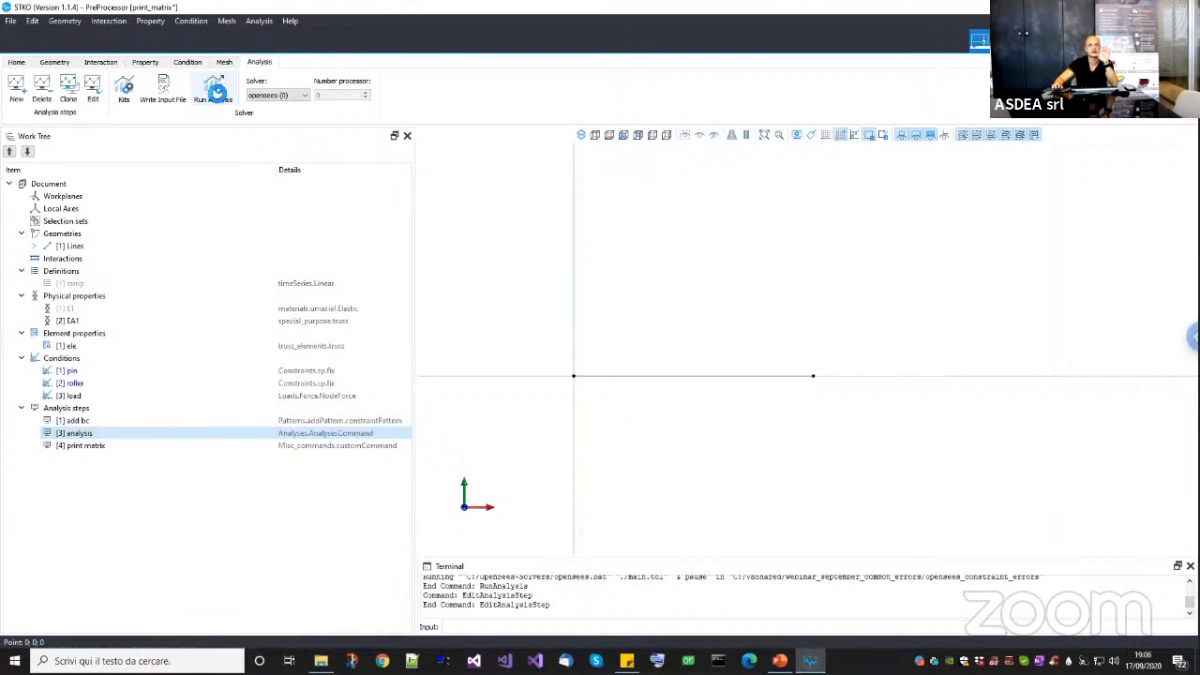
# Run the analysis with the ProfileSPD system, examine the solver output in the console, and close it.
pyautogui.click(701, 514)
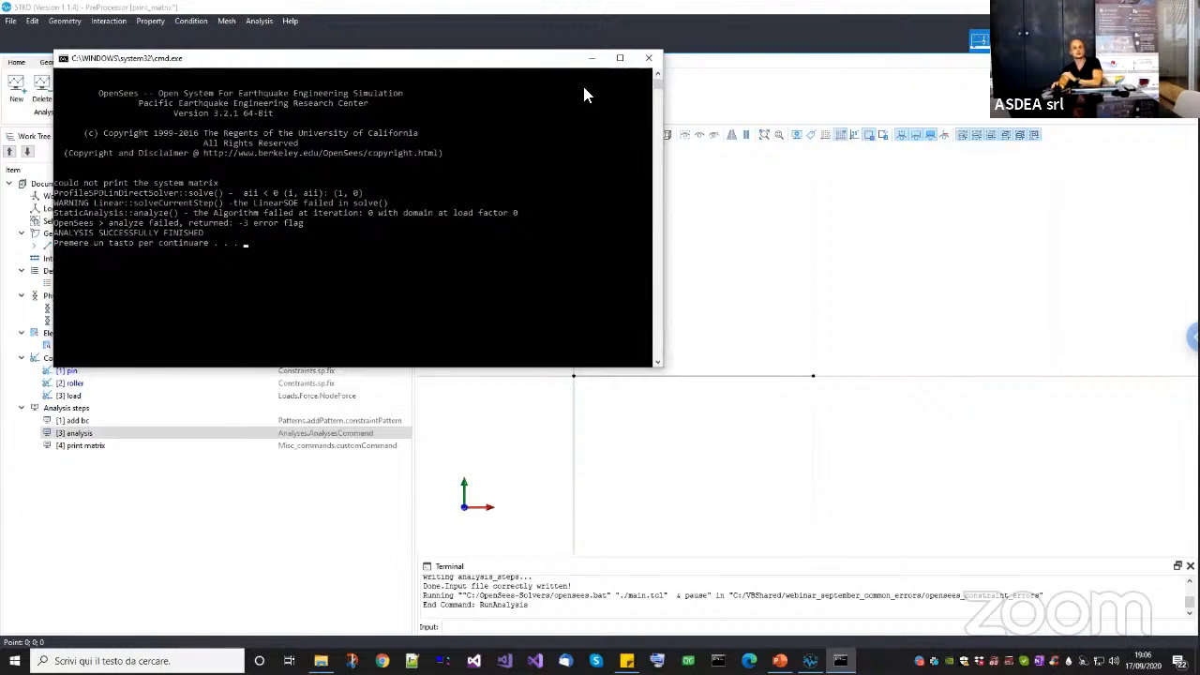
pyautogui.click(652, 62)
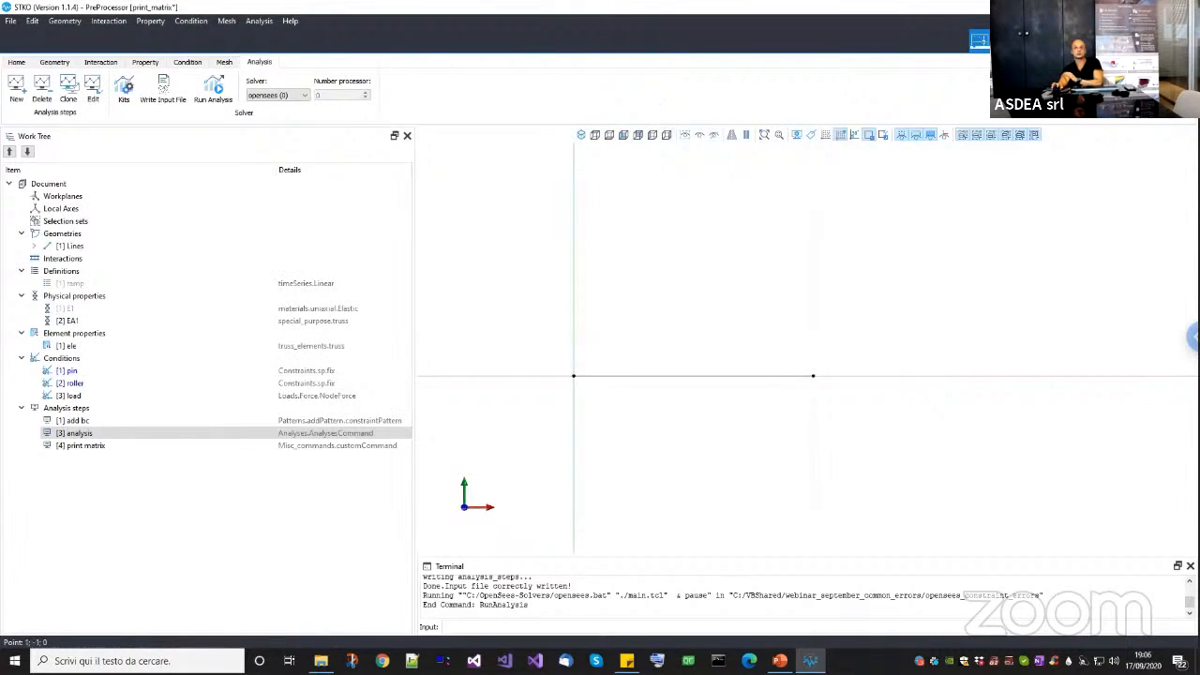
# Switch to the PowerPoint slide and highlight the Lagrange rule "Pay attention to duplicated constraints (over-constrained system)".
pyautogui.moveTo(779, 661)
pyautogui.click(780, 605)
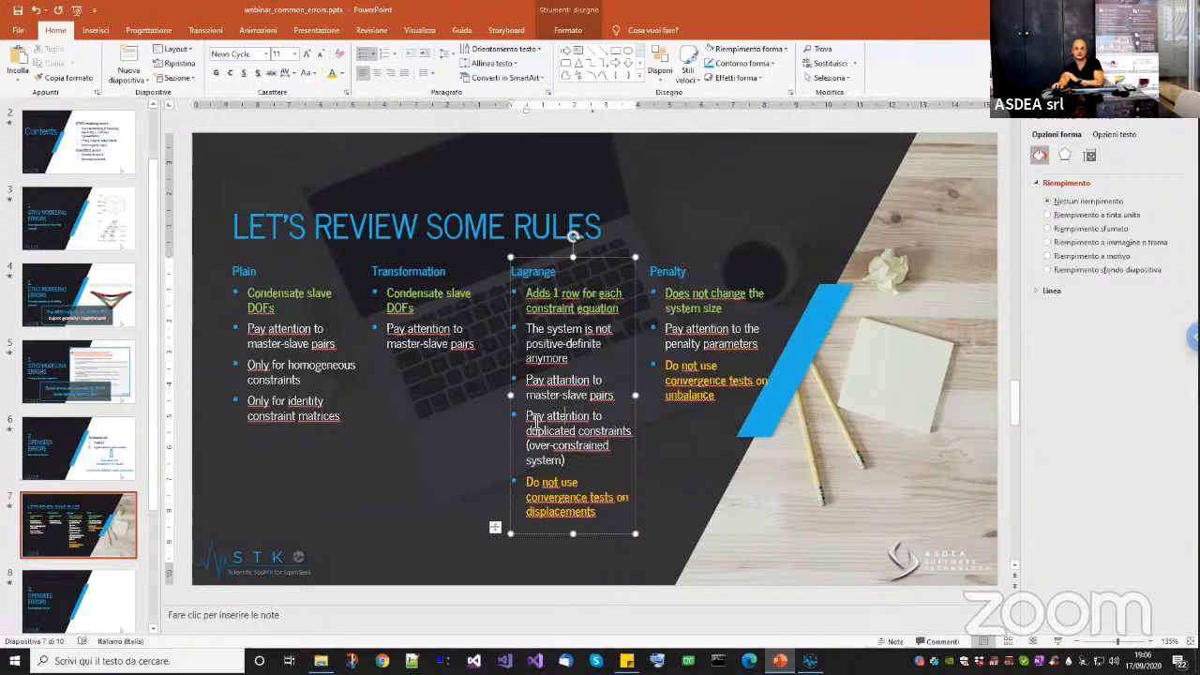
pyautogui.moveTo(526, 415); pyautogui.dragTo(566, 460)
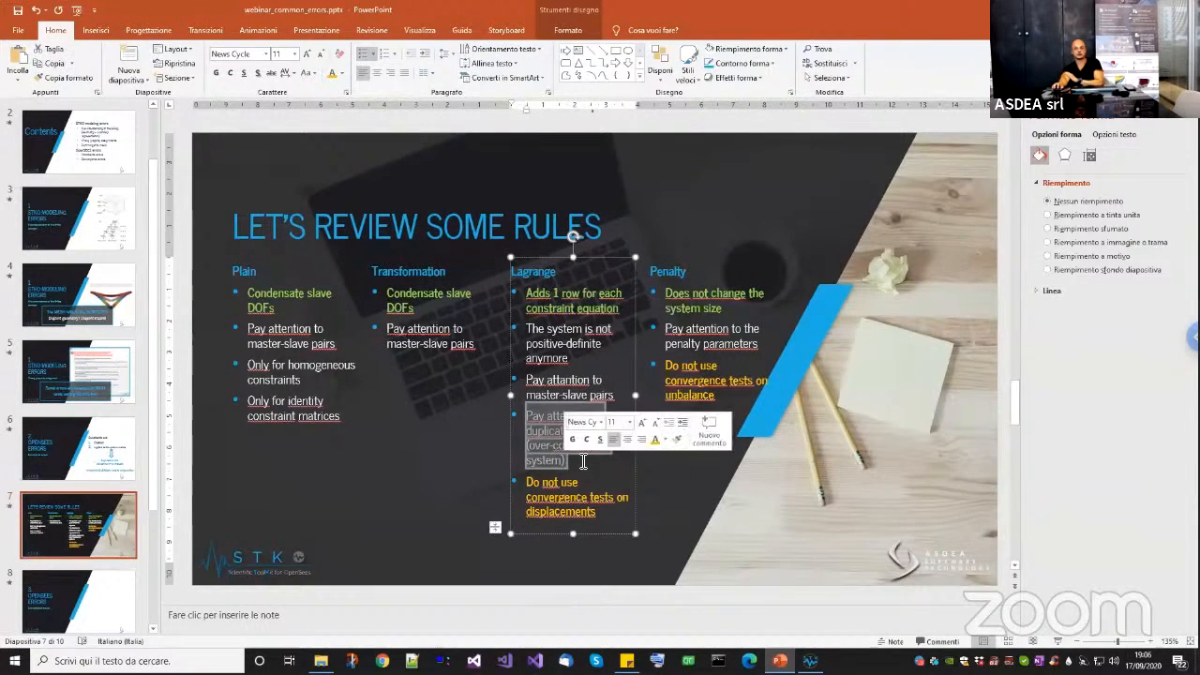
pyautogui.click(582, 460)
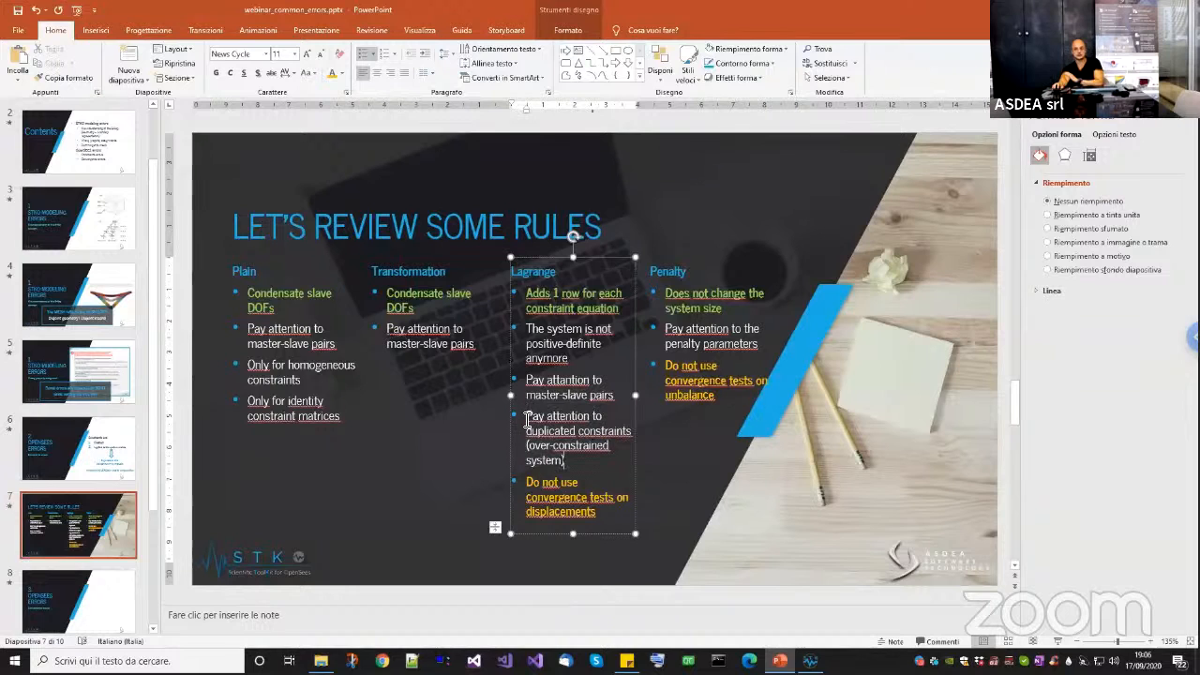
pyautogui.moveTo(525, 417); pyautogui.dragTo(571, 461)
pyautogui.click(571, 461)
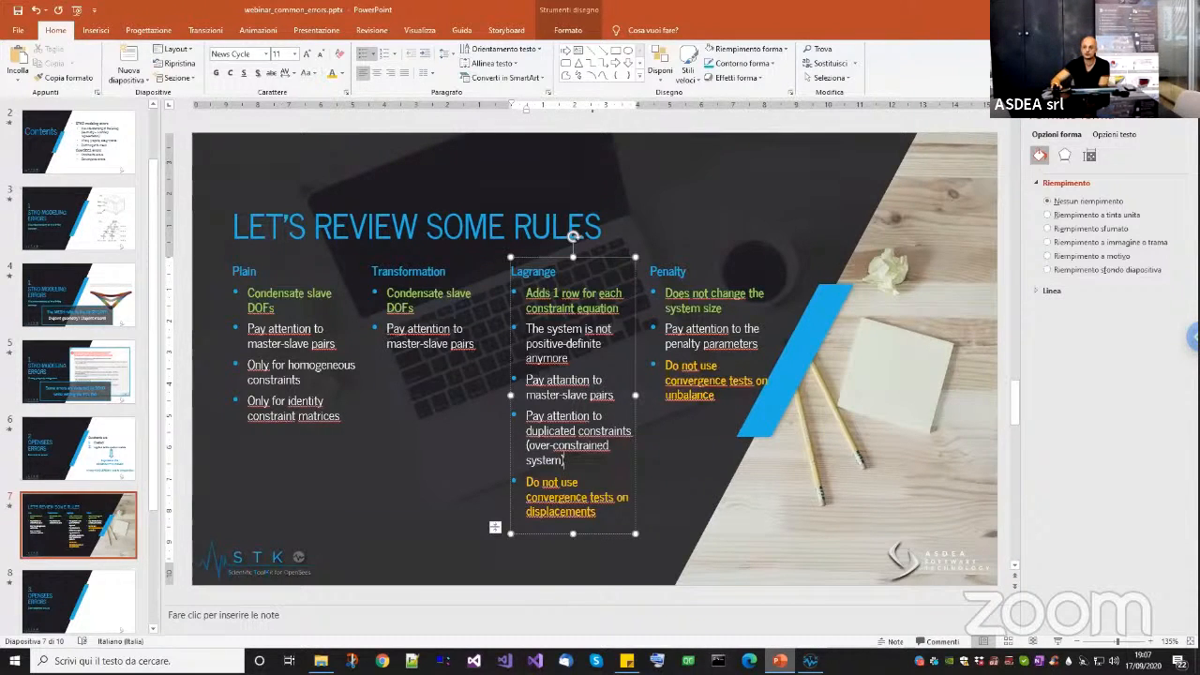
# Return to STKO, clone the add bc analysis step, and move the copy up to just before the analysis step.
pyautogui.click(811, 661)
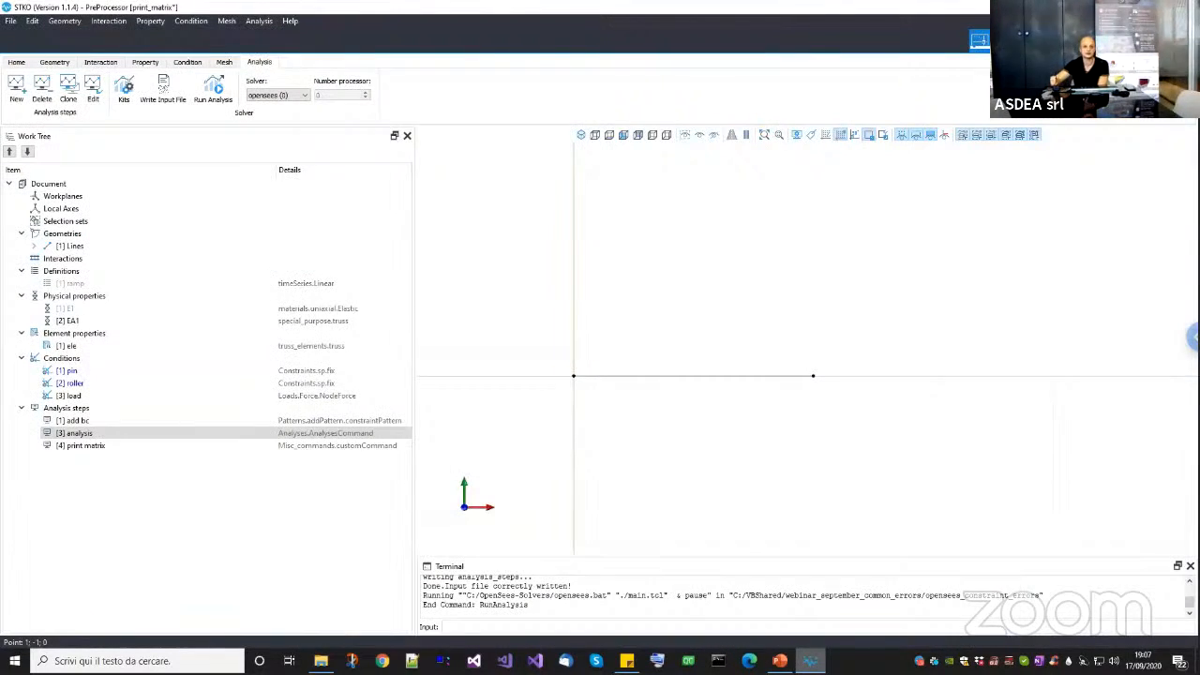
pyautogui.rightClick(91, 422)
pyautogui.click(105, 446)
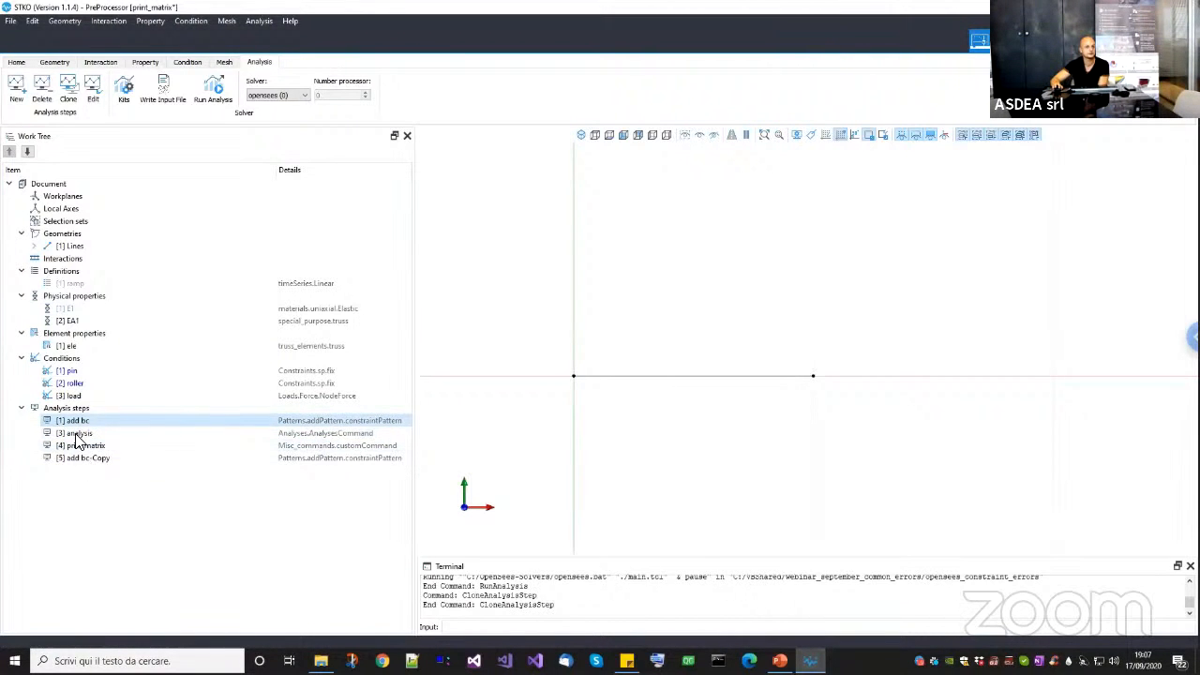
pyautogui.click(89, 458)
pyautogui.click(10, 151)
pyautogui.click(9, 151)
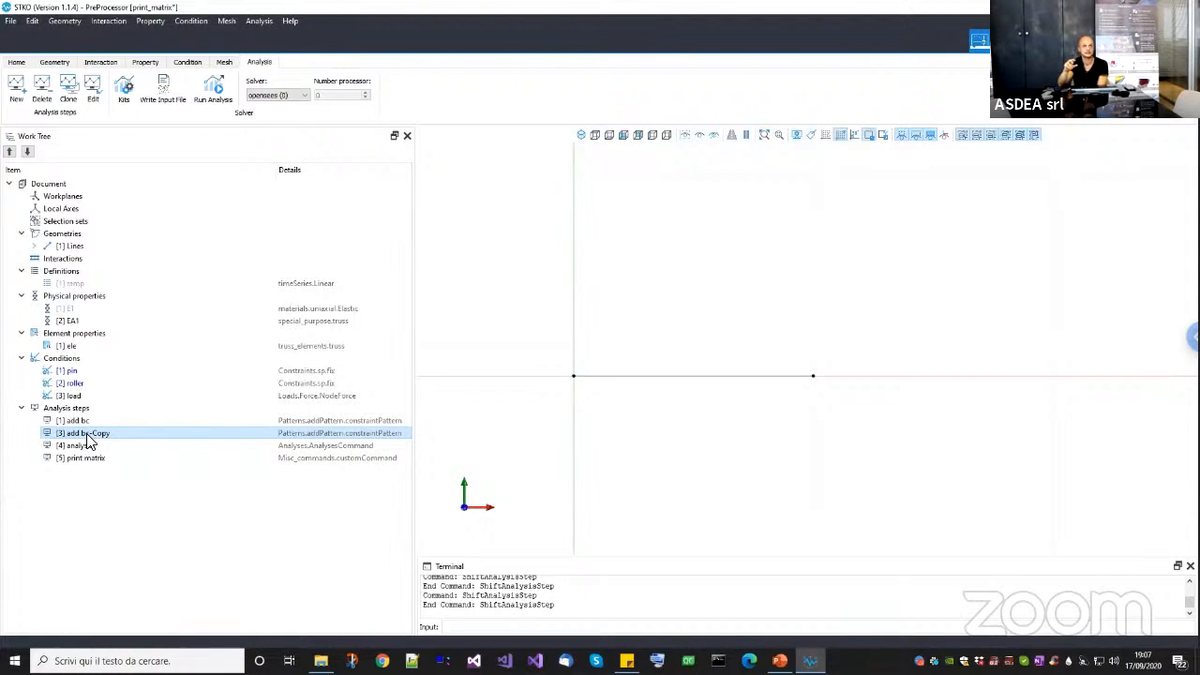
# Run the analysis with the duplicated constraint pattern, examine the constraint messages in the console, and close it.
pyautogui.click(225, 105)
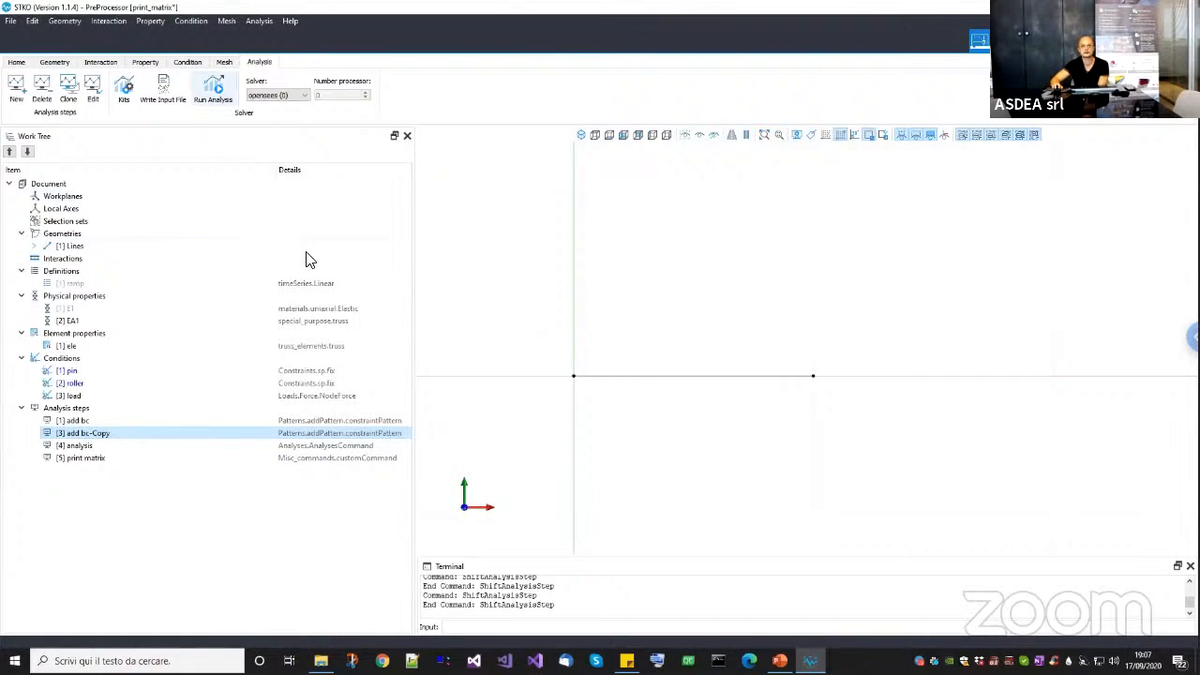
pyautogui.click(690, 506)
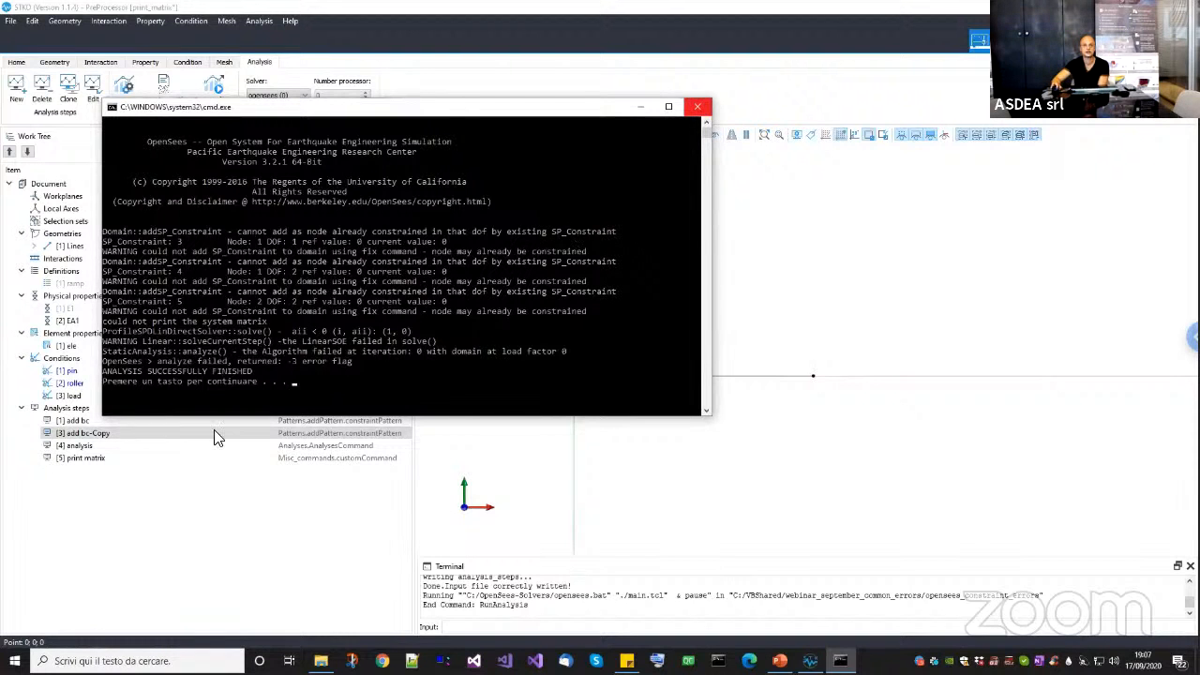
pyautogui.click(699, 107)
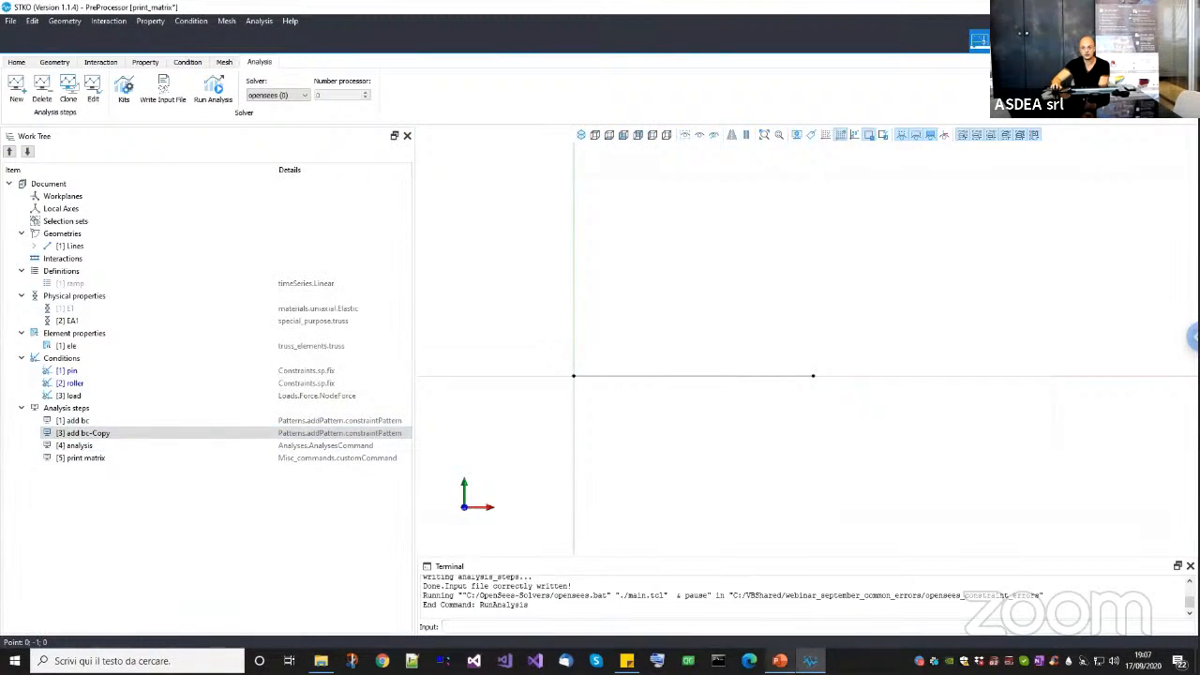
# Switch to the PowerPoint slide and highlight "convergence tests on unbalance" in the Penalty rules.
pyautogui.click(779, 660)
pyautogui.click(691, 393)
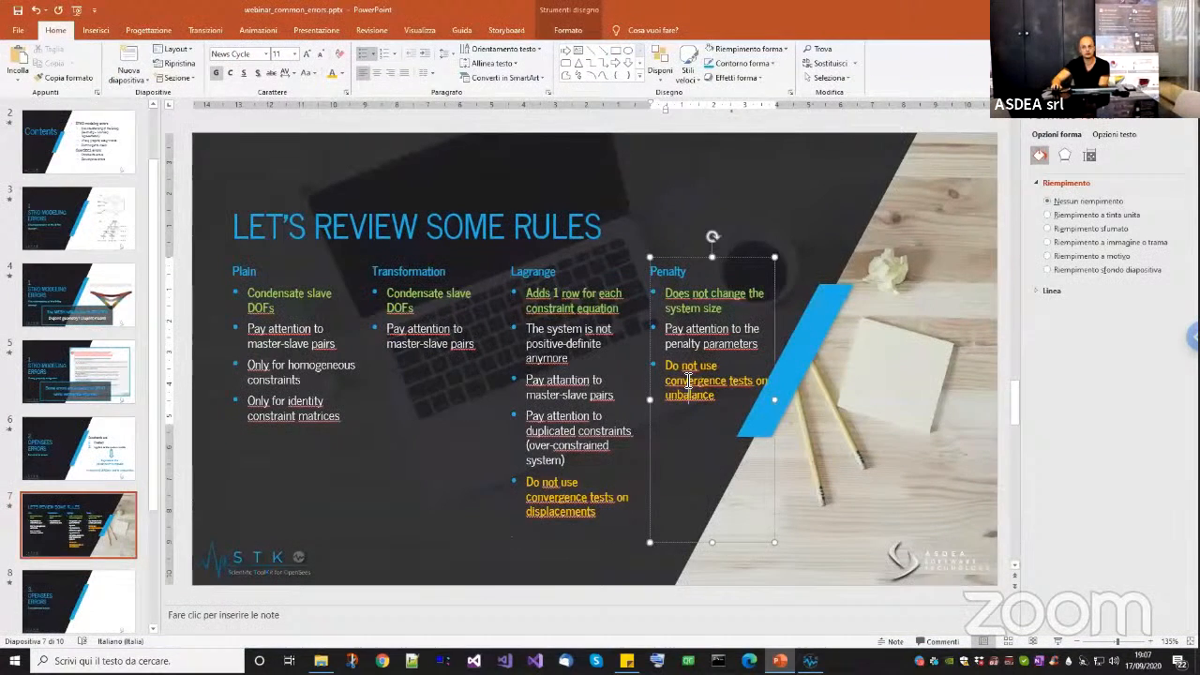
pyautogui.moveTo(665, 380); pyautogui.dragTo(714, 397)
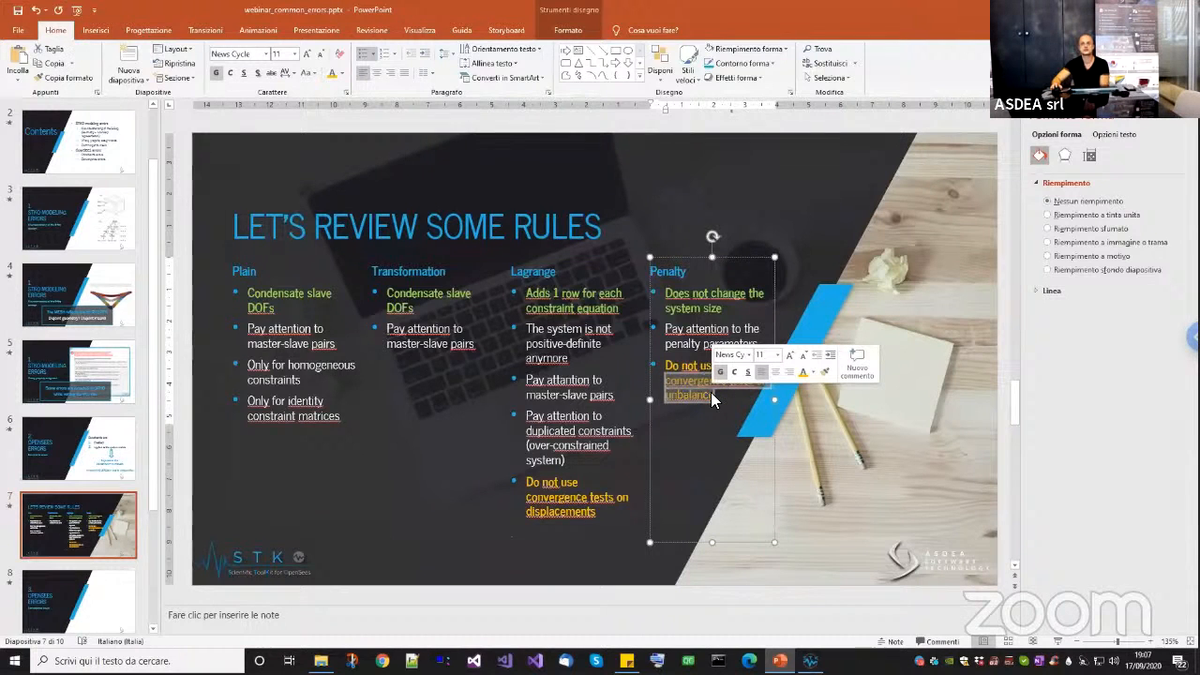
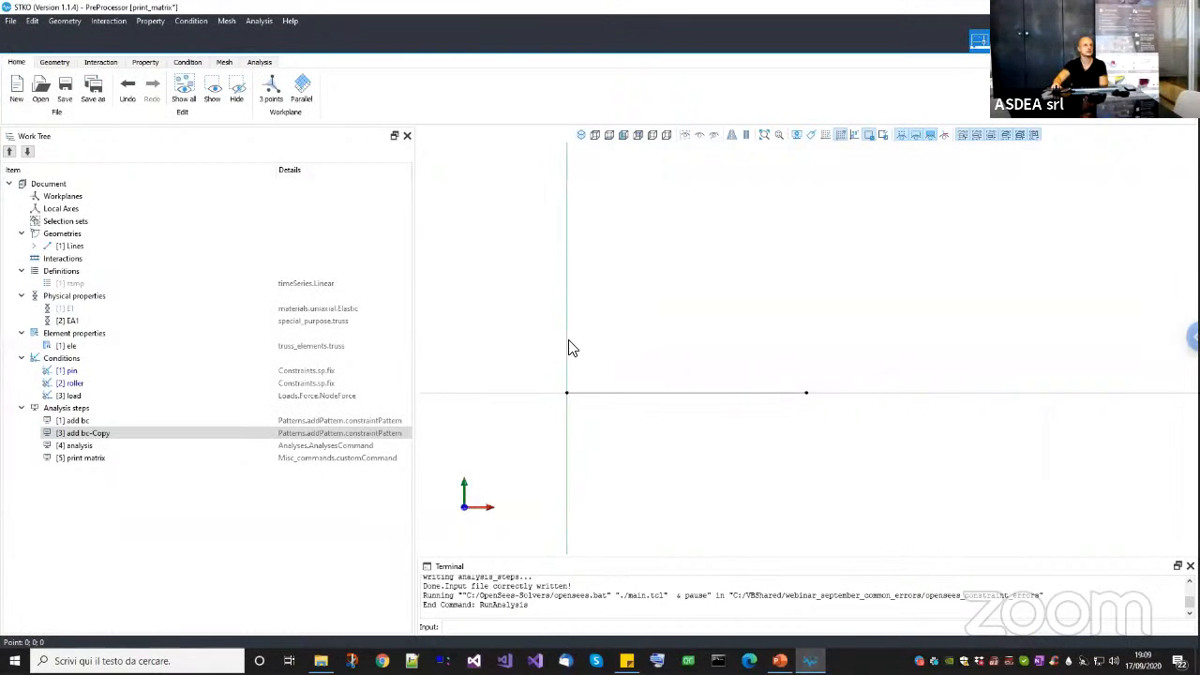
# Start opening another document in STKO and save the changes to print_matrix.
pyautogui.hotkey('ctrl', 'o')
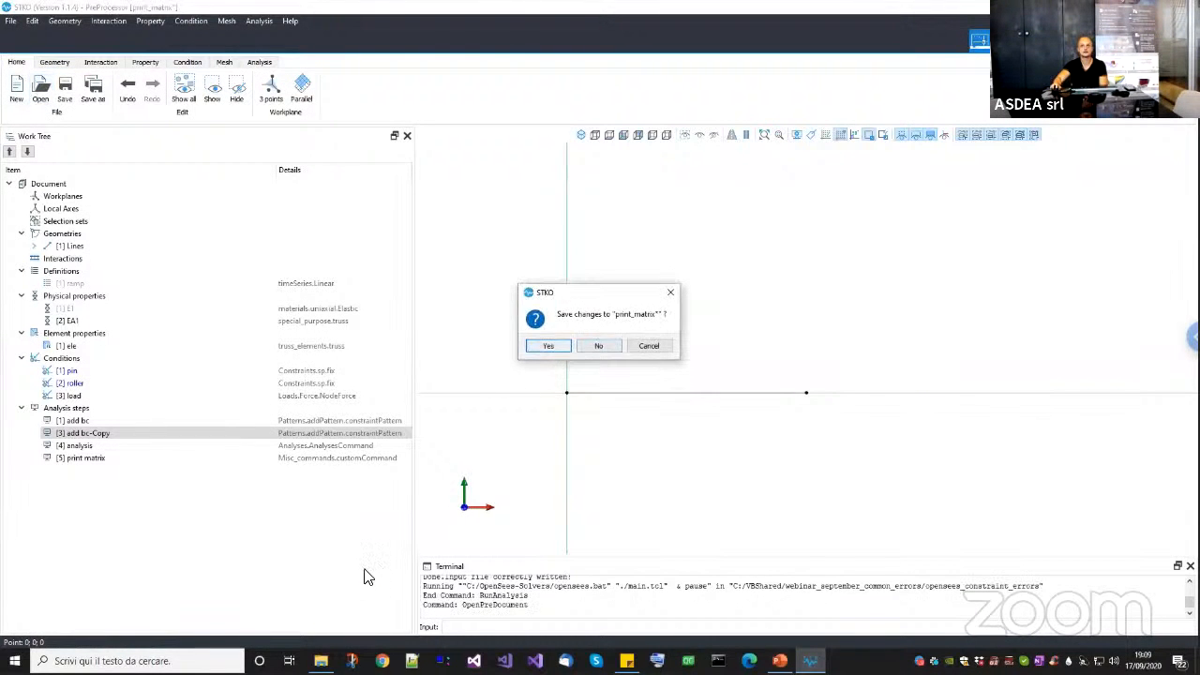
pyautogui.press('Return')
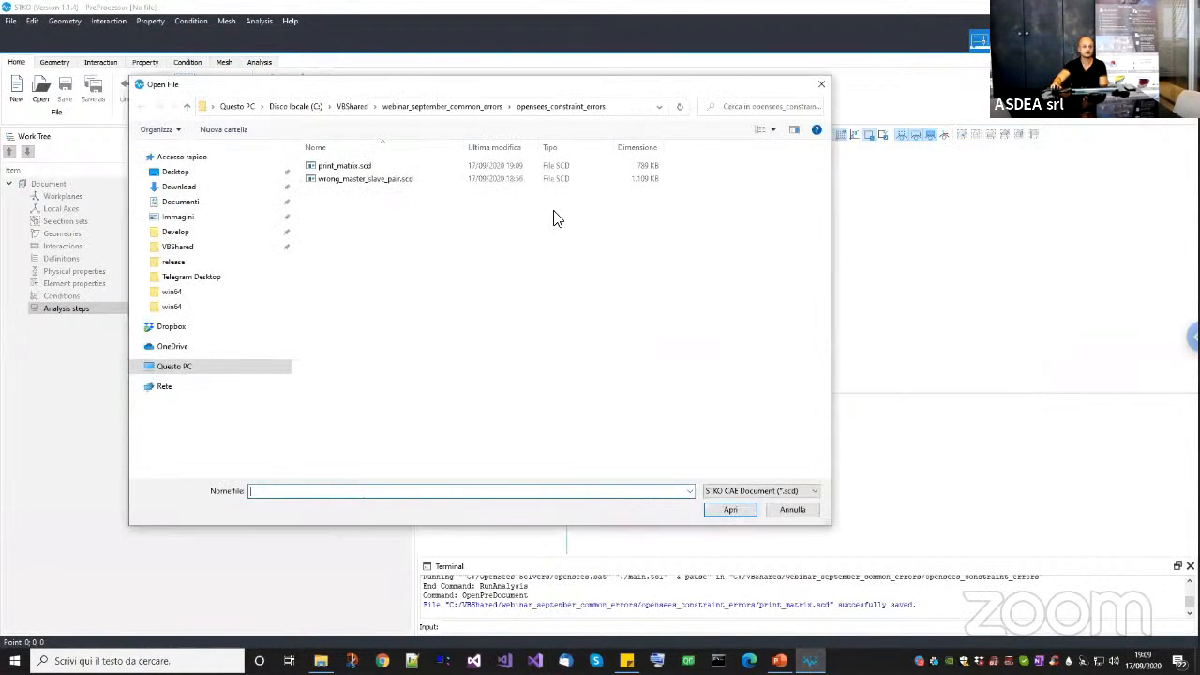
# Switch to File Explorer, browse to the opensees_convergece_errors folder, and point out the elastic.scd and plastic.scd models.
pyautogui.hotkey('alt', 'Tab')
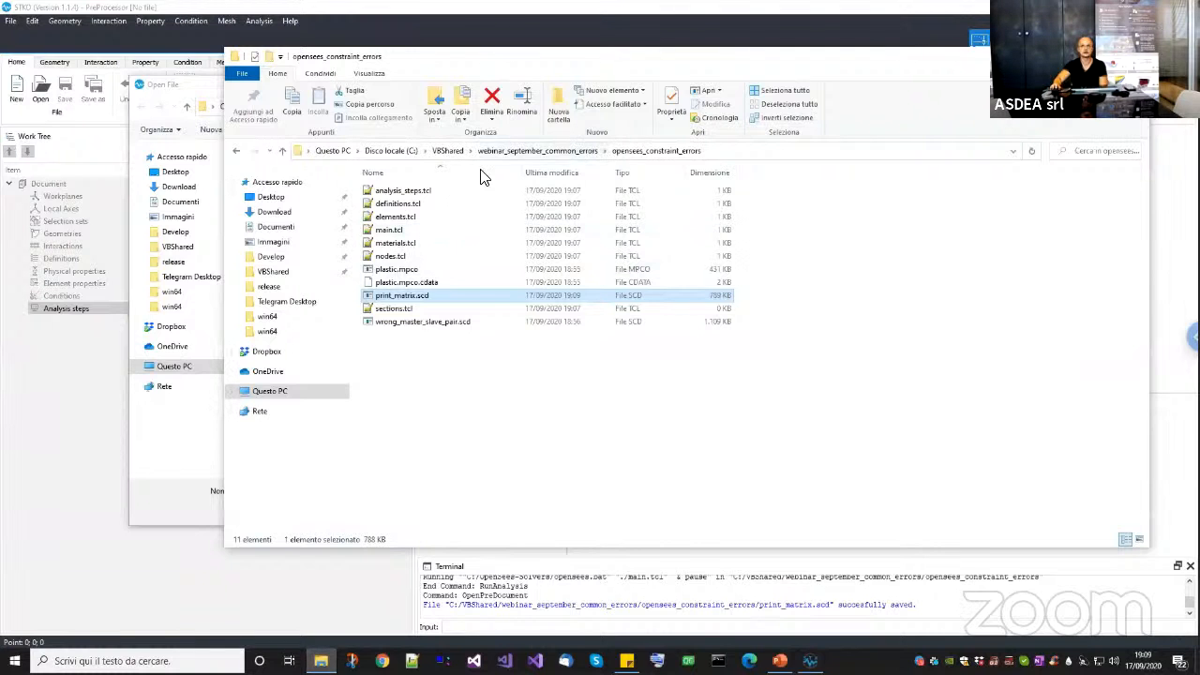
pyautogui.click(499, 152)
pyautogui.click(408, 229)
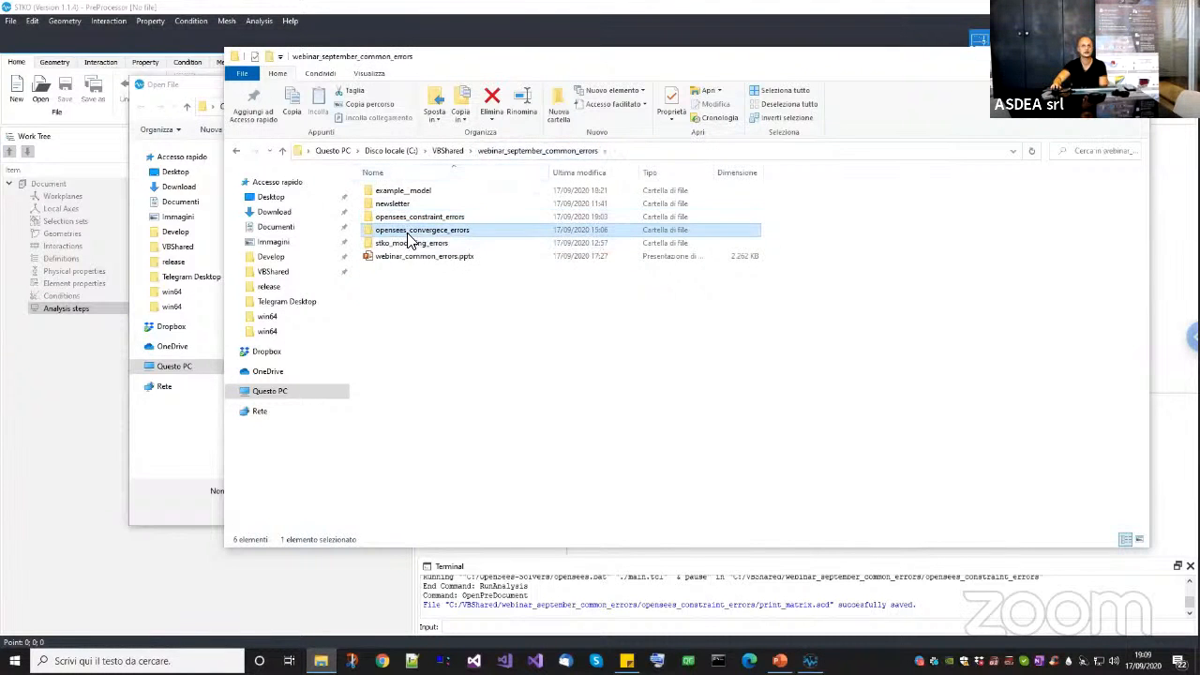
pyautogui.doubleClick(409, 234)
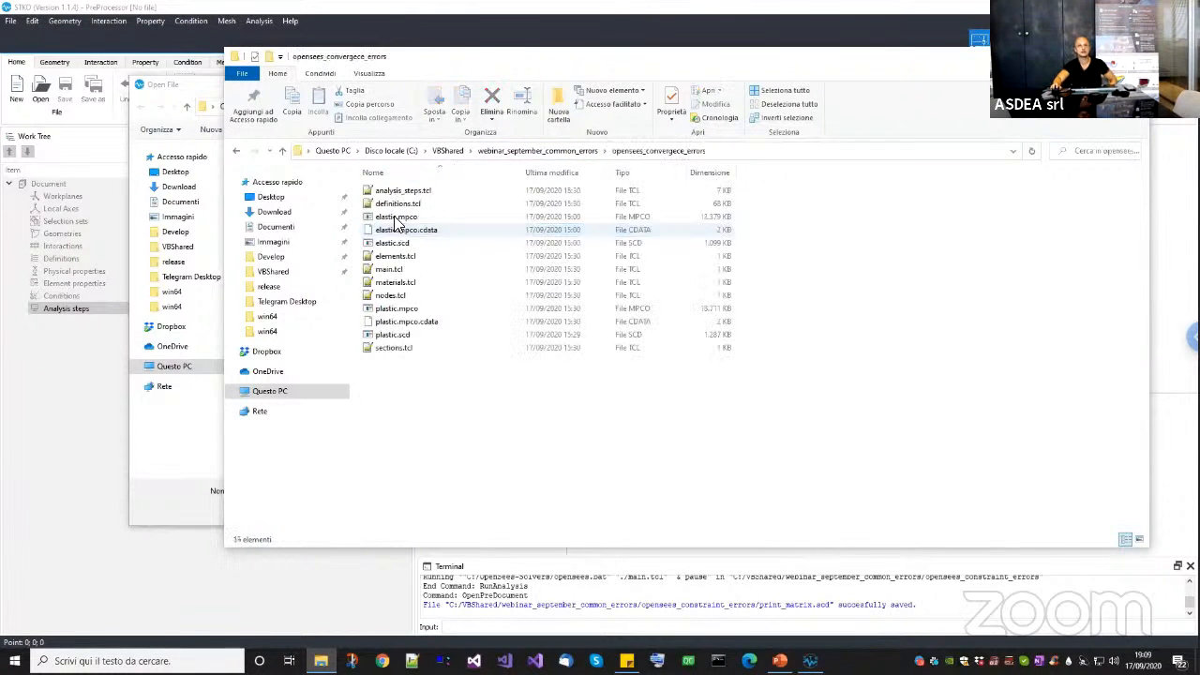
pyautogui.click(392, 244)
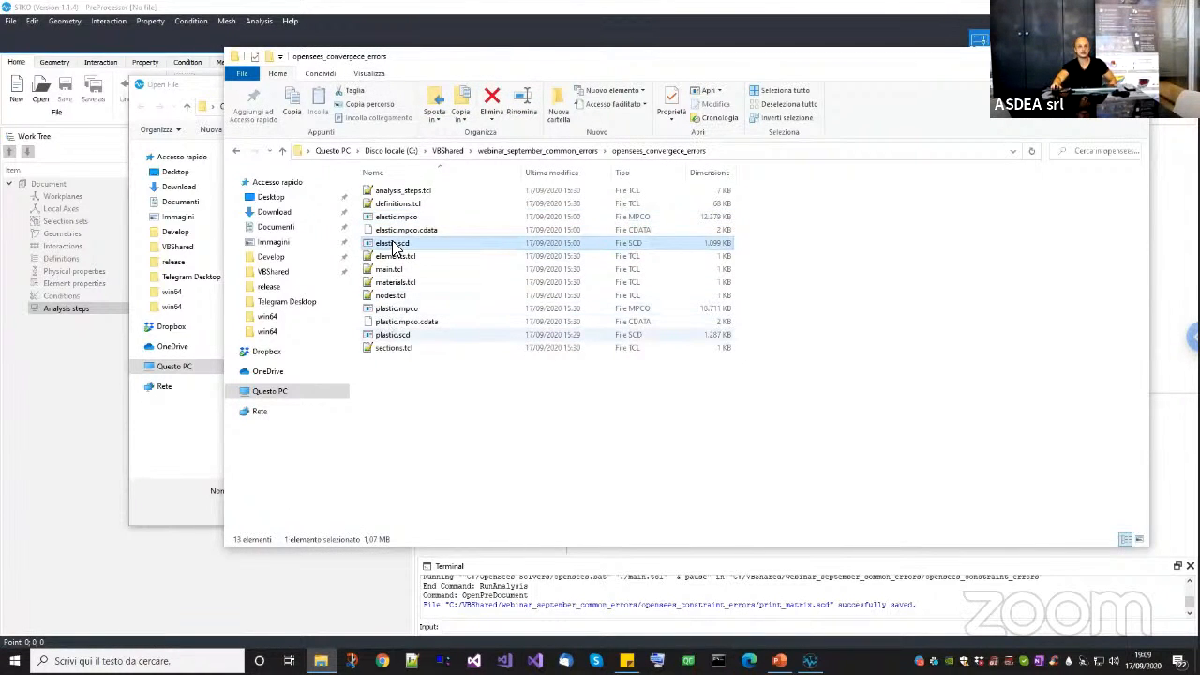
pyautogui.click(393, 336)
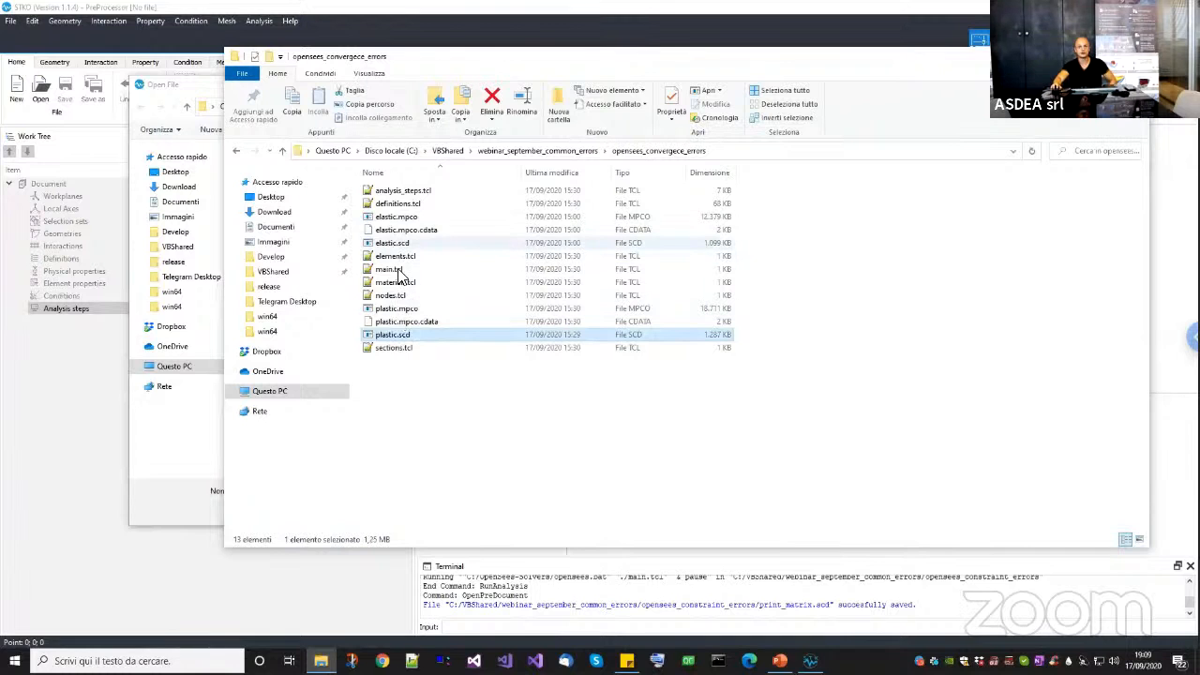
pyautogui.click(393, 245)
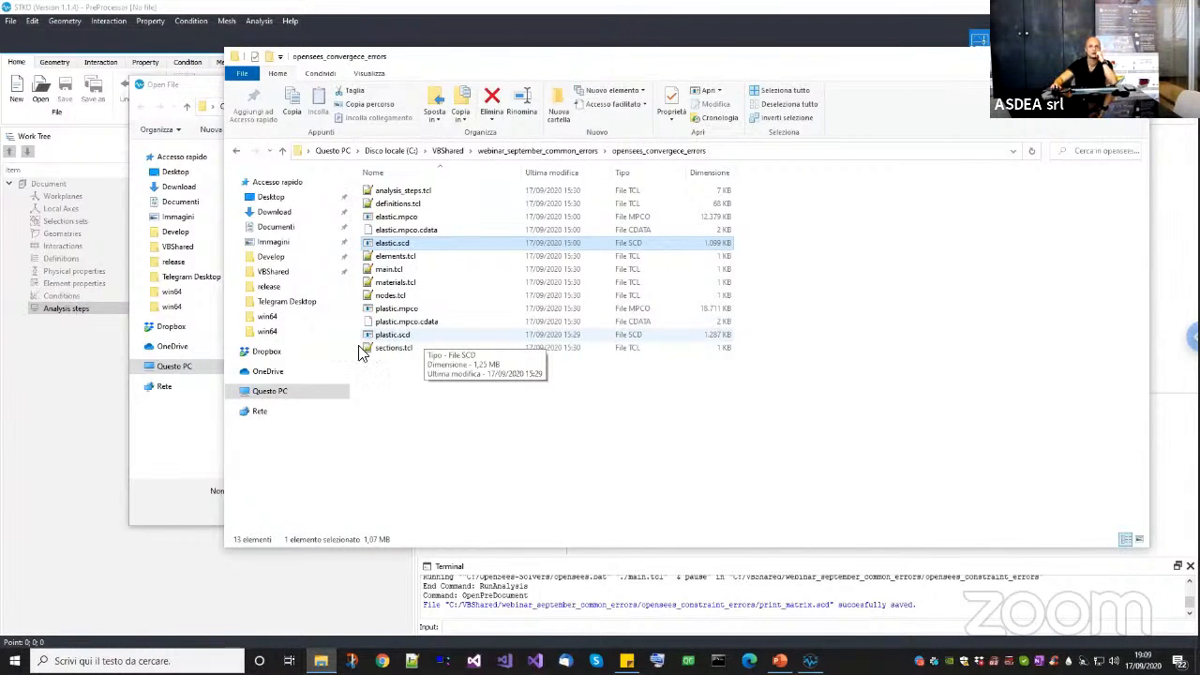
# Return to STKO's file selection and open elastic.scd from the opensees_convergece_errors folder.
pyautogui.hotkey('alt', 'Tab')
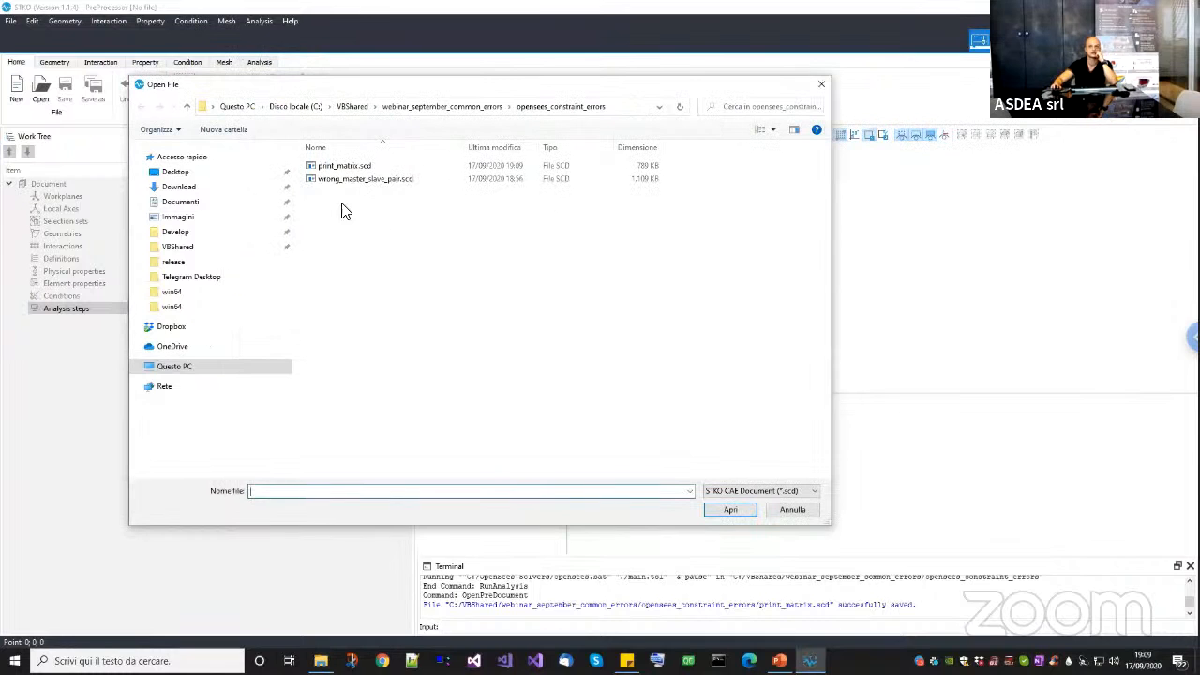
pyautogui.hotkey('alt', 'Up')
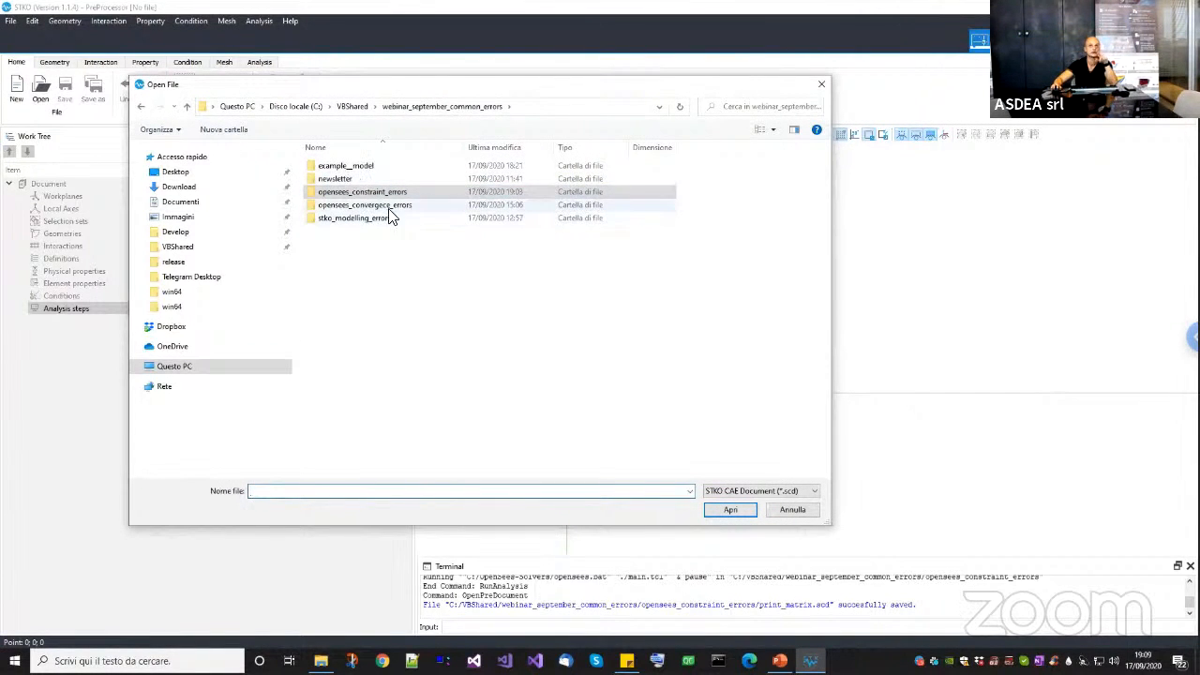
pyautogui.doubleClick(389, 206)
pyautogui.click(361, 166)
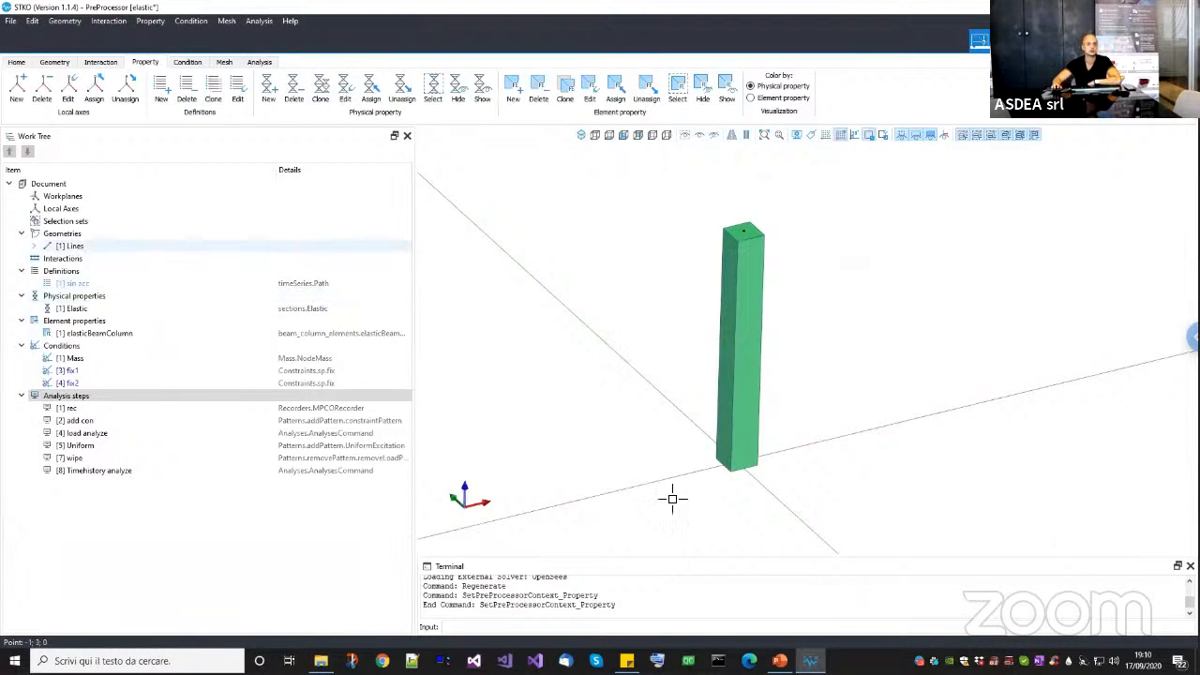
# Review the sin acc time series definition and its plot, and point out the Elastic section and elasticBeamColumn property.
pyautogui.rightClick(67, 285)
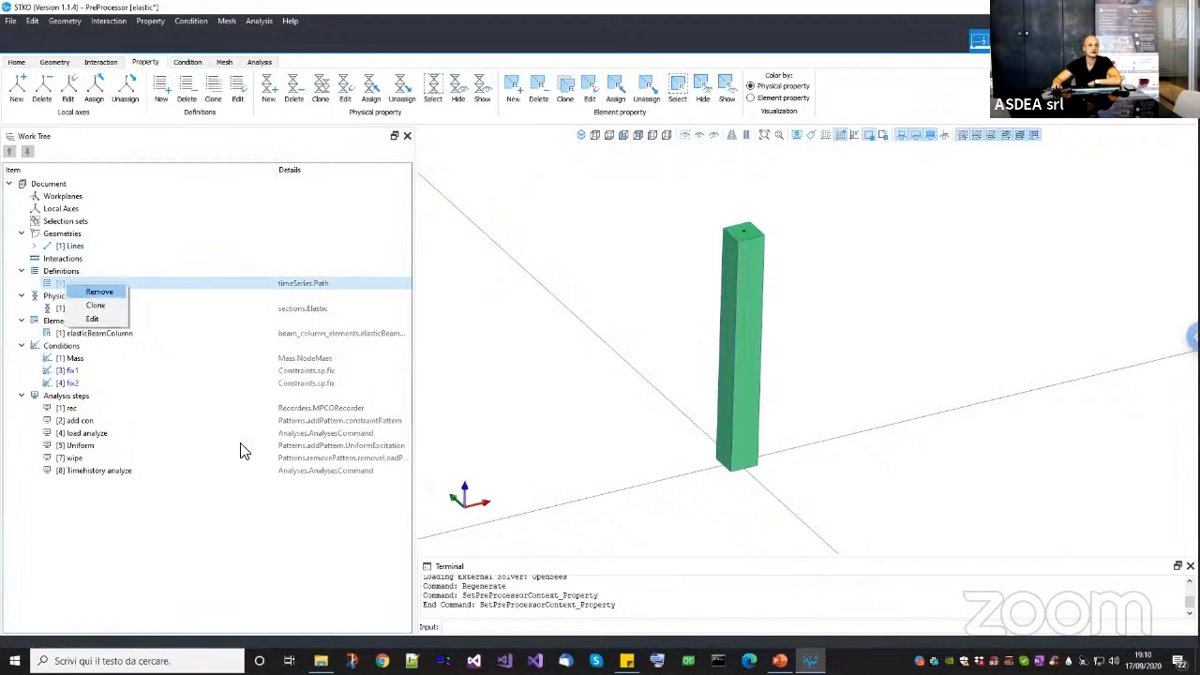
pyautogui.click(91, 319)
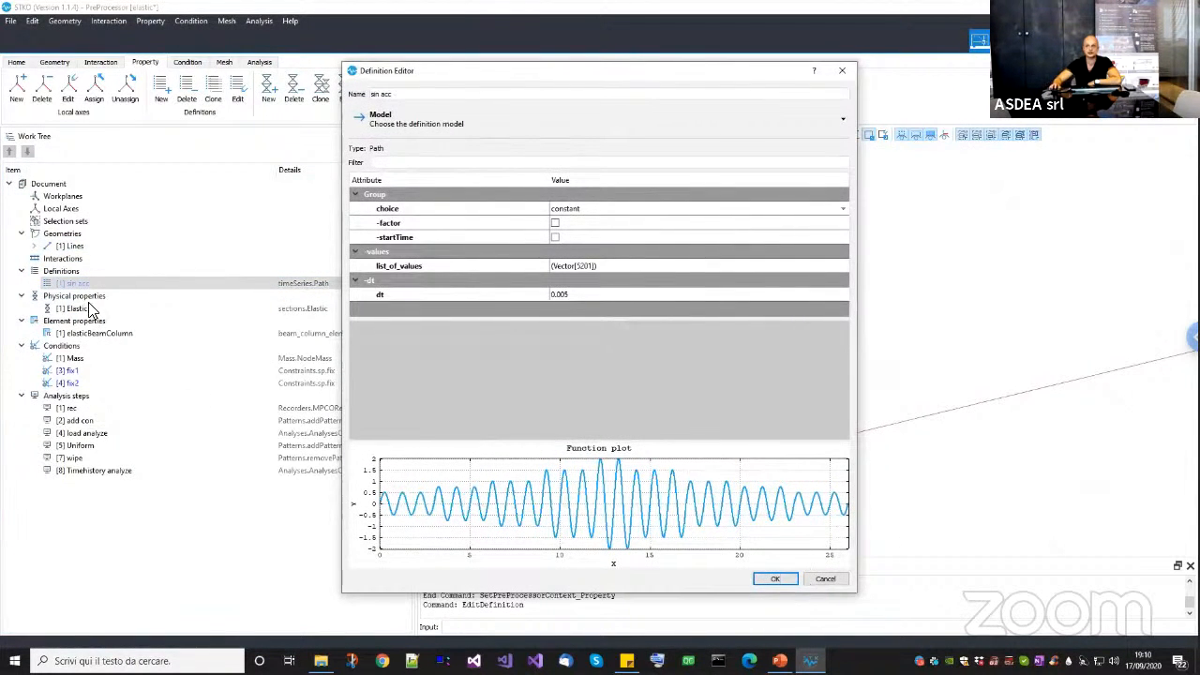
pyautogui.press('Return')
pyautogui.click(89, 309)
pyautogui.click(99, 335)
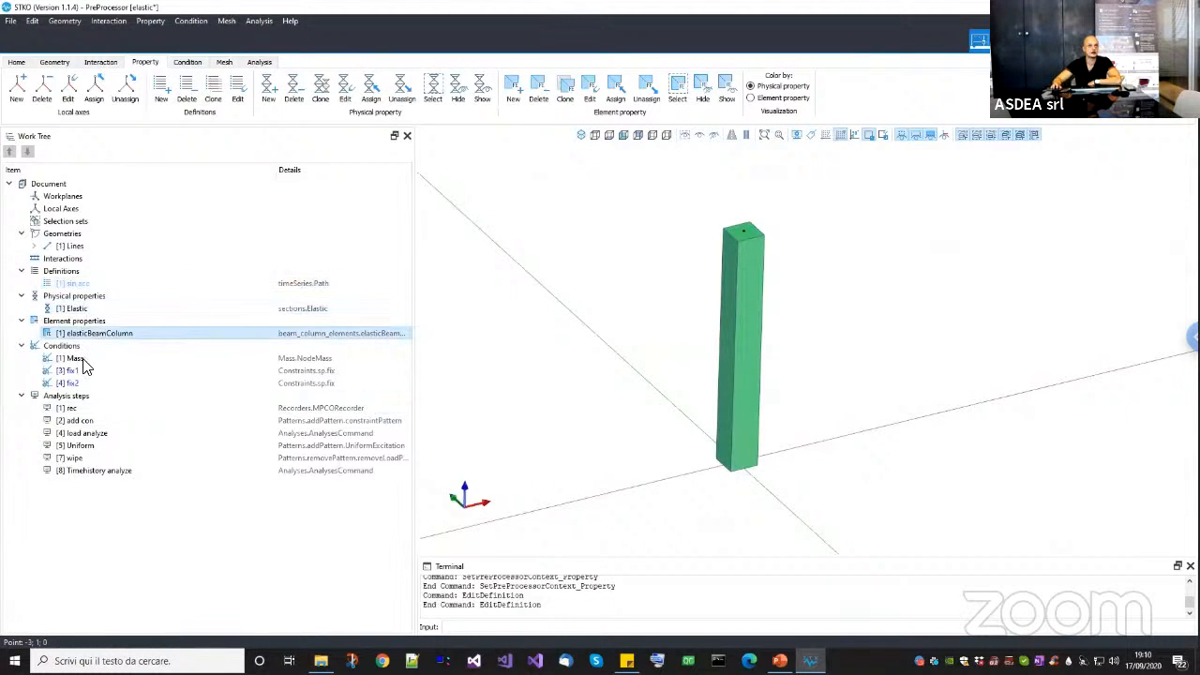
# Inspect the nodal mass values of the Mass condition and leave its editor without changes.
pyautogui.rightClick(101, 361)
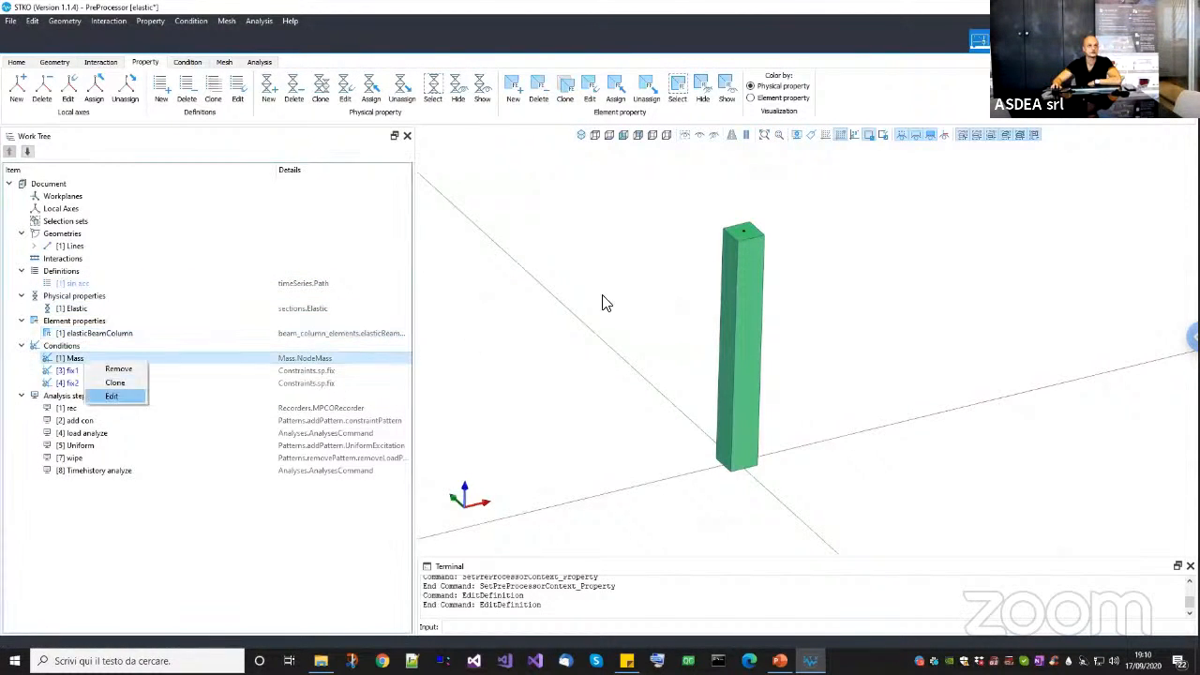
pyautogui.click(123, 394)
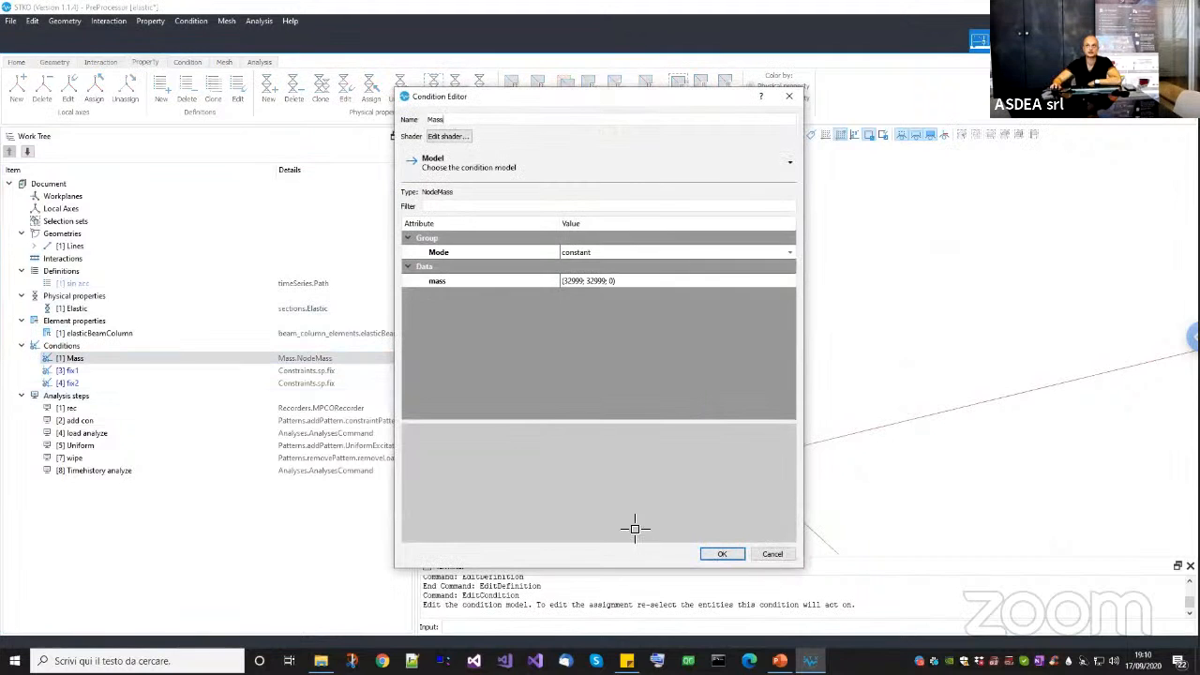
pyautogui.press('Escape')
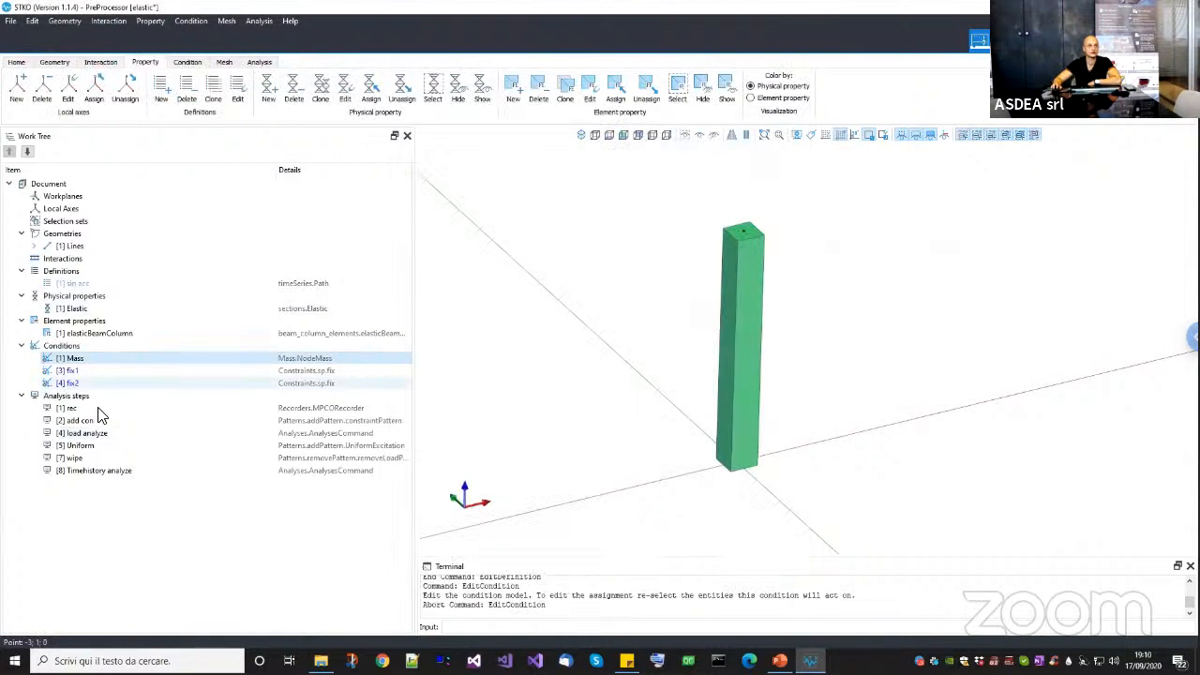
# Inspect the restrained degrees of freedom in the fix1 and fix2 conditions, leaving both without changes.
pyautogui.rightClick(103, 372)
pyautogui.click(105, 409)
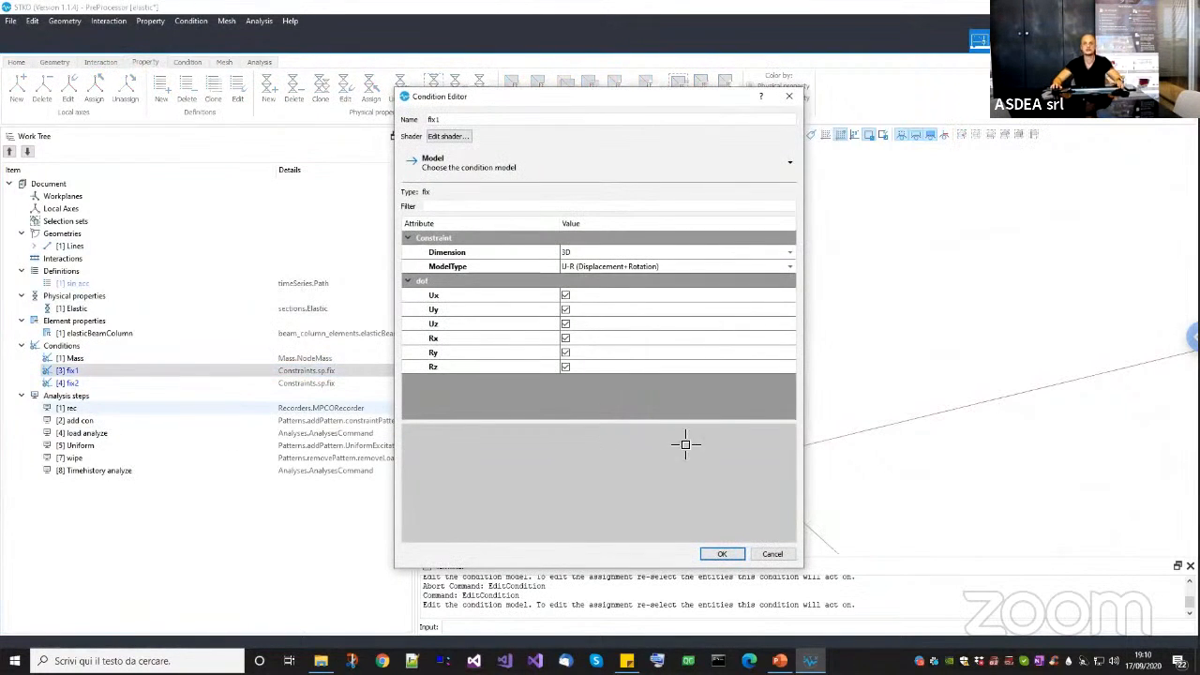
pyautogui.press('Escape')
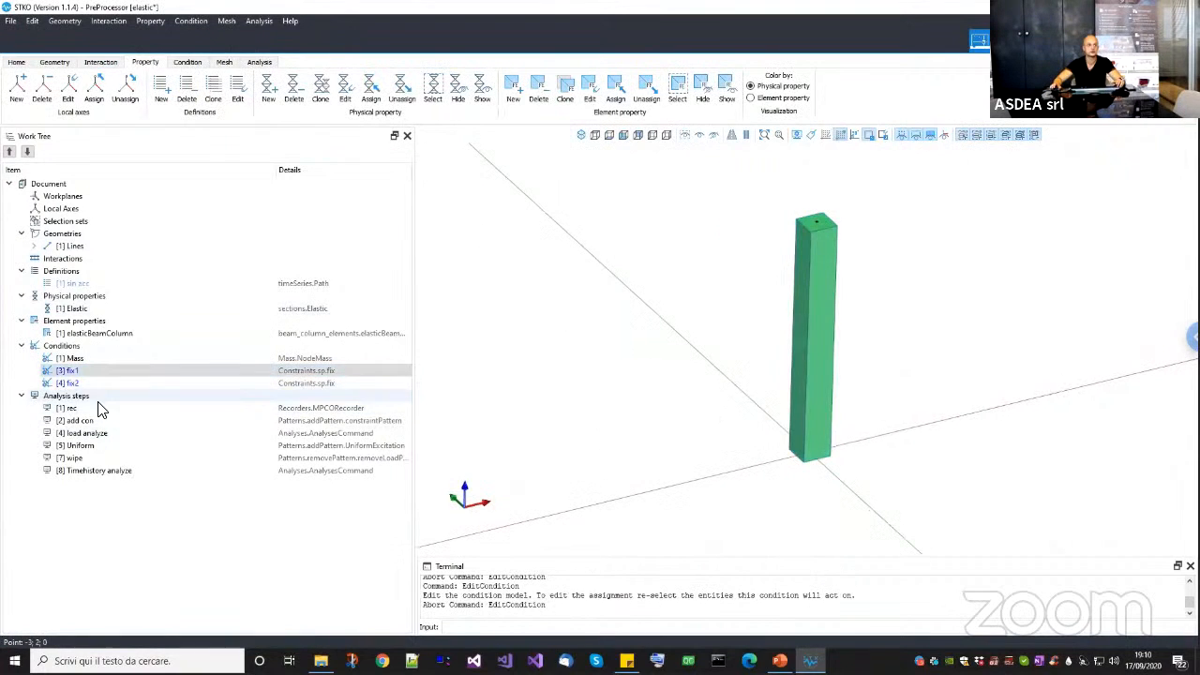
pyautogui.rightClick(102, 384)
pyautogui.click(107, 421)
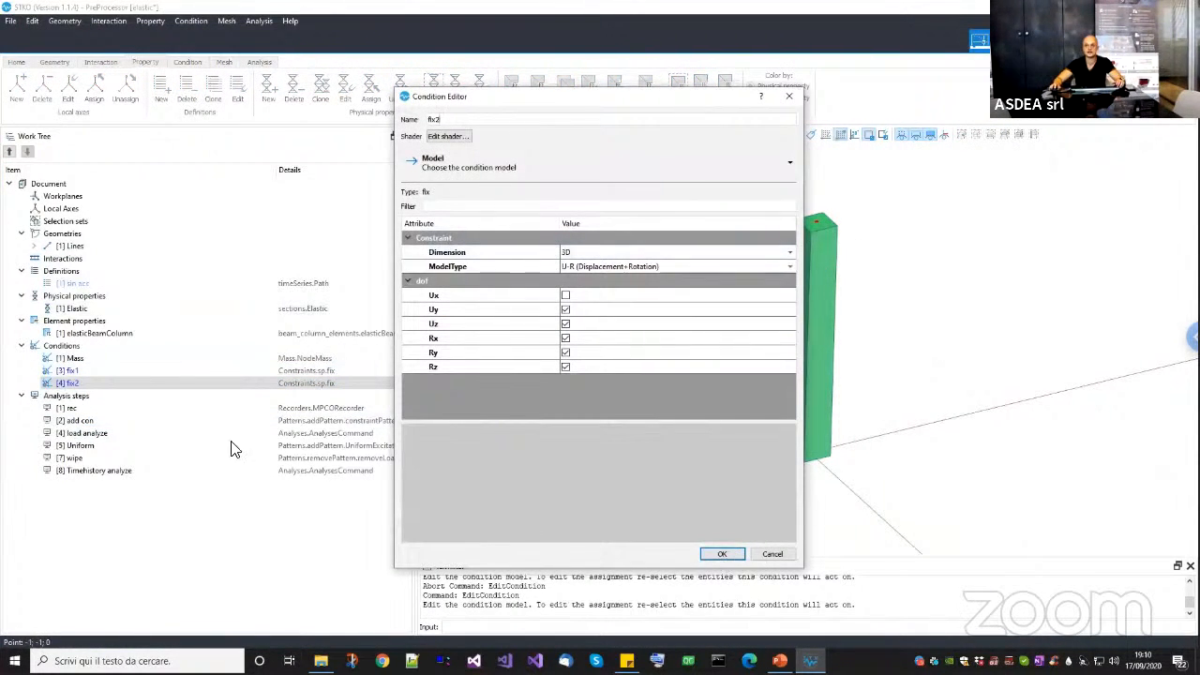
pyautogui.press('Escape')
# Check the settings of the load analyze analysis step and leave its editor without changes.
pyautogui.click(87, 421)
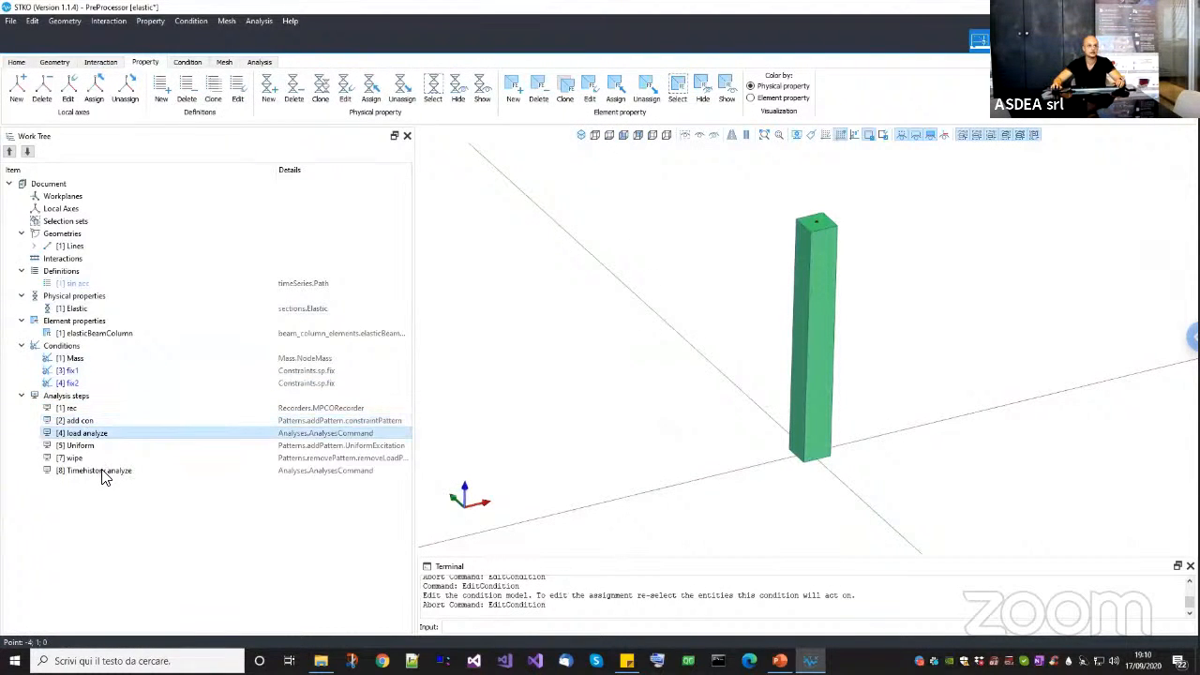
pyautogui.rightClick(91, 434)
pyautogui.click(112, 468)
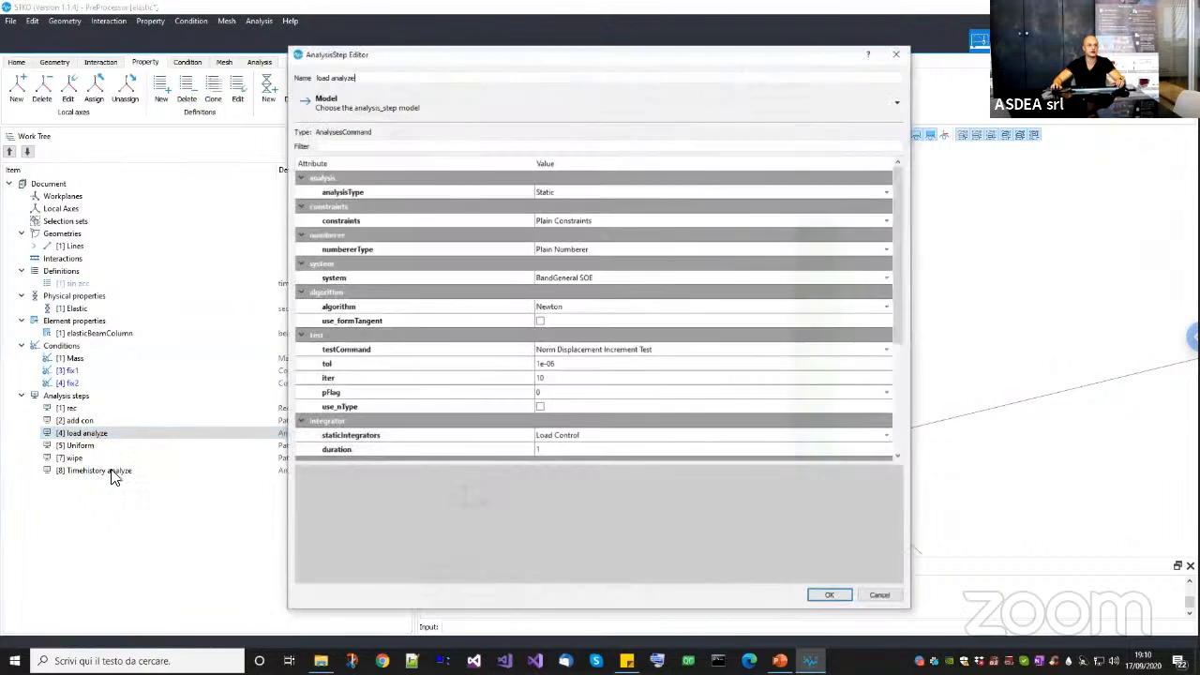
pyautogui.press('Escape')
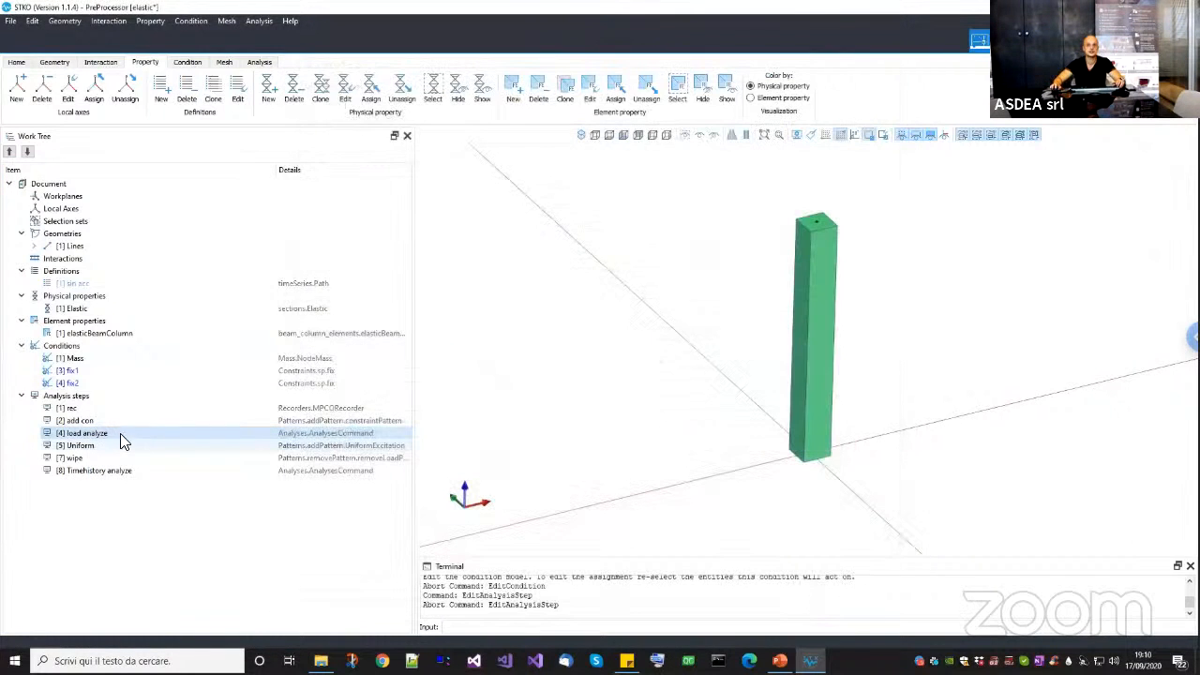
# Remove the load analyze and wipe steps from the analysis steps.
pyautogui.rightClick(116, 435)
pyautogui.click(136, 442)
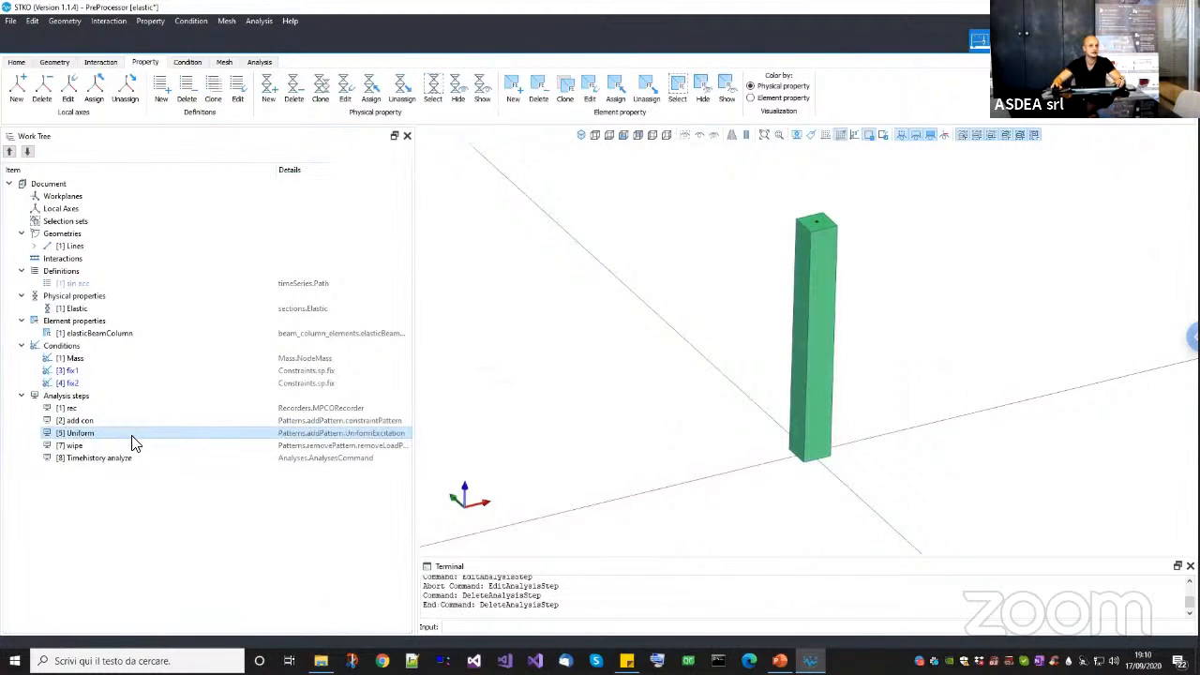
pyautogui.rightClick(126, 437)
pyautogui.rightClick(80, 448)
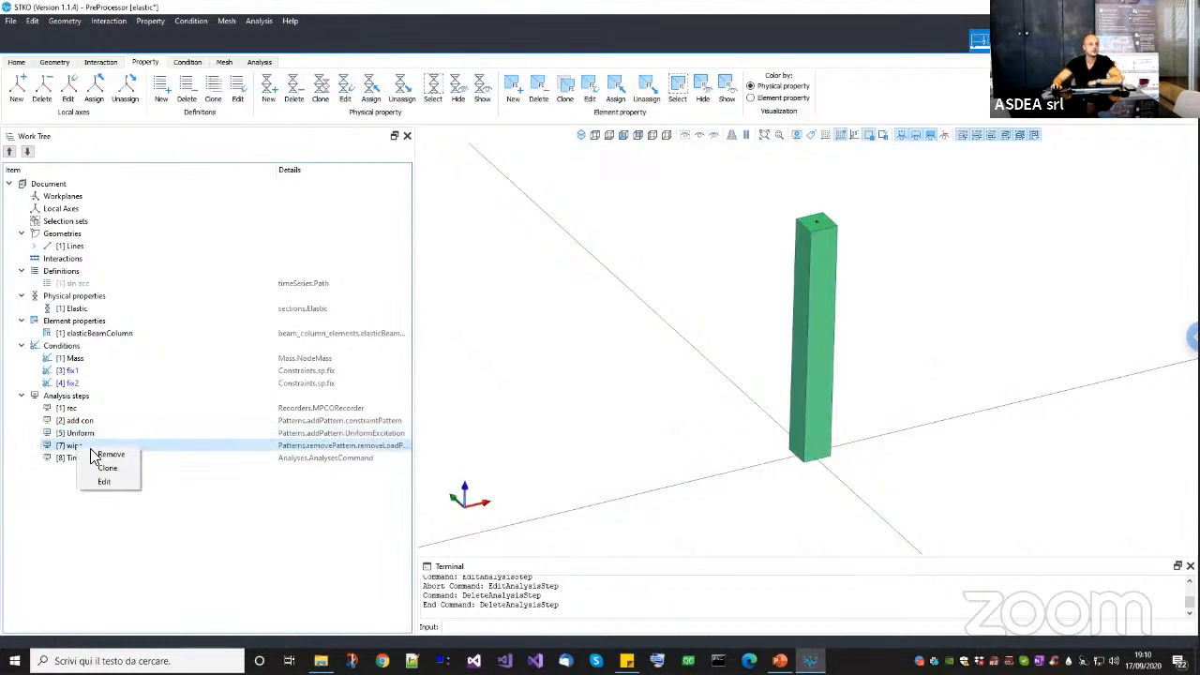
pyautogui.click(98, 455)
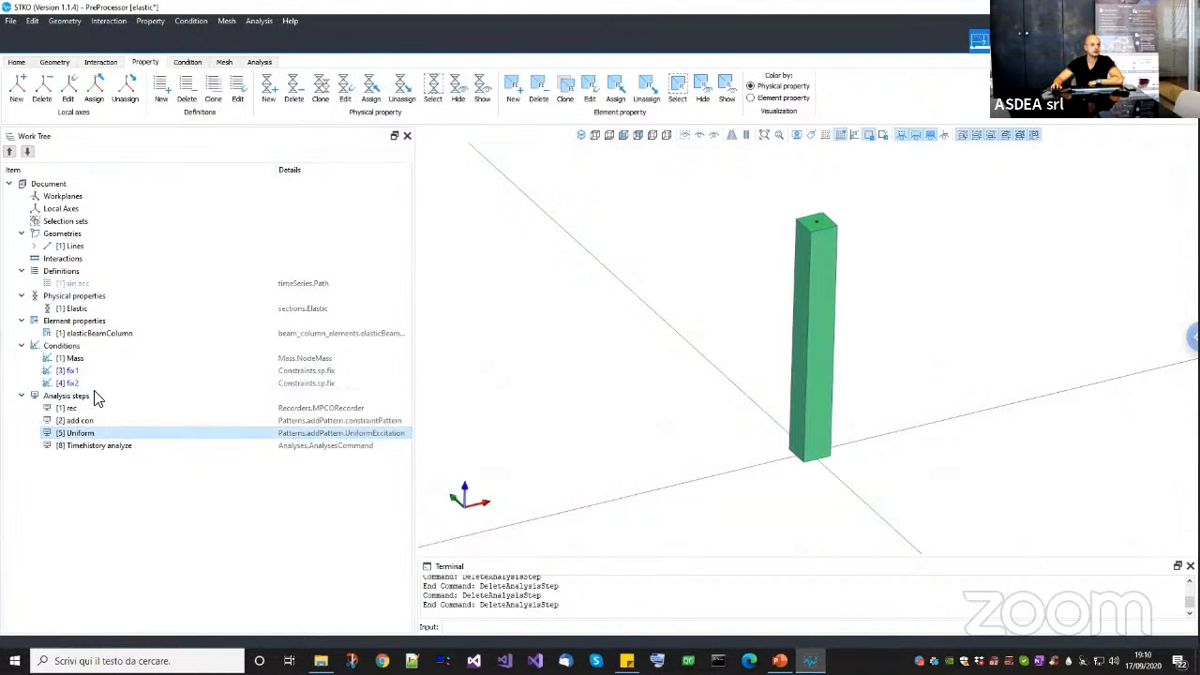
# Open the Uniform excitation pattern for editing to examine its direction and acceleration time series.
pyautogui.rightClick(93, 438)
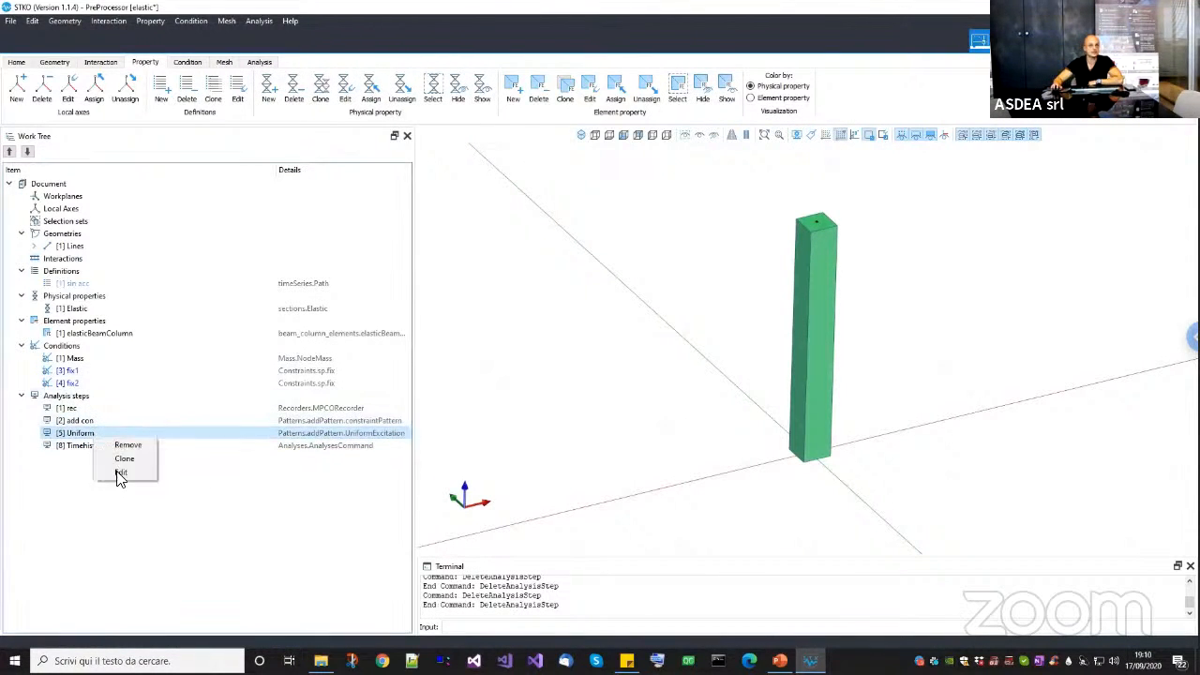
pyautogui.click(120, 474)
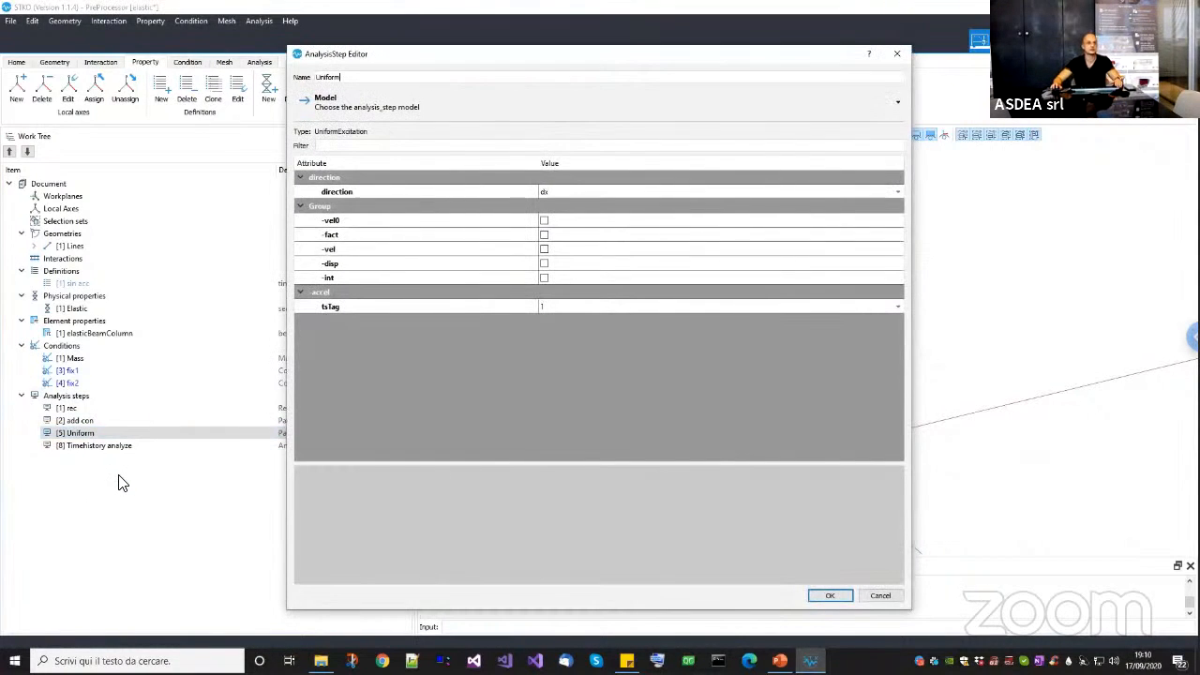
# Review the Timehistory analyze step's solver, convergence test, integrator and adaptive time step settings.
pyautogui.click(120, 447)
pyautogui.rightClick(120, 448)
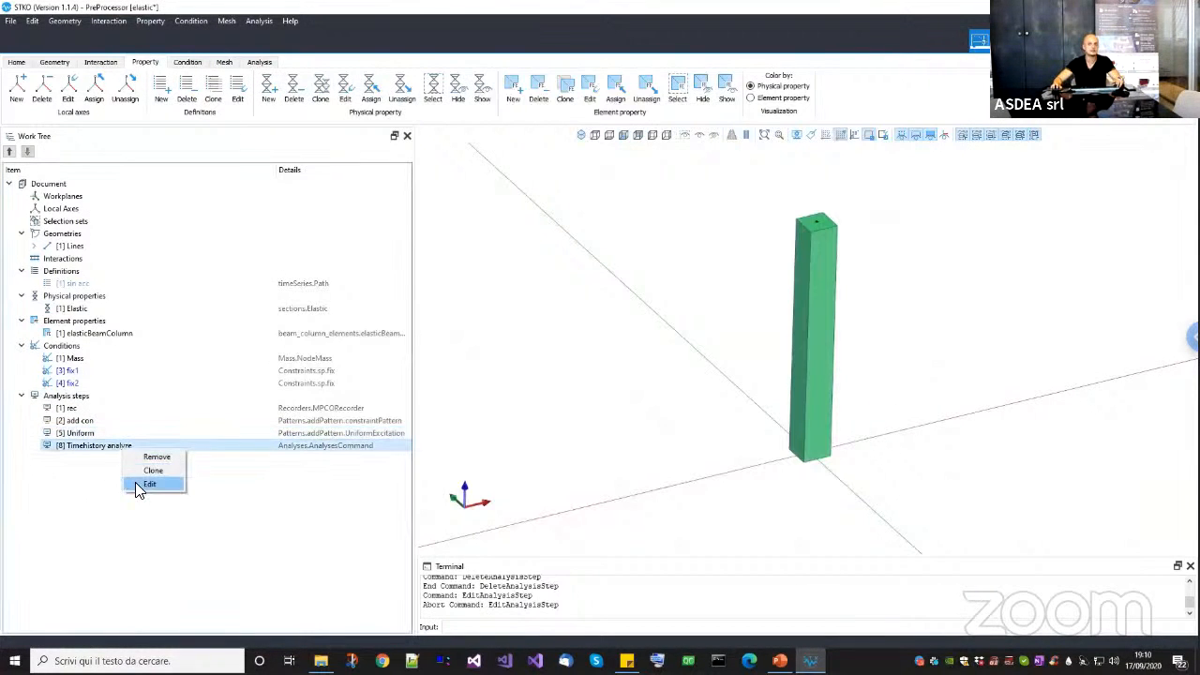
pyautogui.click(135, 482)
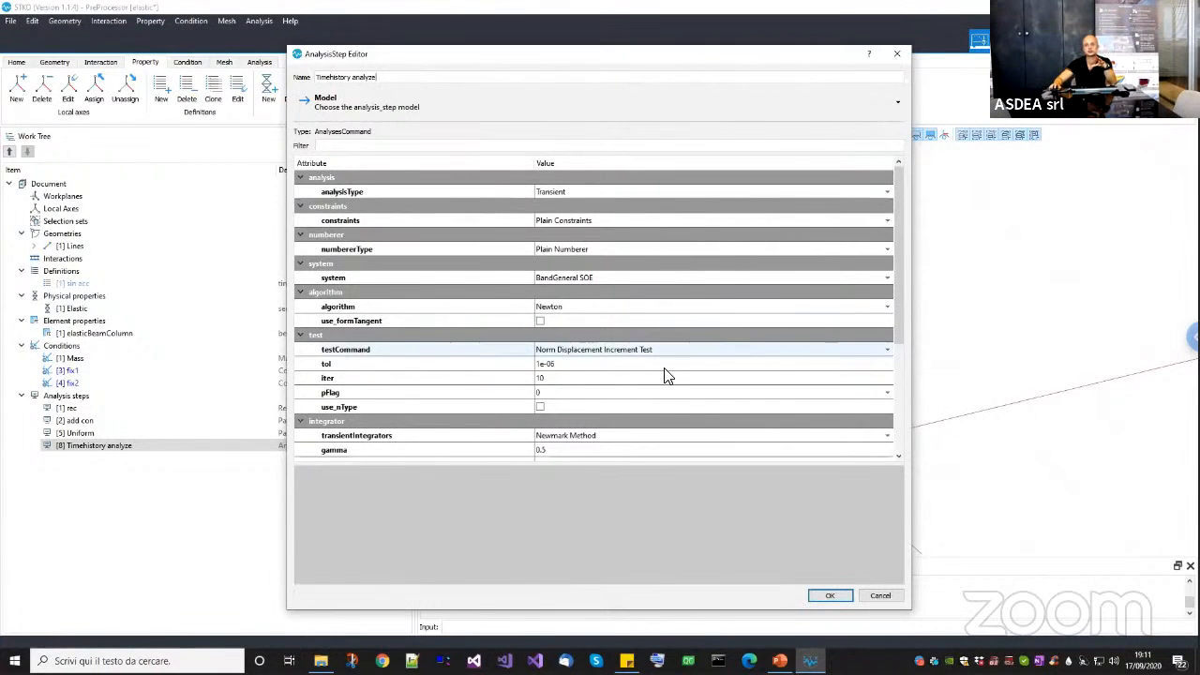
pyautogui.moveTo(895, 335); pyautogui.dragTo(904, 426)
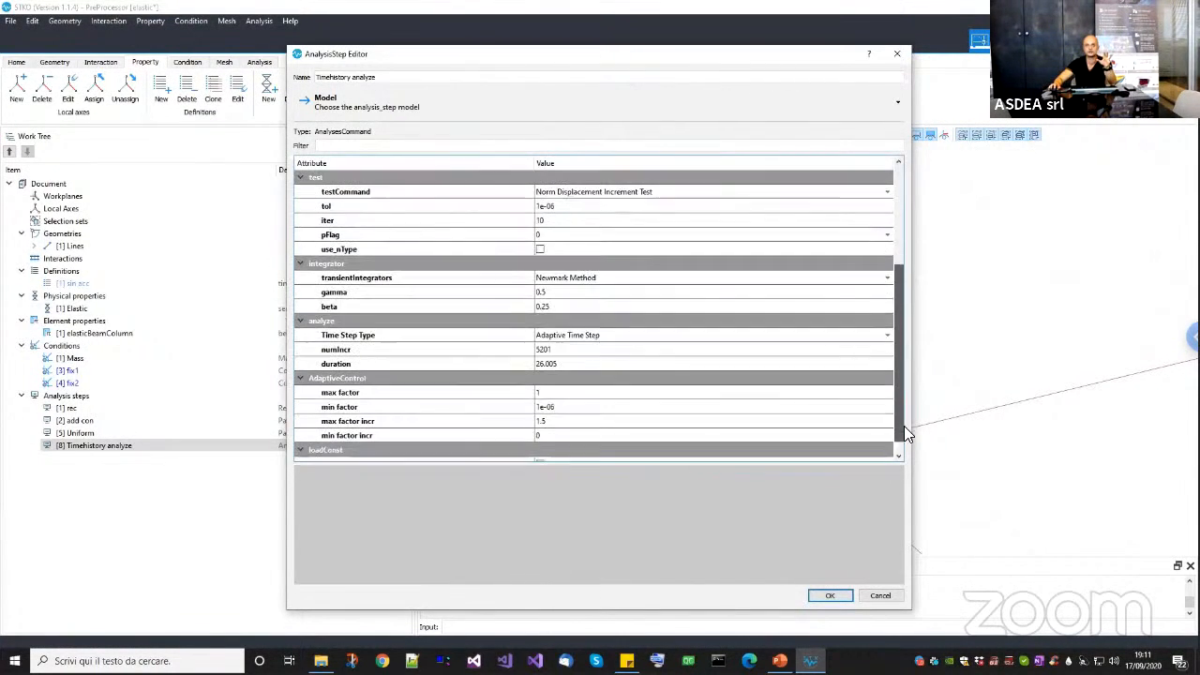
pyautogui.click(825, 595)
# Run the analysis of the elastic column model, using the opensees_convergece_errors folder for the output.
pyautogui.click(259, 62)
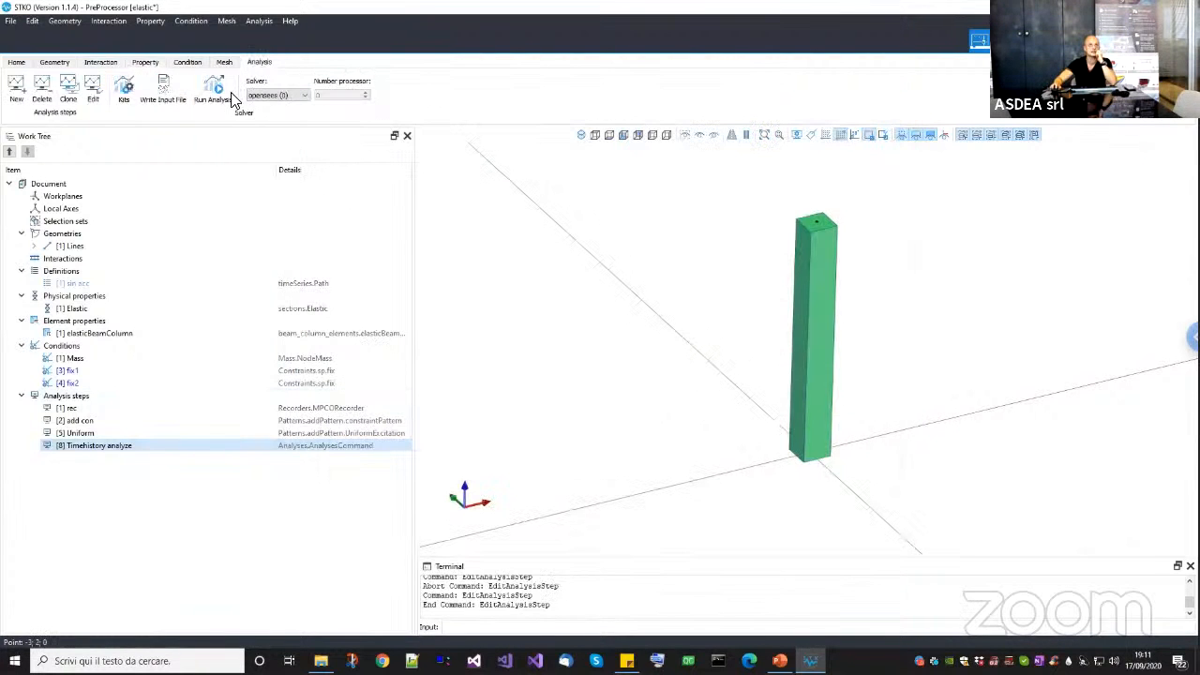
pyautogui.click(227, 97)
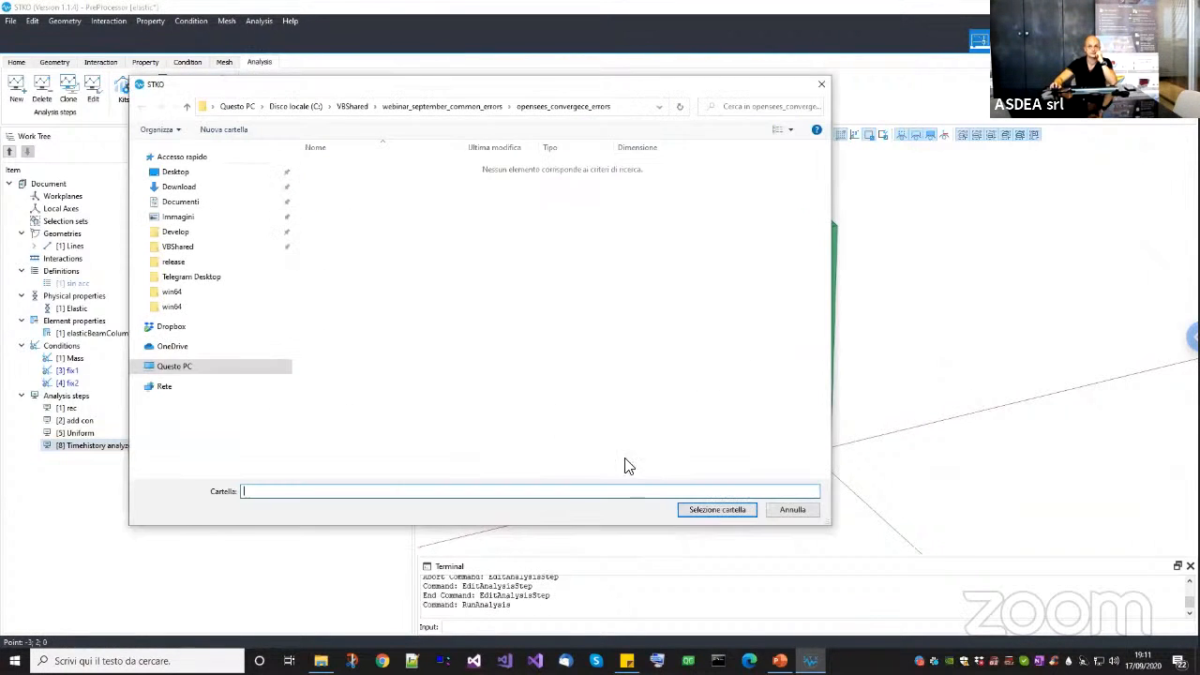
pyautogui.click(717, 510)
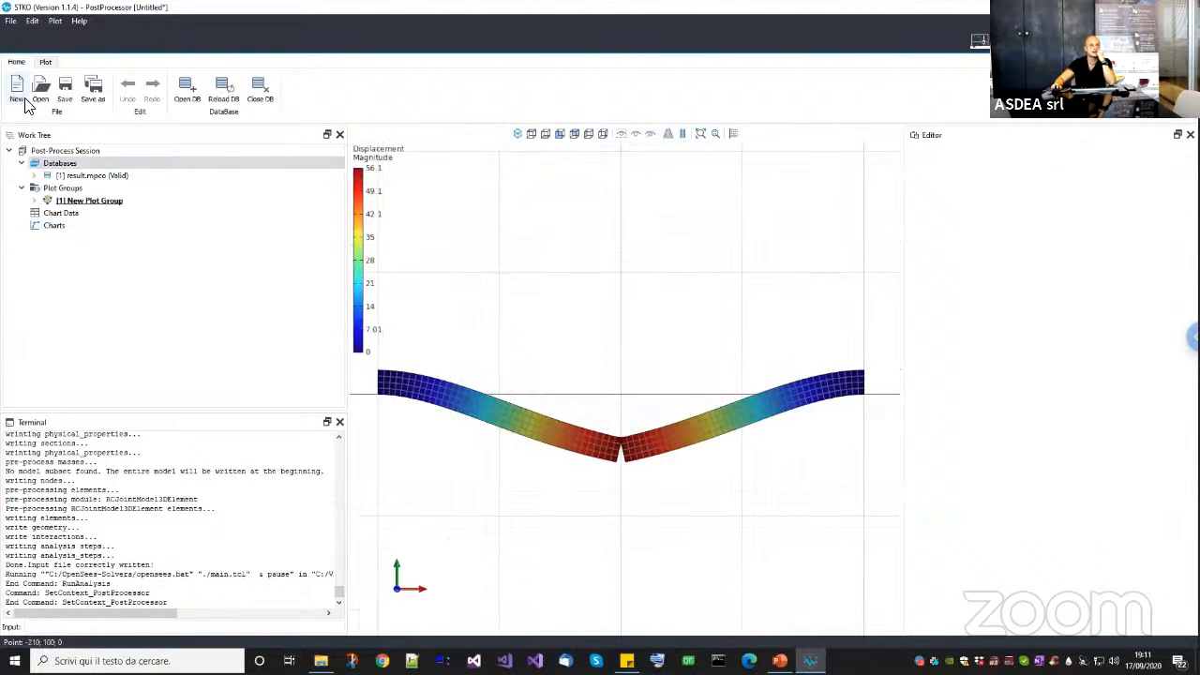
# Create a new post-processing session and open the elastic.mpco database from the opensees_convergece_errors folder.
pyautogui.click(18, 97)
pyautogui.click(598, 347)
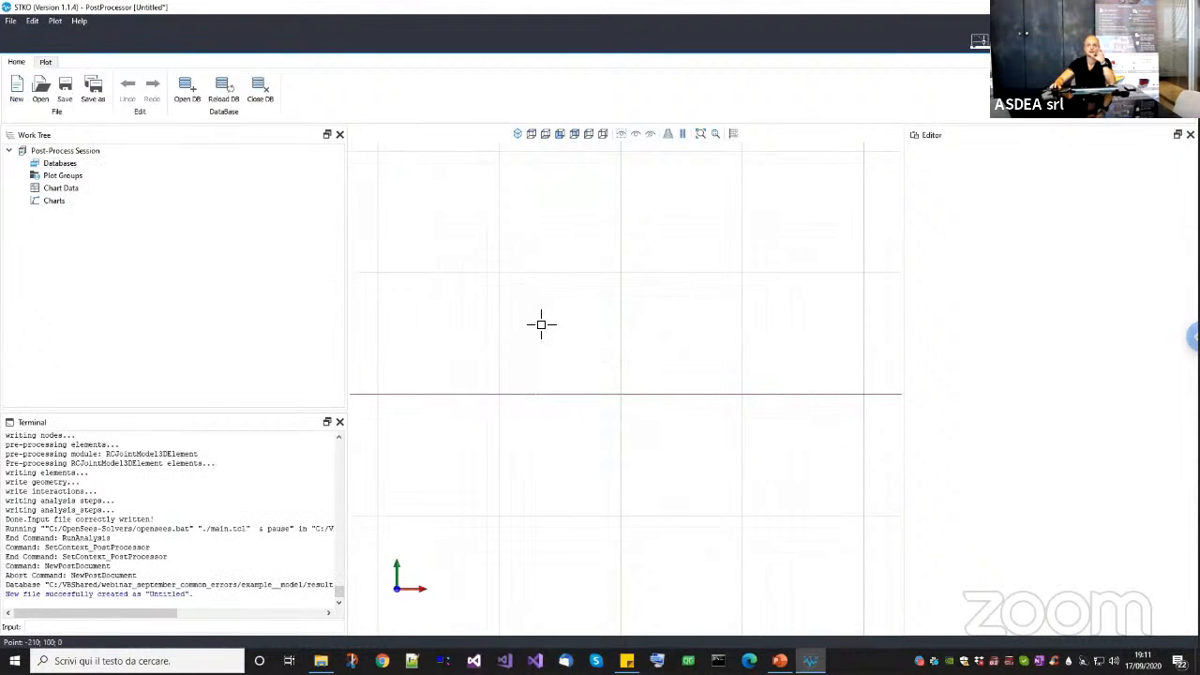
pyautogui.click(190, 91)
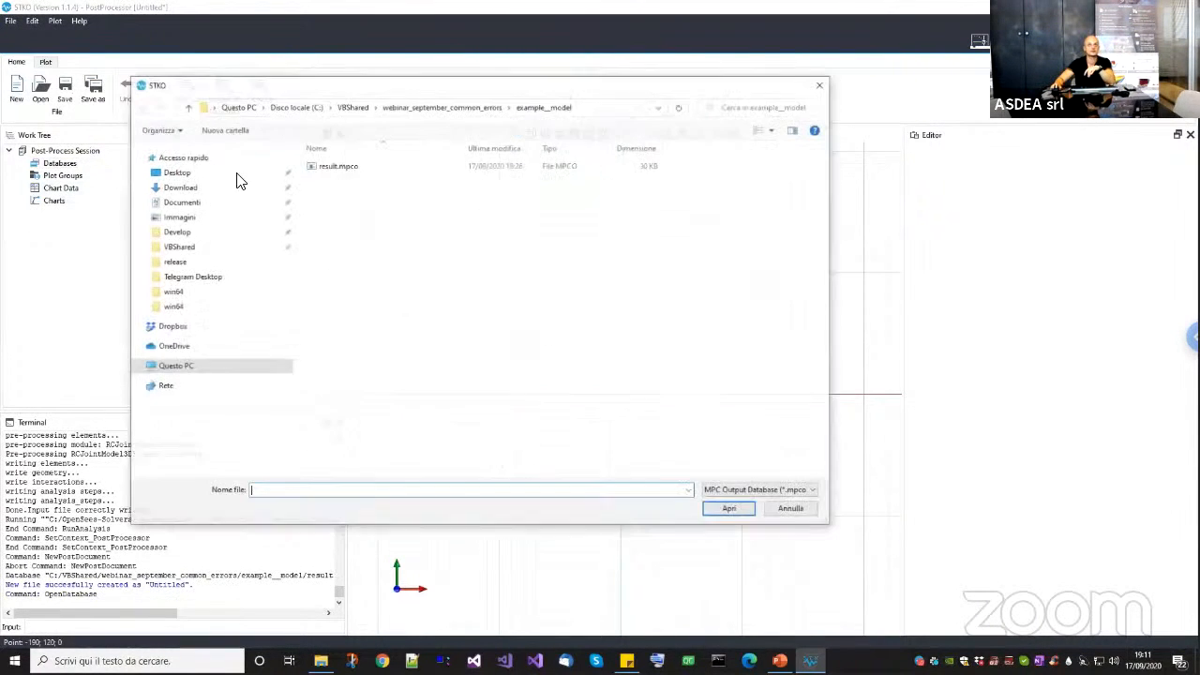
pyautogui.click(431, 107)
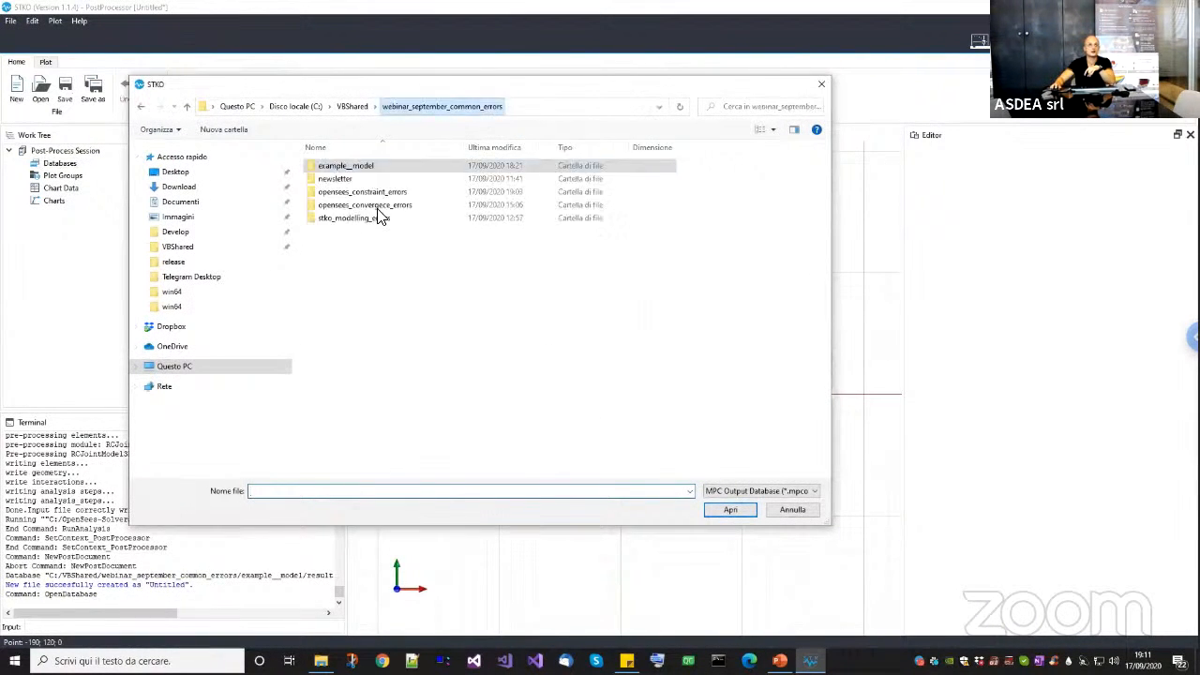
pyautogui.doubleClick(380, 214)
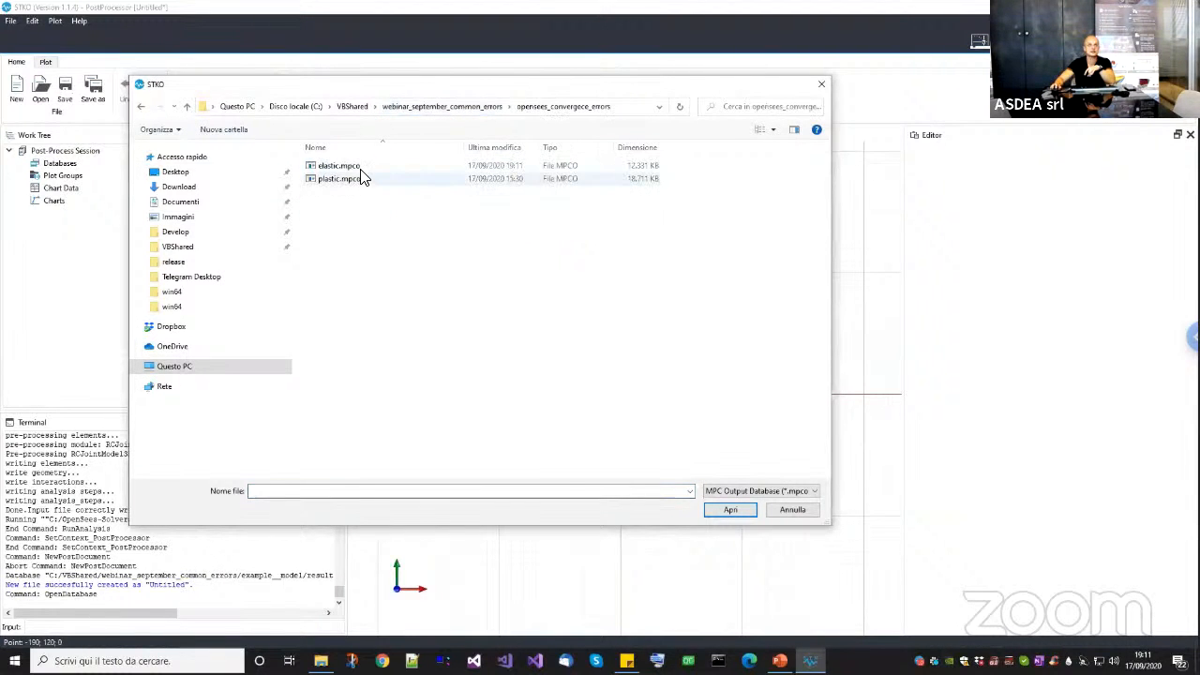
pyautogui.doubleClick(363, 178)
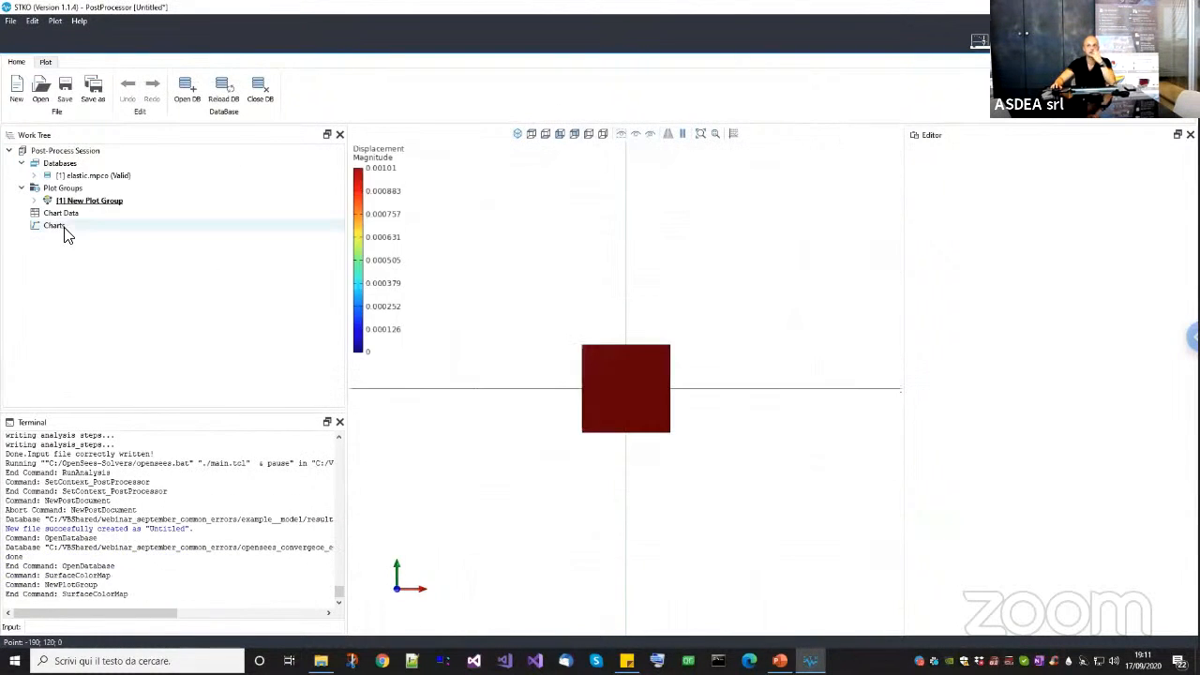
# Extract the column's top-node displacement Ux against pseudo time as chart data named "Ux elastic", including a chart.
pyautogui.moveTo(663, 465); pyautogui.dragTo(694, 366)
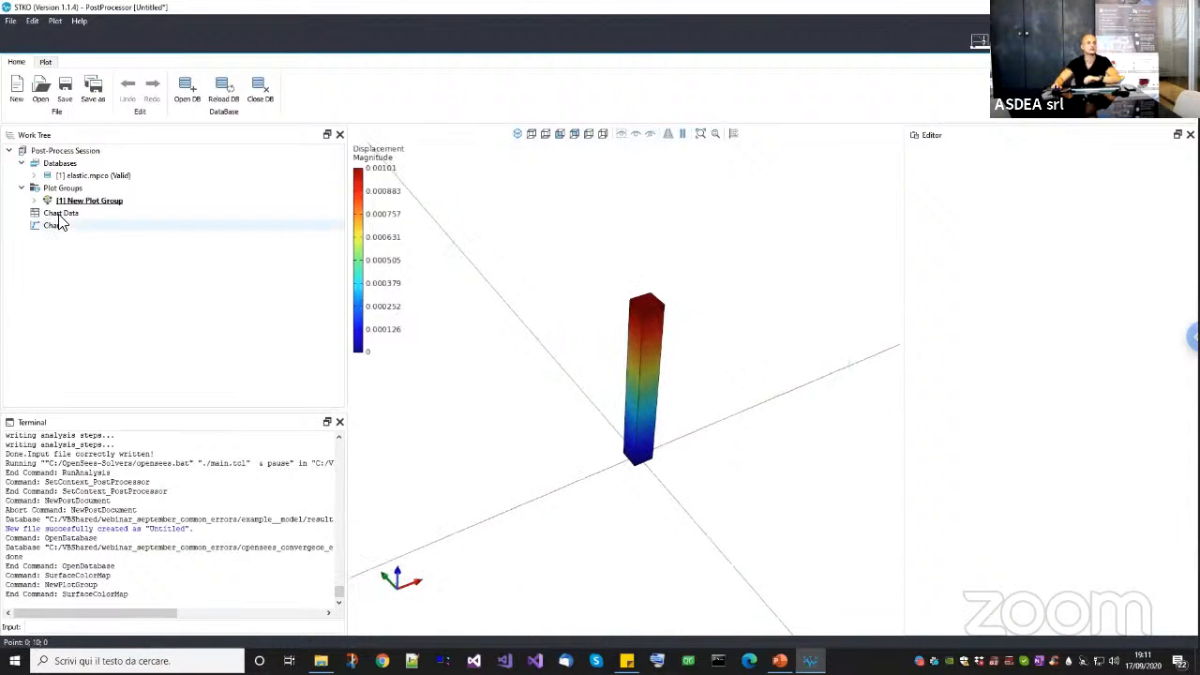
pyautogui.click(61, 212)
pyautogui.moveTo(739, 425); pyautogui.dragTo(656, 324)
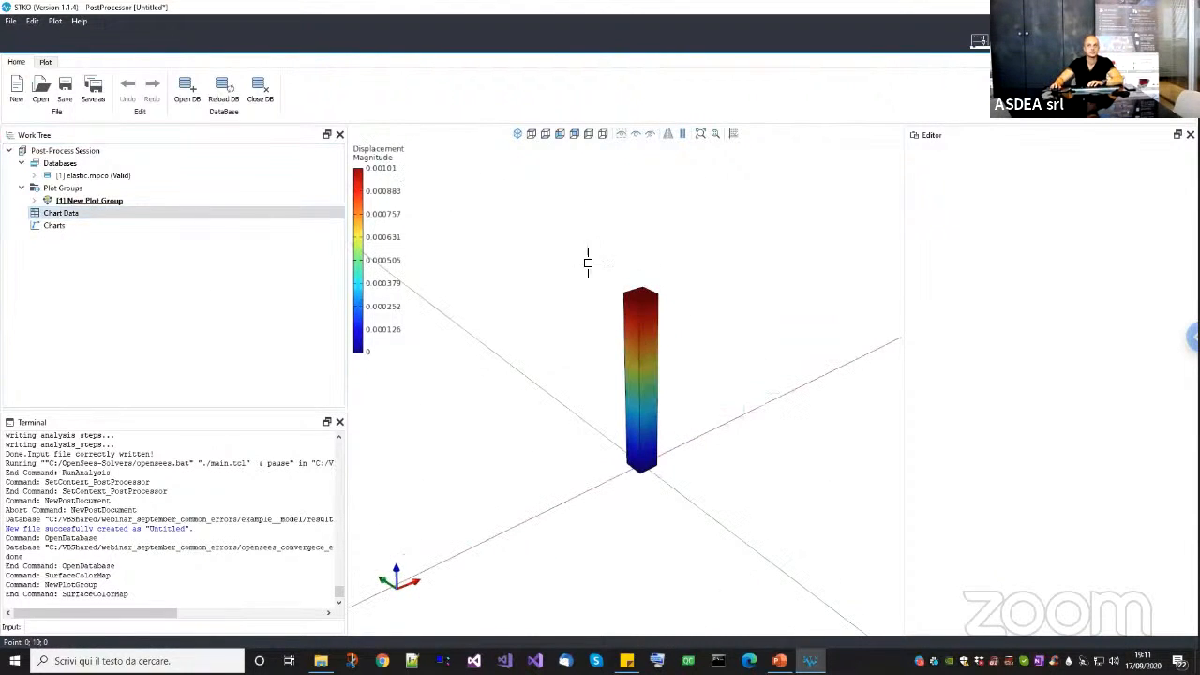
pyautogui.moveTo(556, 235); pyautogui.dragTo(698, 338)
pyautogui.doubleClick(85, 214)
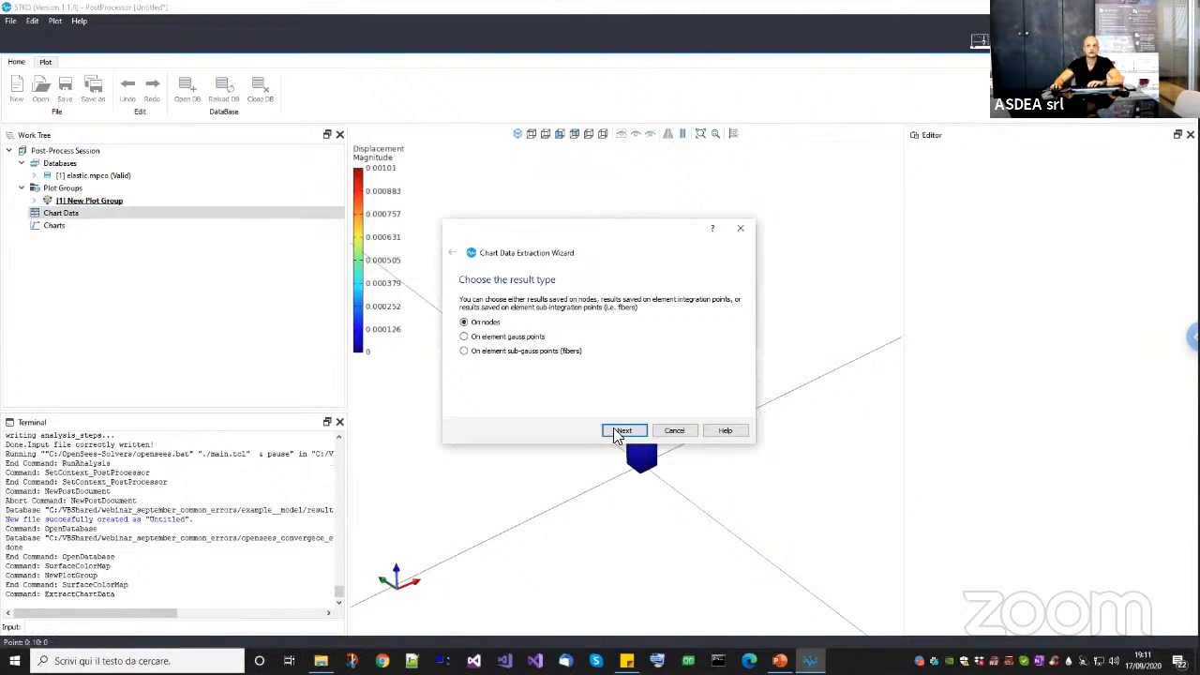
pyautogui.click(614, 430)
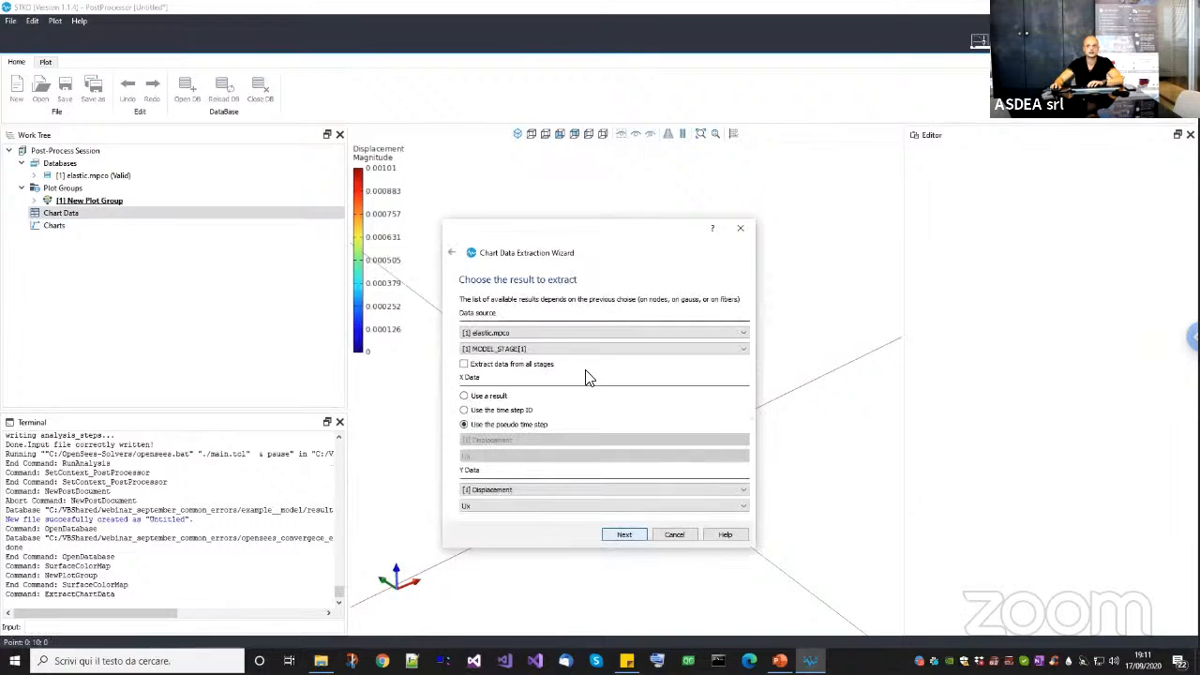
pyautogui.click(513, 353)
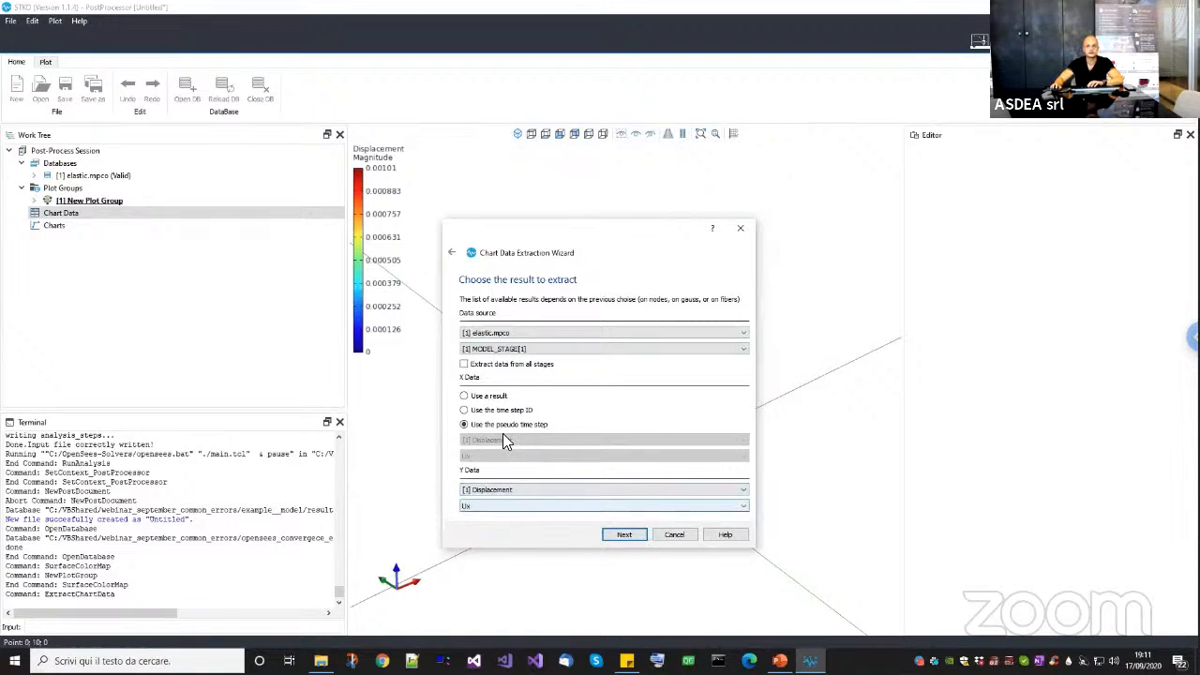
pyautogui.click(618, 538)
pyautogui.click(624, 535)
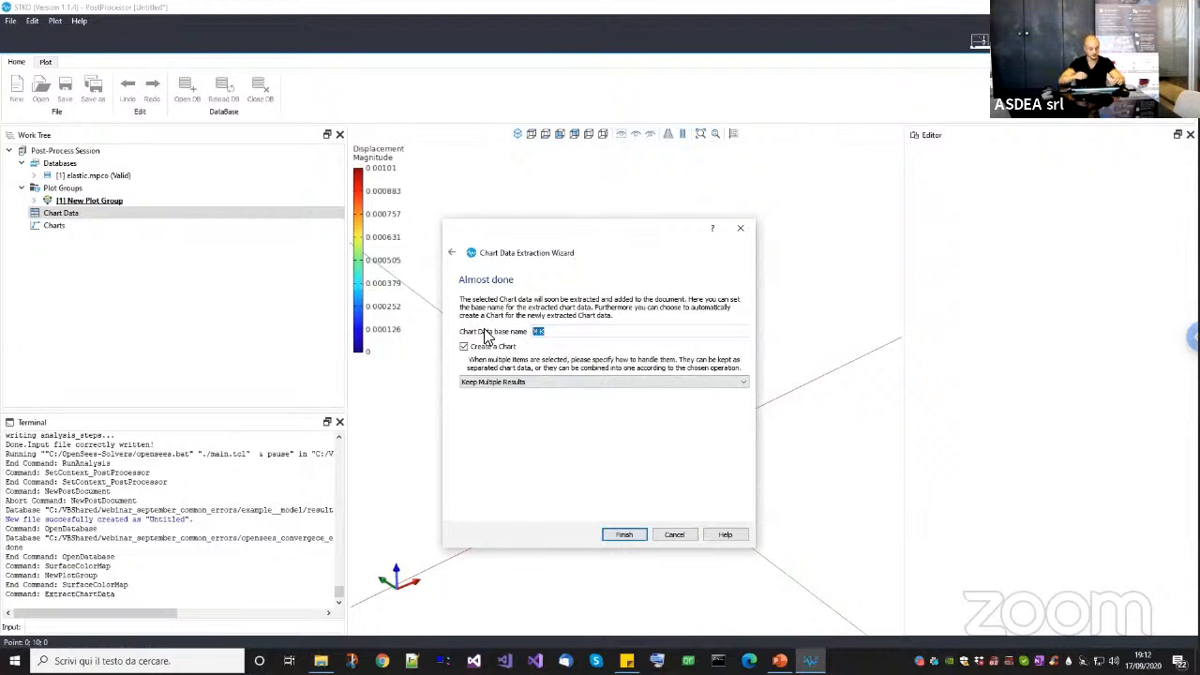
pyautogui.write('Ux elastic')
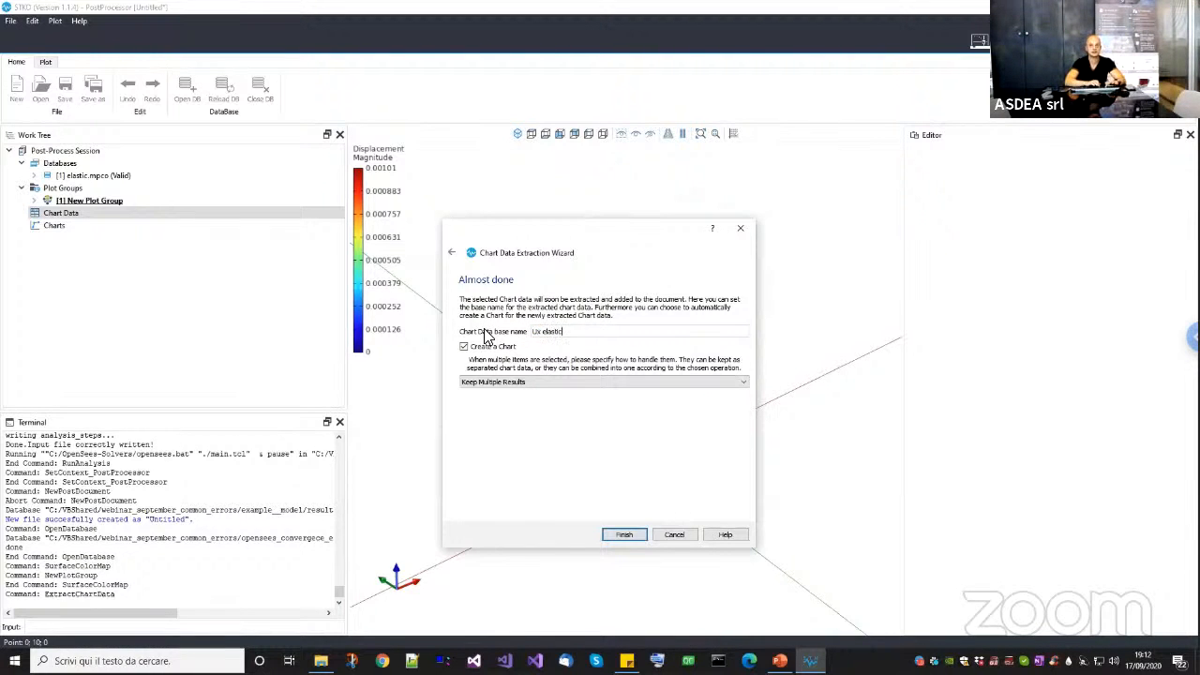
pyautogui.click(622, 535)
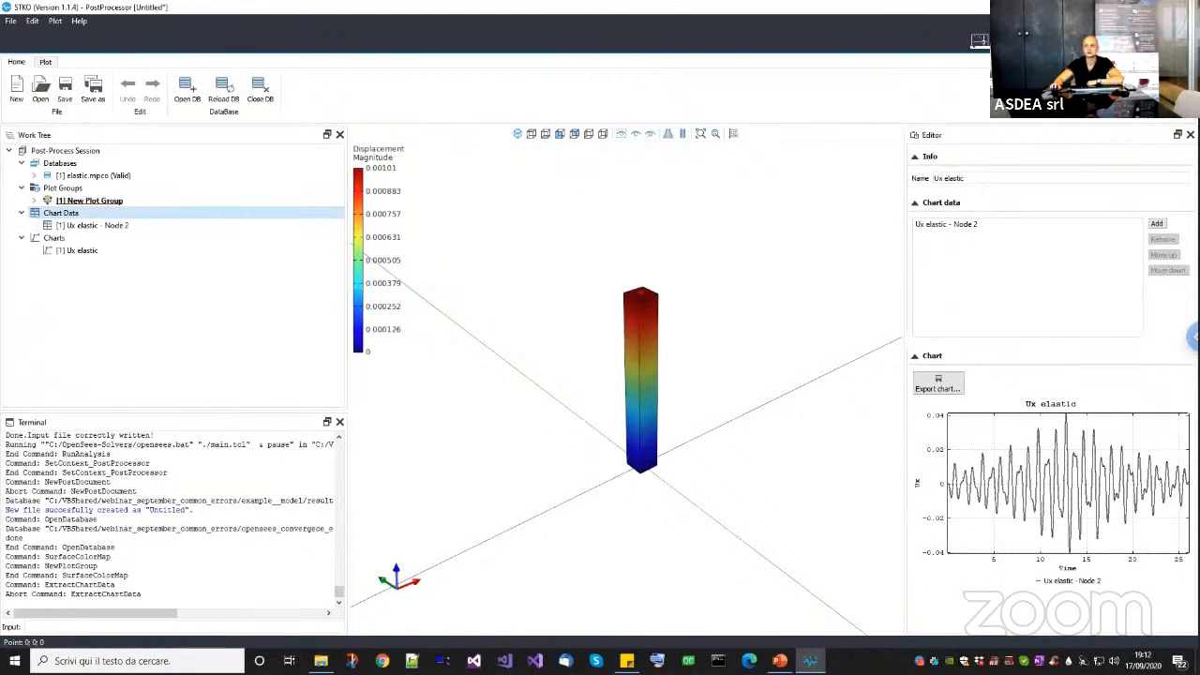
# Inspect the extracted Ux elastic data table and its chart.
pyautogui.click(108, 226)
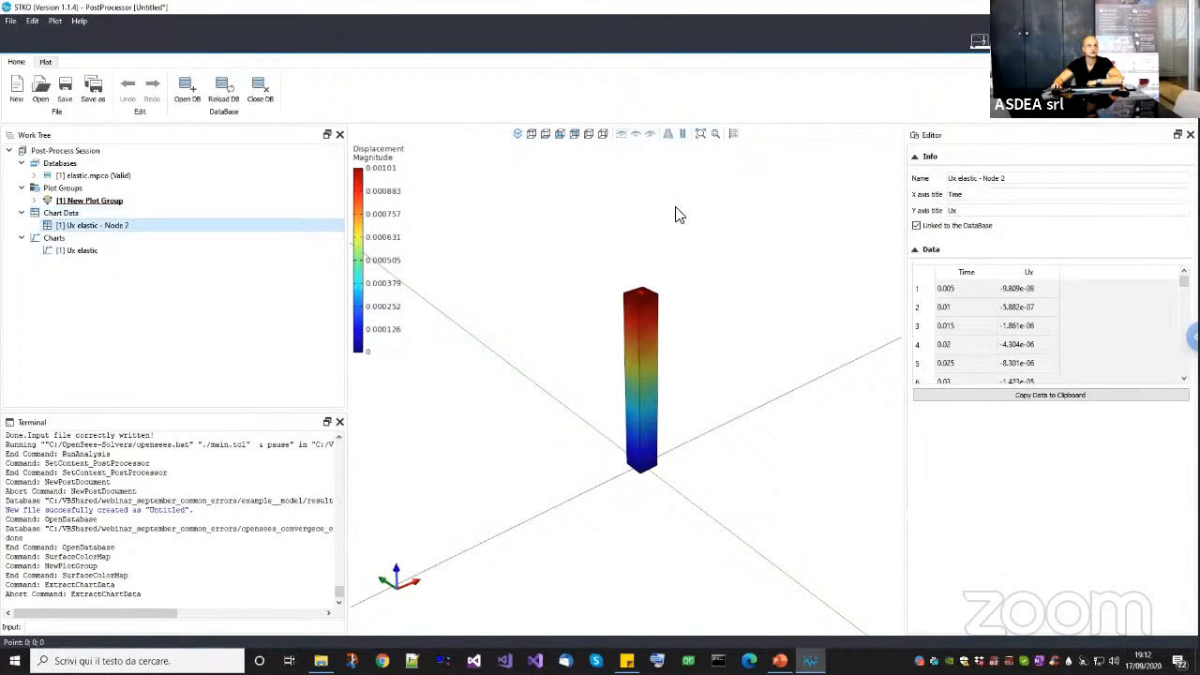
pyautogui.click(105, 250)
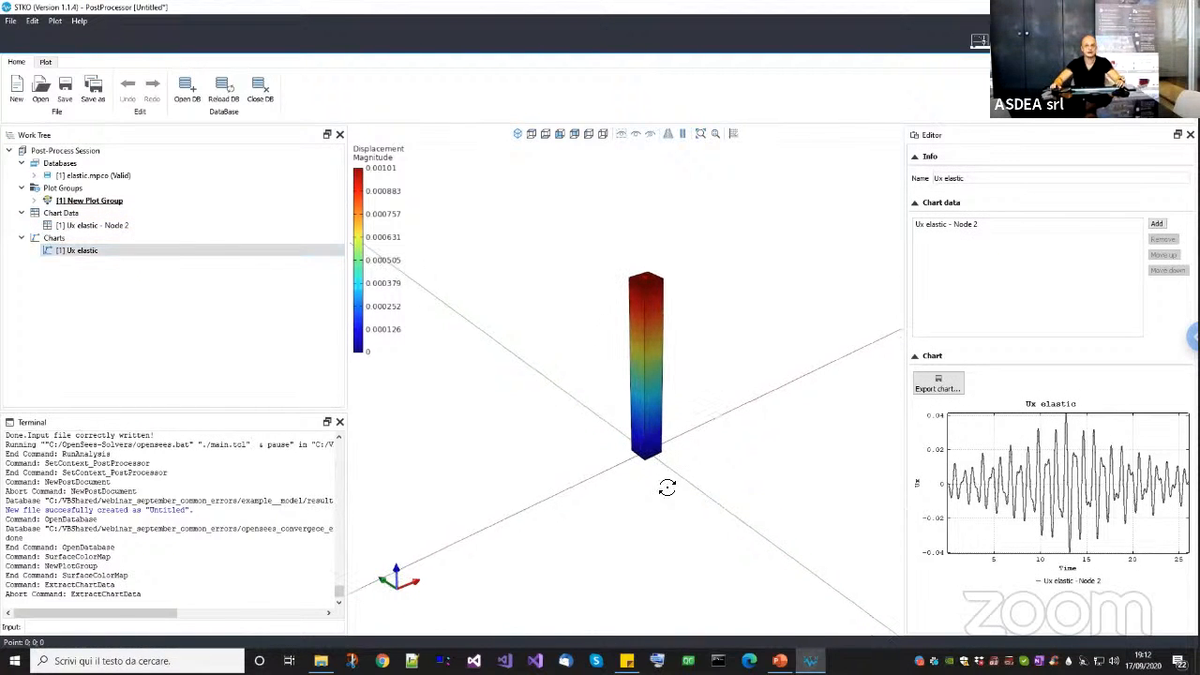
# Extract the column's base-node reaction force RFx against pseudo time as chart data named "Fx elastic", including a chart.
pyautogui.moveTo(666, 488); pyautogui.dragTo(572, 456)
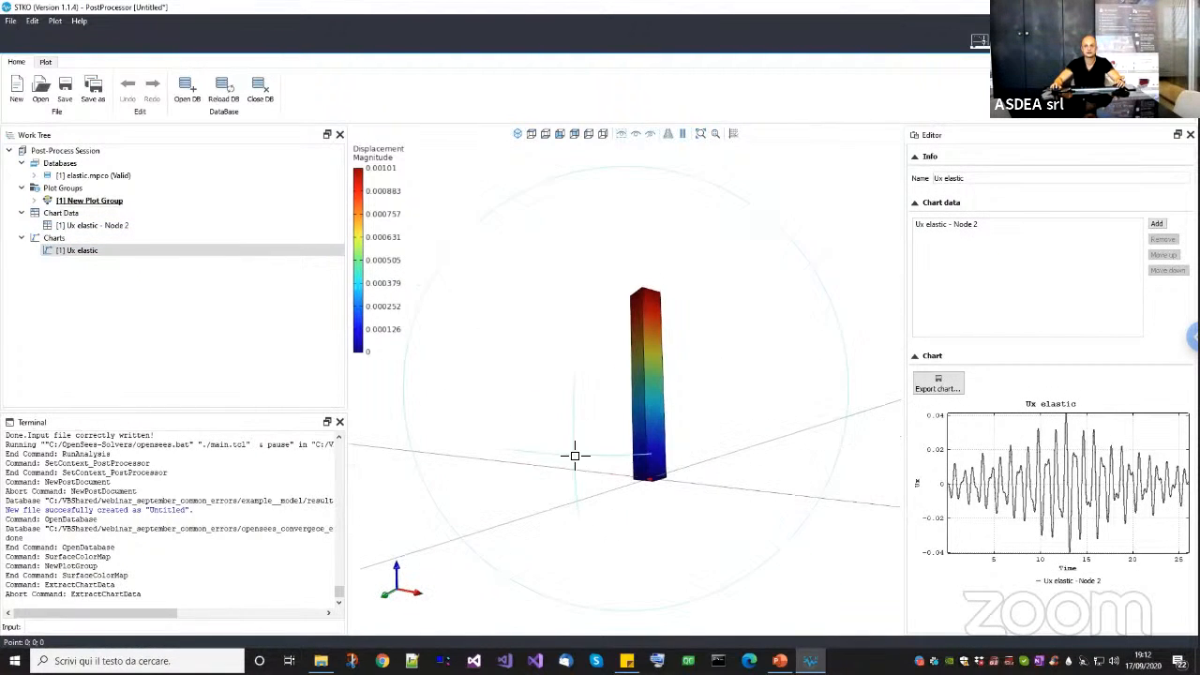
pyautogui.rightClick(83, 216)
pyautogui.click(105, 224)
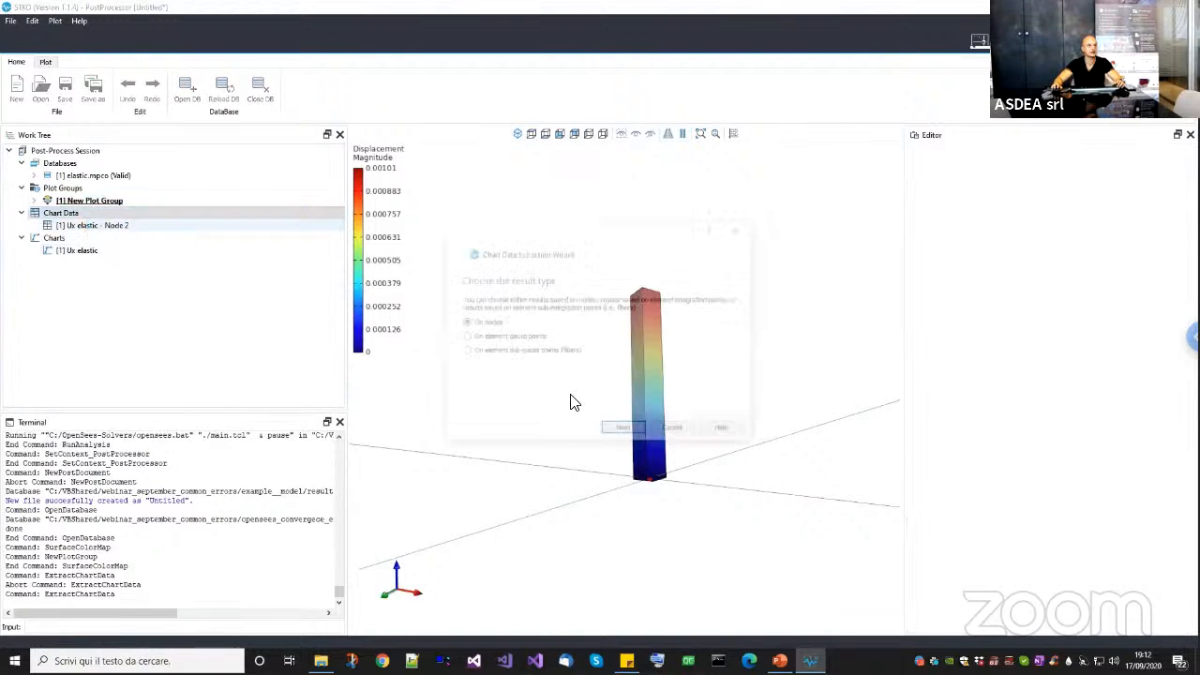
pyautogui.click(611, 431)
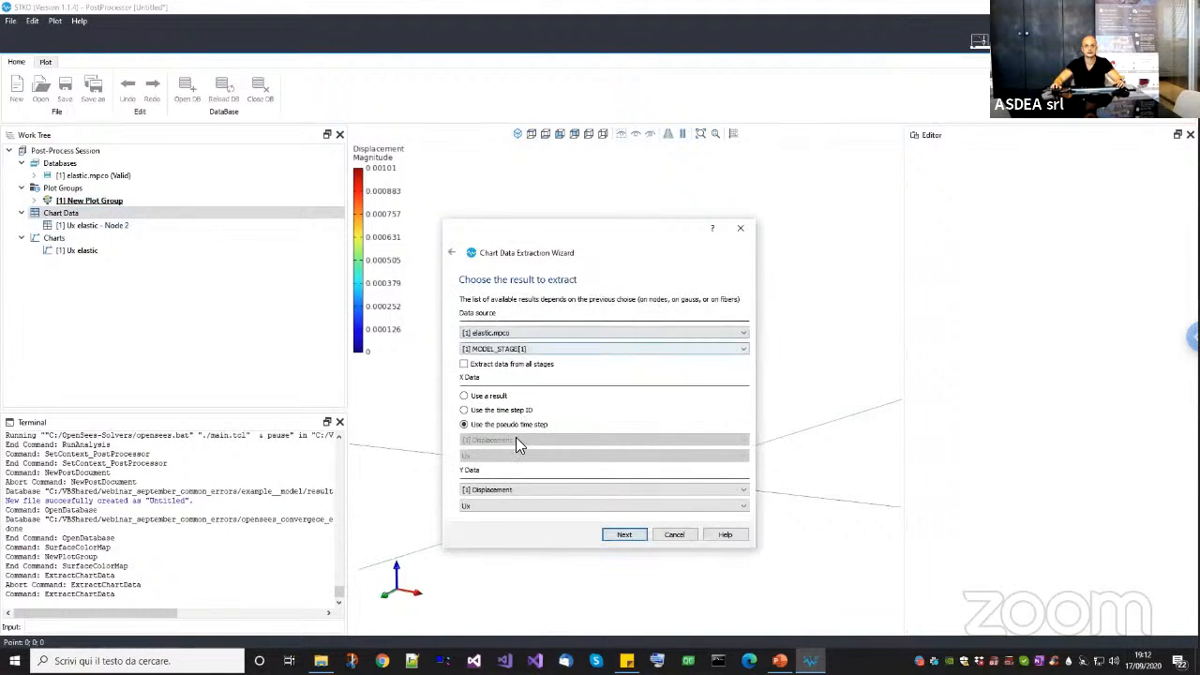
pyautogui.click(504, 485)
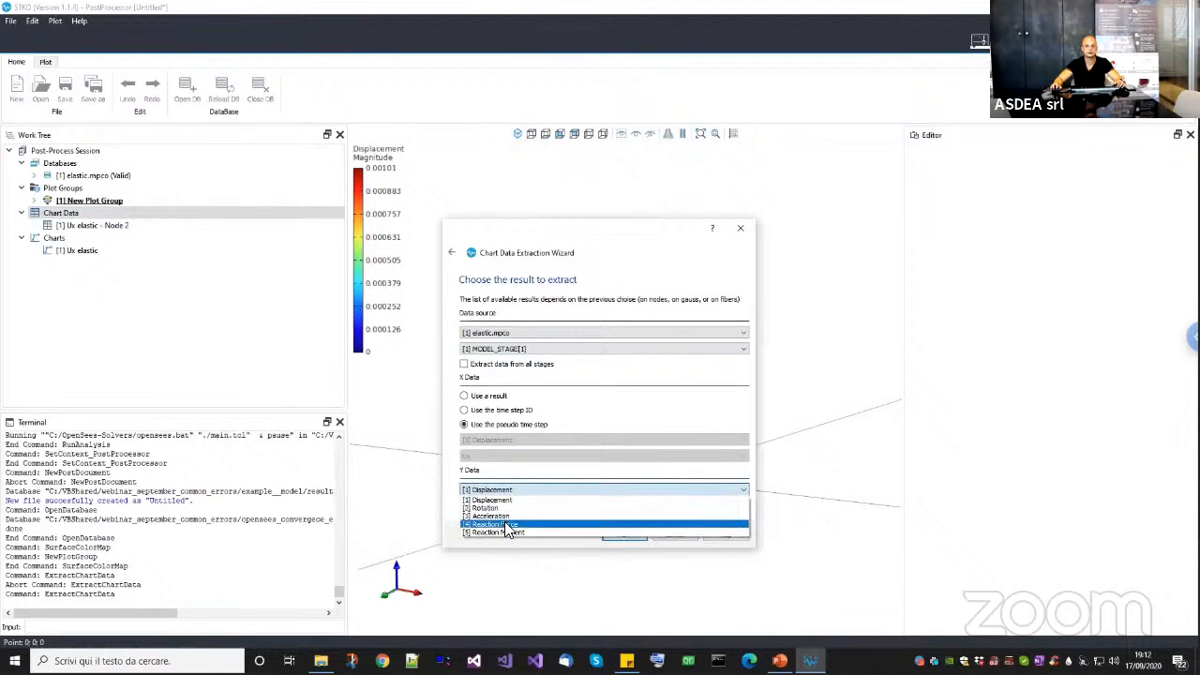
pyautogui.click(495, 516)
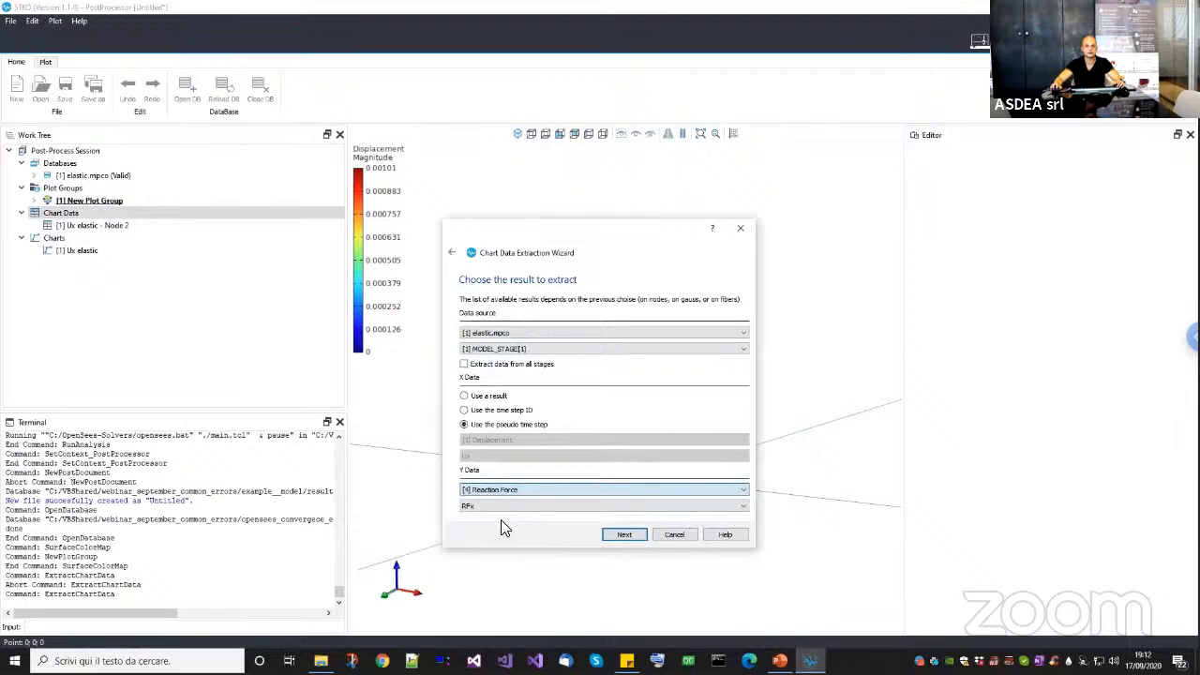
pyautogui.click(617, 536)
pyautogui.click(618, 536)
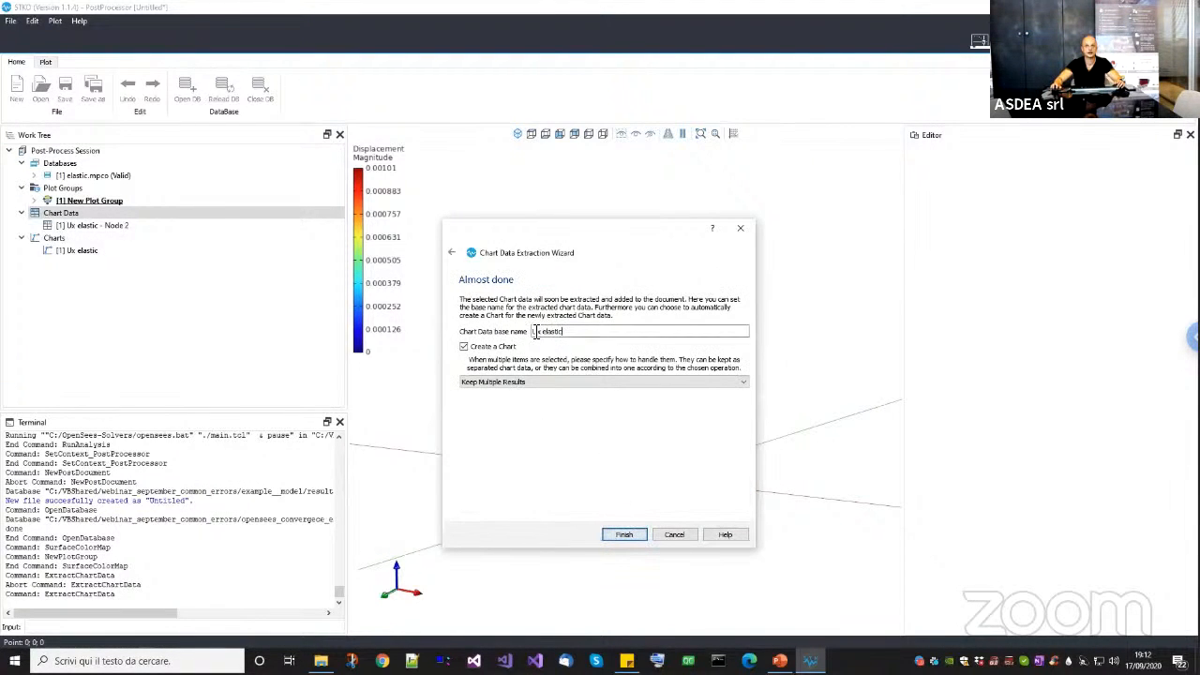
pyautogui.moveTo(537, 332); pyautogui.dragTo(522, 328)
pyautogui.write('F')
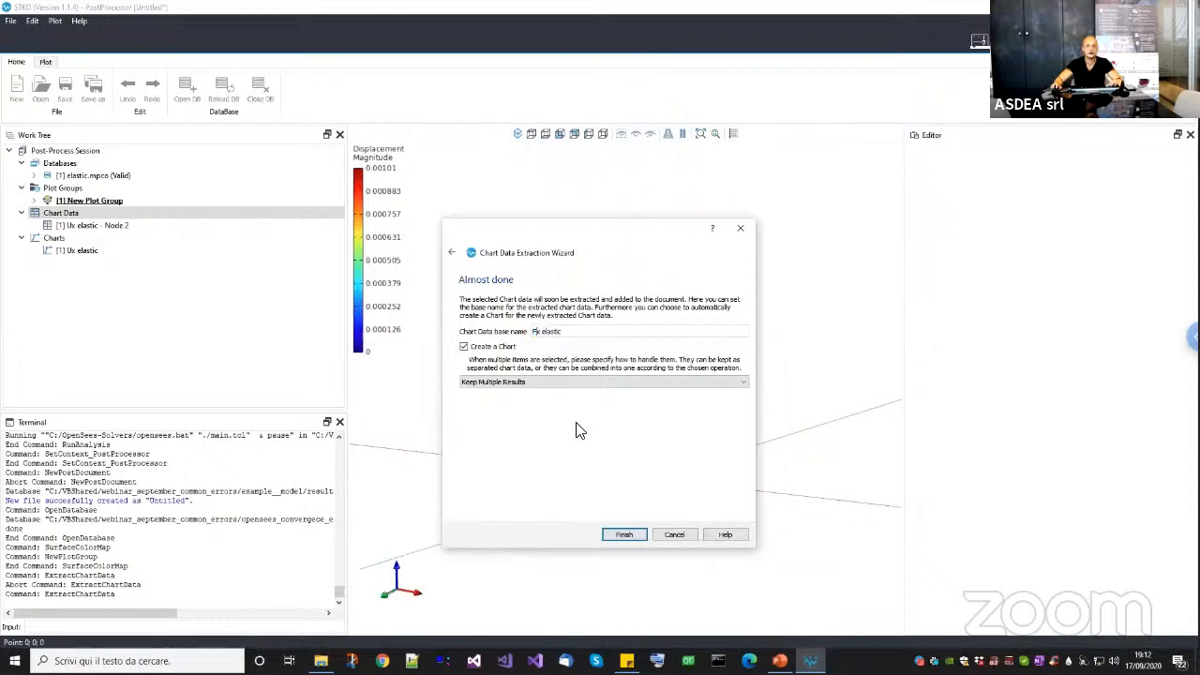
pyautogui.click(626, 535)
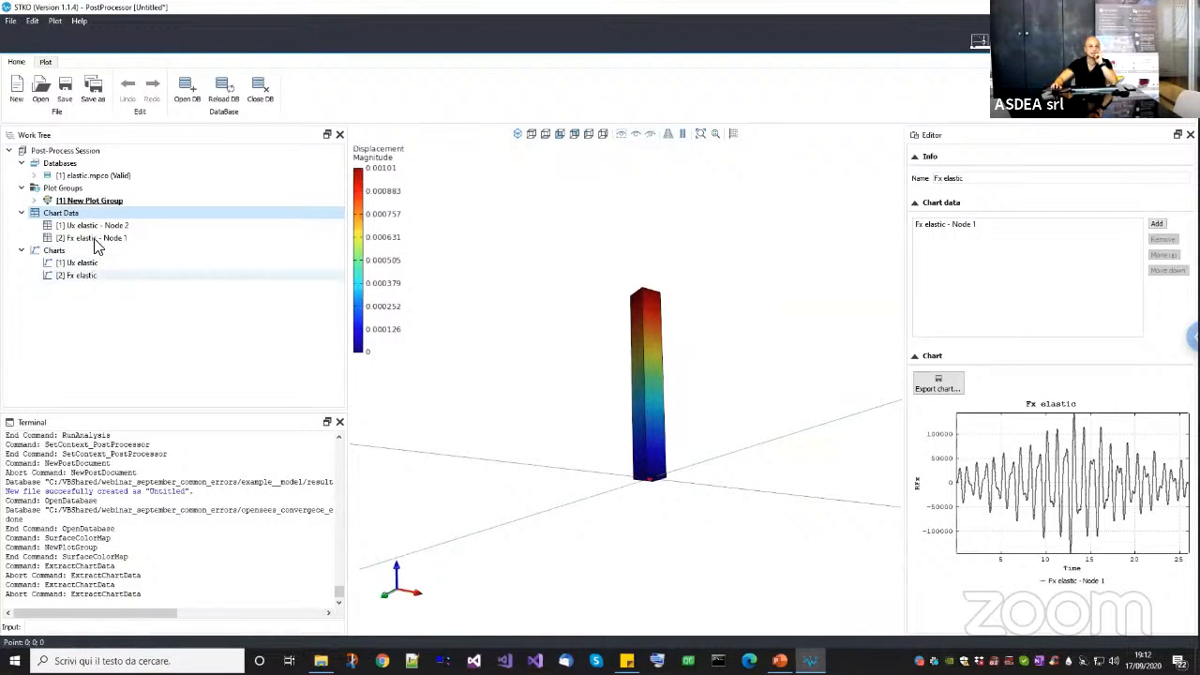
# Extract the column's base-node reaction moment RMy against pseudo time as chart data named "My elastic", including a chart.
pyautogui.rightClick(87, 212)
pyautogui.click(131, 220)
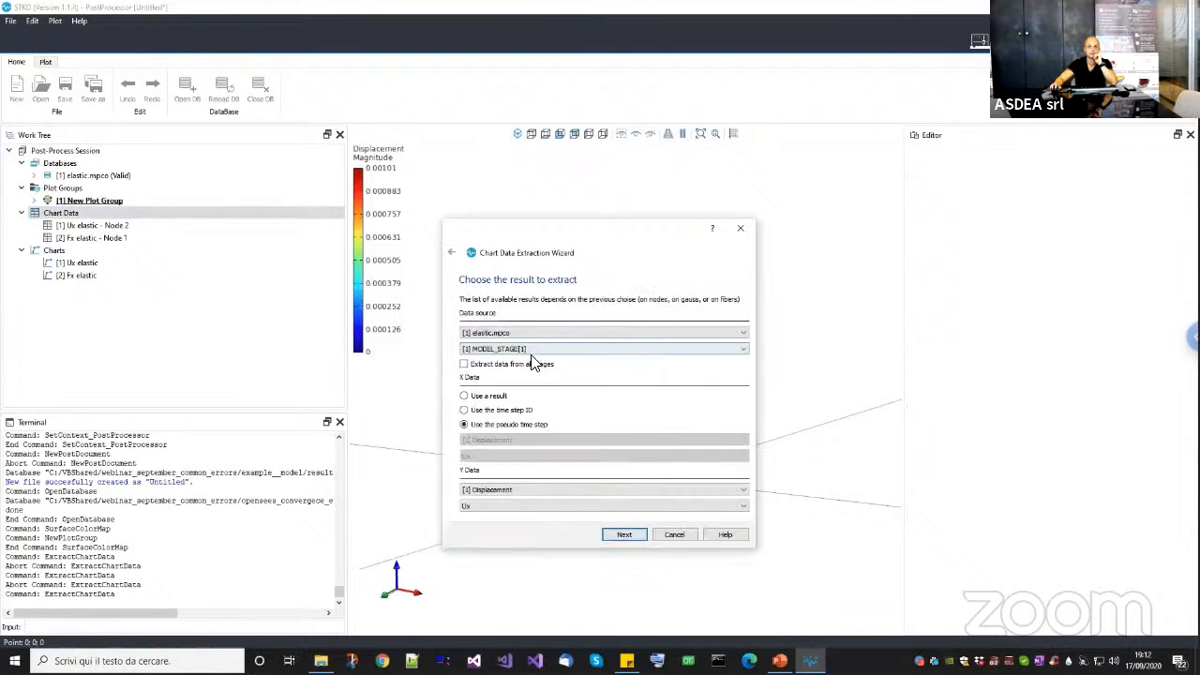
pyautogui.click(511, 489)
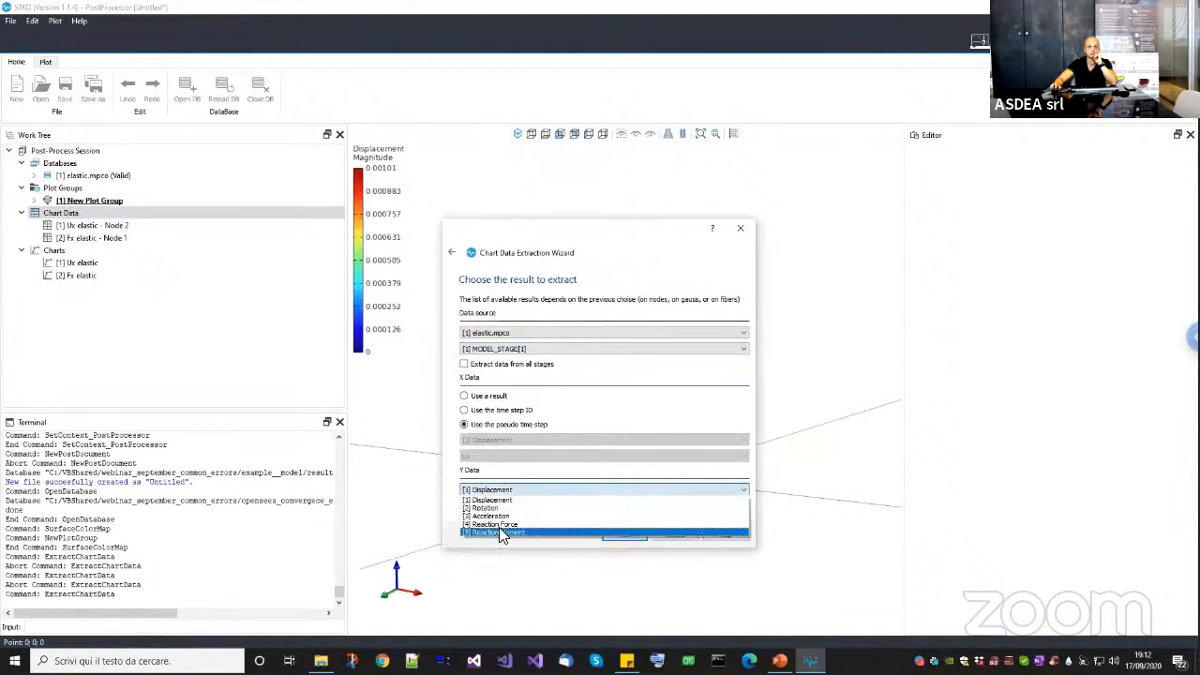
pyautogui.click(499, 531)
pyautogui.click(495, 508)
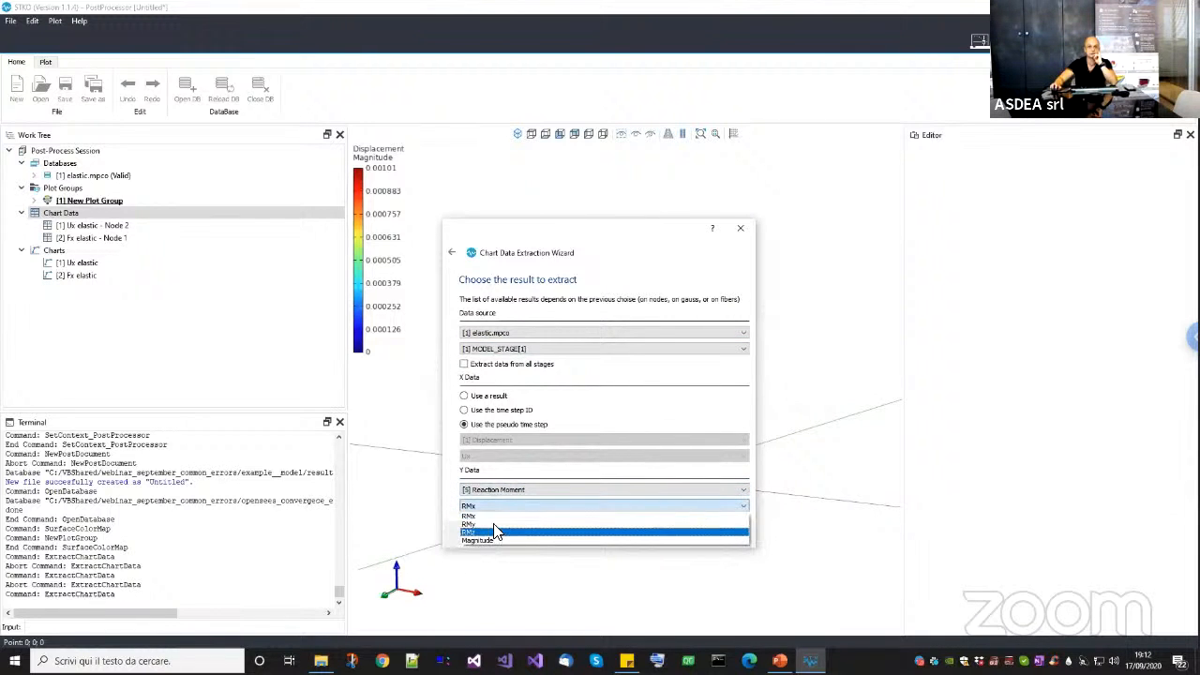
pyautogui.click(493, 525)
pyautogui.moveTo(553, 230); pyautogui.dragTo(315, 249)
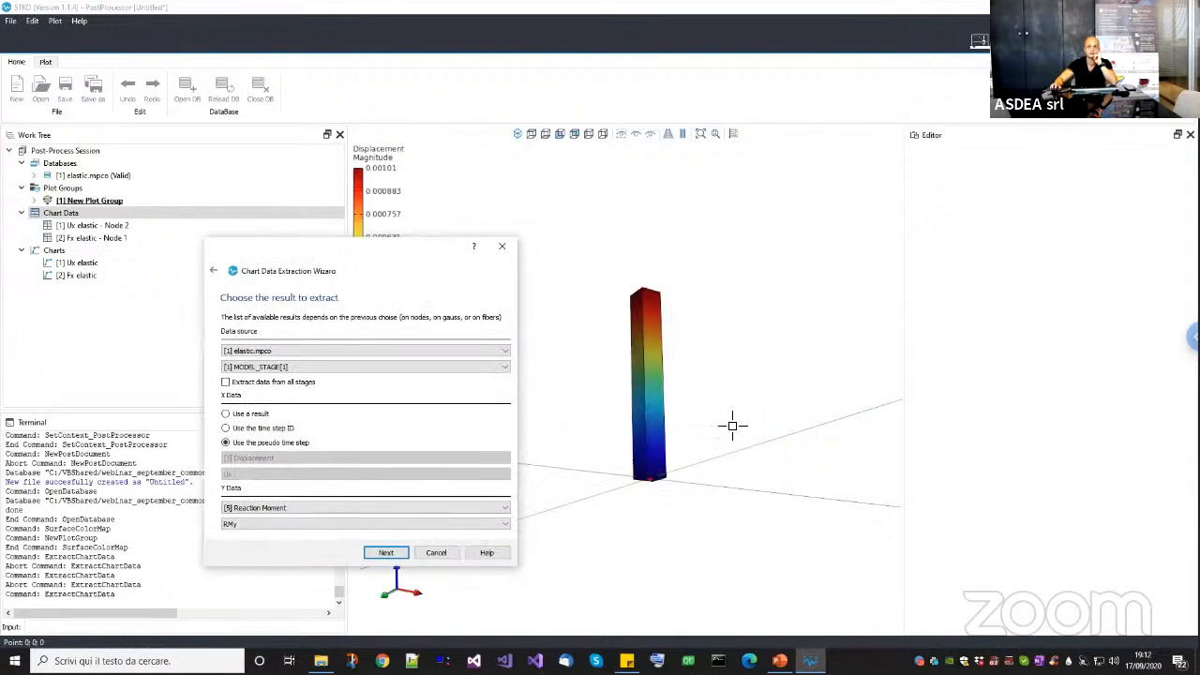
pyautogui.moveTo(714, 532); pyautogui.dragTo(597, 430, button='middle')
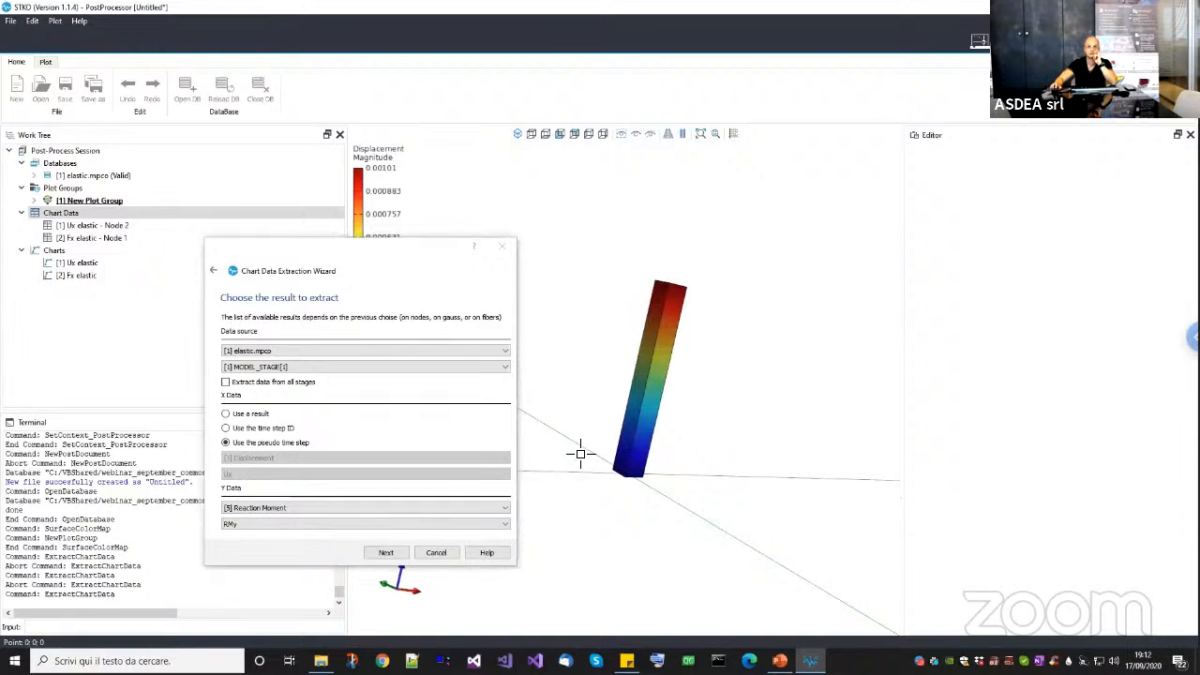
pyautogui.click(387, 553)
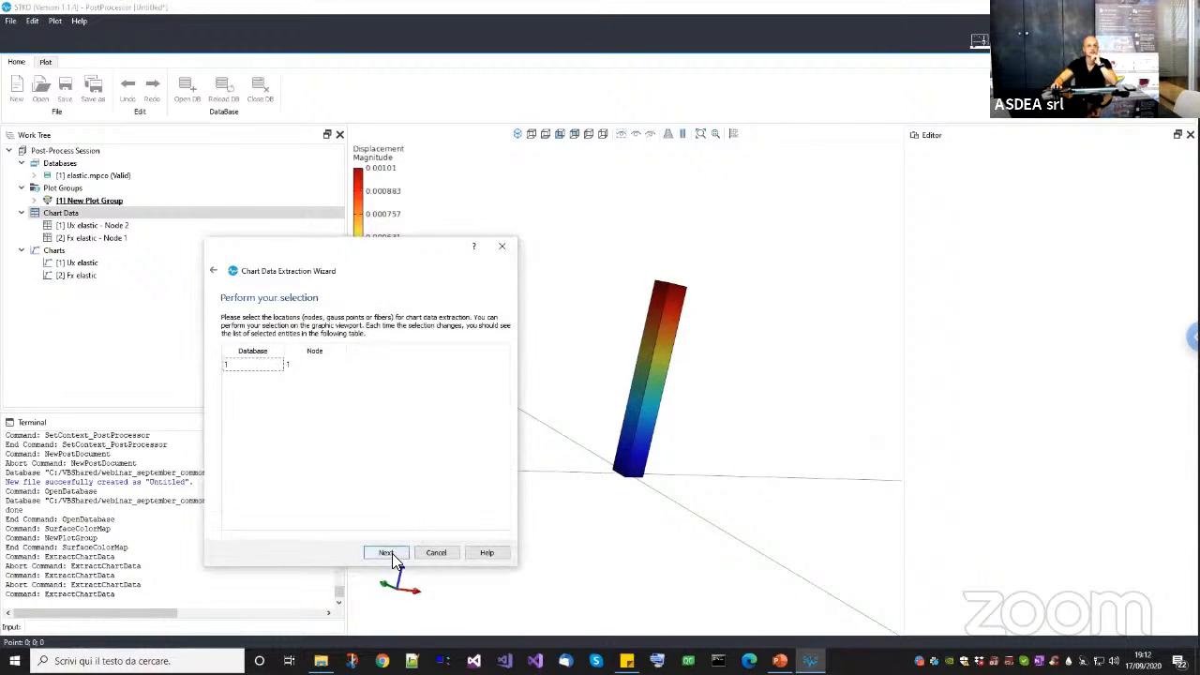
pyautogui.click(386, 553)
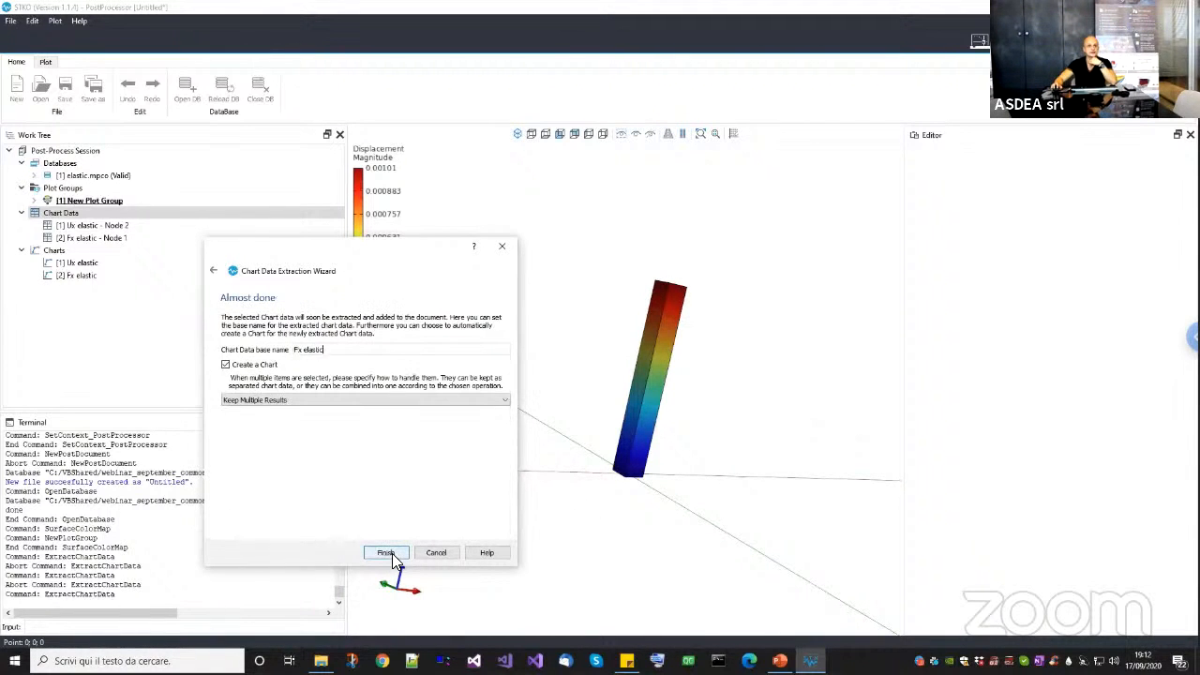
pyautogui.doubleClick(297, 350)
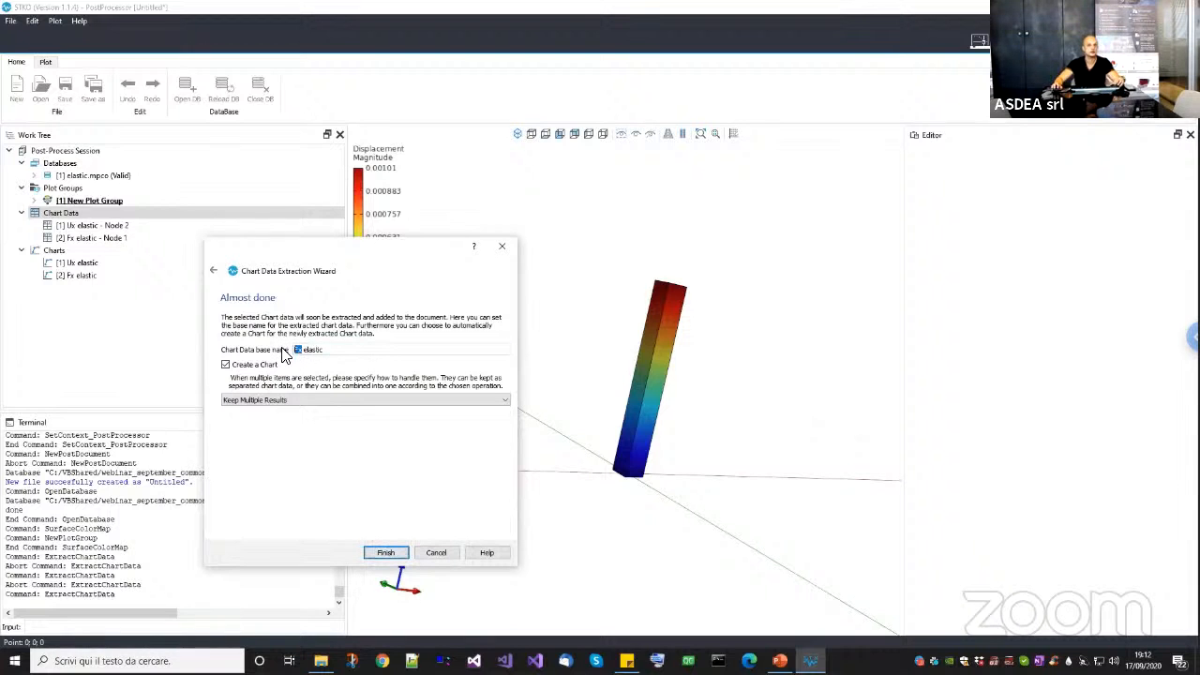
pyautogui.write('My')
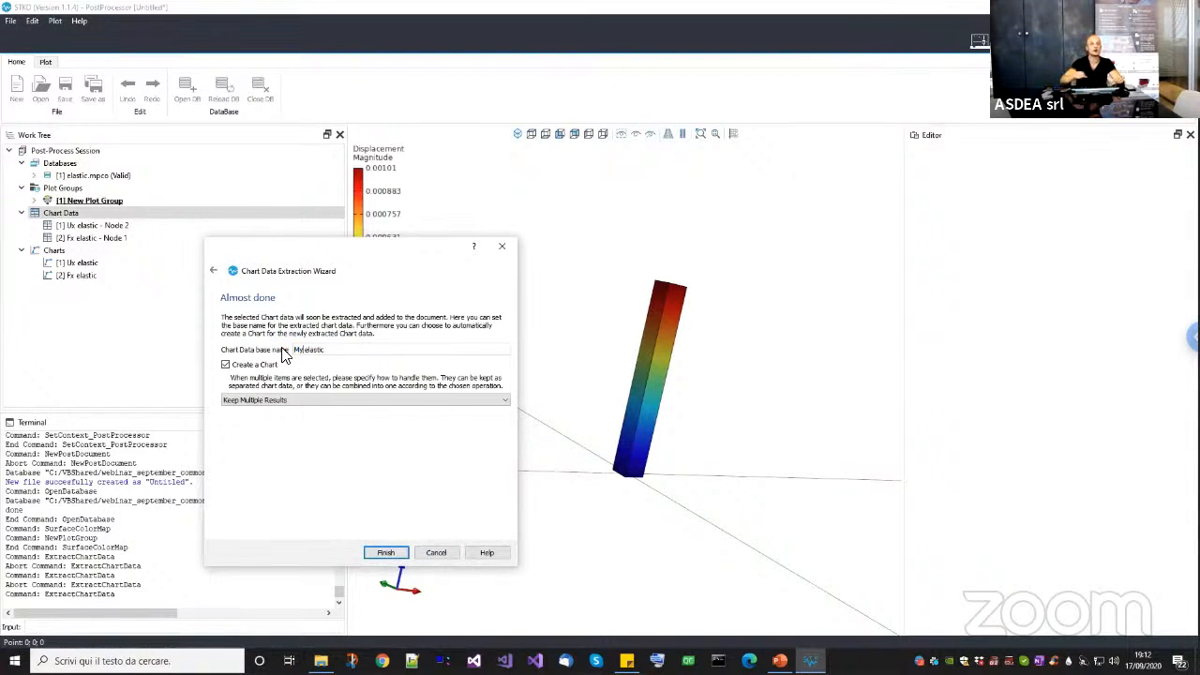
pyautogui.click(386, 553)
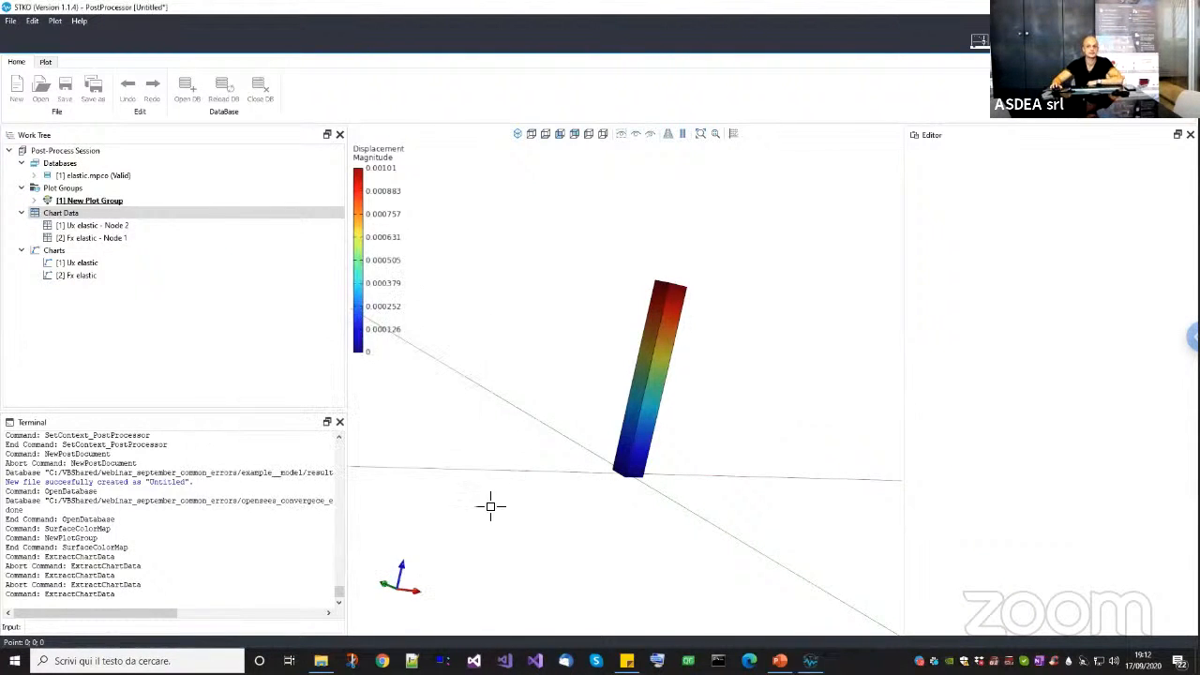
pyautogui.moveTo(549, 393); pyautogui.dragTo(600, 367)
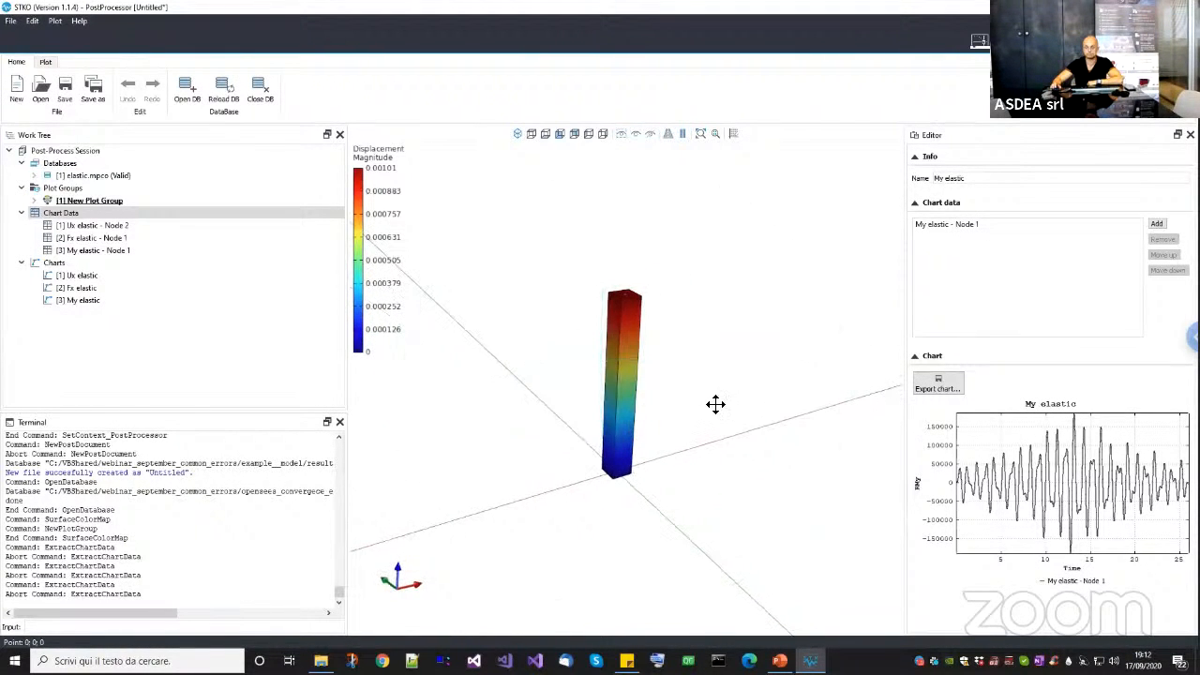
pyautogui.moveTo(716, 404); pyautogui.dragTo(525, 209)
pyautogui.moveTo(597, 534); pyautogui.dragTo(600, 434)
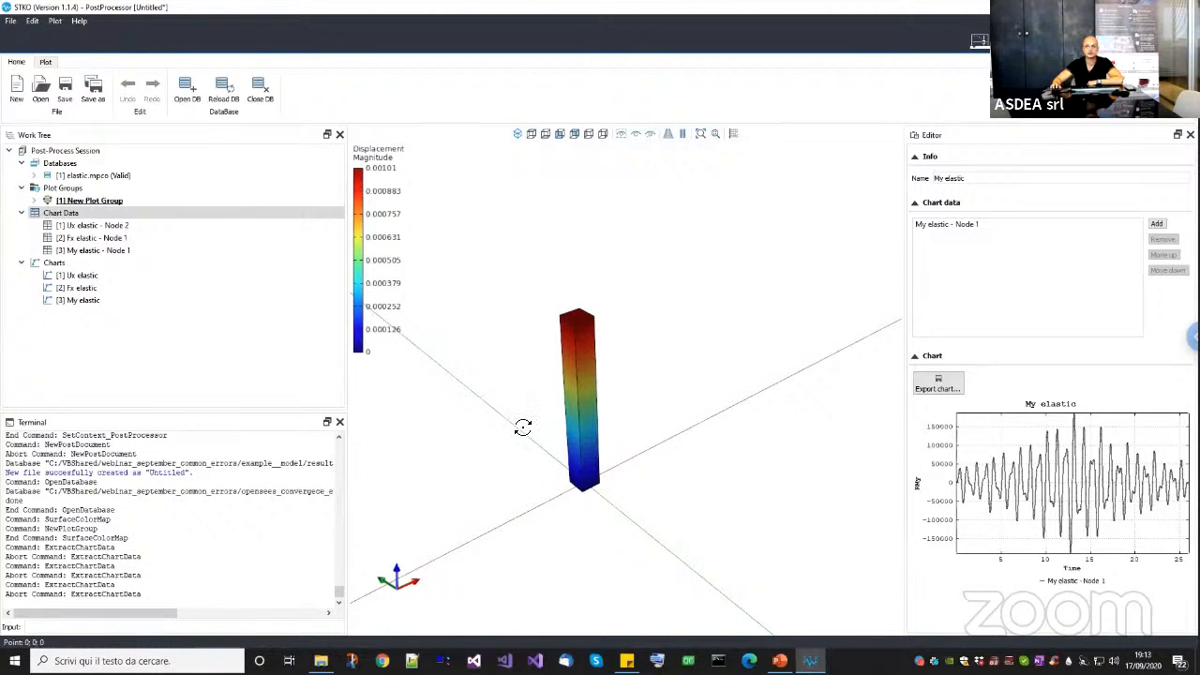
pyautogui.moveTo(525, 423)
pyautogui.mouseDown()
pyautogui.moveTo(547, 388)
pyautogui.moveTo(731, 404)
pyautogui.moveTo(519, 401)
pyautogui.mouseUp()
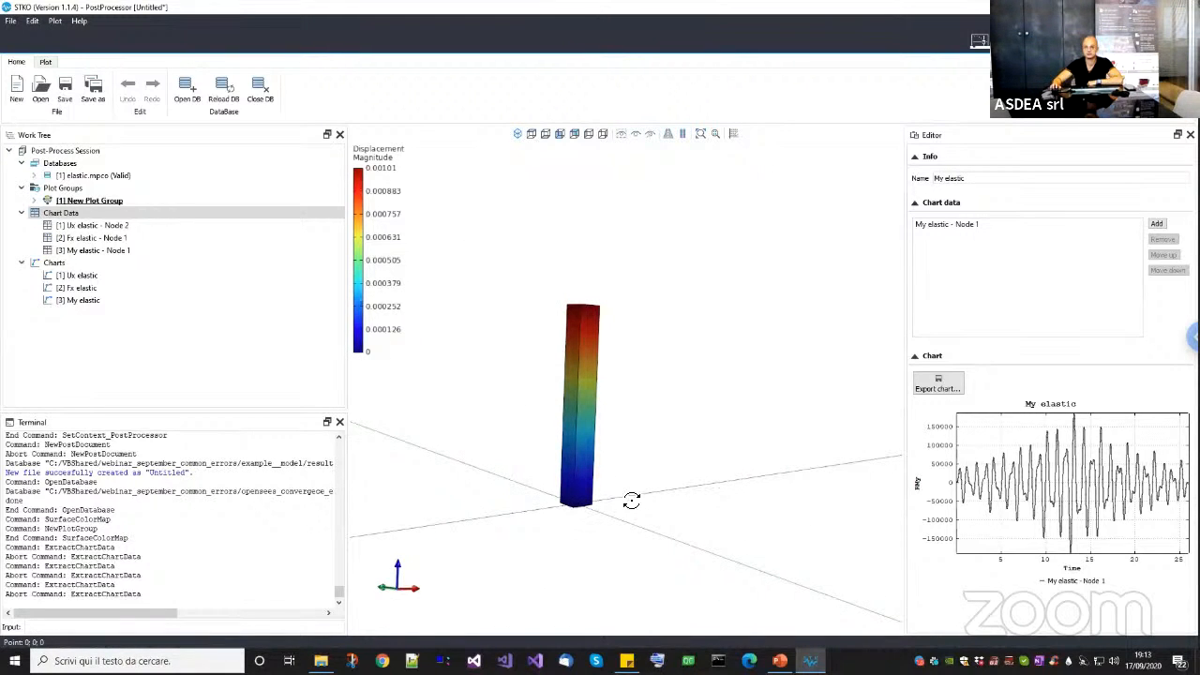
pyautogui.moveTo(507, 478); pyautogui.dragTo(504, 491, button='middle')
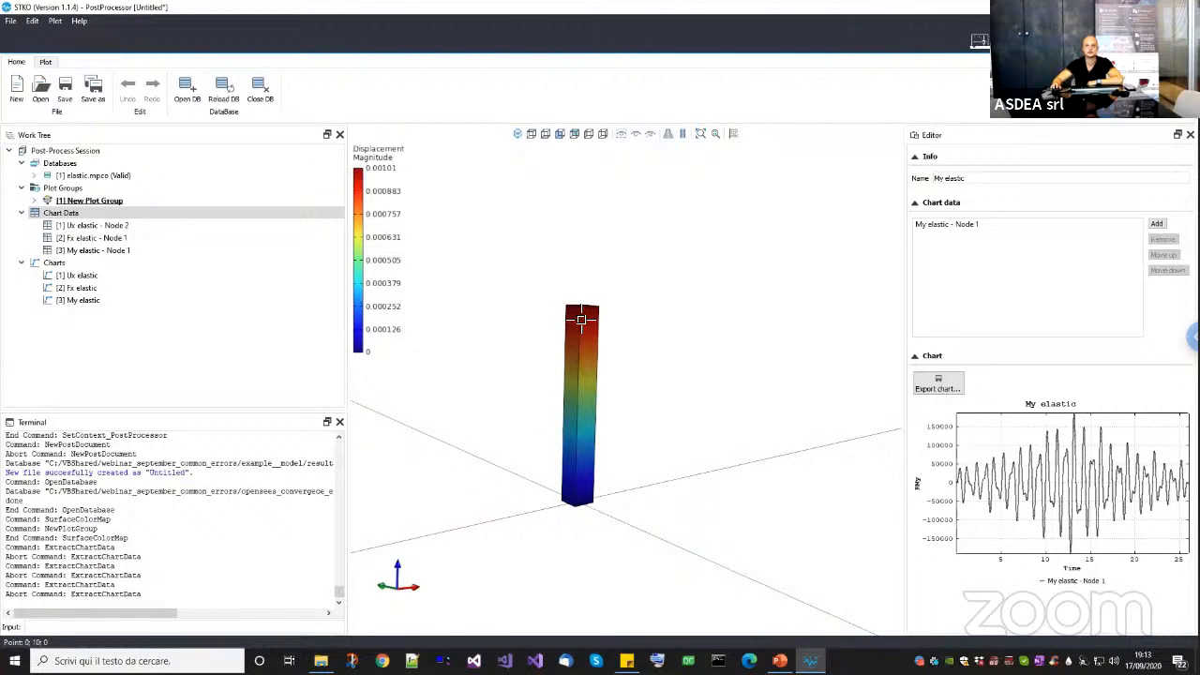
# Overlay the My elastic data on the Fx elastic chart for comparison and remove it from the chart again.
pyautogui.click(87, 289)
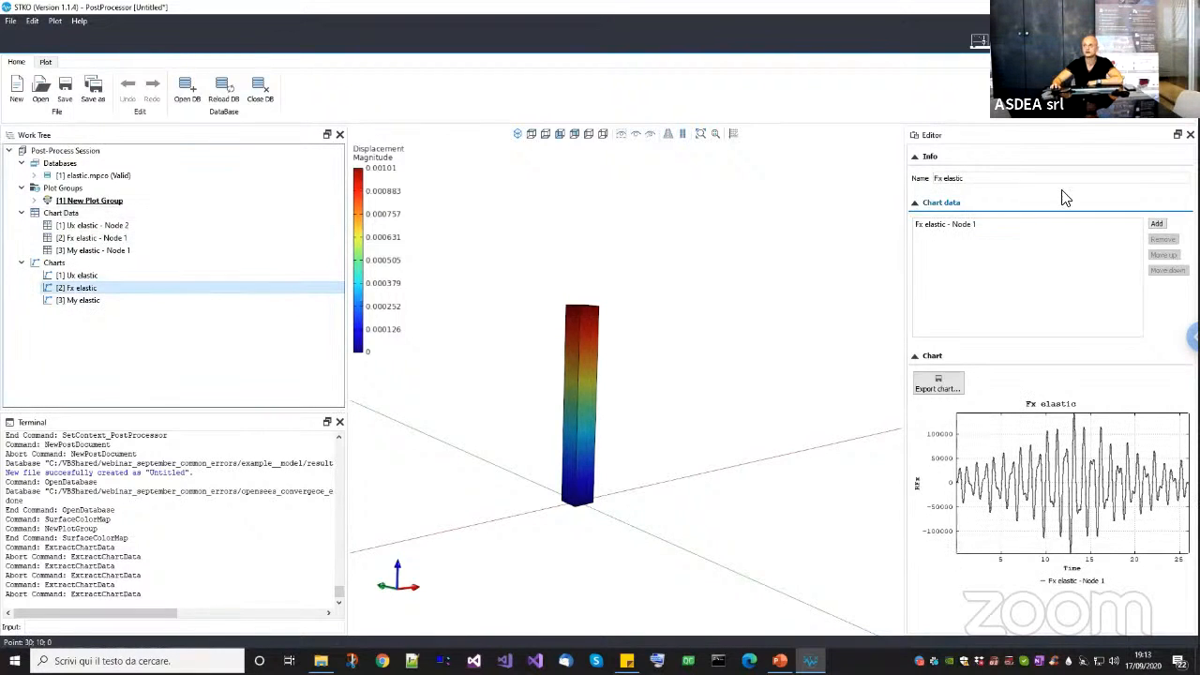
pyautogui.click(1158, 229)
pyautogui.click(568, 291)
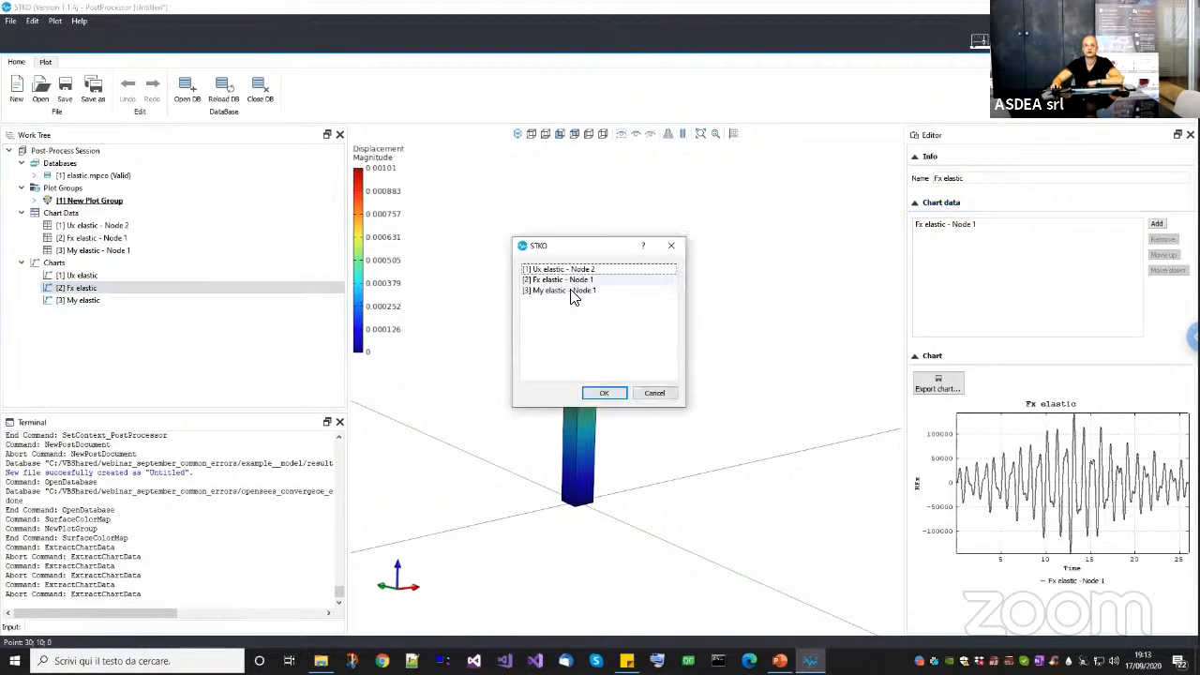
pyautogui.click(605, 393)
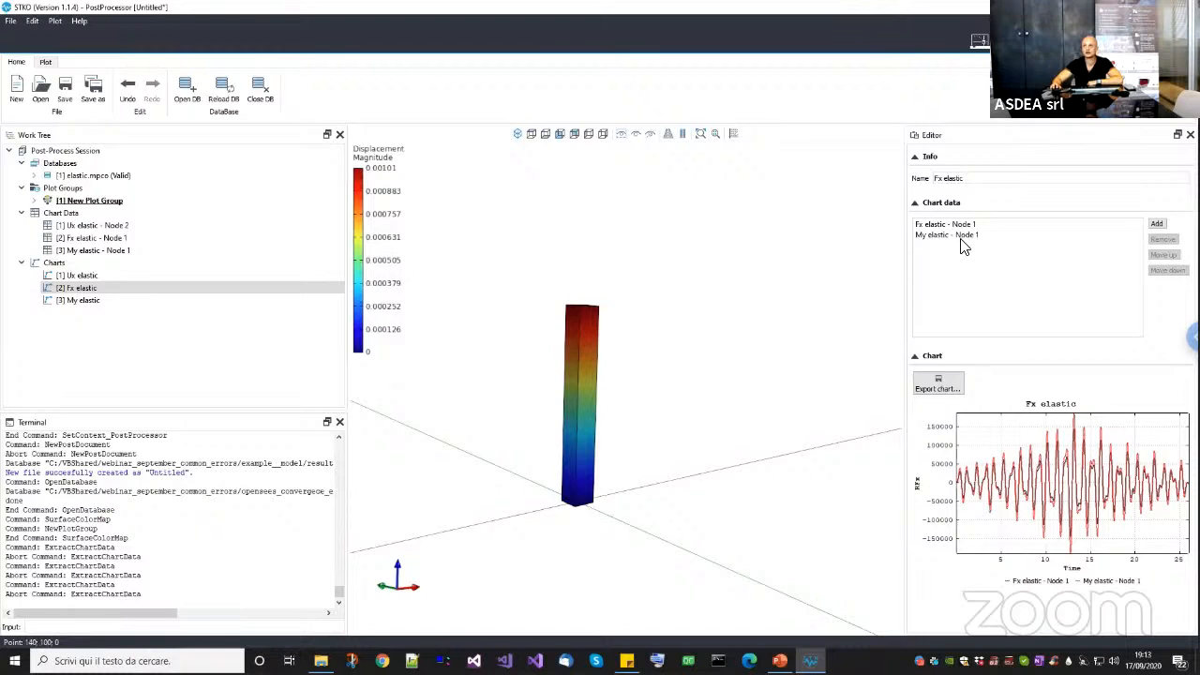
pyautogui.click(1112, 240)
pyautogui.click(1163, 239)
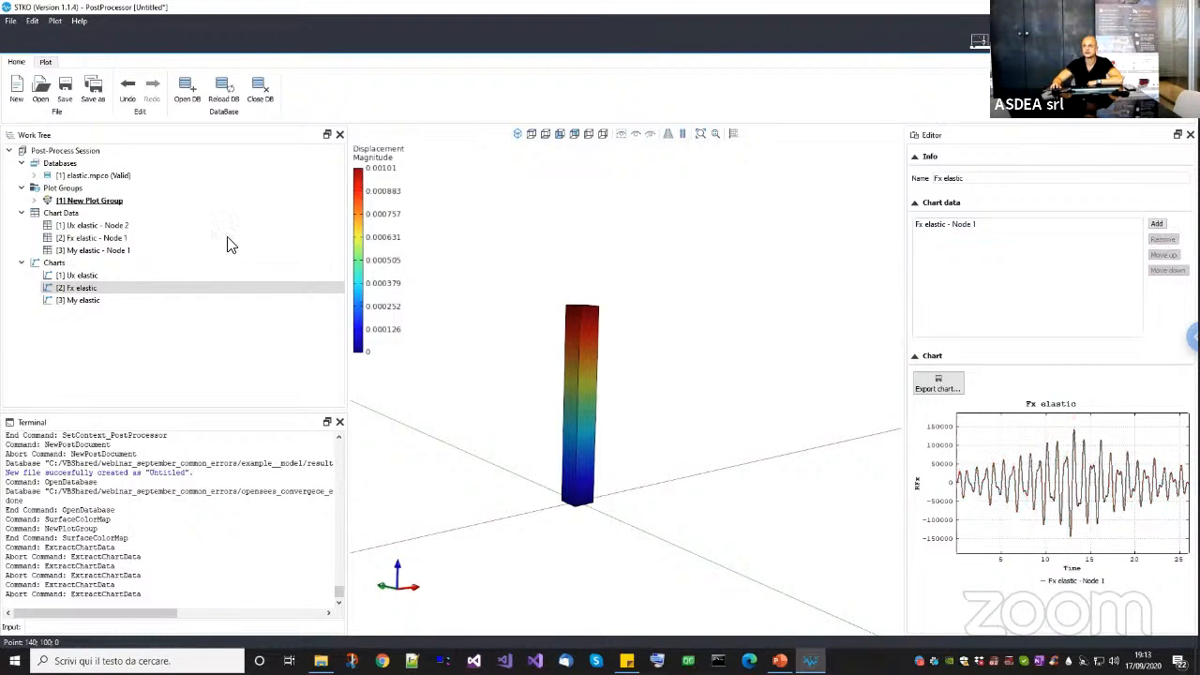
# Display the My elastic data table and enter its first RMy value, 0.4484, as the dividend in Windows Calculator.
pyautogui.click(132, 238)
pyautogui.click(132, 251)
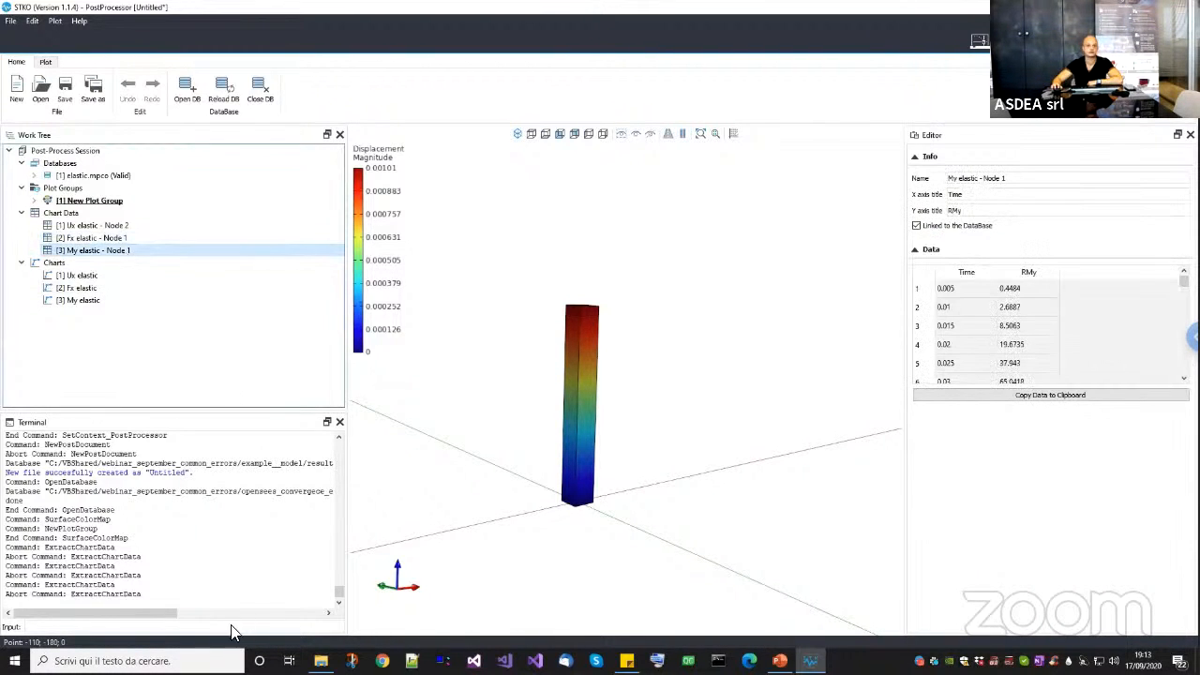
pyautogui.press('super')
pyautogui.write('calc')
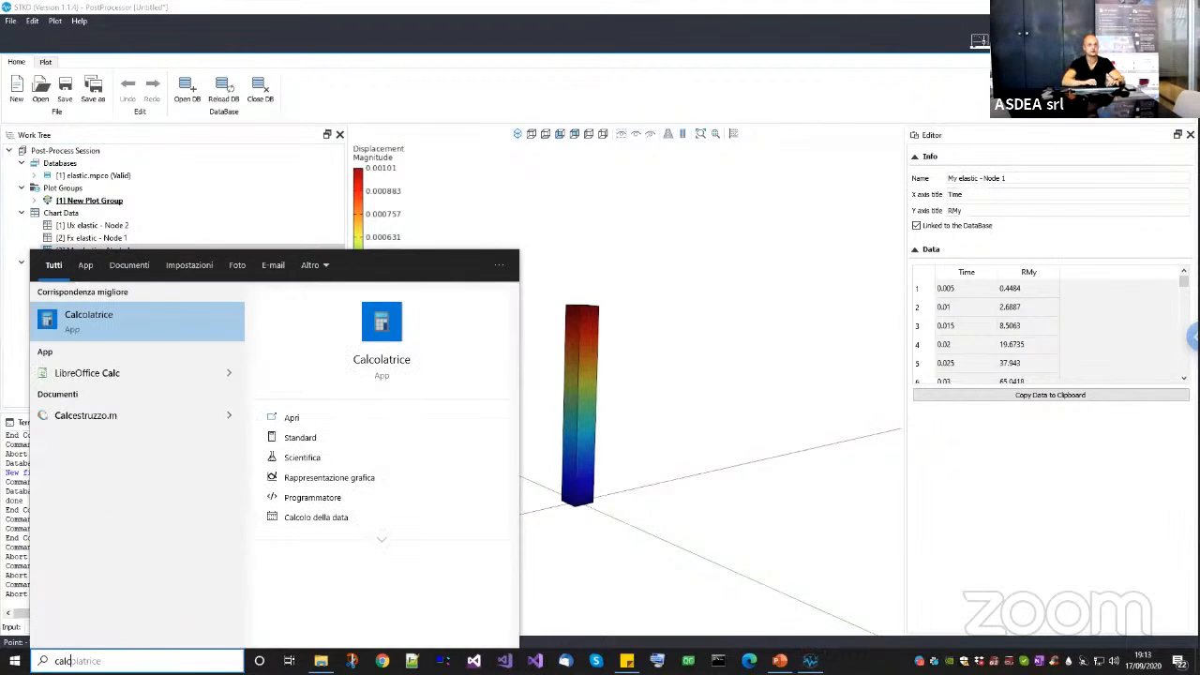
pyautogui.press('Return')
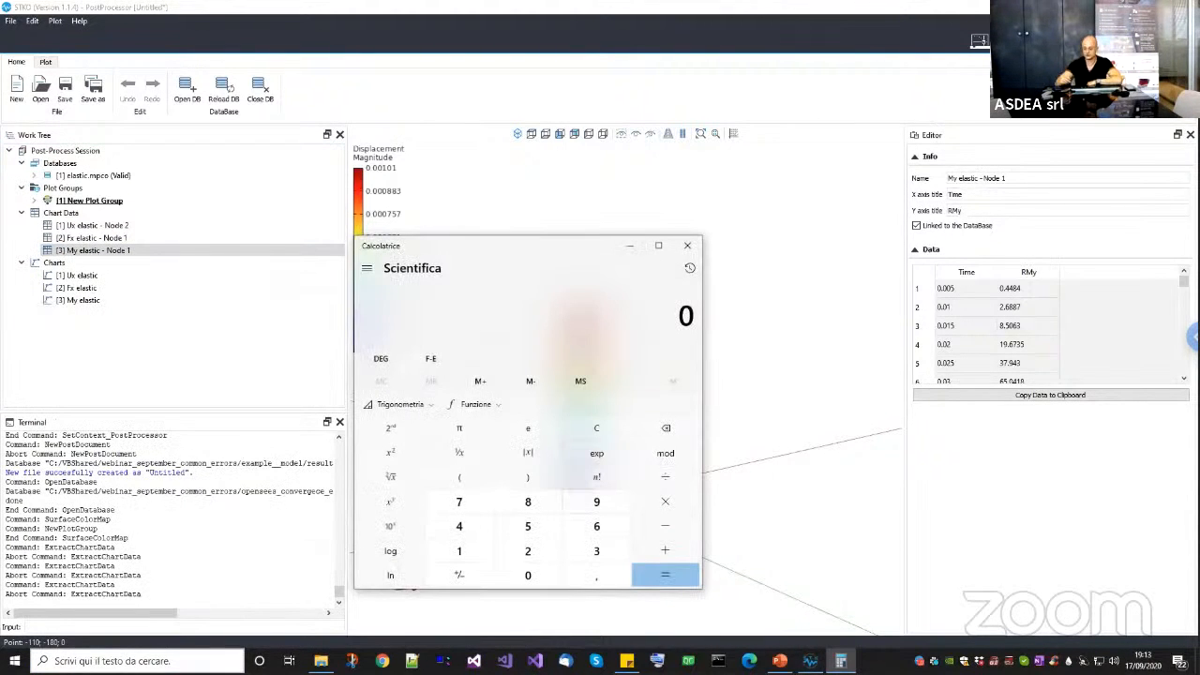
pyautogui.write(',4484')
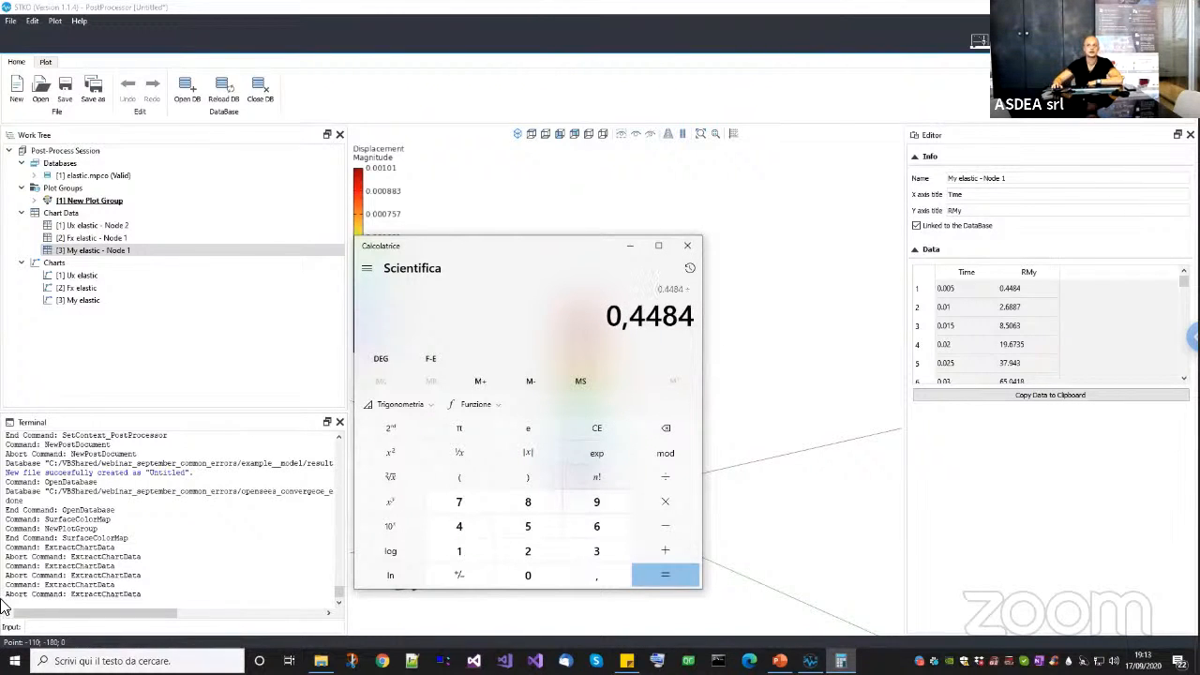
# Divide the moment value by the first RFx value of the Fx elastic data, 0.3449, and close the calculator.
pyautogui.click(91, 238)
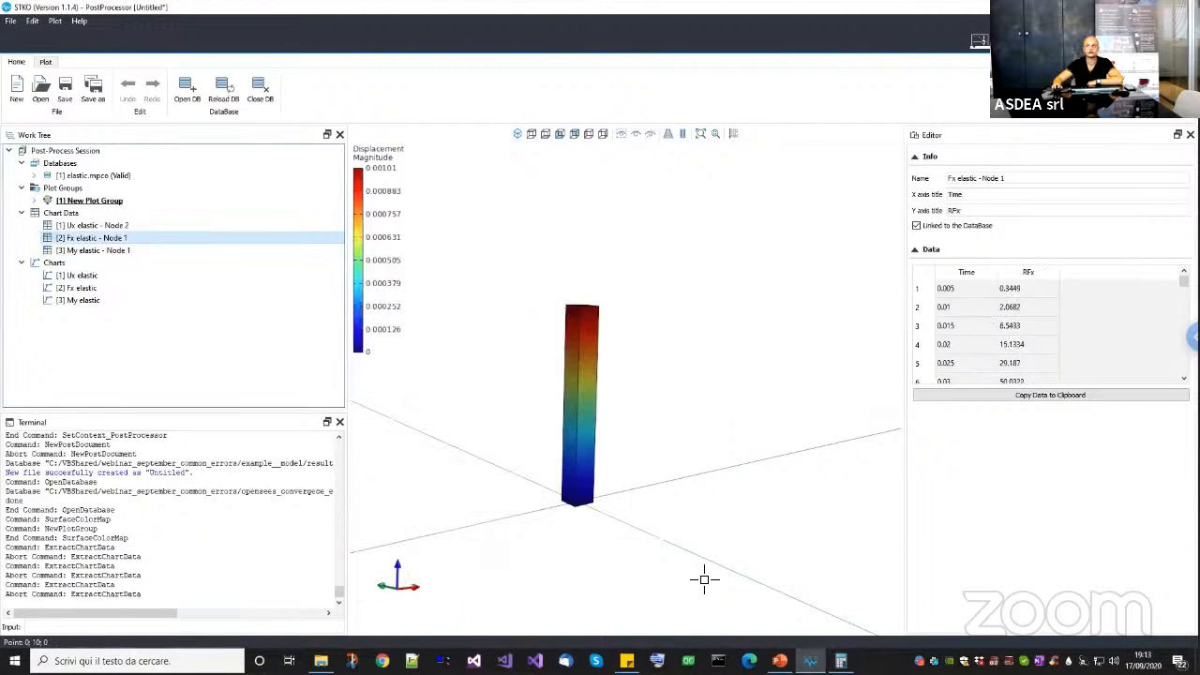
pyautogui.click(841, 661)
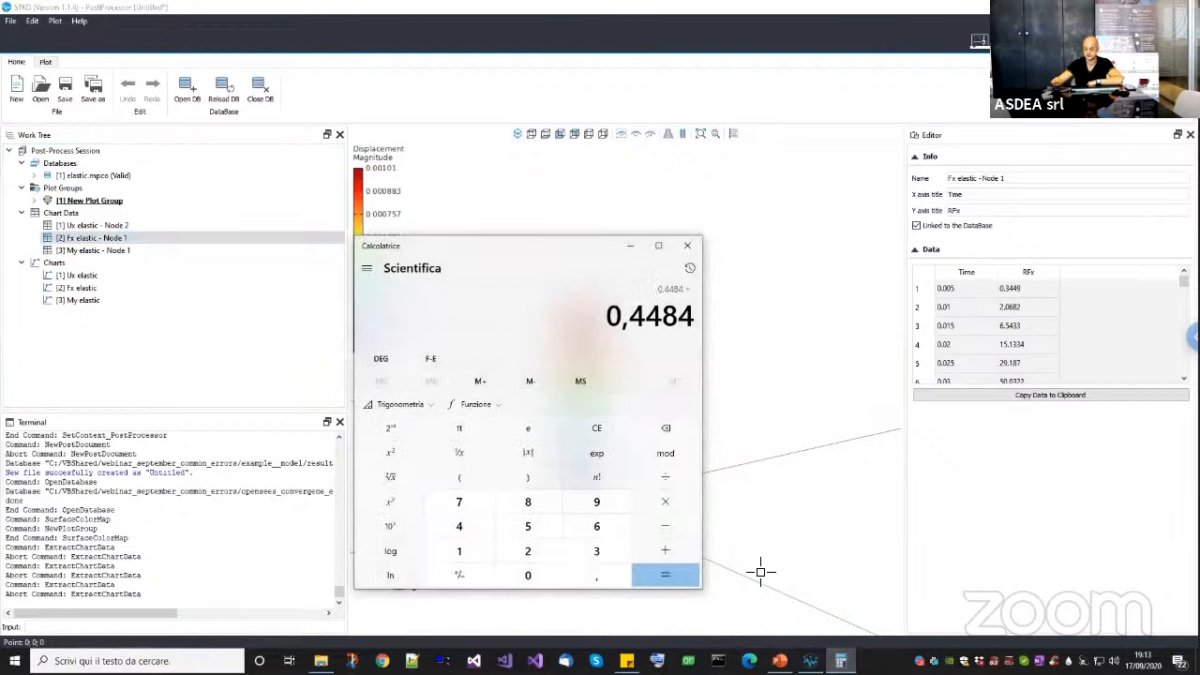
pyautogui.write('0,3449')
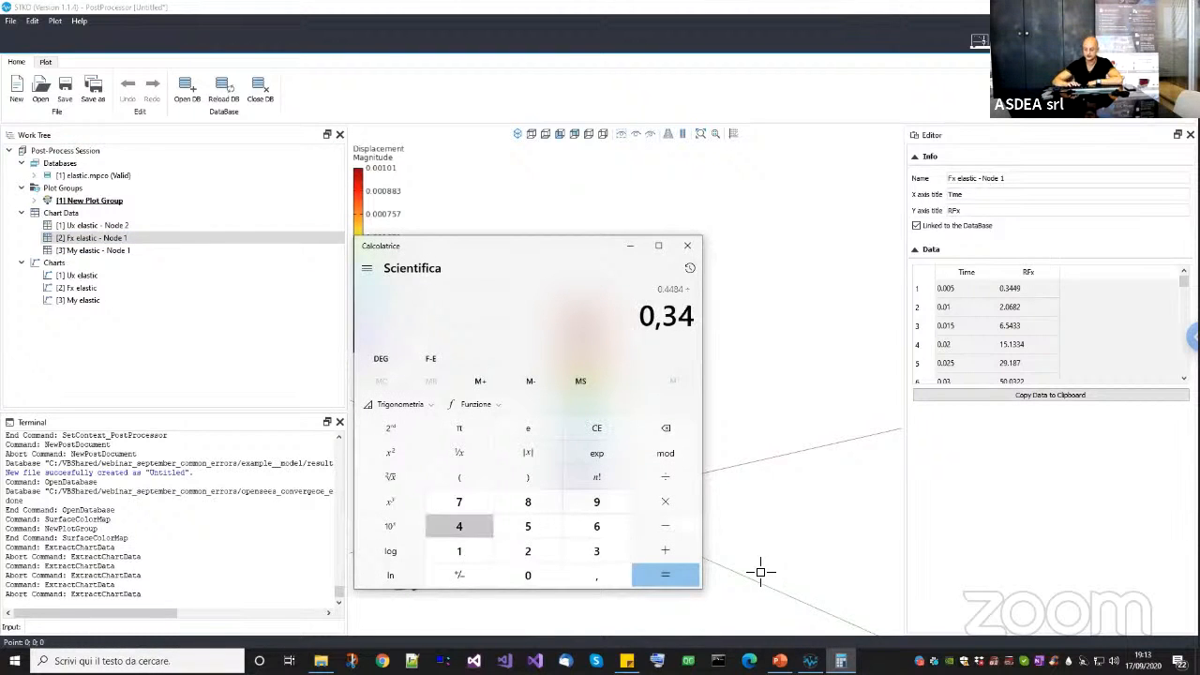
pyautogui.press('Return')
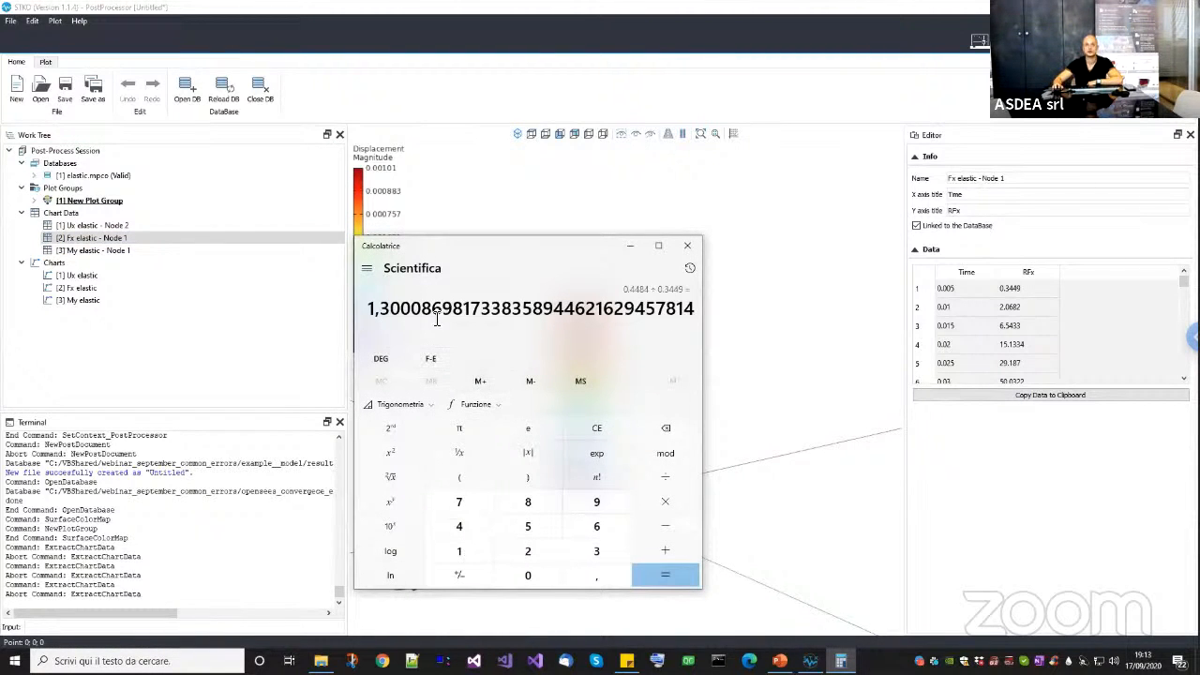
pyautogui.moveTo(418, 311); pyautogui.dragTo(480, 311)
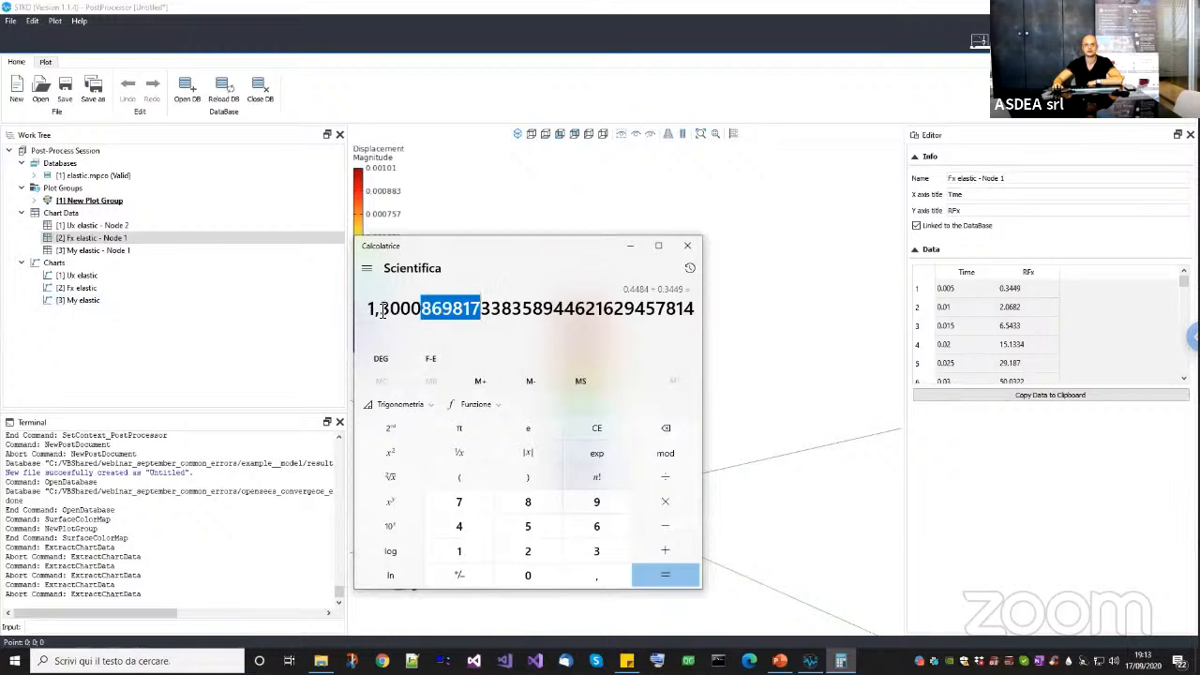
pyautogui.click(1013, 330)
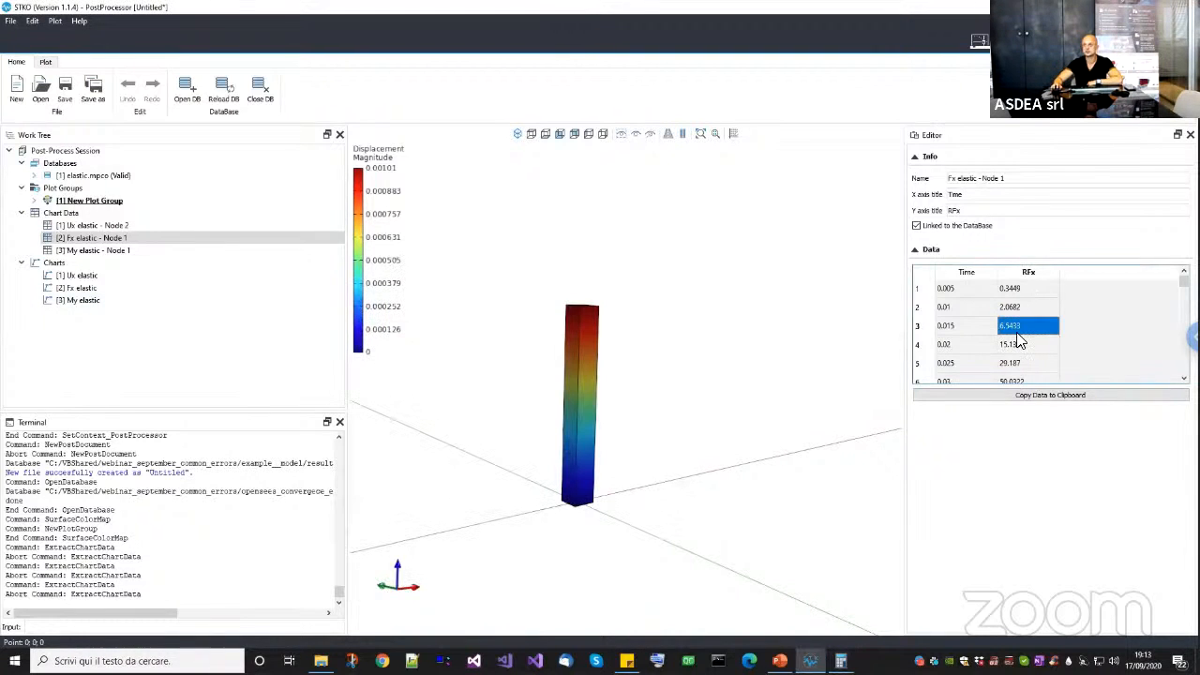
pyautogui.click(841, 660)
pyautogui.click(692, 248)
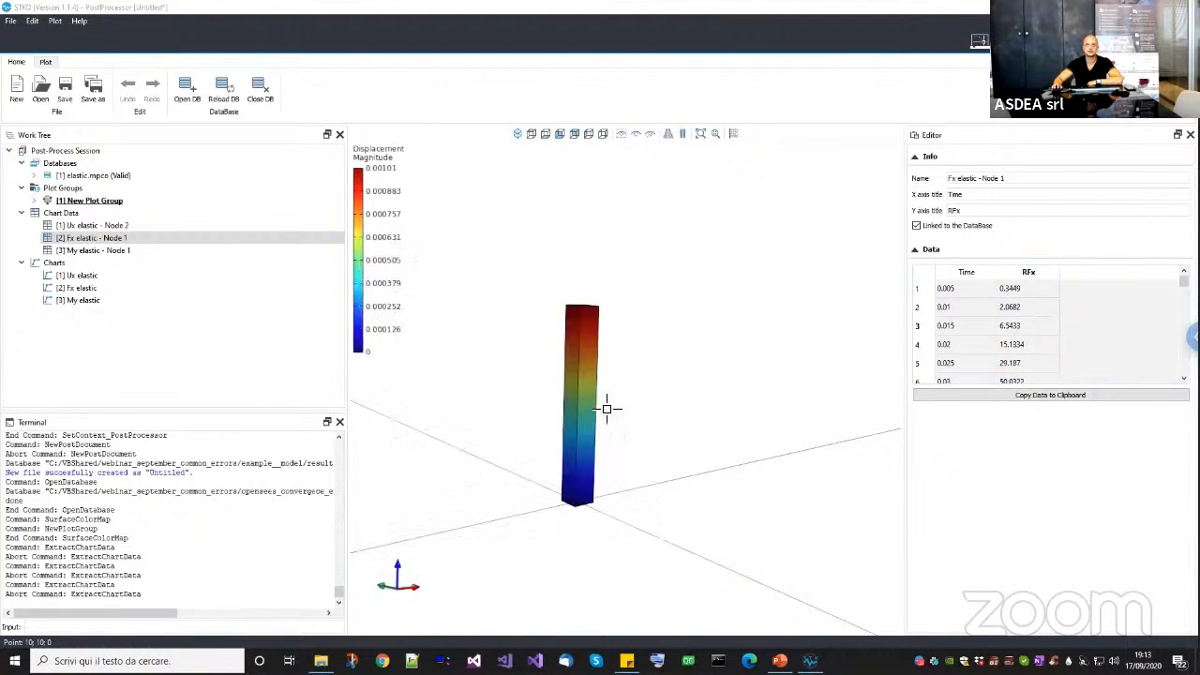
pyautogui.moveTo(605, 407); pyautogui.dragTo(671, 434)
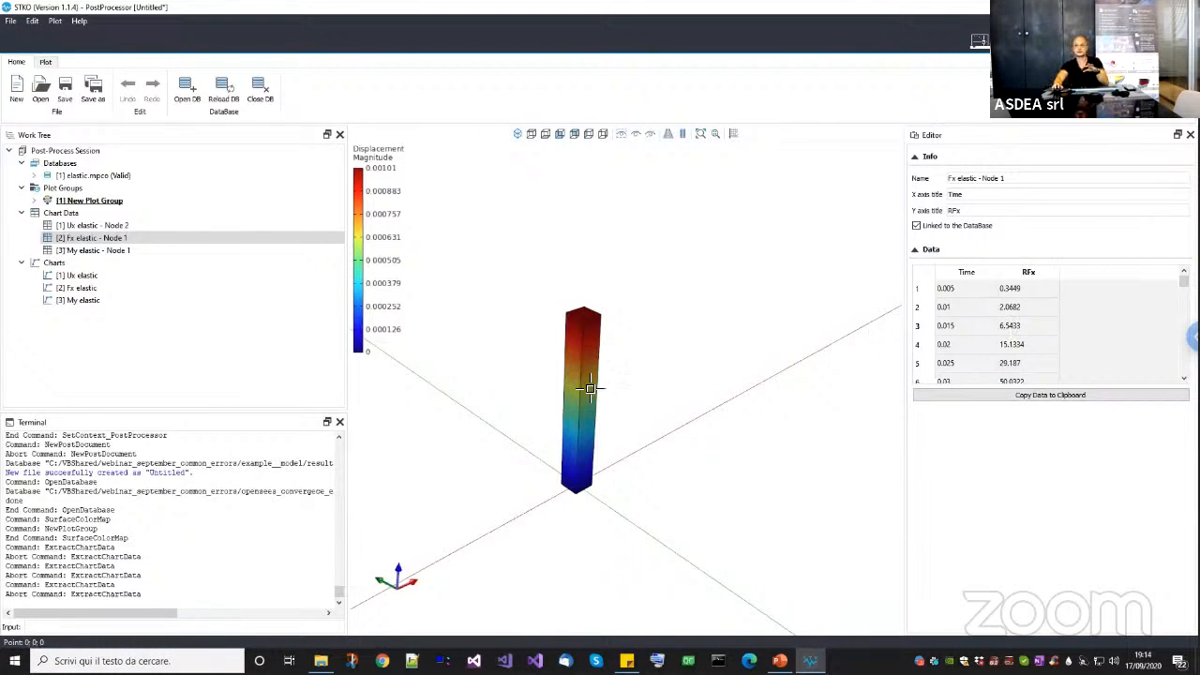
pyautogui.moveTo(595, 391); pyautogui.dragTo(386, 322, button='middle')
pyautogui.moveTo(628, 429); pyautogui.dragTo(629, 457, button='middle')
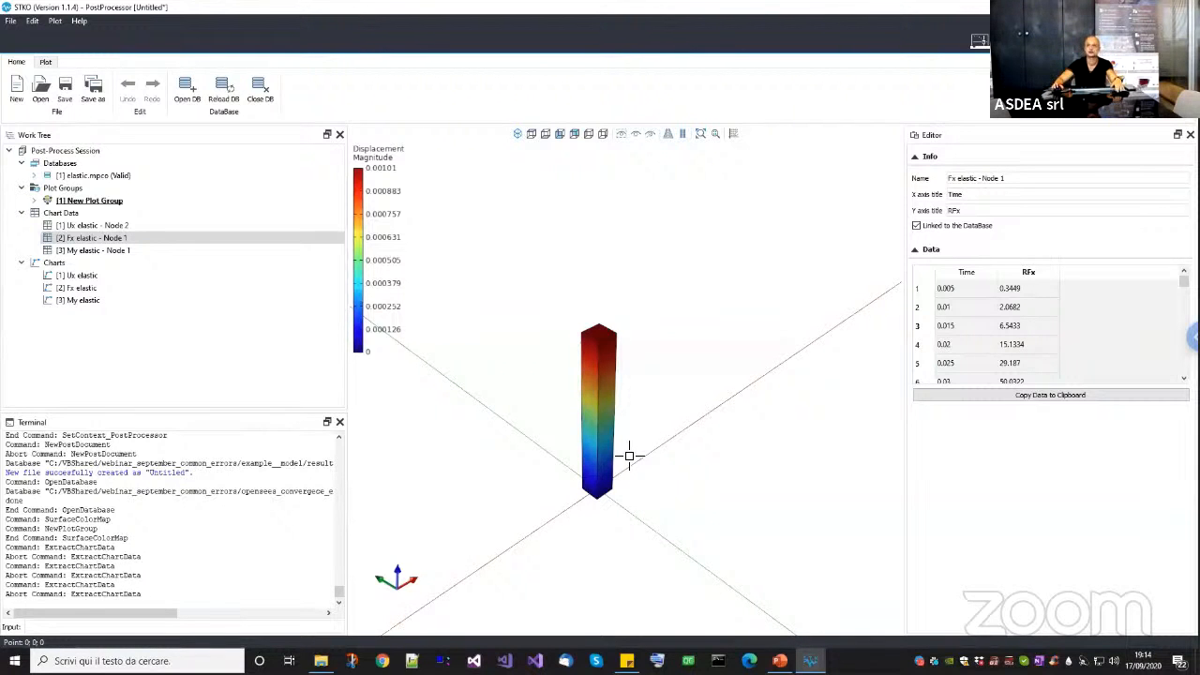
# Unlink the Ux elastic, Fx elastic and My elastic chart data from the database.
pyautogui.click(130, 226)
pyautogui.click(916, 225)
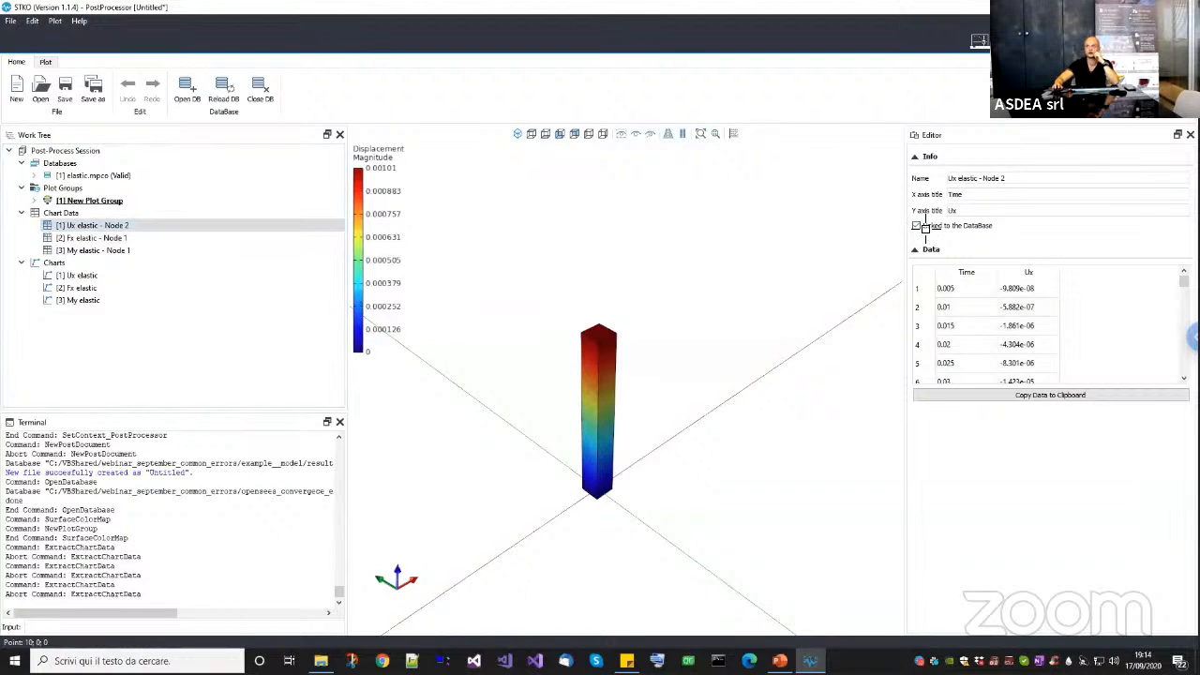
pyautogui.click(215, 239)
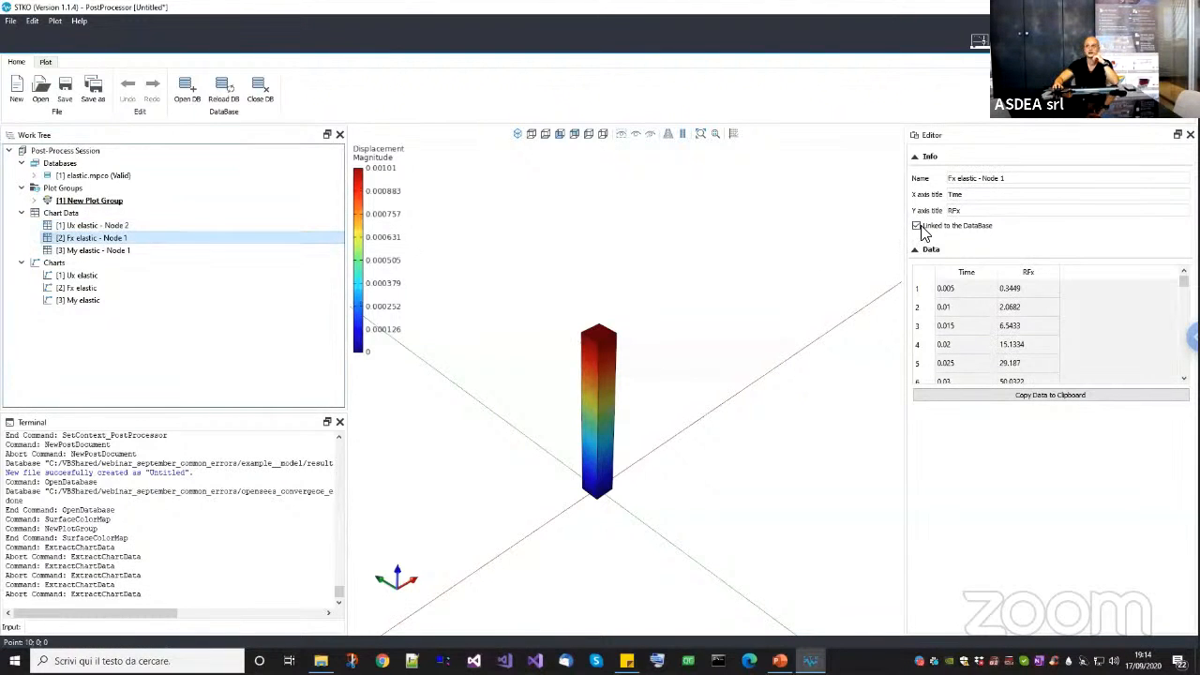
pyautogui.click(305, 252)
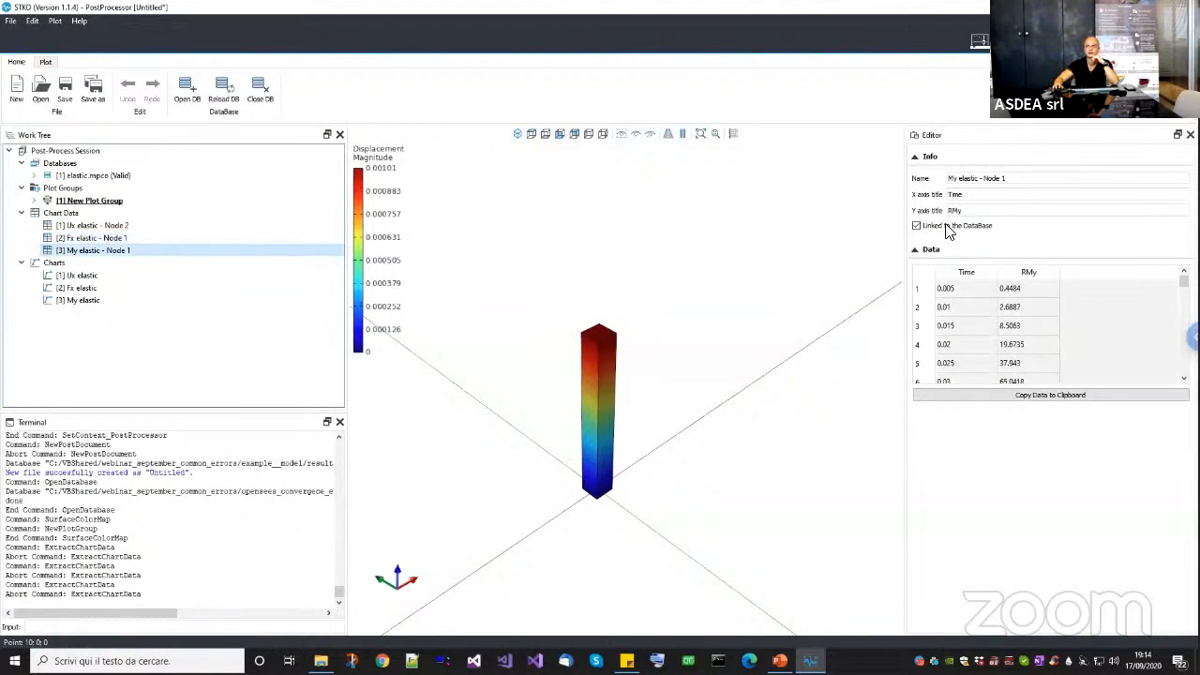
# Close the elastic.mpco results database while keeping the extracted chart data and charts.
pyautogui.click(103, 175)
pyautogui.rightClick(116, 179)
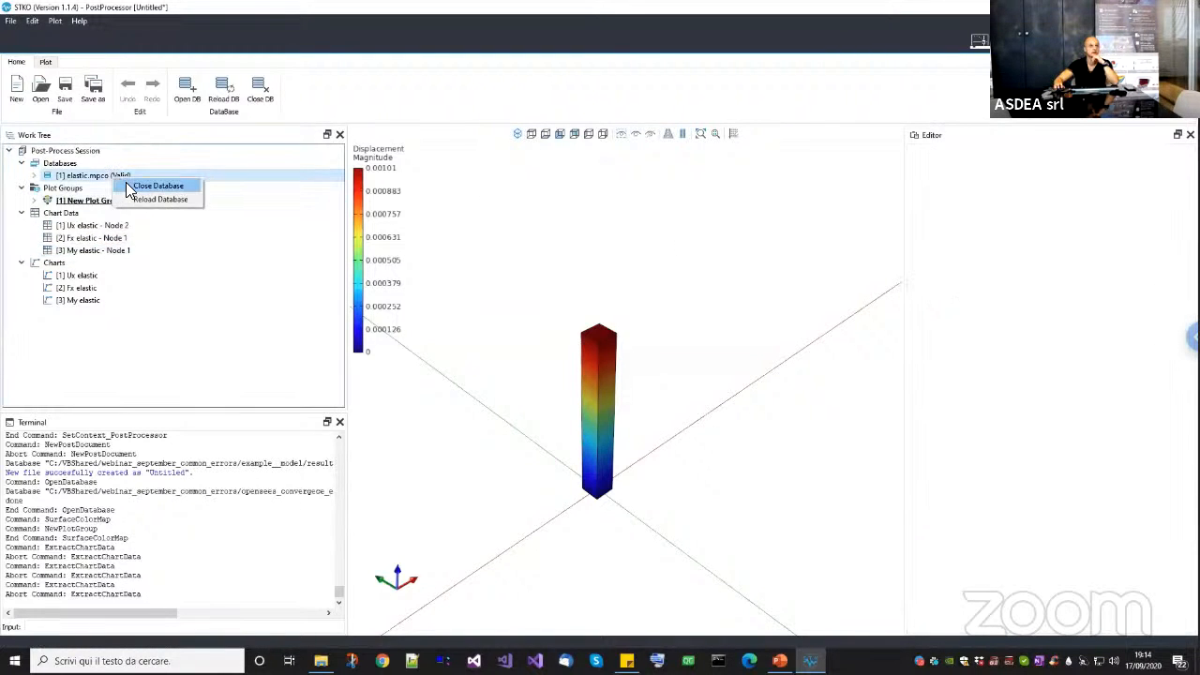
pyautogui.click(155, 186)
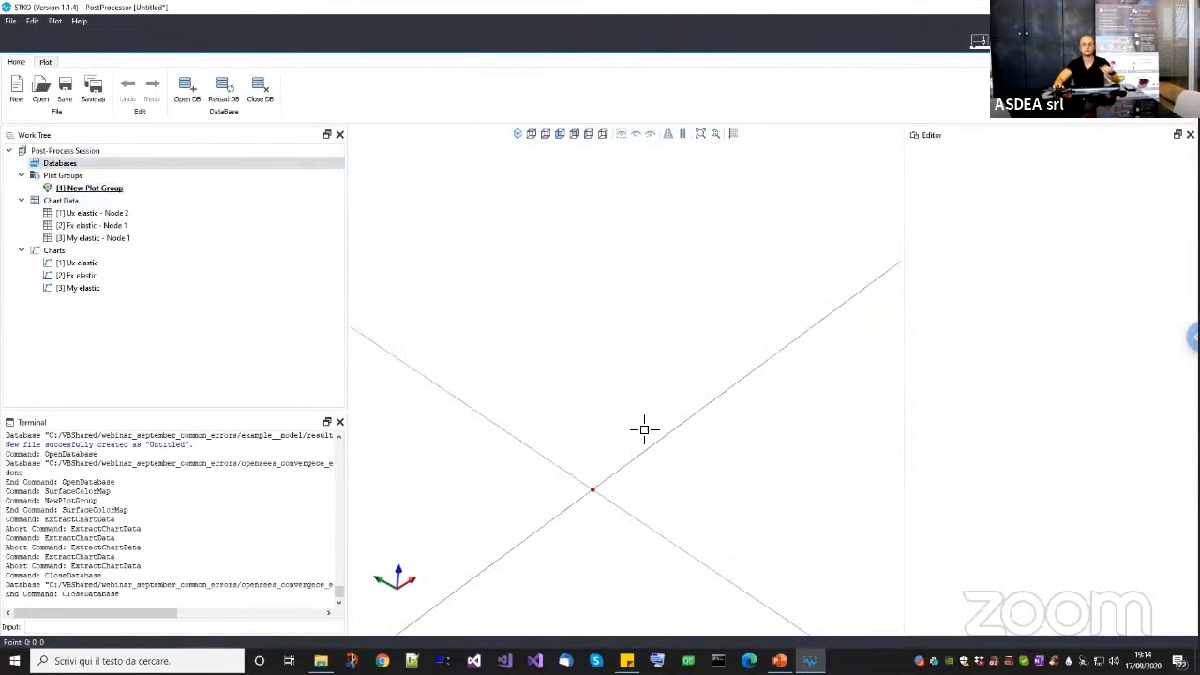
pyautogui.moveTo(661, 437); pyautogui.dragTo(668, 433, button='middle')
# Return to the preprocessor, close the elastic document and open plastic.scd.
pyautogui.click(980, 41)
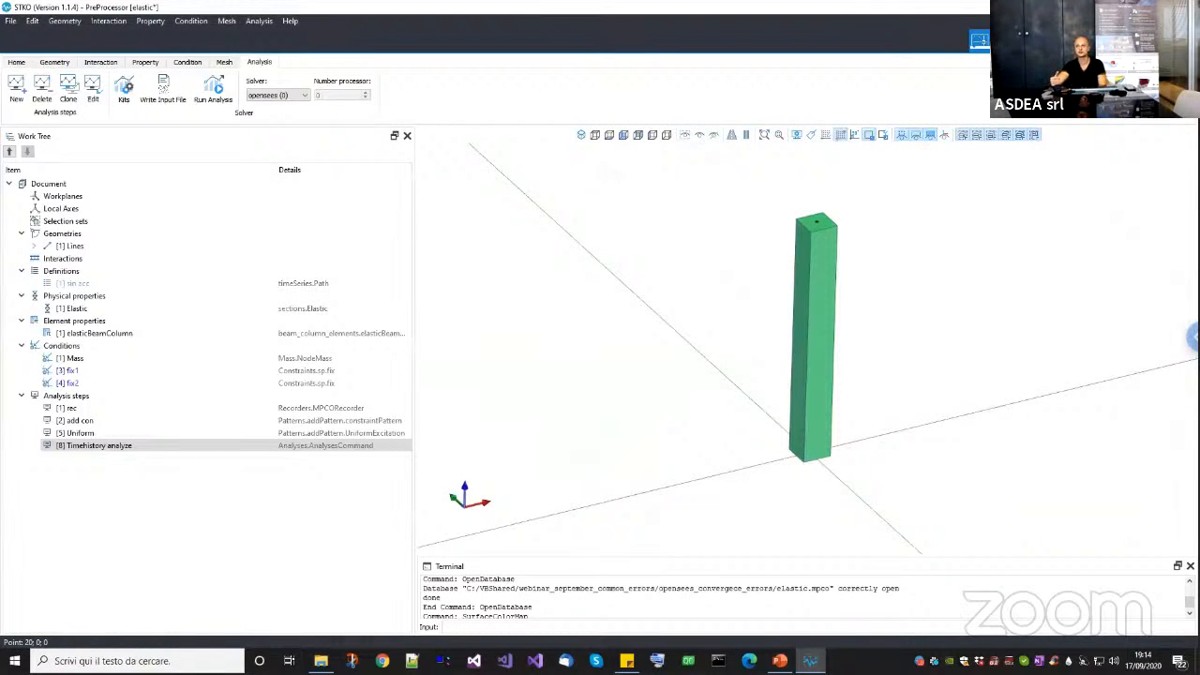
pyautogui.moveTo(756, 415); pyautogui.dragTo(813, 378)
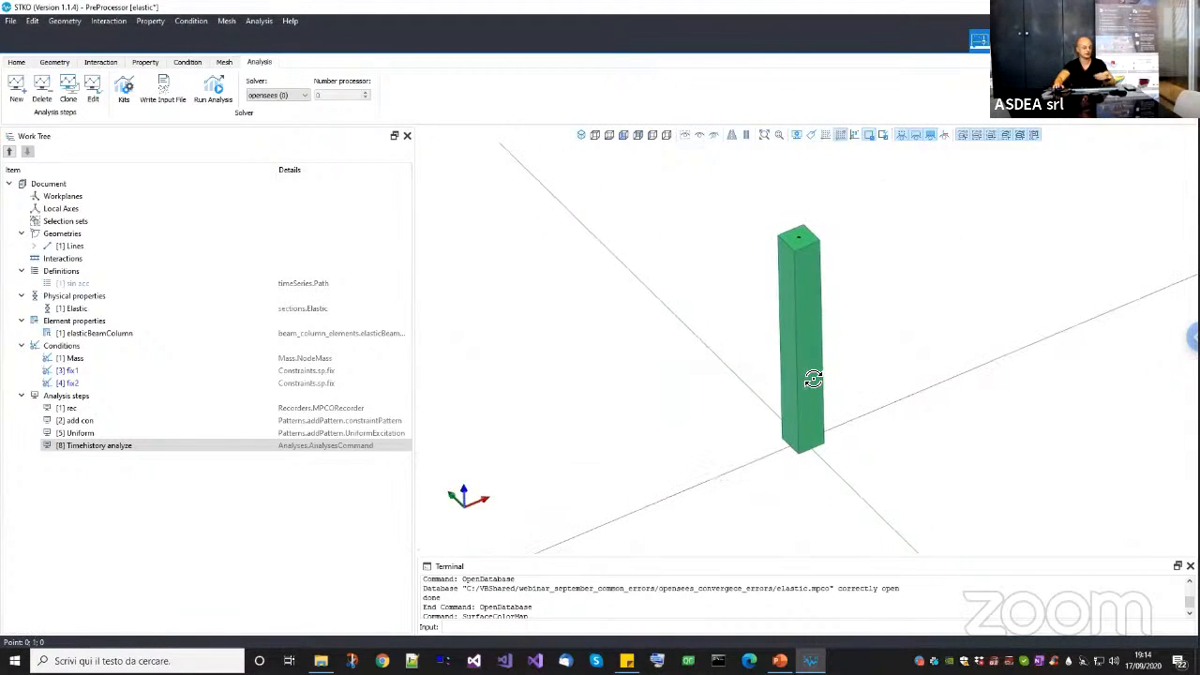
pyautogui.moveTo(814, 378); pyautogui.dragTo(822, 378, button='middle')
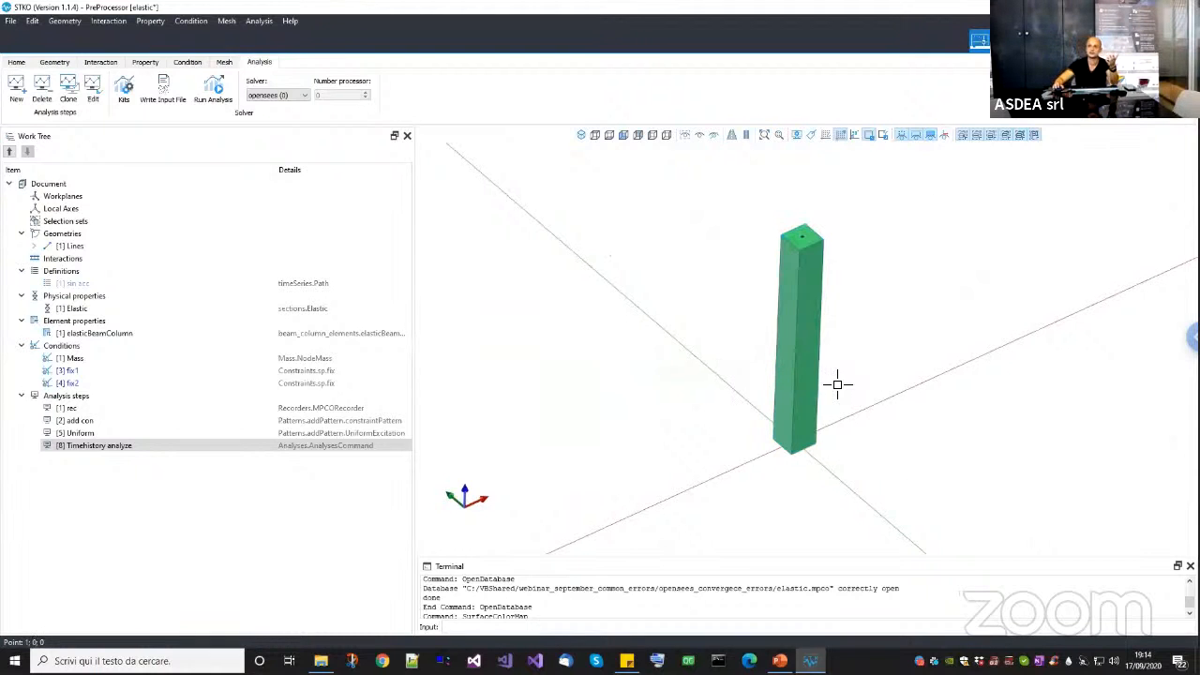
pyautogui.click(16, 62)
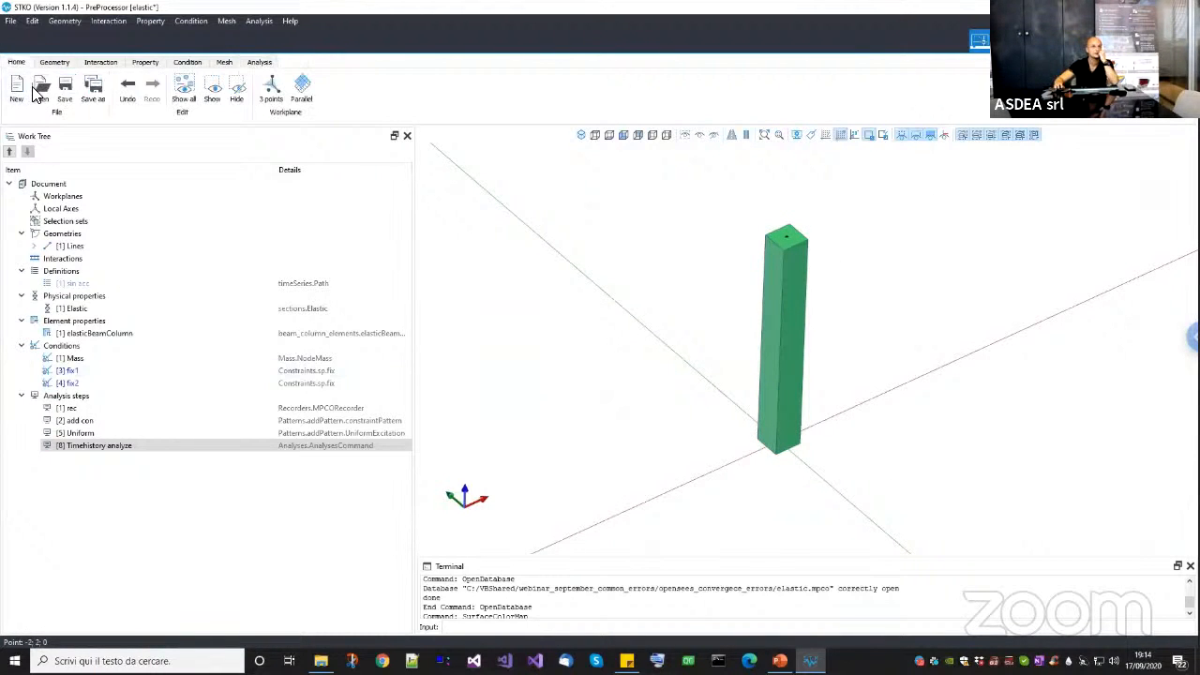
pyautogui.click(40, 89)
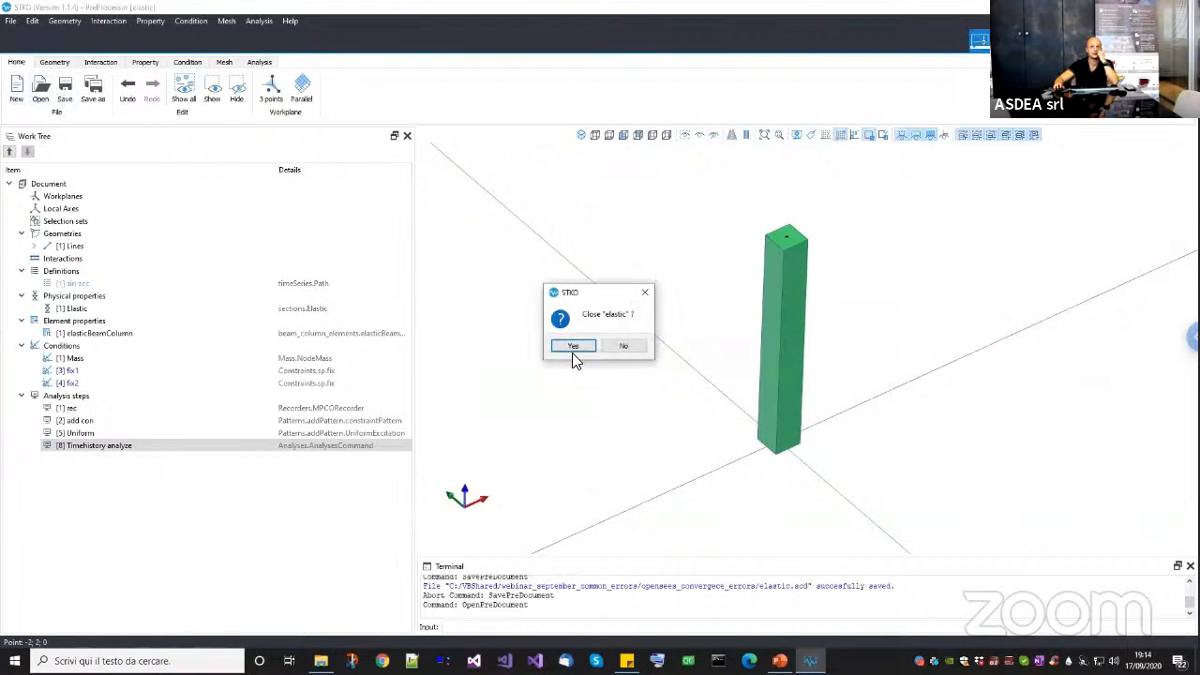
pyautogui.click(585, 347)
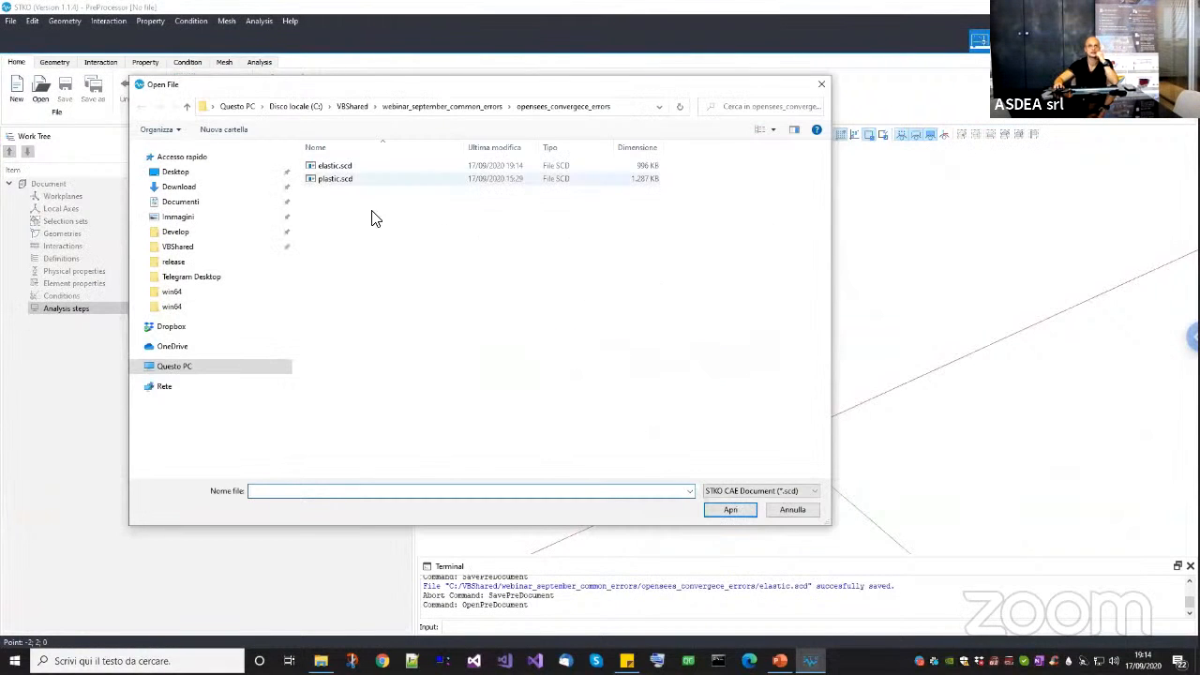
pyautogui.click(336, 178)
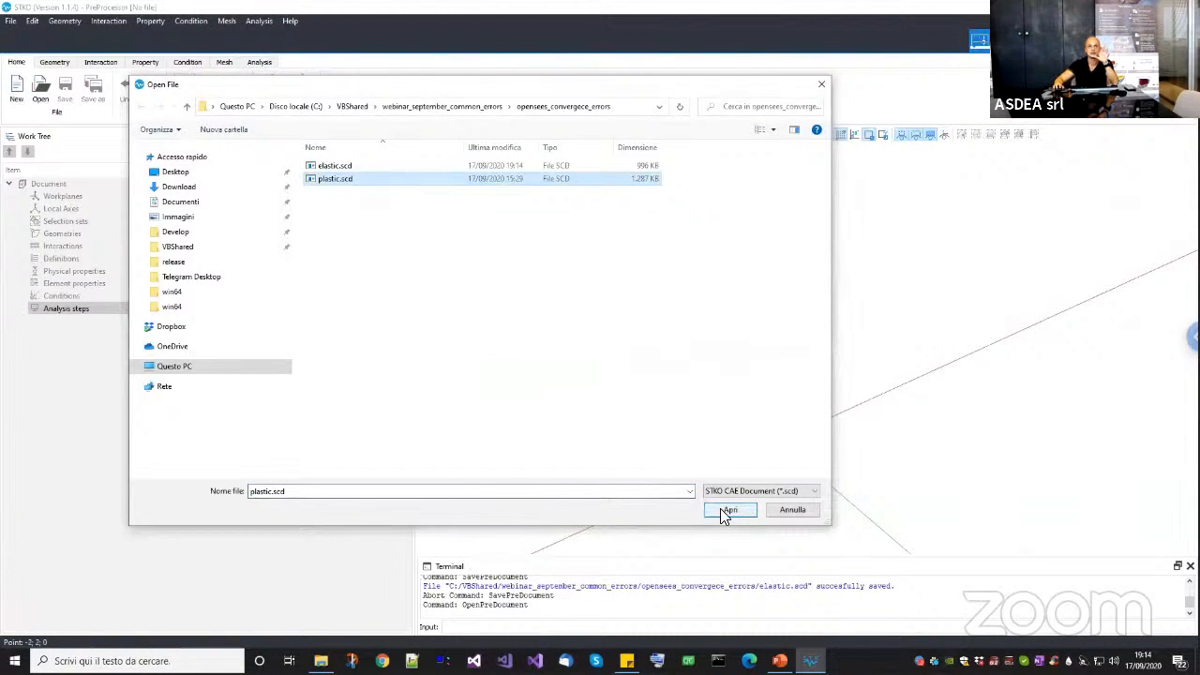
pyautogui.click(726, 512)
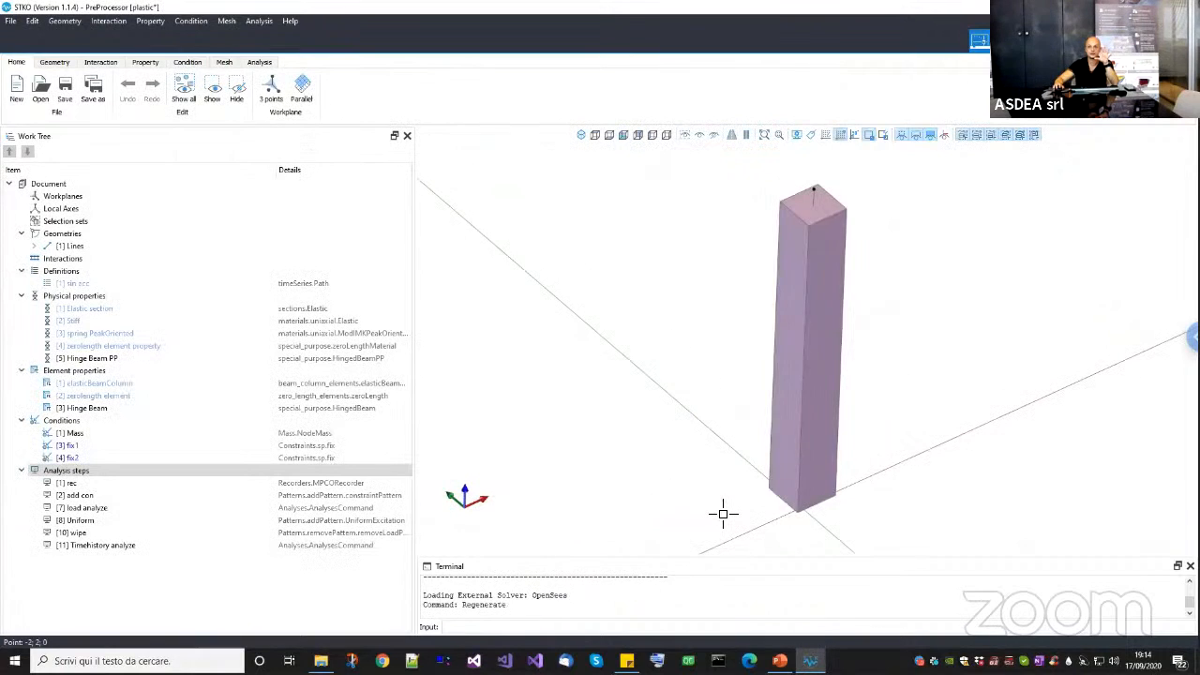
# Examine the plastic column model from several angles along with its line geometry, sin acc definition, Elastic section and Hinge Beam PP properties.
pyautogui.scroll(-1, 730, 501)
pyautogui.moveTo(730, 500); pyautogui.dragTo(710, 487, button='middle')
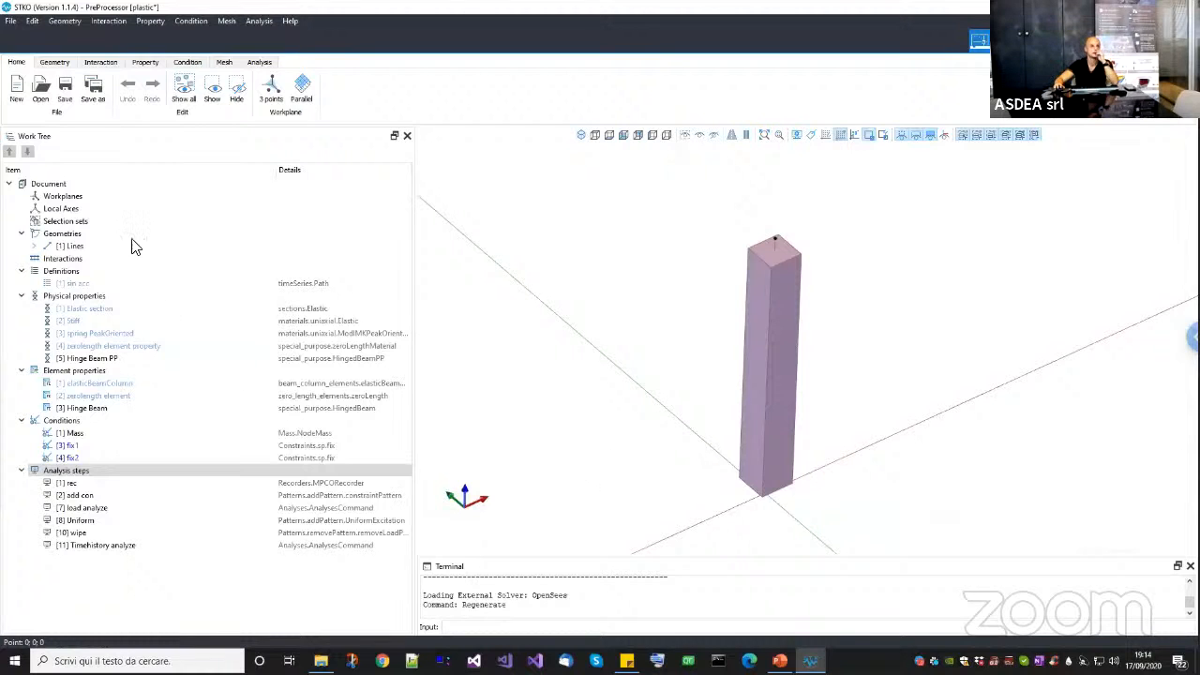
pyautogui.click(84, 285)
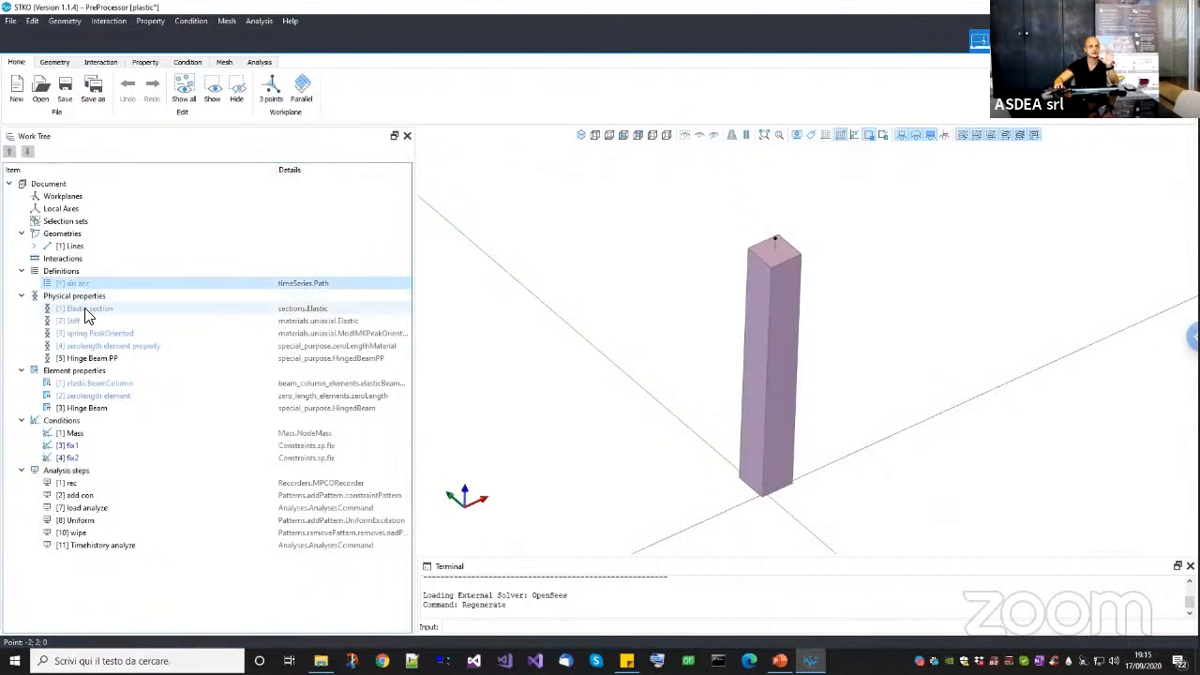
pyautogui.click(84, 308)
pyautogui.moveTo(726, 375); pyautogui.dragTo(798, 310)
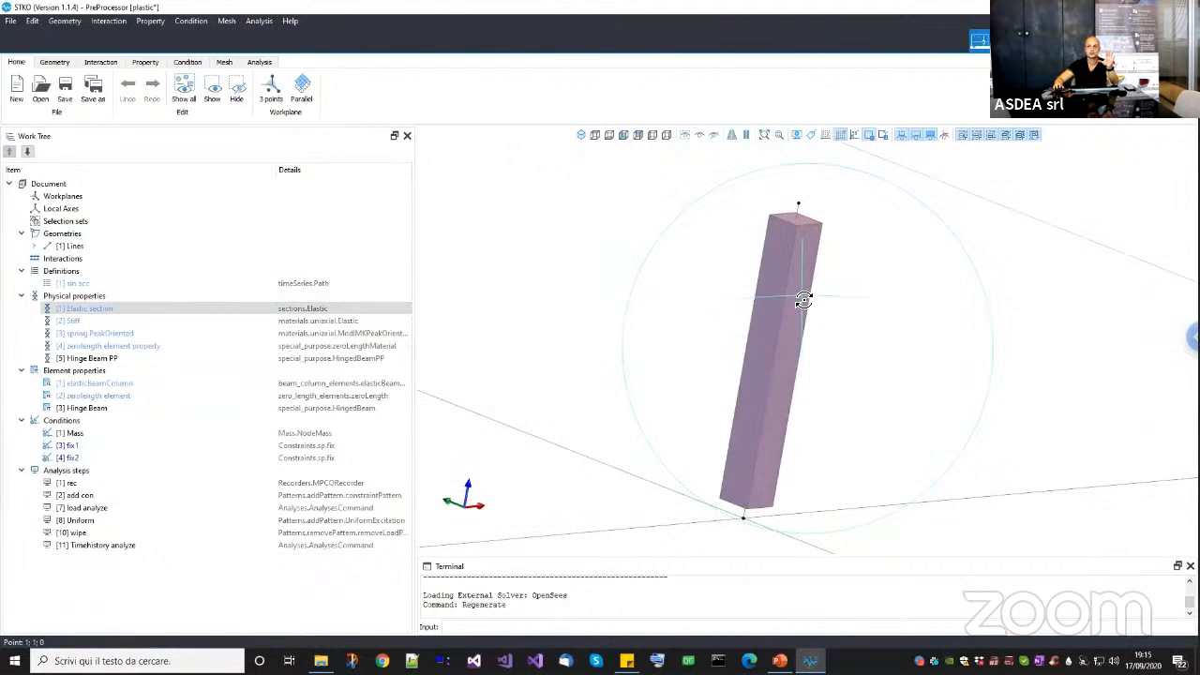
pyautogui.click(75, 245)
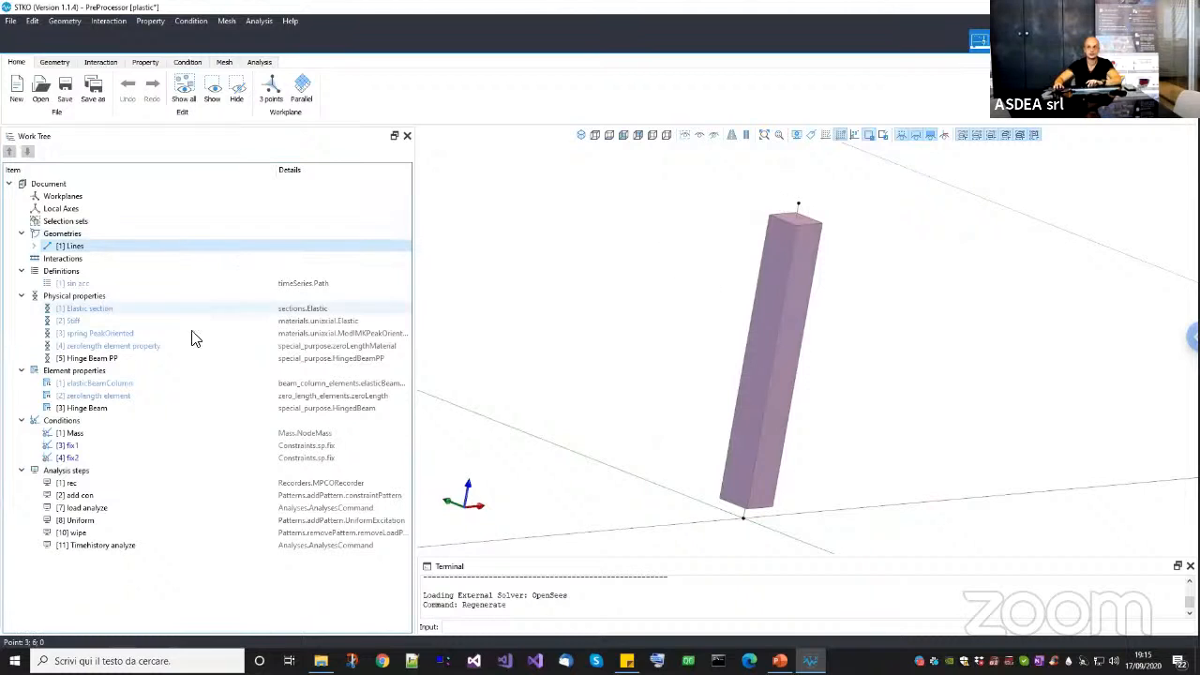
pyautogui.click(101, 359)
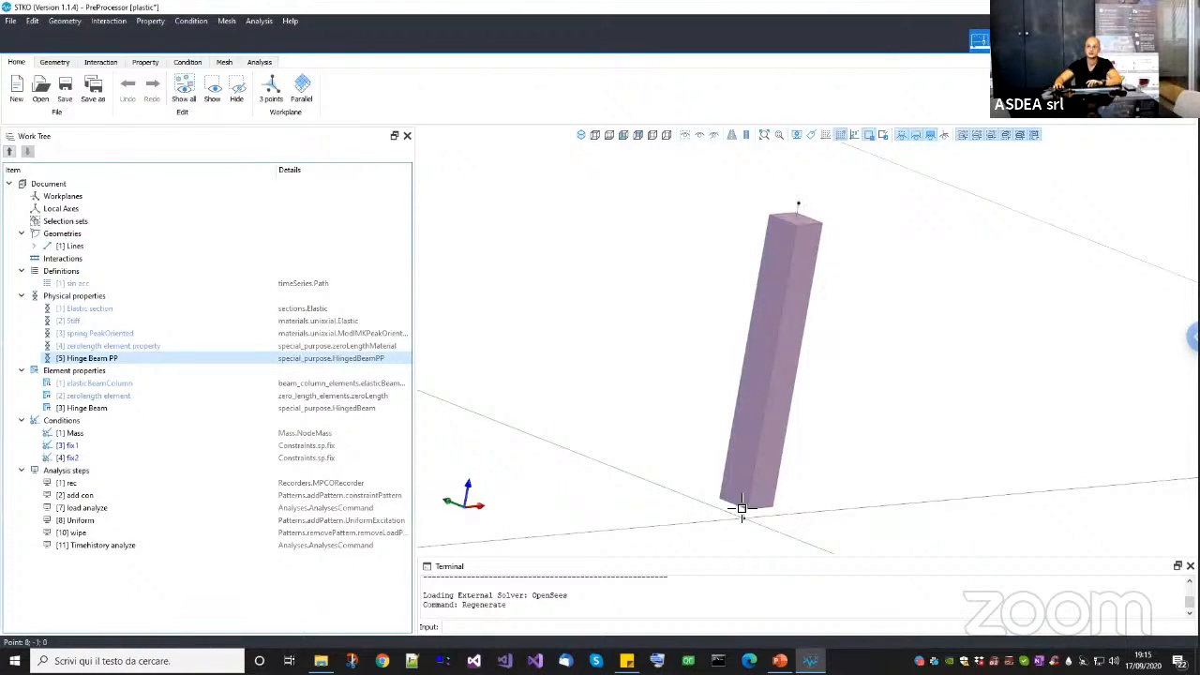
pyautogui.moveTo(756, 432); pyautogui.dragTo(751, 455, button='middle')
pyautogui.click(107, 309)
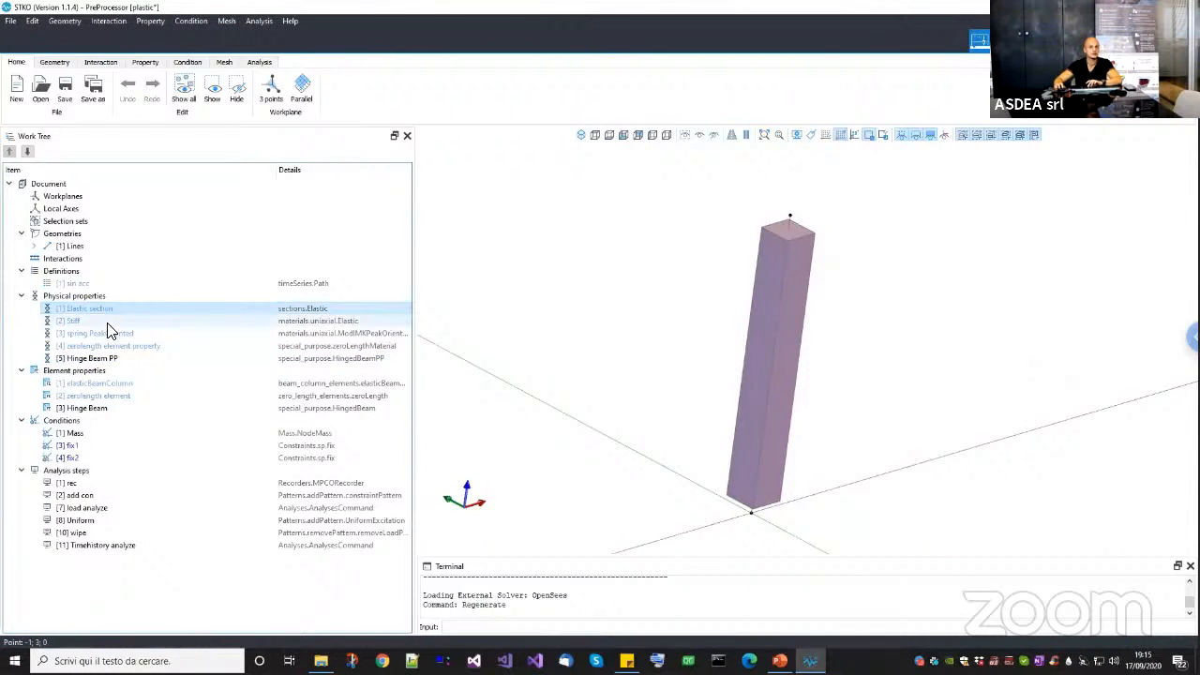
# Inspect the elastic modulus E of the Stiff uniaxial material and close its editor without changing the value.
pyautogui.rightClick(107, 325)
pyautogui.click(136, 356)
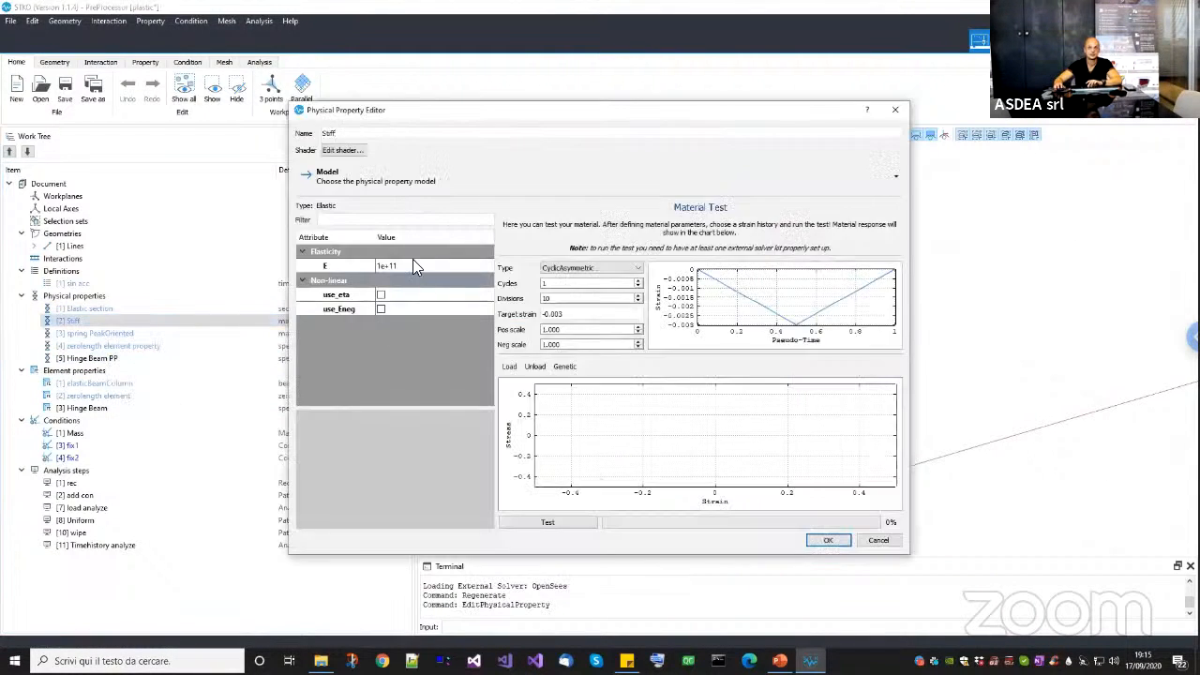
pyautogui.doubleClick(403, 266)
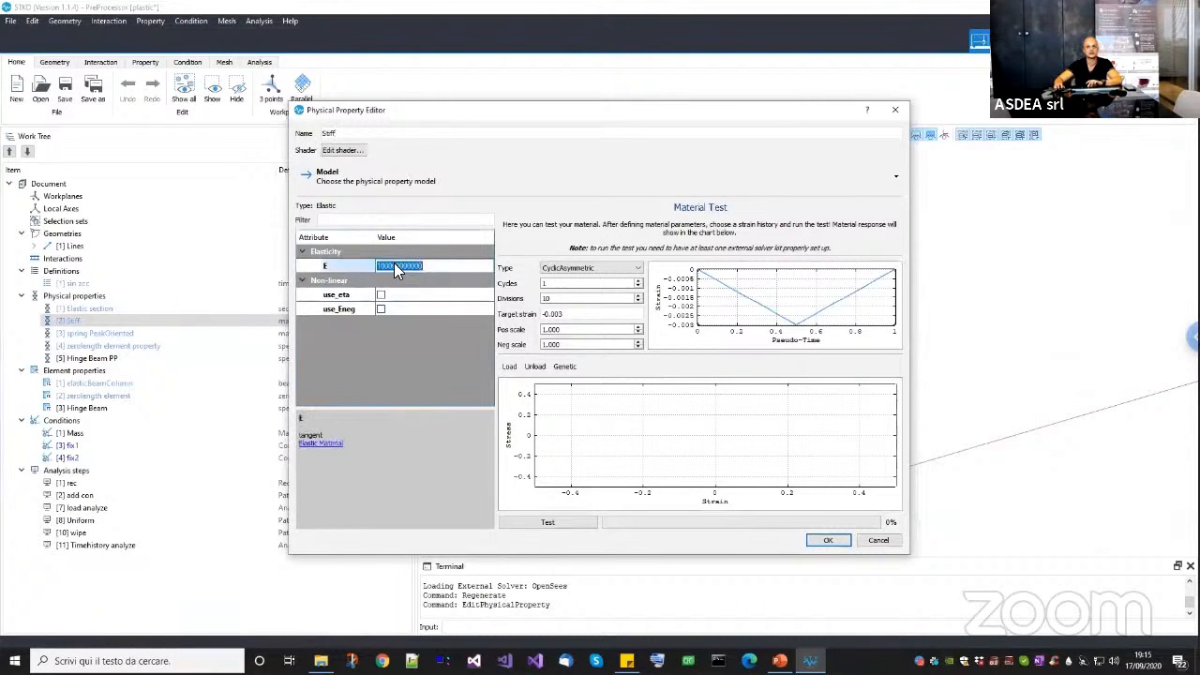
pyautogui.click(436, 266)
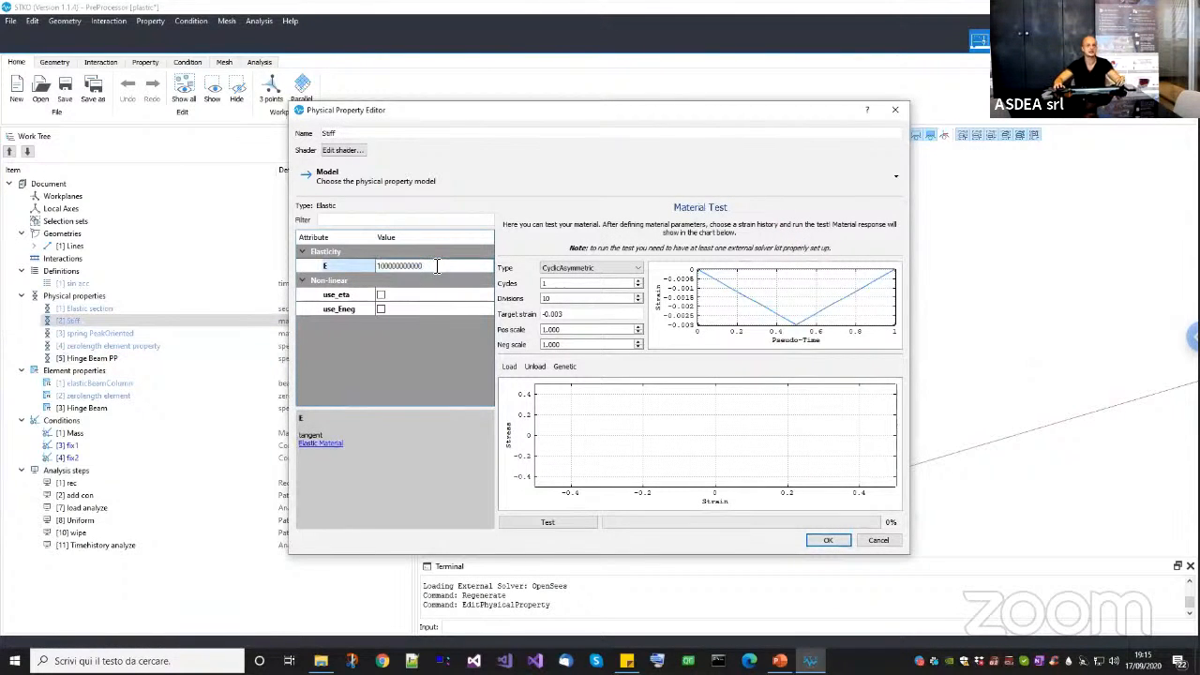
pyautogui.click(413, 266)
pyautogui.click(439, 327)
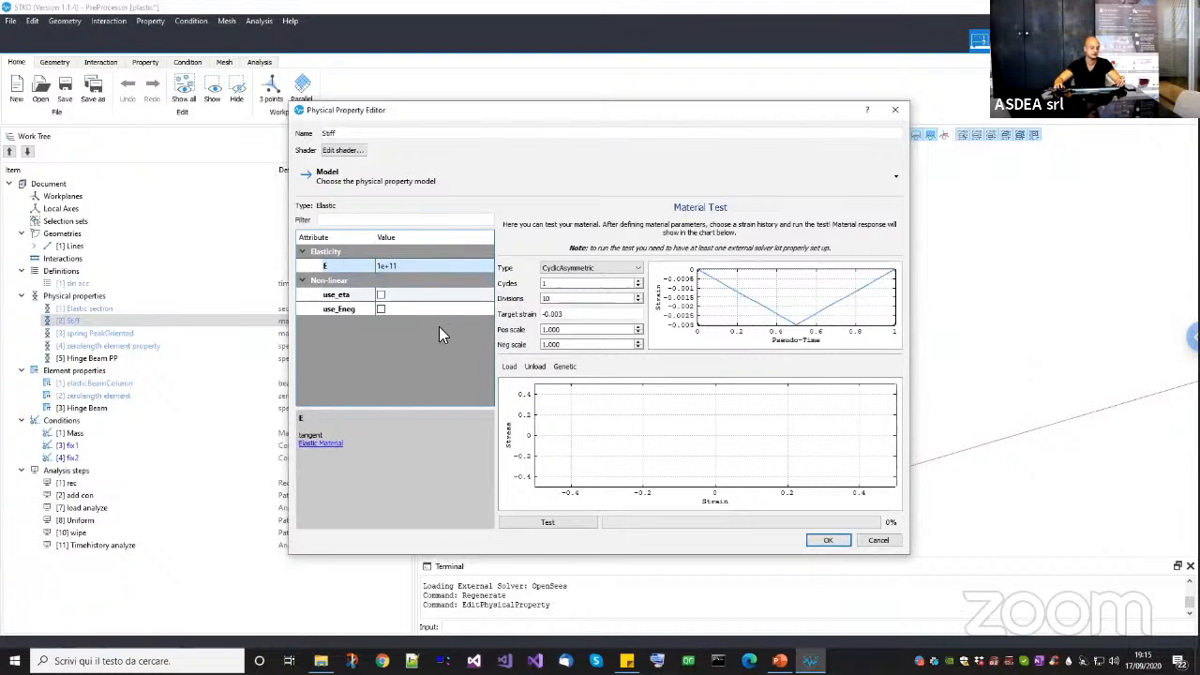
pyautogui.click(828, 539)
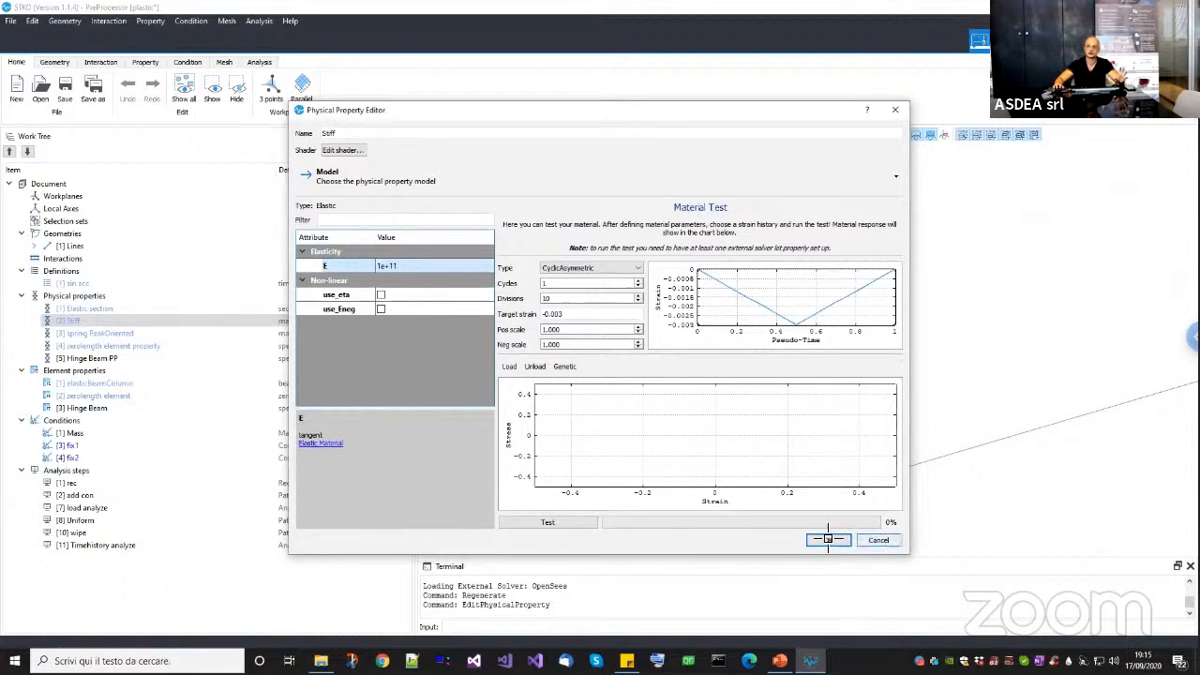
# Review the material properties and stiffness modifiers of the Elastic section, checking the full value of its Young's modulus.
pyautogui.rightClick(98, 309)
pyautogui.click(112, 327)
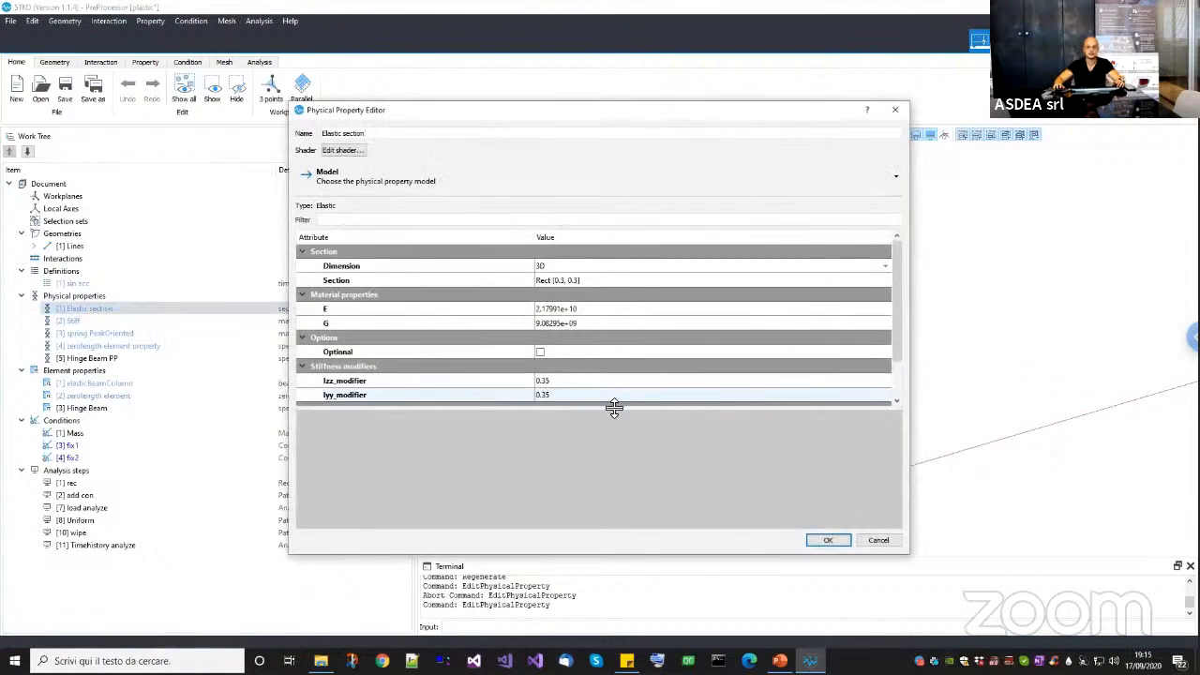
pyautogui.moveTo(636, 407); pyautogui.dragTo(634, 495)
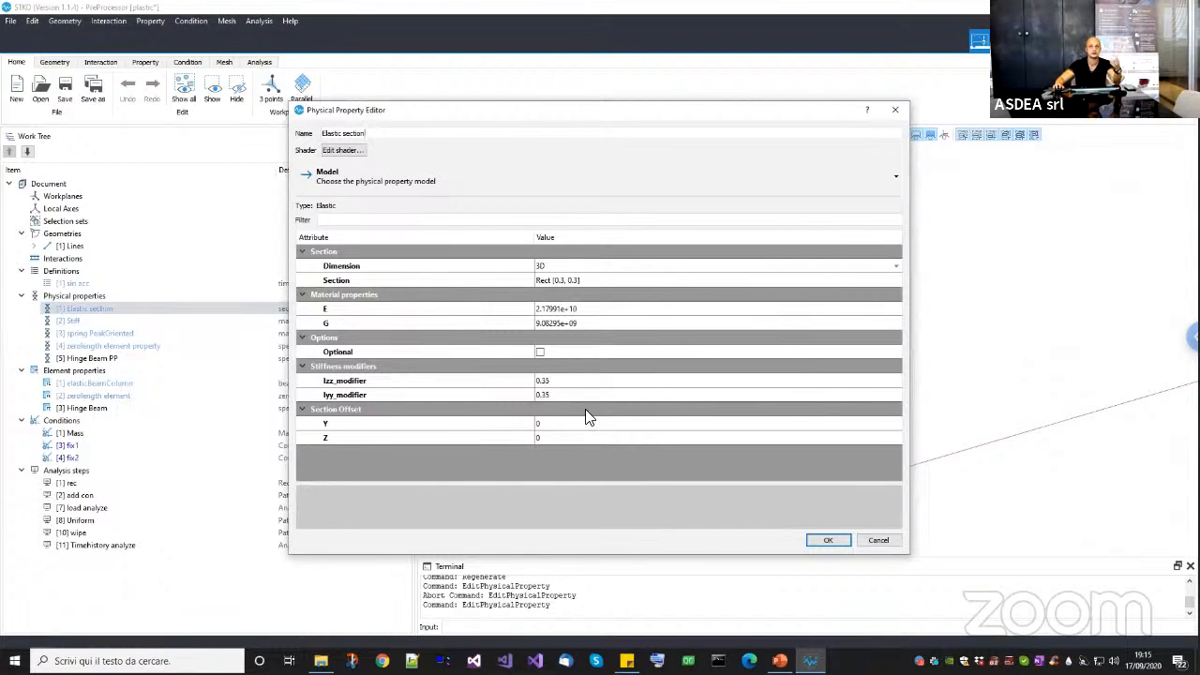
pyautogui.click(499, 308)
pyautogui.doubleClick(565, 309)
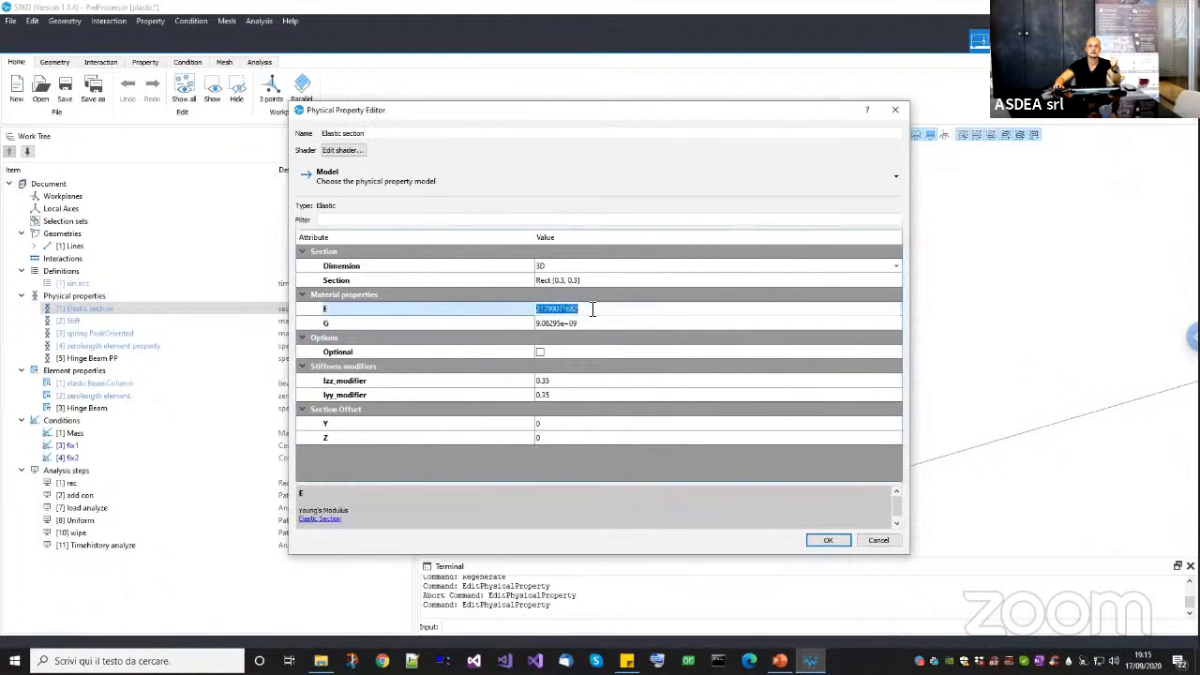
pyautogui.click(590, 471)
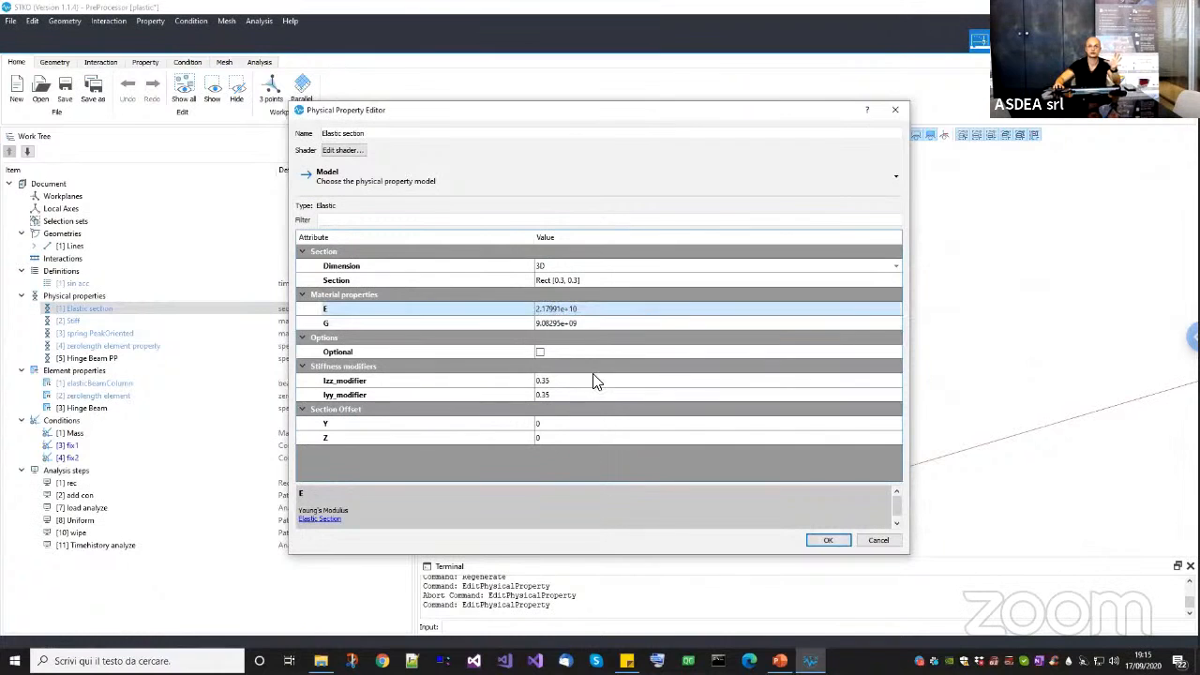
# Inspect the dimensions and computed properties of the Elastic section's rectangular cross section, and leave both editors without changes.
pyautogui.click(731, 281)
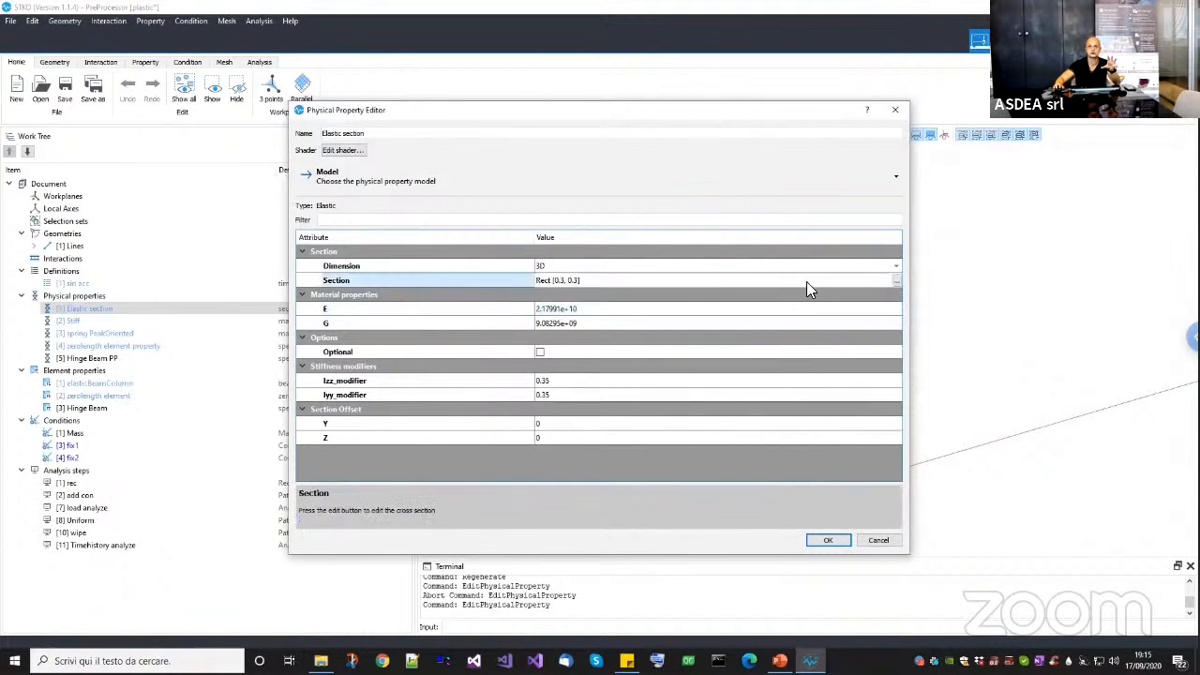
pyautogui.click(895, 280)
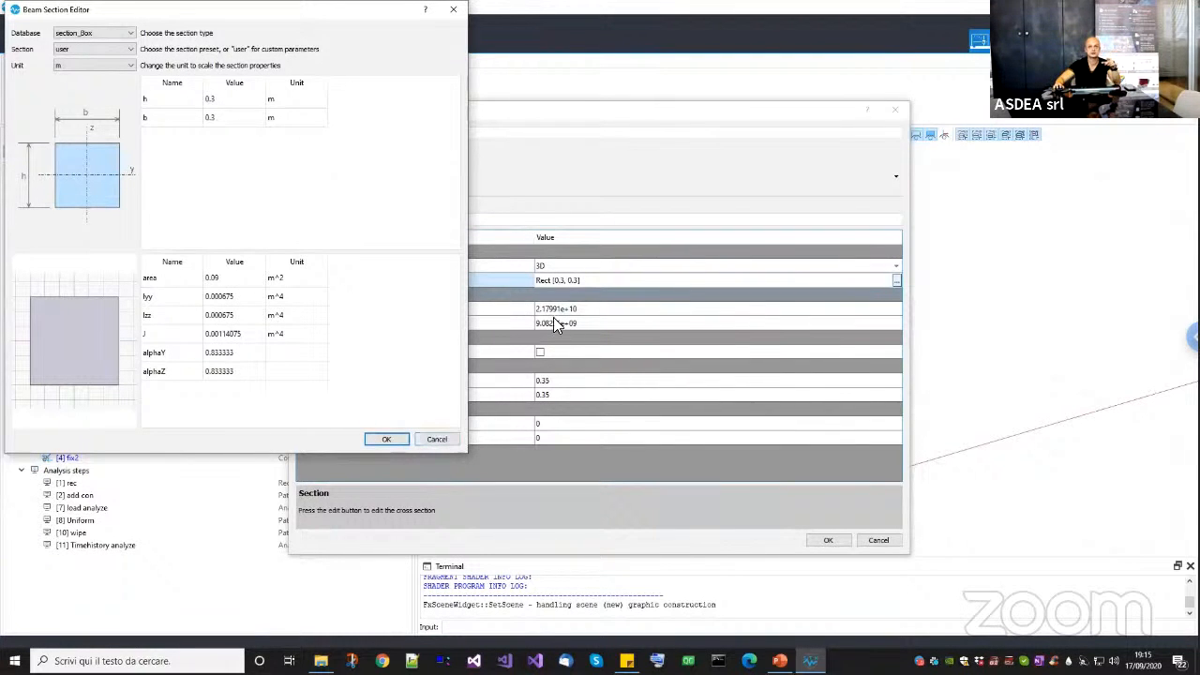
pyautogui.click(438, 439)
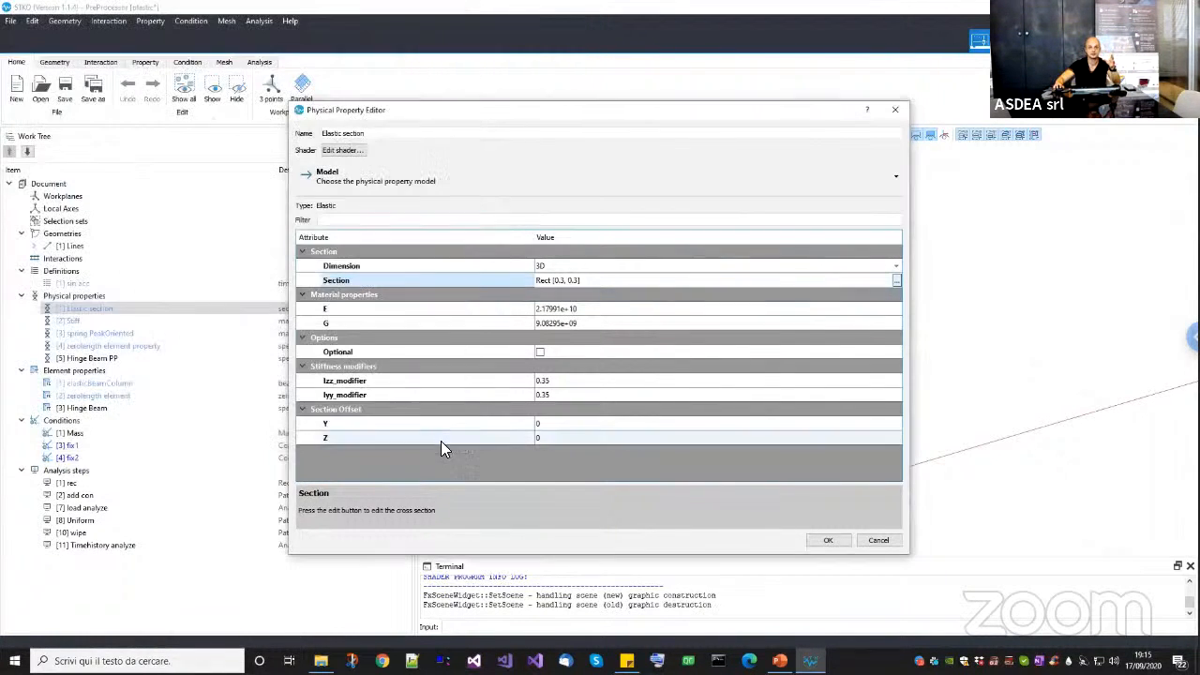
pyautogui.click(876, 540)
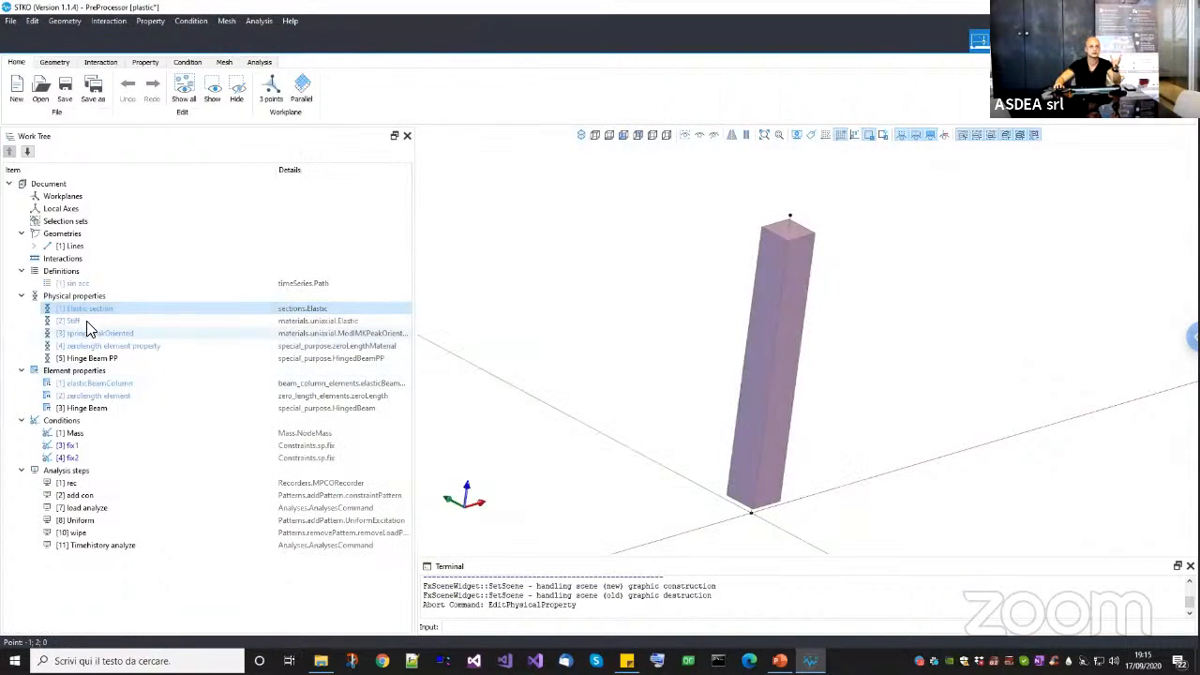
# Reopen the Stiff material to check its modulus E again, and cancel the editor.
pyautogui.rightClick(87, 323)
pyautogui.click(107, 358)
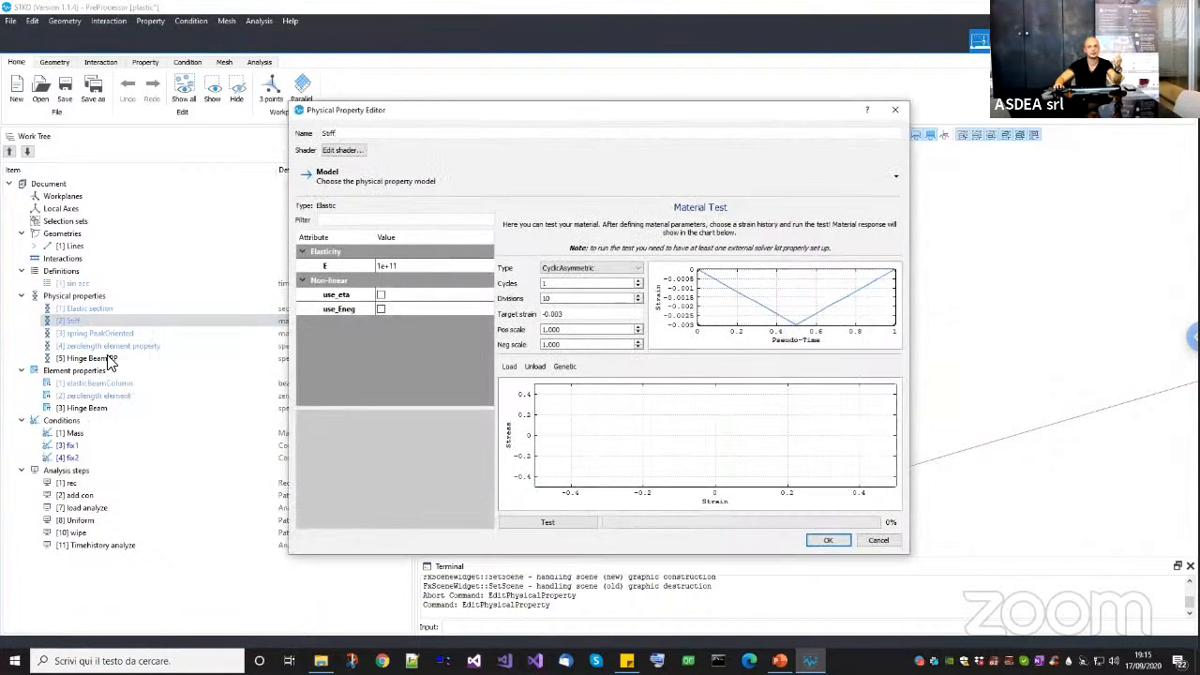
pyautogui.click(421, 268)
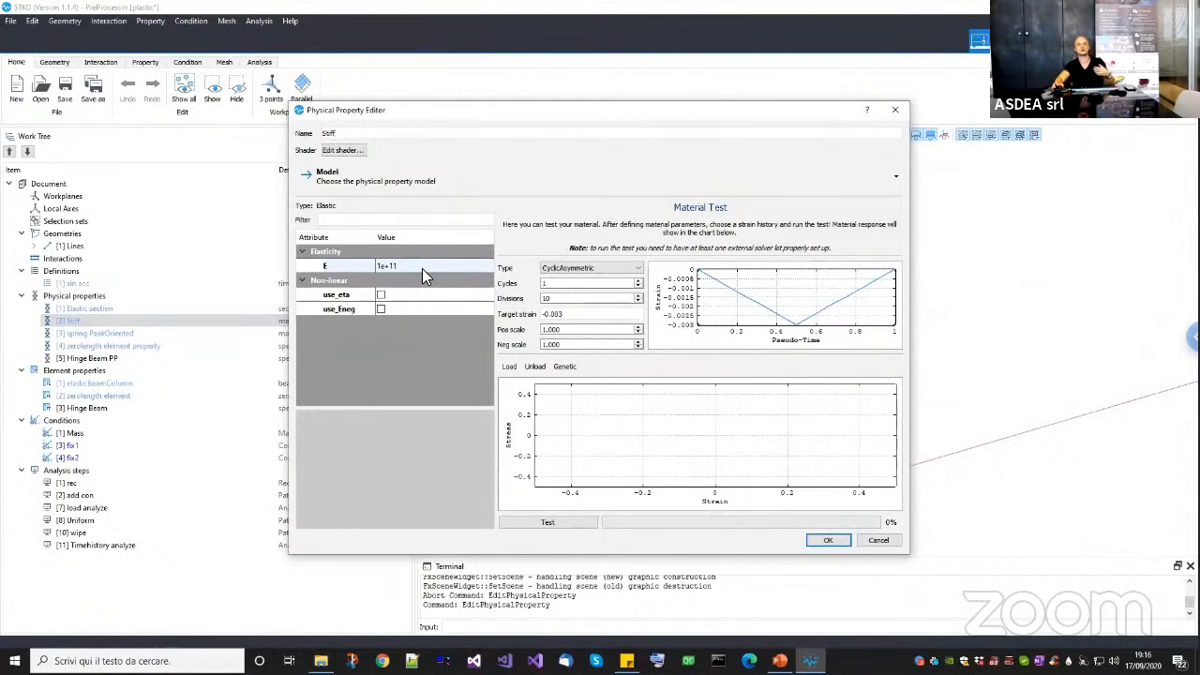
pyautogui.doubleClick(422, 268)
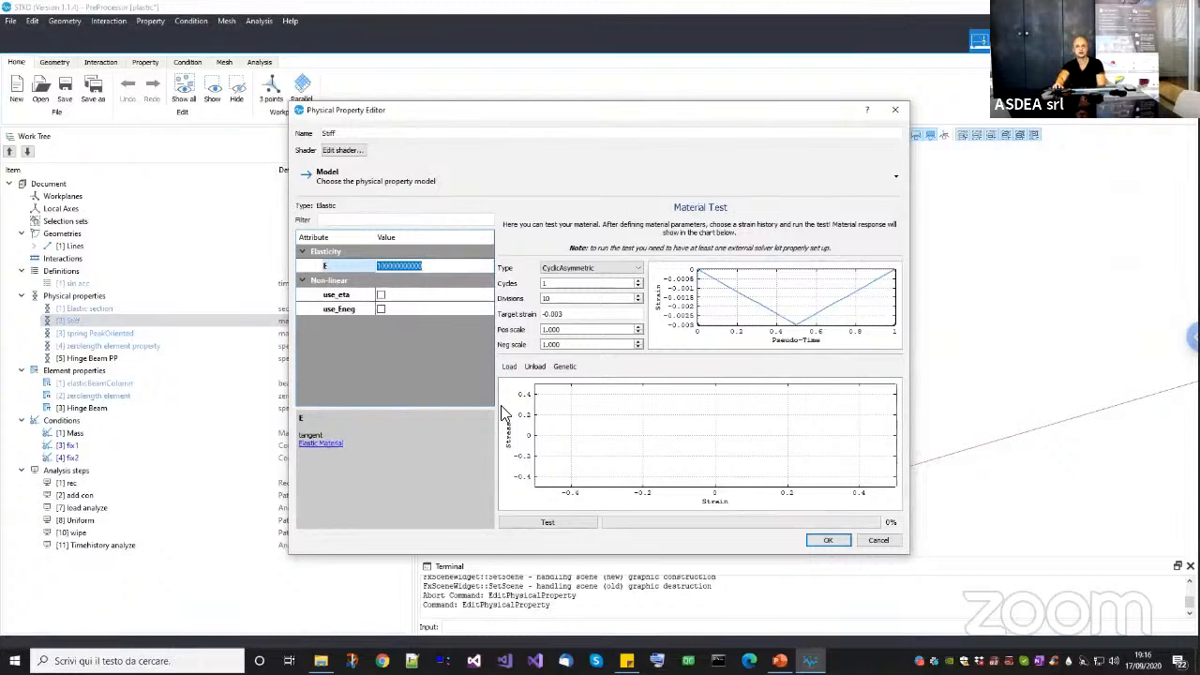
pyautogui.click(858, 540)
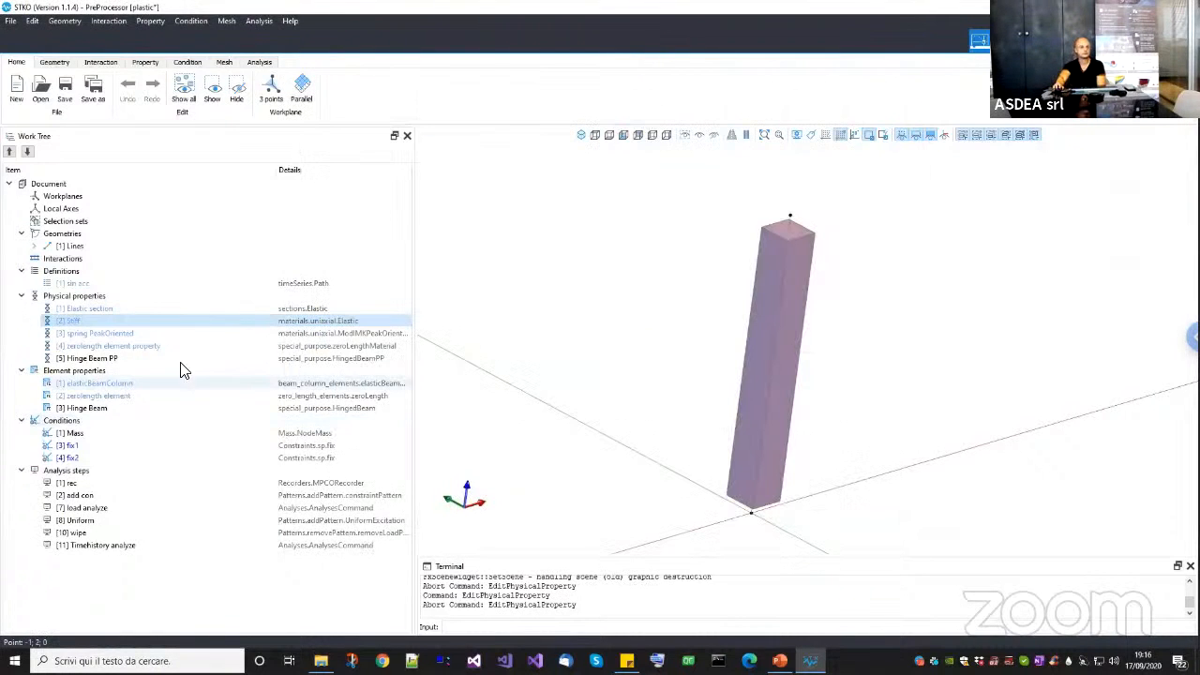
# Open the spring PeakOriented material for editing and run its CyclicEN12512 material test.
pyautogui.rightClick(128, 332)
pyautogui.click(155, 378)
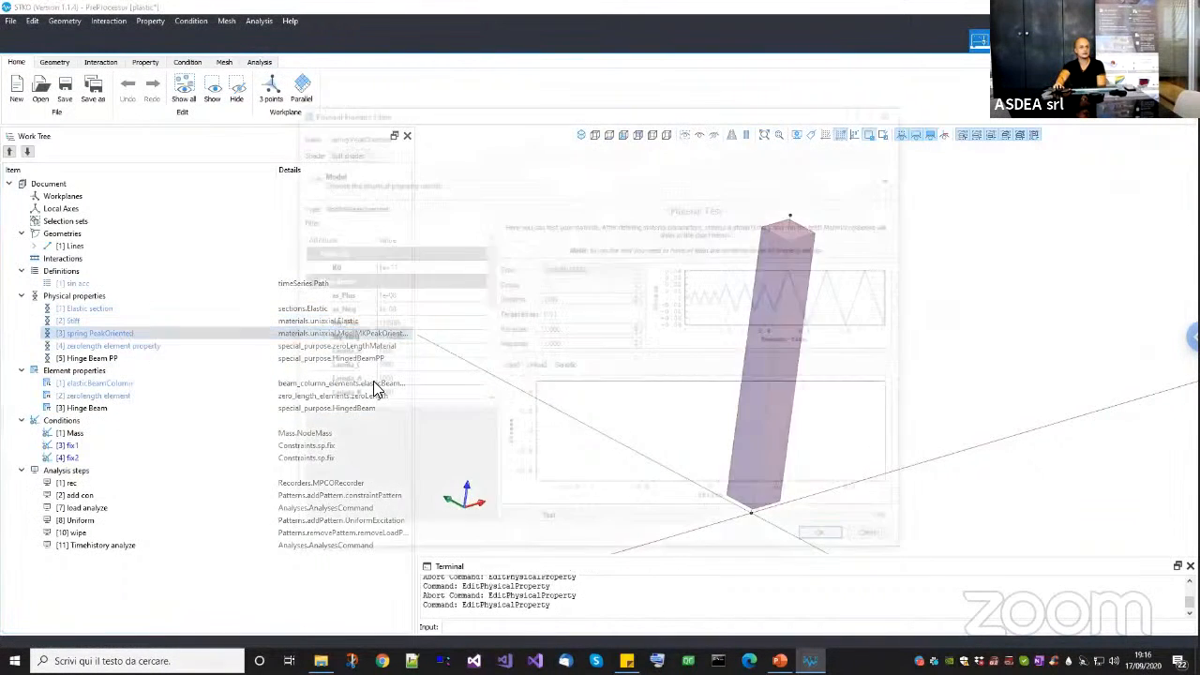
pyautogui.click(535, 521)
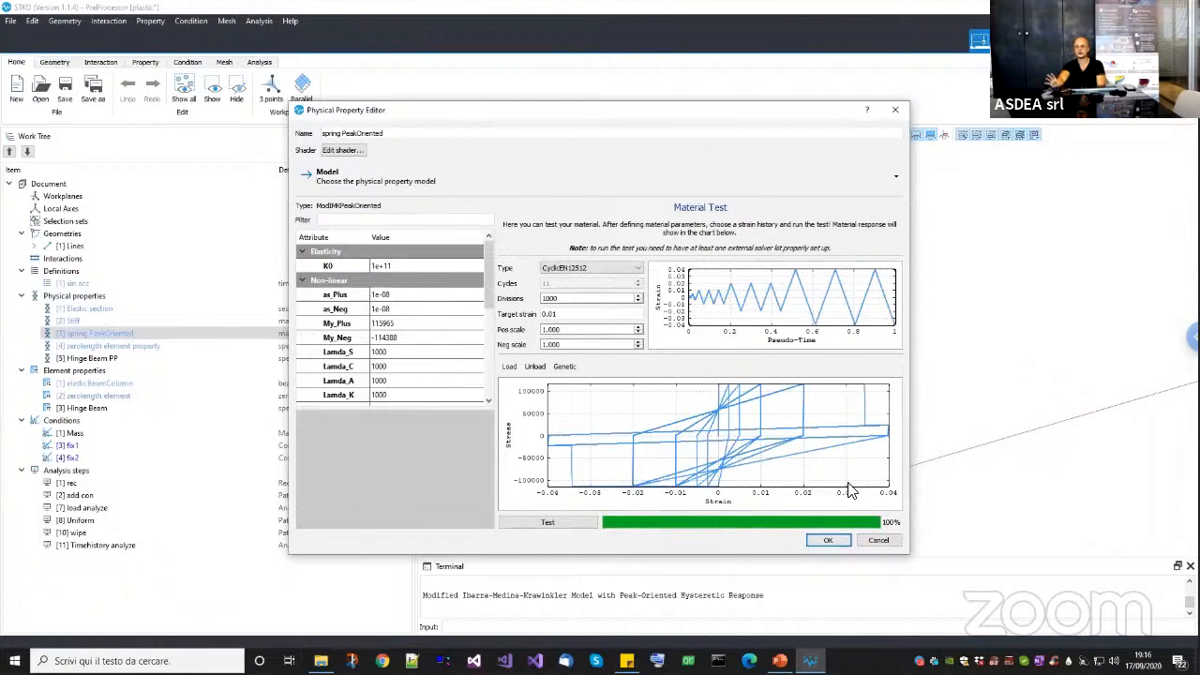
# Accept the spring material editor, inspect the Beam and ZeroLength assignments of the Hinge Beam element property, and cancel its editor.
pyautogui.click(828, 540)
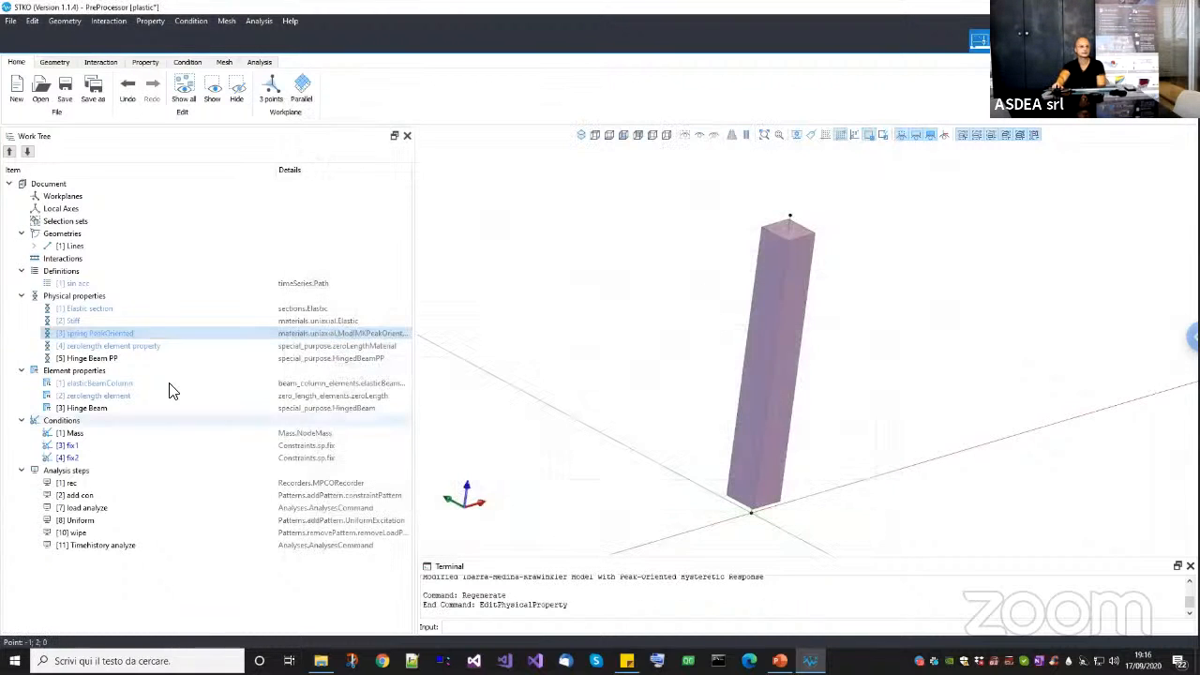
pyautogui.click(134, 345)
pyautogui.click(129, 354)
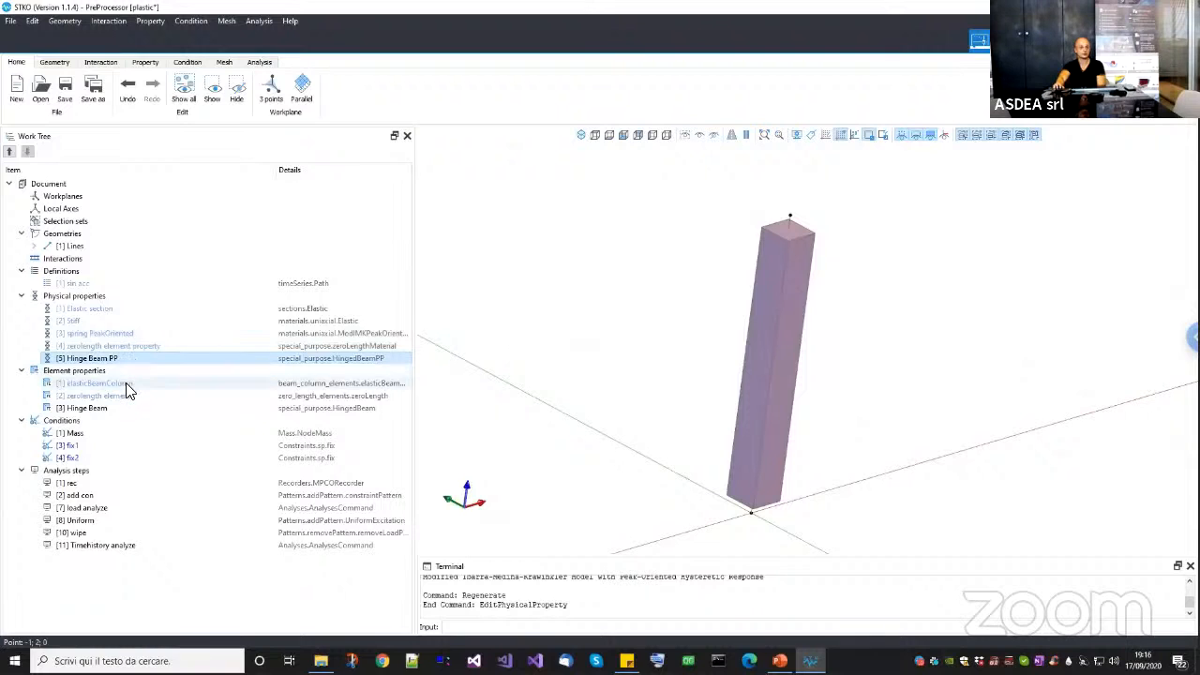
pyautogui.click(126, 383)
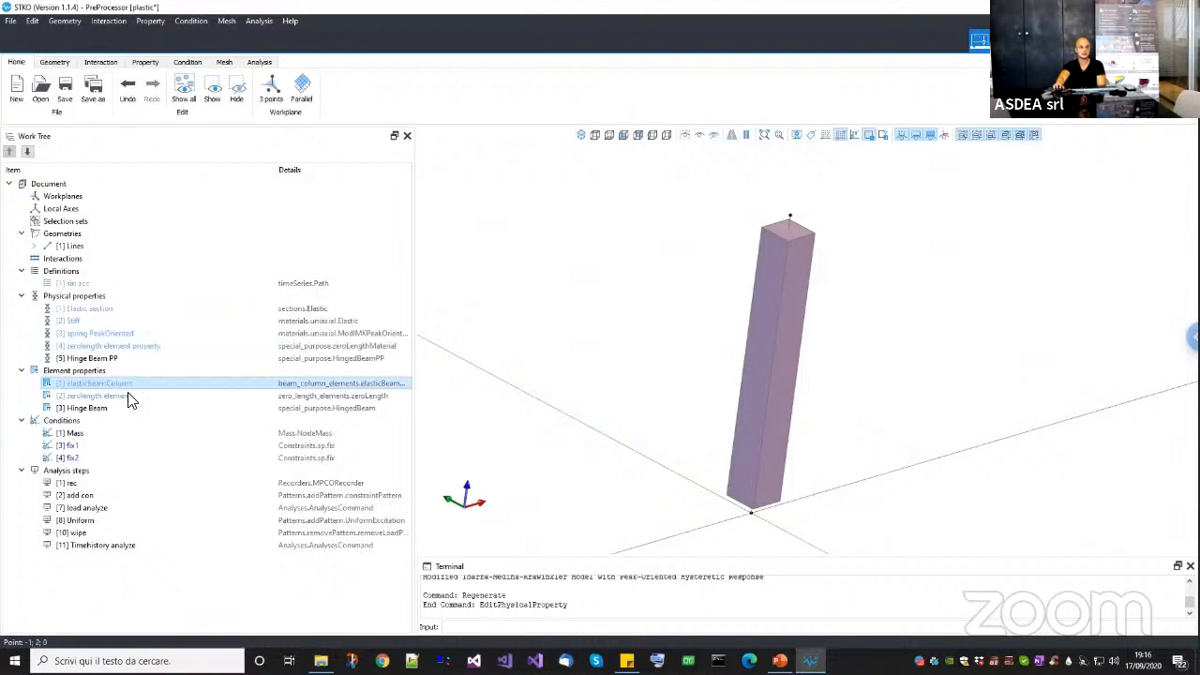
pyautogui.click(130, 395)
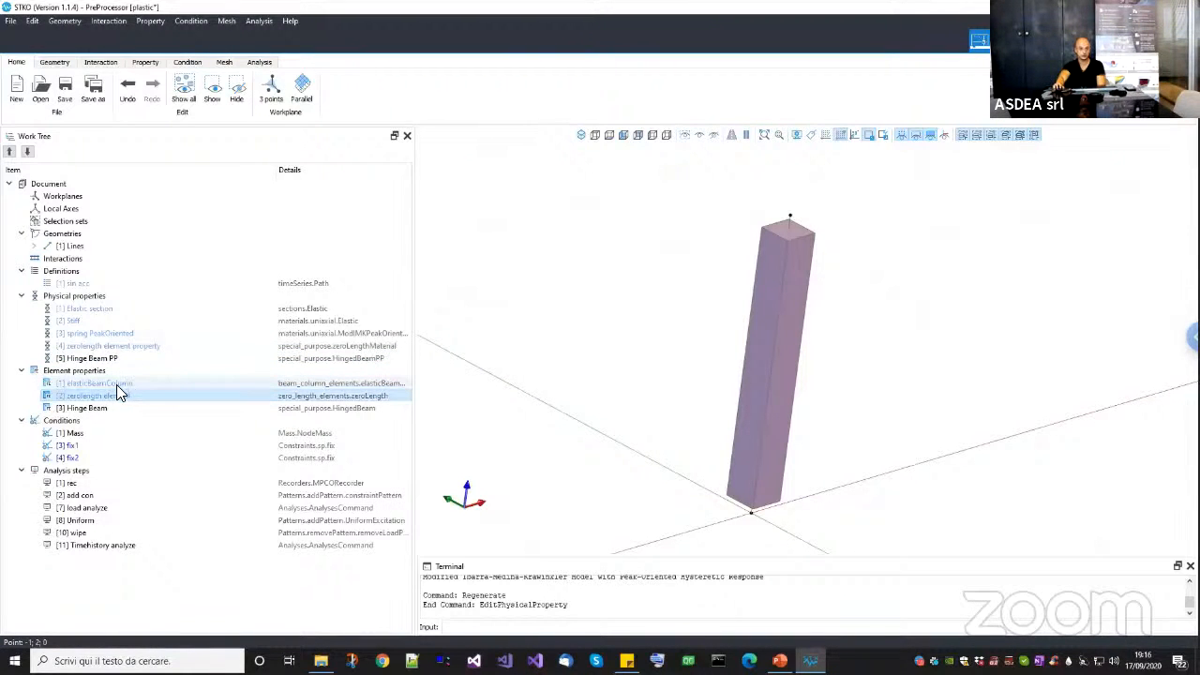
pyautogui.click(86, 407)
pyautogui.rightClick(107, 413)
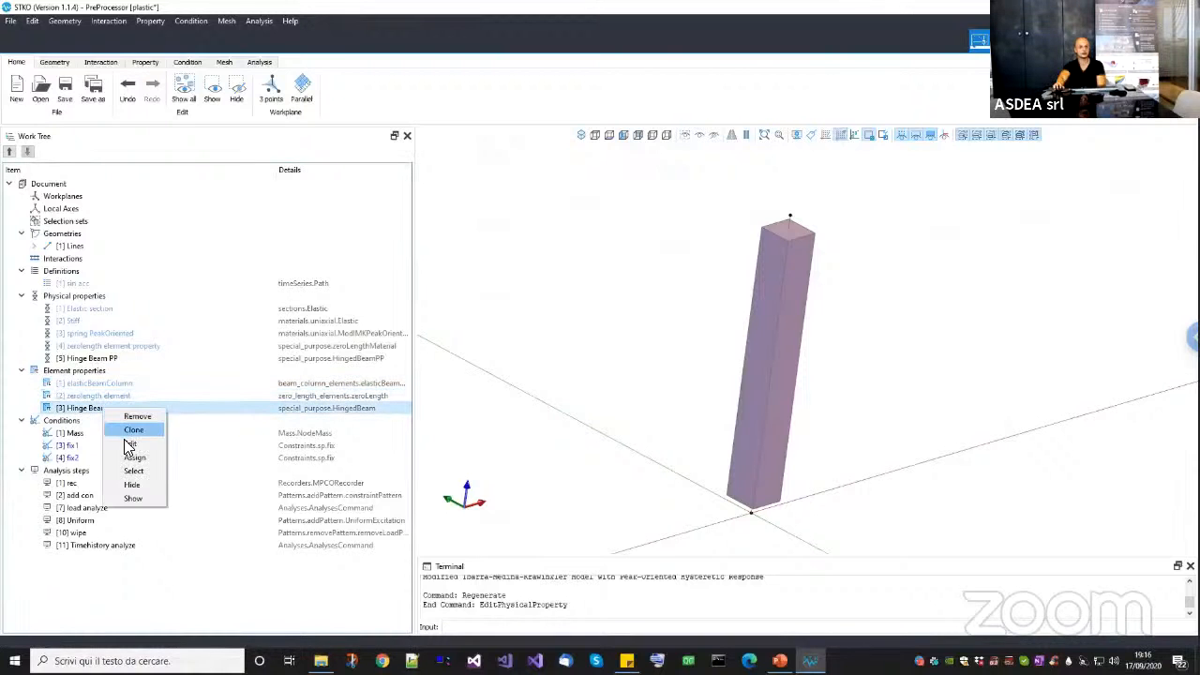
pyautogui.click(126, 448)
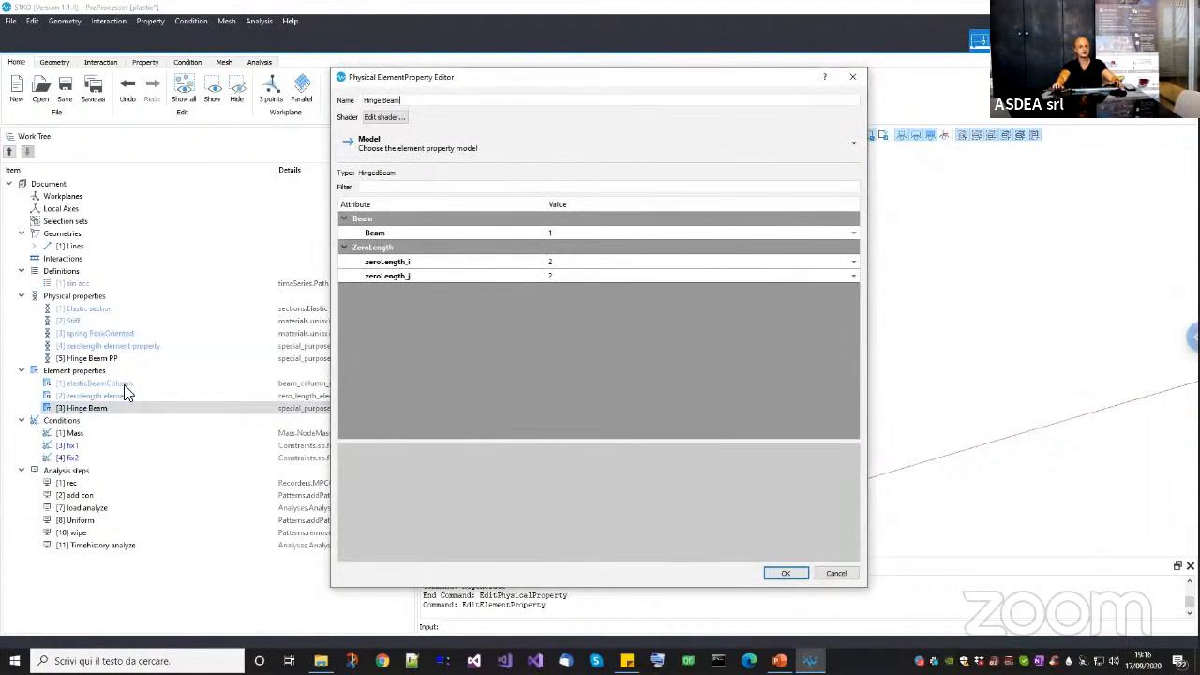
pyautogui.press('Escape')
pyautogui.moveTo(763, 328); pyautogui.dragTo(756, 353, button='middle')
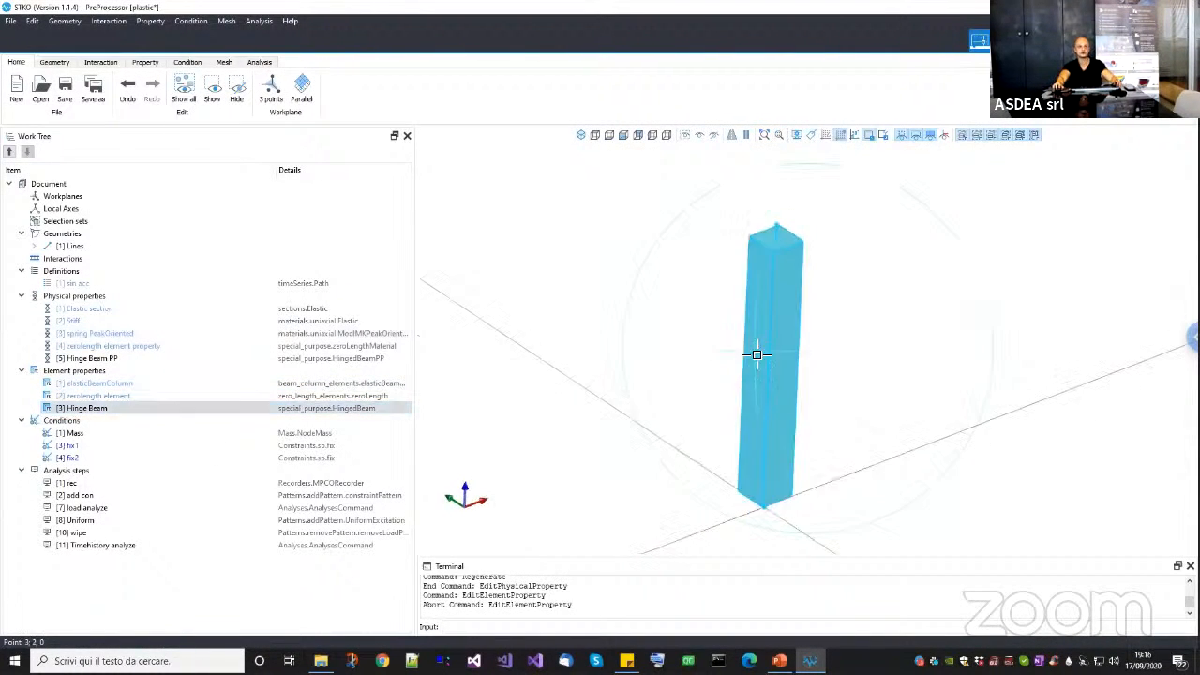
# Inspect the mode and mass values of the Mass condition, and cancel its editor.
pyautogui.click(77, 434)
pyautogui.rightClick(90, 436)
pyautogui.click(97, 472)
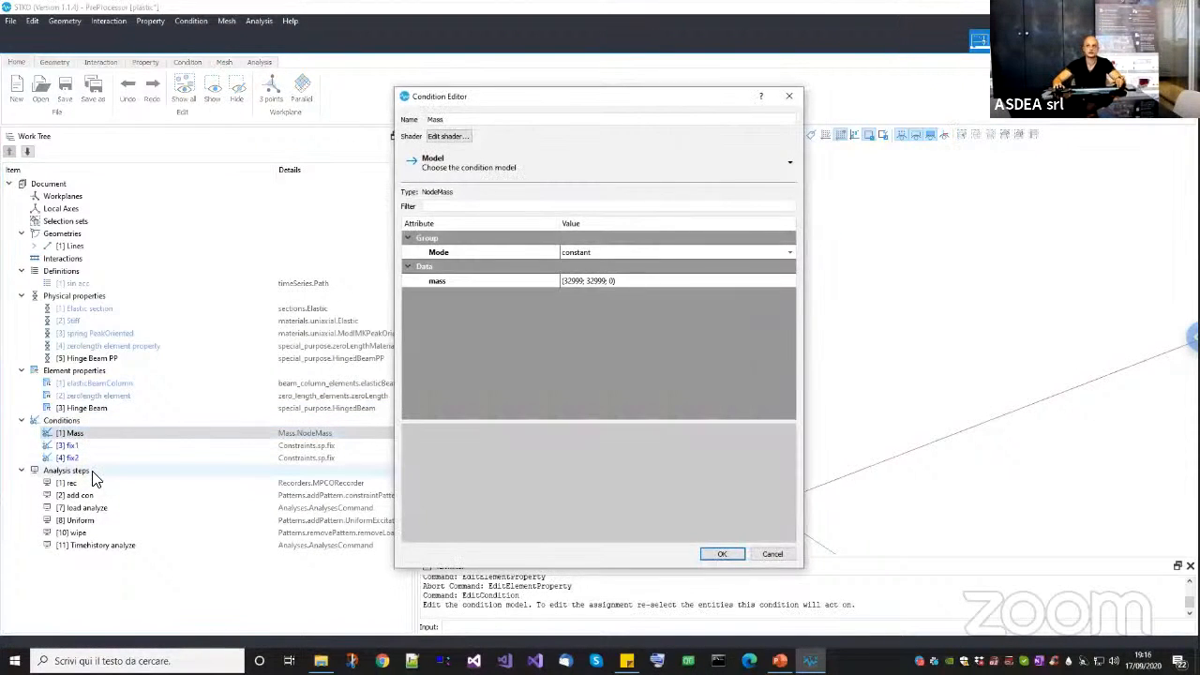
pyautogui.press('Escape')
# Inspect which degrees of freedom the fix1 and fix2 conditions constrain, cancelling each editor without changes.
pyautogui.click(80, 446)
pyautogui.rightClick(97, 448)
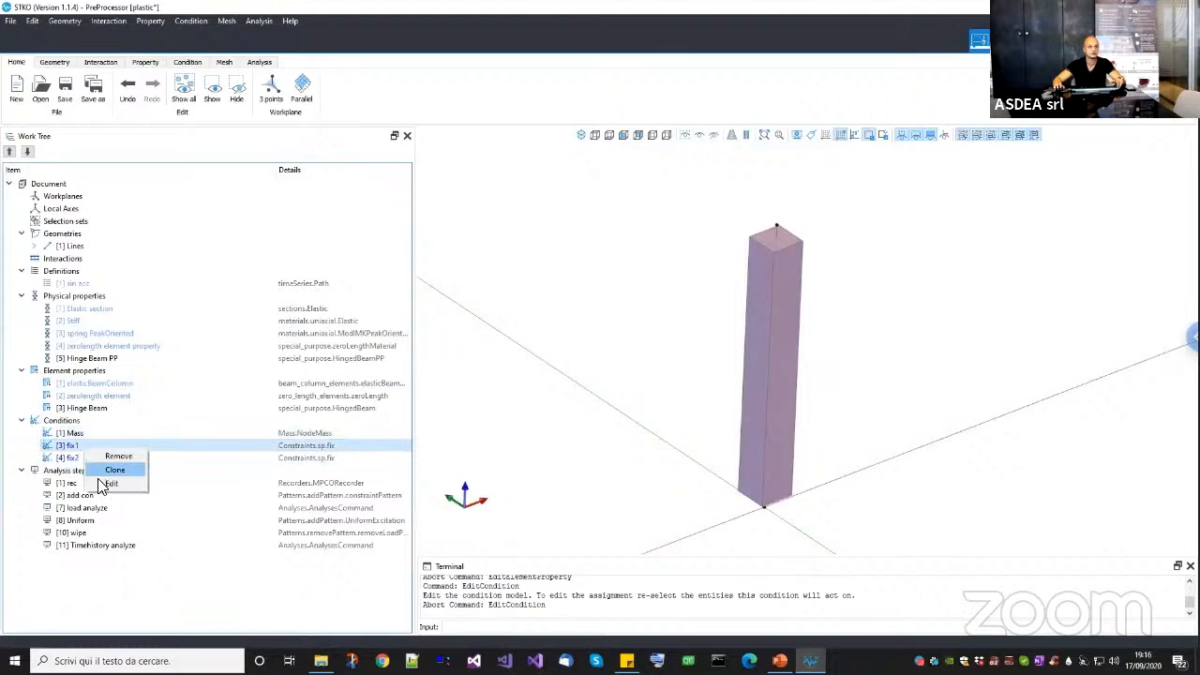
pyautogui.click(111, 483)
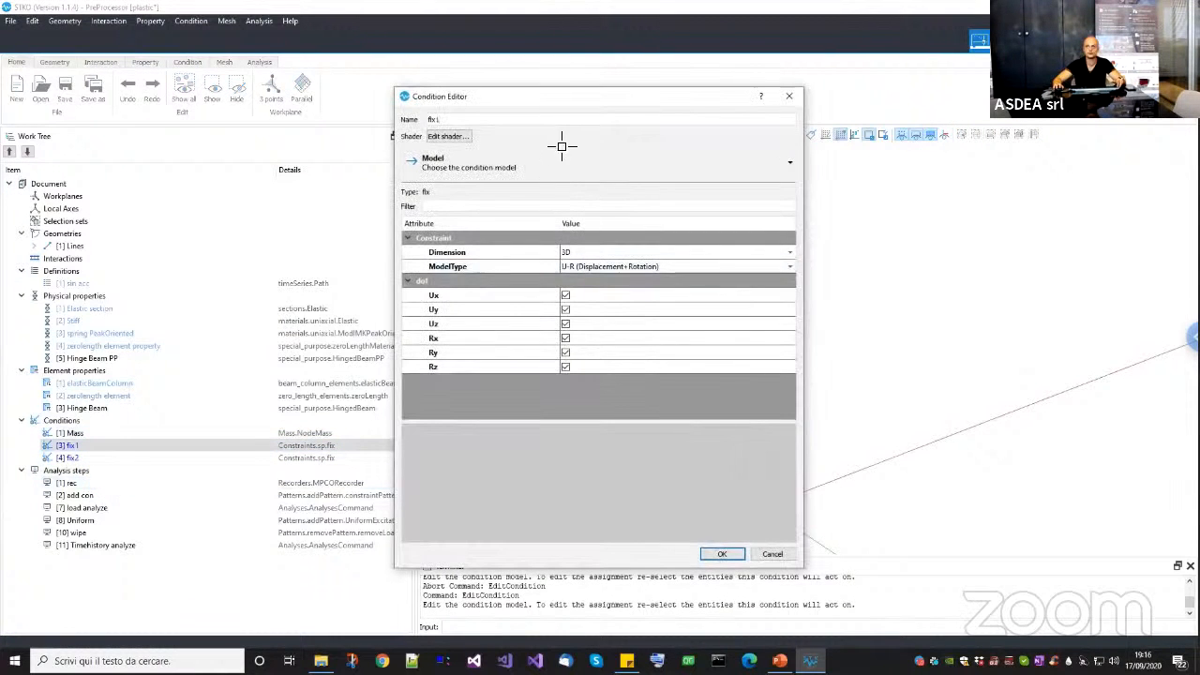
pyautogui.press('Escape')
pyautogui.click(80, 457)
pyautogui.rightClick(90, 460)
pyautogui.click(120, 497)
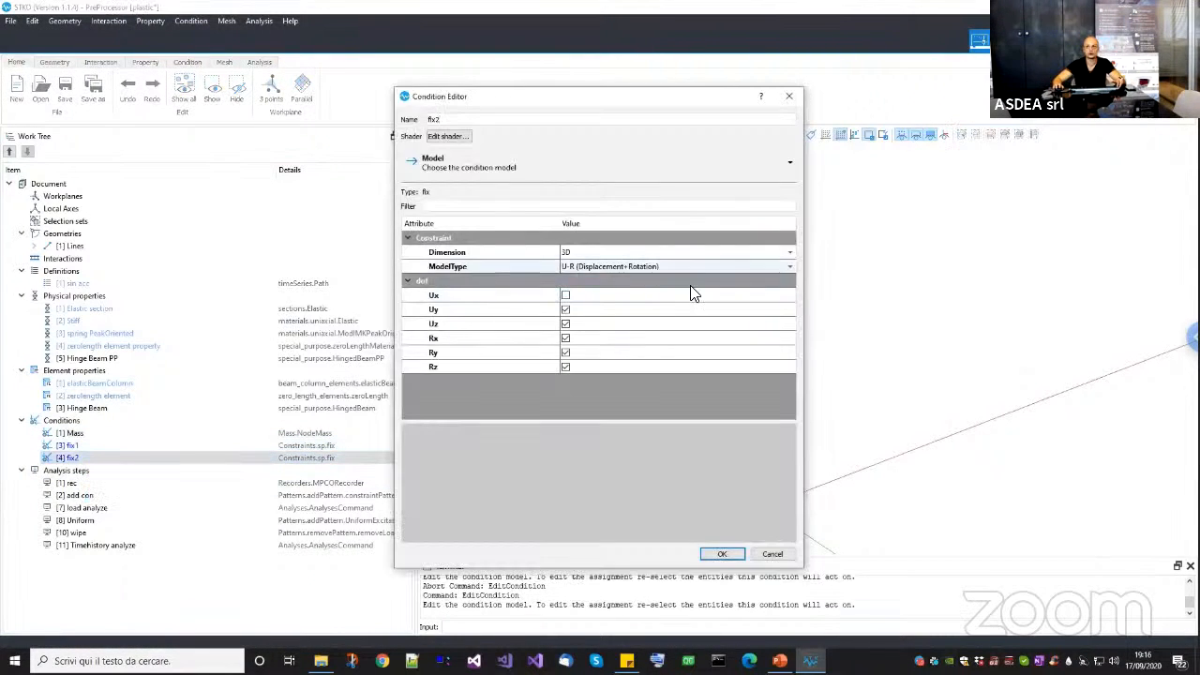
pyautogui.press('Escape')
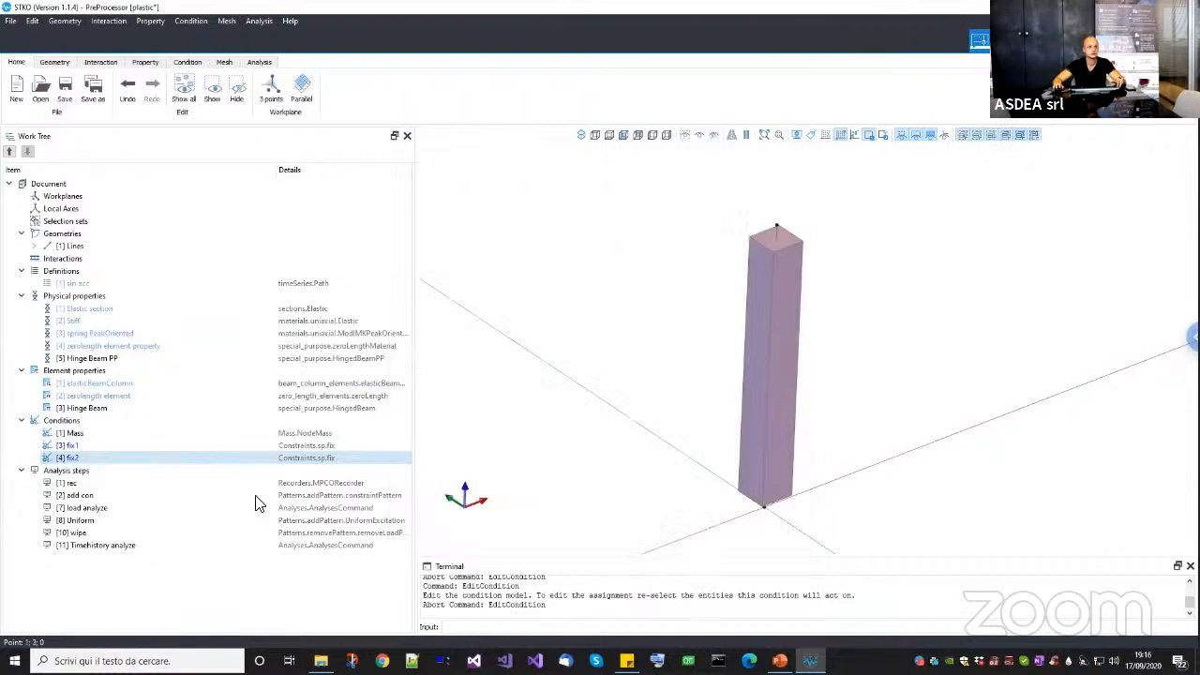
# Remove the load analyze and wipe analysis steps, and save the plastic document.
pyautogui.click(164, 483)
pyautogui.click(154, 497)
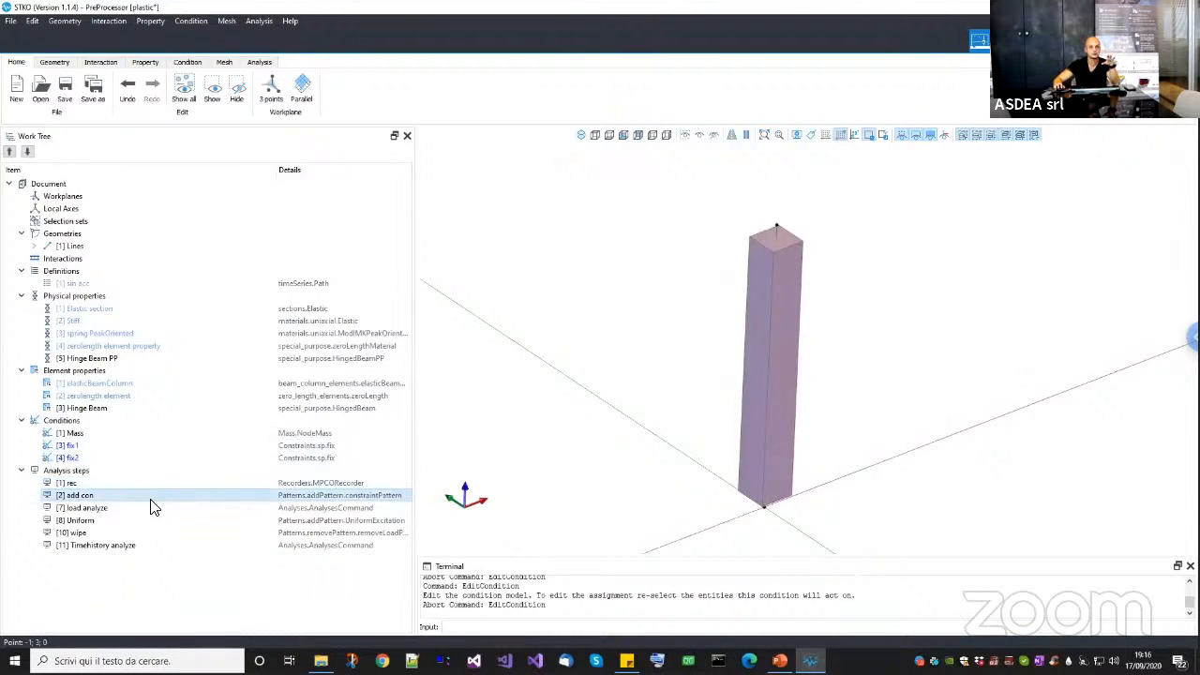
pyautogui.rightClick(150, 509)
pyautogui.click(169, 517)
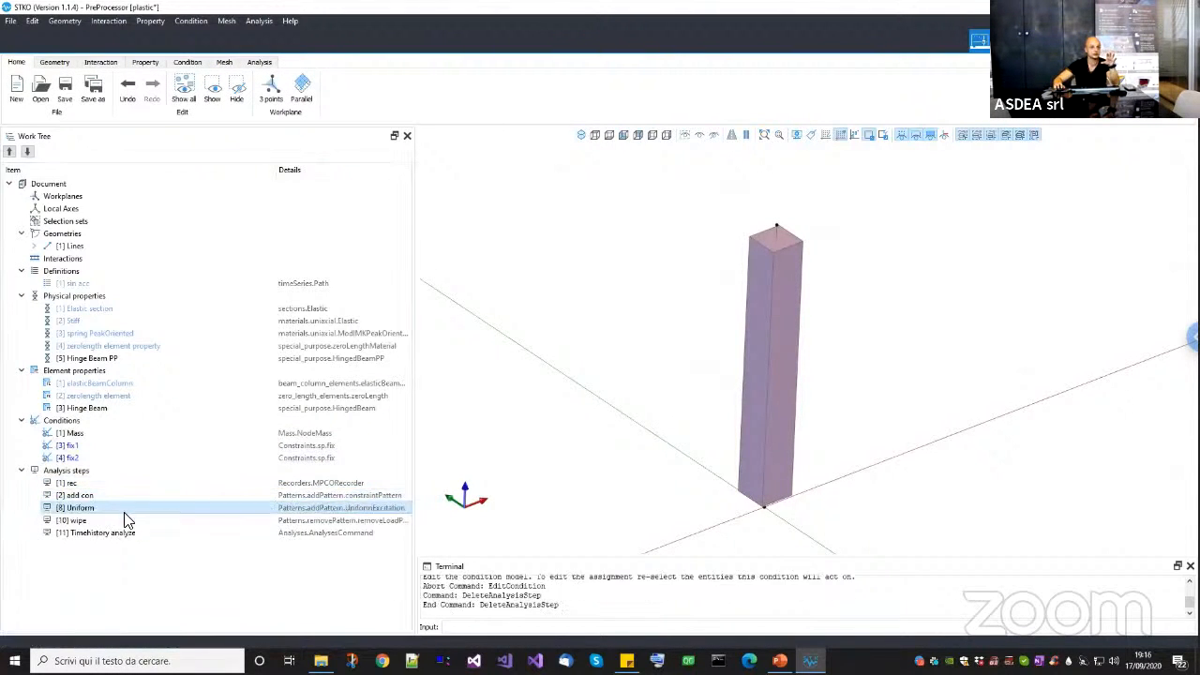
pyautogui.rightClick(98, 523)
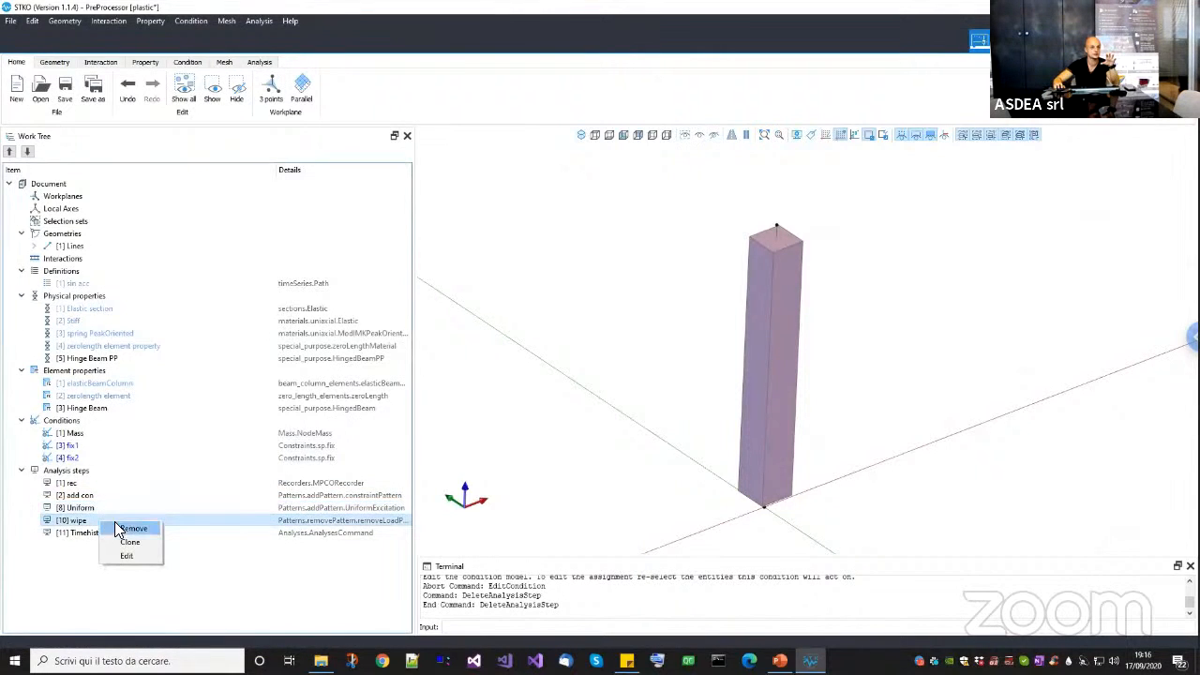
pyautogui.click(118, 528)
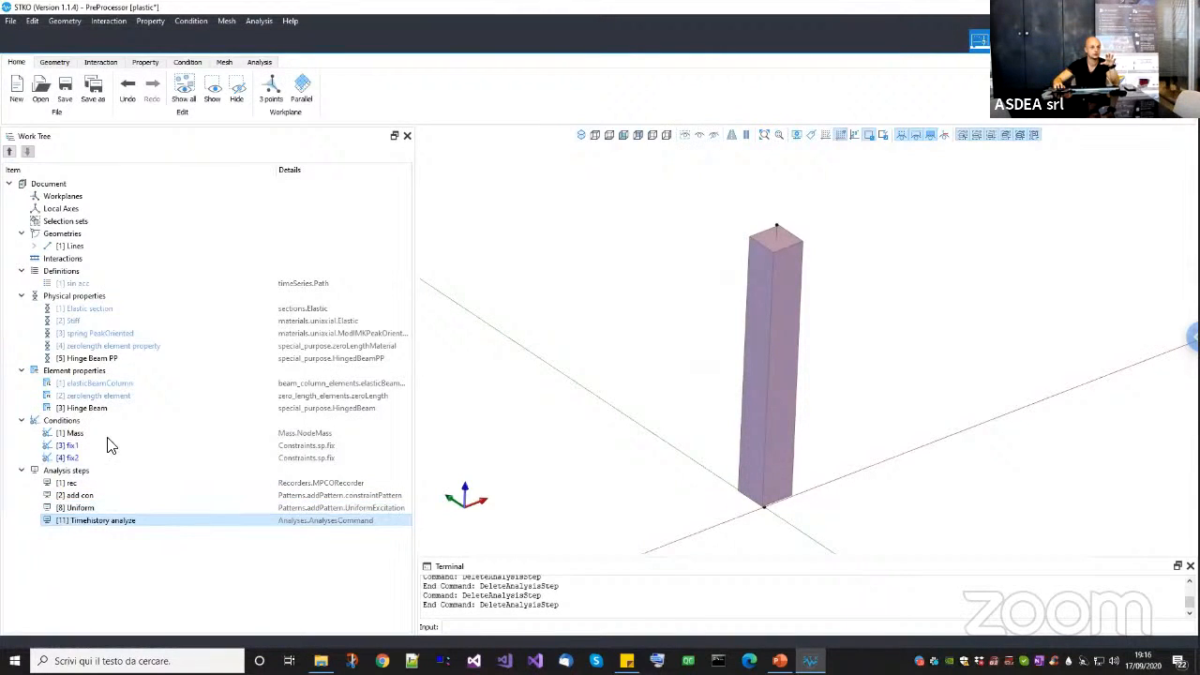
pyautogui.click(65, 87)
# Open the Timehistory analyze step for editing and enlarge its attribute list to review the transient solver settings.
pyautogui.rightClick(120, 523)
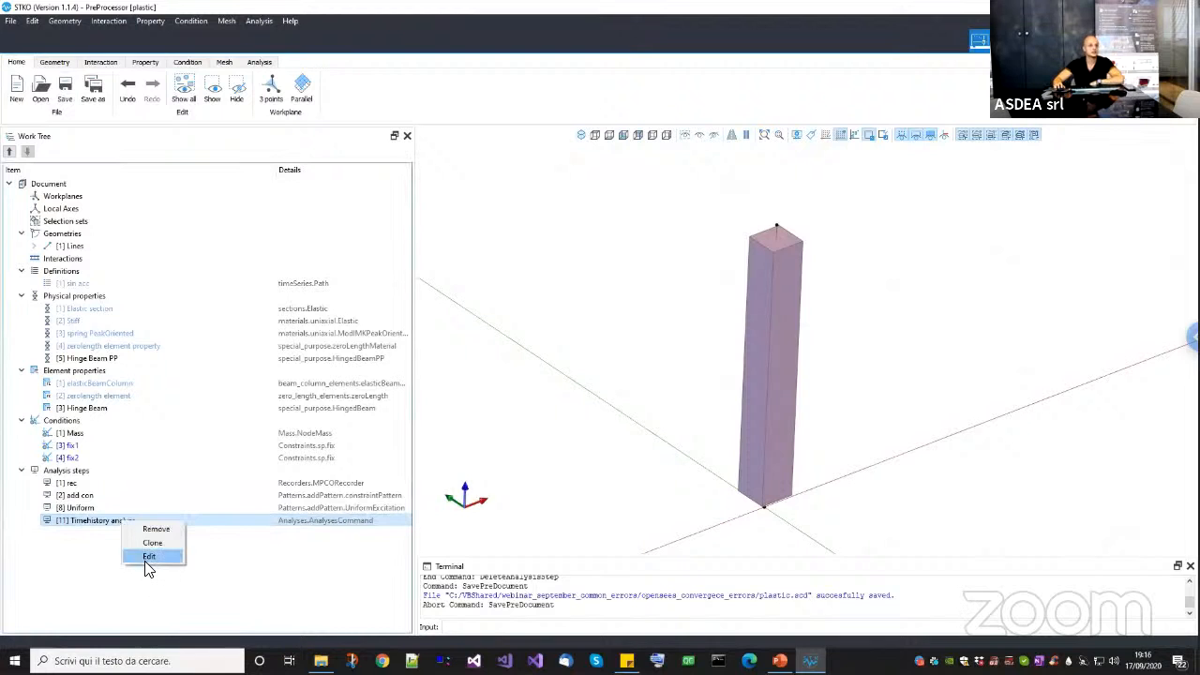
pyautogui.click(149, 559)
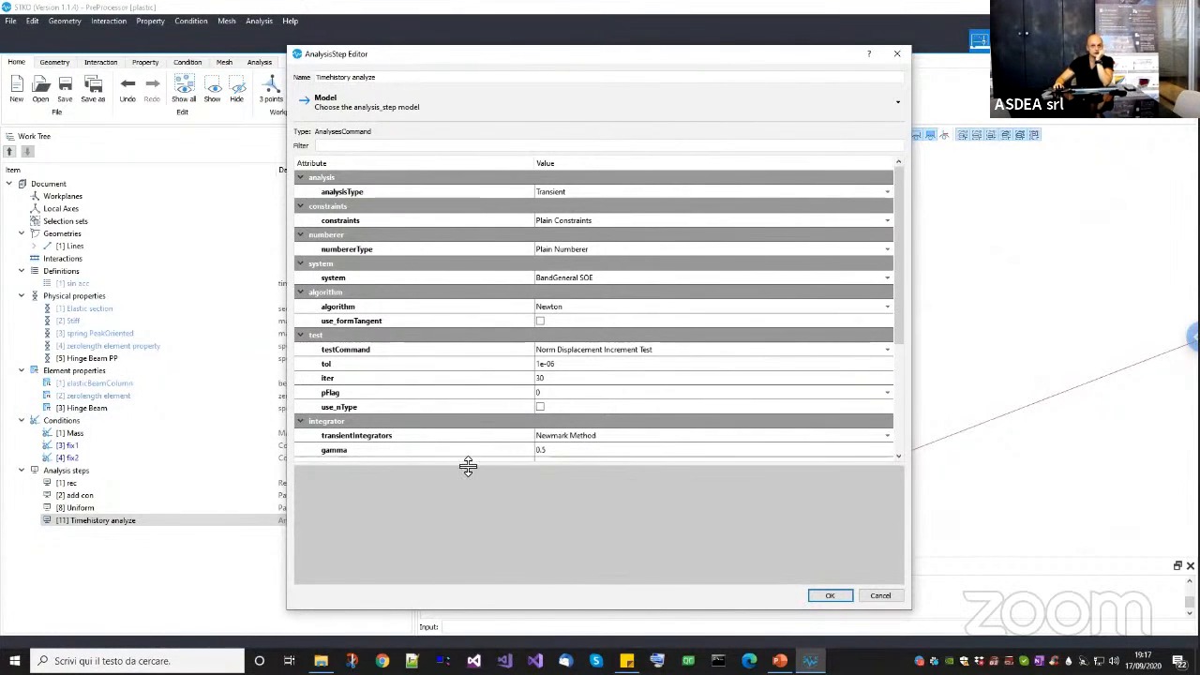
pyautogui.moveTo(468, 466); pyautogui.dragTo(461, 514)
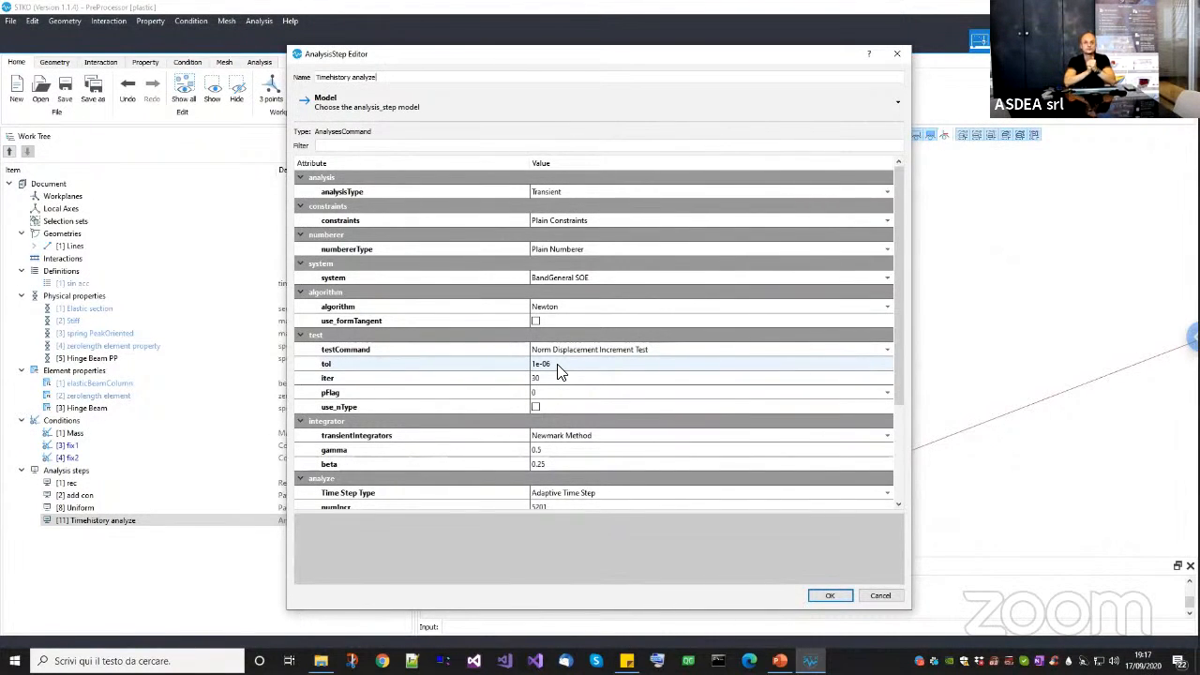
# Examine the tol attribute of the Norm Displacement Increment Test, and accept the analysis step editor without changing it.
pyautogui.click(558, 368)
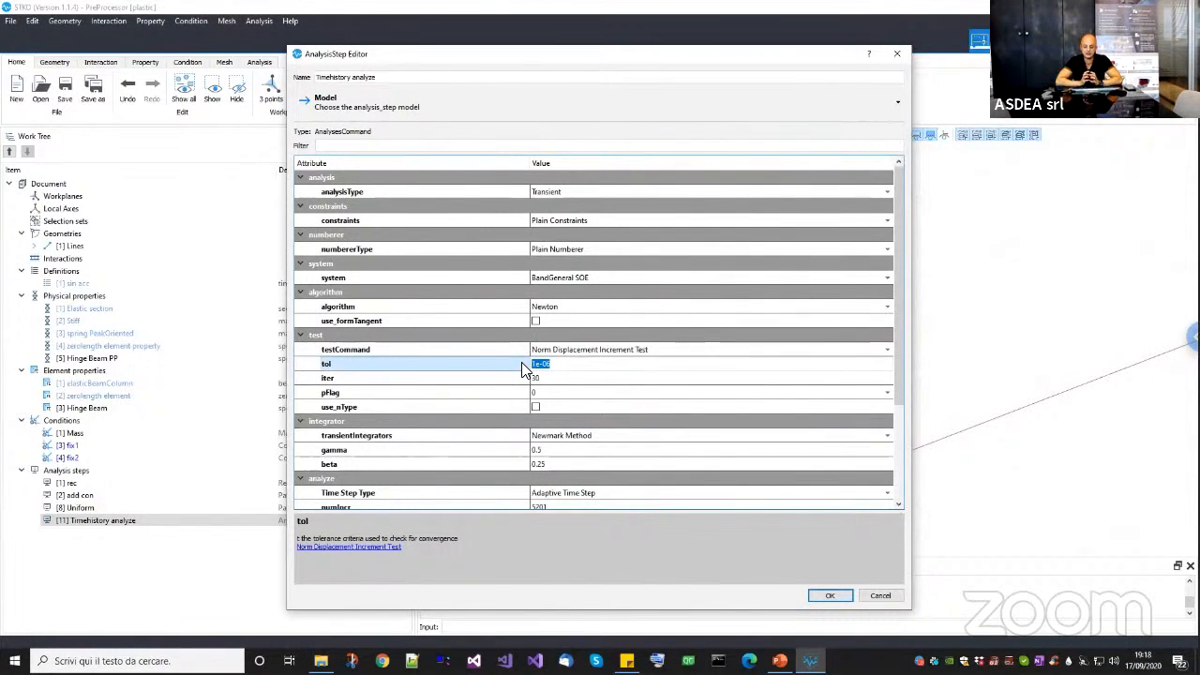
pyautogui.click(563, 364)
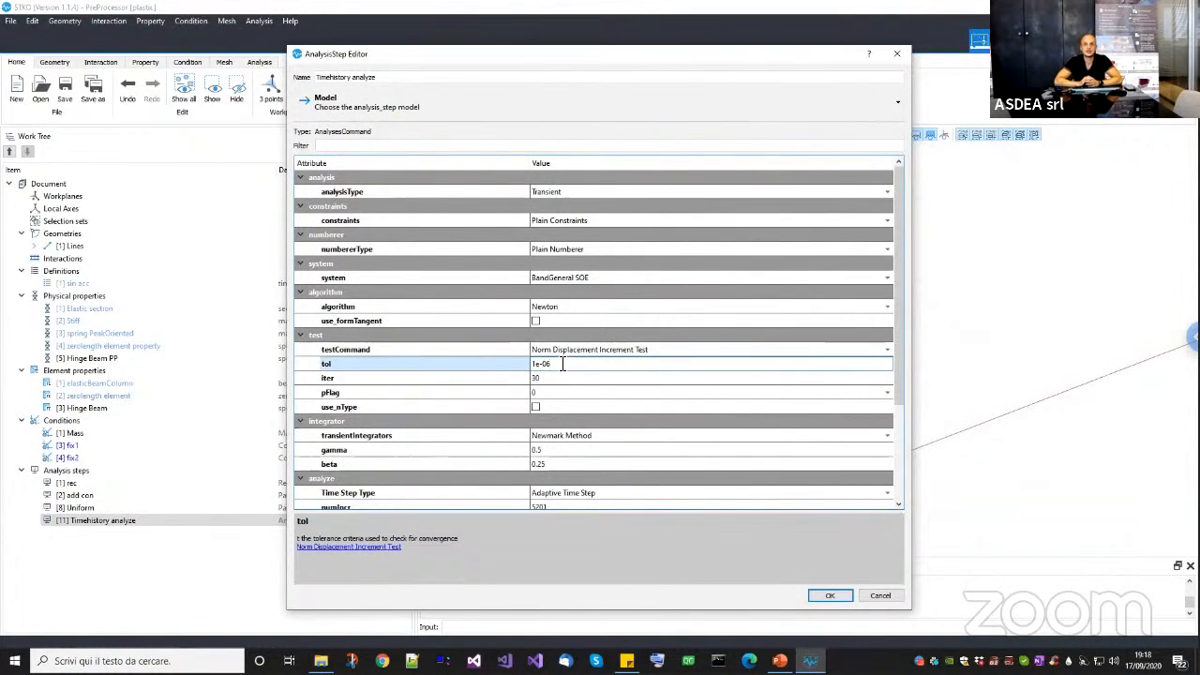
pyautogui.moveTo(563, 365); pyautogui.dragTo(522, 364)
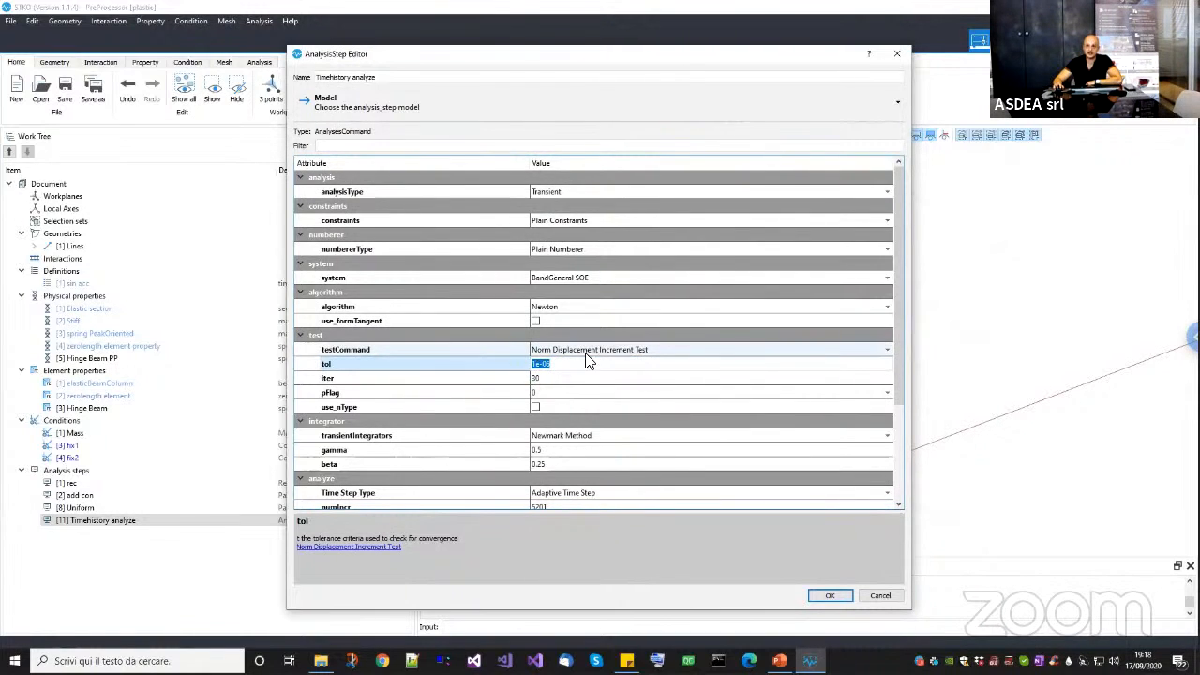
pyautogui.click(480, 363)
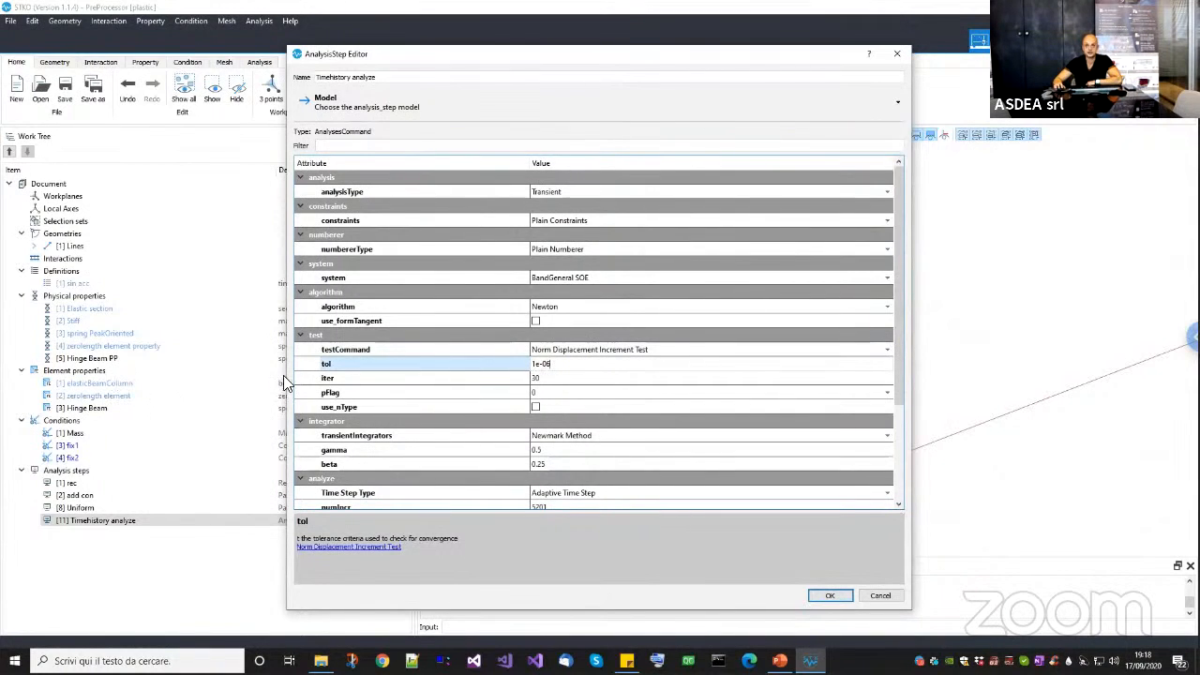
pyautogui.moveTo(556, 362); pyautogui.dragTo(527, 363)
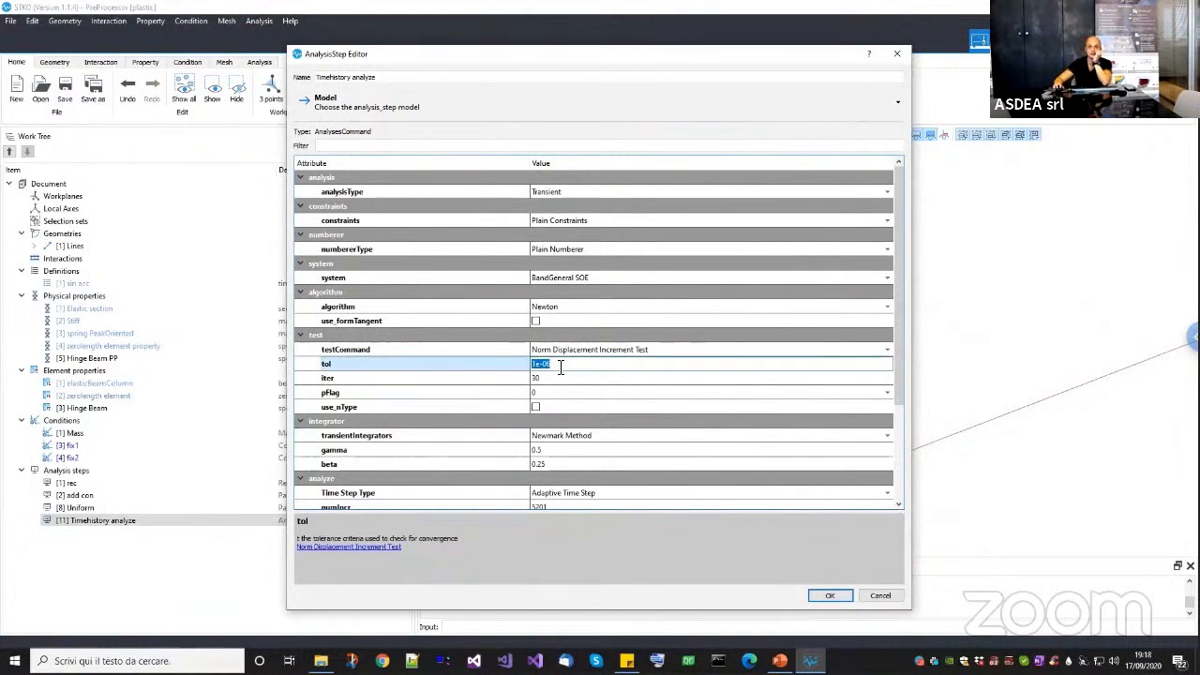
pyautogui.click(561, 365)
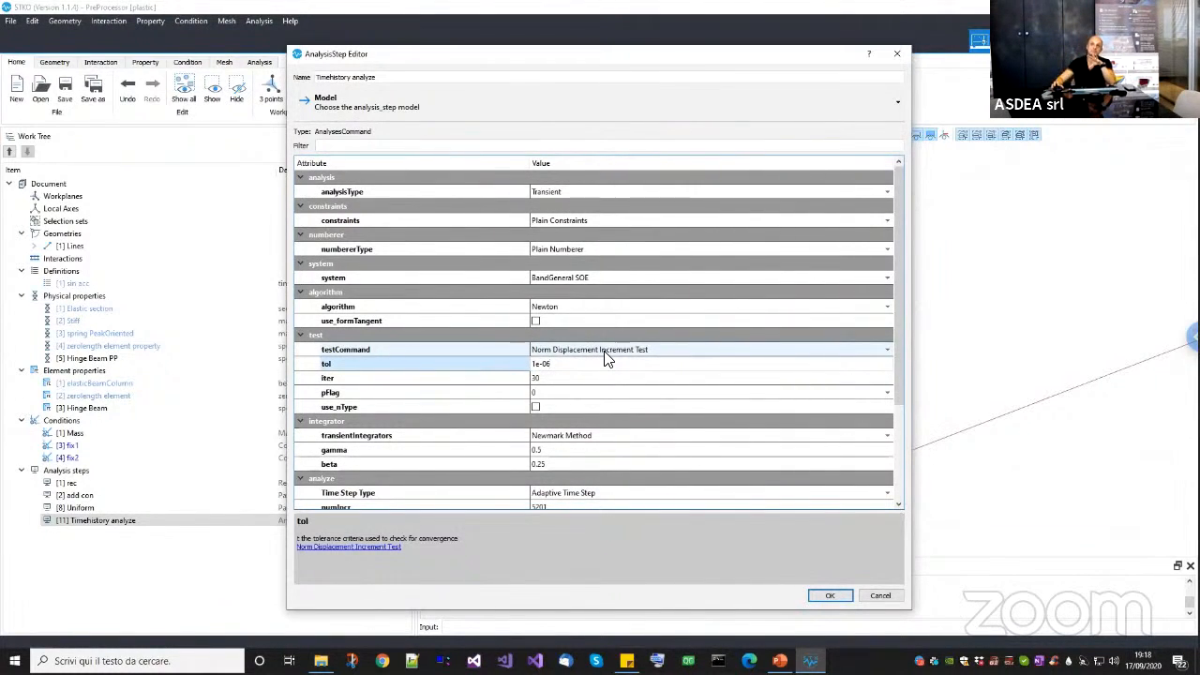
pyautogui.moveTo(560, 364); pyautogui.dragTo(520, 367)
pyautogui.click(555, 546)
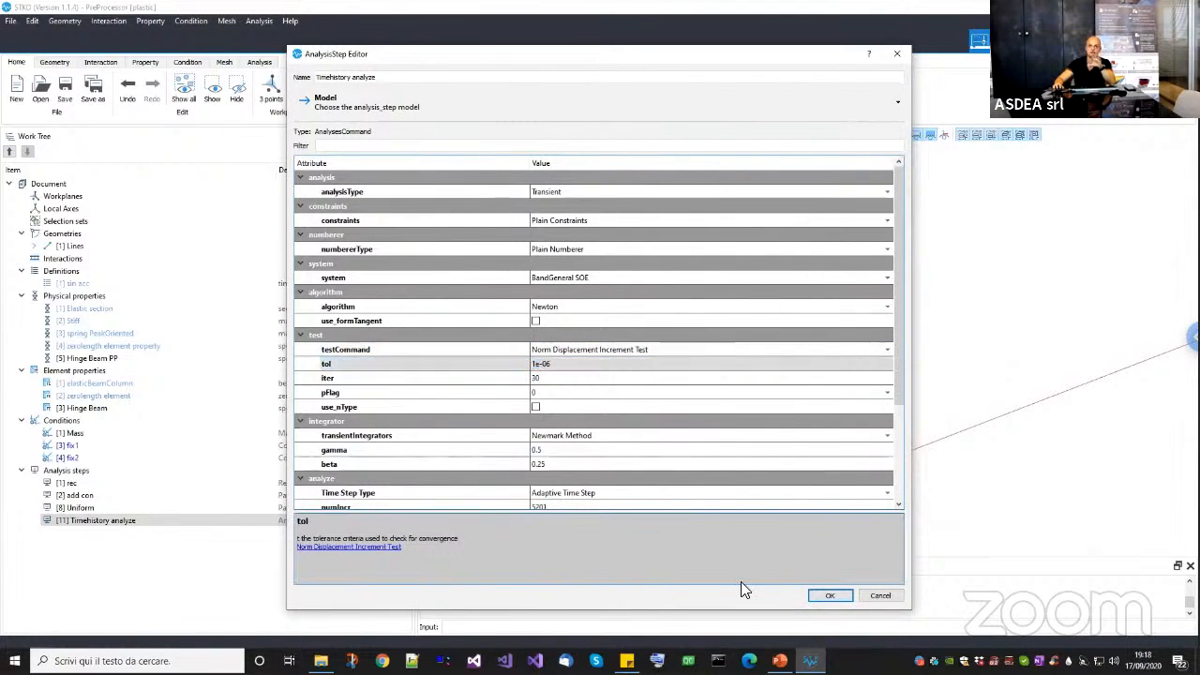
pyautogui.click(830, 596)
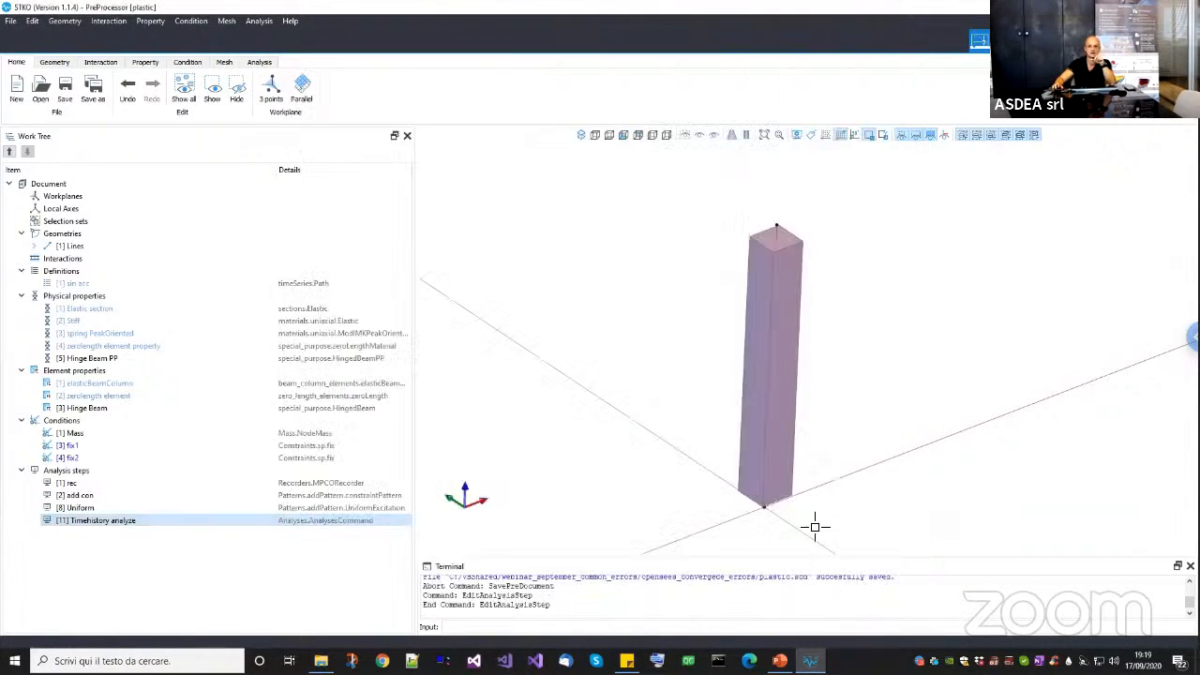
# Run the analysis with the opensees solver, follow the increments in the console, and close the console once the run ends.
pyautogui.click(259, 62)
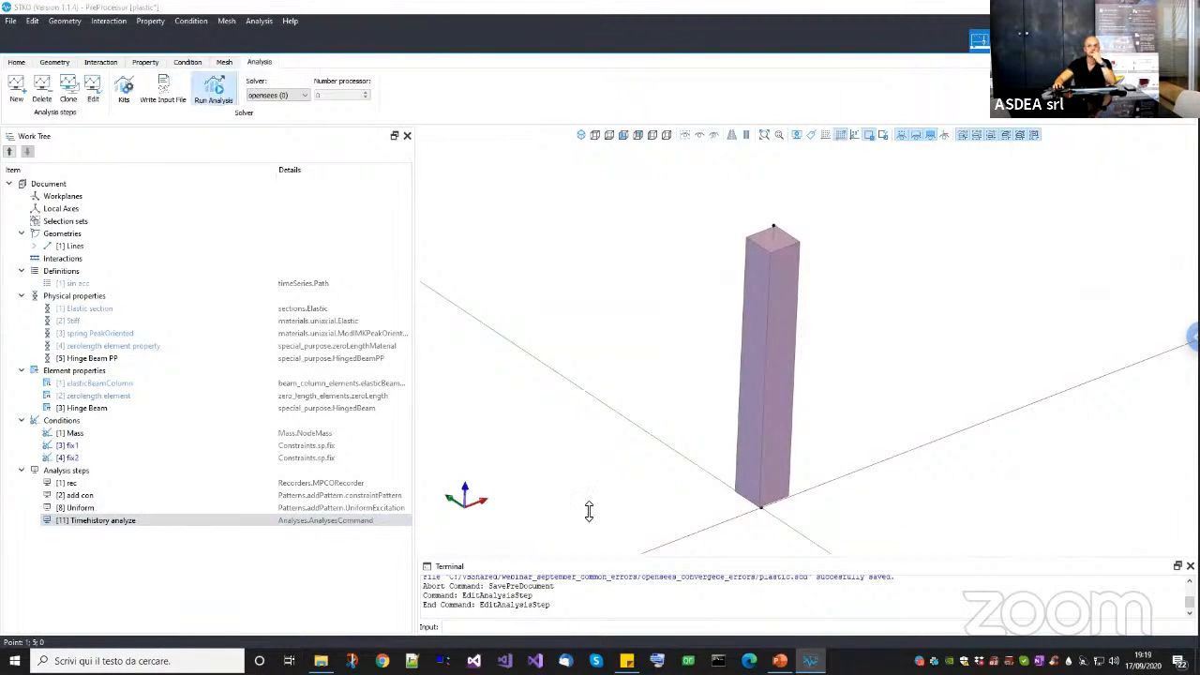
pyautogui.click(218, 90)
pyautogui.click(693, 512)
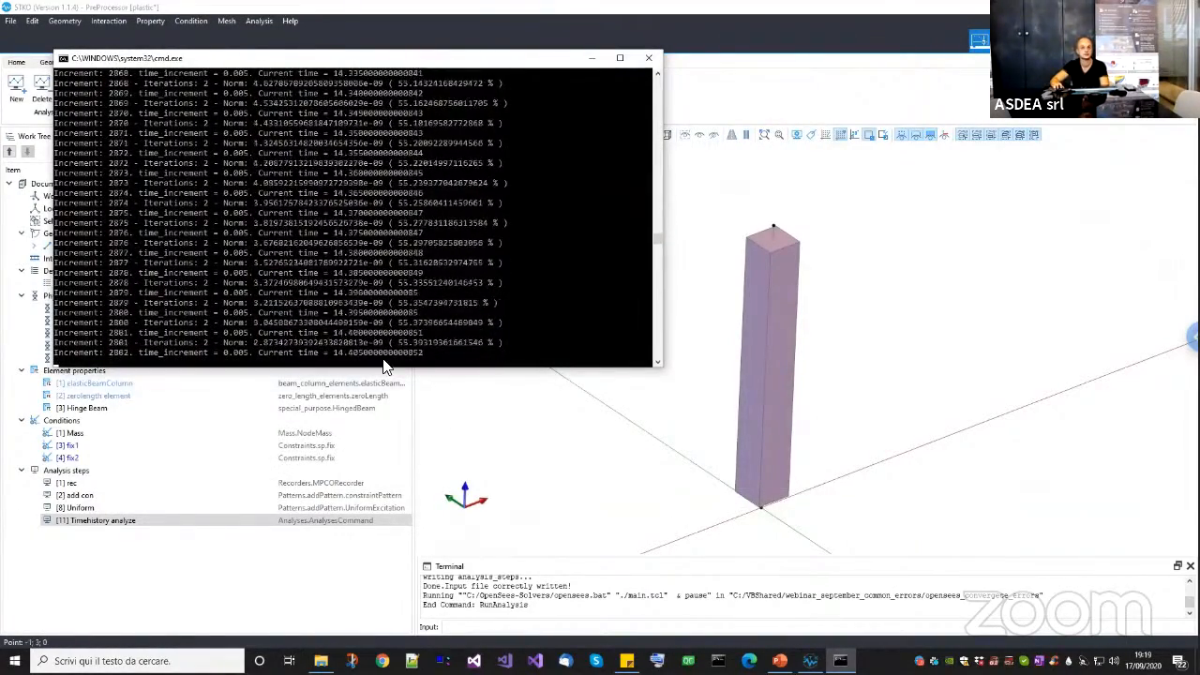
pyautogui.click(430, 342)
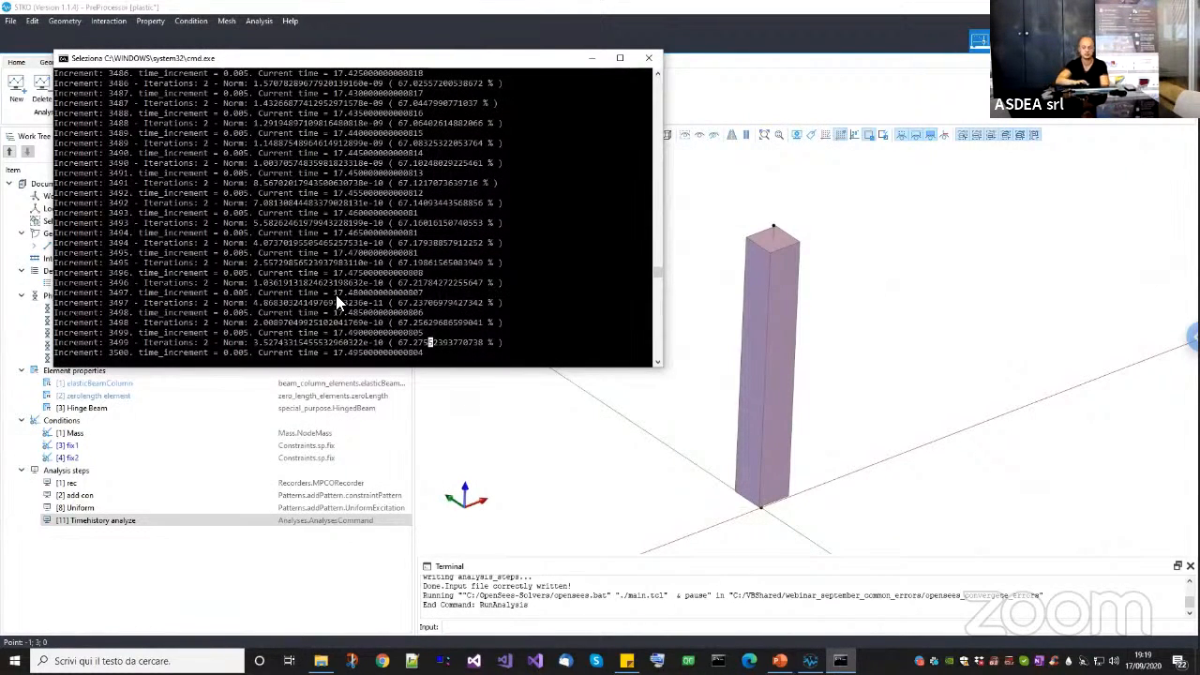
pyautogui.press('Escape')
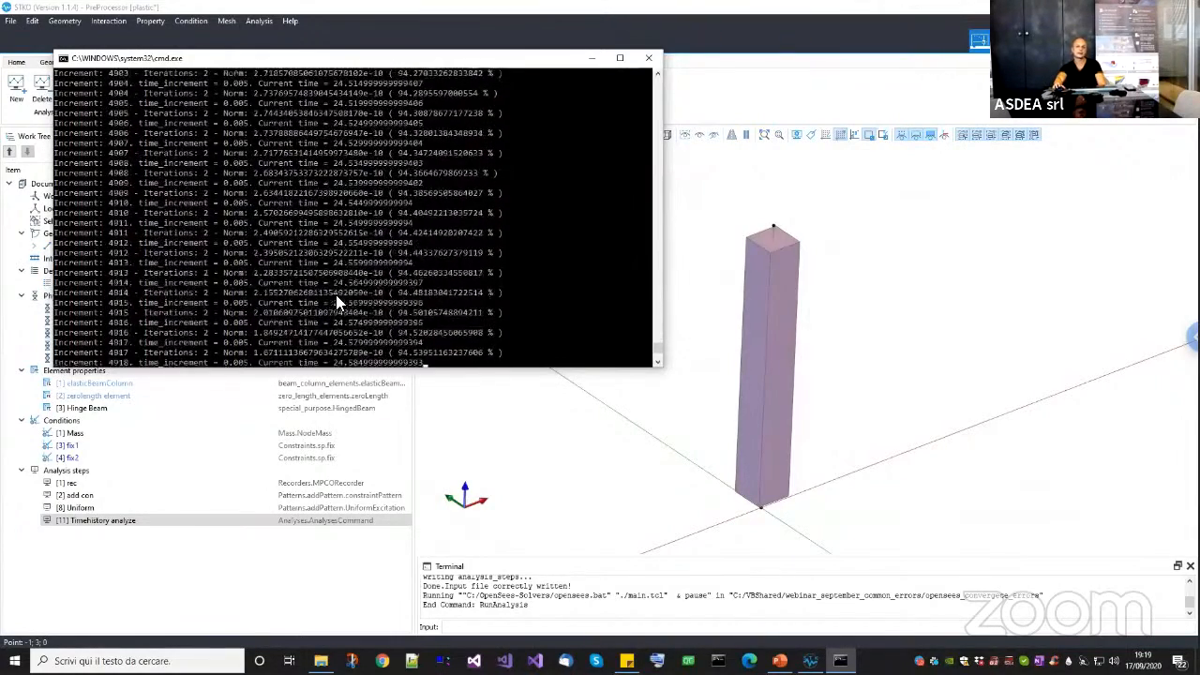
pyautogui.press('Return')
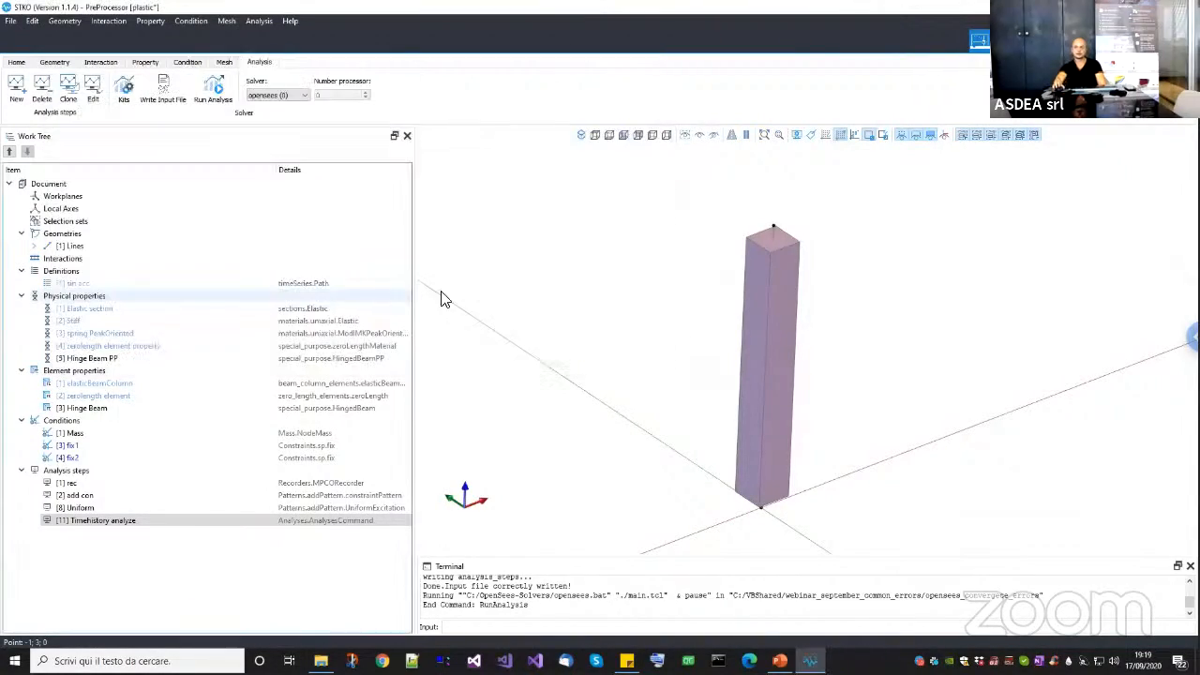
# Switch to the post-processor and open the plastic.mpco results database.
pyautogui.moveTo(776, 297); pyautogui.dragTo(779, 315, button='middle')
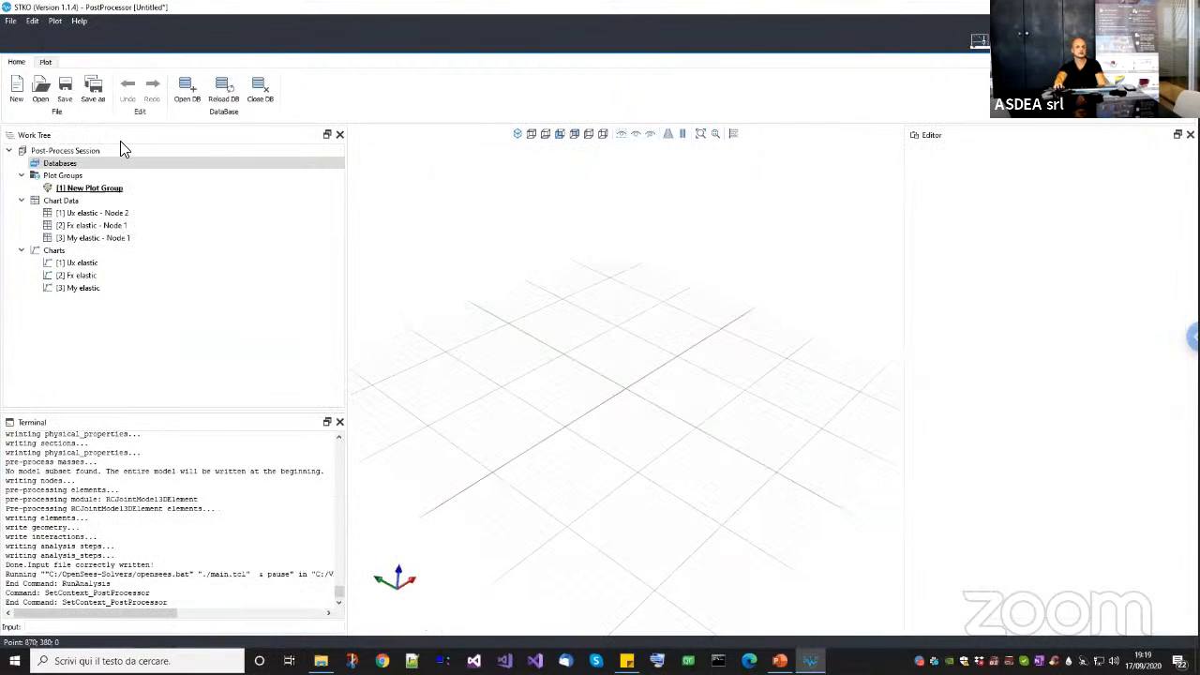
pyautogui.click(188, 90)
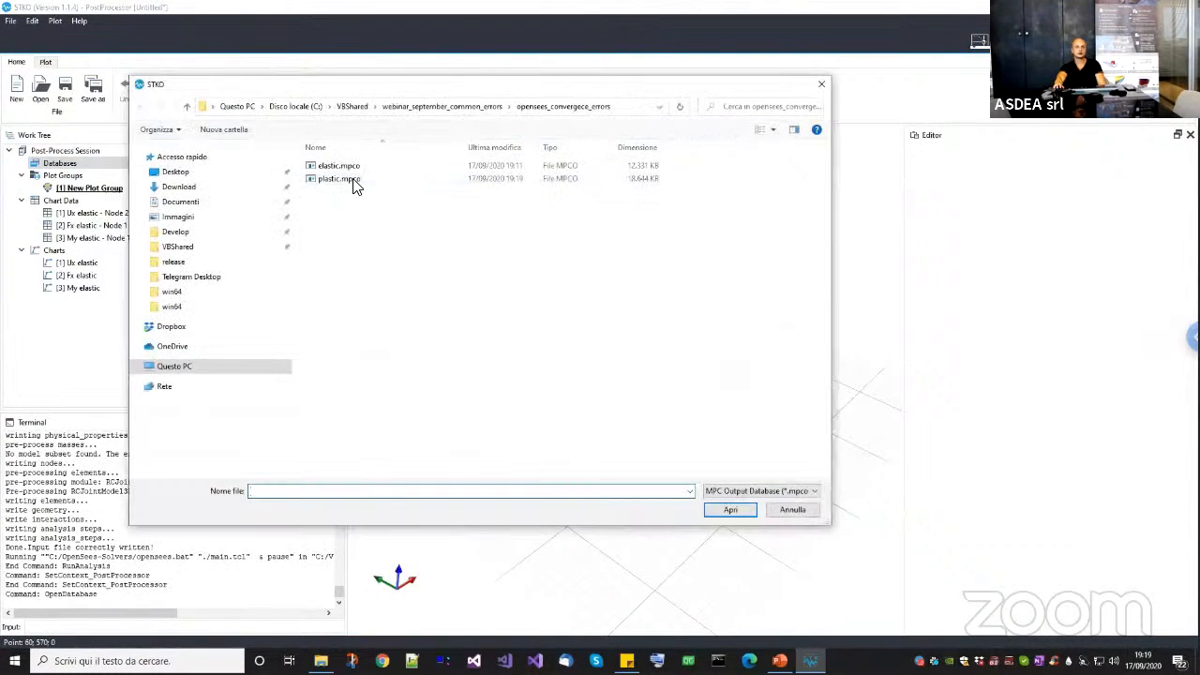
pyautogui.doubleClick(338, 179)
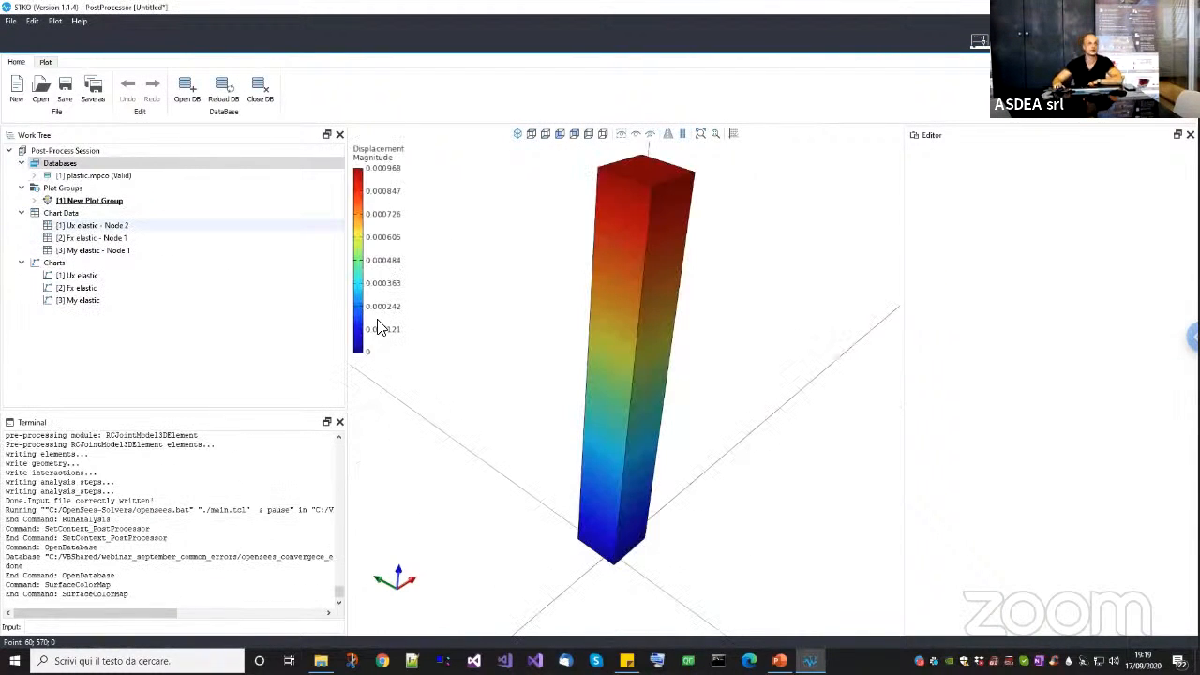
# Turn on node display for the Surface Color Map in the plot group.
pyautogui.scroll(-4, 572, 371)
pyautogui.moveTo(607, 429); pyautogui.dragTo(567, 422, button='middle')
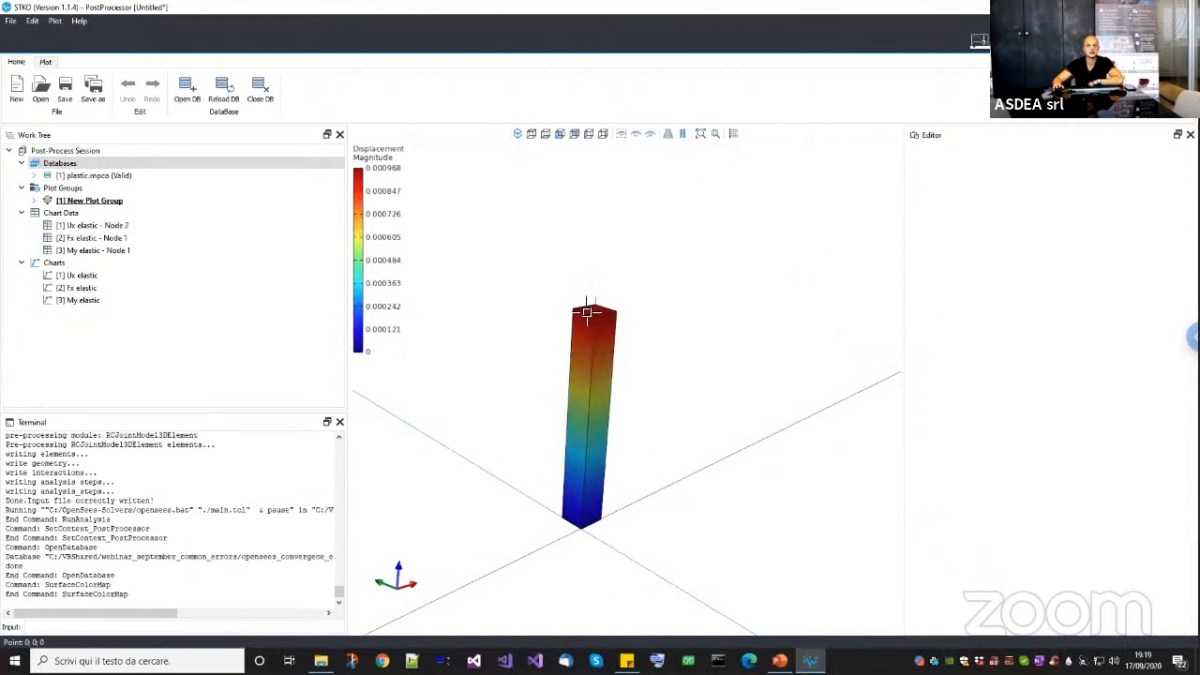
pyautogui.scroll(2, 601, 302)
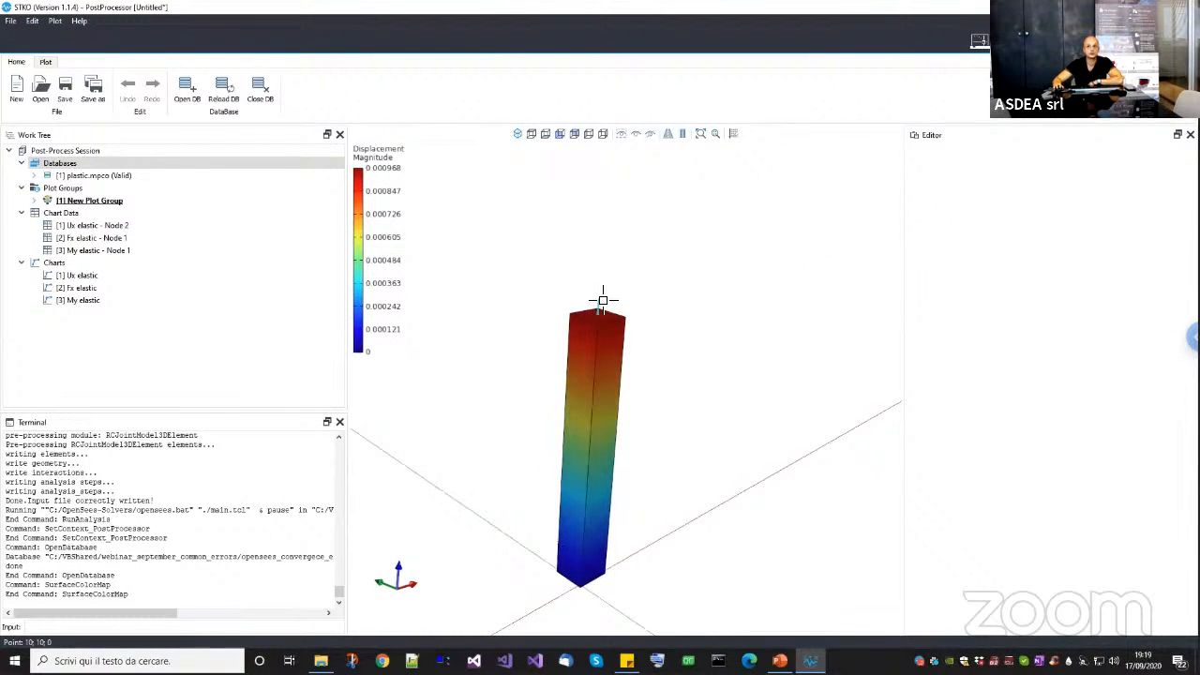
pyautogui.click(35, 201)
pyautogui.click(70, 210)
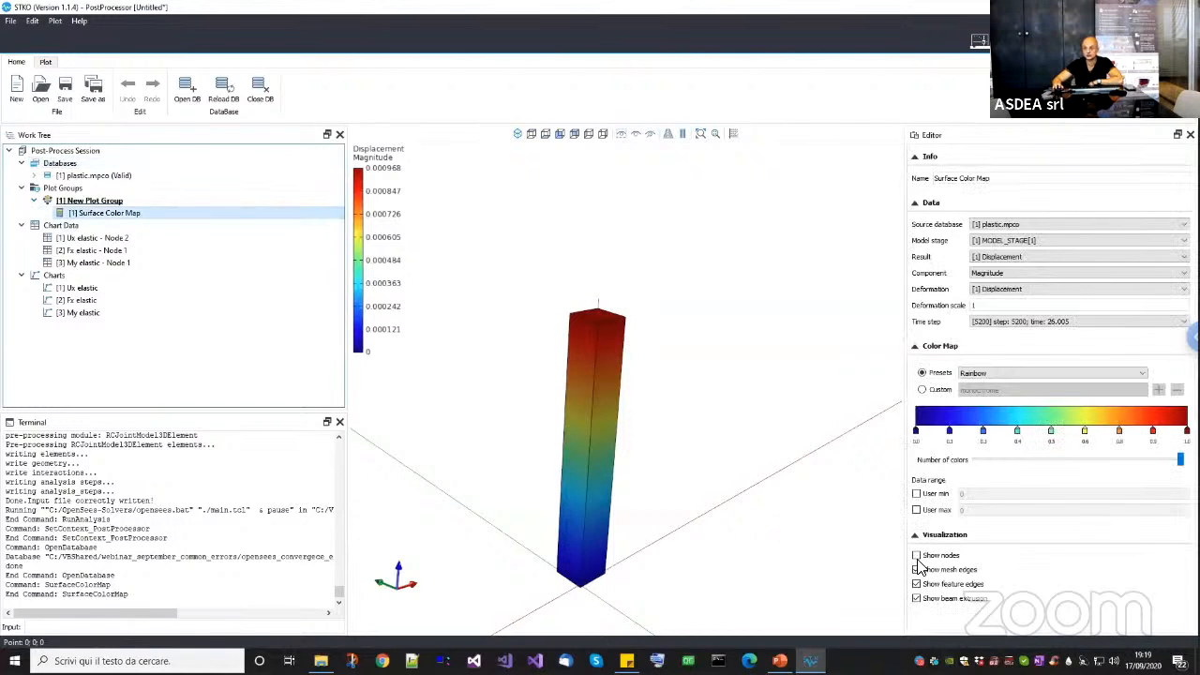
pyautogui.click(917, 556)
# Select Node 2 at the top of the column.
pyautogui.moveTo(705, 424); pyautogui.dragTo(656, 369, button='middle')
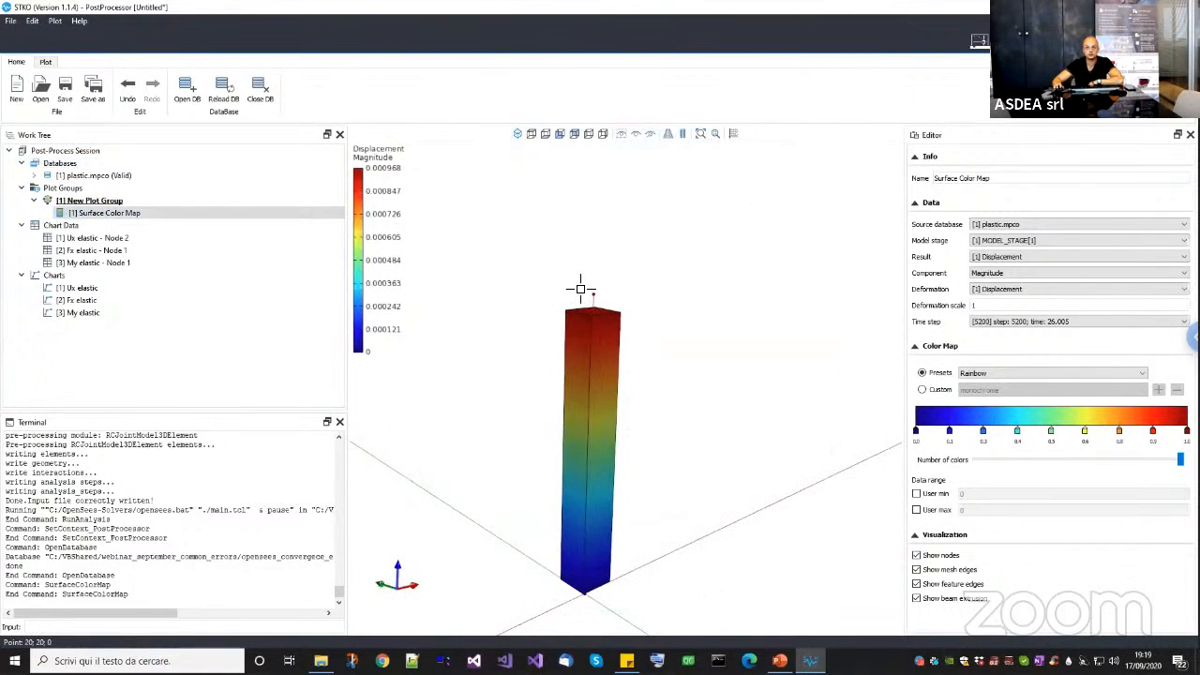
pyautogui.moveTo(567, 279); pyautogui.dragTo(566, 255)
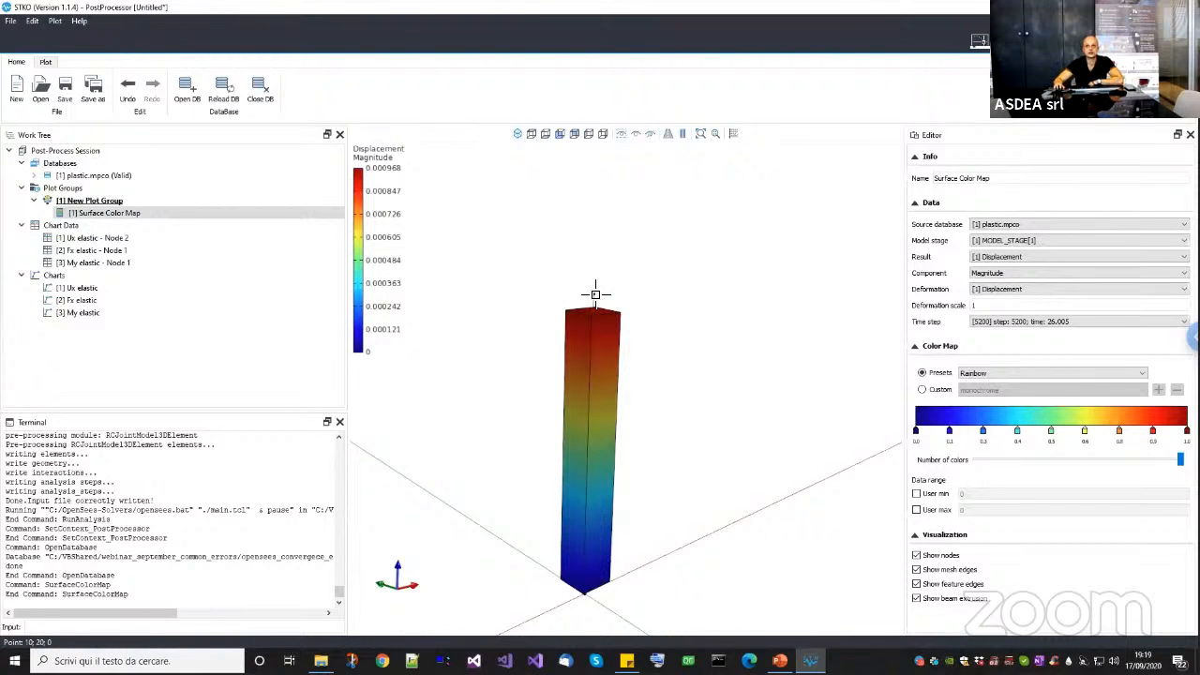
pyautogui.click(596, 298)
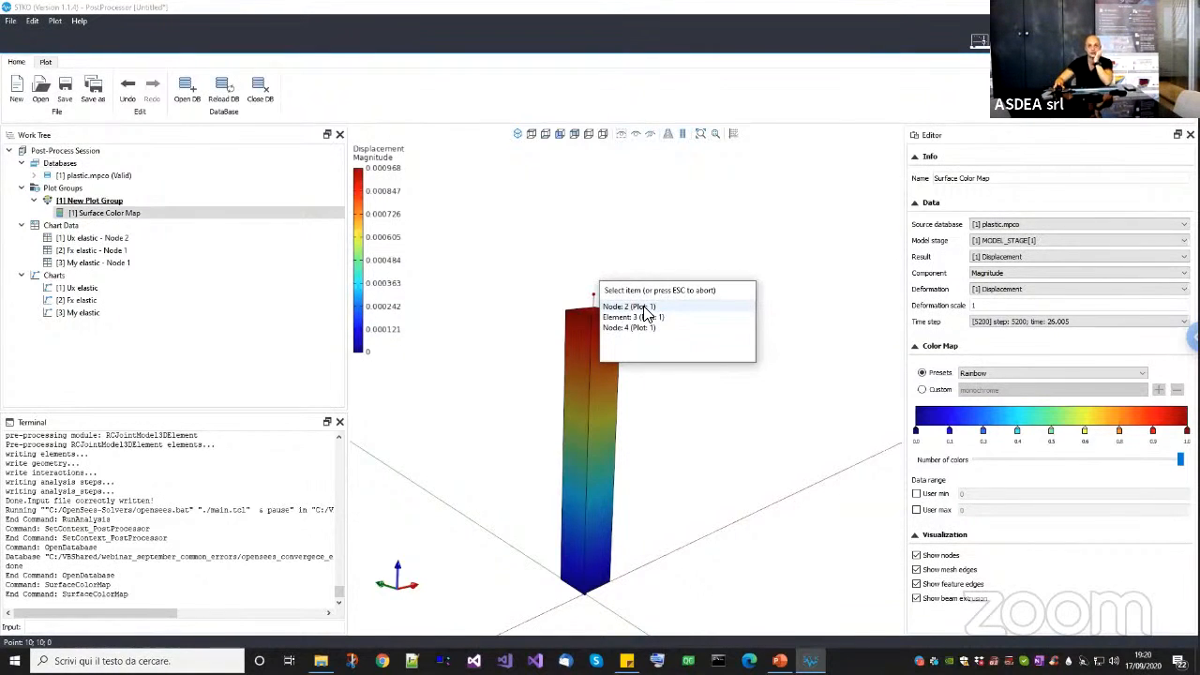
pyautogui.click(645, 314)
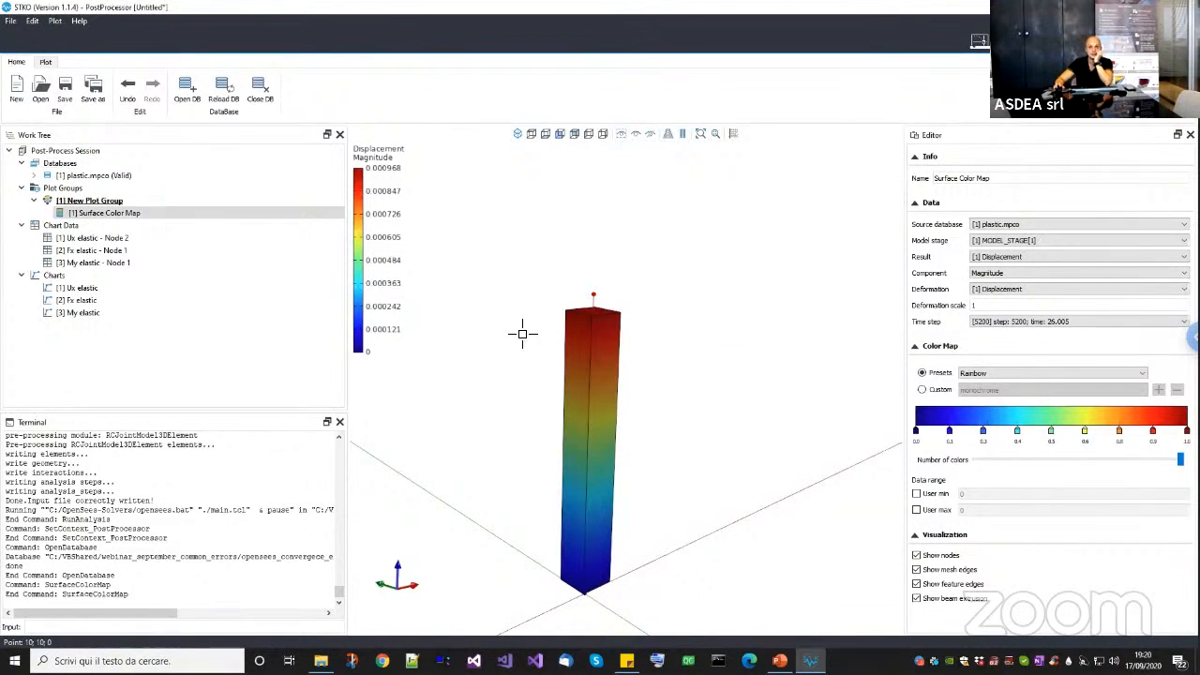
# Extract the selected node's Ux displacement against pseudo time as chart data named "Ux plastic", without creating a chart.
pyautogui.rightClick(79, 227)
pyautogui.click(108, 238)
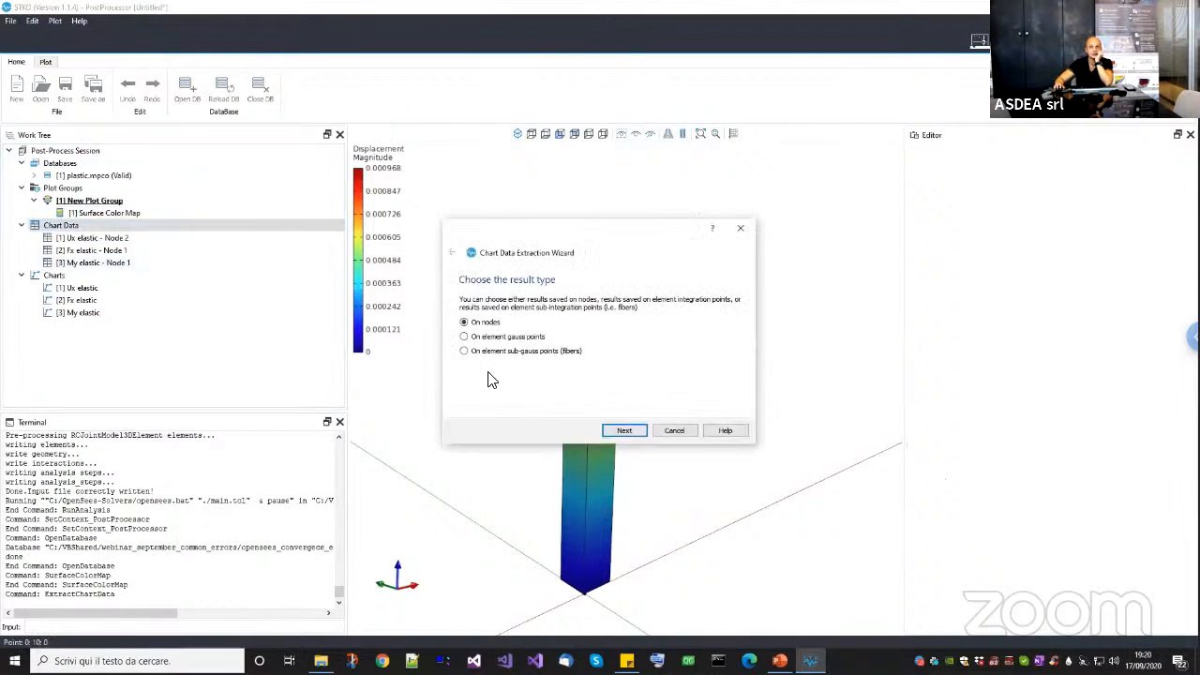
pyautogui.click(622, 430)
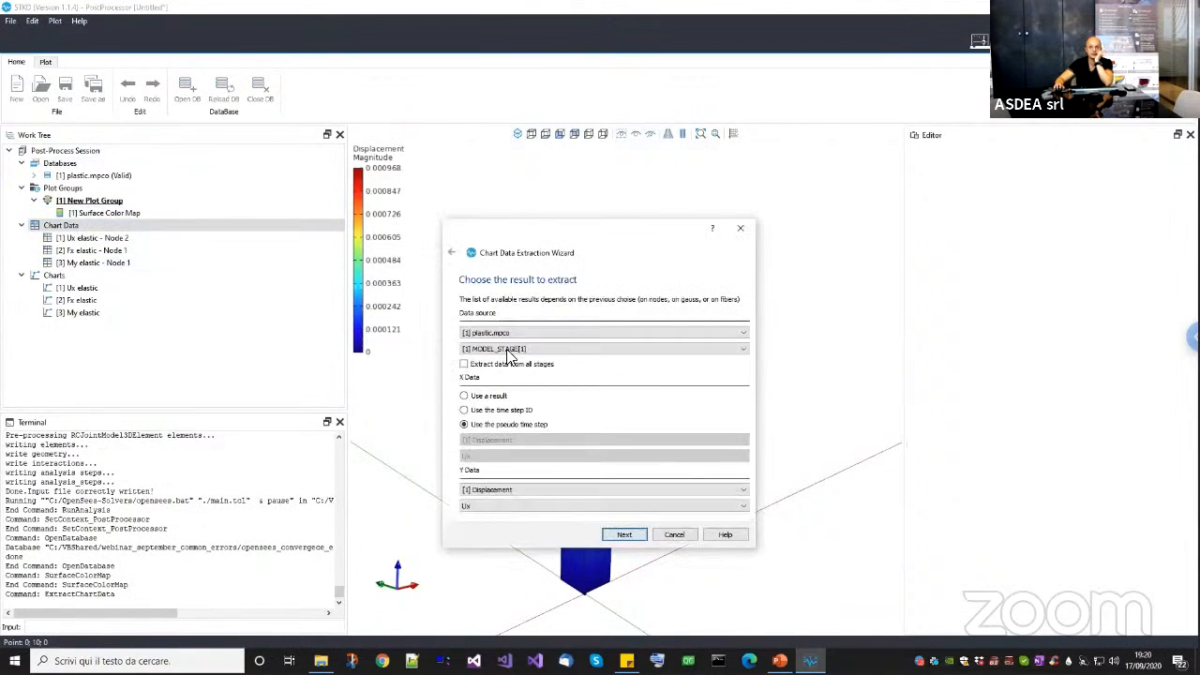
pyautogui.click(625, 535)
pyautogui.click(630, 535)
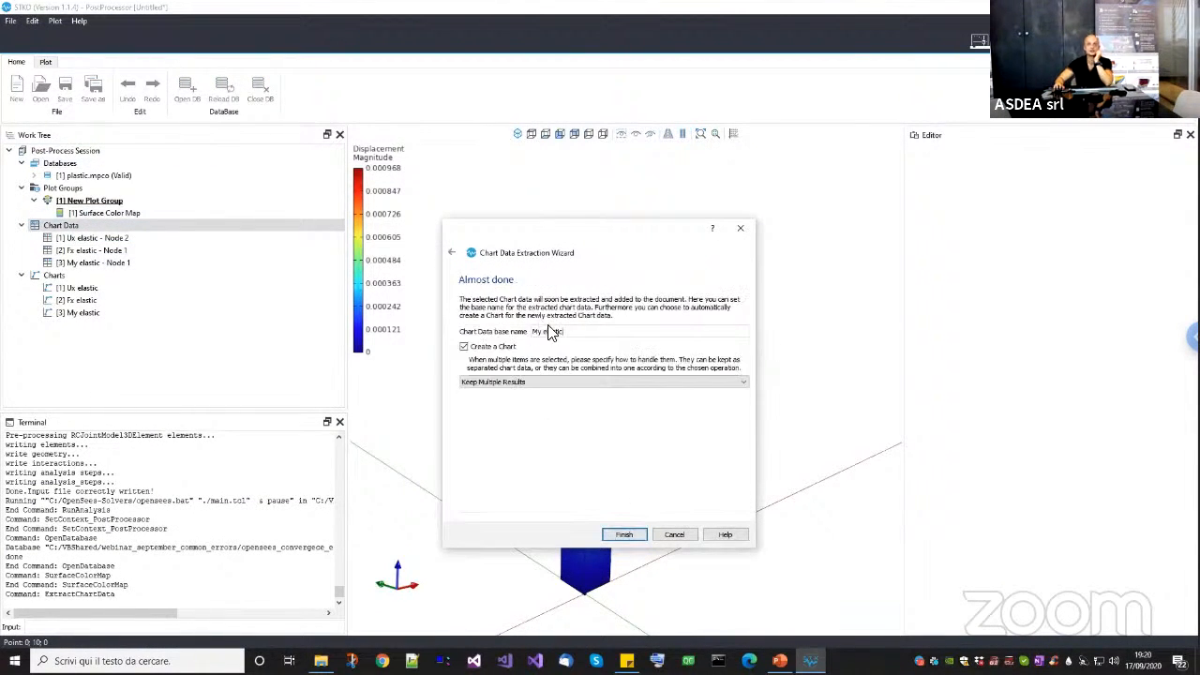
pyautogui.click(554, 332)
pyautogui.moveTo(579, 333); pyautogui.dragTo(469, 329)
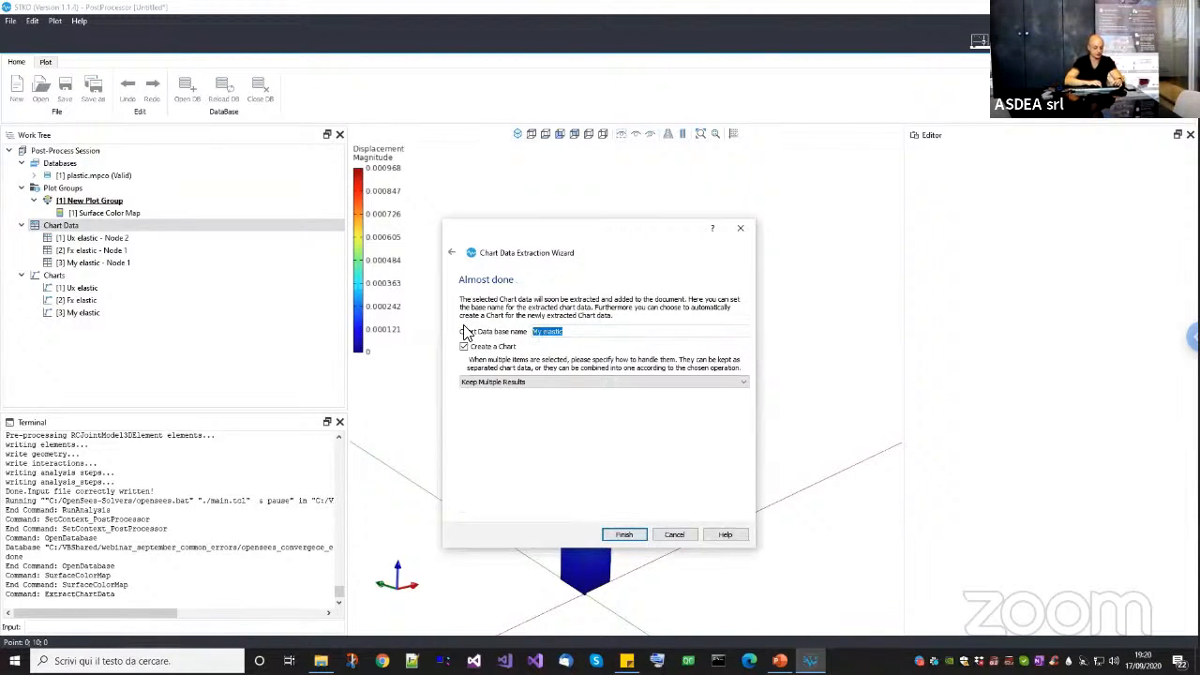
pyautogui.write('Ux')
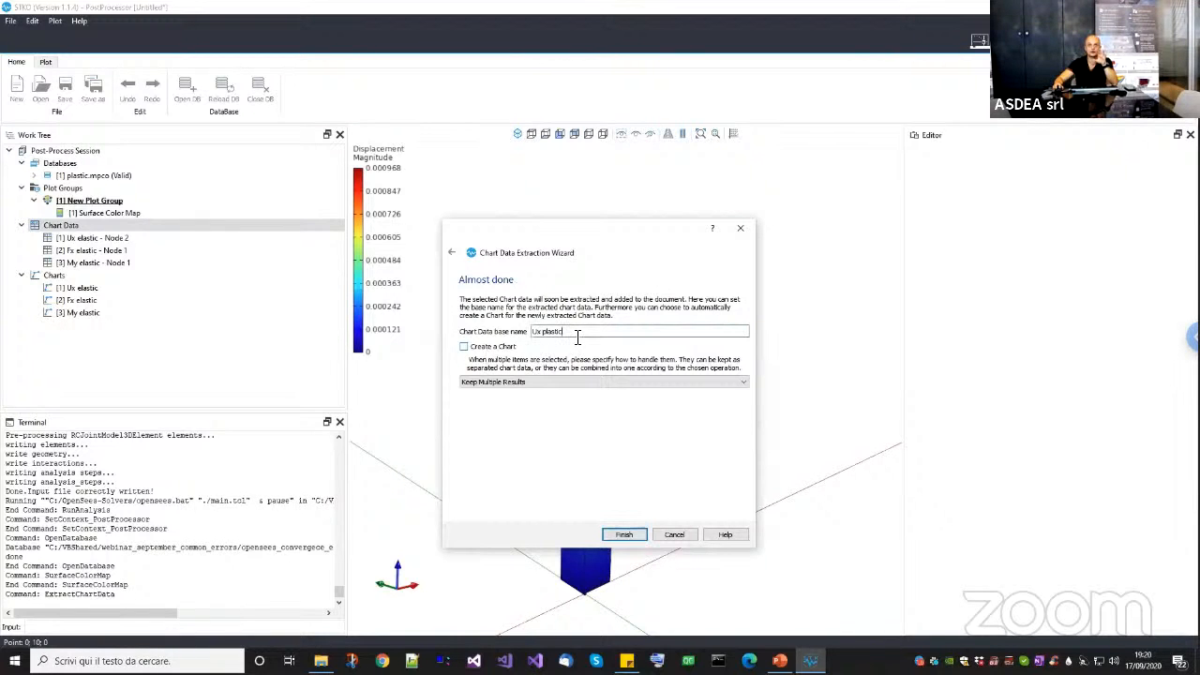
pyautogui.click(624, 534)
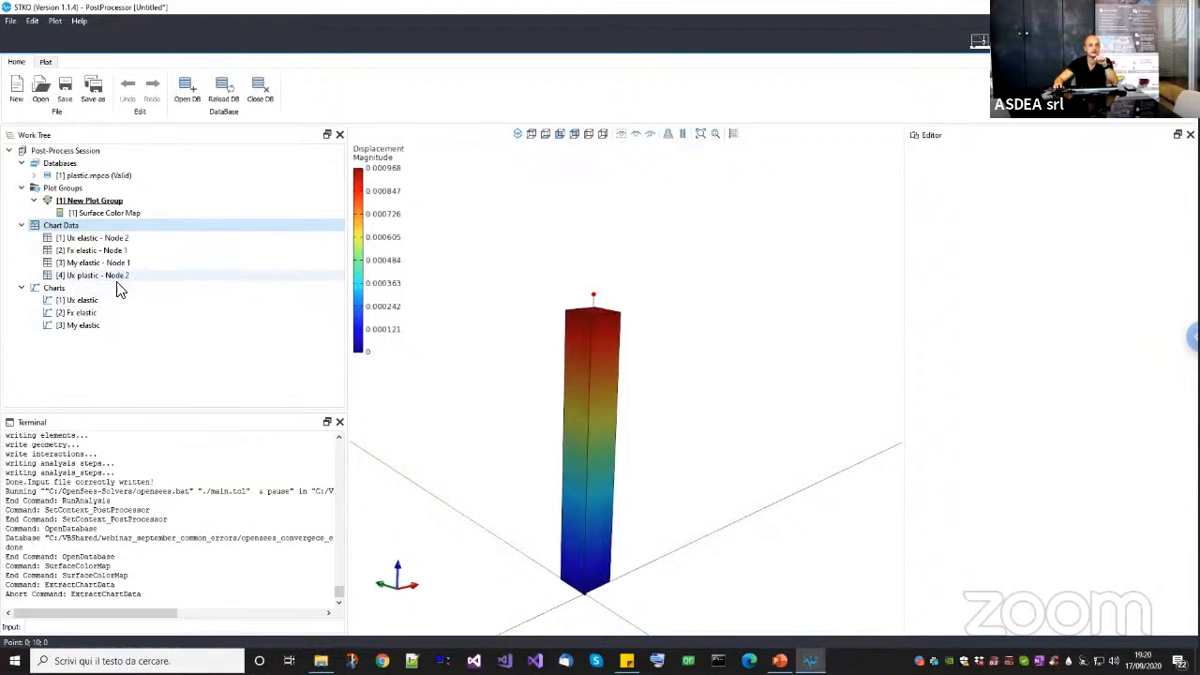
# Add the Ux plastic - Node 2 data to the Ux elastic chart and compare the two curves.
pyautogui.click(107, 301)
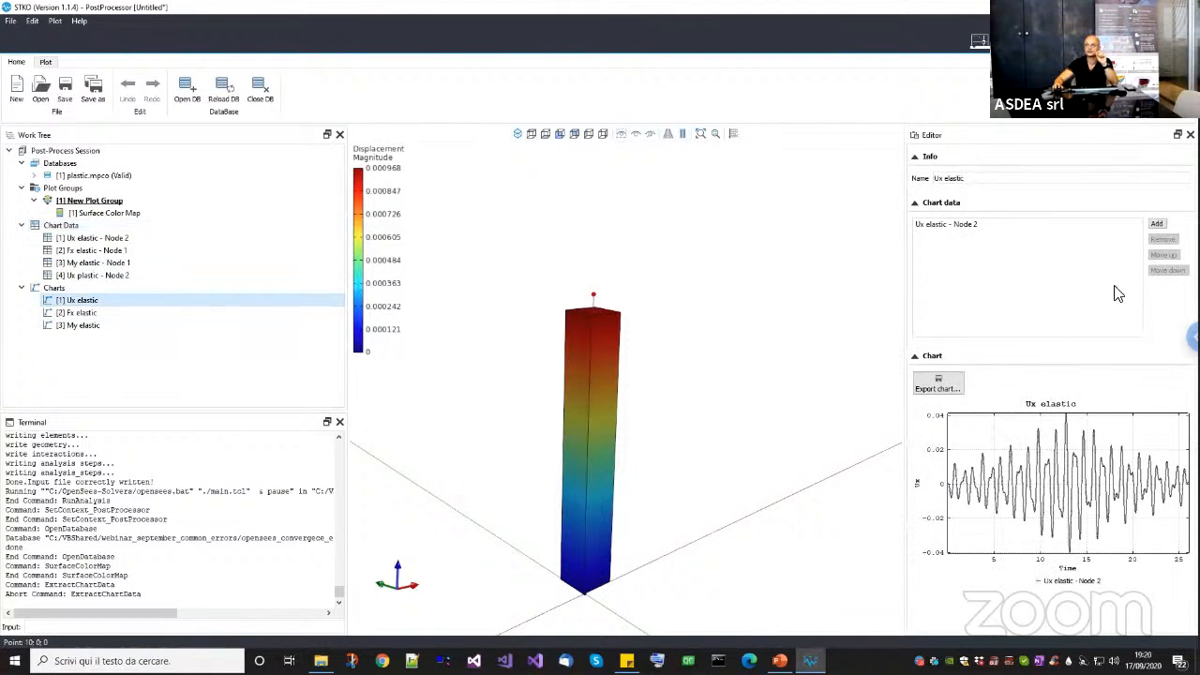
pyautogui.click(1157, 224)
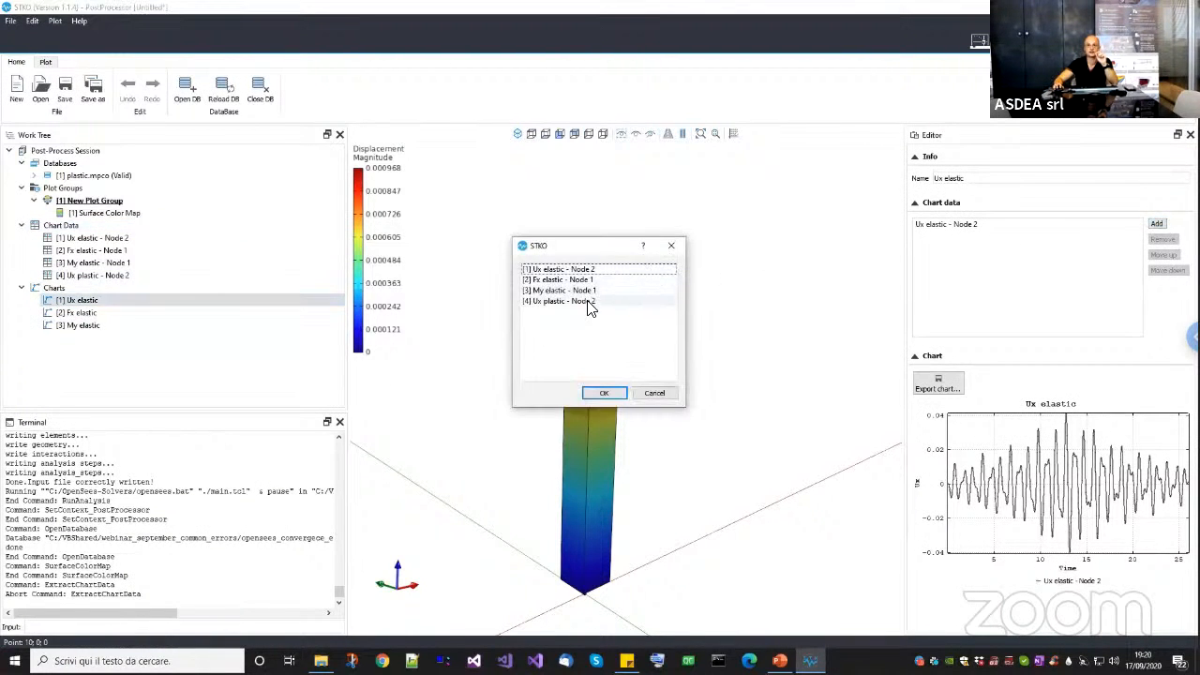
pyautogui.click(589, 301)
pyautogui.click(601, 394)
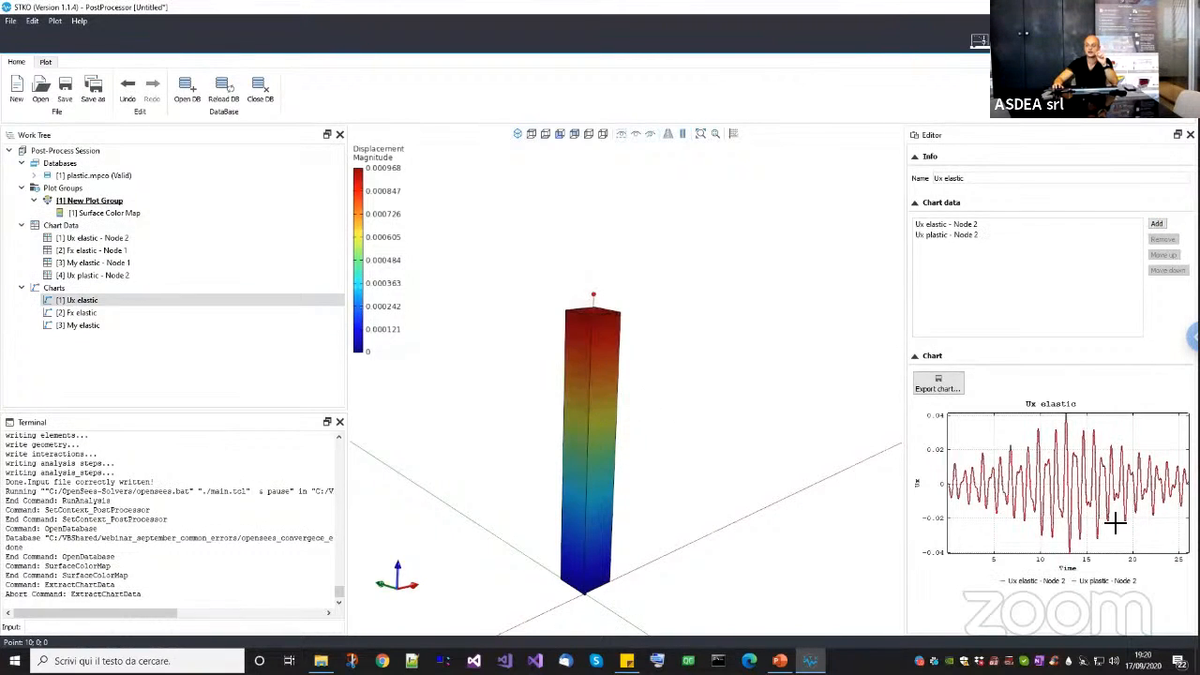
pyautogui.scroll(3, 1106, 494)
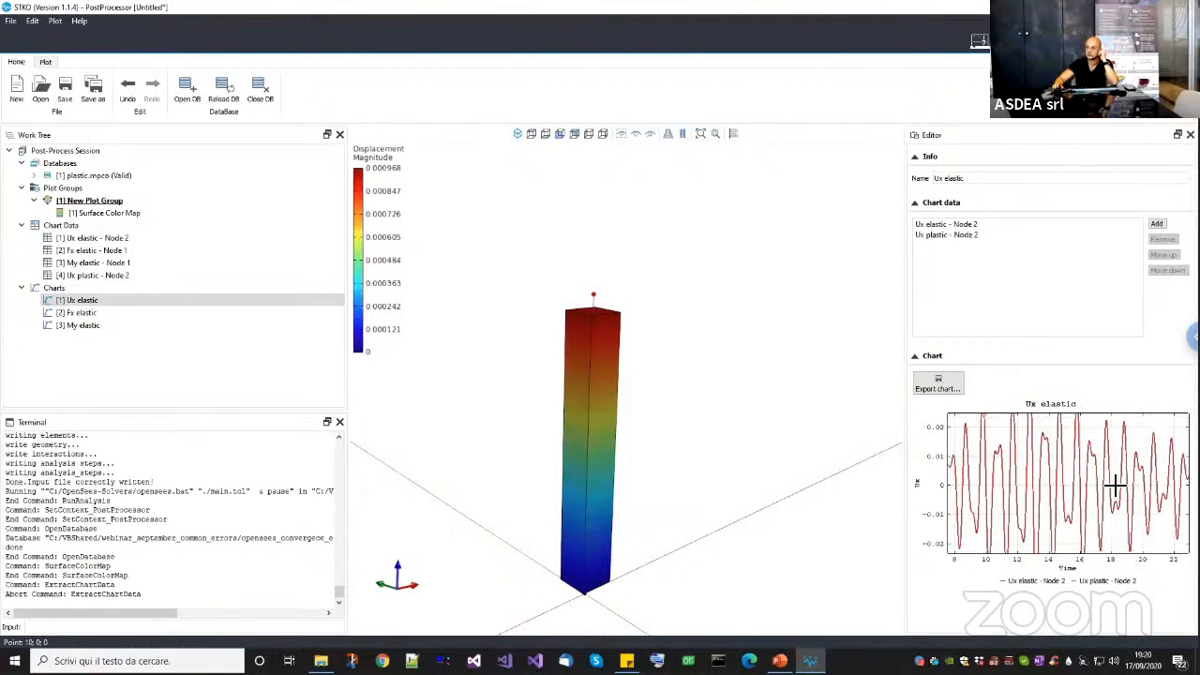
pyautogui.scroll(-3, 1114, 483)
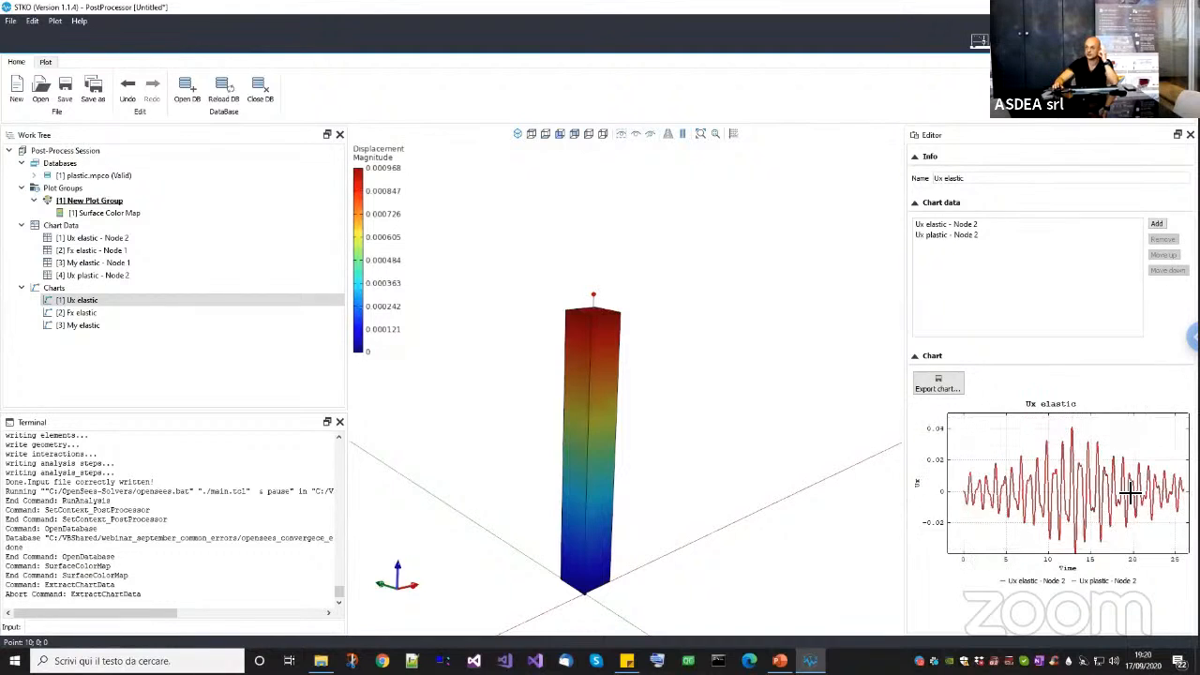
pyautogui.scroll(-4, 1106, 496)
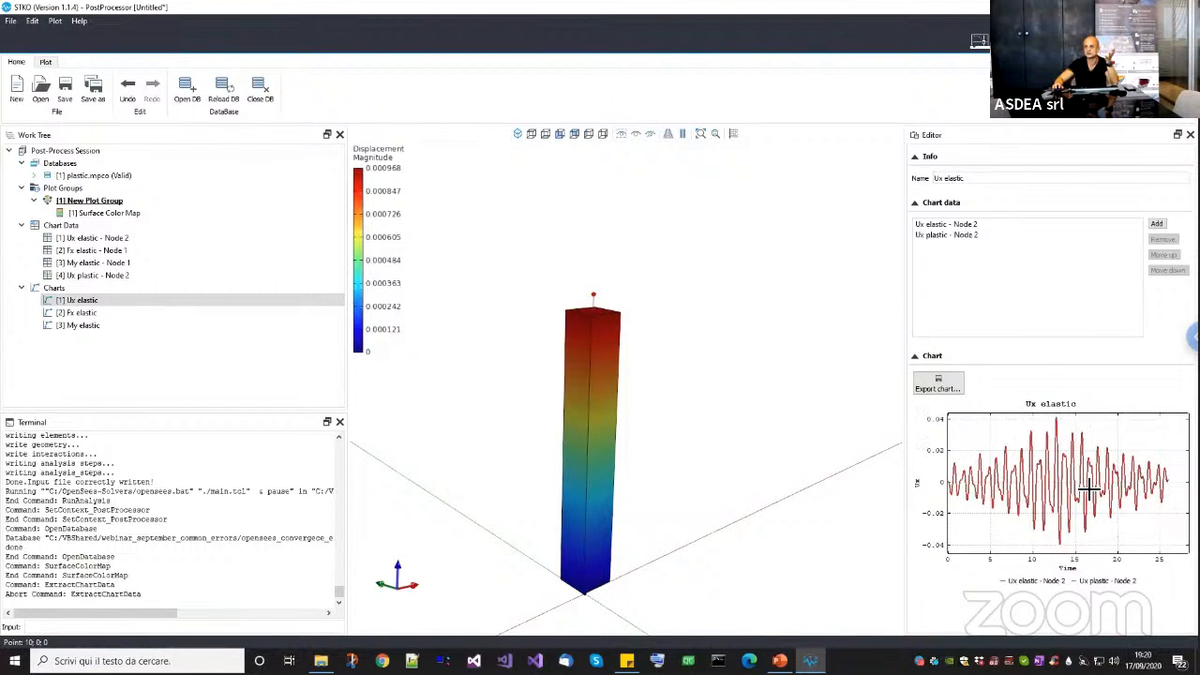
pyautogui.scroll(2, 1086, 487)
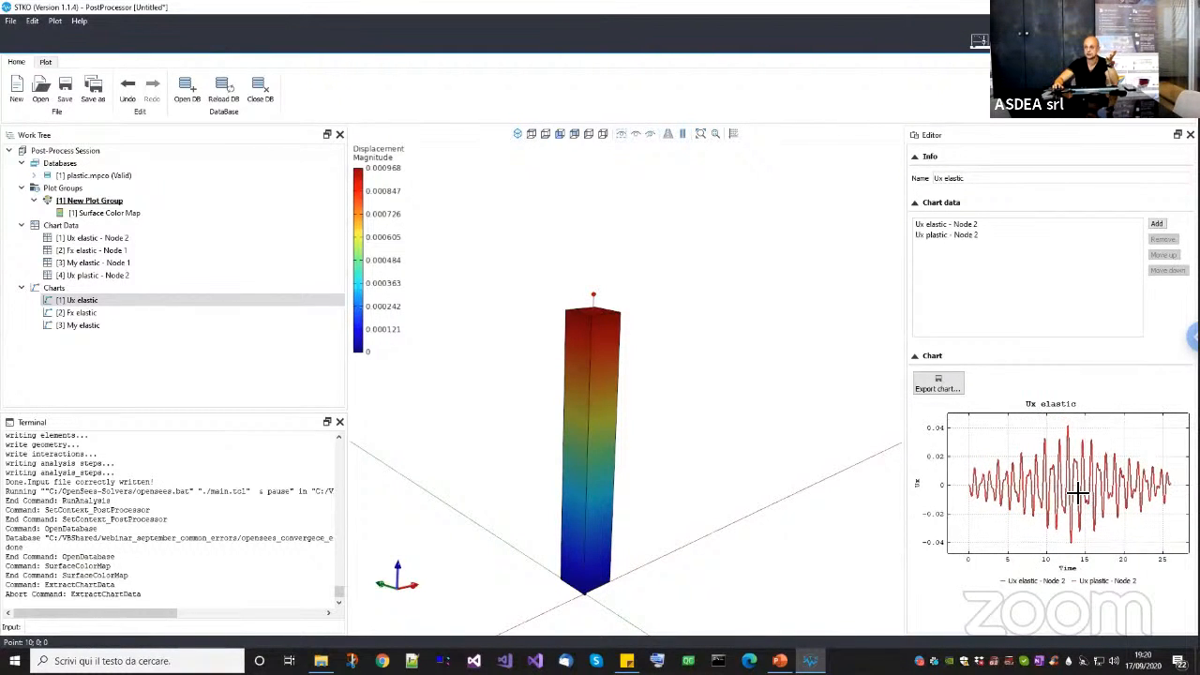
# In the pre-processor, examine My_Plus of the spring PeakOriented property, run its material test, and cancel the property editor.
pyautogui.click(979, 43)
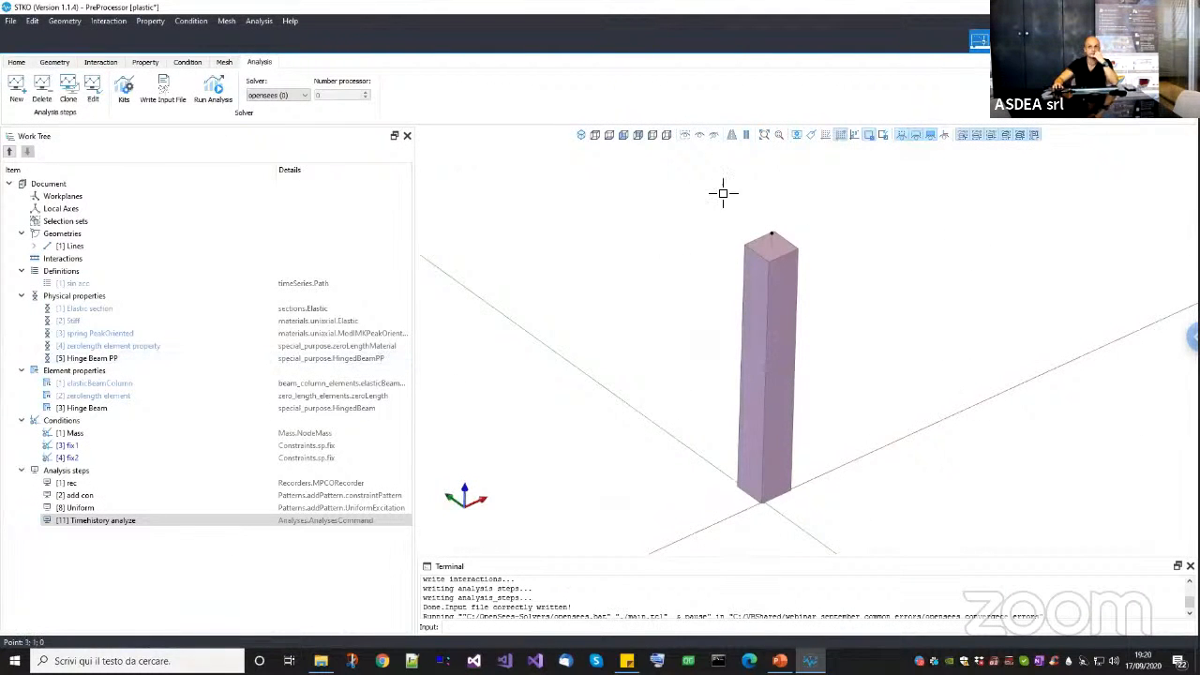
pyautogui.rightClick(94, 333)
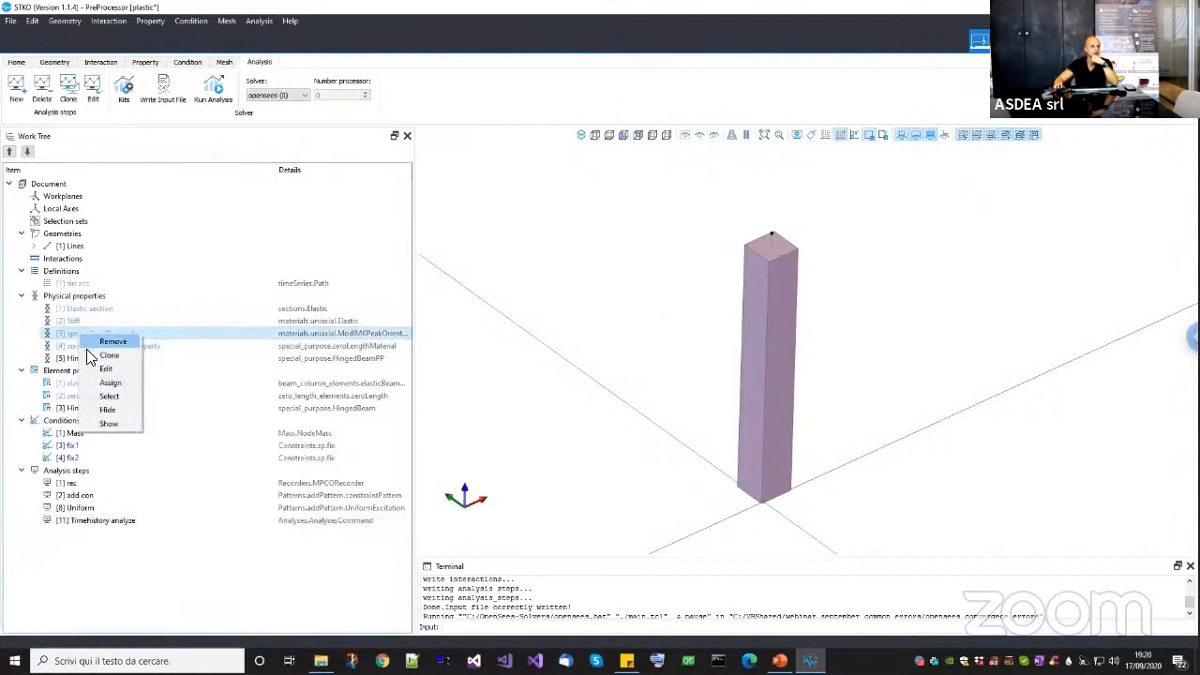
pyautogui.click(103, 370)
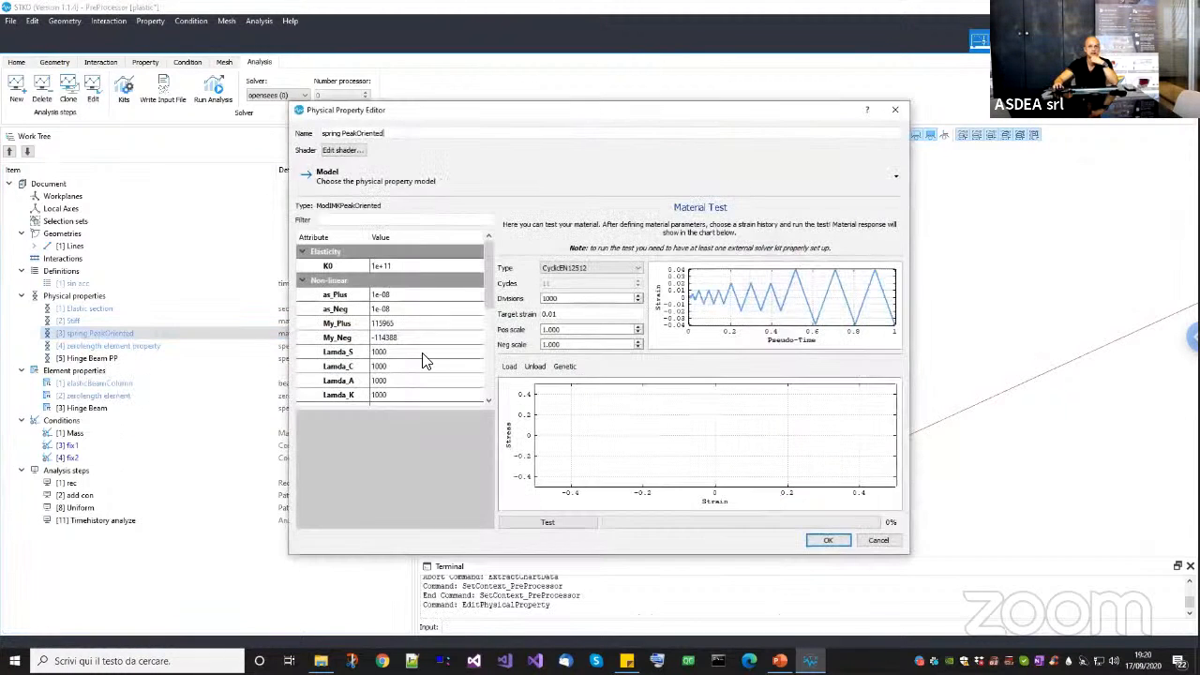
pyautogui.click(388, 323)
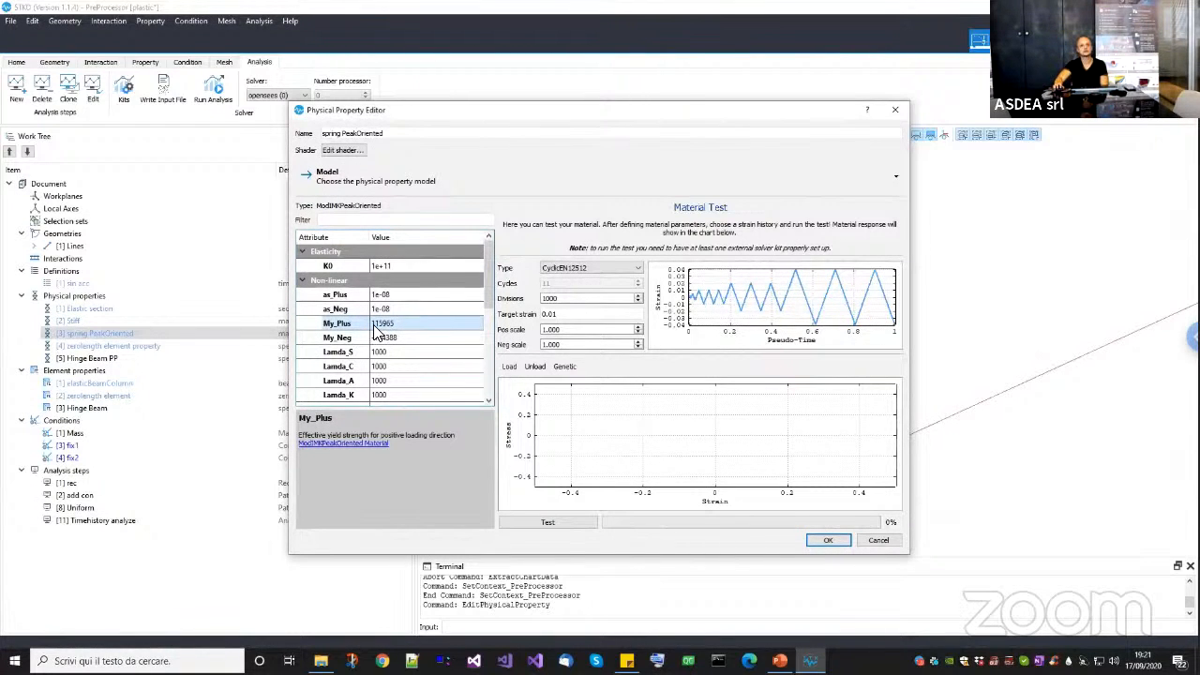
pyautogui.doubleClick(397, 327)
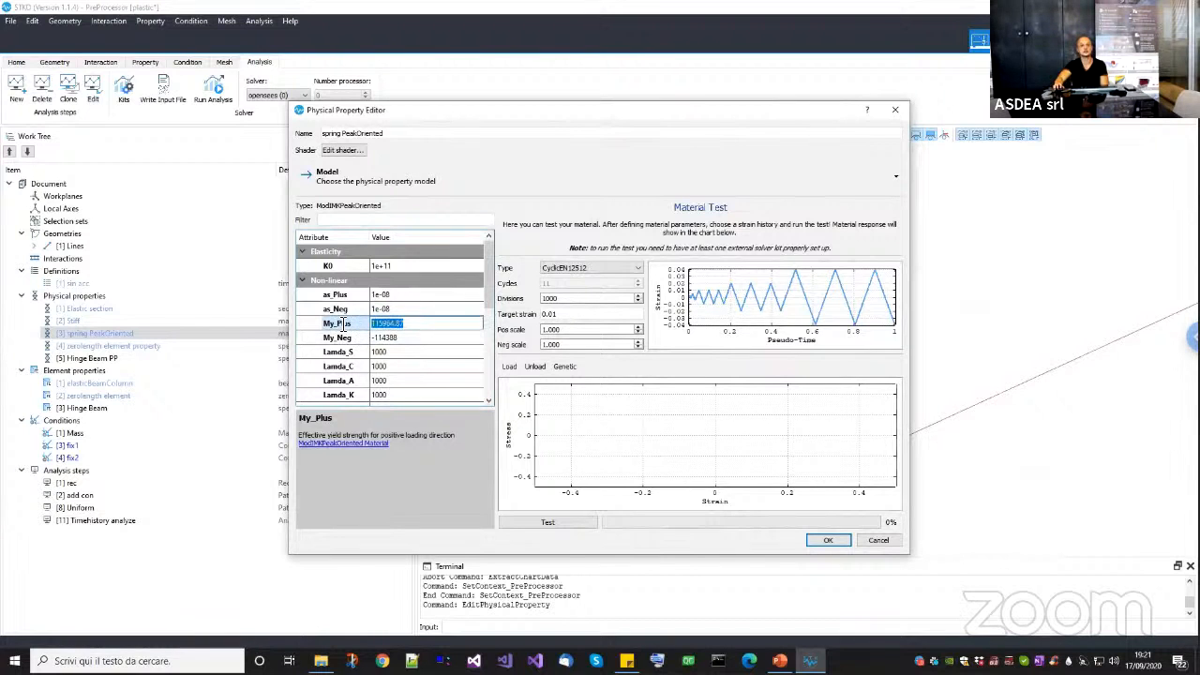
pyautogui.click(548, 522)
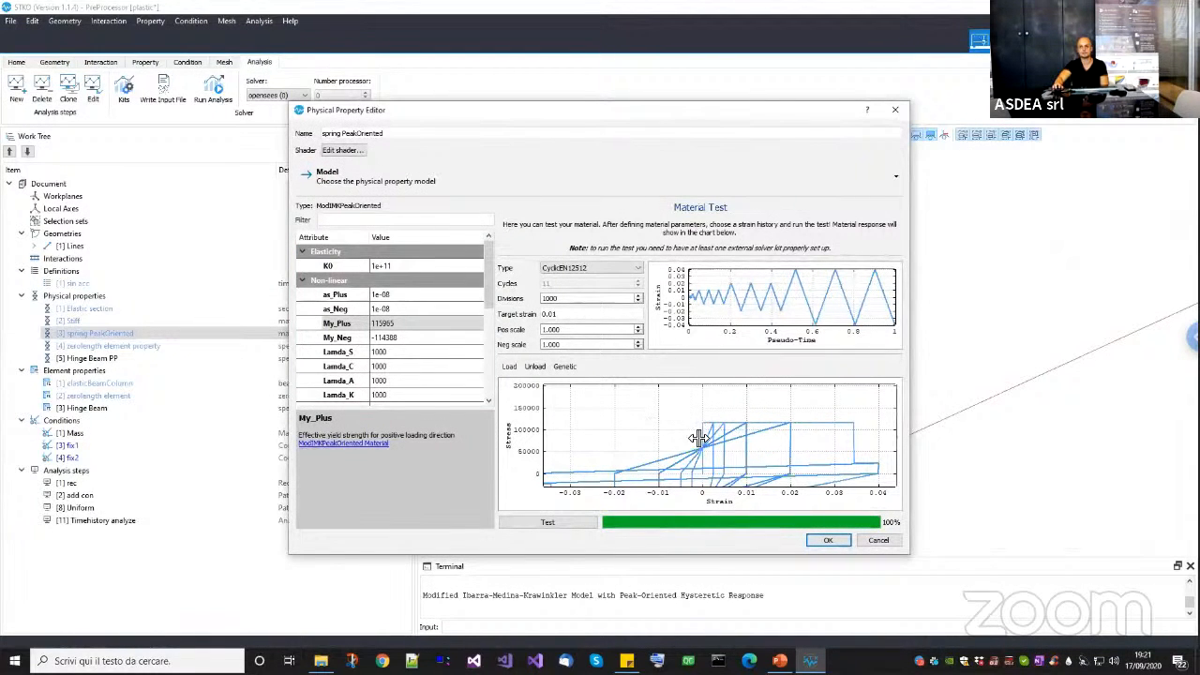
pyautogui.click(878, 542)
# Return to the post-processor and view the My elastic chart, followed by the Ux elastic chart.
pyautogui.click(1003, 41)
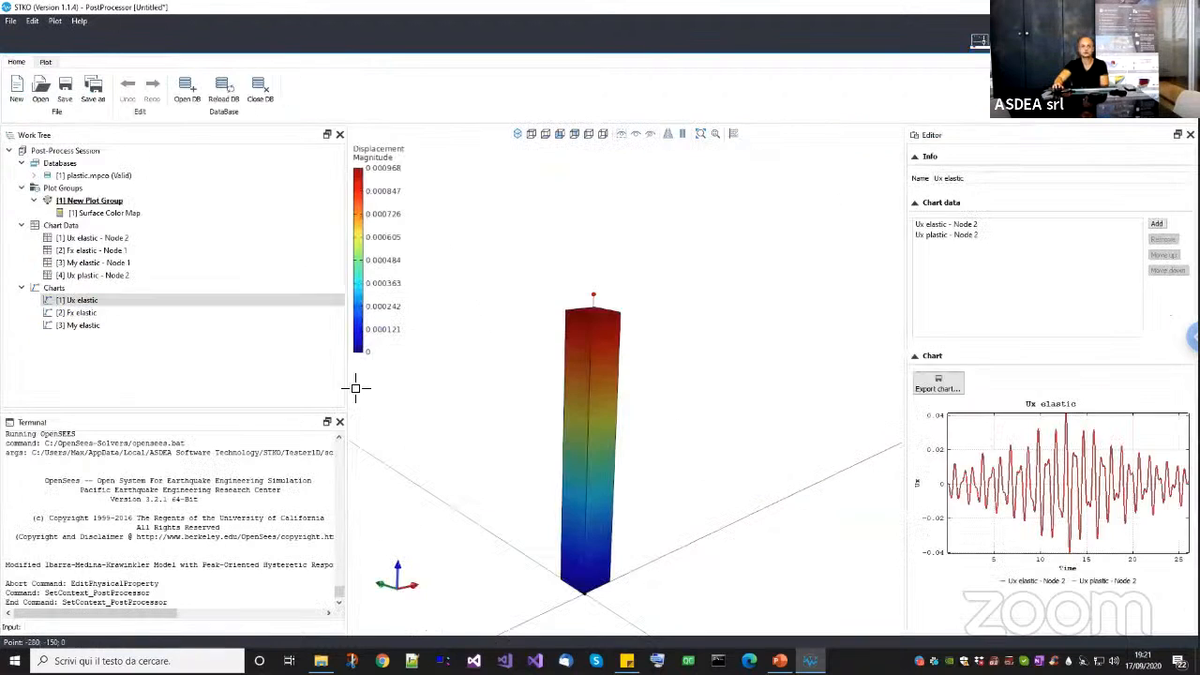
pyautogui.click(82, 327)
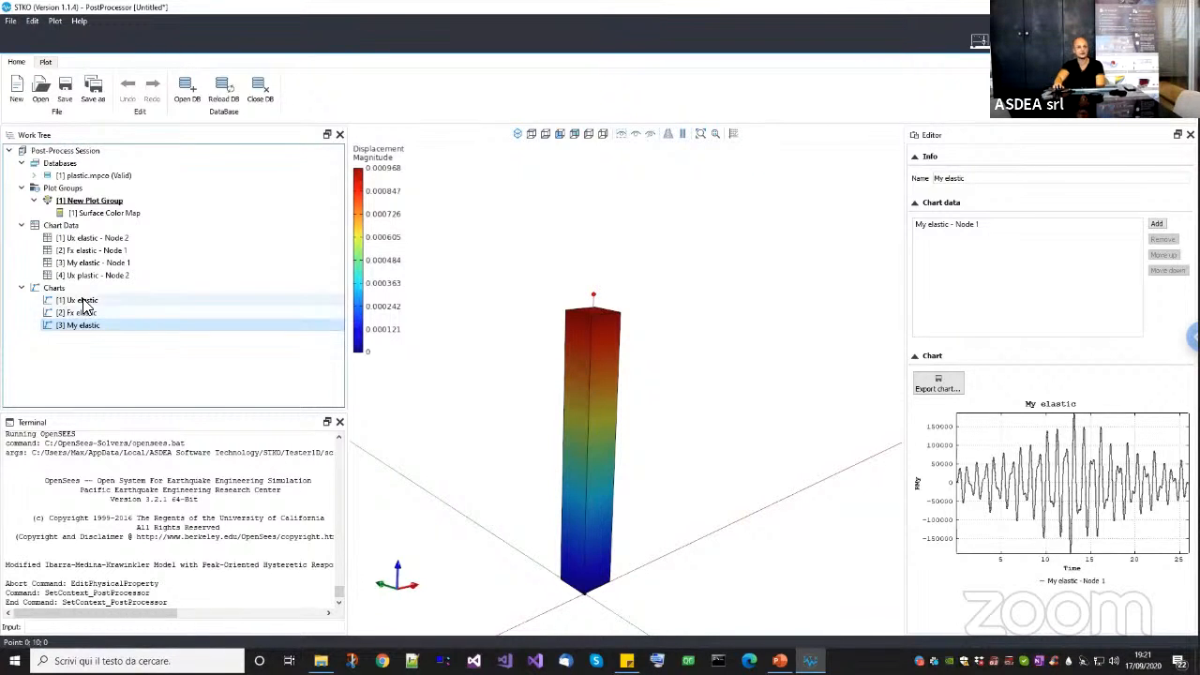
pyautogui.click(122, 300)
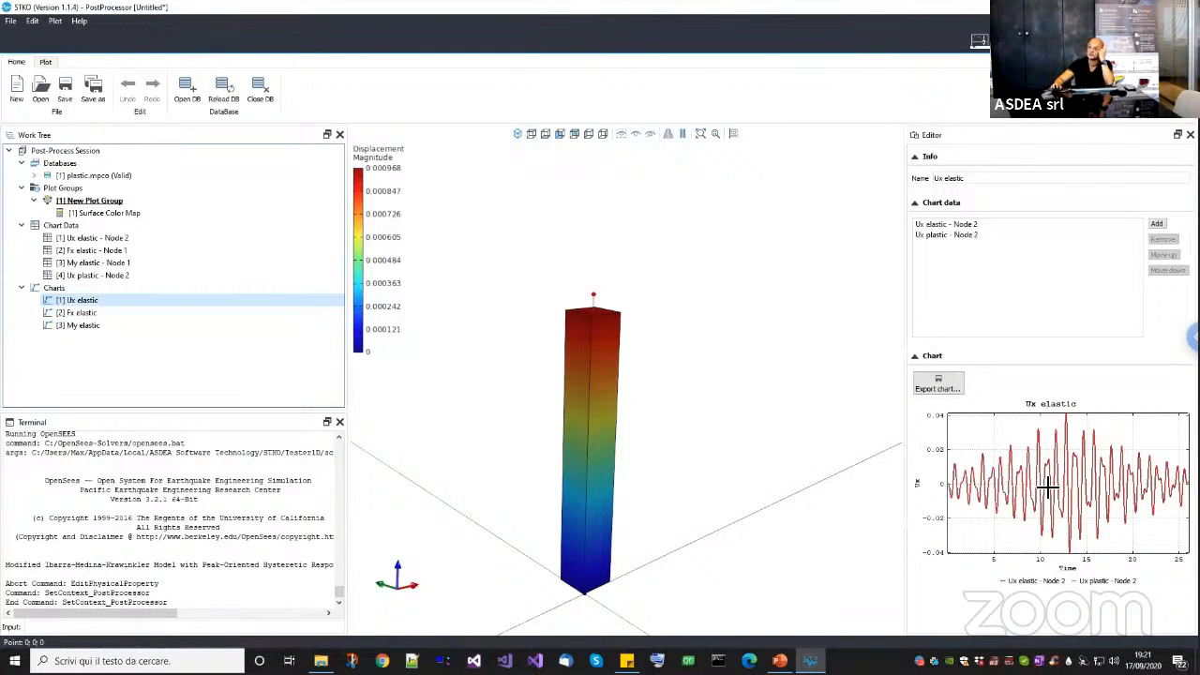
# Select the node at the base of the column.
pyautogui.moveTo(675, 362); pyautogui.dragTo(611, 551)
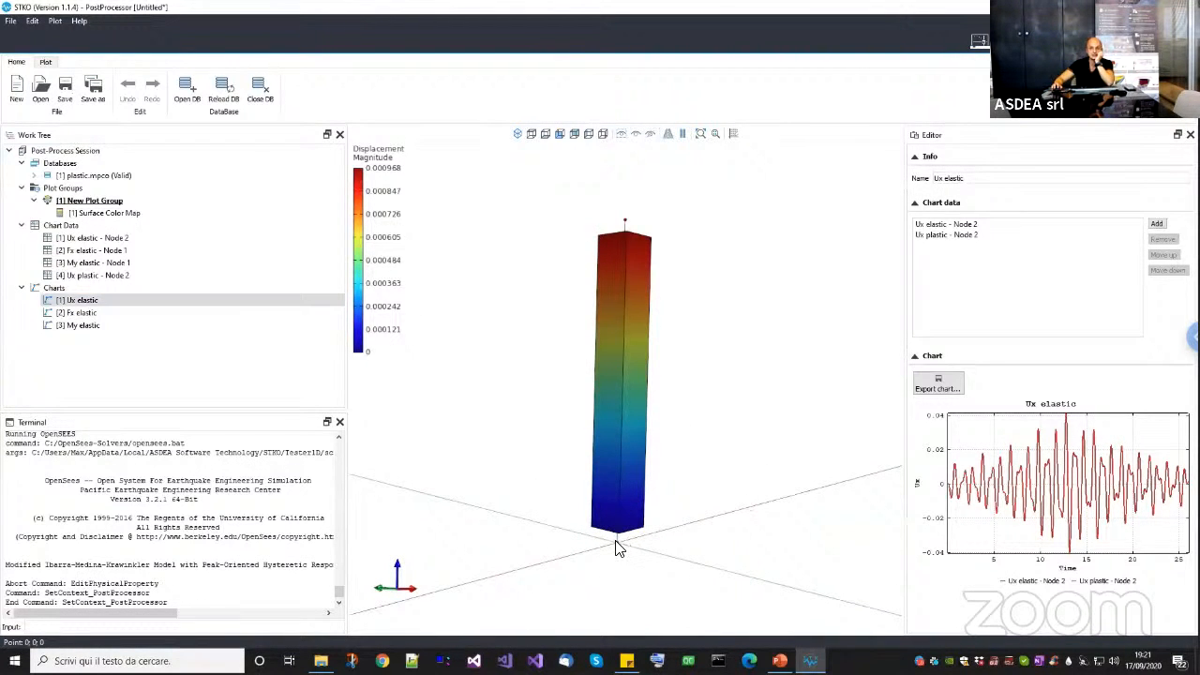
pyautogui.click(616, 541)
pyautogui.click(637, 555)
# Start a chart data extraction for the base node from plastic.mpco, MODEL_STAGE[1], plotting Reaction Force RFx against the pseudo time step.
pyautogui.rightClick(80, 228)
pyautogui.click(122, 241)
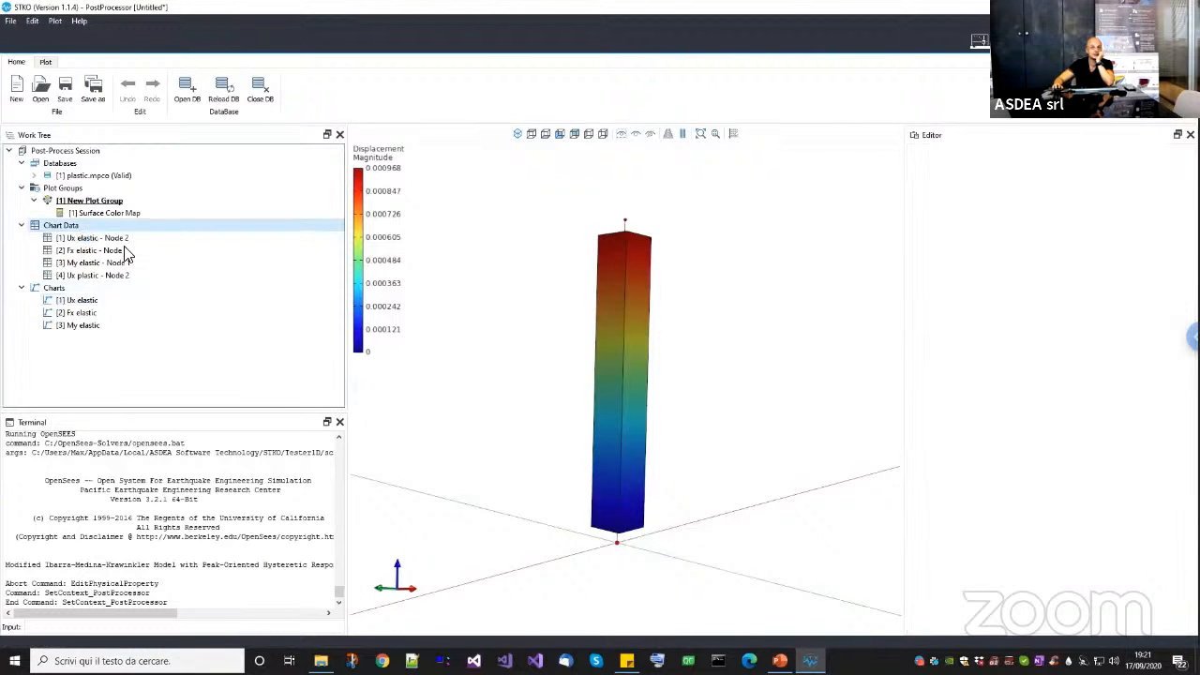
pyautogui.click(625, 431)
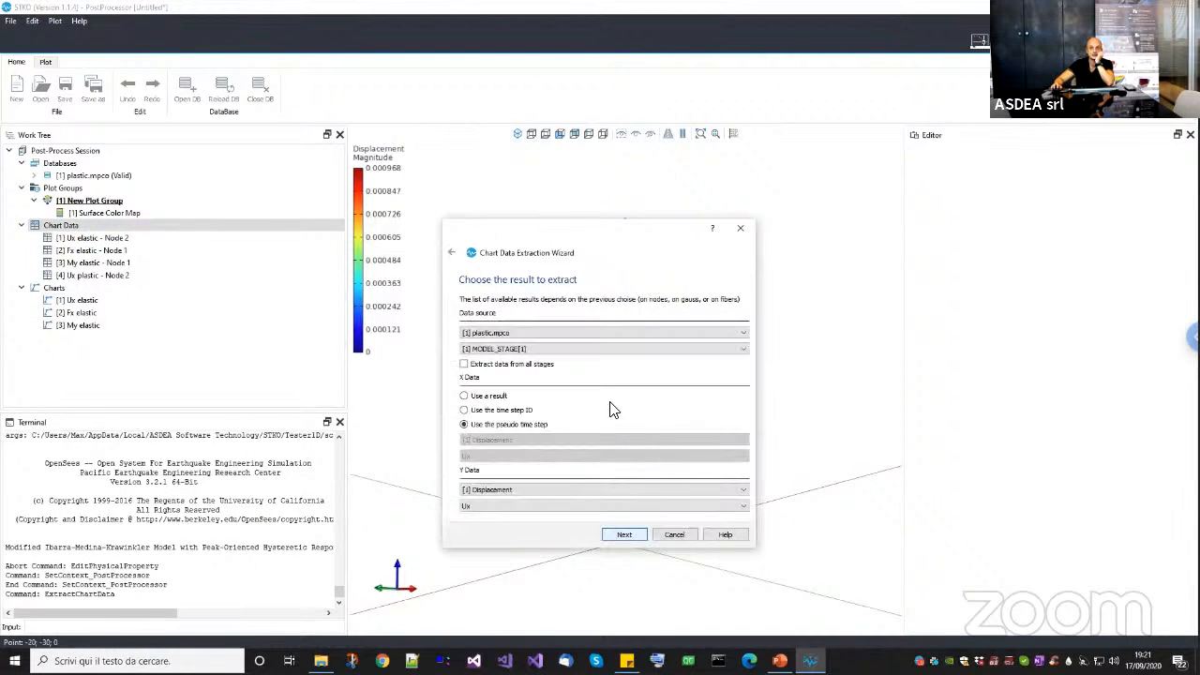
pyautogui.click(580, 354)
pyautogui.click(579, 349)
pyautogui.click(553, 491)
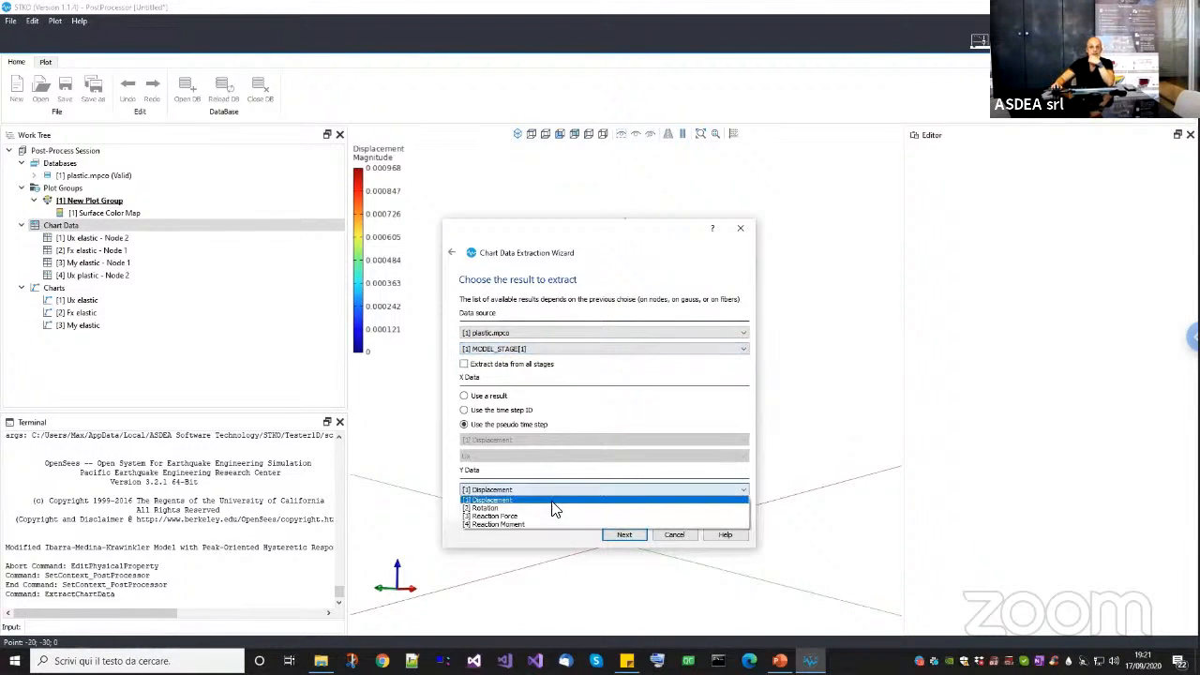
pyautogui.click(549, 516)
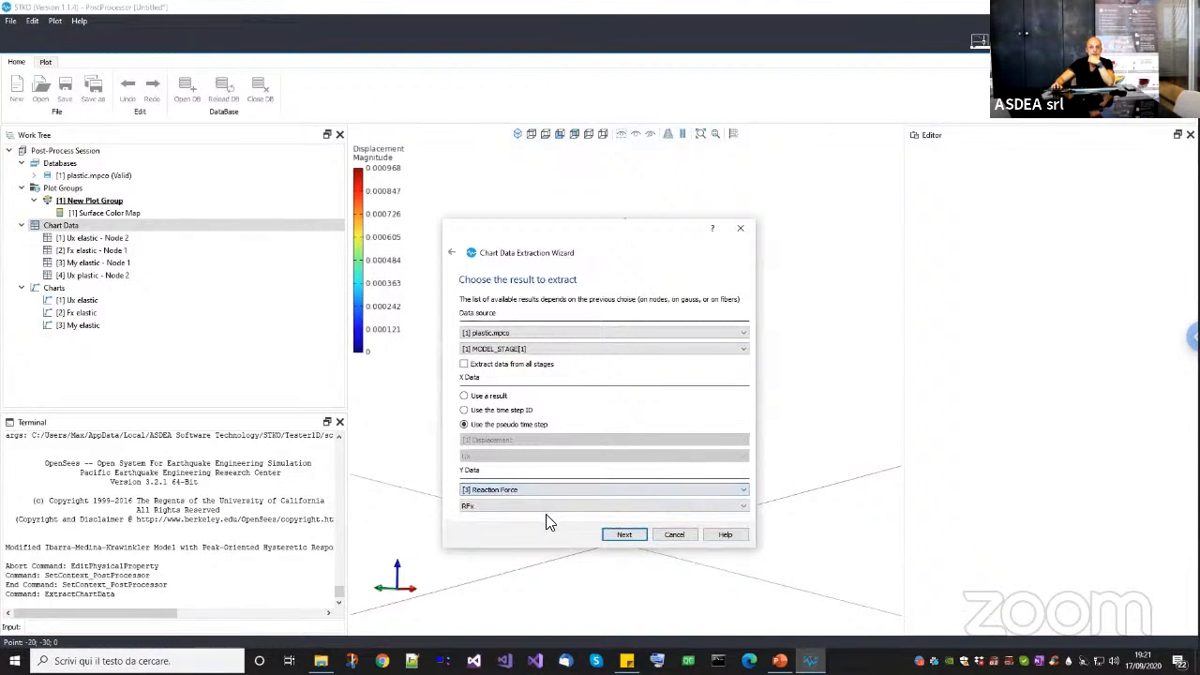
# Name the extracted reaction force data Fx plastic and finish the extraction without creating a chart.
pyautogui.click(623, 535)
pyautogui.click(623, 535)
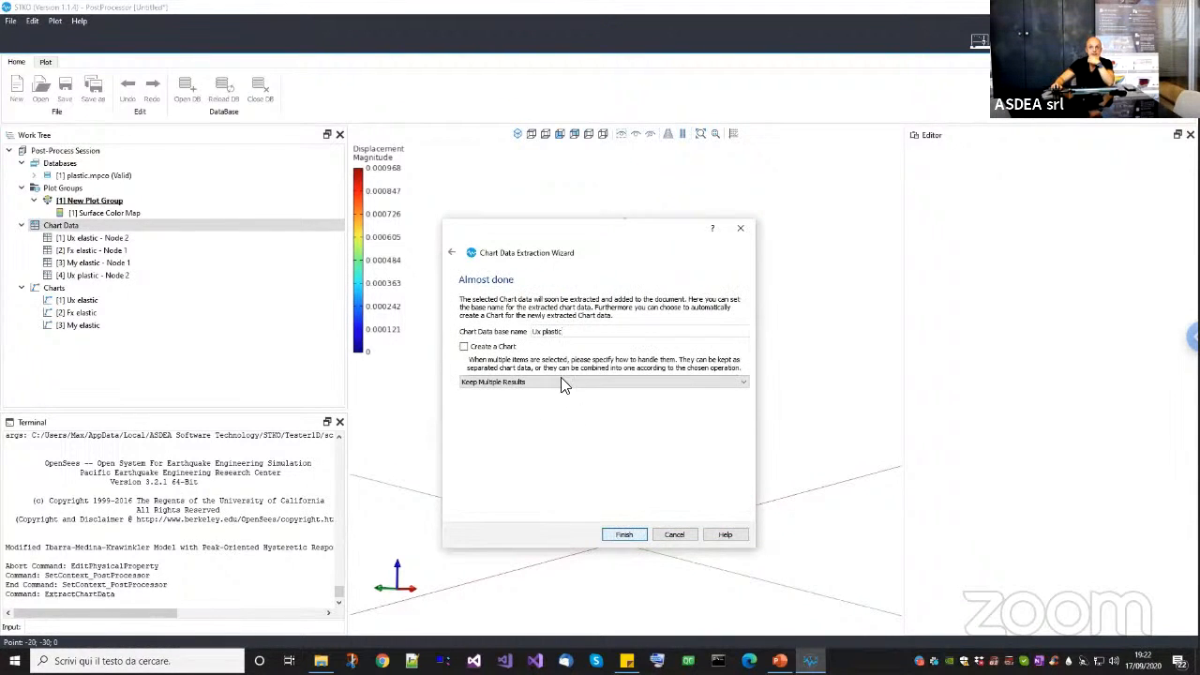
pyautogui.moveTo(562, 332); pyautogui.dragTo(449, 321)
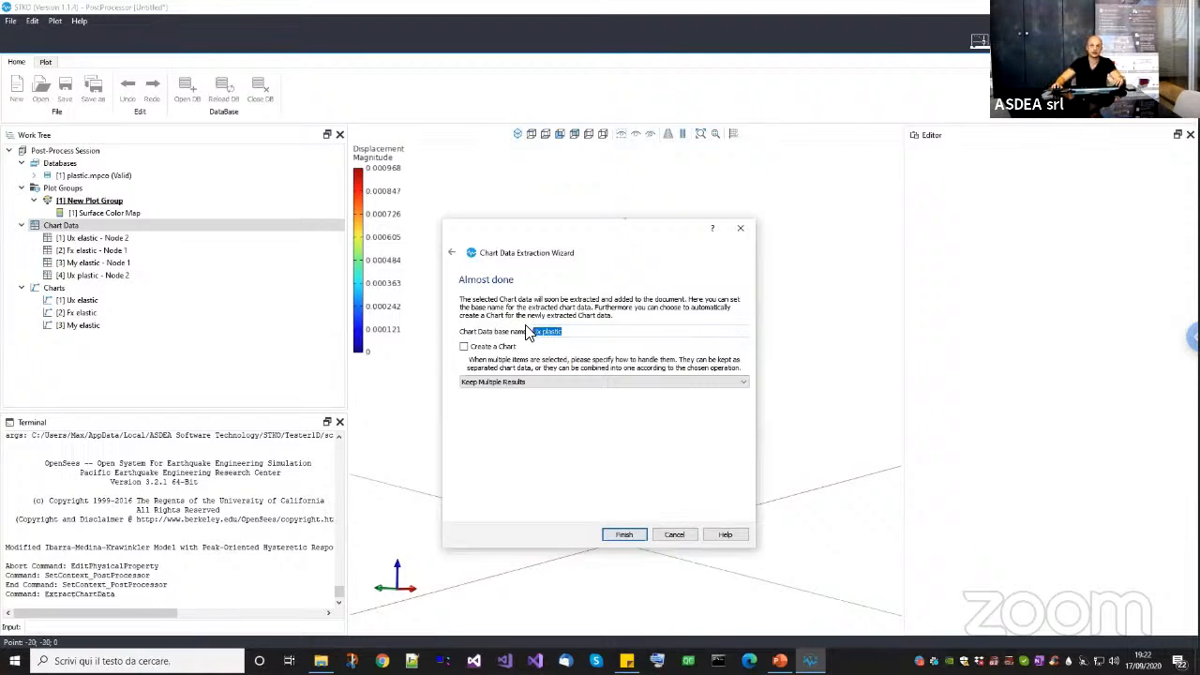
pyautogui.moveTo(538, 332); pyautogui.dragTo(522, 332)
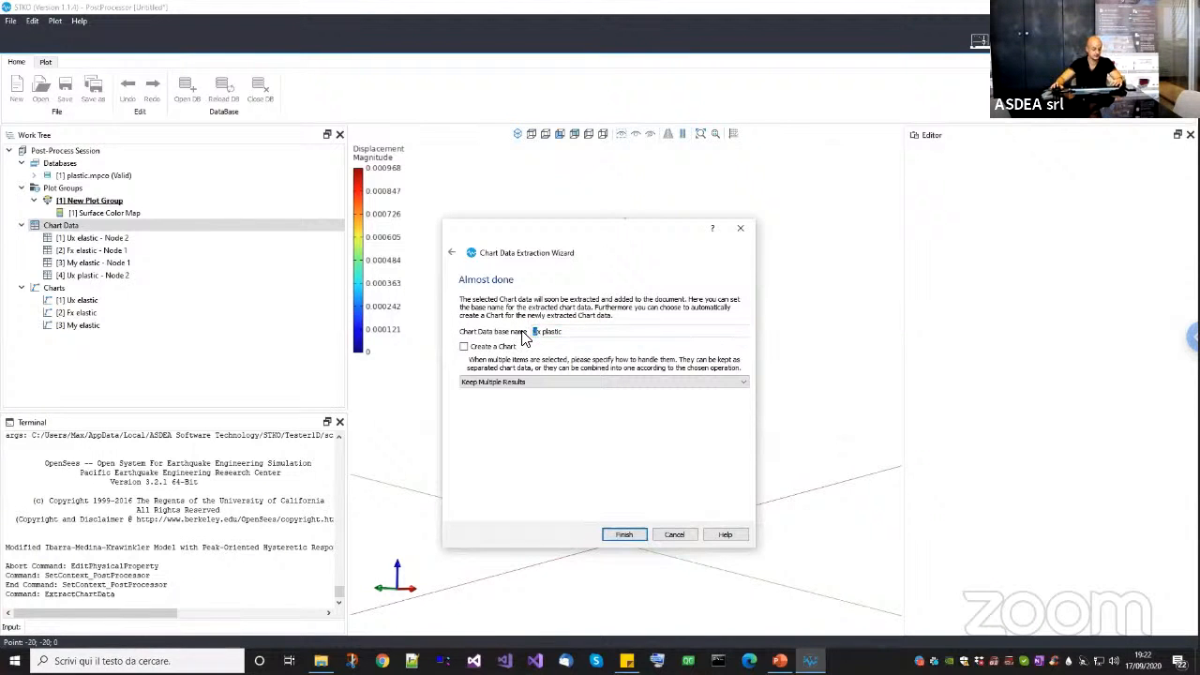
pyautogui.click(624, 535)
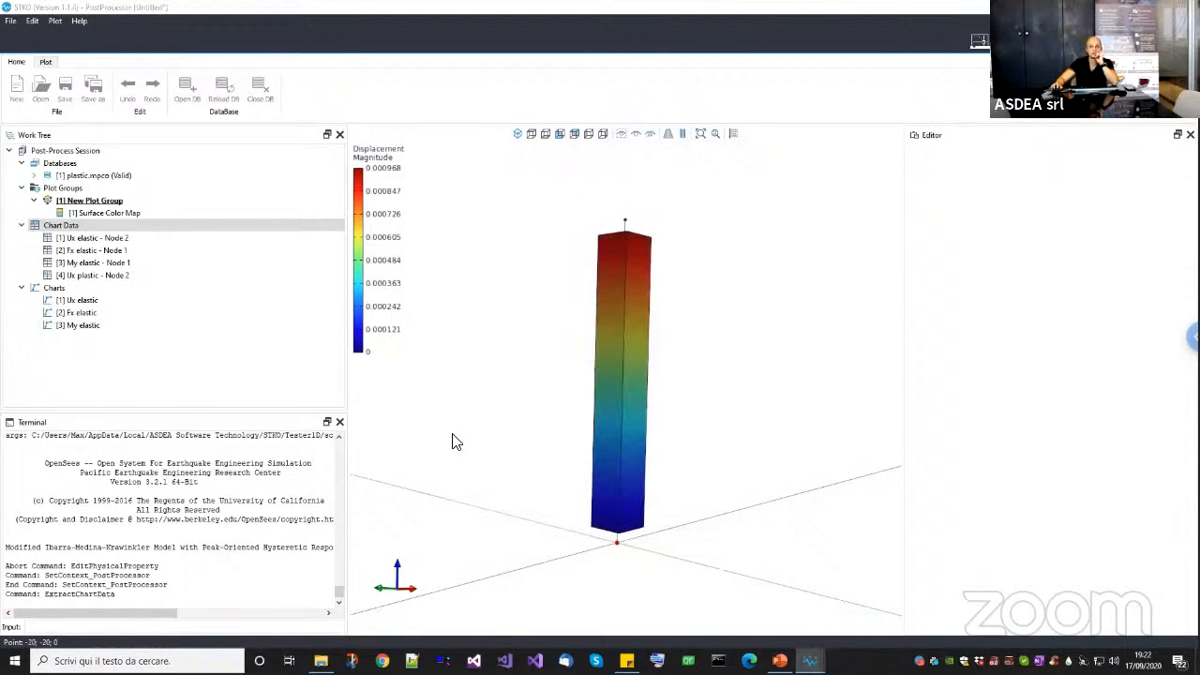
# Add the Fx plastic - Node 1 data to the Fx elastic chart.
pyautogui.click(83, 325)
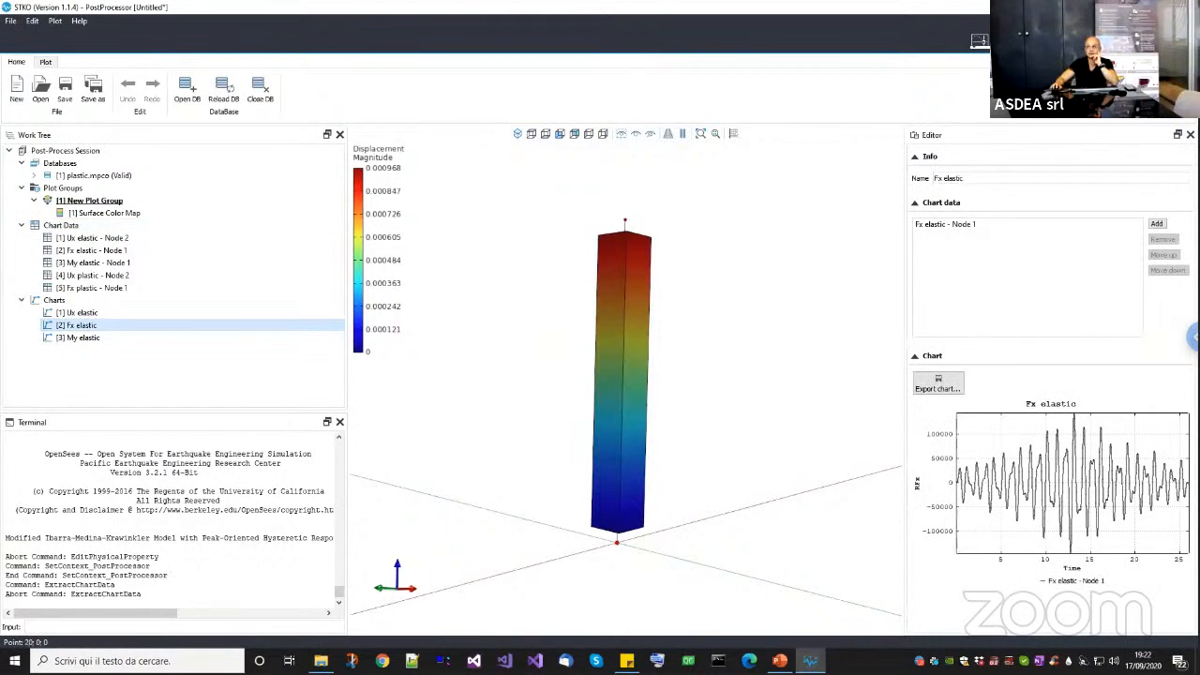
pyautogui.click(1156, 224)
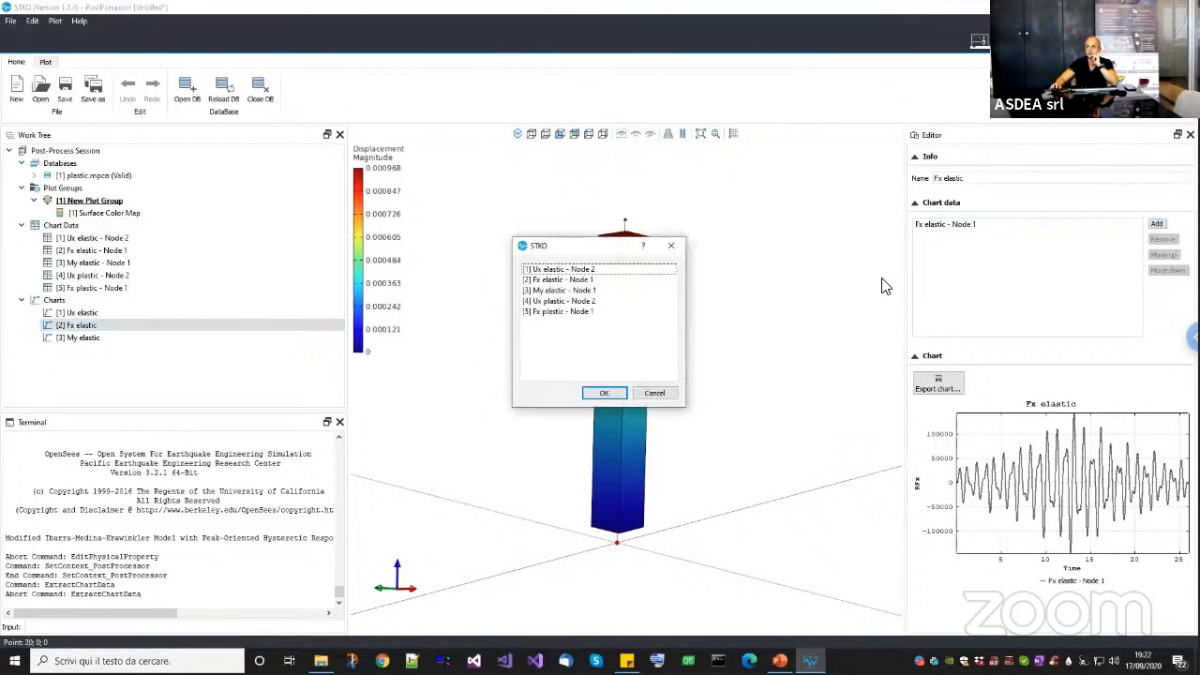
pyautogui.click(572, 311)
pyautogui.click(601, 395)
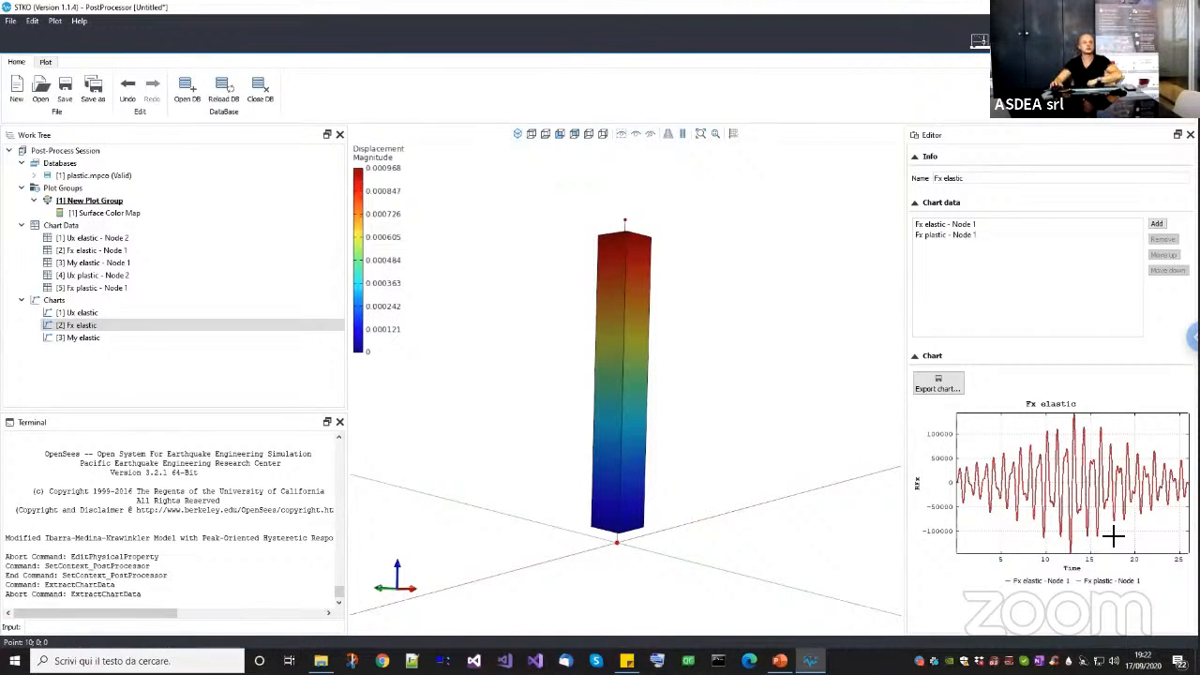
# Review the My elastic, Ux elastic and Fx elastic charts in turn, ending on My elastic.
pyautogui.moveTo(661, 563); pyautogui.dragTo(669, 555, button='middle')
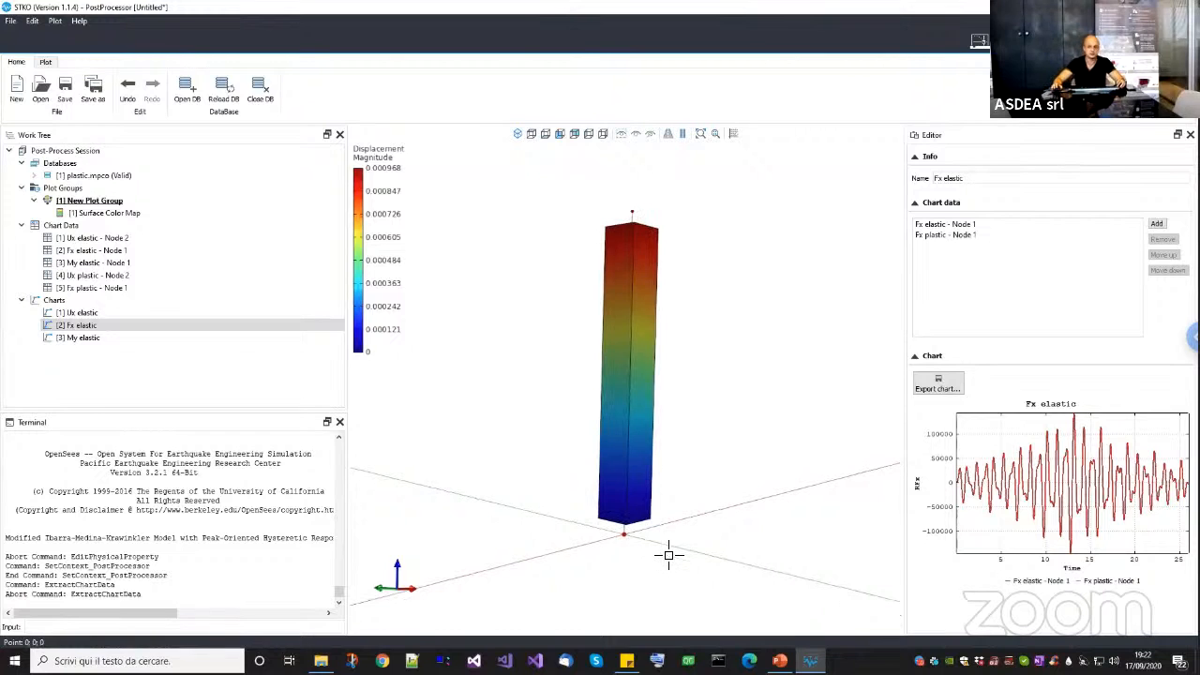
pyautogui.scroll(-2, 681, 529)
pyautogui.moveTo(675, 512); pyautogui.dragTo(664, 528, button='middle')
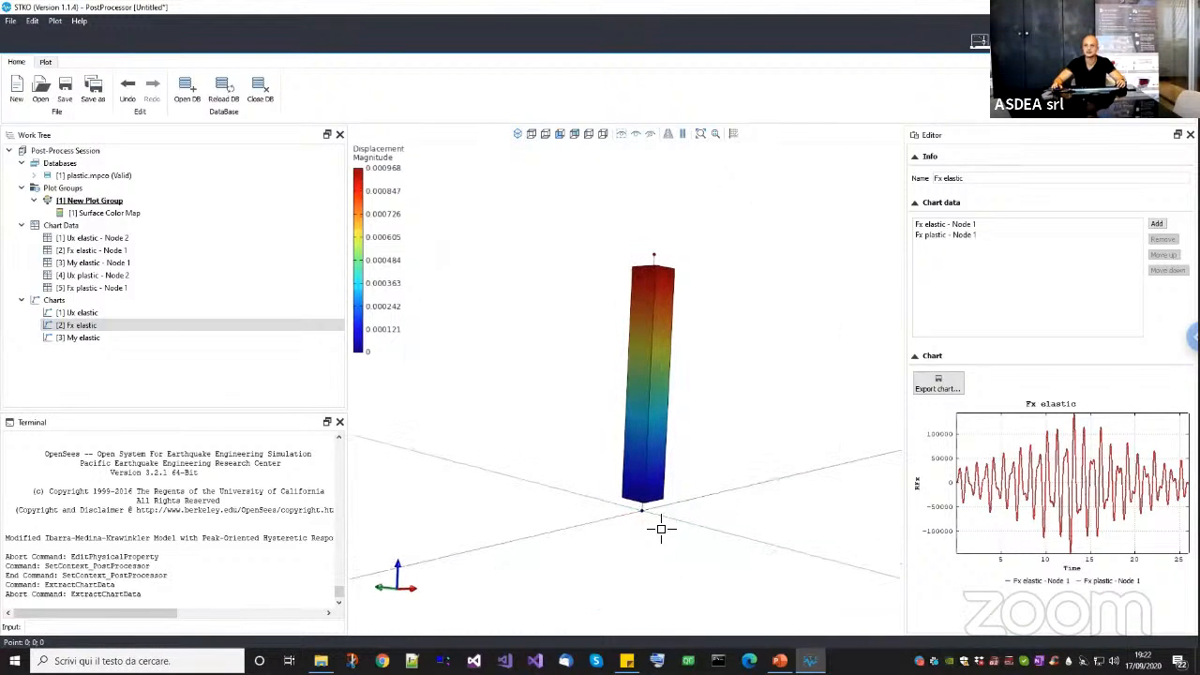
pyautogui.scroll(2, 649, 515)
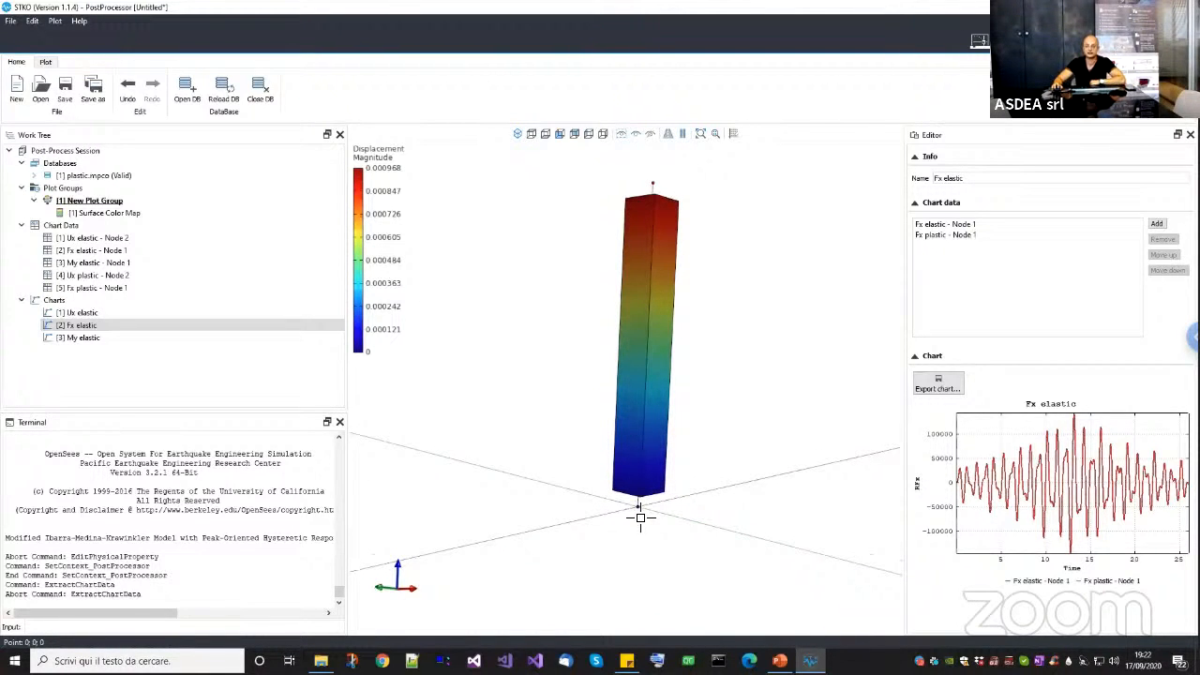
pyautogui.click(75, 339)
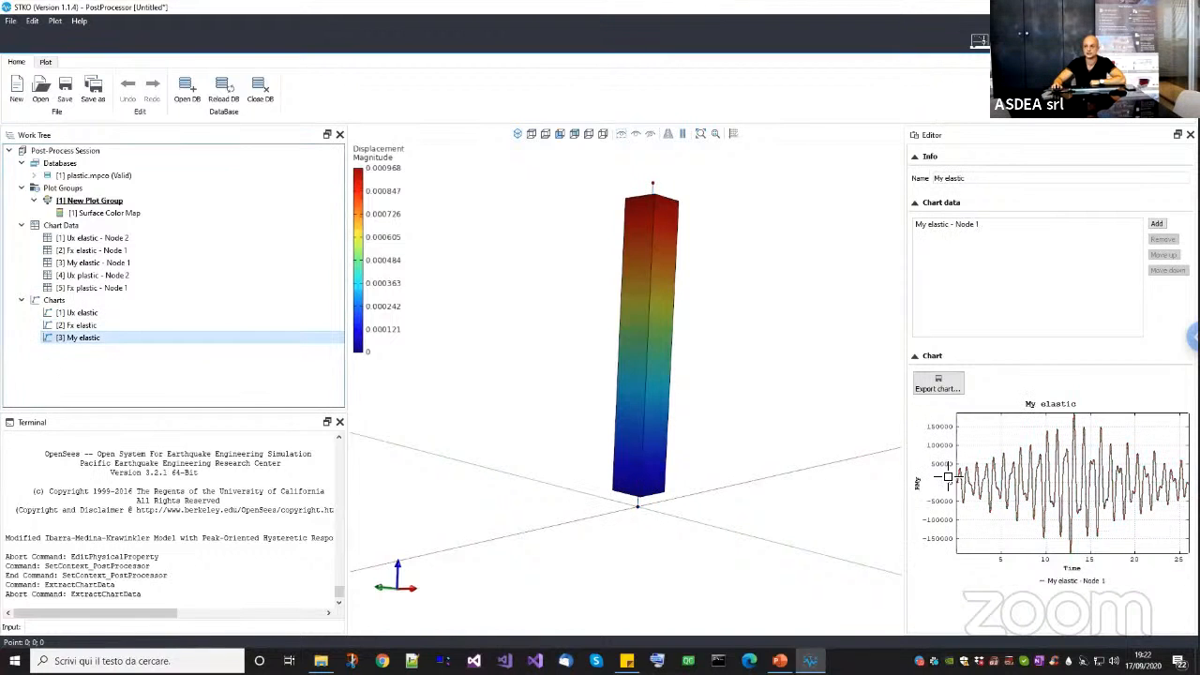
pyautogui.click(103, 312)
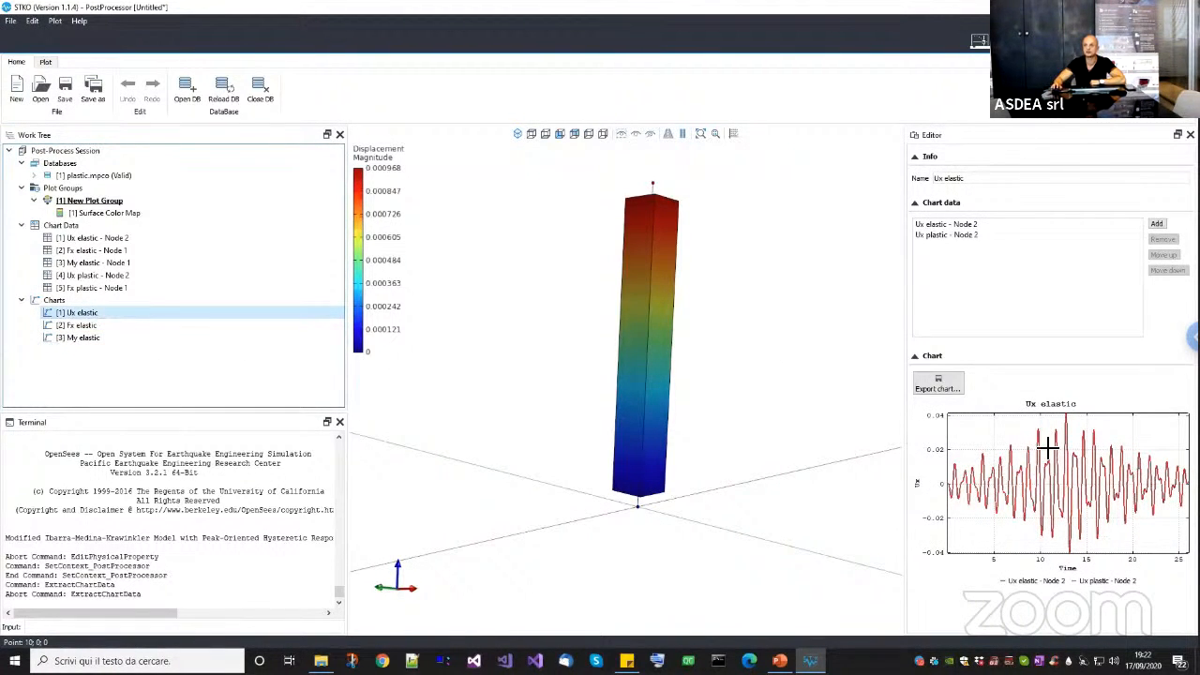
pyautogui.click(124, 324)
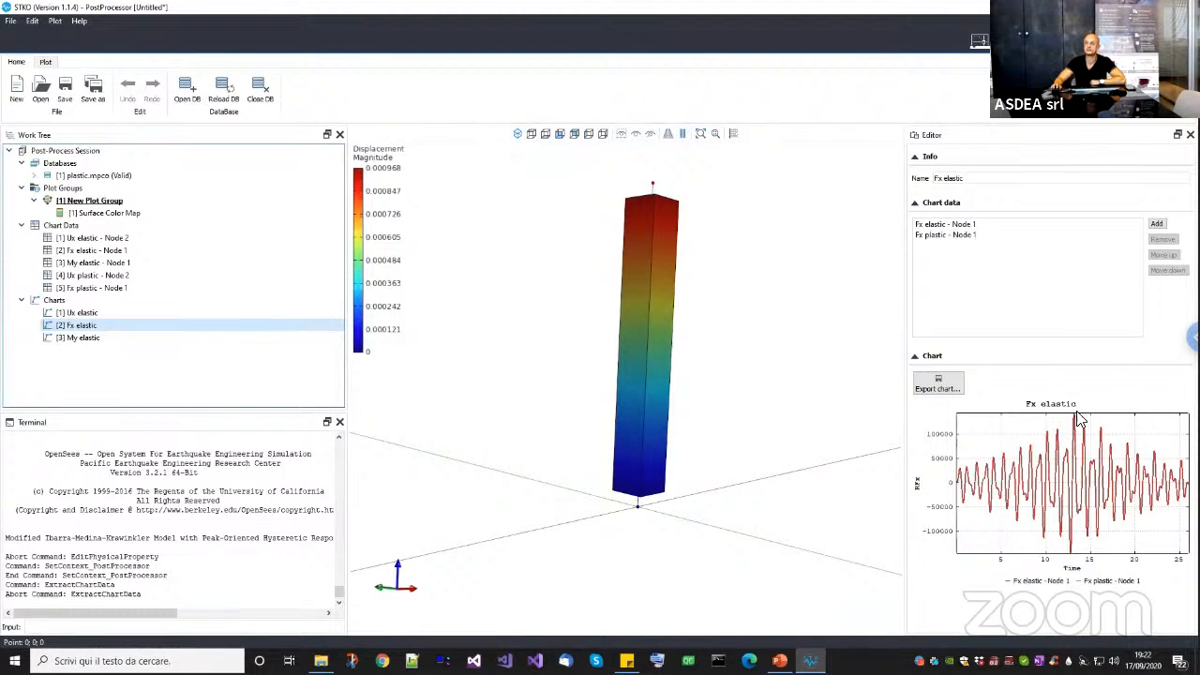
pyautogui.click(125, 337)
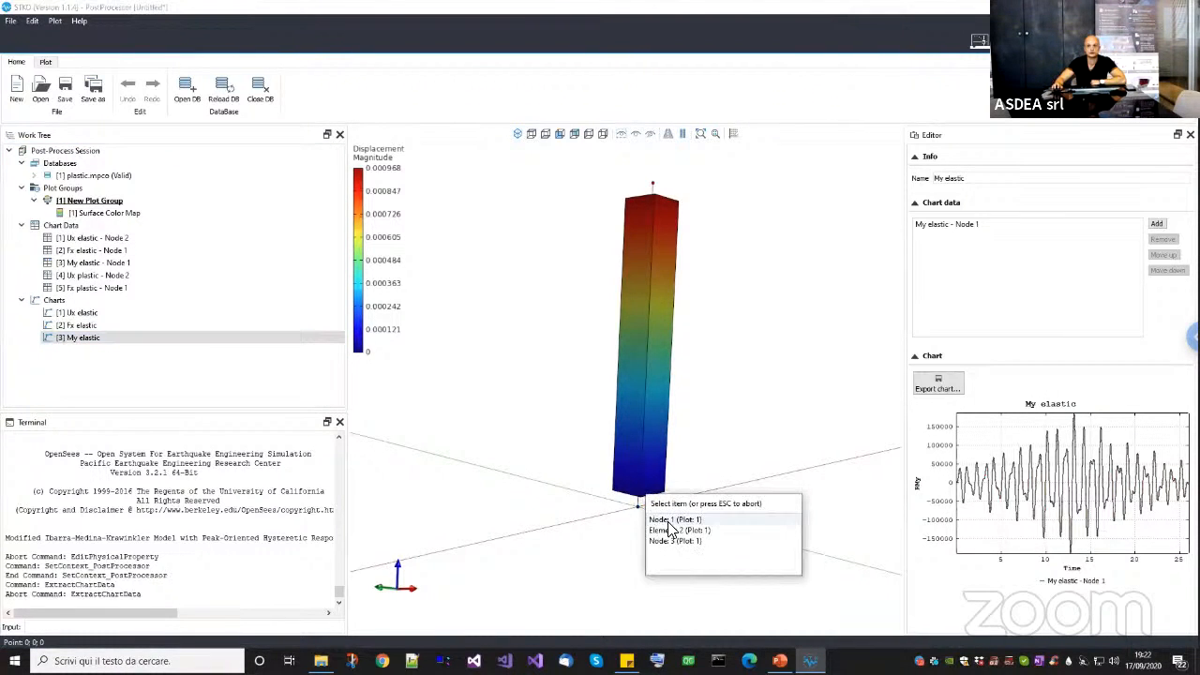
# Start a chart data extraction for base Node 1 from plastic.mpco, MODEL_STAGE[1], plotting Reaction Moment RMy against the pseudo time step.
pyautogui.rightClick(82, 229)
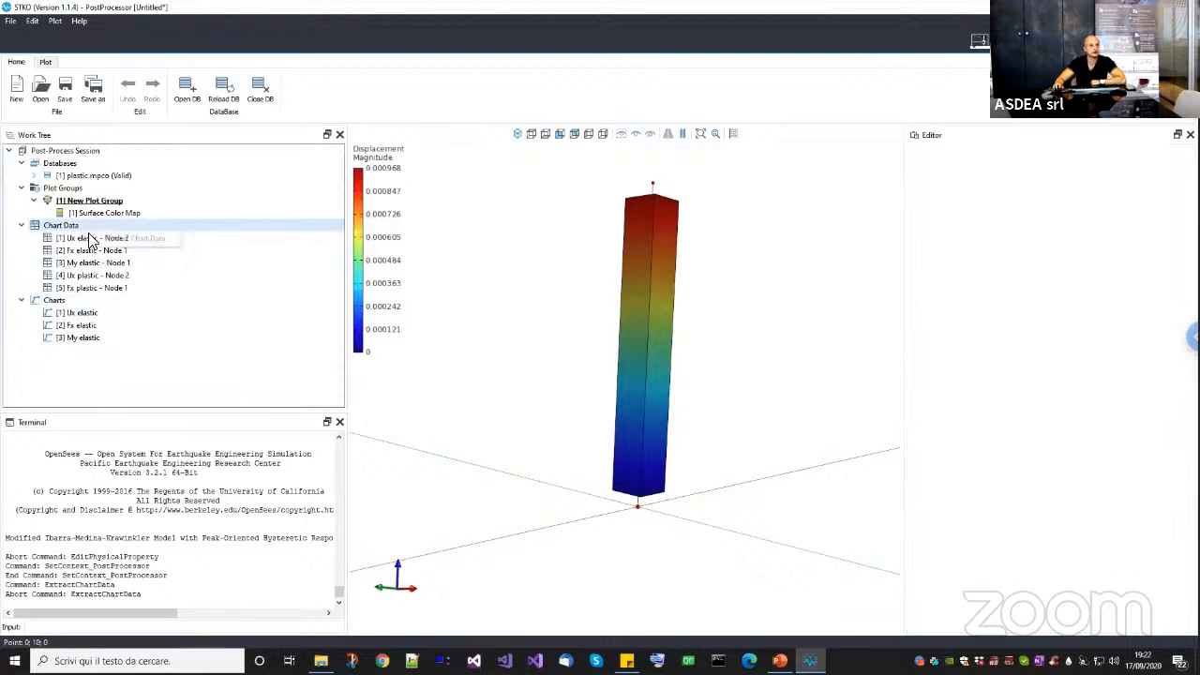
pyautogui.click(91, 241)
pyautogui.click(623, 431)
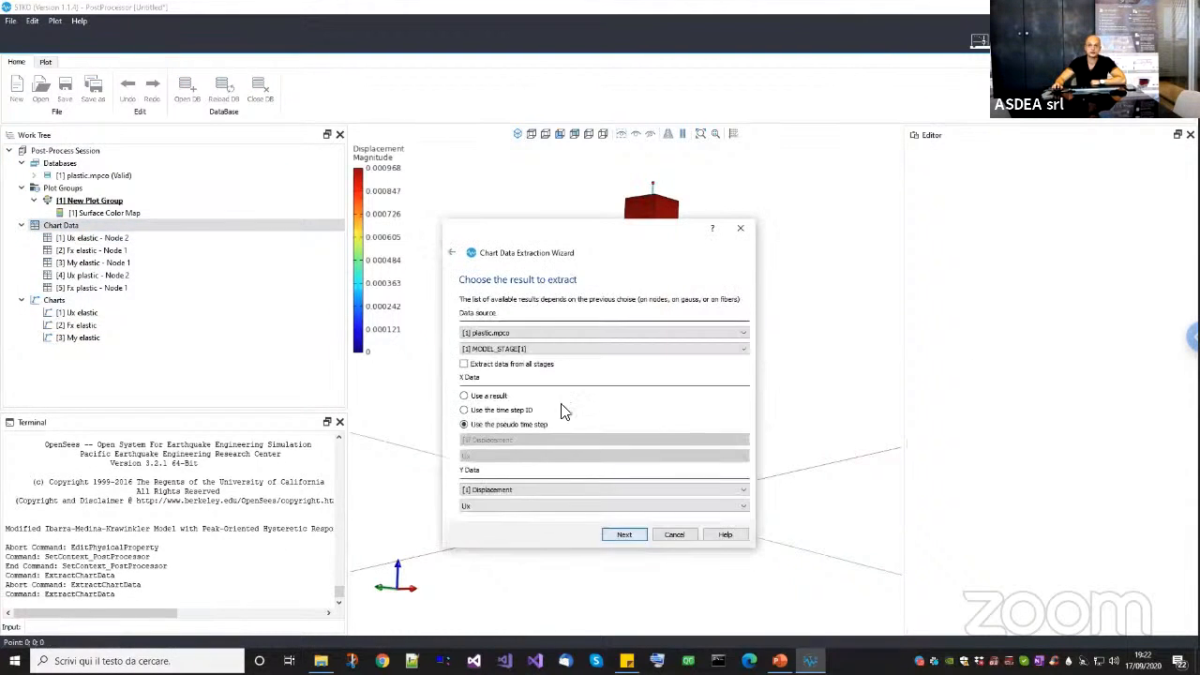
pyautogui.click(535, 349)
pyautogui.click(532, 359)
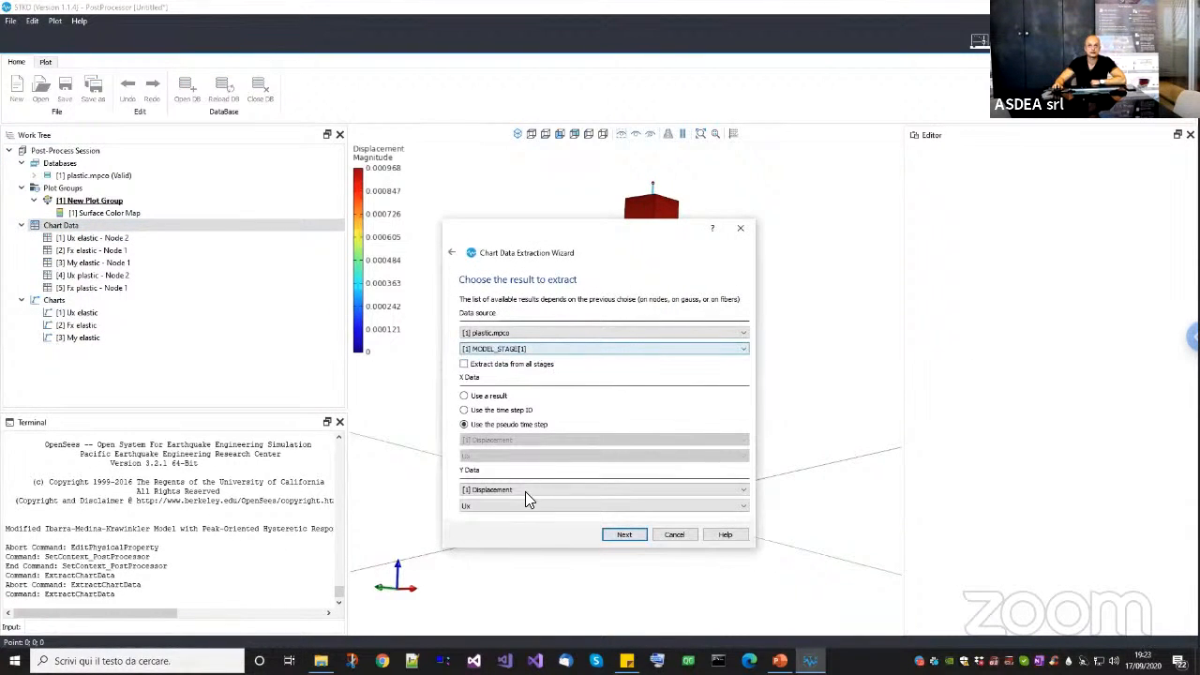
pyautogui.click(525, 499)
pyautogui.click(514, 523)
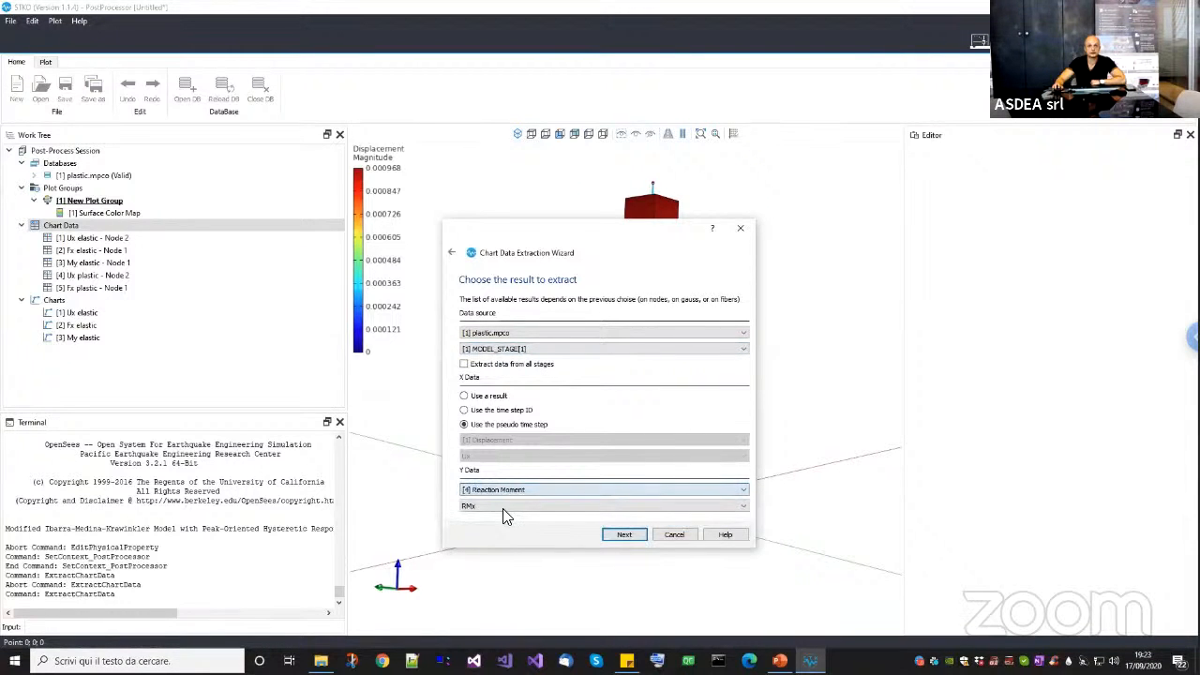
pyautogui.click(505, 507)
pyautogui.click(547, 530)
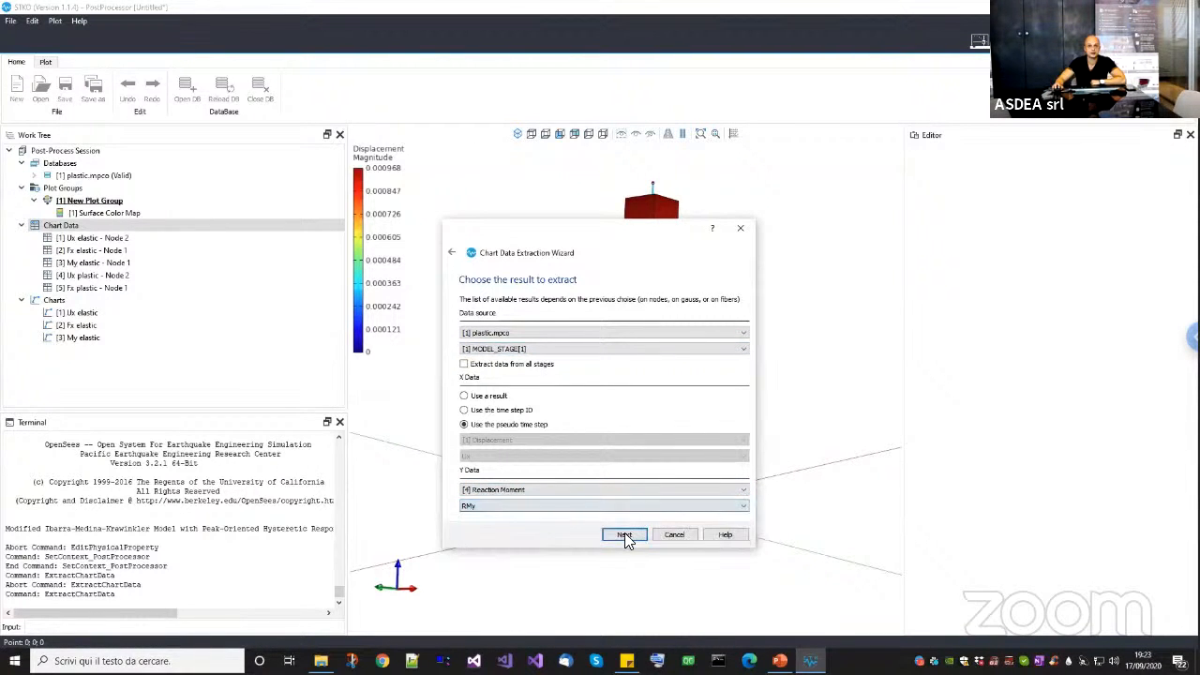
# Name the extracted reaction moment data My plastic and finish the extraction without creating a chart.
pyautogui.click(624, 534)
pyautogui.click(623, 534)
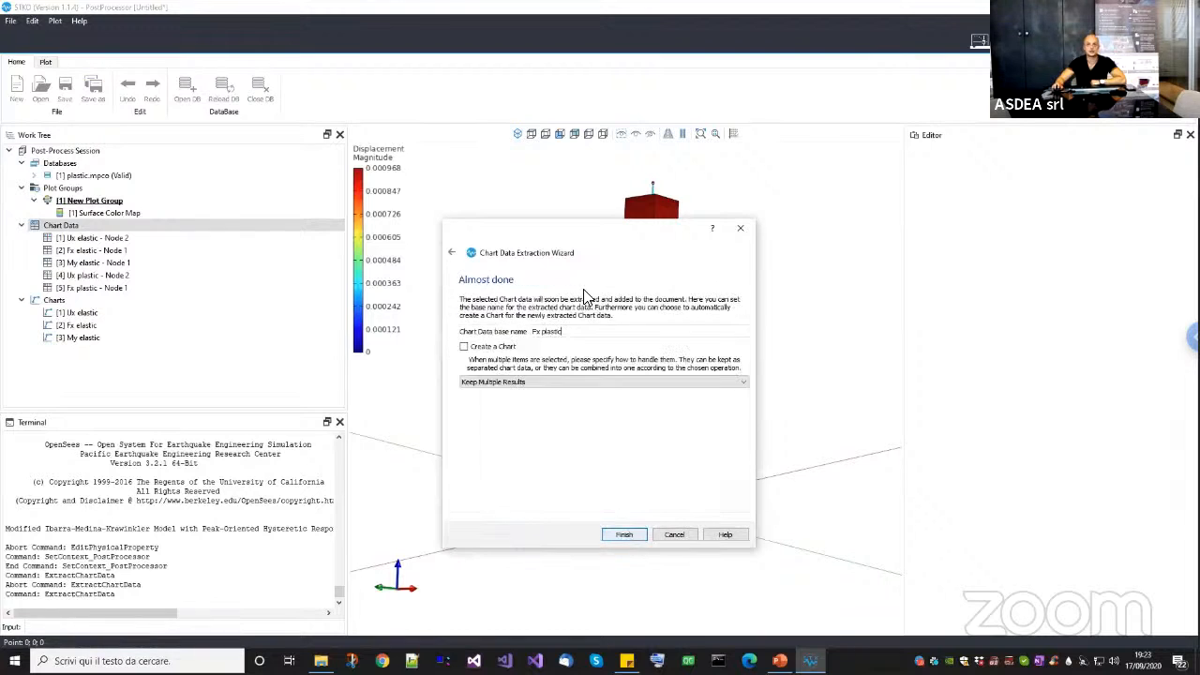
pyautogui.doubleClick(537, 331)
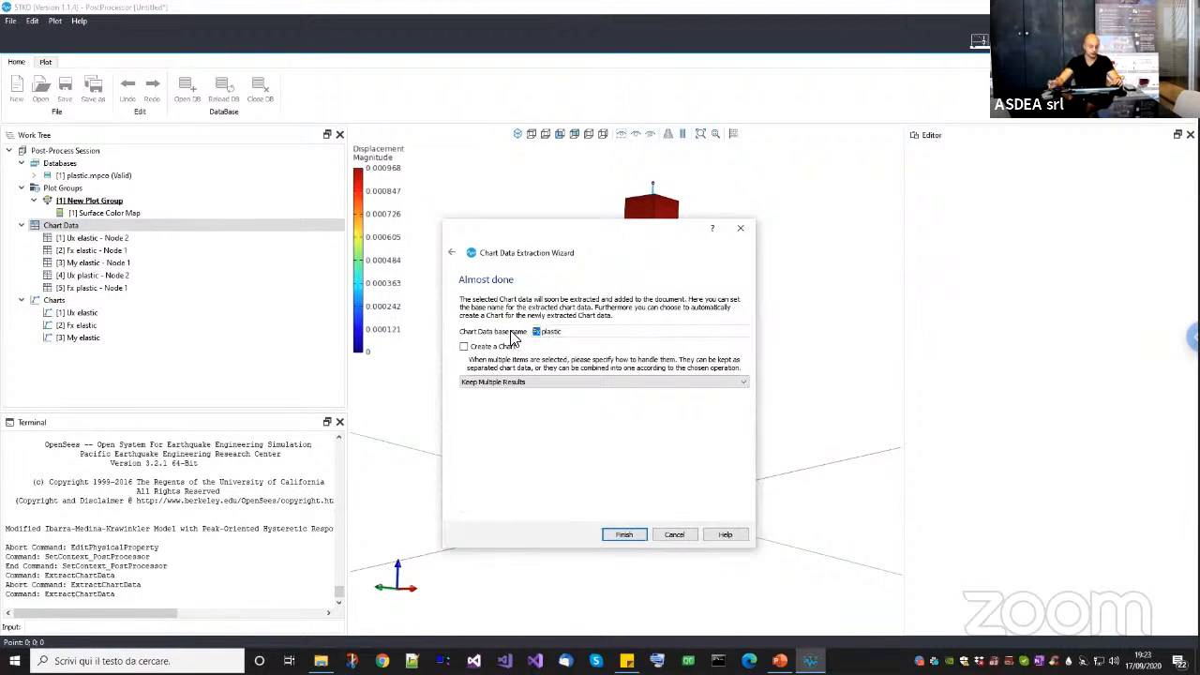
pyautogui.write('My')
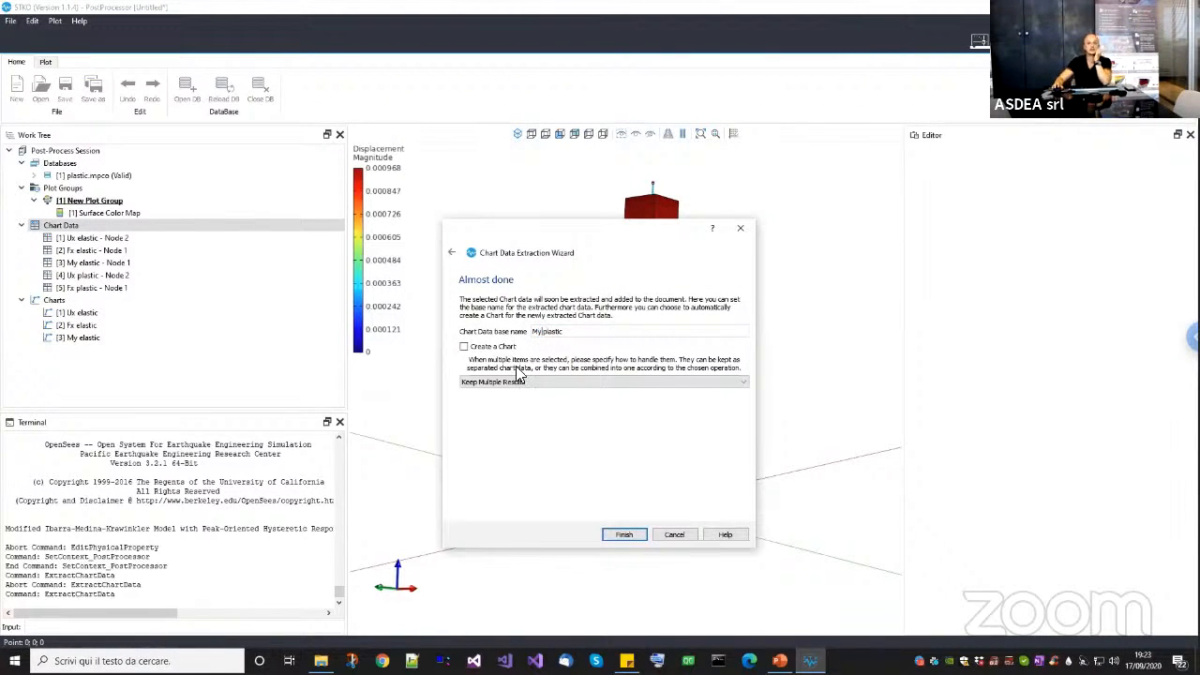
pyautogui.click(624, 535)
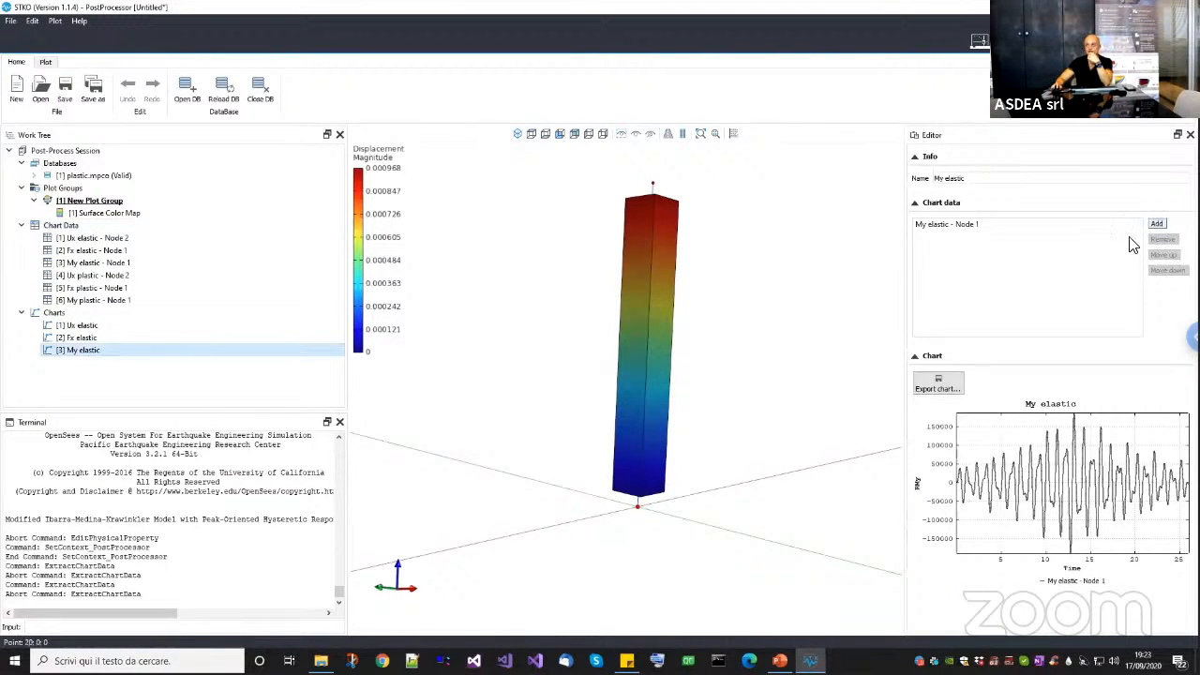
# Add the My plastic - Node 1 data to the My elastic chart and compare the two moment curves.
pyautogui.click(583, 323)
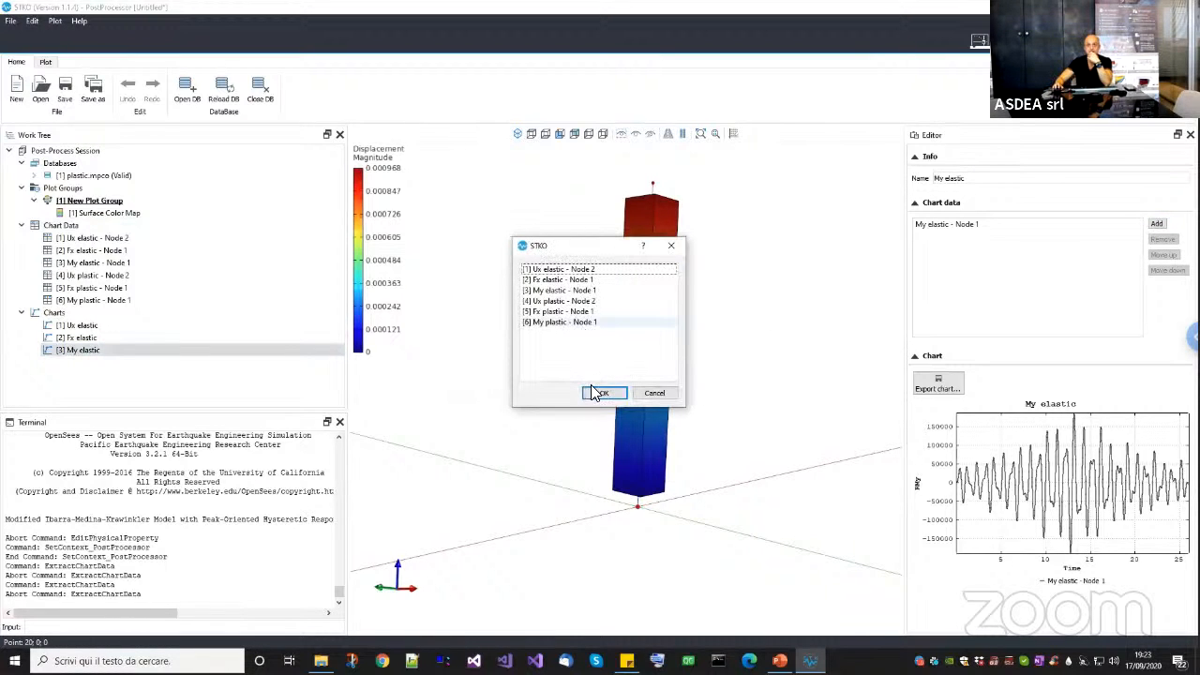
pyautogui.click(604, 393)
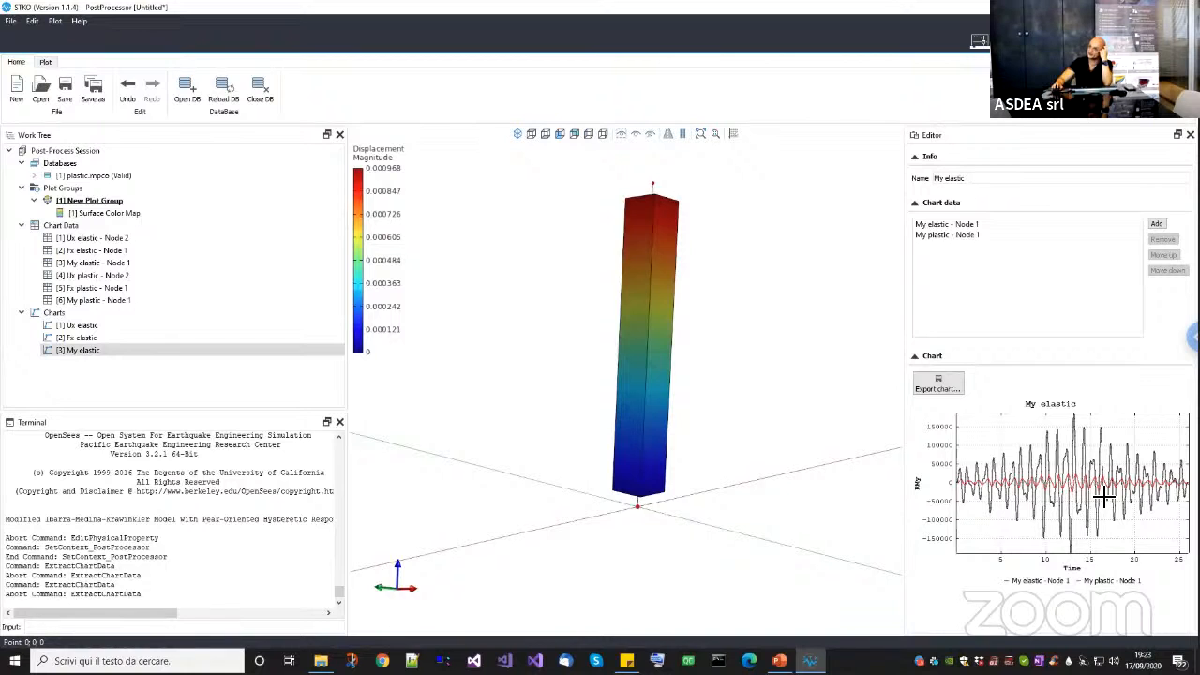
pyautogui.scroll(2, 1084, 495)
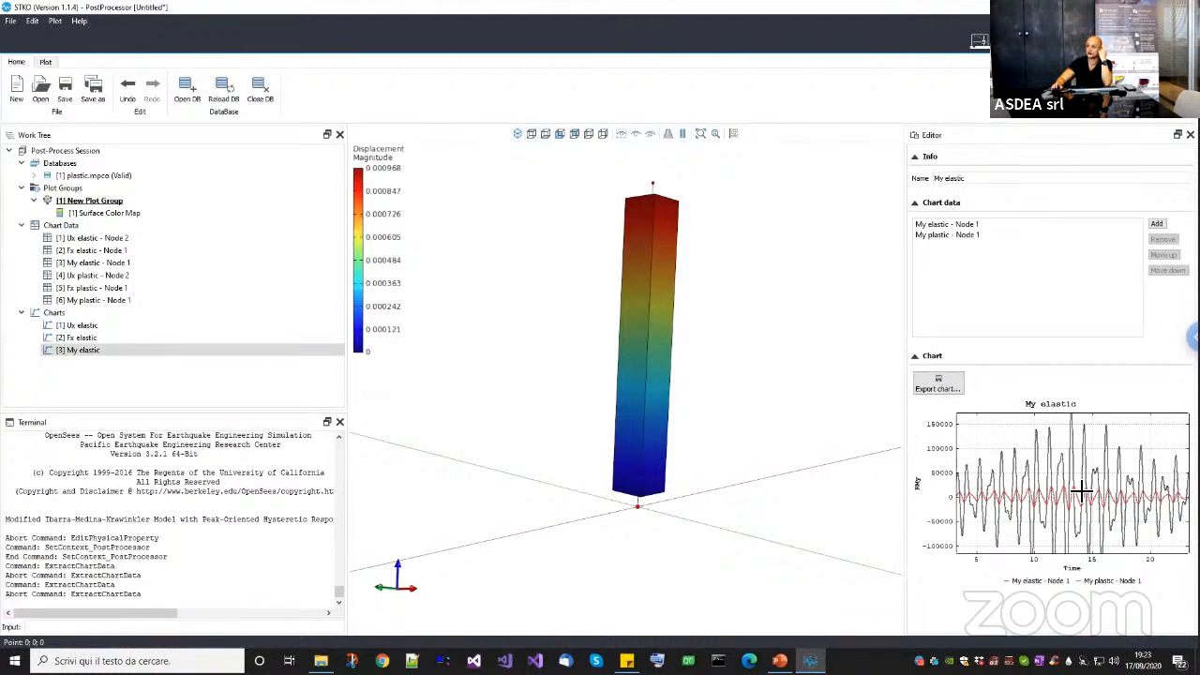
pyautogui.scroll(3, 1069, 491)
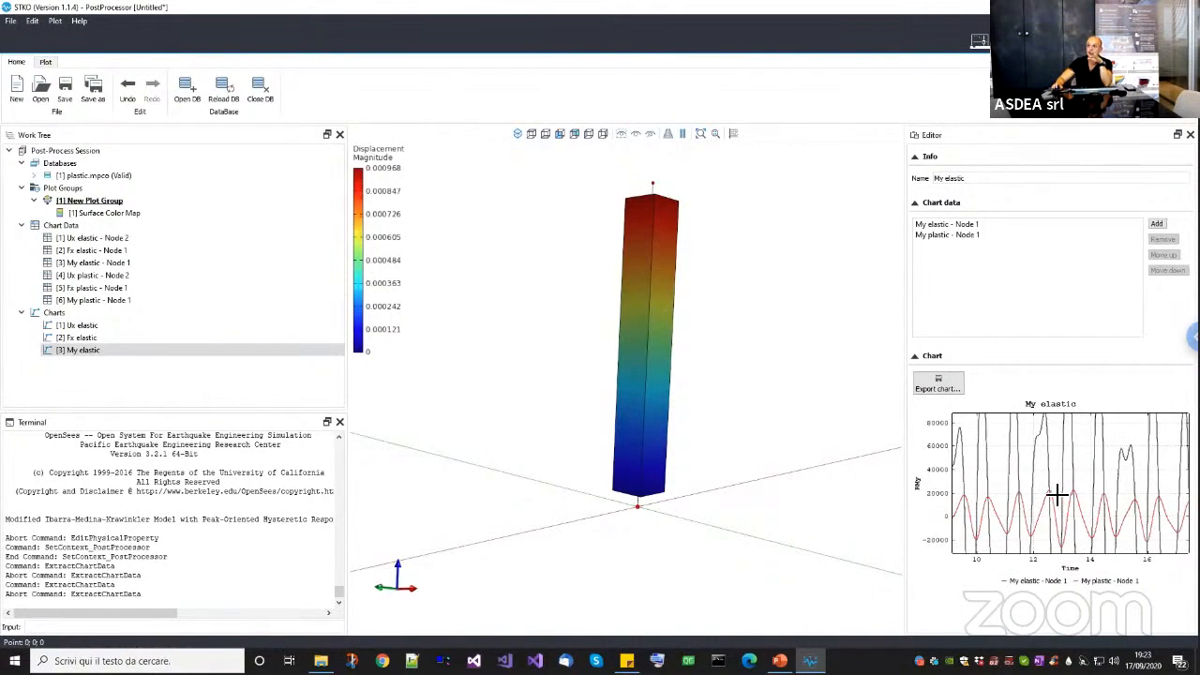
pyautogui.scroll(-4, 1056, 491)
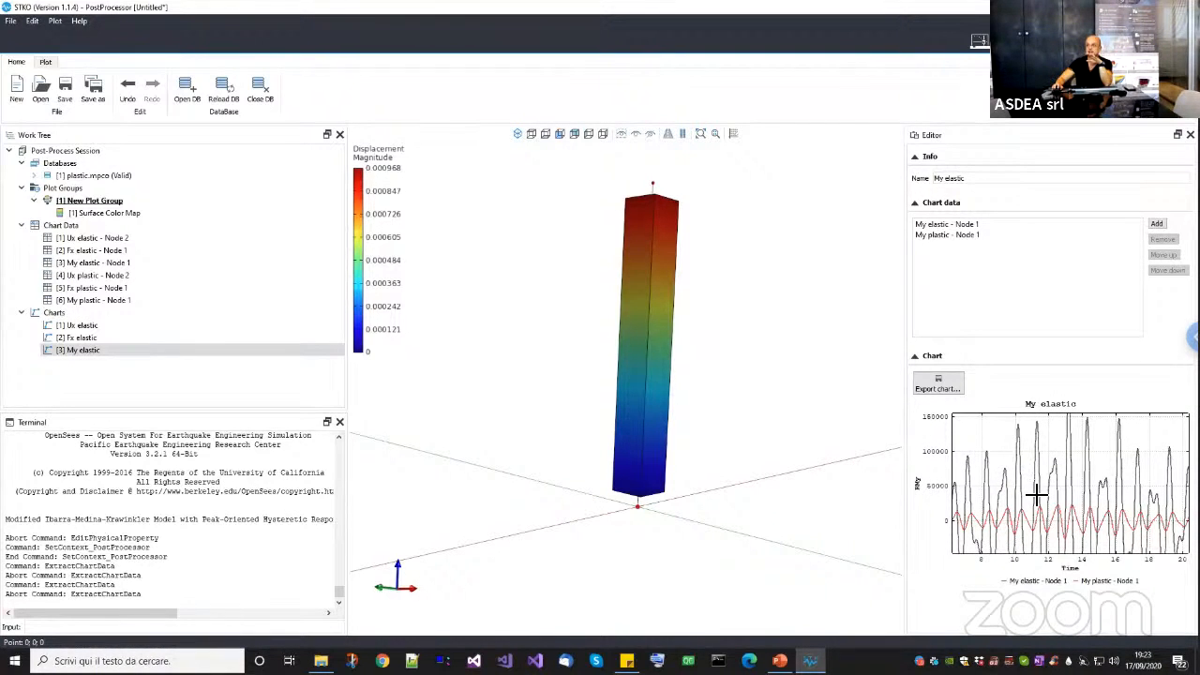
pyautogui.scroll(-2, 1039, 495)
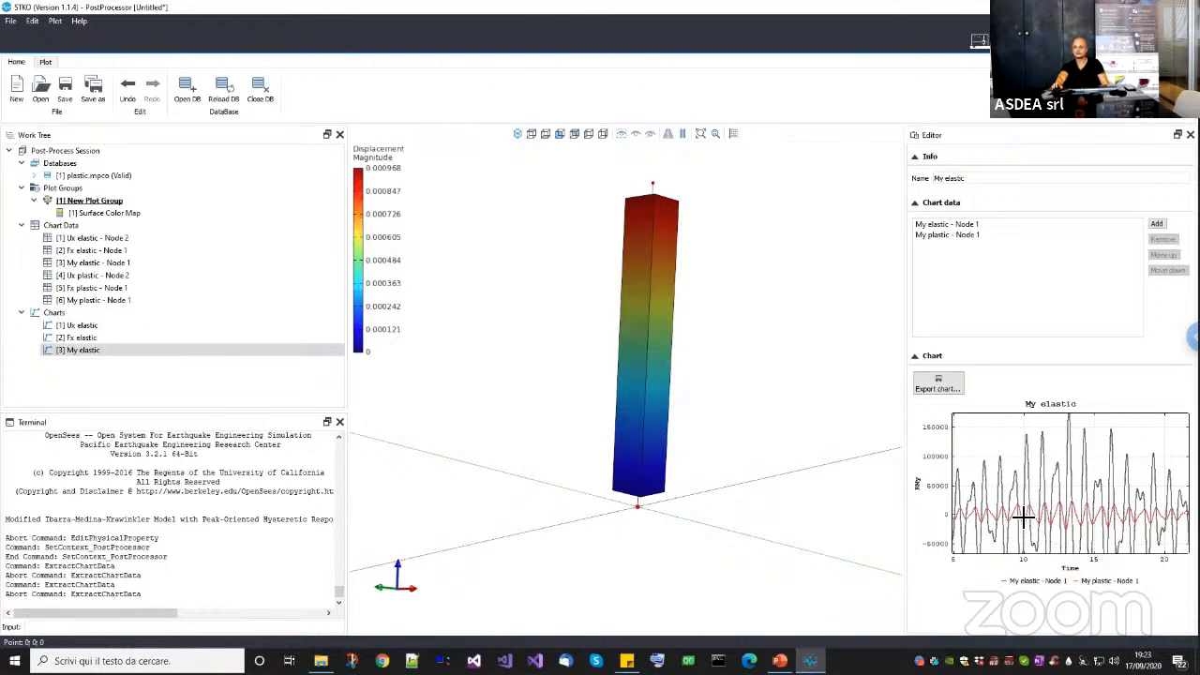
pyautogui.click(97, 349)
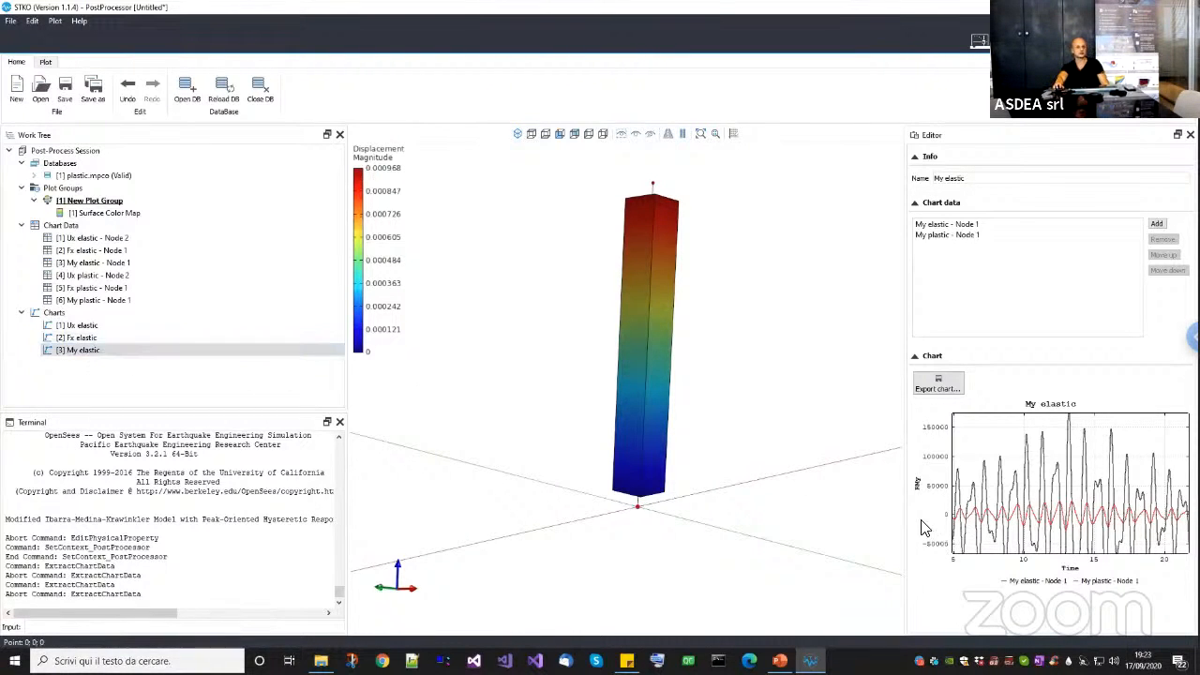
pyautogui.scroll(-2, 1008, 506)
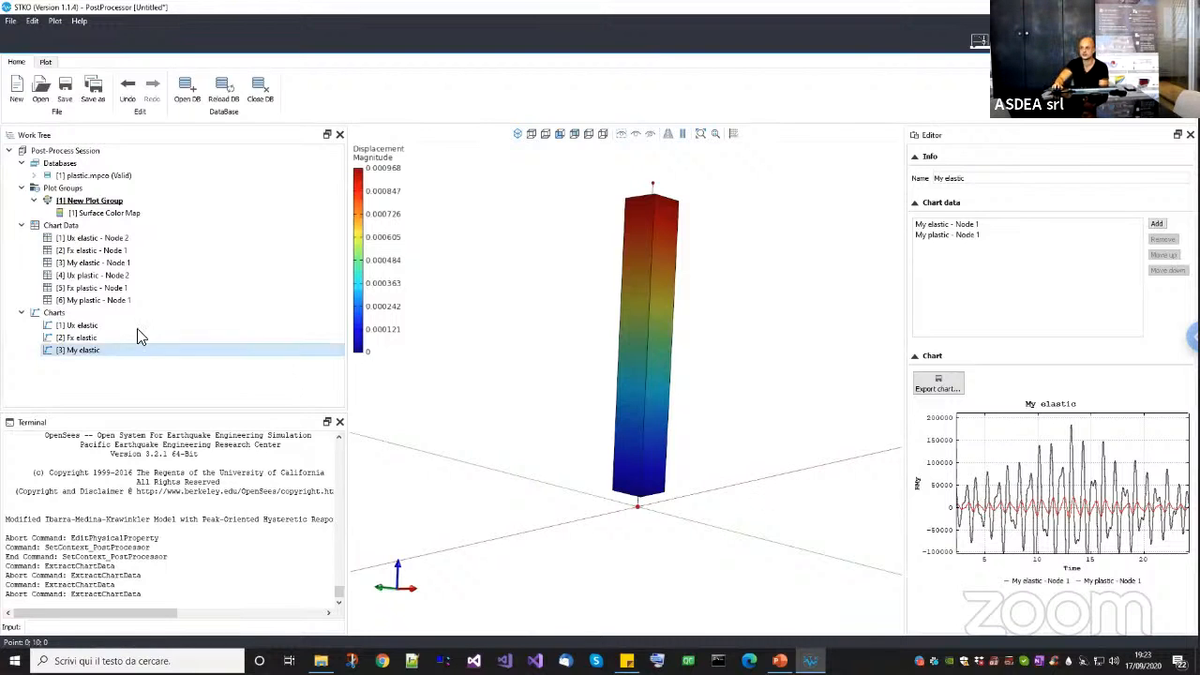
# Display the Fx elastic chart and compare its elastic and plastic base reaction curves.
pyautogui.click(113, 337)
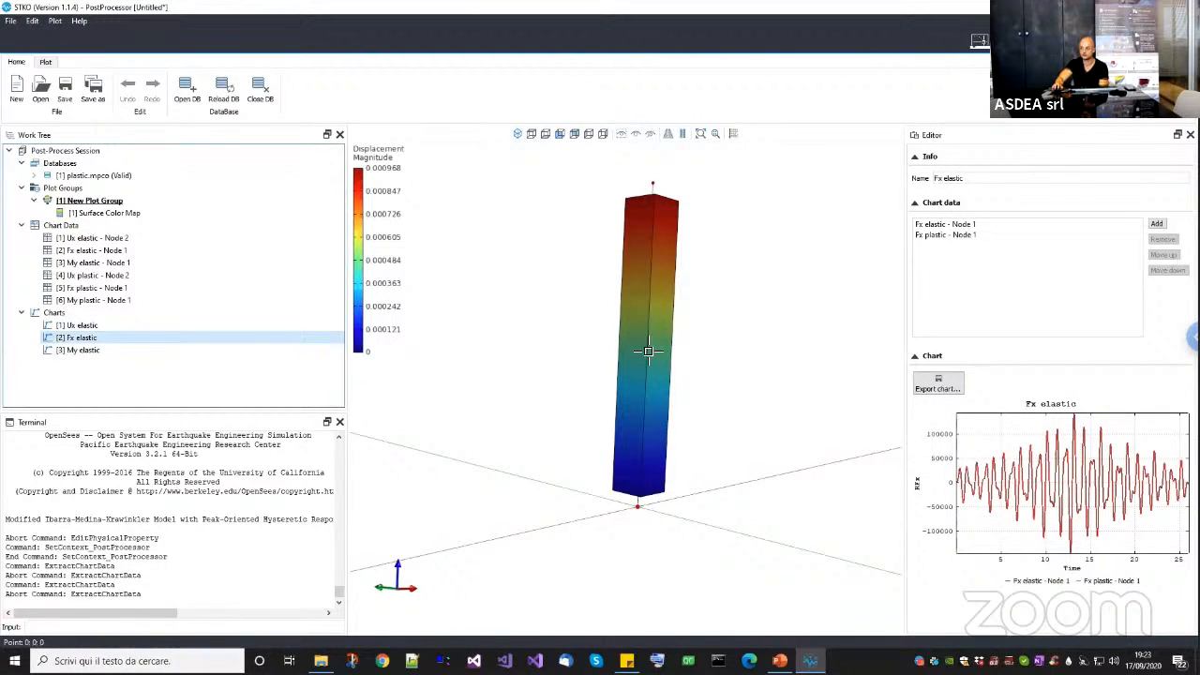
pyautogui.moveTo(710, 373); pyautogui.dragTo(702, 421)
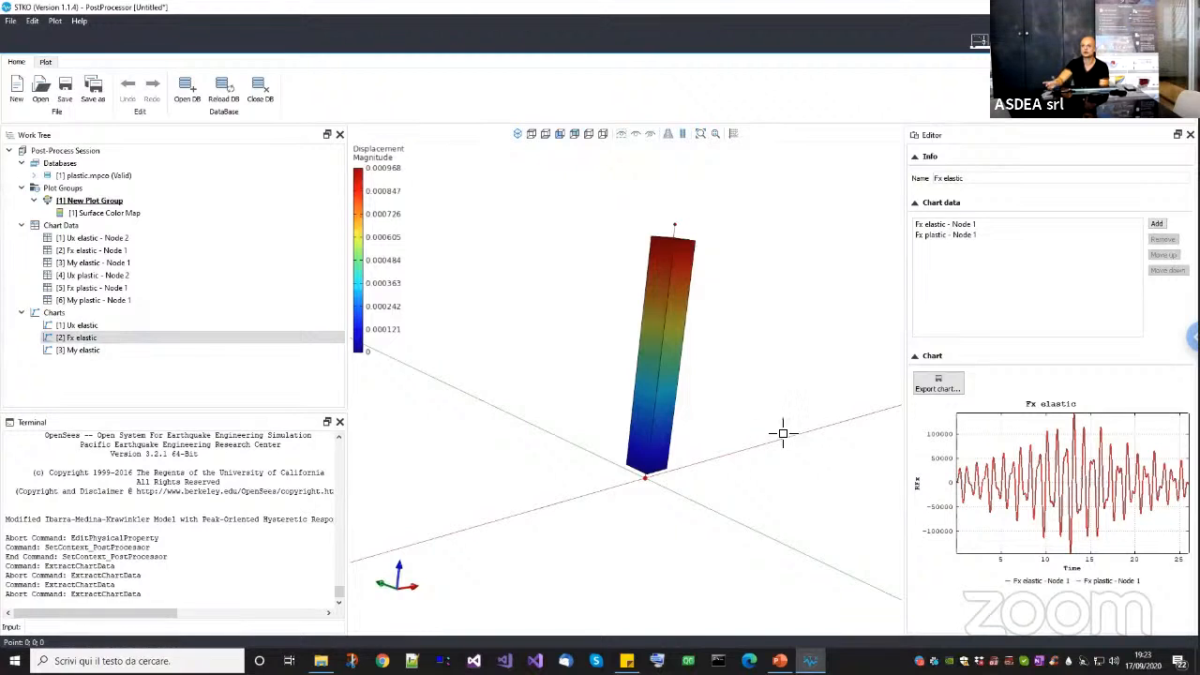
pyautogui.moveTo(782, 434); pyautogui.dragTo(710, 500)
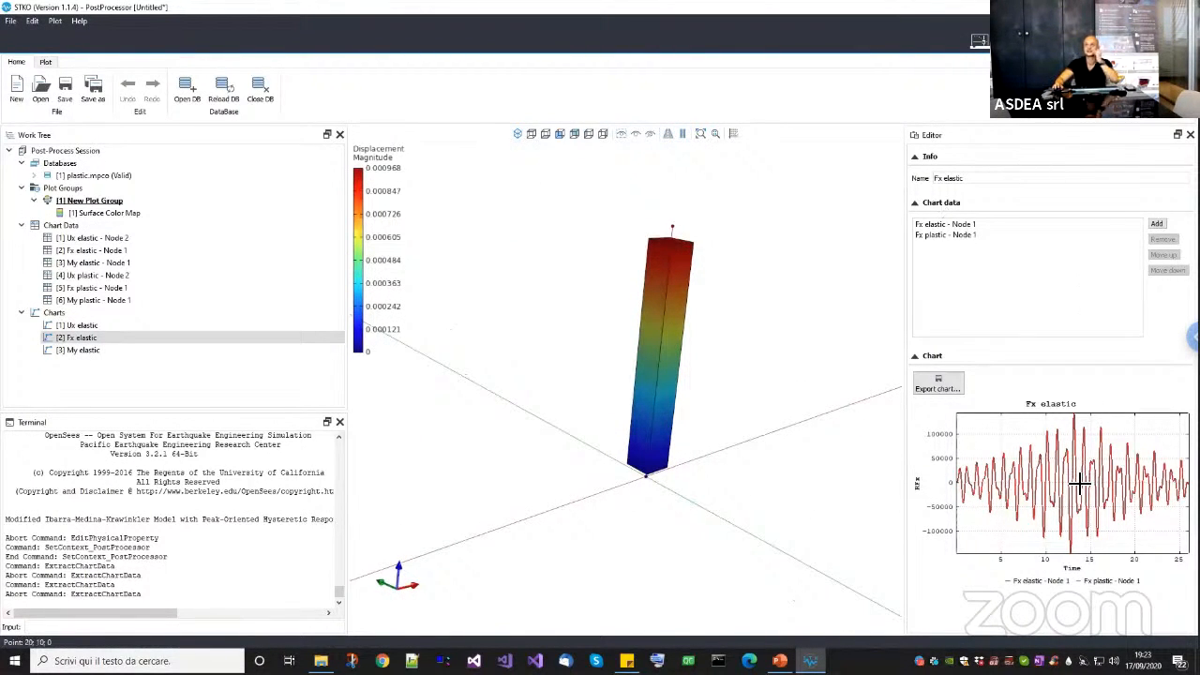
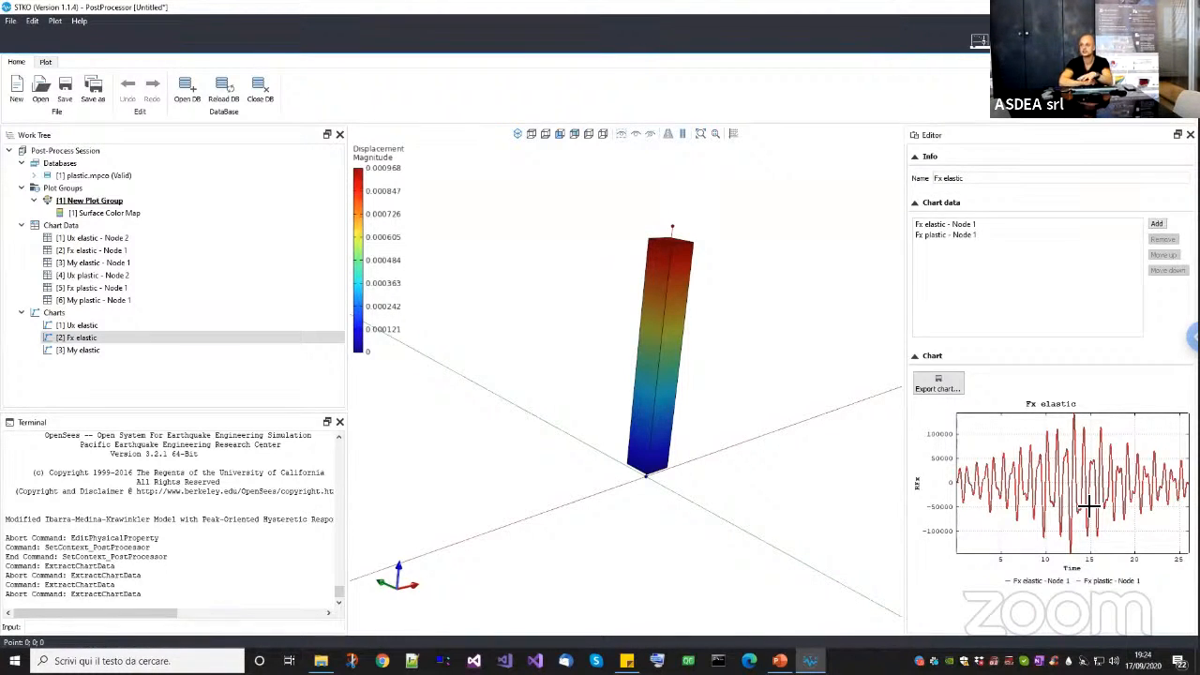
# Return to the preprocessor and inspect the K0 and My_Plus values of the spring PeakOriented material, leaving it unedited.
pyautogui.click(979, 41)
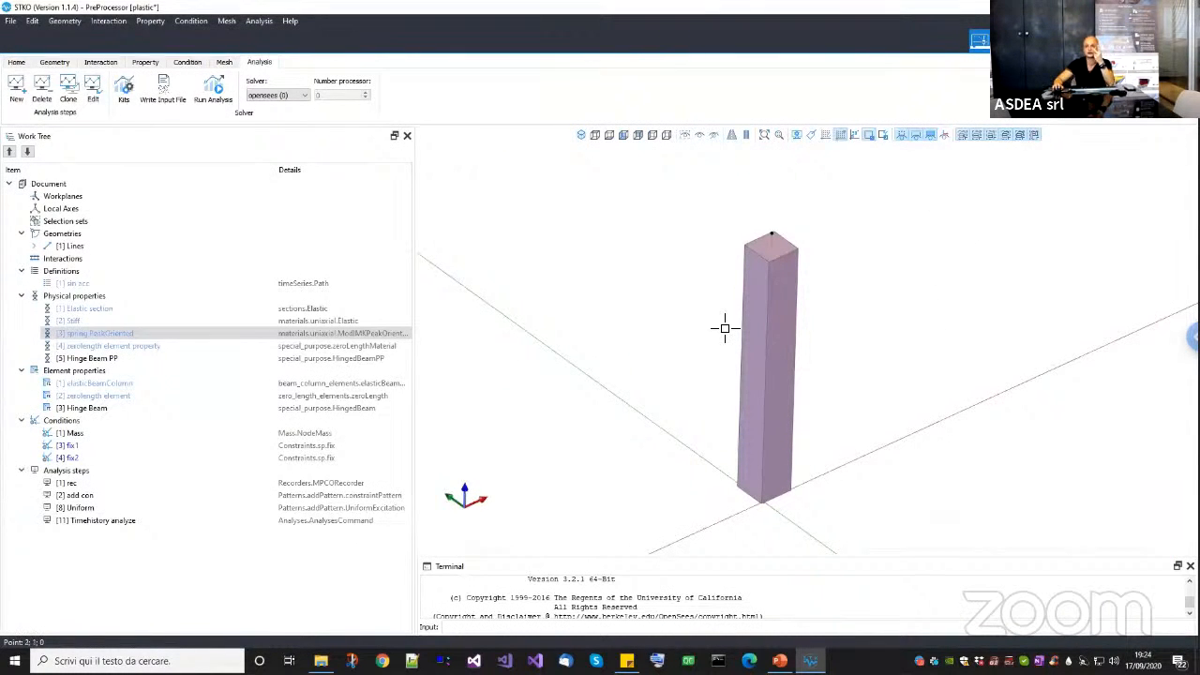
pyautogui.scroll(1, 725, 328)
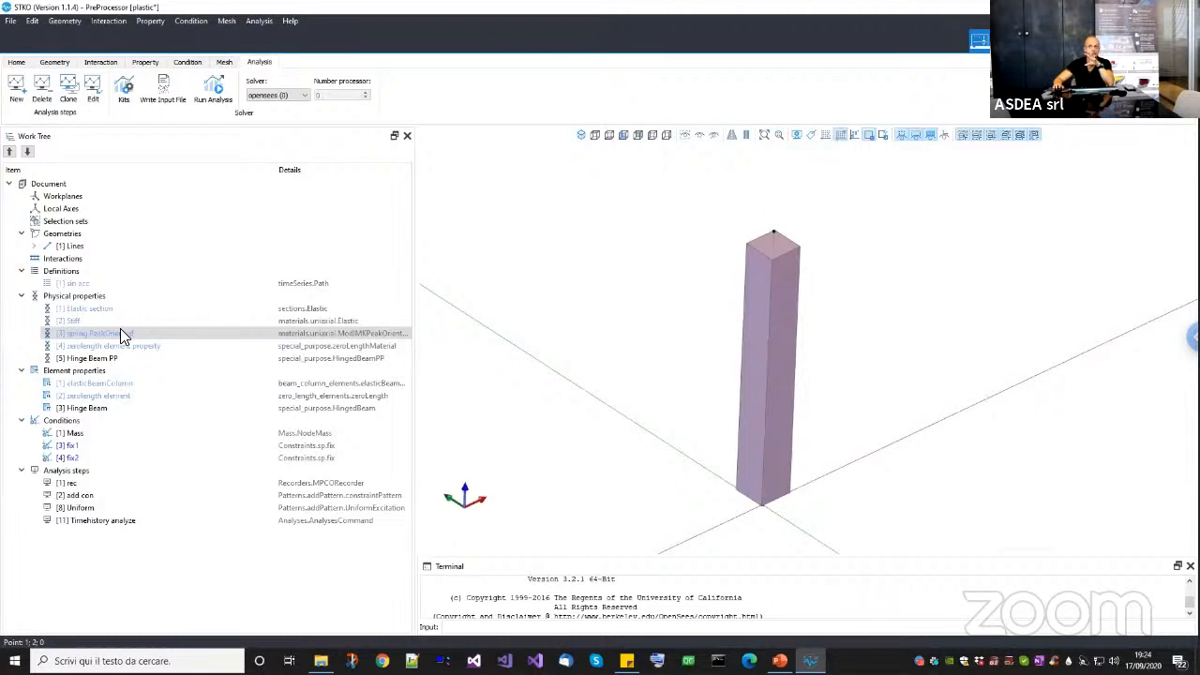
pyautogui.rightClick(120, 330)
pyautogui.click(134, 366)
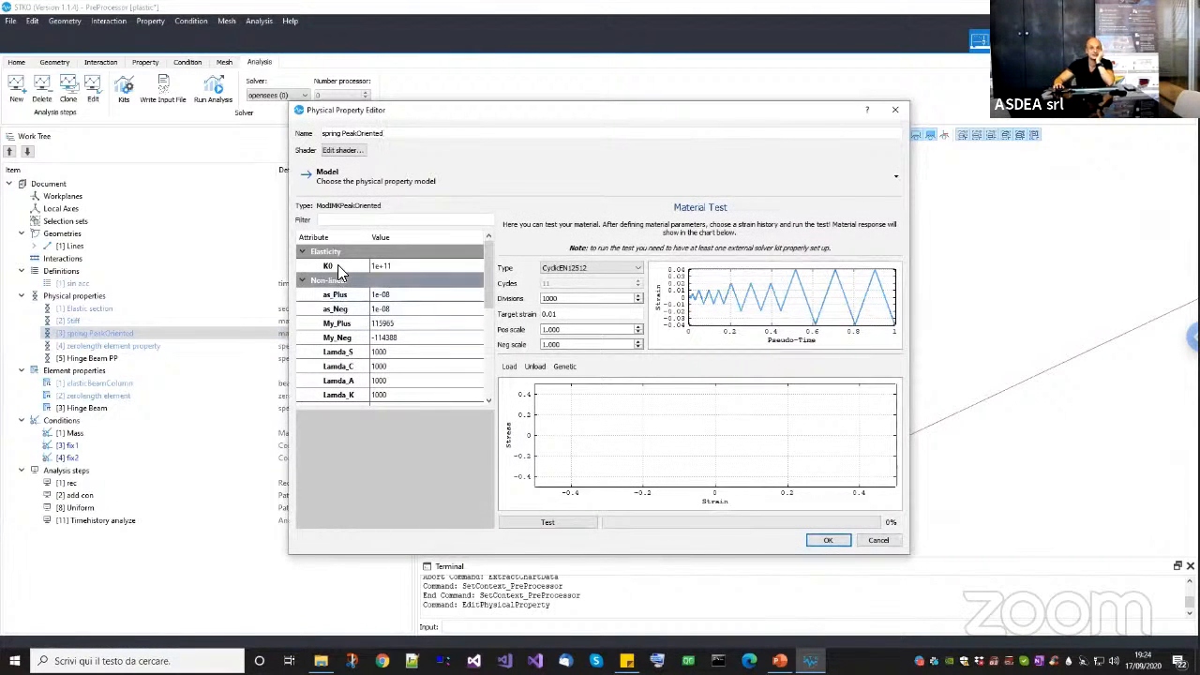
pyautogui.click(339, 267)
pyautogui.click(410, 322)
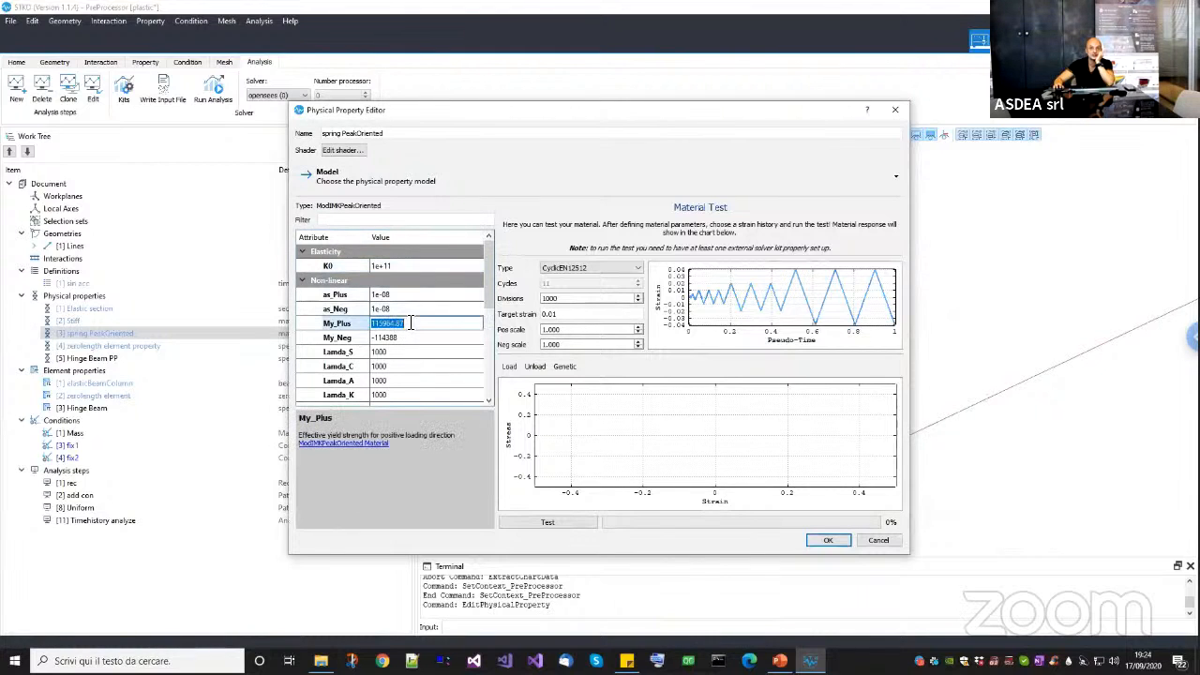
pyautogui.click(407, 265)
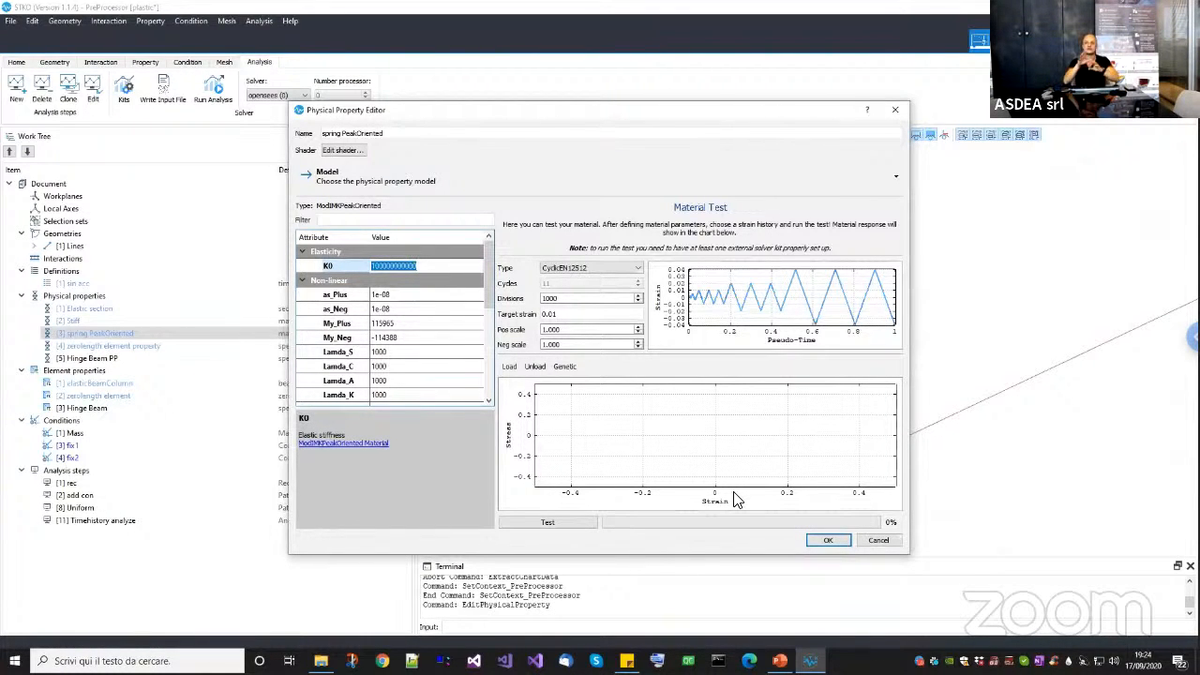
pyautogui.click(877, 541)
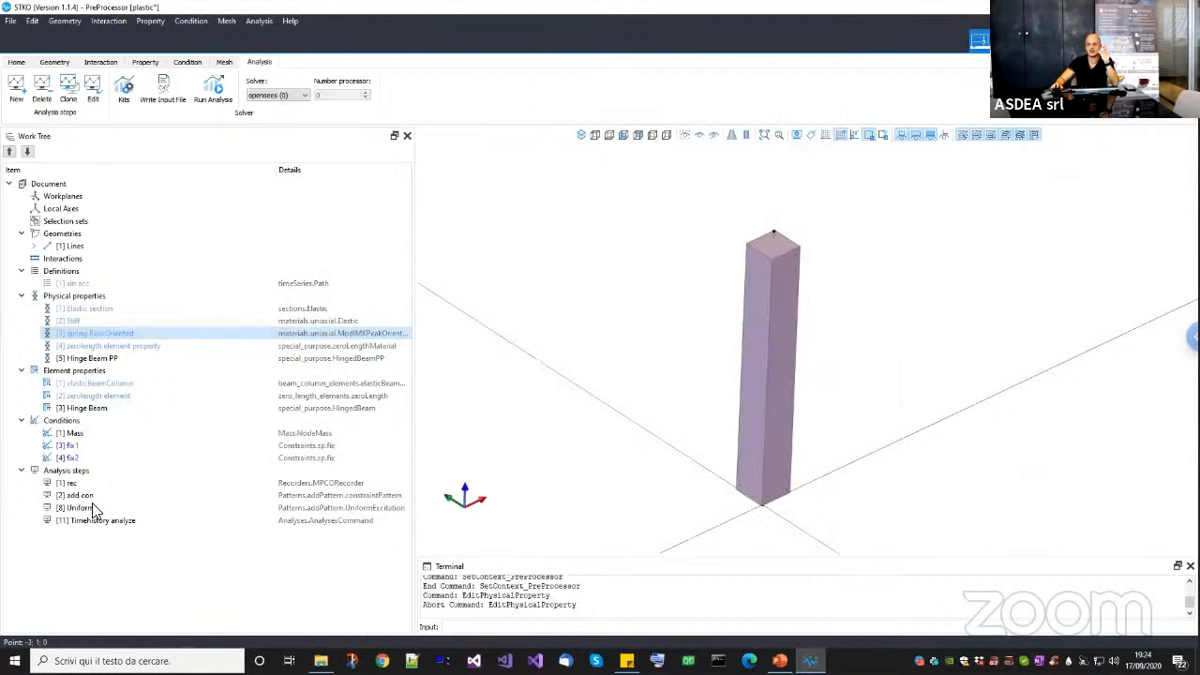
# Inspect the convergence tolerance in the Timehistory analyze step and leave its editor without saving.
pyautogui.rightClick(100, 522)
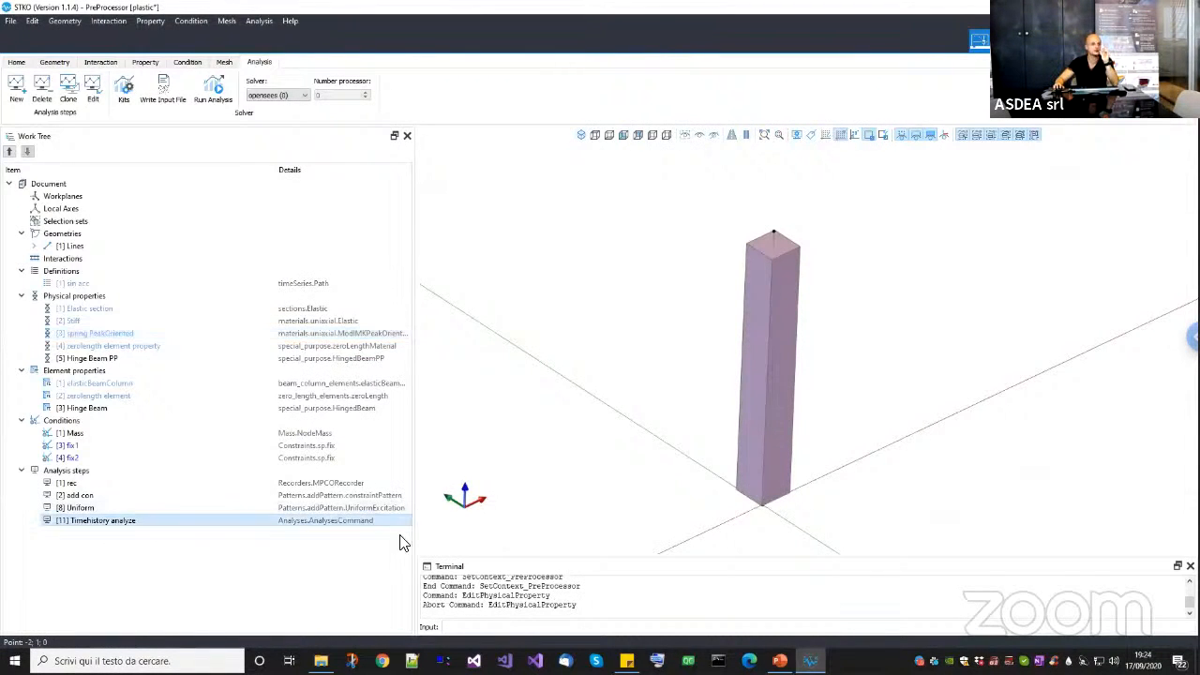
pyautogui.press('Down')
pyautogui.press('Return')
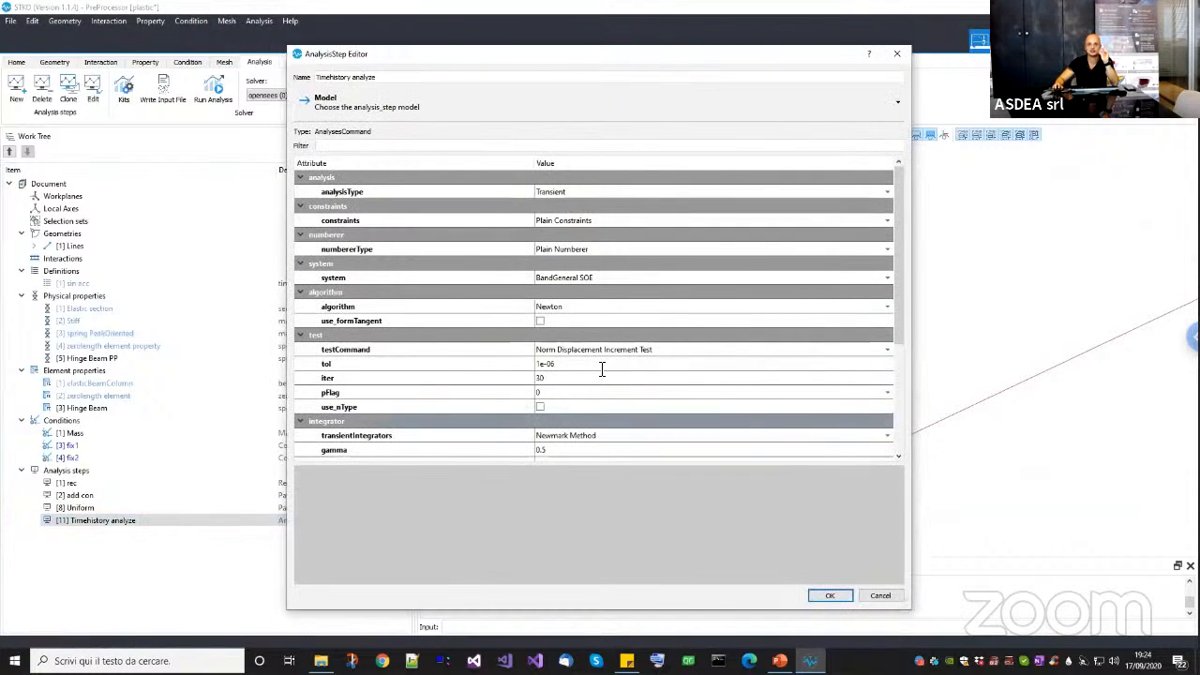
pyautogui.doubleClick(601, 365)
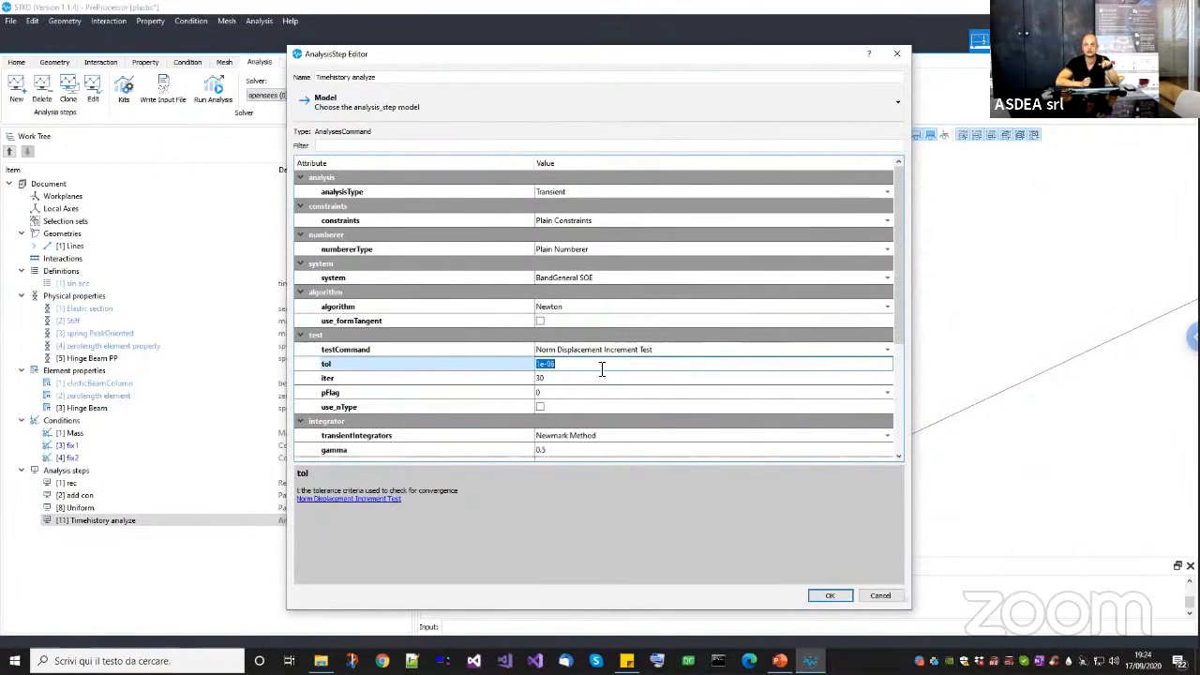
pyautogui.click(879, 593)
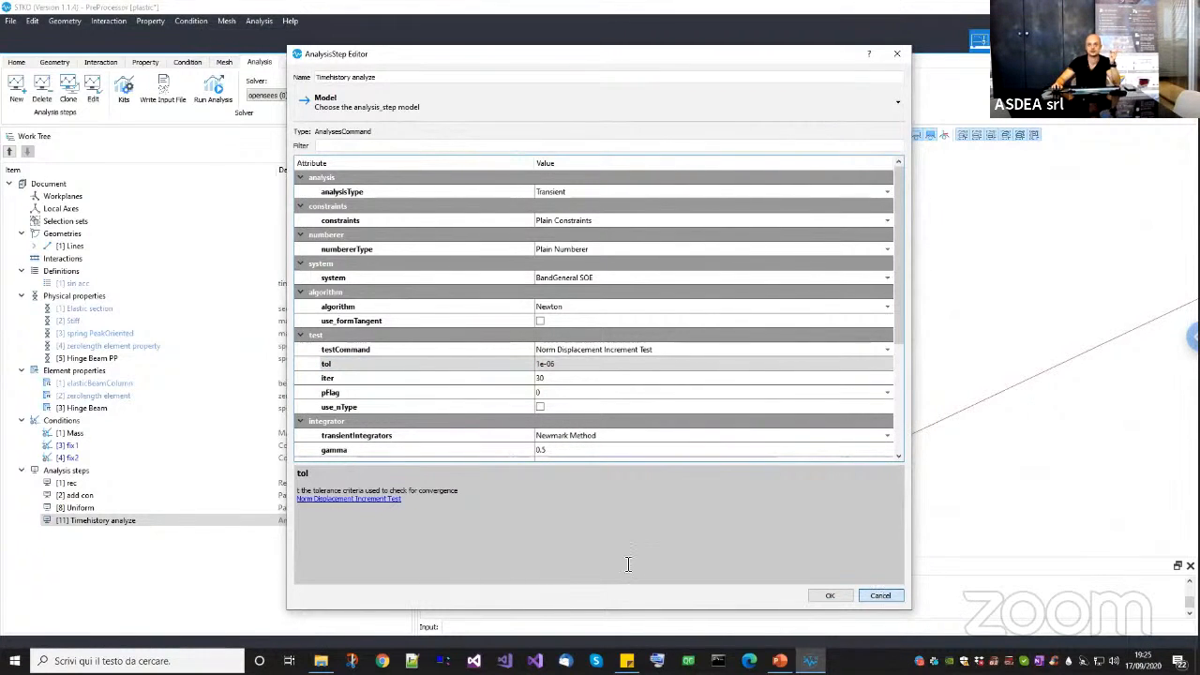
pyautogui.press('Escape')
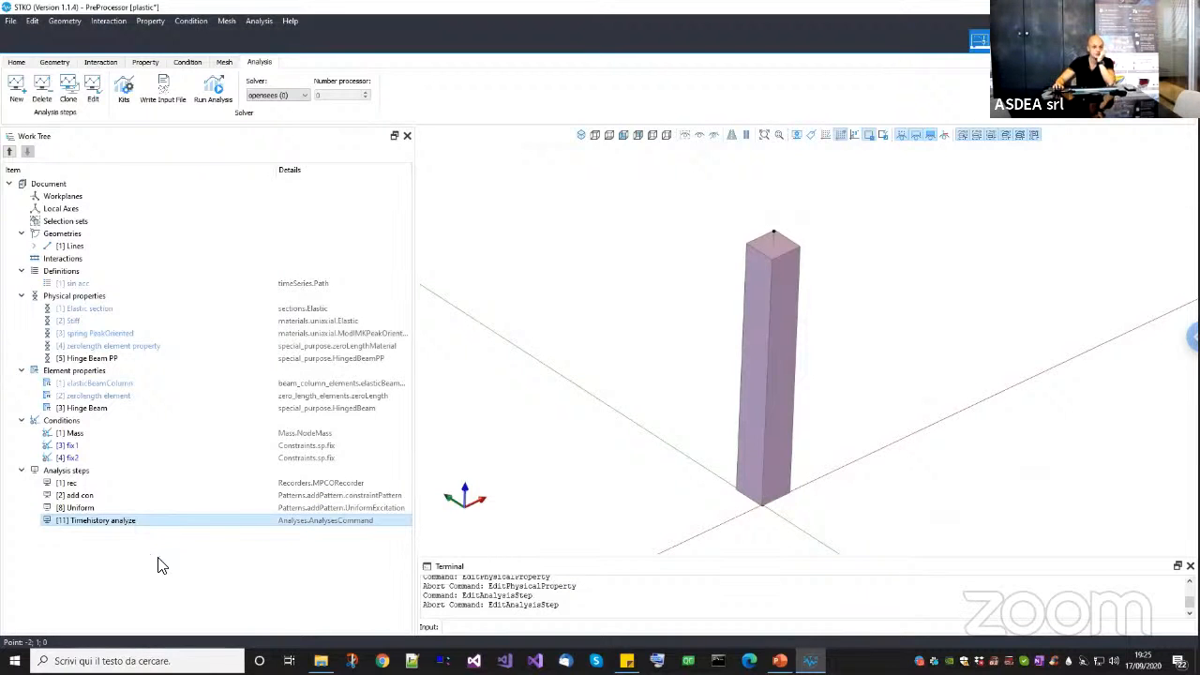
# Open the Timehistory analyze step, check the Norm Unbalance Test tolerance, and set the test back to Norm Displacement Increment Test.
pyautogui.rightClick(126, 522)
pyautogui.click(152, 558)
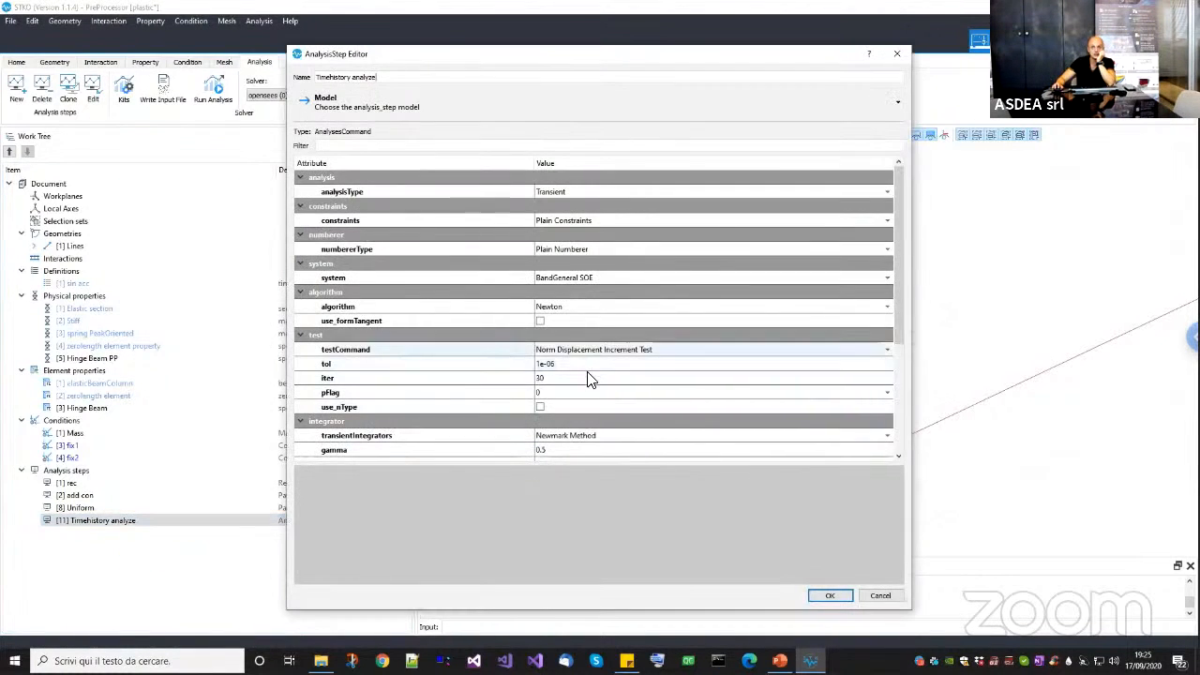
pyautogui.click(593, 352)
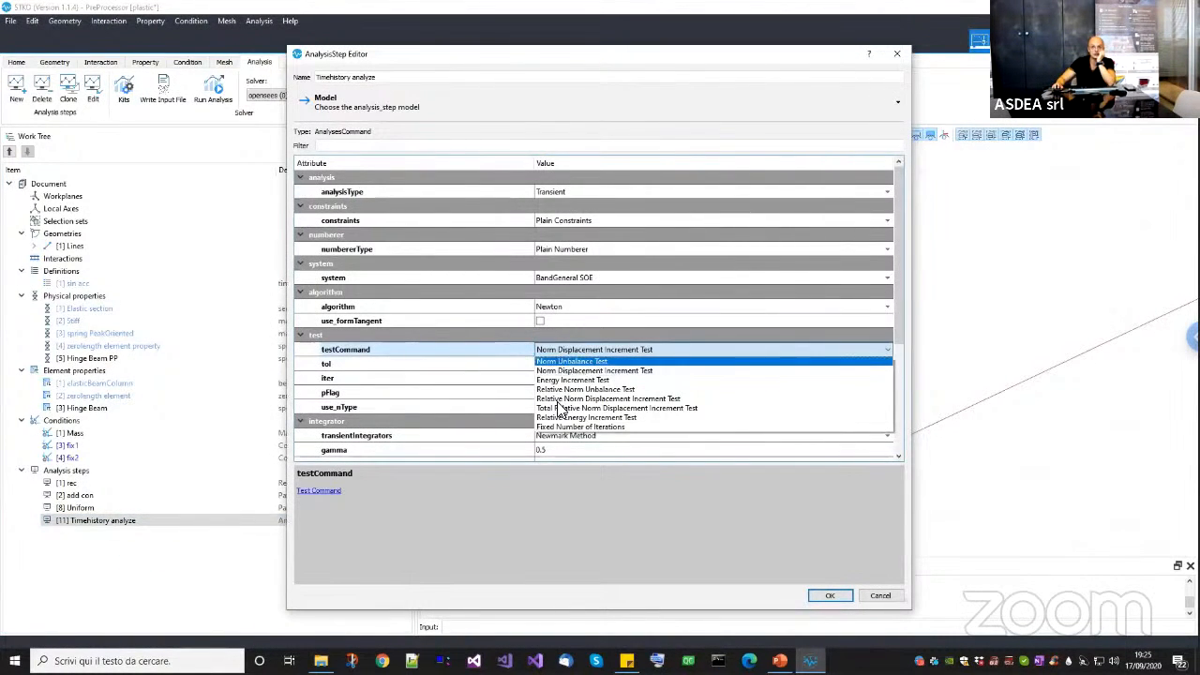
pyautogui.click(586, 362)
pyautogui.doubleClick(571, 365)
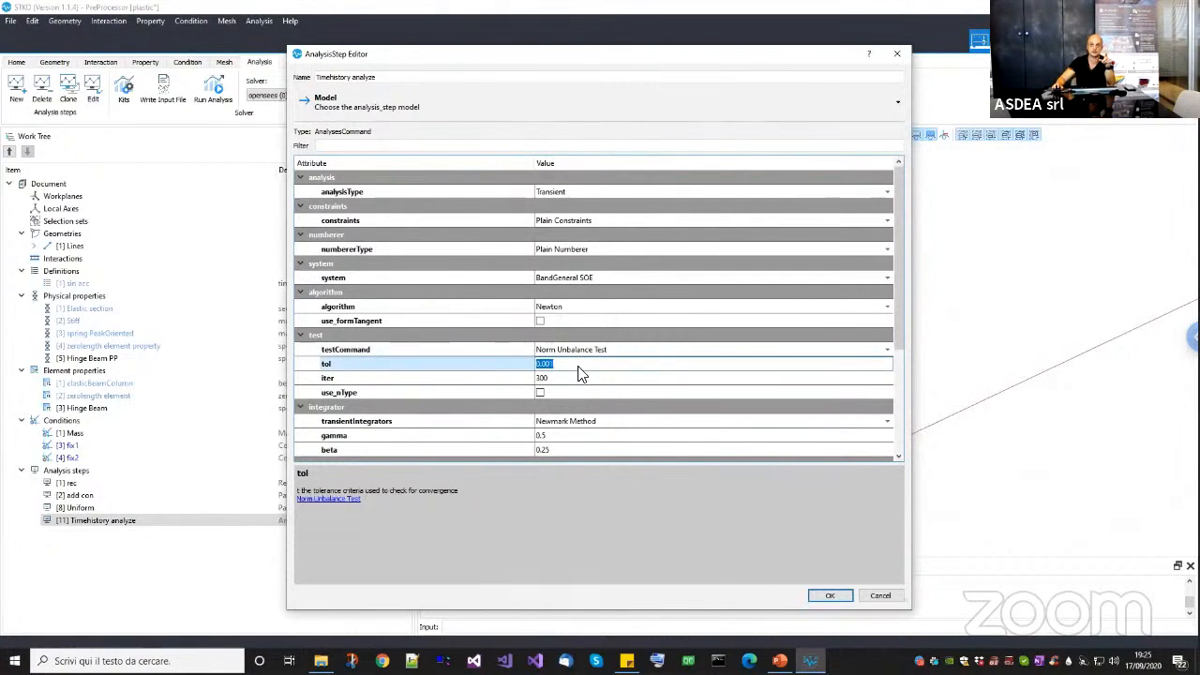
pyautogui.click(574, 350)
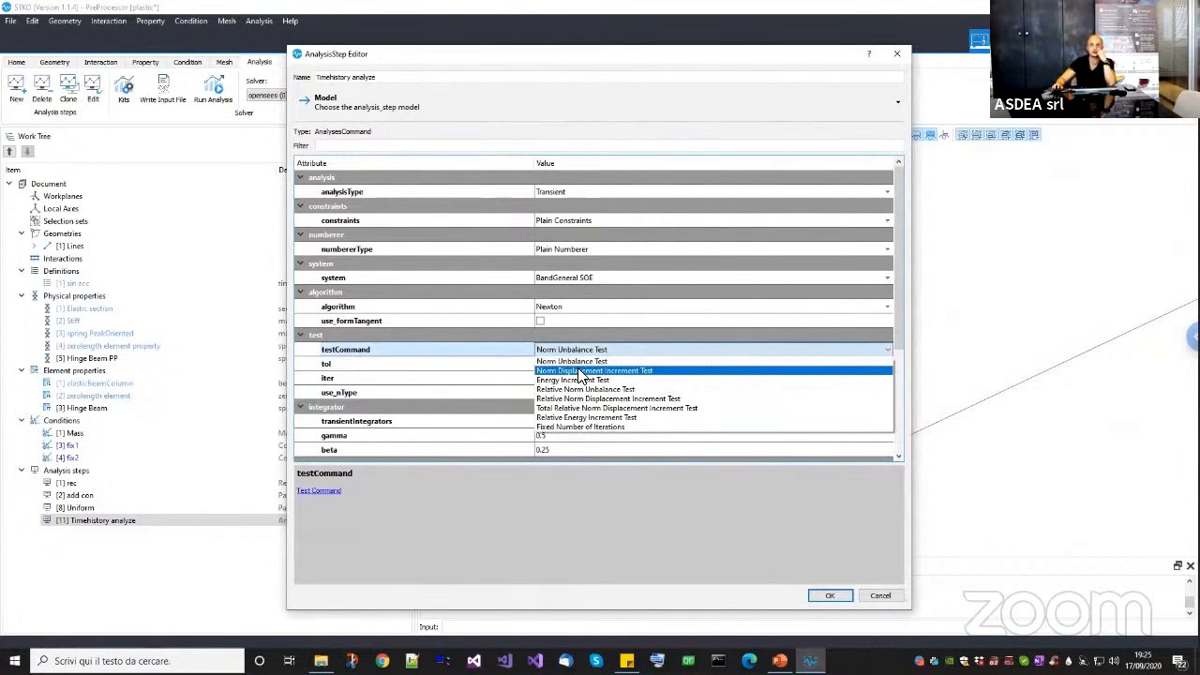
pyautogui.press('Return')
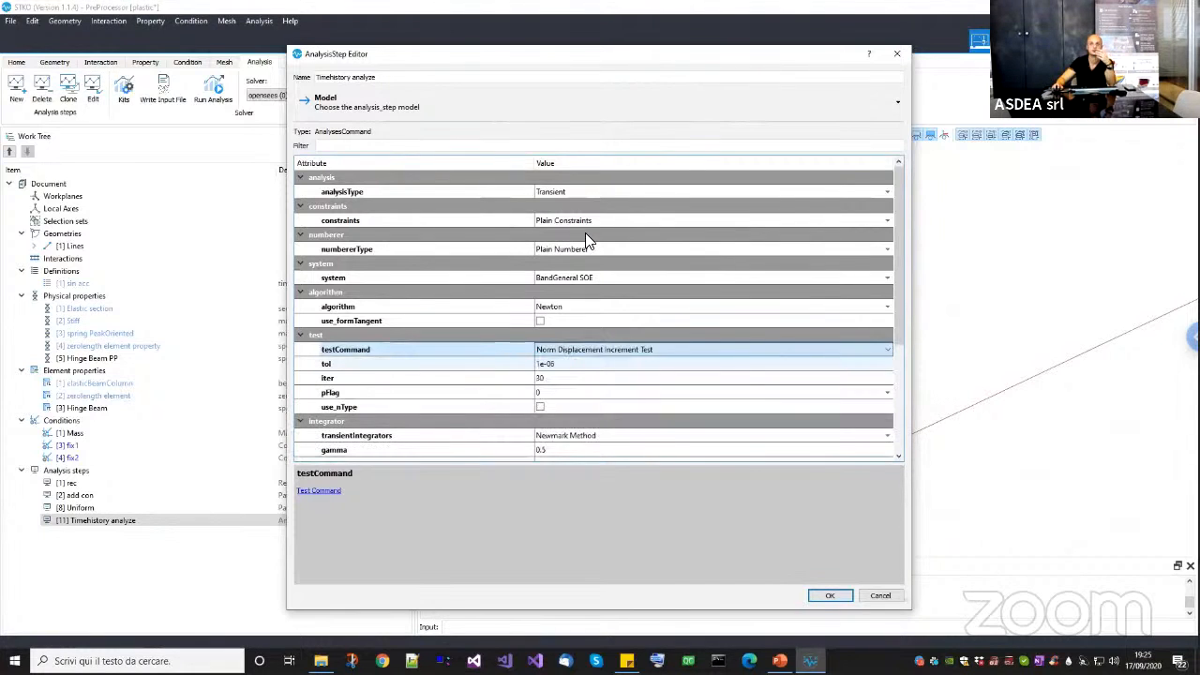
# Set the Norm Displacement Increment Test tolerance to 1e-12 and save the Timehistory analyze step.
pyautogui.doubleClick(591, 365)
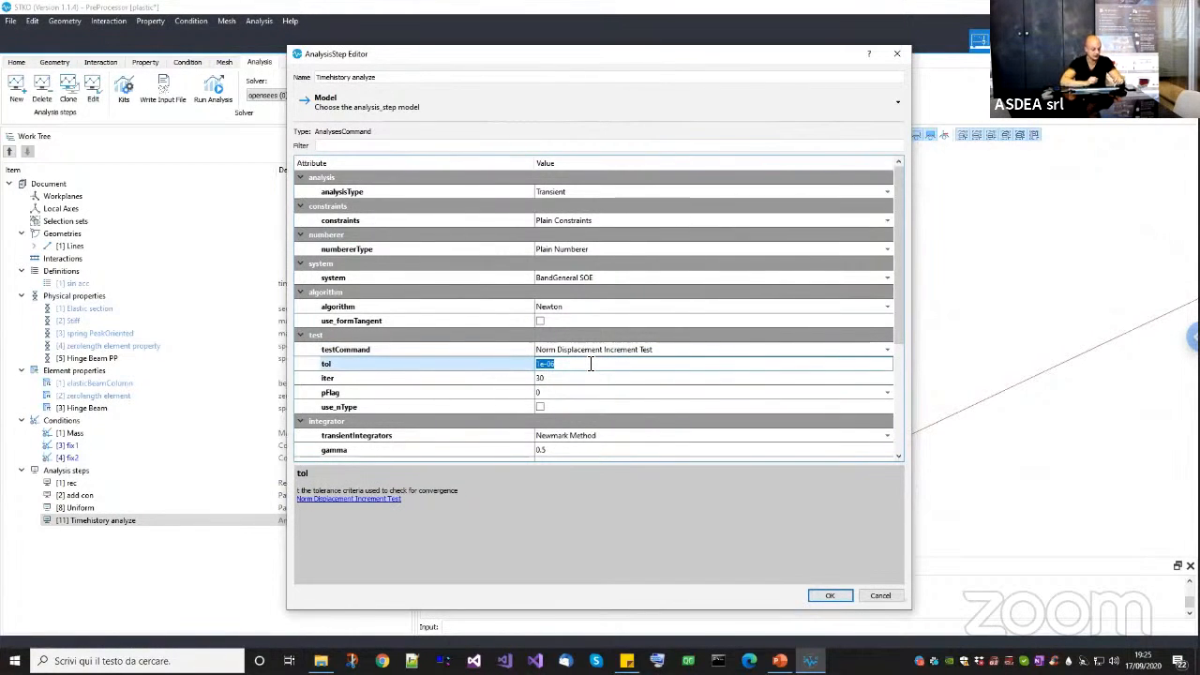
pyautogui.write('1e-1')
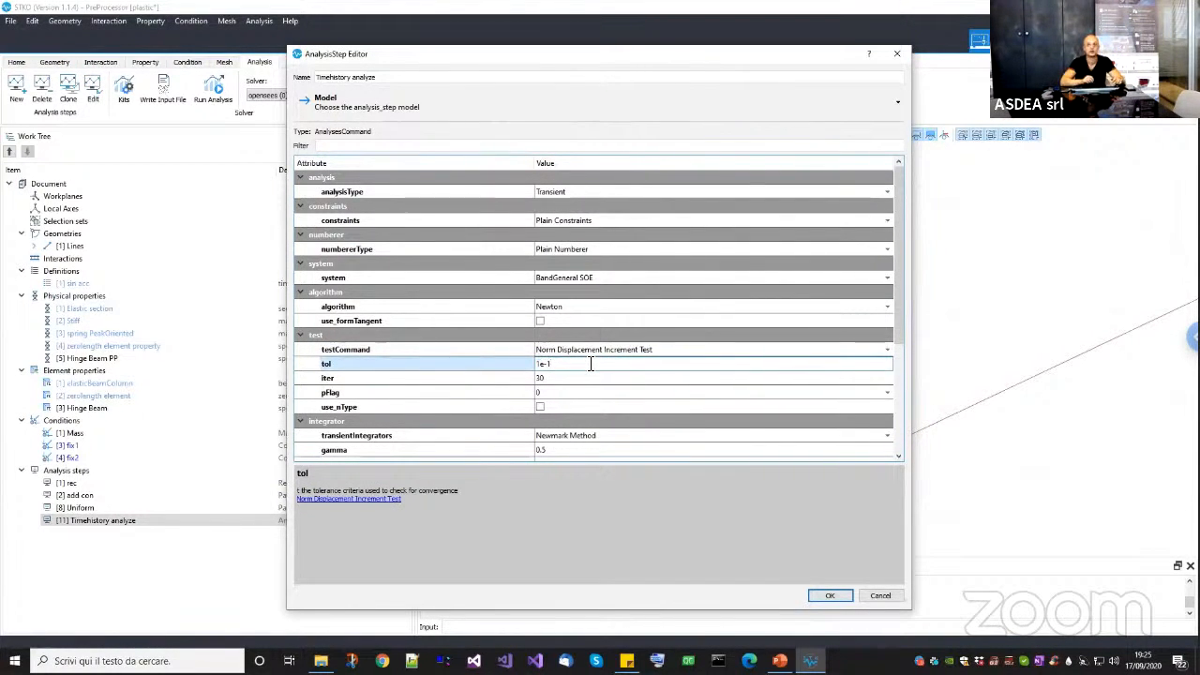
pyautogui.write('2')
pyautogui.press('Return')
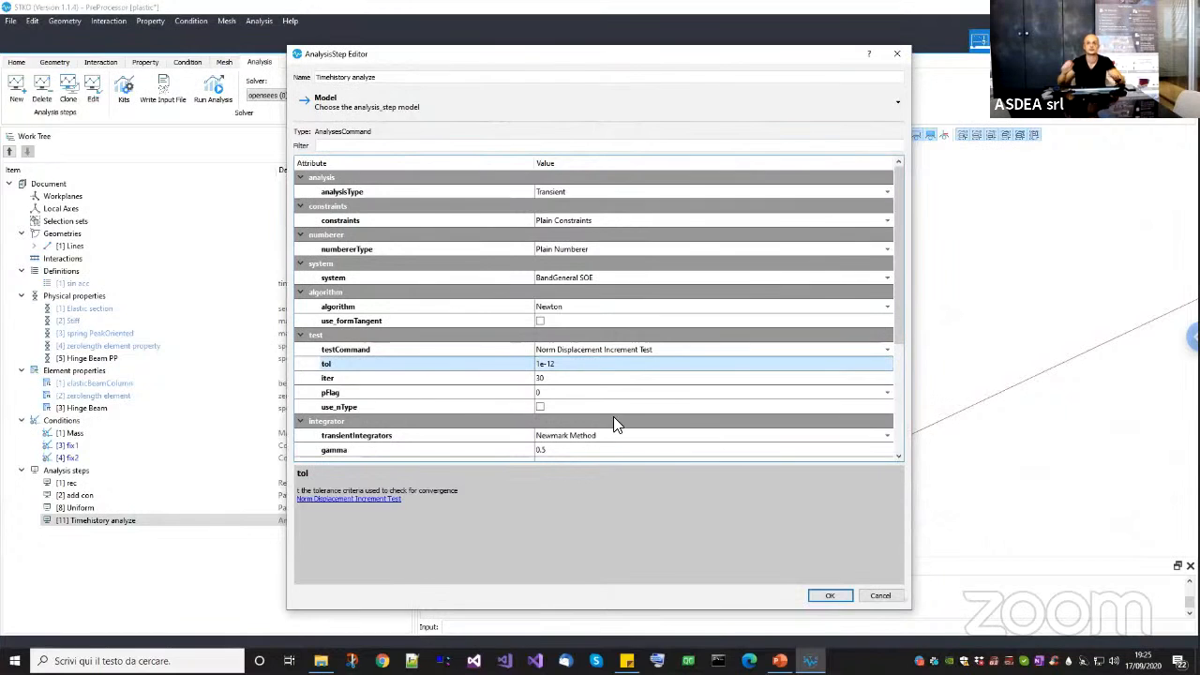
pyautogui.click(822, 598)
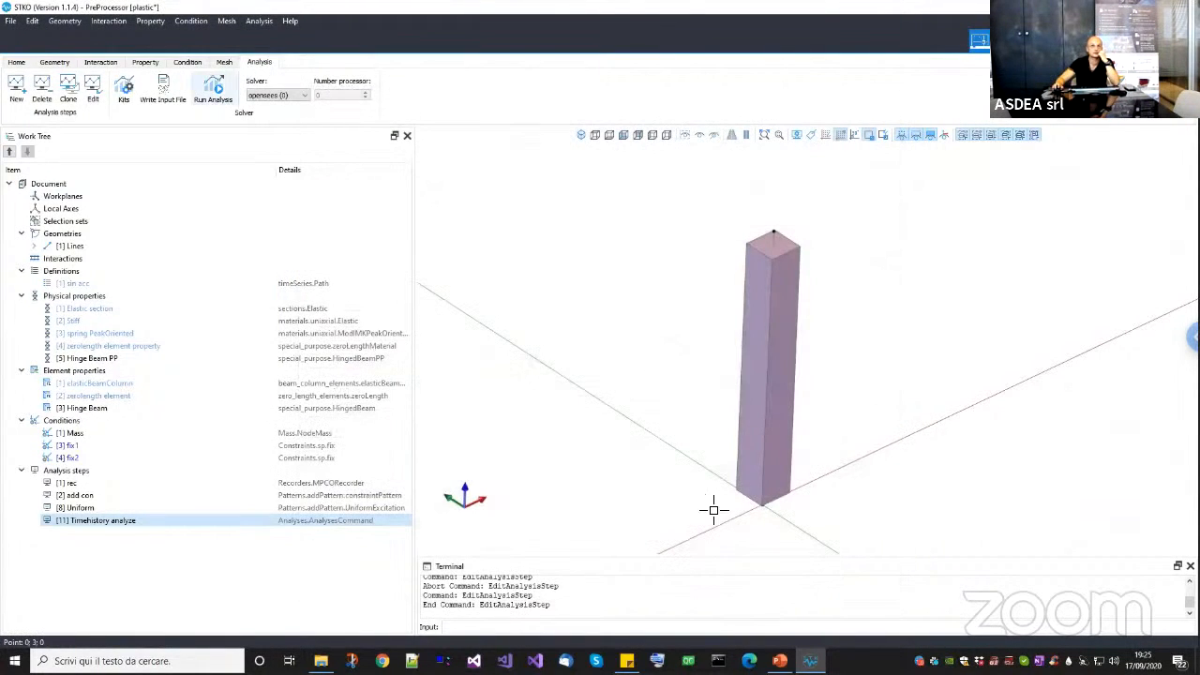
# Try running the analysis in the opensees_convergece_errors folder, then abort it and close the solver console.
pyautogui.click(713, 507)
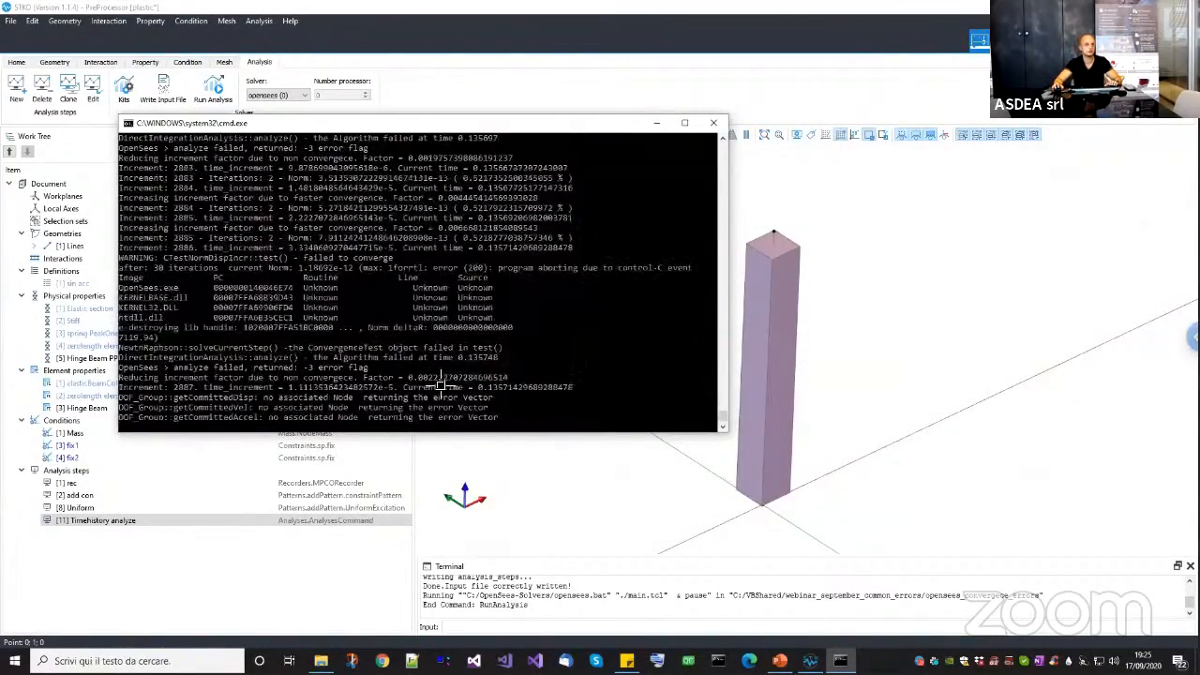
pyautogui.press('Return')
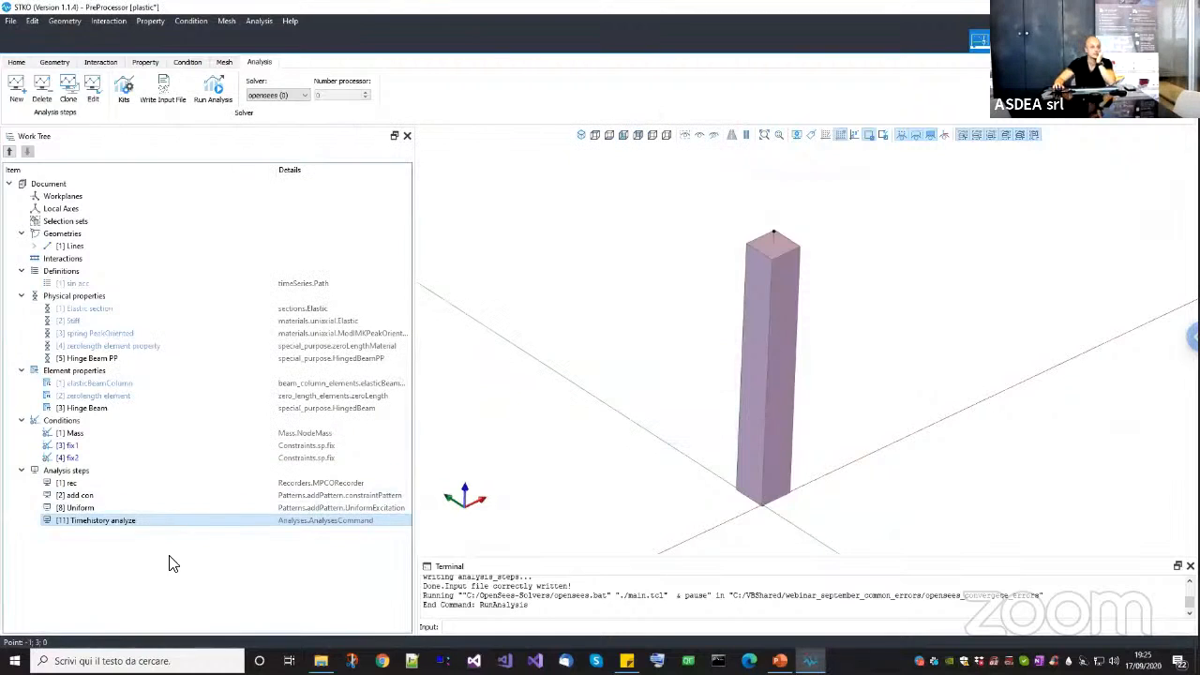
# Reopen the Timehistory analyze step and change its solution algorithm to Krylov-Newton, keeping the Norm Displacement Increment Test.
pyautogui.rightClick(147, 520)
pyautogui.click(174, 562)
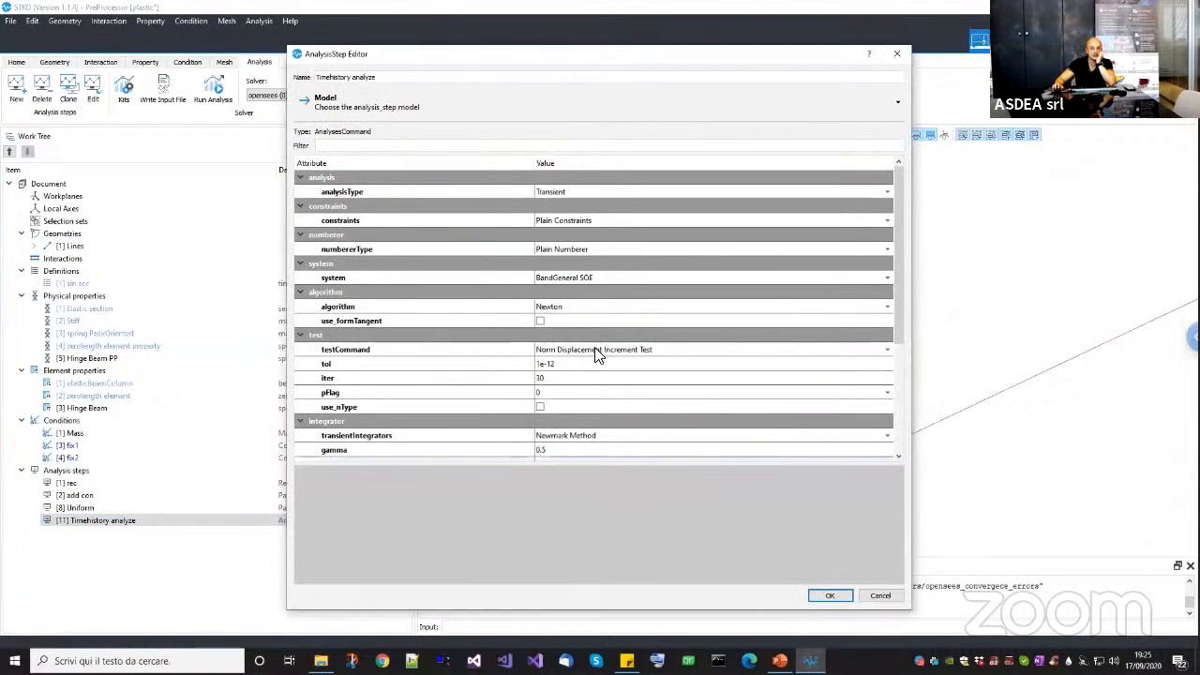
pyautogui.click(593, 351)
pyautogui.click(587, 363)
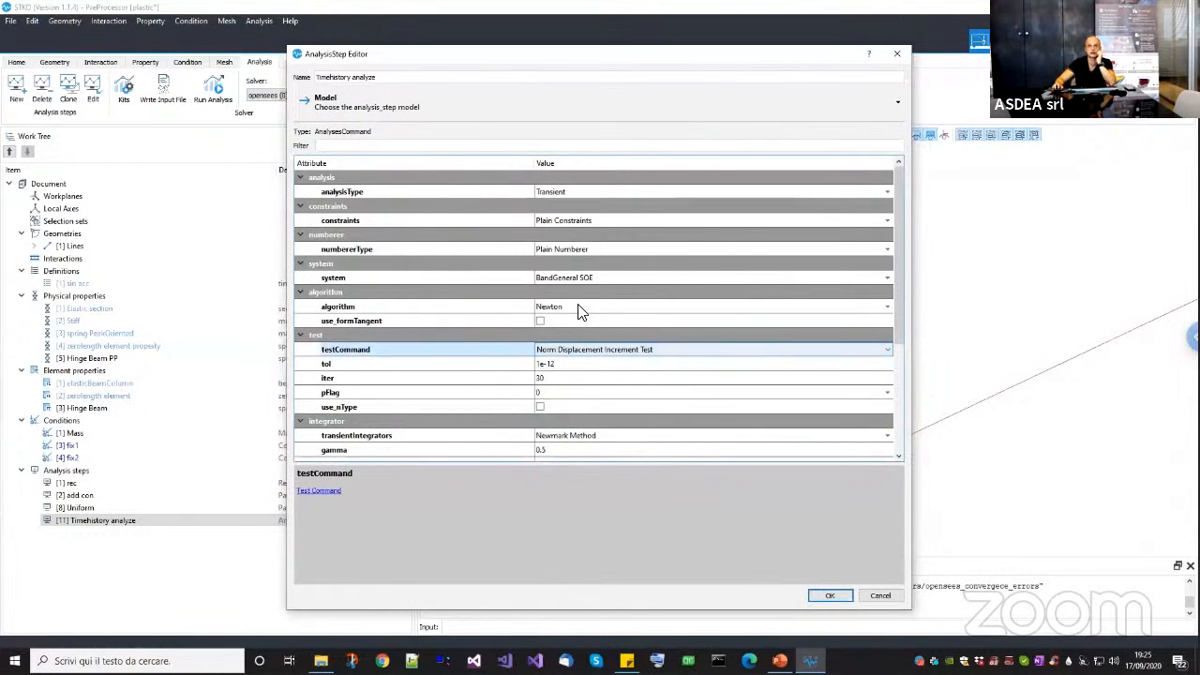
pyautogui.click(577, 310)
pyautogui.click(575, 312)
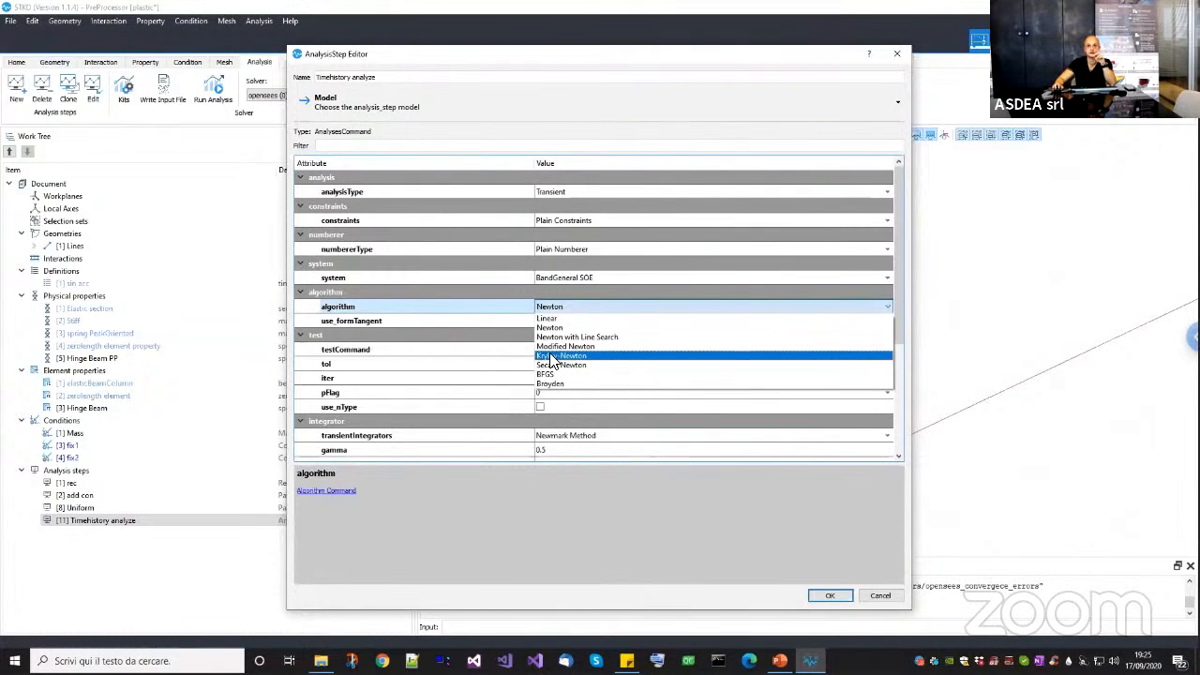
pyautogui.click(560, 356)
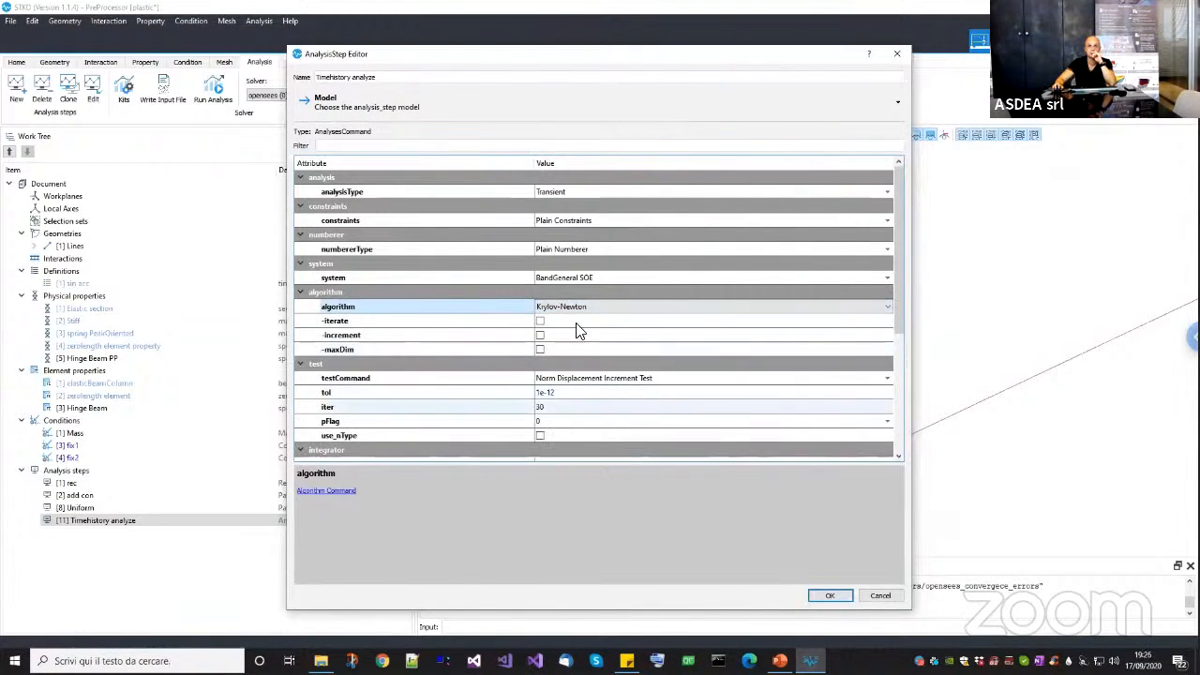
# Set the maximum number of iterations of the convergence test to 300.
pyautogui.click(574, 407)
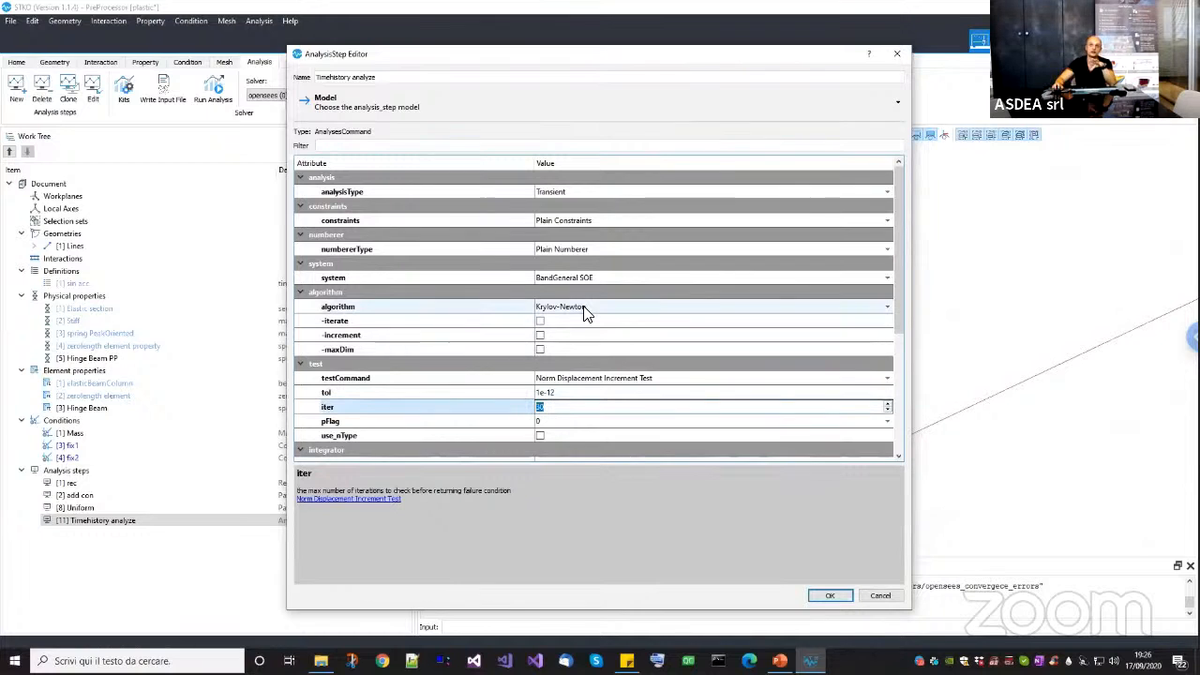
pyautogui.click(539, 412)
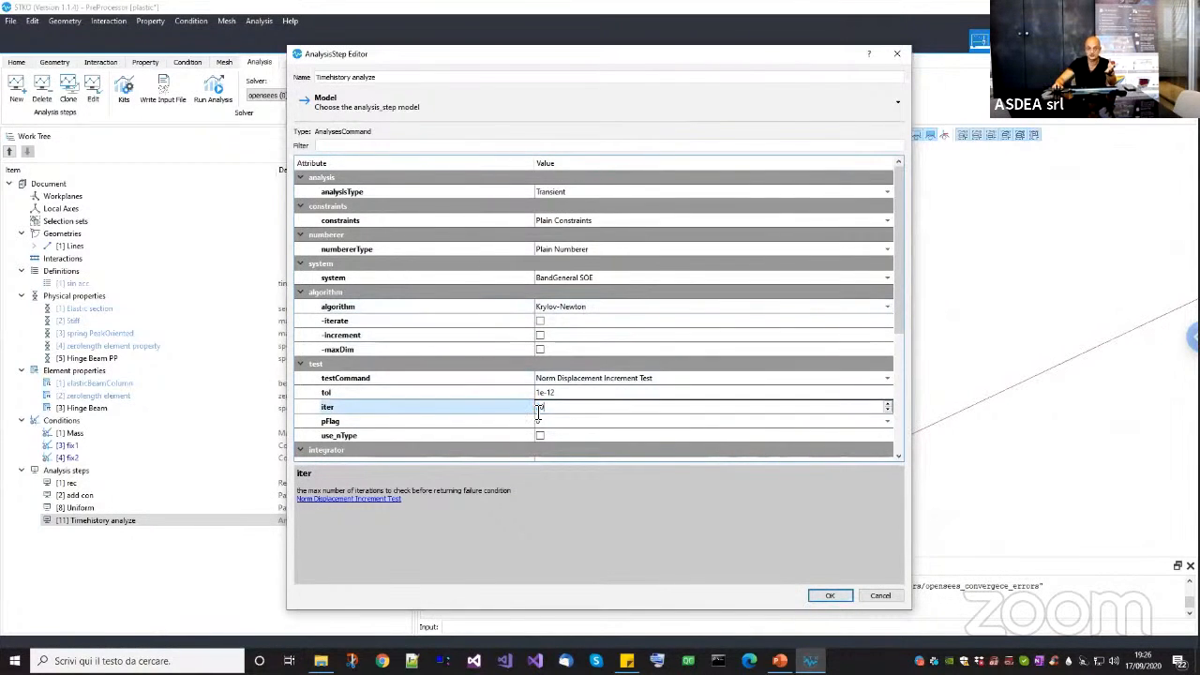
pyautogui.doubleClick(538, 413)
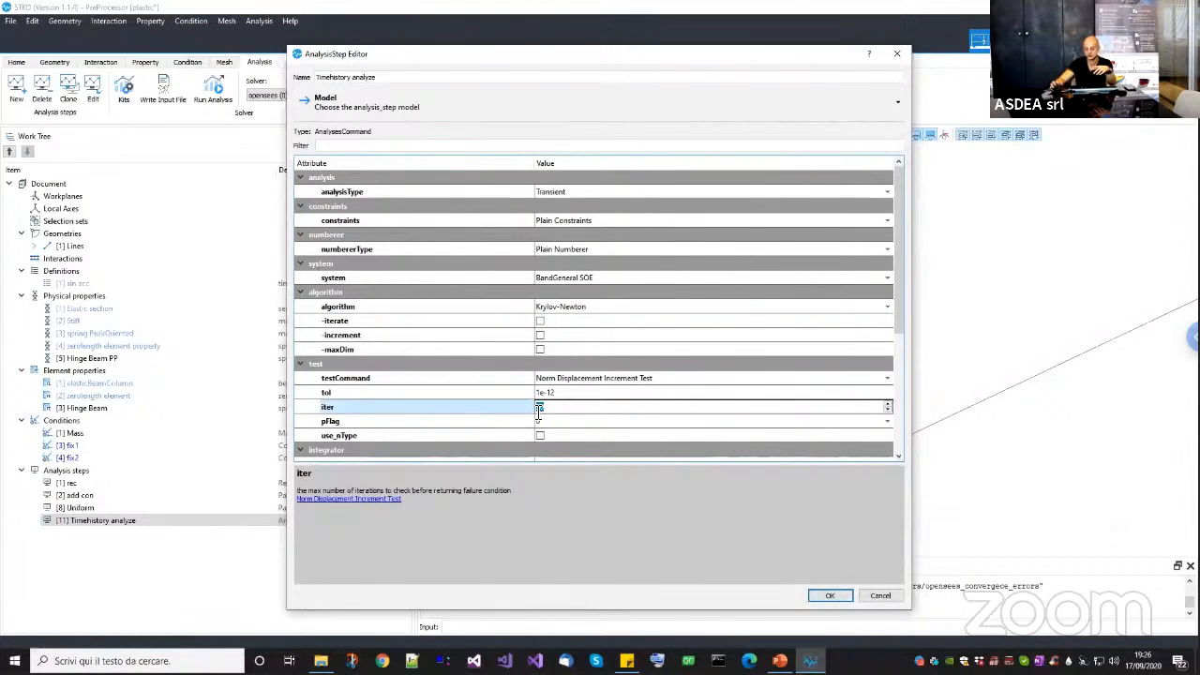
pyautogui.write('300')
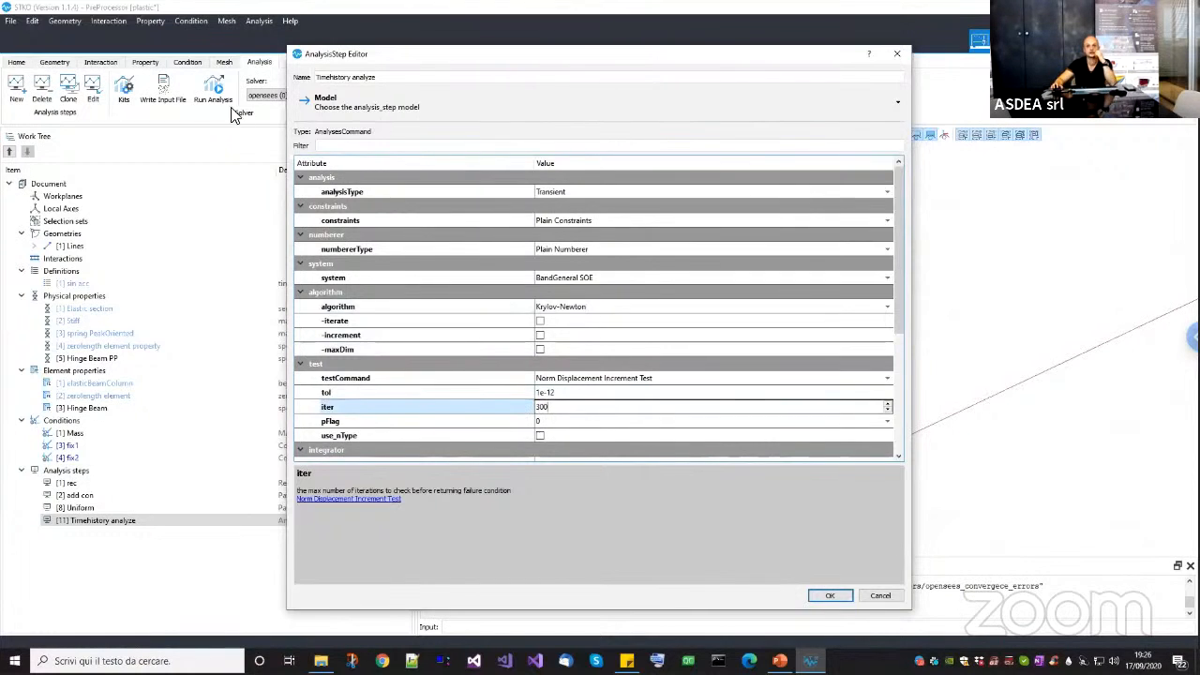
# Run the analysis with the updated settings in the opensees_convergece_errors folder, then close the solver console.
pyautogui.click(212, 89)
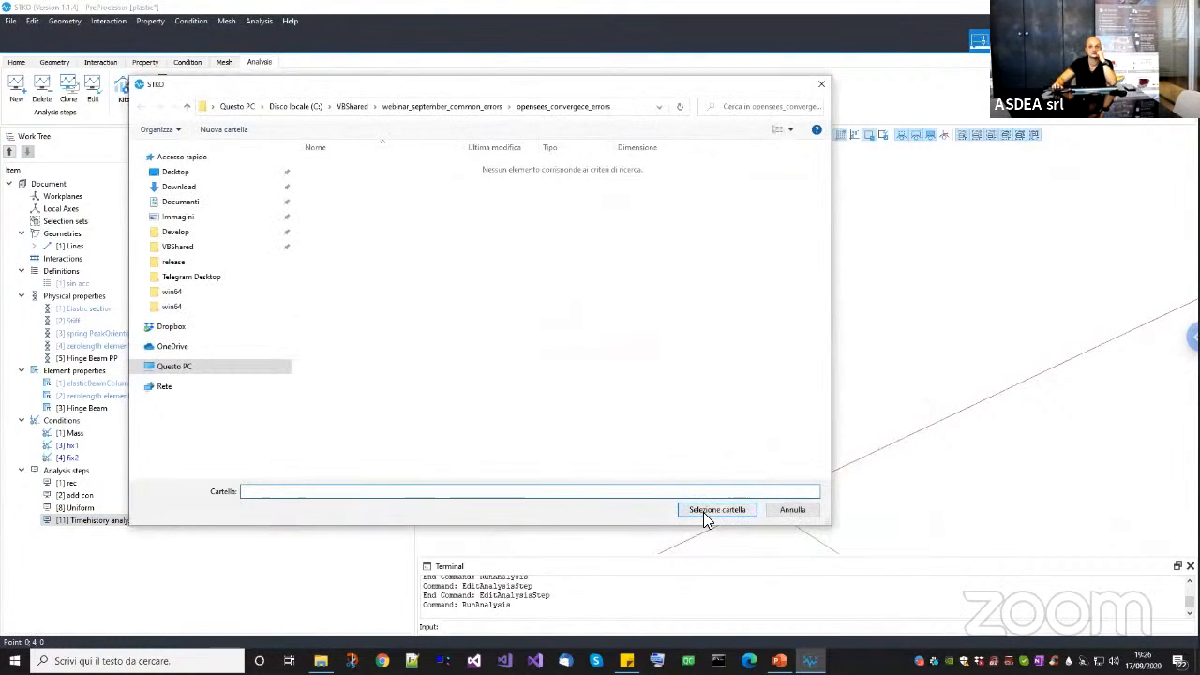
pyautogui.click(705, 511)
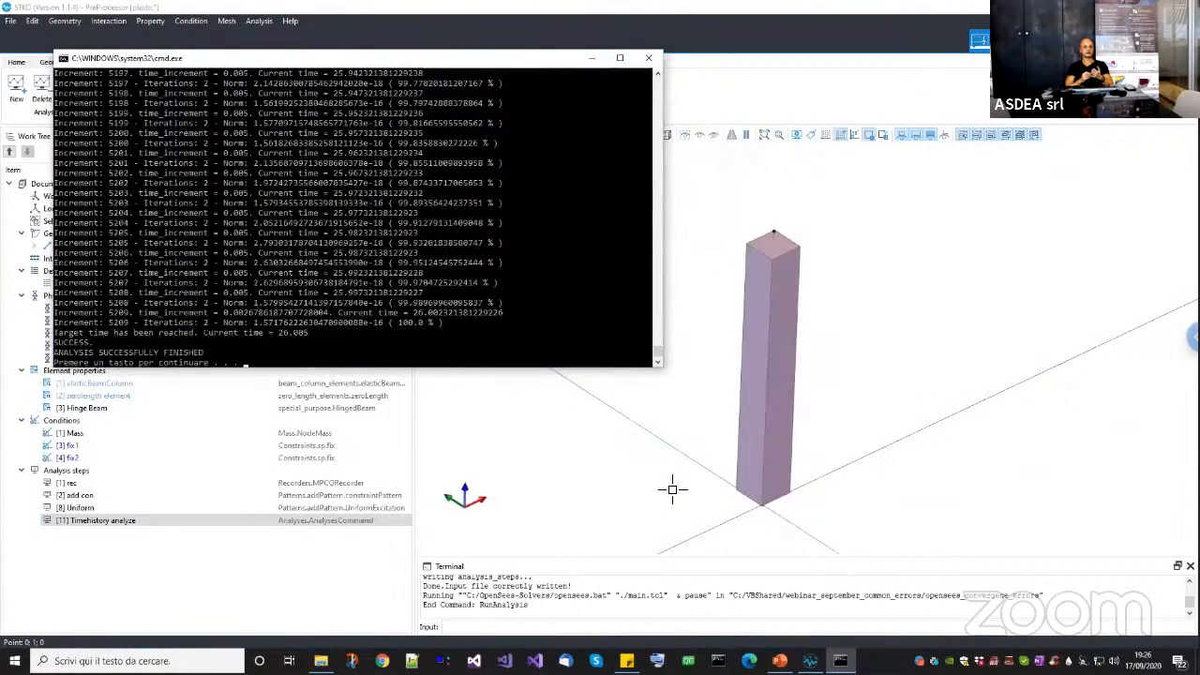
pyautogui.press('Return')
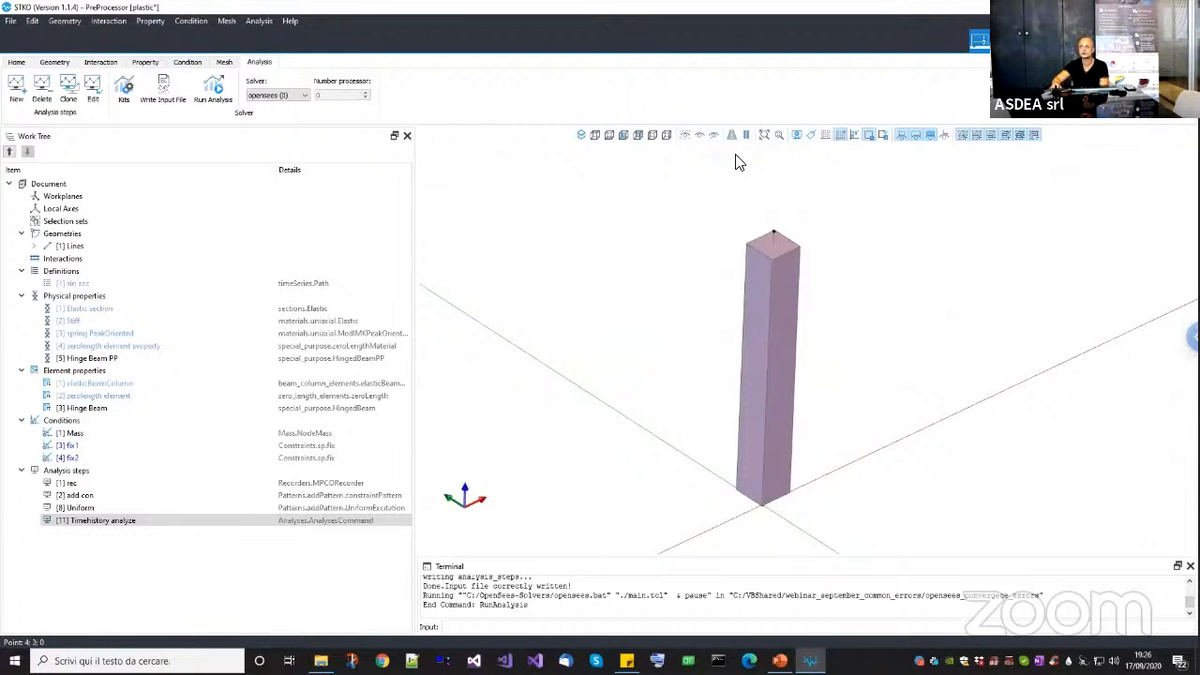
# Switch to the post-processor and reload the plastic.mpco results database.
pyautogui.click(1006, 40)
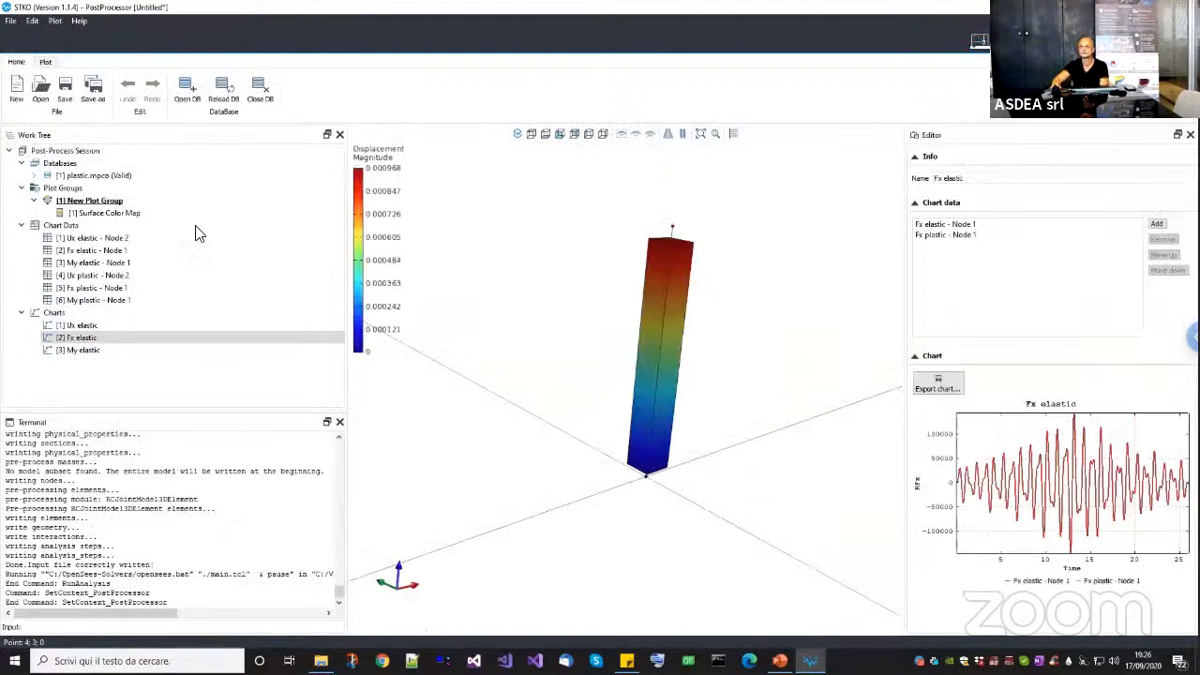
pyautogui.rightClick(113, 177)
pyautogui.click(116, 199)
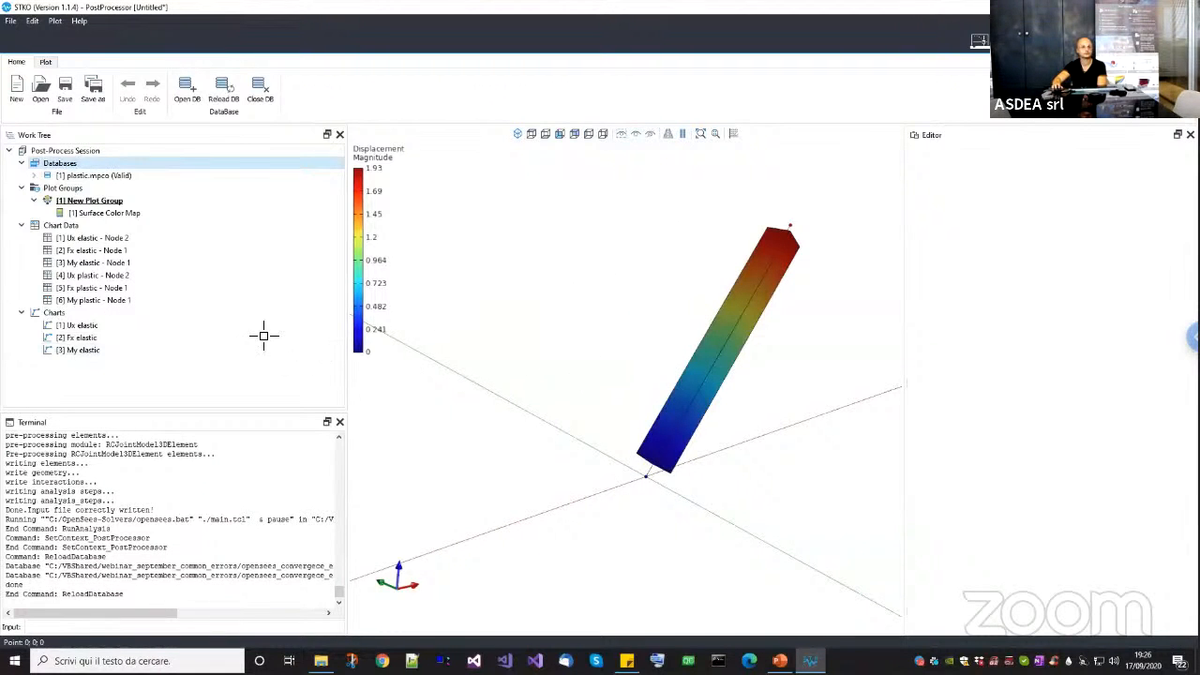
# Compare the elastic and plastic curves in the Ux elastic, Fx elastic and My elastic charts.
pyautogui.click(80, 325)
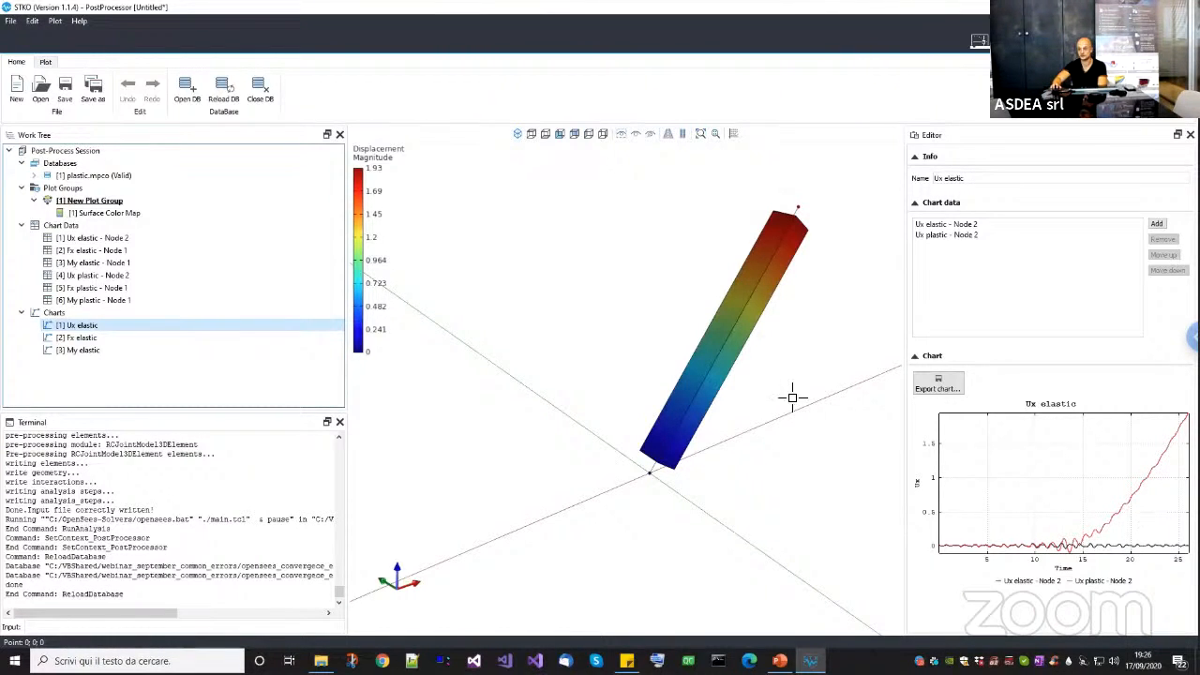
pyautogui.click(979, 40)
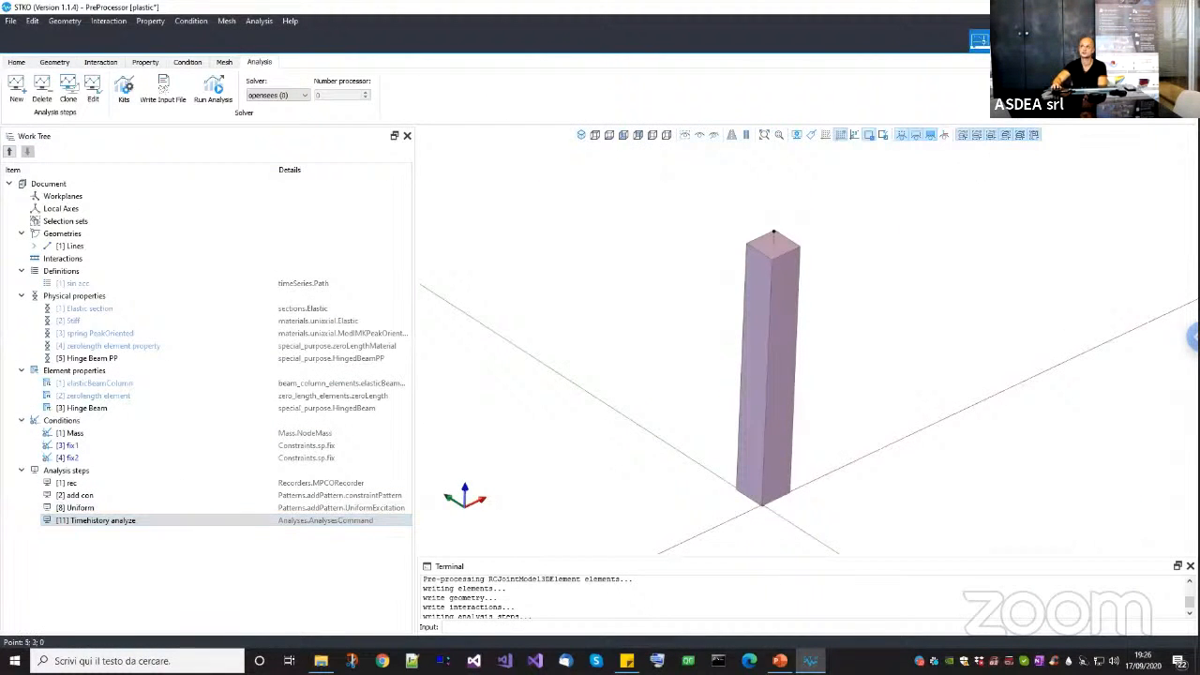
pyautogui.click(979, 40)
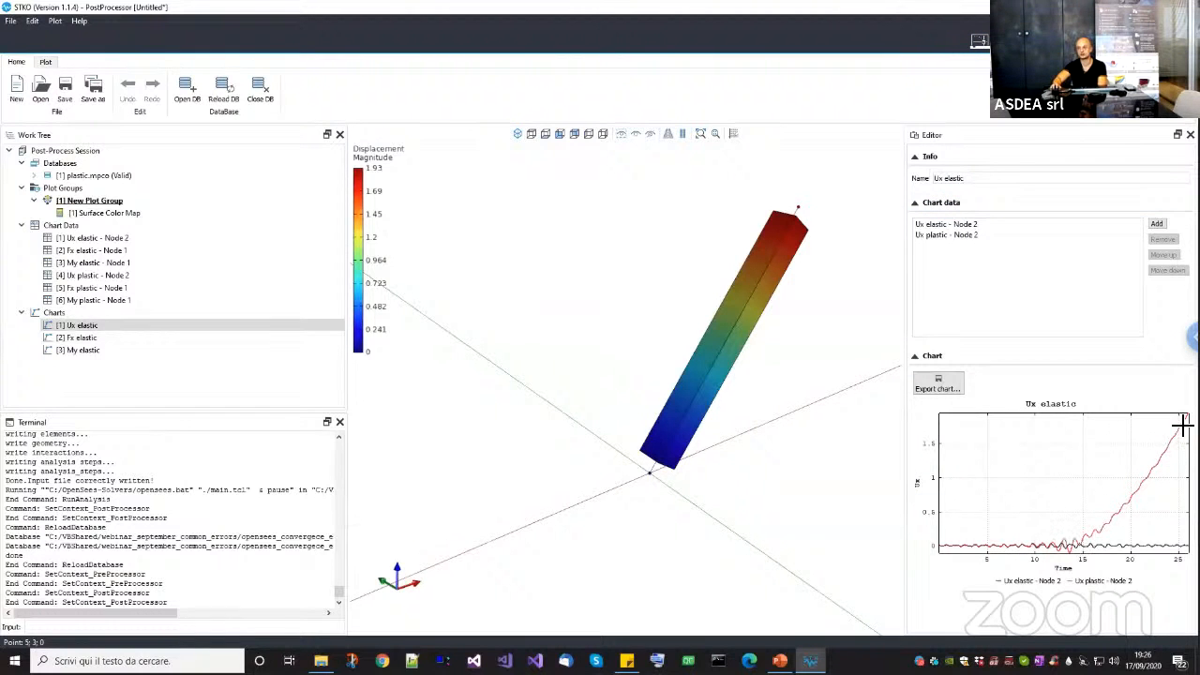
pyautogui.click(144, 341)
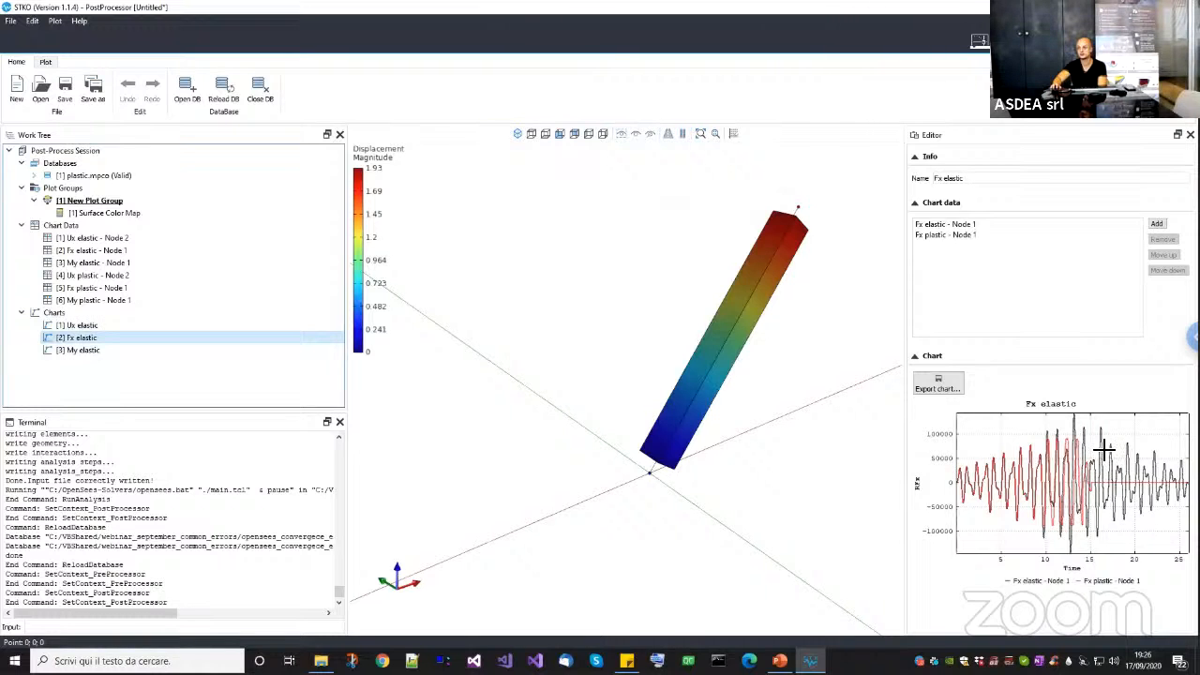
pyautogui.click(123, 352)
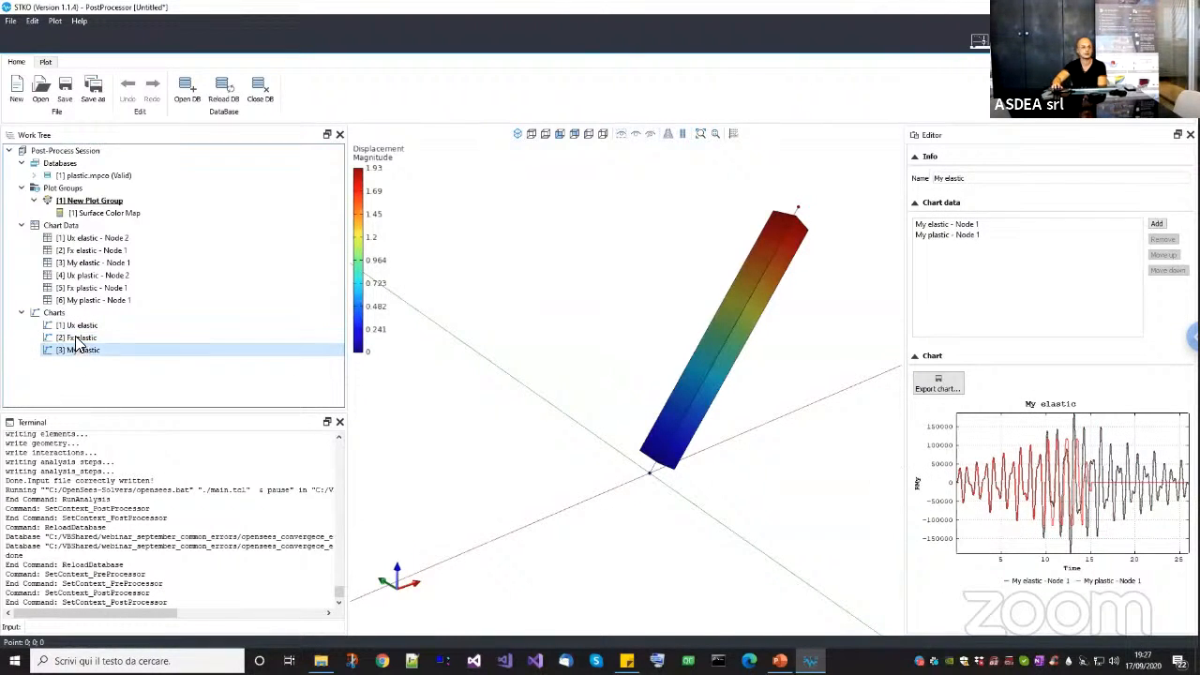
pyautogui.click(78, 339)
pyautogui.click(81, 349)
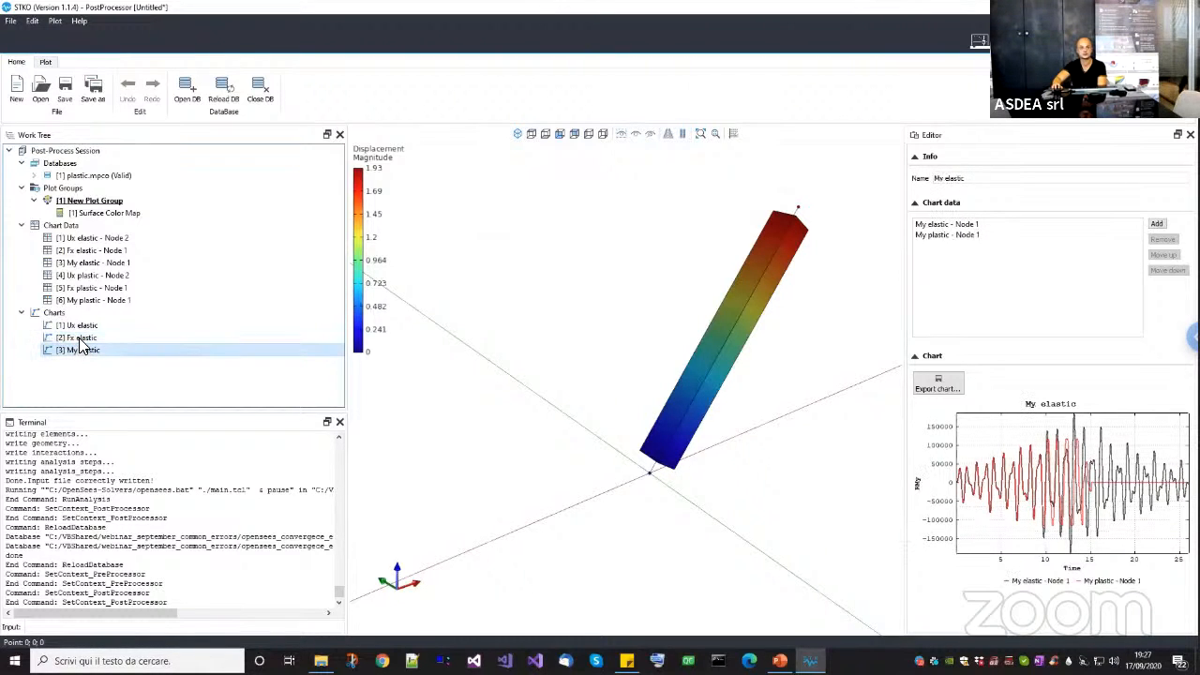
pyautogui.click(79, 342)
pyautogui.click(81, 350)
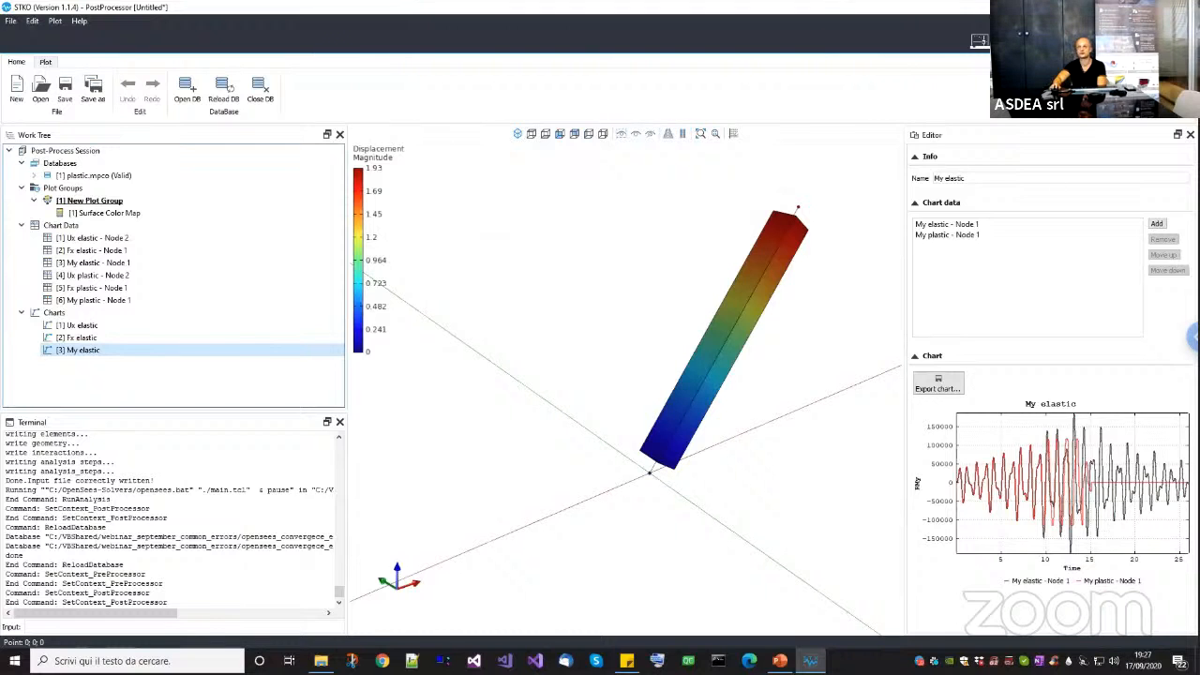
# Return to the pre-processor and change the Timehistory analyze step's convergence test to Norm Unbalance Test with tolerance 0.001, saving the step.
pyautogui.click(980, 41)
pyautogui.click(132, 522)
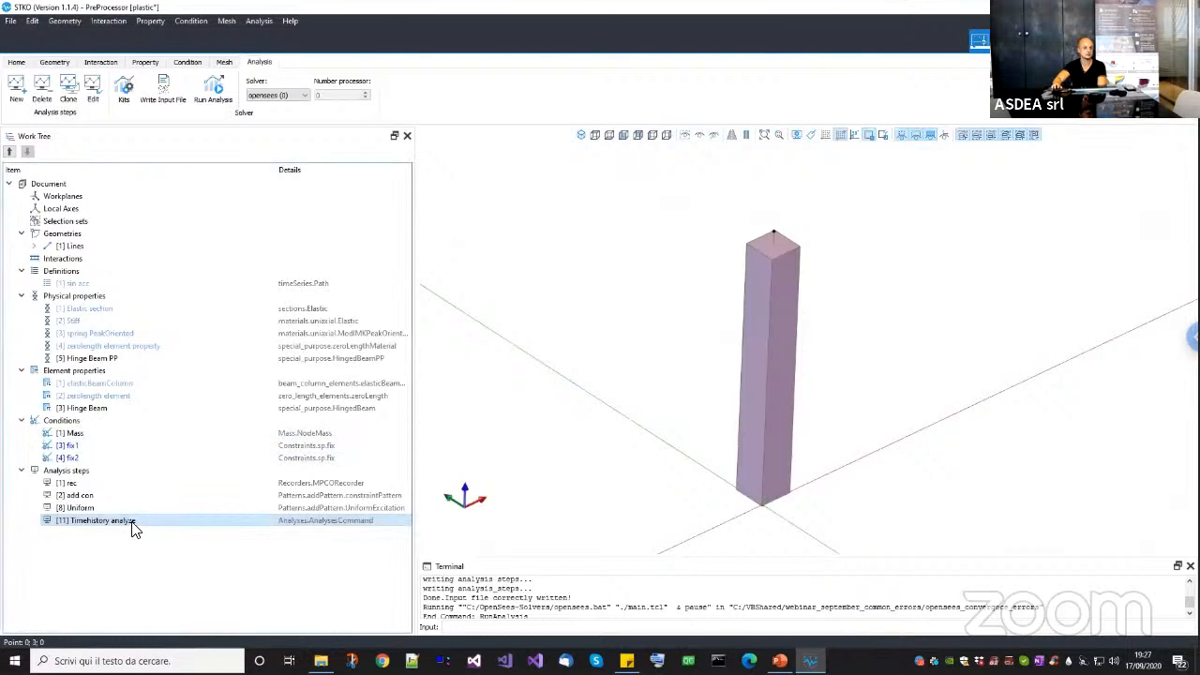
pyautogui.rightClick(153, 523)
pyautogui.click(160, 559)
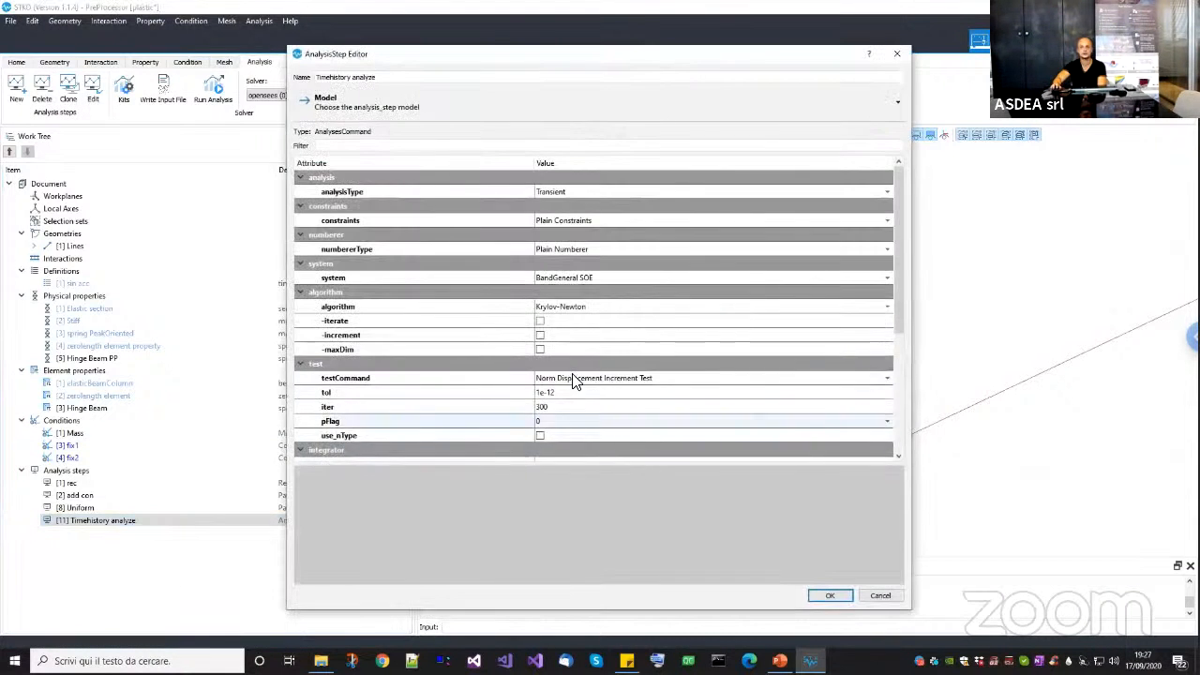
pyautogui.doubleClick(561, 393)
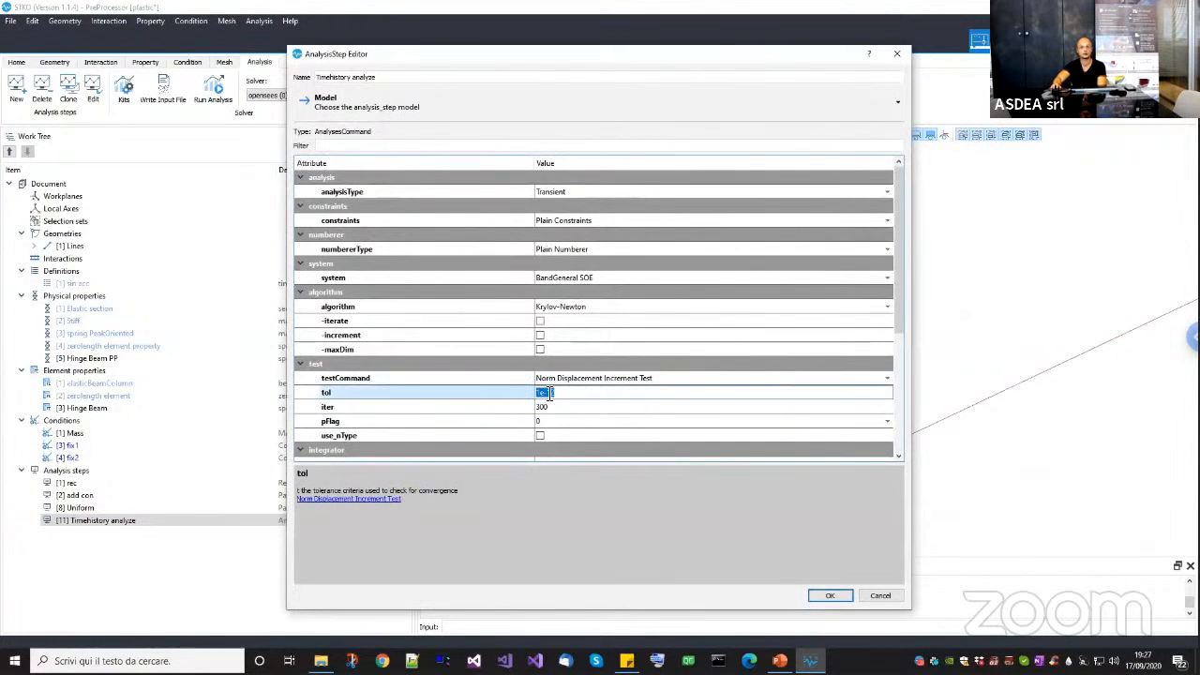
pyautogui.click(554, 394)
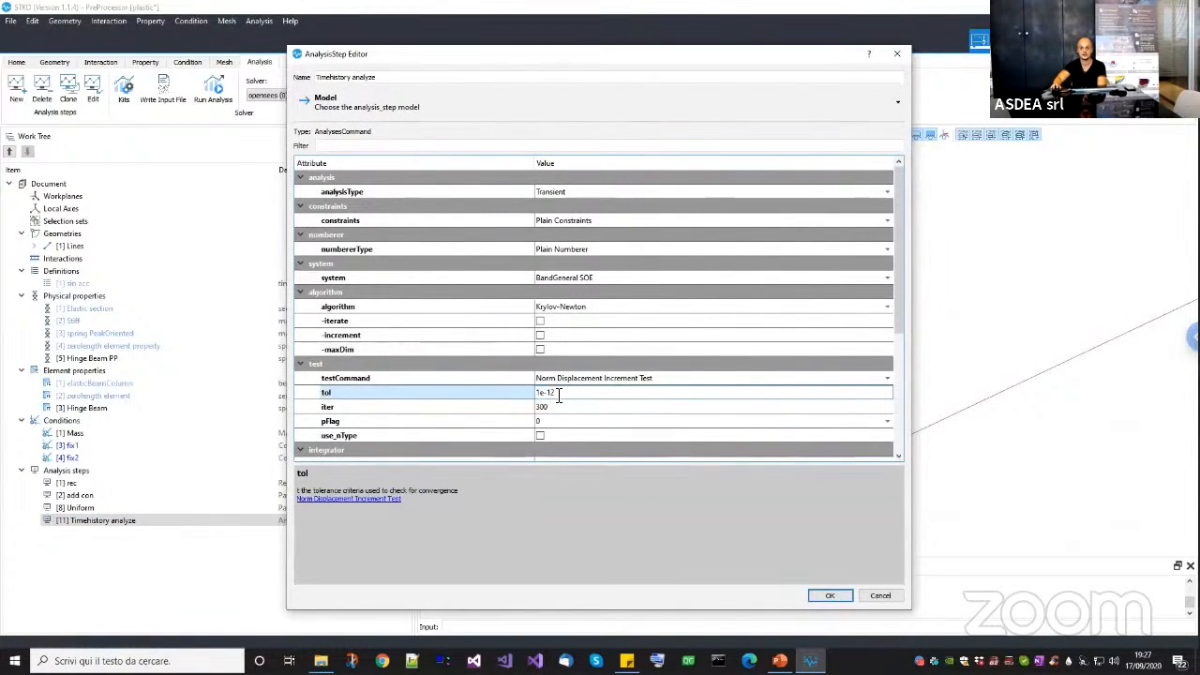
pyautogui.click(562, 379)
pyautogui.click(563, 379)
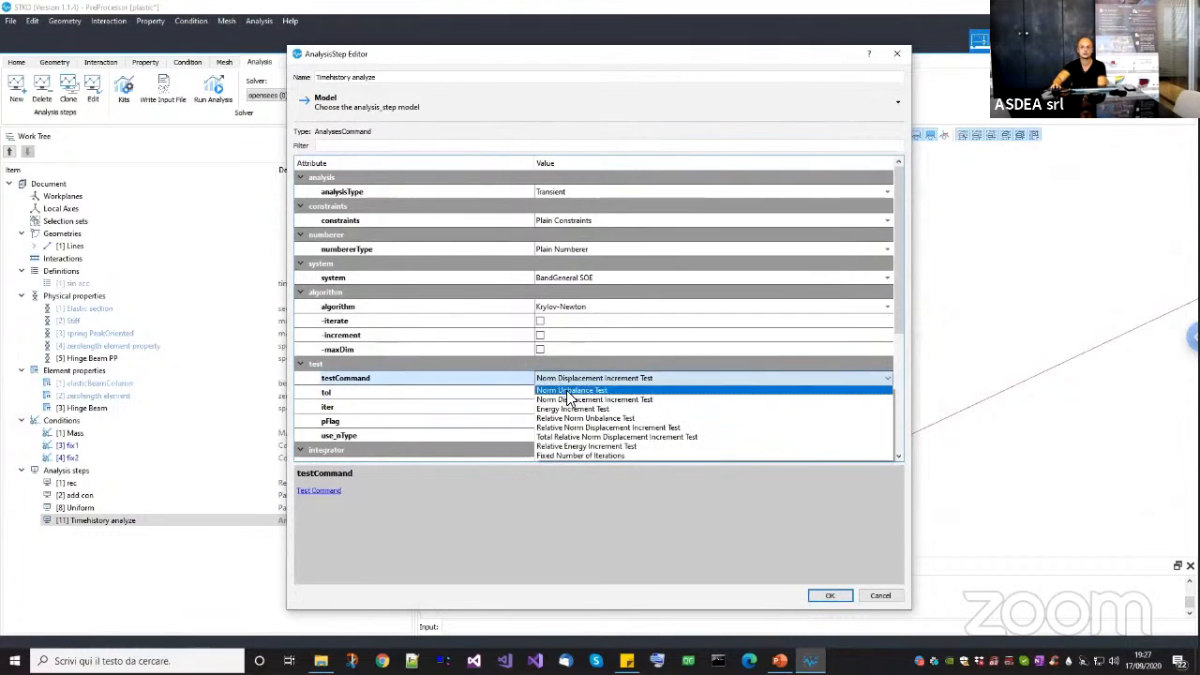
pyautogui.click(568, 390)
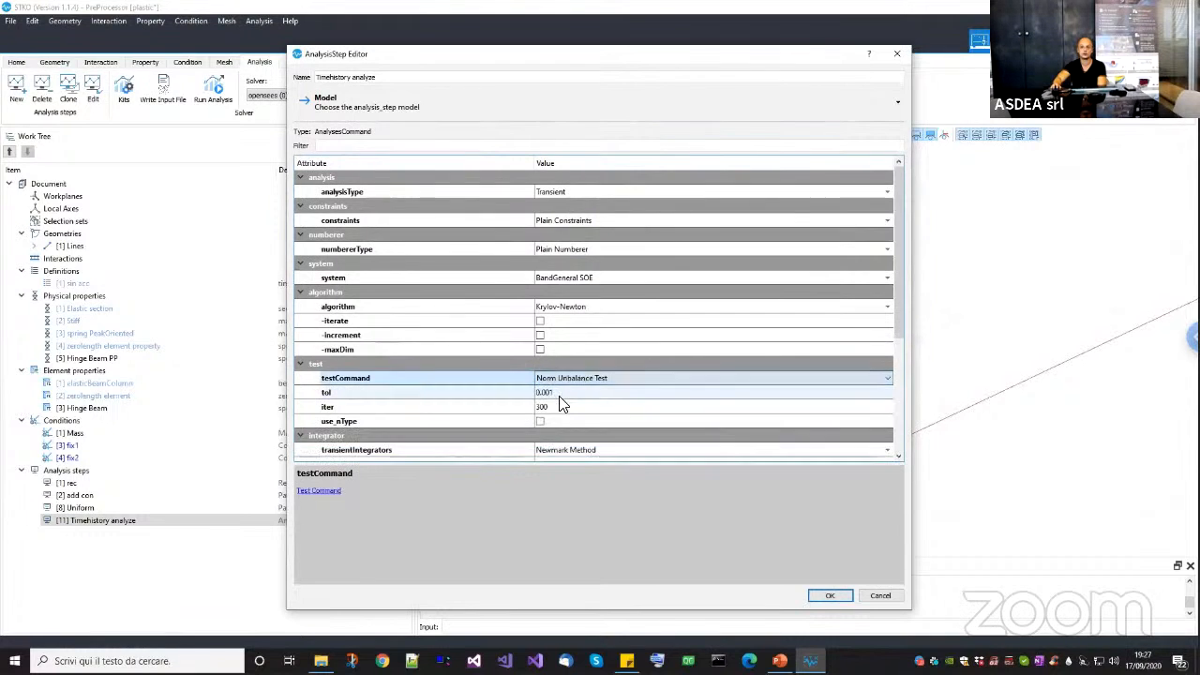
pyautogui.click(831, 596)
# Run the analysis with the Norm Unbalance Test in the opensees_convergece_errors folder and close the solver console.
pyautogui.click(212, 91)
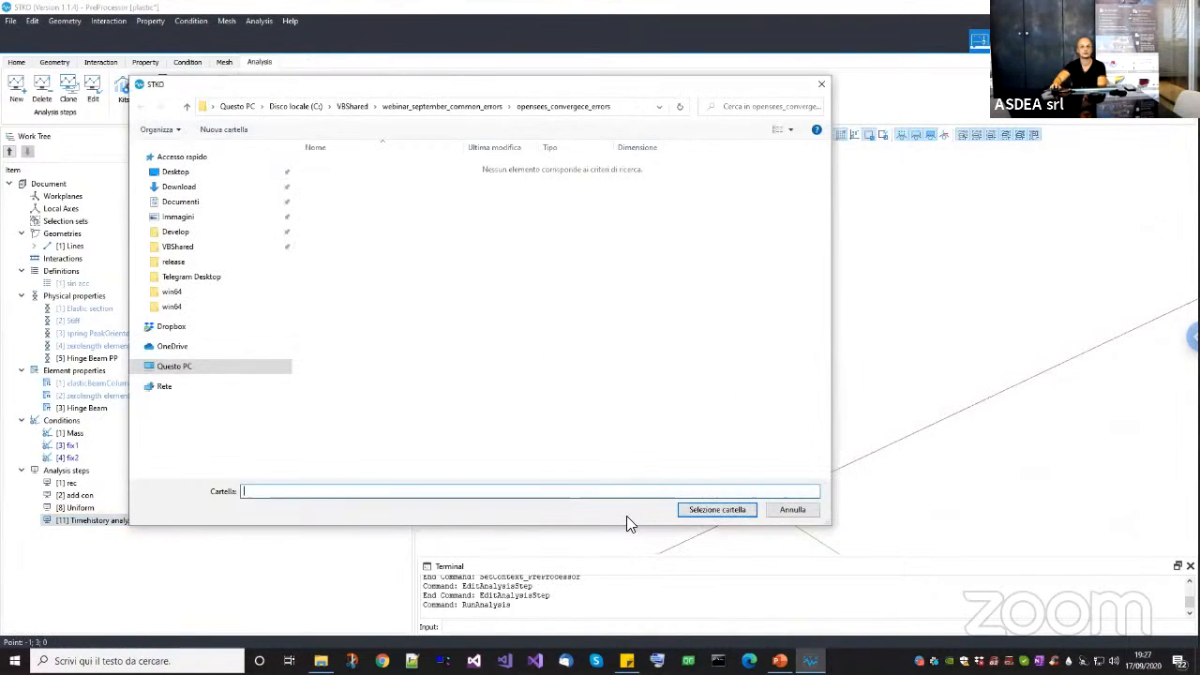
pyautogui.click(710, 509)
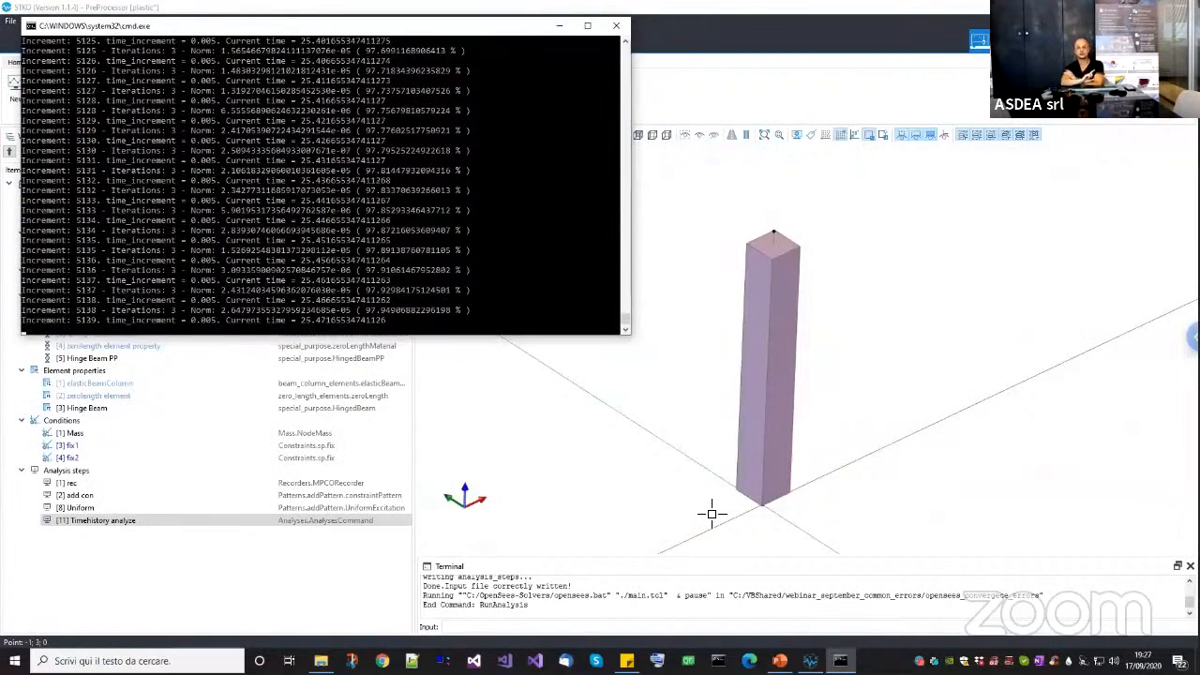
pyautogui.press('Return')
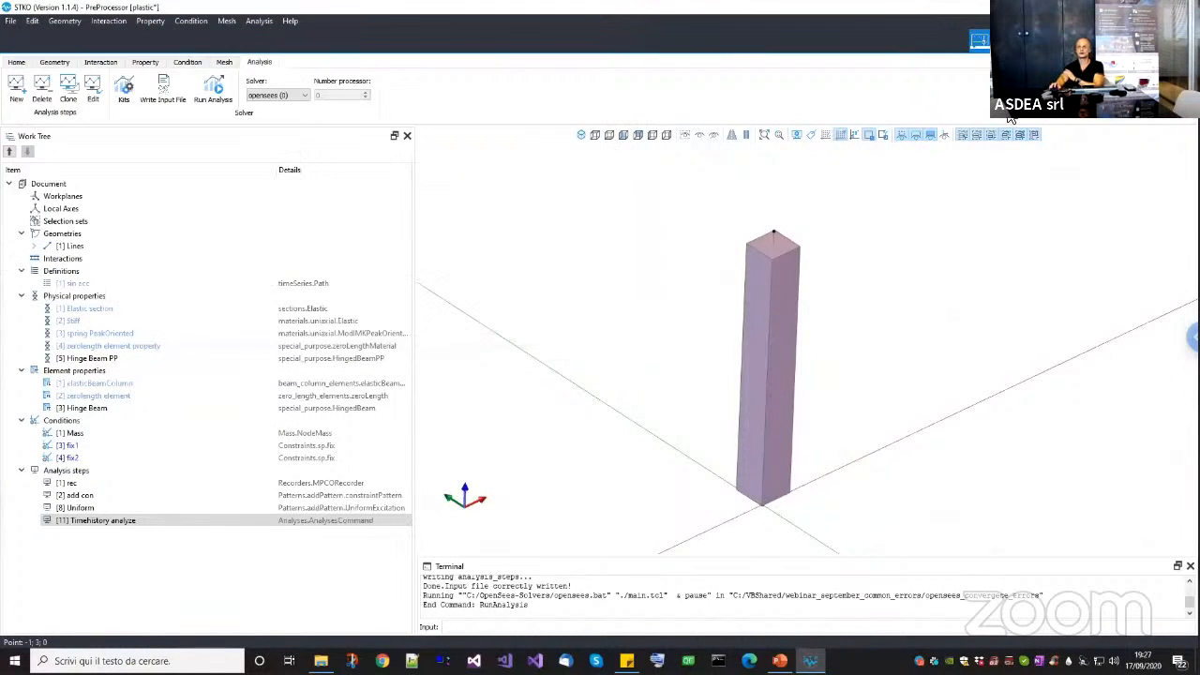
# Return to the post-processor and reload the plastic.mpco database with the new analysis results.
pyautogui.click(979, 42)
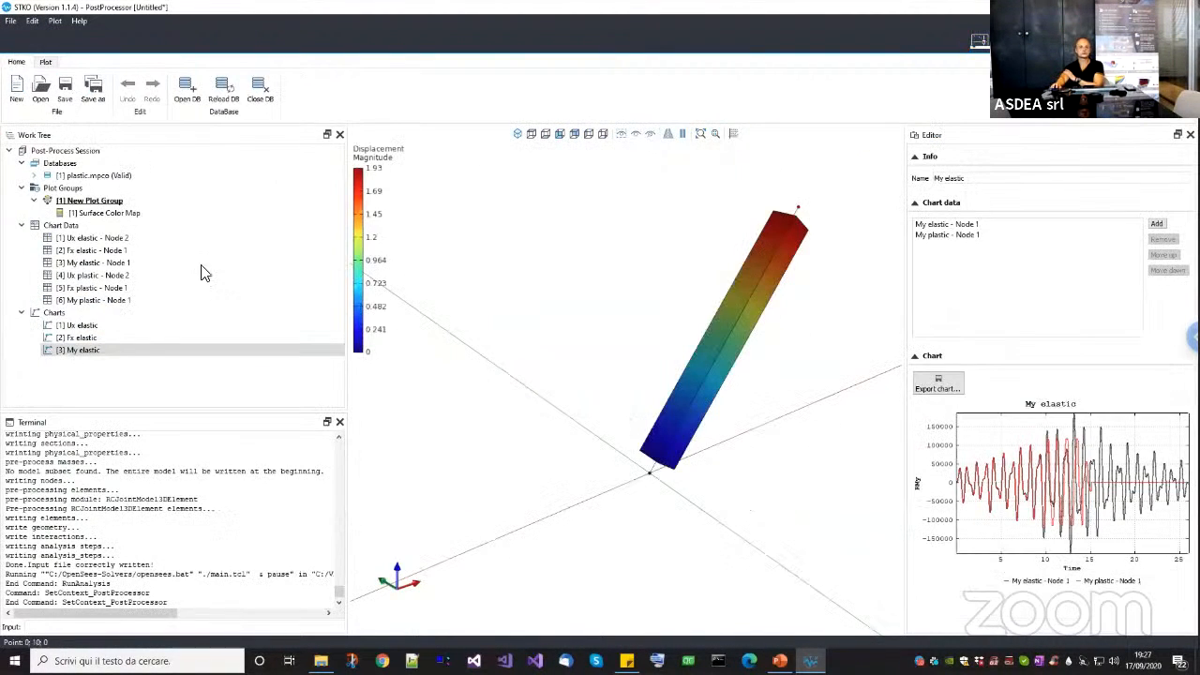
pyautogui.click(139, 178)
pyautogui.rightClick(141, 178)
pyautogui.click(164, 197)
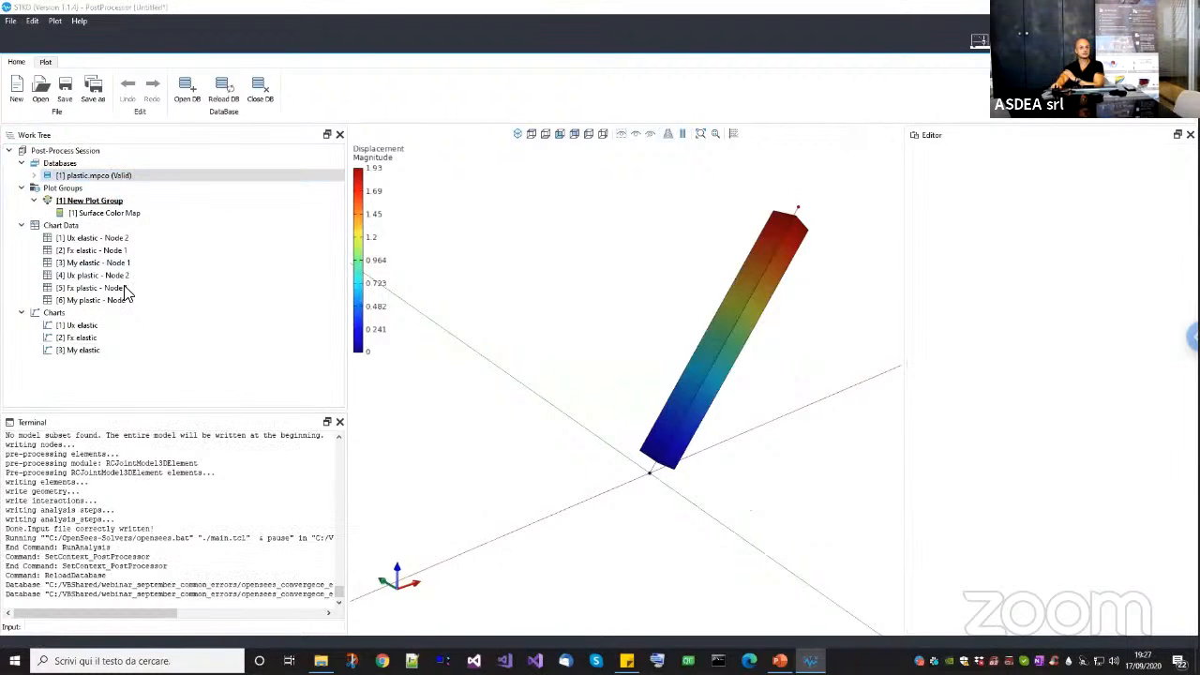
# Compare the elastic and plastic responses in the displacement, moment and shear force charts.
pyautogui.click(93, 327)
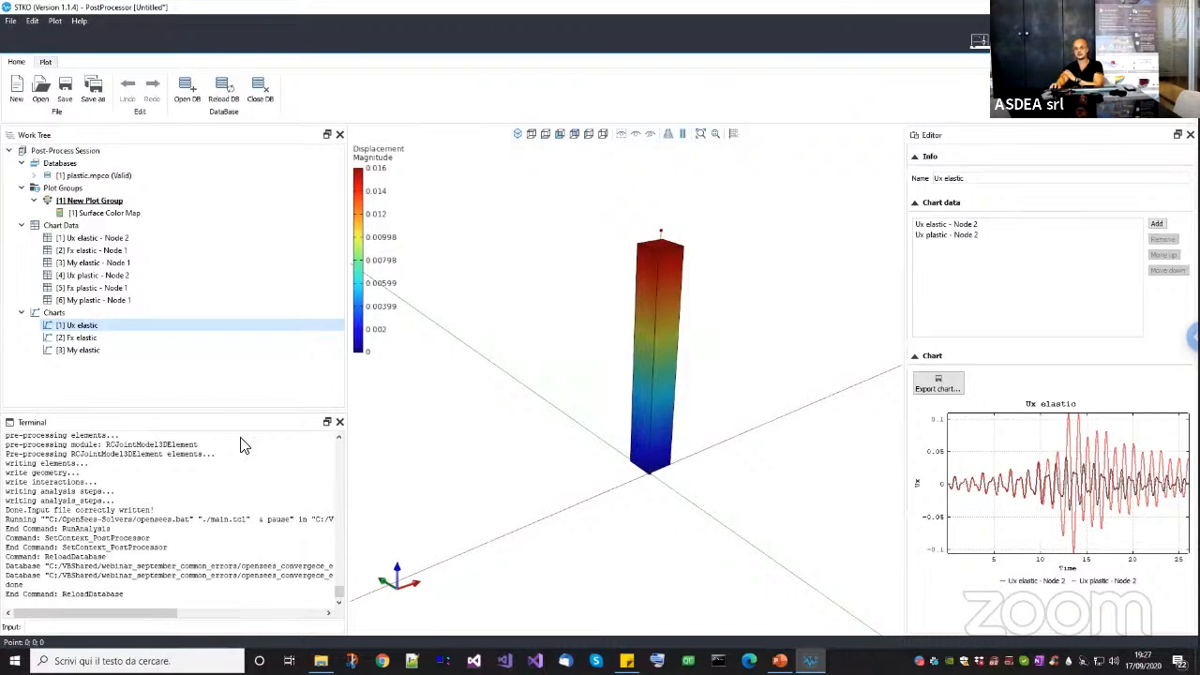
pyautogui.click(98, 350)
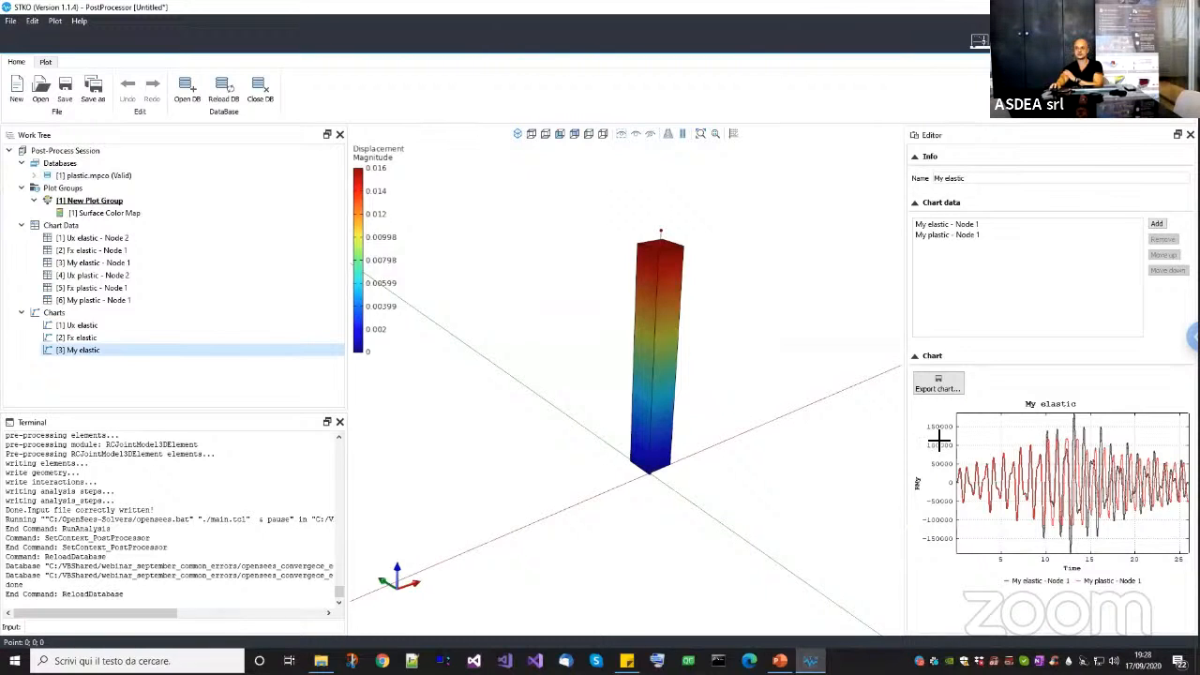
pyautogui.click(82, 325)
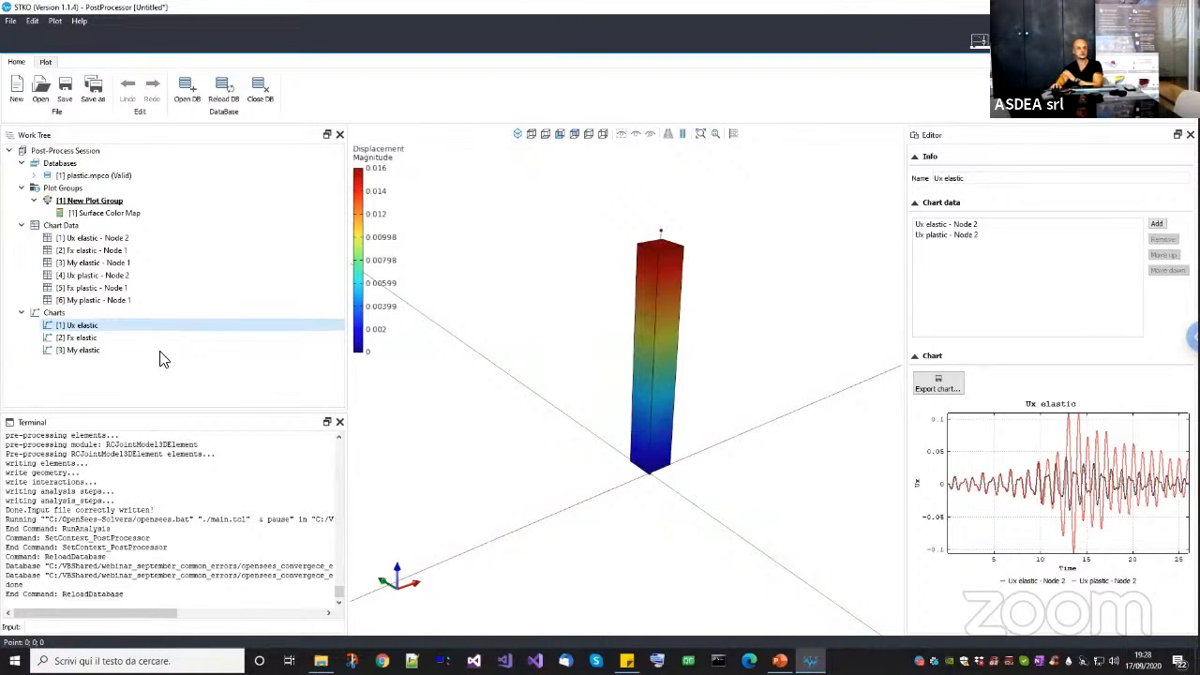
pyautogui.click(133, 338)
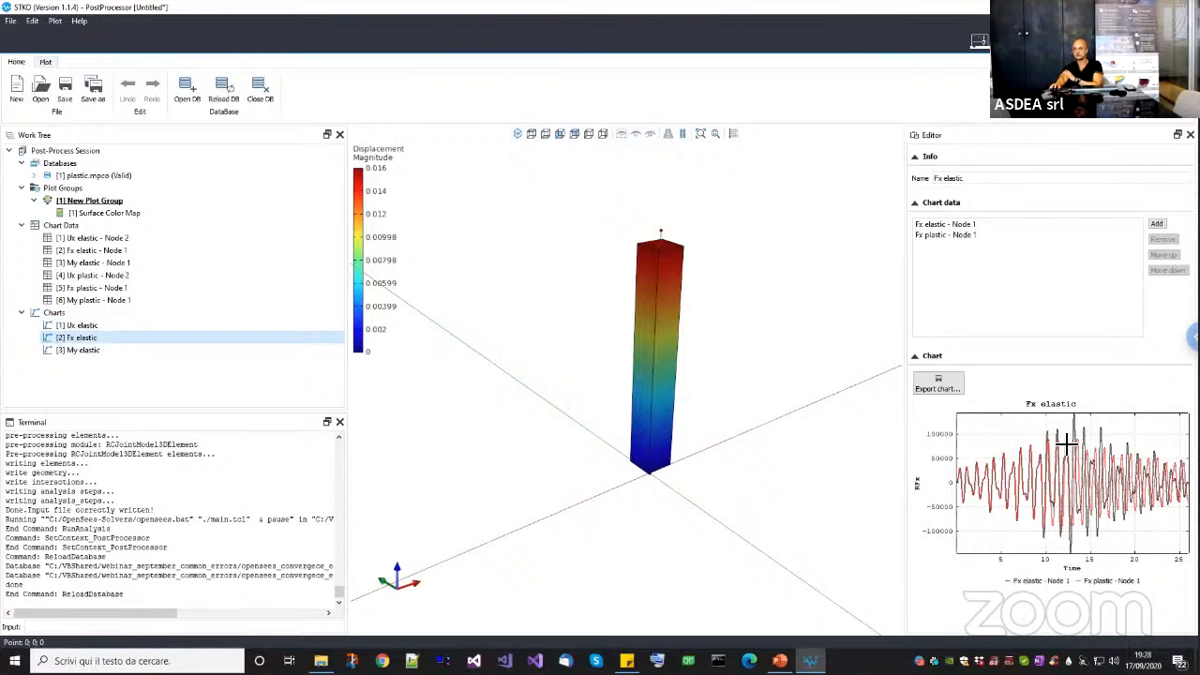
# Examine the elastic and plastic moment peaks up close in the My elastic chart.
pyautogui.click(118, 353)
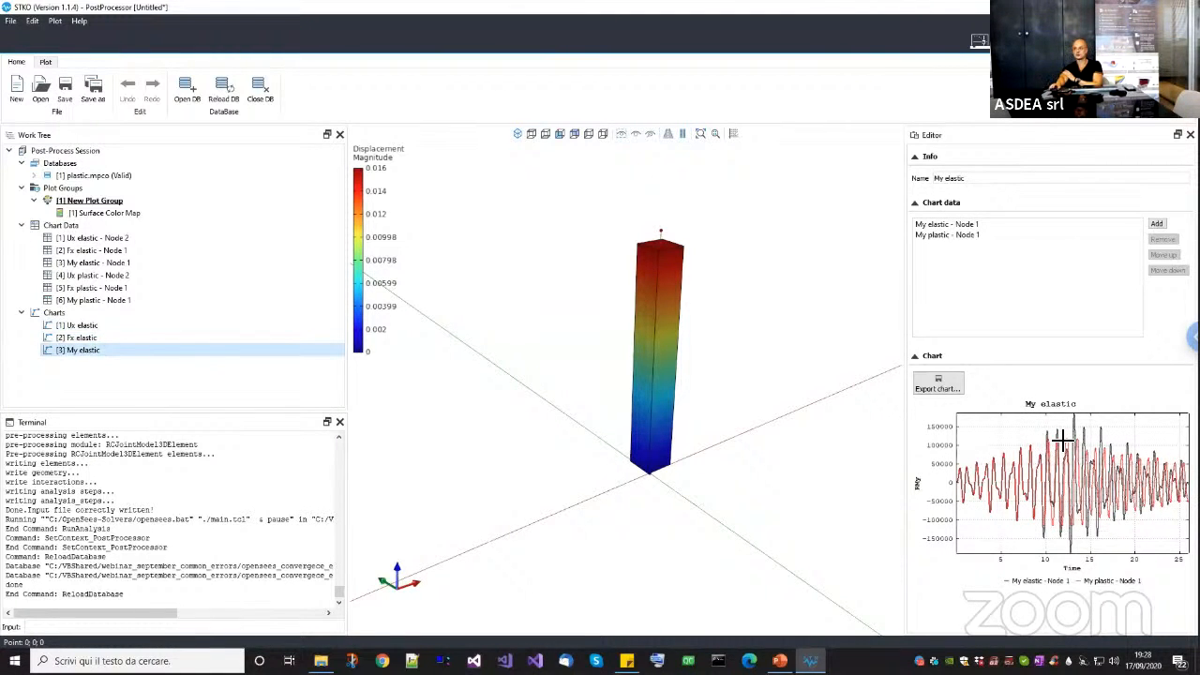
pyautogui.scroll(5, 1036, 442)
pyautogui.scroll(3, 1046, 480)
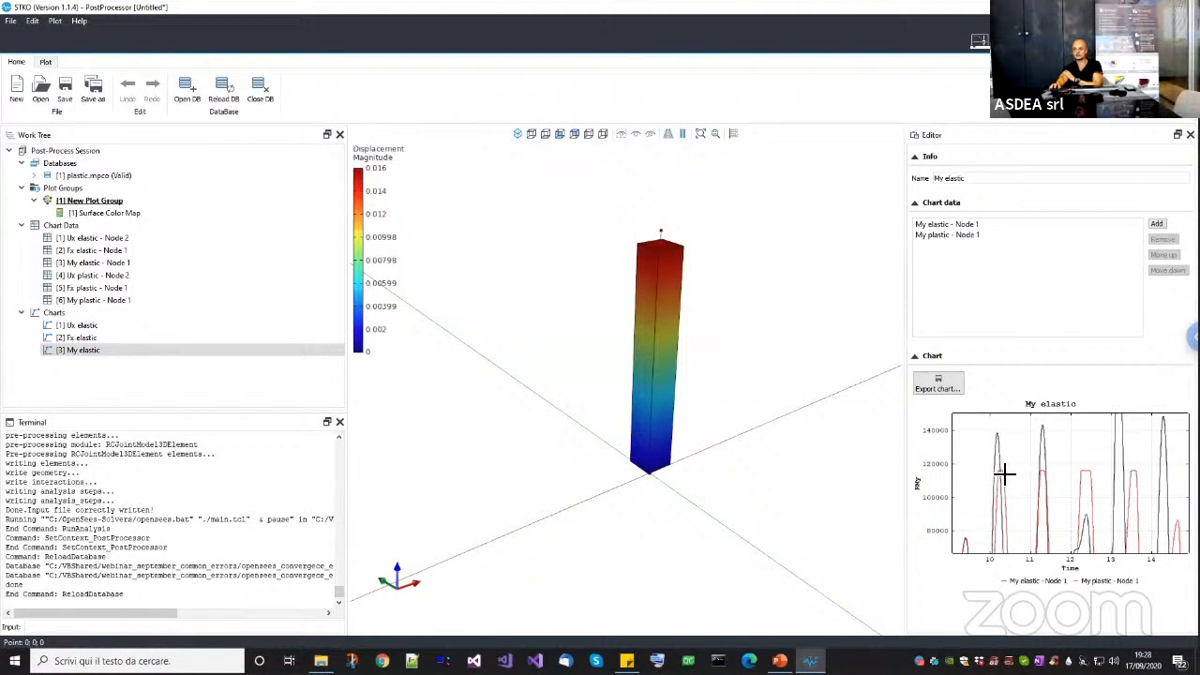
pyautogui.scroll(-8, 1109, 478)
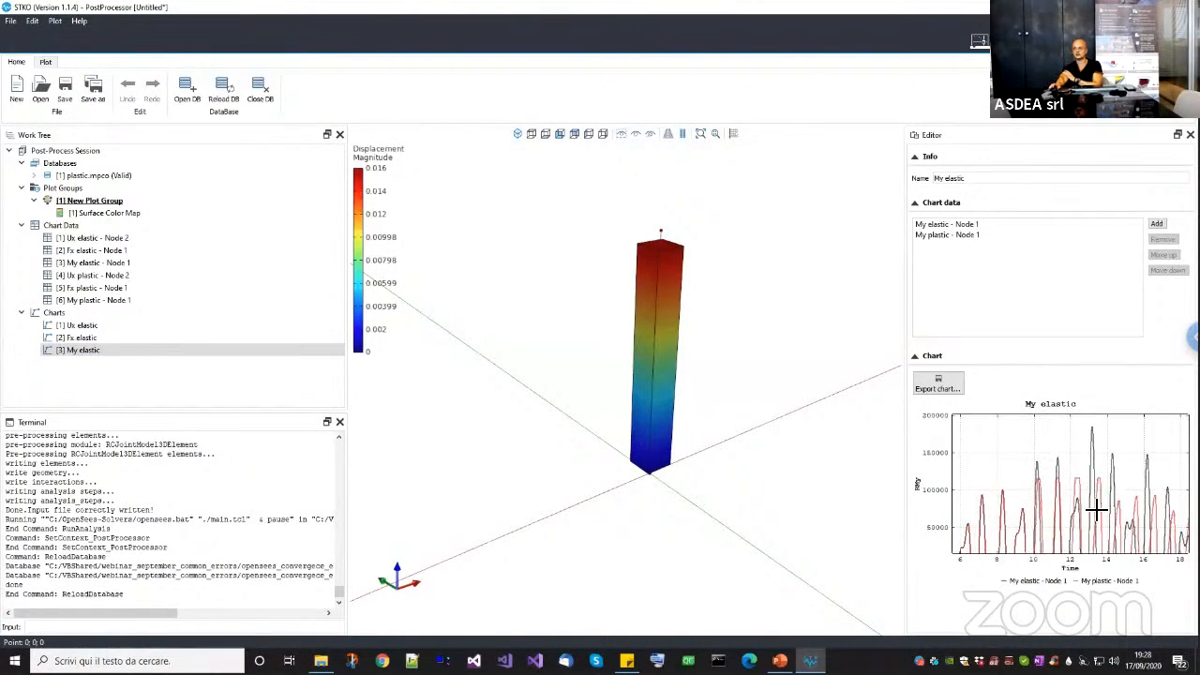
pyautogui.moveTo(1080, 483); pyautogui.dragTo(1069, 457)
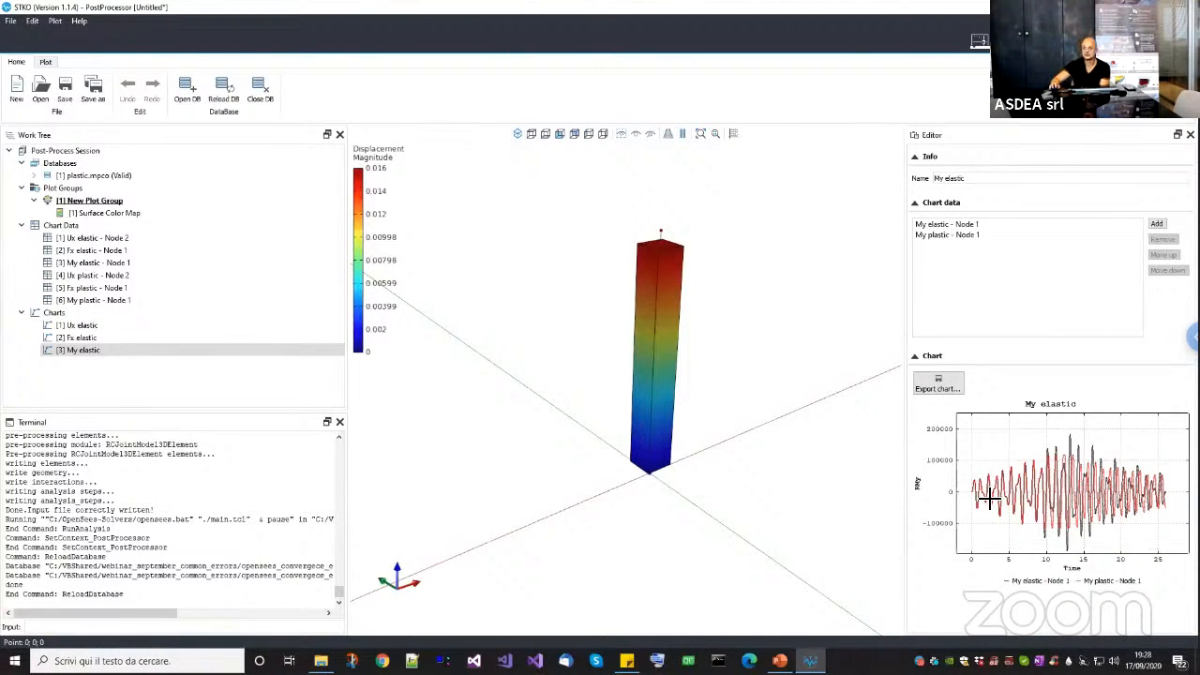
# Reopen the Timehistory analyze step in the pre-processor and switch its convergence test back to Norm Displacement Increment Test.
pyautogui.click(979, 41)
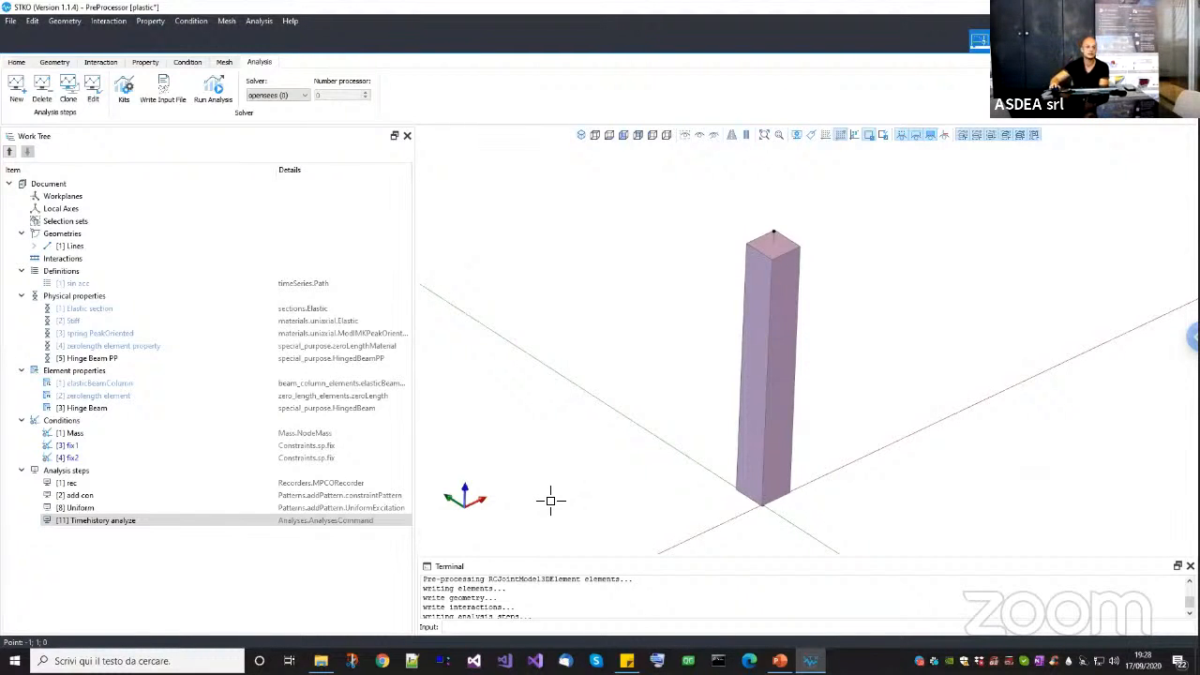
pyautogui.rightClick(126, 532)
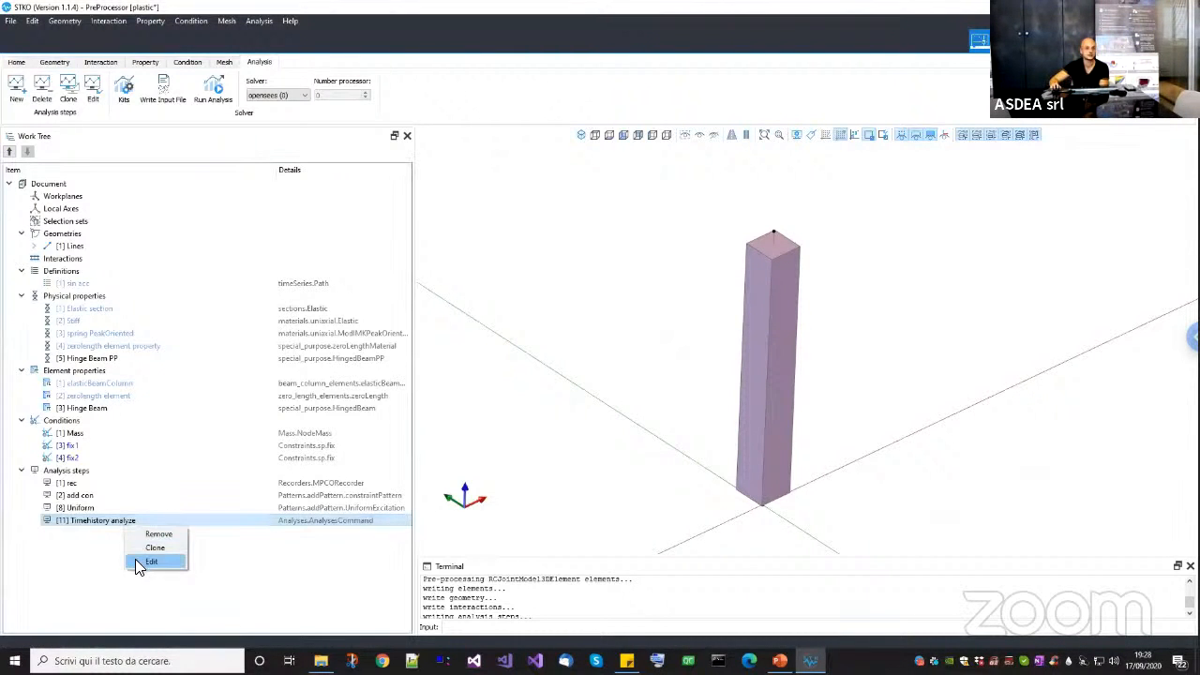
pyautogui.click(135, 558)
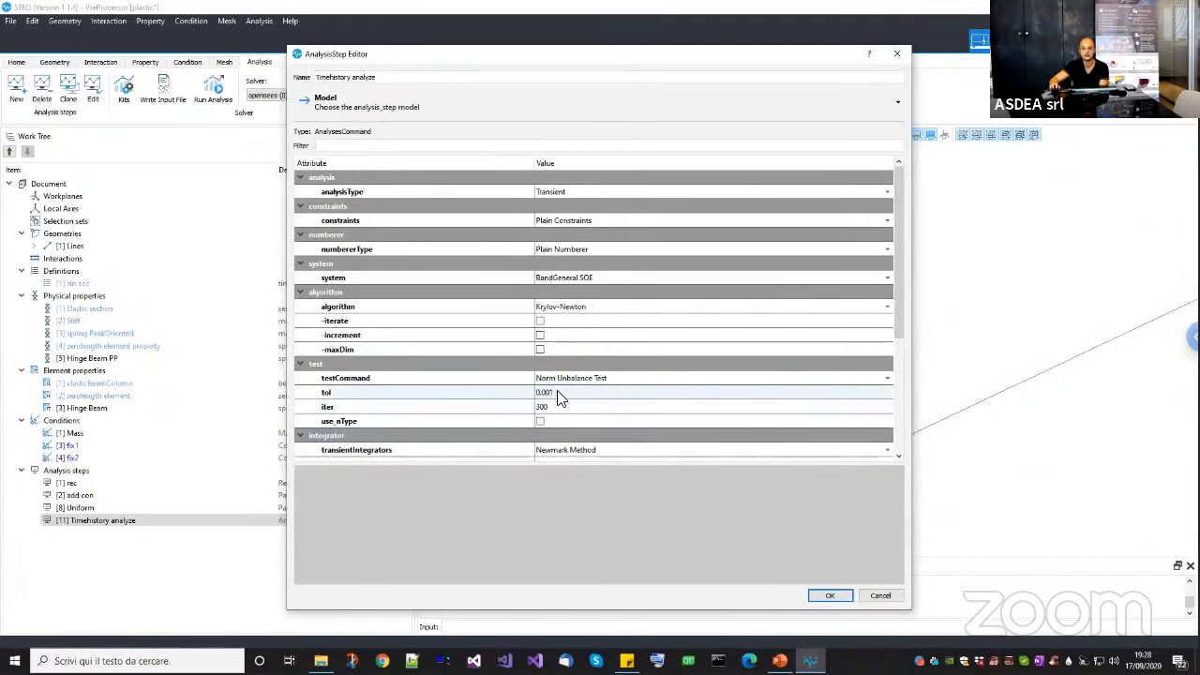
pyautogui.click(583, 378)
pyautogui.click(585, 399)
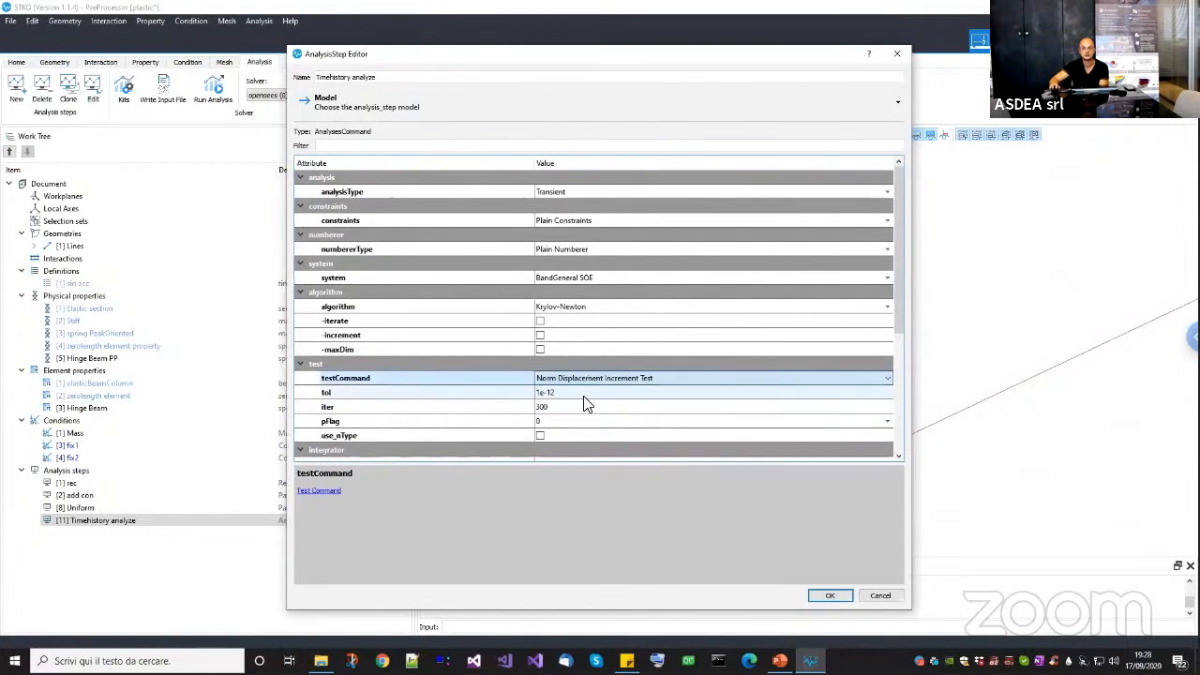
# Change the displacement increment test's tolerance in the Timehistory analyze step and rerun the analysis in the opensees_convergece_errors folder.
pyautogui.click(568, 394)
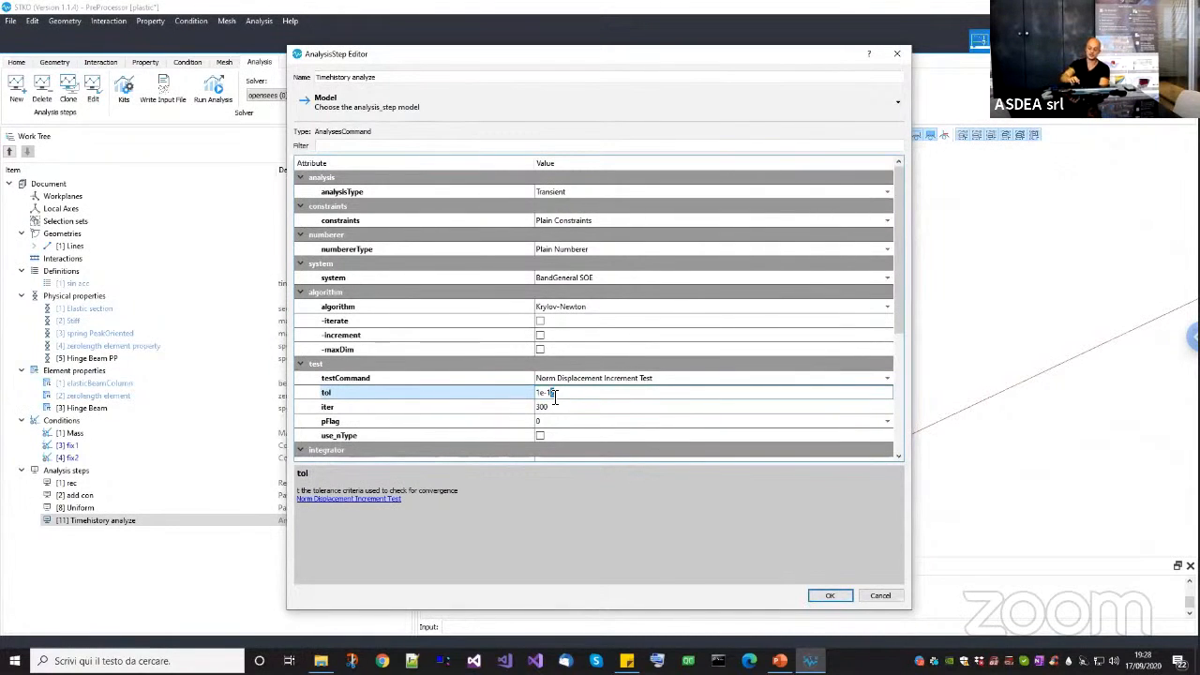
pyautogui.click(837, 594)
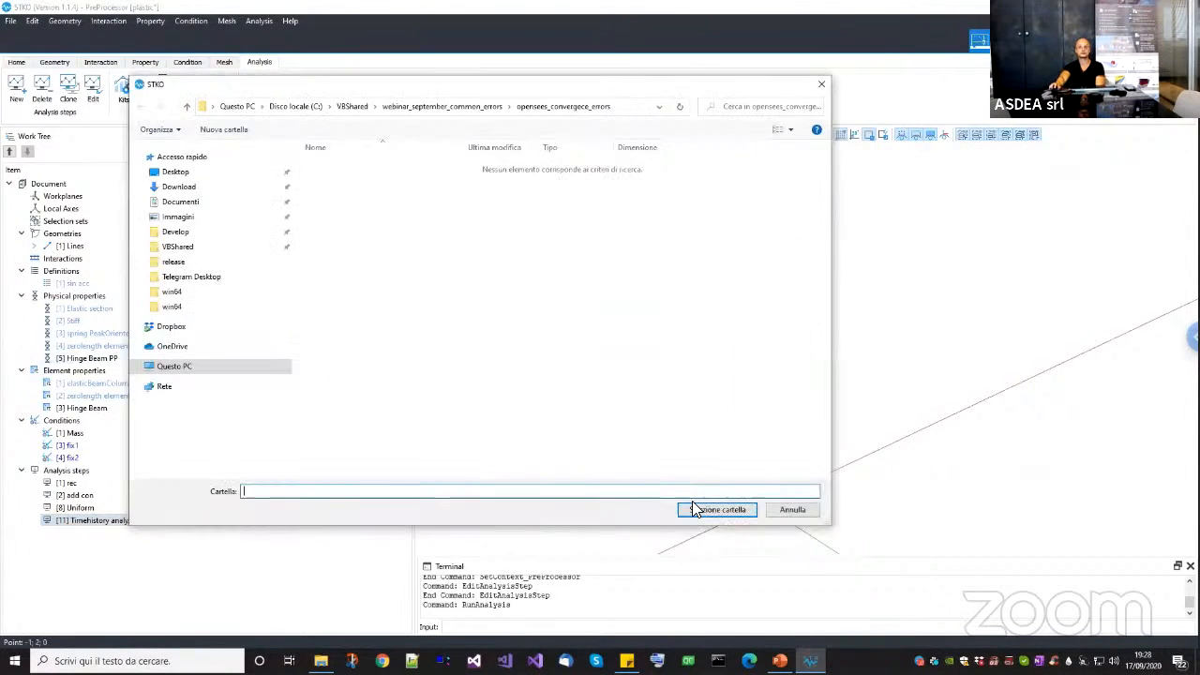
pyautogui.click(703, 507)
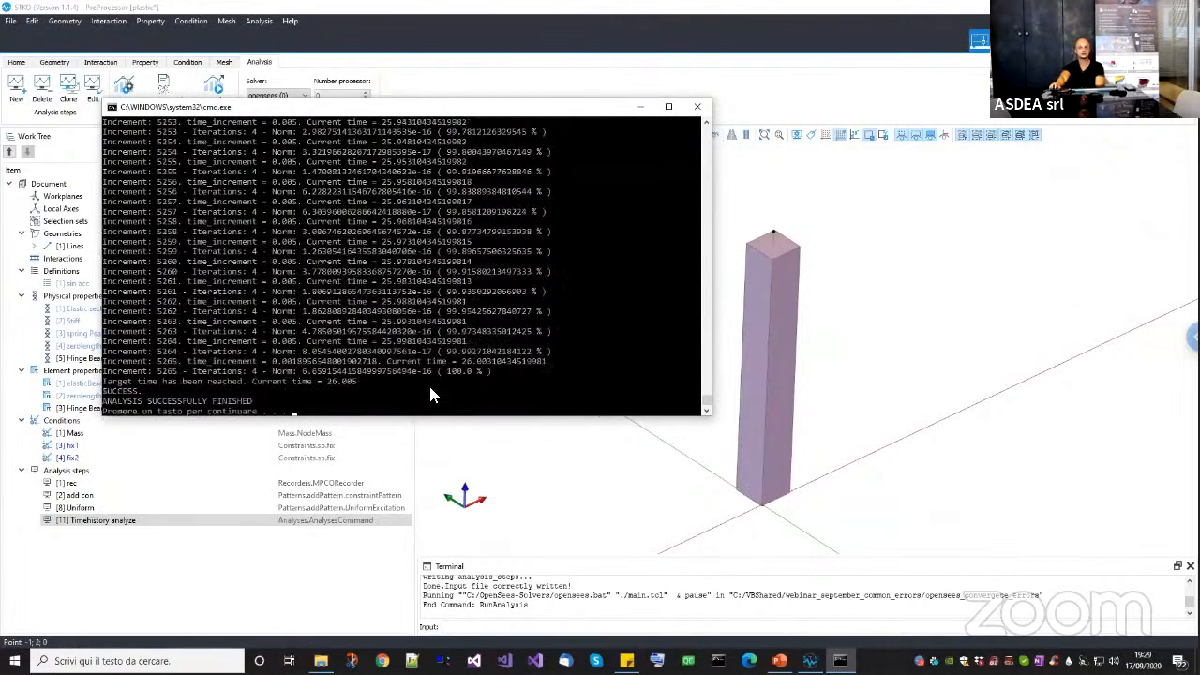
pyautogui.press('Return')
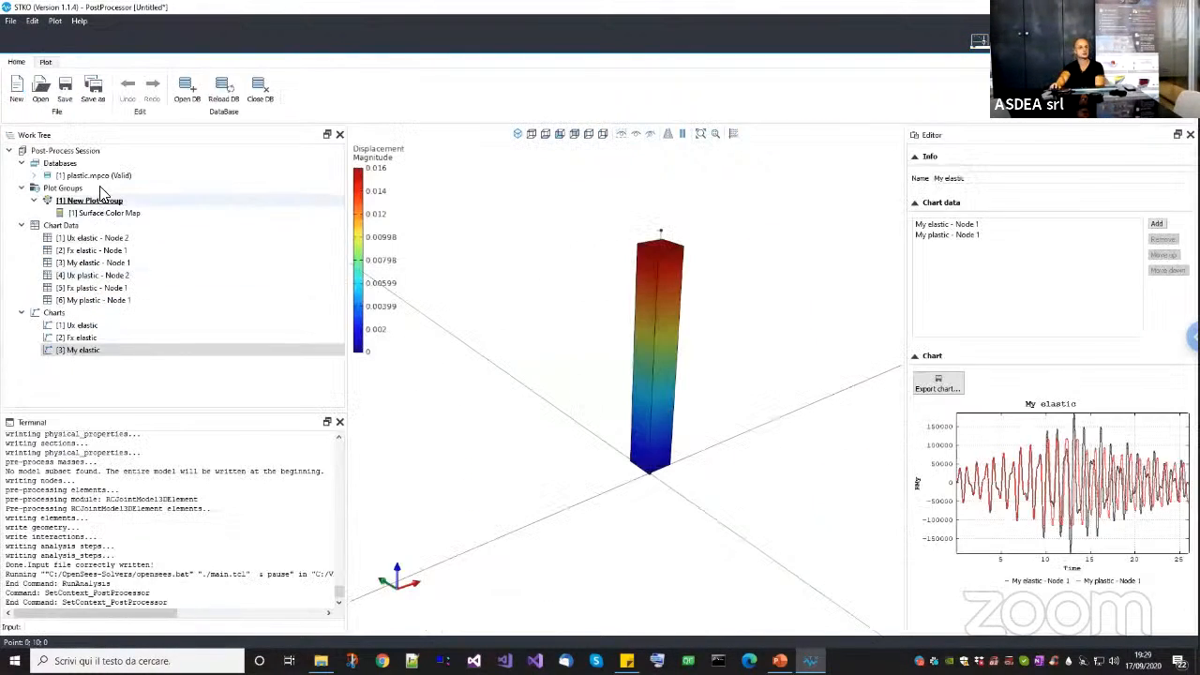
# Reload the plastic.mpco database and compare the elastic and plastic curves in the Ux, Fx and My charts.
pyautogui.rightClick(118, 177)
pyautogui.click(122, 200)
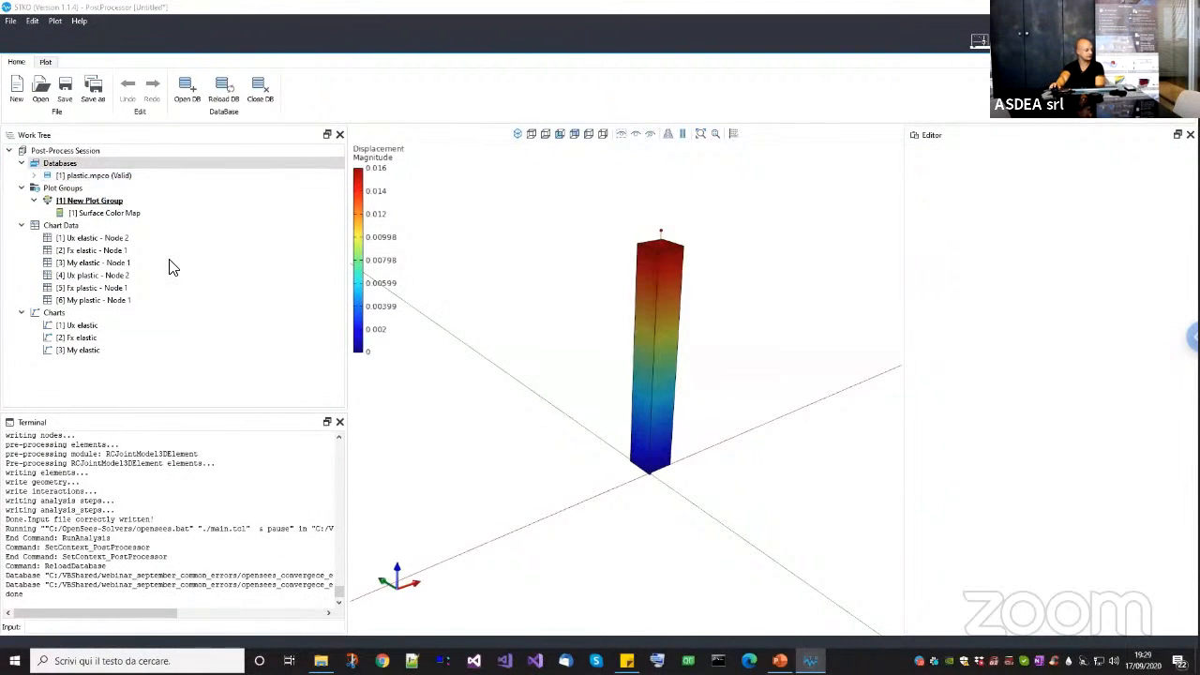
pyautogui.click(111, 329)
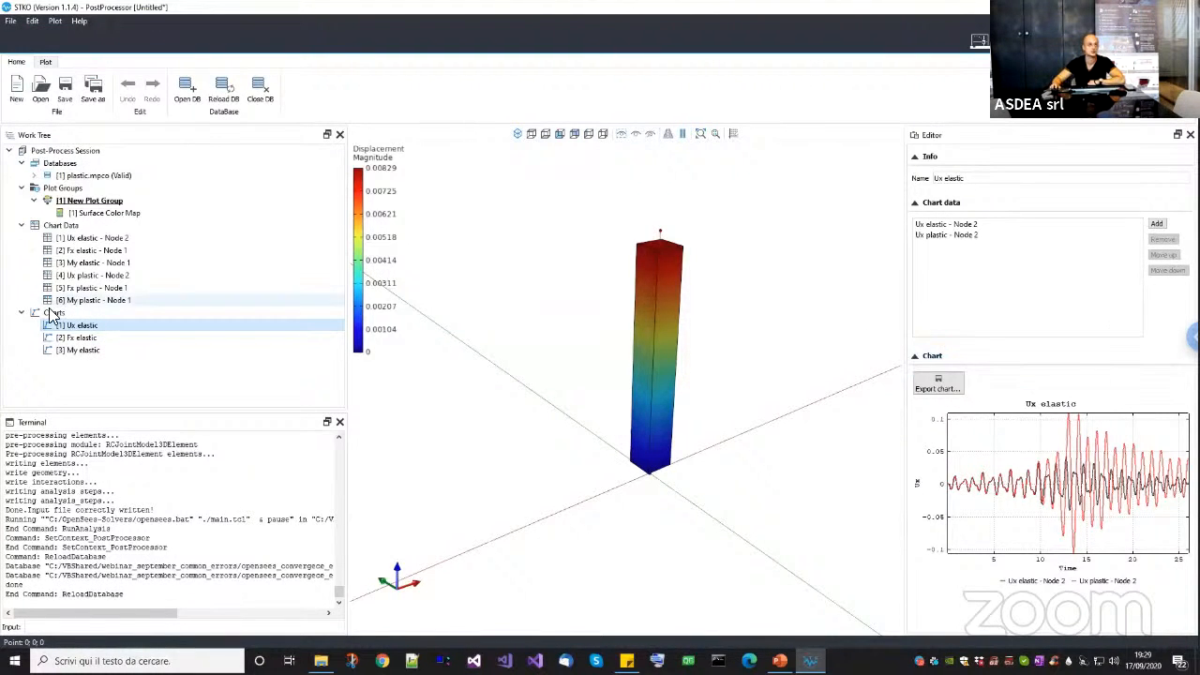
pyautogui.click(81, 337)
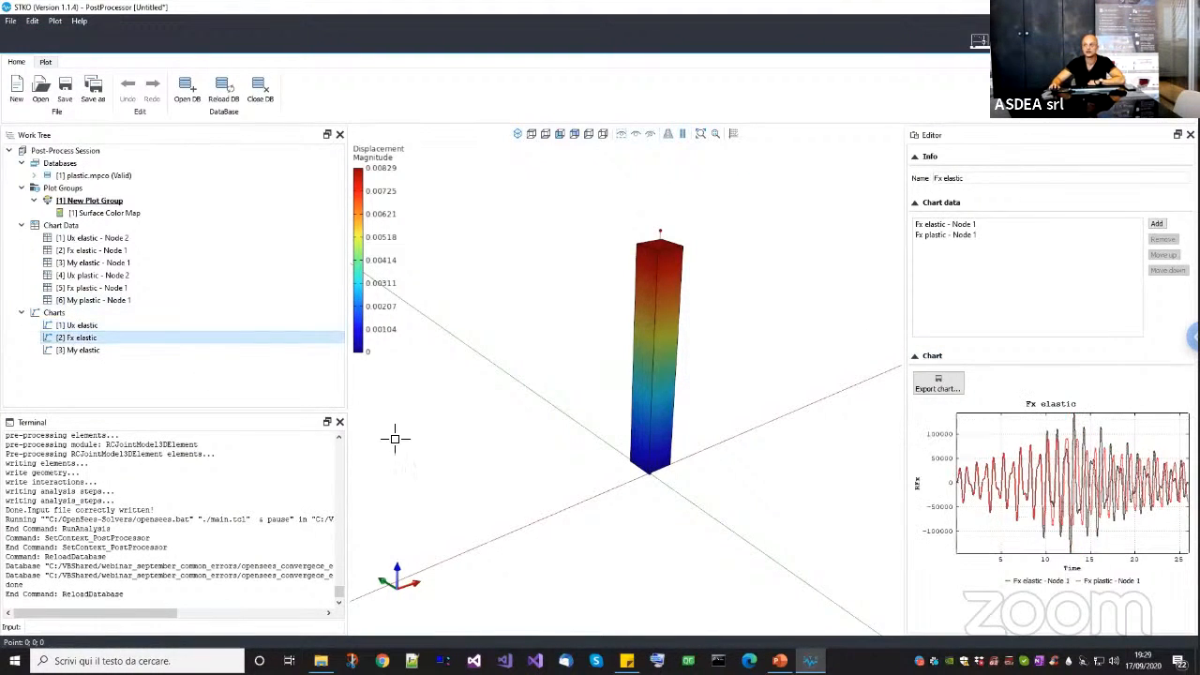
pyautogui.click(120, 349)
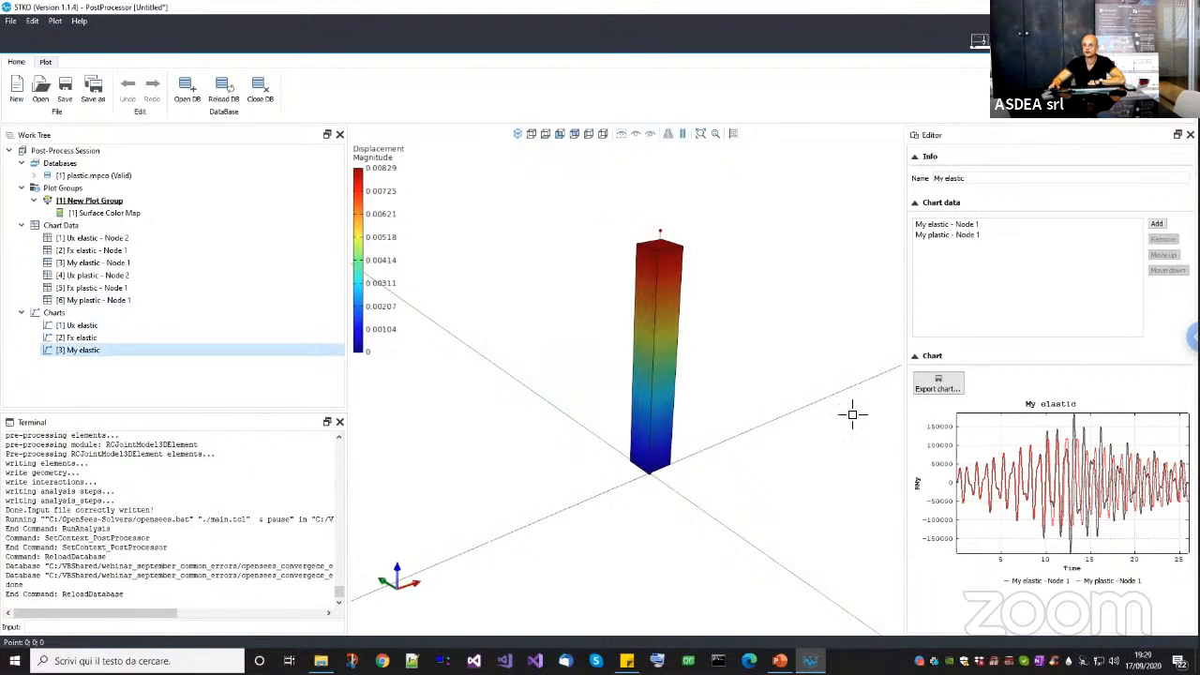
# Add a new plot group to the post-process session.
pyautogui.moveTo(851, 413); pyautogui.dragTo(879, 567)
pyautogui.moveTo(685, 276); pyautogui.dragTo(716, 313)
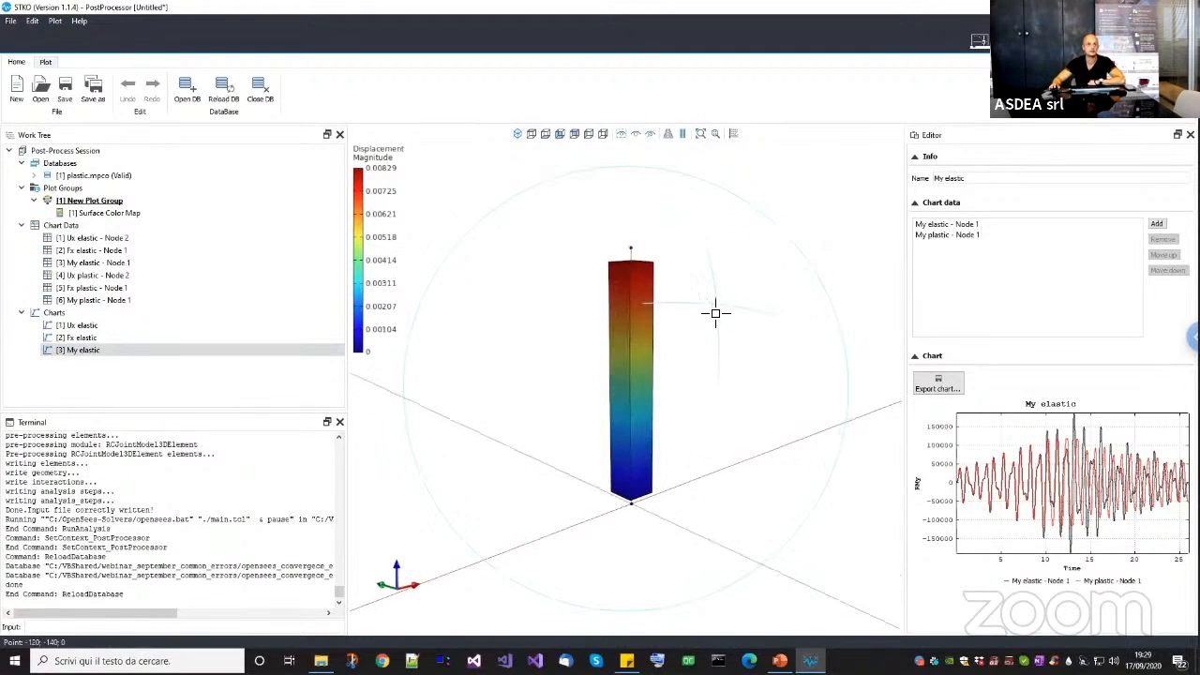
pyautogui.moveTo(646, 534); pyautogui.dragTo(651, 472)
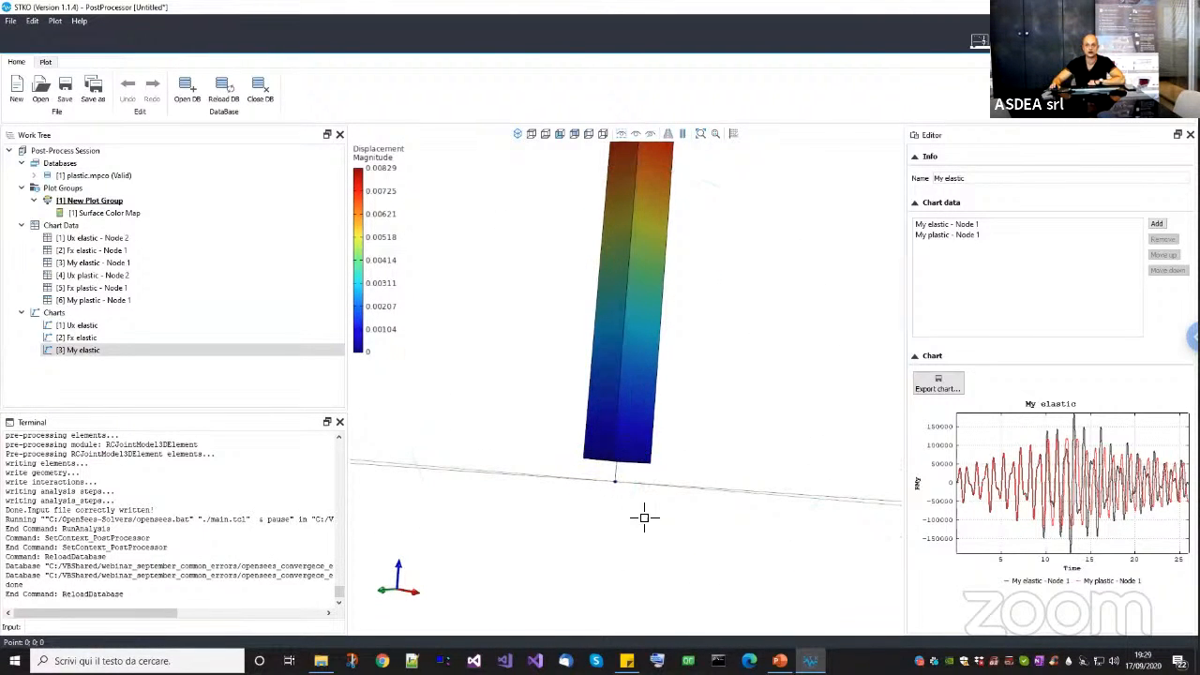
pyautogui.moveTo(644, 518); pyautogui.dragTo(582, 450)
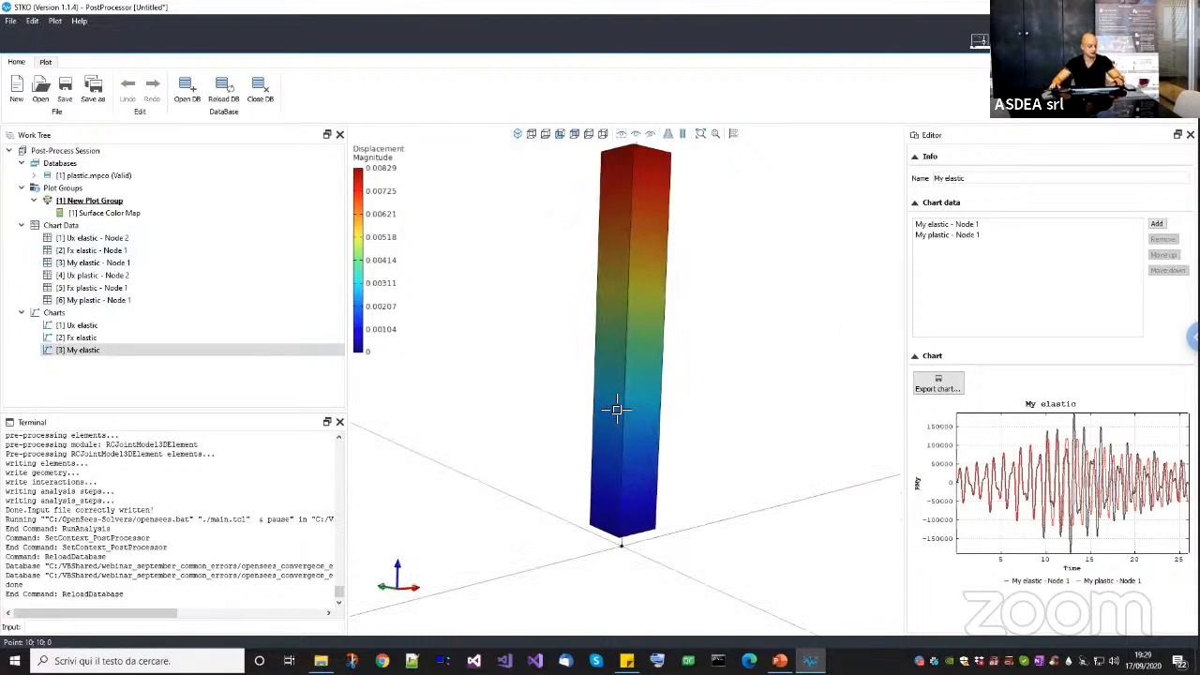
pyautogui.scroll(-3, 624, 414)
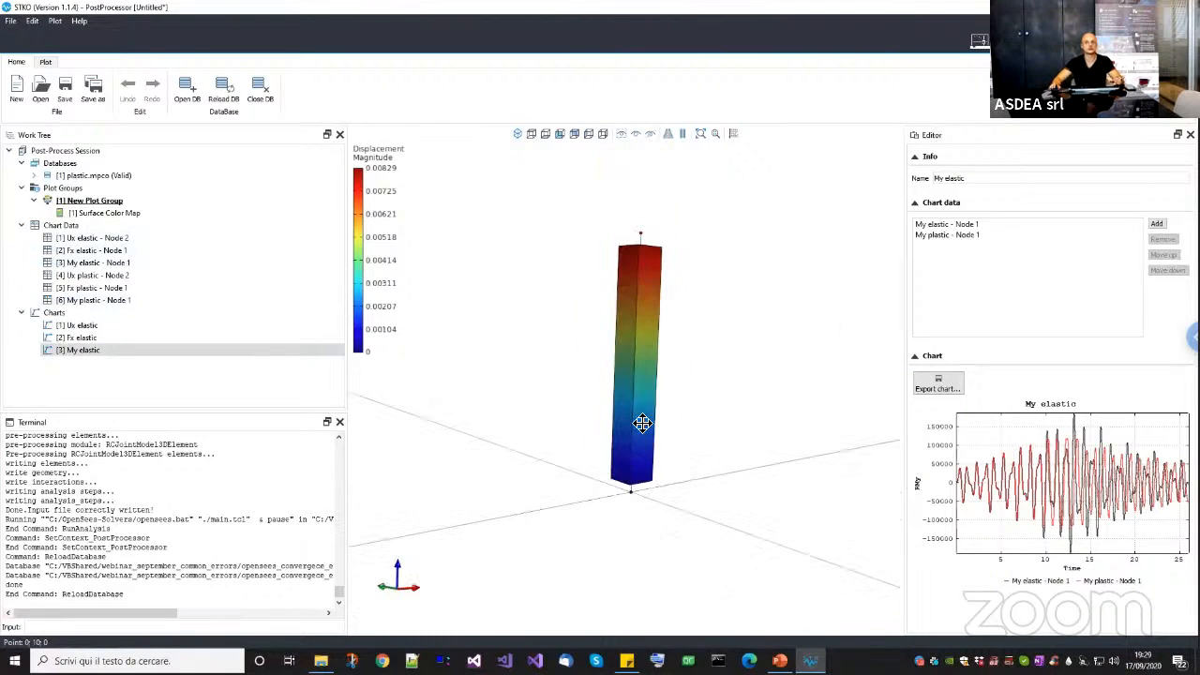
pyautogui.click(78, 197)
pyautogui.rightClick(81, 195)
pyautogui.click(120, 199)
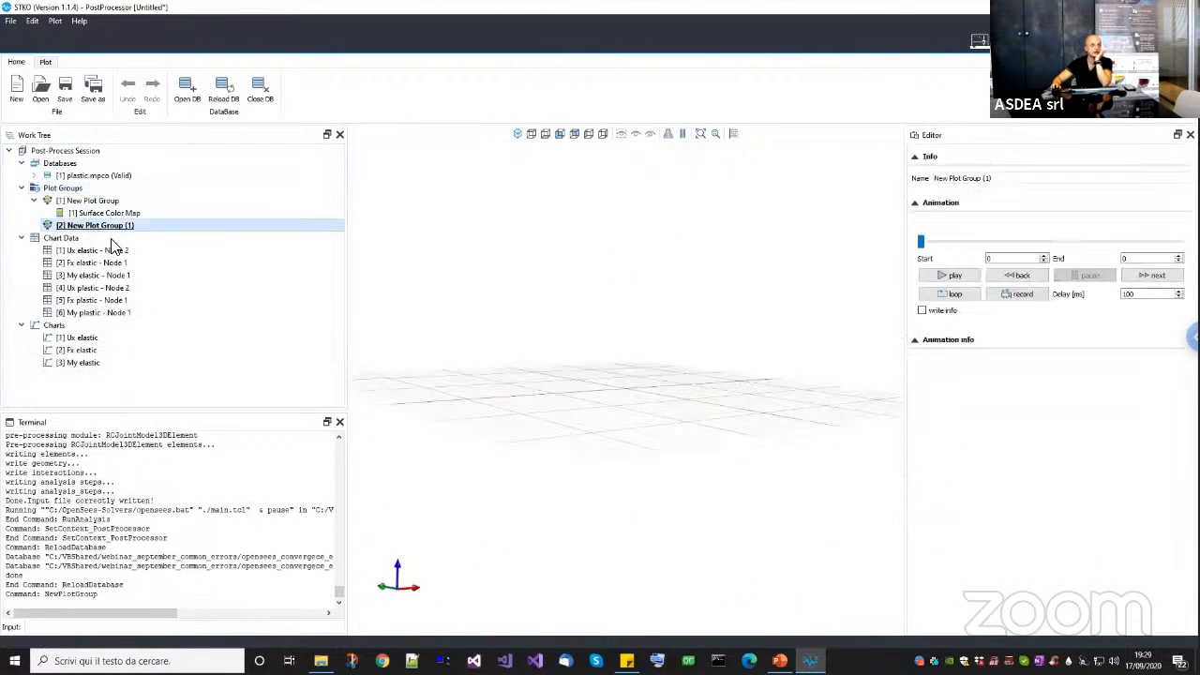
# Add a Gauss Point Plot of material.stress to the new plot group and set its component to S23.
pyautogui.rightClick(107, 225)
pyautogui.click(141, 305)
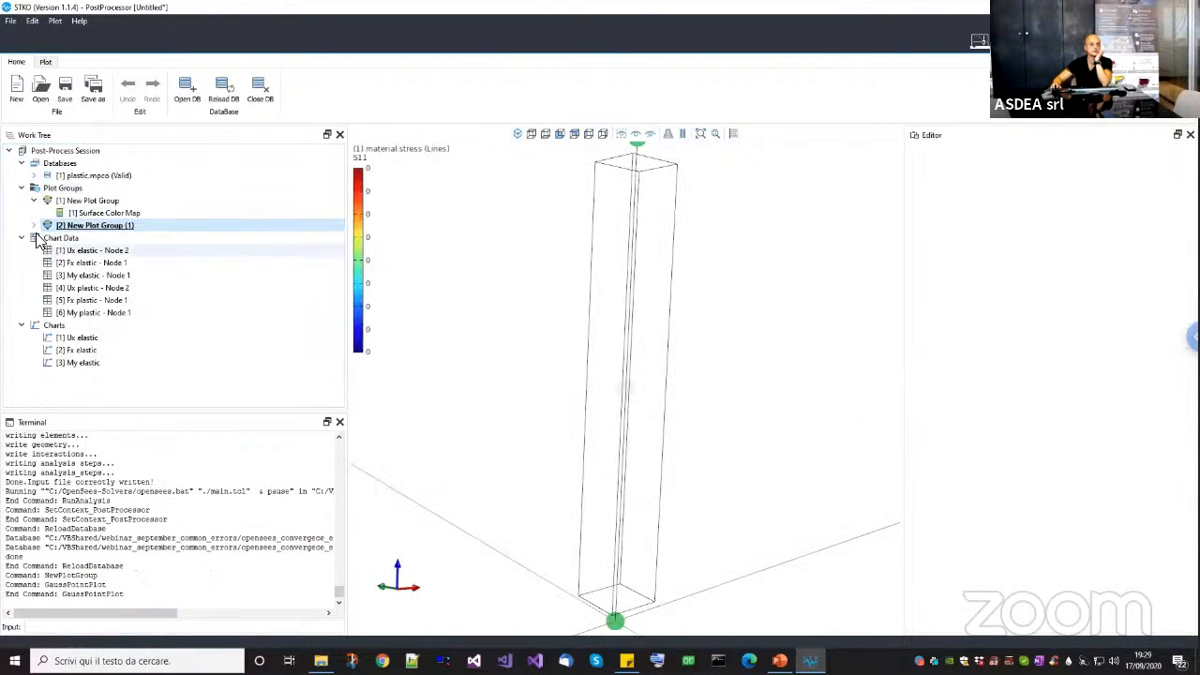
pyautogui.scroll(-3, 584, 323)
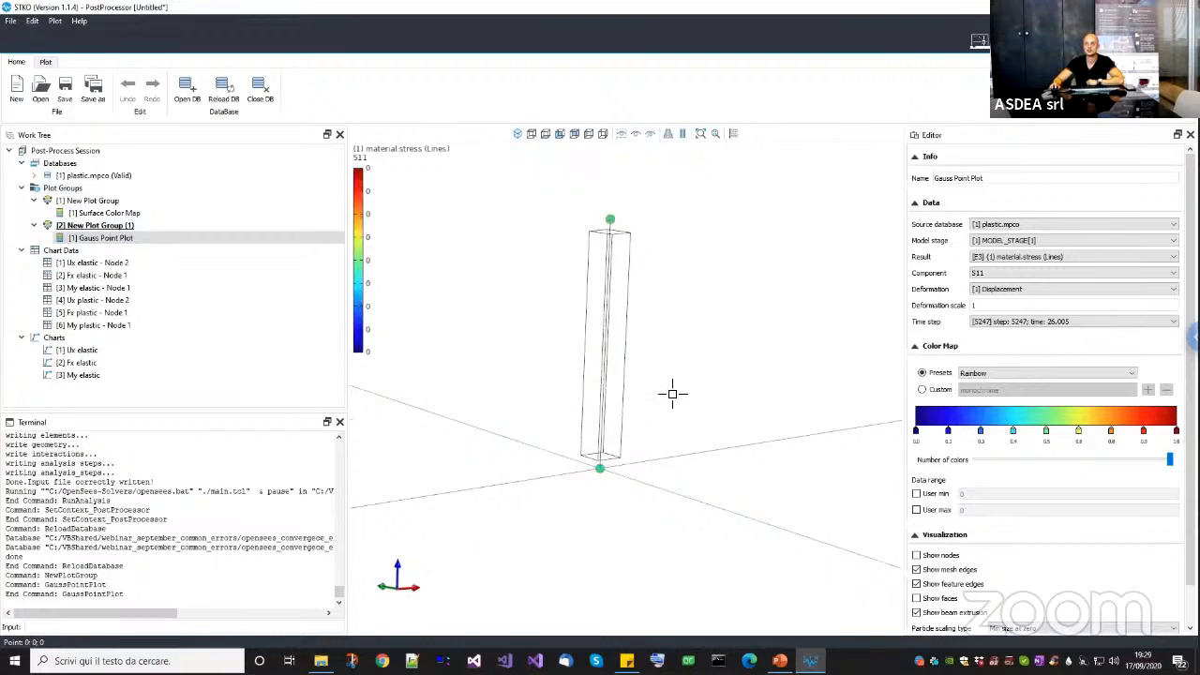
pyautogui.click(1028, 272)
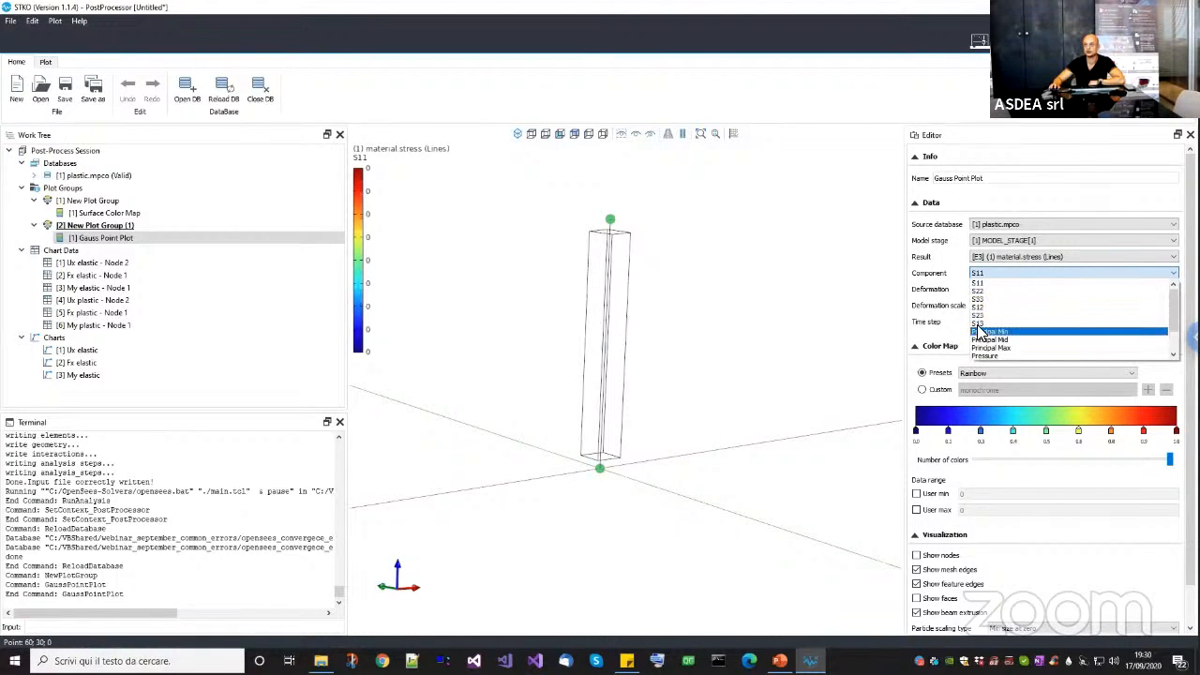
pyautogui.click(984, 317)
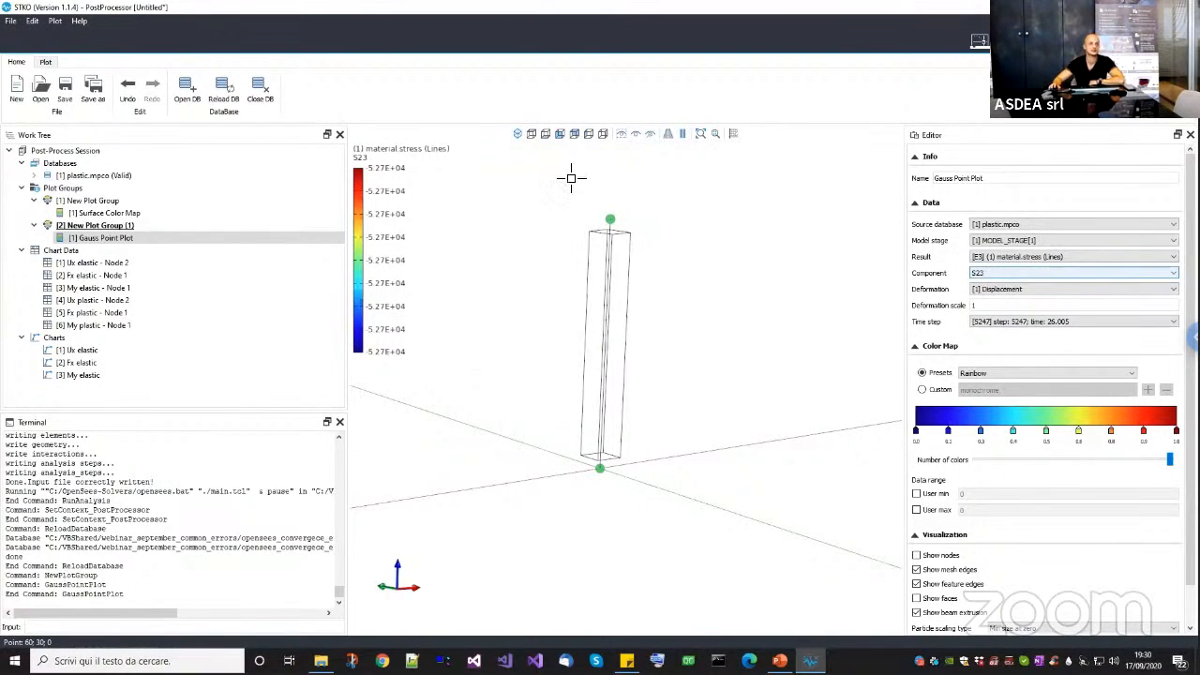
# Start a chart data extraction for results saved on element Gauss points.
pyautogui.click(75, 251)
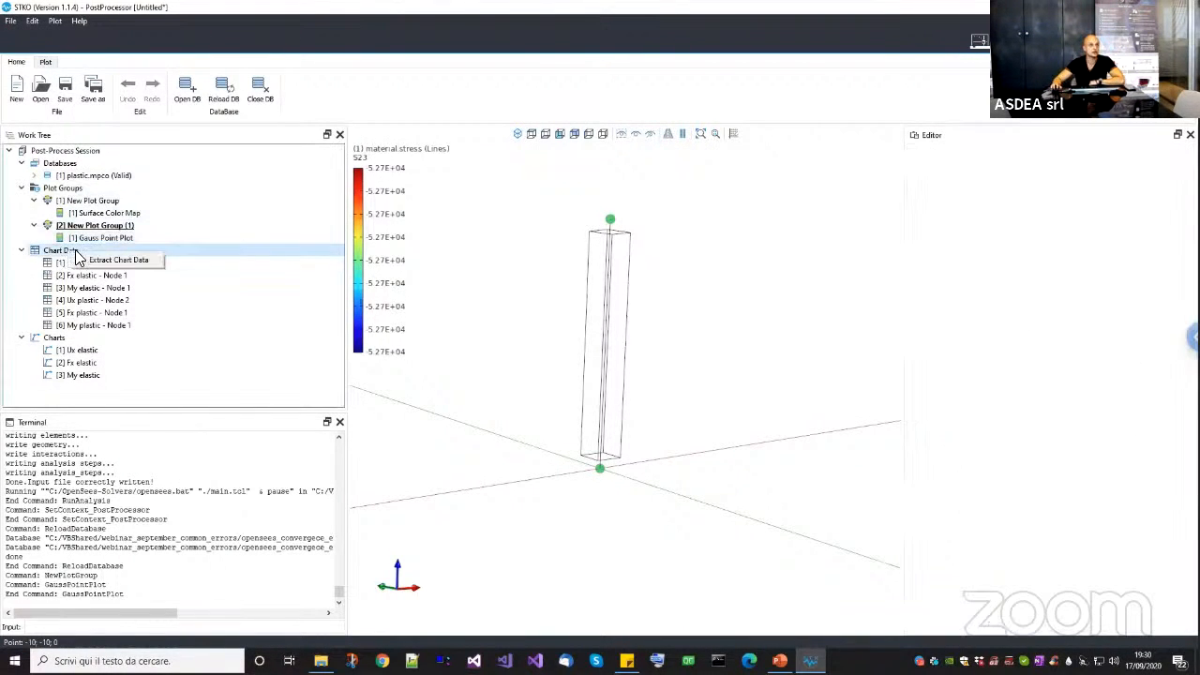
pyautogui.rightClick(106, 251)
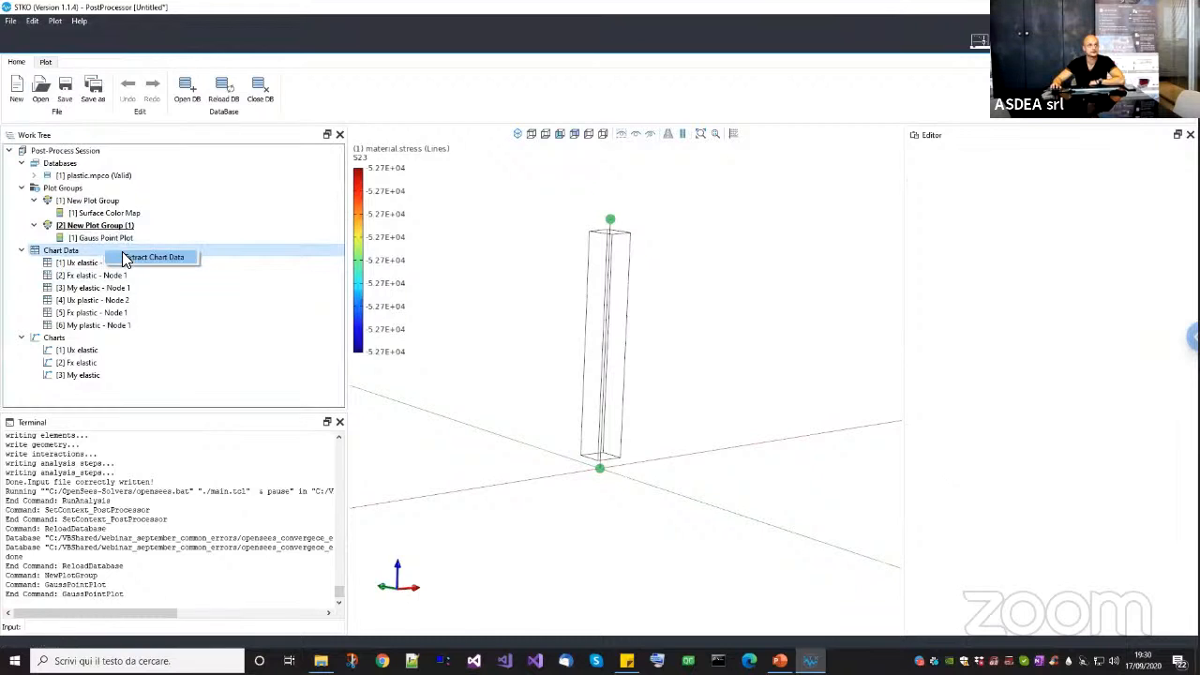
pyautogui.click(127, 257)
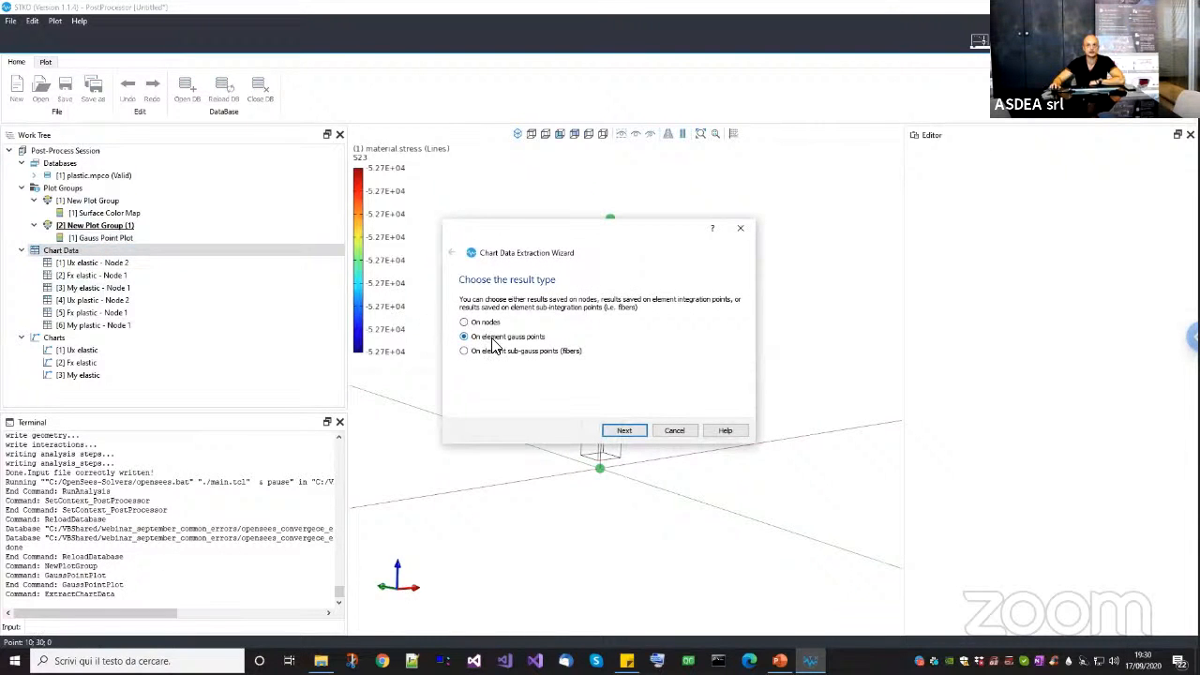
pyautogui.click(625, 431)
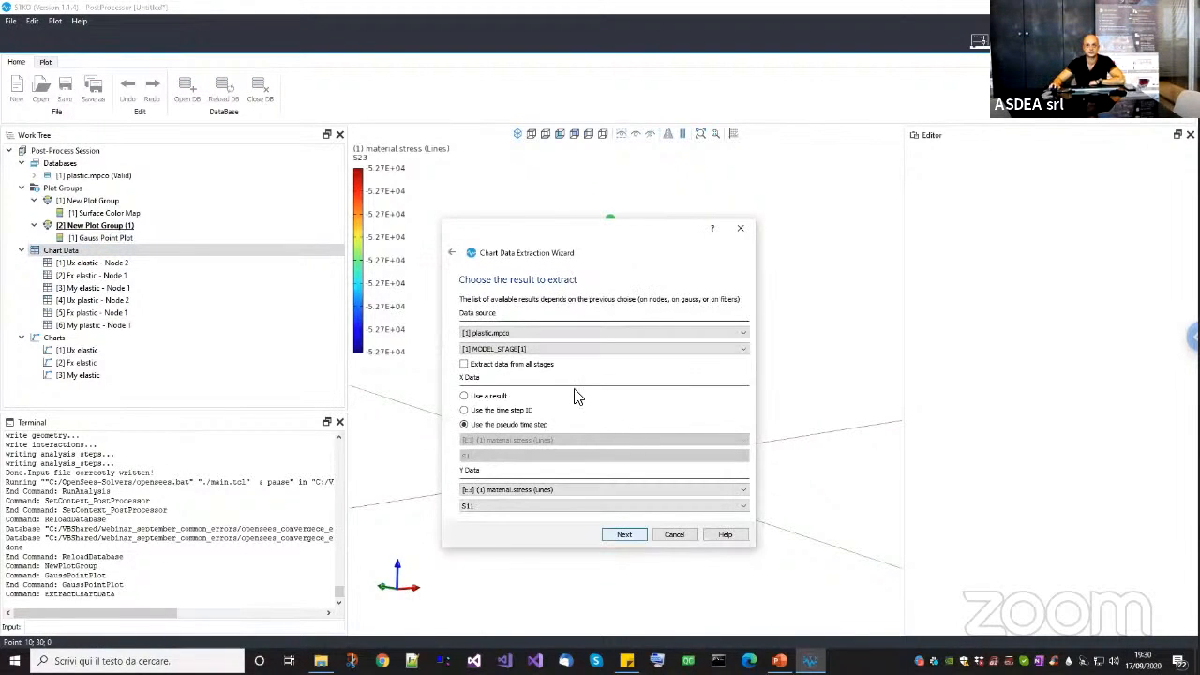
# Use the material.strain S23 component as the X data and material.stress S23 as the Y data for the extraction.
pyautogui.click(496, 396)
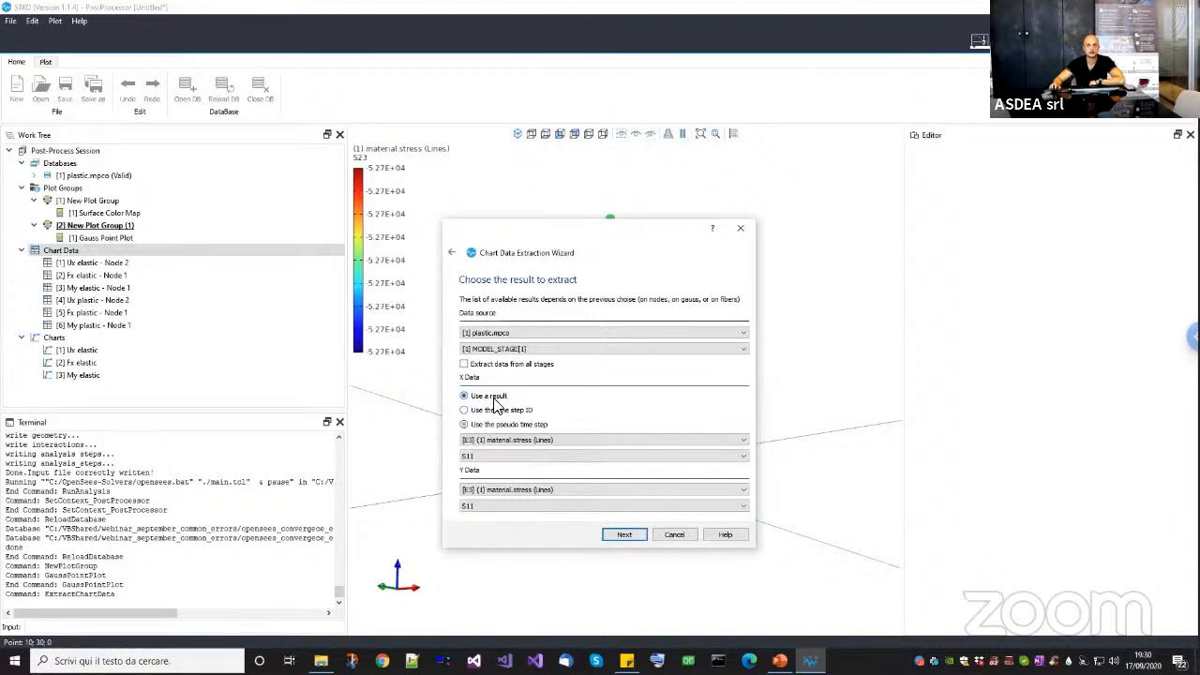
pyautogui.click(550, 439)
pyautogui.click(543, 459)
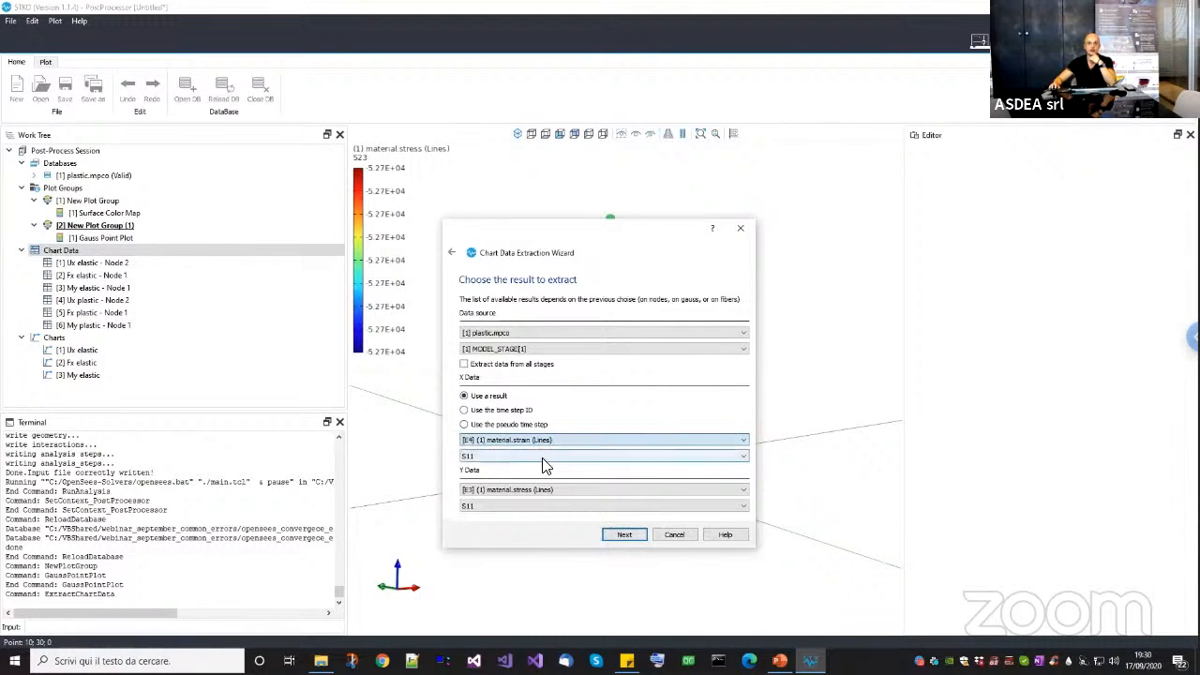
pyautogui.click(522, 457)
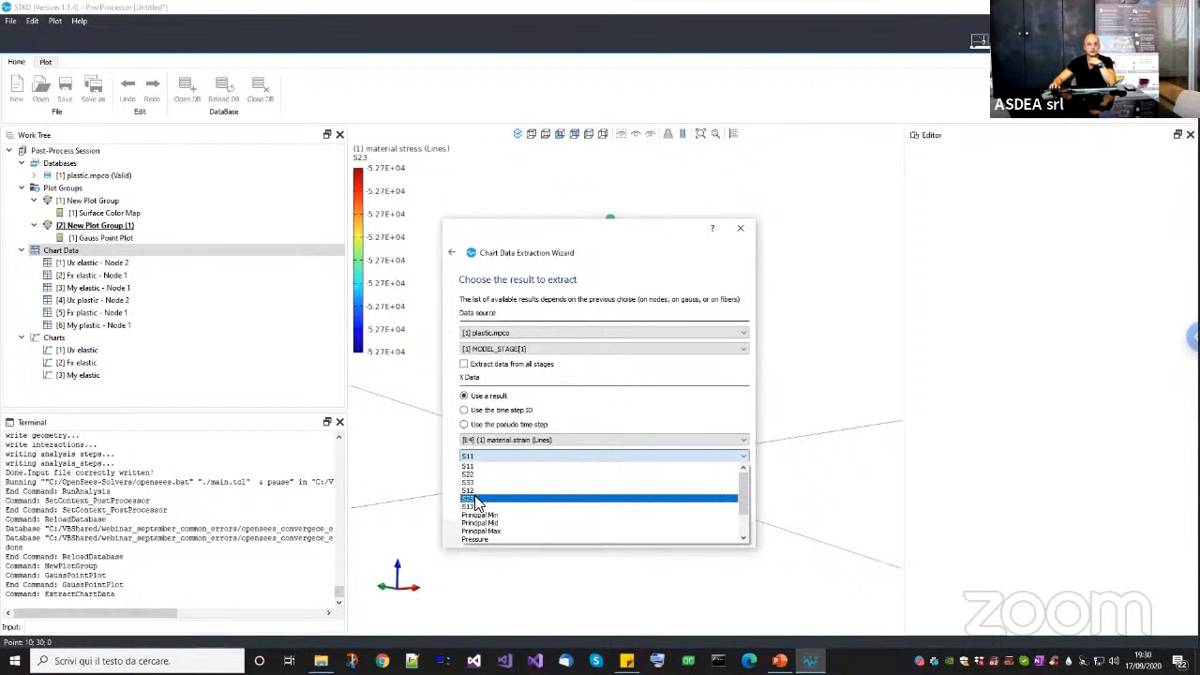
pyautogui.click(475, 500)
pyautogui.click(476, 507)
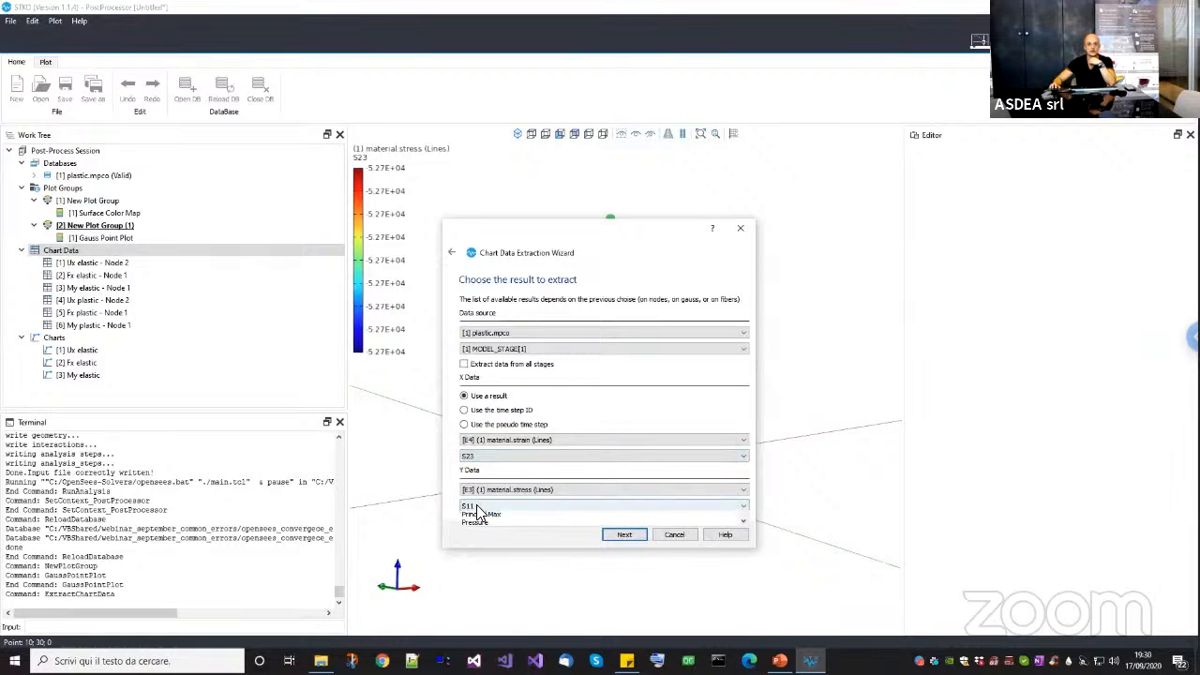
pyautogui.click(476, 549)
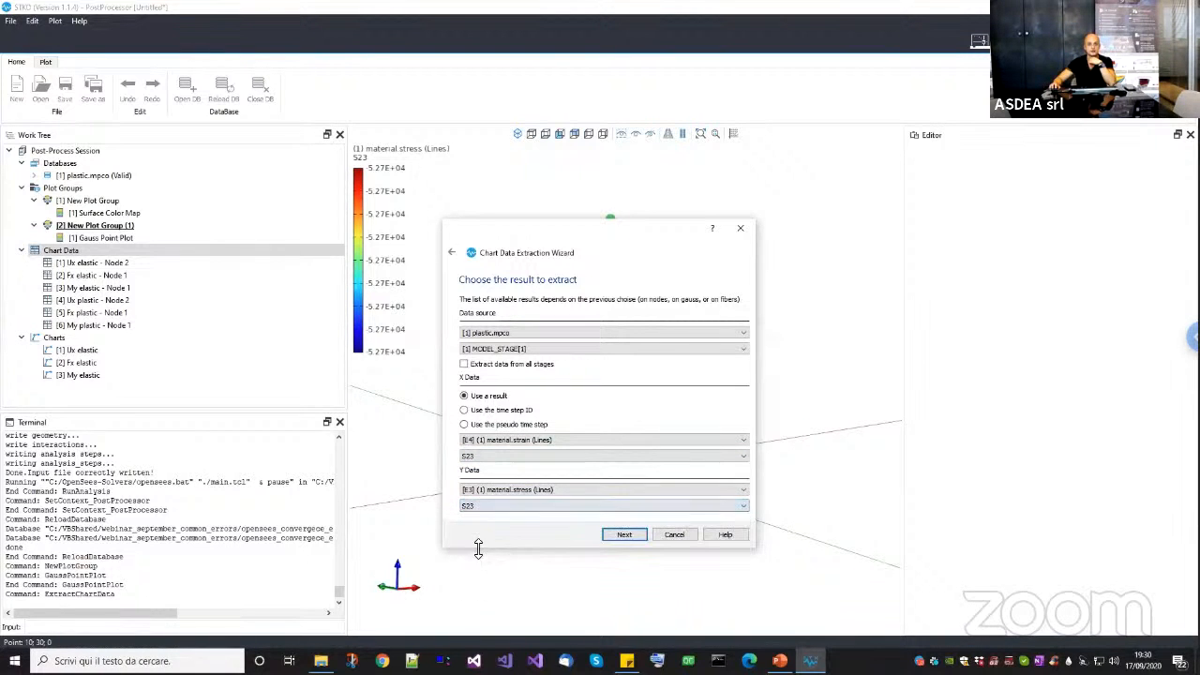
pyautogui.click(621, 534)
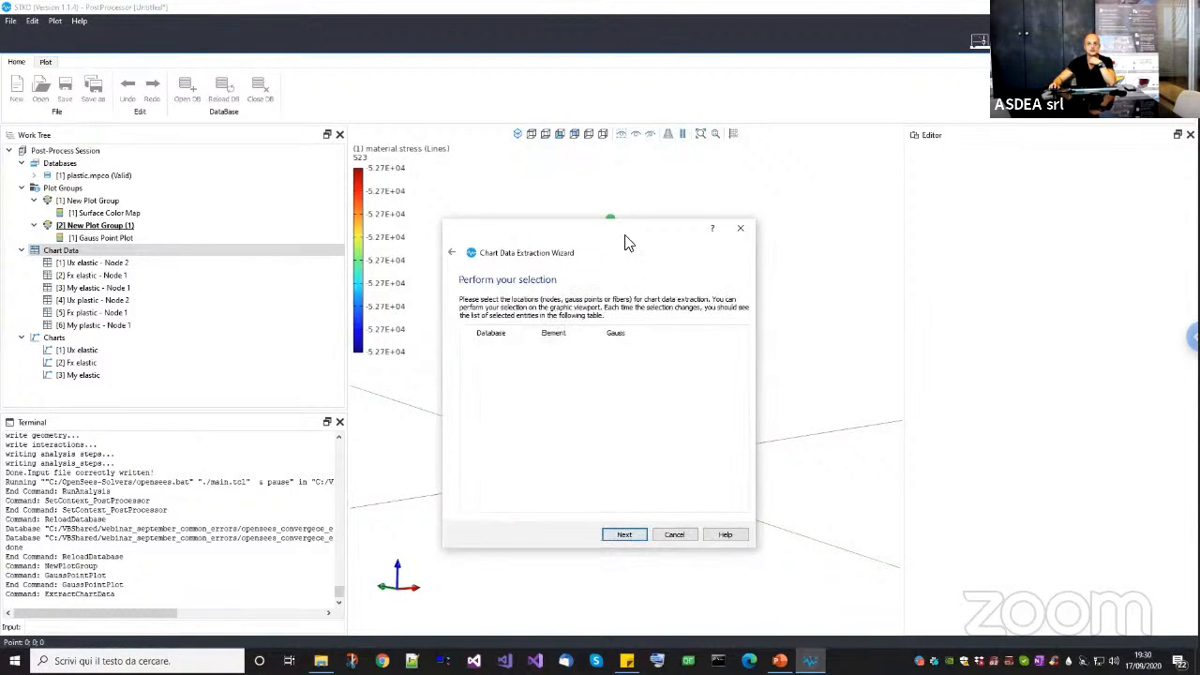
# Extract the data at the Gauss point at the column's base as Ry-My plastic and create a chart from it.
pyautogui.moveTo(625, 234); pyautogui.dragTo(871, 285)
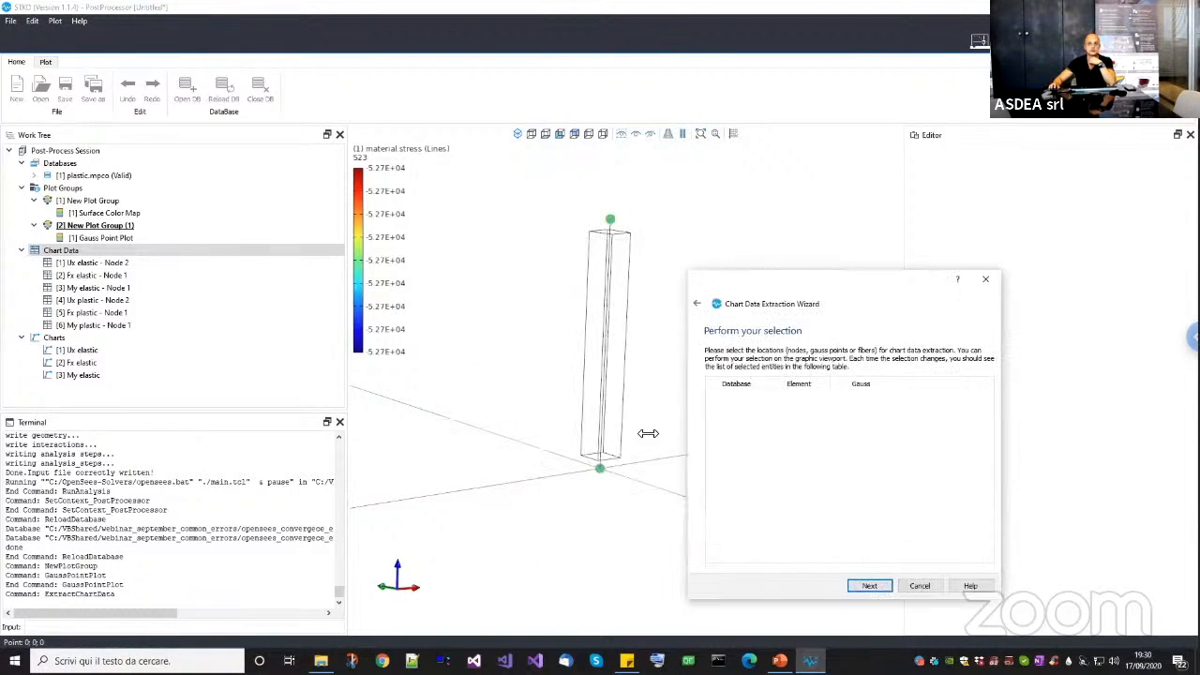
pyautogui.click(605, 472)
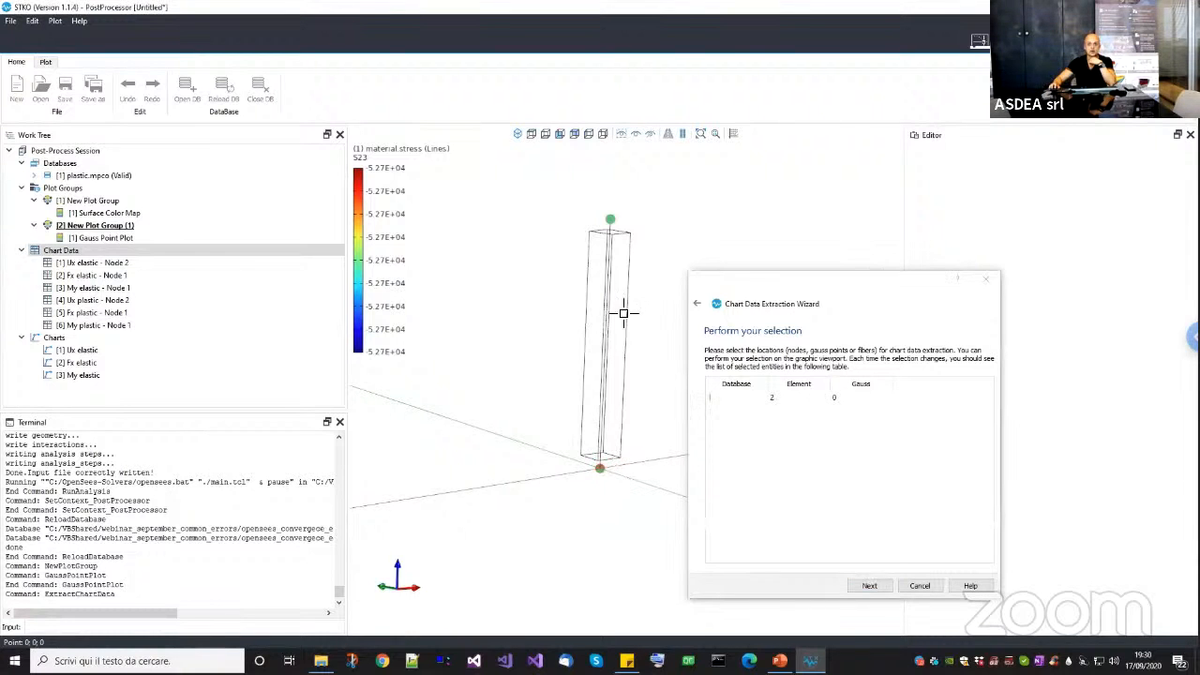
pyautogui.click(869, 586)
pyautogui.click(780, 385)
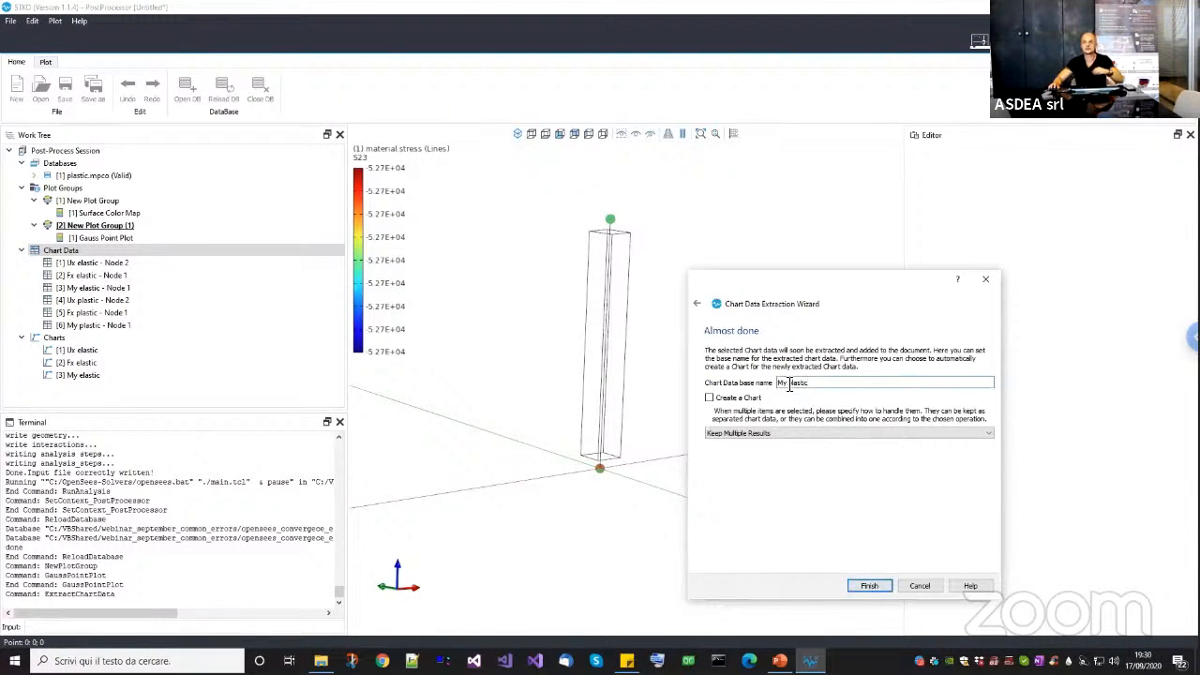
pyautogui.write('Ky-')
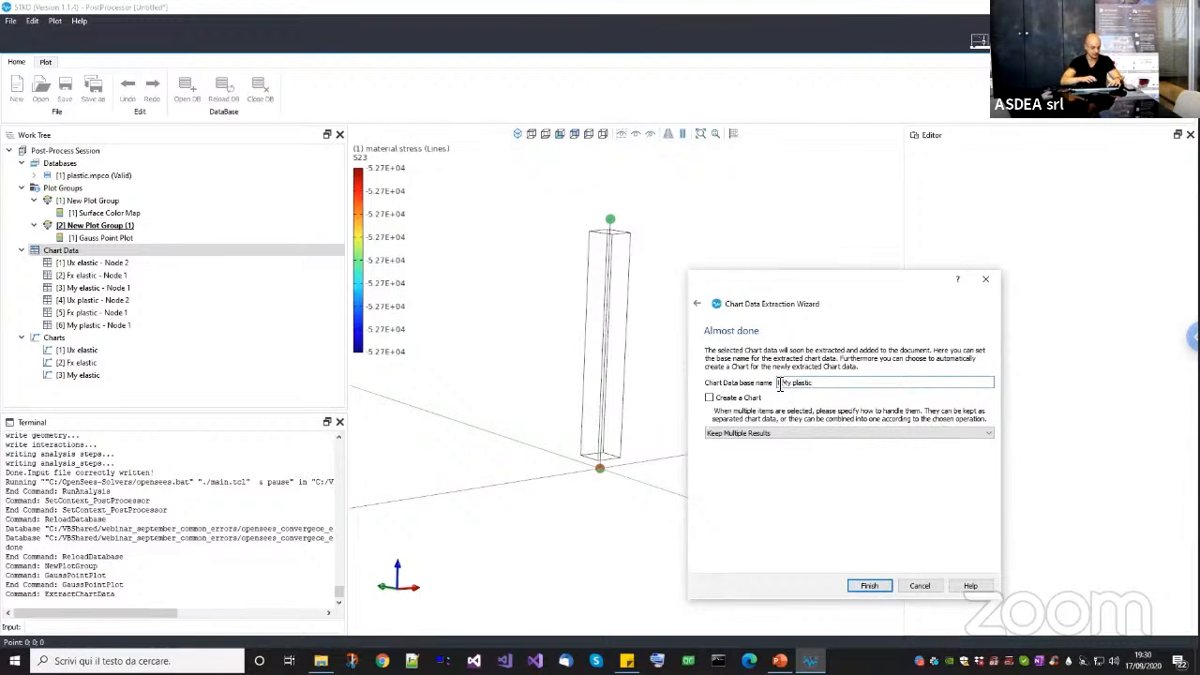
pyautogui.click(868, 586)
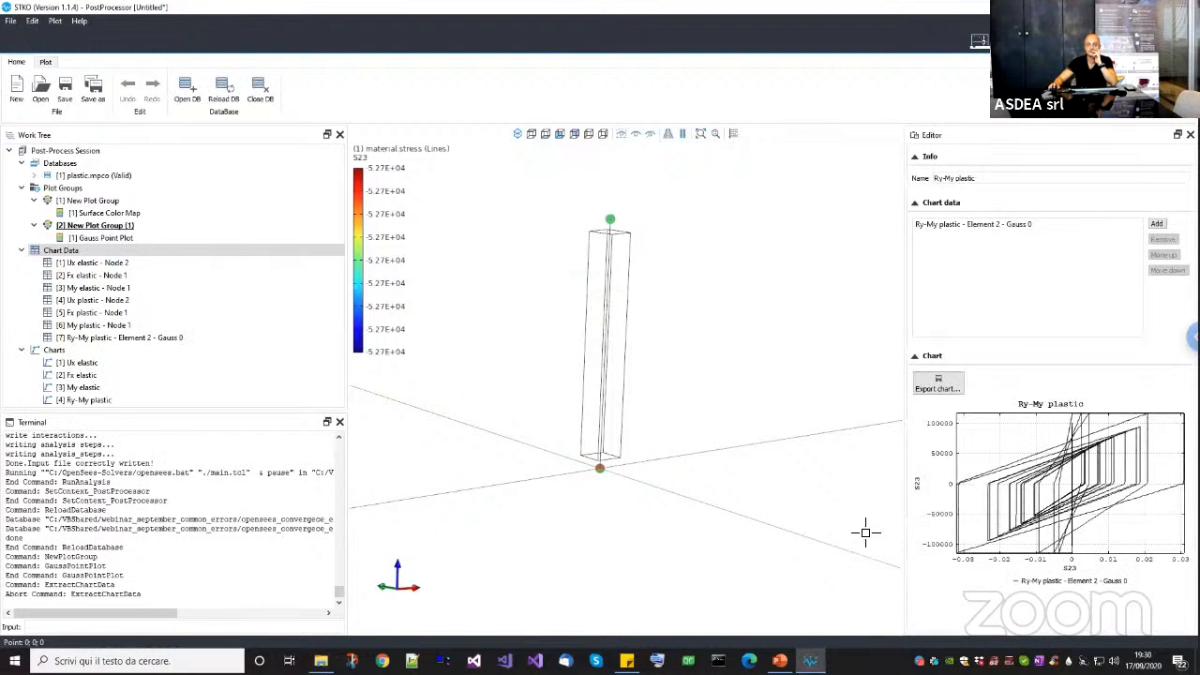
# Examine the full moment-rotation hysteresis loops in the Ry-My plastic chart.
pyautogui.scroll(-4, 1091, 500)
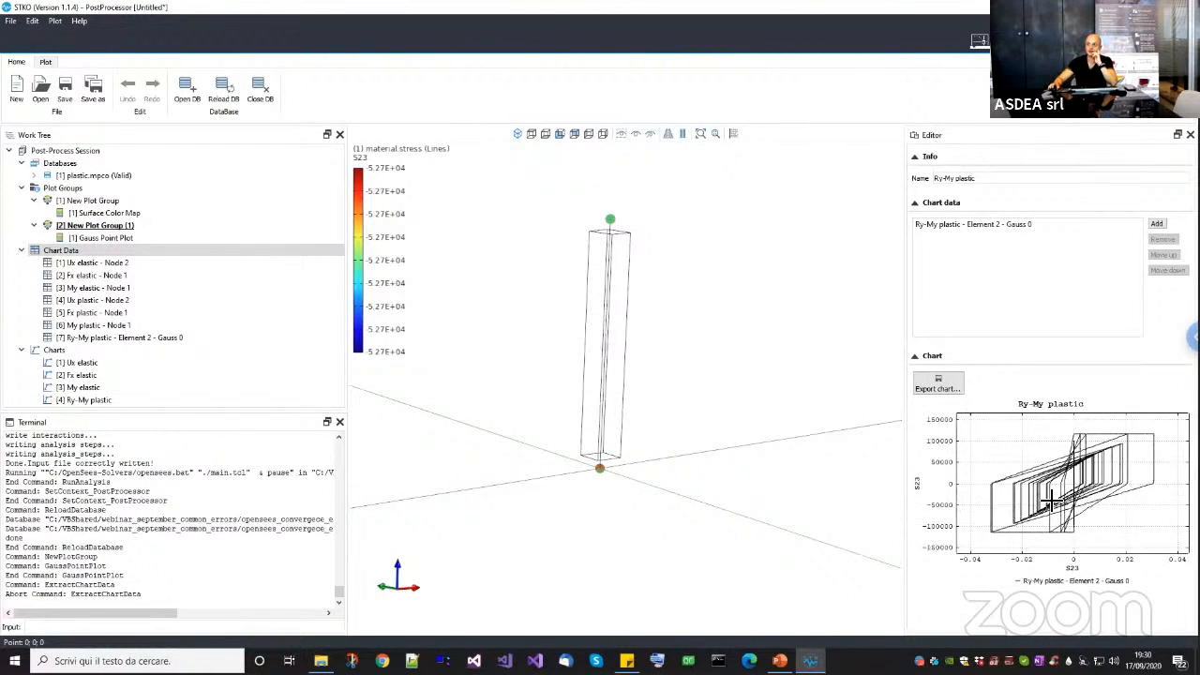
pyautogui.moveTo(1088, 474); pyautogui.dragTo(1065, 488)
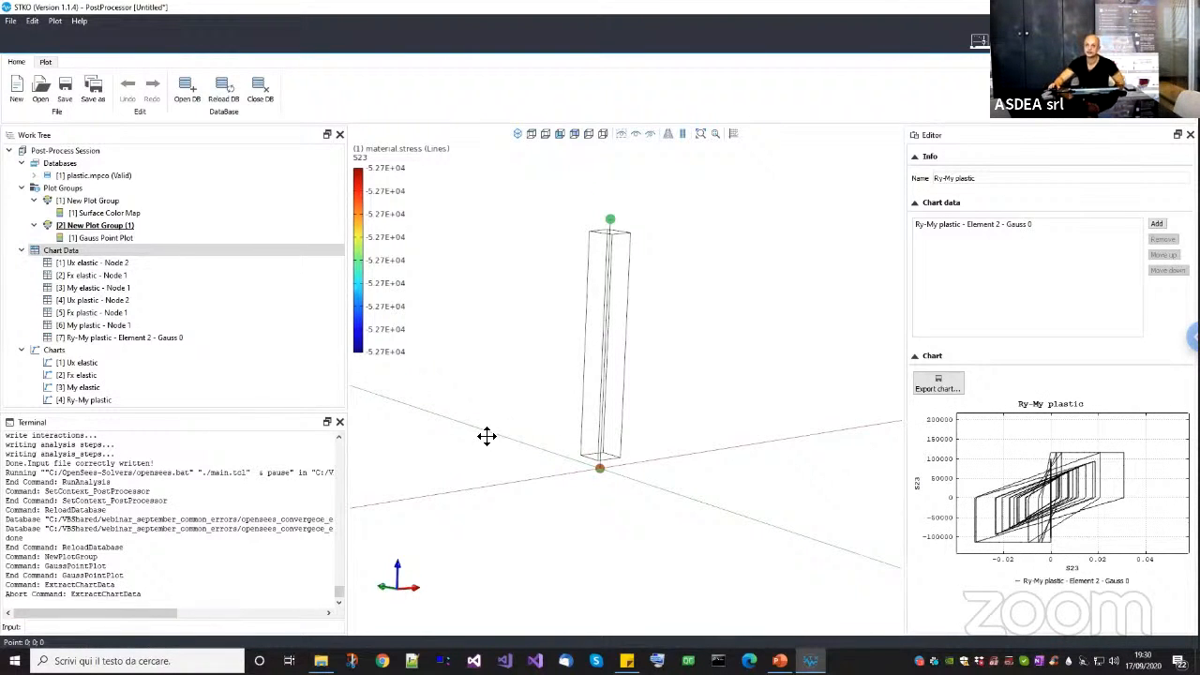
pyautogui.moveTo(515, 446); pyautogui.dragTo(635, 506)
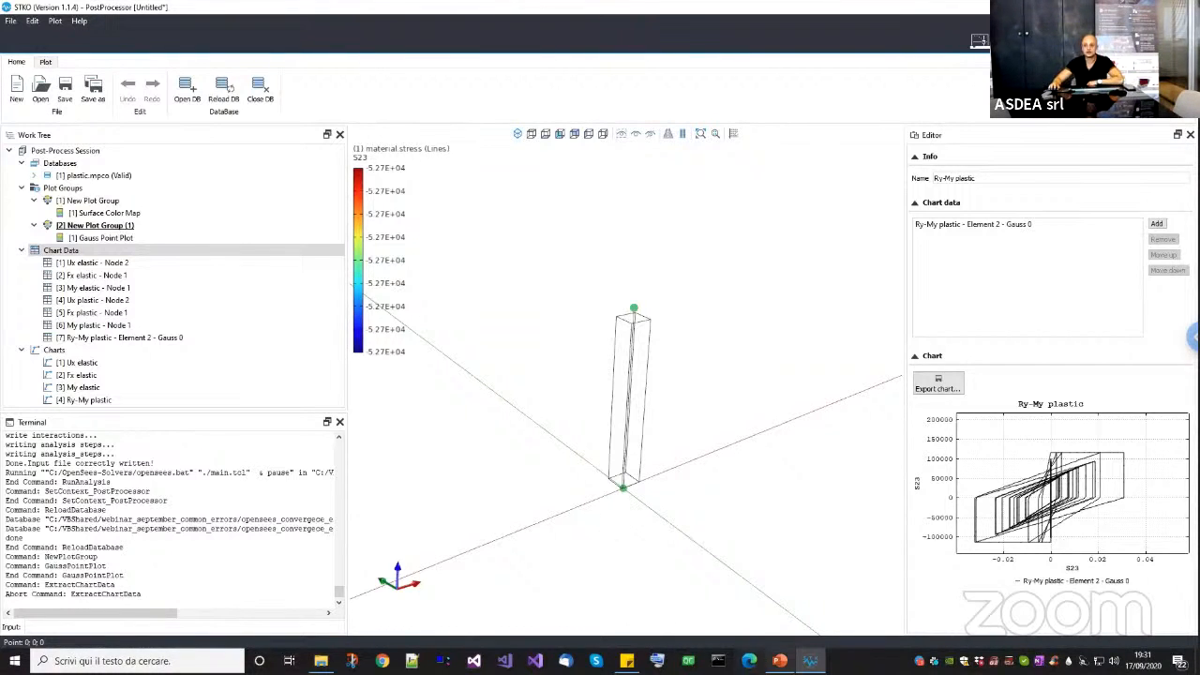
# Switch to the PowerPoint presentation and display the closing THANKS! slide.
pyautogui.click(779, 660)
pyautogui.click(417, 519)
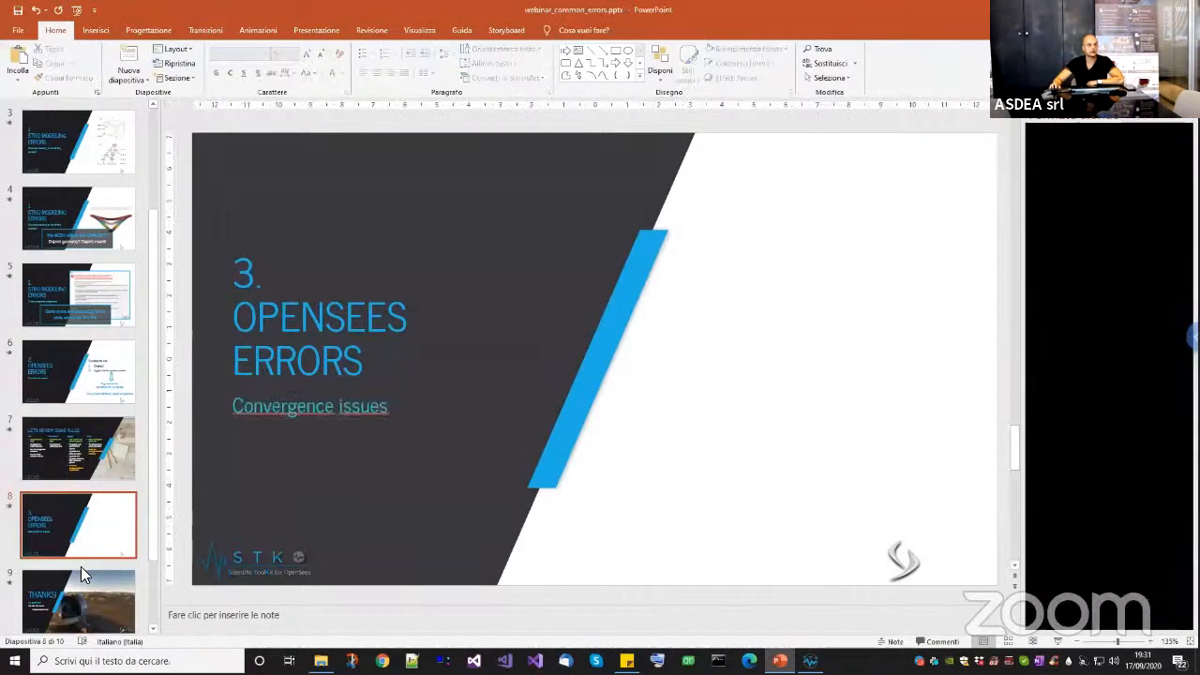
pyautogui.scroll(-1, 79, 560)
pyautogui.click(73, 561)
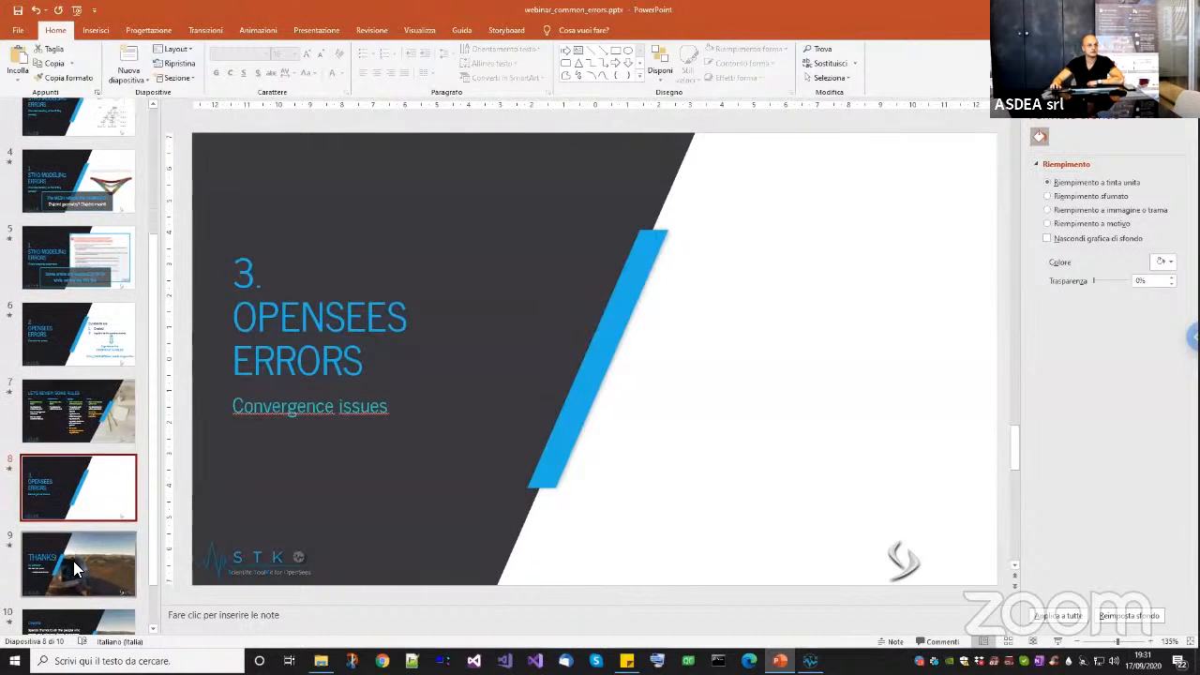
pyautogui.scroll(-1, 79, 525)
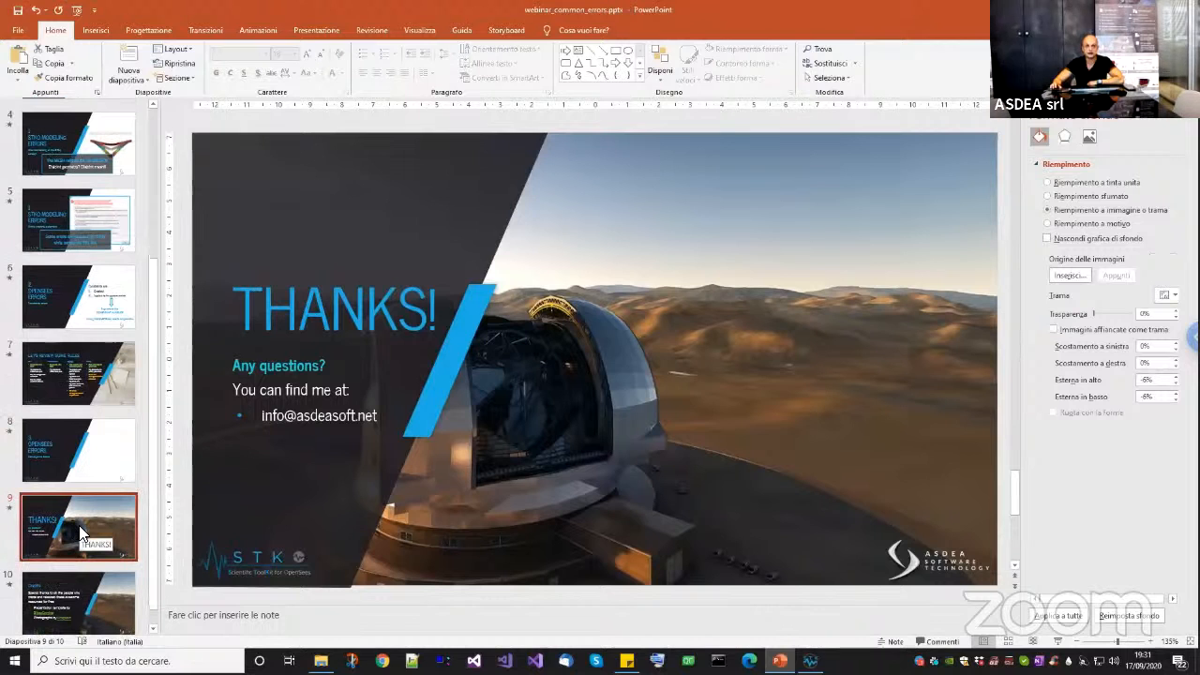
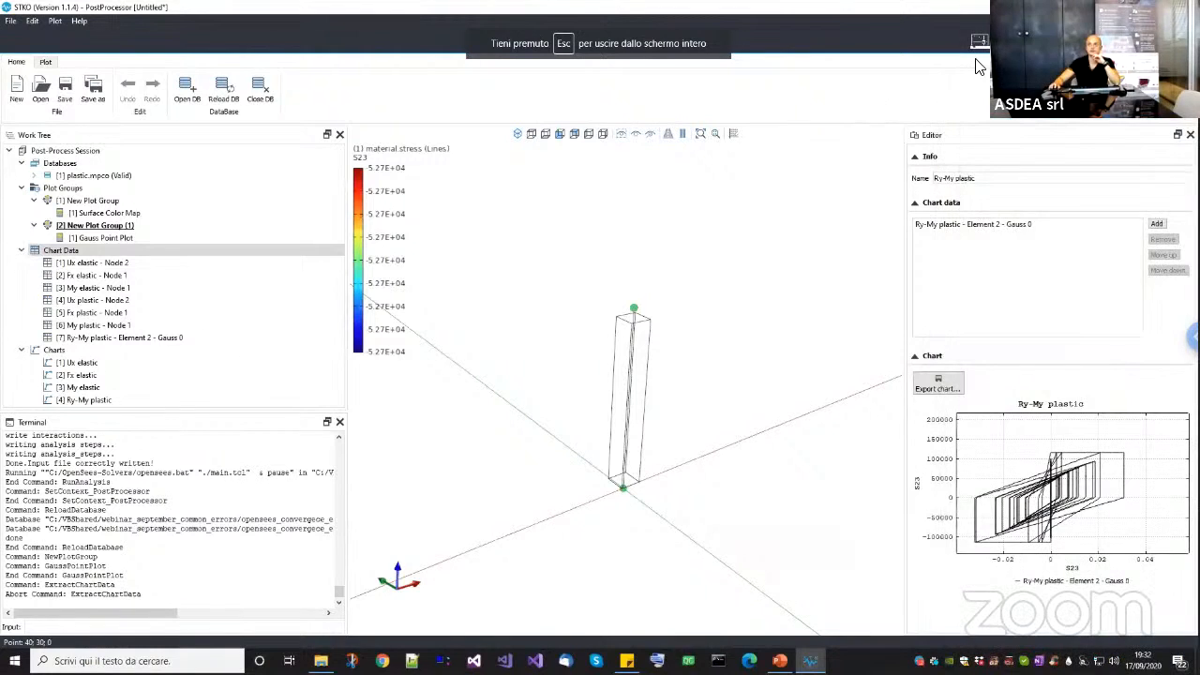
# Return to STKO's preprocessor and open the Timehistory analyze step's convergence tolerance for editing.
pyautogui.click(980, 41)
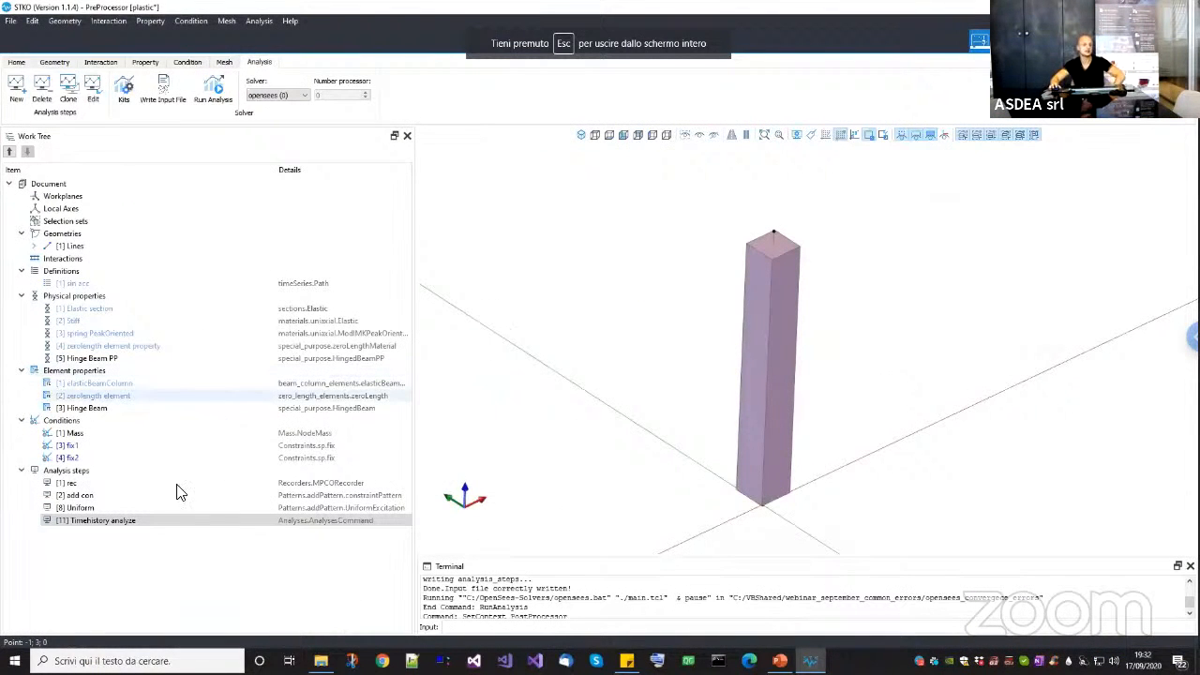
pyautogui.rightClick(143, 522)
pyautogui.click(141, 557)
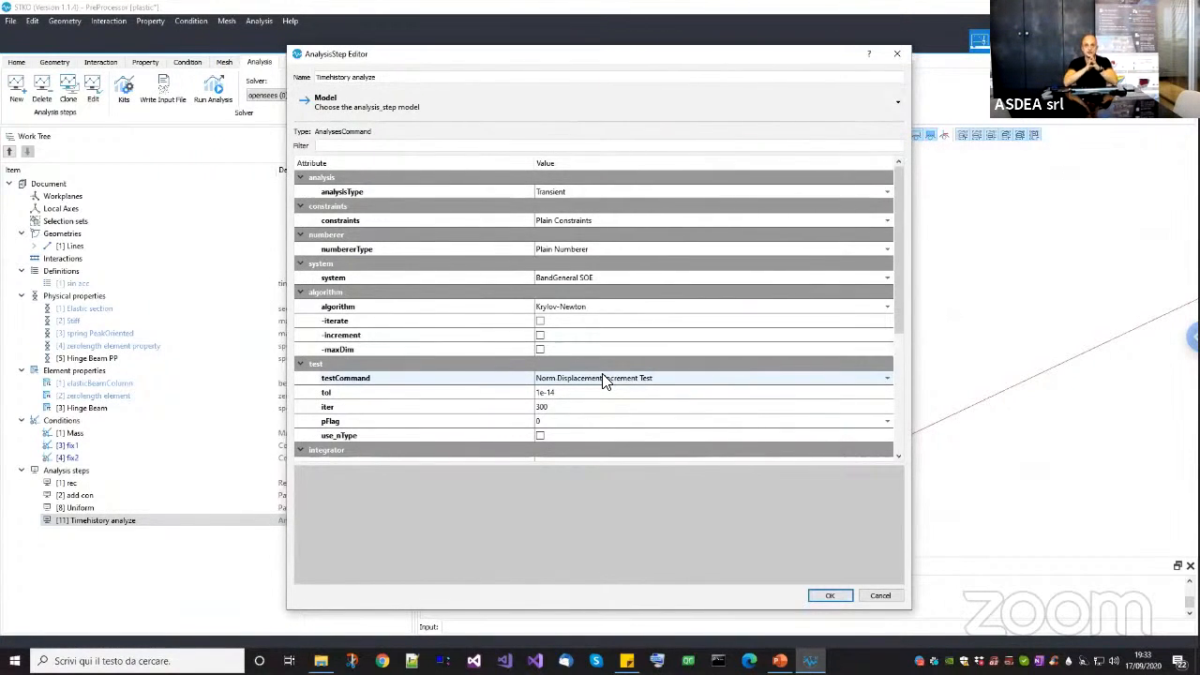
pyautogui.click(602, 394)
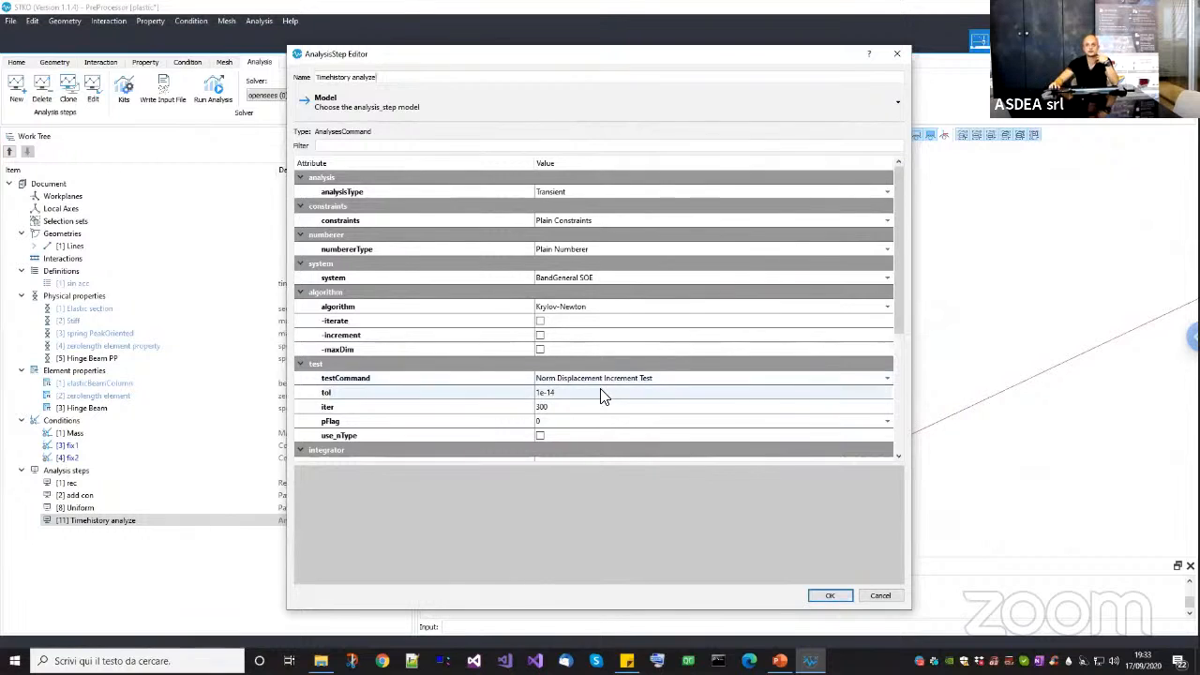
pyautogui.click(579, 392)
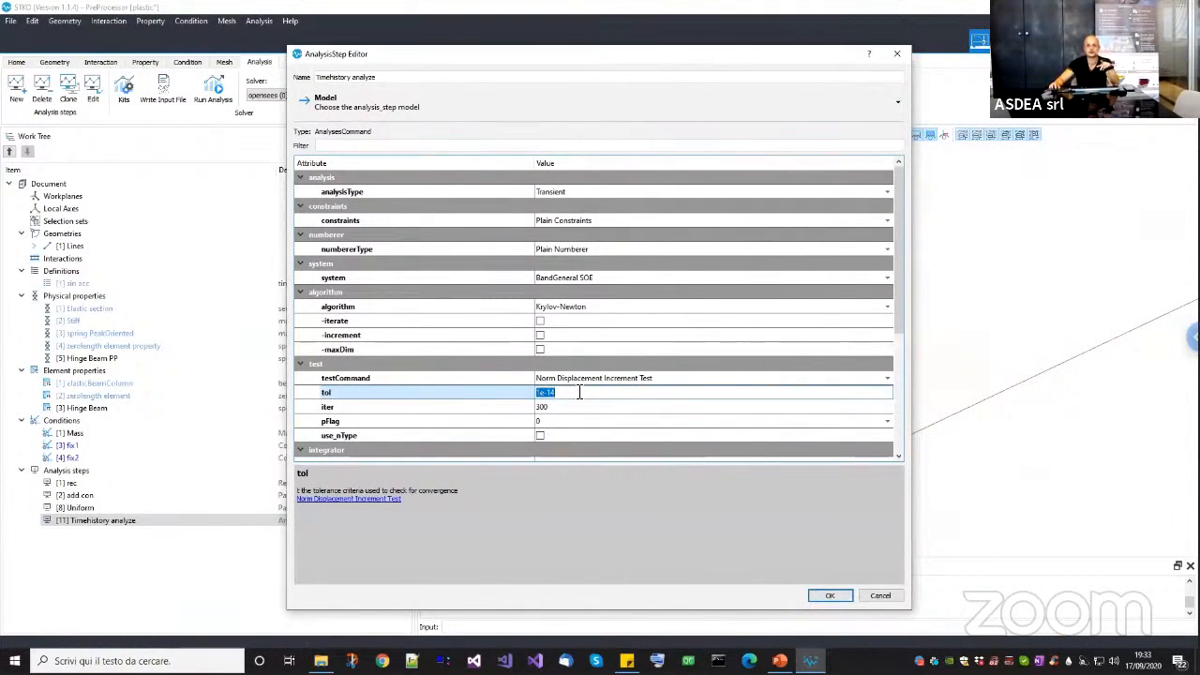
pyautogui.click(576, 394)
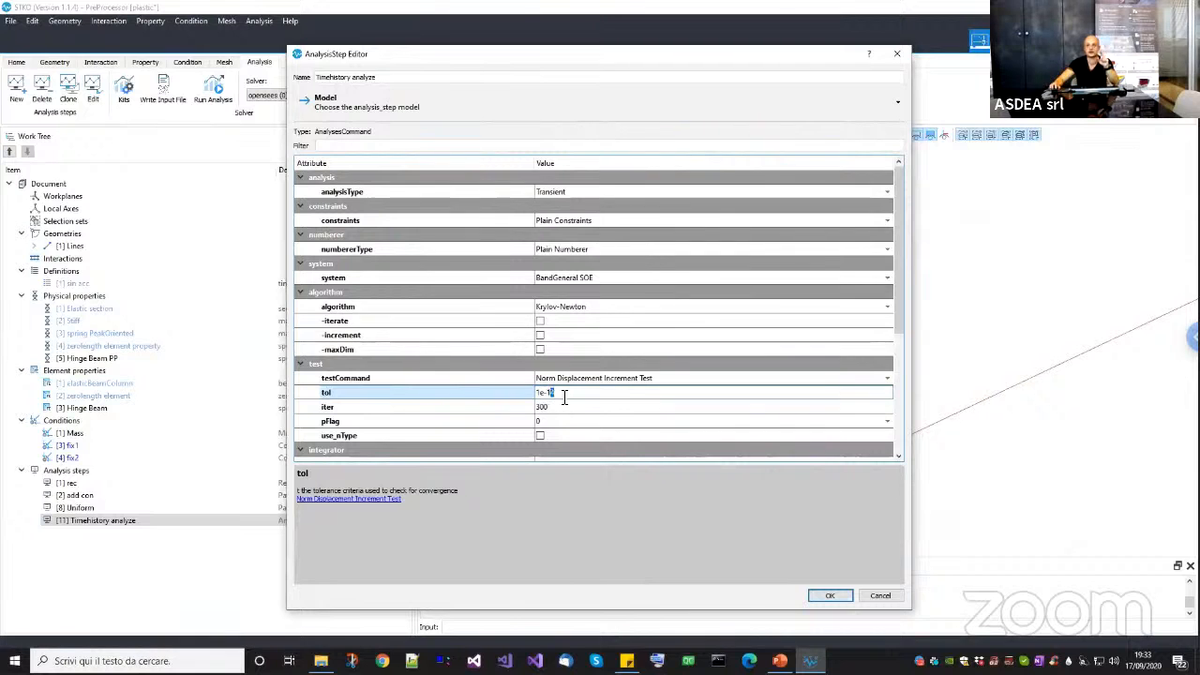
# Change the analysis step's convergence test to Norm Unbalance Test.
pyautogui.click(592, 380)
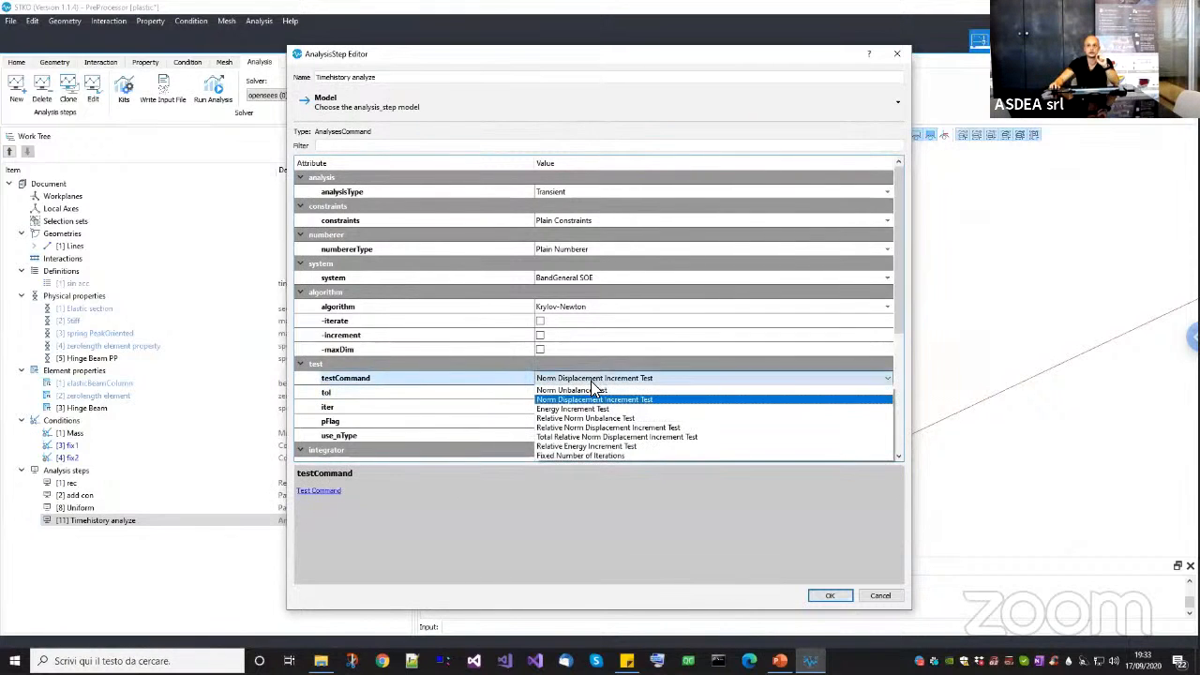
pyautogui.click(593, 394)
pyautogui.click(591, 393)
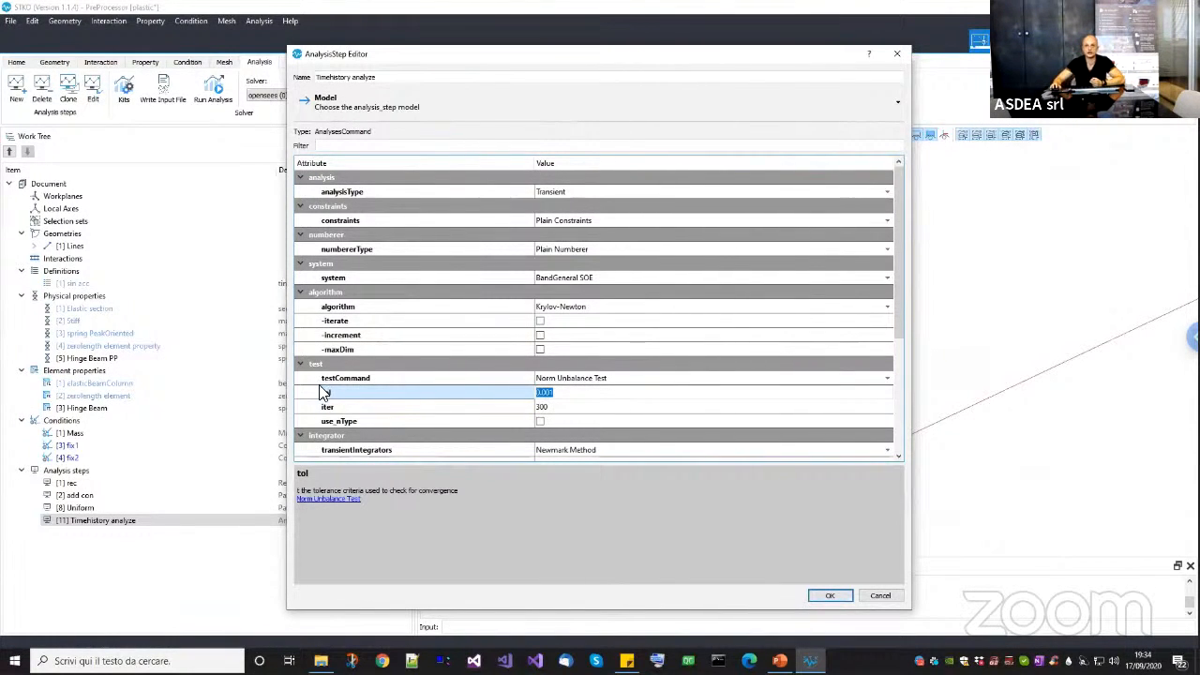
pyautogui.click(548, 394)
pyautogui.doubleClick(547, 393)
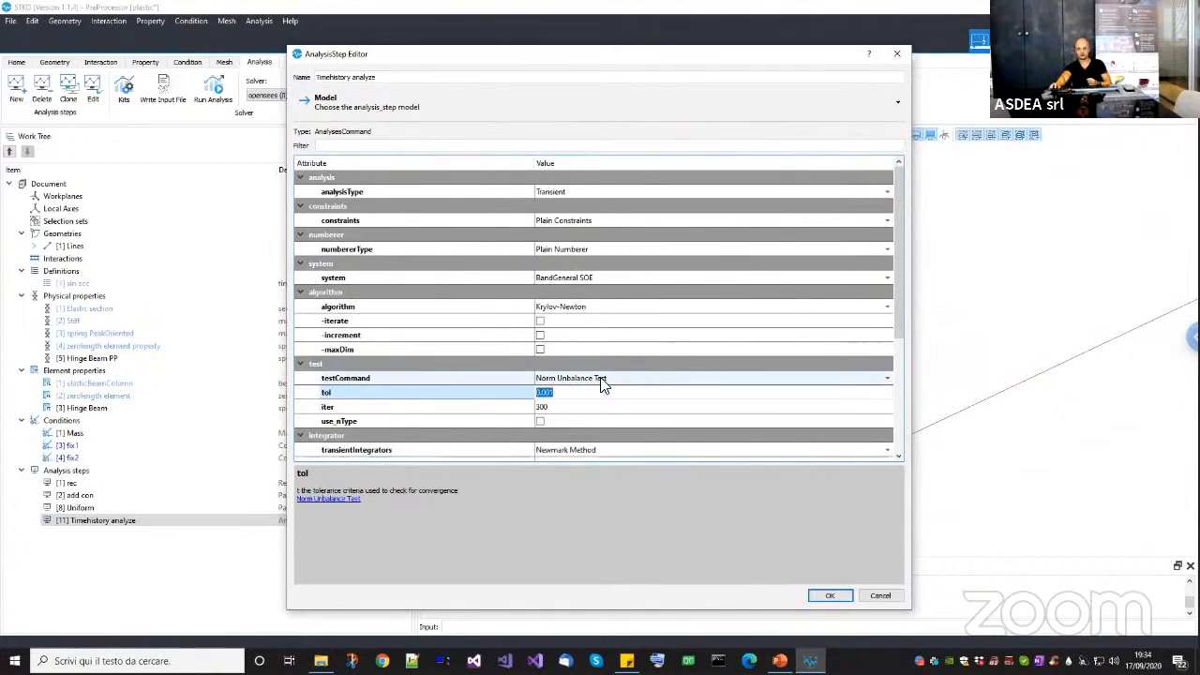
pyautogui.click(554, 393)
pyautogui.doubleClick(544, 393)
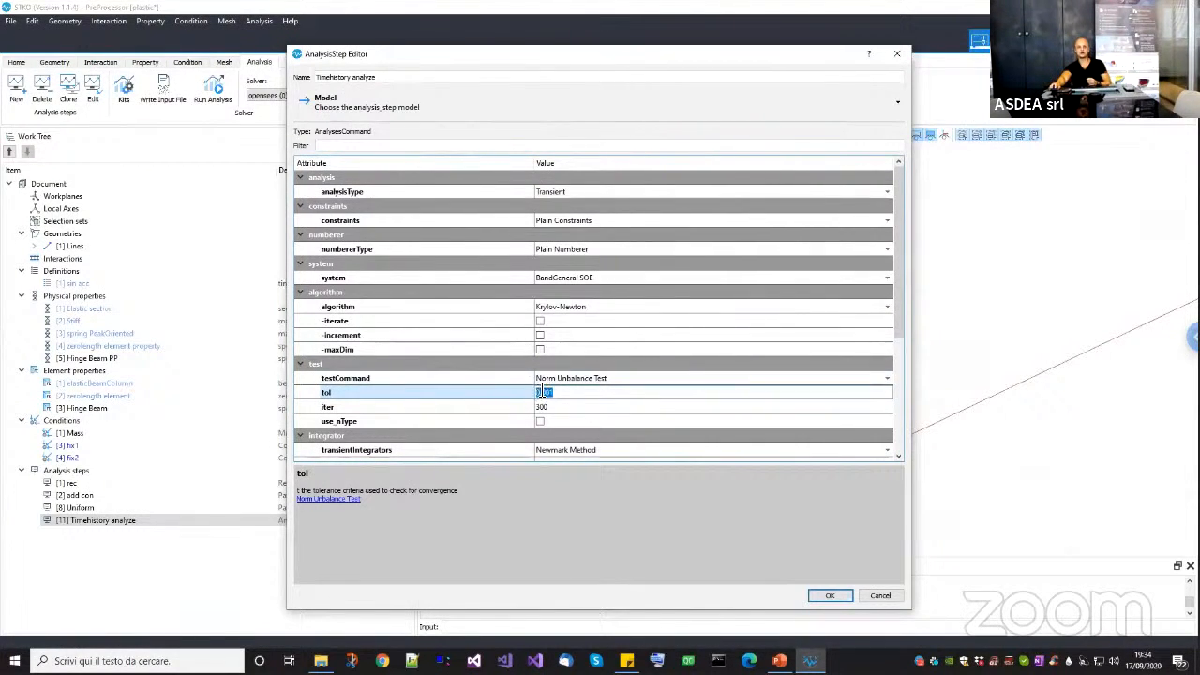
pyautogui.click(613, 391)
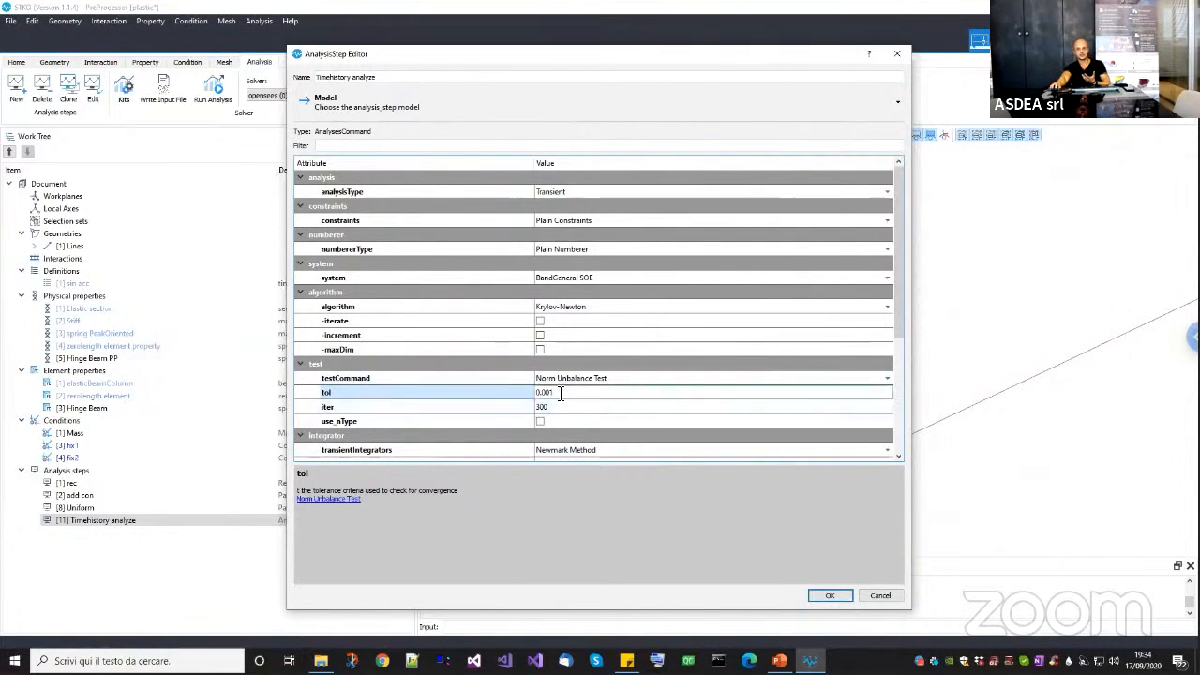
pyautogui.click(530, 394)
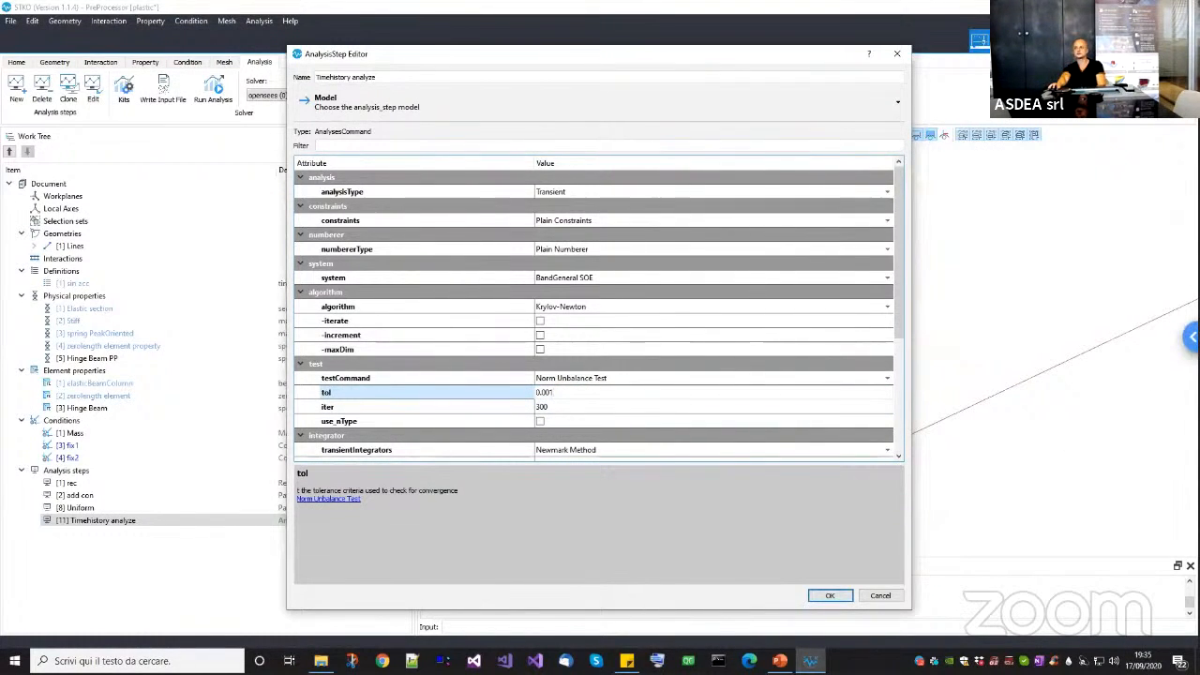
# Turn off full screen mode in the remote desktop session options and hide the options again.
pyautogui.click(1193, 338)
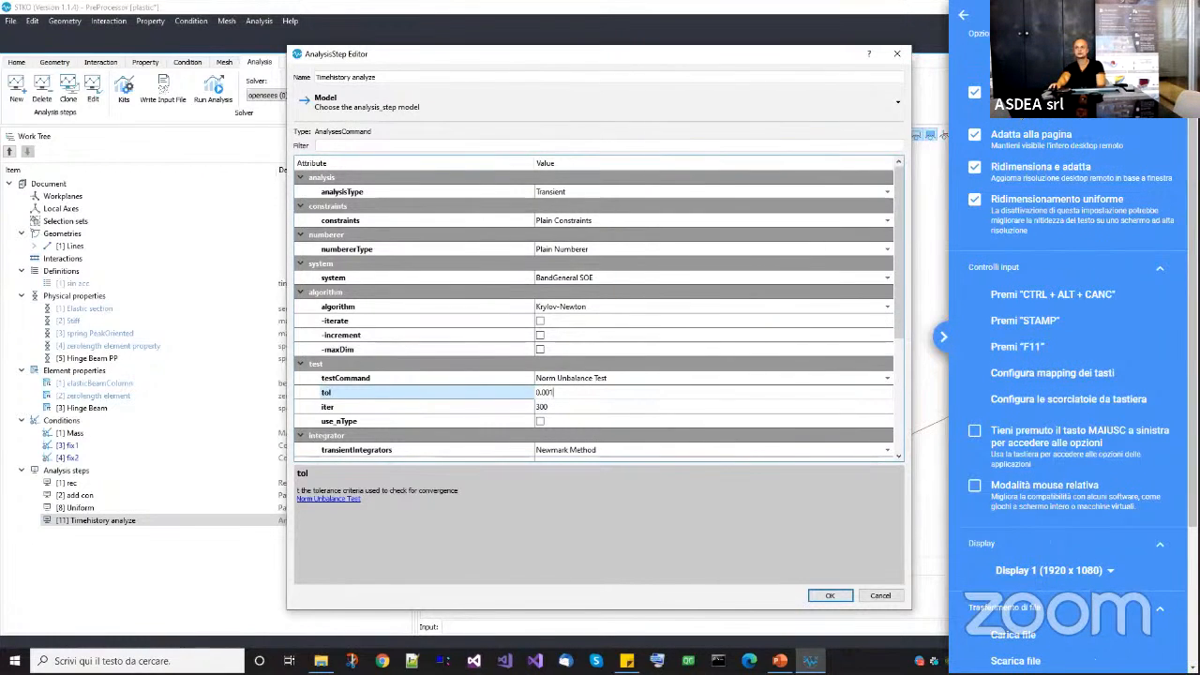
pyautogui.click(975, 92)
pyautogui.moveTo(171, 664)
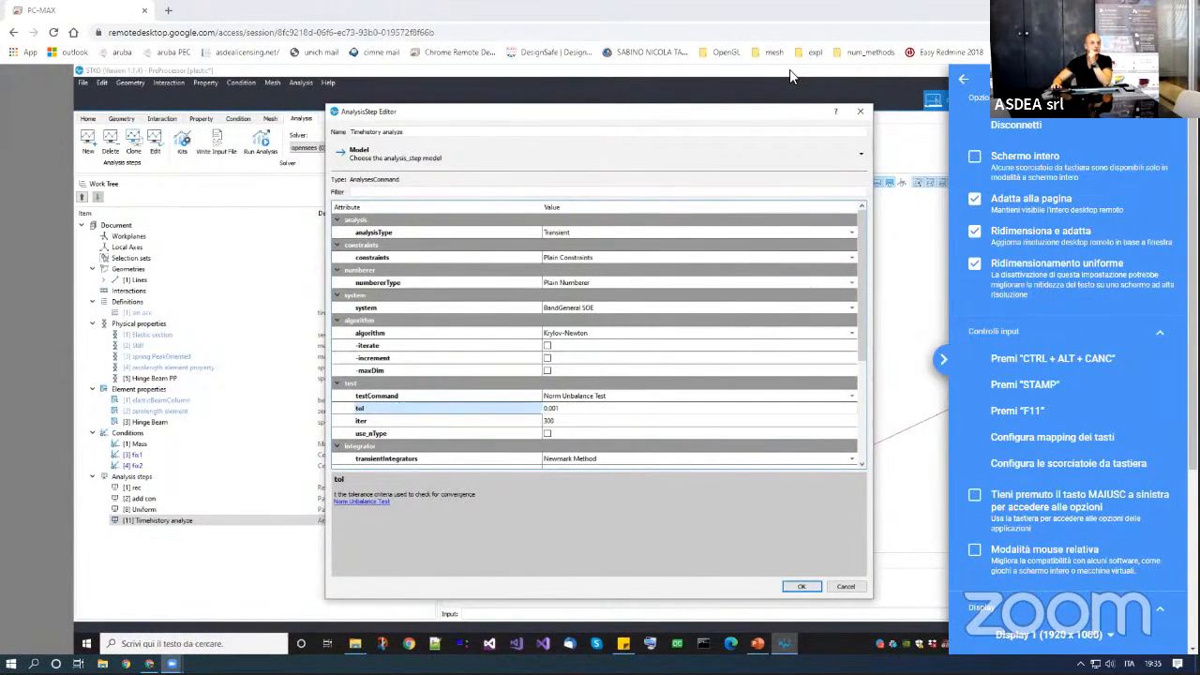
pyautogui.click(943, 359)
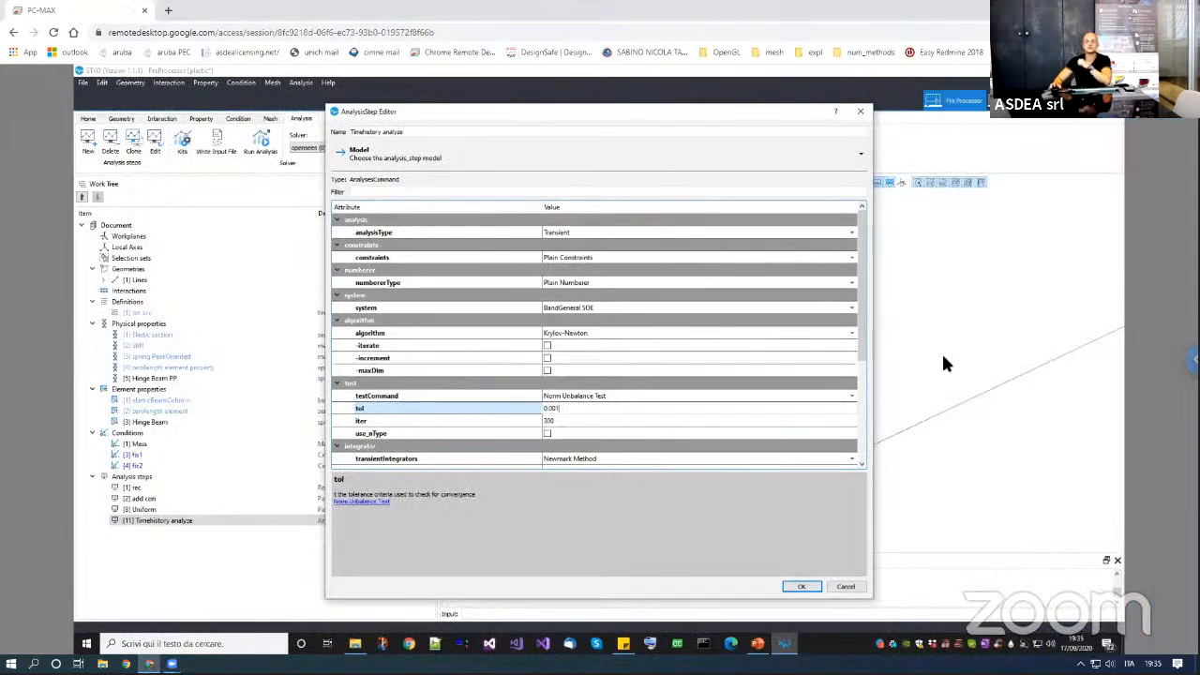
# Review the available convergence test types and the tolerance of the Norm Unbalance Test.
pyautogui.click(542, 407)
pyautogui.click(565, 397)
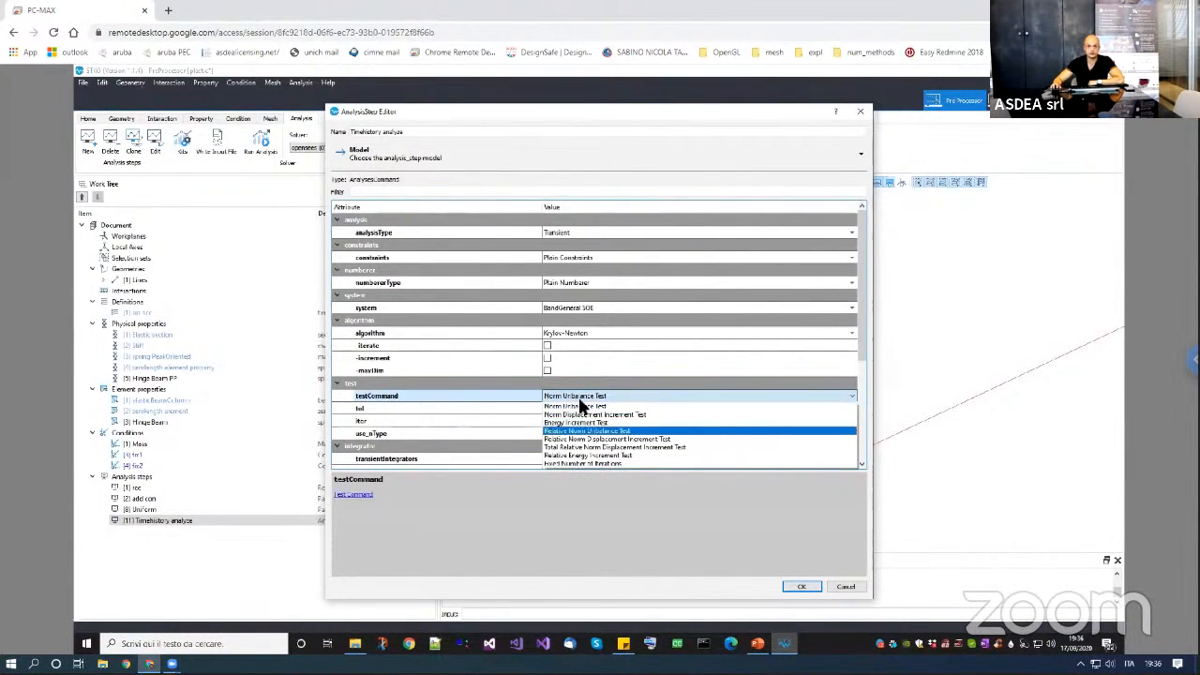
pyautogui.click(582, 403)
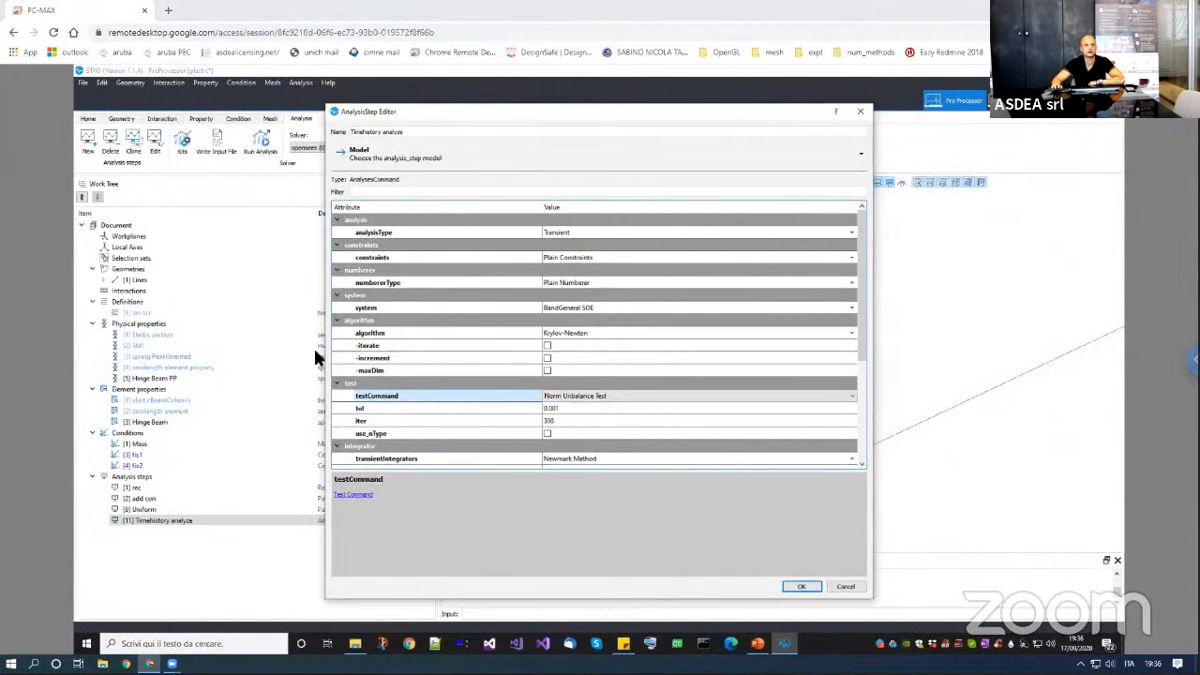
pyautogui.click(562, 395)
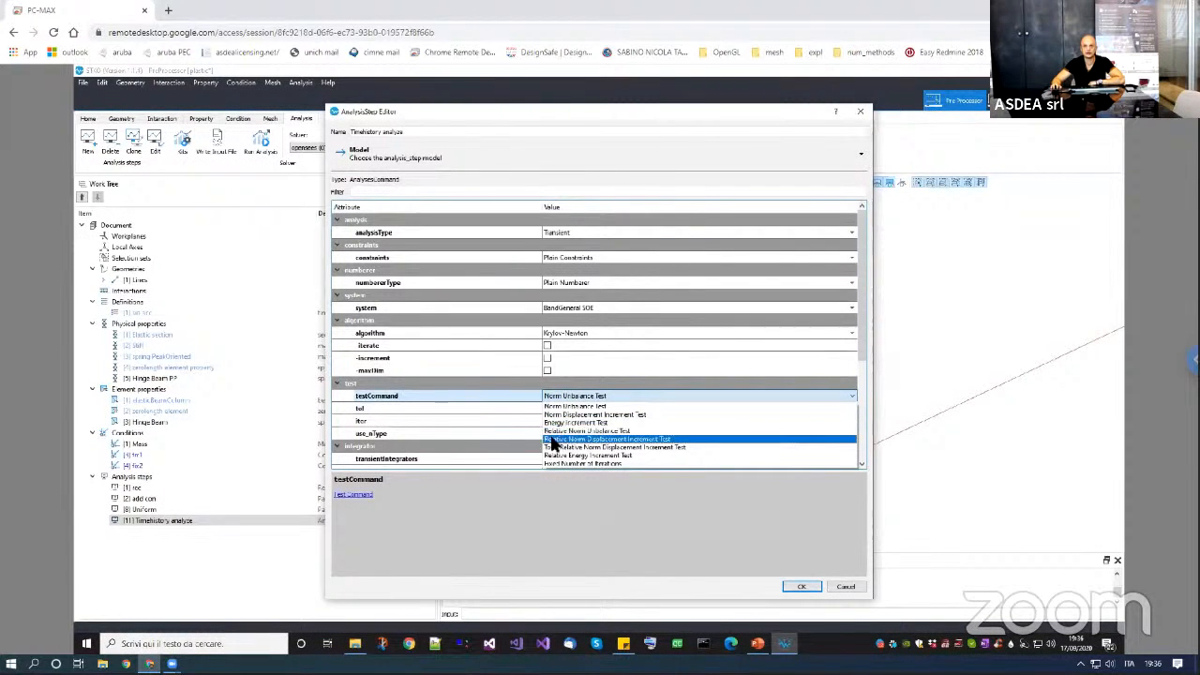
pyautogui.click(572, 407)
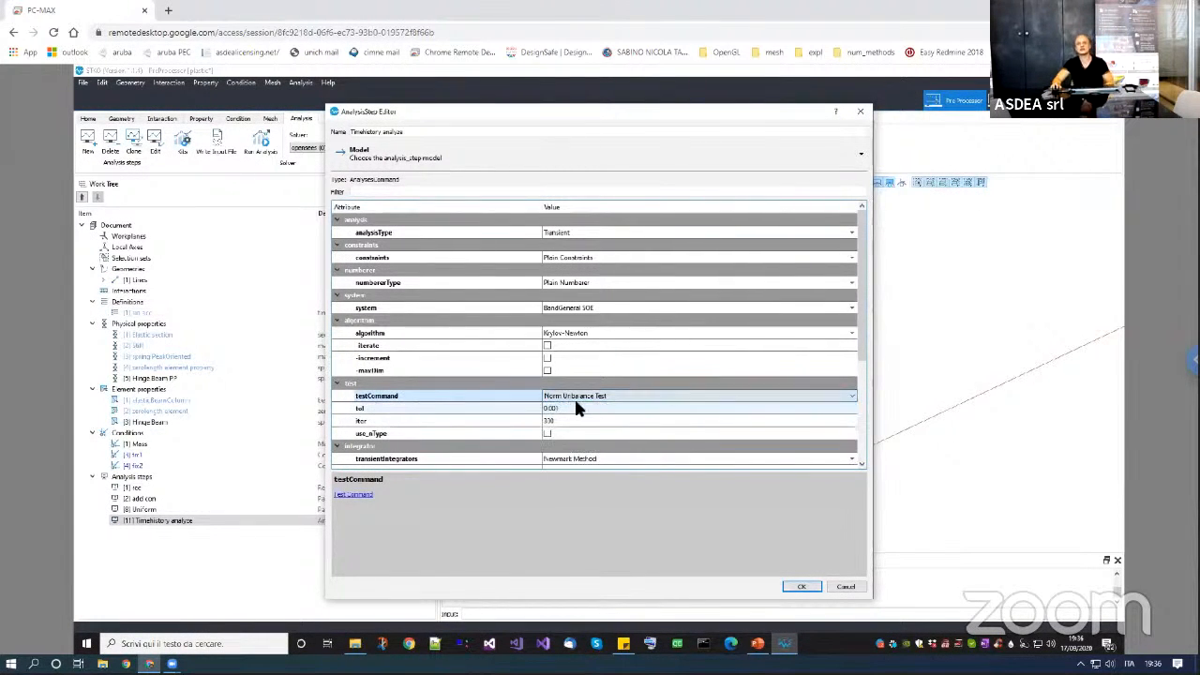
pyautogui.click(546, 410)
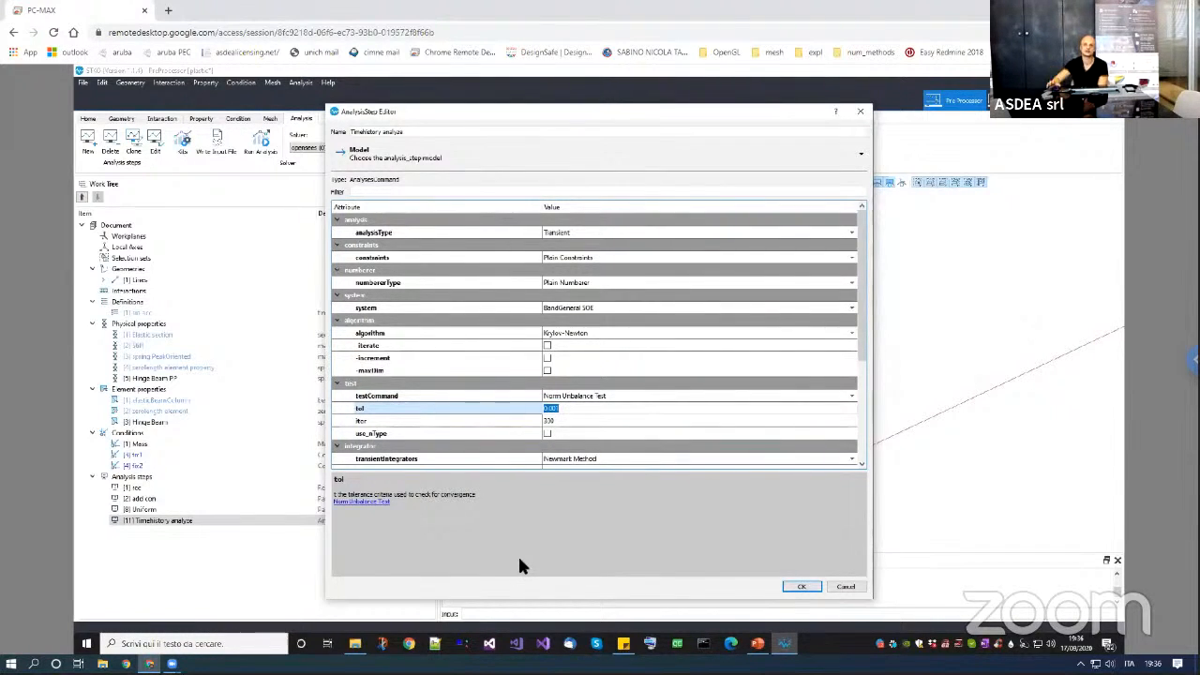
pyautogui.click(572, 407)
# Change the convergence test to Relative Norm Unbalance Test and set its tolerance to 1e-3.
pyautogui.click(575, 397)
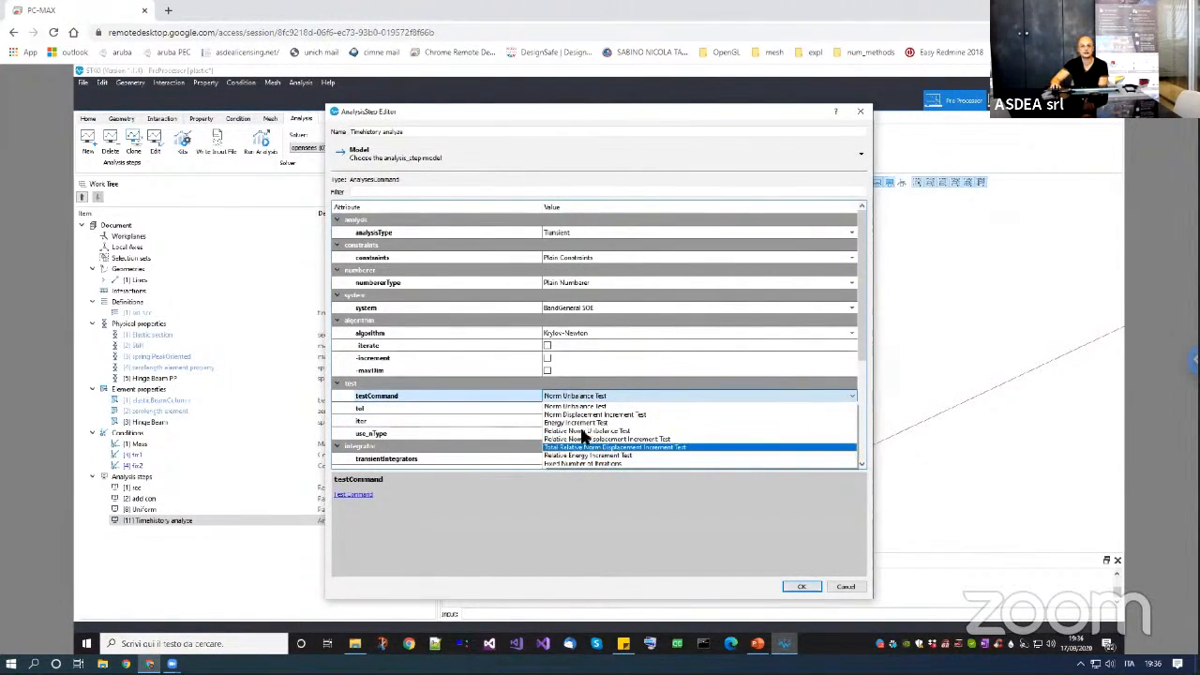
pyautogui.click(583, 432)
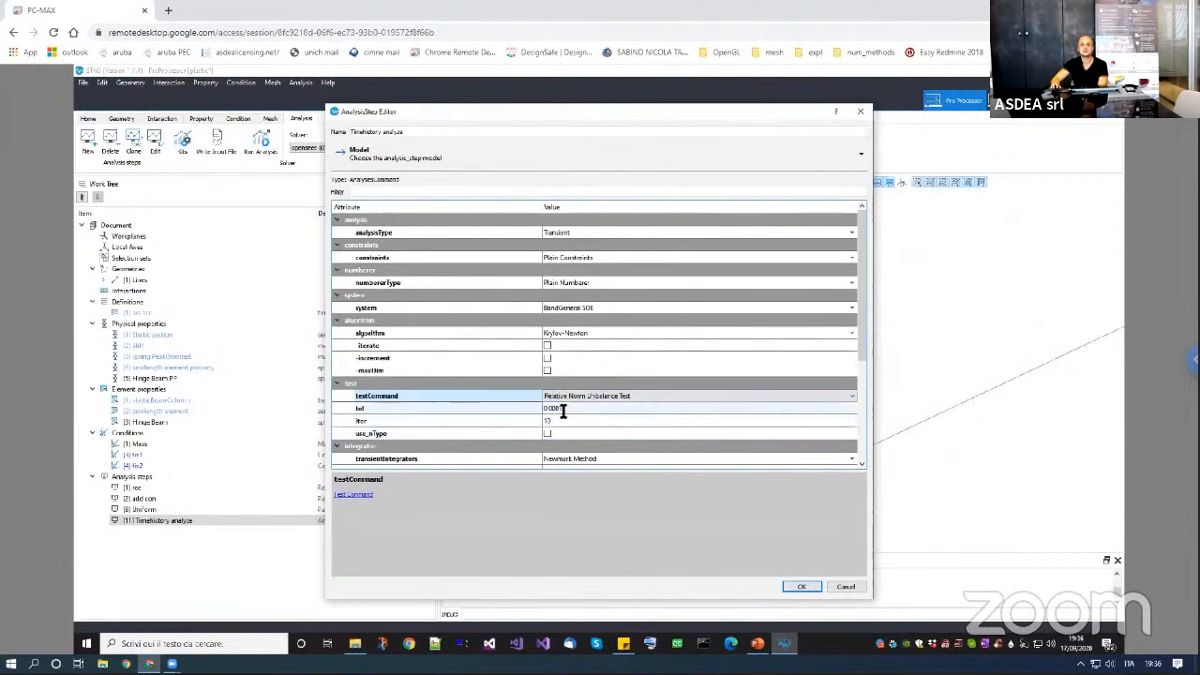
pyautogui.click(561, 408)
pyautogui.write('1e')
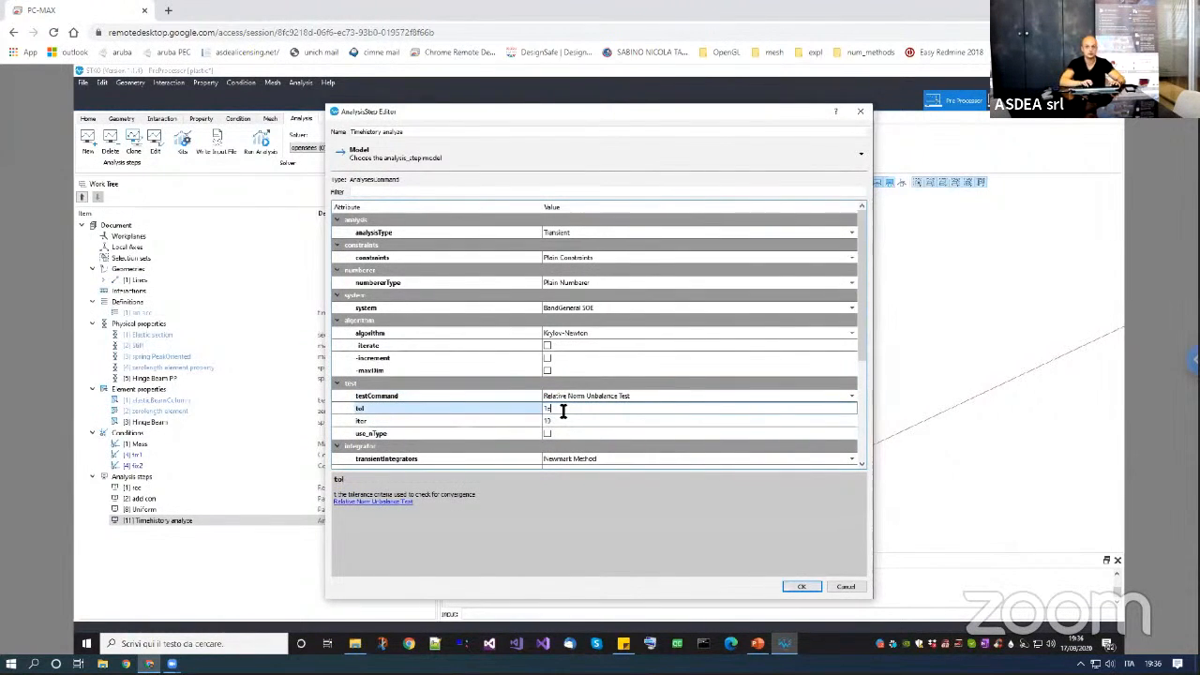
pyautogui.write('-3')
pyautogui.press('Return')
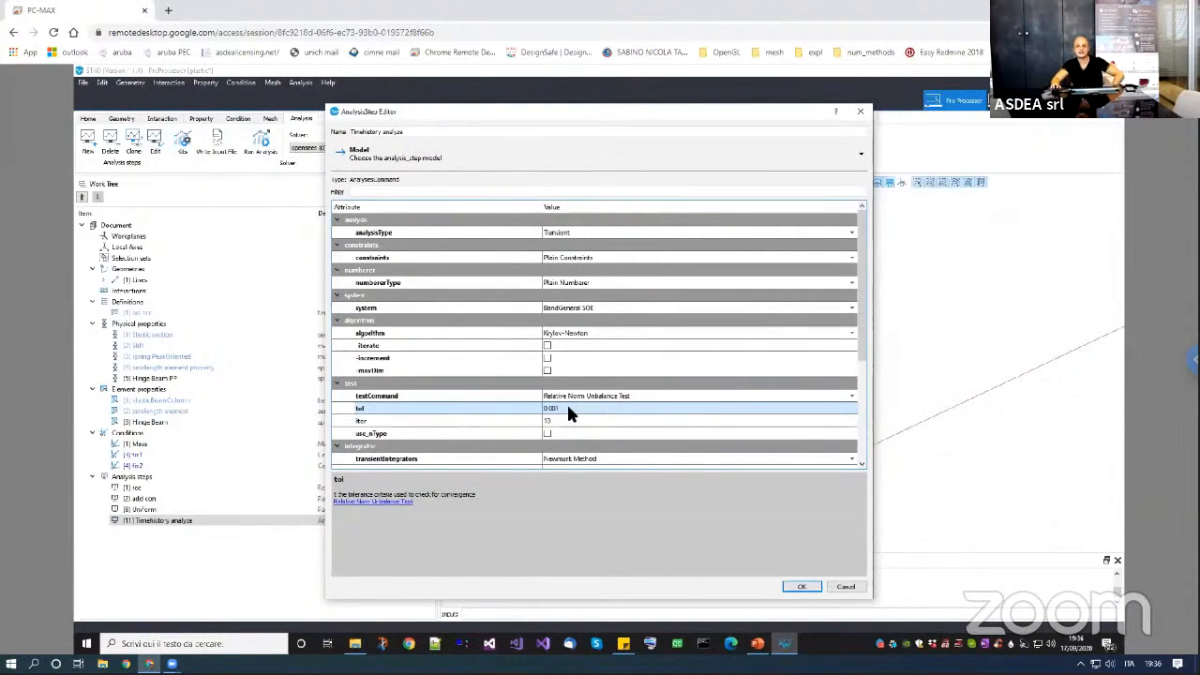
pyautogui.click(548, 408)
pyautogui.click(585, 409)
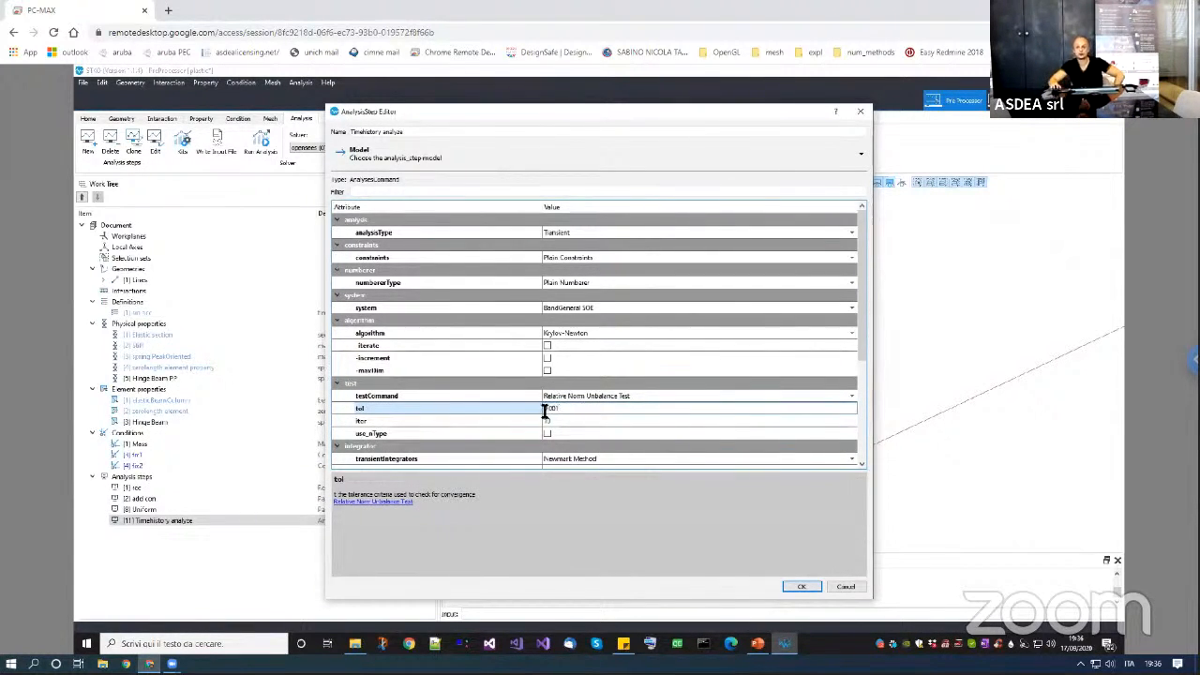
pyautogui.moveTo(562, 408); pyautogui.dragTo(524, 410)
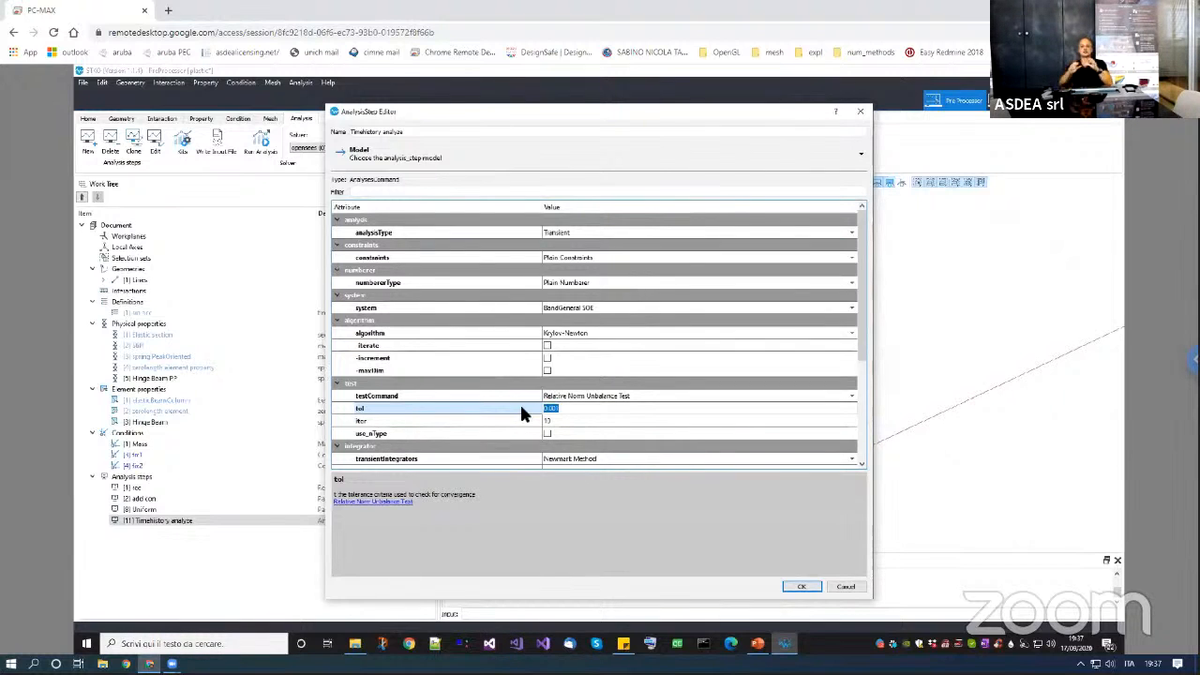
pyautogui.click(559, 403)
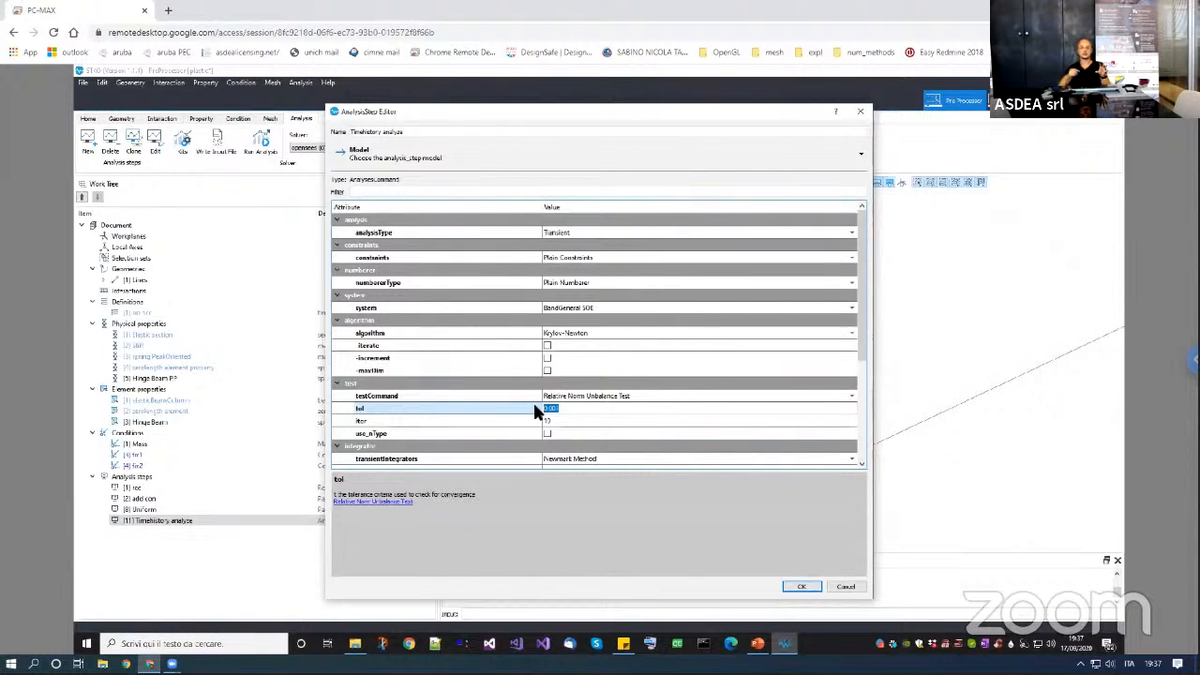
pyautogui.click(544, 410)
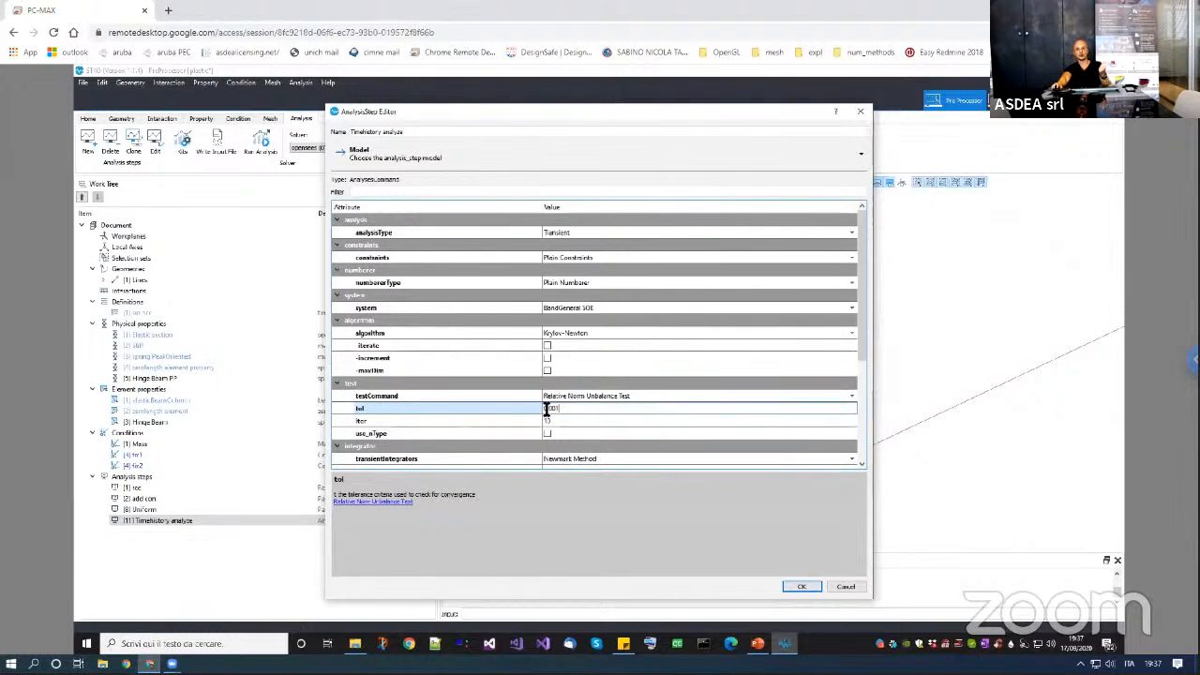
pyautogui.moveTo(566, 410); pyautogui.dragTo(535, 412)
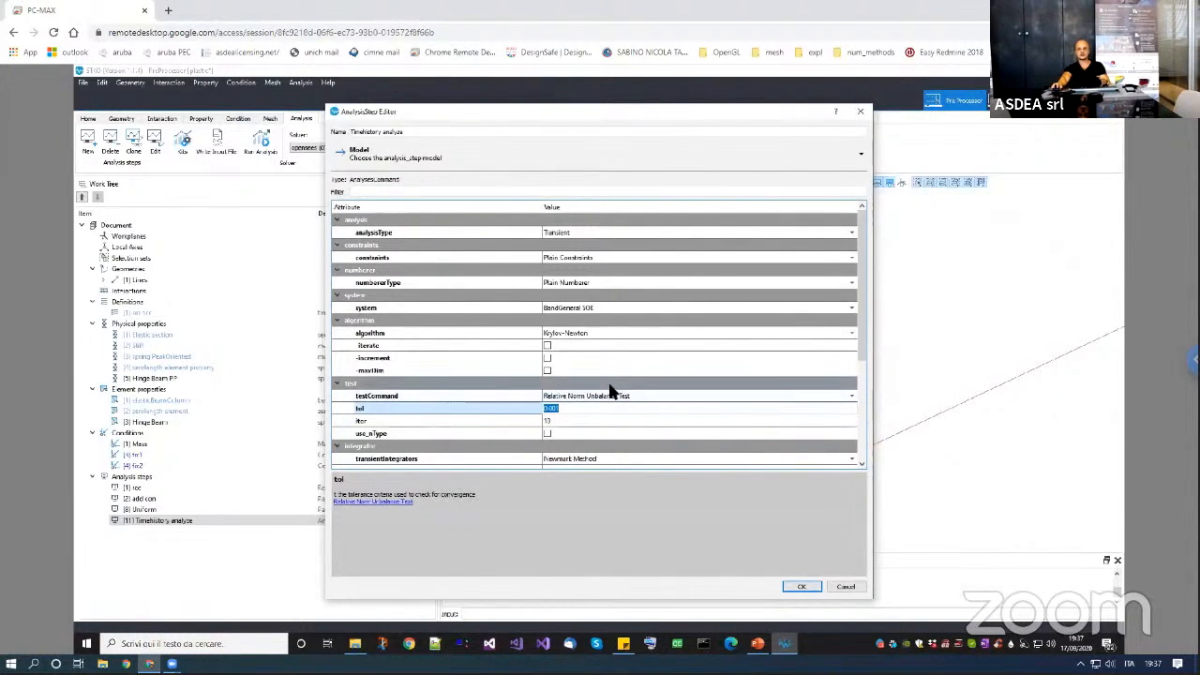
pyautogui.click(597, 409)
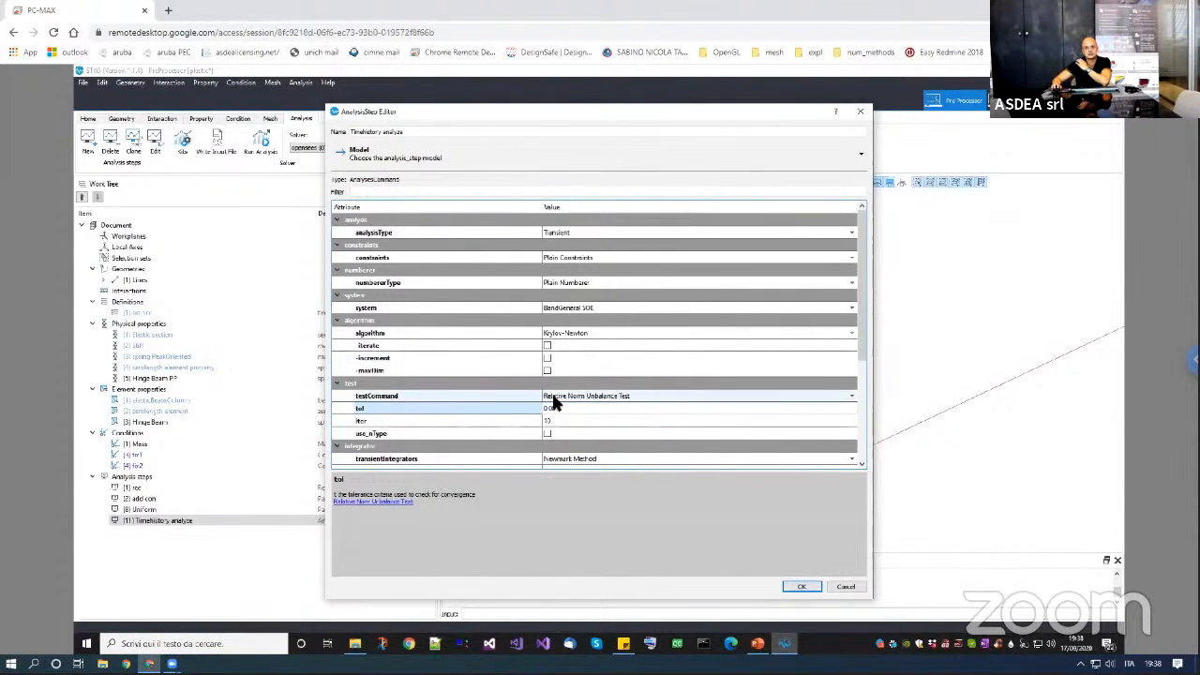
pyautogui.moveTo(568, 409); pyautogui.dragTo(538, 404)
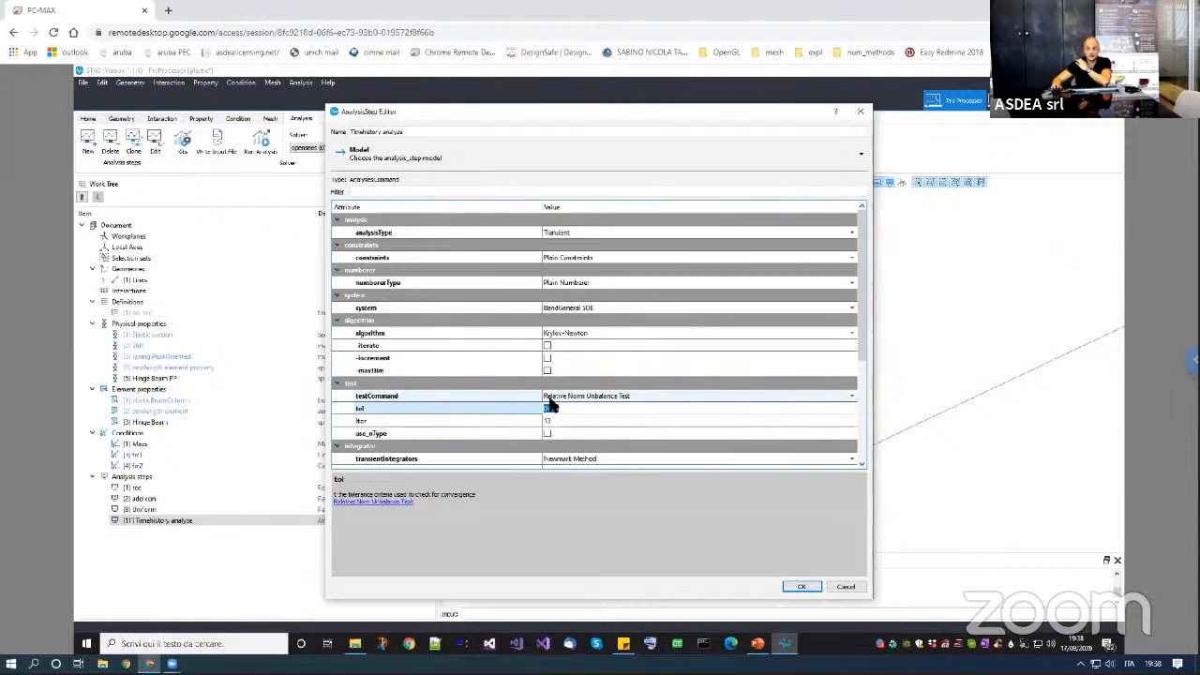
pyautogui.click(564, 408)
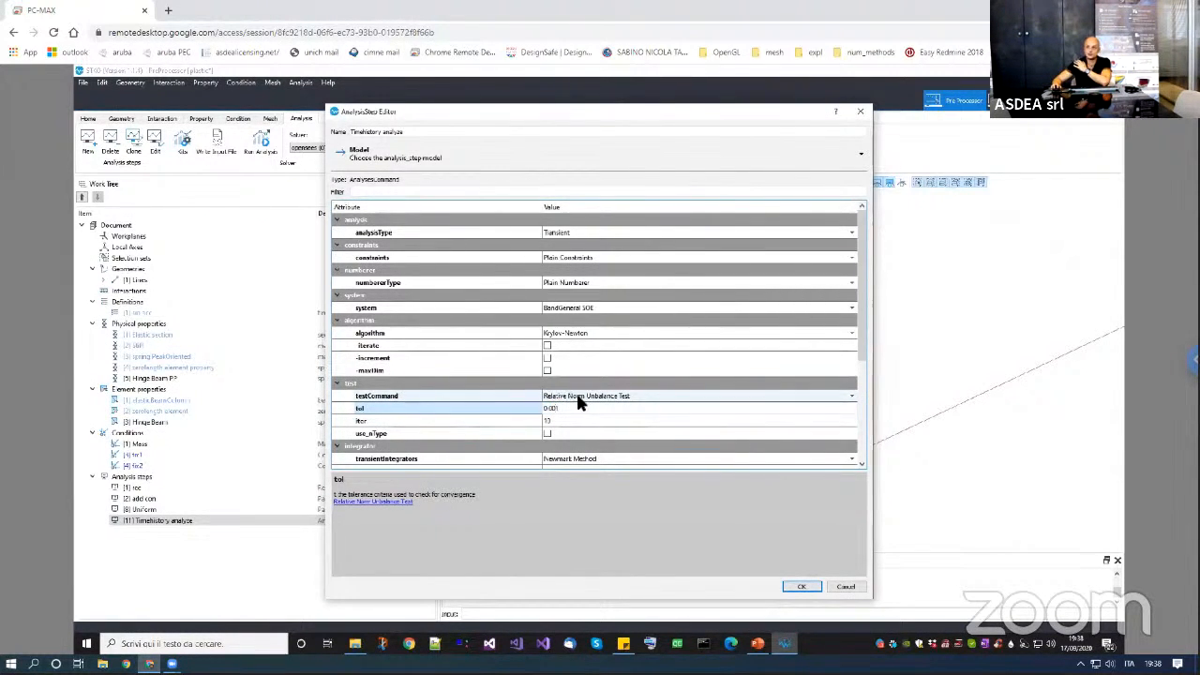
# Change the convergence test back to Norm Unbalance Test, then discard the analysis step edits.
pyautogui.click(577, 398)
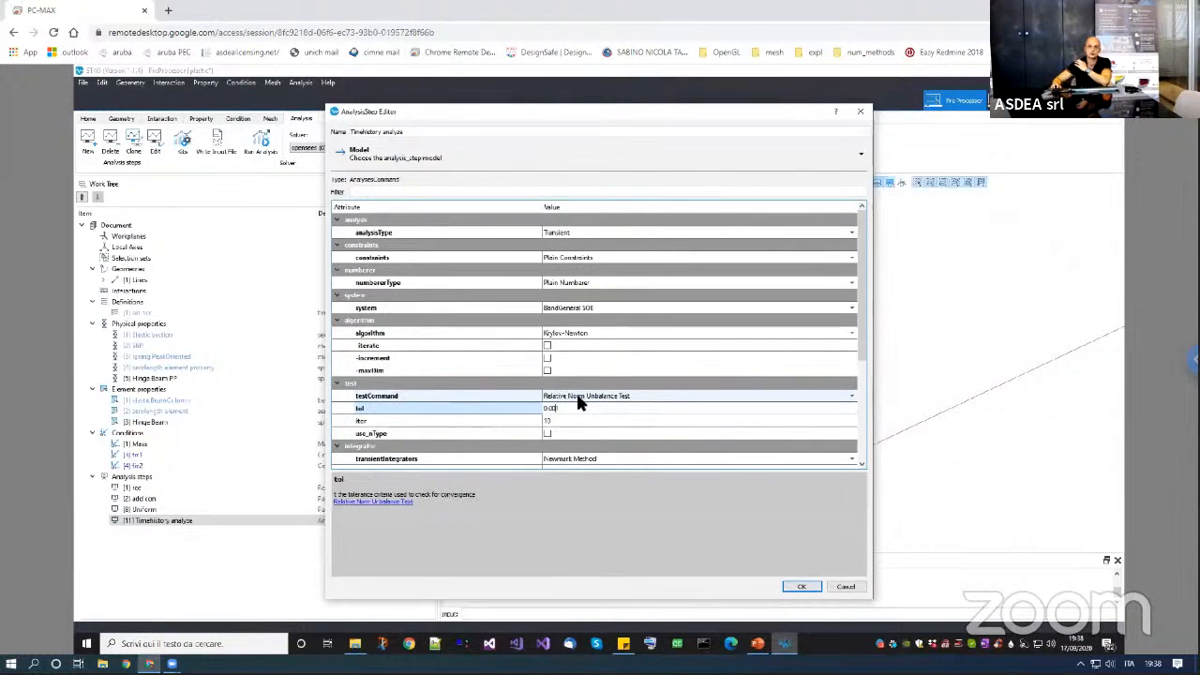
pyautogui.click(578, 398)
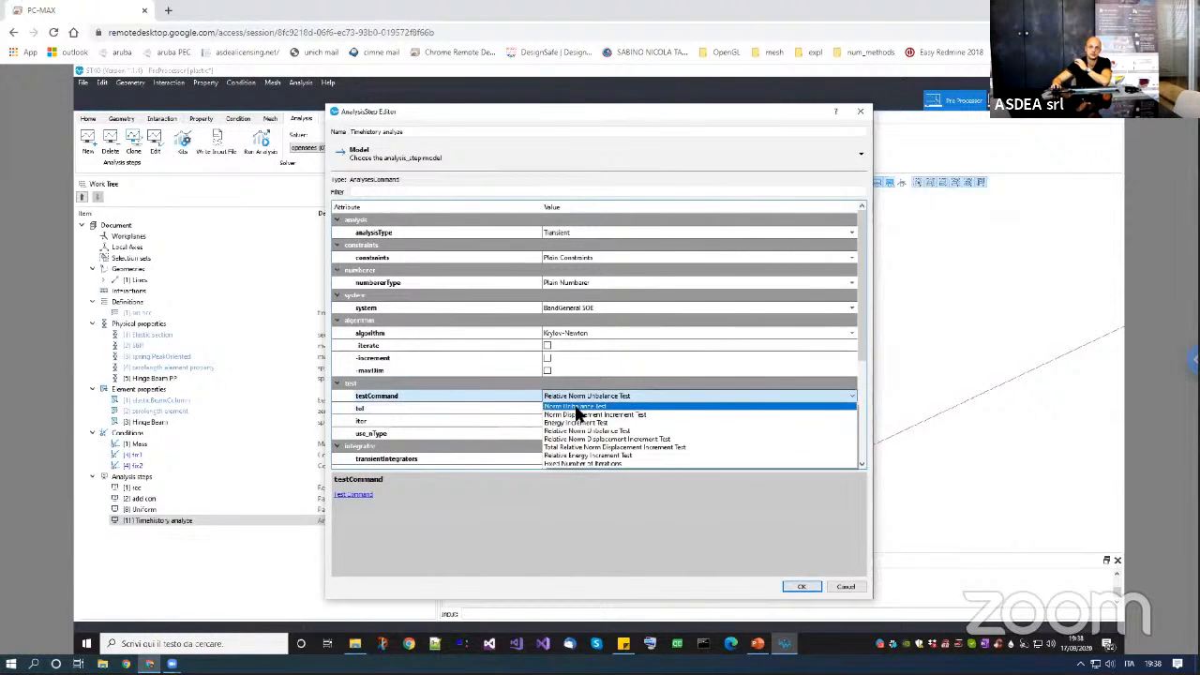
pyautogui.click(576, 409)
pyautogui.click(575, 408)
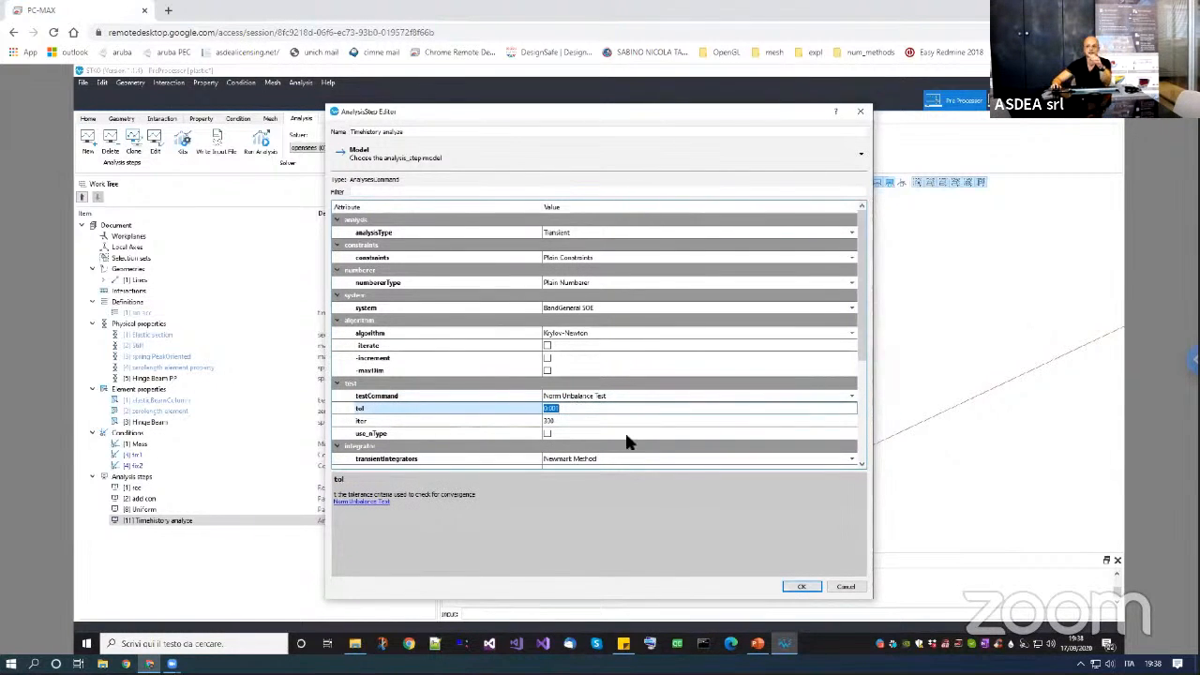
pyautogui.click(845, 587)
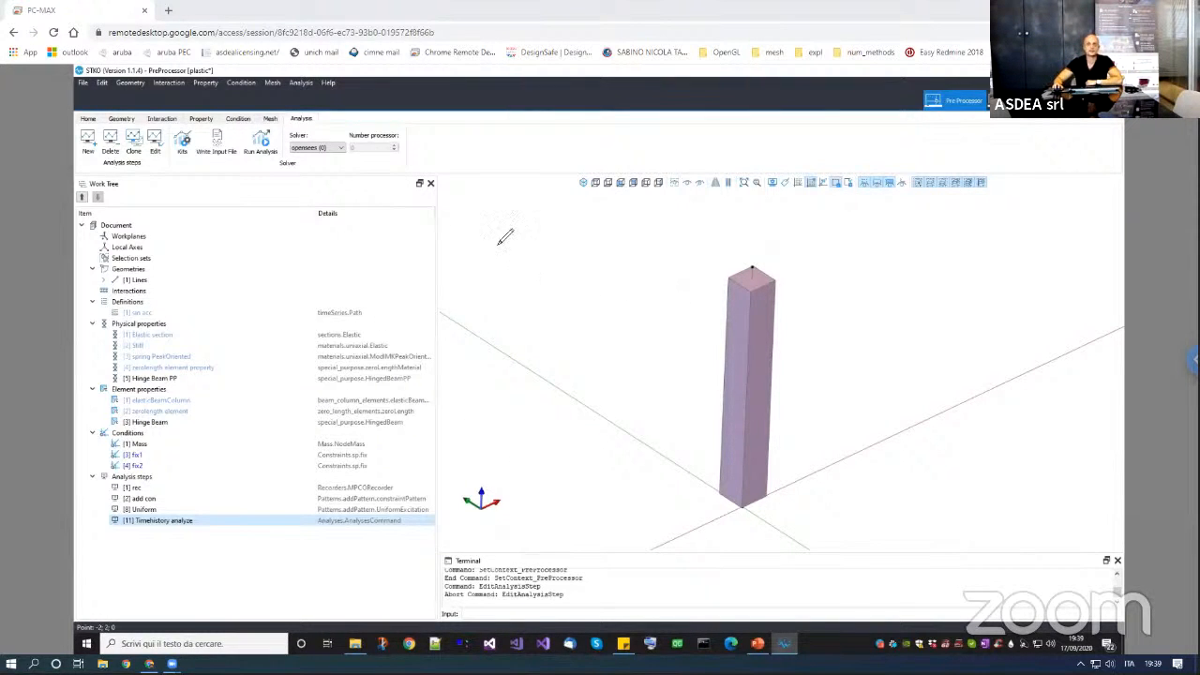
# Handwrite Kii over the model view and sketch a matrix outline with a circled diagonal term and an arrow leading to Kii.
pyautogui.moveTo(466, 232)
pyautogui.mouseDown()
pyautogui.moveTo(466, 255)
pyautogui.moveTo(495, 269)
pyautogui.mouseUp()
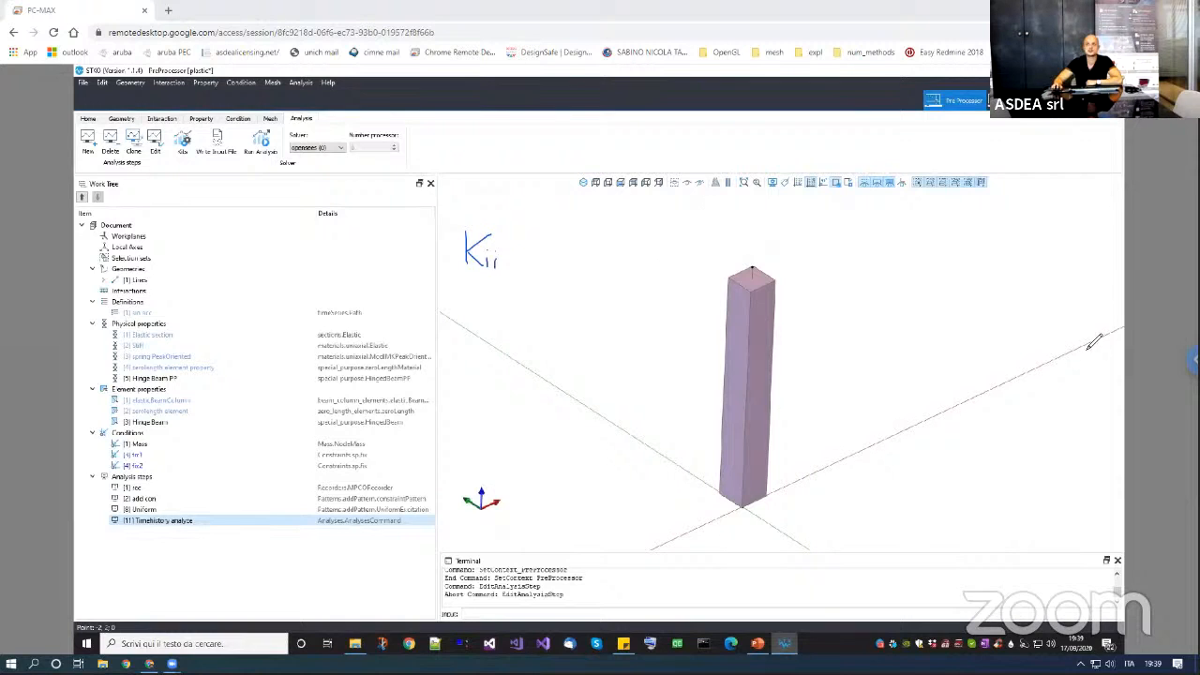
pyautogui.moveTo(120, 222)
pyautogui.mouseDown()
pyautogui.moveTo(377, 444)
pyautogui.moveTo(120, 222)
pyautogui.mouseUp()
pyautogui.click(142, 299)
pyautogui.click(148, 377)
pyautogui.moveTo(249, 418); pyautogui.dragTo(343, 391)
pyautogui.moveTo(348, 345); pyautogui.dragTo(328, 327)
pyautogui.moveTo(300, 302); pyautogui.dragTo(293, 301)
pyautogui.click(248, 362)
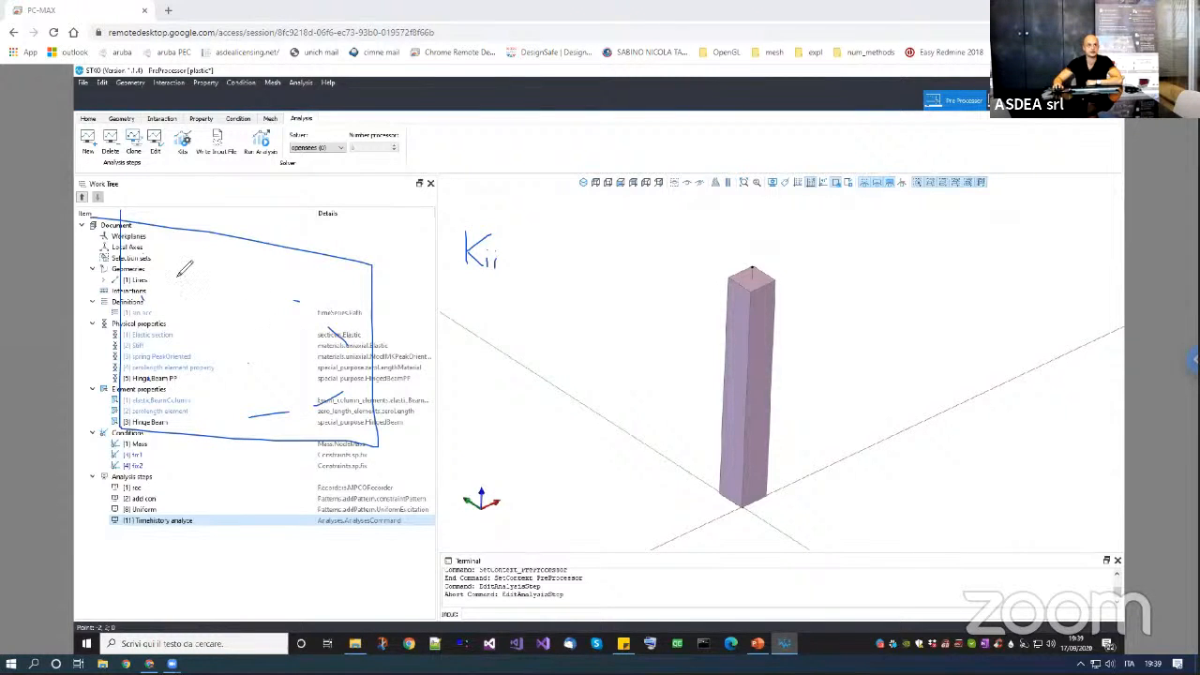
pyautogui.click(225, 308)
pyautogui.moveTo(201, 323)
pyautogui.mouseDown()
pyautogui.moveTo(230, 345)
pyautogui.moveTo(212, 324)
pyautogui.moveTo(432, 245)
pyautogui.moveTo(413, 266)
pyautogui.mouseUp()
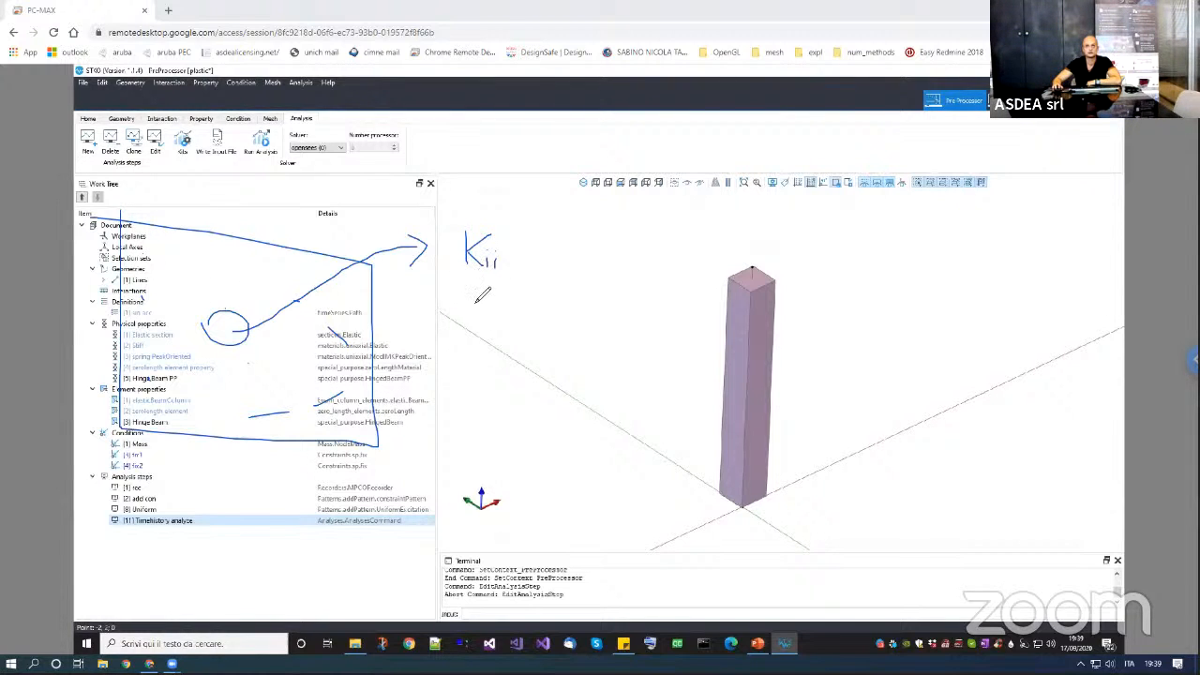
# Handwrite the order-of-magnitude formula O = ceil(log10(Kii)) below the Kii annotation.
pyautogui.moveTo(480, 296)
pyautogui.mouseDown()
pyautogui.moveTo(477, 324)
pyautogui.moveTo(492, 298)
pyautogui.moveTo(521, 324)
pyautogui.mouseUp()
pyautogui.moveTo(541, 318); pyautogui.dragTo(562, 327)
pyautogui.moveTo(587, 281); pyautogui.dragTo(588, 349)
pyautogui.moveTo(588, 308)
pyautogui.mouseDown()
pyautogui.moveTo(584, 346)
pyautogui.moveTo(596, 328)
pyautogui.moveTo(614, 339)
pyautogui.moveTo(607, 354)
pyautogui.mouseUp()
pyautogui.moveTo(632, 309)
pyautogui.mouseDown()
pyautogui.moveTo(634, 330)
pyautogui.moveTo(652, 310)
pyautogui.moveTo(663, 354)
pyautogui.moveTo(674, 326)
pyautogui.moveTo(679, 348)
pyautogui.moveTo(688, 344)
pyautogui.mouseUp()
pyautogui.moveTo(699, 298)
pyautogui.mouseDown()
pyautogui.moveTo(713, 336)
pyautogui.moveTo(704, 351)
pyautogui.mouseUp()
pyautogui.moveTo(704, 275); pyautogui.dragTo(723, 365)
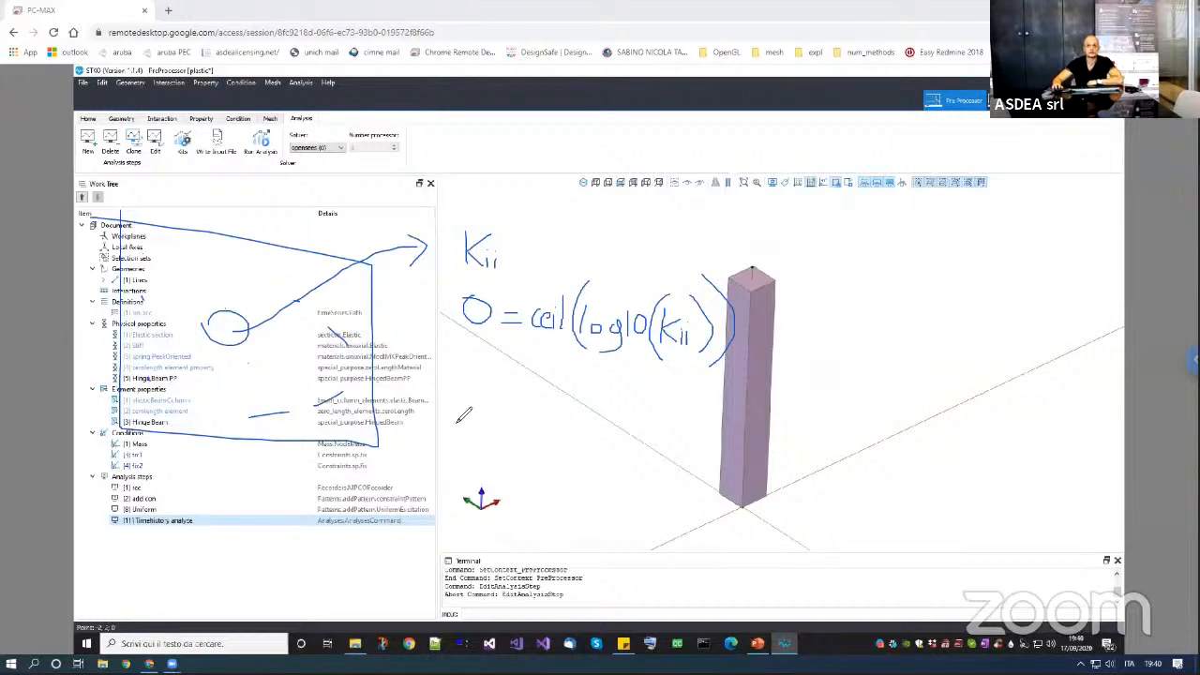
# Handwrite the penalty value formula P = 10^(O+8) below the order-of-magnitude formula.
pyautogui.moveTo(452, 417)
pyautogui.mouseDown()
pyautogui.moveTo(451, 452)
pyautogui.moveTo(470, 425)
pyautogui.moveTo(437, 434)
pyautogui.moveTo(523, 439)
pyautogui.mouseUp()
pyautogui.moveTo(526, 424)
pyautogui.mouseDown()
pyautogui.moveTo(534, 416)
pyautogui.moveTo(530, 450)
pyautogui.mouseUp()
pyautogui.moveTo(522, 450)
pyautogui.mouseDown()
pyautogui.moveTo(541, 449)
pyautogui.moveTo(554, 422)
pyautogui.moveTo(605, 424)
pyautogui.moveTo(610, 450)
pyautogui.moveTo(636, 434)
pyautogui.moveTo(629, 414)
pyautogui.moveTo(682, 434)
pyautogui.moveTo(691, 403)
pyautogui.moveTo(709, 448)
pyautogui.mouseUp()
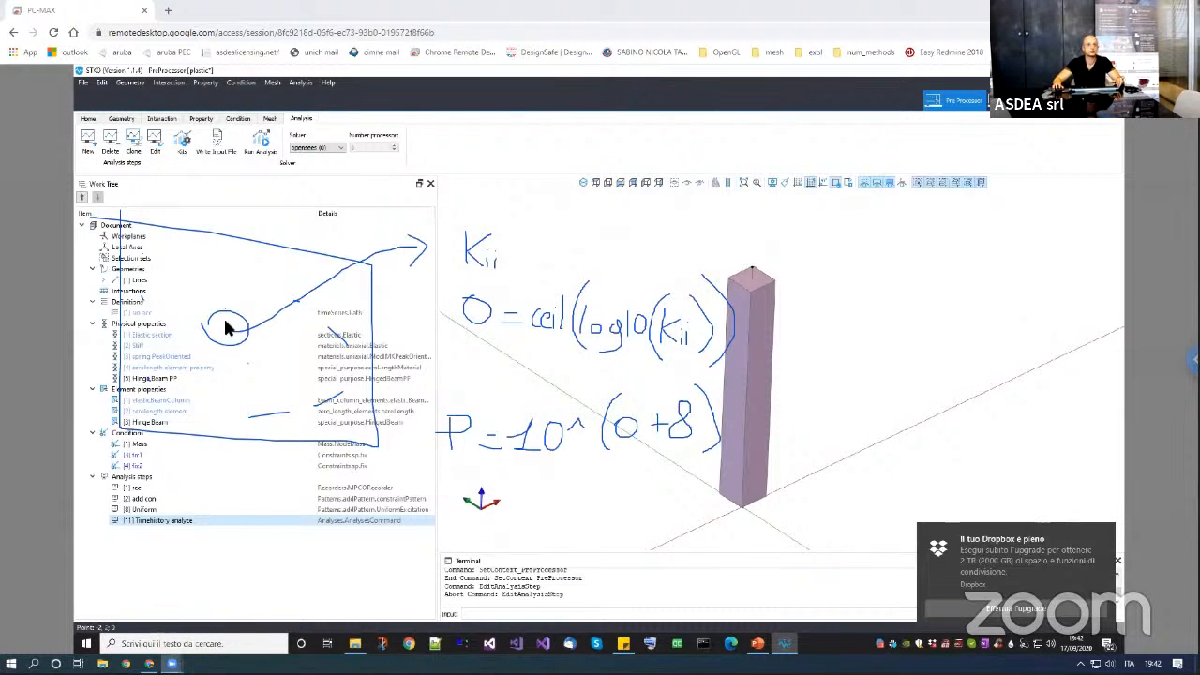
# Open the Elastic section property for editing and examine its Young's modulus and the moment of inertia of its cross section.
pyautogui.click(141, 338)
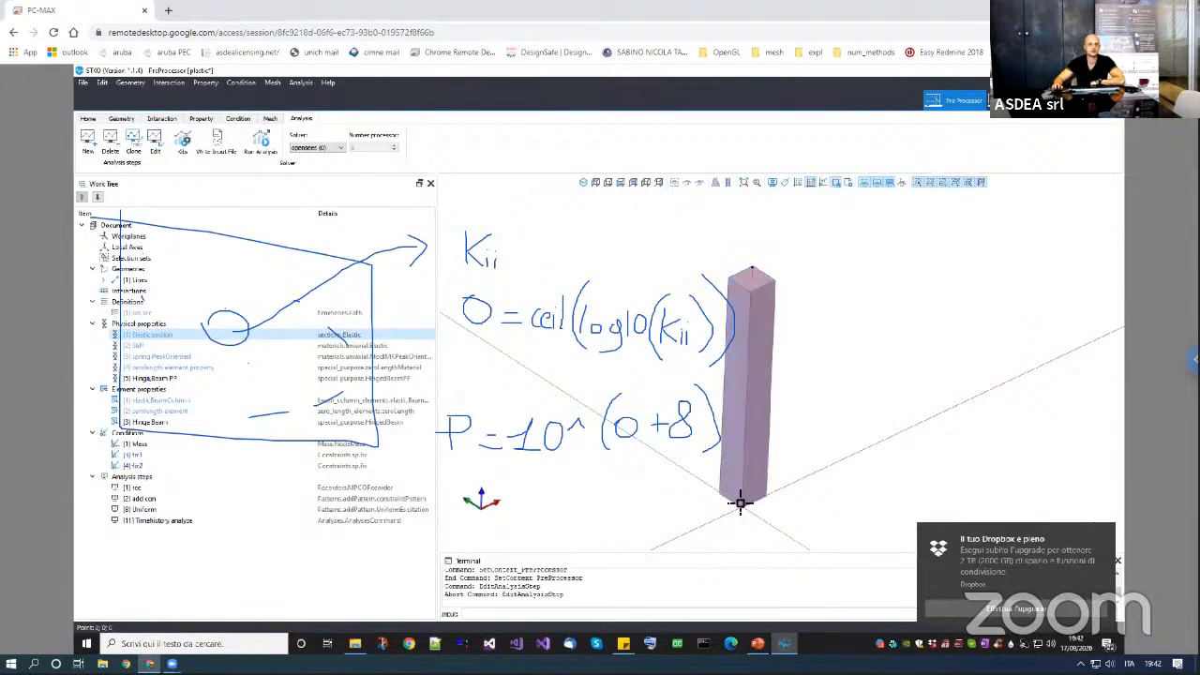
pyautogui.rightClick(173, 337)
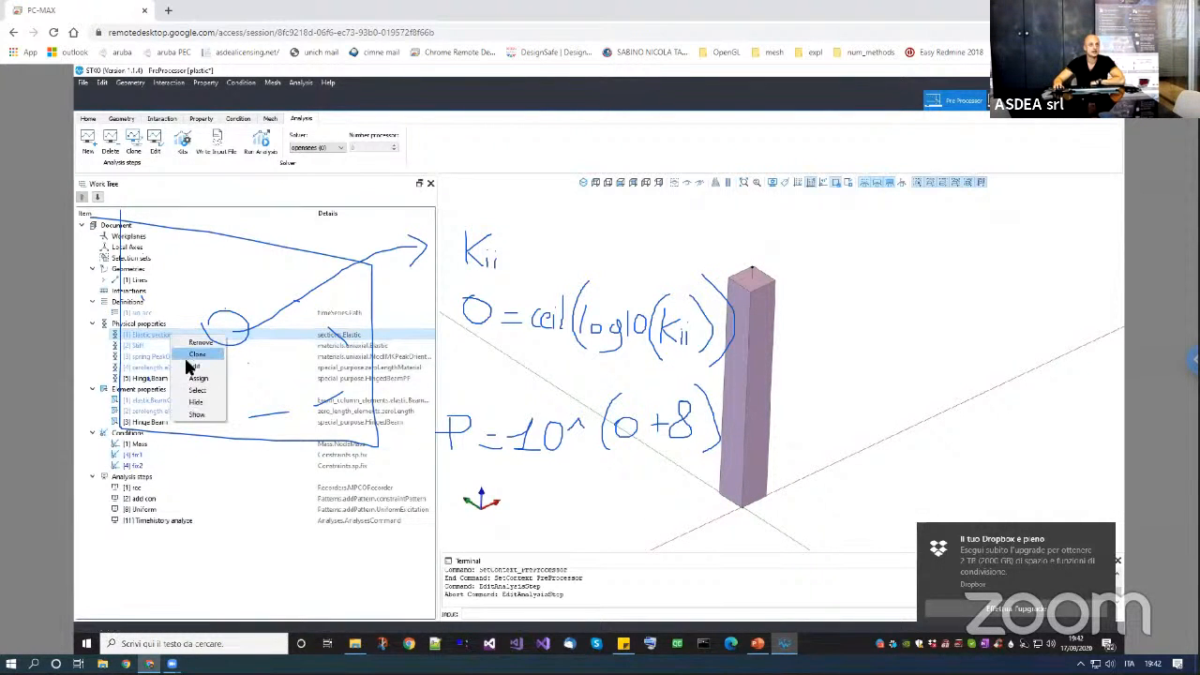
pyautogui.click(186, 371)
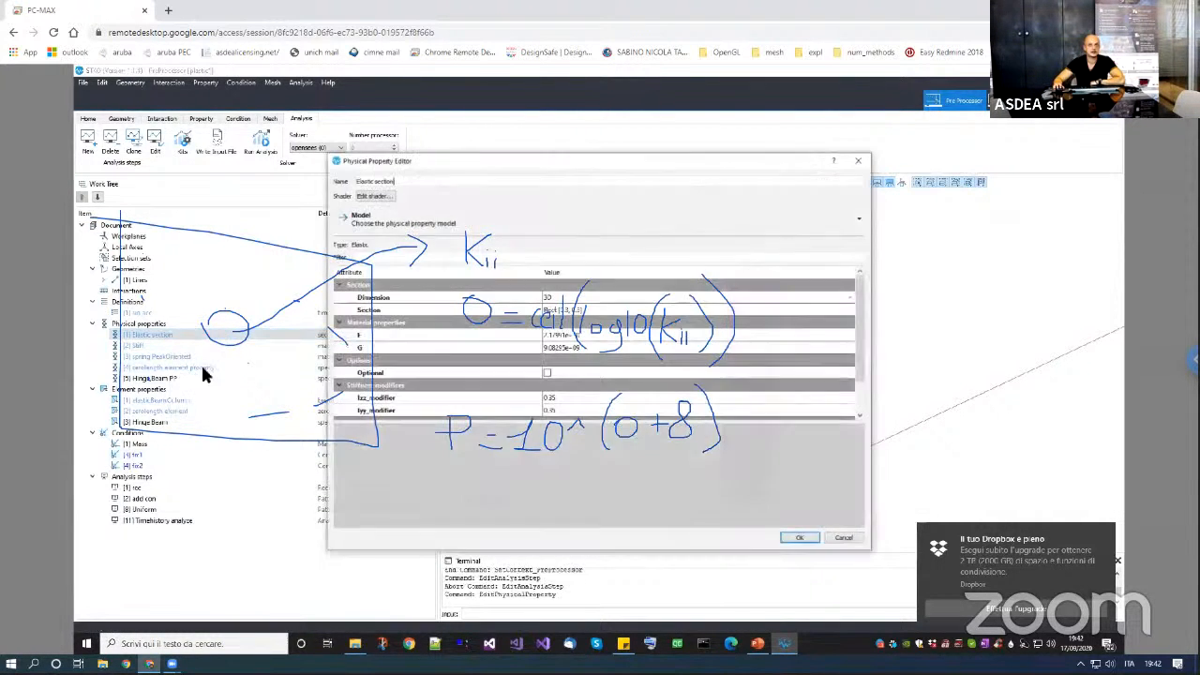
pyautogui.click(437, 335)
pyautogui.click(587, 336)
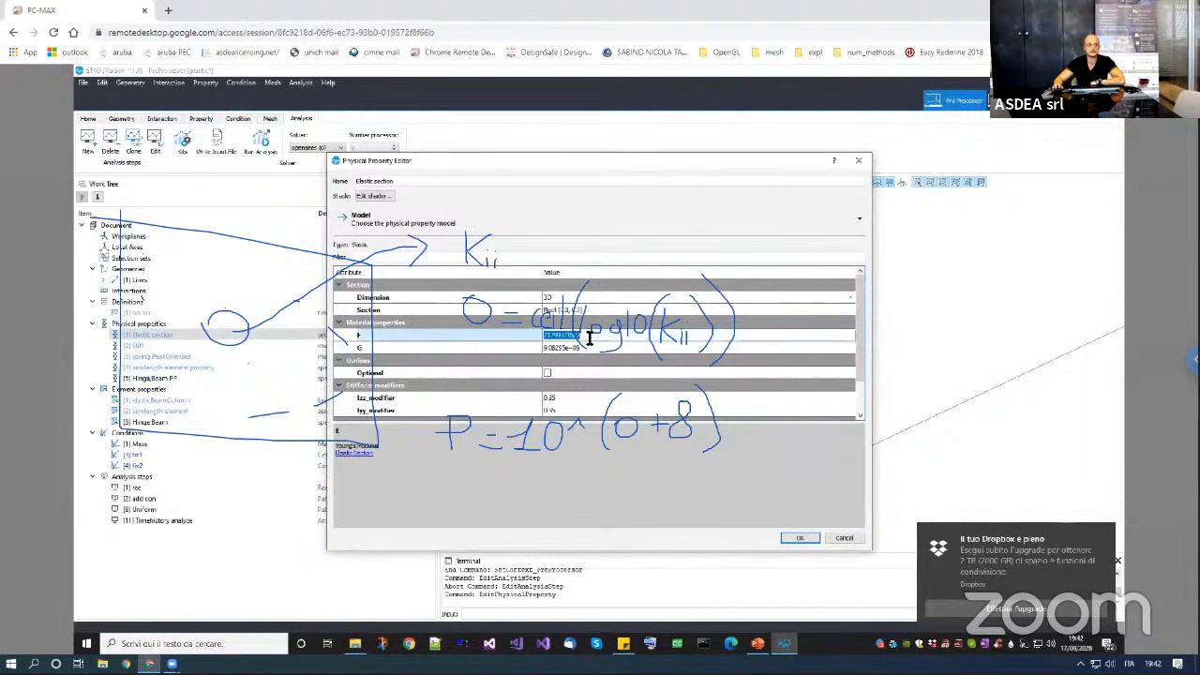
pyautogui.click(670, 312)
pyautogui.click(847, 311)
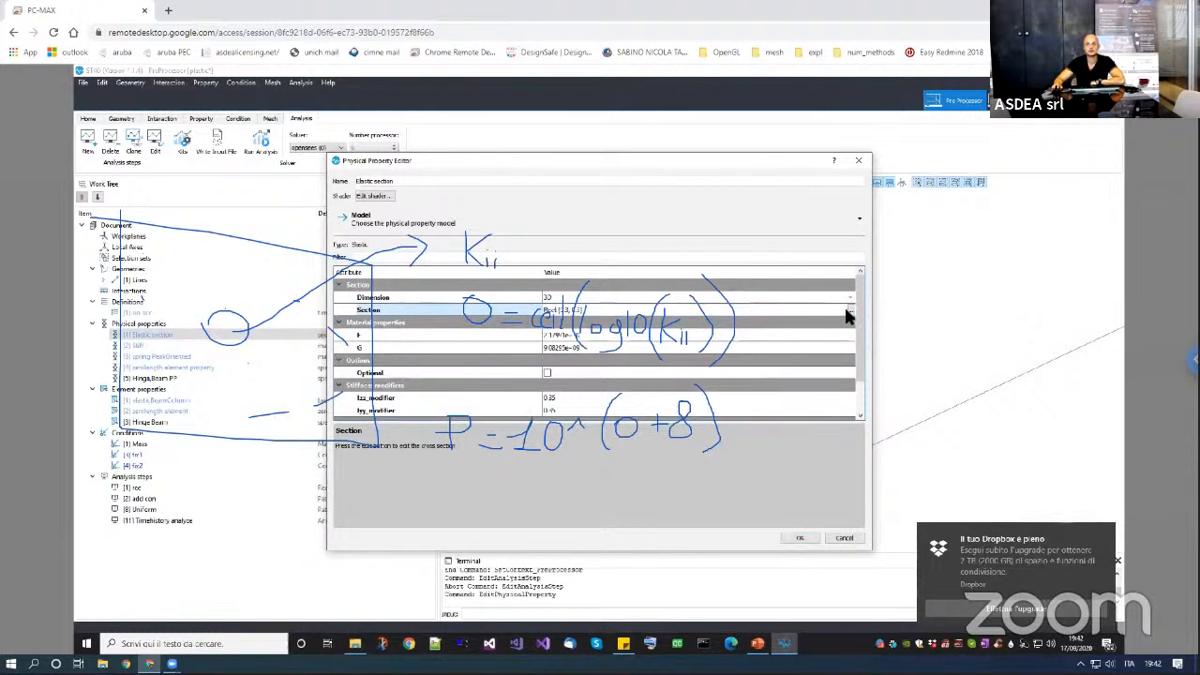
pyautogui.click(268, 324)
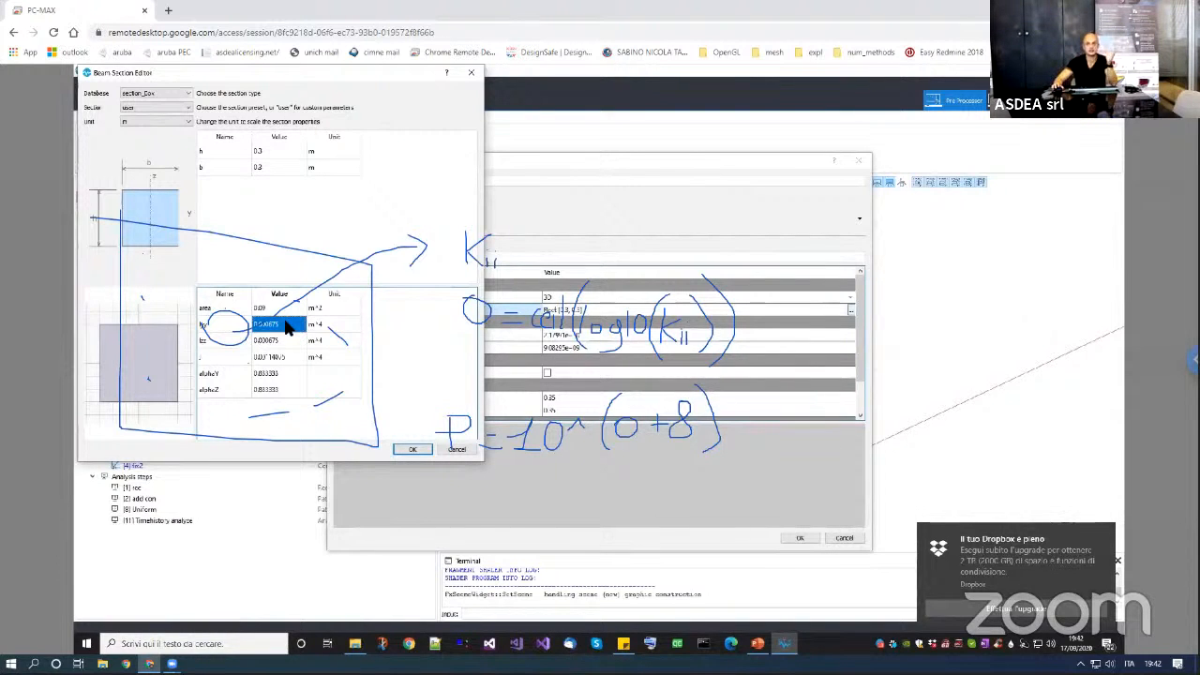
pyautogui.click(456, 450)
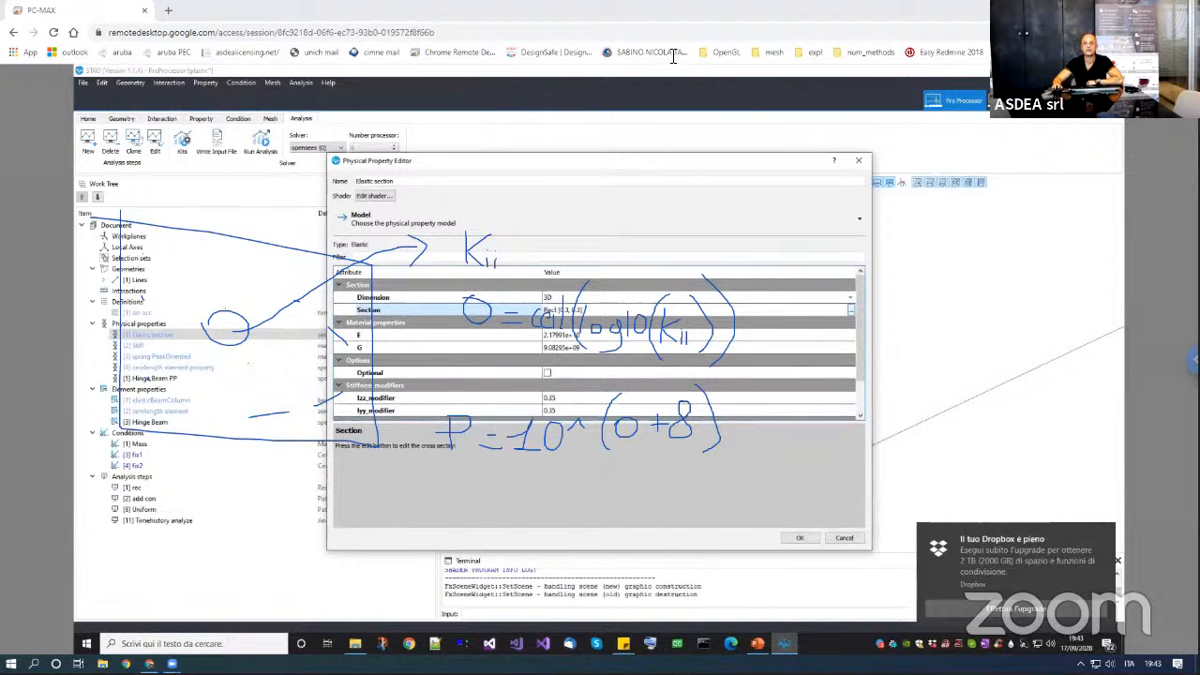
# Clear all handwritten annotations from the screen.
pyautogui.click(673, 56)
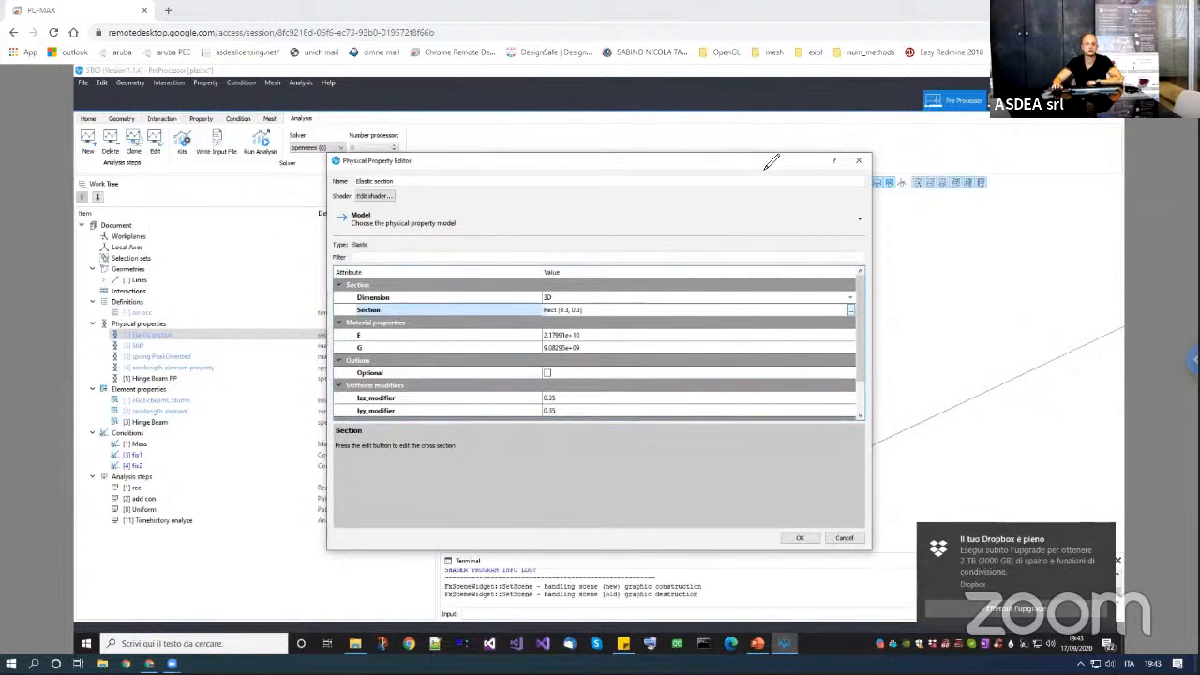